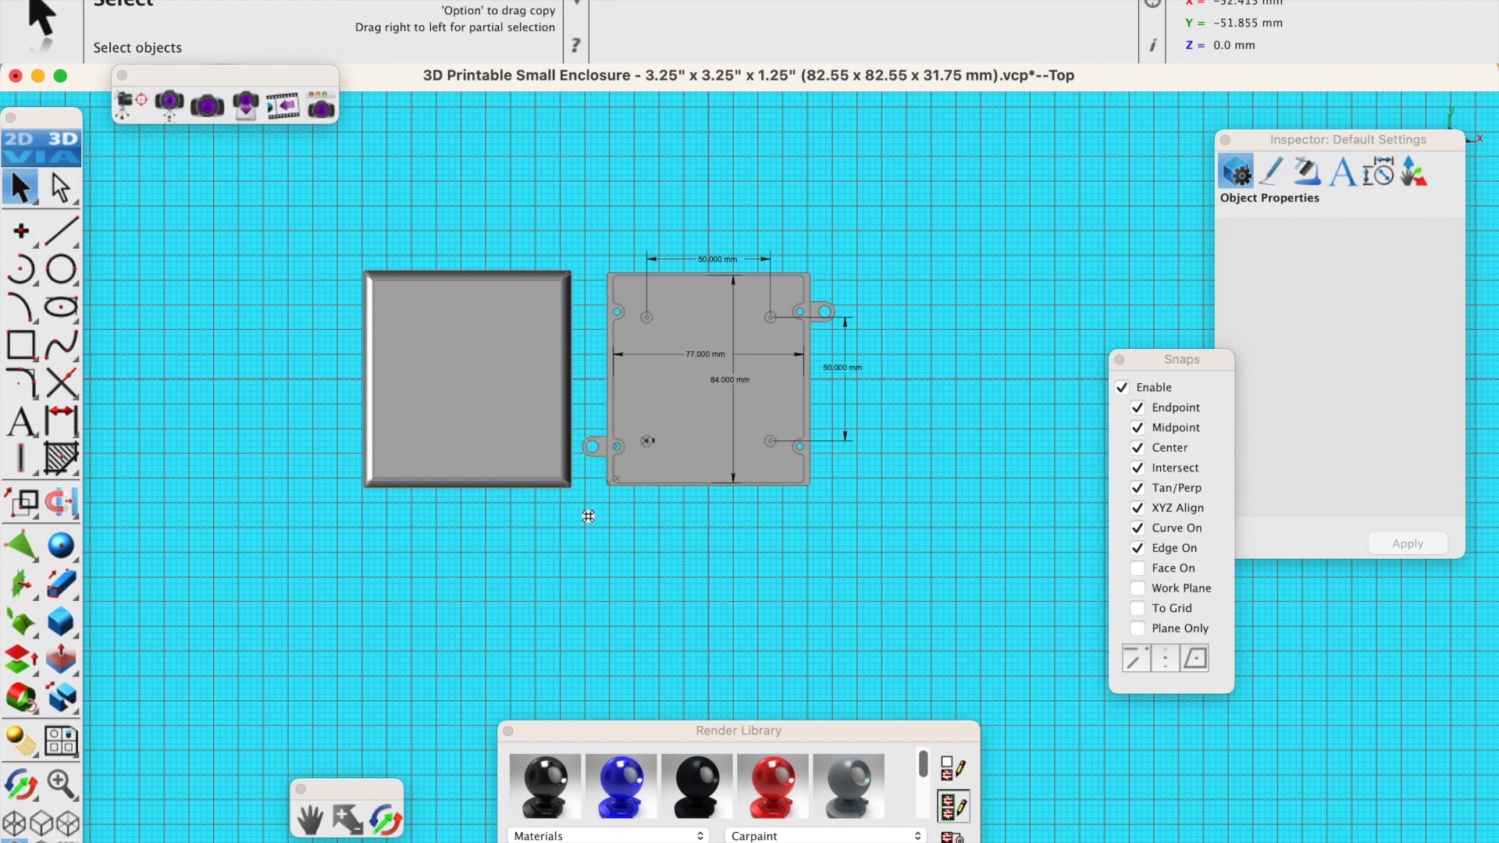
# Select the enclosure cover and base together and drag a copy of both about 106 mm down in Y.
pyautogui.scroll(3, 661, 525)
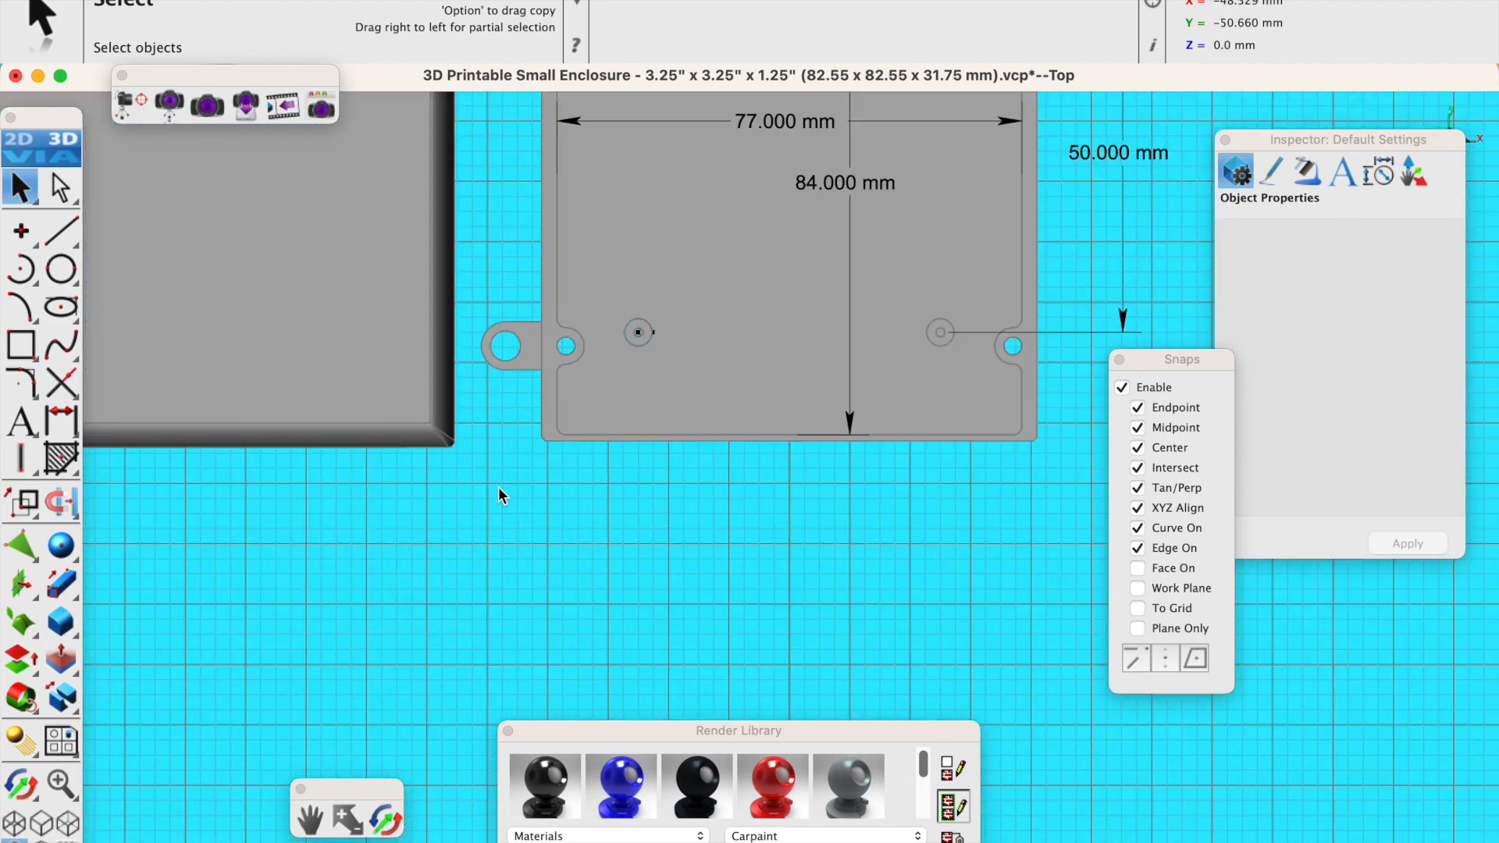
pyautogui.click(418, 411)
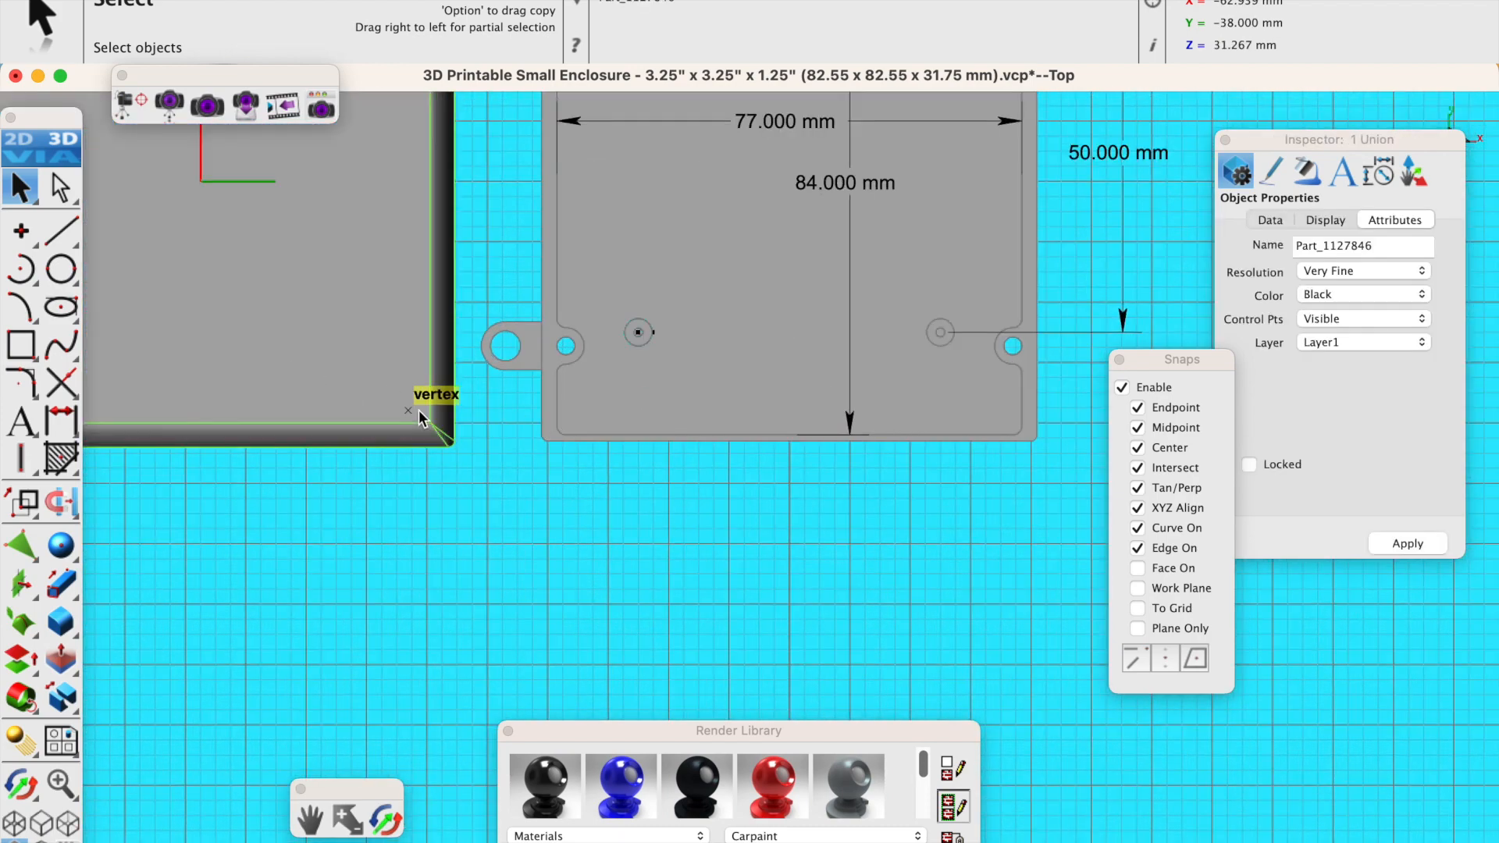
pyautogui.keyDown('shift'); pyautogui.click(713, 401); pyautogui.keyUp('shift')
pyautogui.scroll(-3, 615, 500)
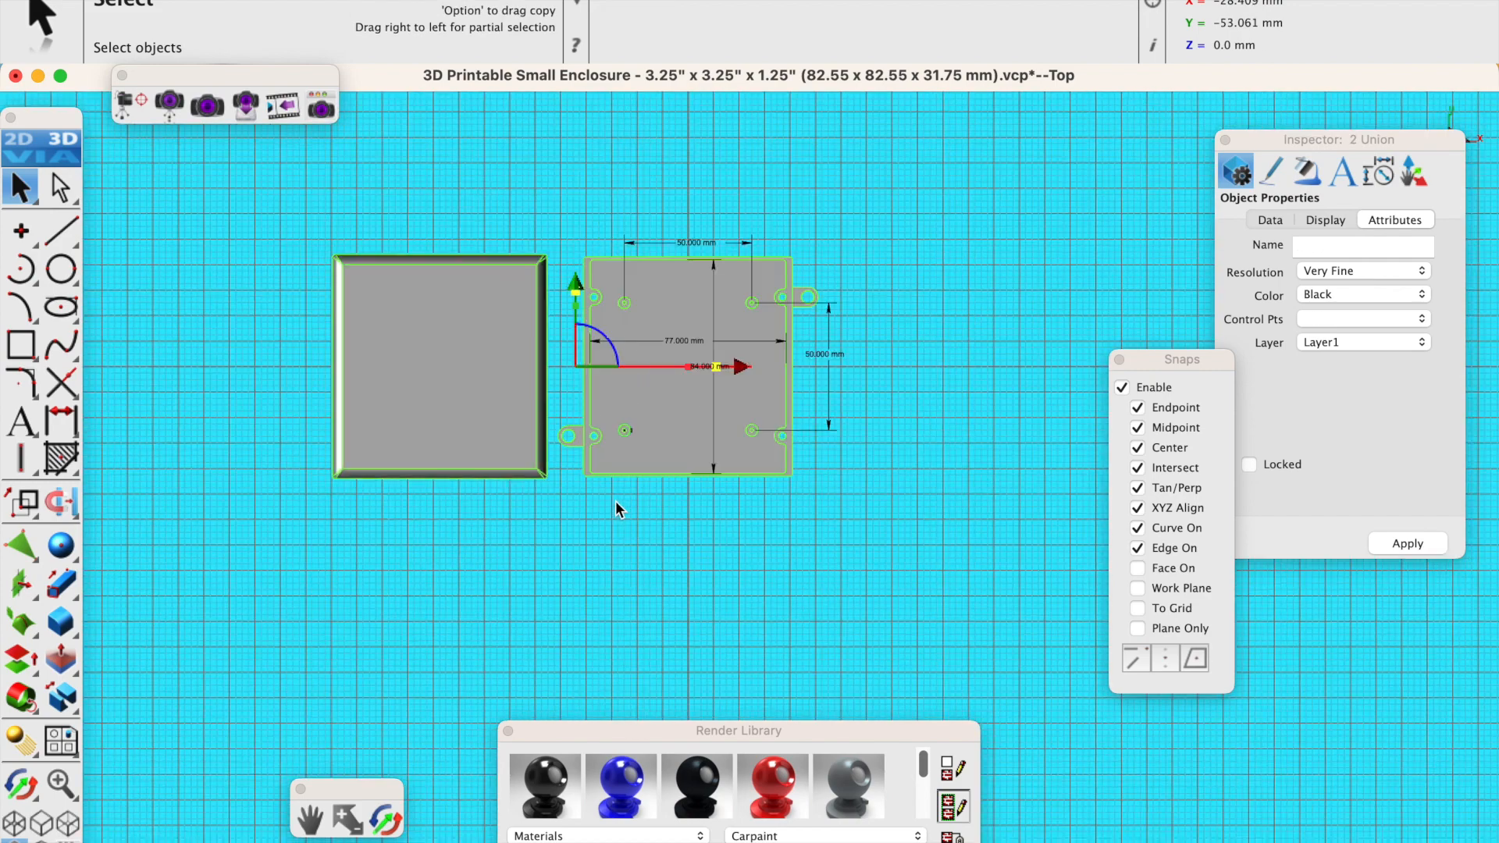
pyautogui.click(561, 412)
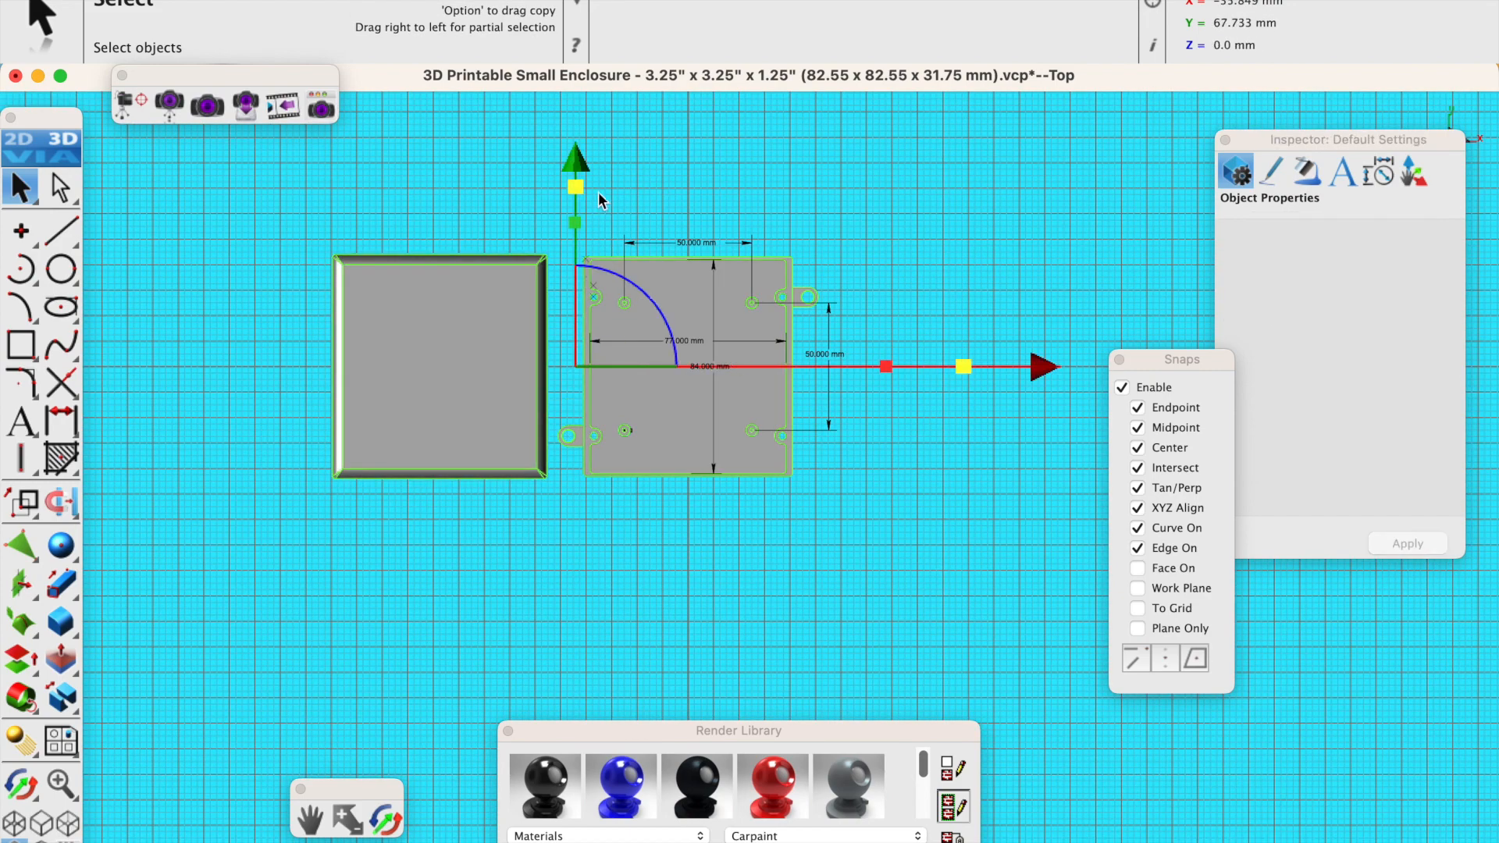
pyautogui.keyDown('alt'); pyautogui.moveTo(578, 170); pyautogui.dragTo(577, 444); pyautogui.keyUp('alt')
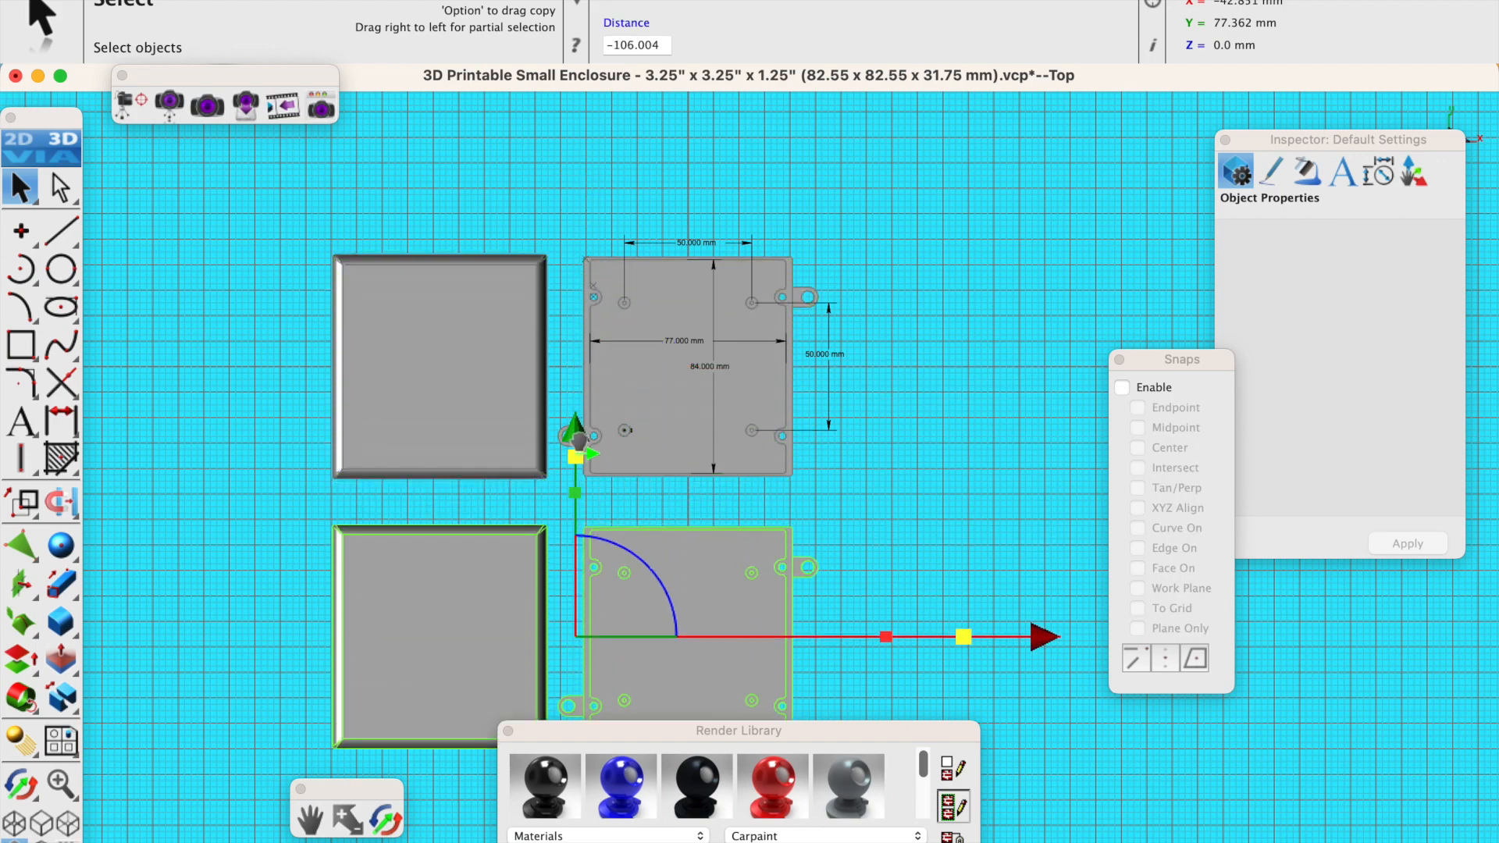
# Move the copied cover and base about 26 mm further down in Y, away from the originals, and deselect them.
pyautogui.scroll(-1, 558, 367)
pyautogui.scroll(-2, 566, 461)
pyautogui.scroll(5, 569, 484)
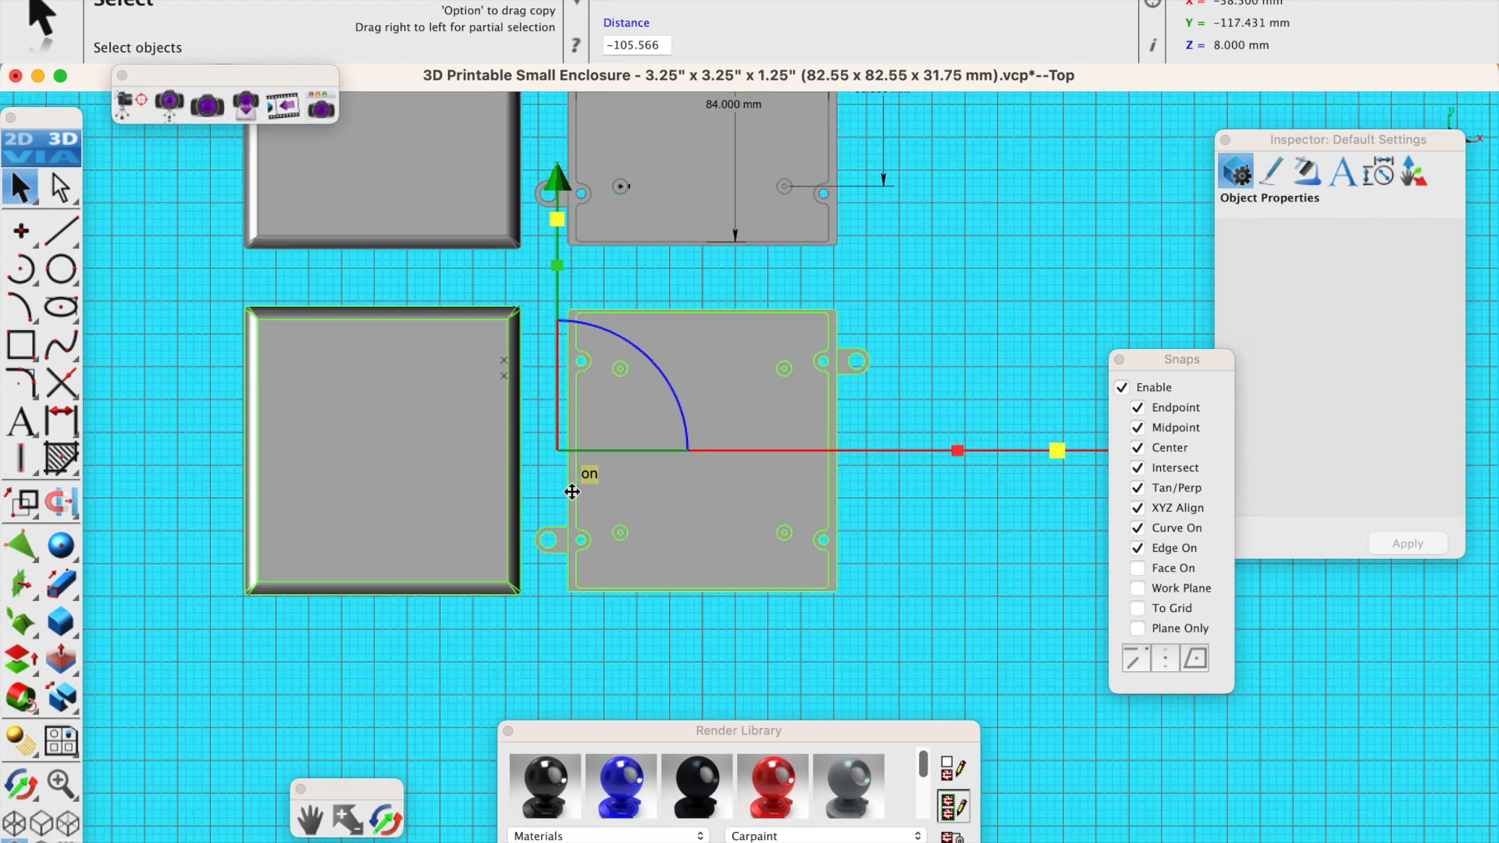
pyautogui.moveTo(558, 180); pyautogui.dragTo(557, 267)
pyautogui.click(672, 345)
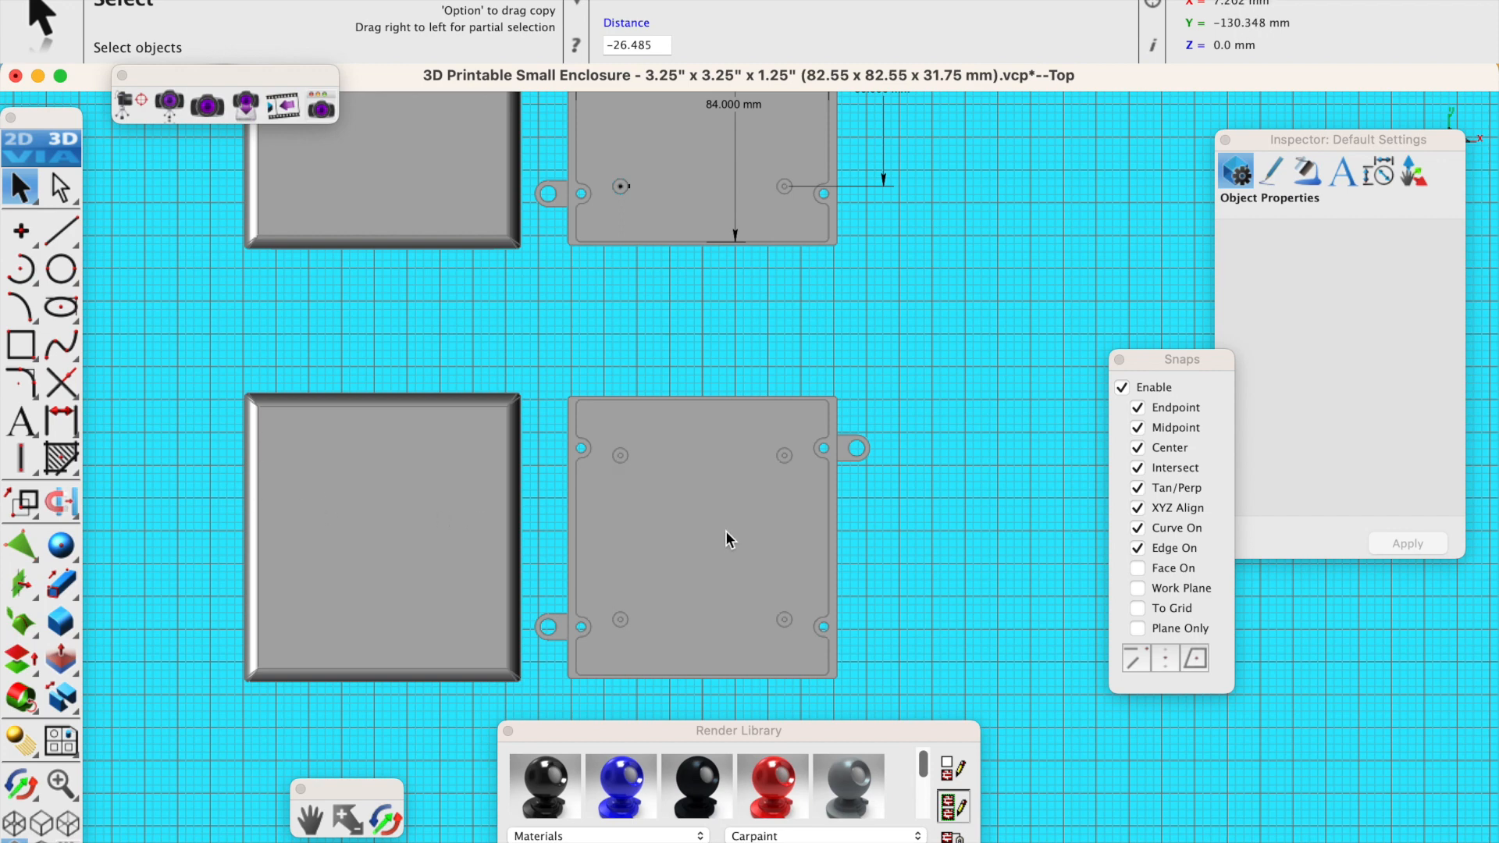
pyautogui.click(403, 509)
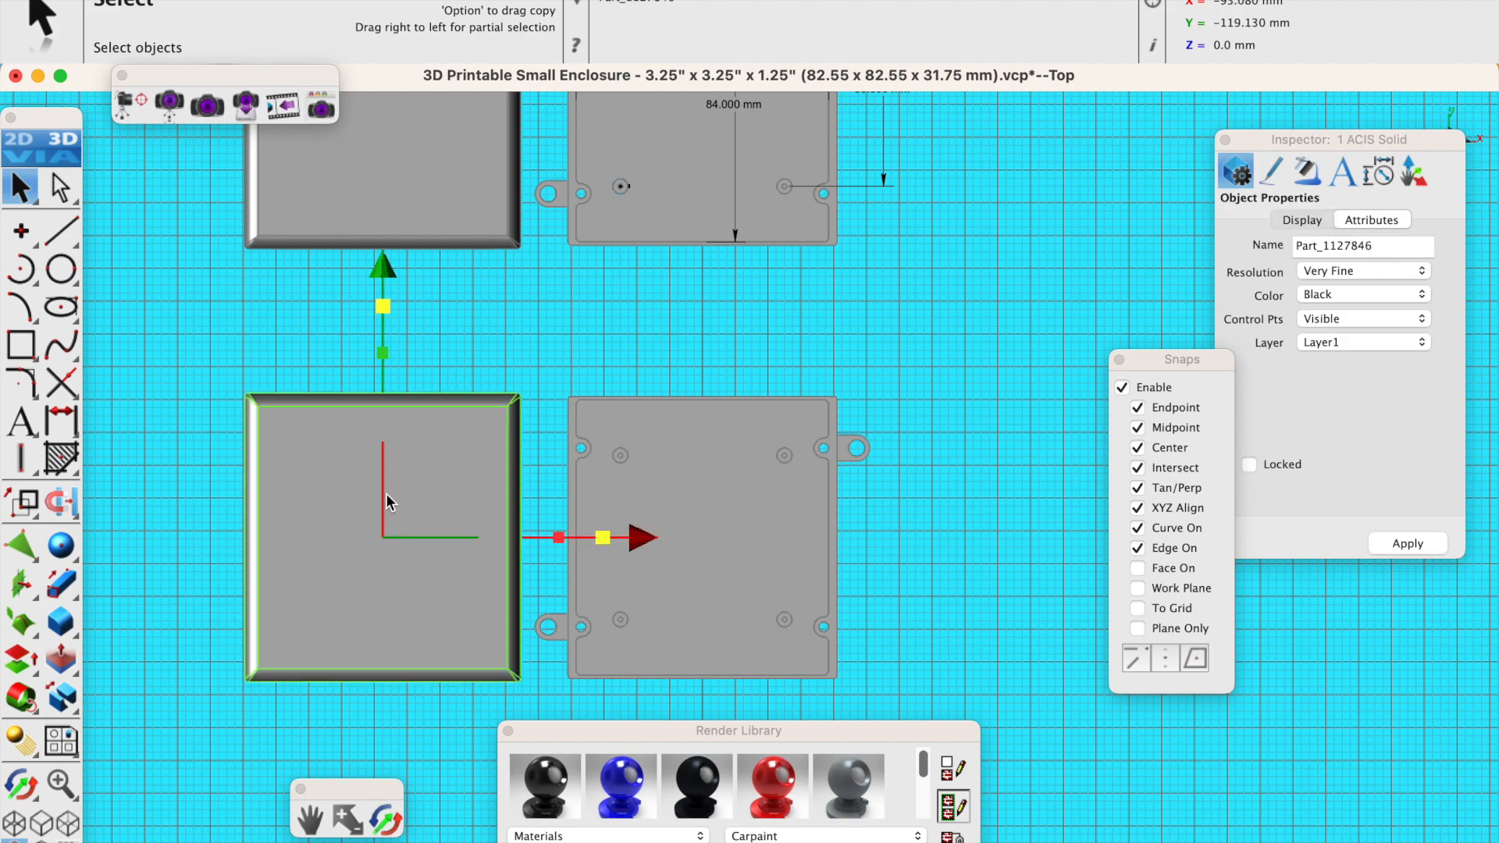
pyautogui.click(382, 821)
pyautogui.moveTo(424, 687); pyautogui.dragTo(428, 593)
pyautogui.moveTo(372, 691); pyautogui.dragTo(473, 653)
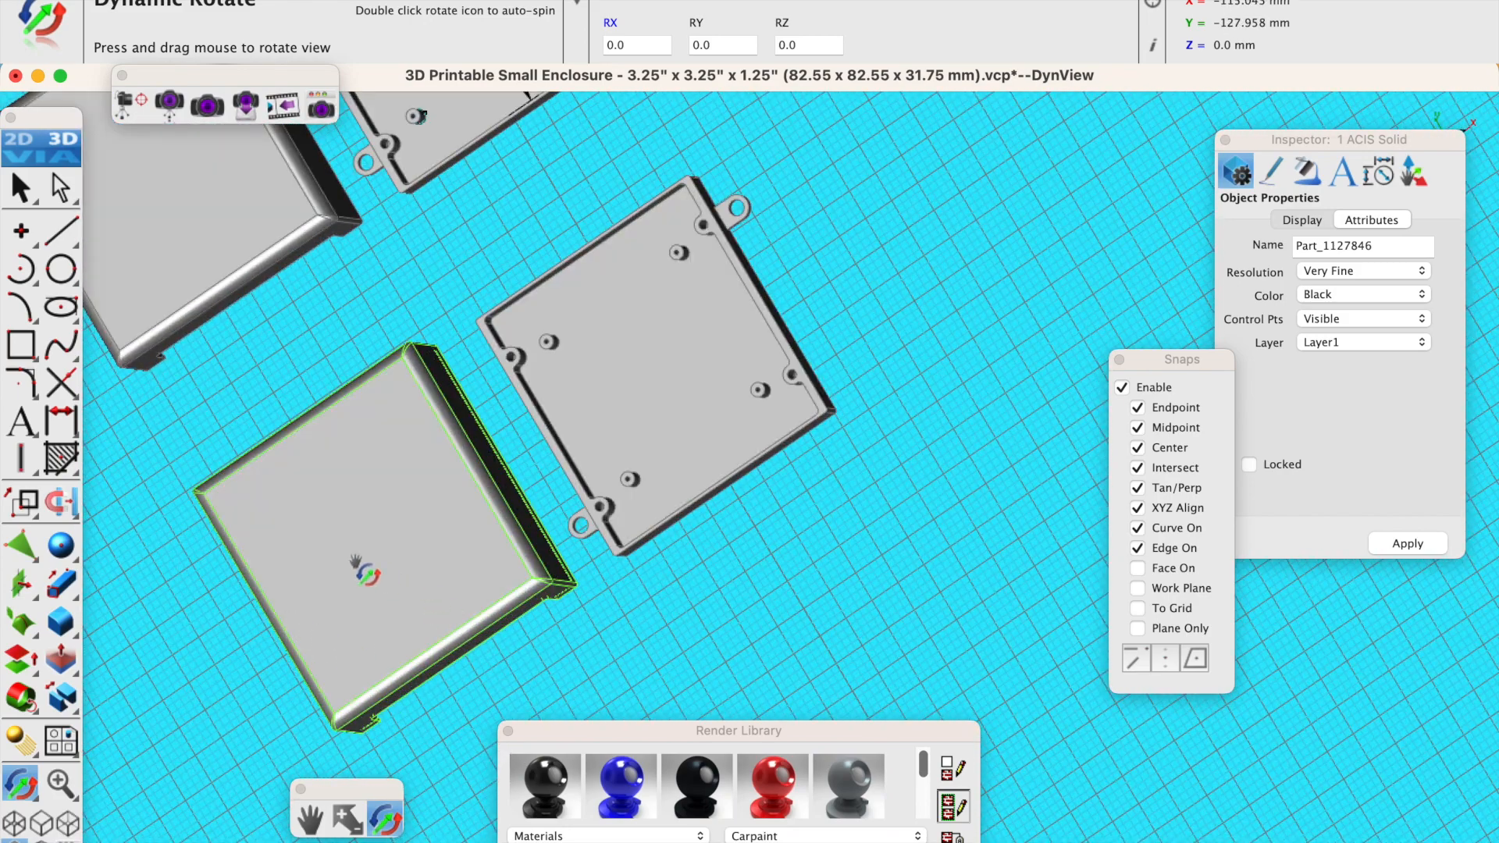
pyautogui.click(262, 0)
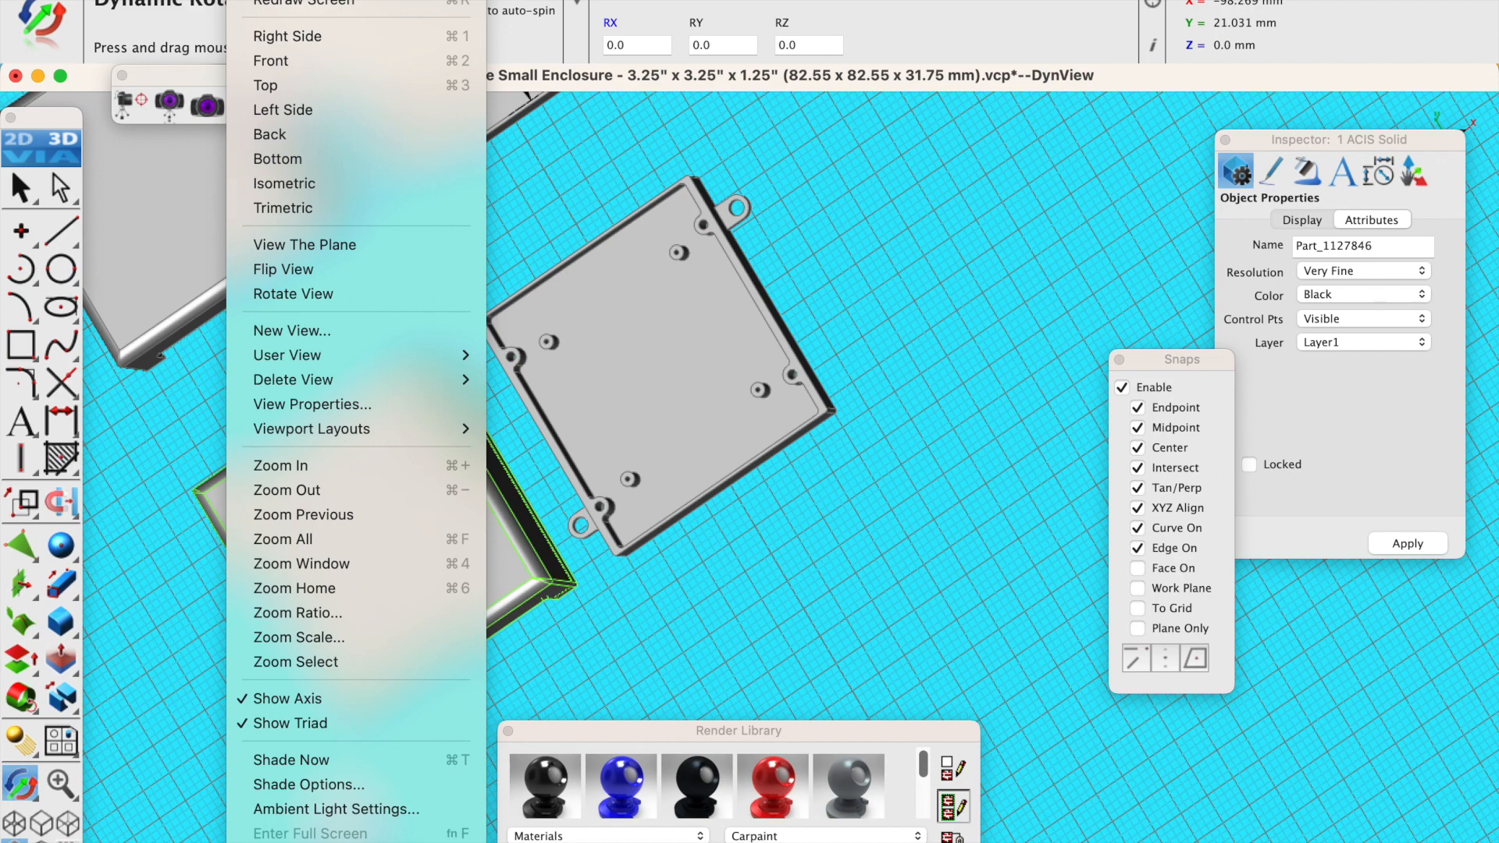
pyautogui.click(303, 86)
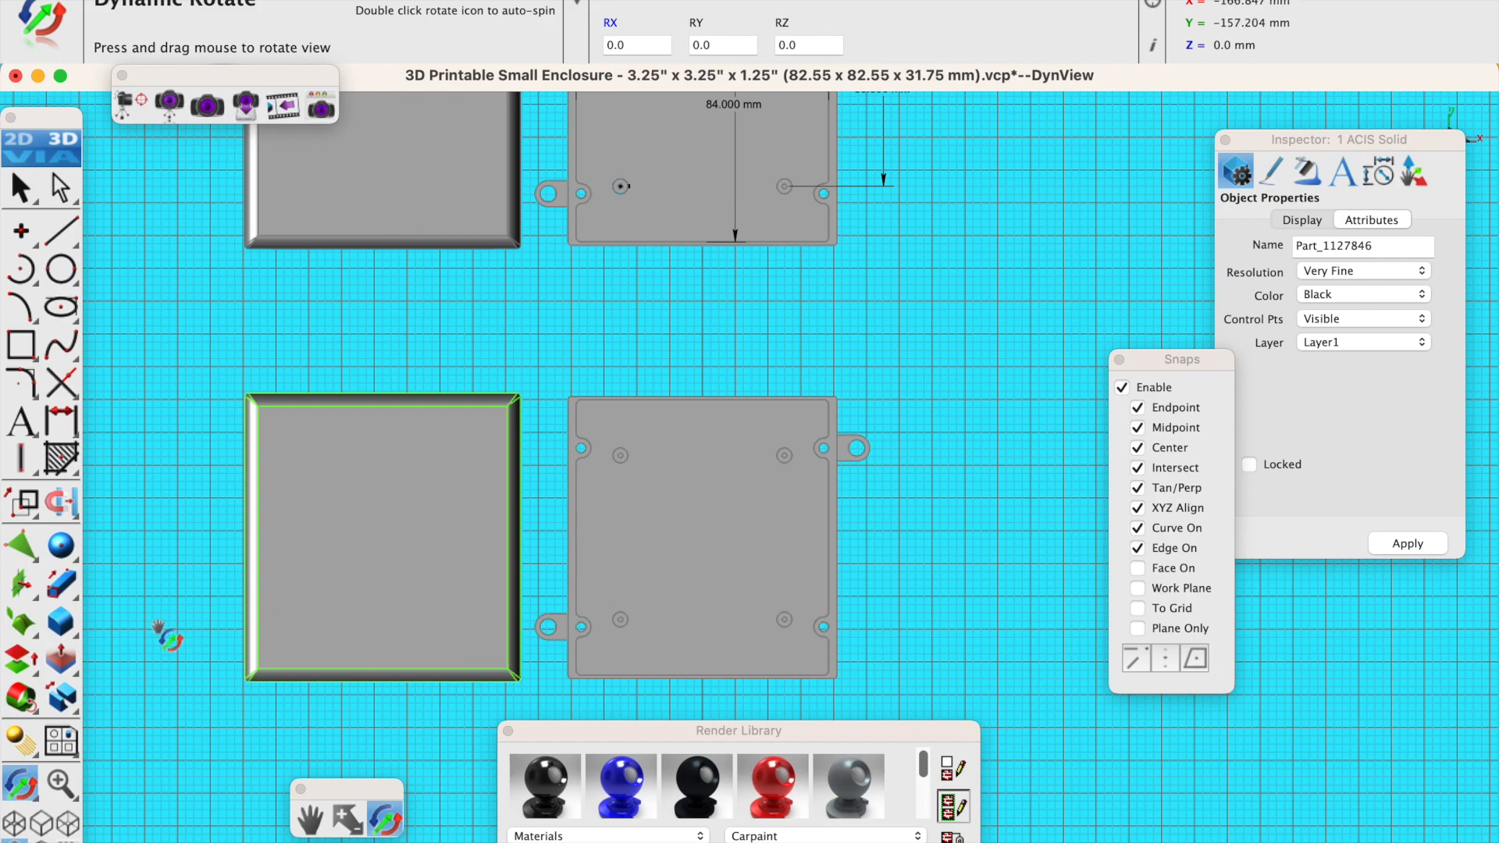
# Place an infinite plane perpendicular to the X axis at the midpoint of the copied cover's back edge in top view.
pyautogui.click(26, 591)
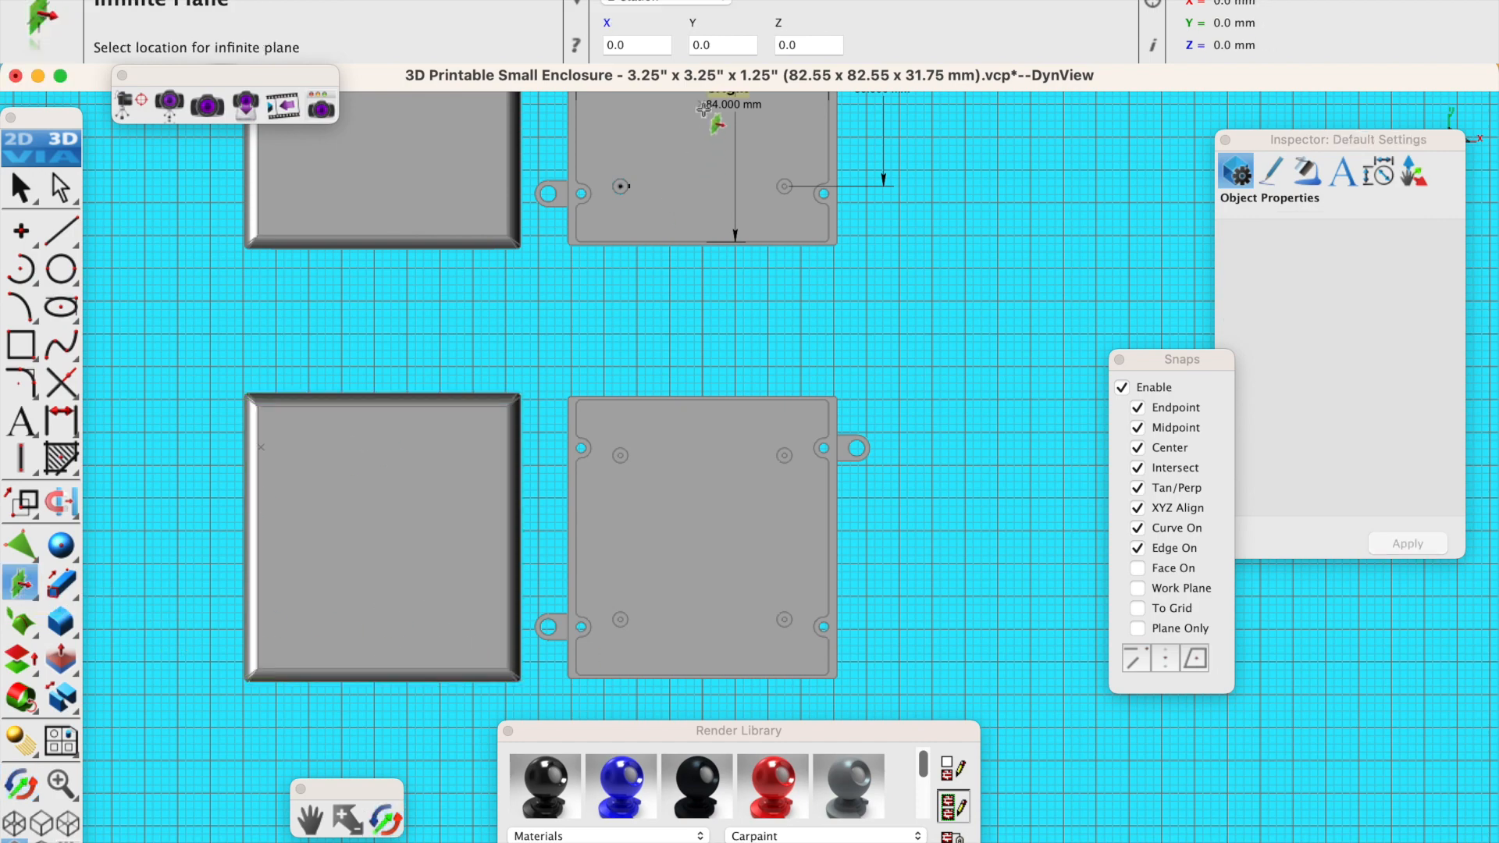
pyautogui.click(719, 3)
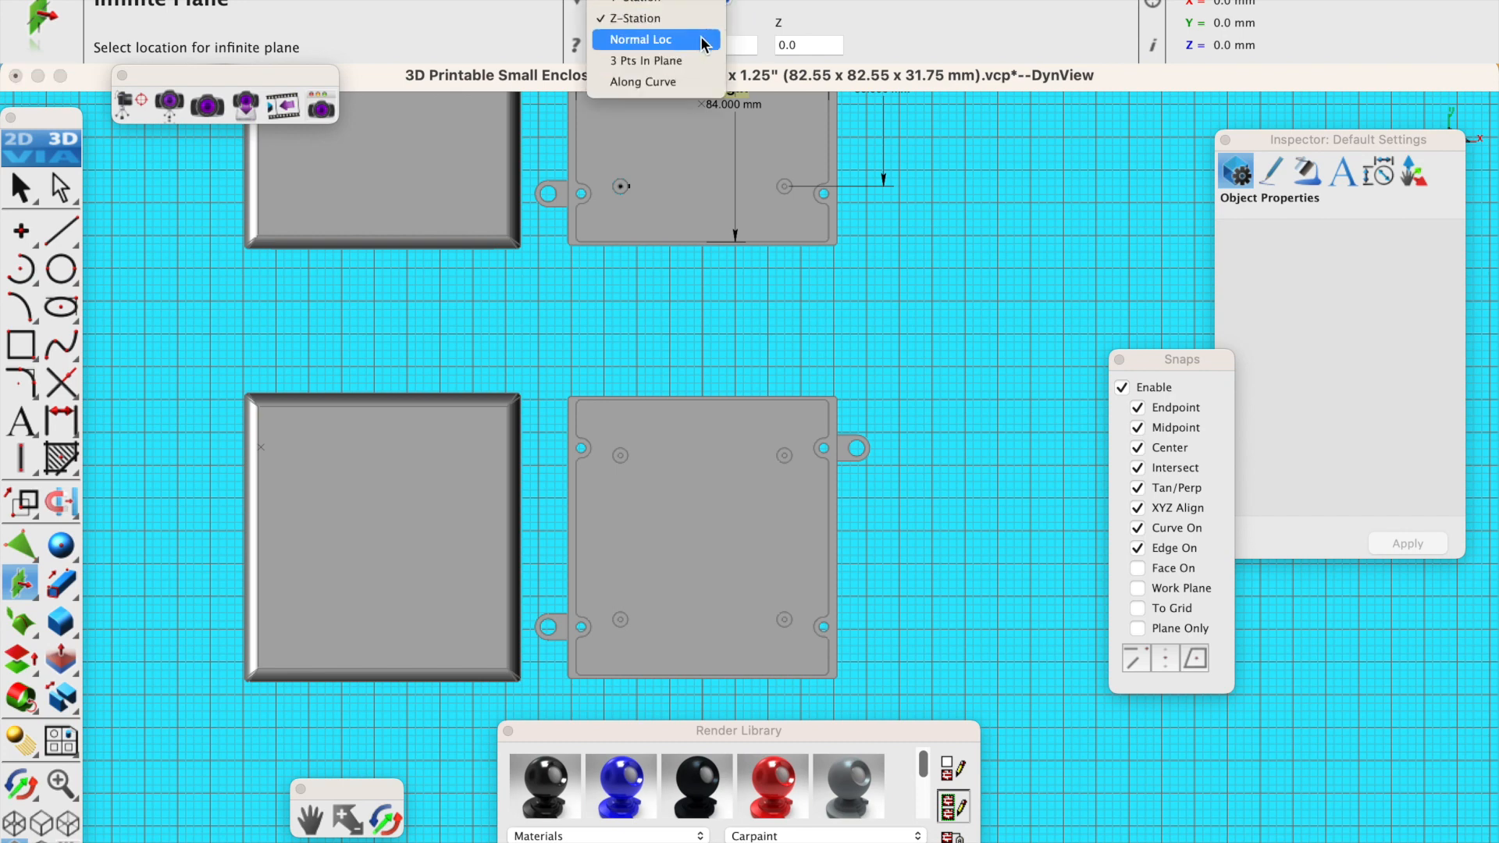
pyautogui.click(693, 1)
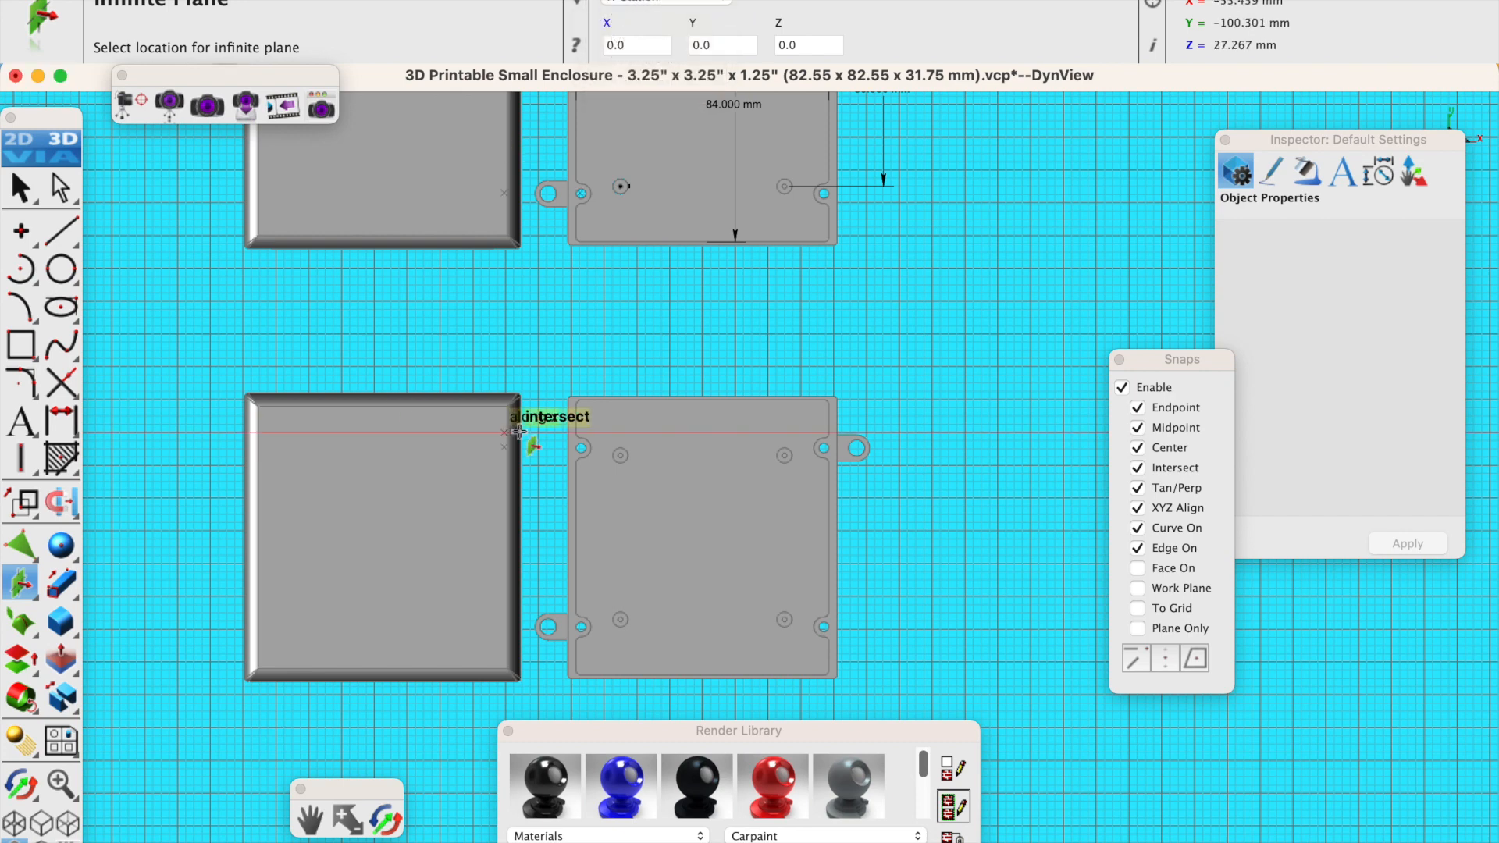
pyautogui.scroll(5, 379, 398)
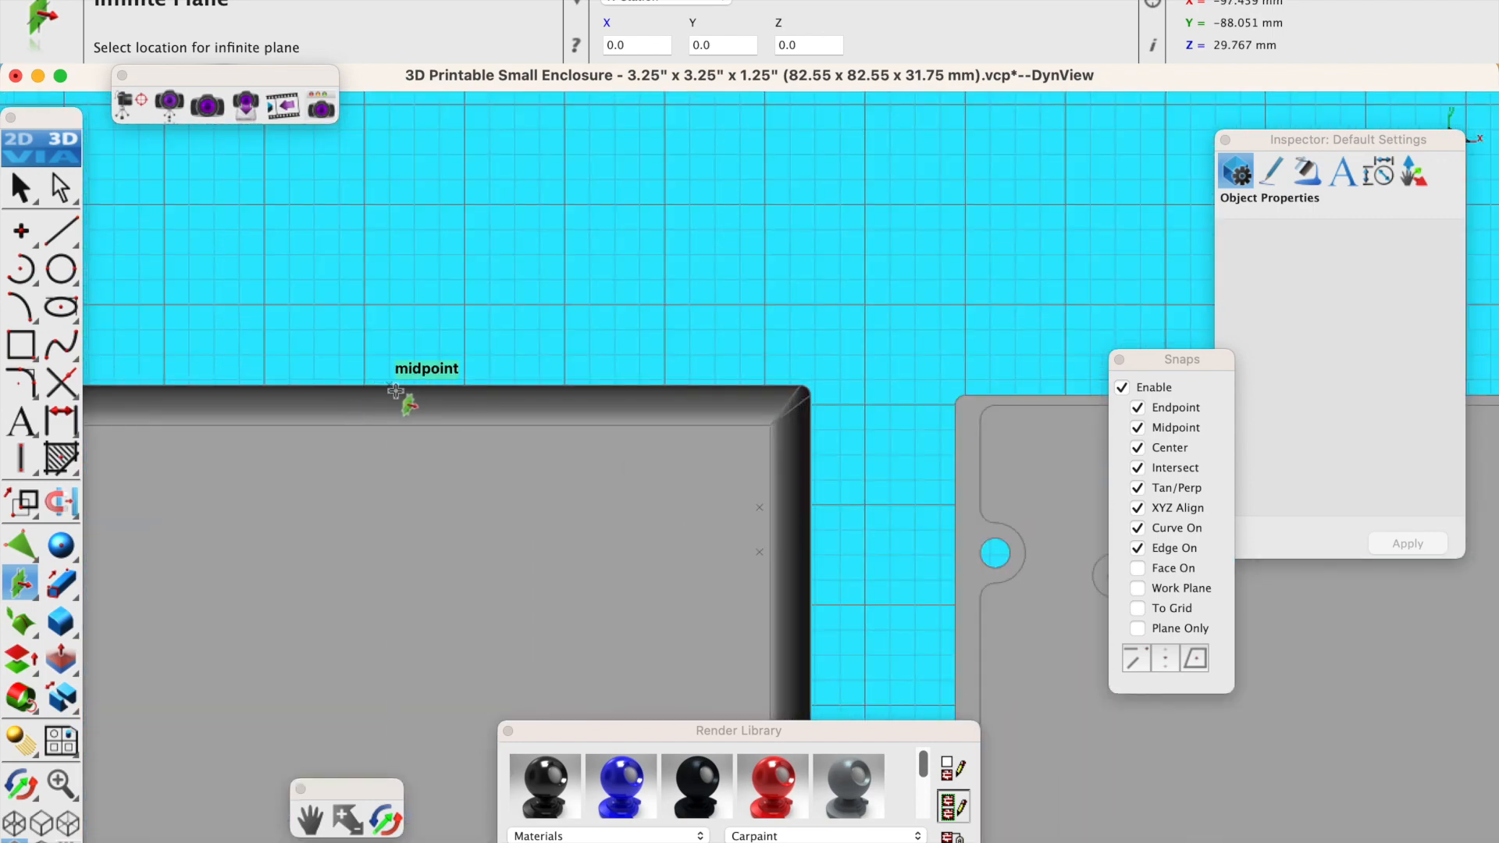
pyautogui.click(396, 390)
pyautogui.scroll(-5, 410, 437)
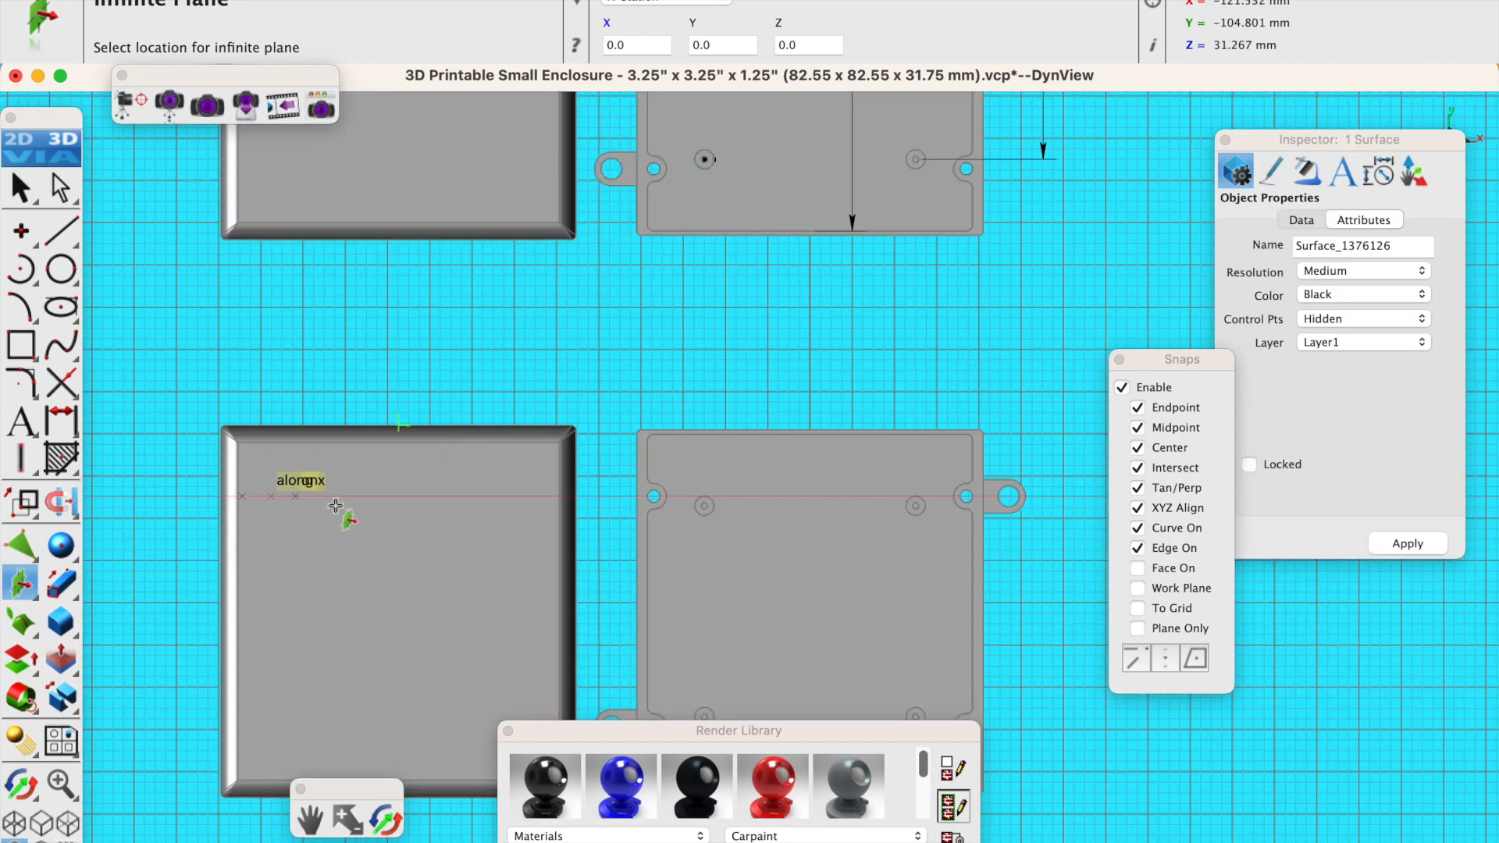
# Split the copied cover solid in half with its infinite plane using Split Solid.
pyautogui.click(385, 818)
pyautogui.moveTo(328, 734); pyautogui.dragTo(502, 697)
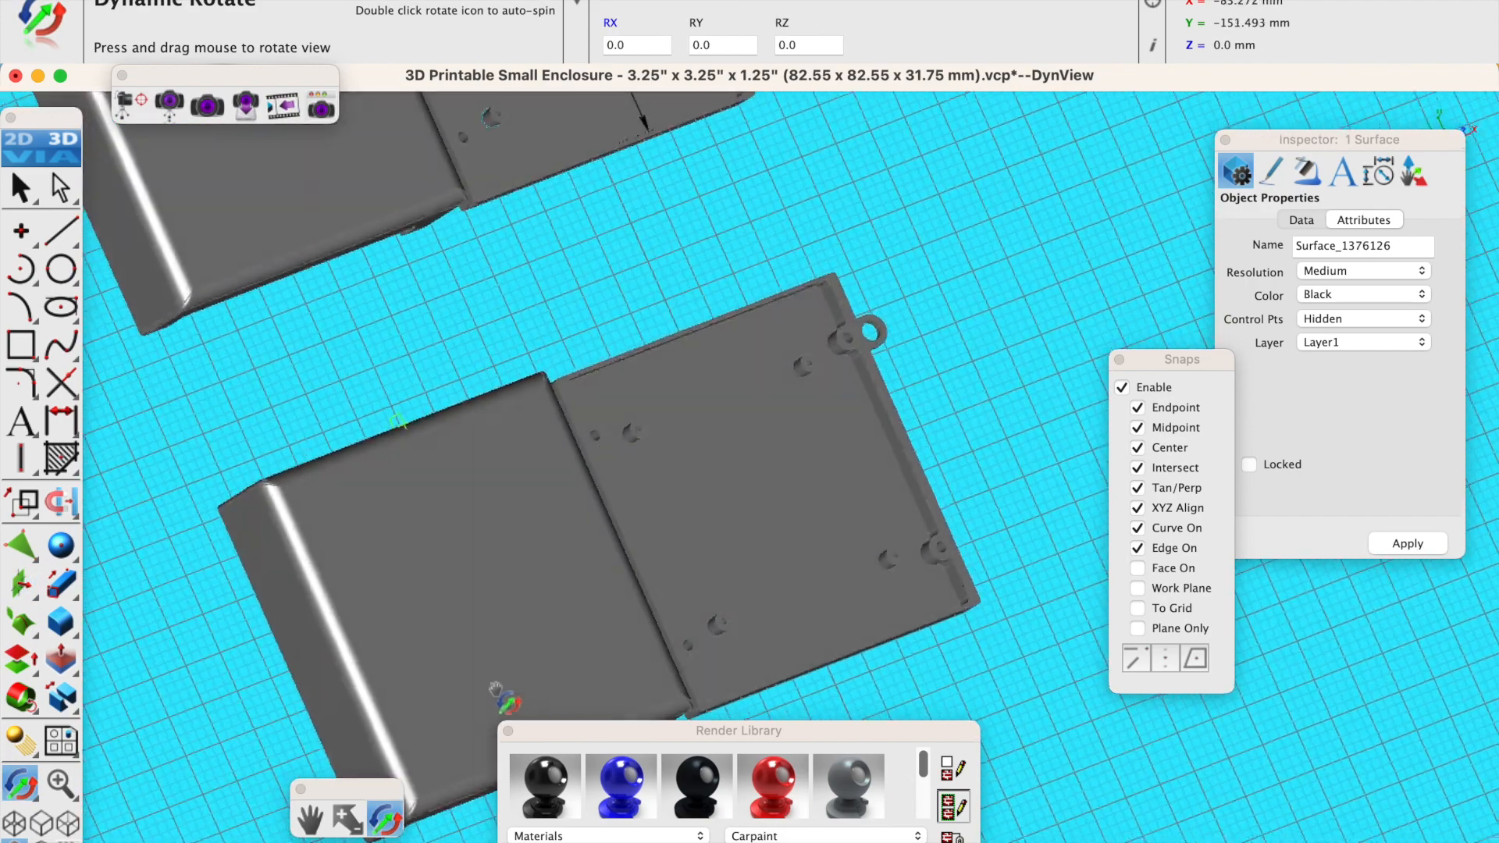
pyautogui.click(21, 189)
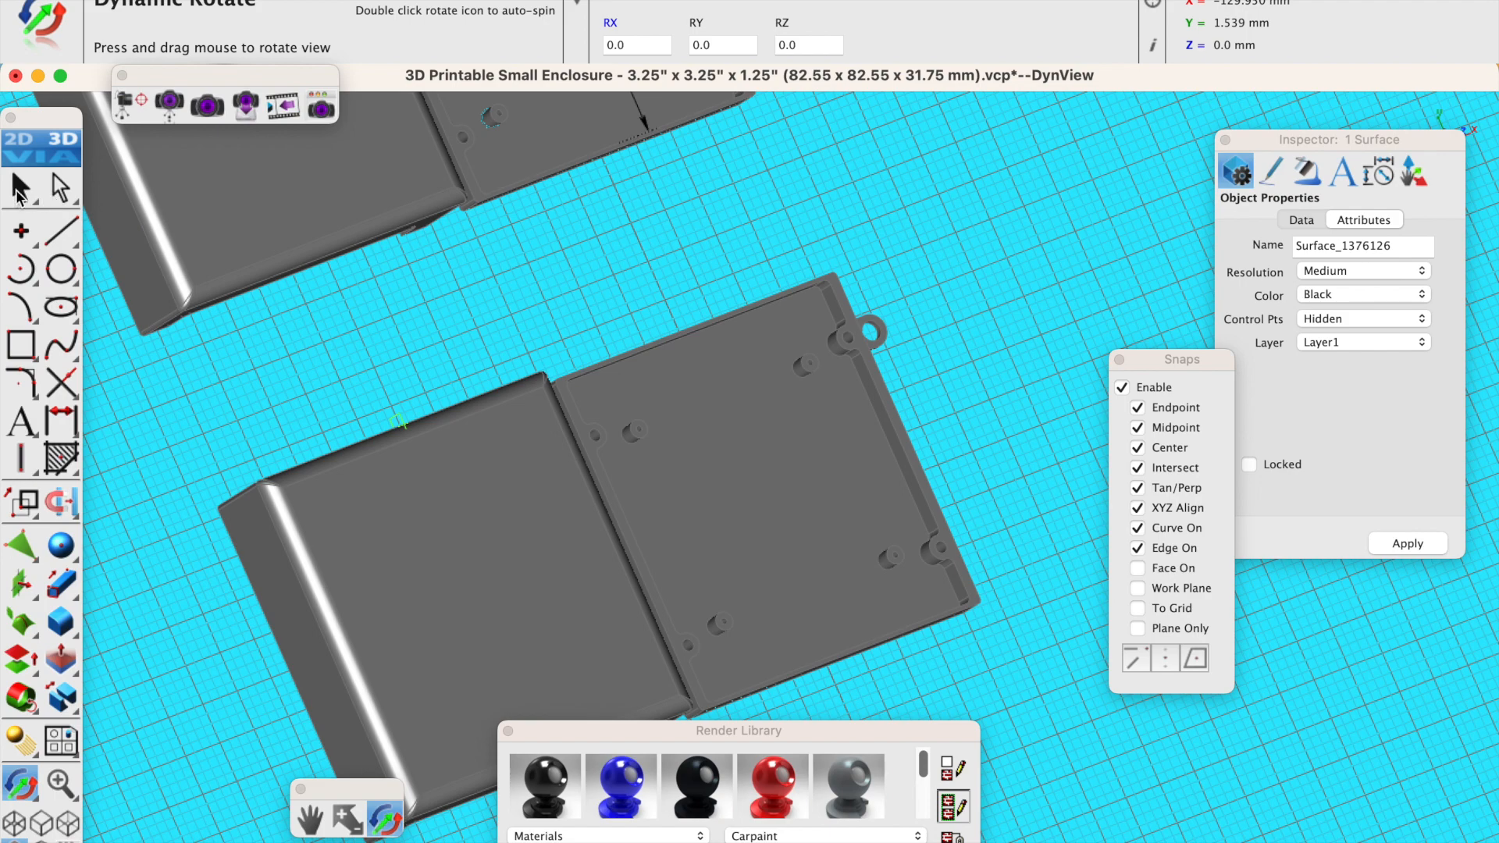
pyautogui.click(183, 454)
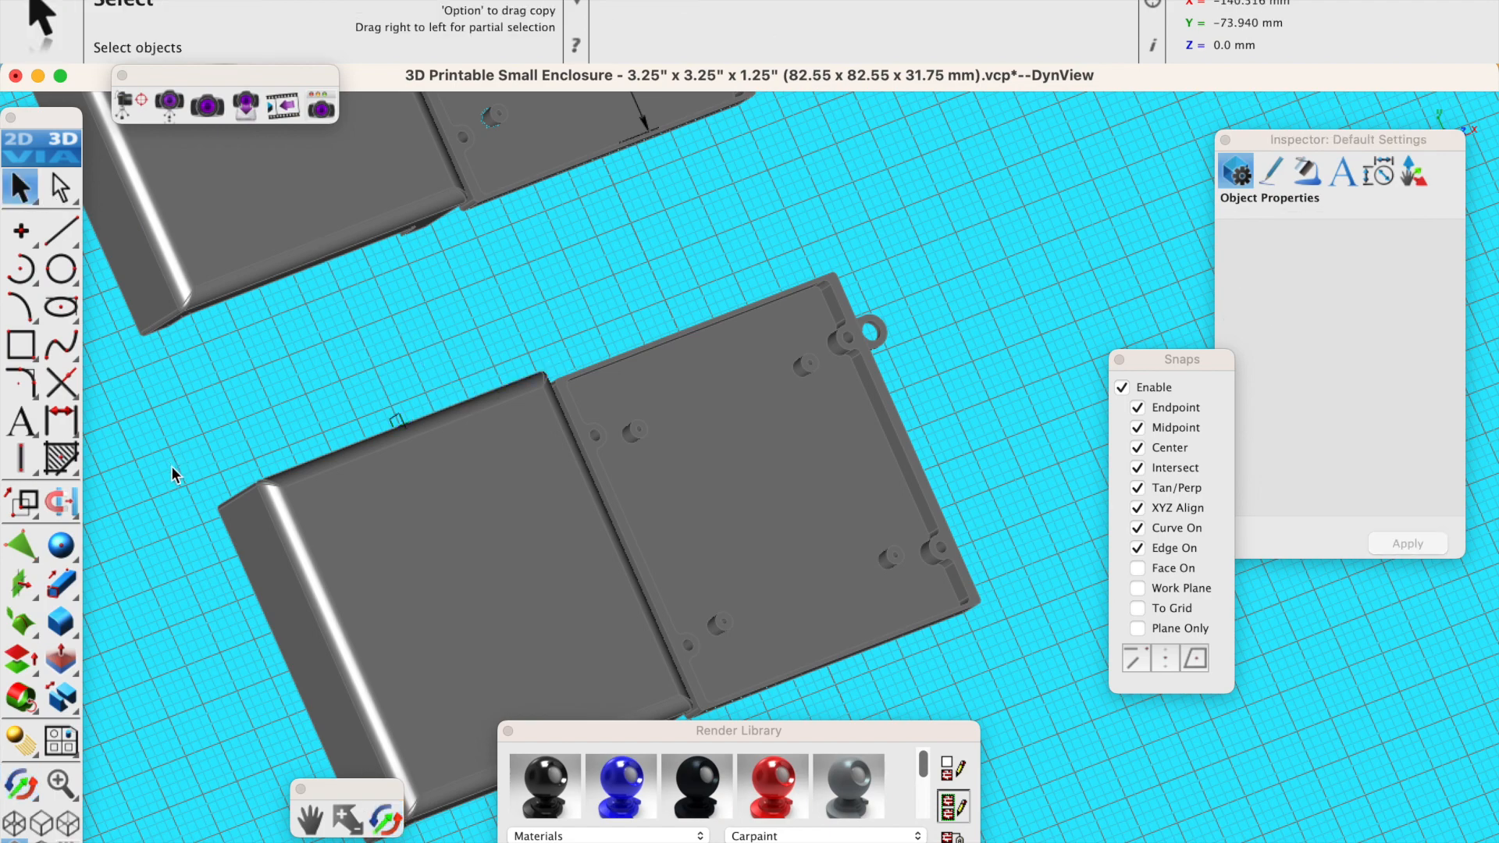
pyautogui.click(68, 697)
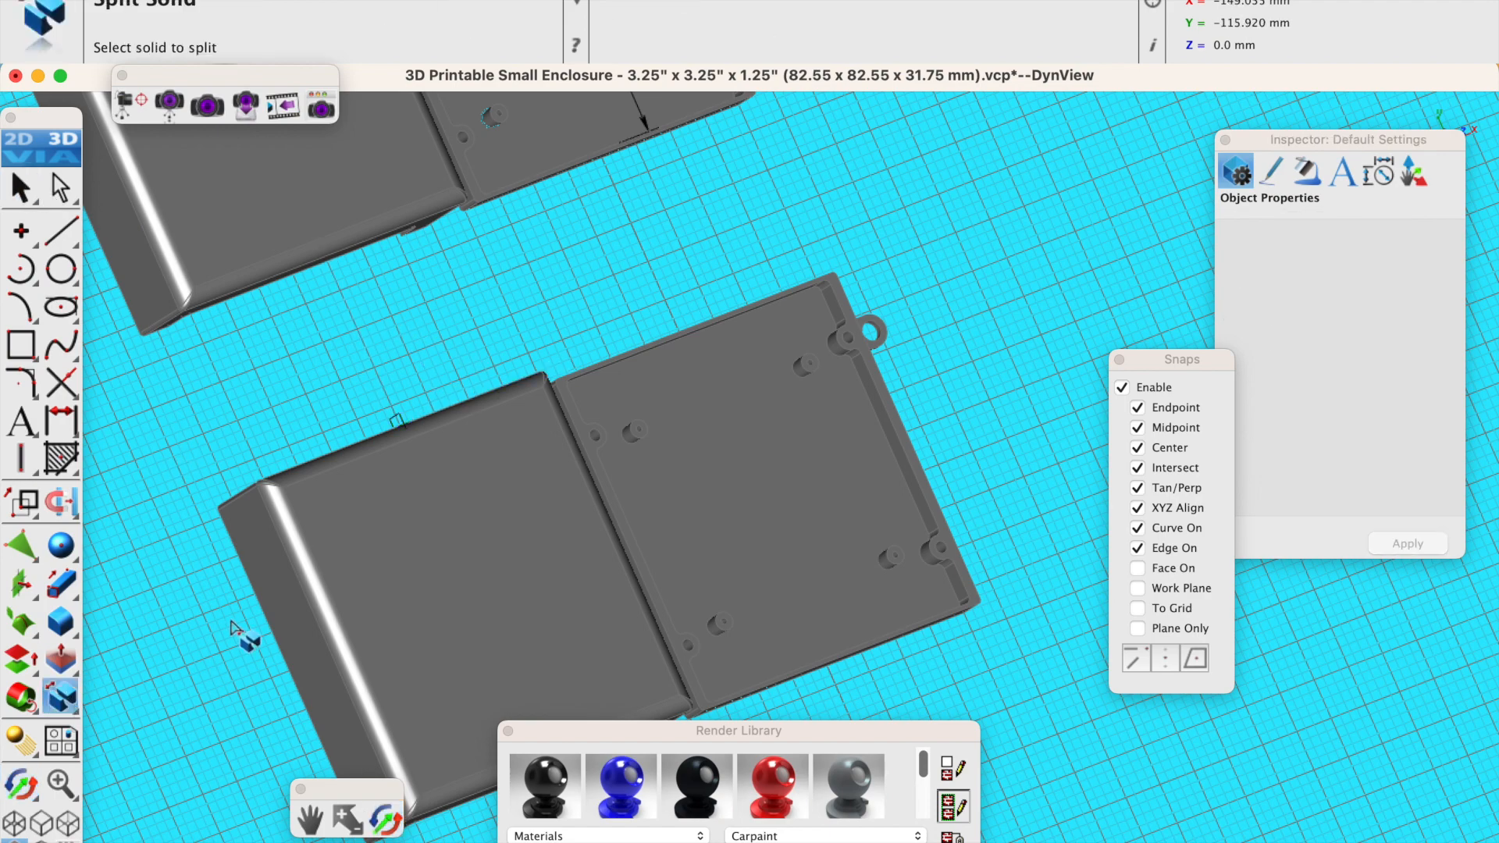
pyautogui.click(363, 562)
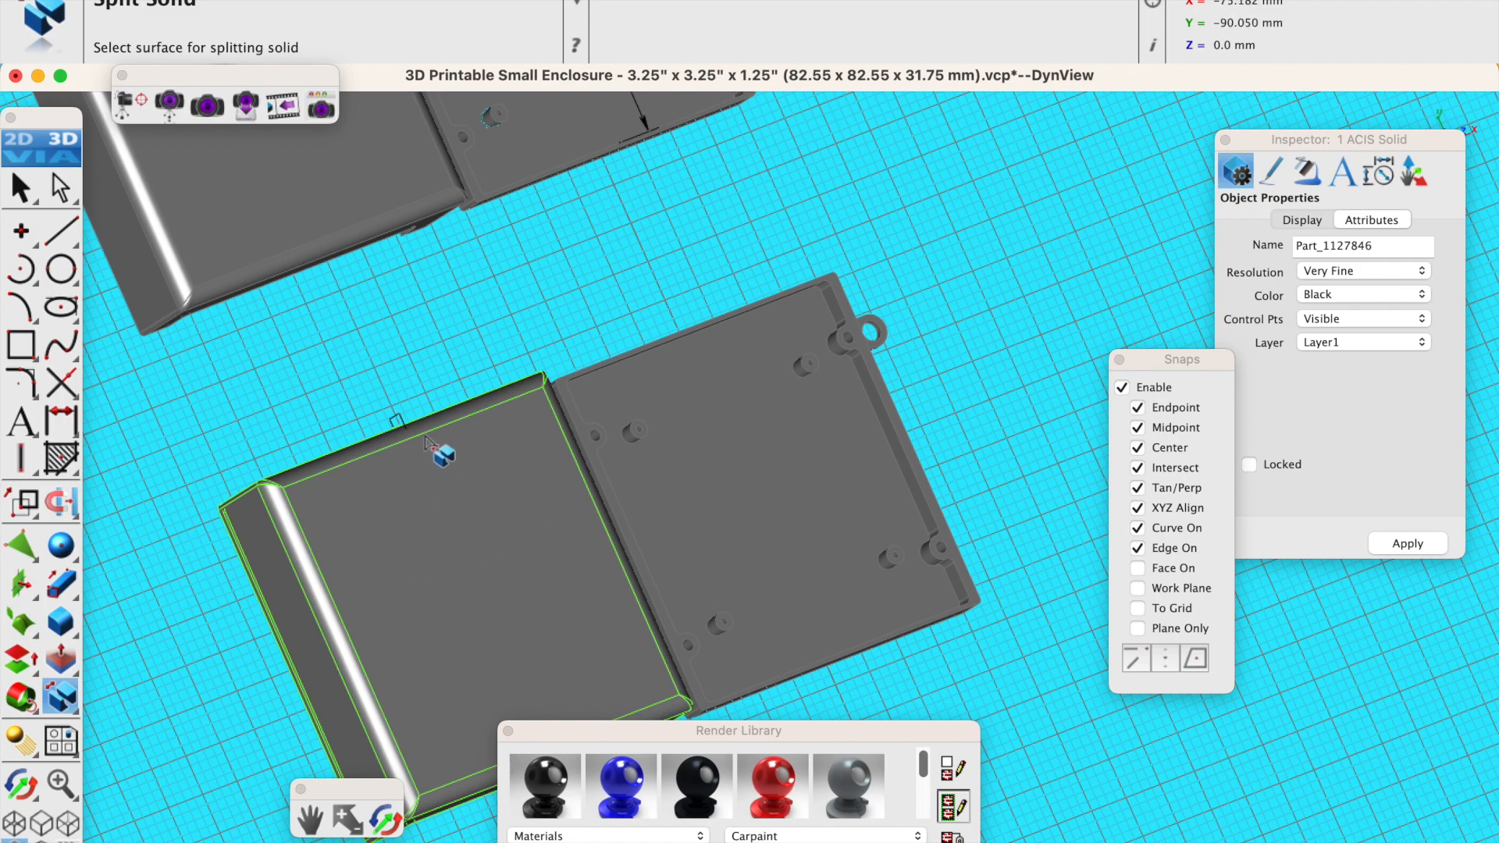
pyautogui.click(398, 423)
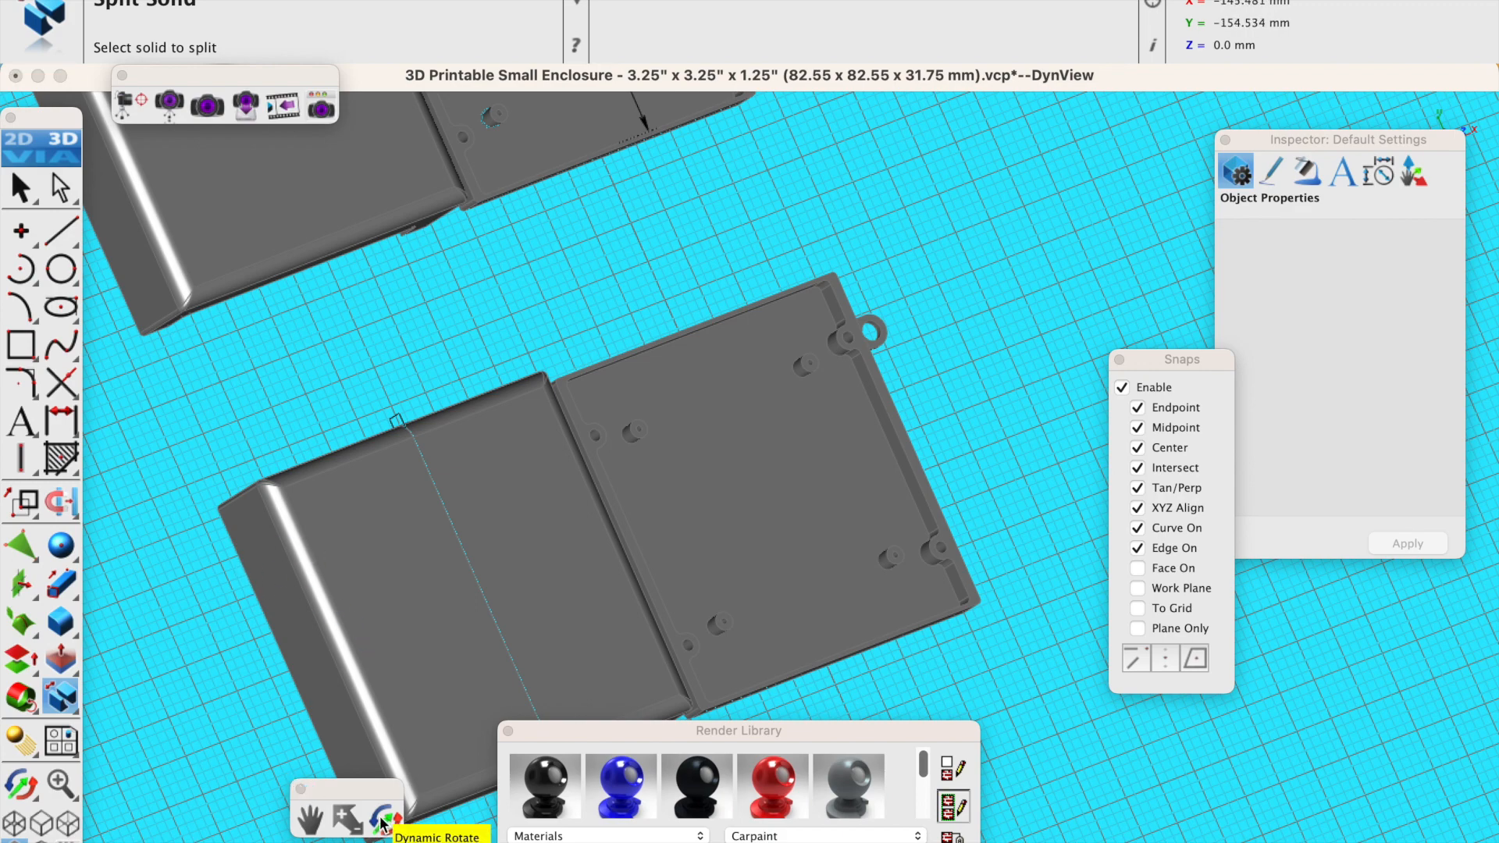
# In top view, place another infinite plane perpendicular to the X axis at the midpoint of the copied base's back edge.
pyautogui.click(21, 188)
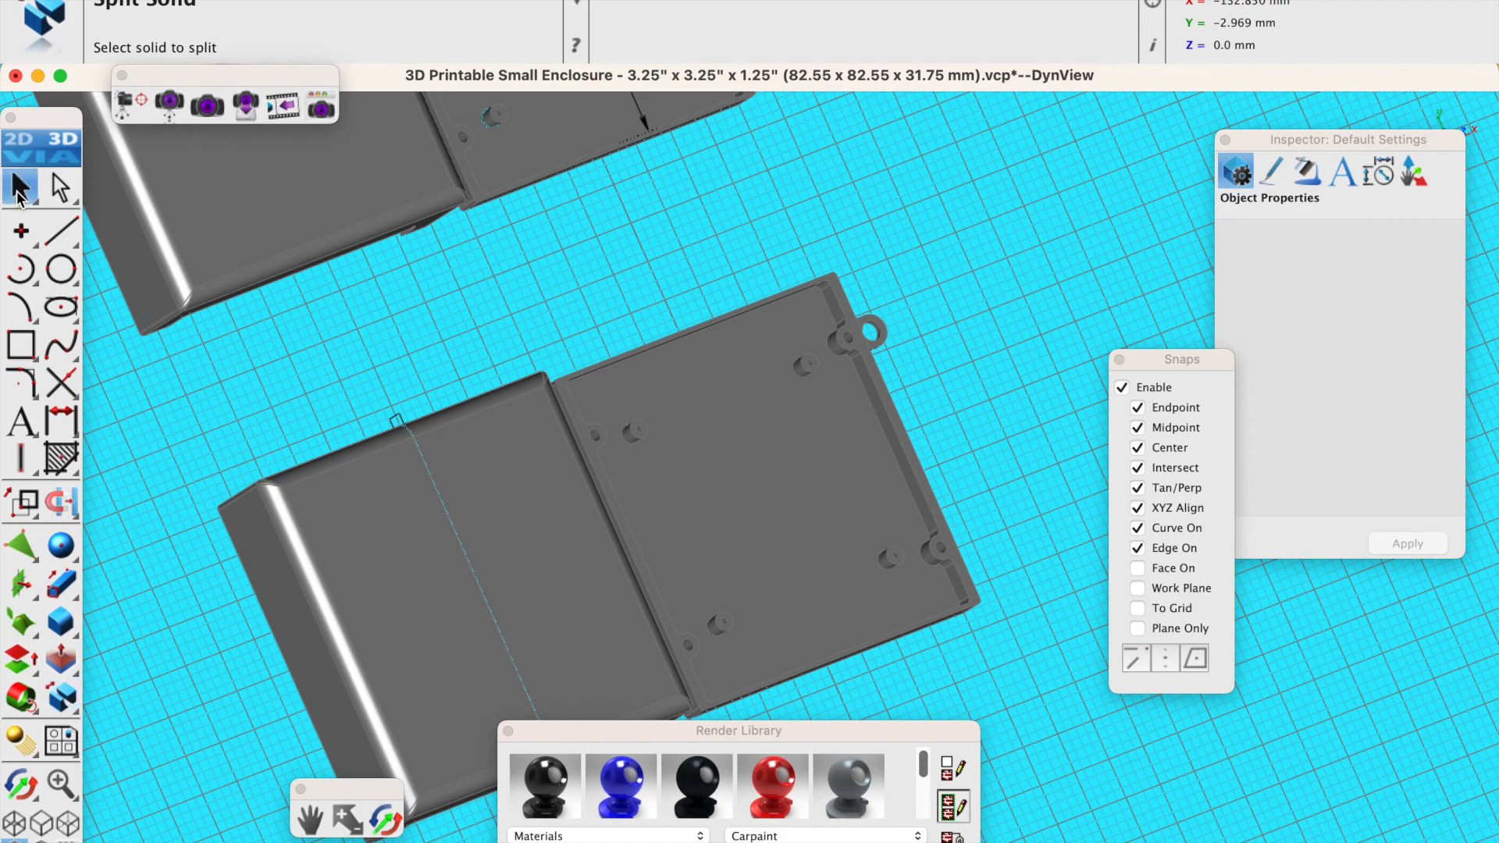
pyautogui.click(756, 498)
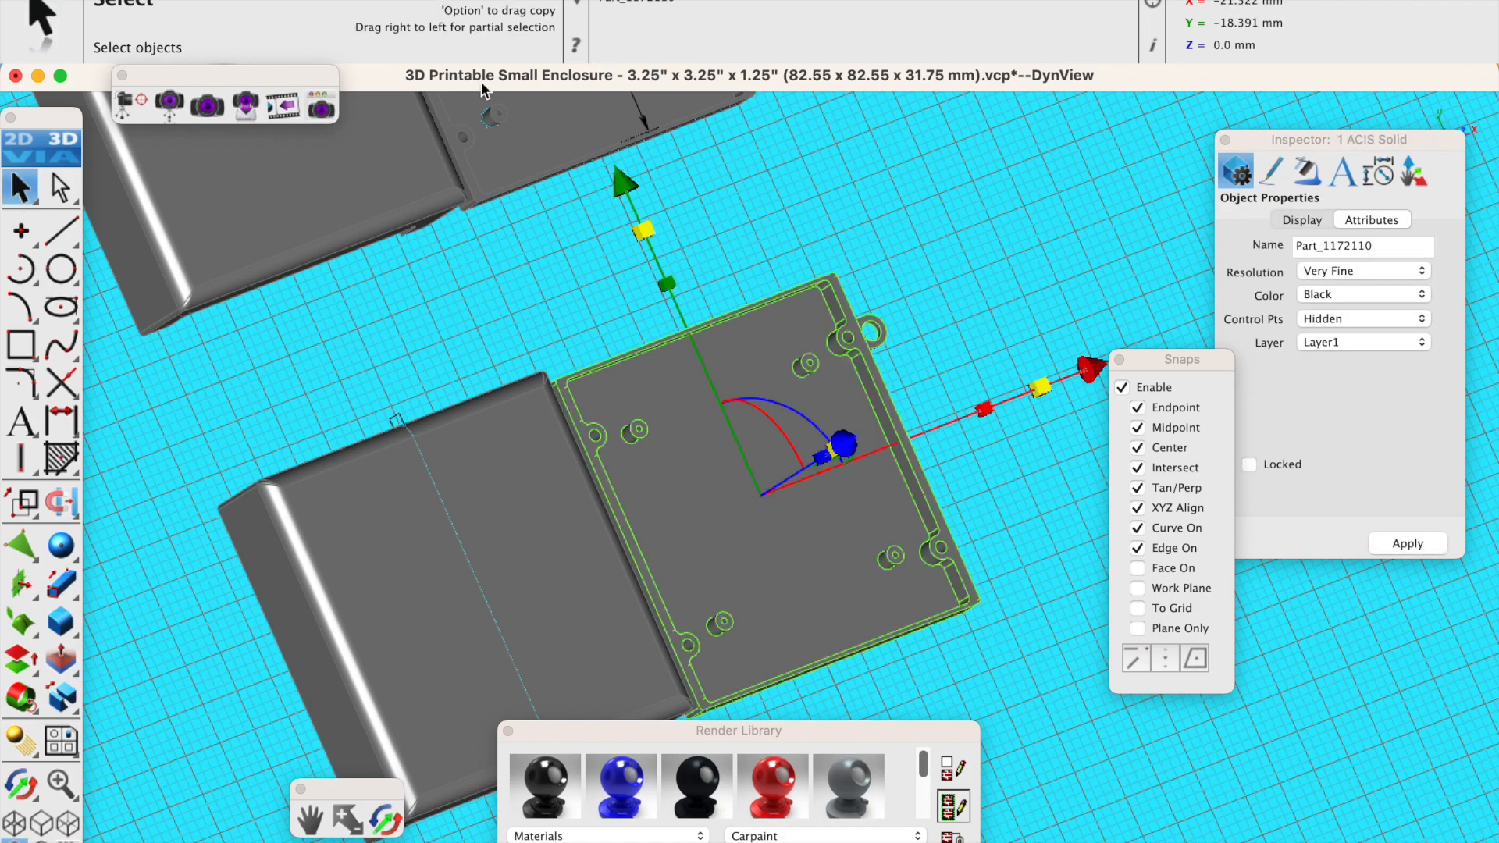
pyautogui.click(282, 104)
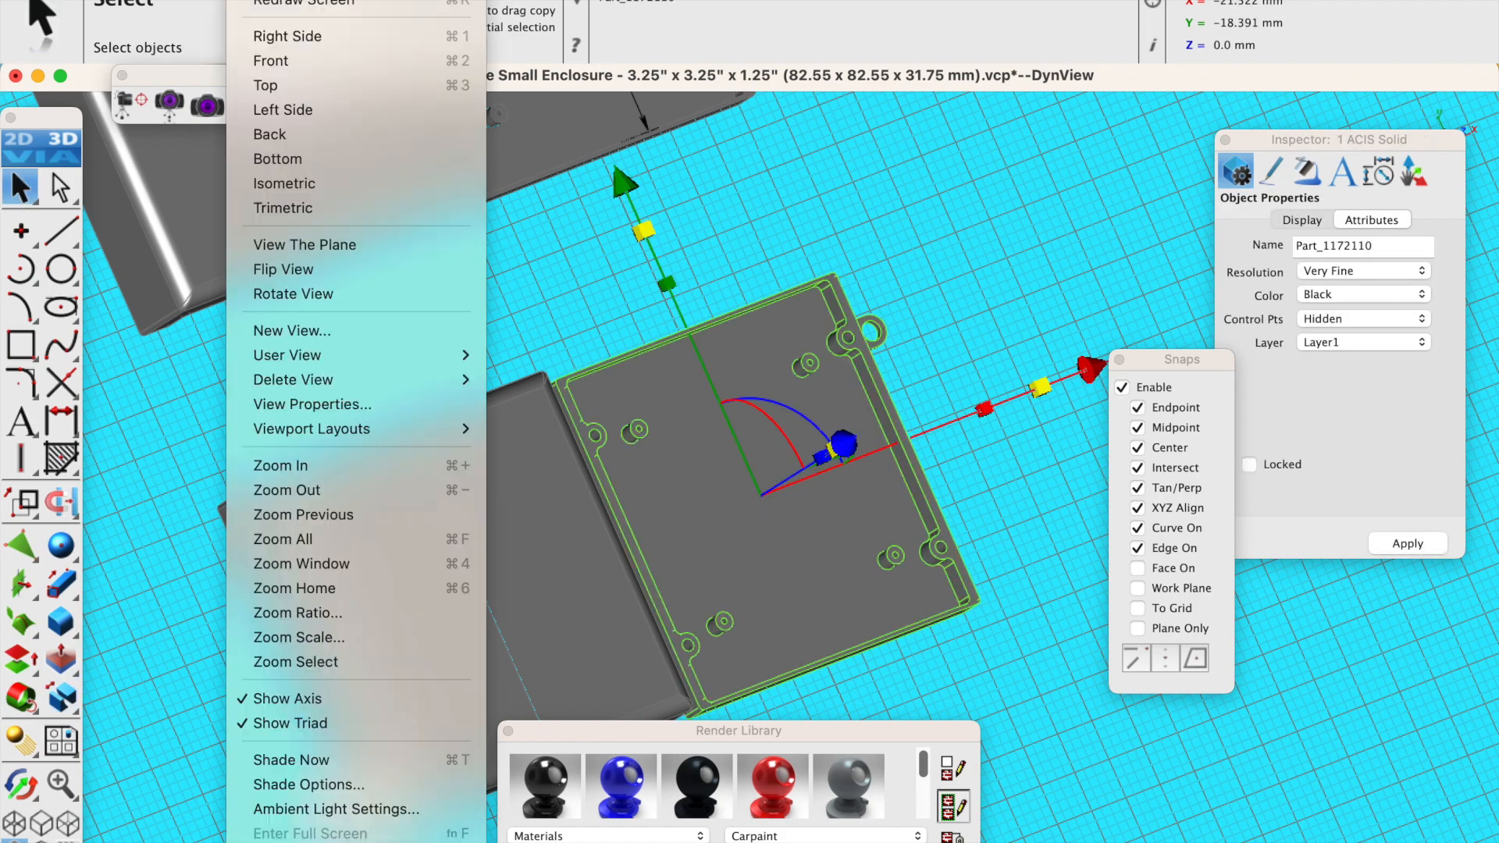
pyautogui.click(286, 88)
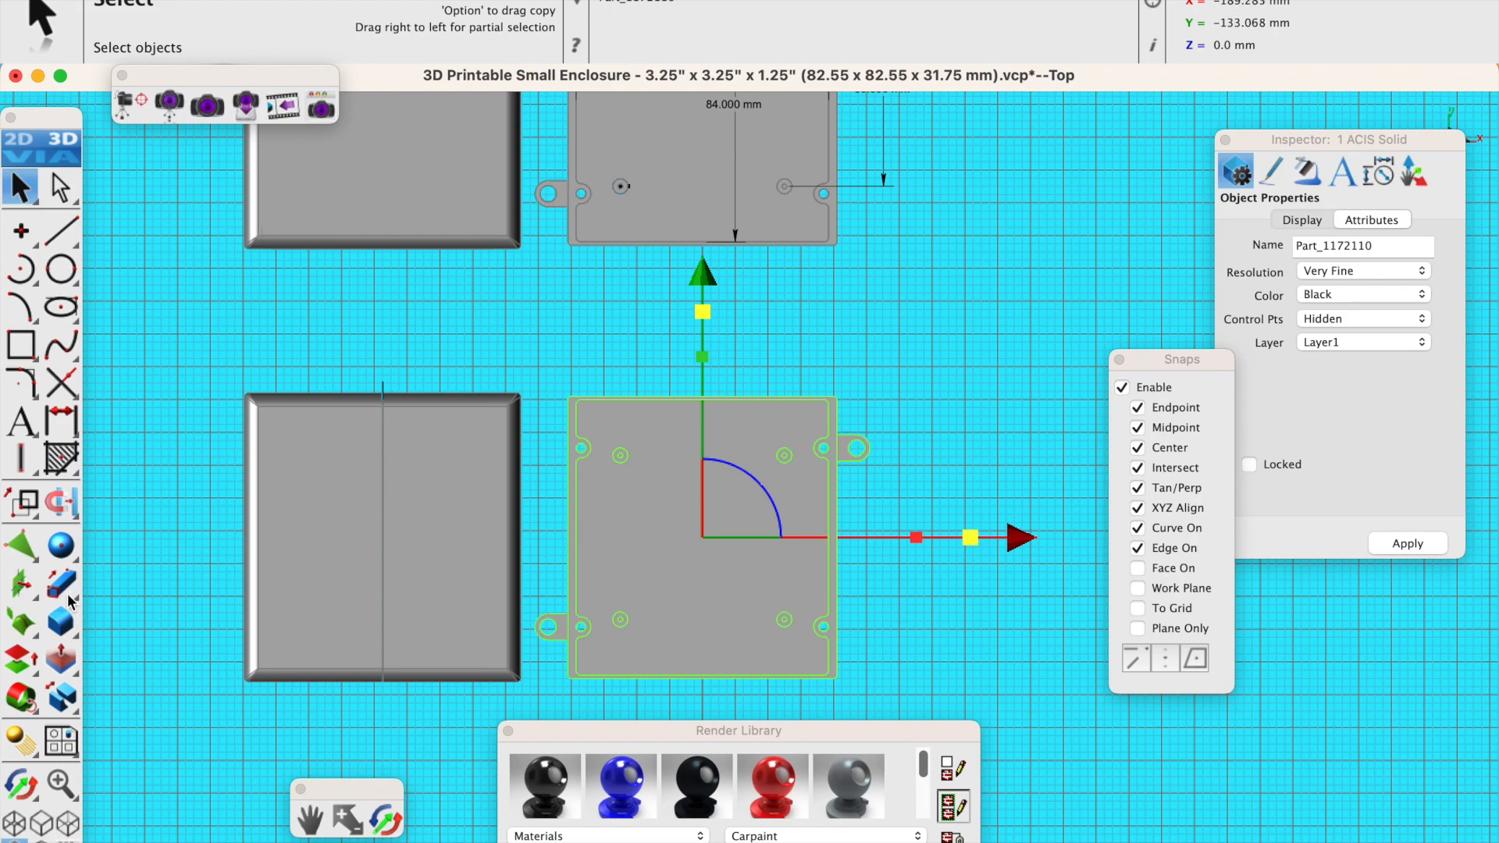
pyautogui.click(21, 584)
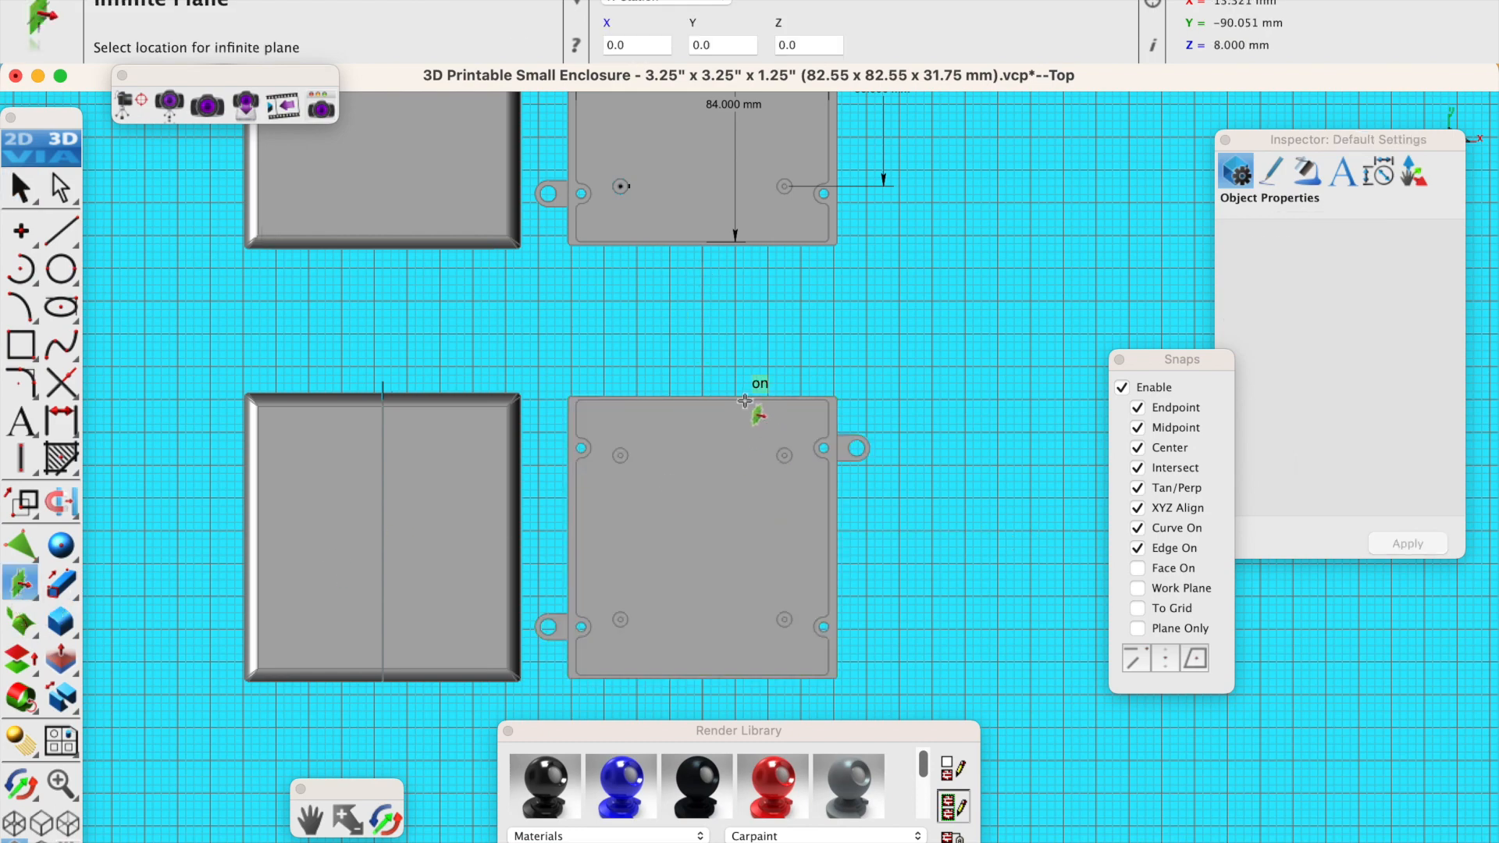
pyautogui.scroll(3, 730, 414)
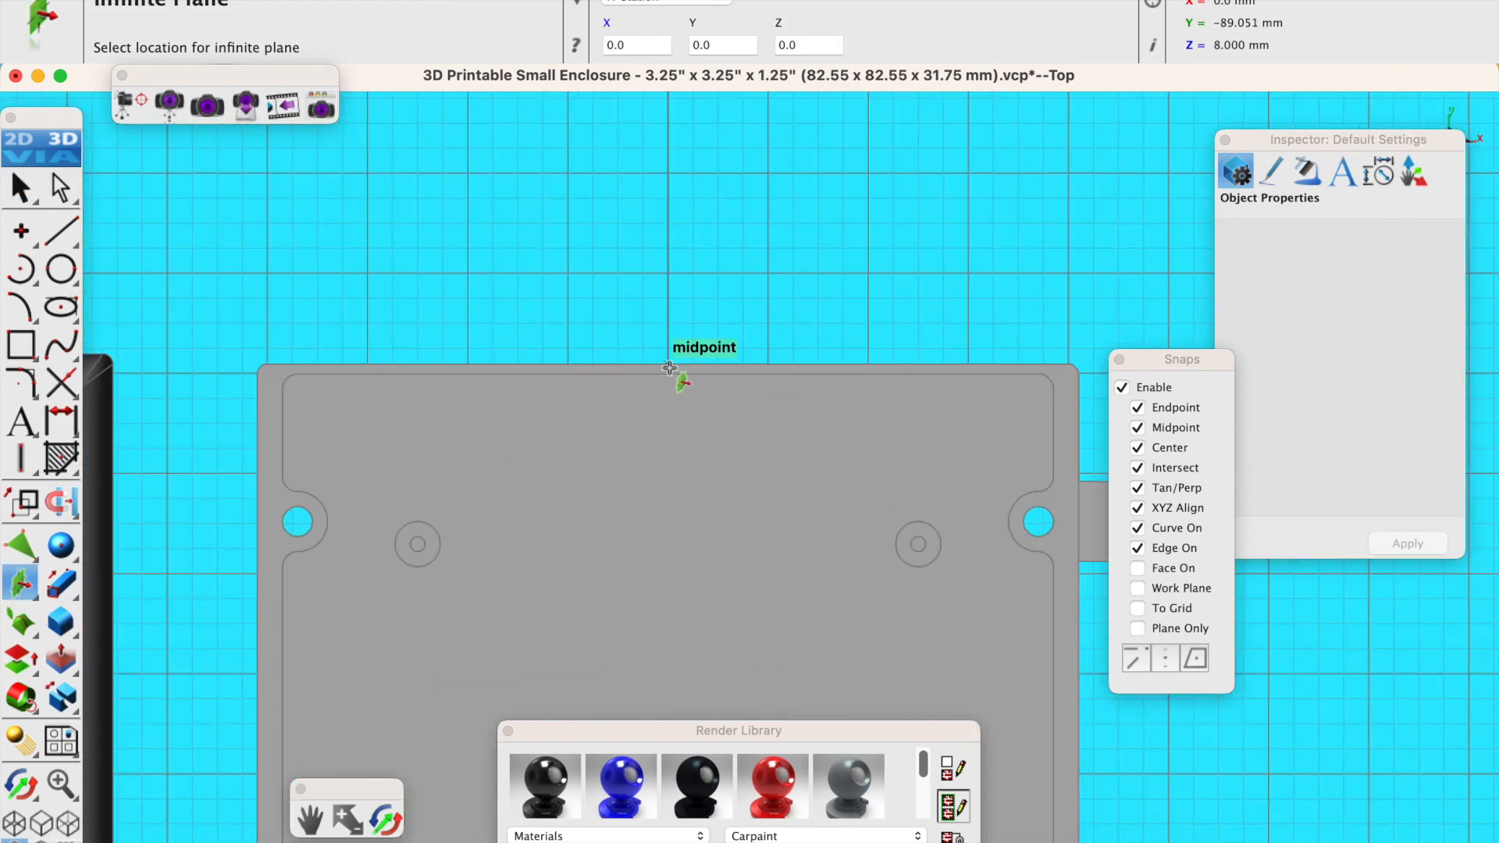
pyautogui.click(669, 367)
pyautogui.scroll(-3, 656, 472)
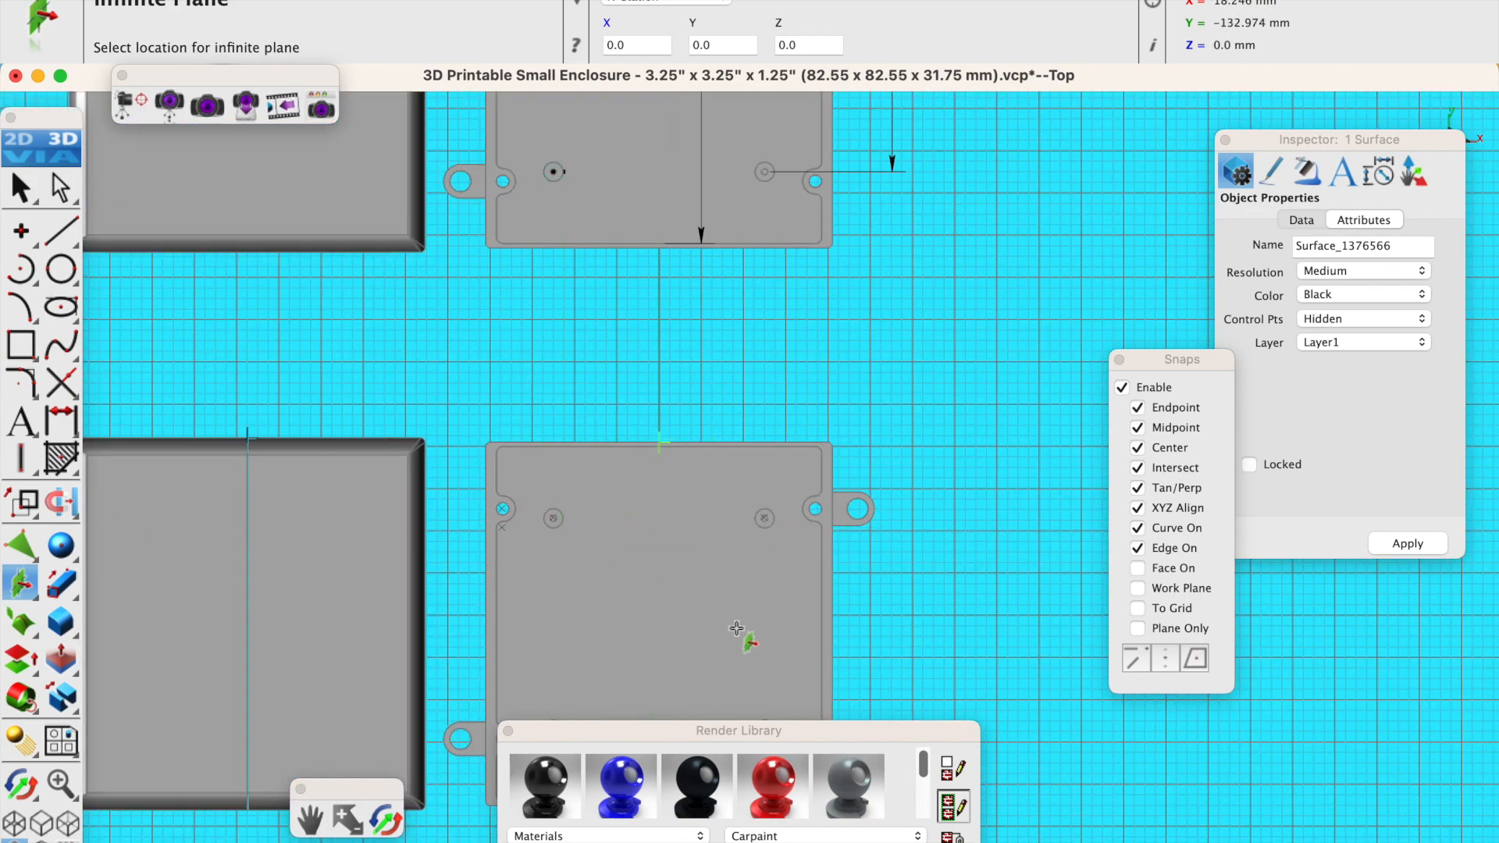
# Split the copied base solid in half with the infinite plane at its back edge using Split Solid.
pyautogui.click(391, 818)
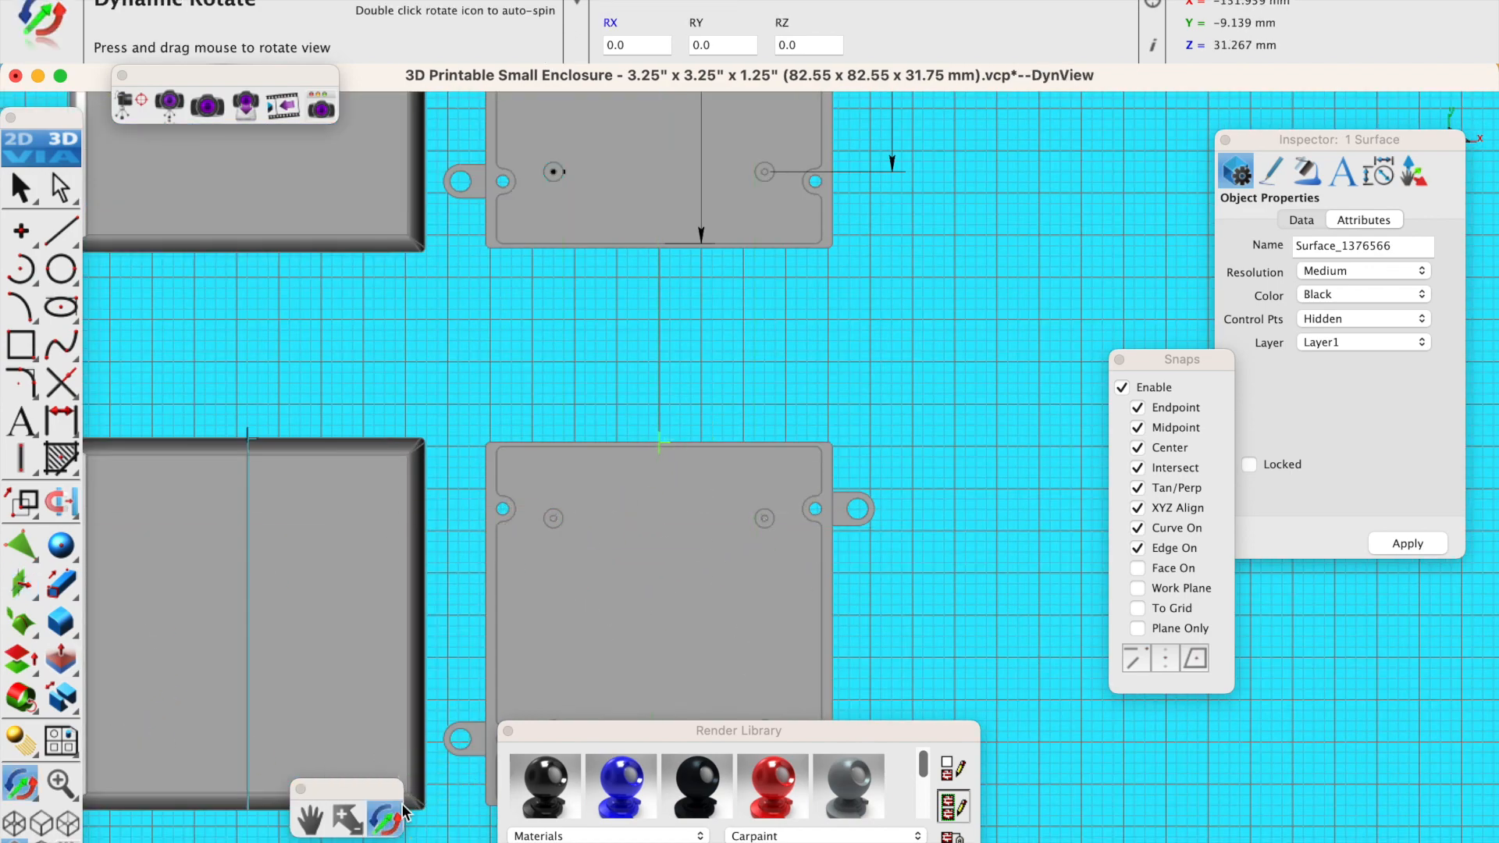
pyautogui.moveTo(585, 635); pyautogui.dragTo(692, 602)
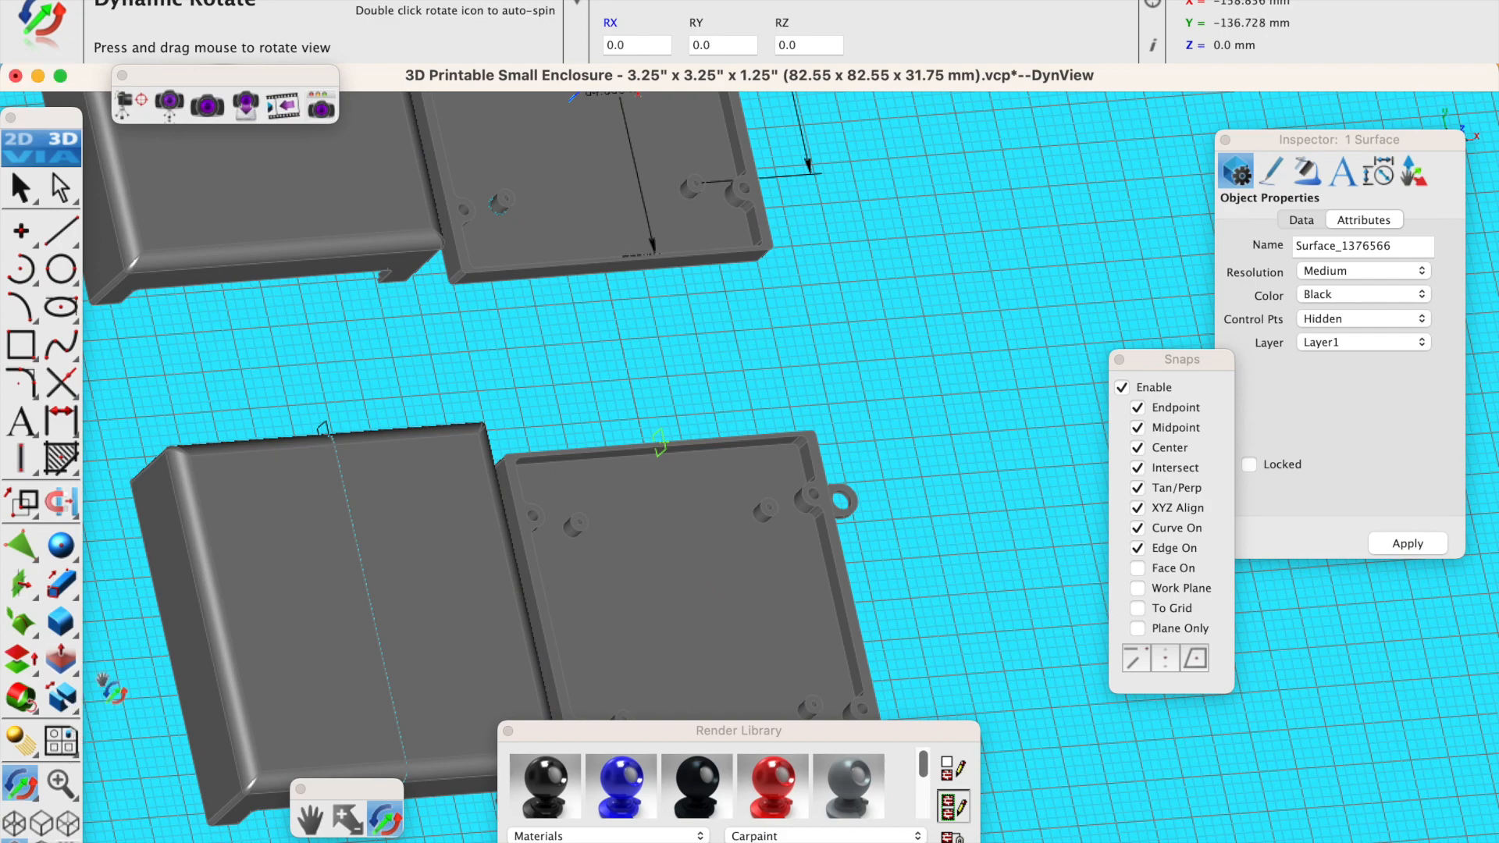
pyautogui.click(17, 194)
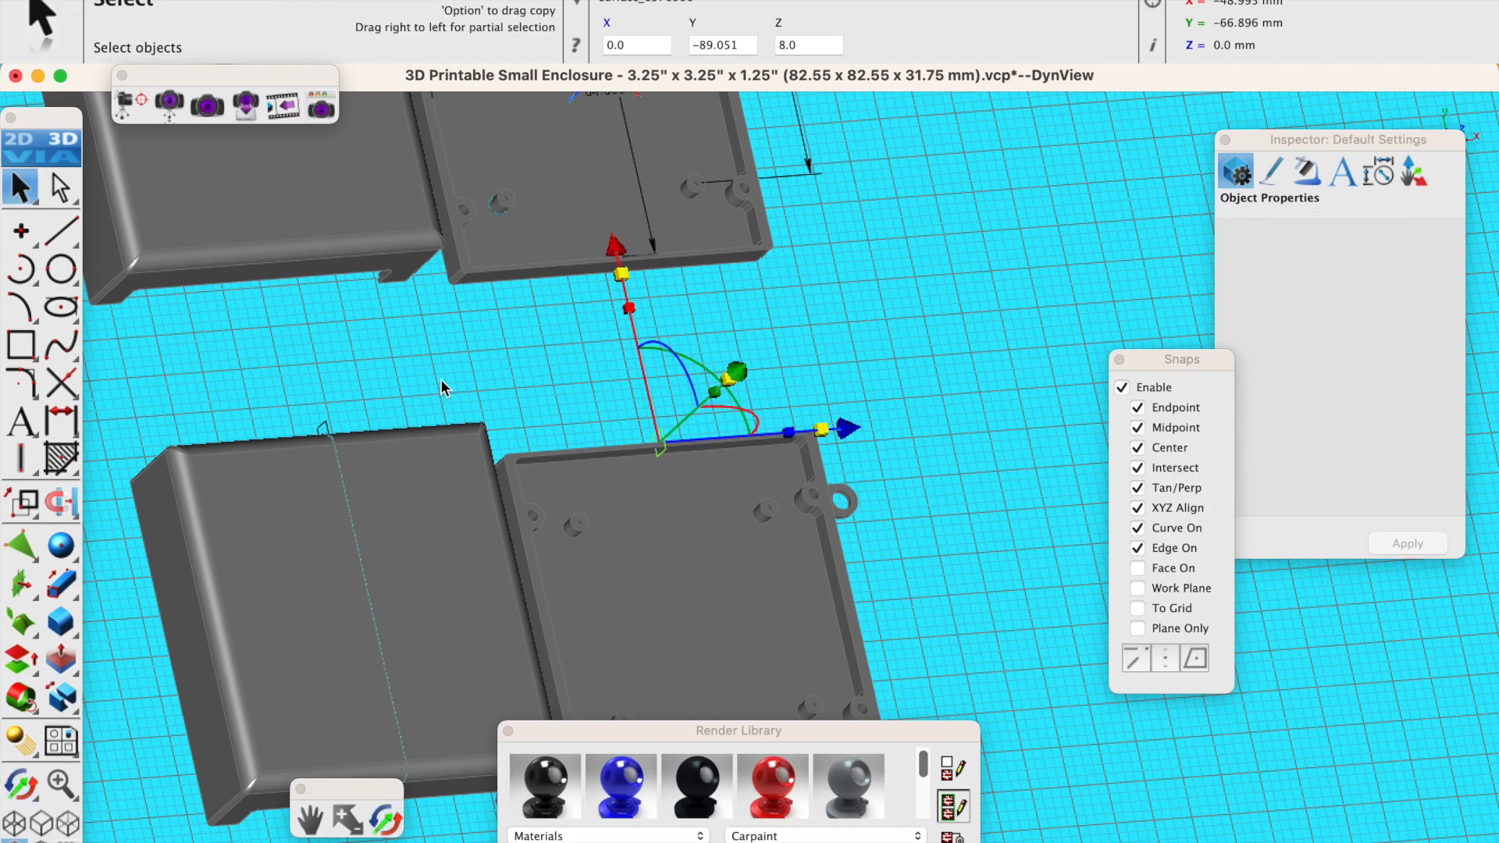
pyautogui.click(297, 374)
pyautogui.click(66, 693)
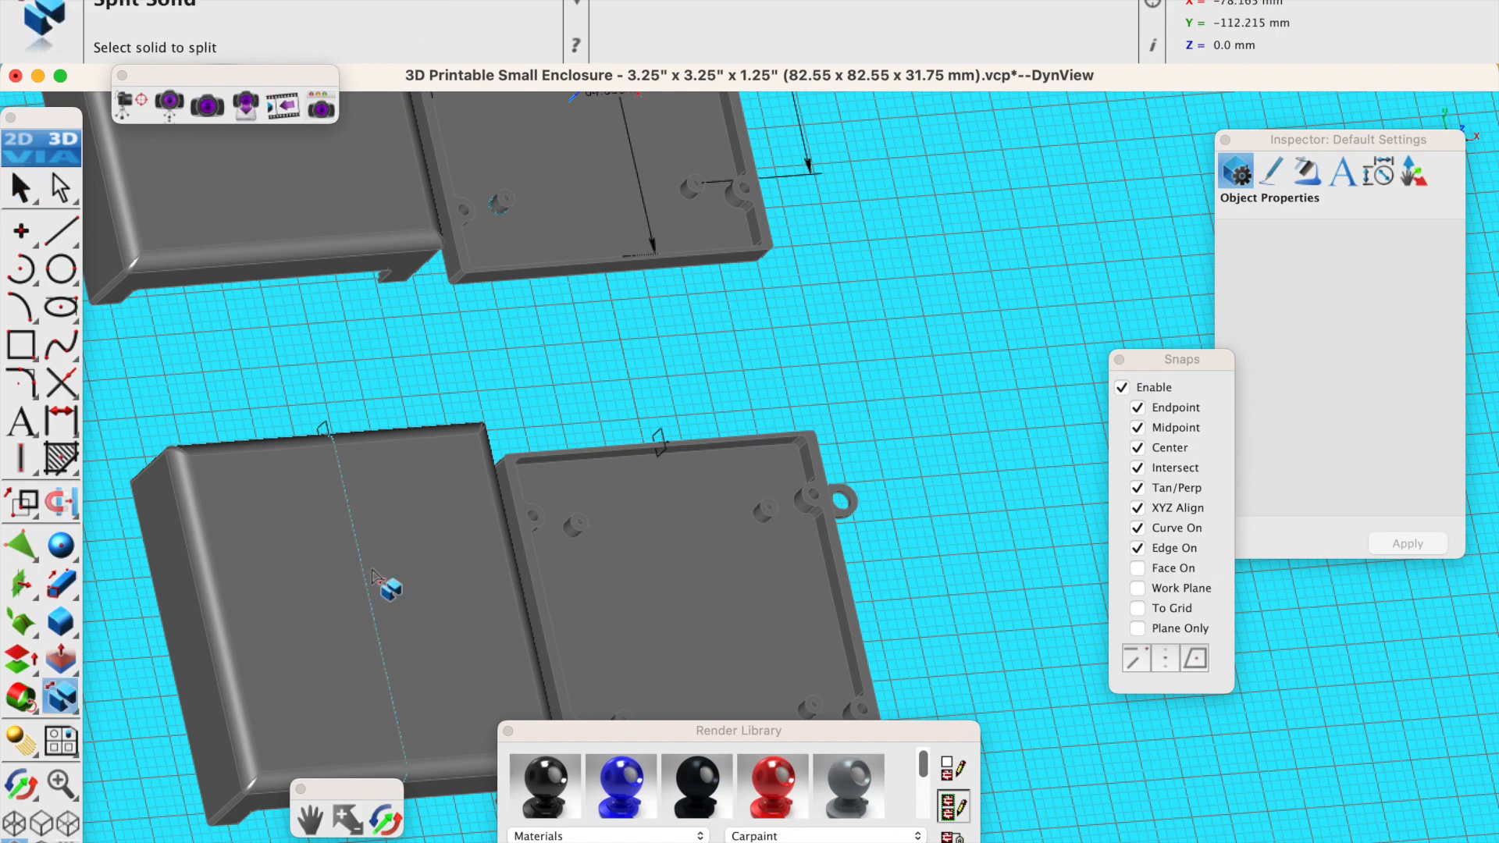
pyautogui.click(662, 594)
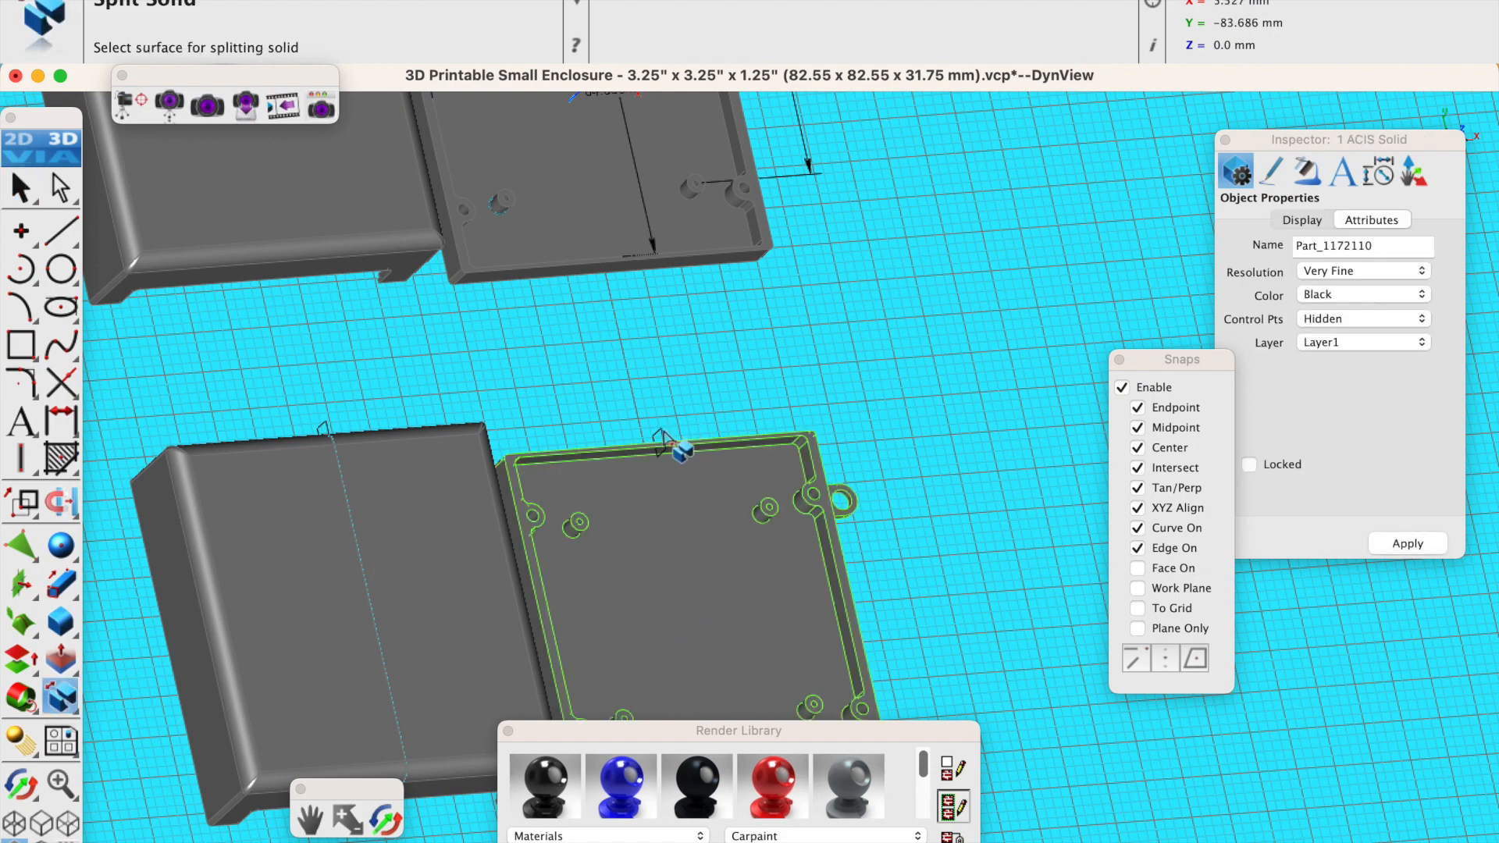
pyautogui.click(663, 445)
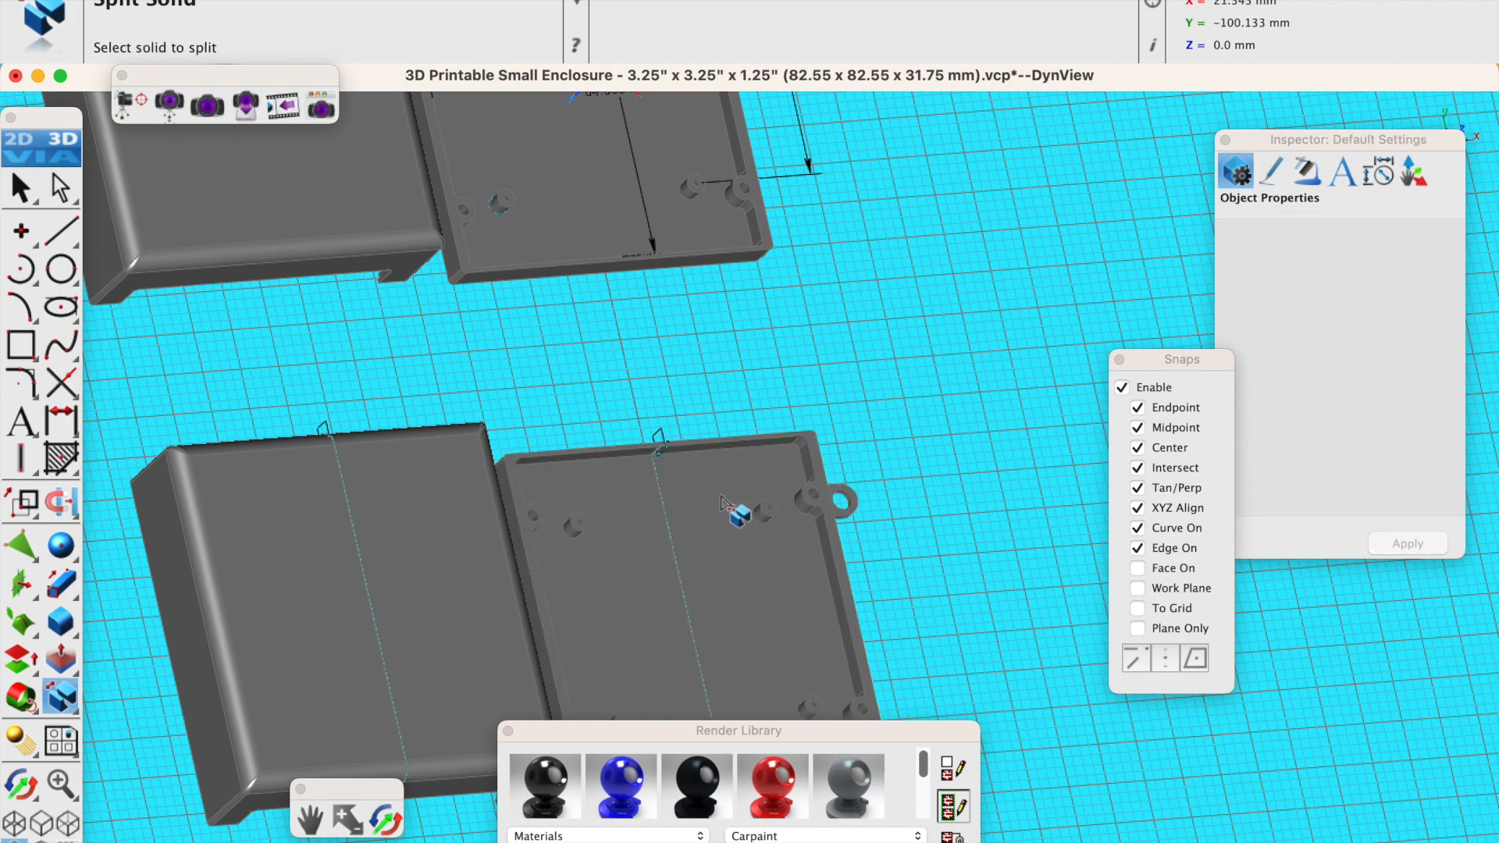
# Switch to the top view and start the Infinite Plane tool on the copied cover.
pyautogui.scroll(-3, 729, 512)
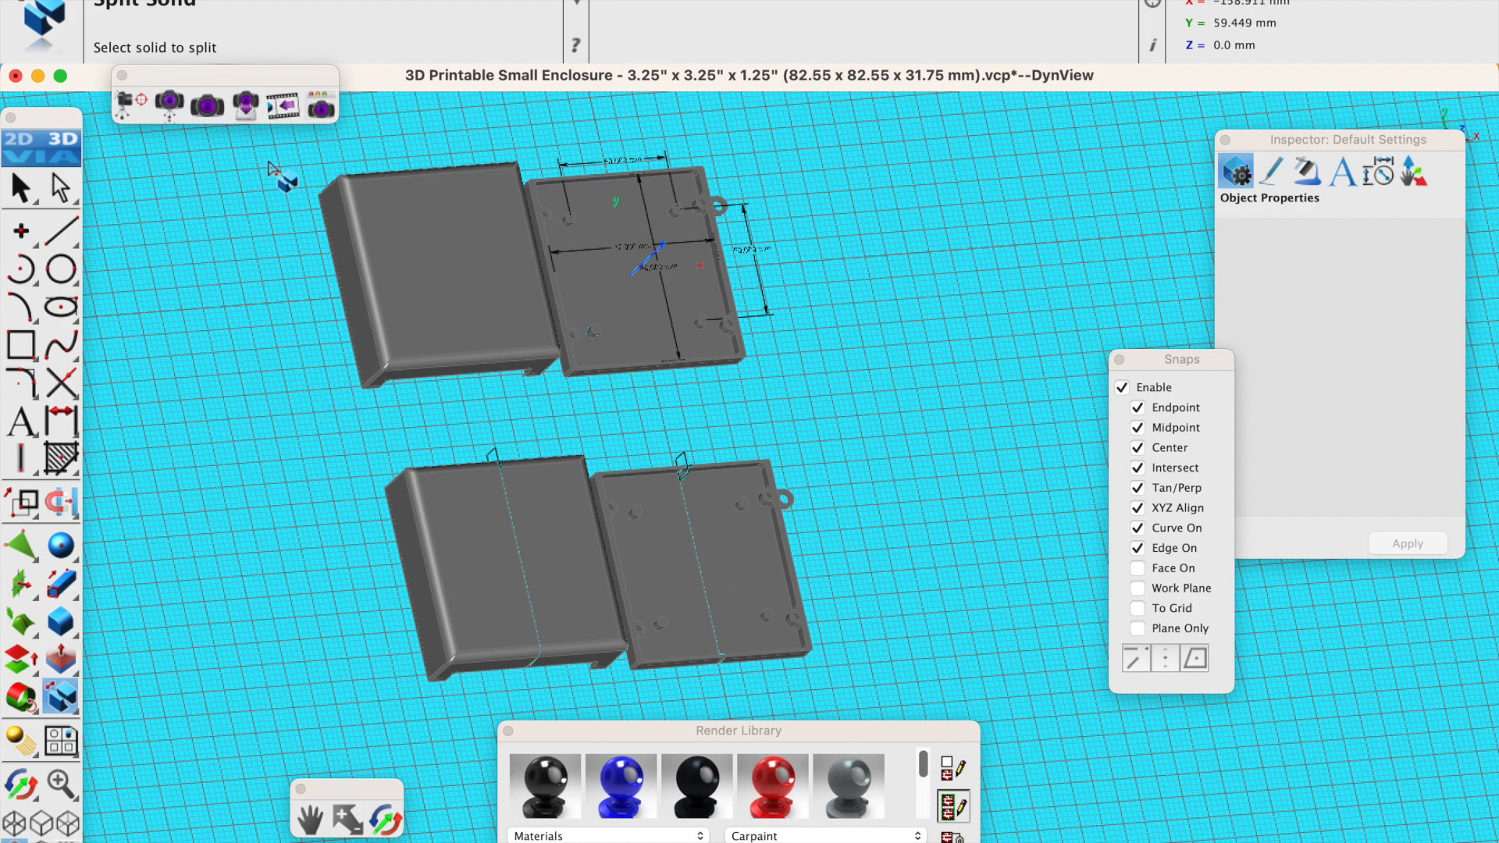
pyautogui.click(254, 1)
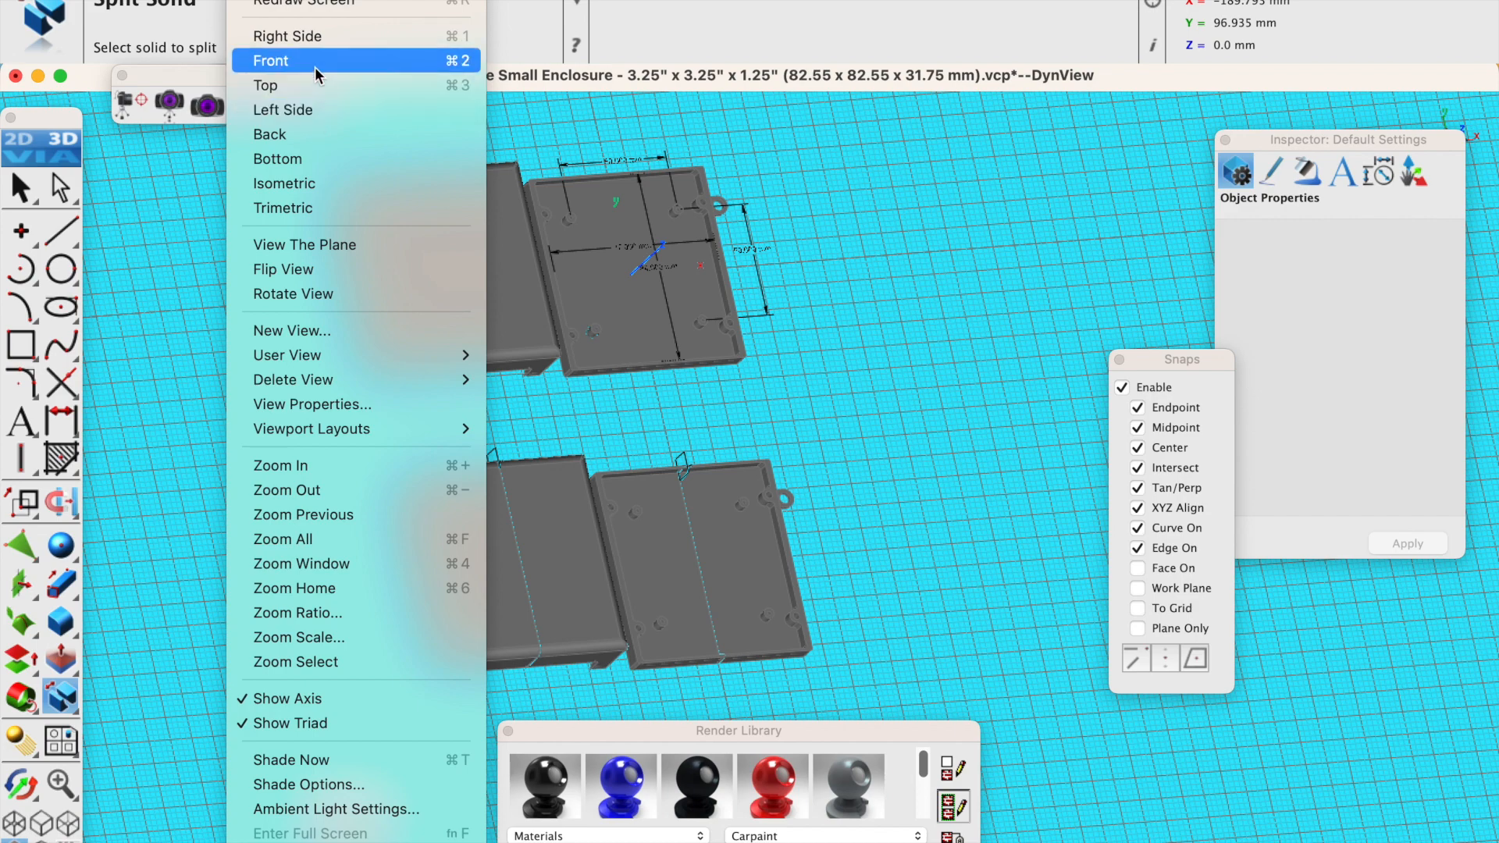
pyautogui.click(302, 86)
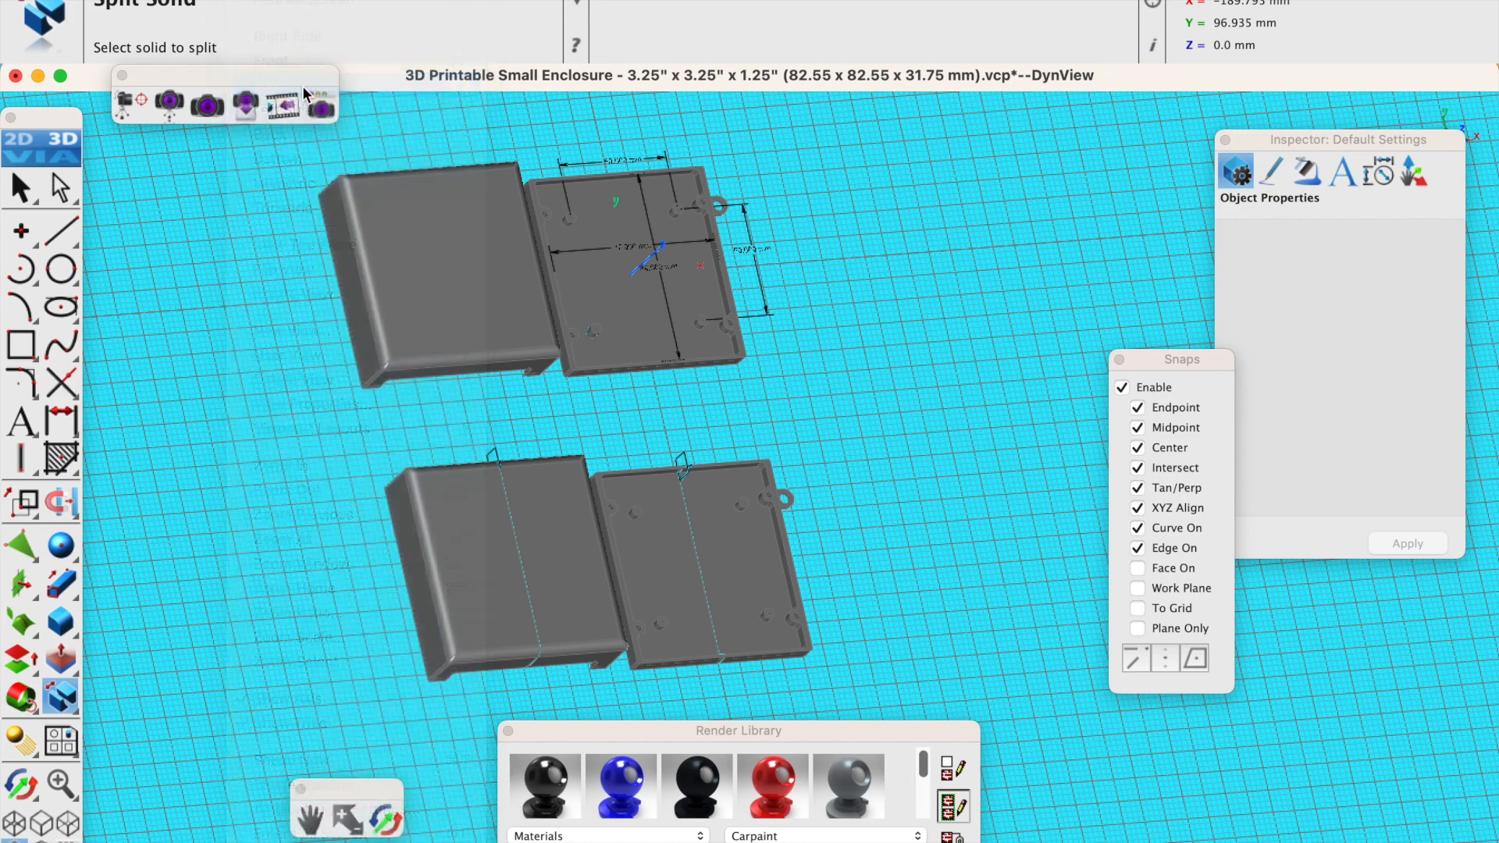
pyautogui.scroll(-5, 602, 420)
pyautogui.scroll(4, 459, 509)
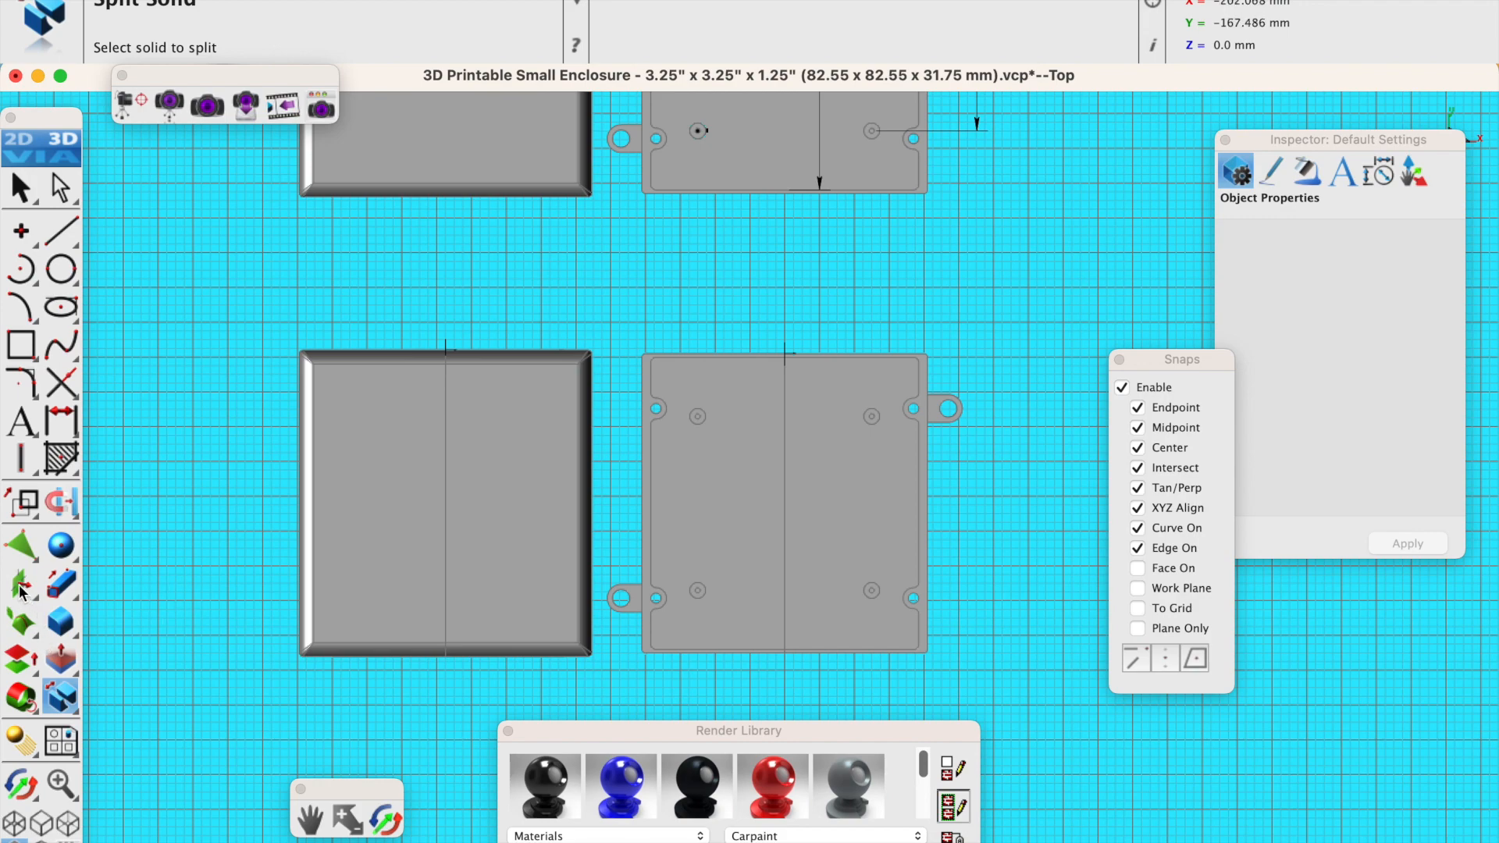
pyautogui.click(21, 590)
pyautogui.scroll(3, 324, 518)
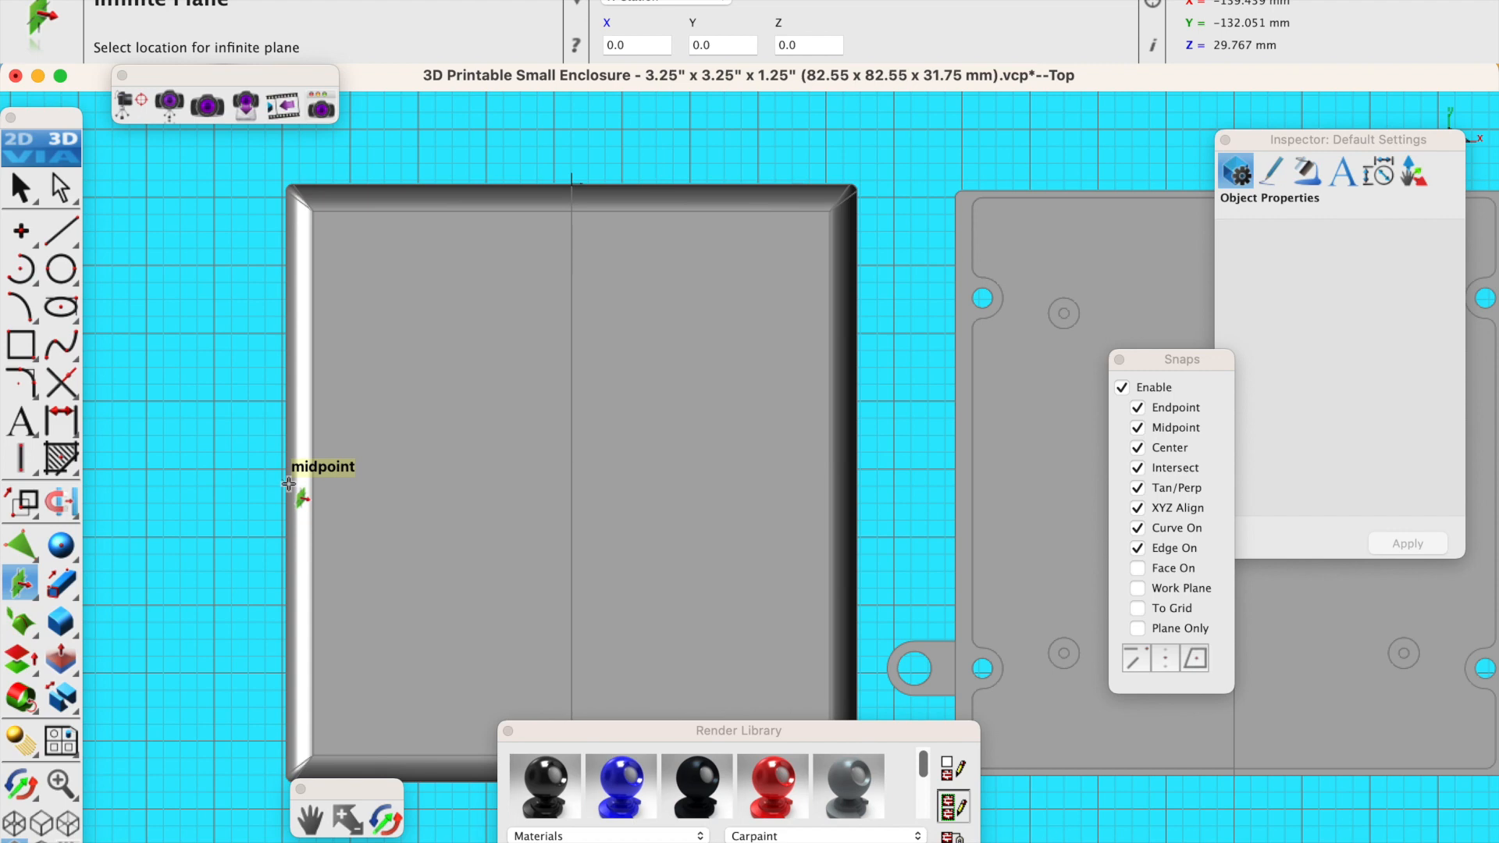
pyautogui.click(287, 485)
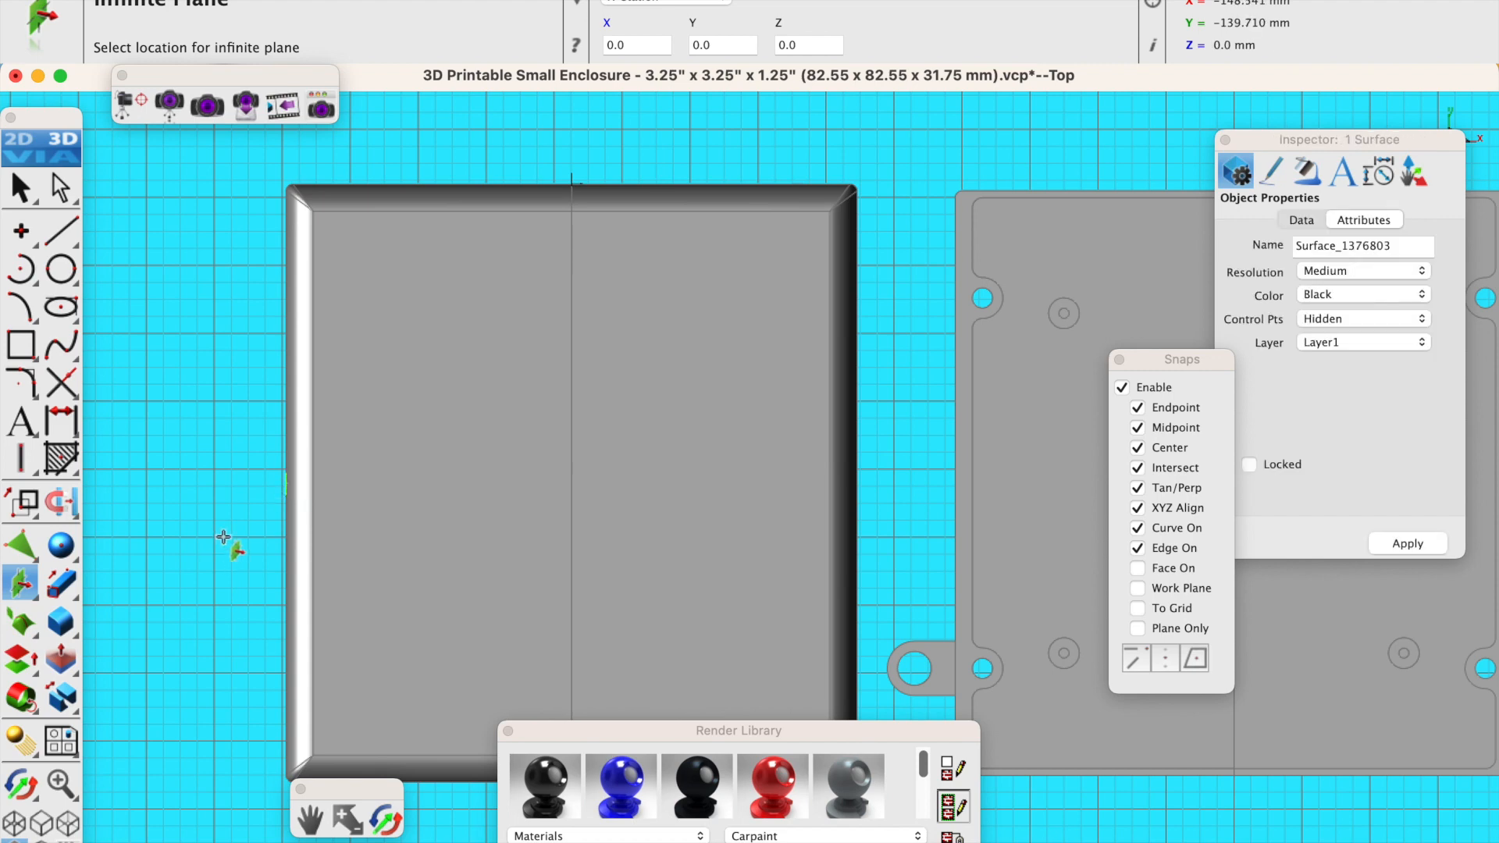
pyautogui.scroll(1, 223, 537)
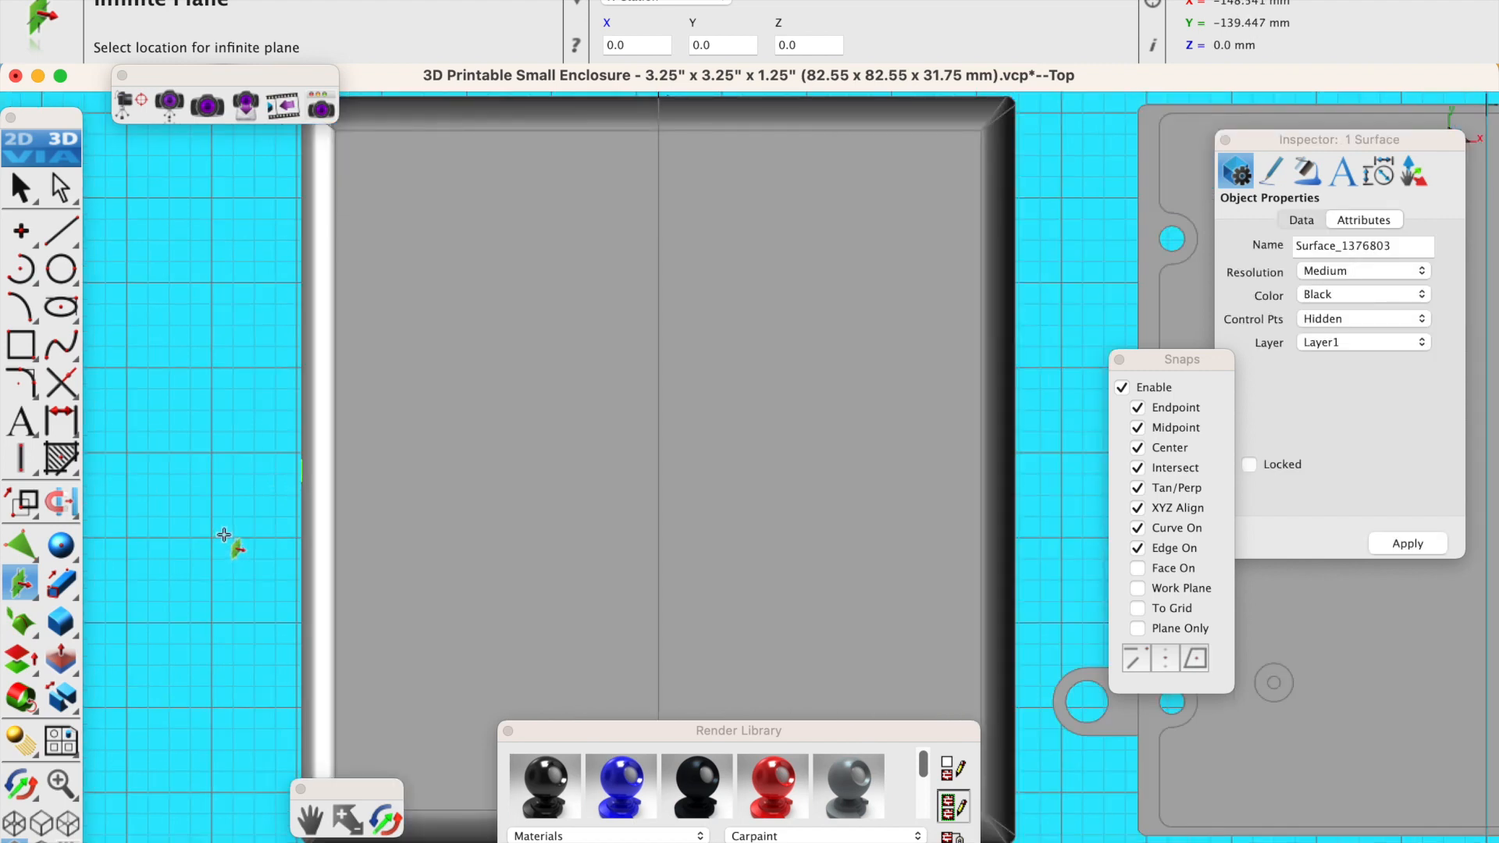
pyautogui.press('Delete')
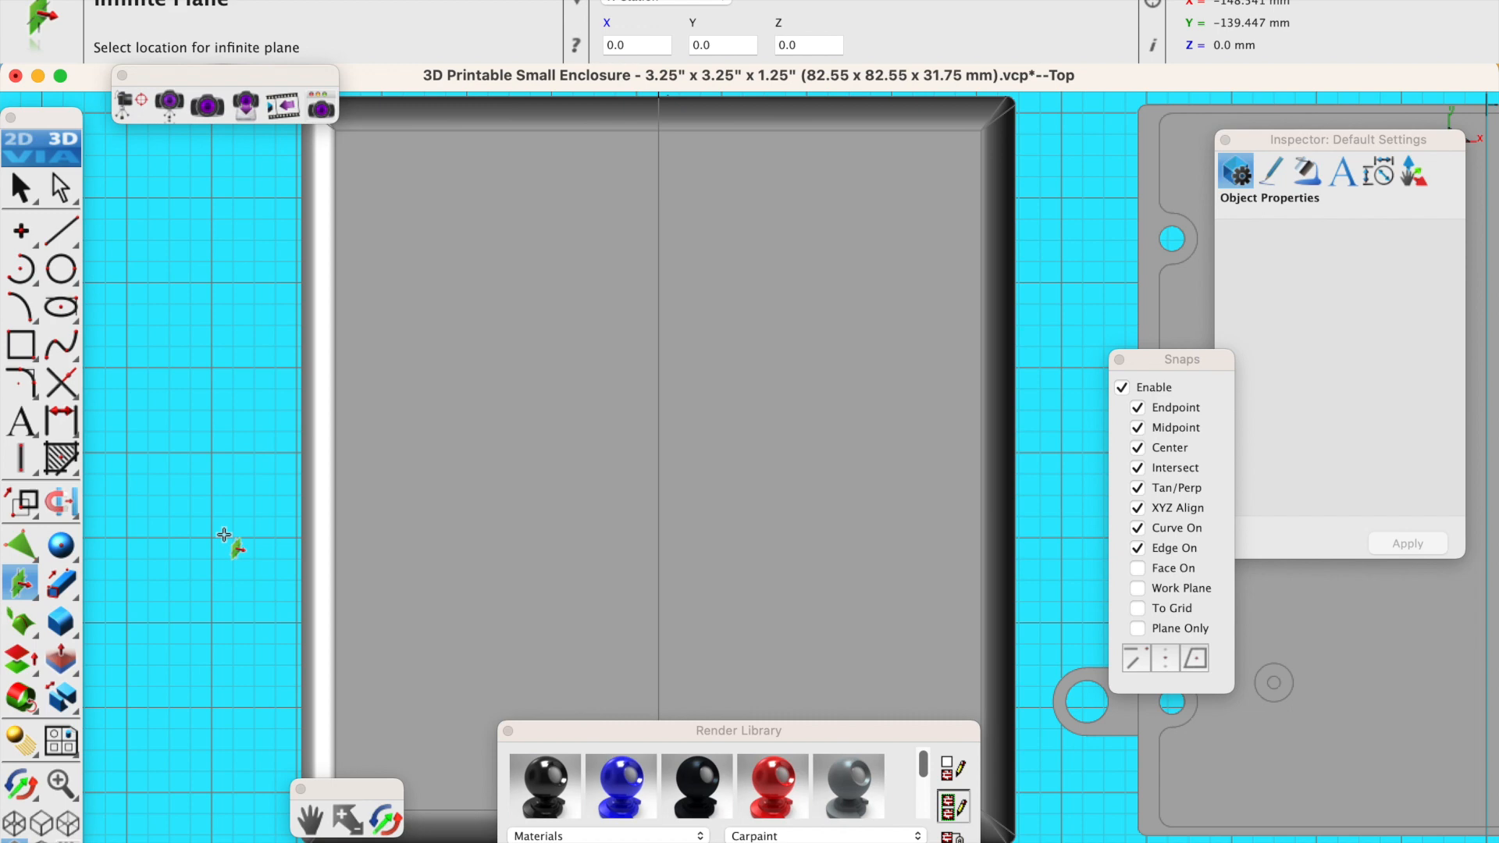
# Place Y-Station infinite planes at the midpoints of the left edges of the copied cover and the copied base.
pyautogui.click(679, 1)
pyautogui.click(671, 19)
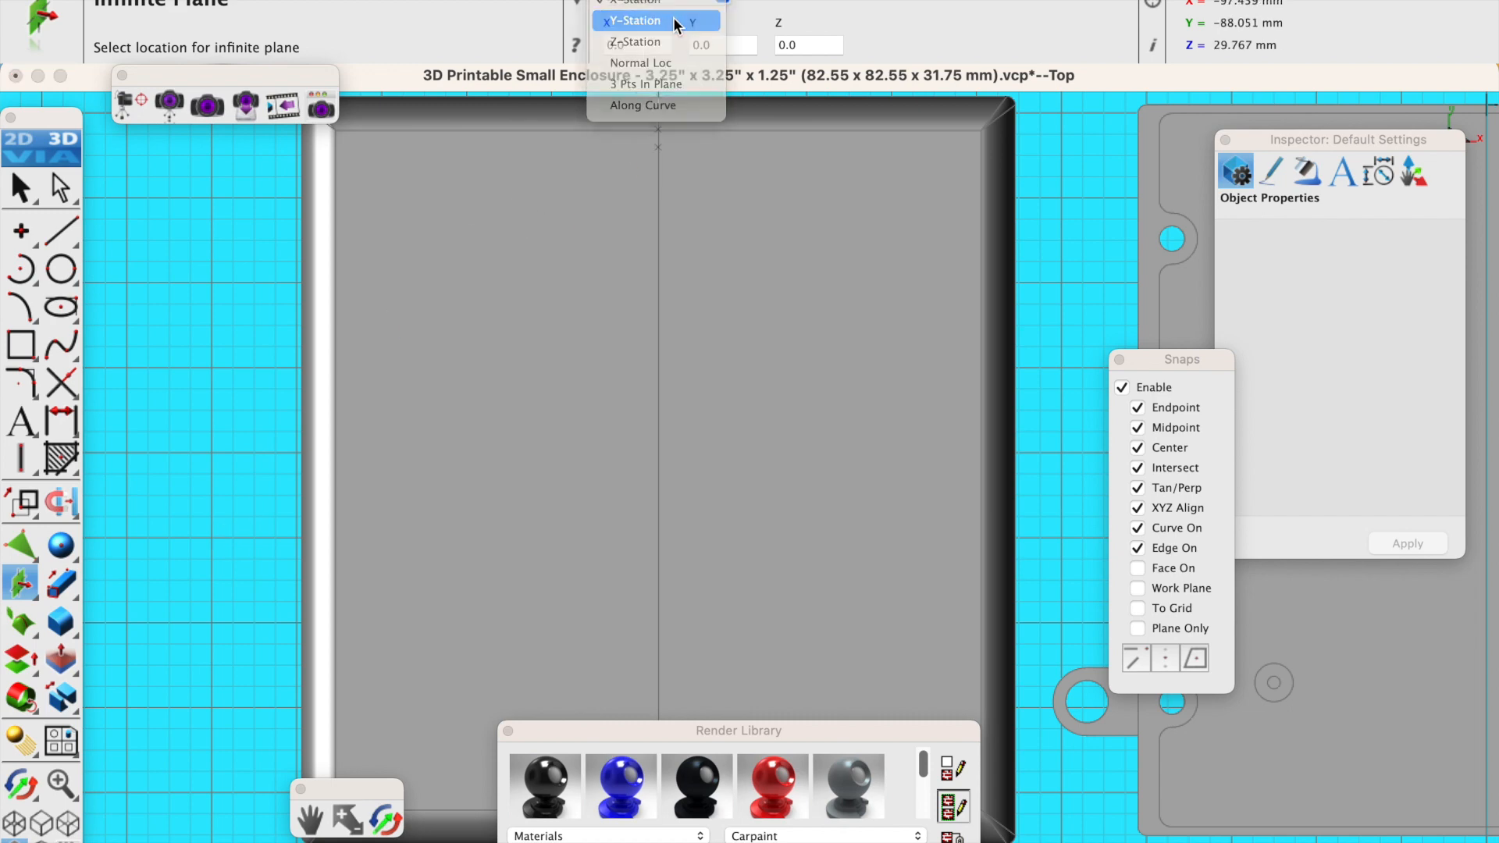
pyautogui.click(301, 469)
pyautogui.scroll(-3, 277, 468)
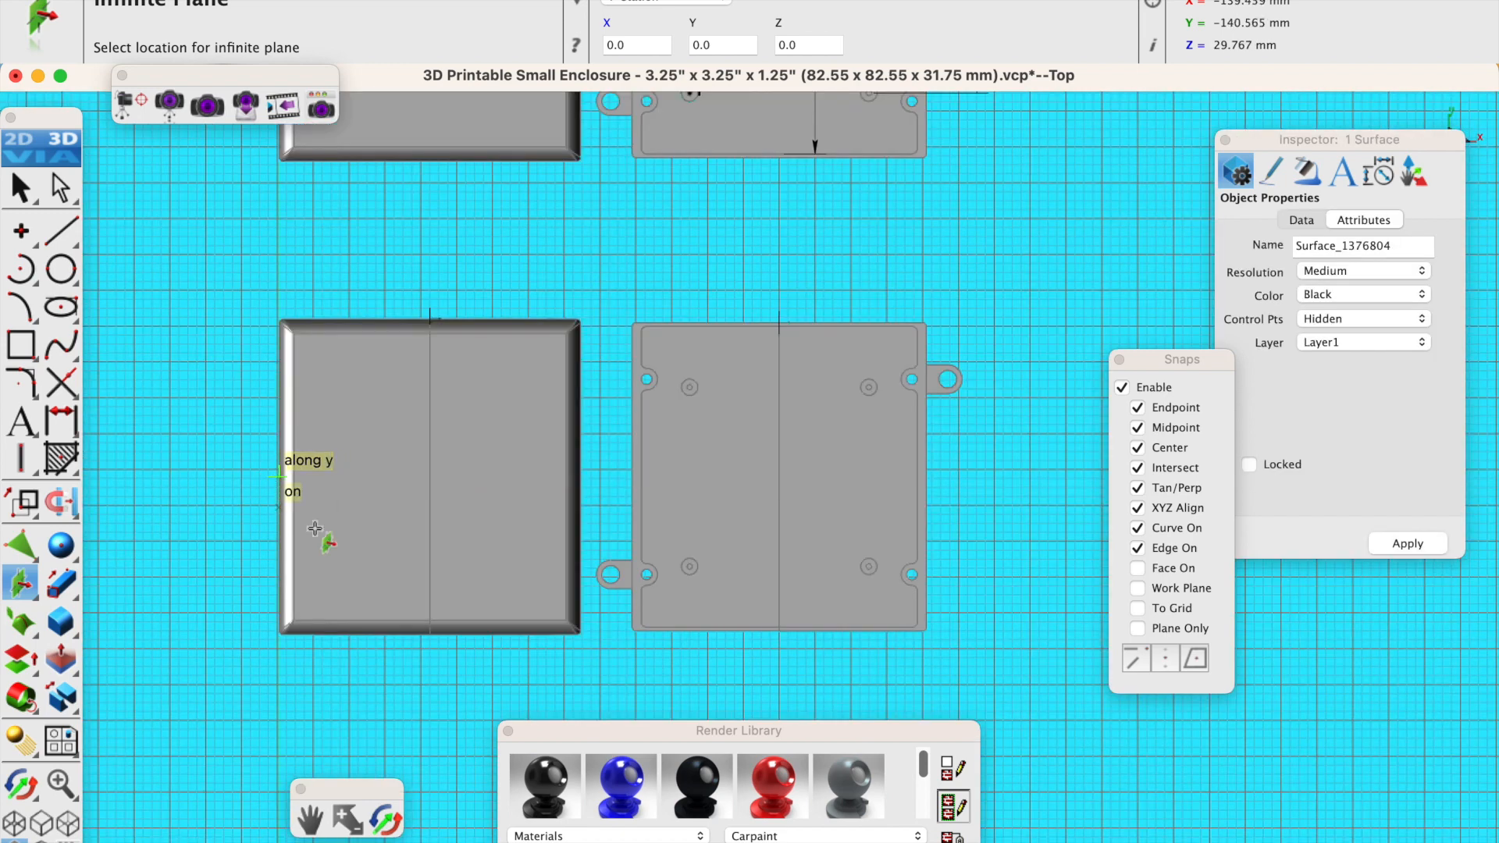
pyautogui.click(630, 479)
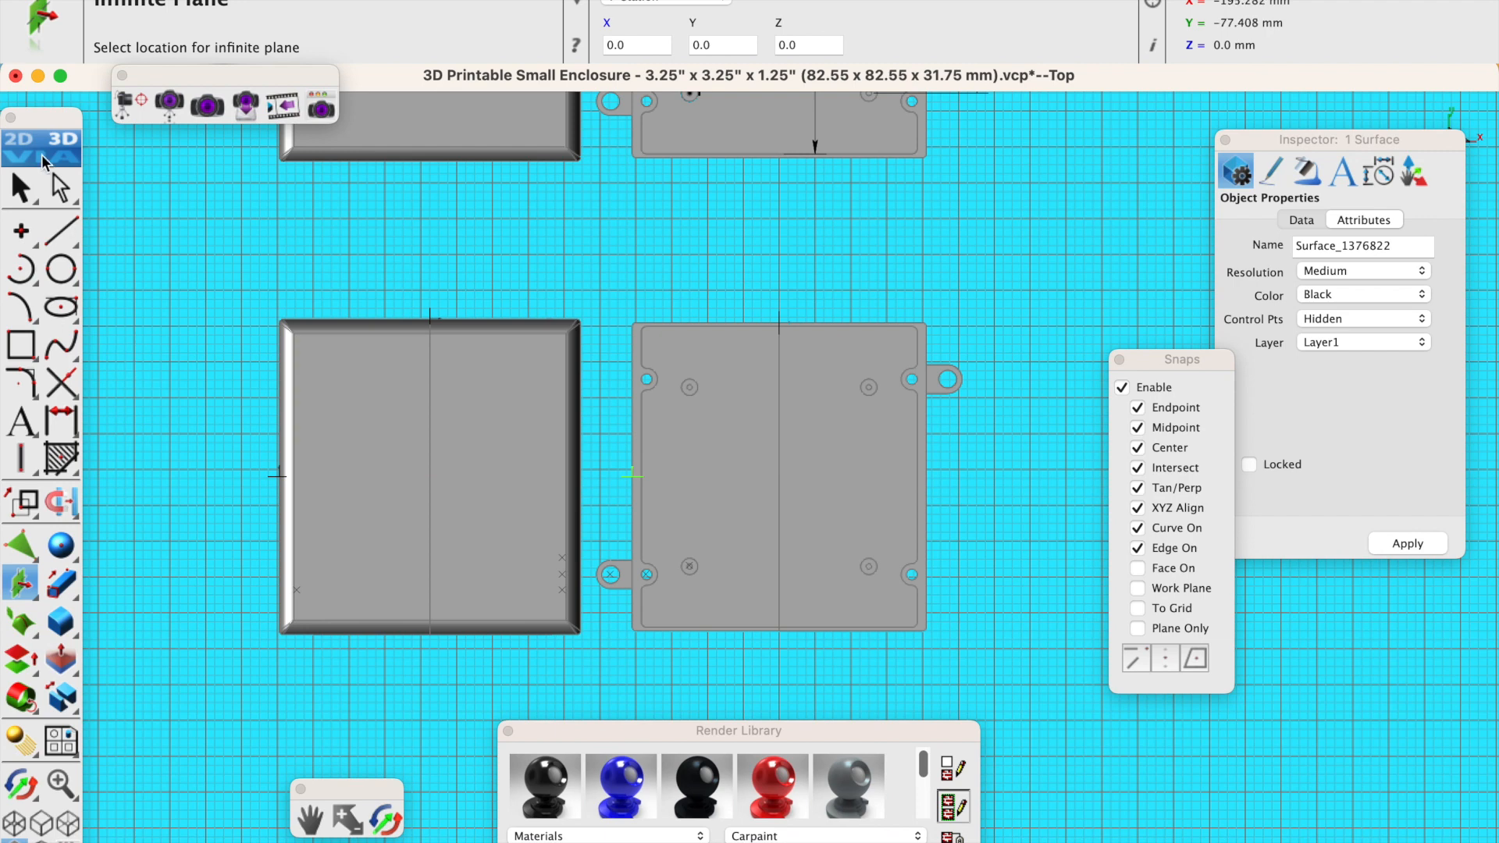
pyautogui.click(11, 197)
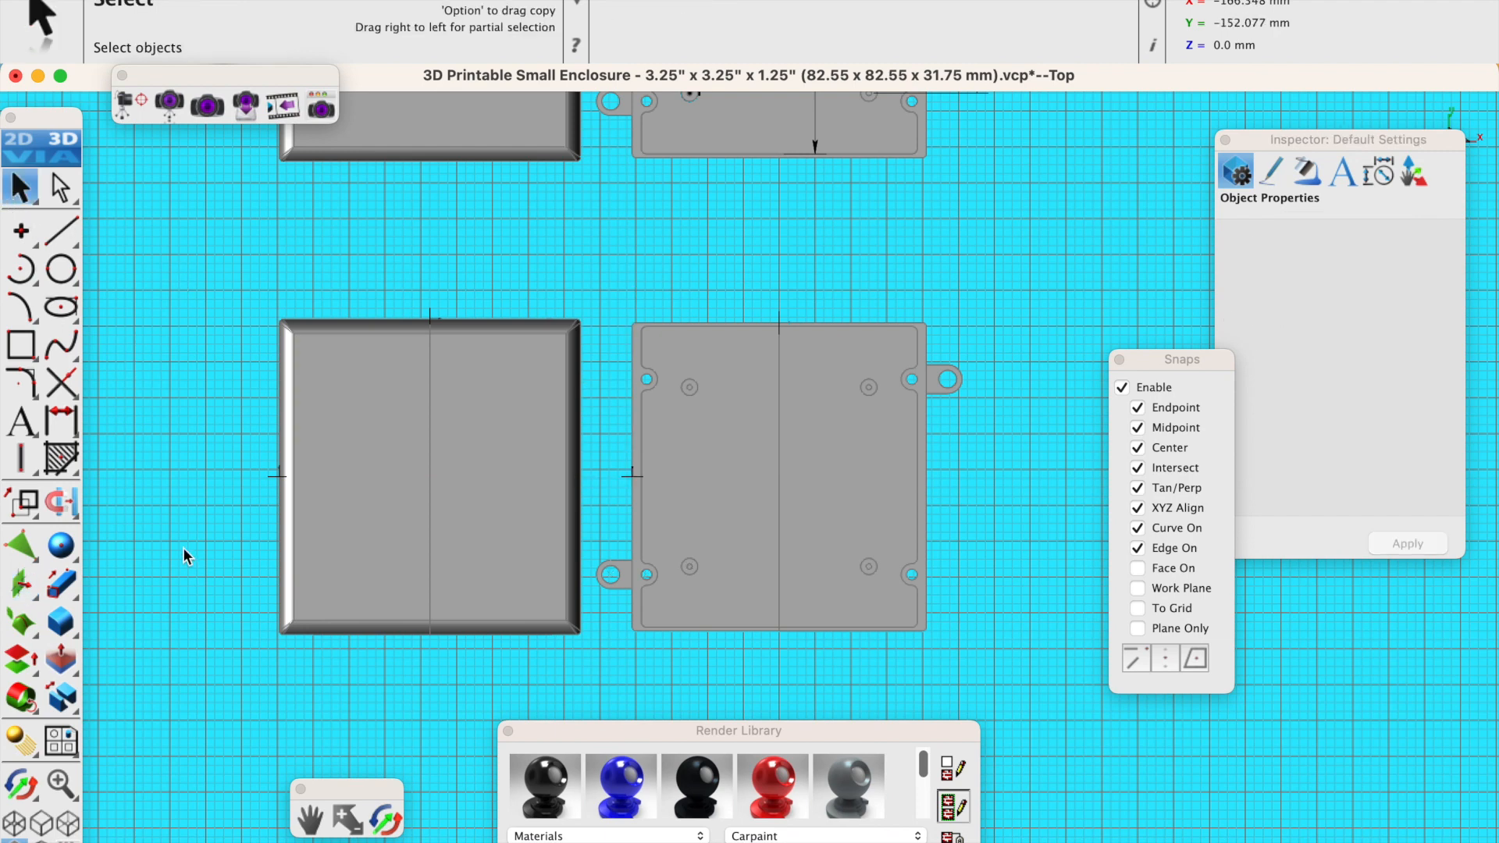
# Split both halves of the copied cover crosswise with the infinite plane at its left edge using Split Solid.
pyautogui.click(64, 698)
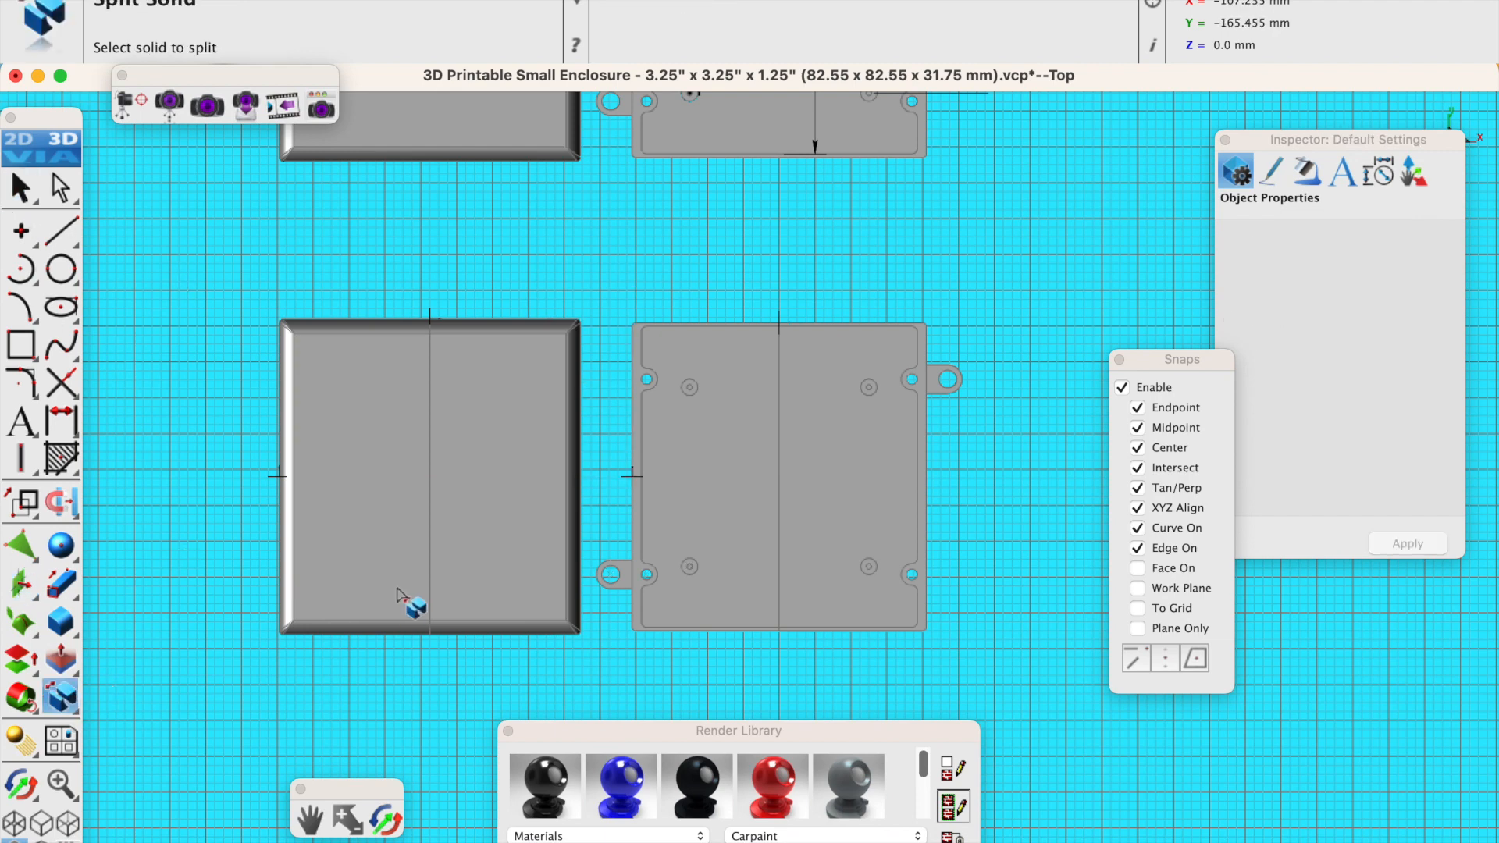
pyautogui.click(373, 563)
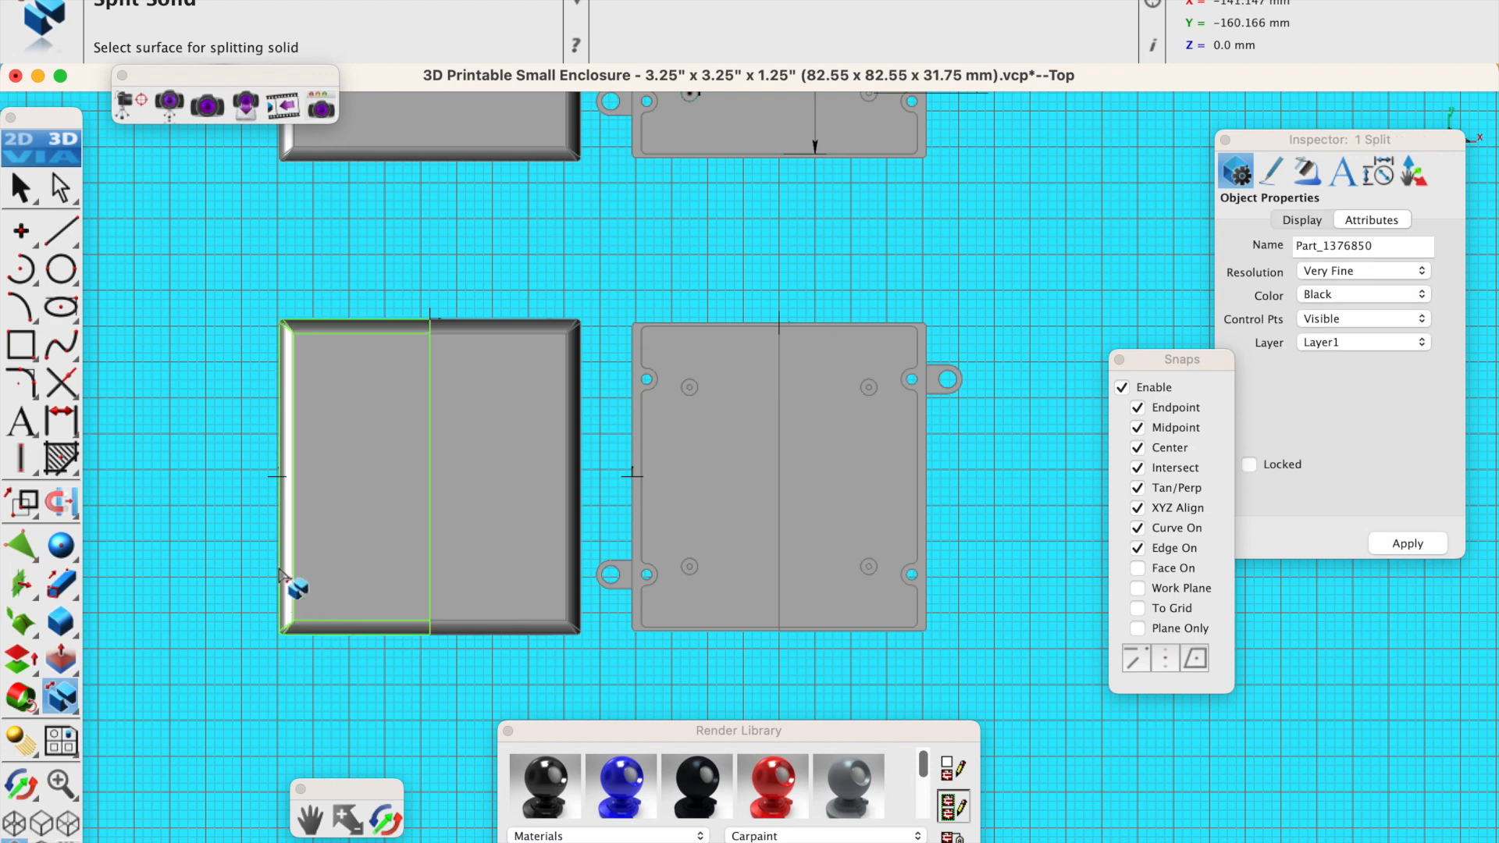
pyautogui.click(276, 481)
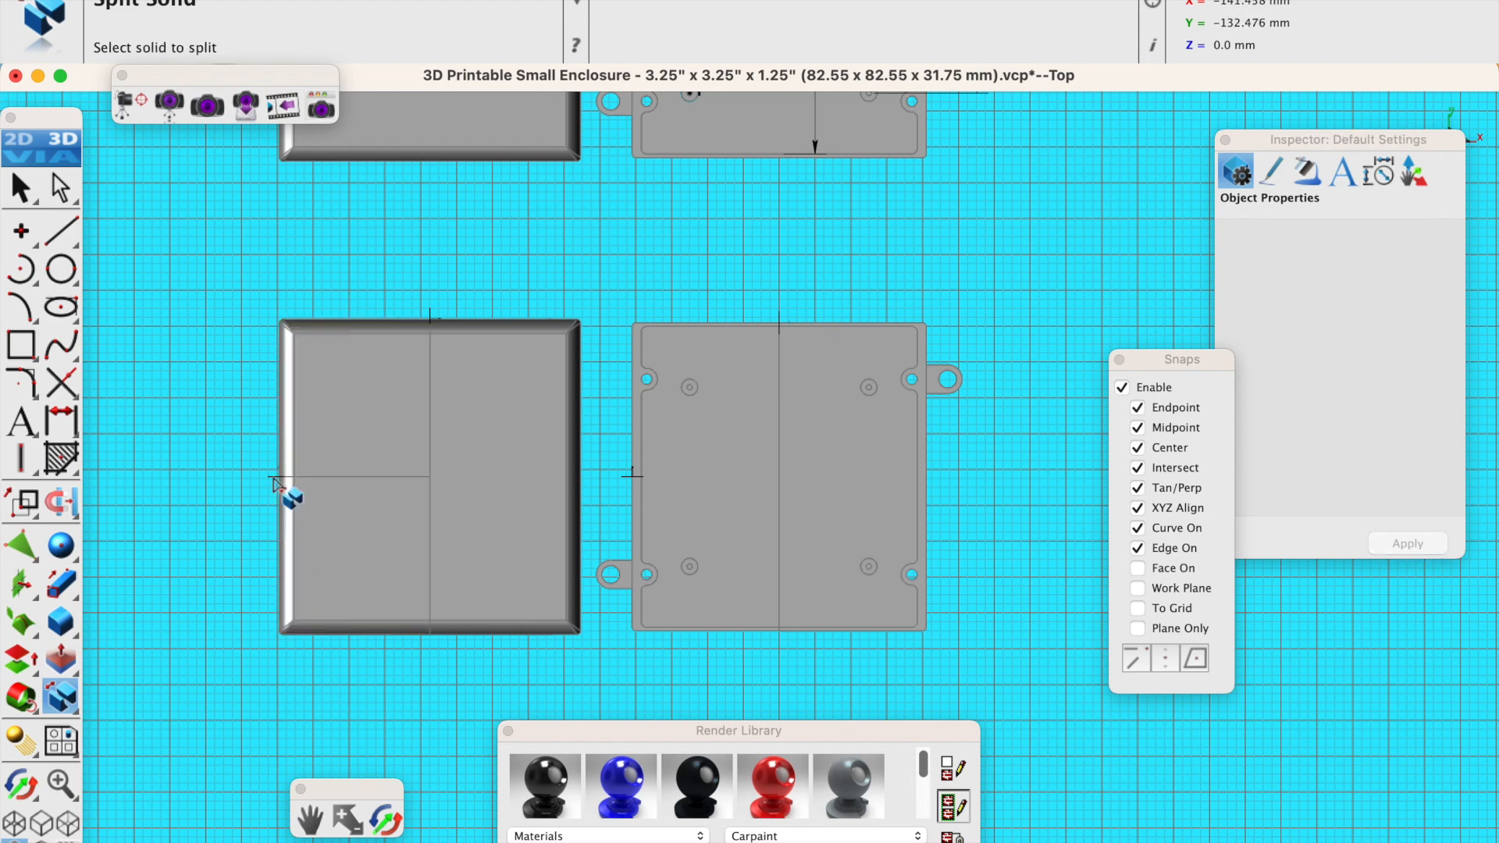
pyautogui.click(479, 560)
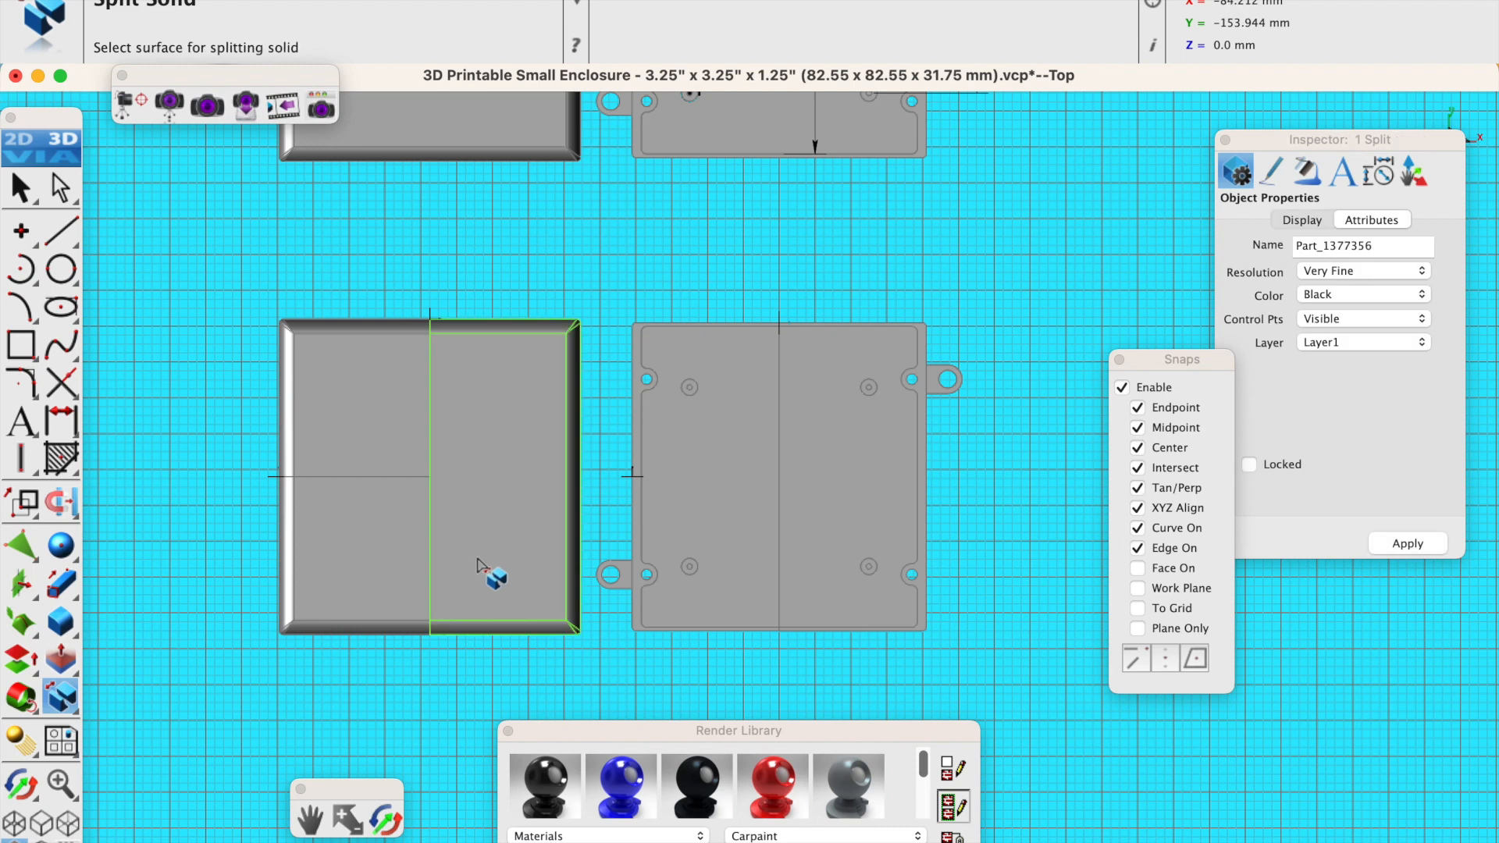
pyautogui.click(272, 481)
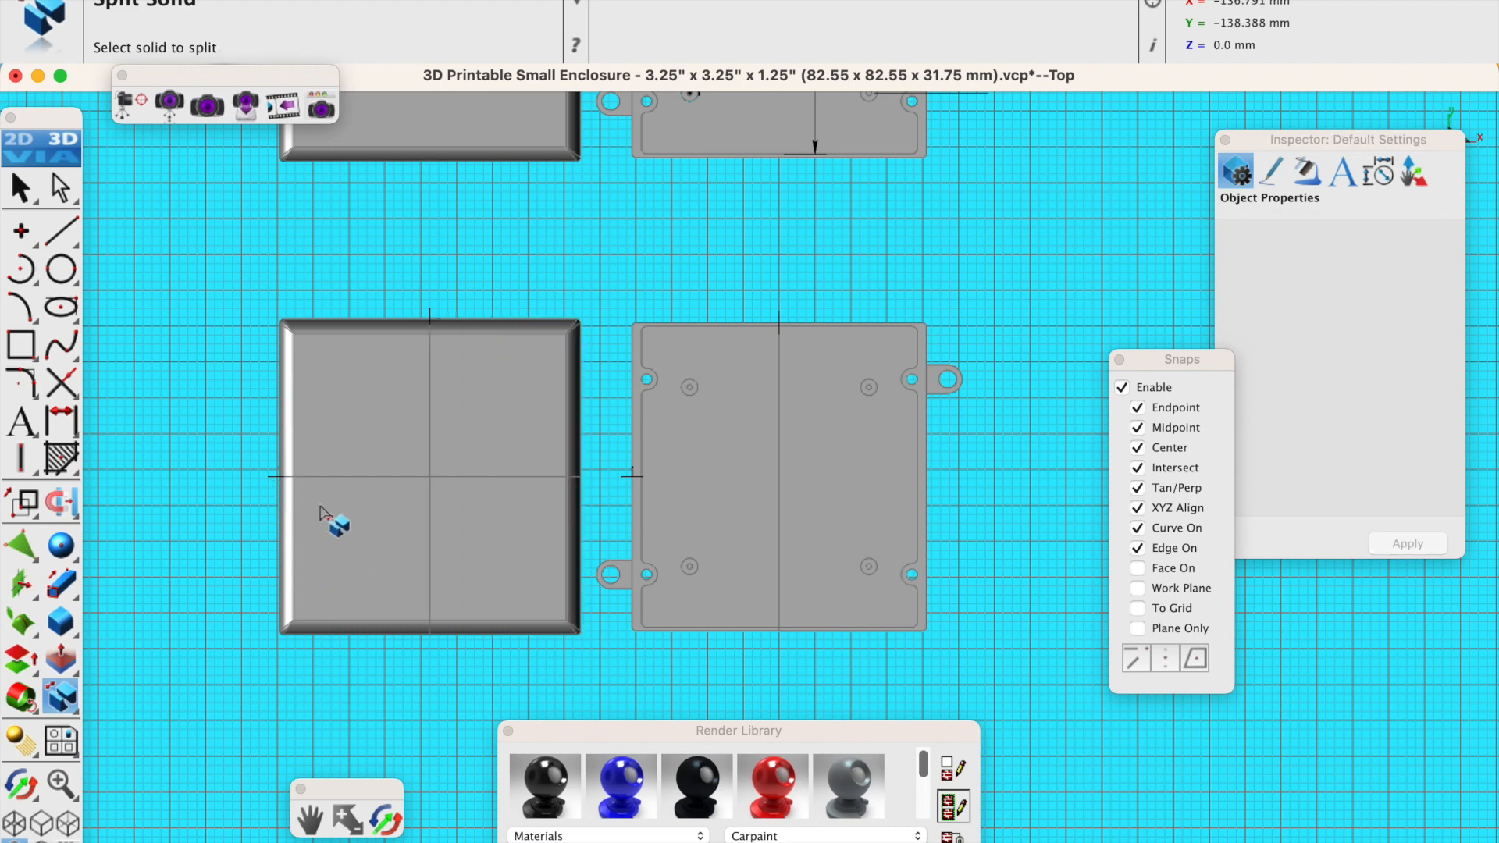
# Split both halves of the copied base crosswise with the infinite plane at its left edge.
pyautogui.click(723, 528)
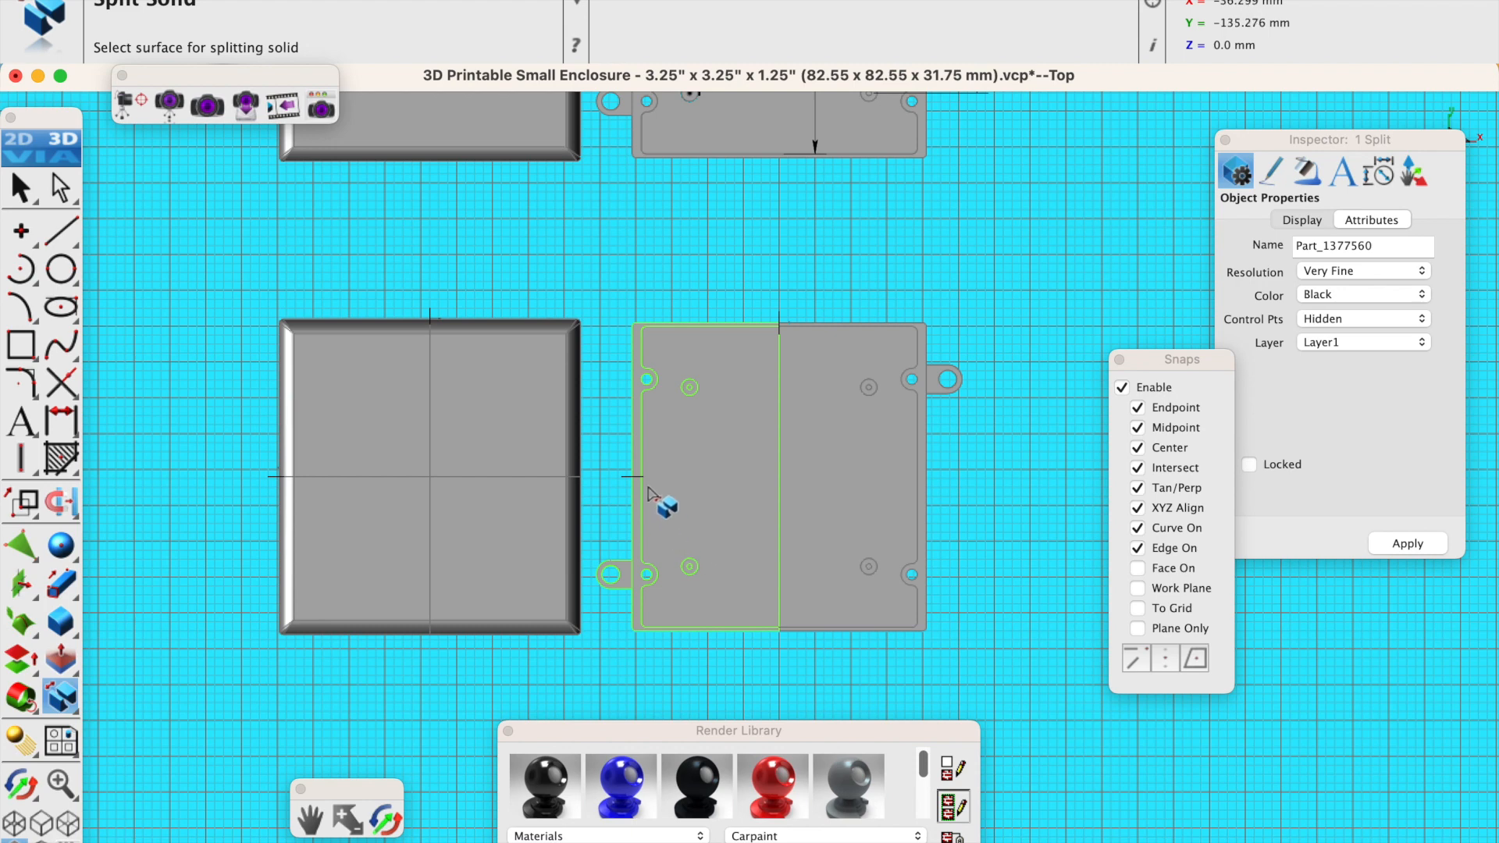
pyautogui.click(624, 481)
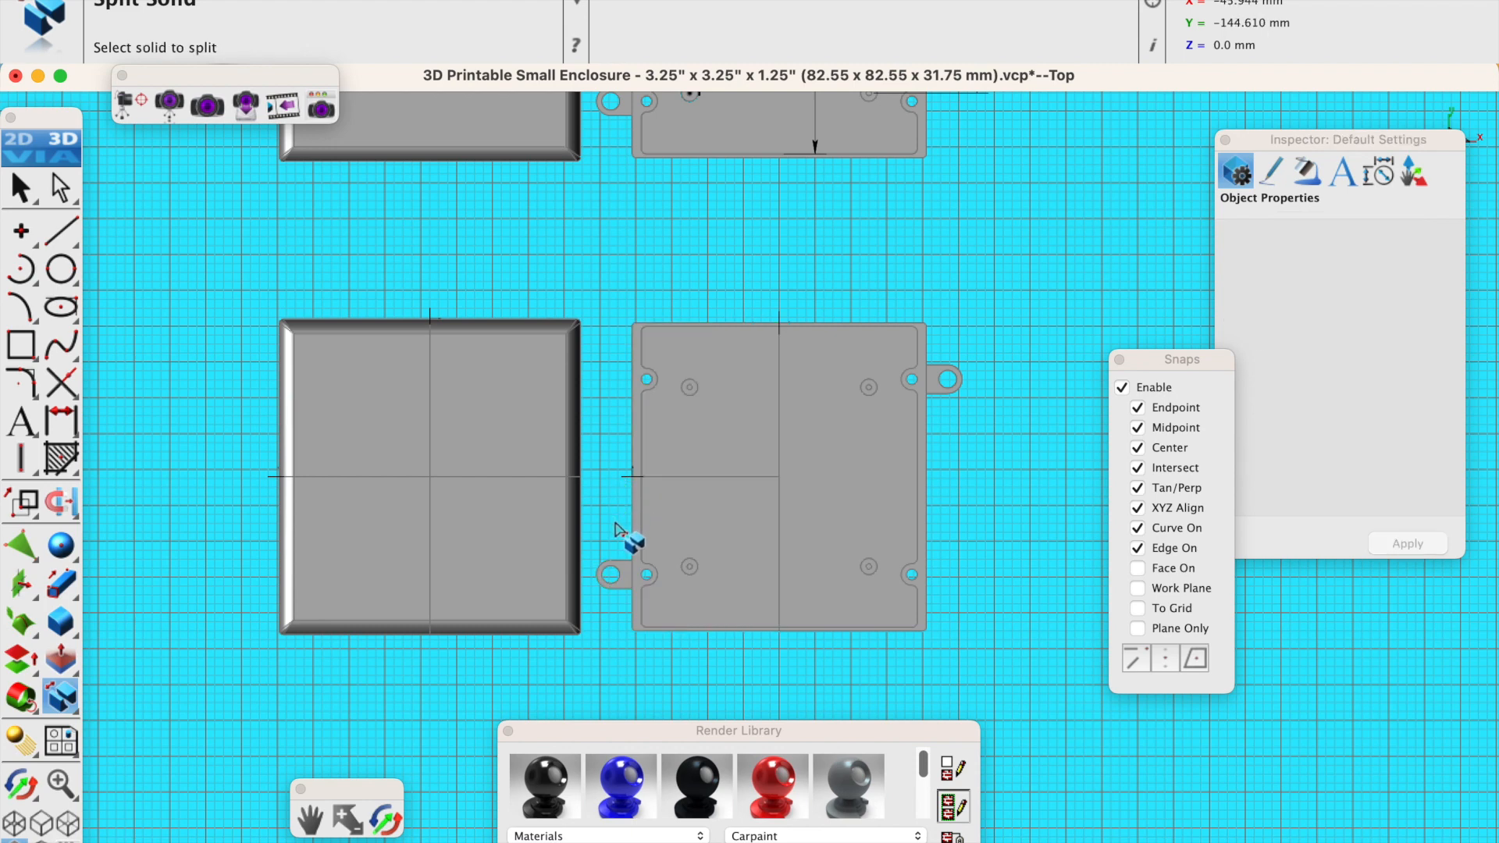
pyautogui.click(833, 528)
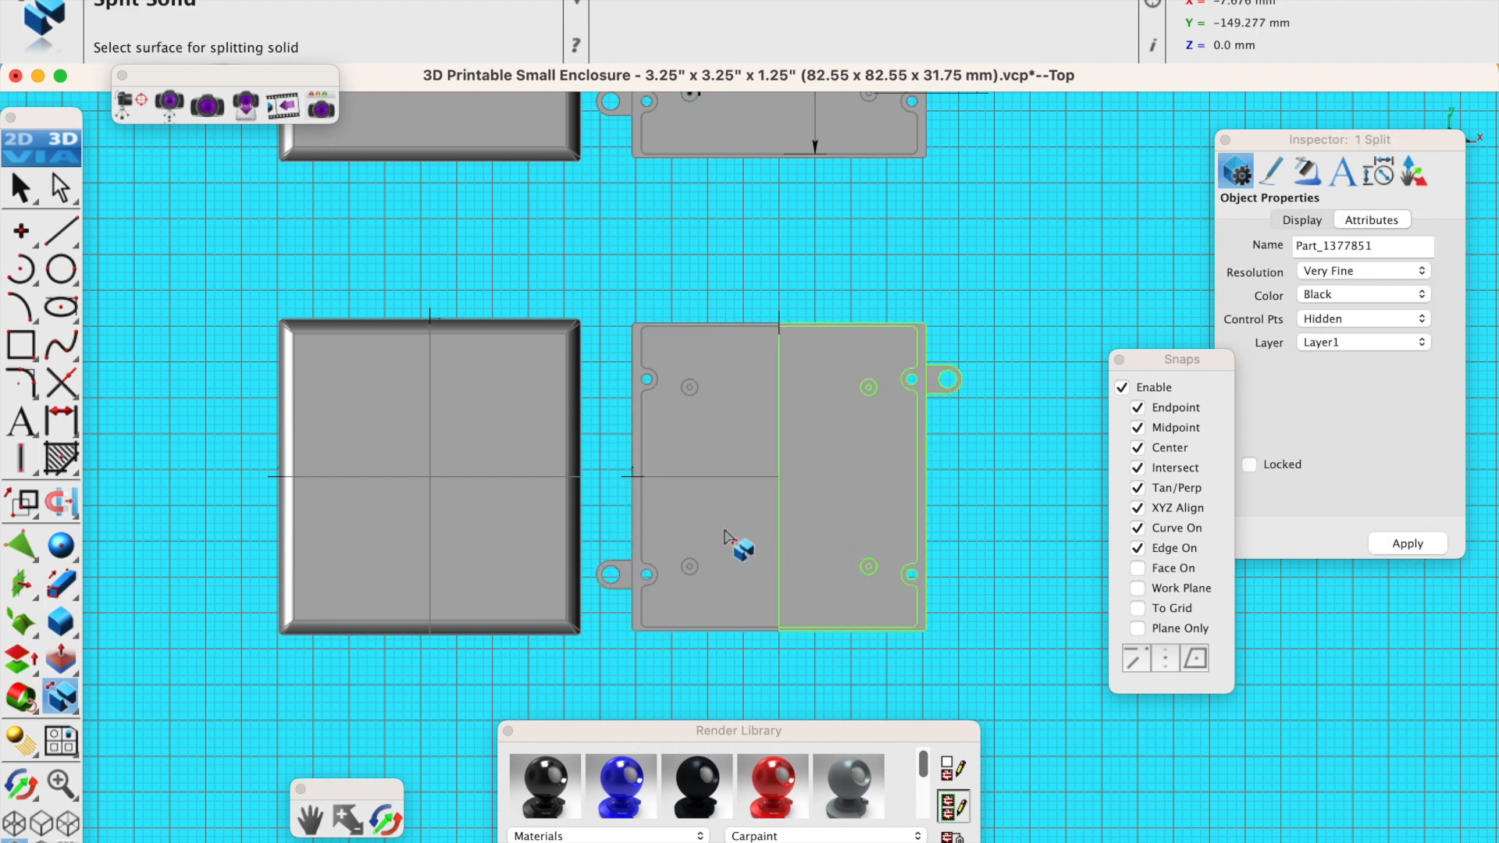
pyautogui.click(625, 480)
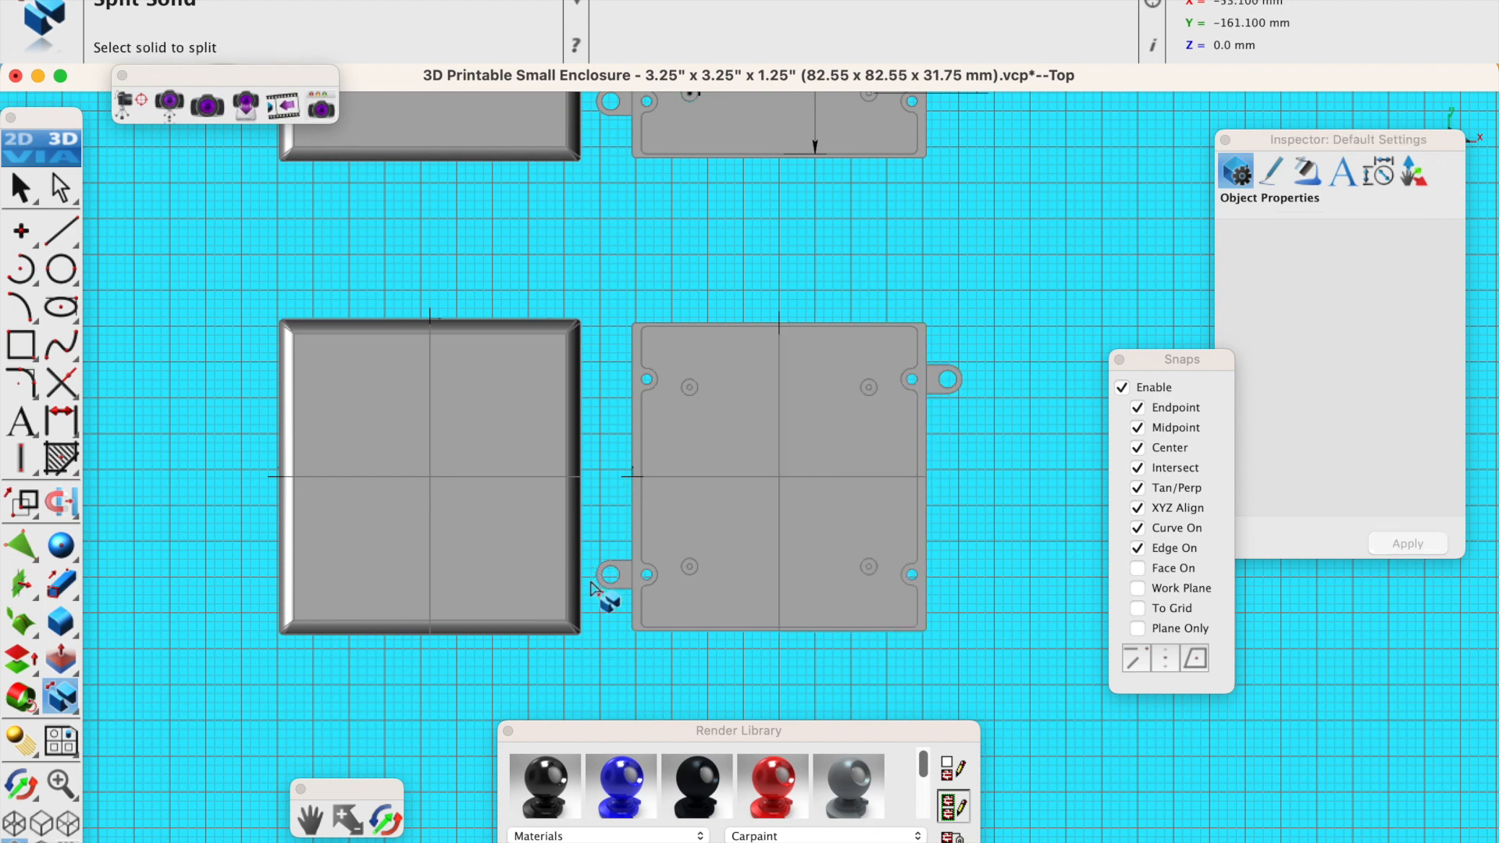
# In a rotated 3D view, delete both infinite planes on the copied cover, removing their dependencies.
pyautogui.click(386, 818)
pyautogui.moveTo(562, 635); pyautogui.dragTo(597, 550)
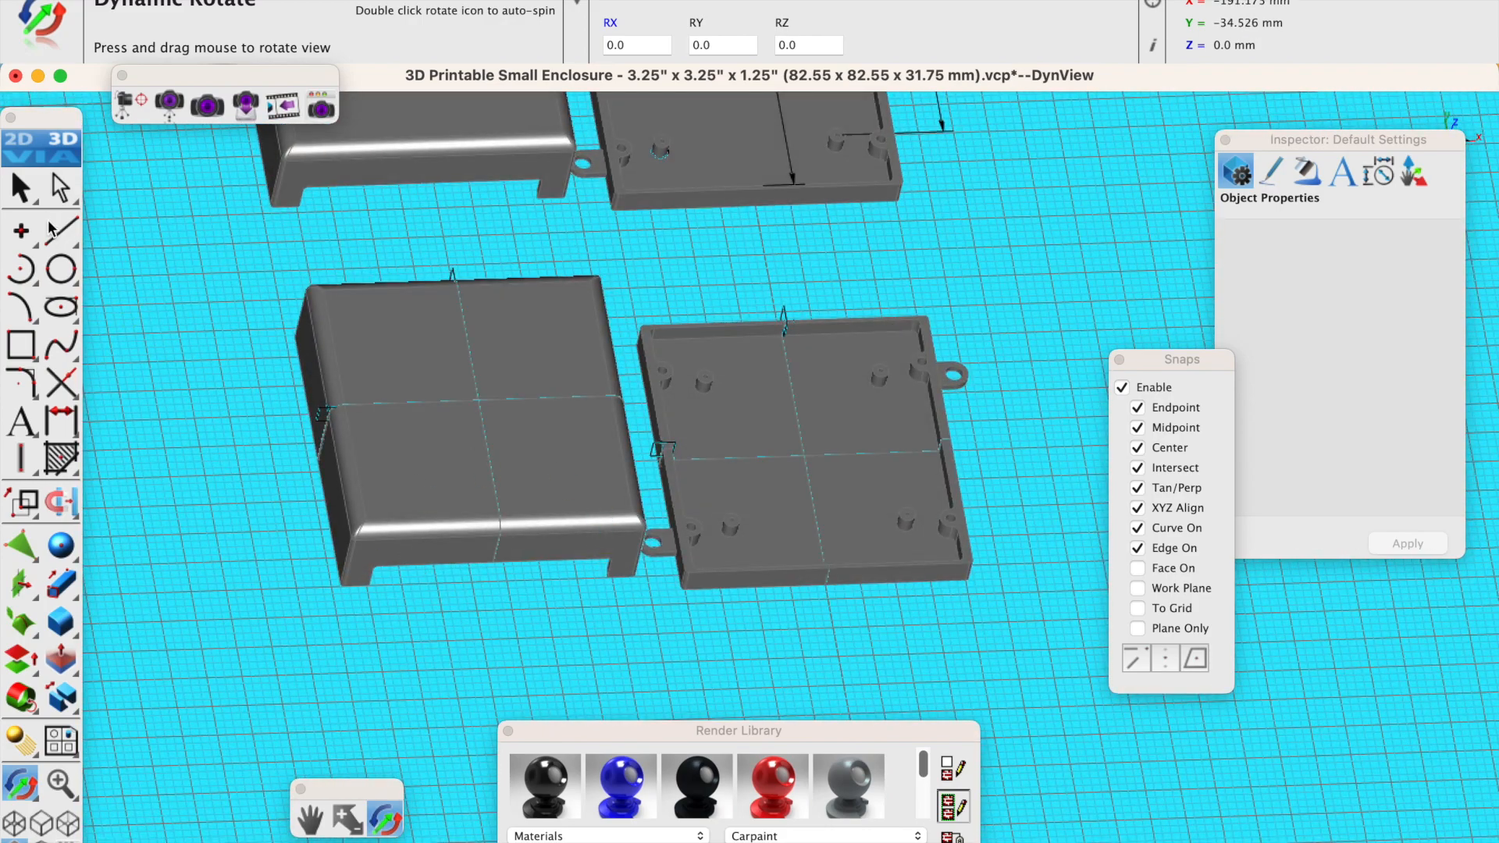
pyautogui.click(21, 189)
pyautogui.scroll(5, 324, 420)
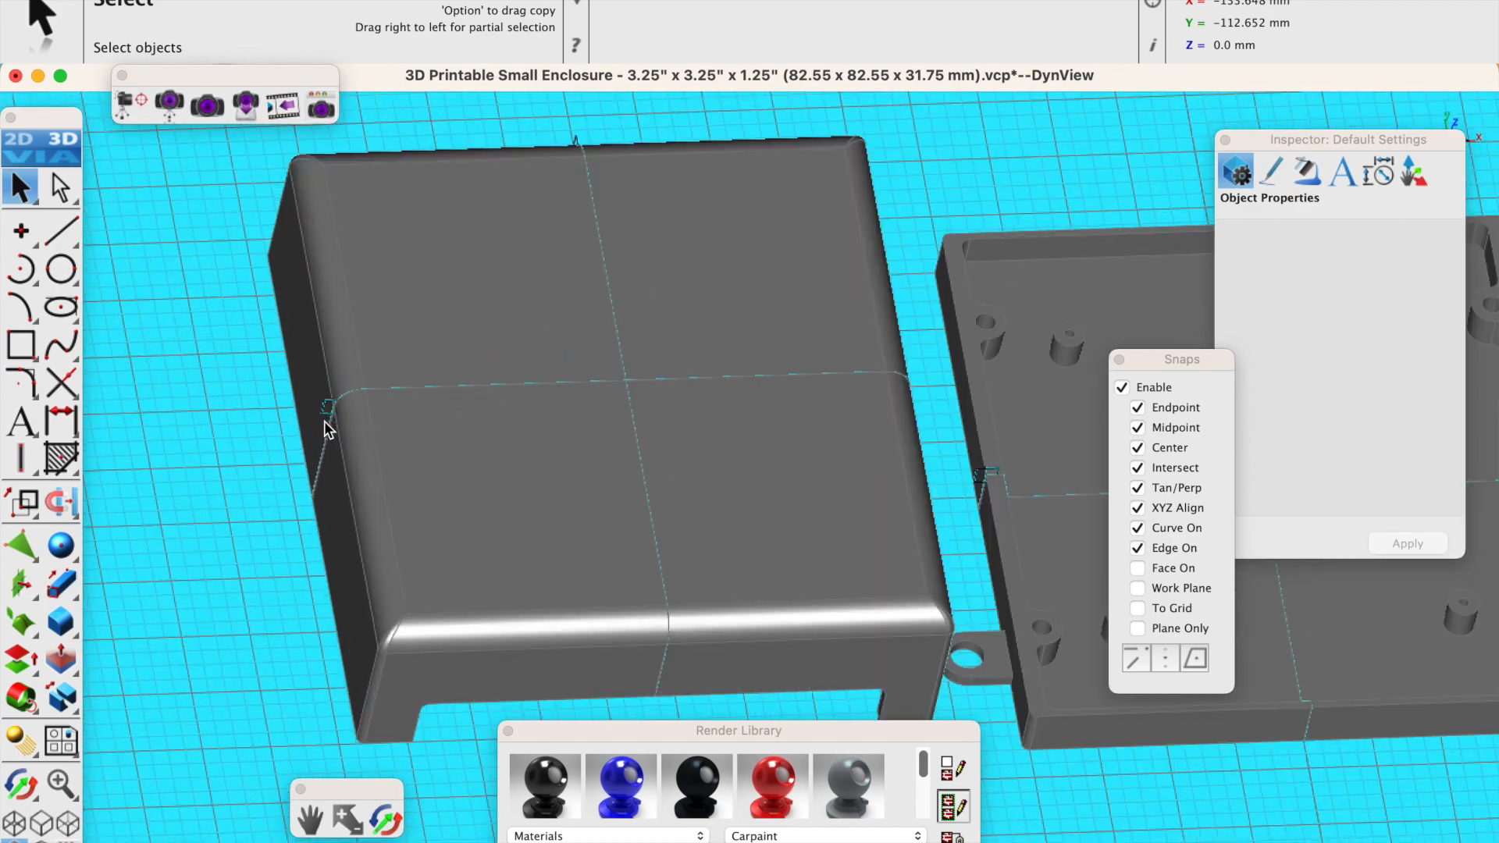
pyautogui.click(325, 409)
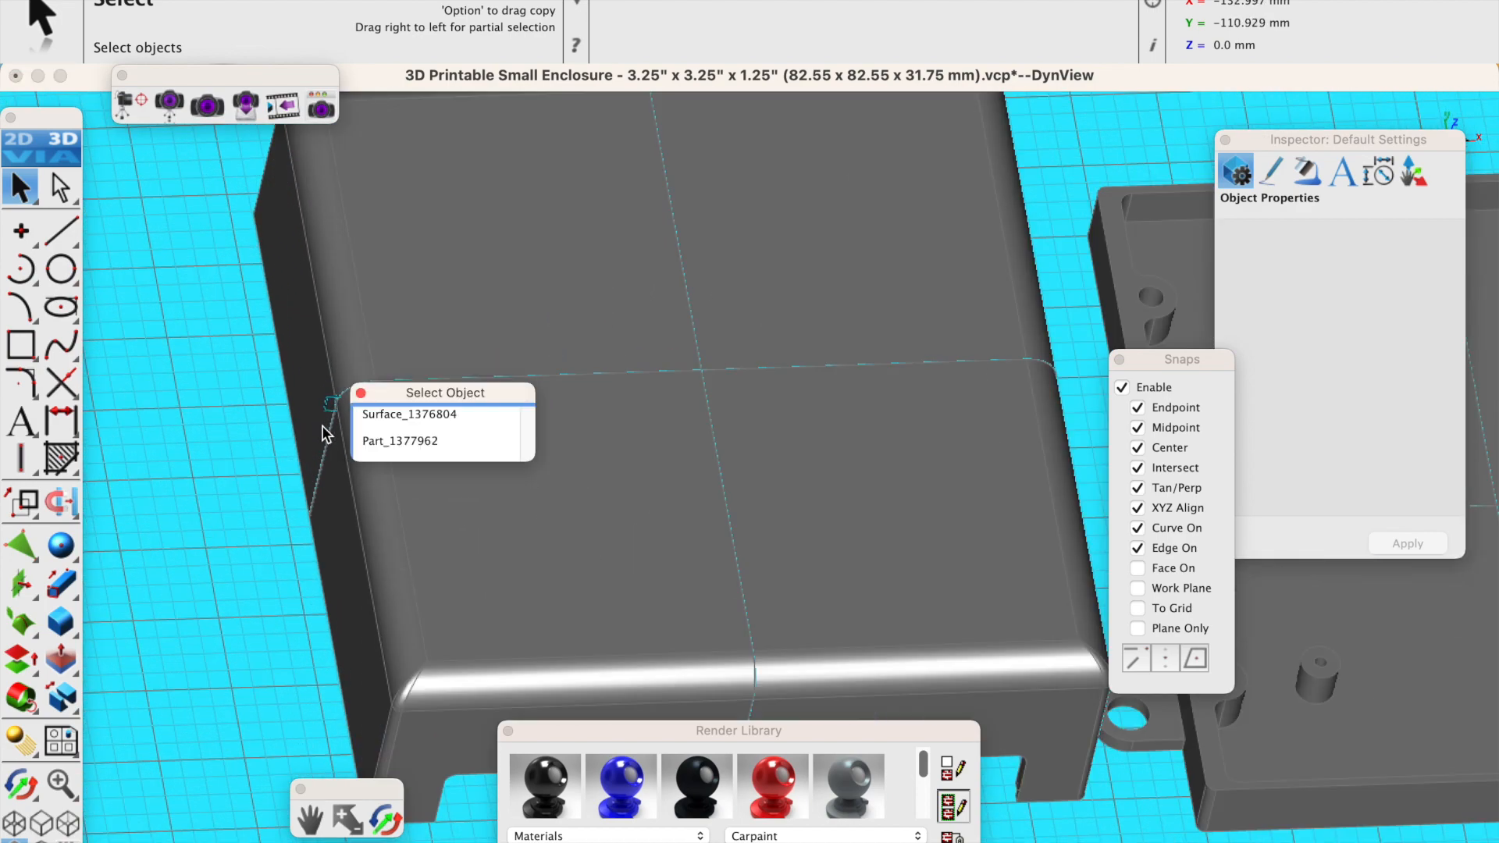
pyautogui.click(391, 420)
pyautogui.scroll(-5, 287, 469)
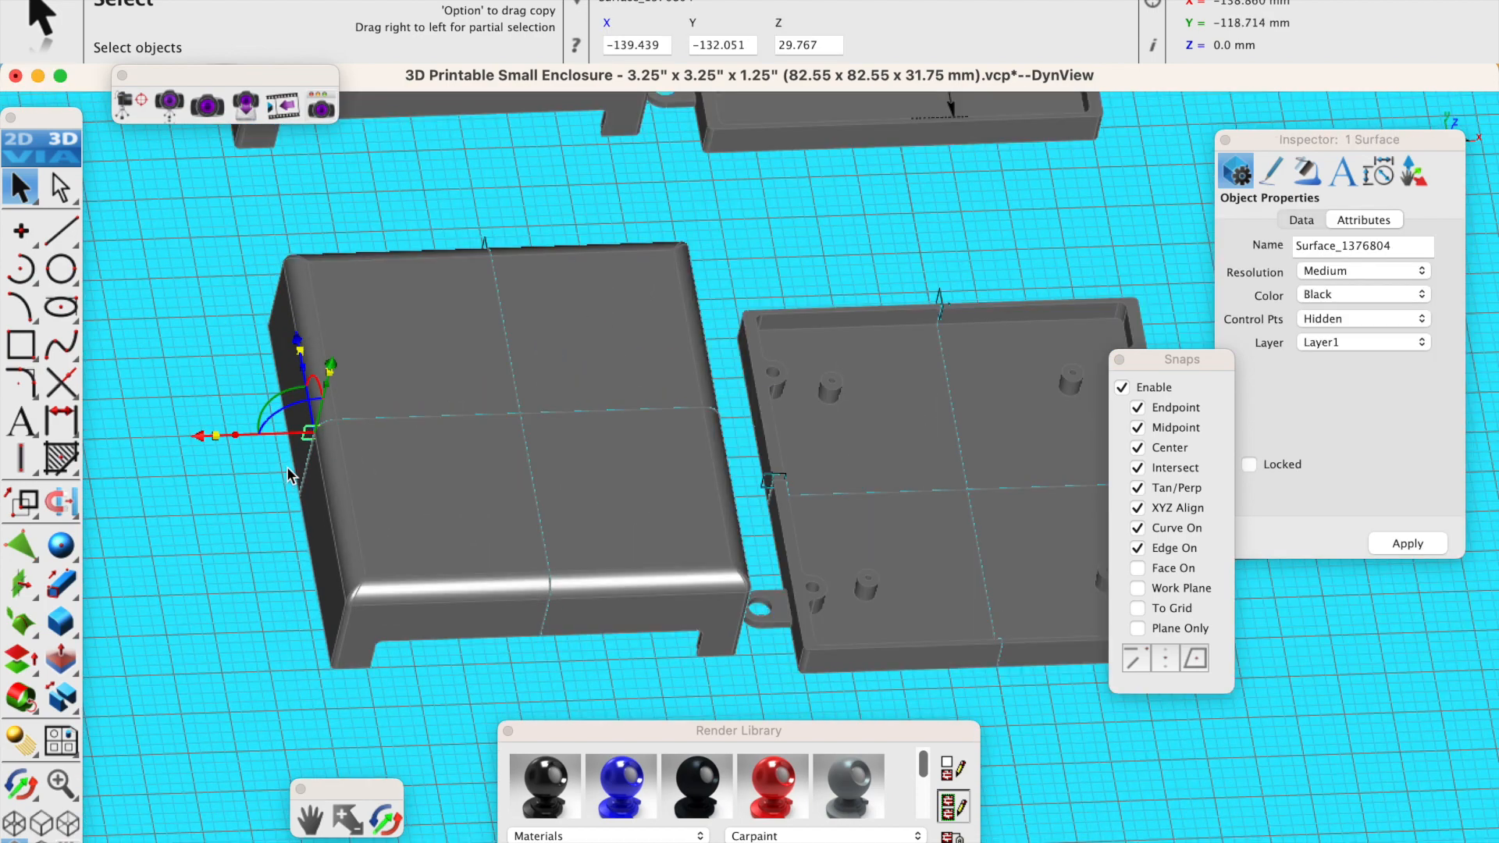
pyautogui.press('Delete')
pyautogui.click(702, 525)
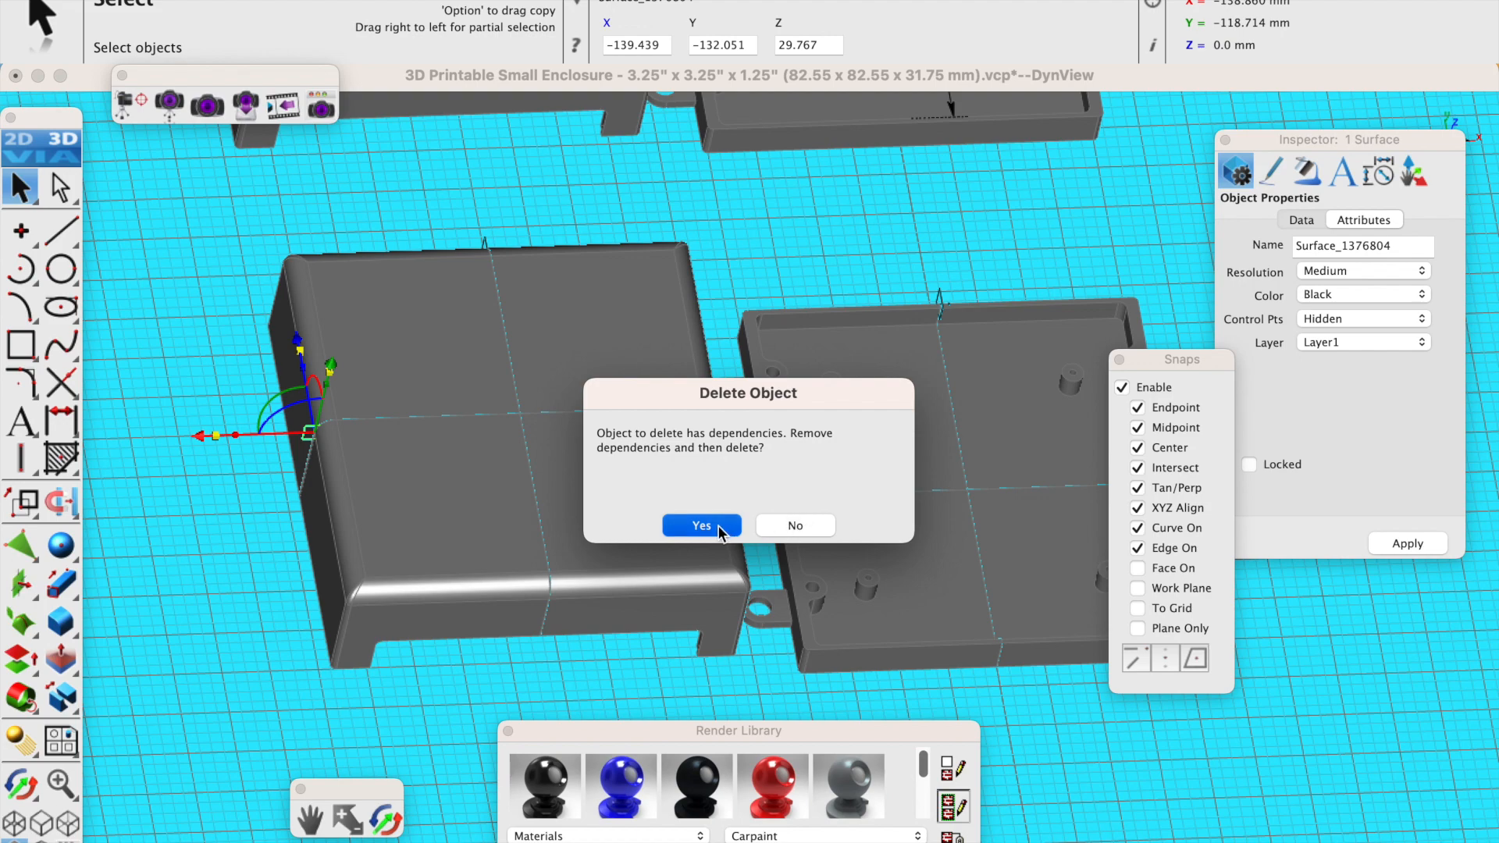
pyautogui.click(485, 241)
pyautogui.press('Delete')
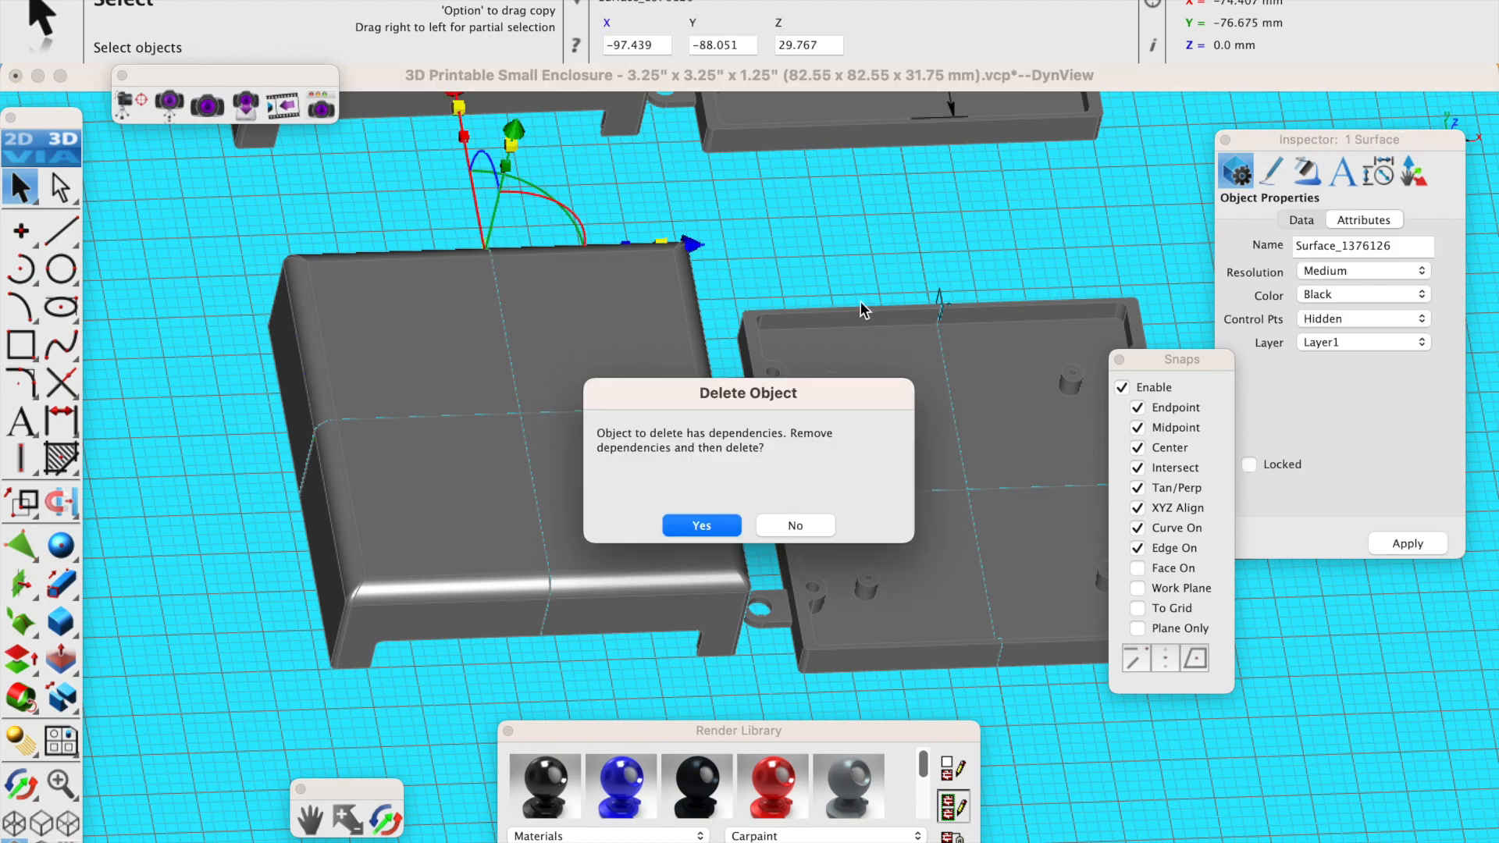
pyautogui.click(701, 525)
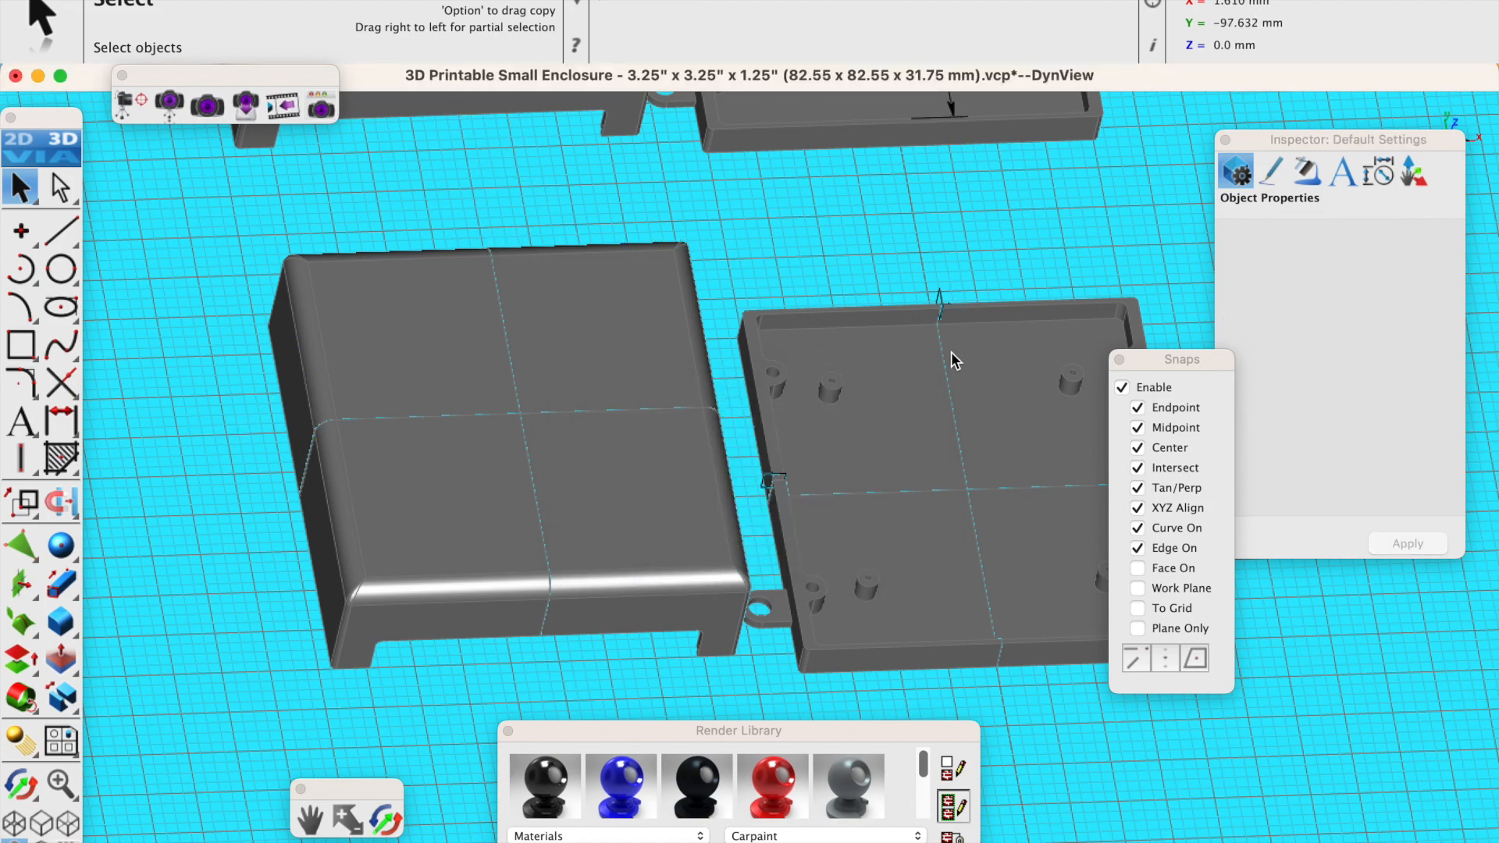
# Delete both infinite planes on the copied base, removing their dependencies.
pyautogui.click(940, 307)
pyautogui.press('Delete')
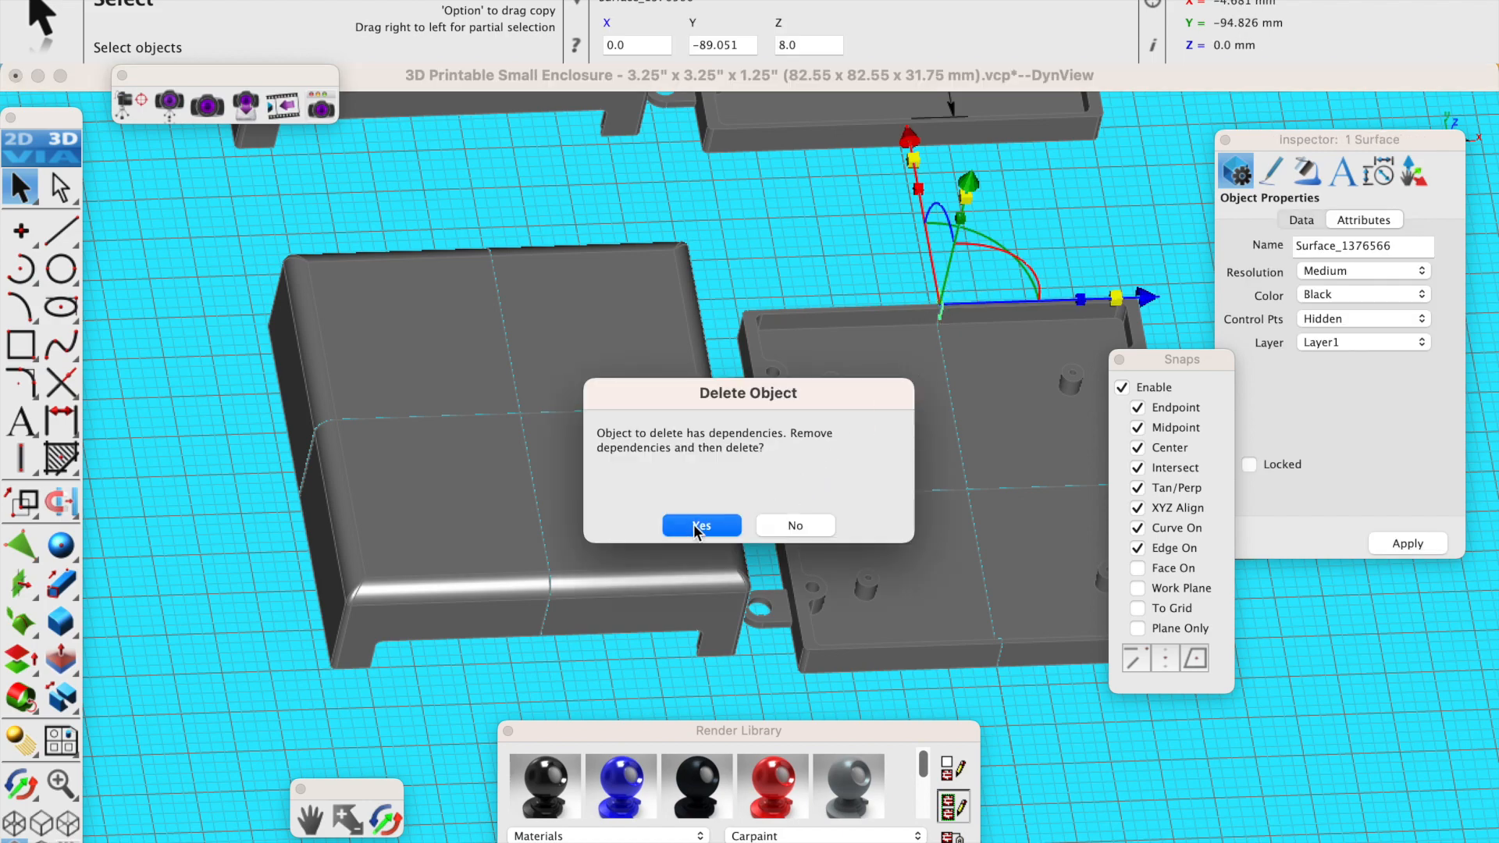
pyautogui.click(700, 525)
pyautogui.click(760, 485)
pyautogui.click(745, 507)
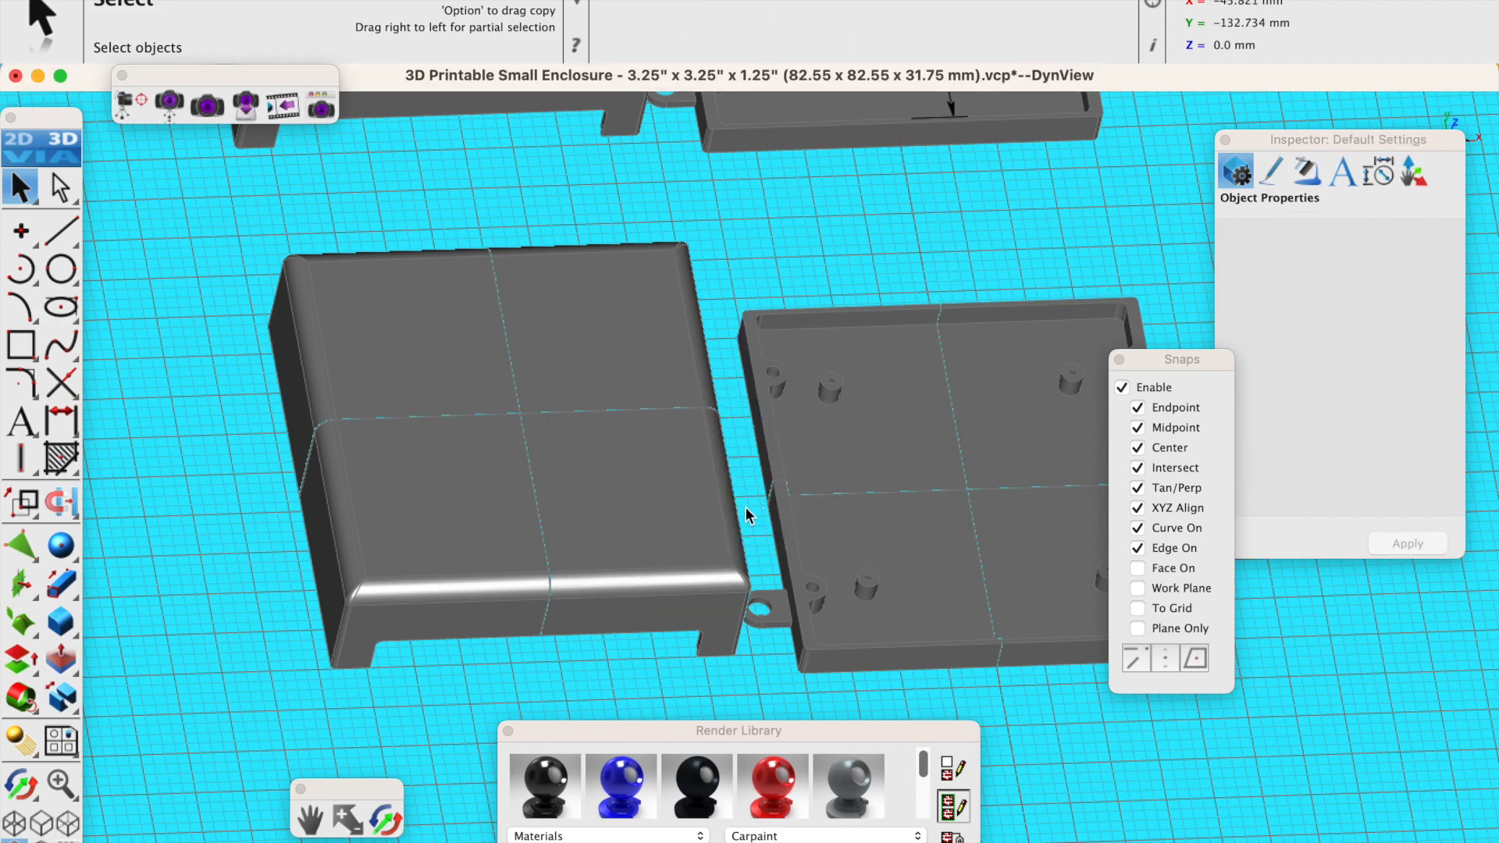
# In top view, move the copied cover's two front quarters together about 20.6 mm along negative Y, away from the back quarters.
pyautogui.scroll(-2, 520, 426)
pyautogui.scroll(-1, 520, 426)
pyautogui.scroll(1, 752, 573)
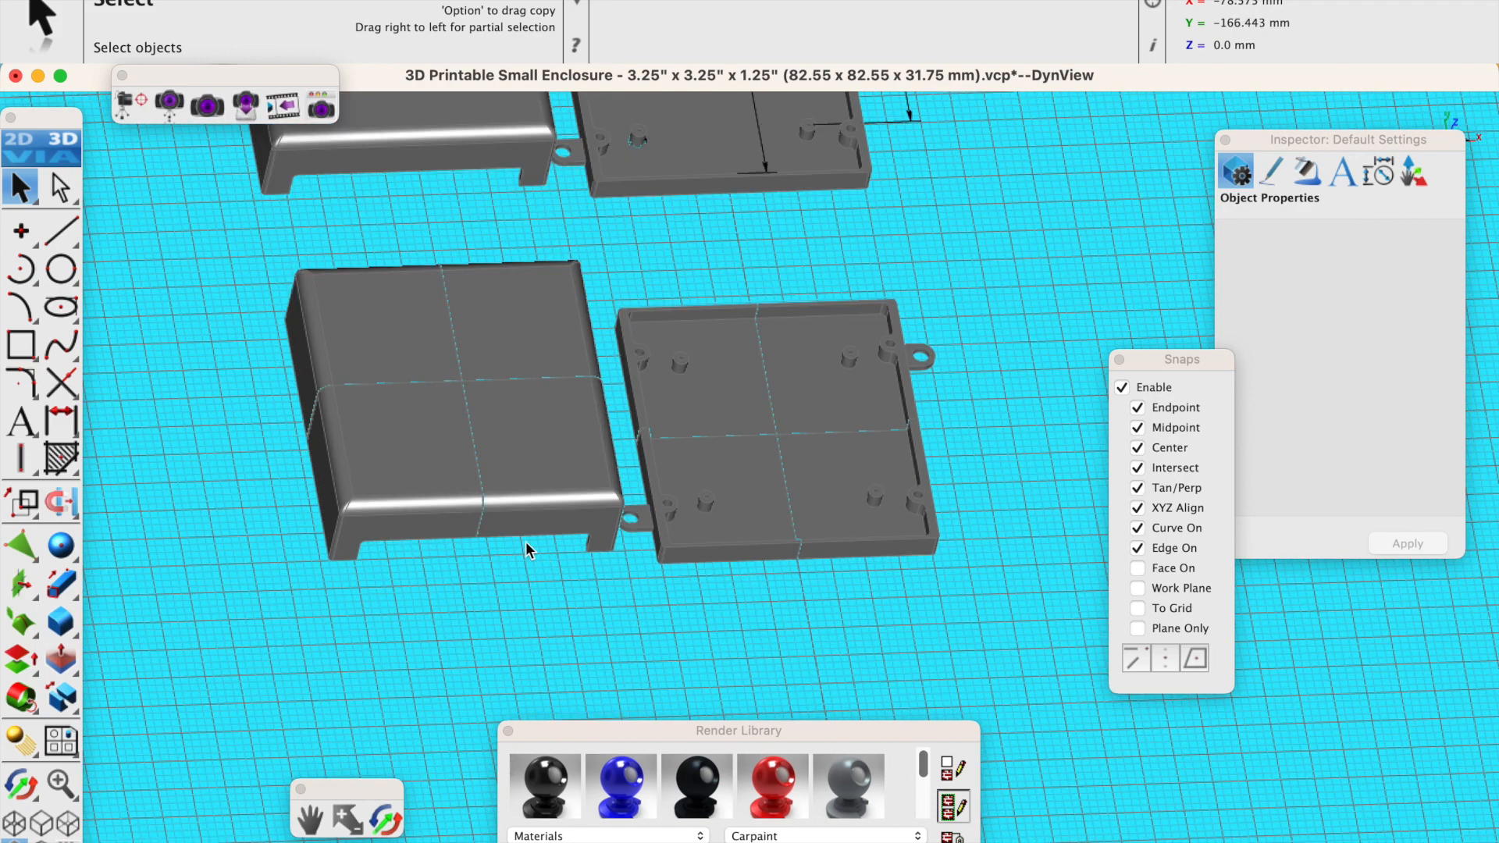
pyautogui.click(228, 3)
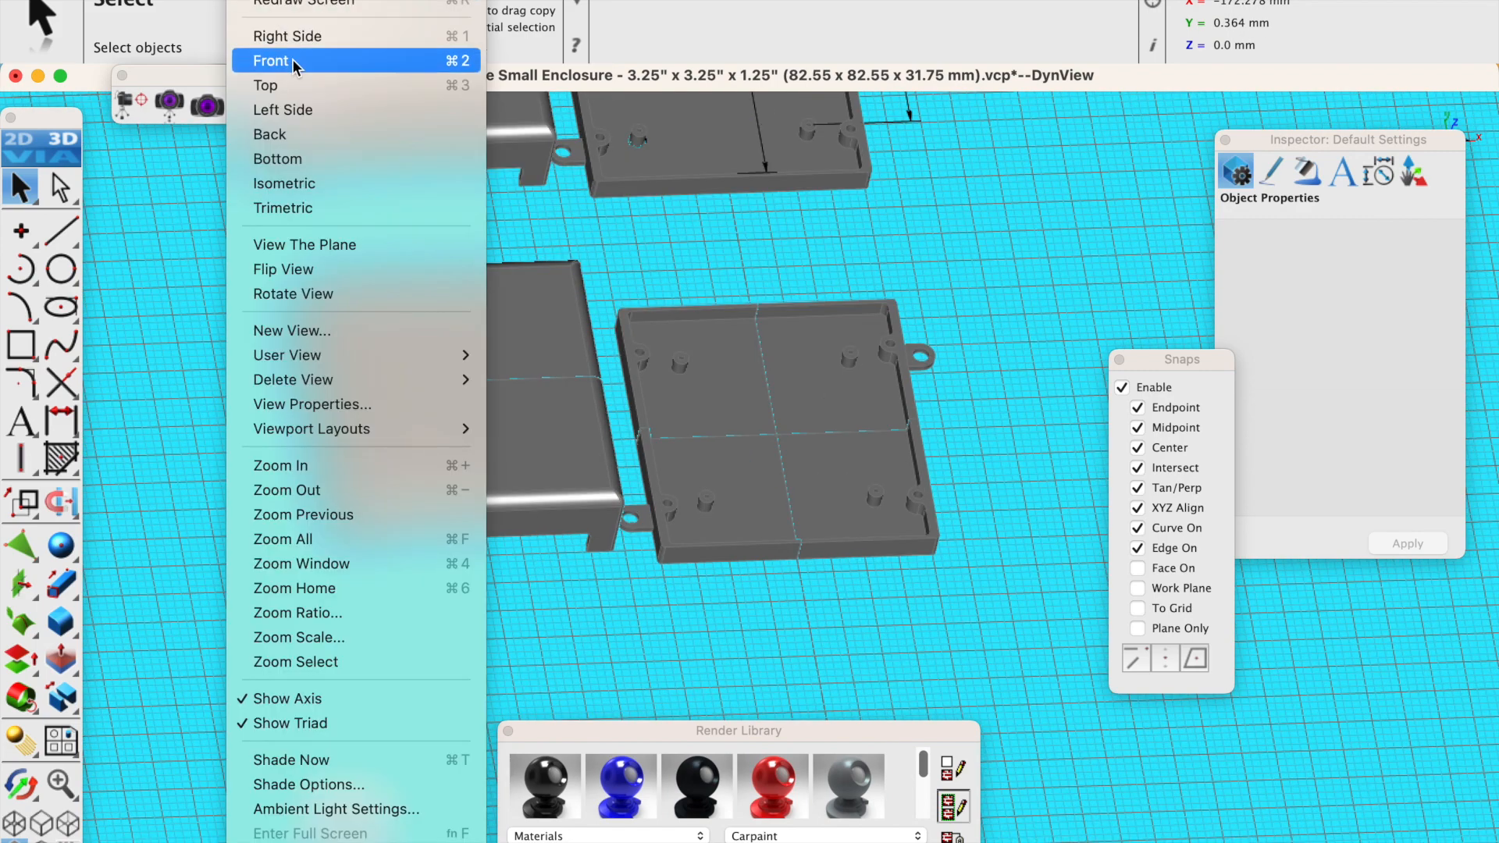
pyautogui.click(295, 85)
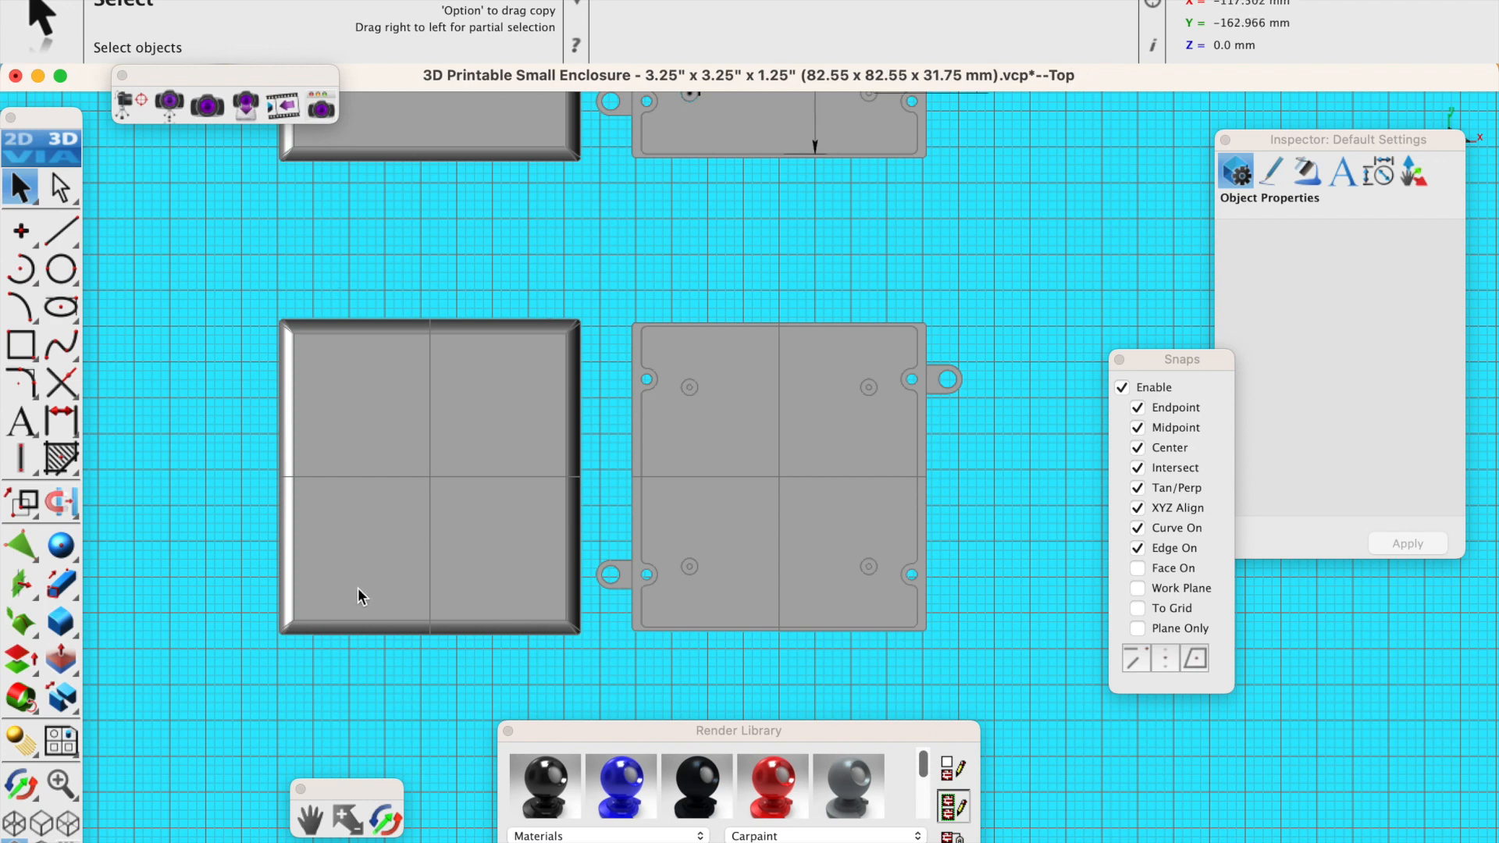
pyautogui.click(357, 589)
pyautogui.keyDown('shift'); pyautogui.click(522, 582); pyautogui.keyUp('shift')
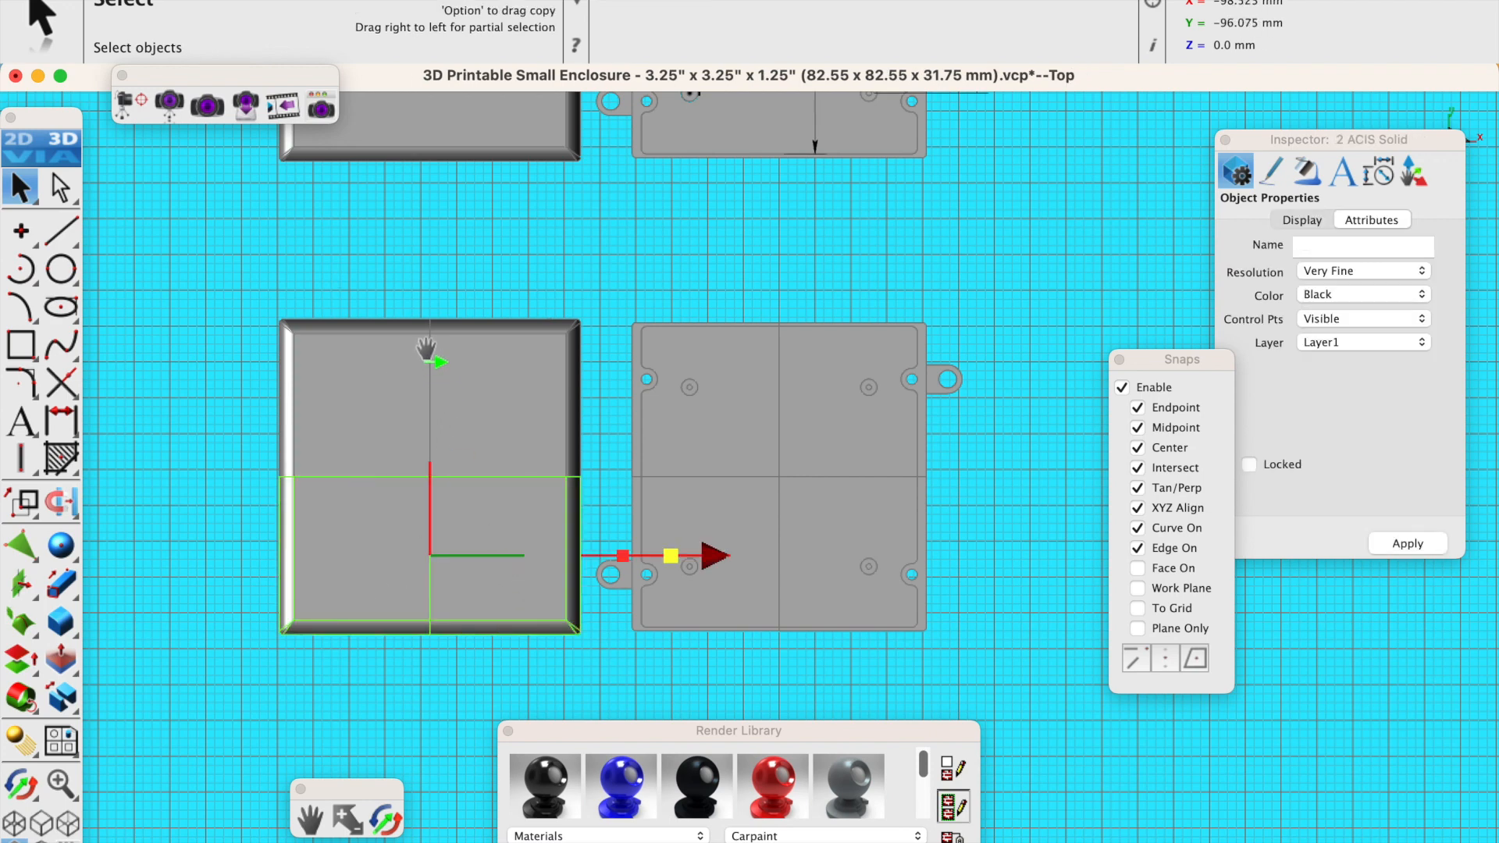
pyautogui.moveTo(427, 349); pyautogui.dragTo(426, 423)
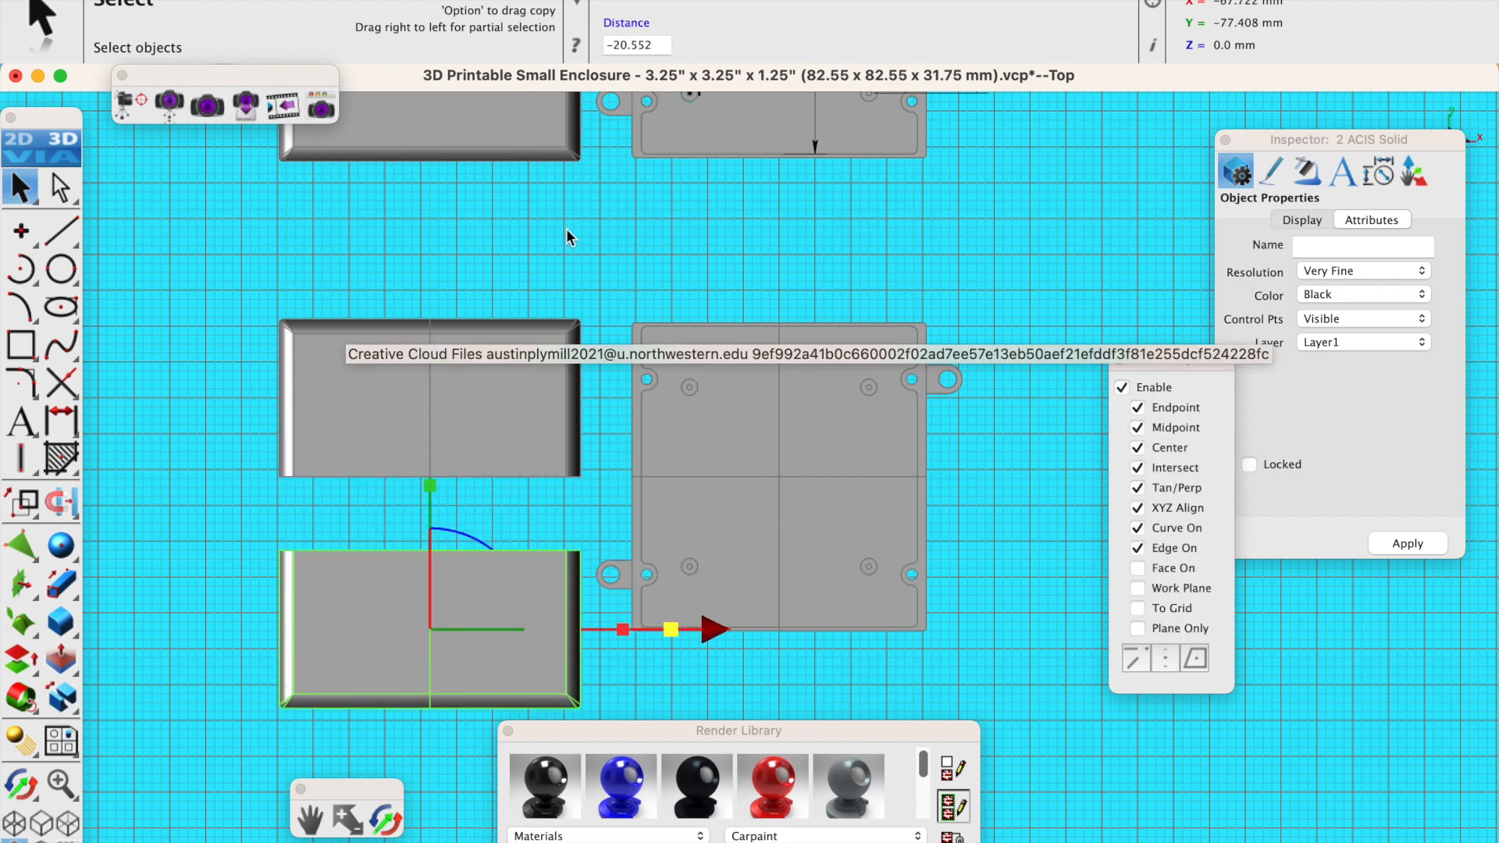
# Set the move distance of the copied cover's two front quarters to -20 mm along Y.
pyautogui.click(657, 46)
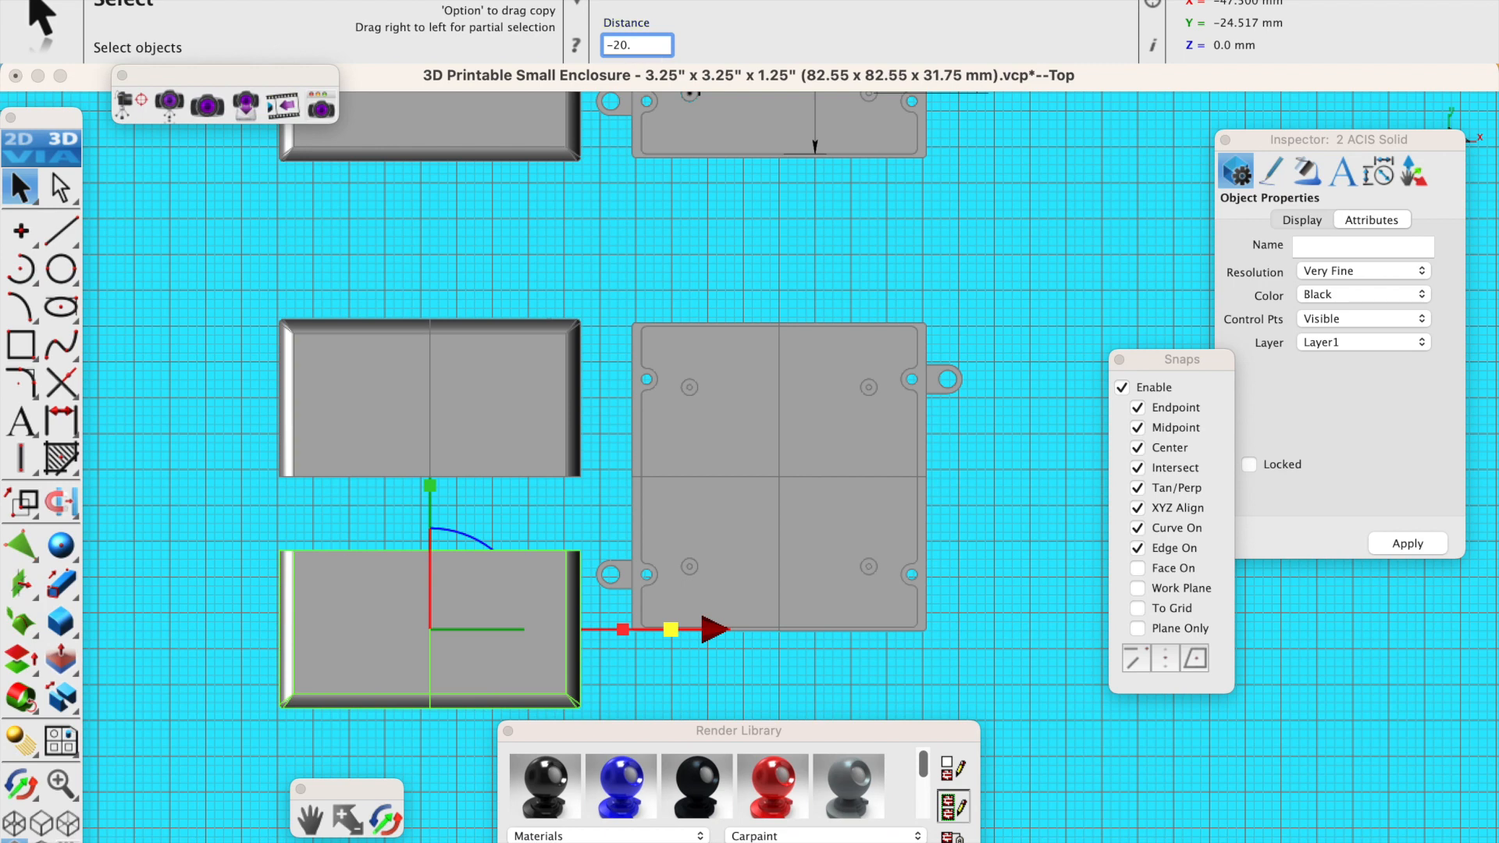
pyautogui.press('Return')
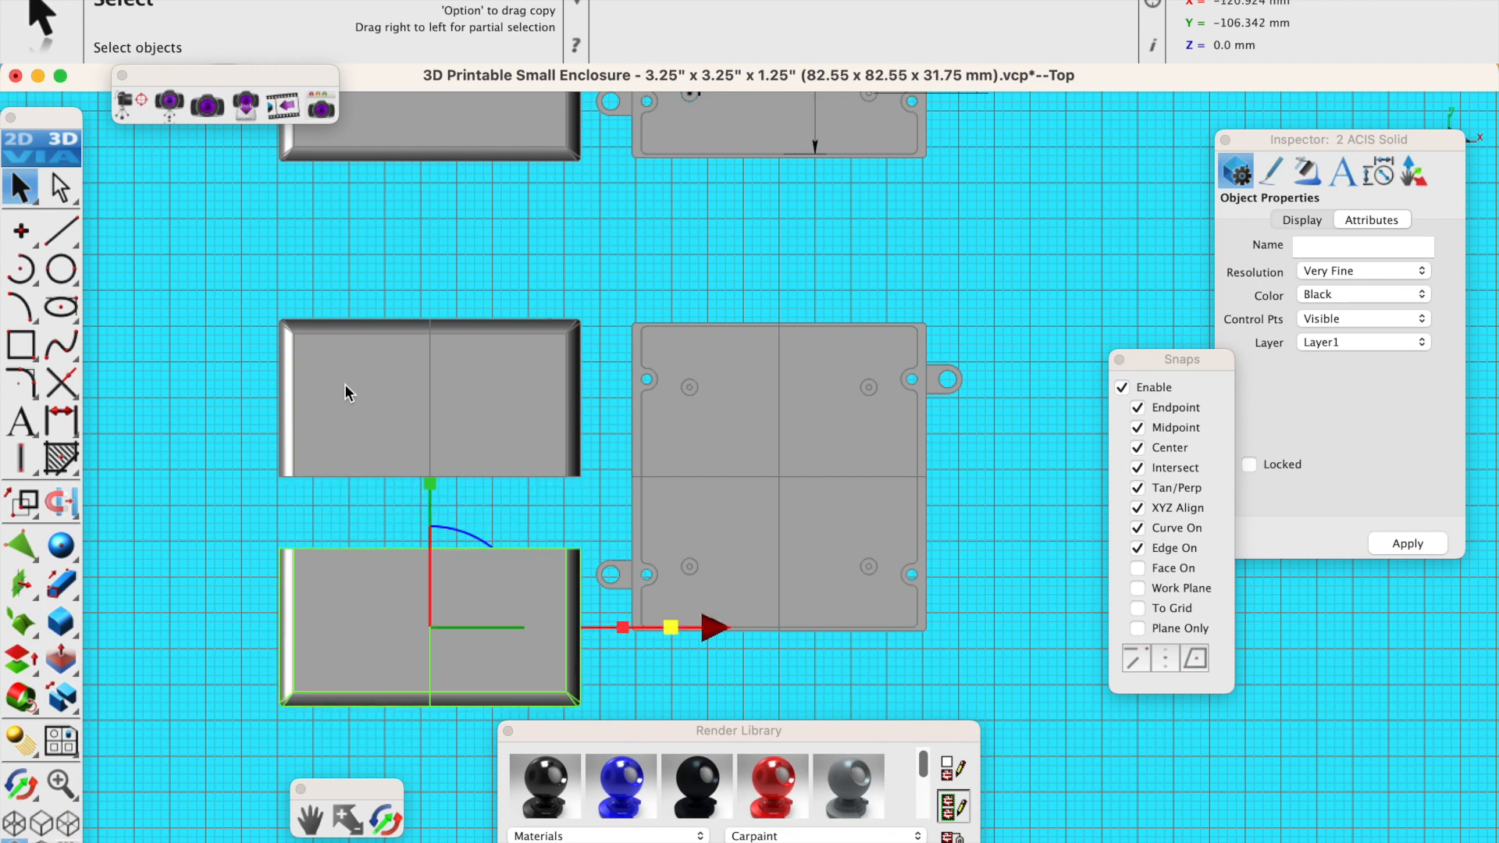
pyautogui.click(178, 404)
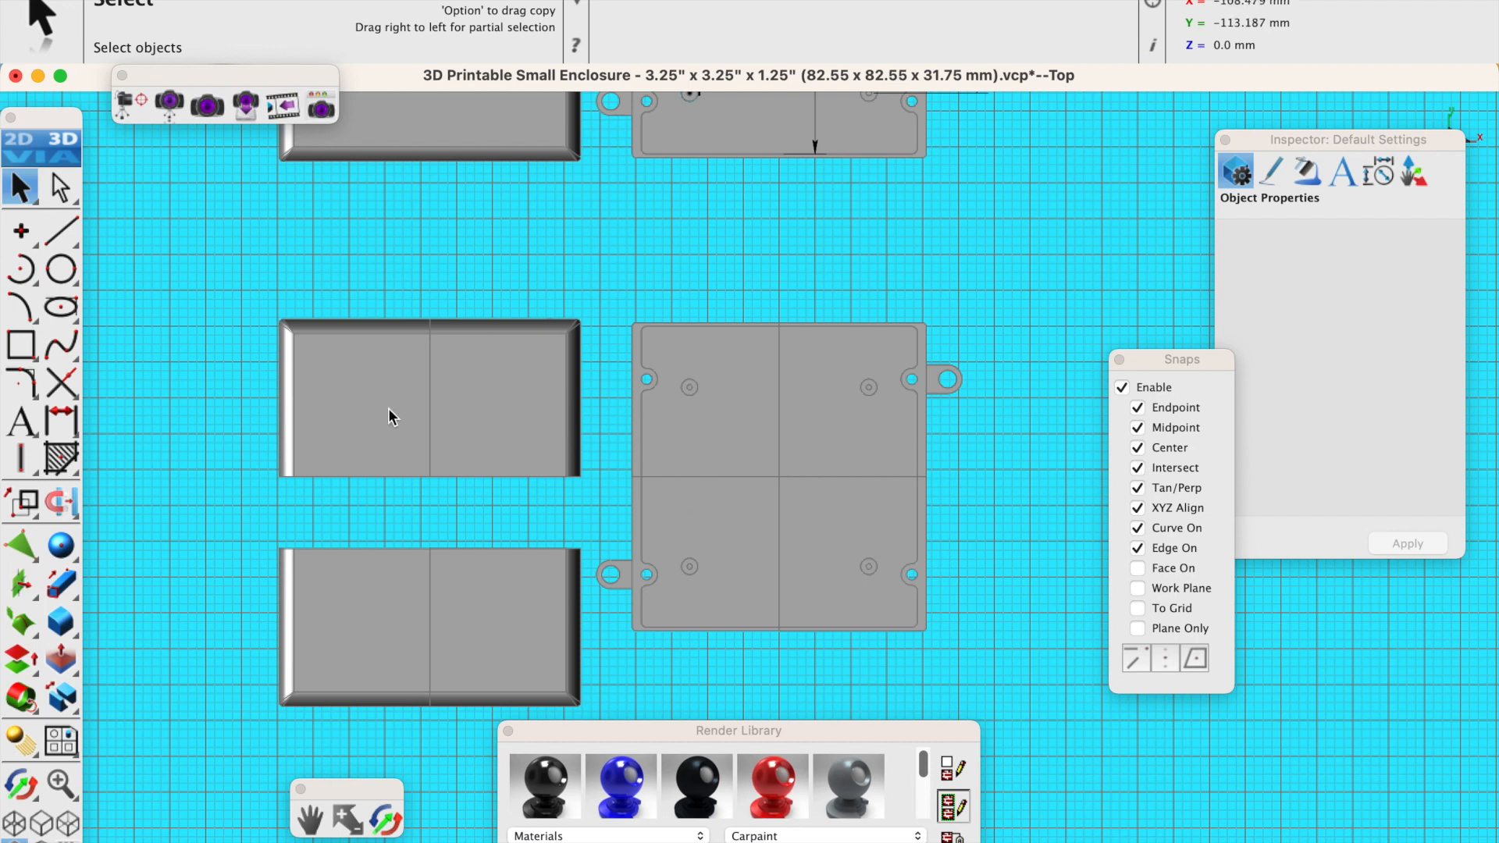
# Move the copied cover's two left quarters together by -20 mm along X, away from the right quarters.
pyautogui.click(362, 406)
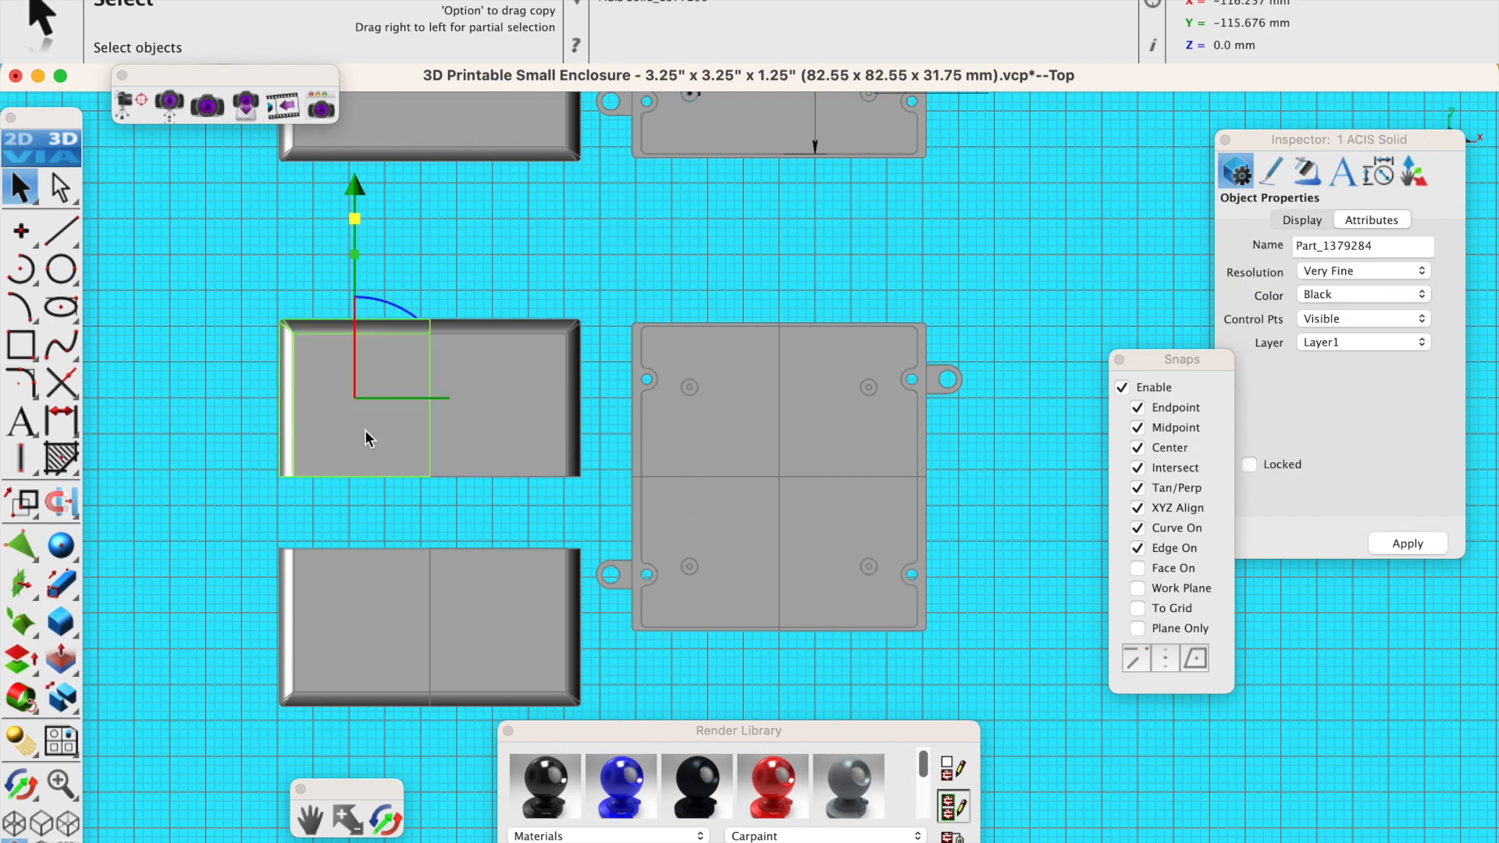
pyautogui.keyDown('shift'); pyautogui.click(363, 577); pyautogui.keyUp('shift')
pyautogui.moveTo(560, 512); pyautogui.dragTo(500, 512)
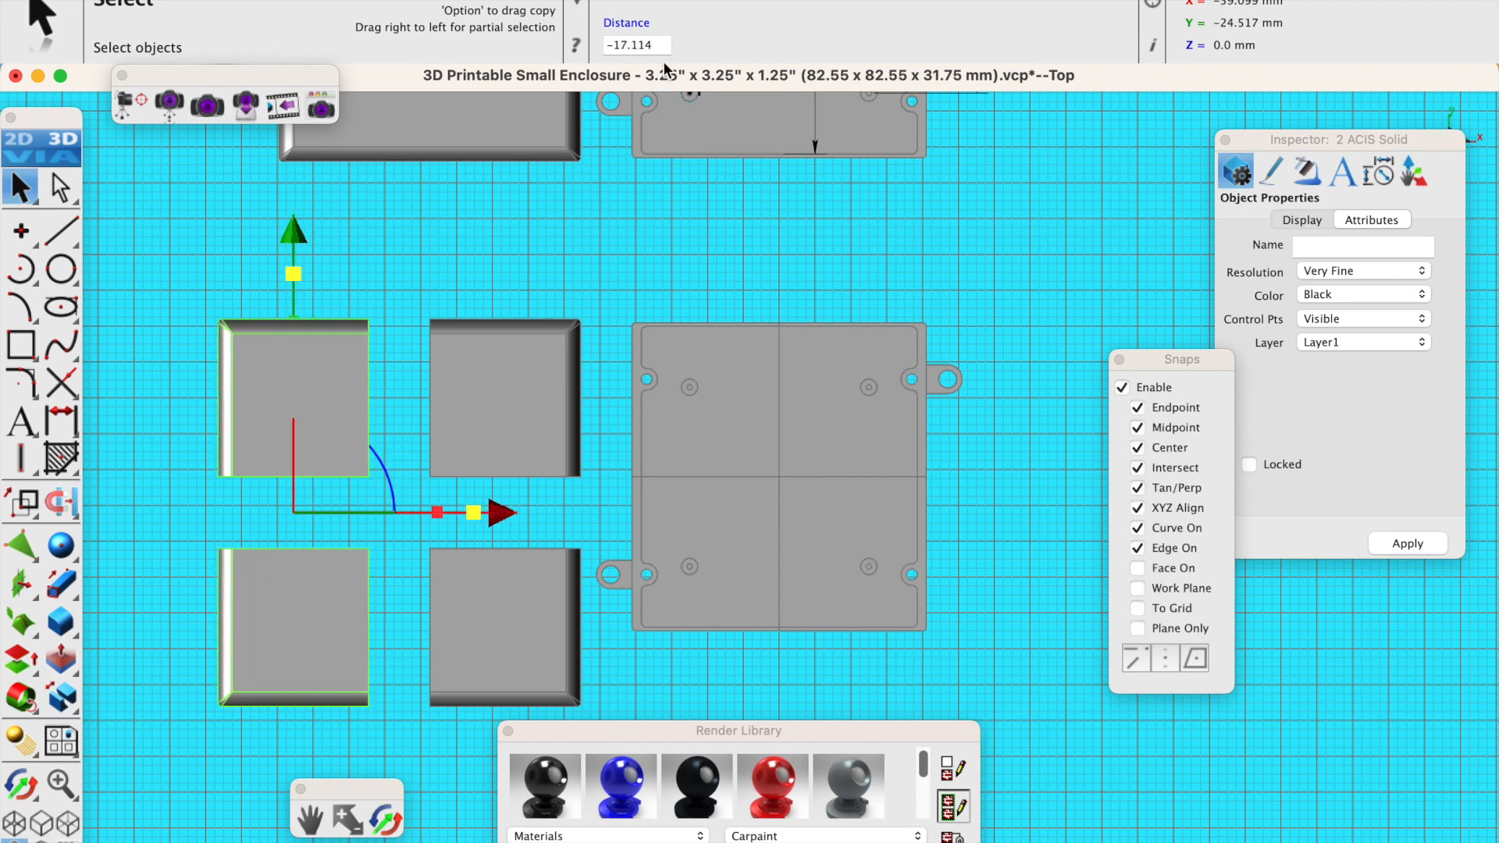
pyautogui.click(616, 45)
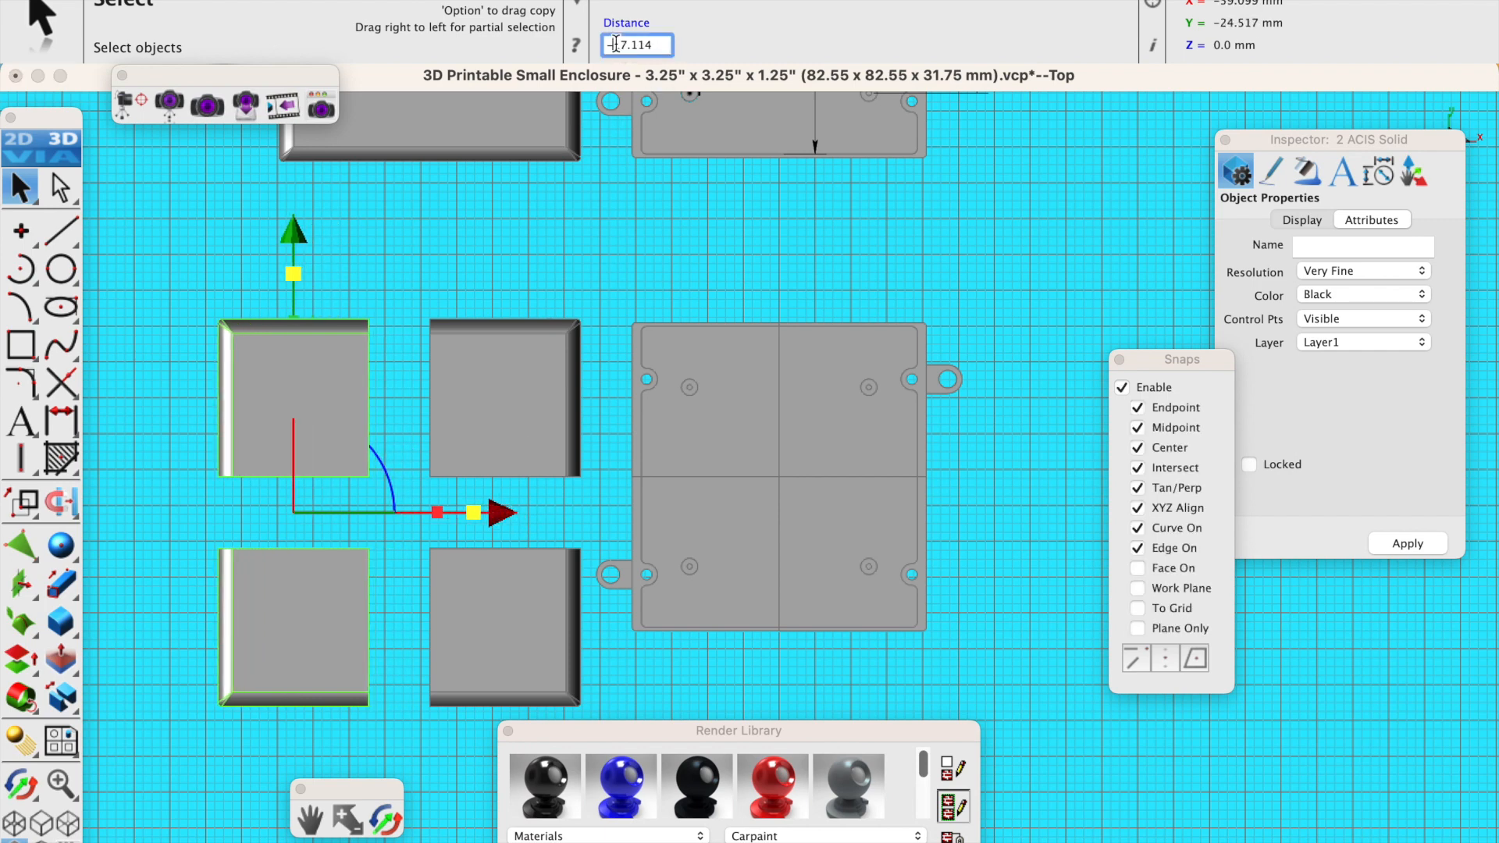
pyautogui.write('-20')
pyautogui.press('Return')
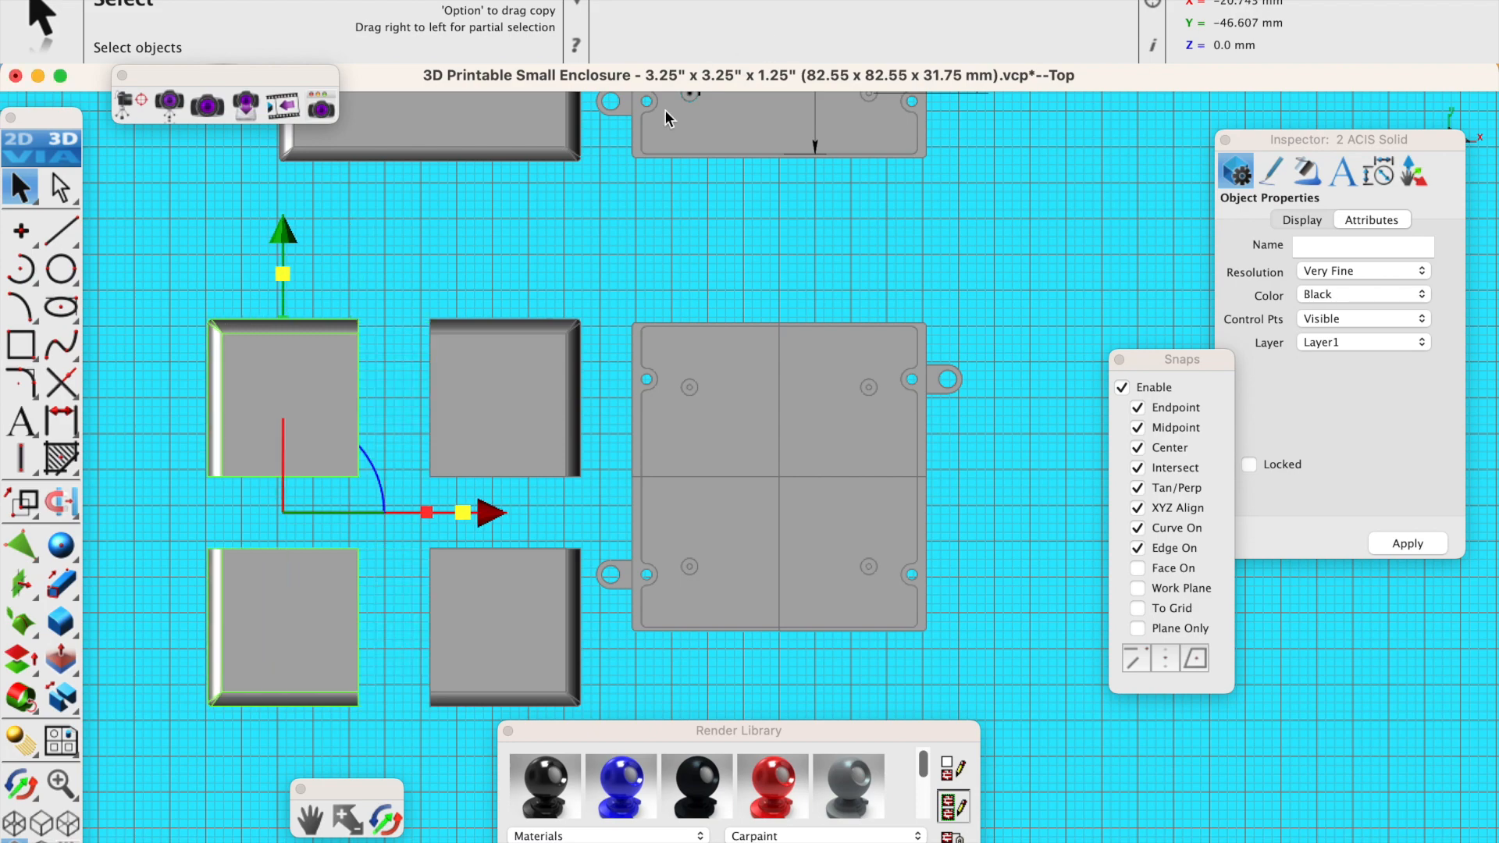
pyautogui.click(407, 556)
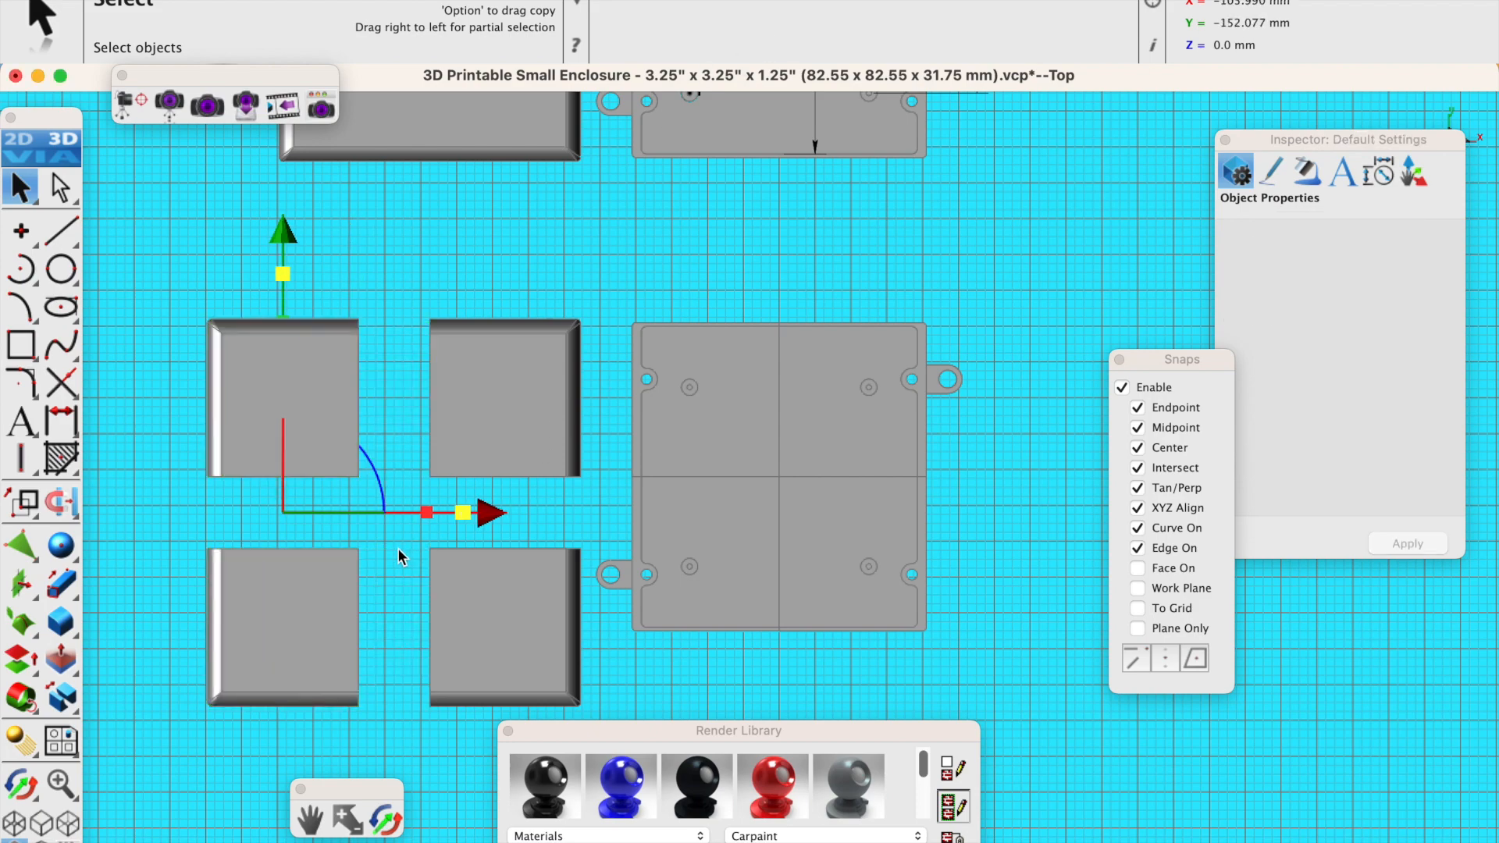
# In a rotated 3D view, extrude the front right cover quarter's cut face 20 mm to bridge the gap to its left neighbour.
pyautogui.click(385, 823)
pyautogui.moveTo(437, 768); pyautogui.dragTo(546, 669)
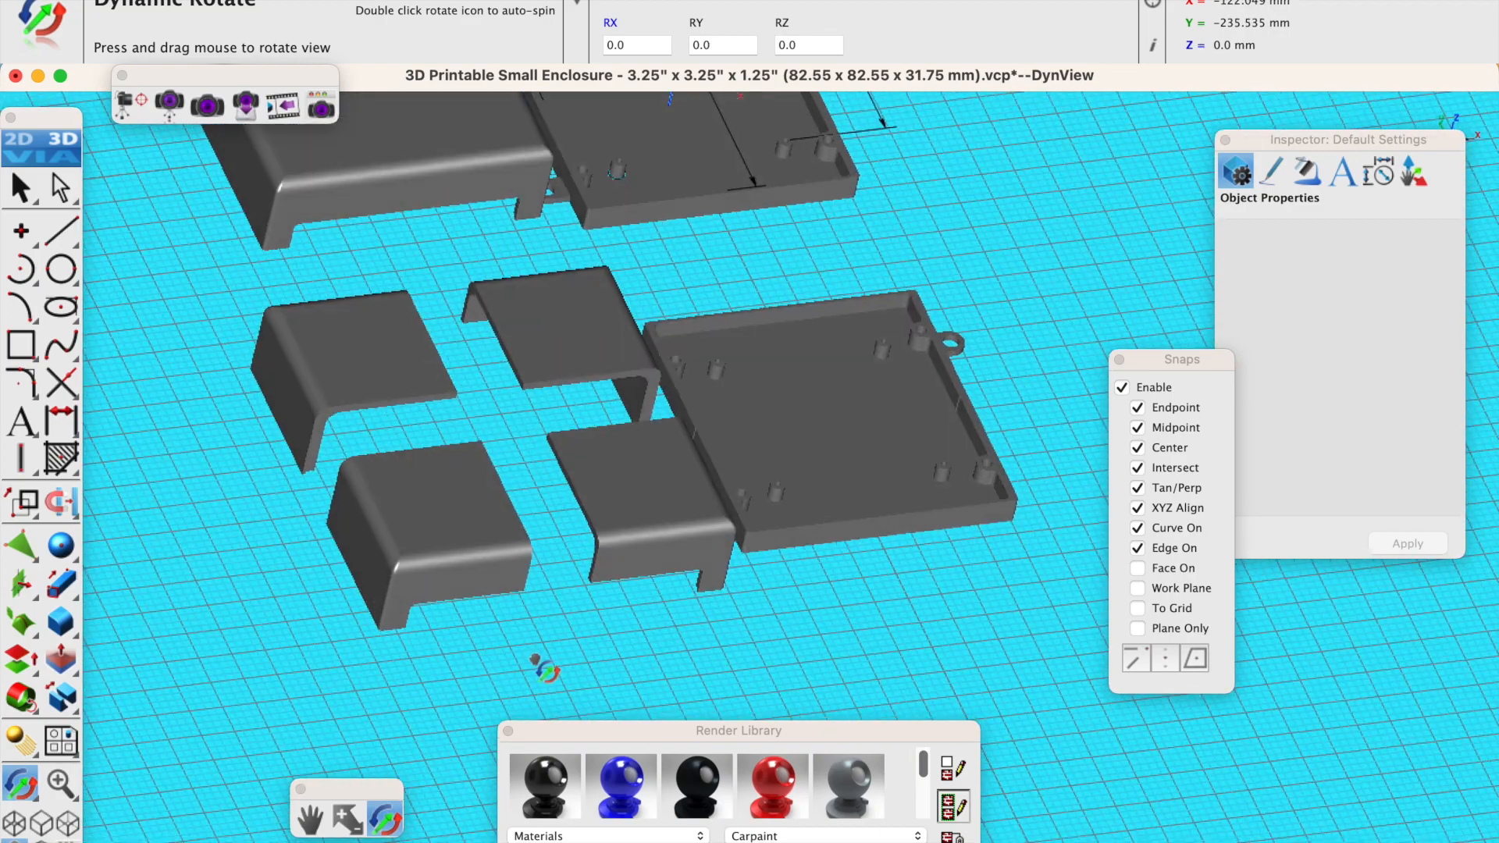
pyautogui.scroll(2, 602, 611)
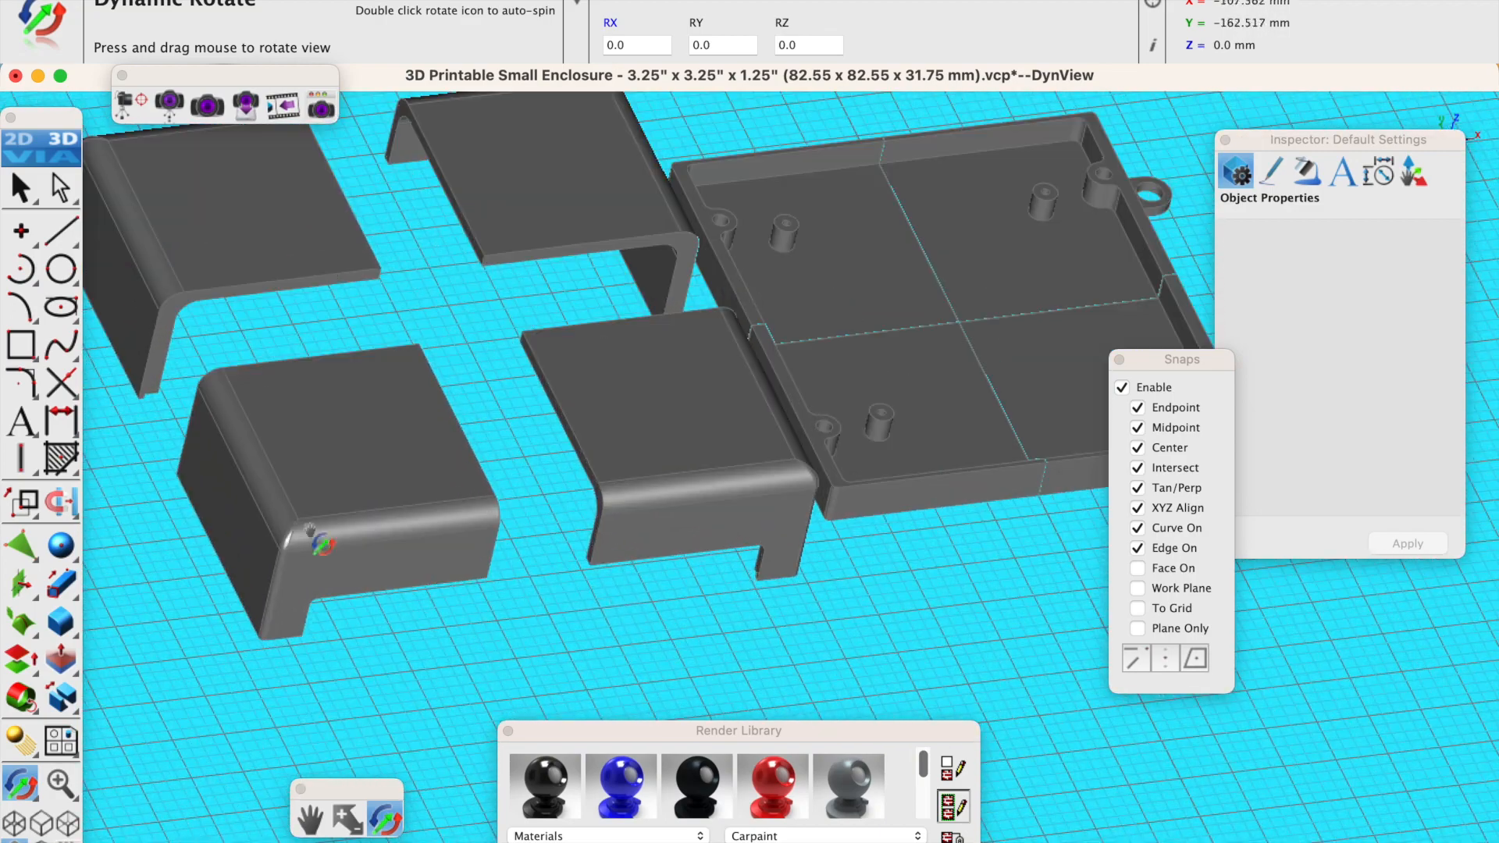
pyautogui.click(64, 590)
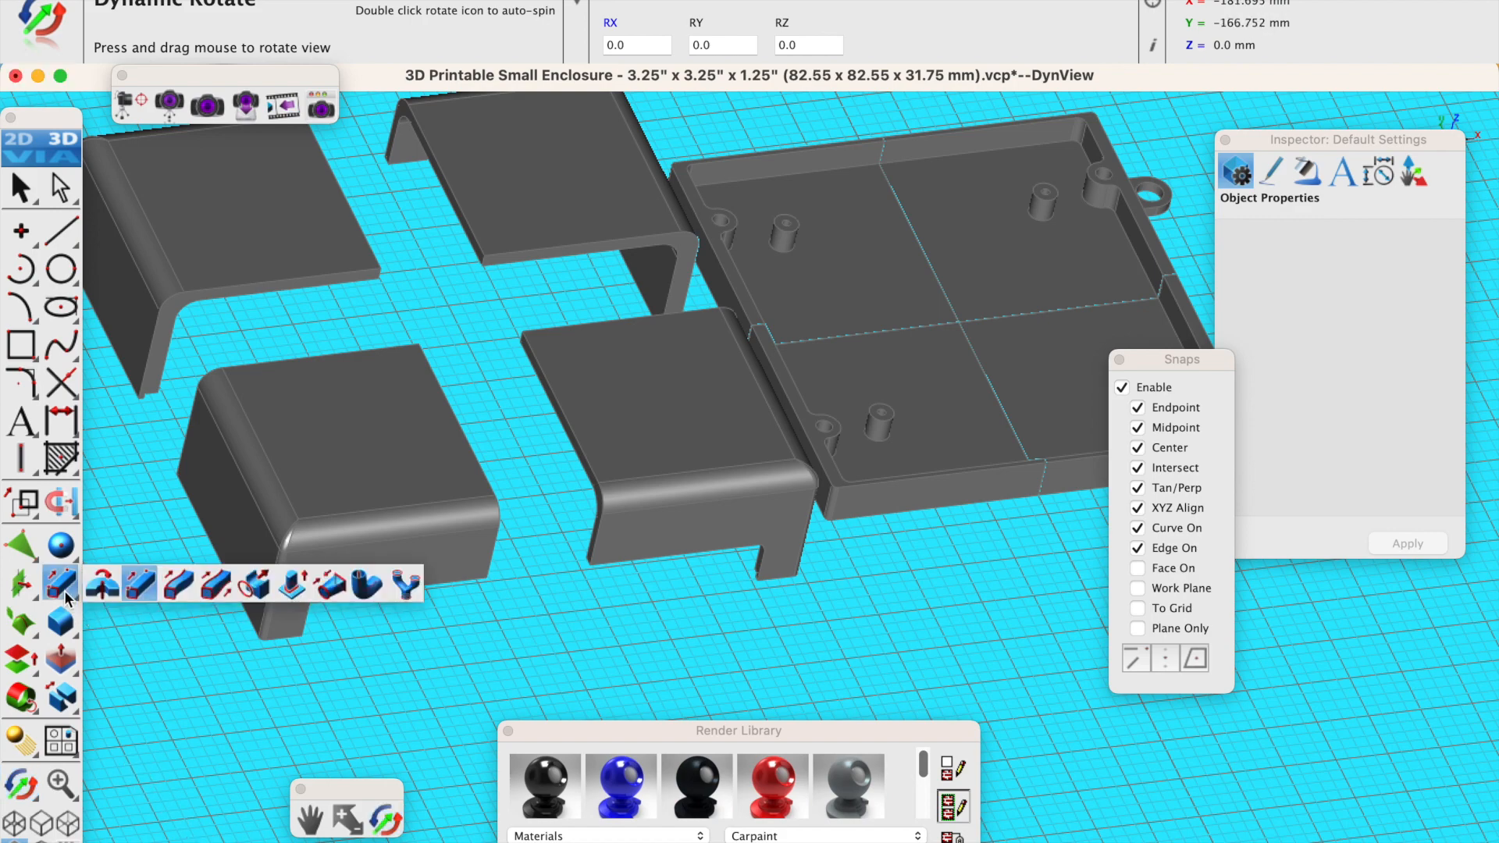
pyautogui.click(137, 589)
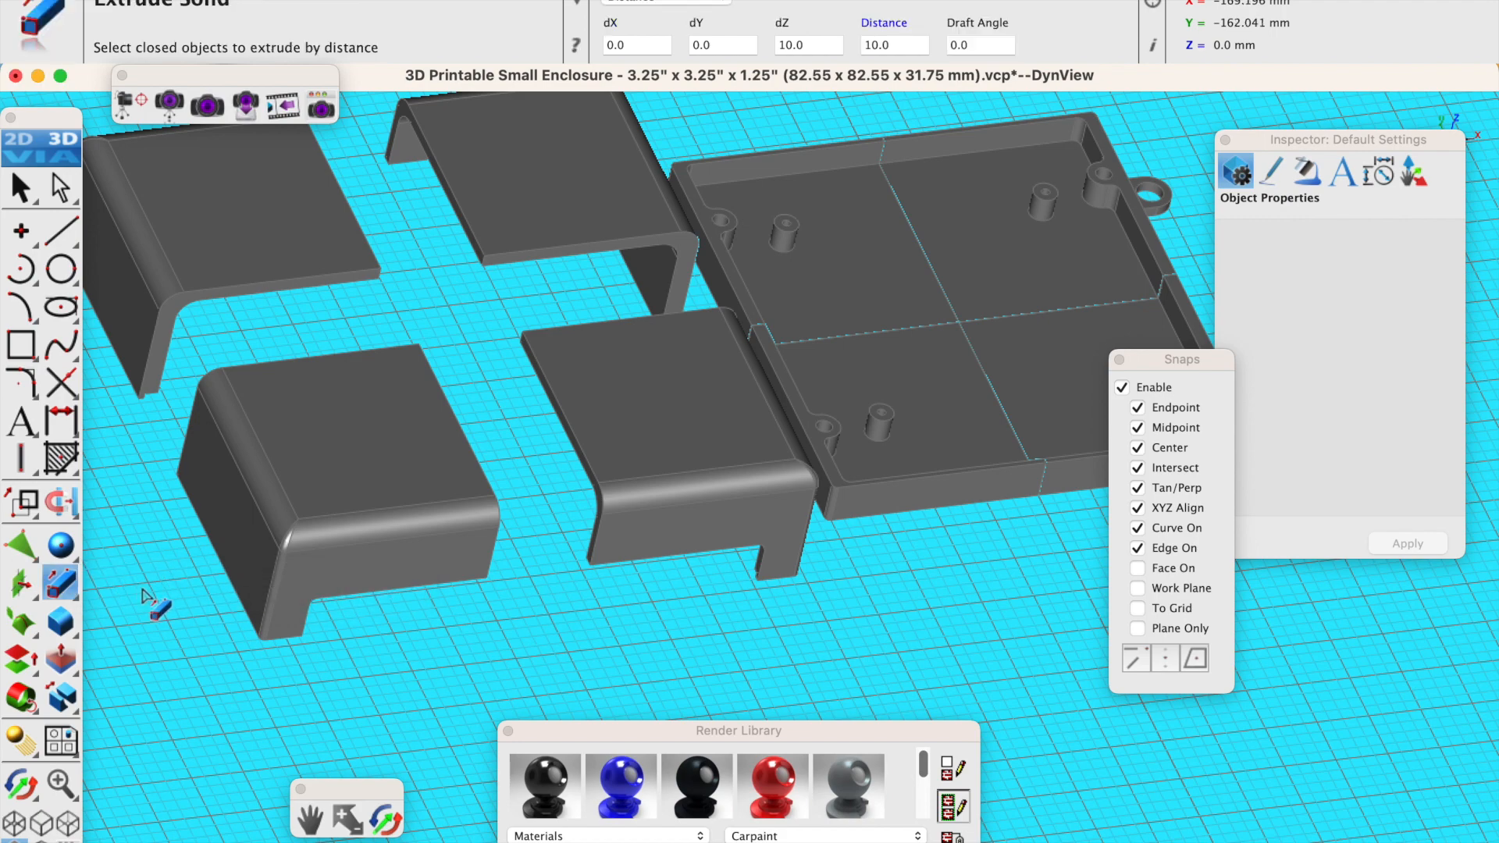
pyautogui.scroll(3, 546, 603)
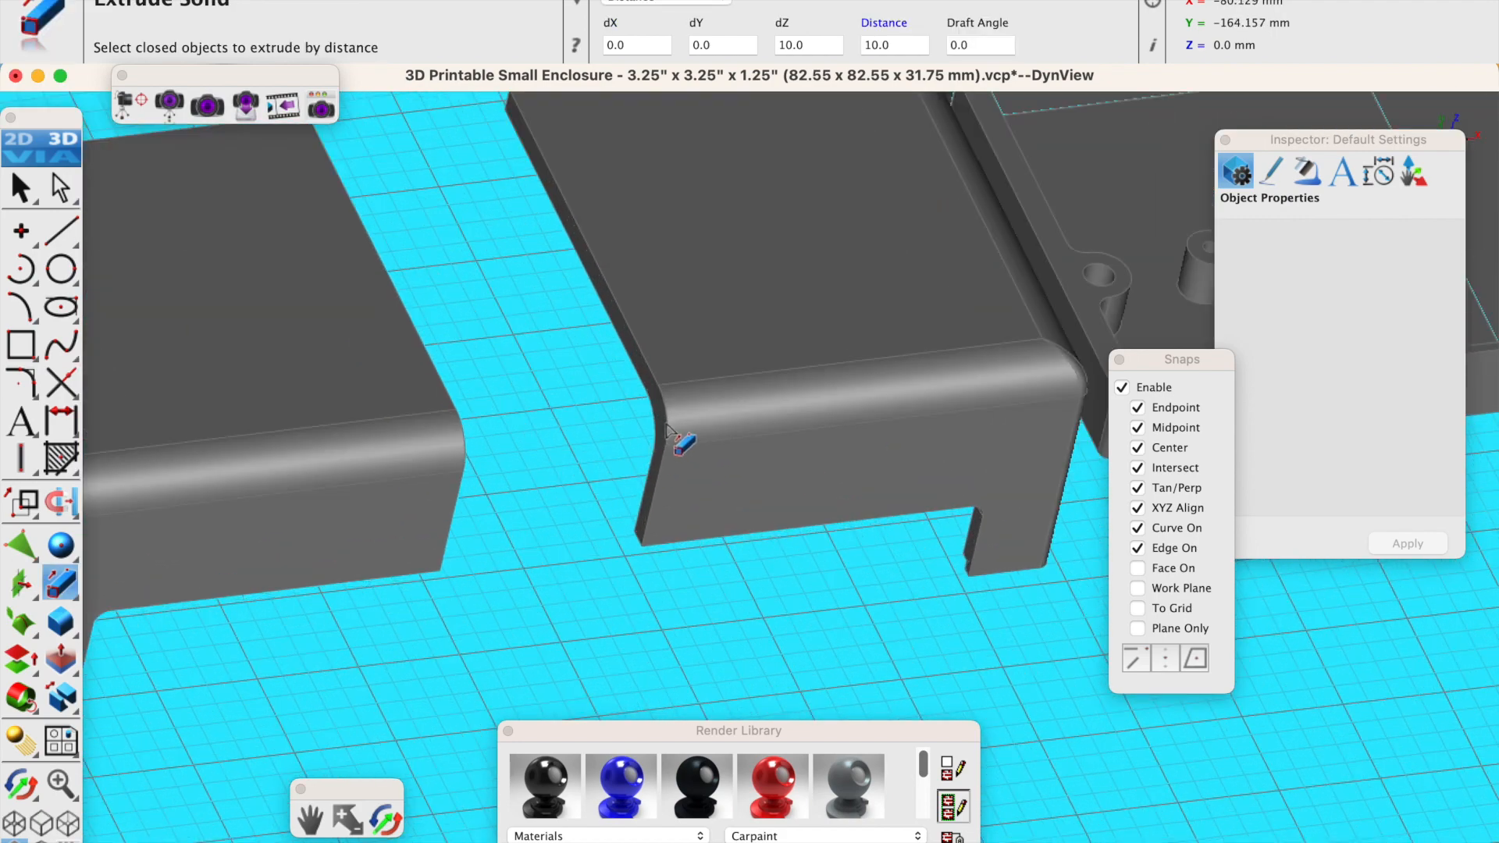
pyautogui.click(662, 418)
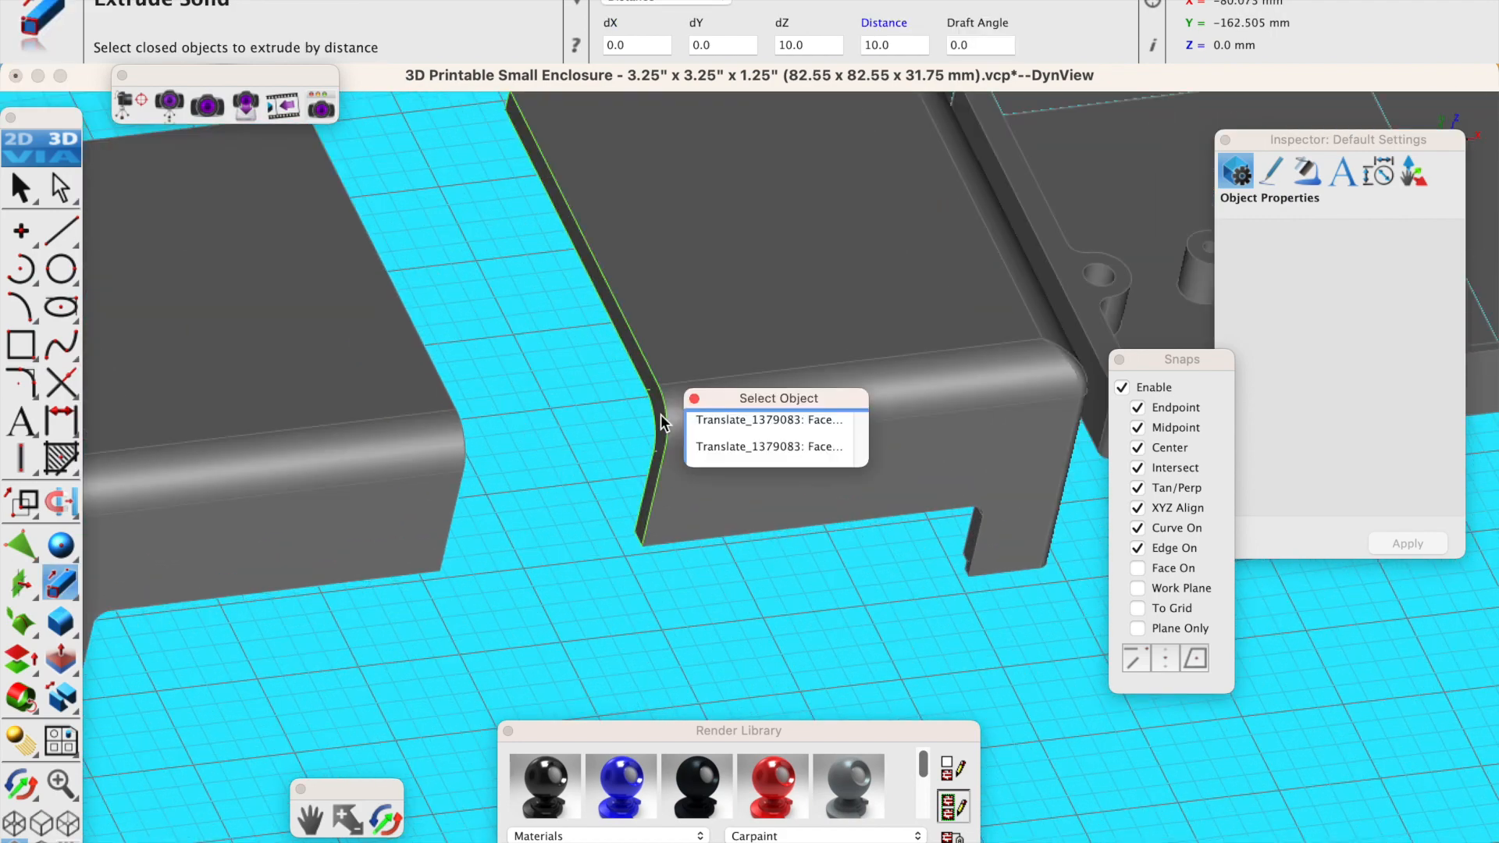
pyautogui.click(729, 421)
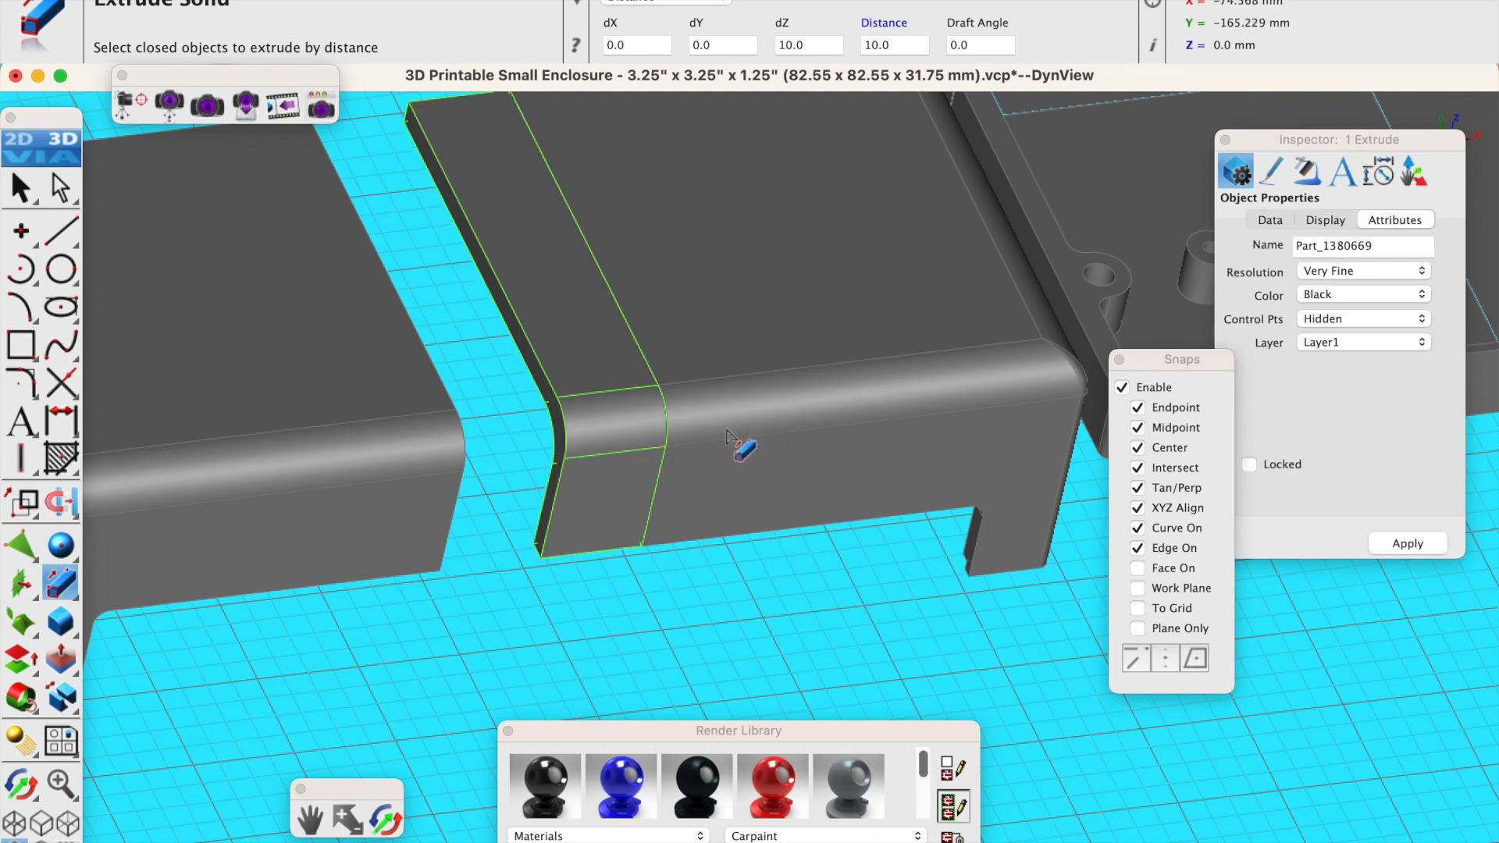
pyautogui.click(897, 45)
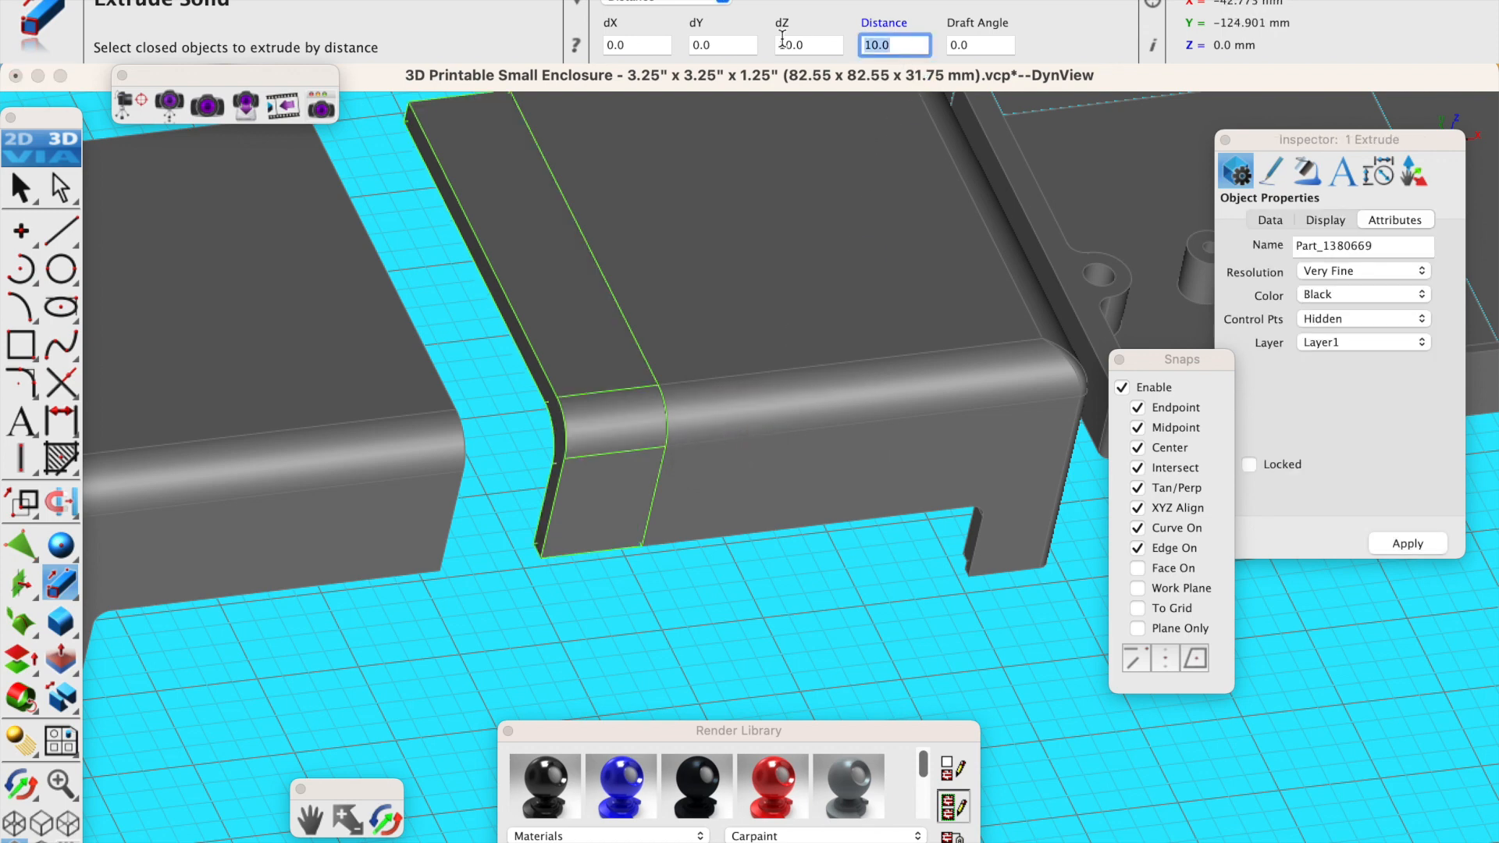
pyautogui.write('20')
pyautogui.press('Return')
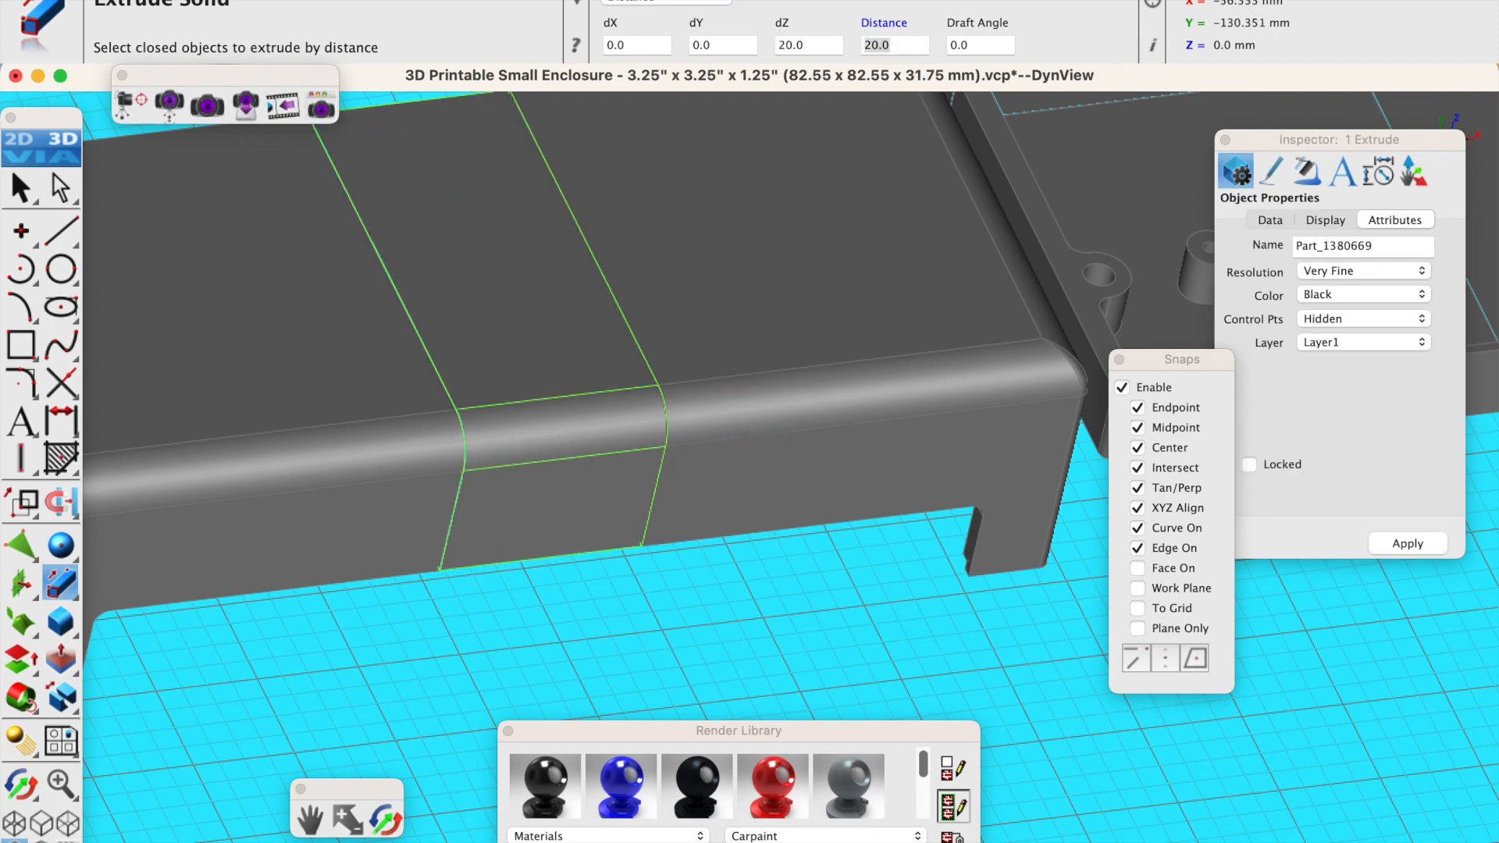
# Extrude the back right cover quarter's left cut face 20 mm across the gap to the back left quarter.
pyautogui.scroll(-8, 653, 338)
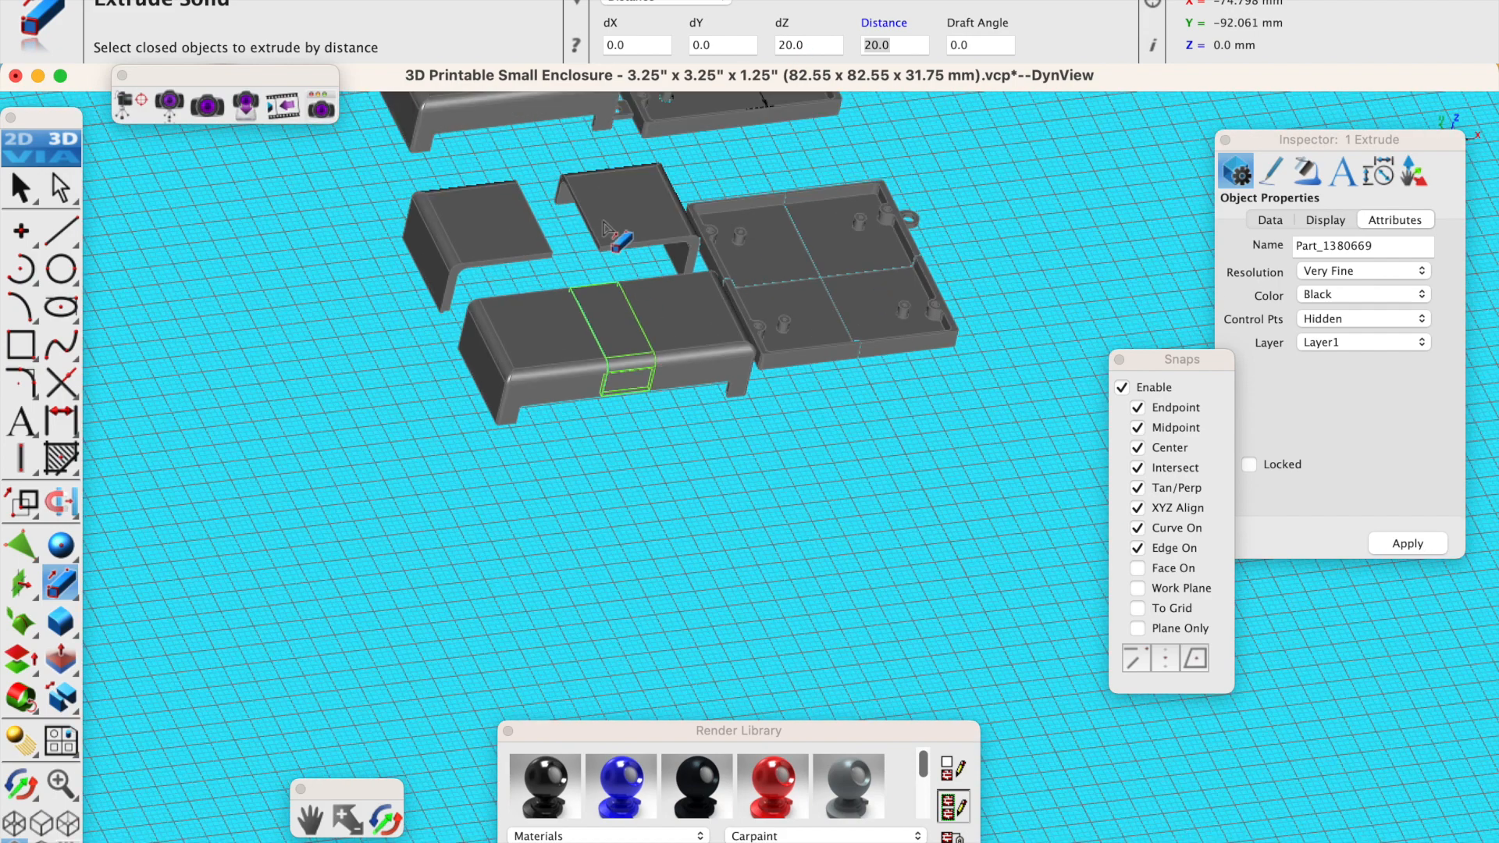
pyautogui.scroll(8, 597, 206)
pyautogui.scroll(2, 597, 206)
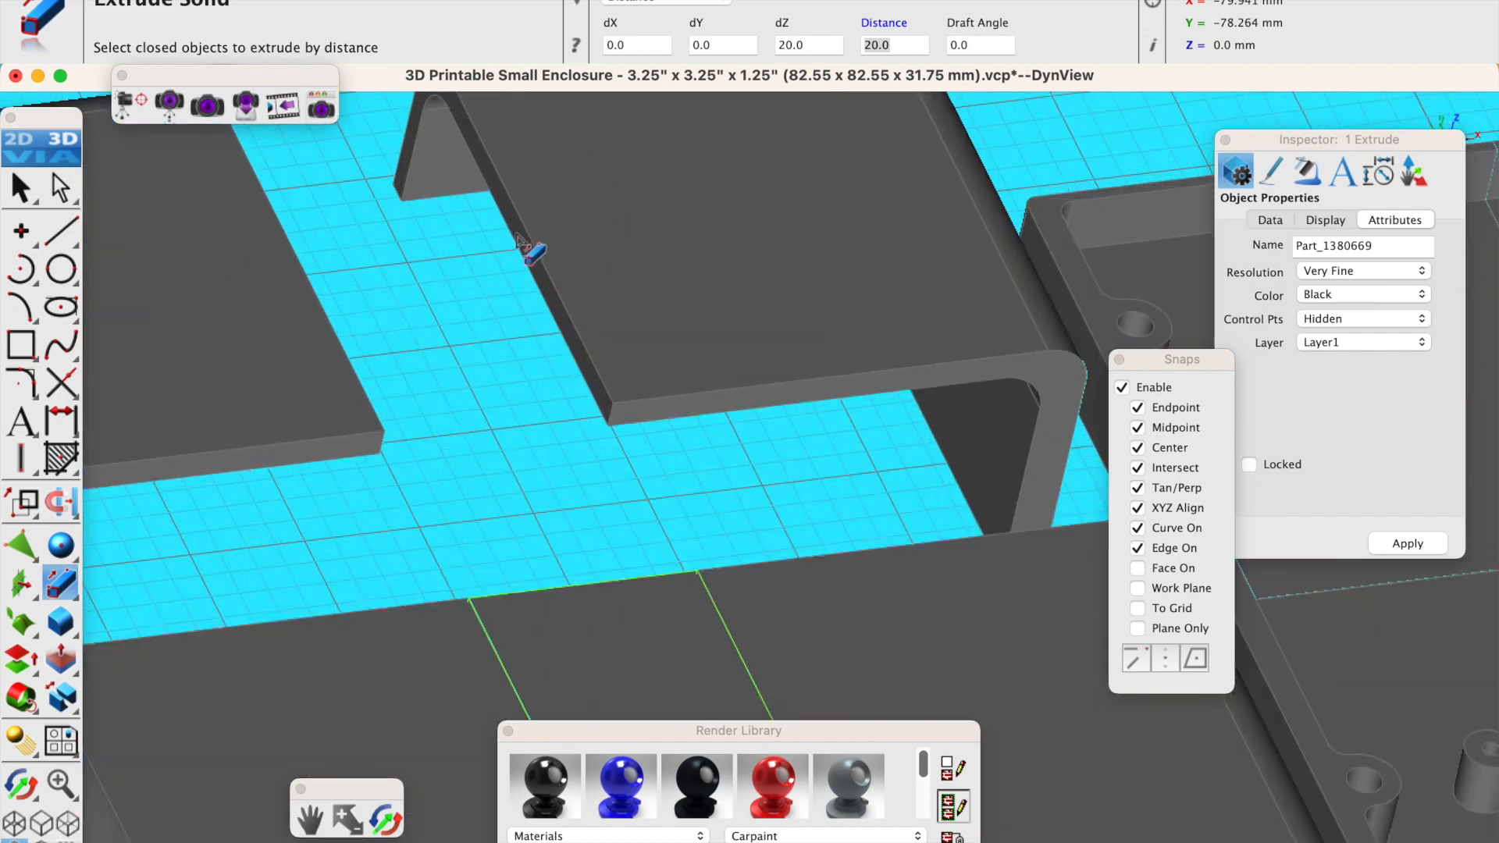
pyautogui.click(531, 248)
pyautogui.click(584, 241)
pyautogui.scroll(-5, 577, 284)
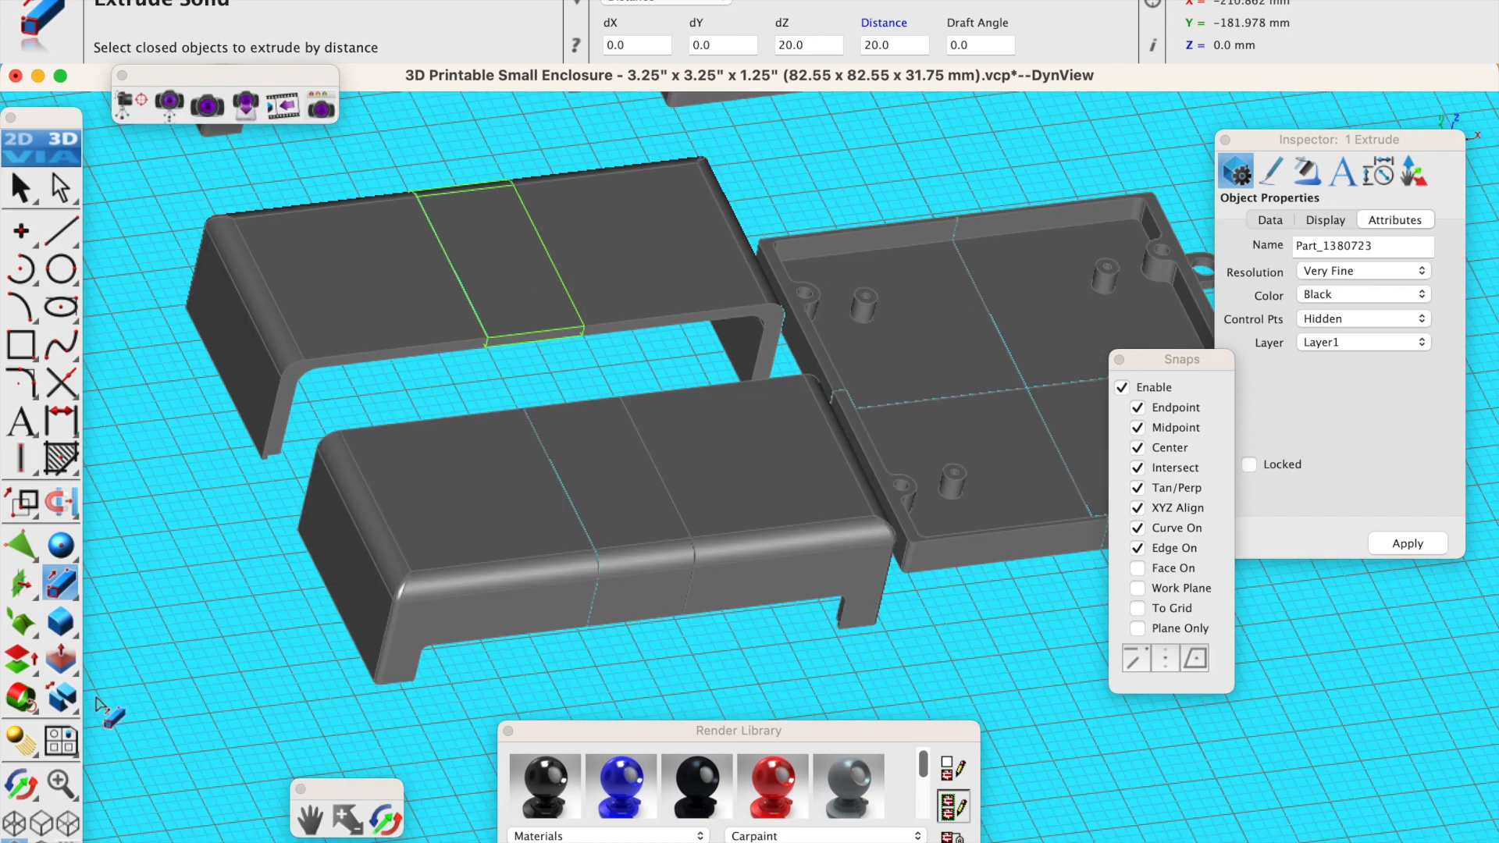
# Use Add Solid to join the copied cover's back left quarter, the bridging extrusion and the back right quarter.
pyautogui.moveTo(67, 697); pyautogui.dragTo(97, 697)
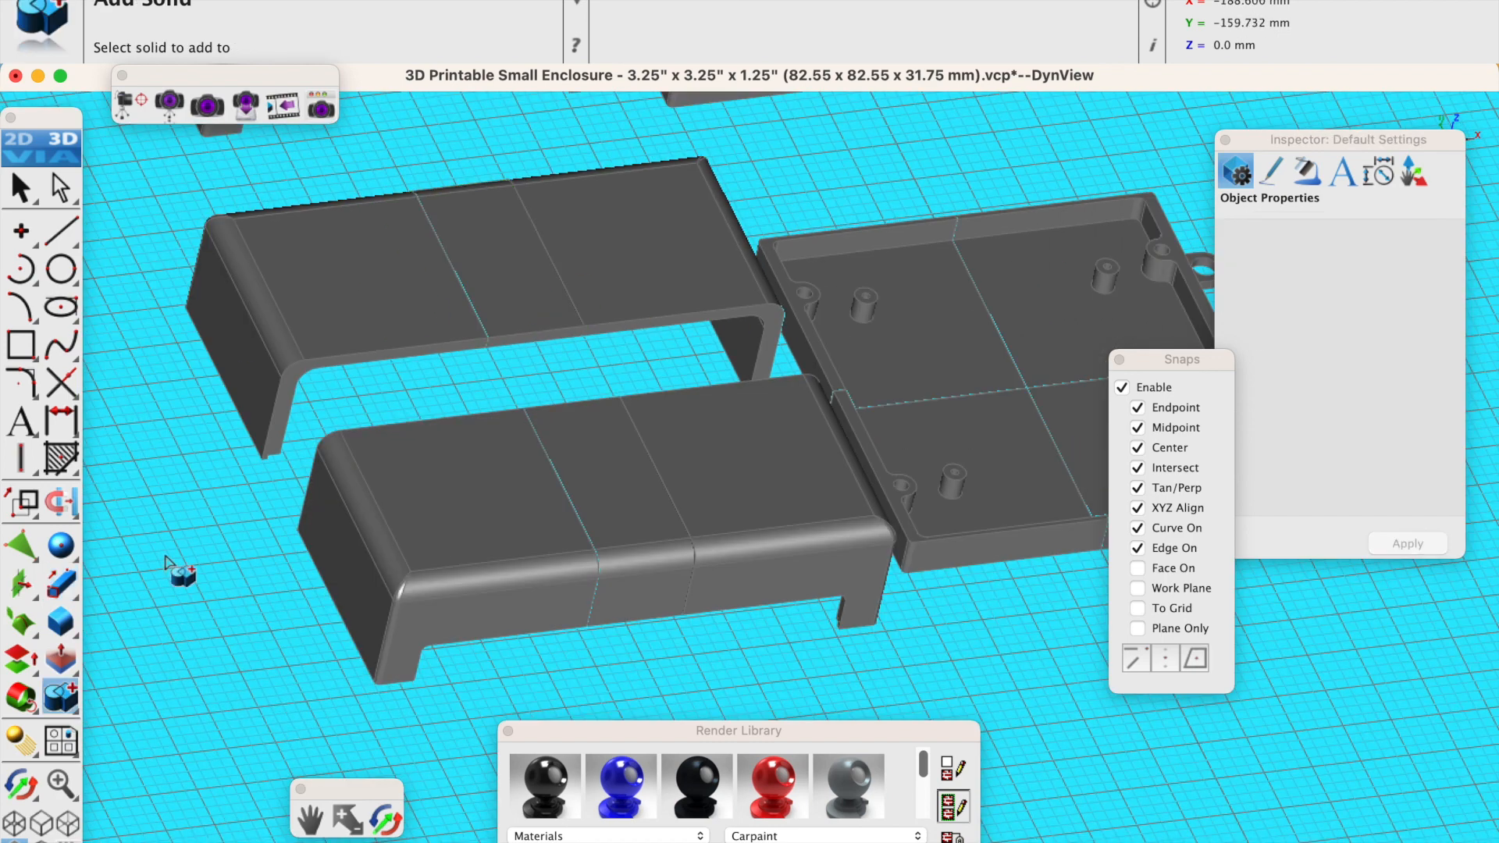
pyautogui.click(379, 330)
pyautogui.click(498, 294)
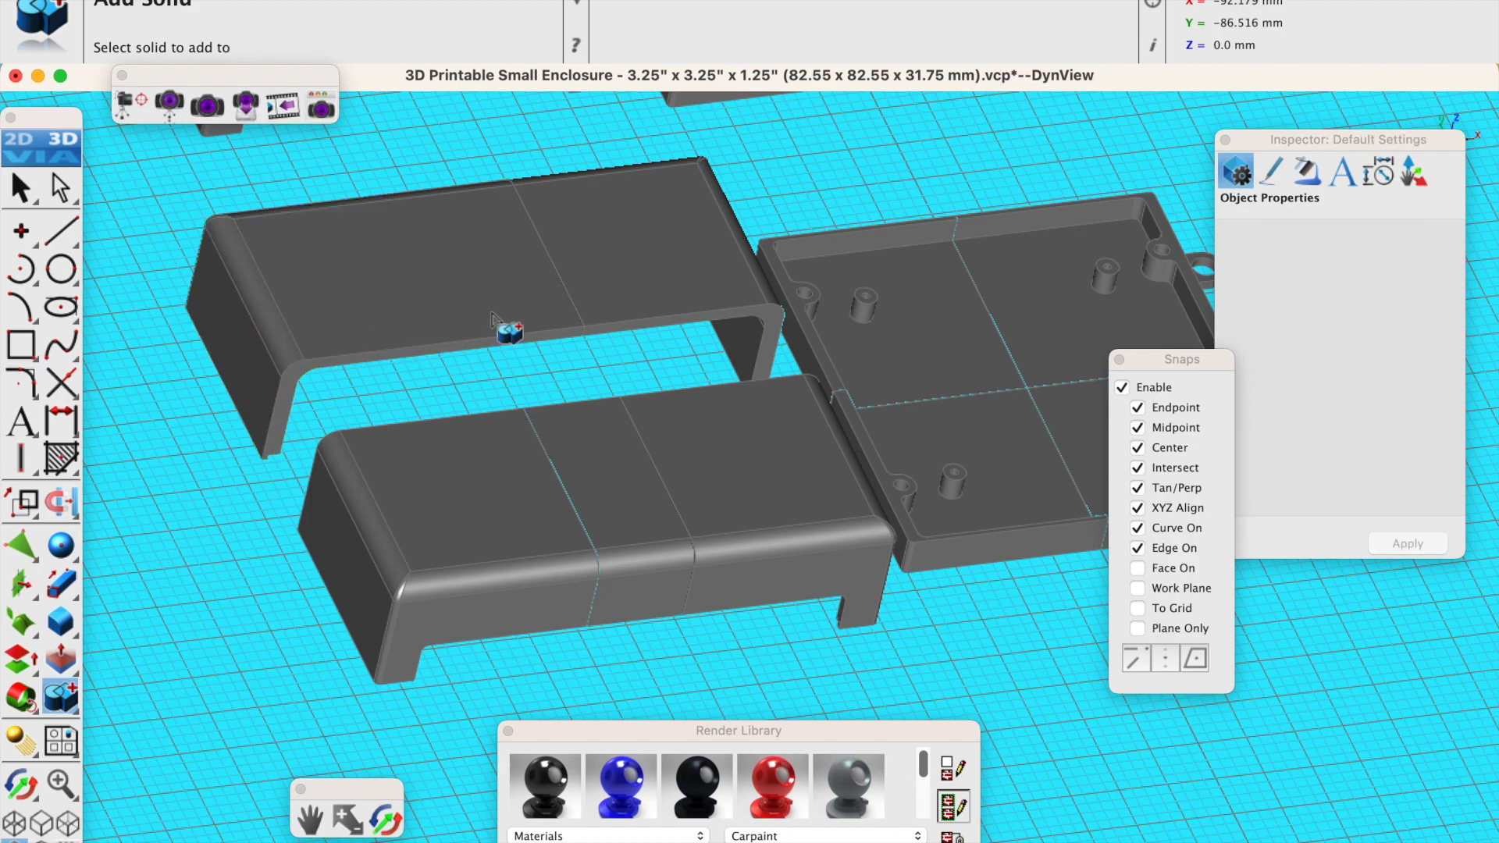
pyautogui.click(436, 316)
pyautogui.click(605, 289)
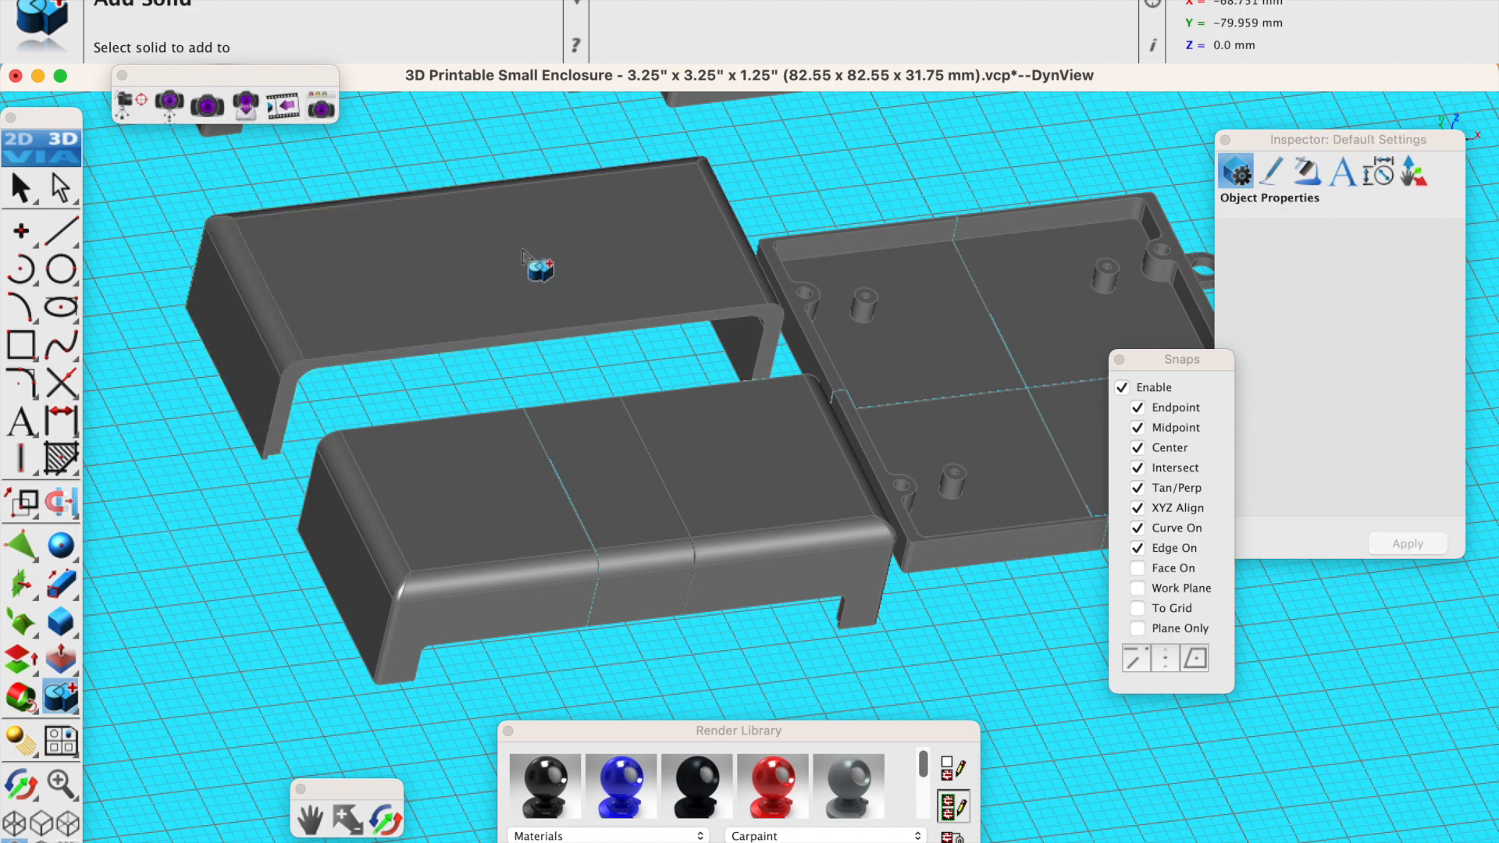
# Join the copied cover's front left quarter, its bridging extrusion and the front right quarter with Add Solid.
pyautogui.click(482, 529)
pyautogui.click(617, 582)
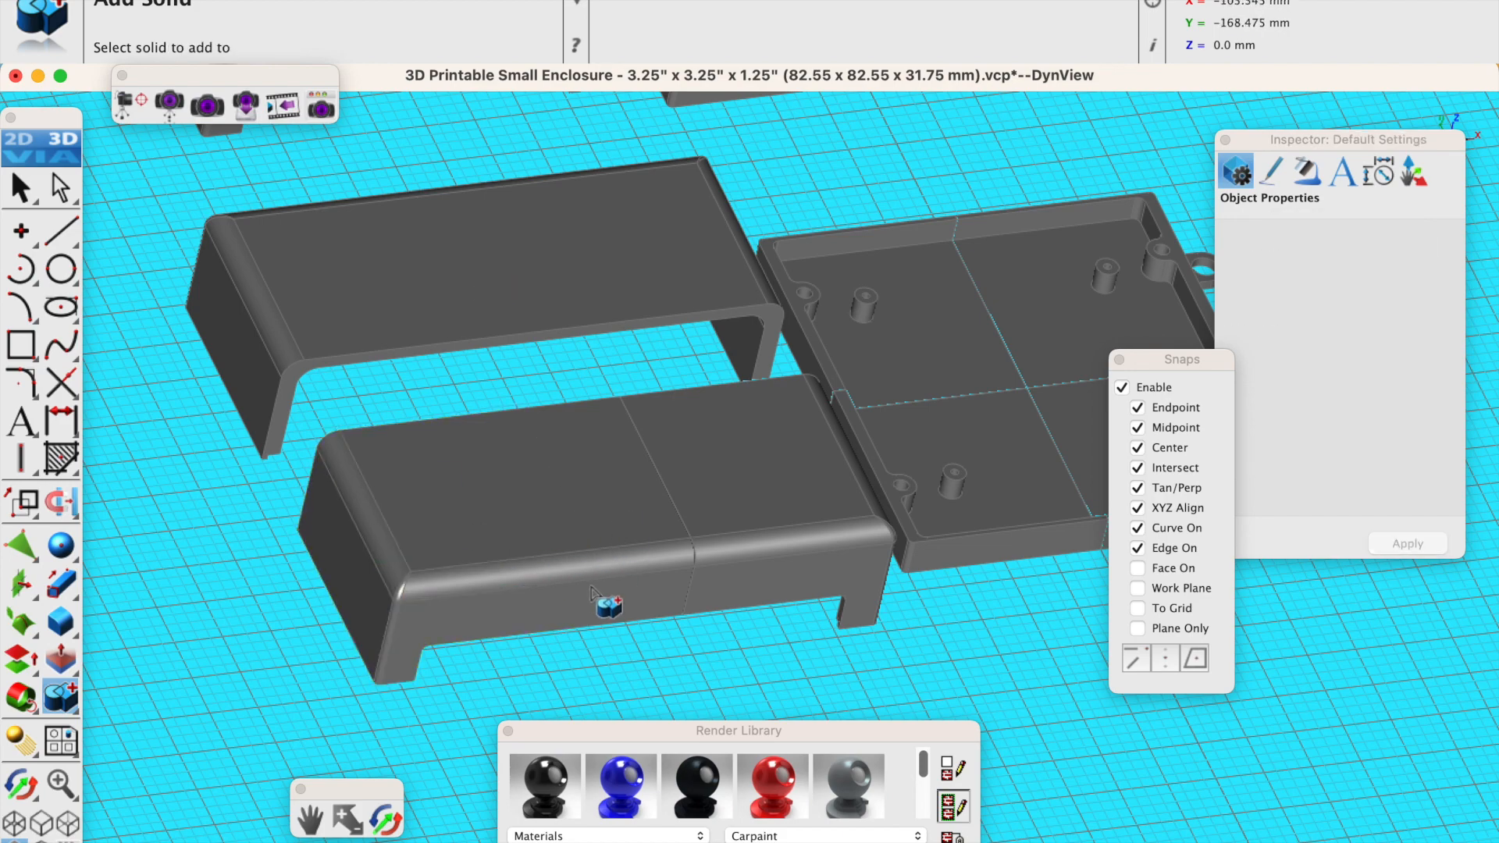
pyautogui.click(535, 539)
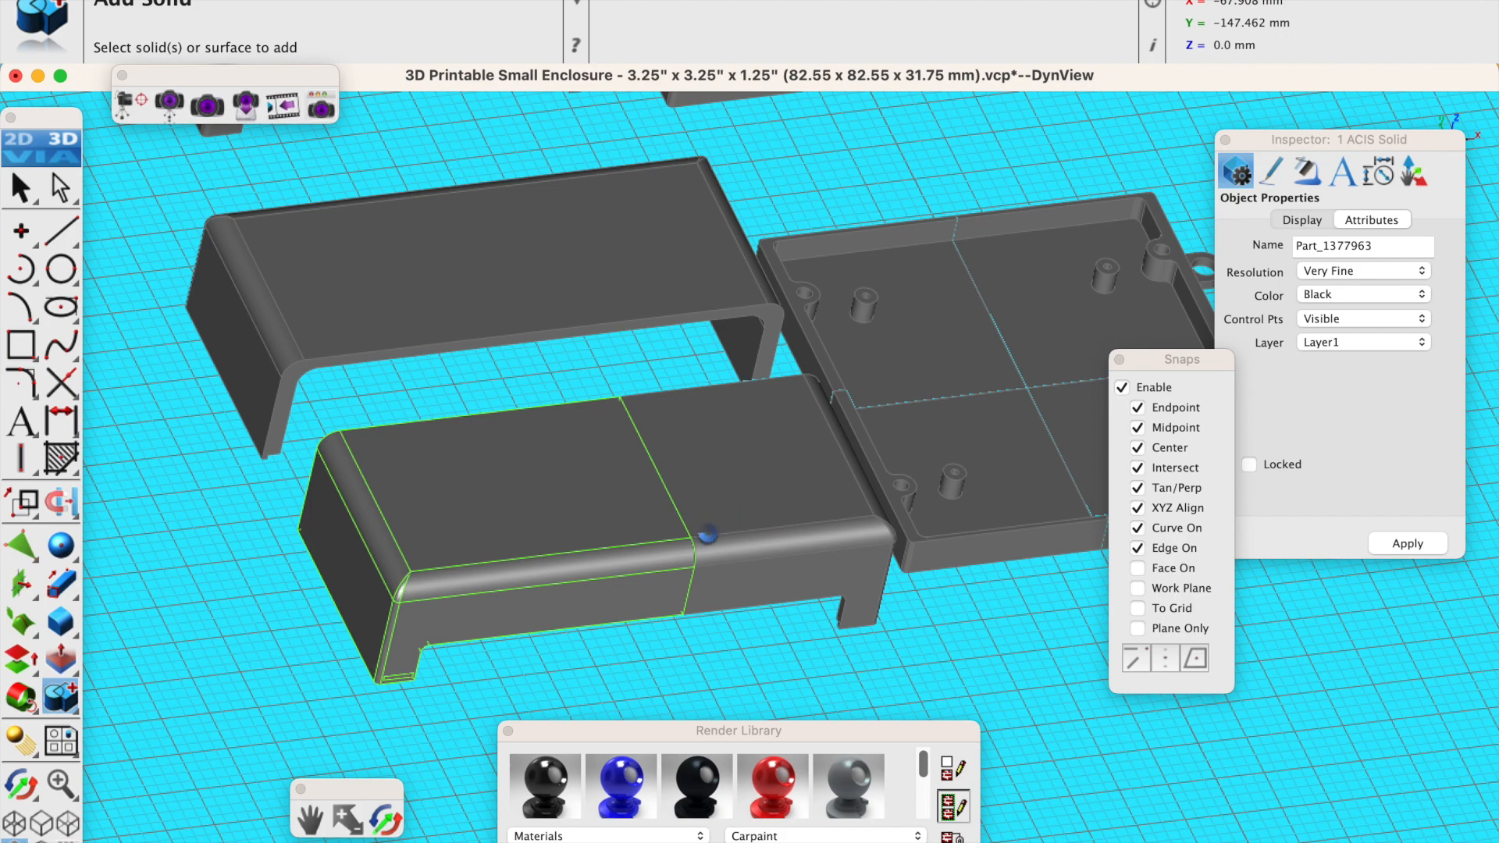
pyautogui.click(714, 513)
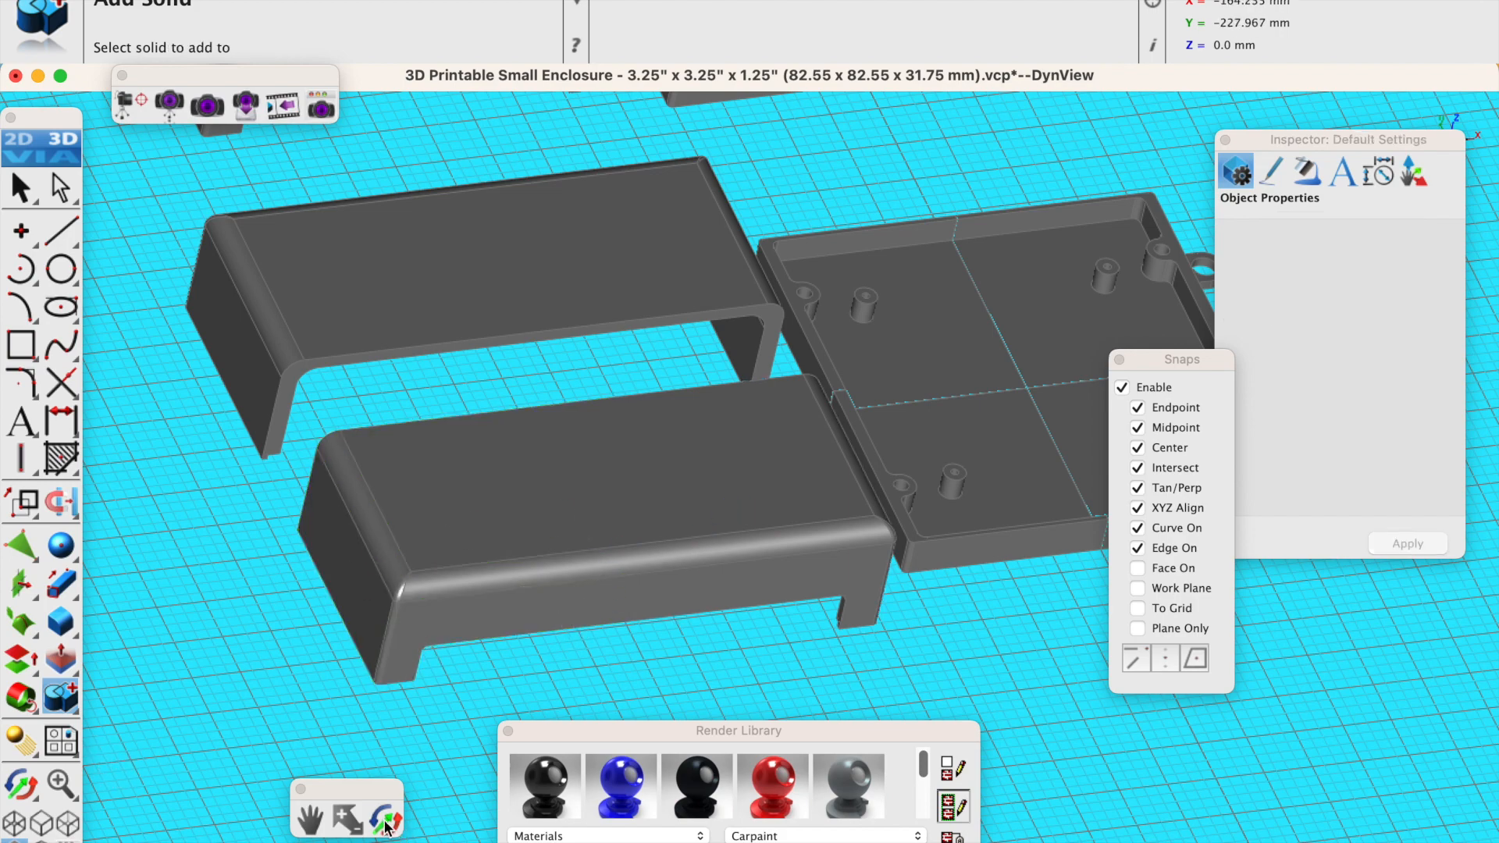
# Extrude the cut face of the cover's back half 20 mm to bridge the gap to the front half.
pyautogui.click(62, 586)
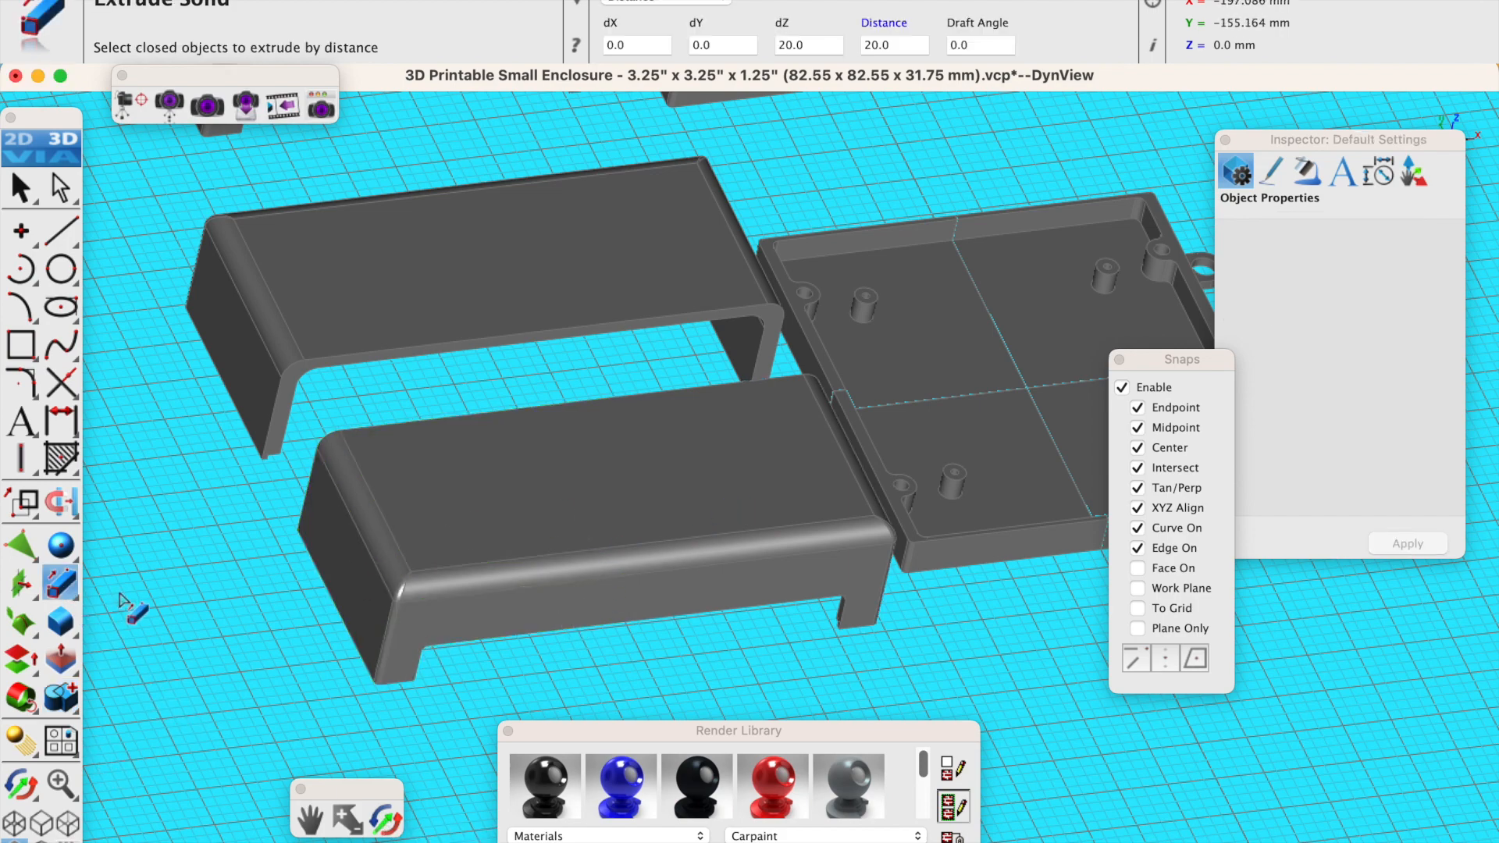
pyautogui.click(280, 444)
pyautogui.click(364, 458)
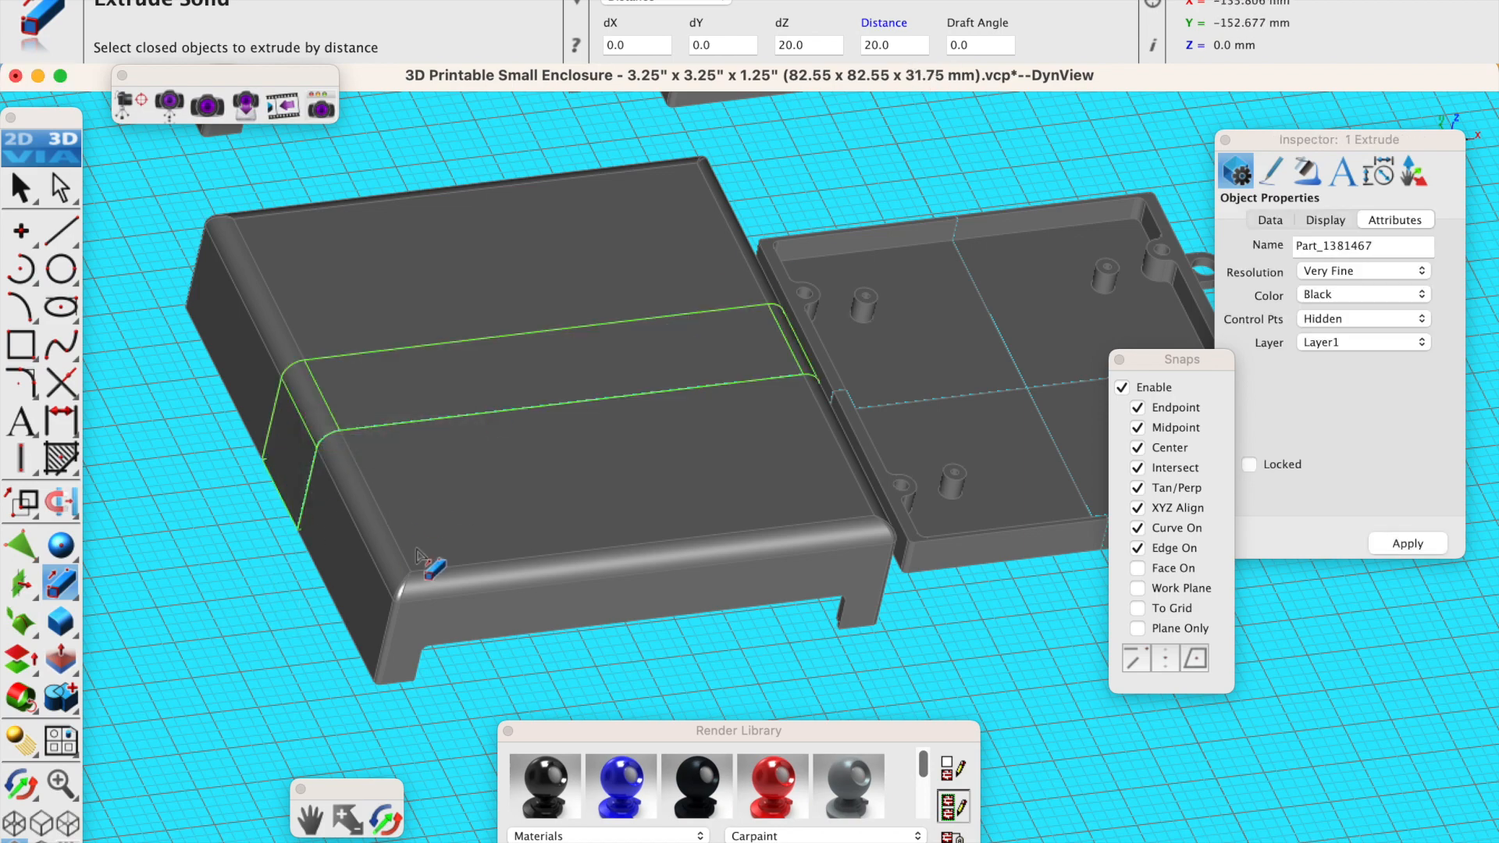
# Add the bridging extrusion and the back half to the cover's front half as one solid.
pyautogui.click(62, 703)
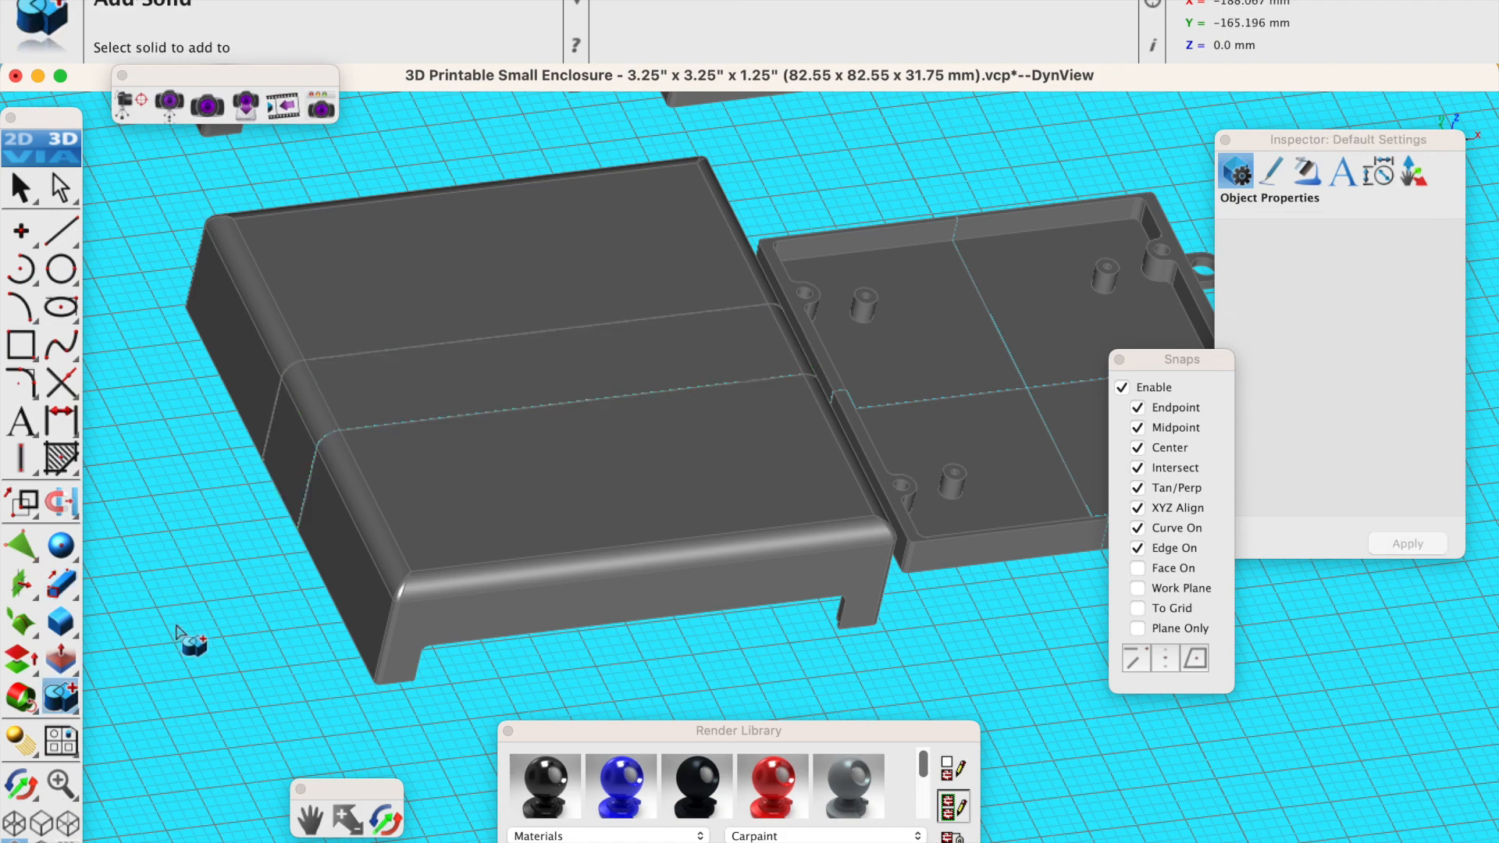
pyautogui.click(331, 527)
pyautogui.click(293, 451)
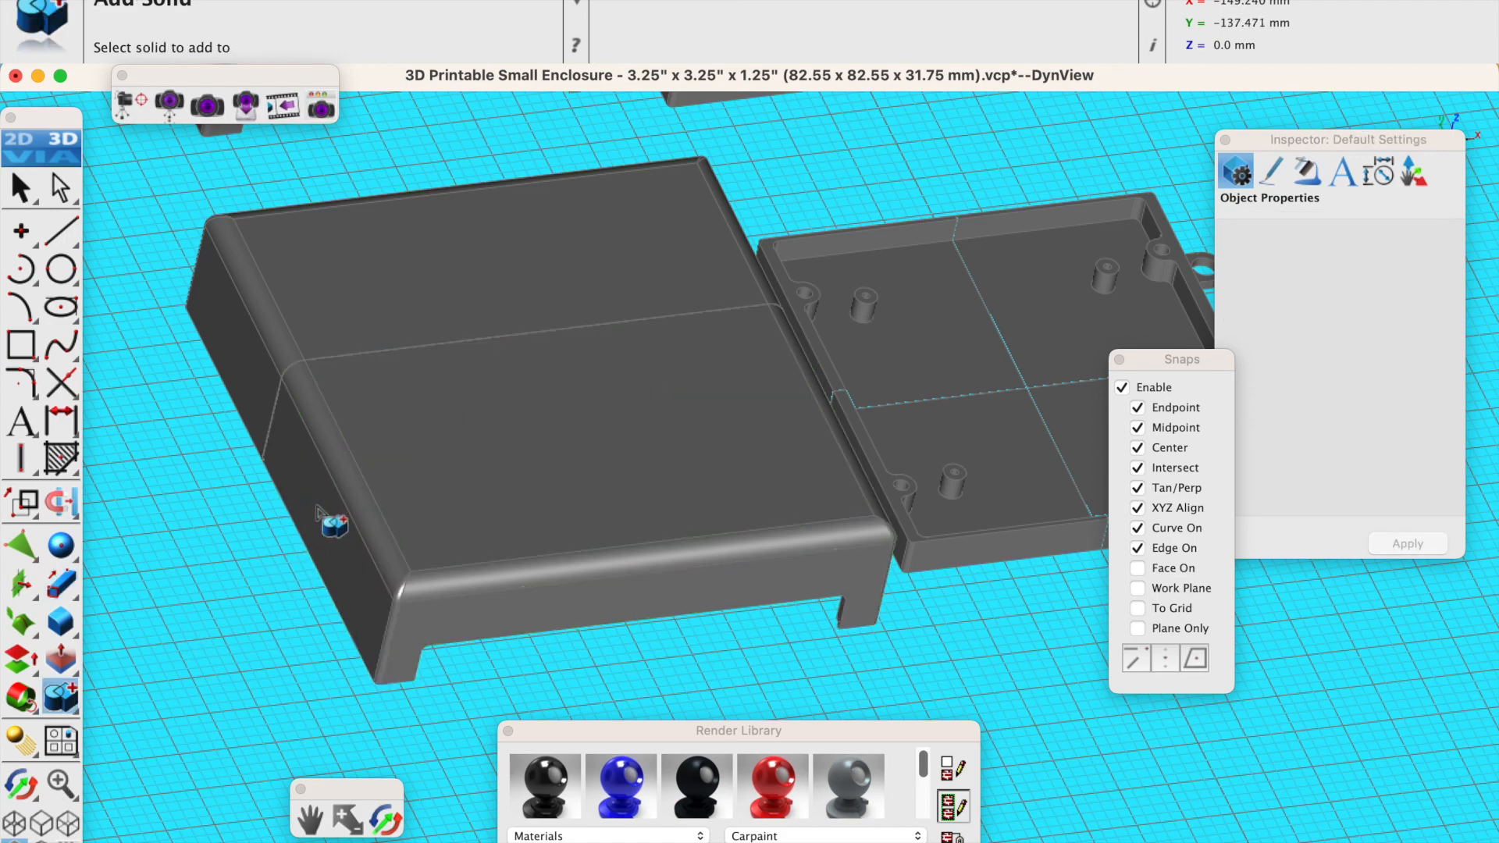
pyautogui.click(345, 460)
# Move the copied base's two front quarters 20 mm forward along Y, away from the back quarters.
pyautogui.scroll(-5, 202, 654)
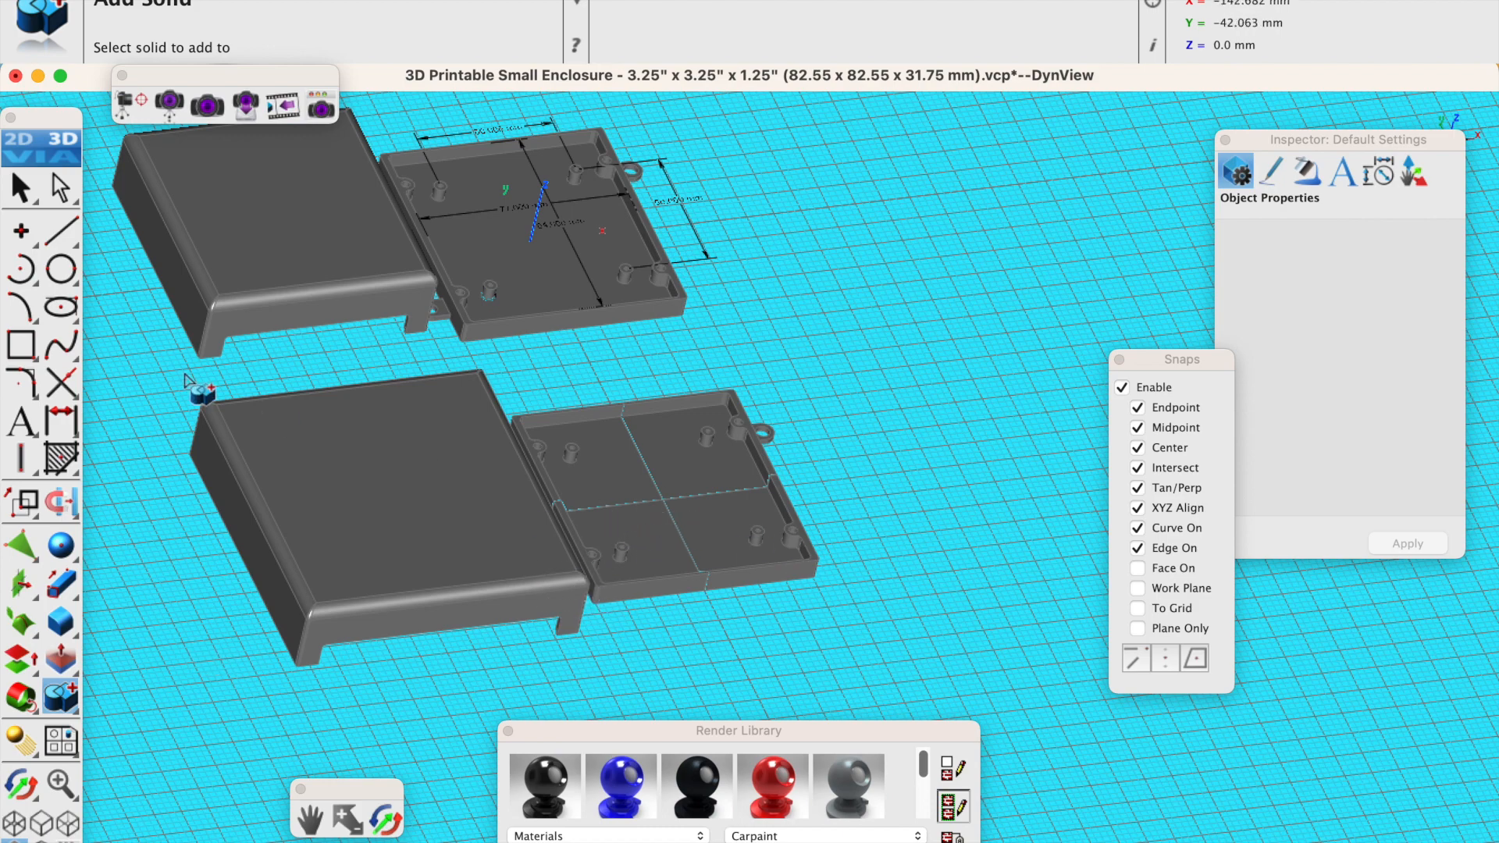
pyautogui.click(238, 2)
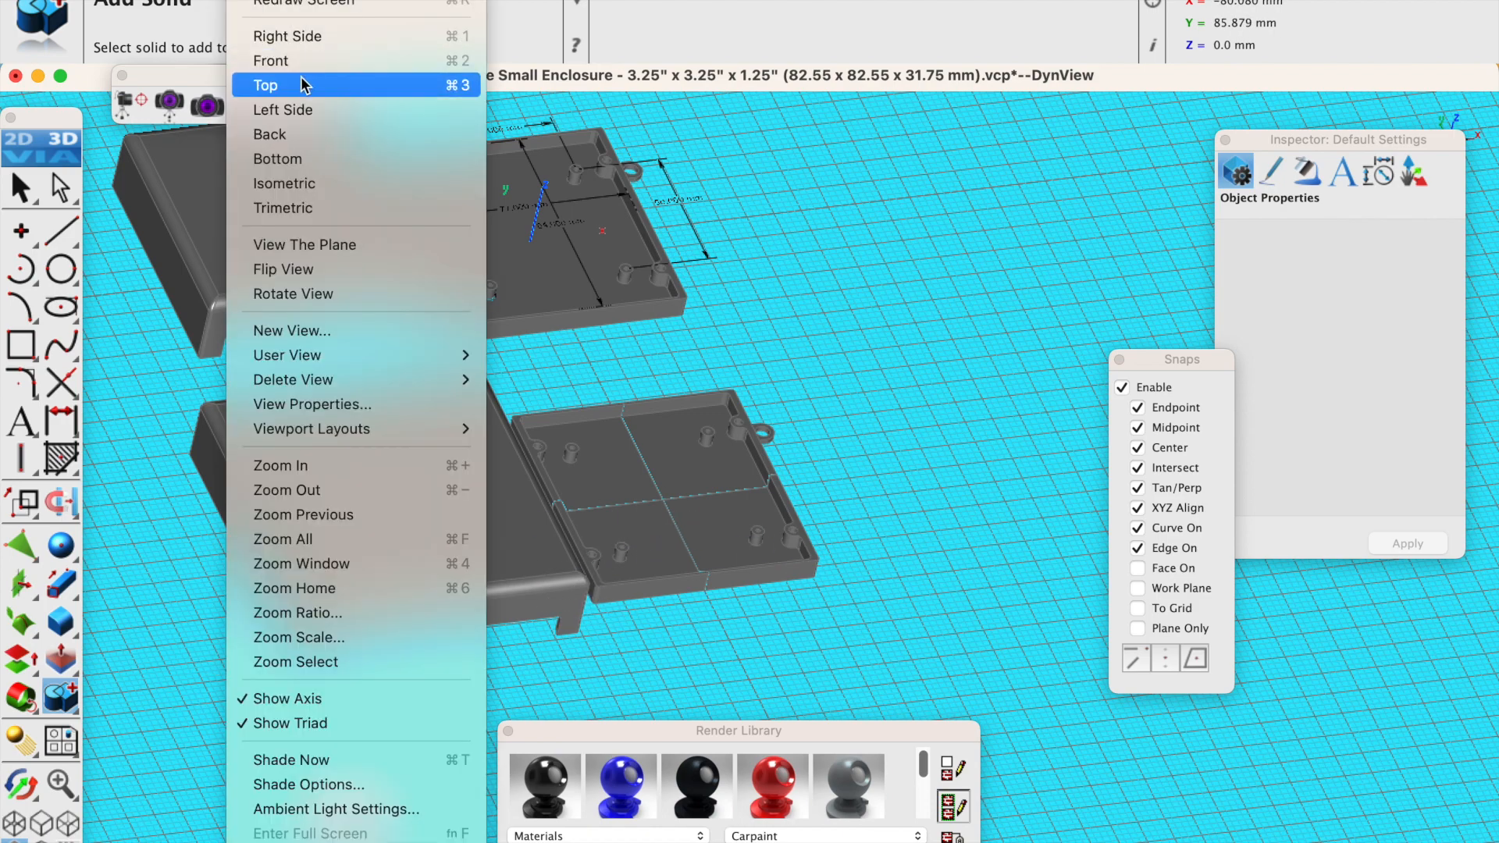
pyautogui.click(297, 87)
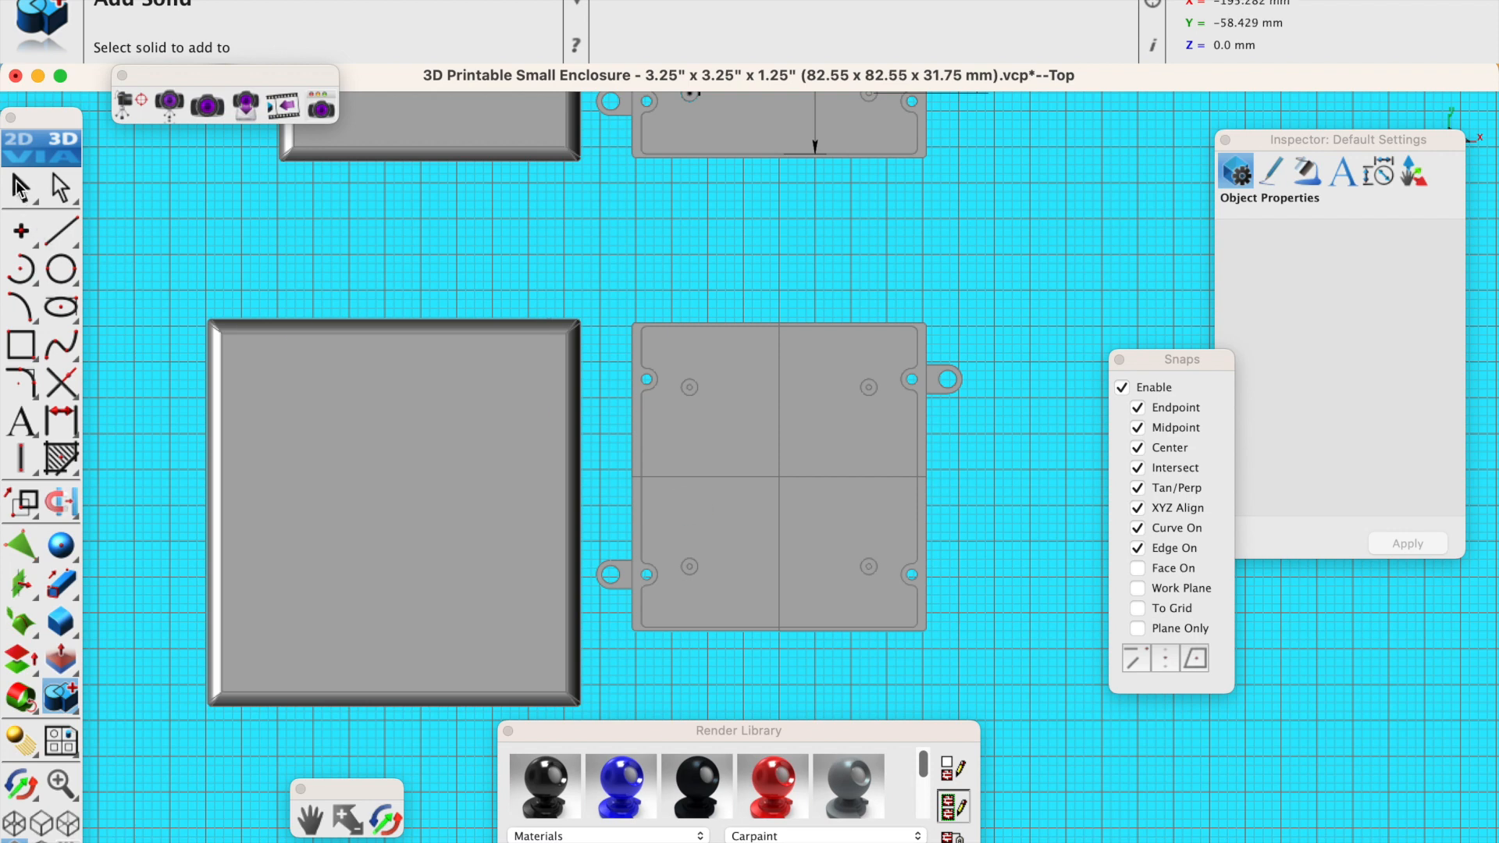
pyautogui.click(21, 187)
pyautogui.click(718, 544)
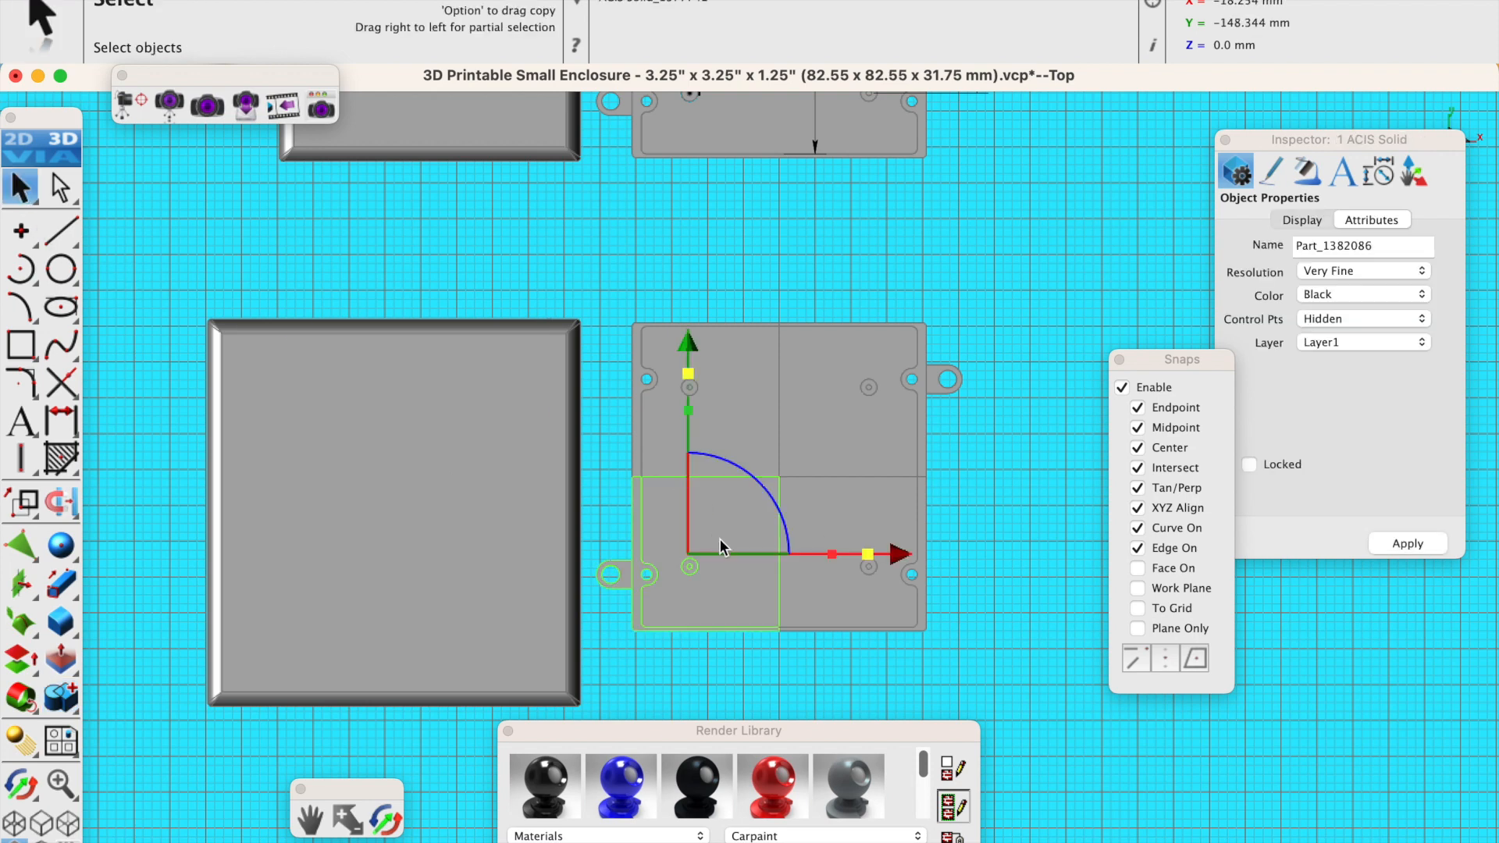
pyautogui.keyDown('shift'); pyautogui.click(849, 534); pyautogui.keyUp('shift')
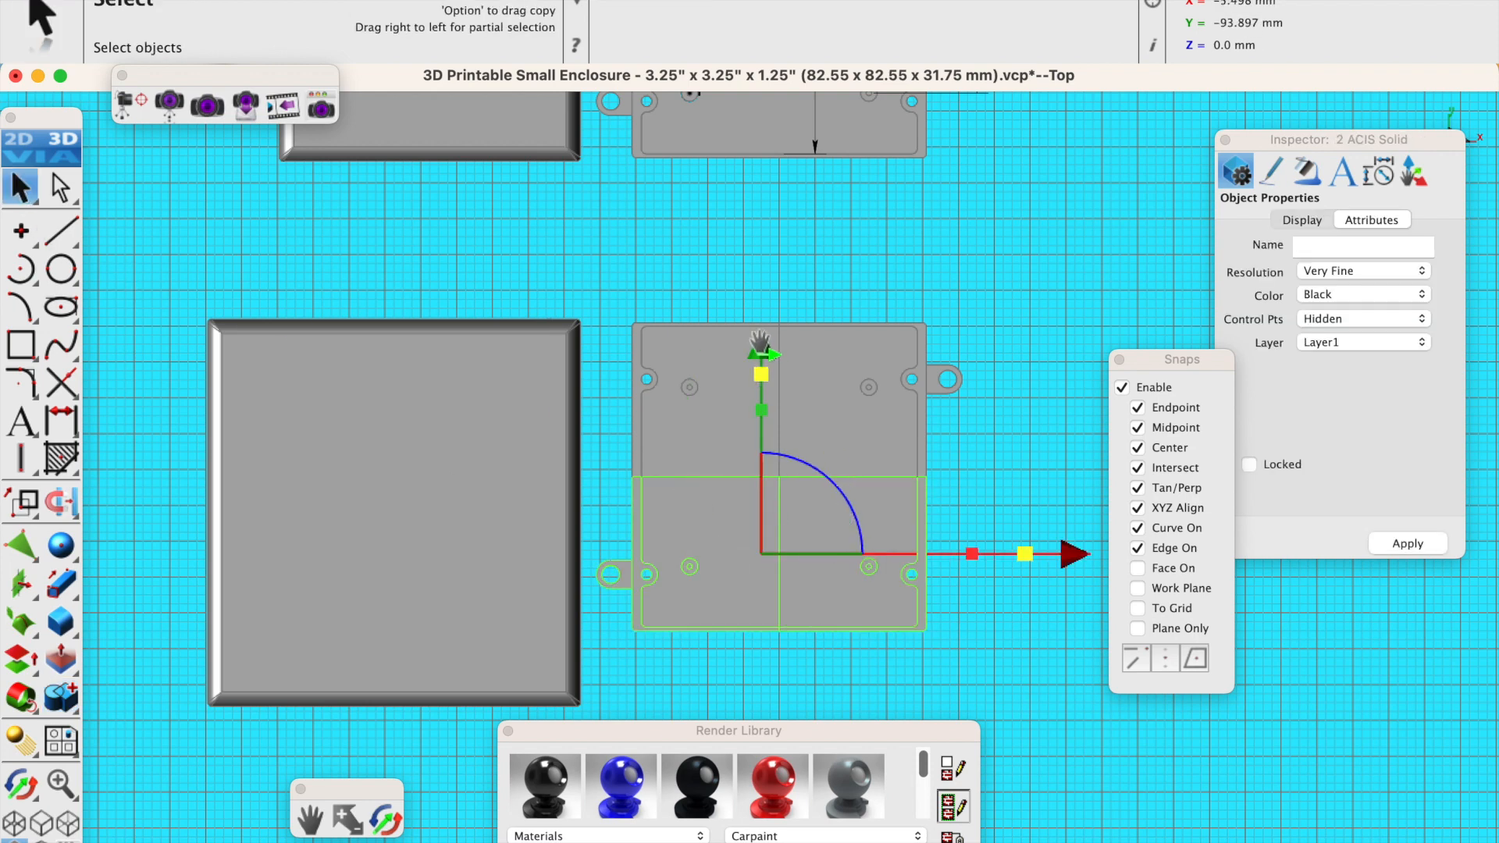
pyautogui.moveTo(762, 361); pyautogui.dragTo(761, 409)
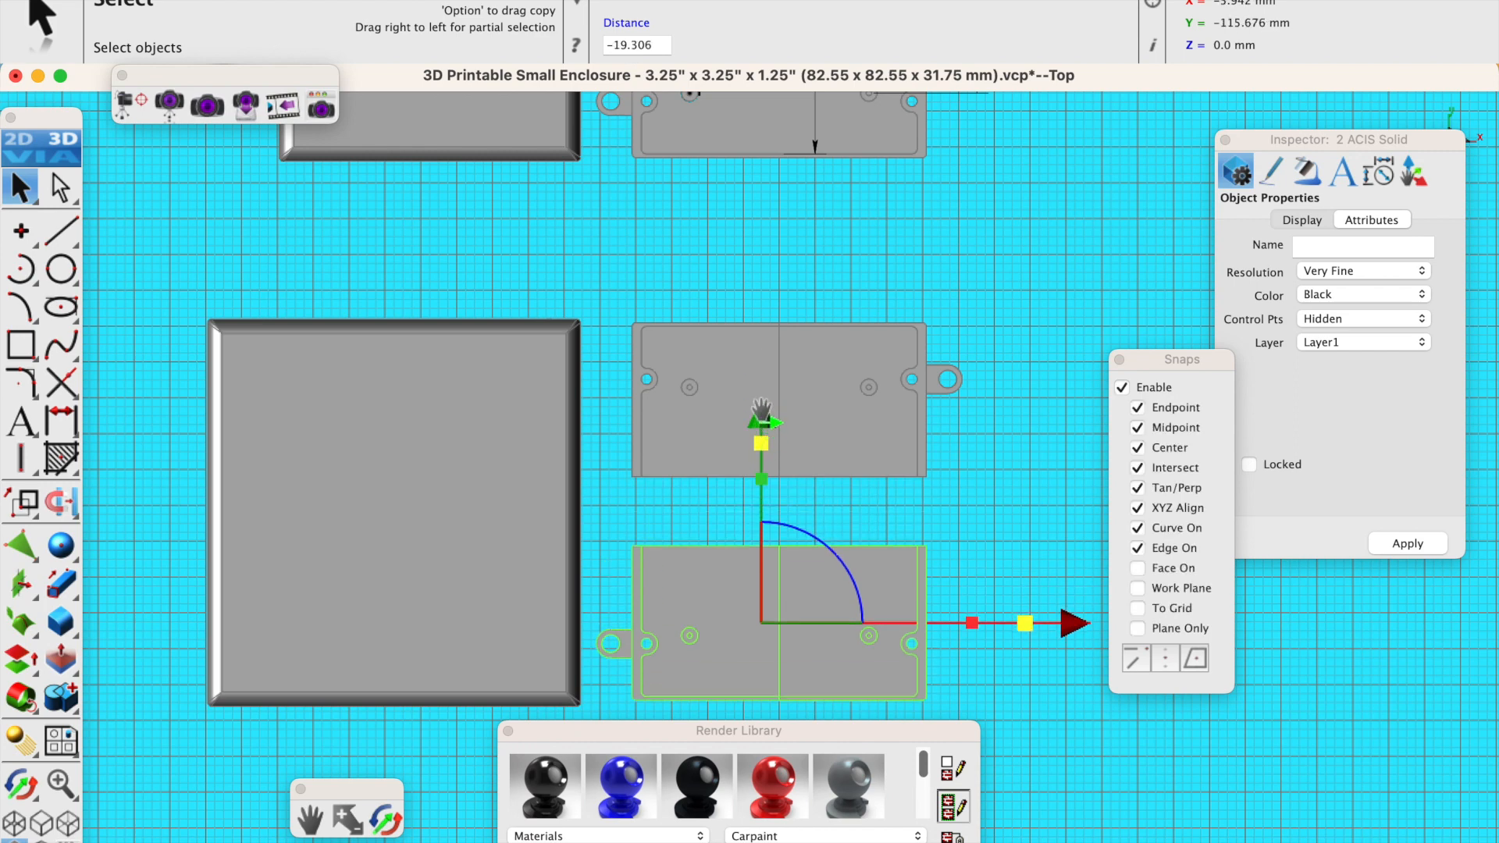
pyautogui.click(615, 47)
pyautogui.write('20')
pyautogui.press('Return')
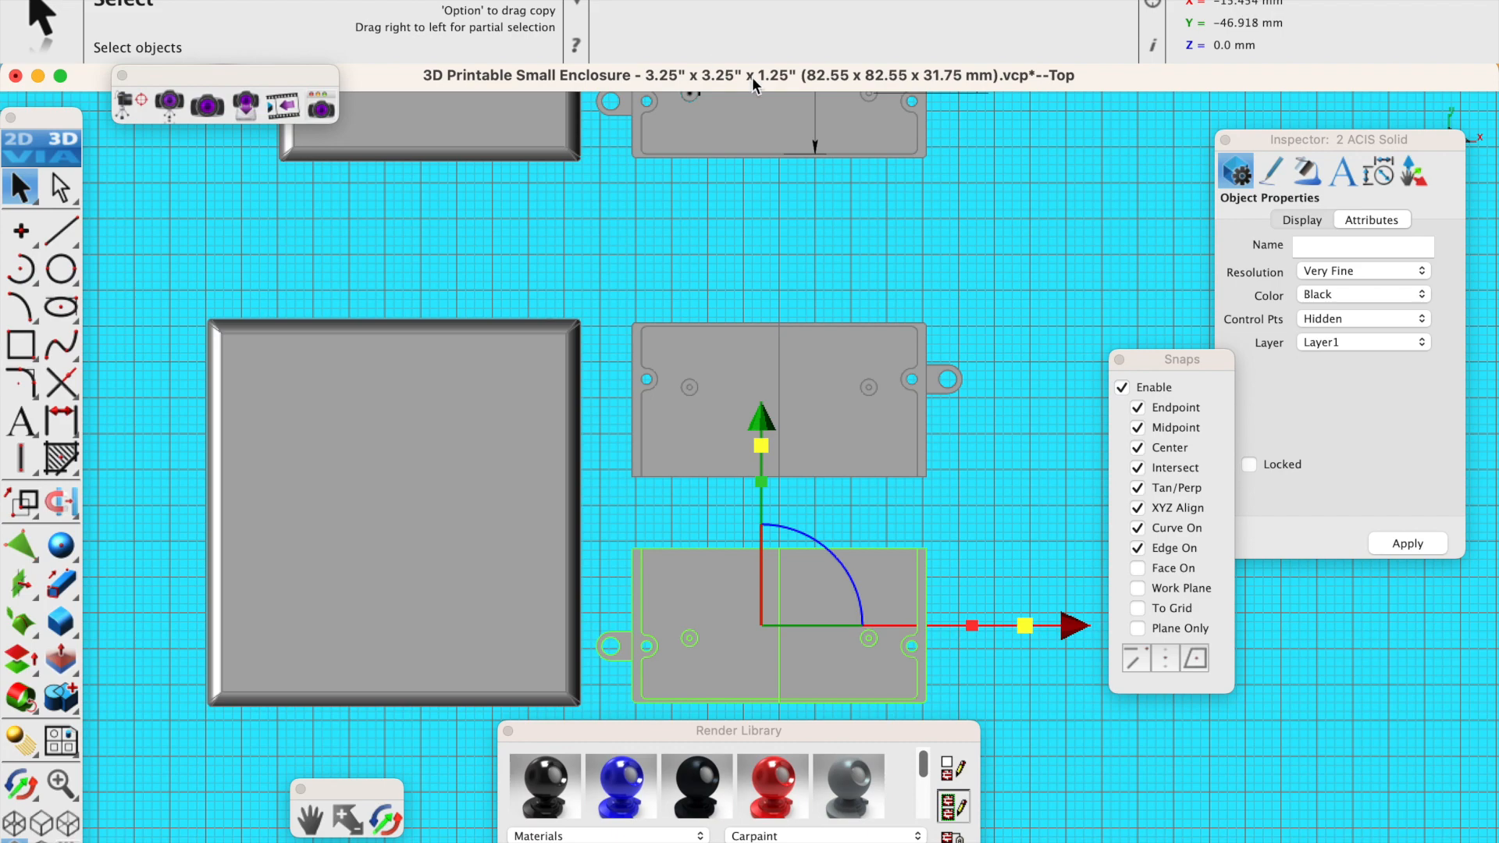
# Move the copied base's two right quarters 20 mm to the right, away from the left quarters.
pyautogui.scroll(-5, 622, 261)
pyautogui.scroll(6, 771, 432)
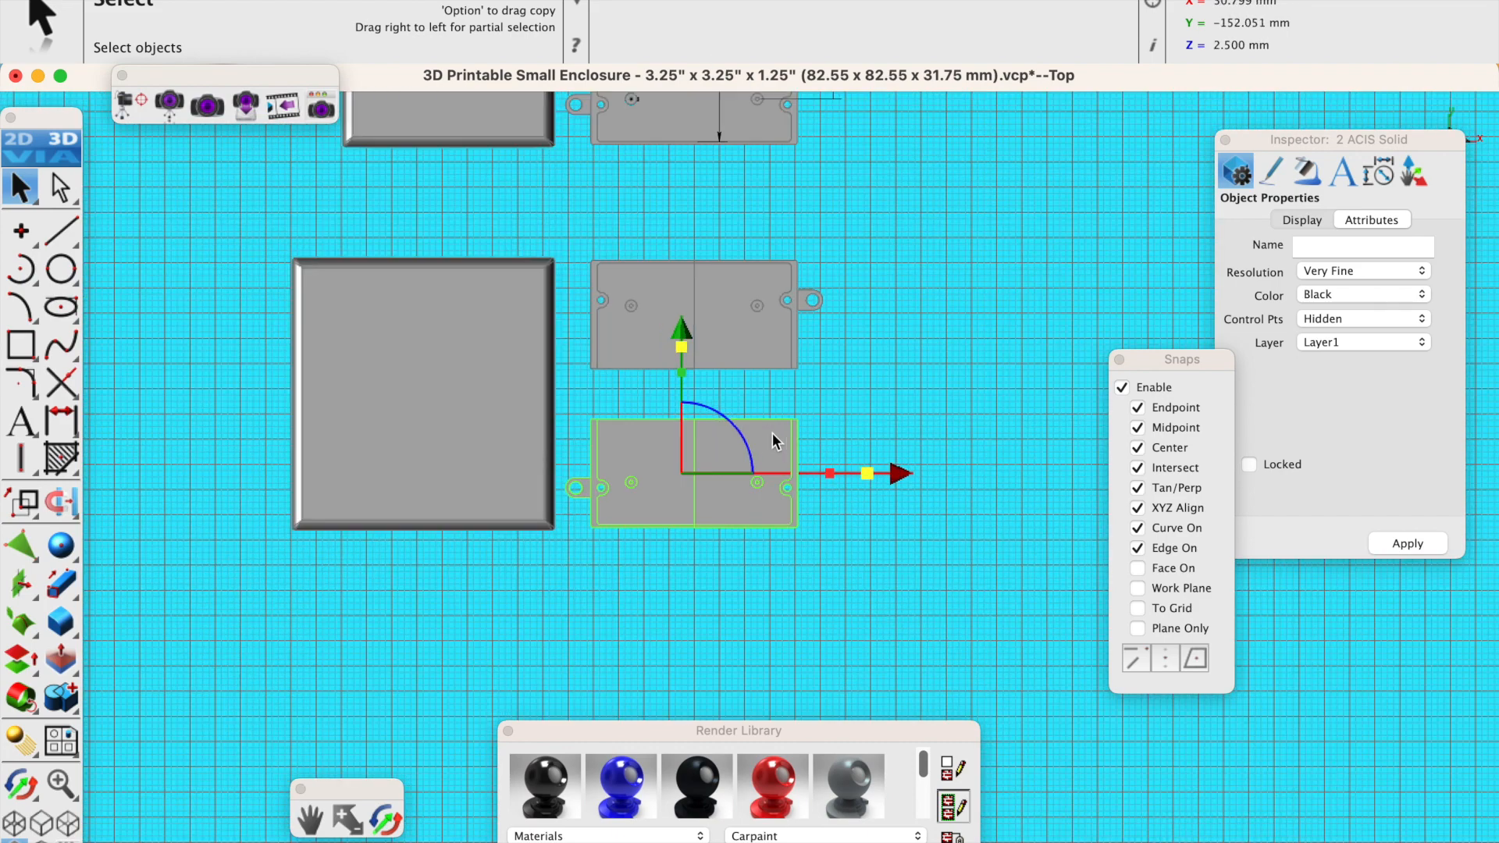
pyautogui.click(738, 307)
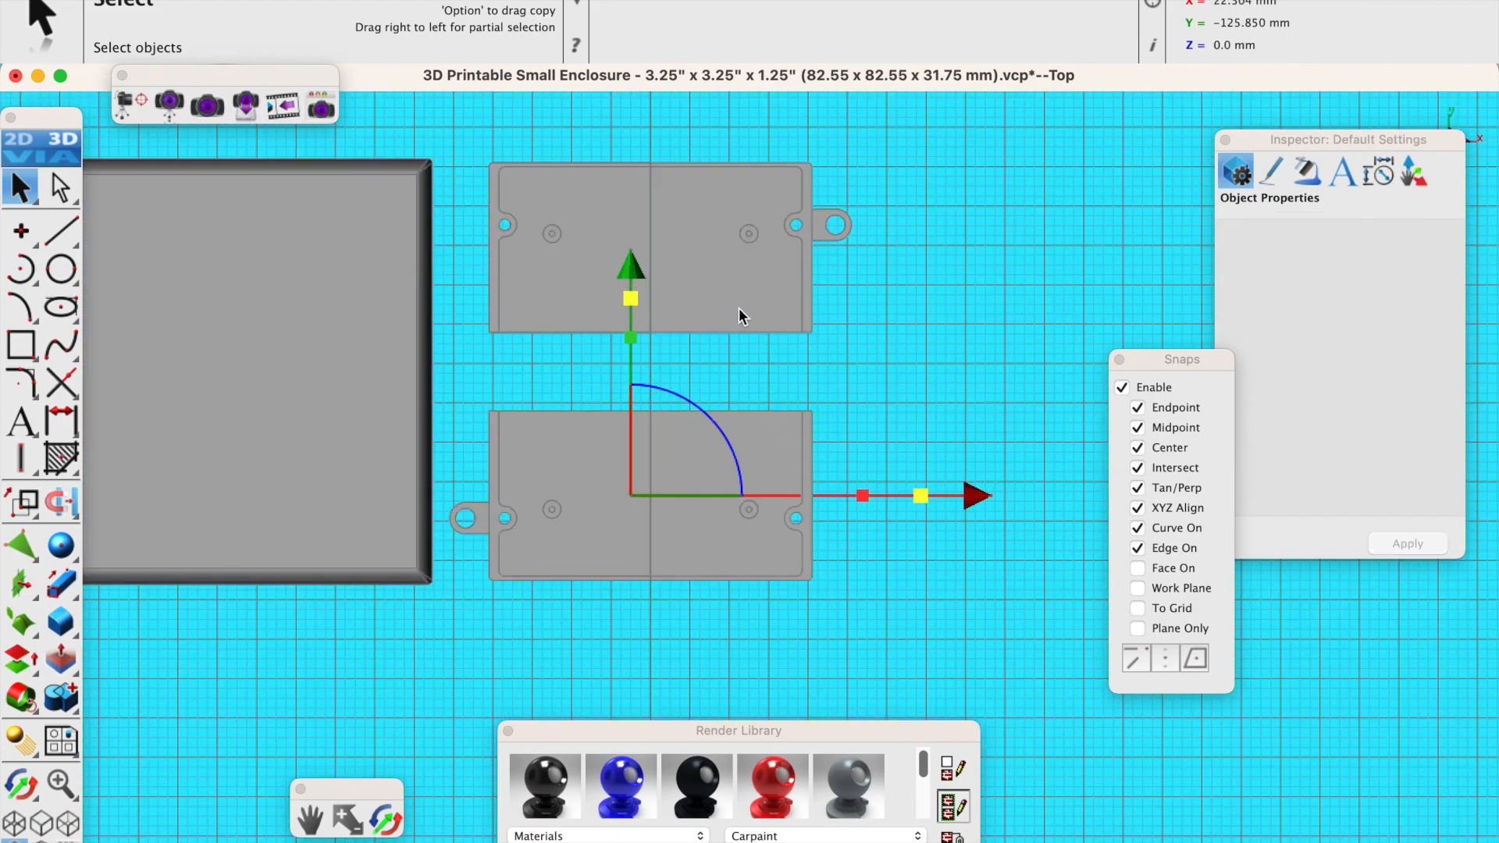
pyautogui.keyDown('shift'); pyautogui.click(737, 446); pyautogui.keyUp('shift')
pyautogui.moveTo(968, 364); pyautogui.dragTo(1014, 380)
pyautogui.click(658, 45)
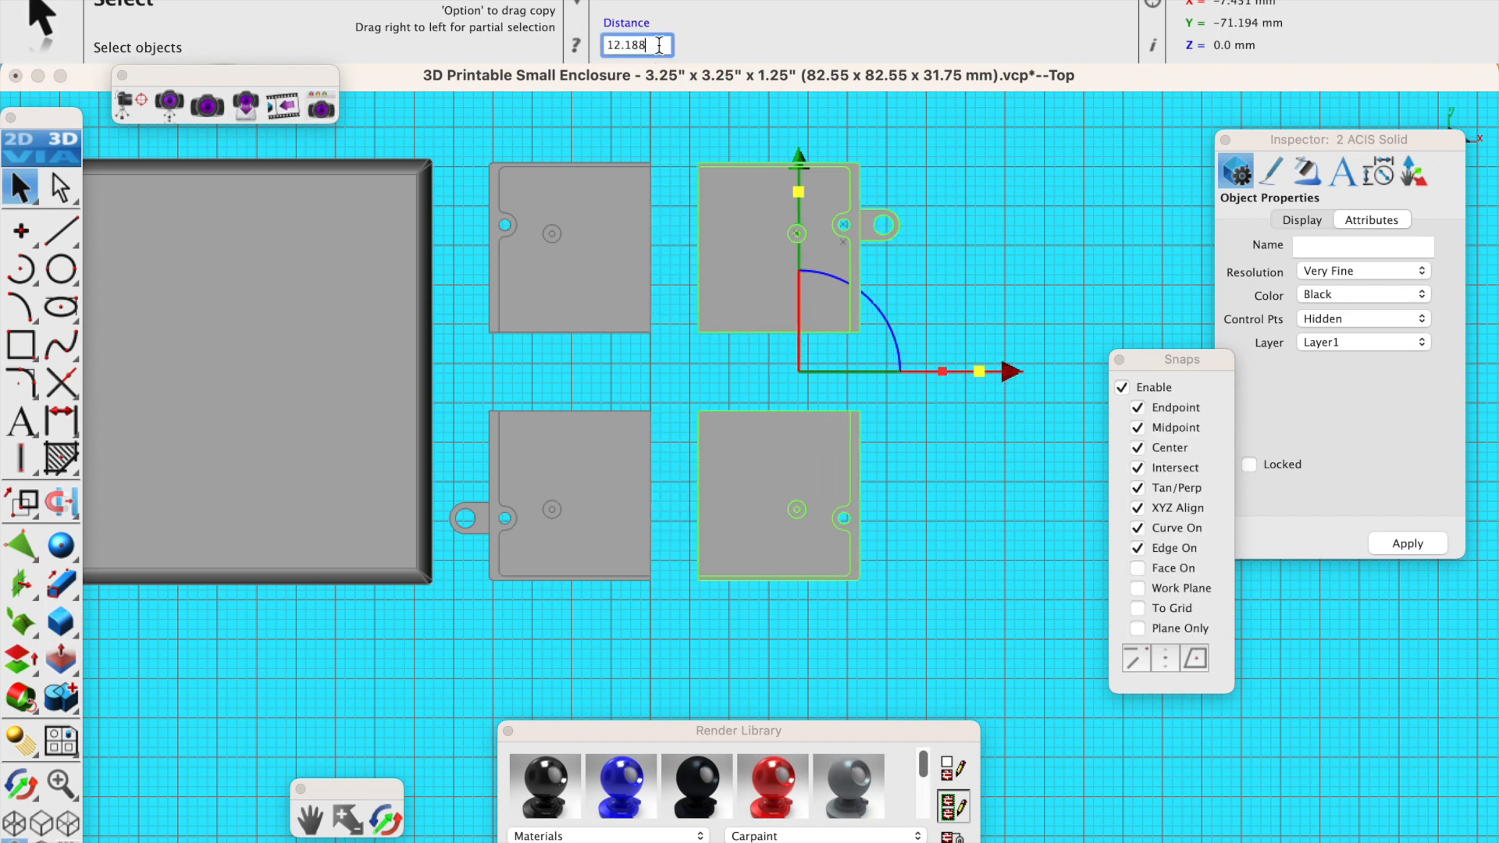
pyautogui.write('20')
pyautogui.press('Return')
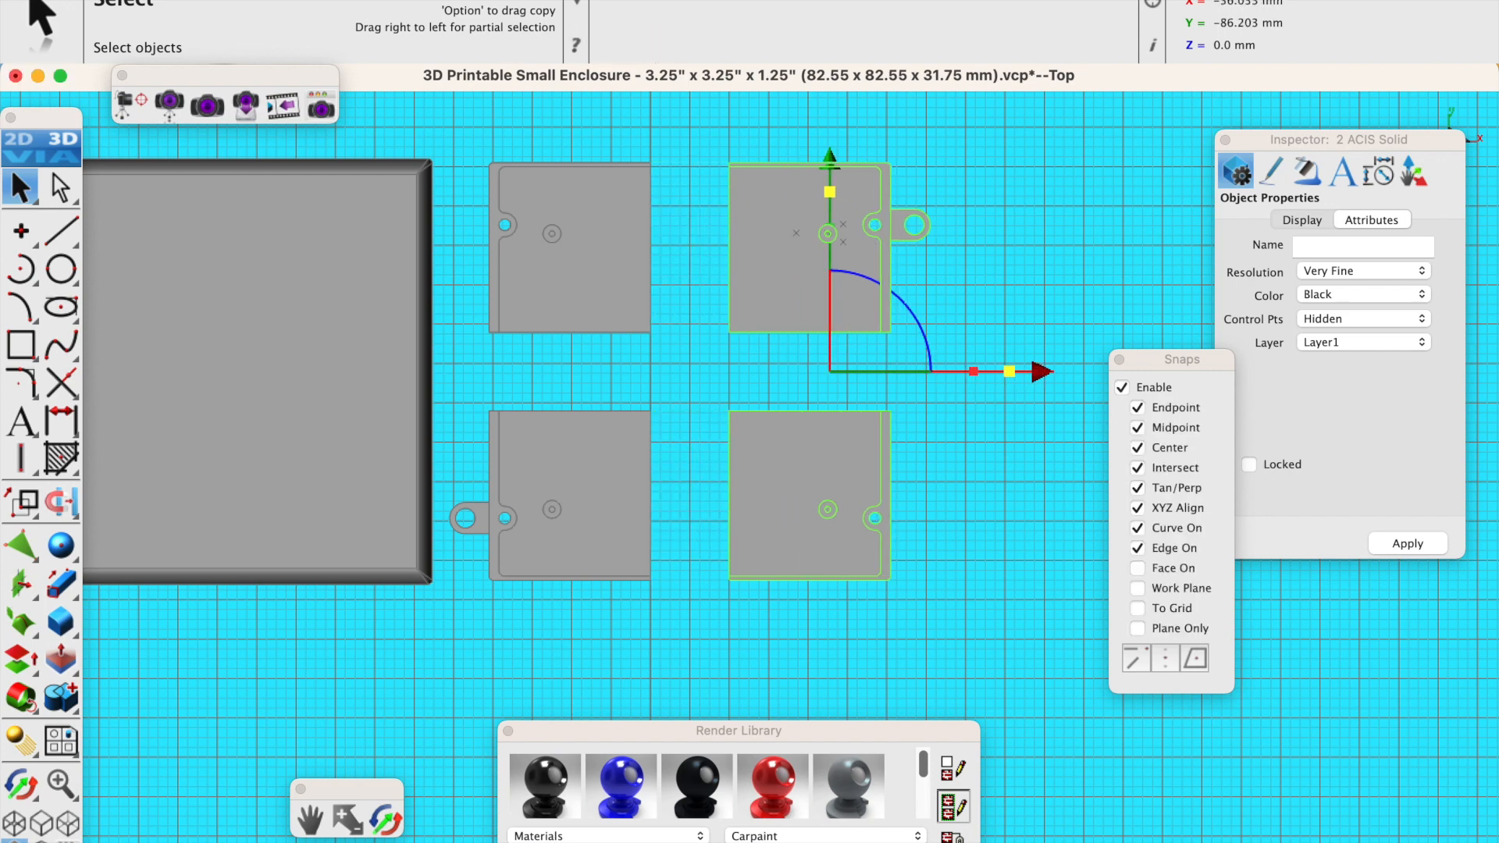
pyautogui.click(417, 652)
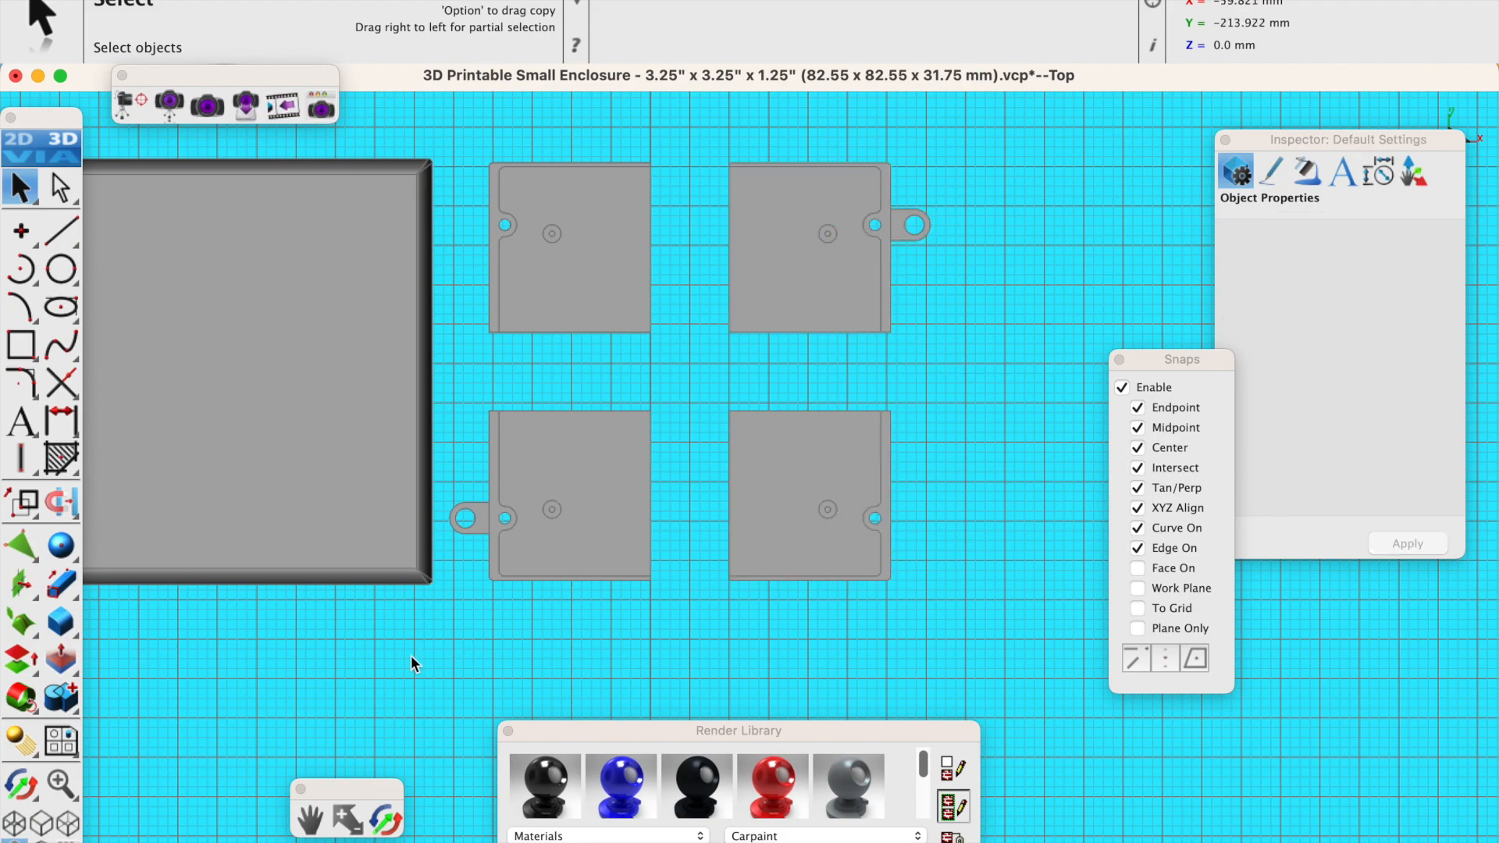
# Extrude the cut faces of the base's back and front quarters 20 mm to bridge the gaps between left and right.
pyautogui.click(397, 818)
pyautogui.moveTo(505, 713); pyautogui.dragTo(574, 525)
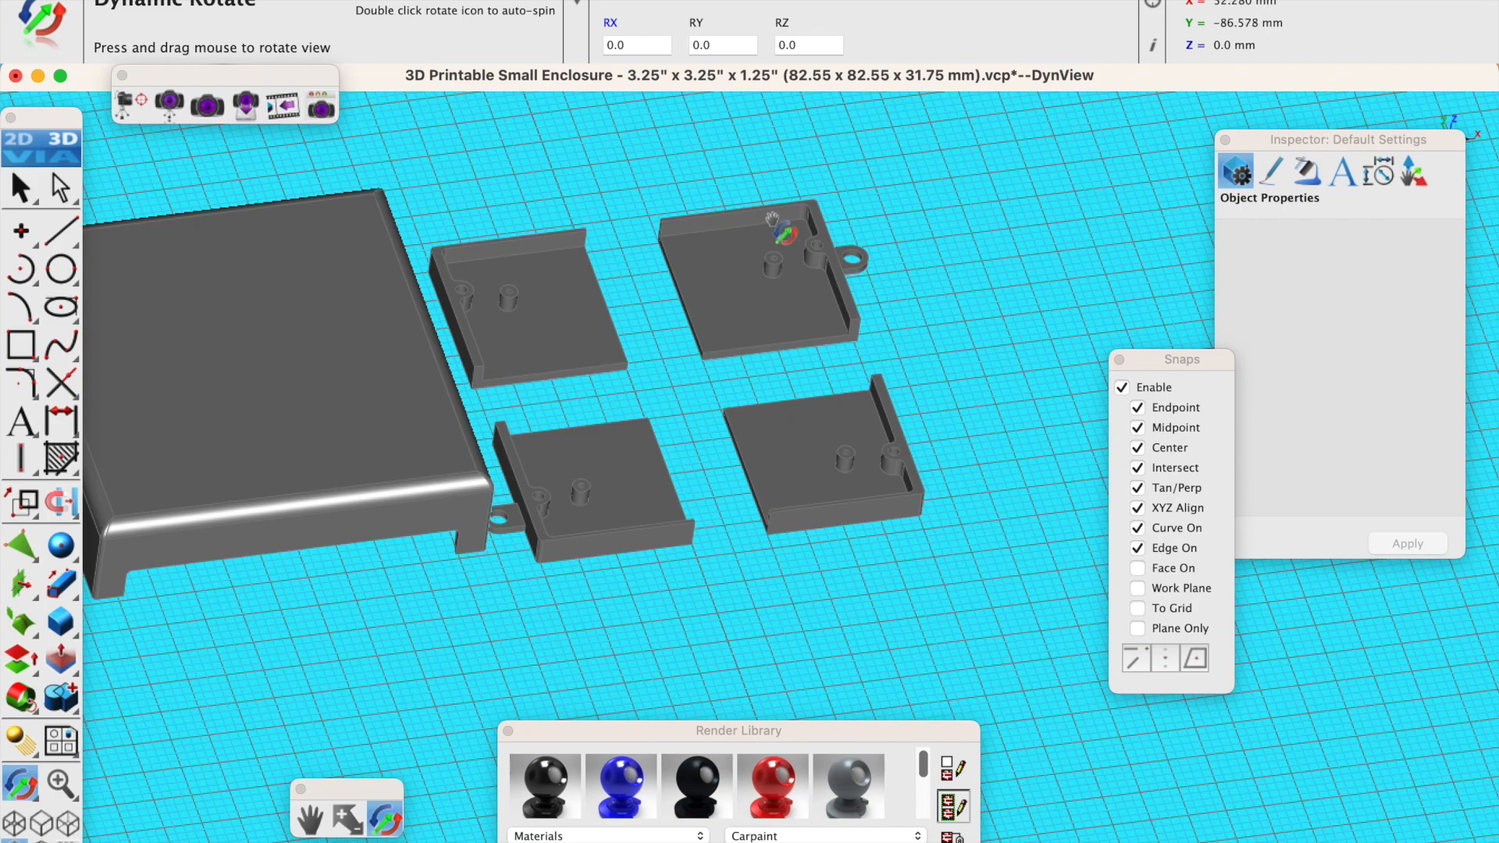
pyautogui.scroll(5, 731, 273)
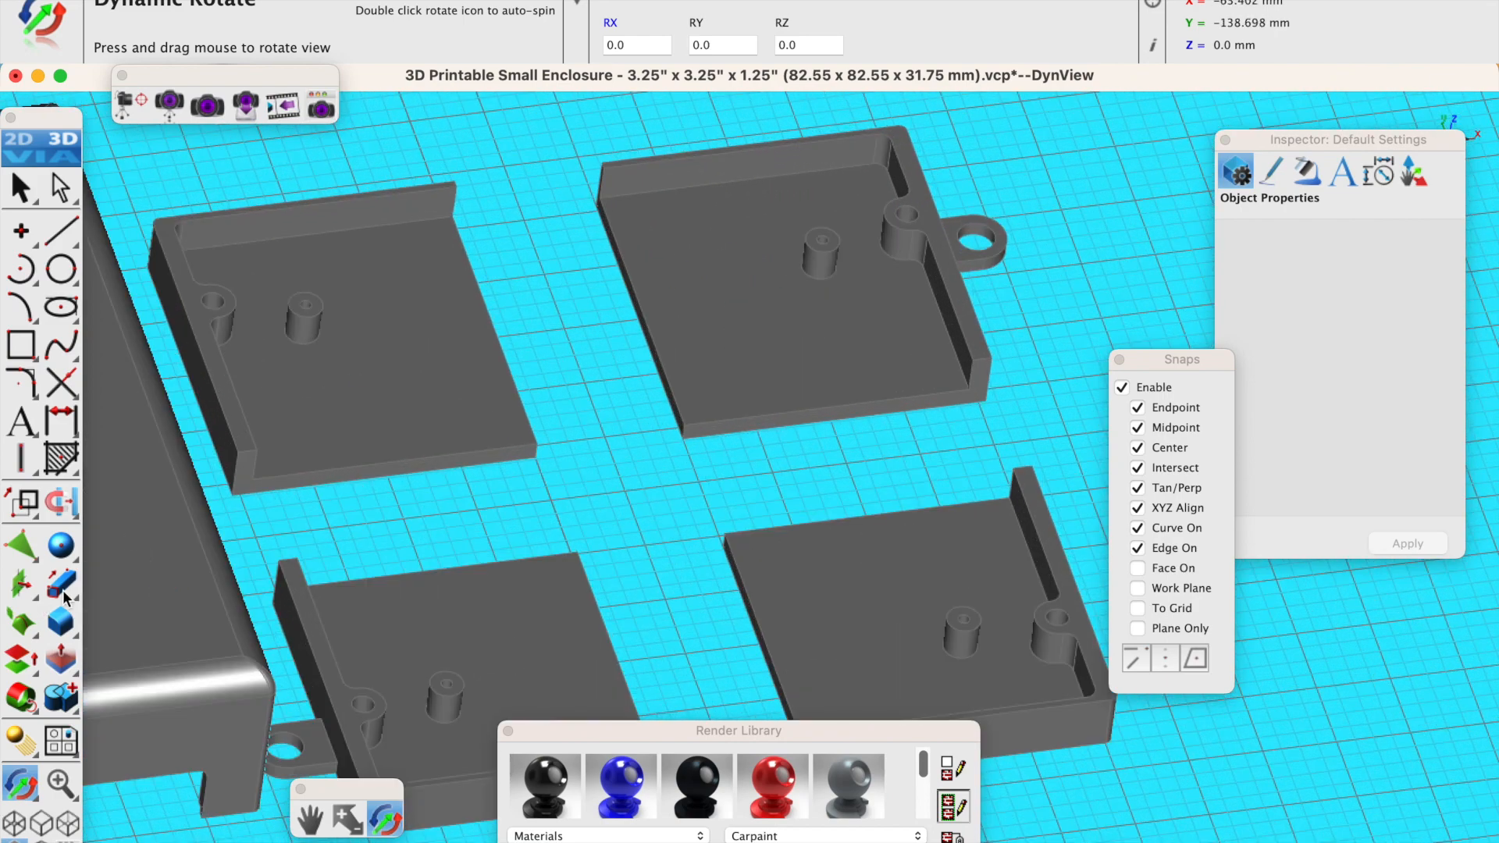
pyautogui.click(64, 591)
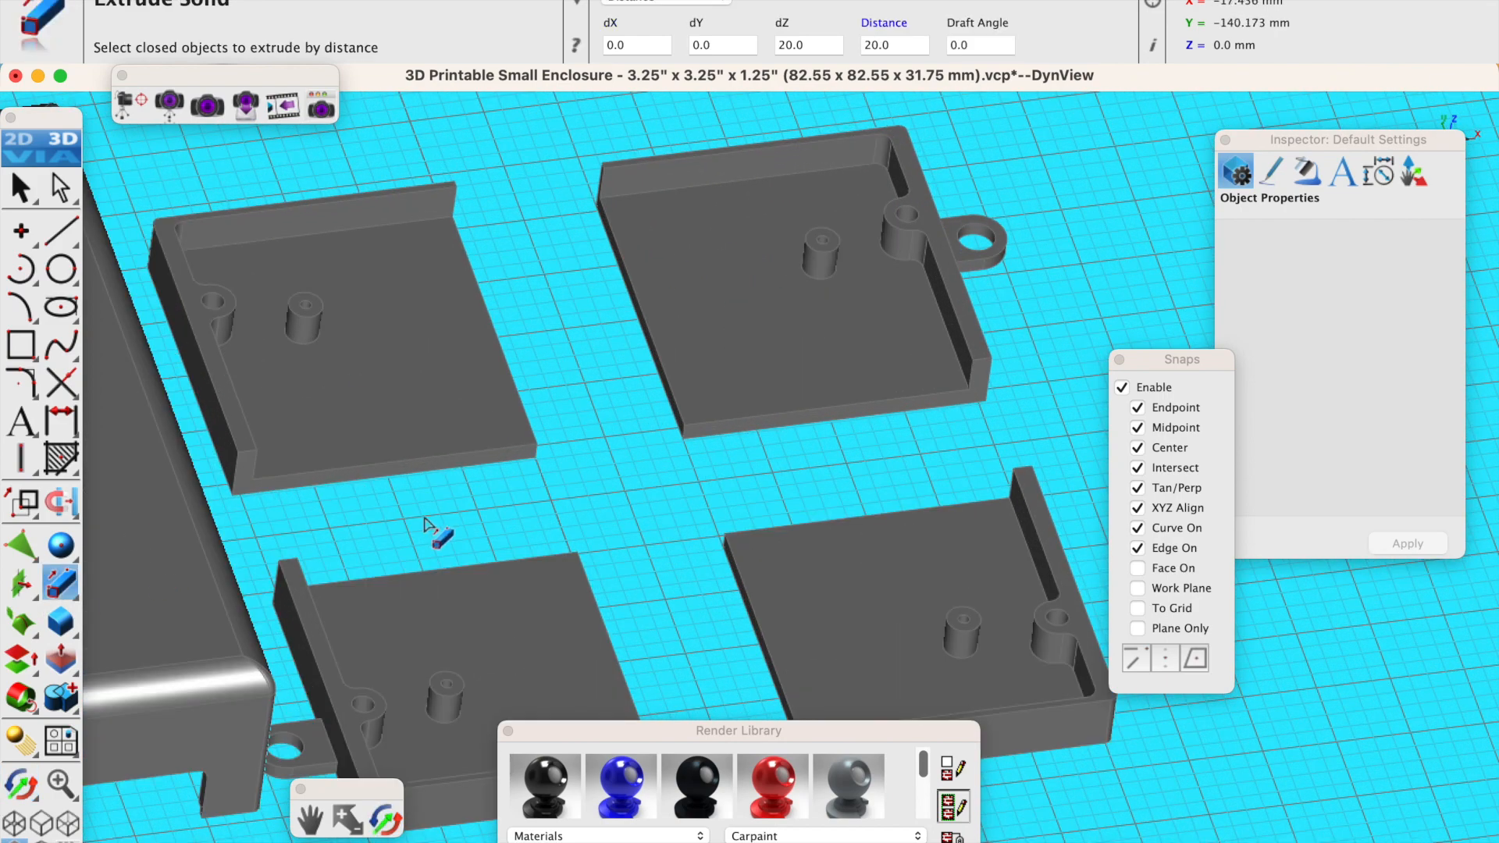
pyautogui.click(676, 414)
pyautogui.click(723, 415)
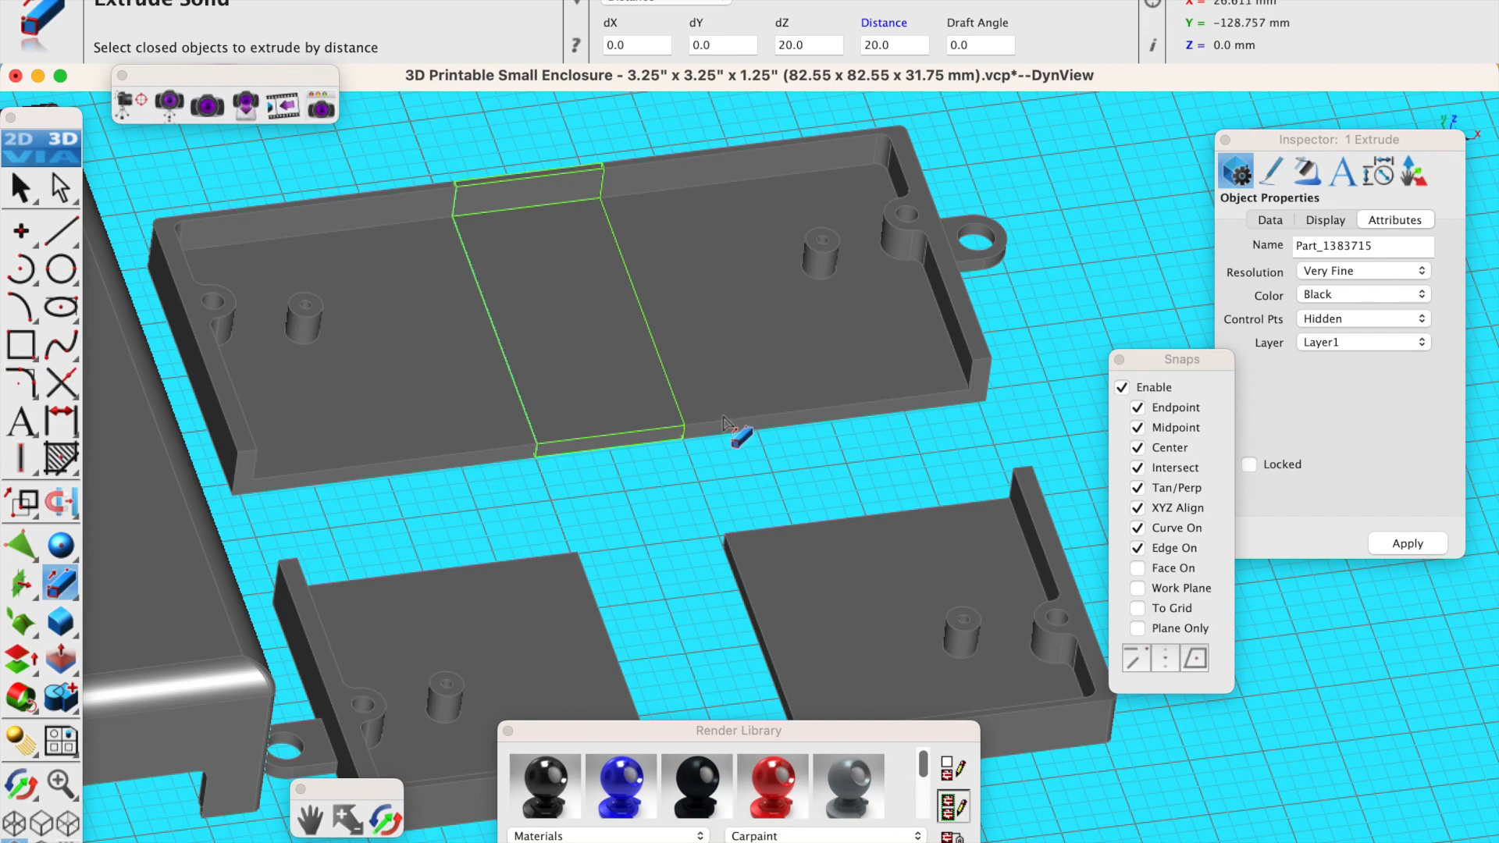
pyautogui.click(741, 590)
pyautogui.click(790, 590)
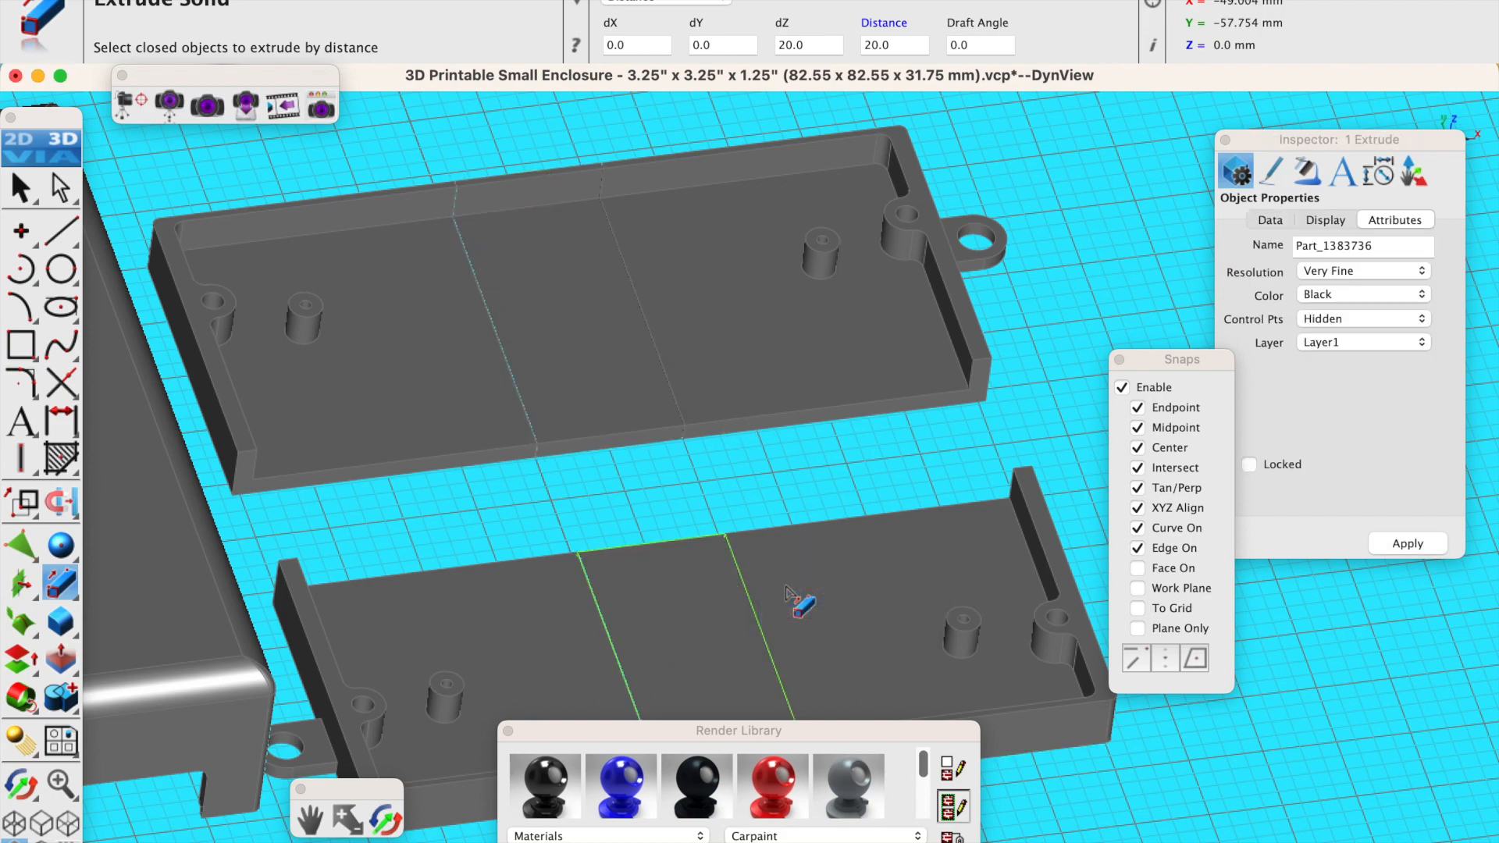
# Use Add Solid to join the left quarter, bridging extrusion and right quarter in each half of the copied base.
pyautogui.click(68, 702)
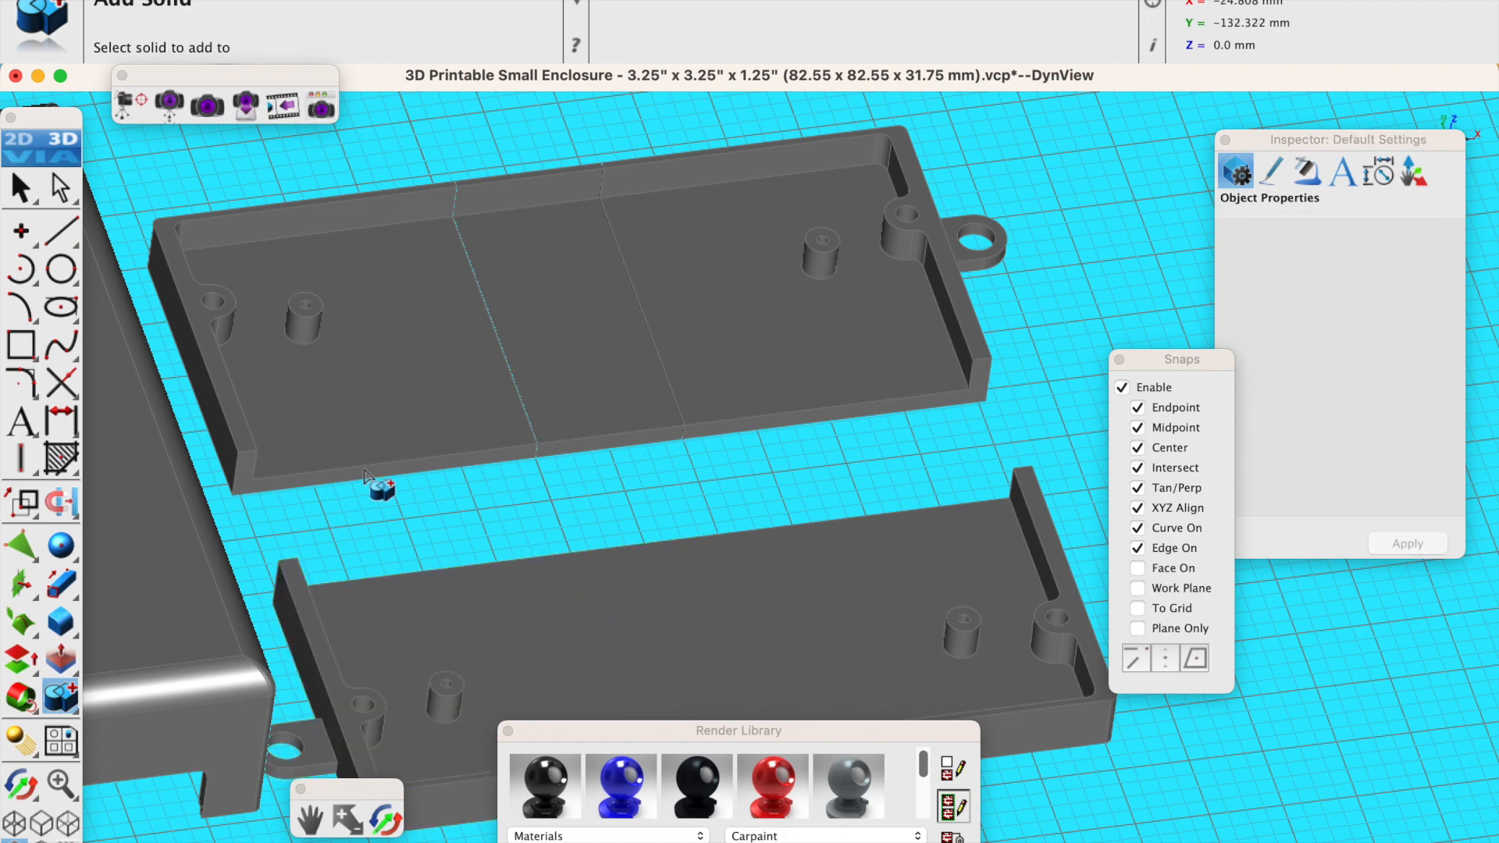
pyautogui.click(414, 409)
pyautogui.click(560, 399)
pyautogui.click(604, 396)
pyautogui.click(716, 394)
# Extrude the cut face of the base's back half 20 mm to bridge the gap to the front half.
pyautogui.click(65, 585)
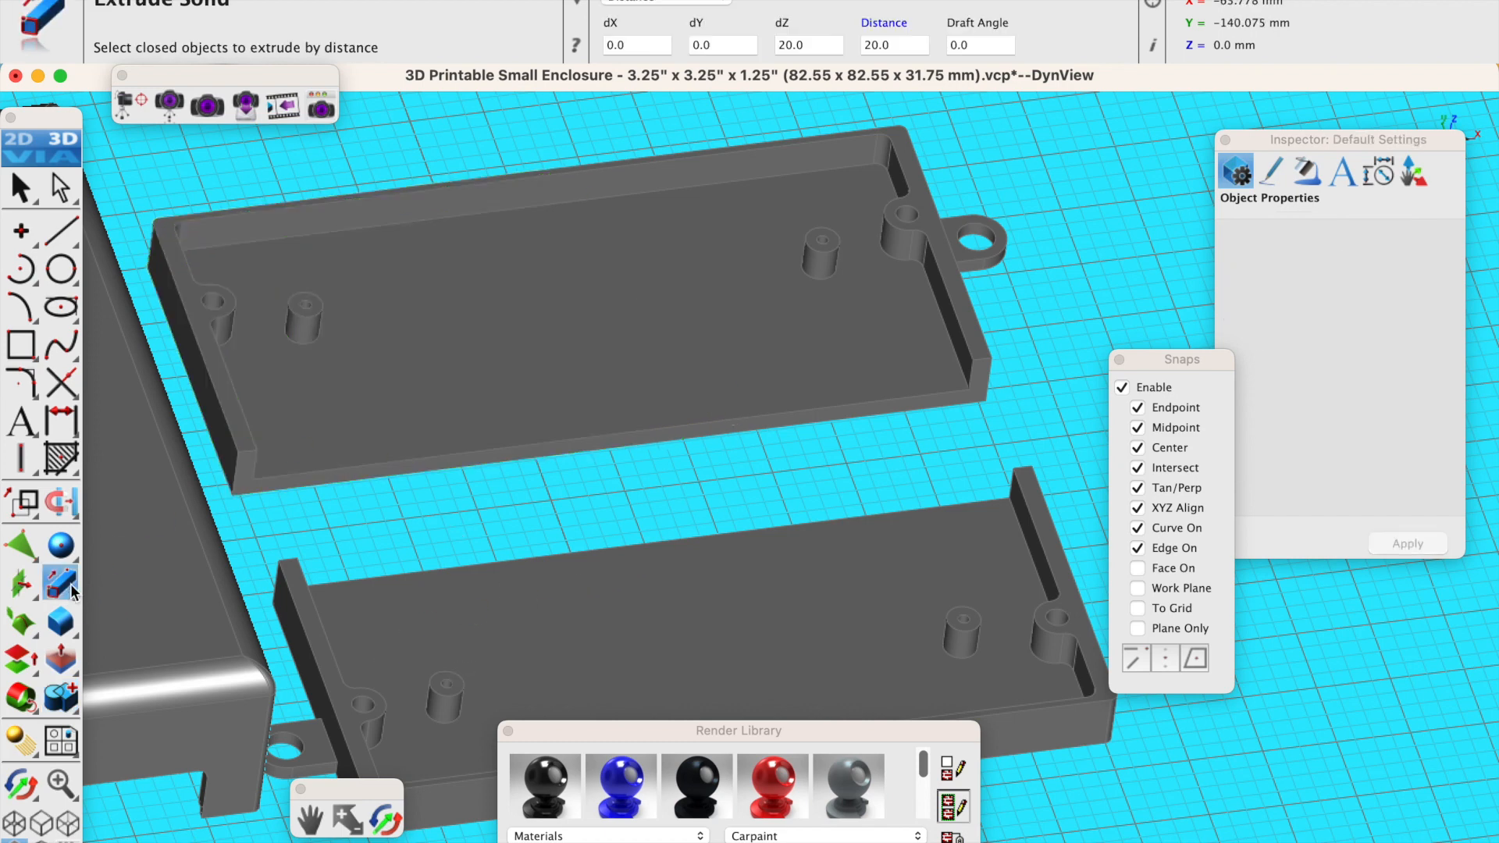
pyautogui.click(246, 494)
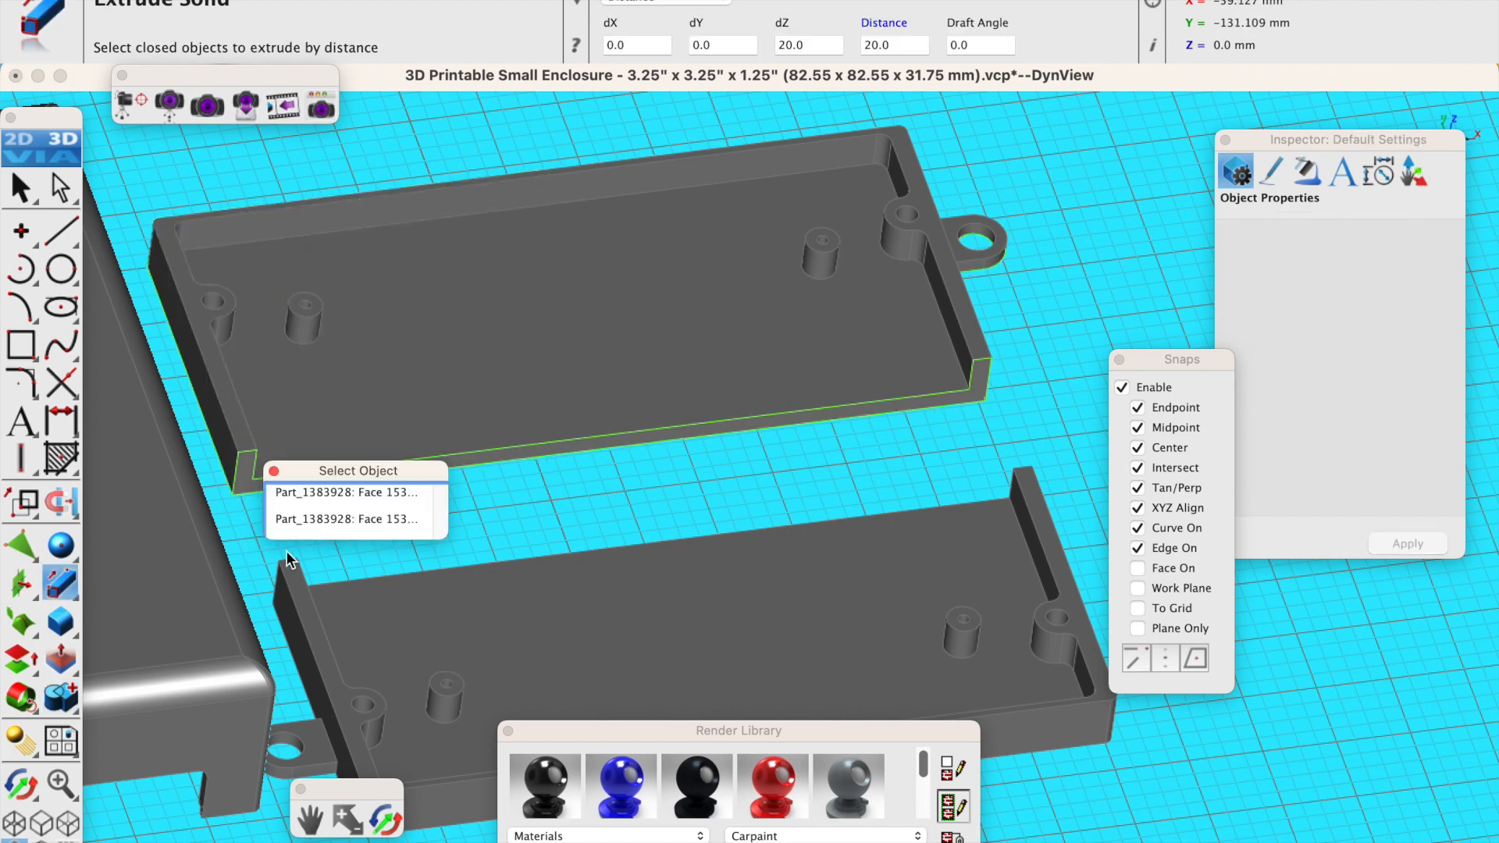
pyautogui.click(328, 493)
# Use Add Solid to unite the base's back half, the bridging extrusion and the front half.
pyautogui.click(62, 695)
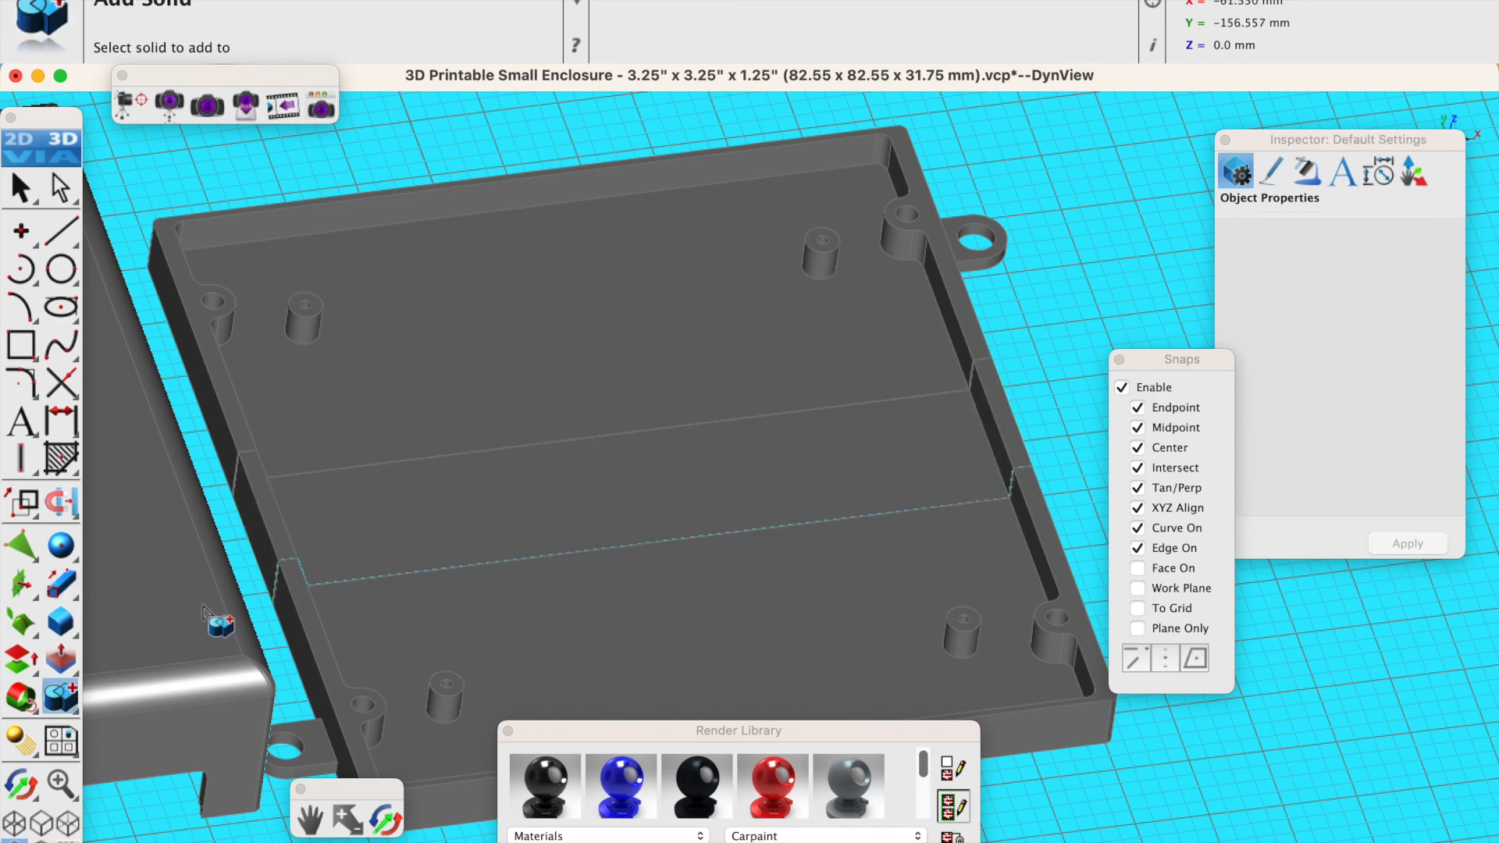
pyautogui.click(518, 402)
pyautogui.click(505, 482)
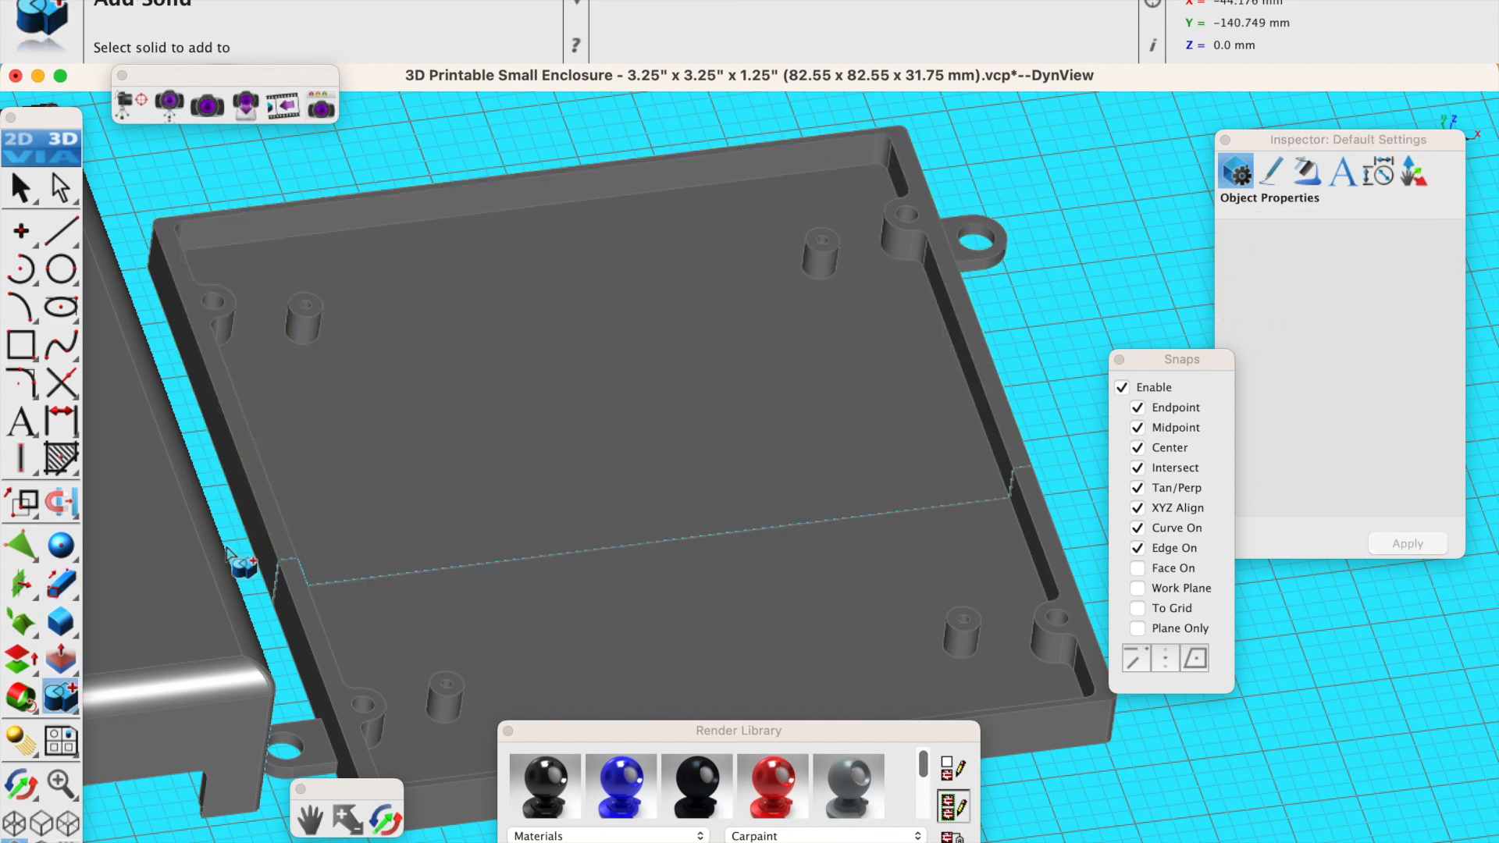
pyautogui.click(541, 591)
pyautogui.scroll(-2, 553, 455)
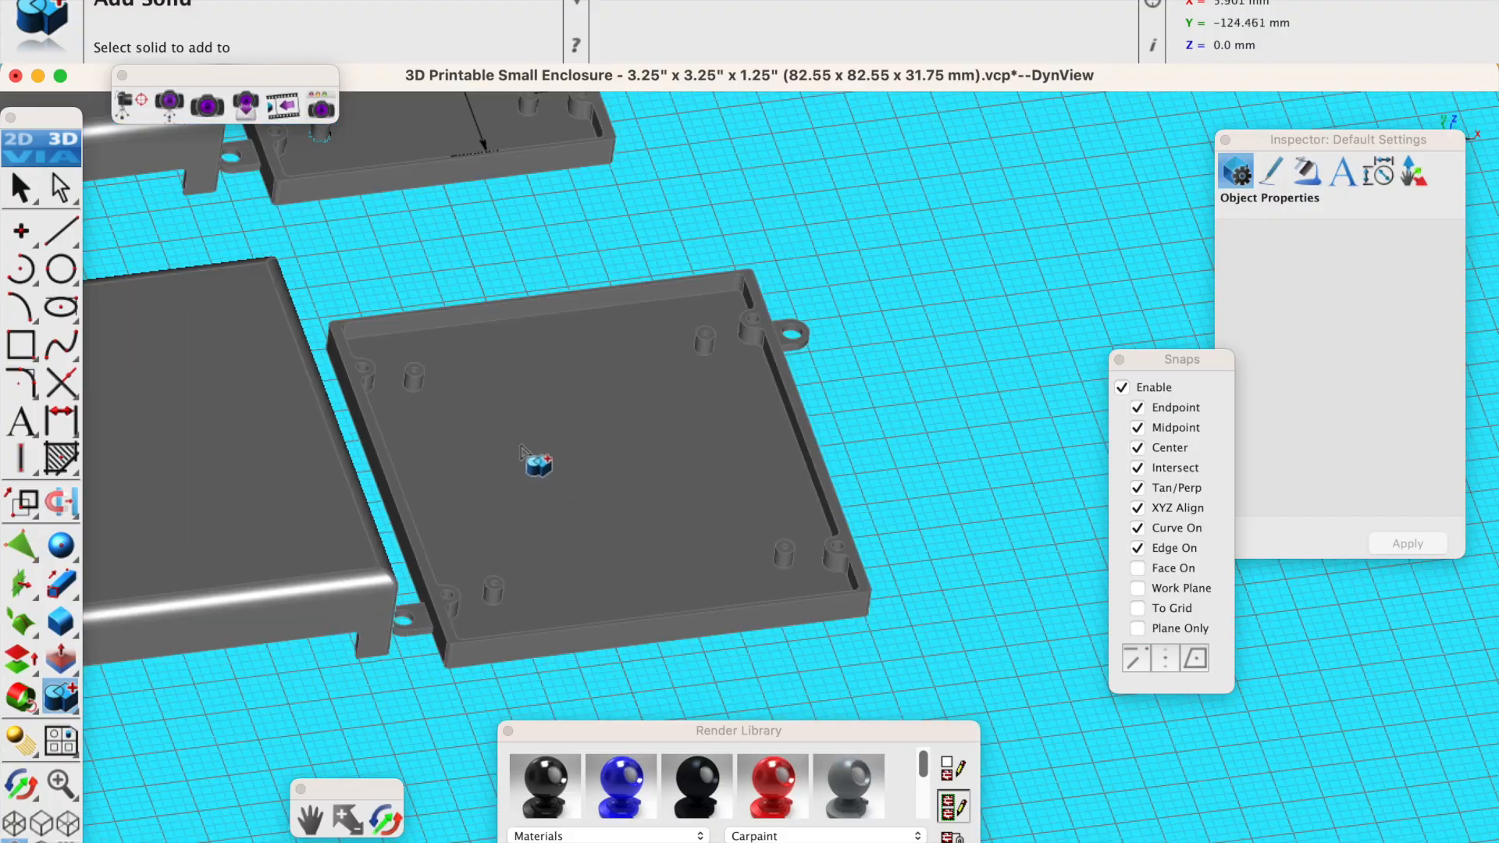
# Examine the united base from several angles and from directly above.
pyautogui.click(384, 819)
pyautogui.moveTo(465, 732); pyautogui.dragTo(291, 690)
pyautogui.moveTo(637, 463); pyautogui.dragTo(628, 515)
pyautogui.moveTo(612, 445); pyautogui.dragTo(629, 532)
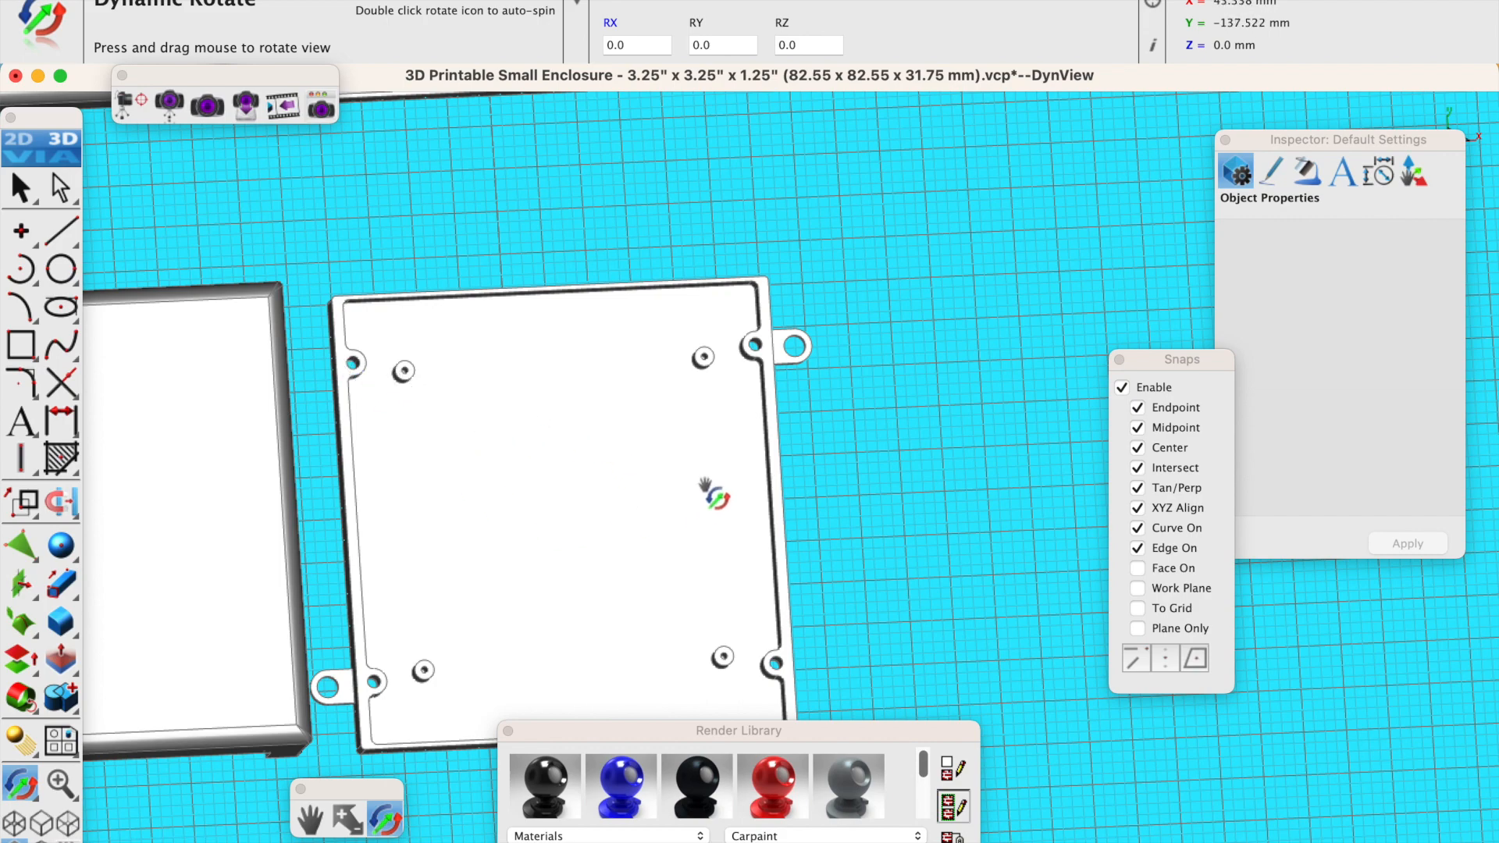
pyautogui.moveTo(621, 488); pyautogui.dragTo(635, 452)
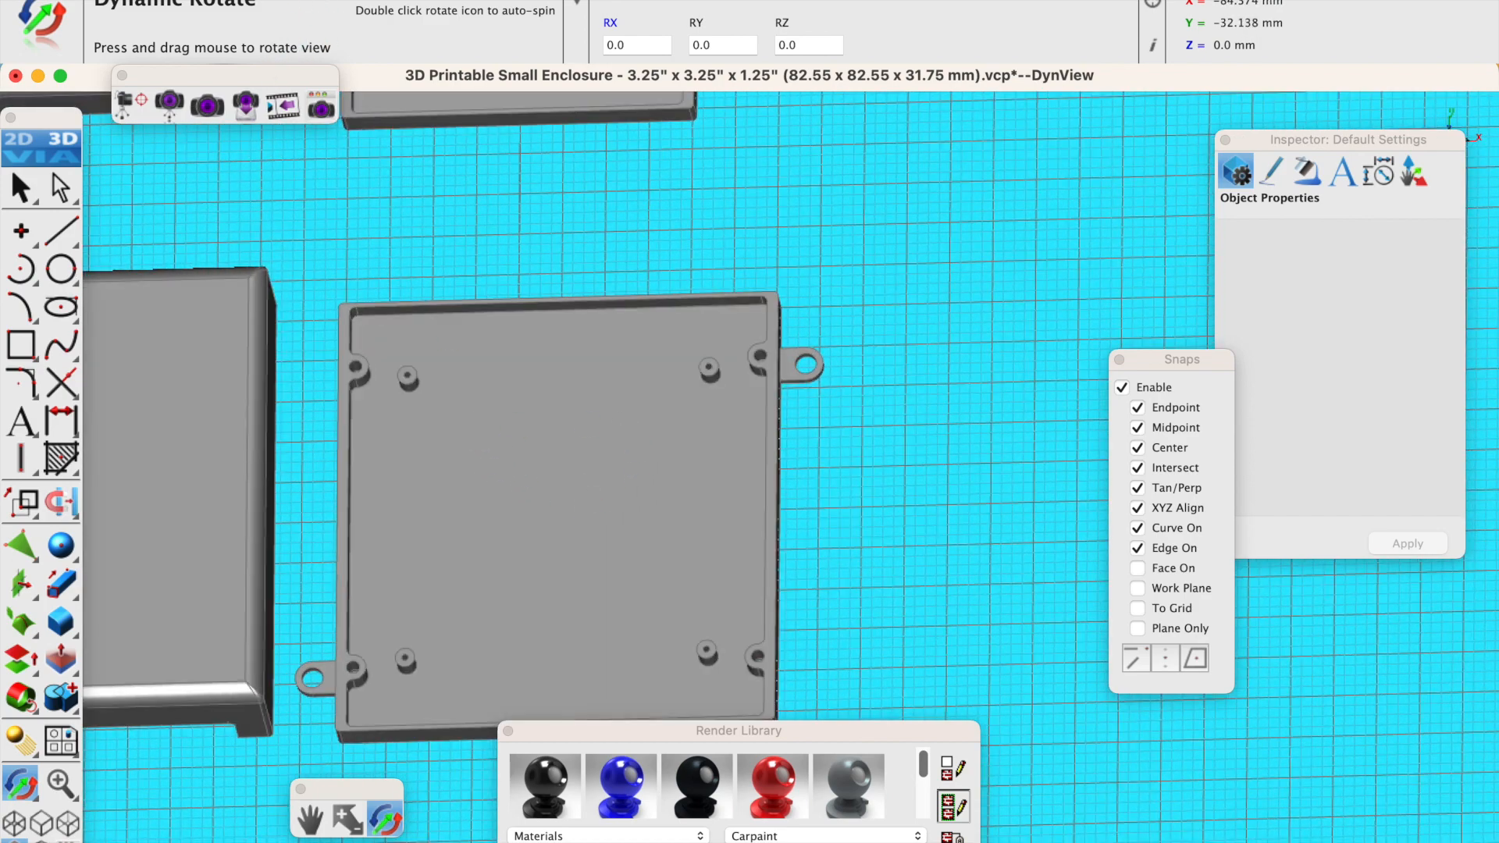
pyautogui.click(248, 1)
pyautogui.click(293, 81)
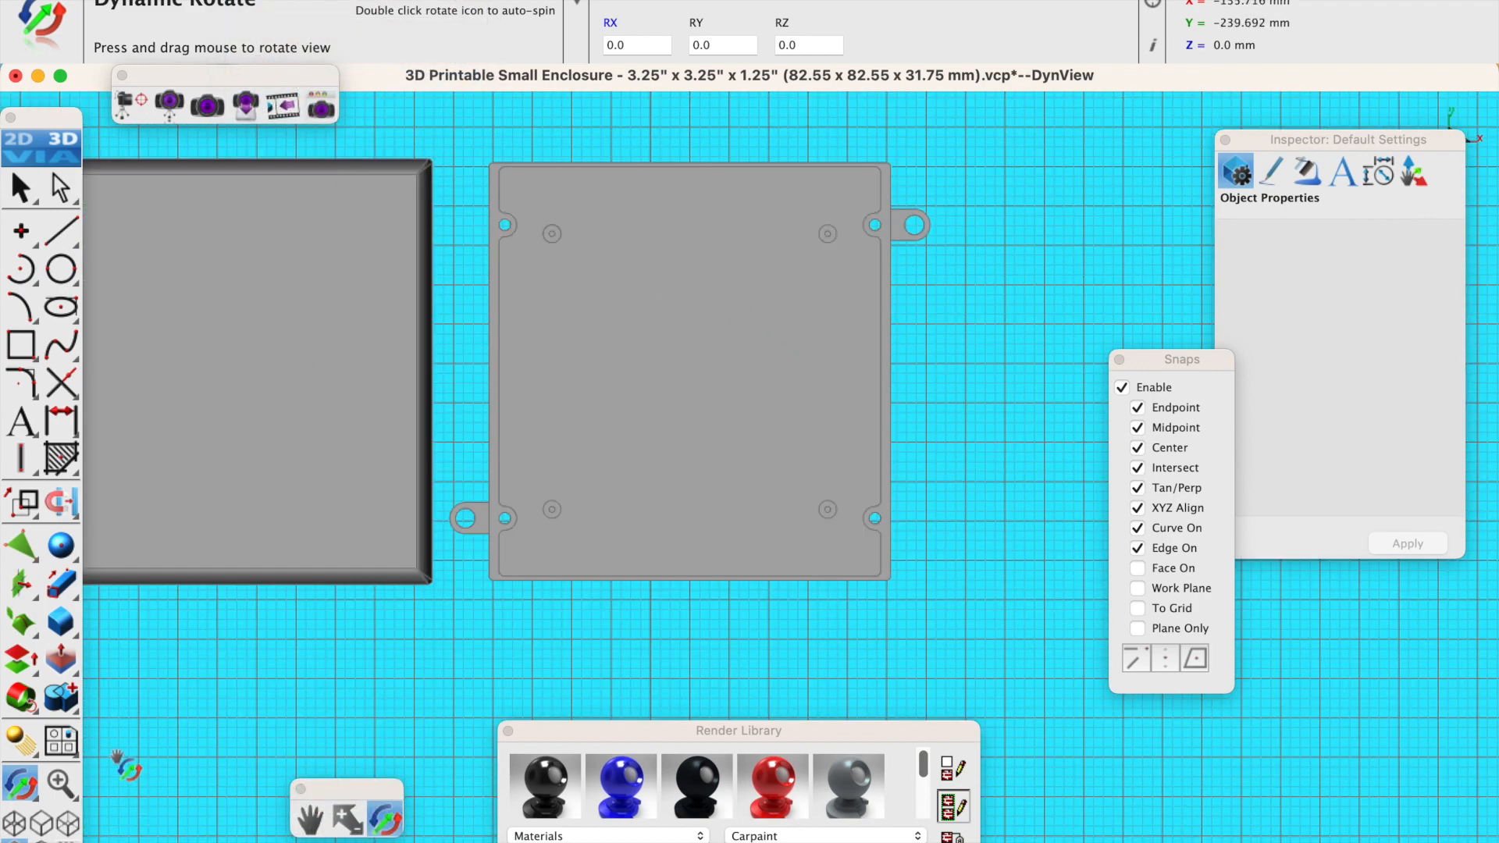
# Try to place an infinite plane near the middle of the copied base and inspect it from the side.
pyautogui.click(20, 595)
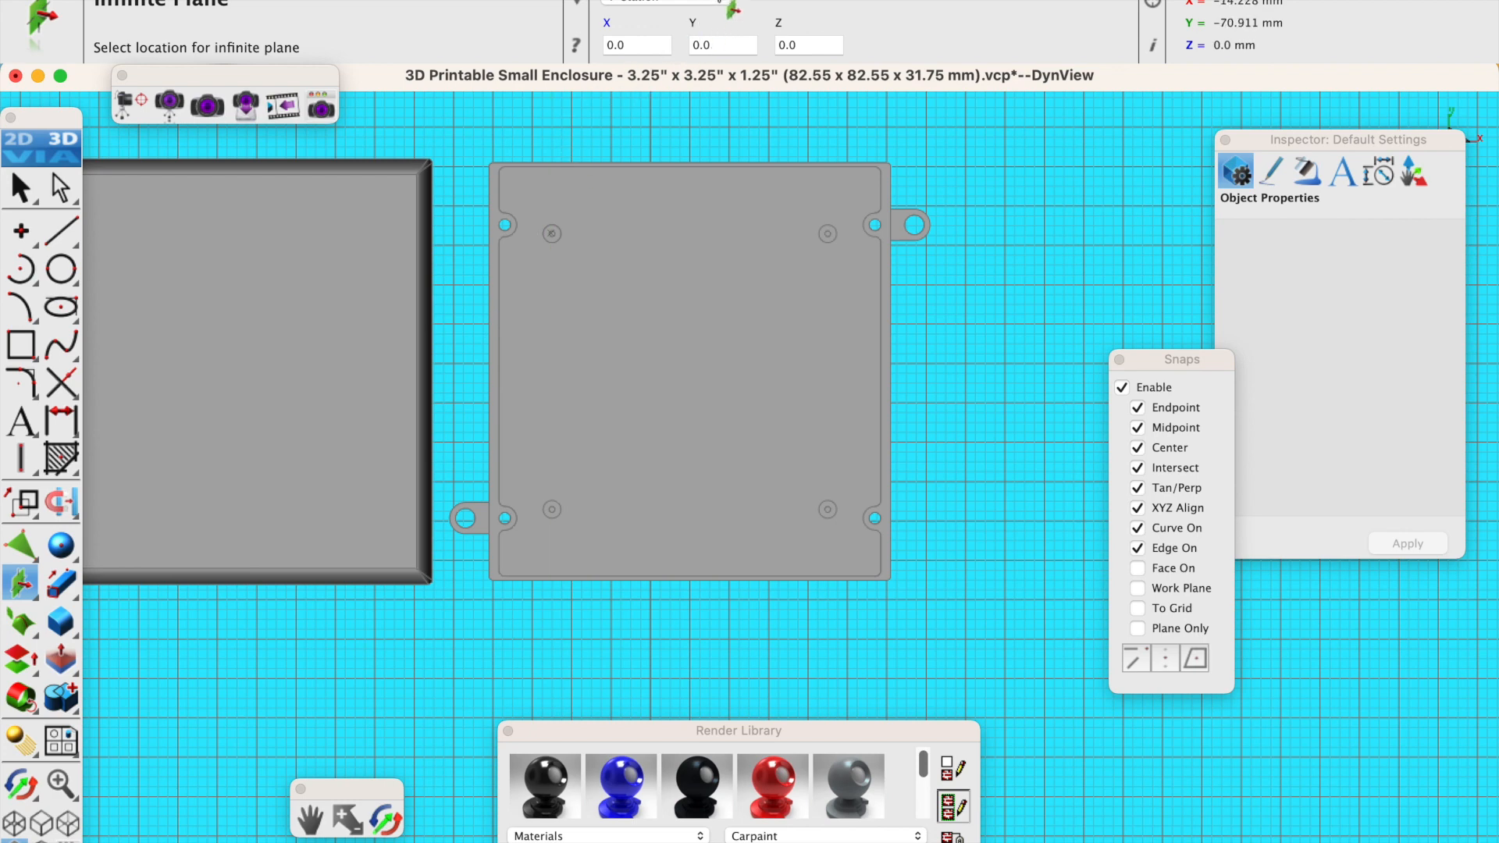
pyautogui.click(718, 3)
pyautogui.click(691, 21)
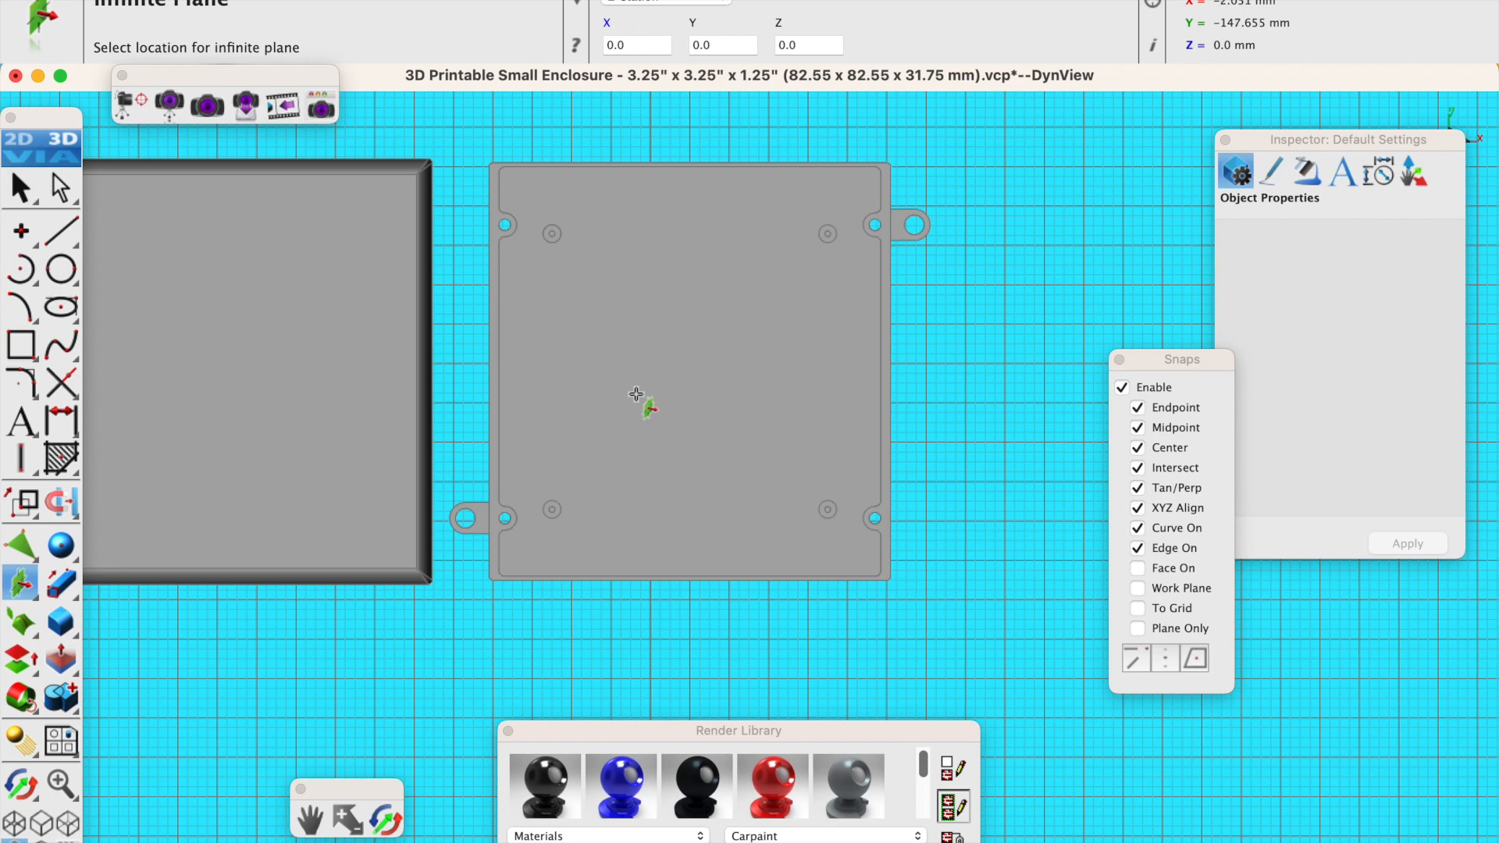
pyautogui.click(677, 368)
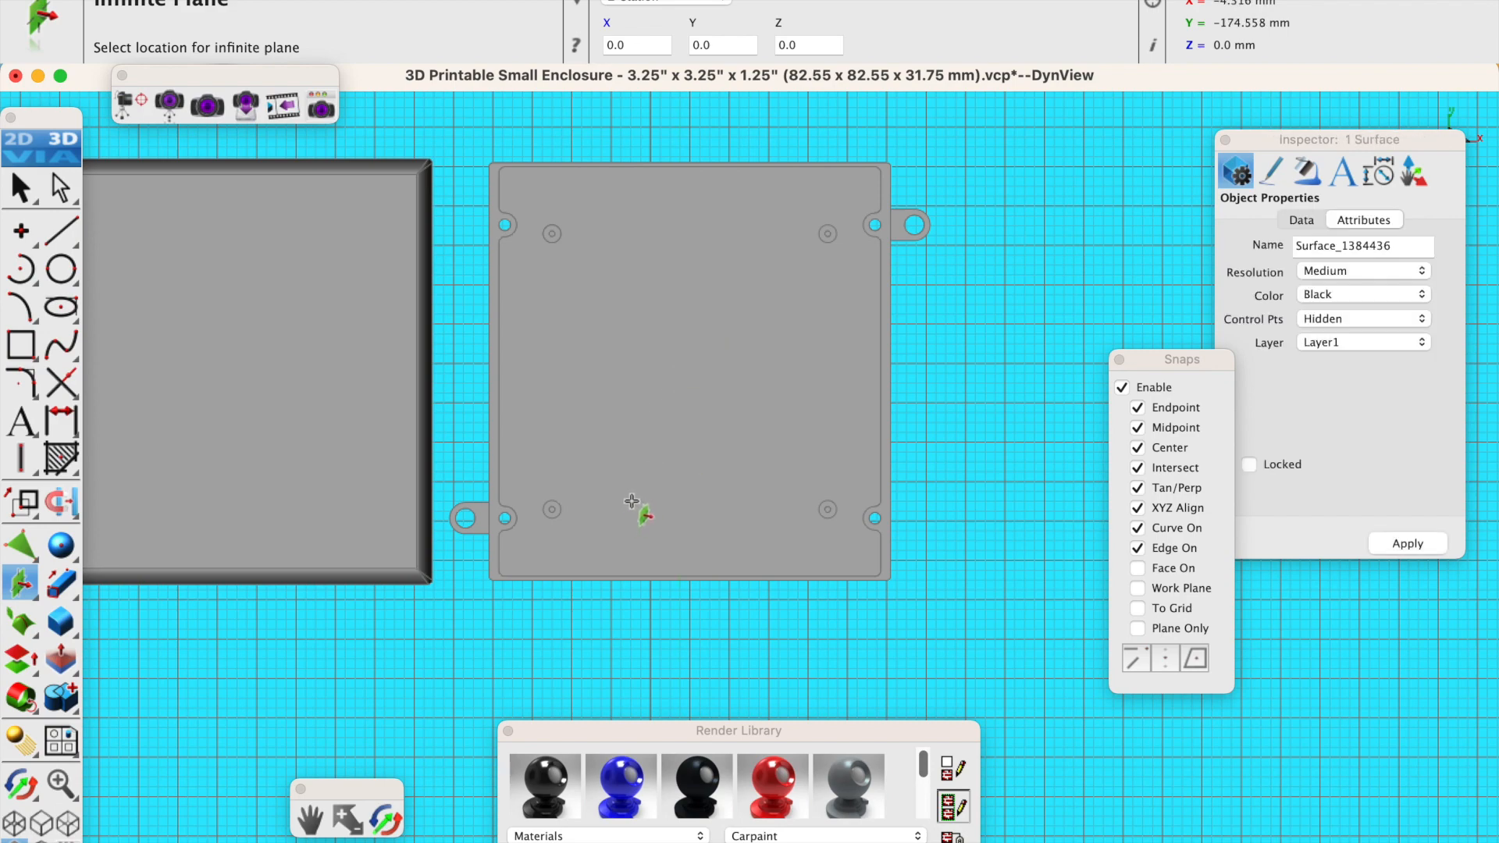
pyautogui.click(385, 820)
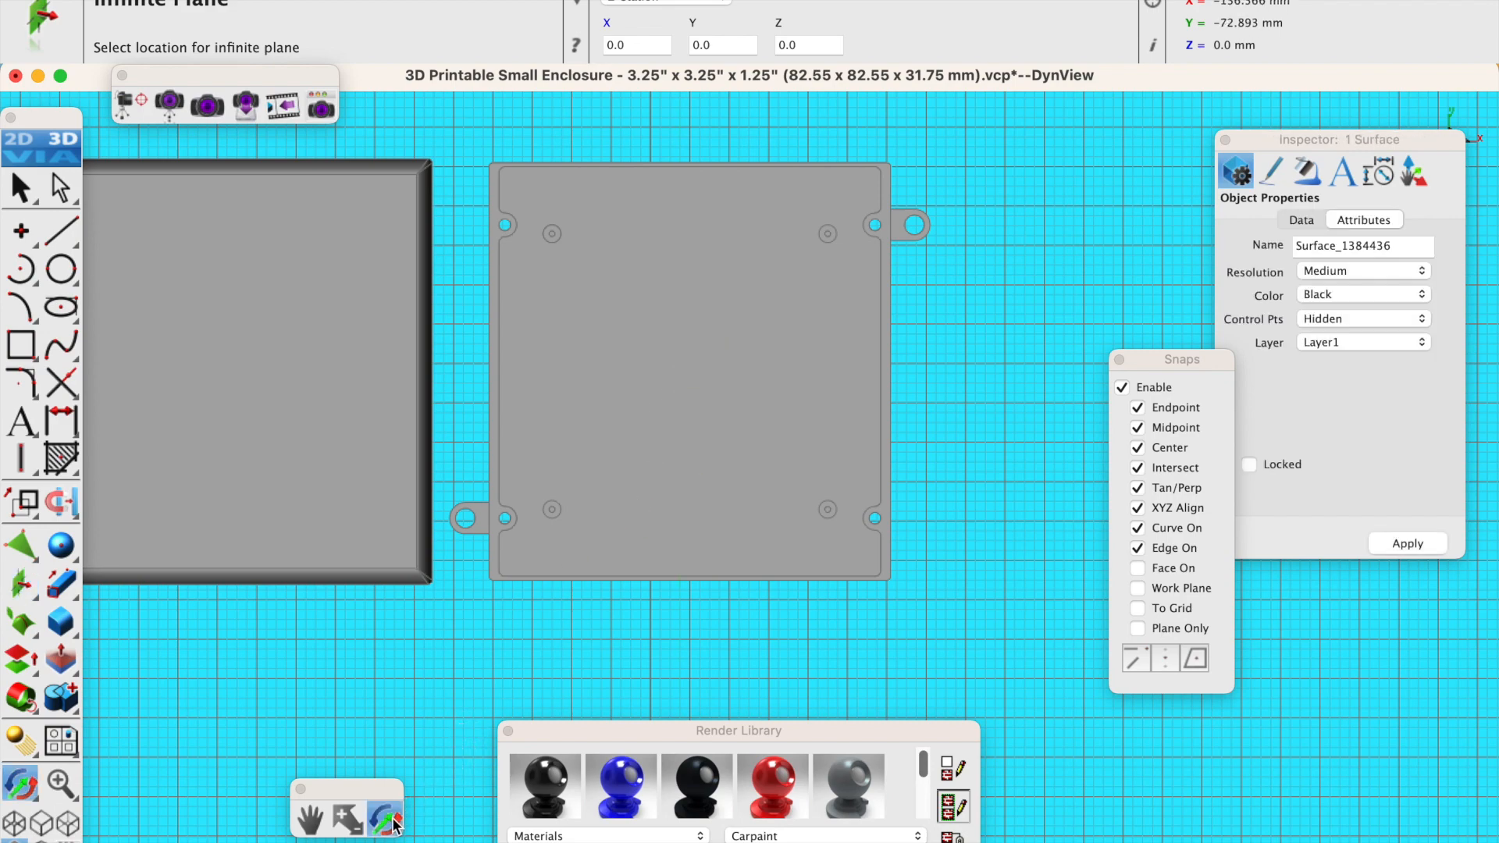
pyautogui.moveTo(536, 695)
pyautogui.mouseDown()
pyautogui.moveTo(569, 578)
pyautogui.moveTo(643, 547)
pyautogui.moveTo(695, 375)
pyautogui.moveTo(729, 376)
pyautogui.moveTo(751, 193)
pyautogui.moveTo(747, 211)
pyautogui.moveTo(632, 242)
pyautogui.moveTo(569, 394)
pyautogui.moveTo(576, 378)
pyautogui.moveTo(659, 371)
pyautogui.moveTo(642, 396)
pyautogui.moveTo(666, 338)
pyautogui.moveTo(644, 402)
pyautogui.mouseUp()
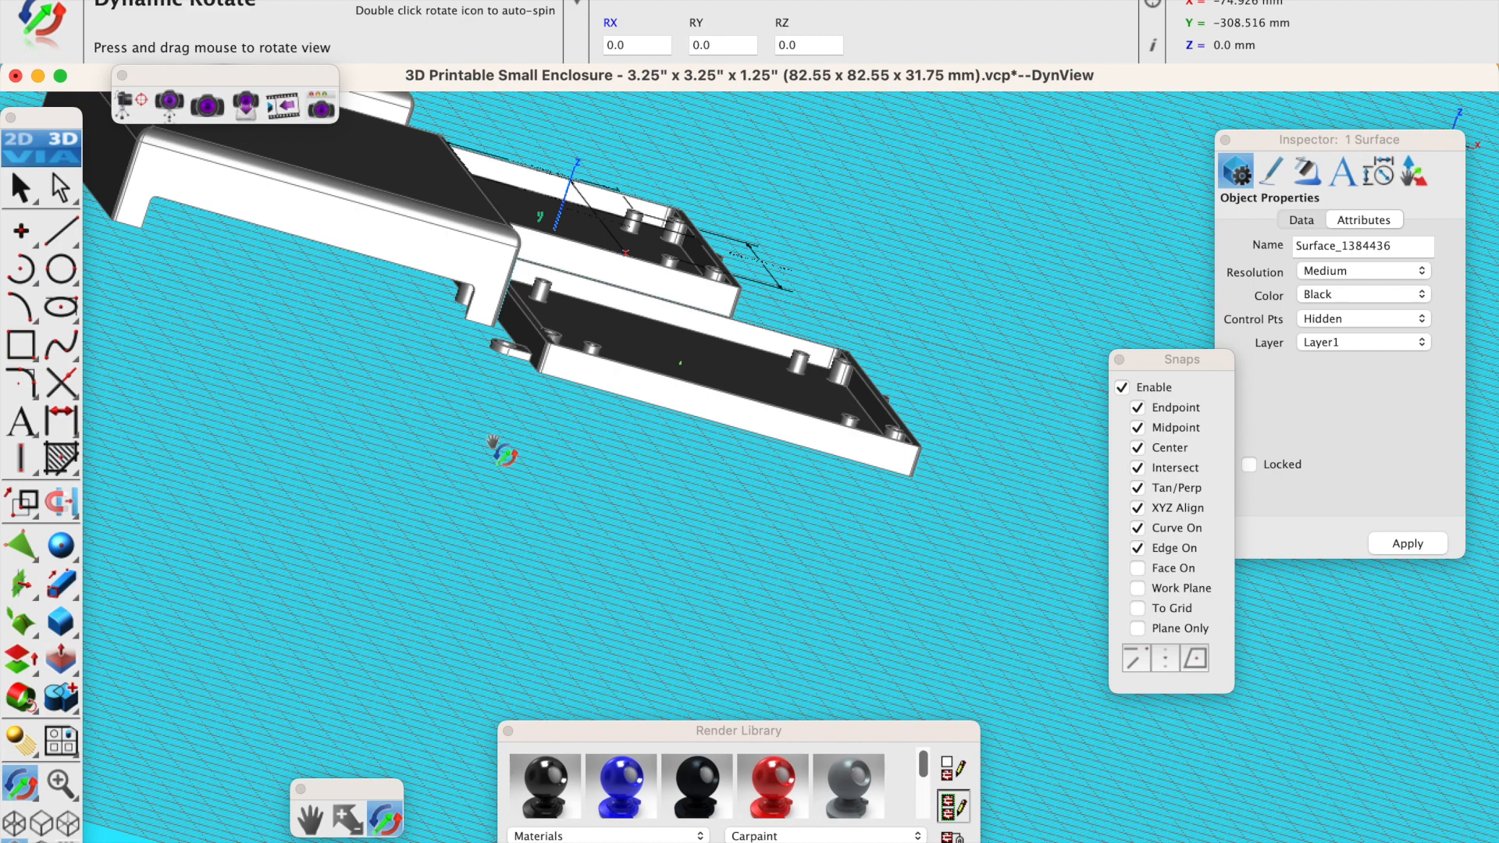
pyautogui.click(500, 449)
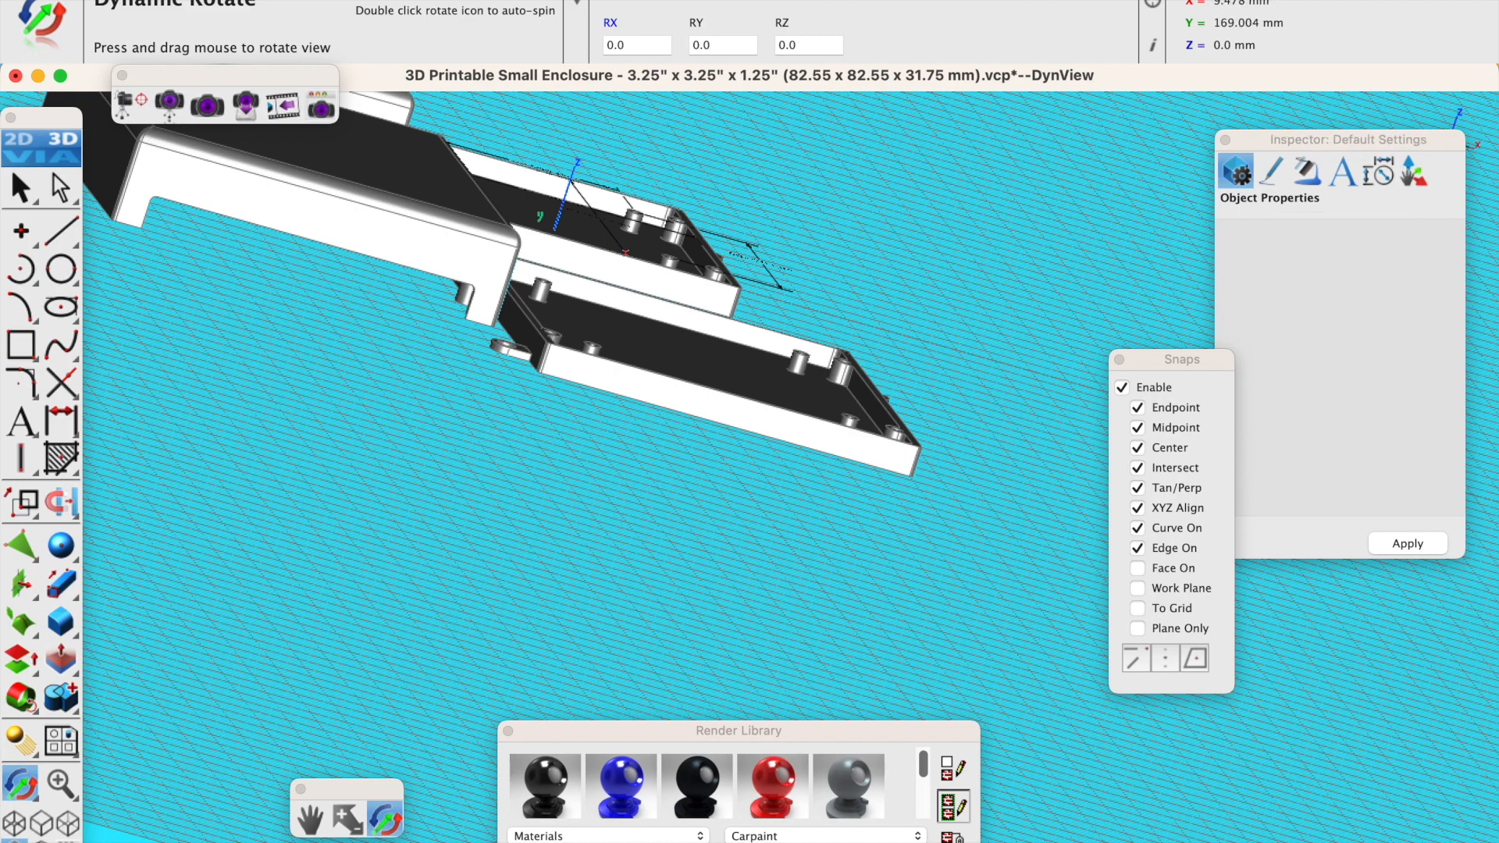
# Place an infinite plane at the centre of the copied base's front left standoff, viewed from above.
pyautogui.click(303, 81)
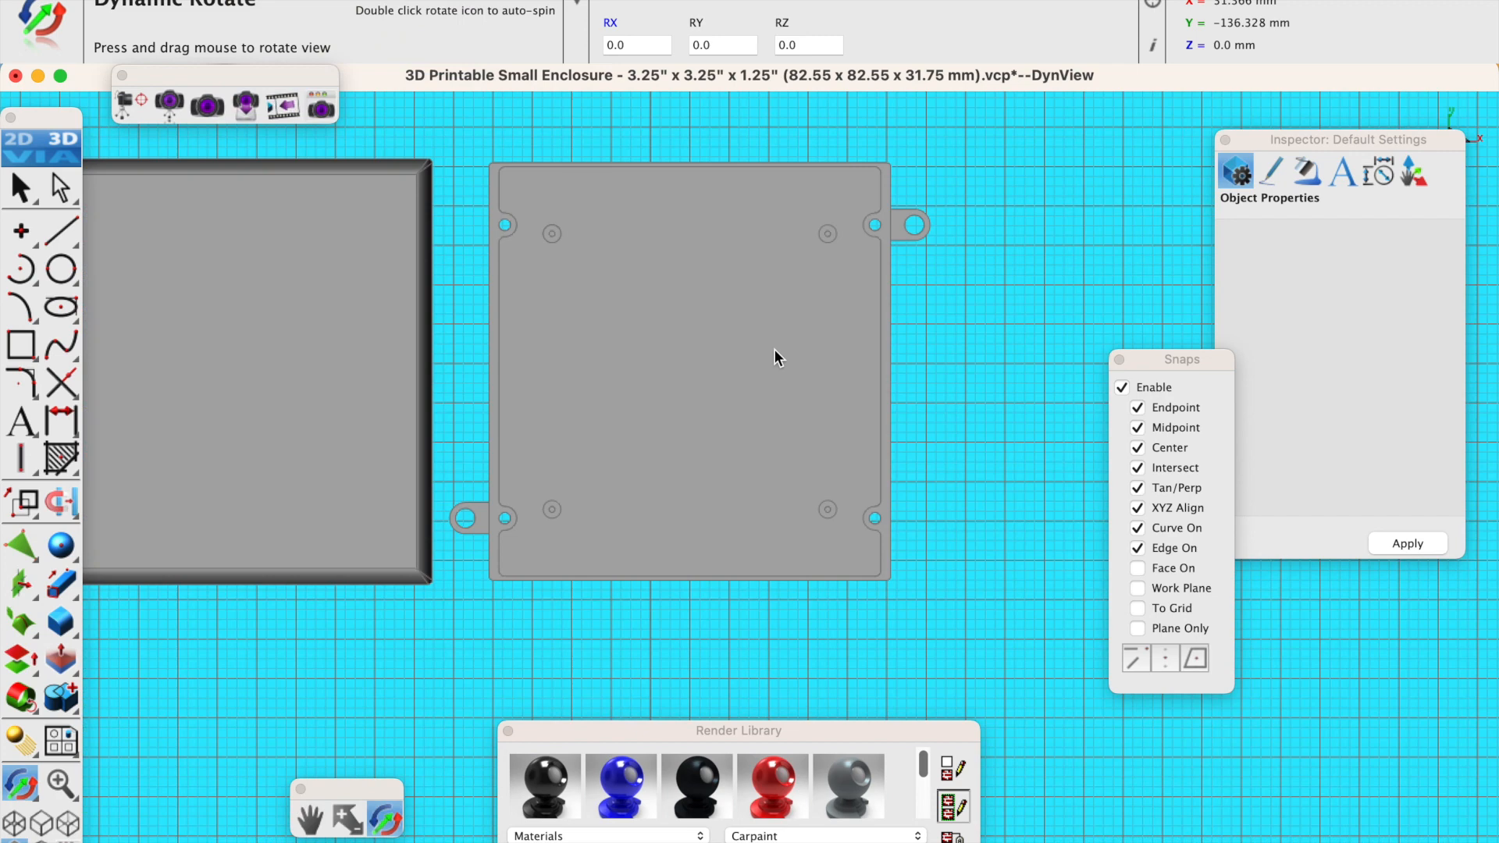
pyautogui.click(21, 583)
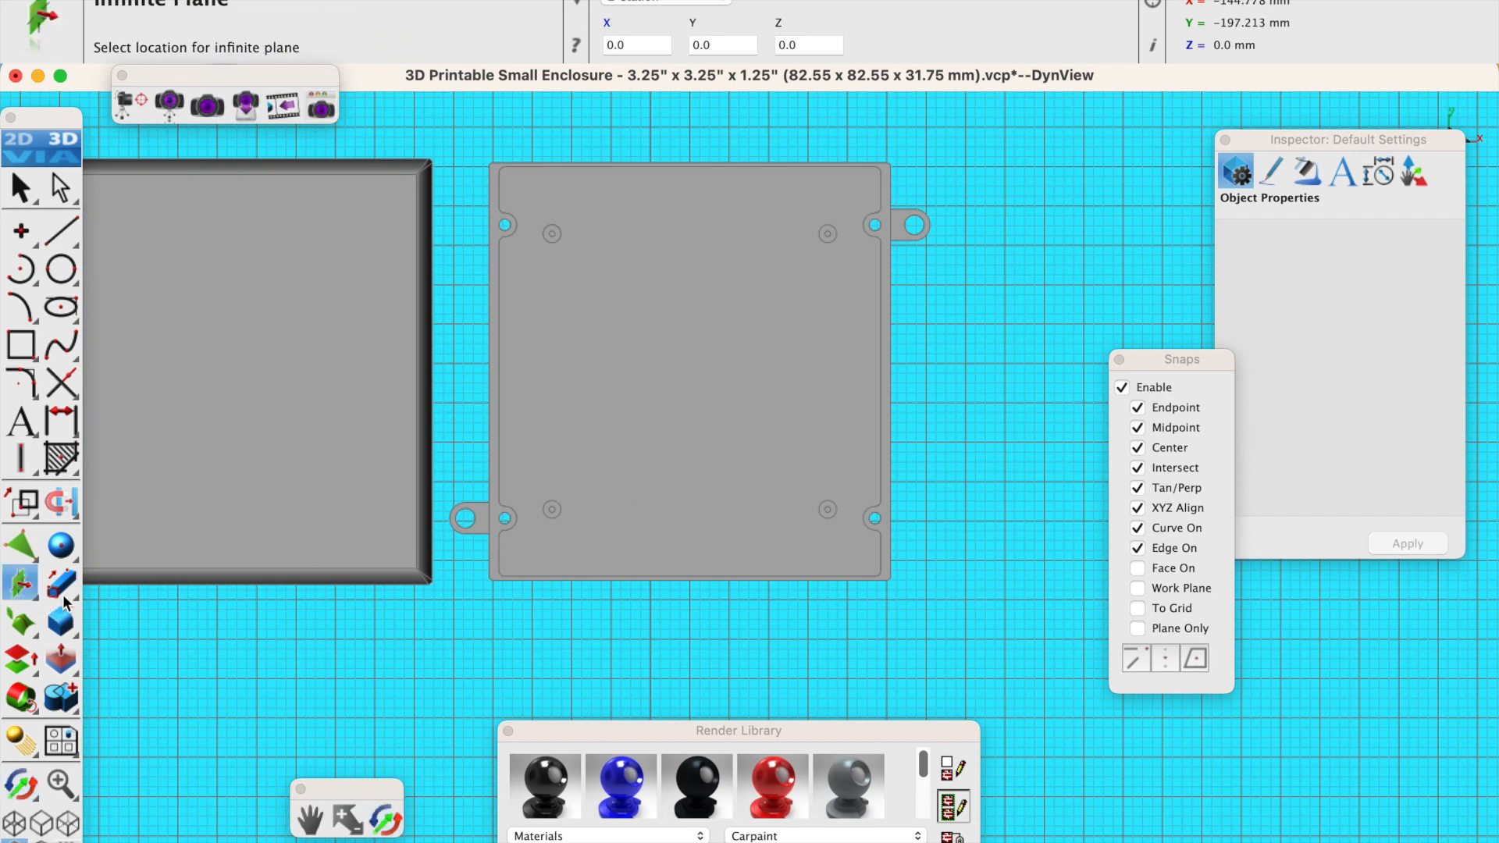
pyautogui.click(553, 512)
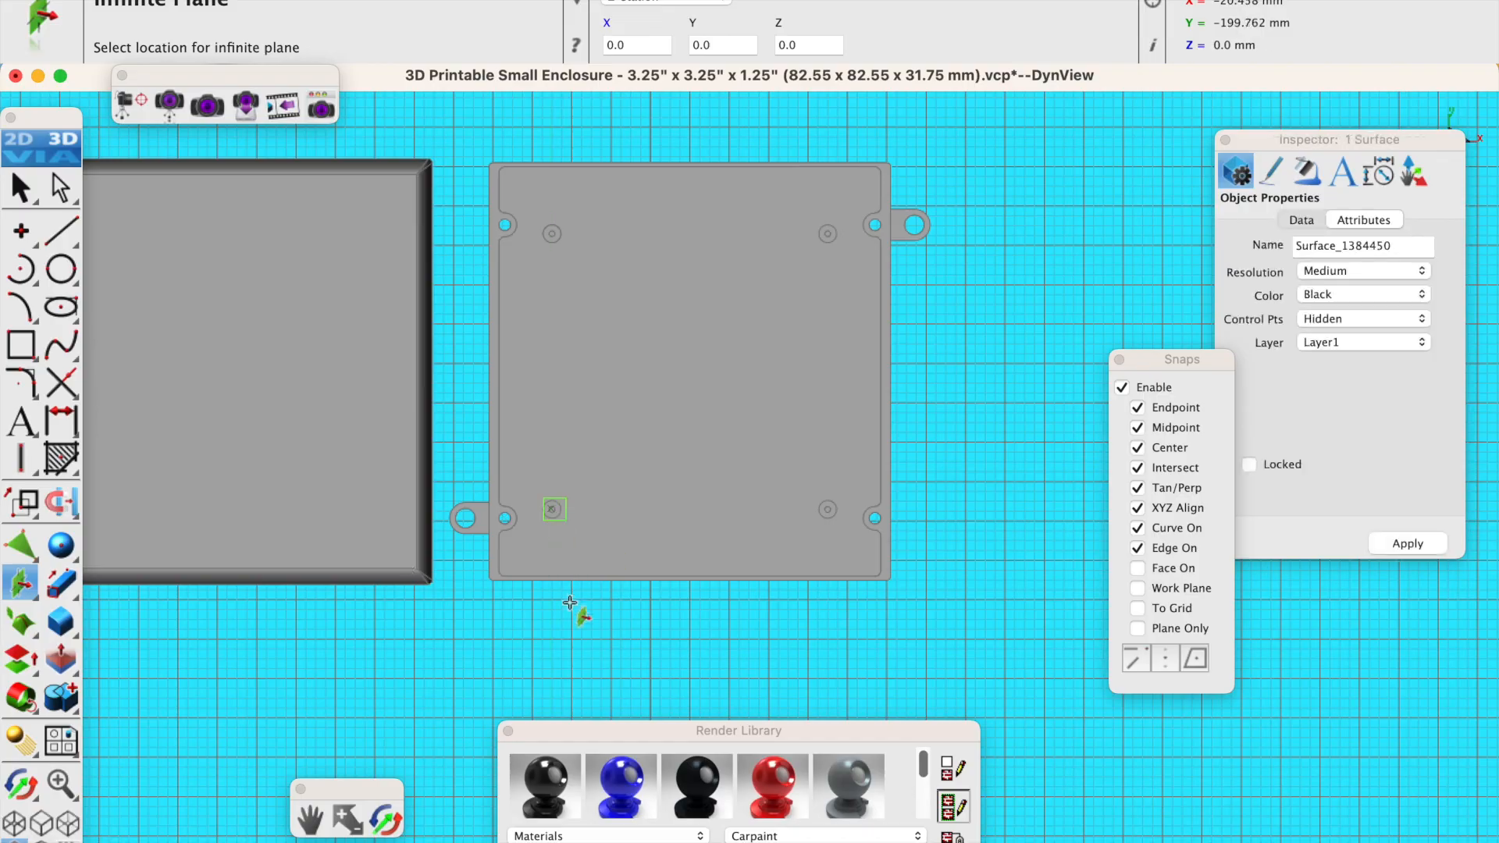
# Examine the infinite plane at the front left standoff from directly above and at an oblique angle.
pyautogui.click(385, 828)
pyautogui.moveTo(597, 636); pyautogui.dragTo(671, 468)
pyautogui.click(266, 0)
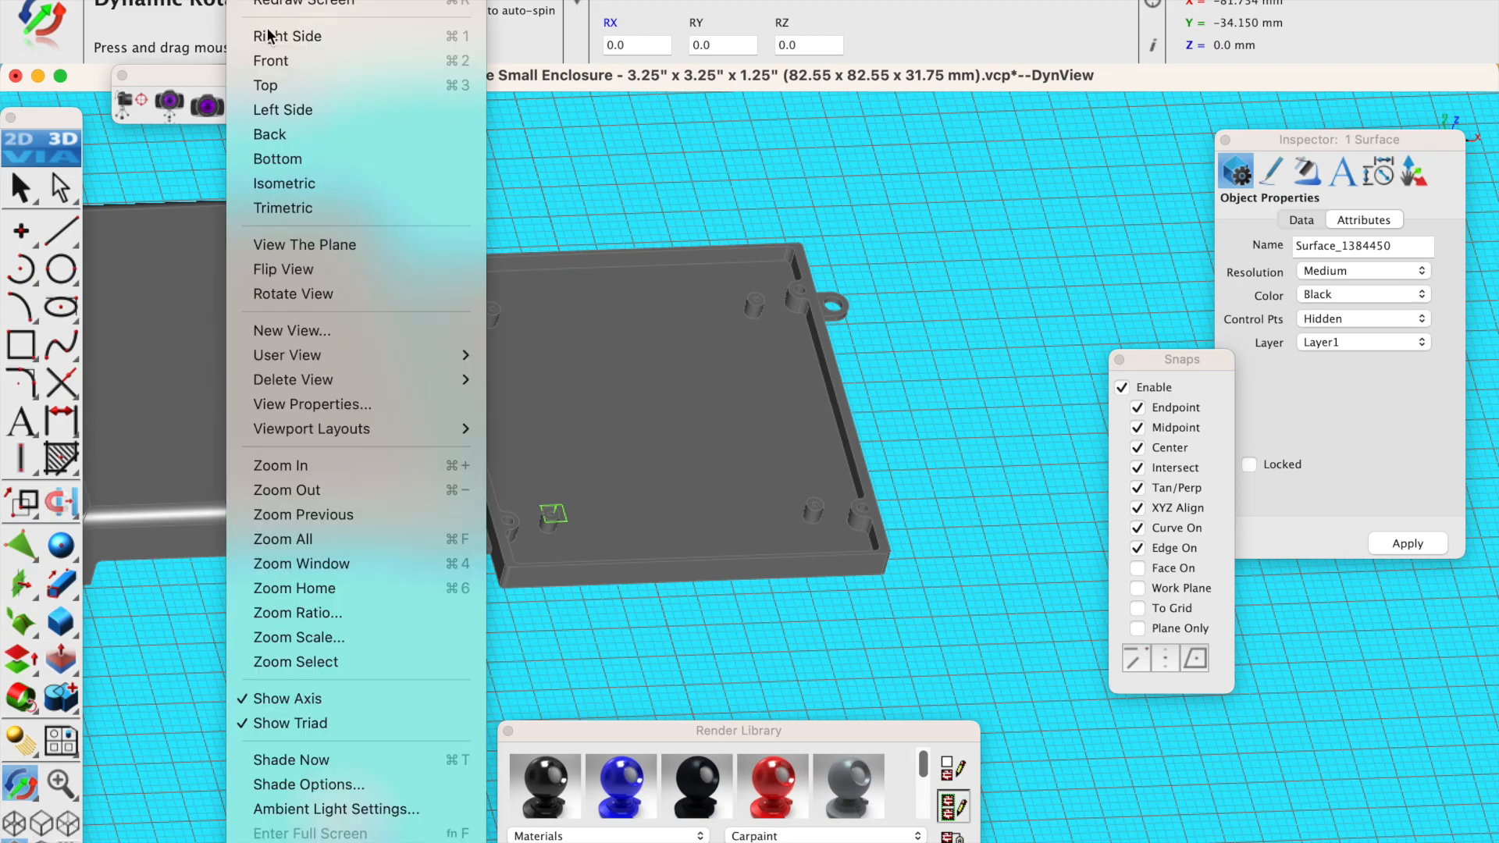
pyautogui.click(278, 94)
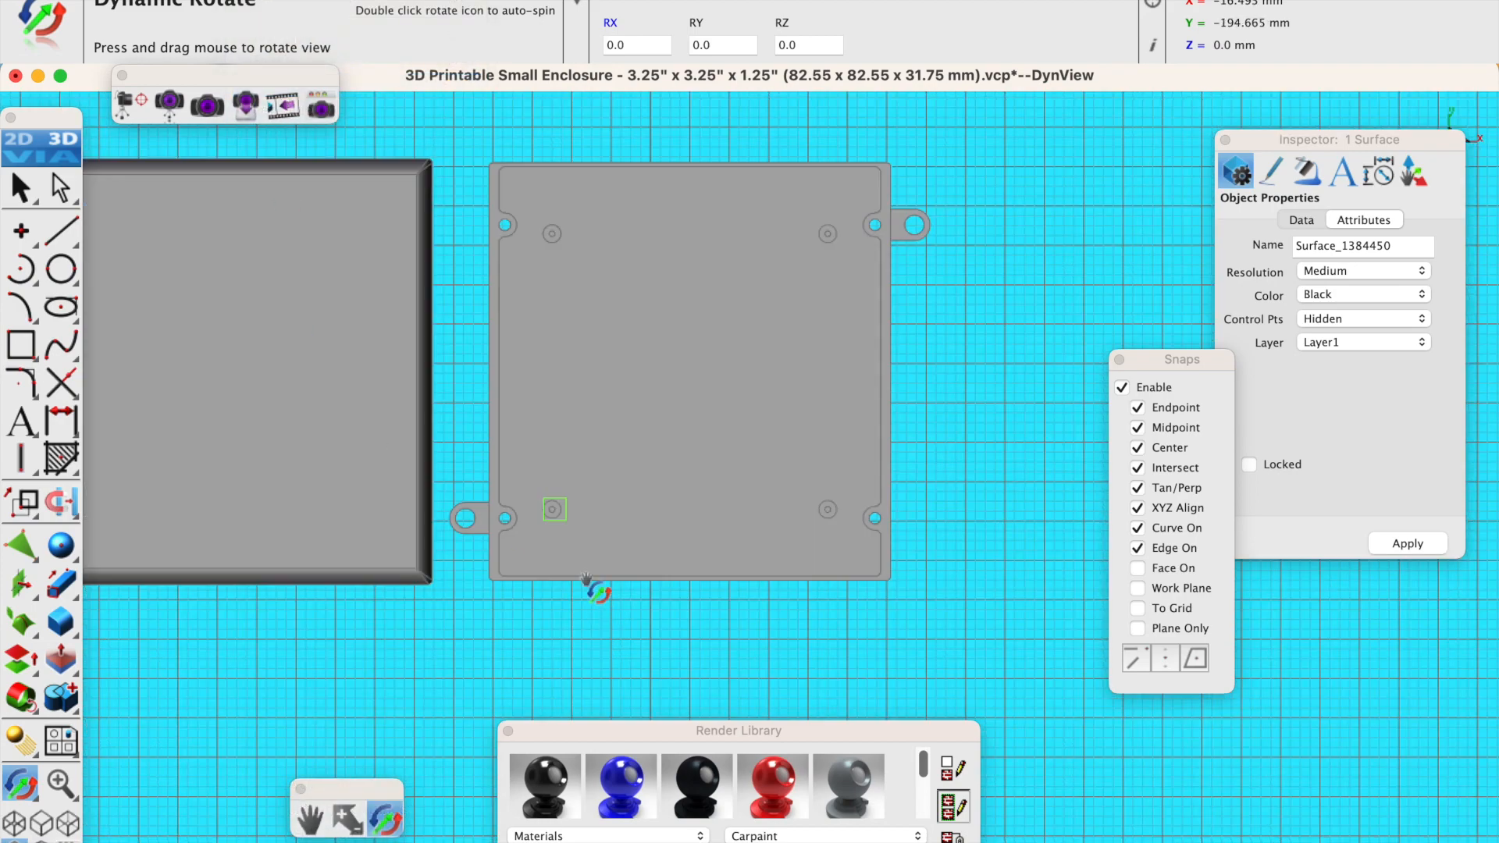
pyautogui.click(21, 189)
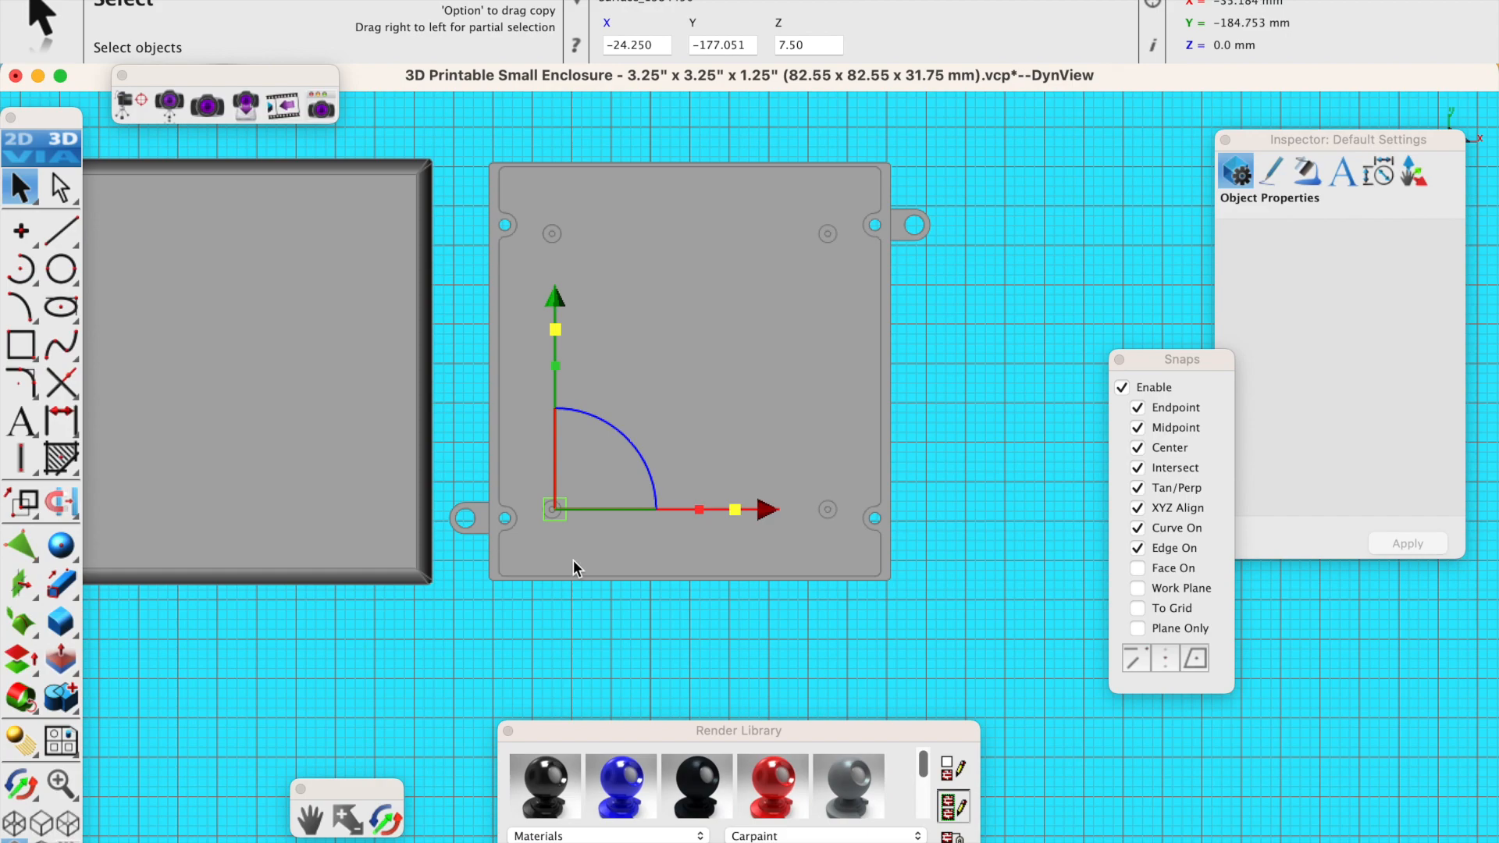
pyautogui.click(387, 820)
pyautogui.moveTo(613, 635); pyautogui.dragTo(560, 562)
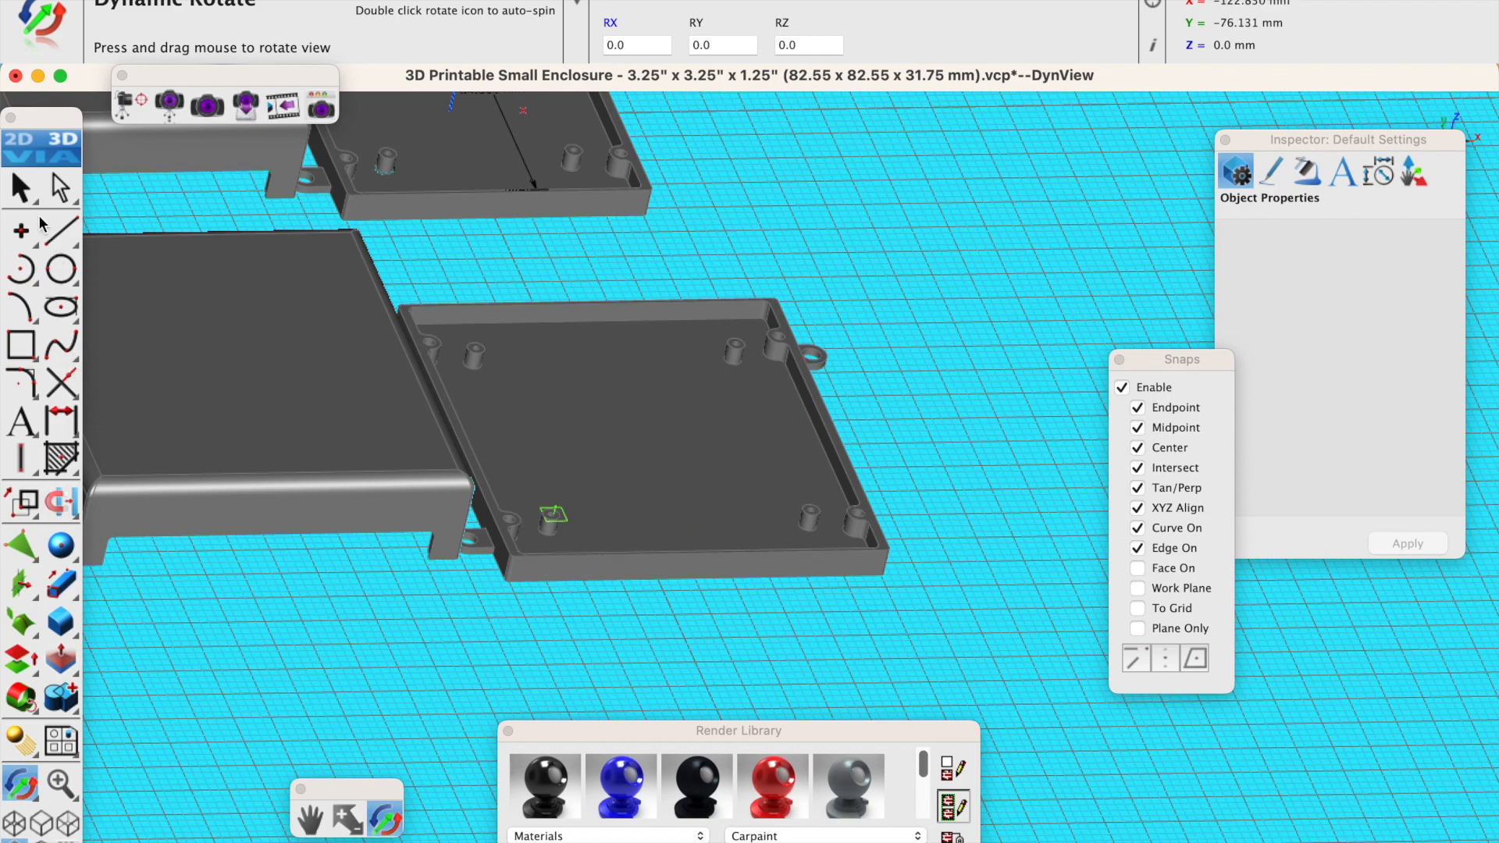
# Lower the infinite plane straight down along the standoff's axis so that its Z position reads 2.0 mm.
pyautogui.click(21, 187)
pyautogui.click(515, 451)
pyautogui.moveTo(597, 353); pyautogui.dragTo(590, 365)
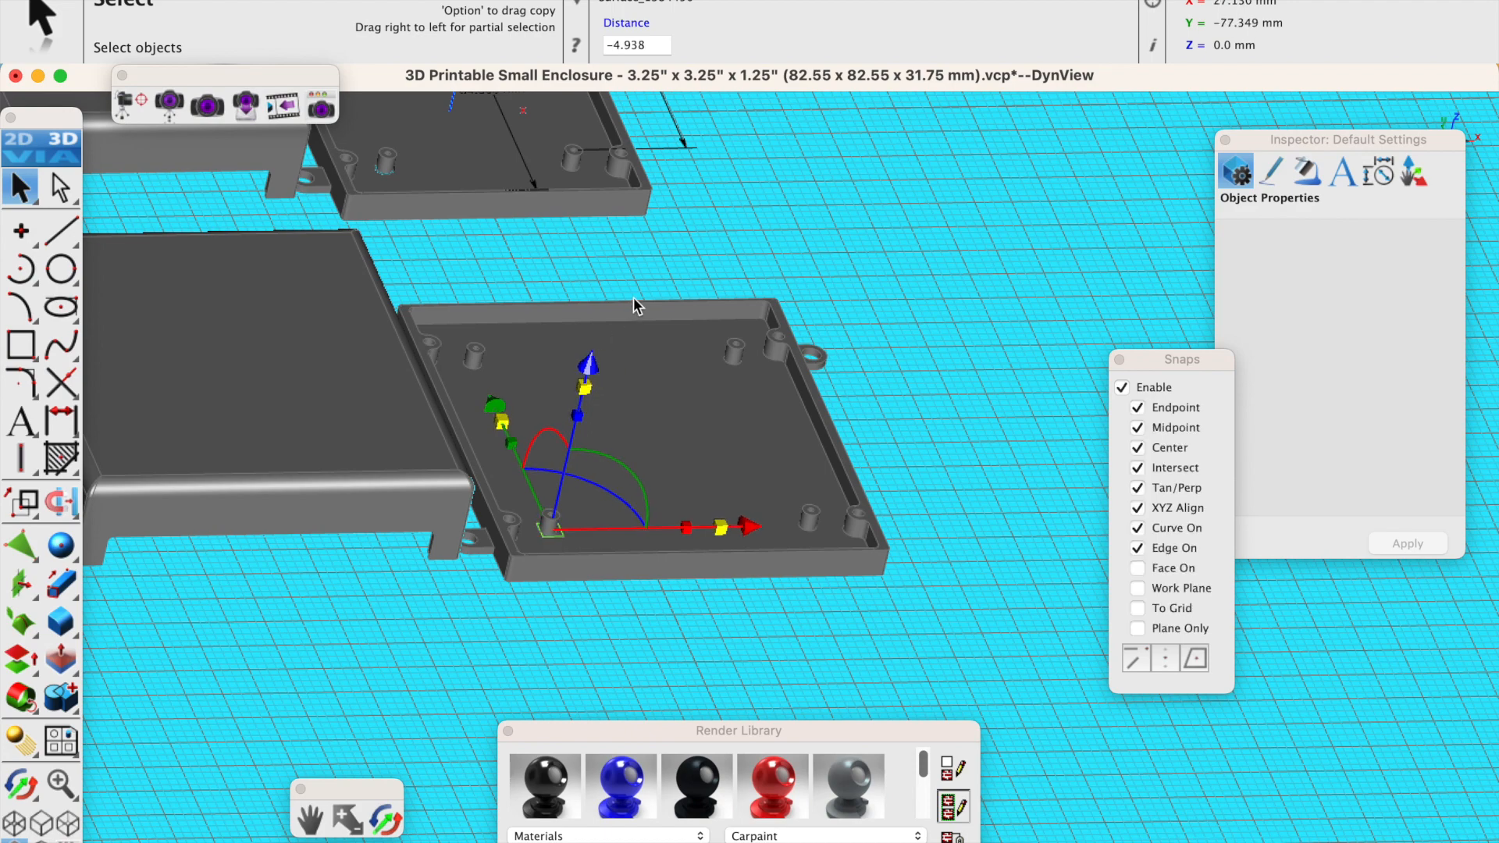
pyautogui.click(648, 44)
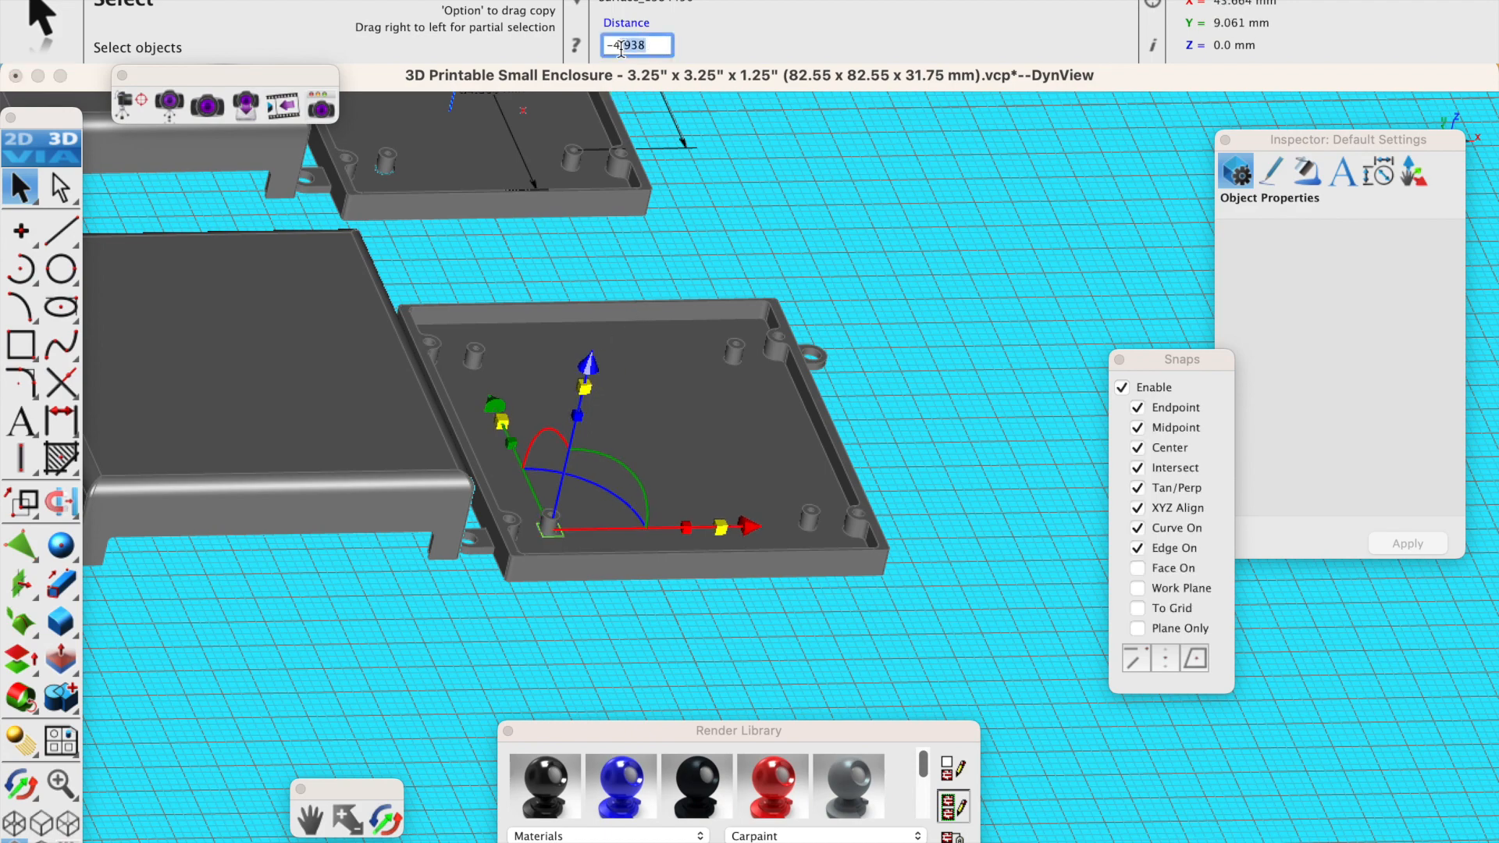
pyautogui.press('BackSpace')
pyautogui.press('BackSpace')
pyautogui.press('Return')
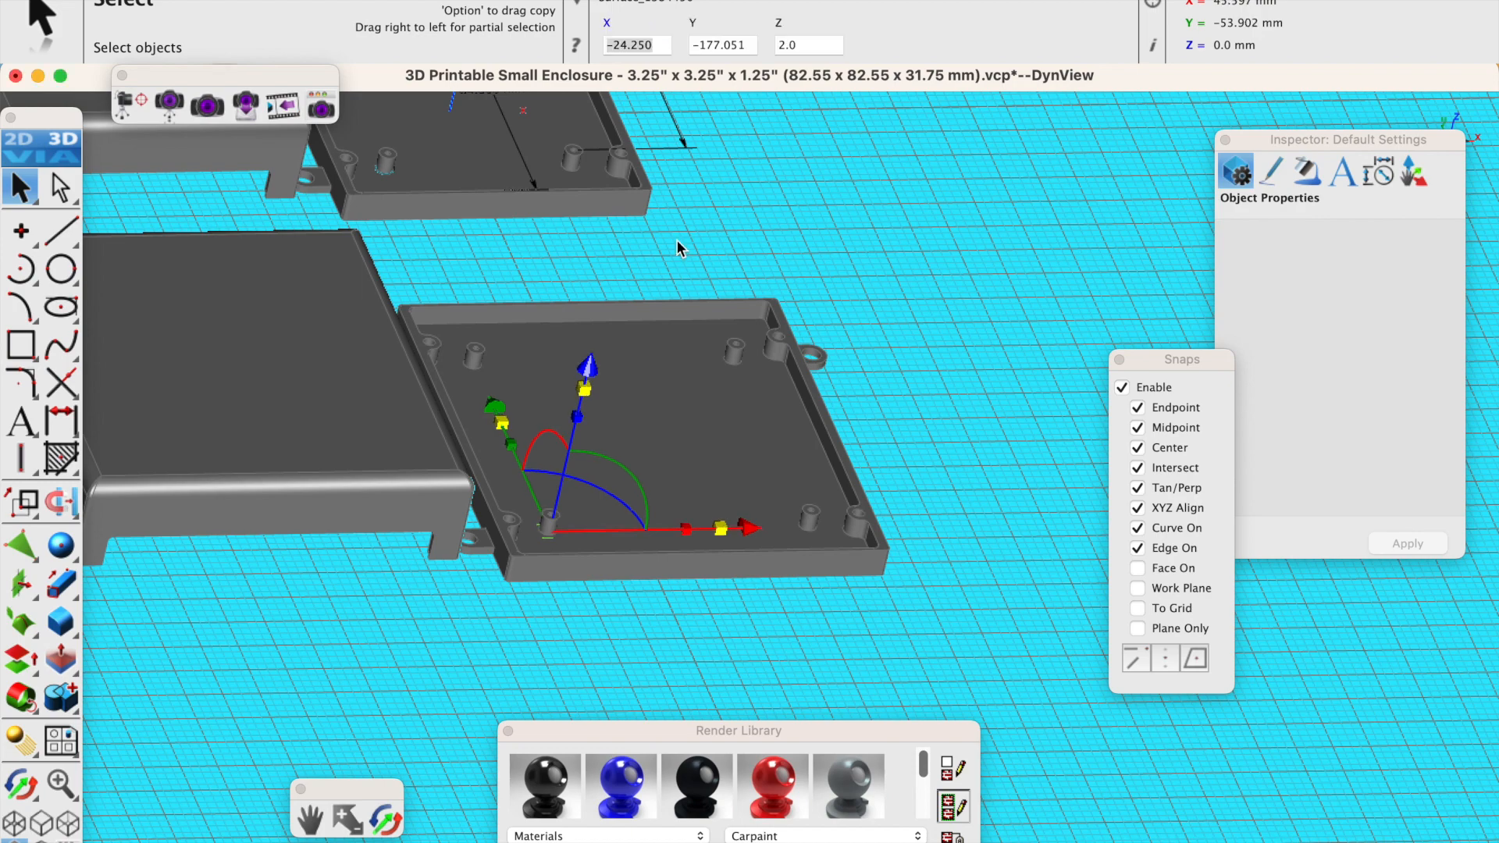
pyautogui.click(202, 686)
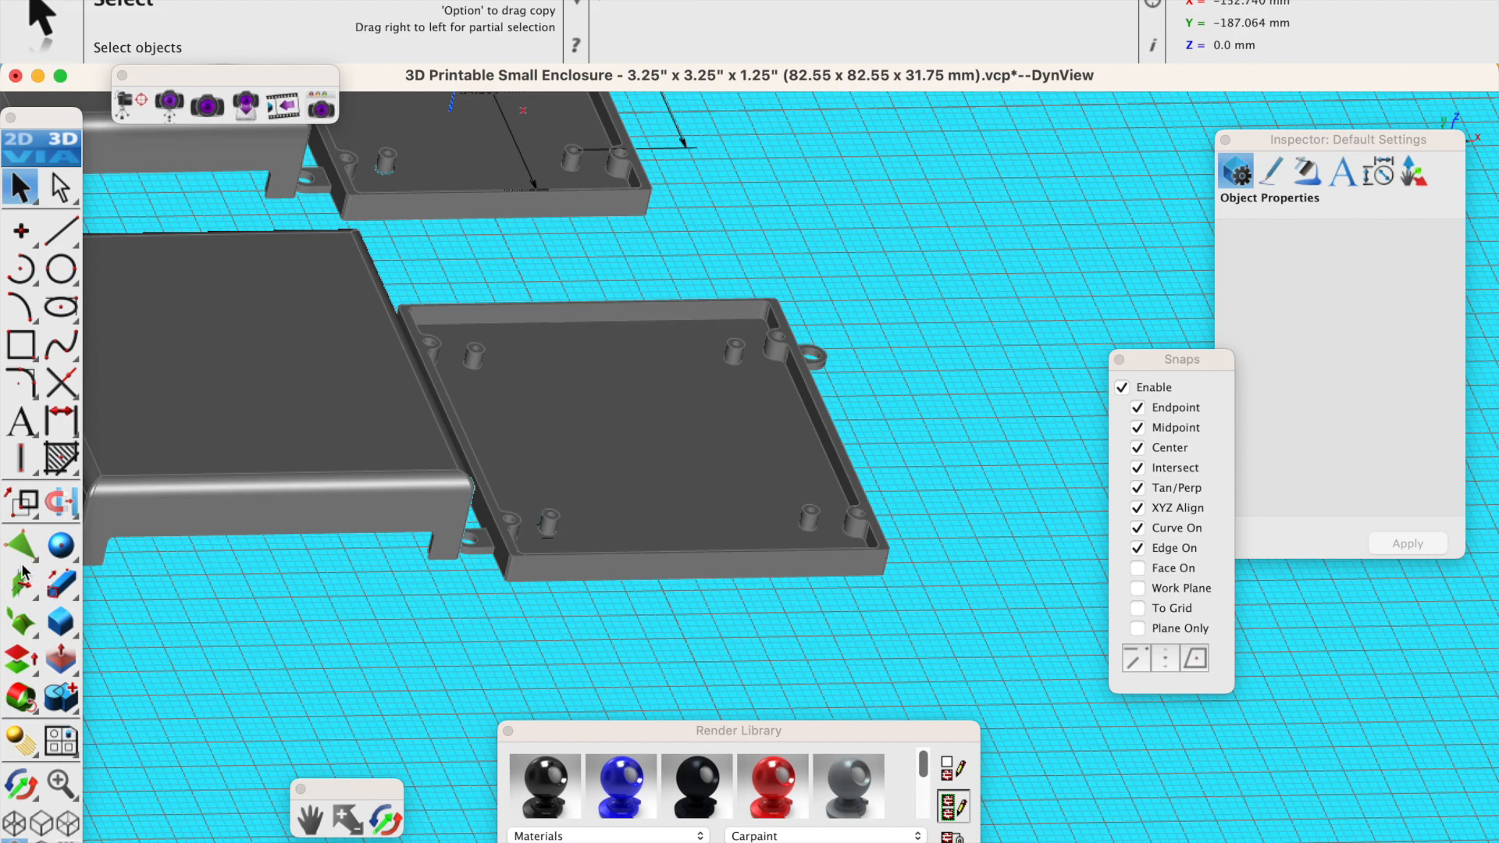
# Try to split the copied base with the infinite plane at the front left standoff using Split Solid.
pyautogui.moveTo(61, 697); pyautogui.dragTo(255, 706)
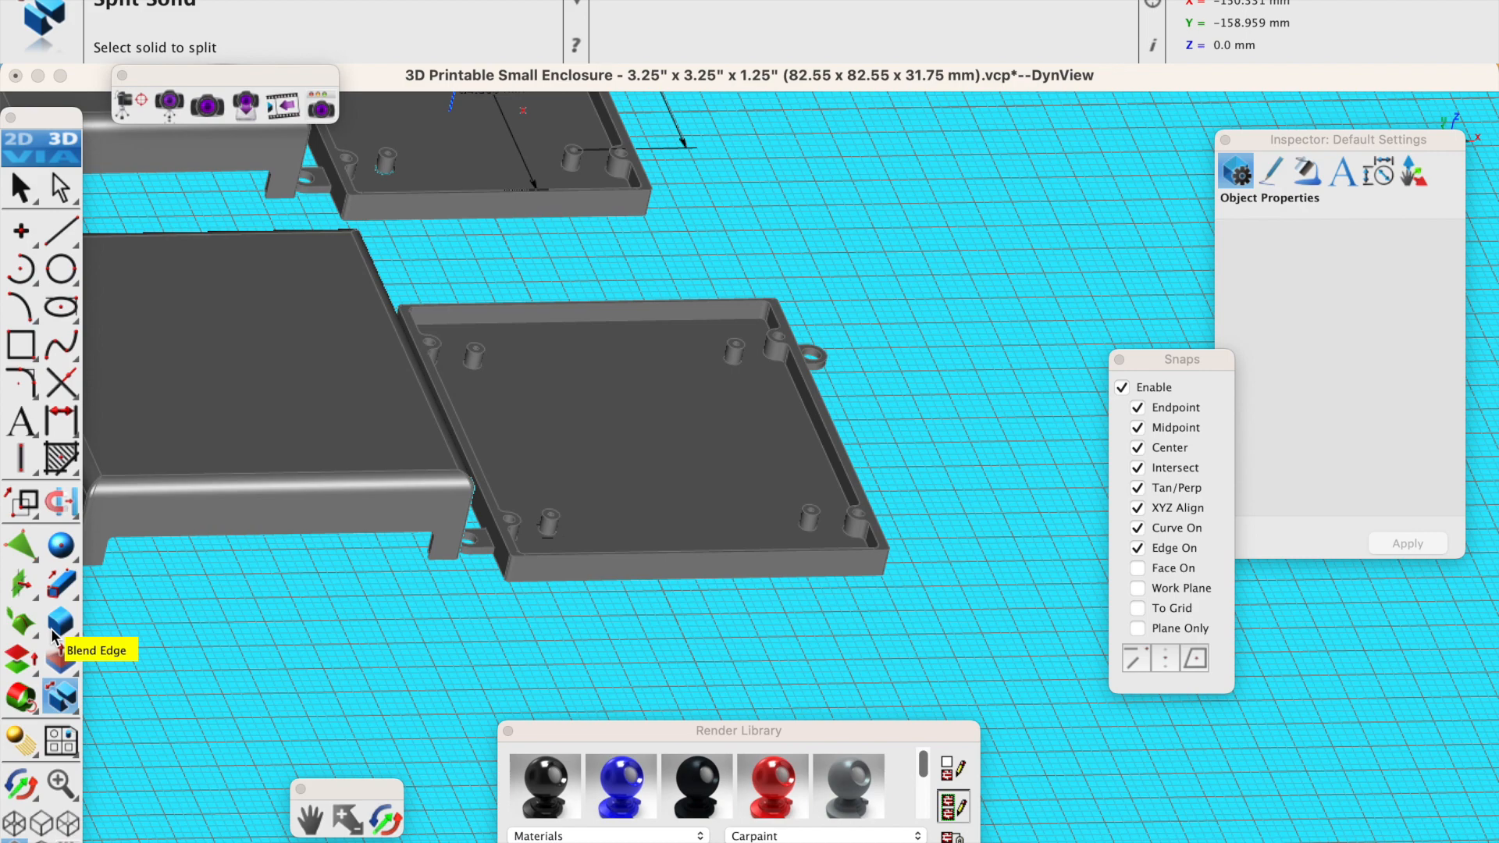
pyautogui.click(633, 459)
pyautogui.scroll(5, 575, 566)
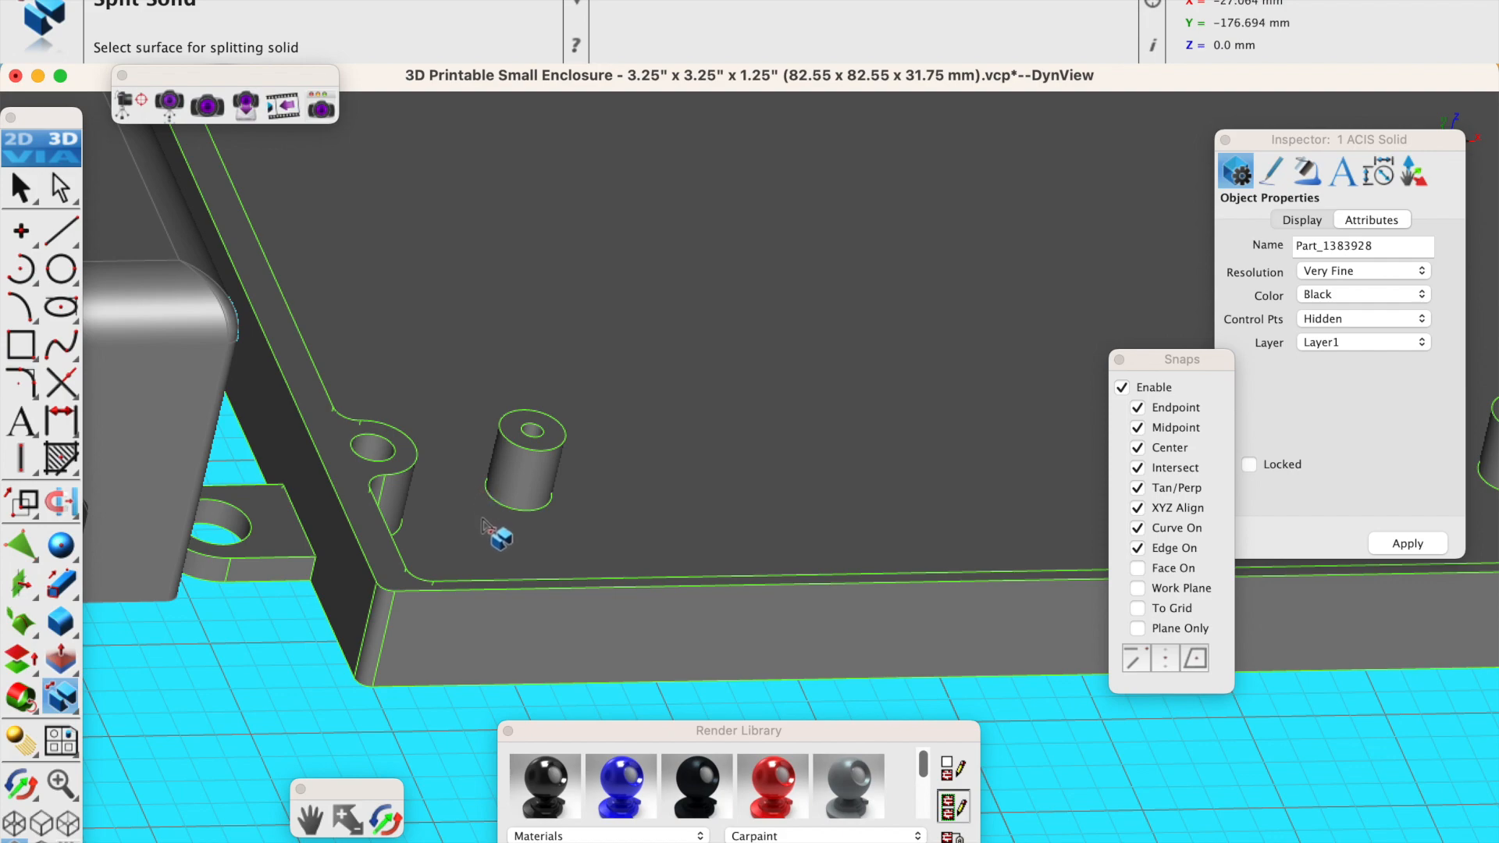
pyautogui.scroll(-5, 534, 546)
pyautogui.scroll(-2, 526, 562)
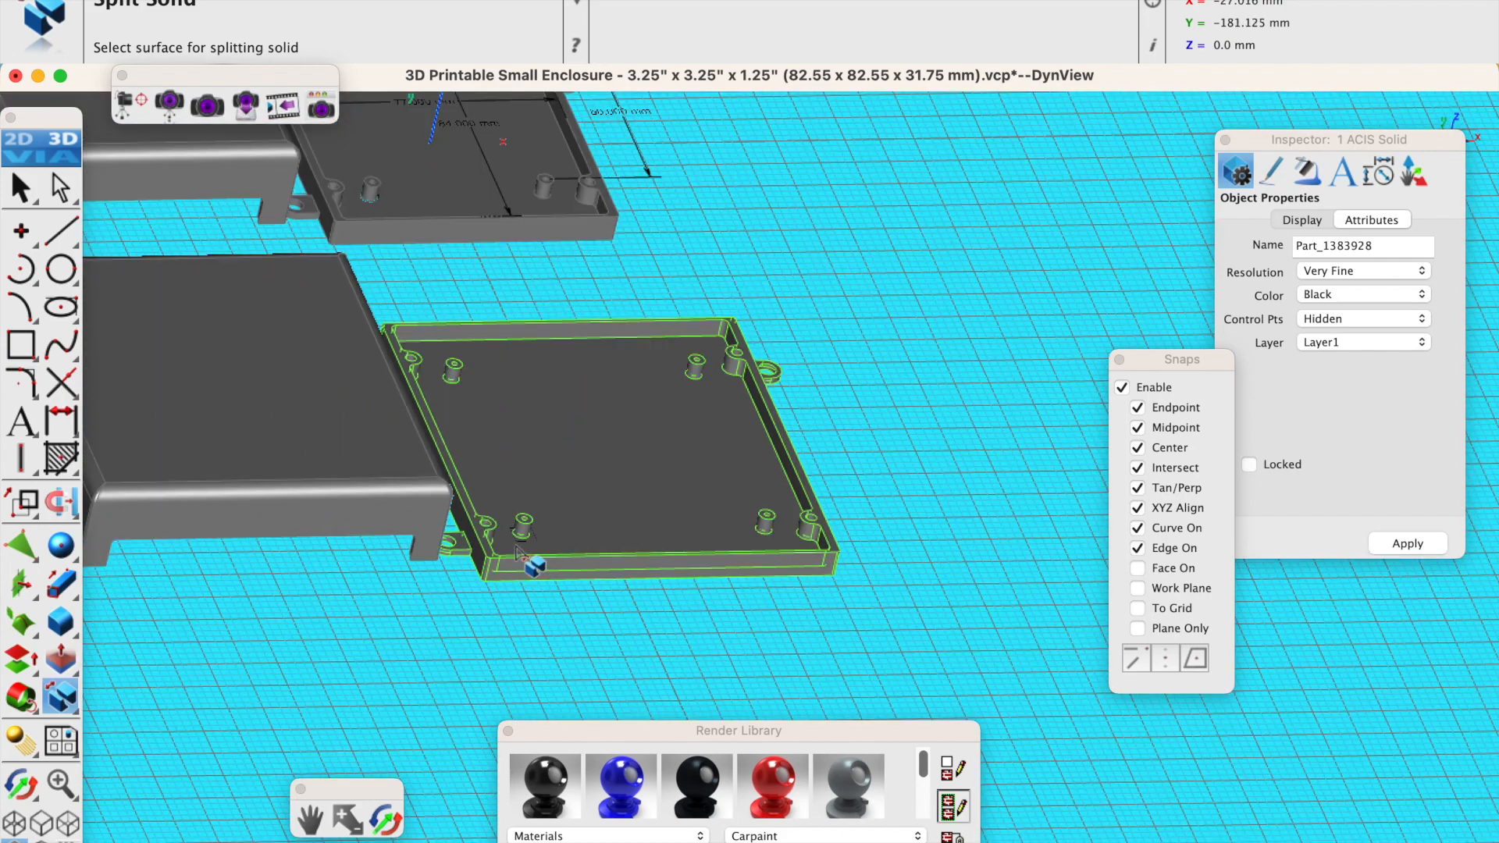
pyautogui.scroll(10, 531, 558)
pyautogui.scroll(-5, 541, 540)
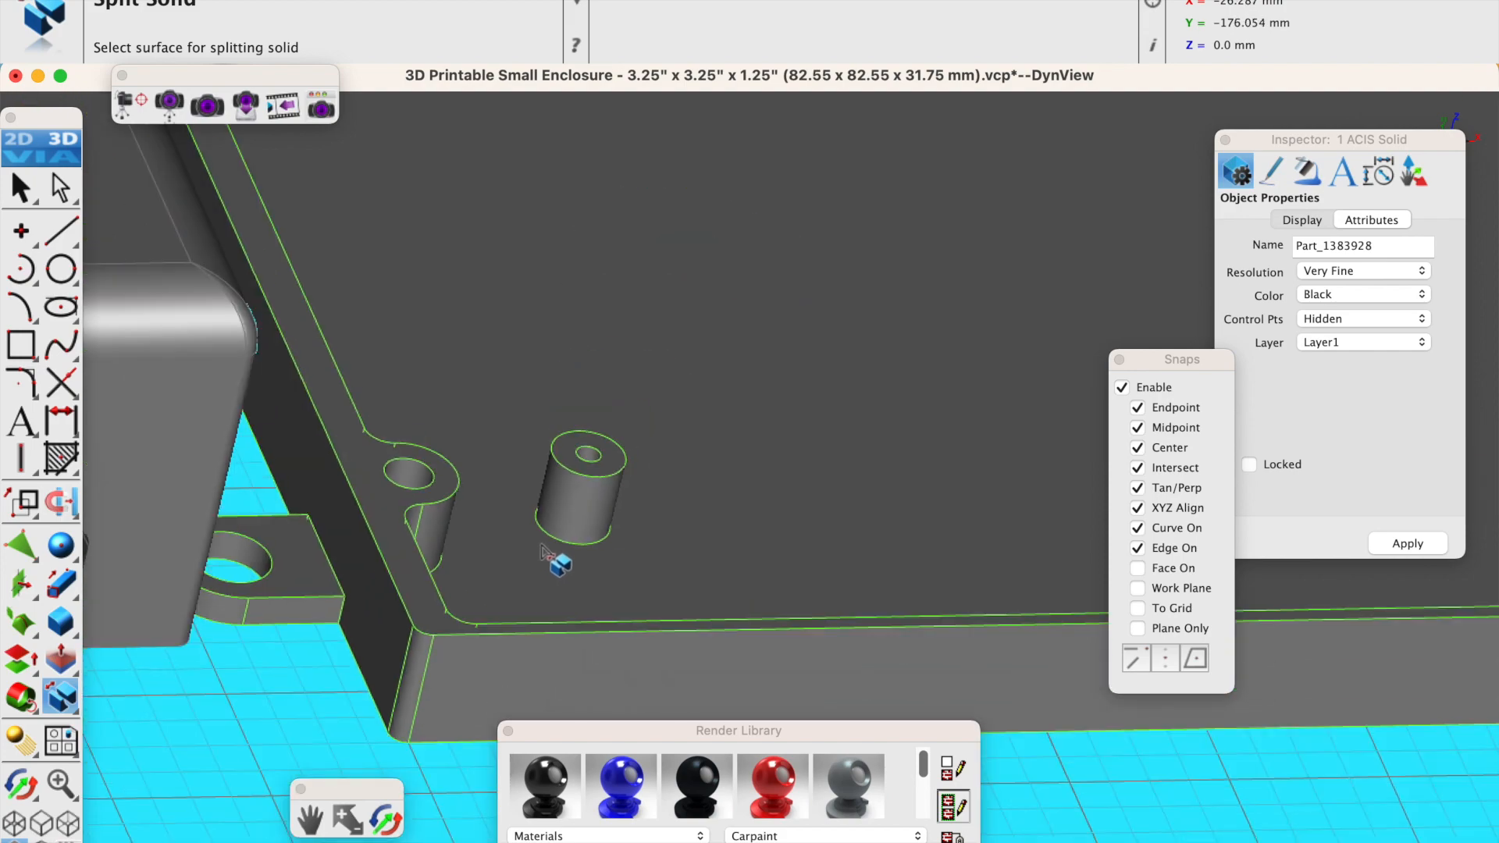
pyautogui.scroll(2, 535, 560)
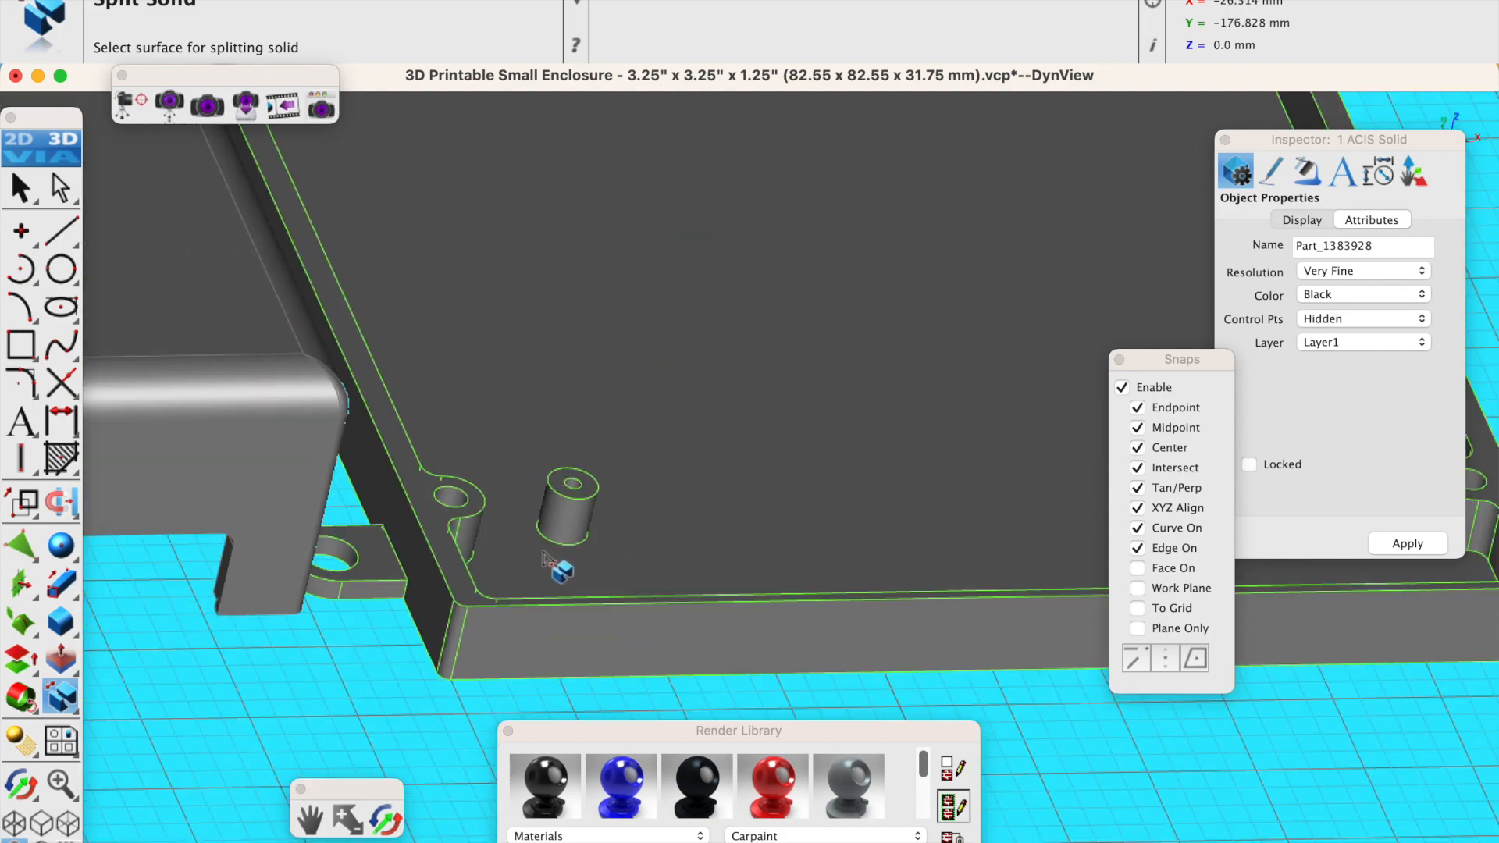
pyautogui.scroll(-2, 491, 562)
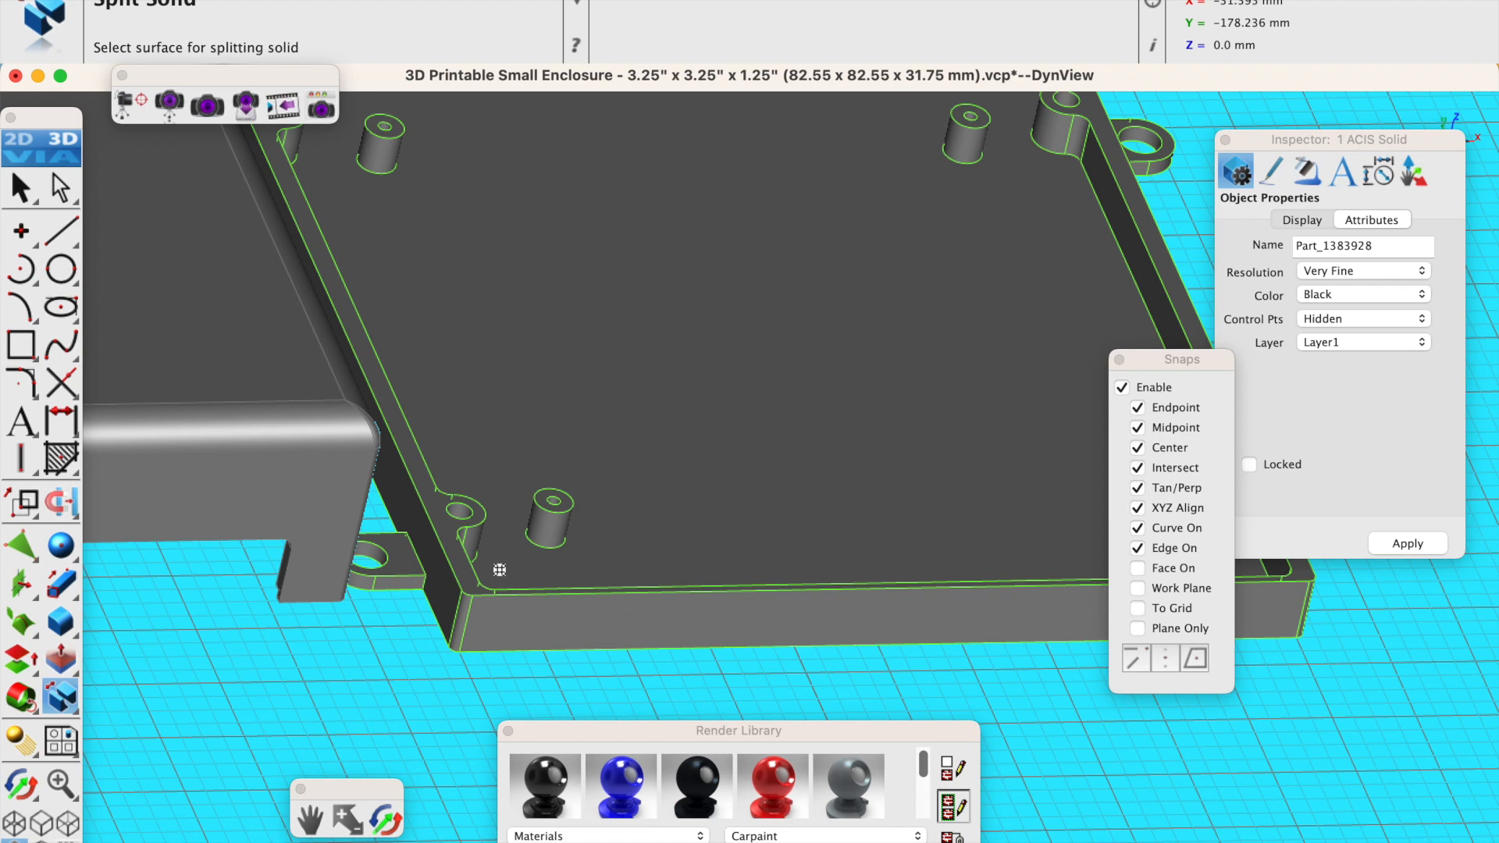
pyautogui.click(499, 570)
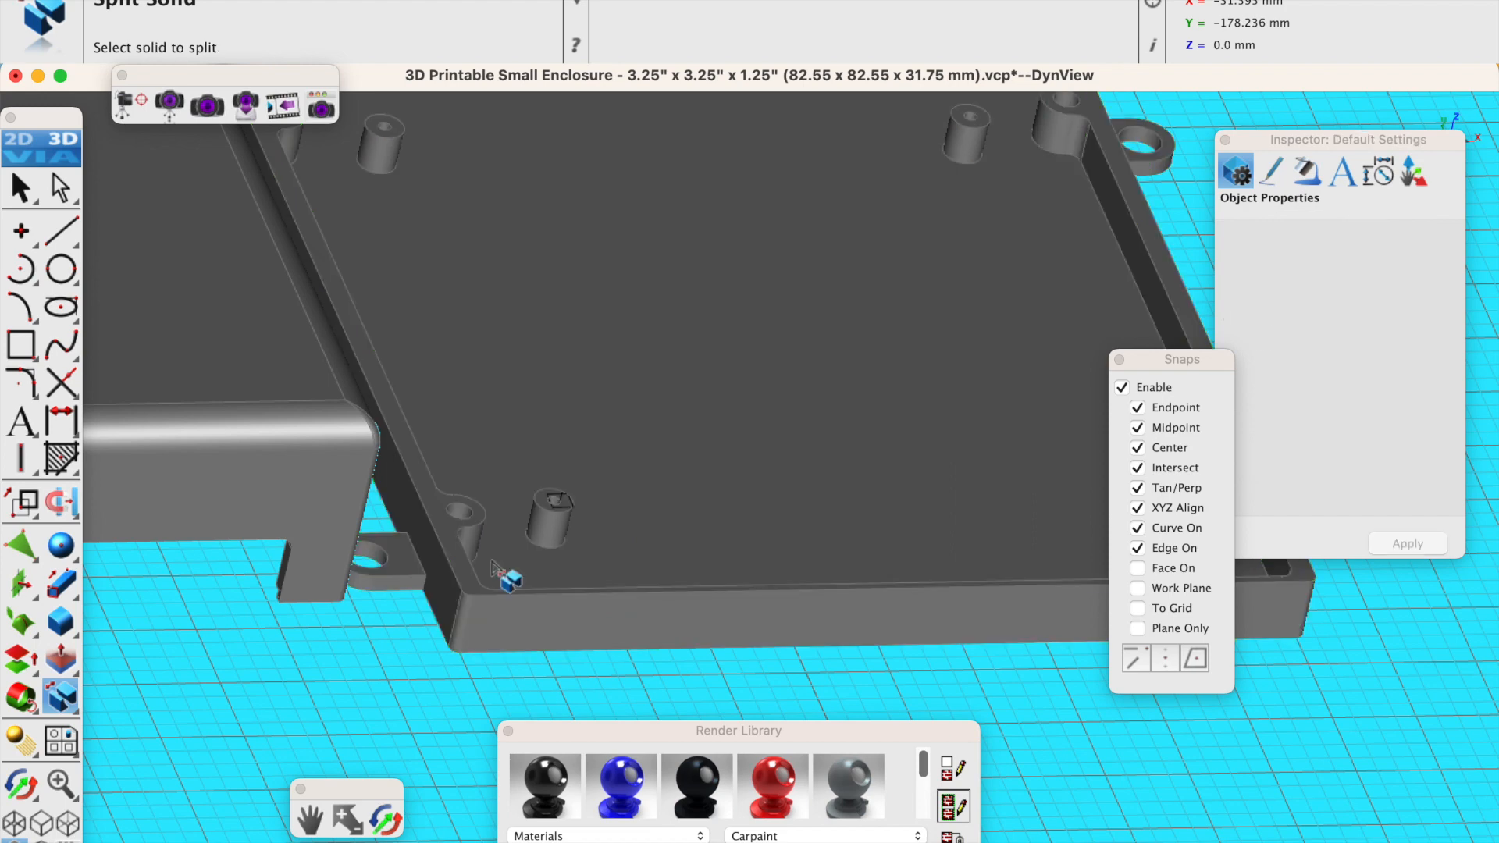
# Show the front left standoff of the copied base from the front in wireframe.
pyautogui.scroll(3, 582, 519)
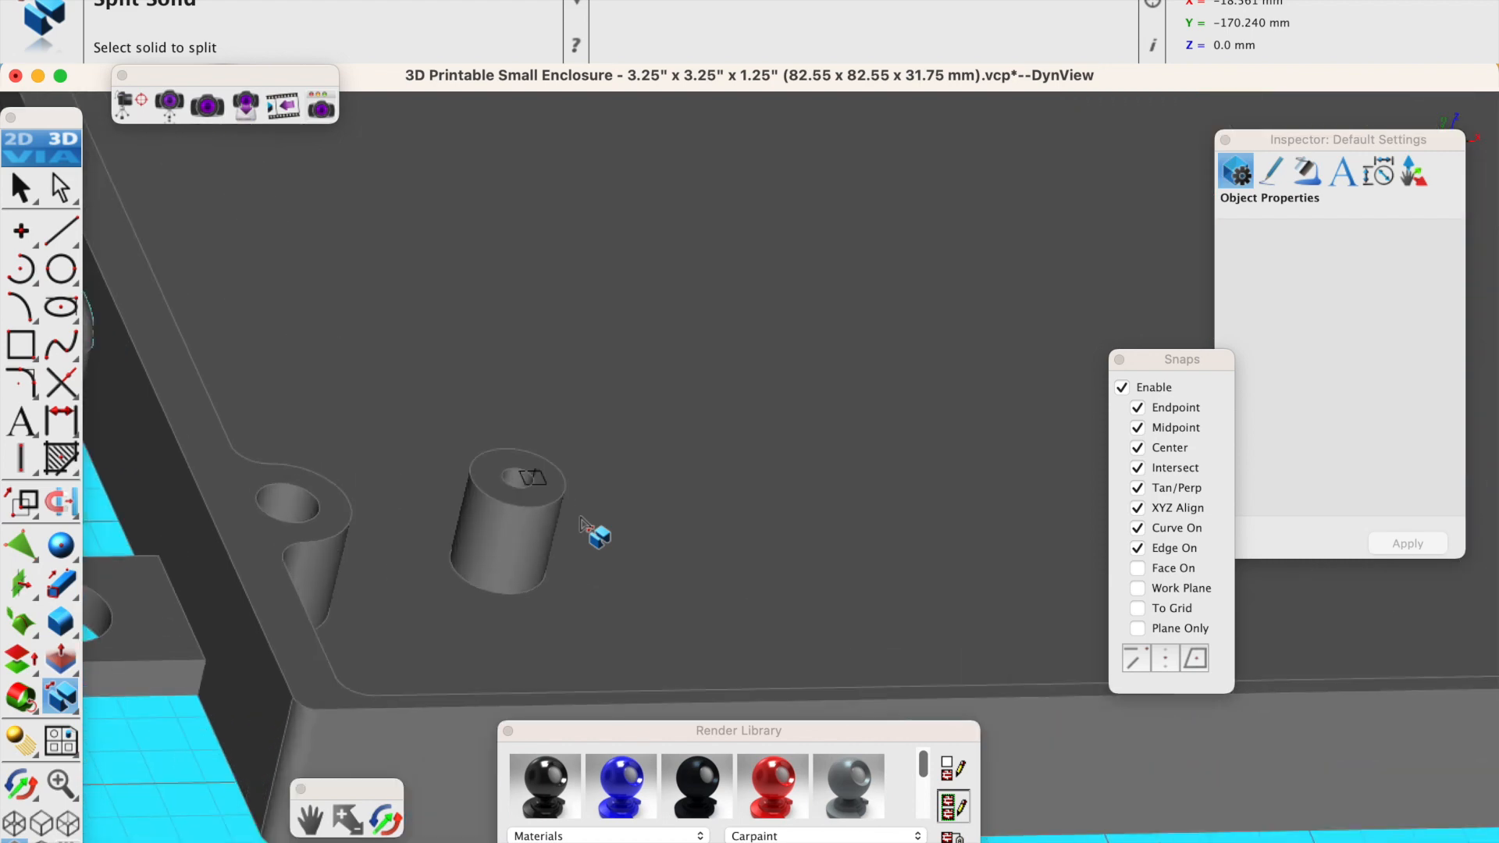
pyautogui.scroll(3, 544, 512)
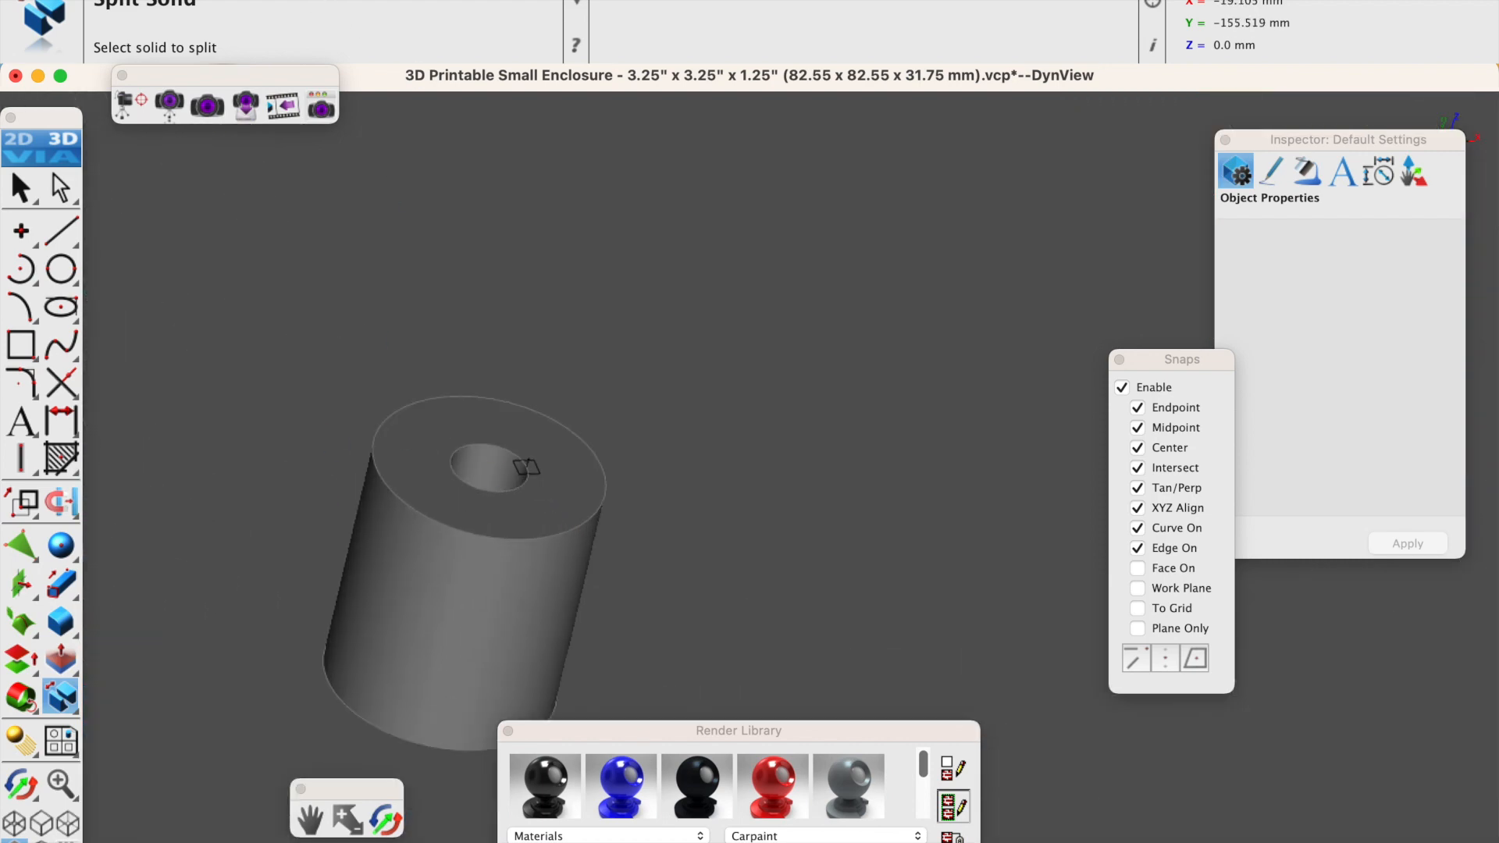
pyautogui.click(254, 0)
pyautogui.click(297, 67)
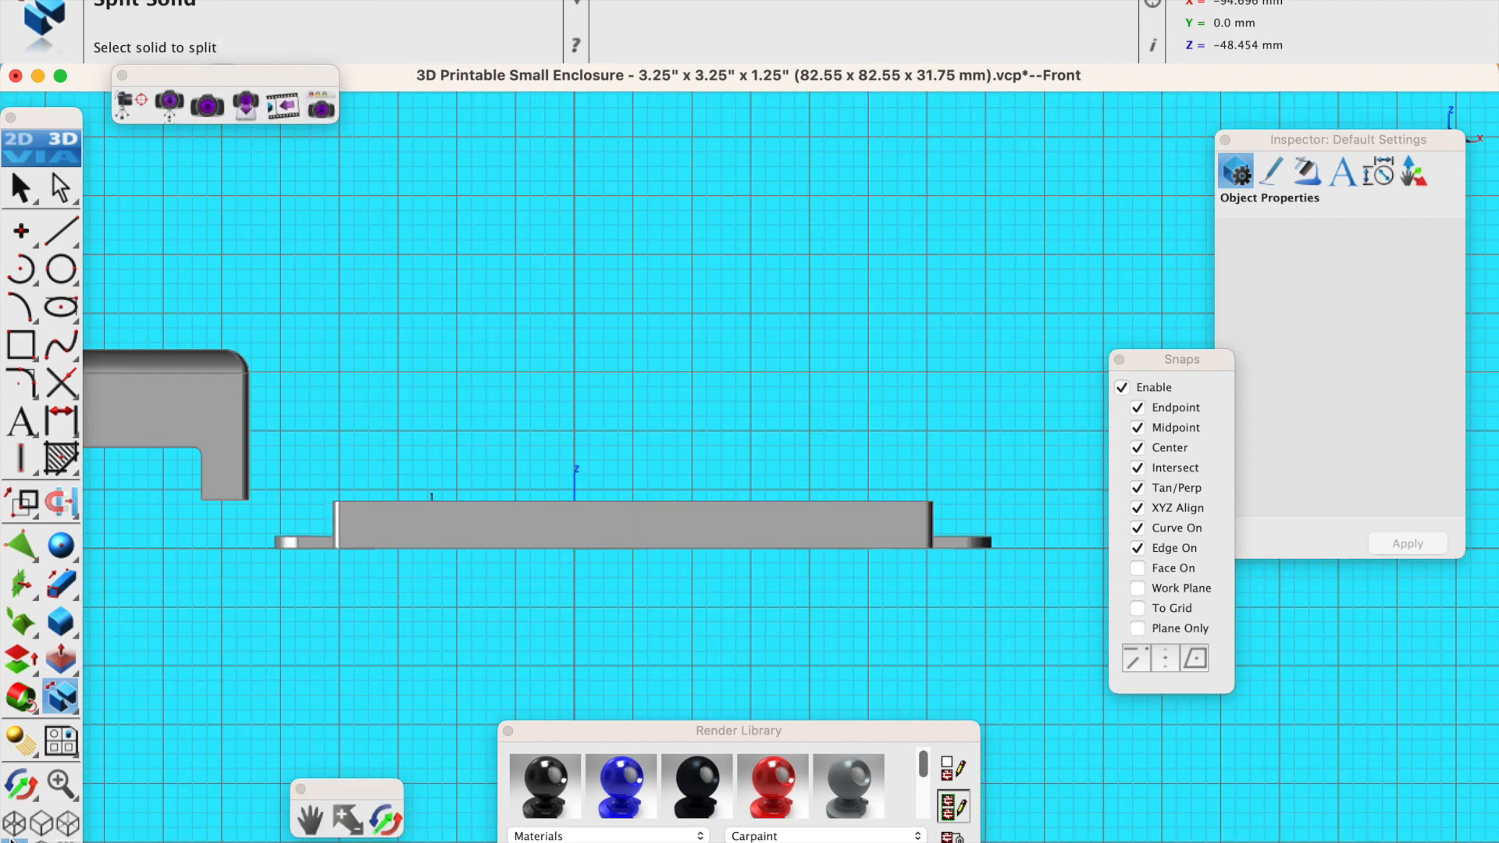
pyautogui.click(16, 824)
pyautogui.scroll(5, 445, 525)
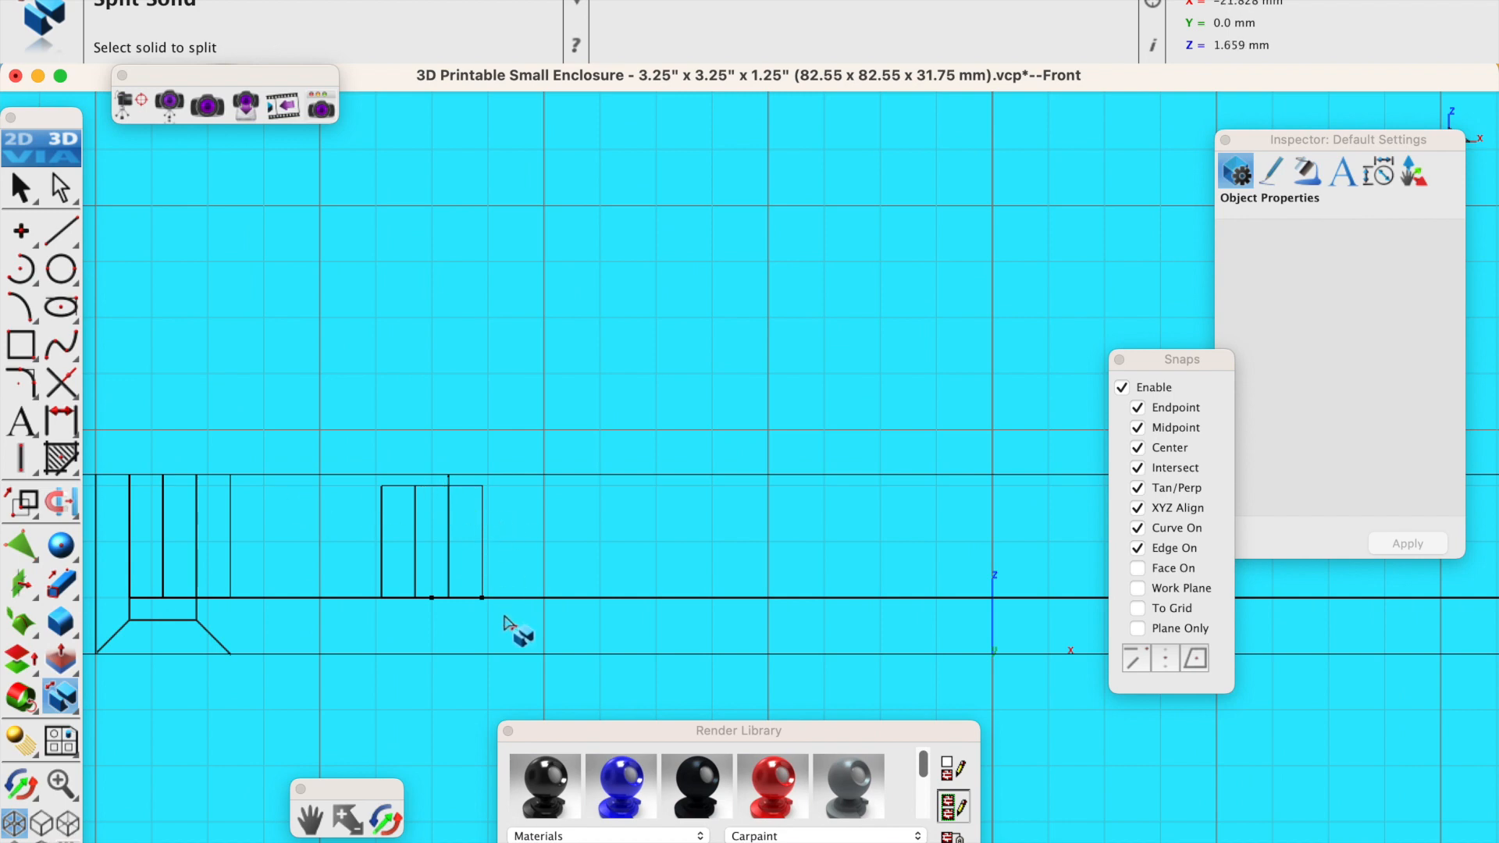
# Measure the front left standoff's height with a vertical dimension from its top edge to the base floor.
pyautogui.click(61, 420)
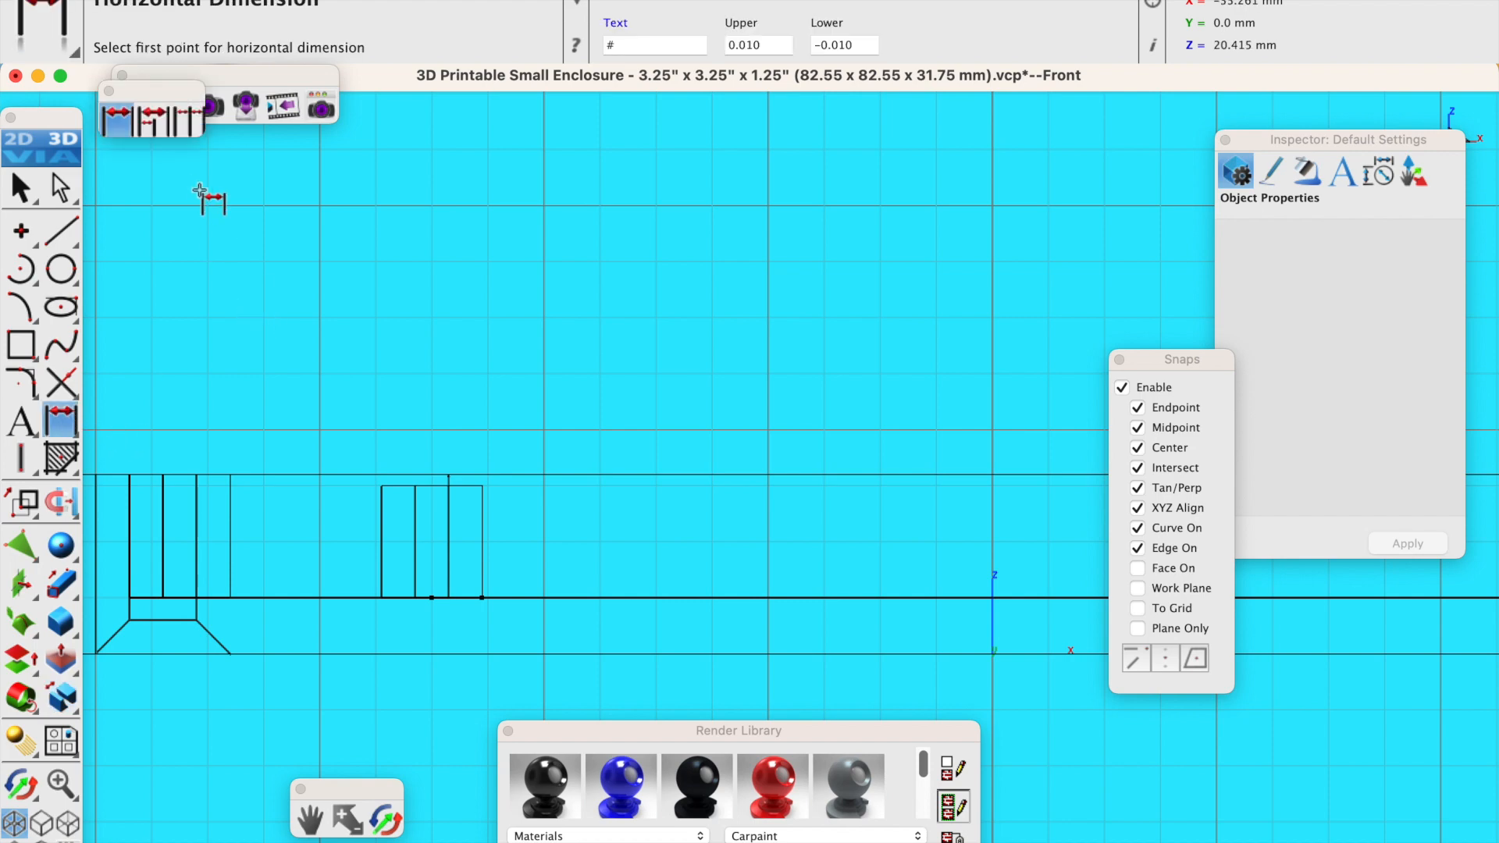
pyautogui.click(63, 422)
pyautogui.click(177, 421)
pyautogui.scroll(5, 441, 522)
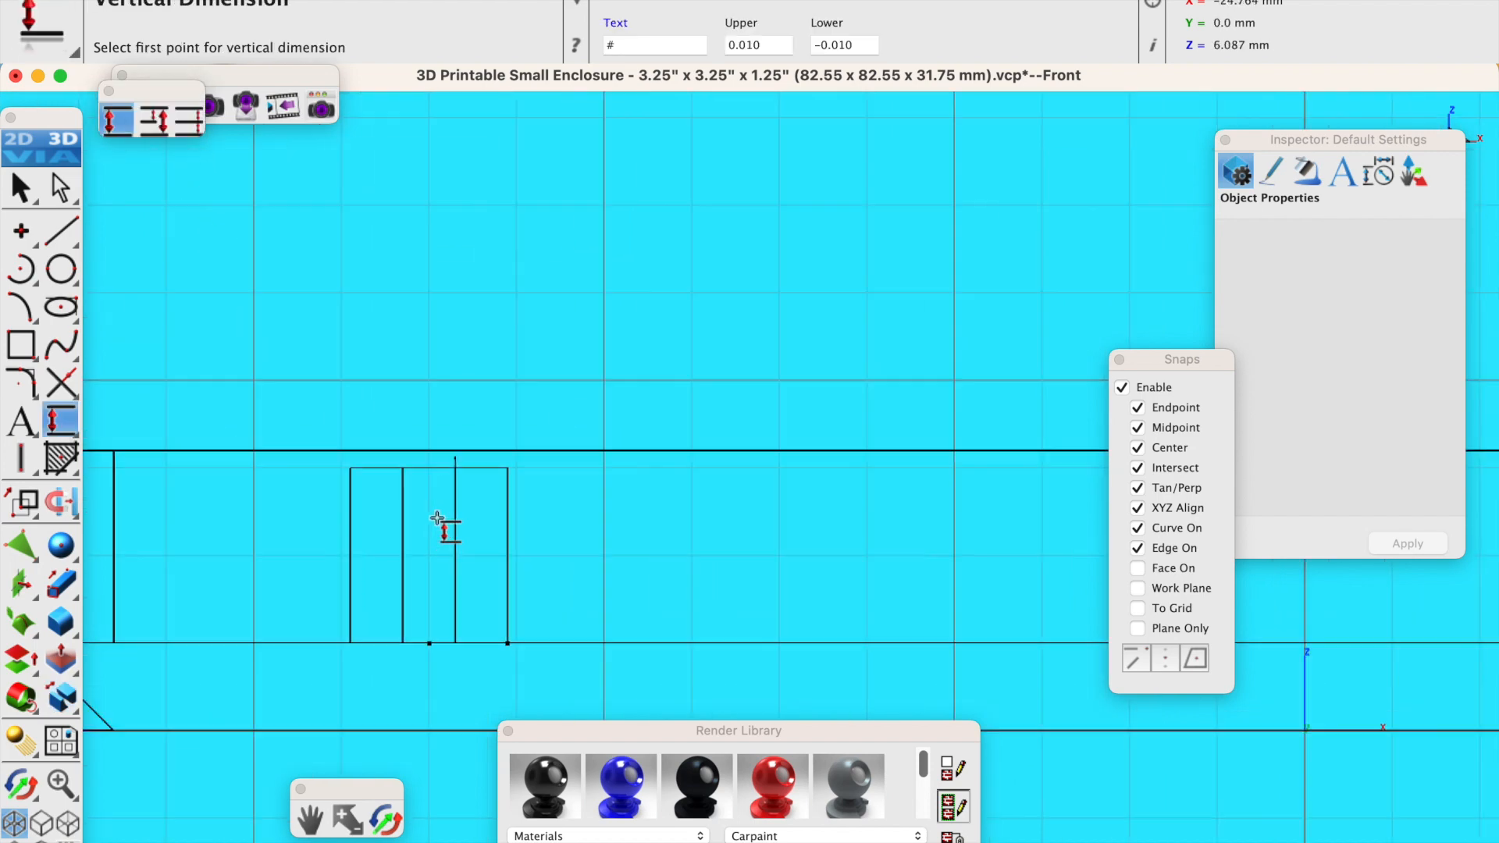
pyautogui.click(406, 446)
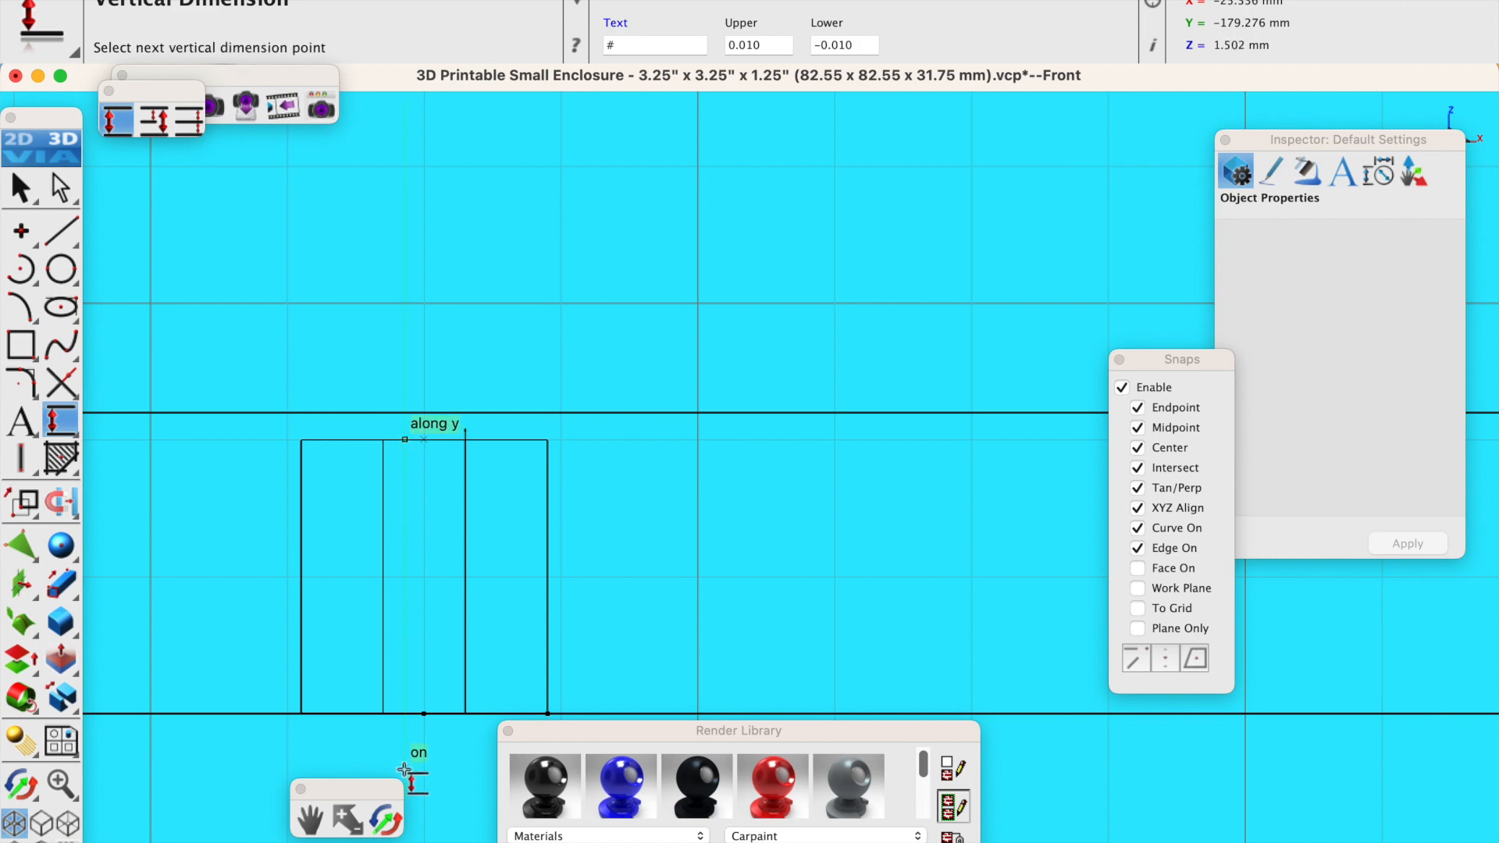
pyautogui.click(427, 716)
pyautogui.scroll(-3, 367, 690)
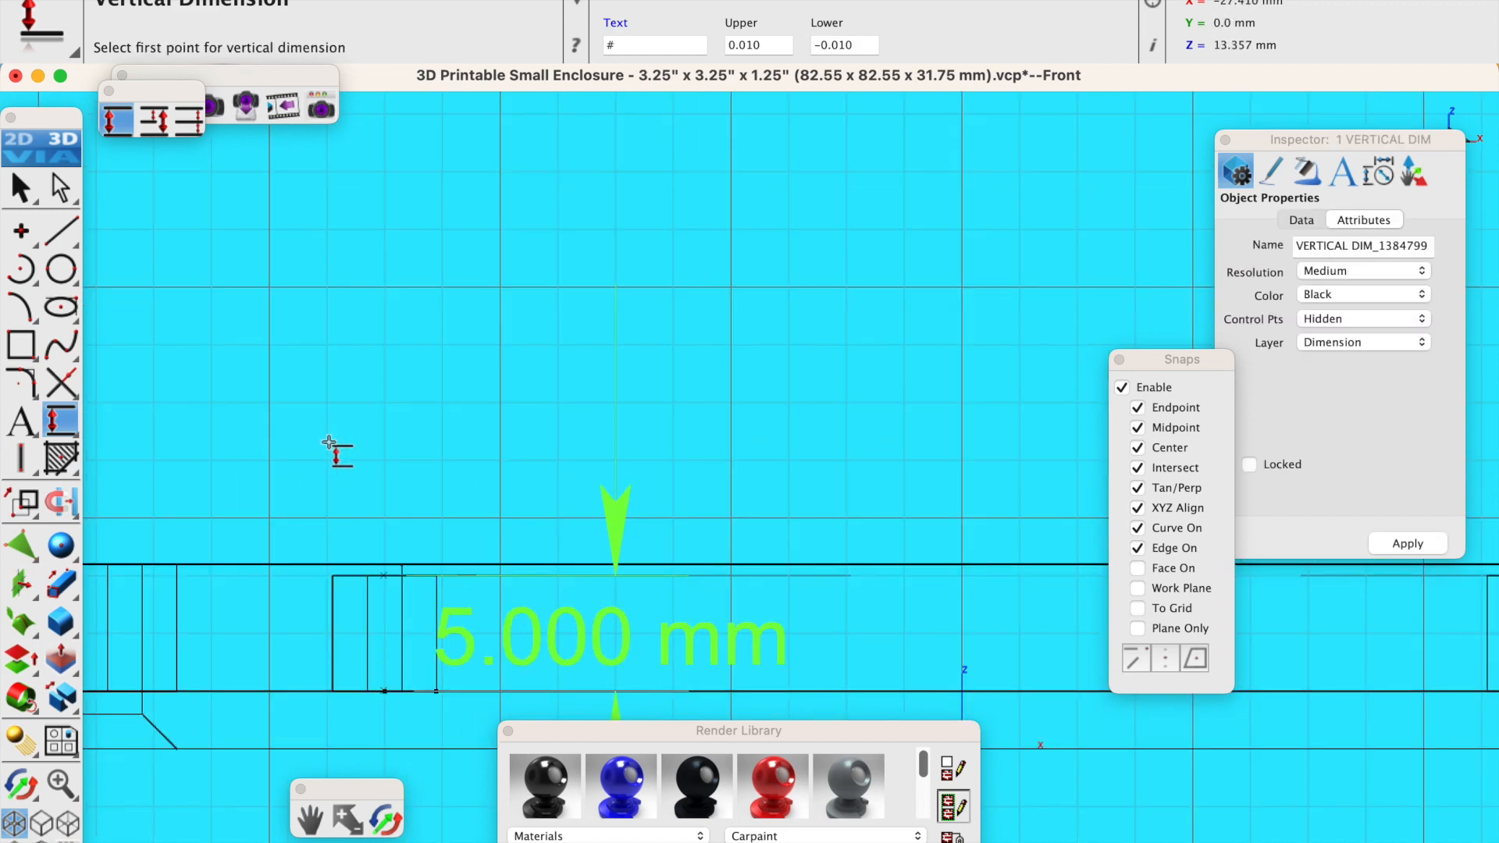
# Return to a shaded 3D view and examine the infinite plane on top of the front left standoff.
pyautogui.click(384, 820)
pyautogui.moveTo(428, 673); pyautogui.dragTo(328, 701)
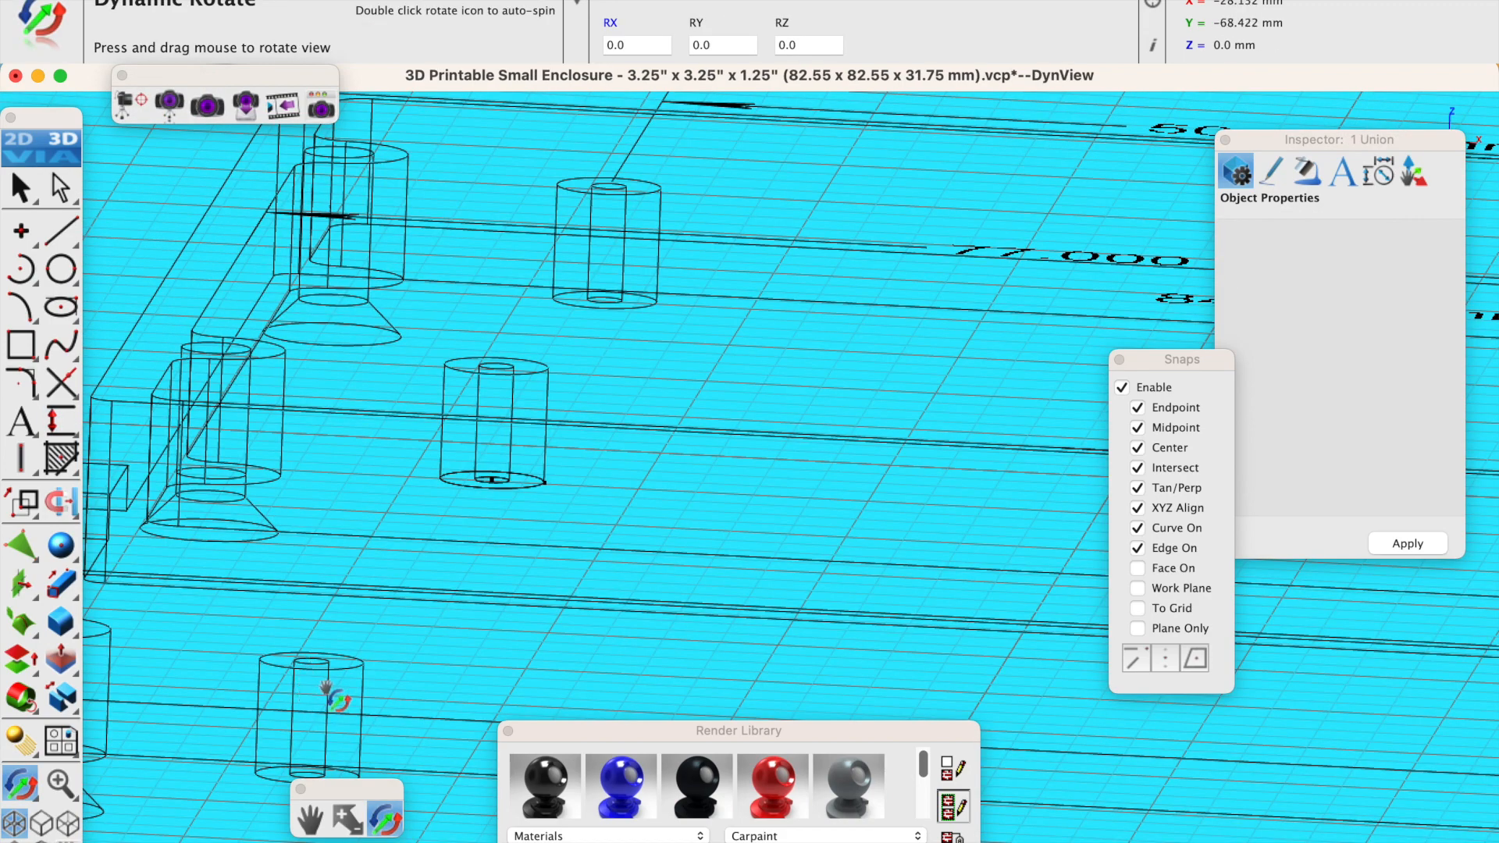
pyautogui.scroll(-4, 334, 684)
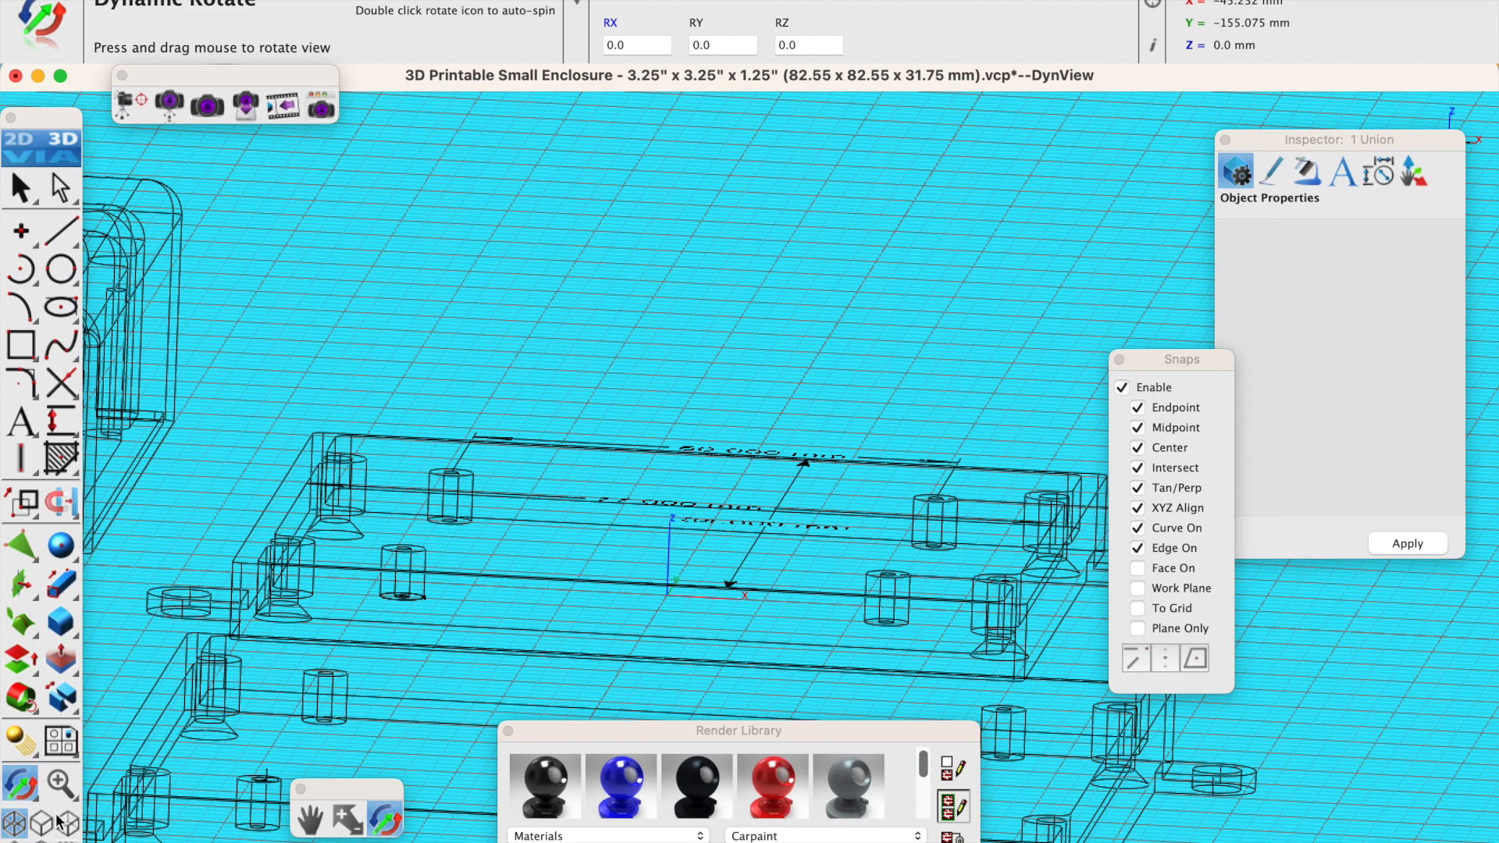
pyautogui.scroll(6, 343, 742)
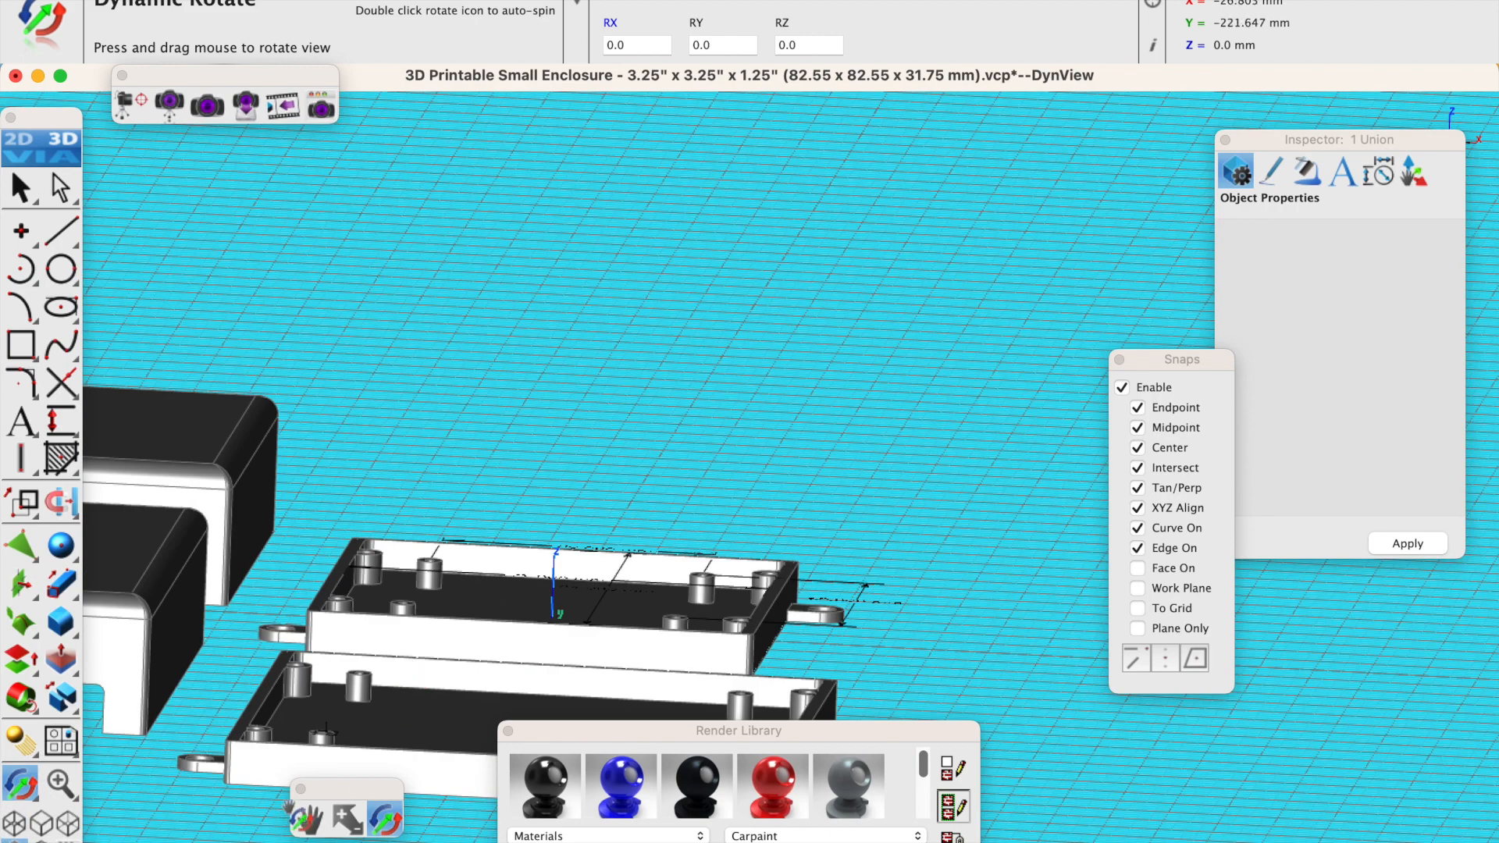
pyautogui.scroll(2, 305, 759)
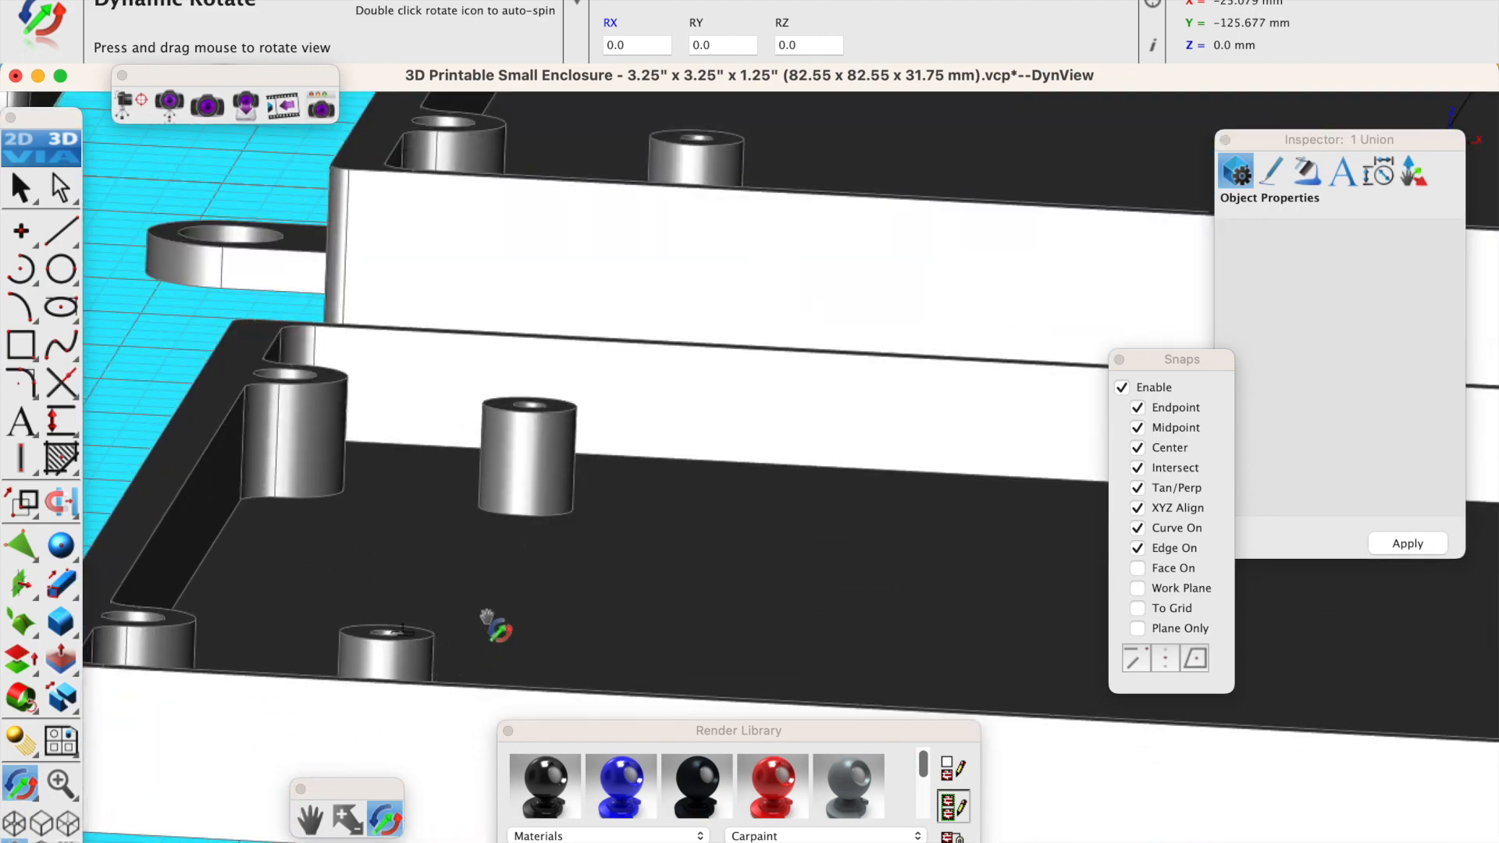
pyautogui.moveTo(487, 617); pyautogui.dragTo(495, 662)
pyautogui.scroll(-5, 536, 575)
pyautogui.scroll(6, 466, 737)
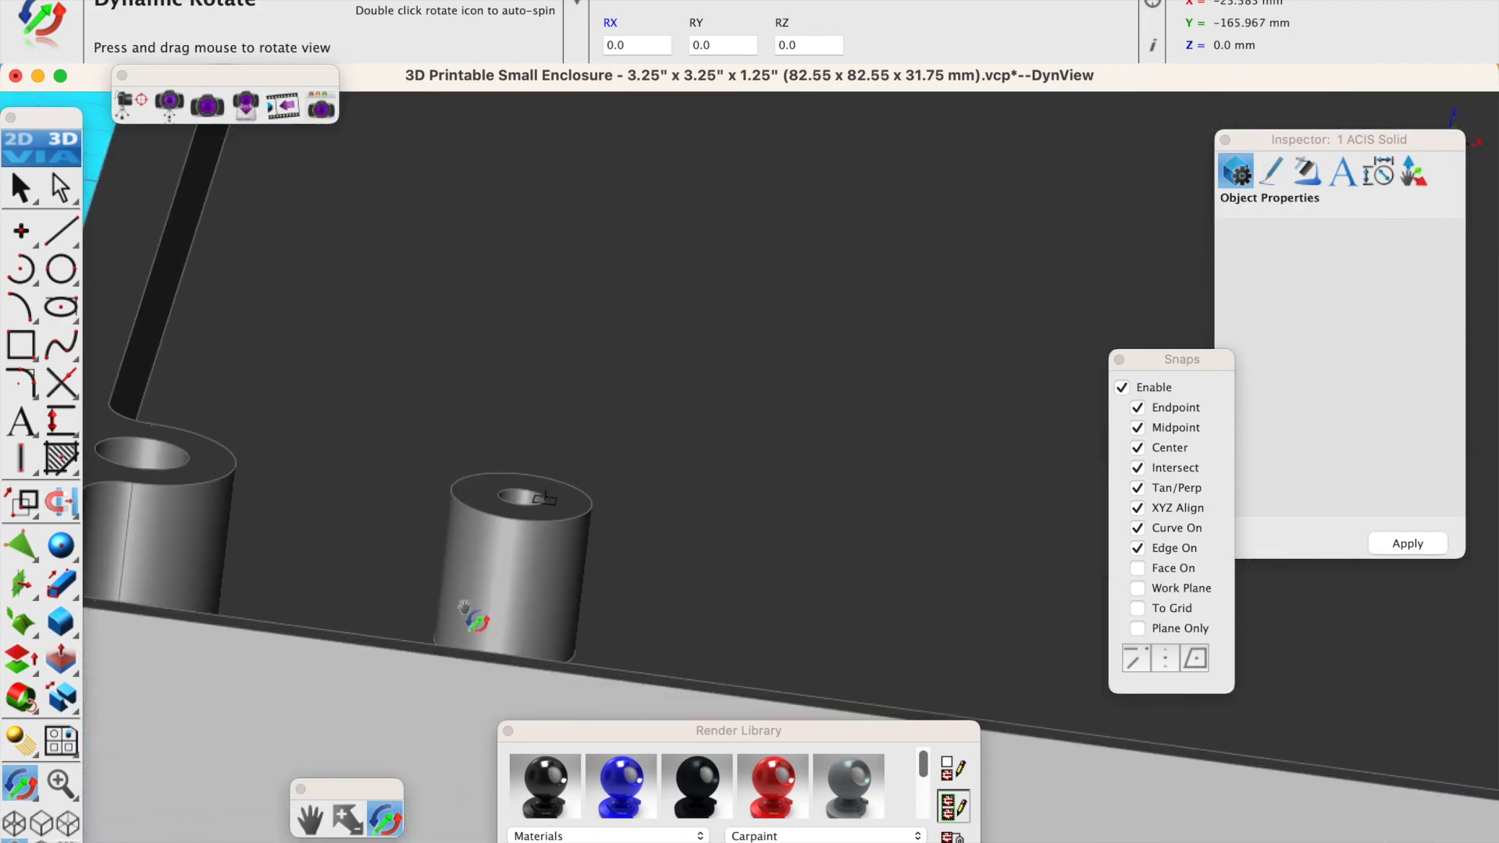
# Select the infinite plane surface instead of the base and move it down along Z by a distance of -5 mm.
pyautogui.click(24, 191)
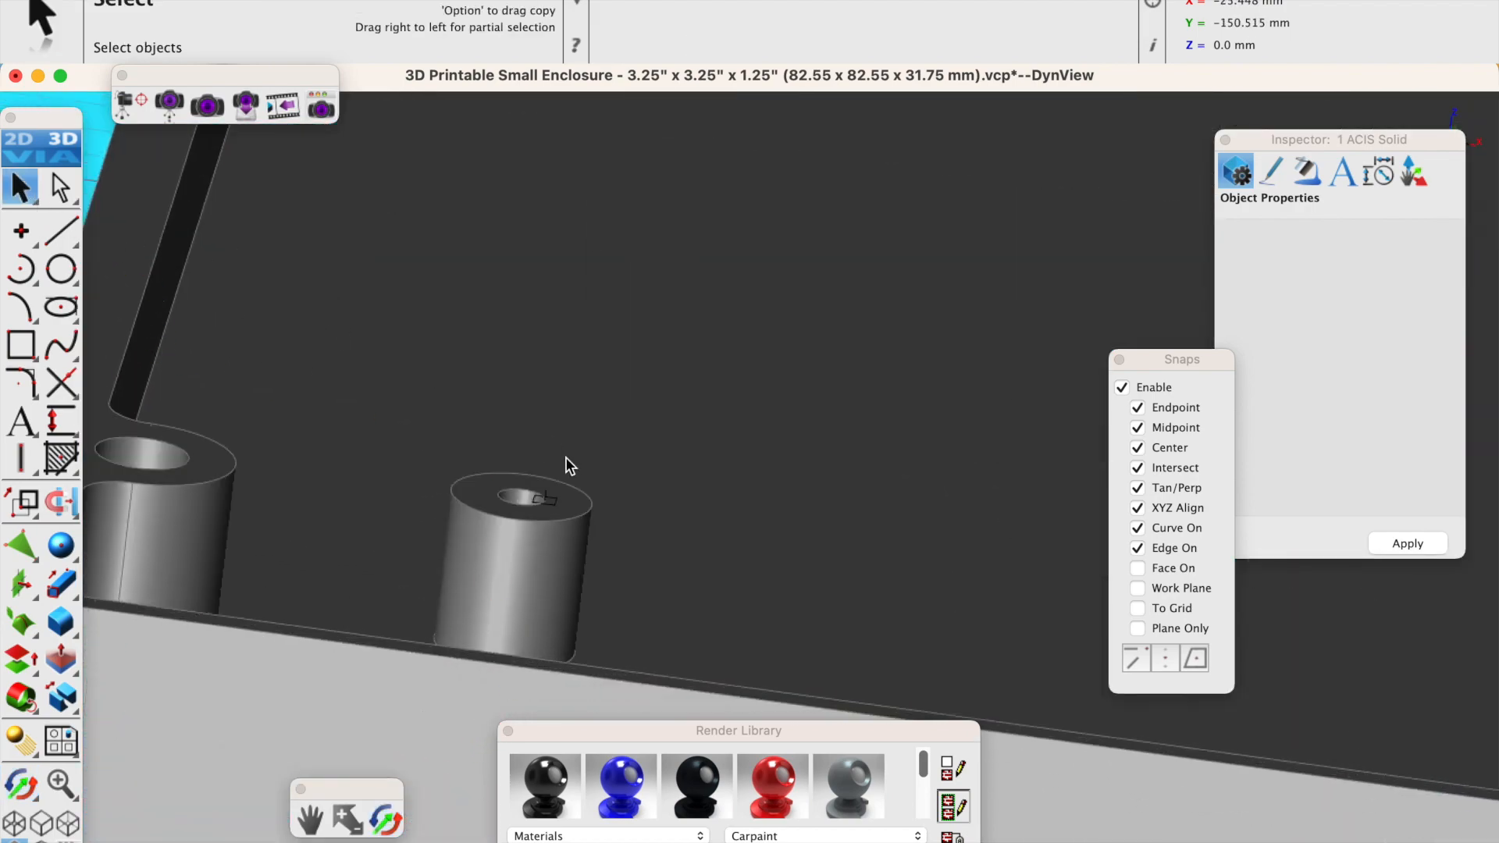
pyautogui.click(555, 509)
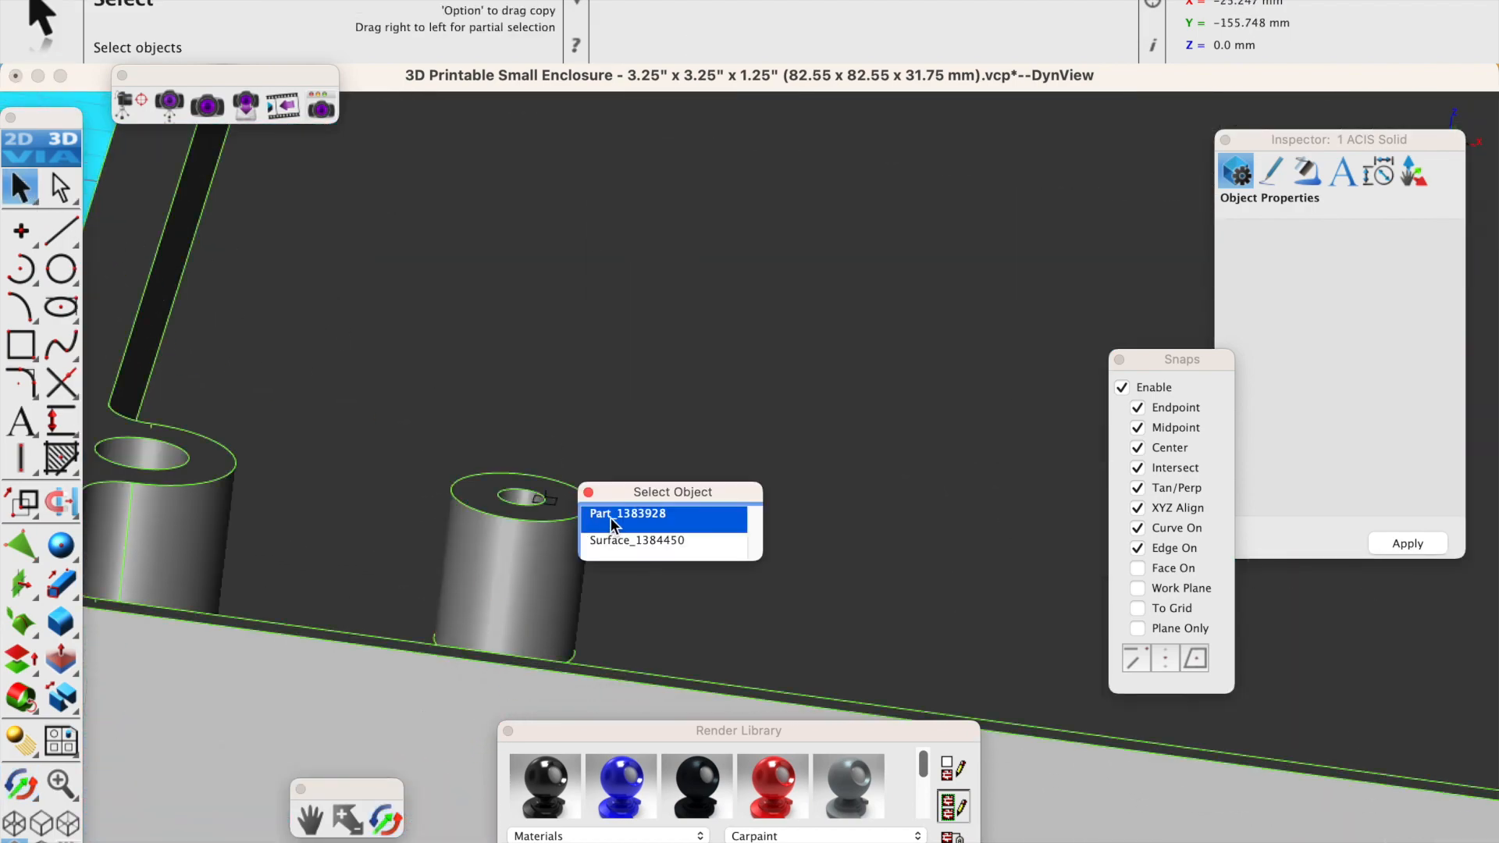
pyautogui.click(618, 541)
pyautogui.moveTo(578, 306); pyautogui.dragTo(568, 397)
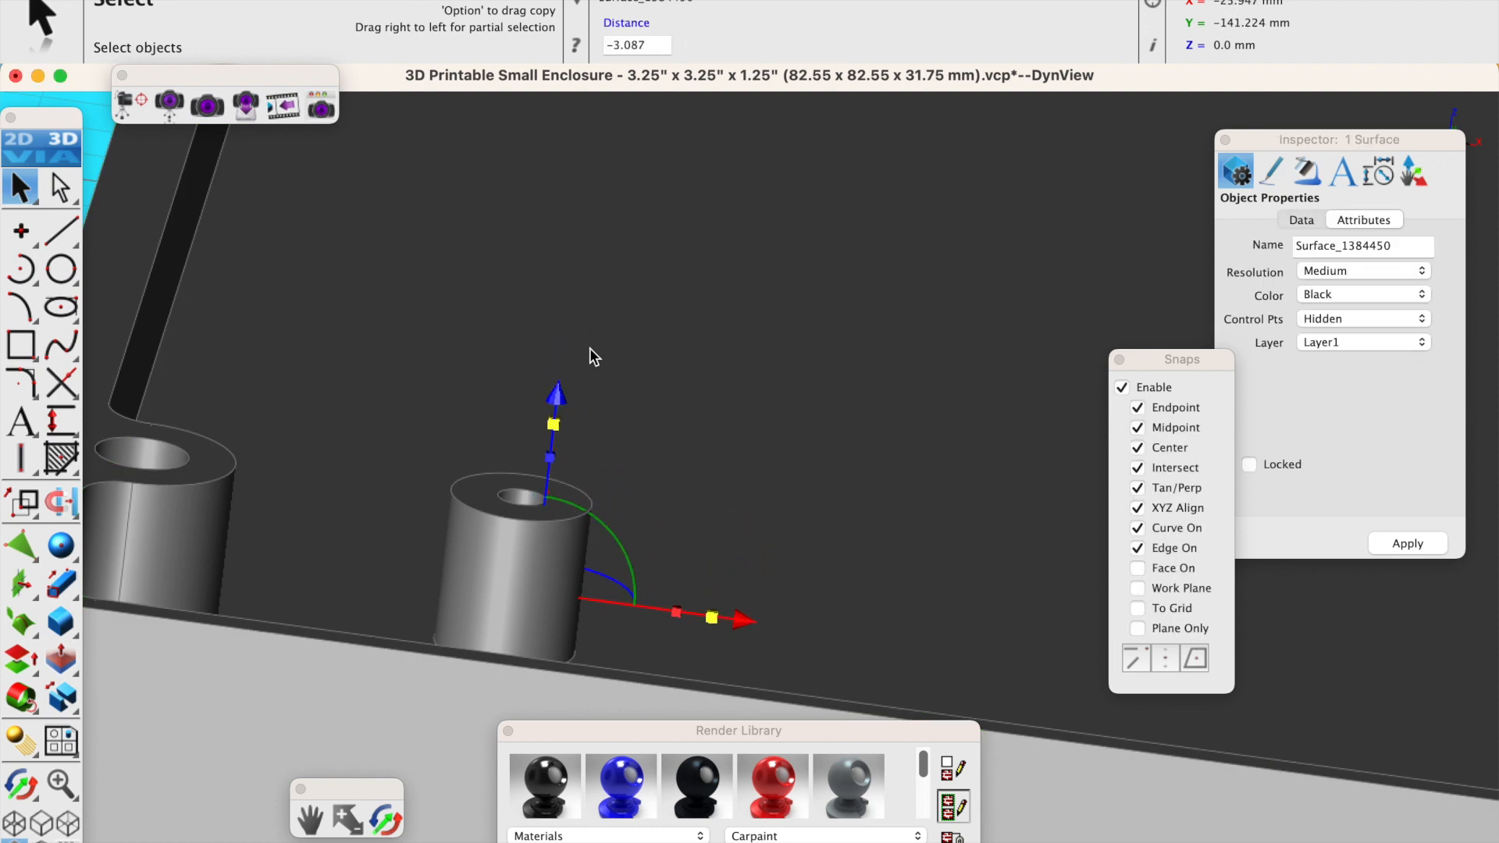
pyautogui.click(652, 45)
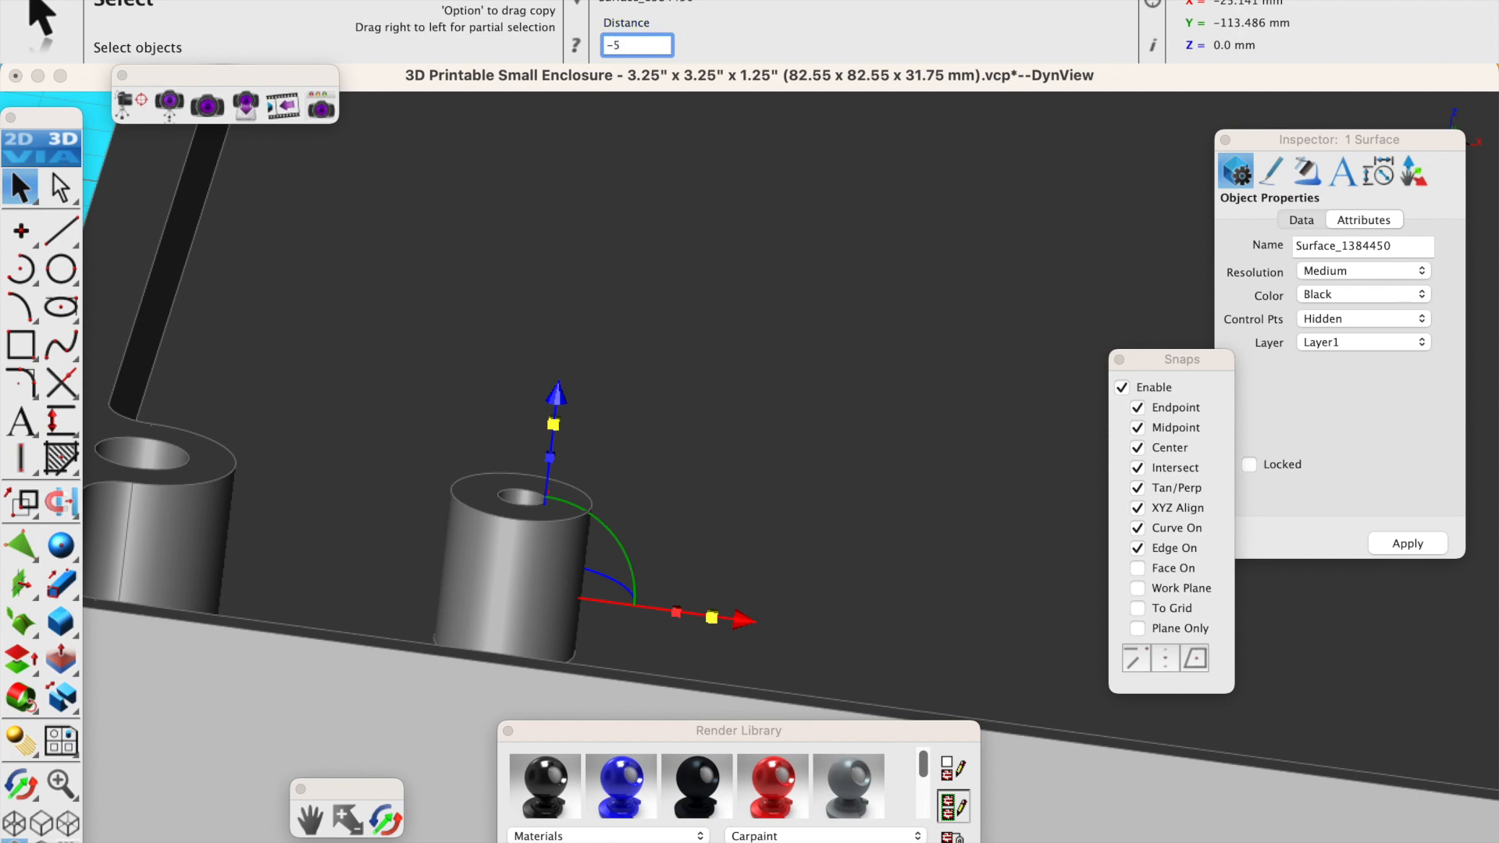
pyautogui.press('Return')
# Shift the infinite plane along X and about 28 mm toward the back, clear of the front left standoff, and inspect its position.
pyautogui.moveTo(737, 677); pyautogui.dragTo(852, 685)
pyautogui.moveTo(688, 600); pyautogui.dragTo(769, 326)
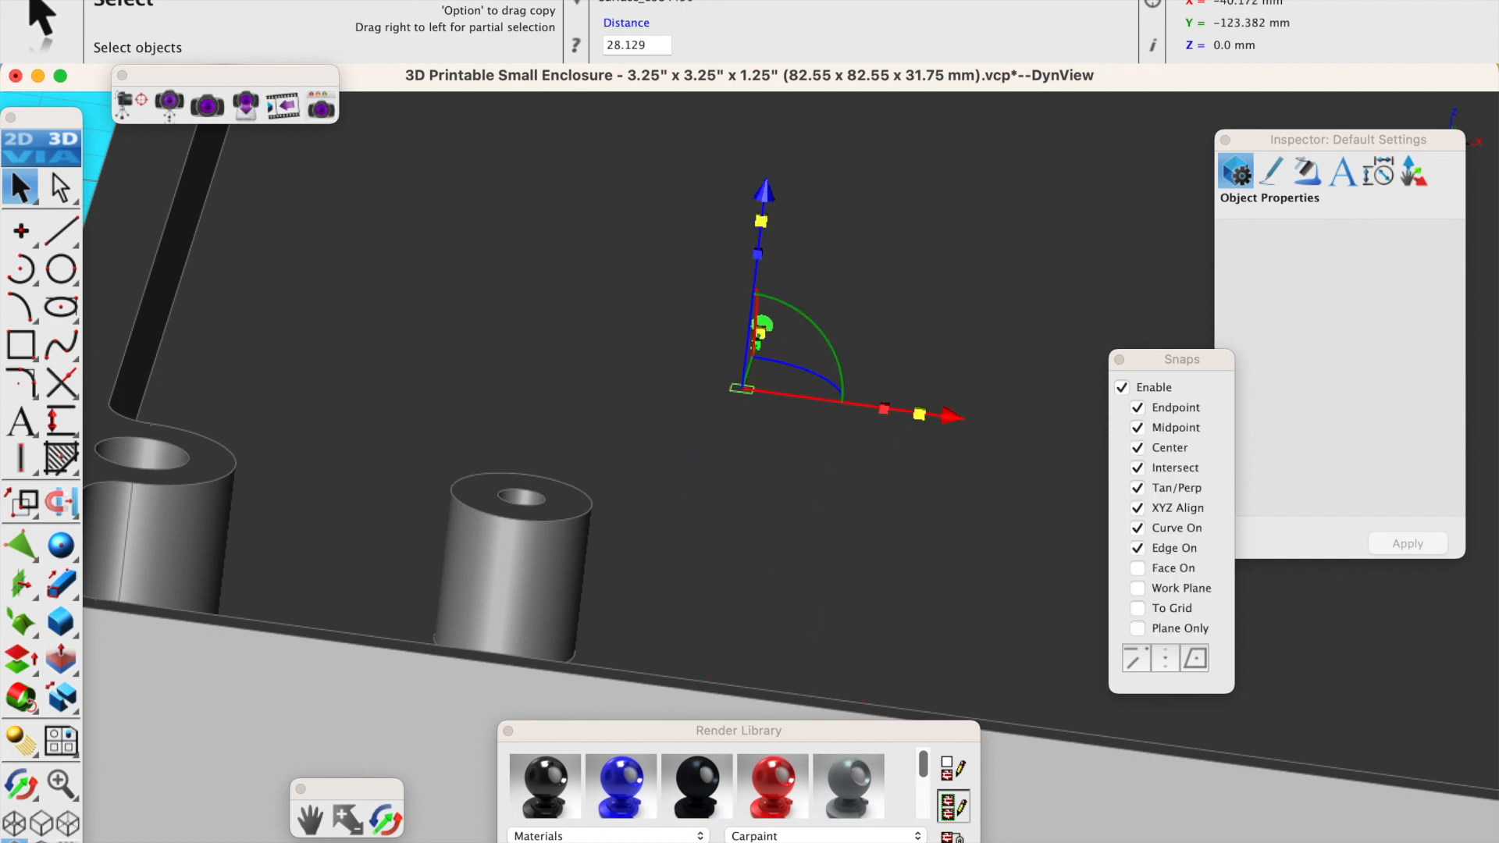
pyautogui.scroll(-8, 601, 409)
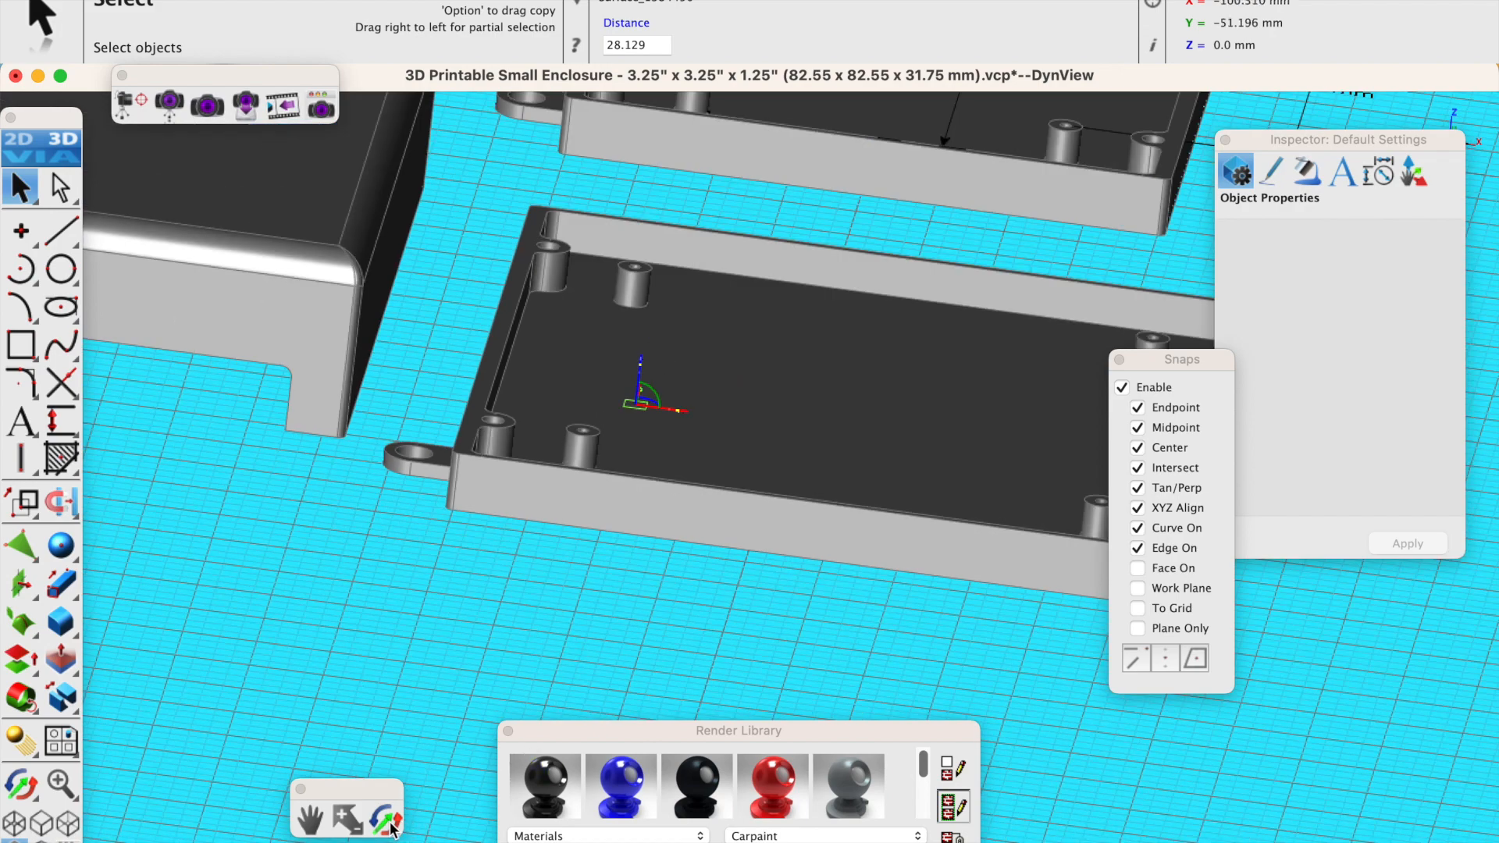
pyautogui.click(386, 821)
pyautogui.moveTo(625, 307); pyautogui.dragTo(658, 619)
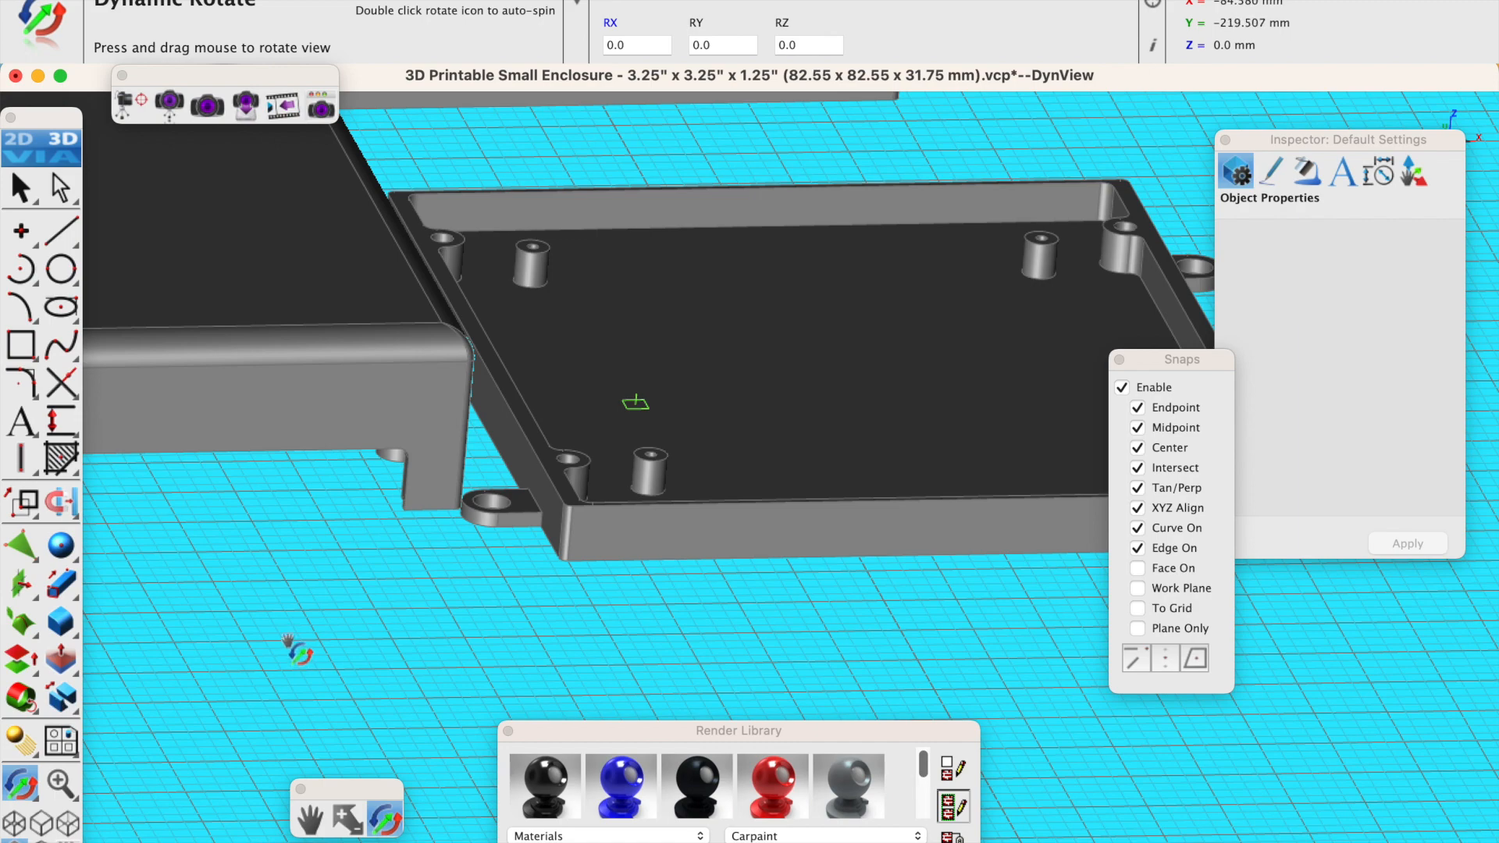
# Split the enlarged base solid with the infinite plane so its standoffs separate from the floor.
pyautogui.click(20, 192)
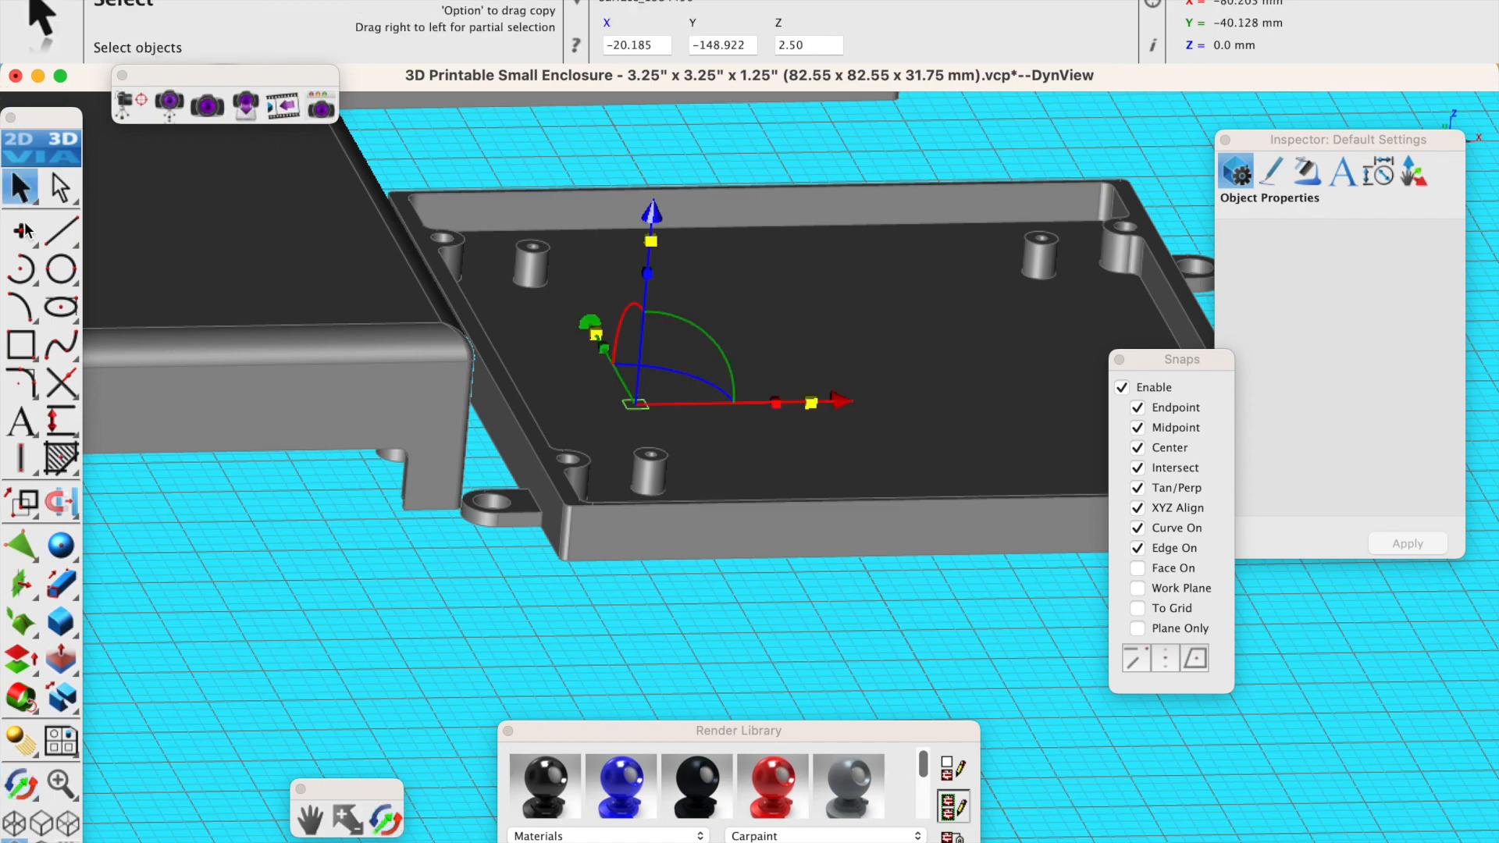
pyautogui.click(248, 535)
pyautogui.click(63, 699)
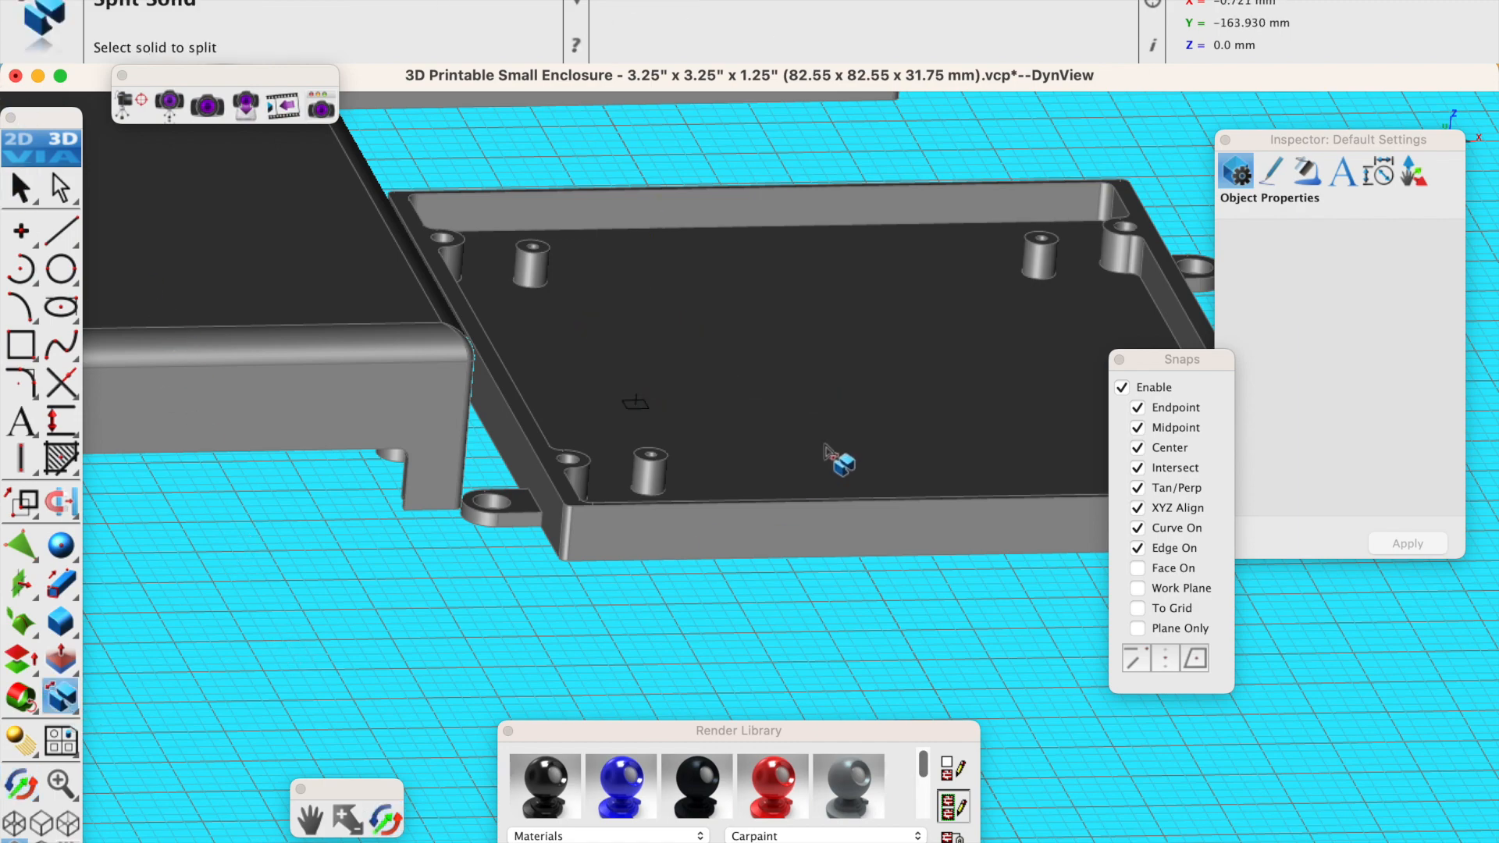
pyautogui.click(816, 378)
pyautogui.click(647, 412)
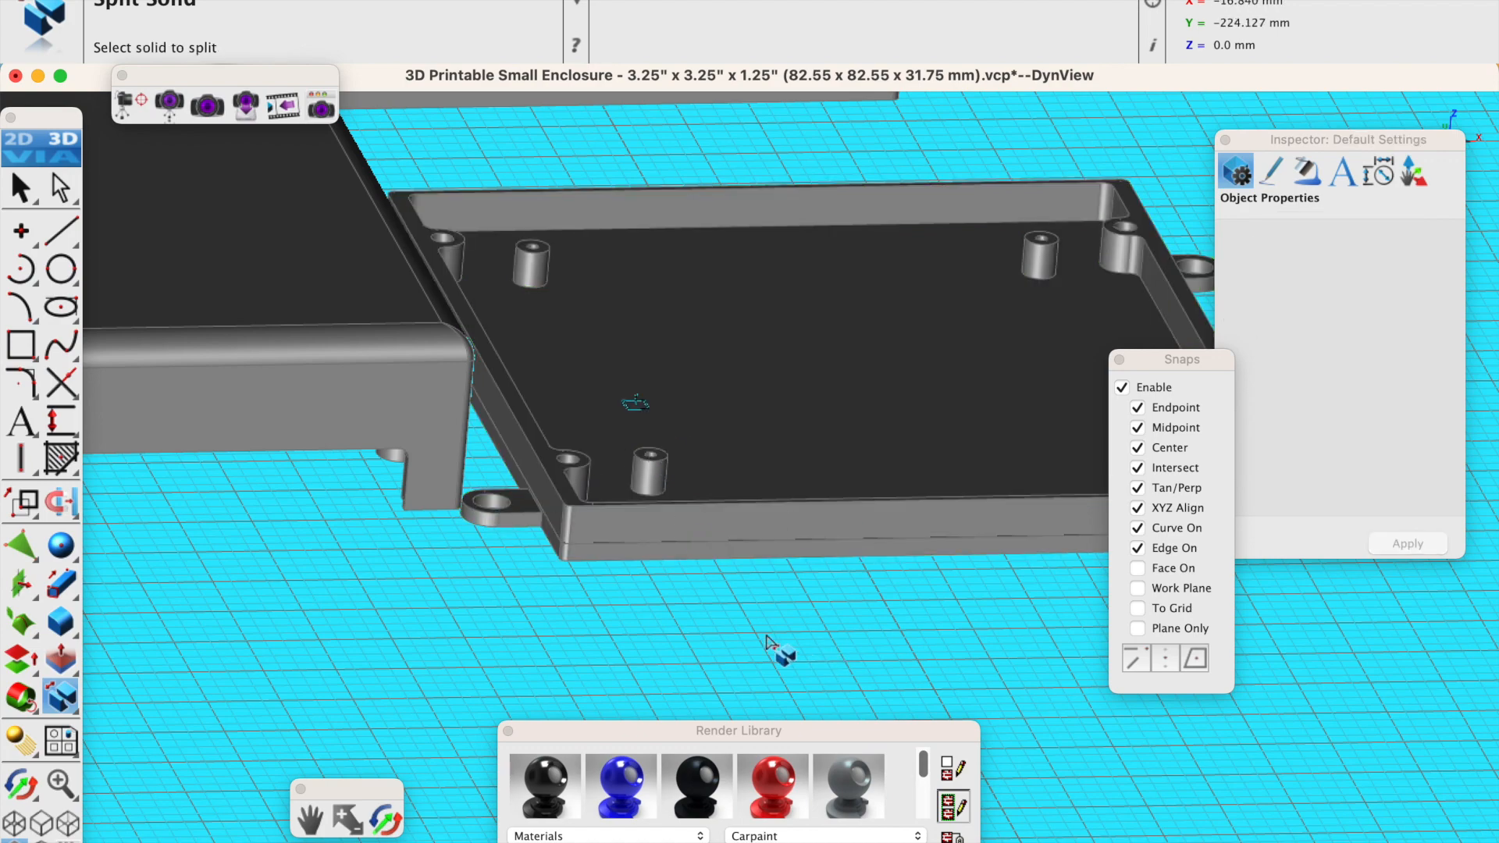
pyautogui.scroll(-3, 562, 559)
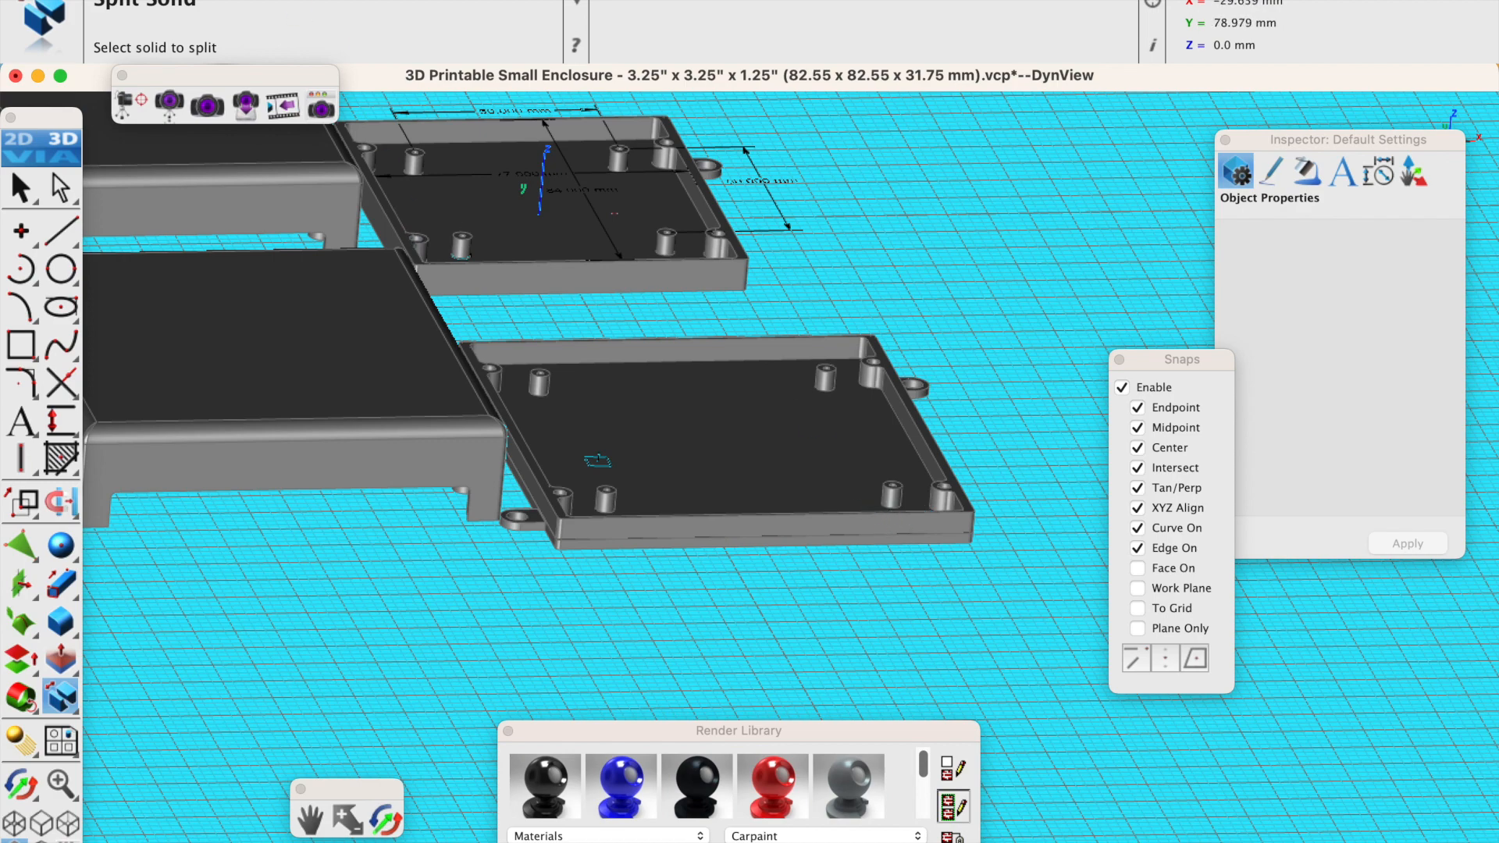
# In the top view, copy the enlarged base's back left standoff about 27 mm toward the front along Y.
pyautogui.click(251, 0)
pyautogui.click(277, 85)
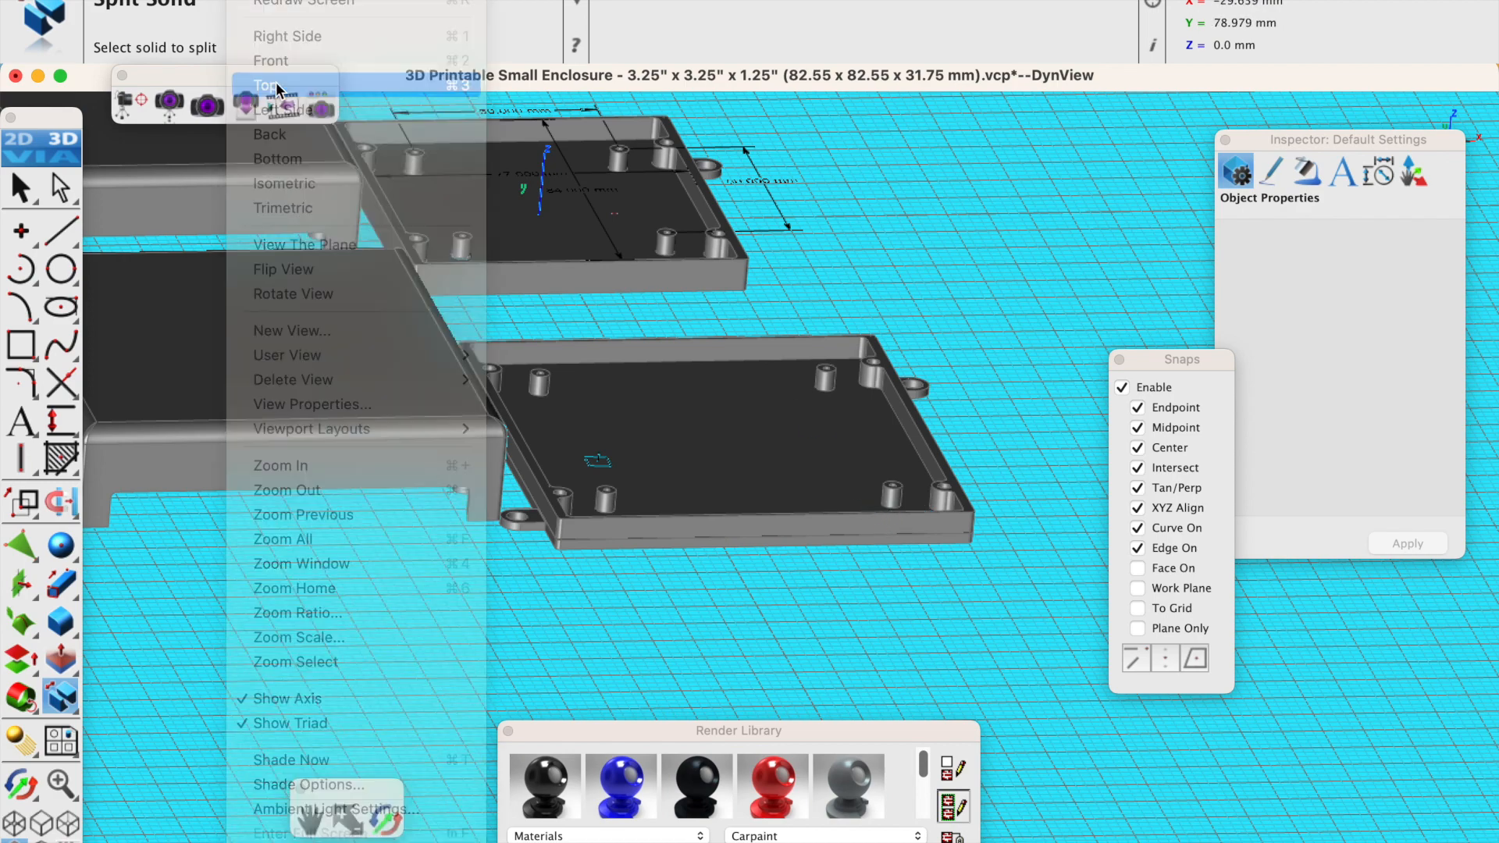
pyautogui.scroll(1, 739, 445)
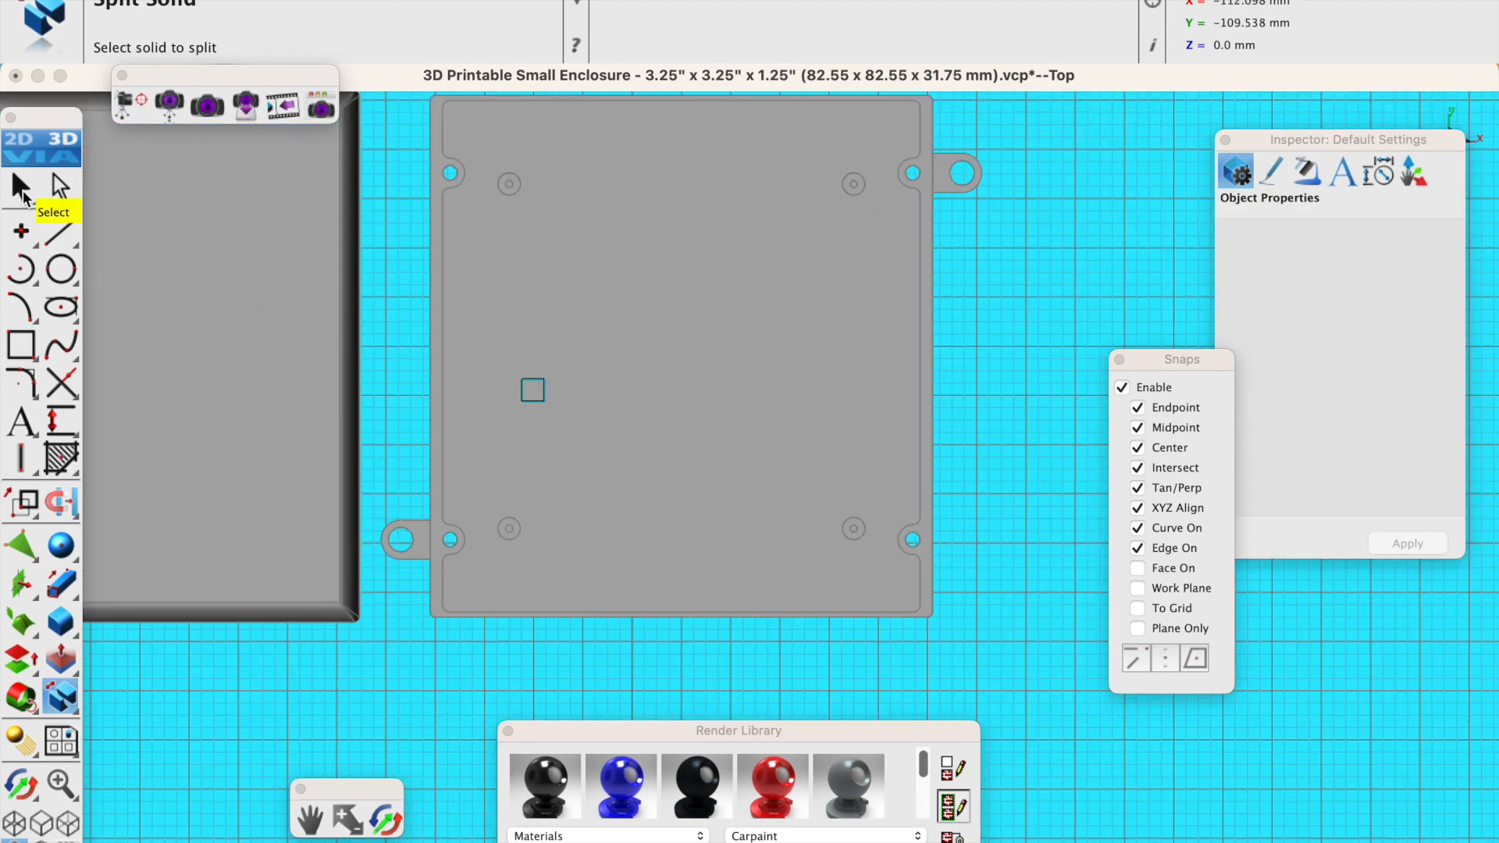
pyautogui.click(24, 193)
pyautogui.click(518, 186)
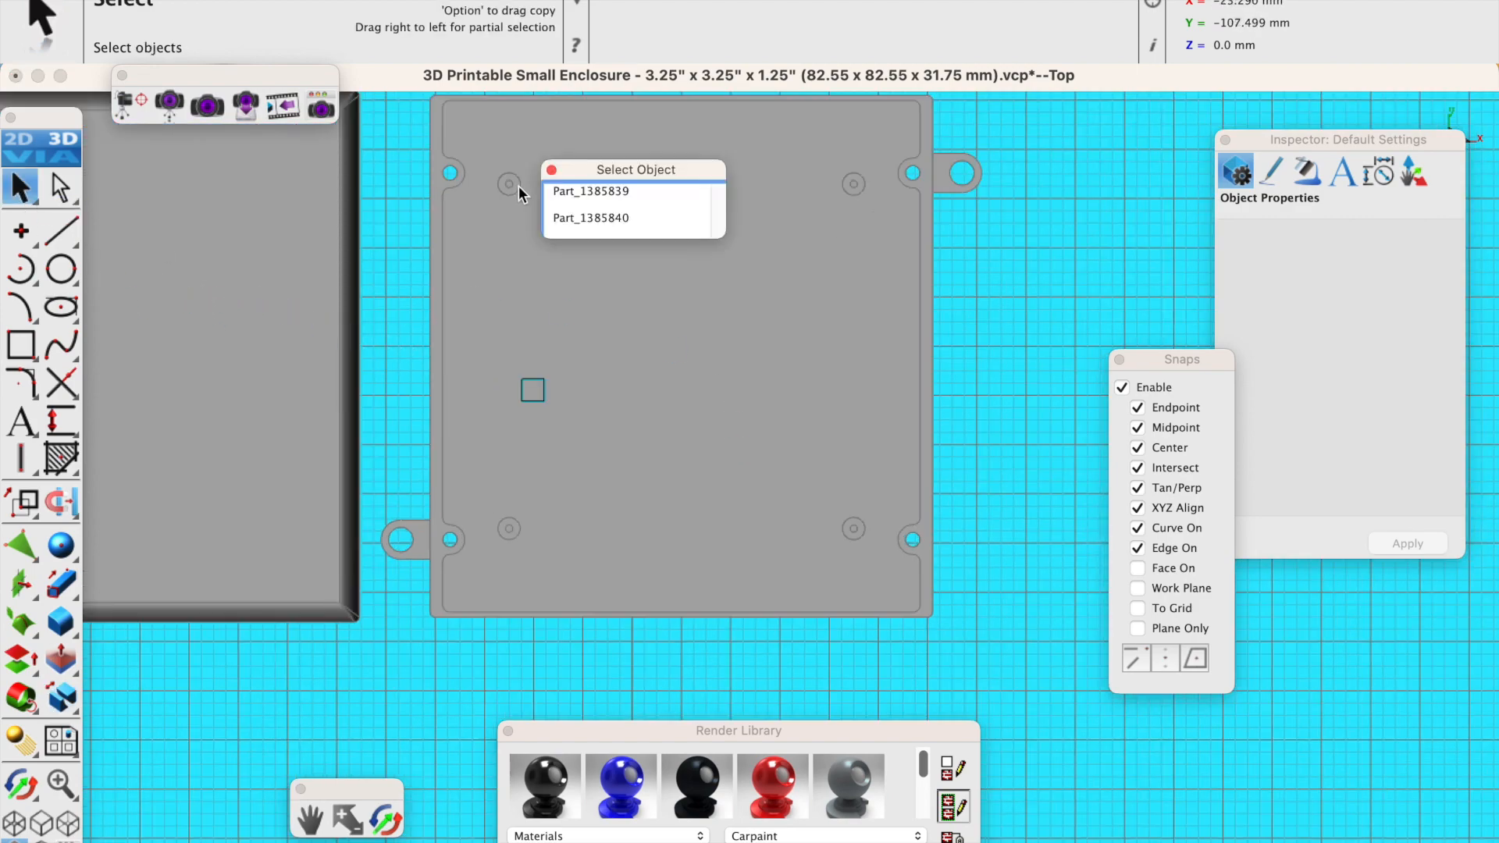
pyautogui.click(546, 205)
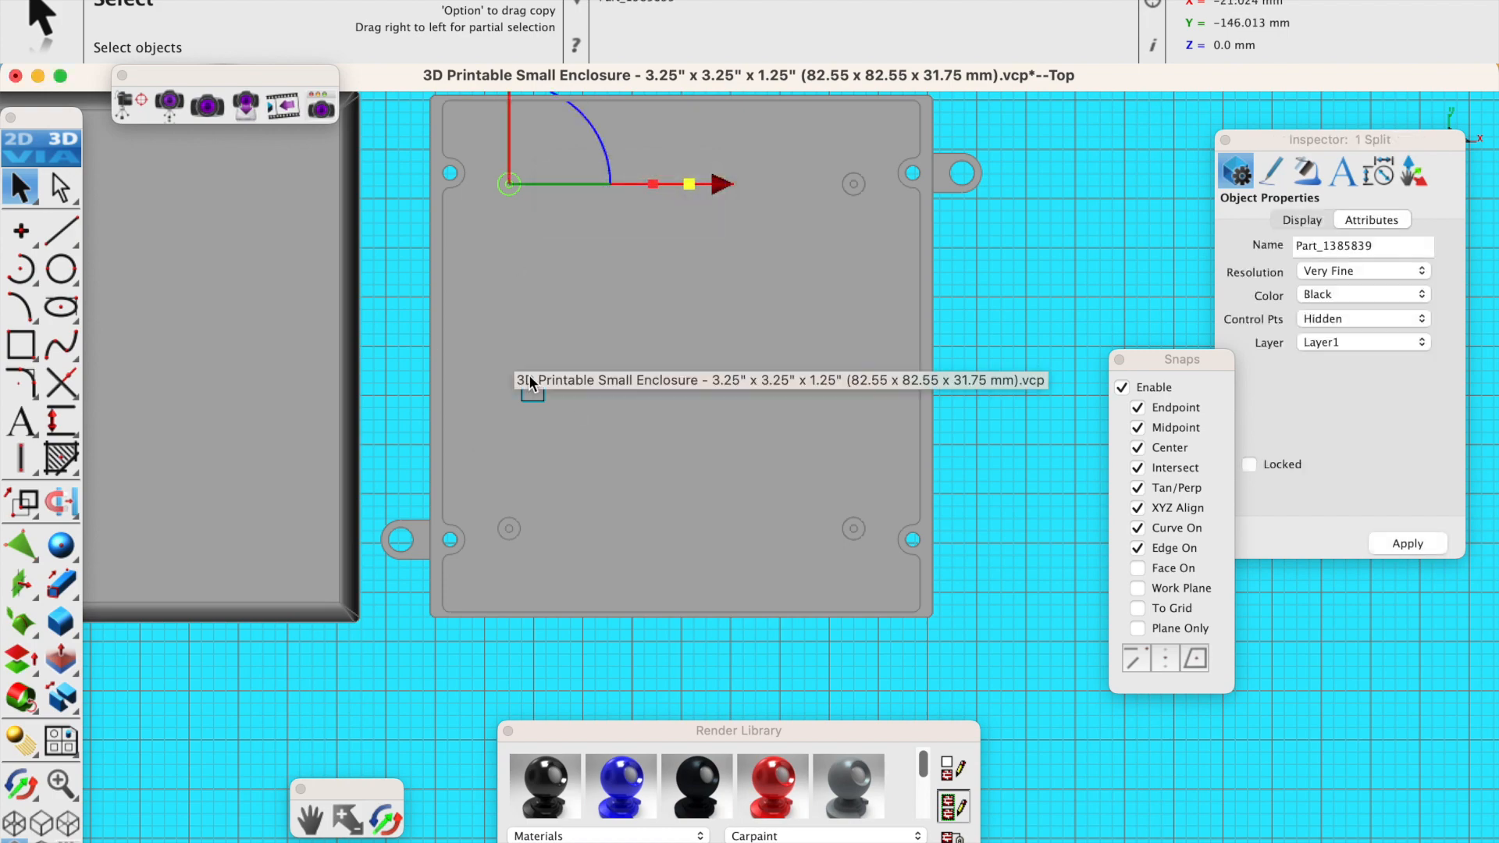
pyautogui.scroll(-2, 592, 433)
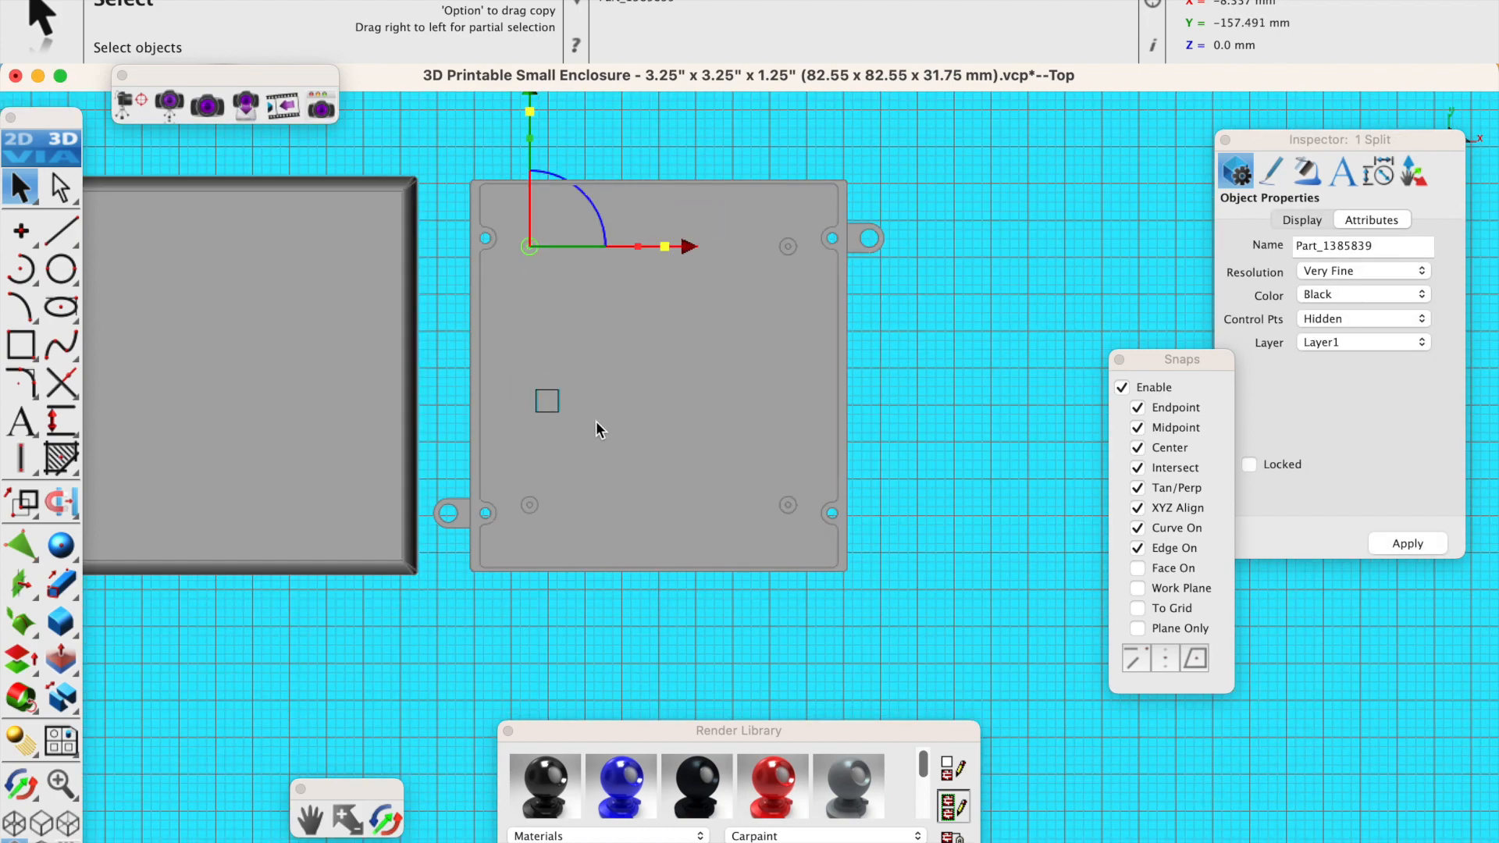
pyautogui.scroll(1, 609, 340)
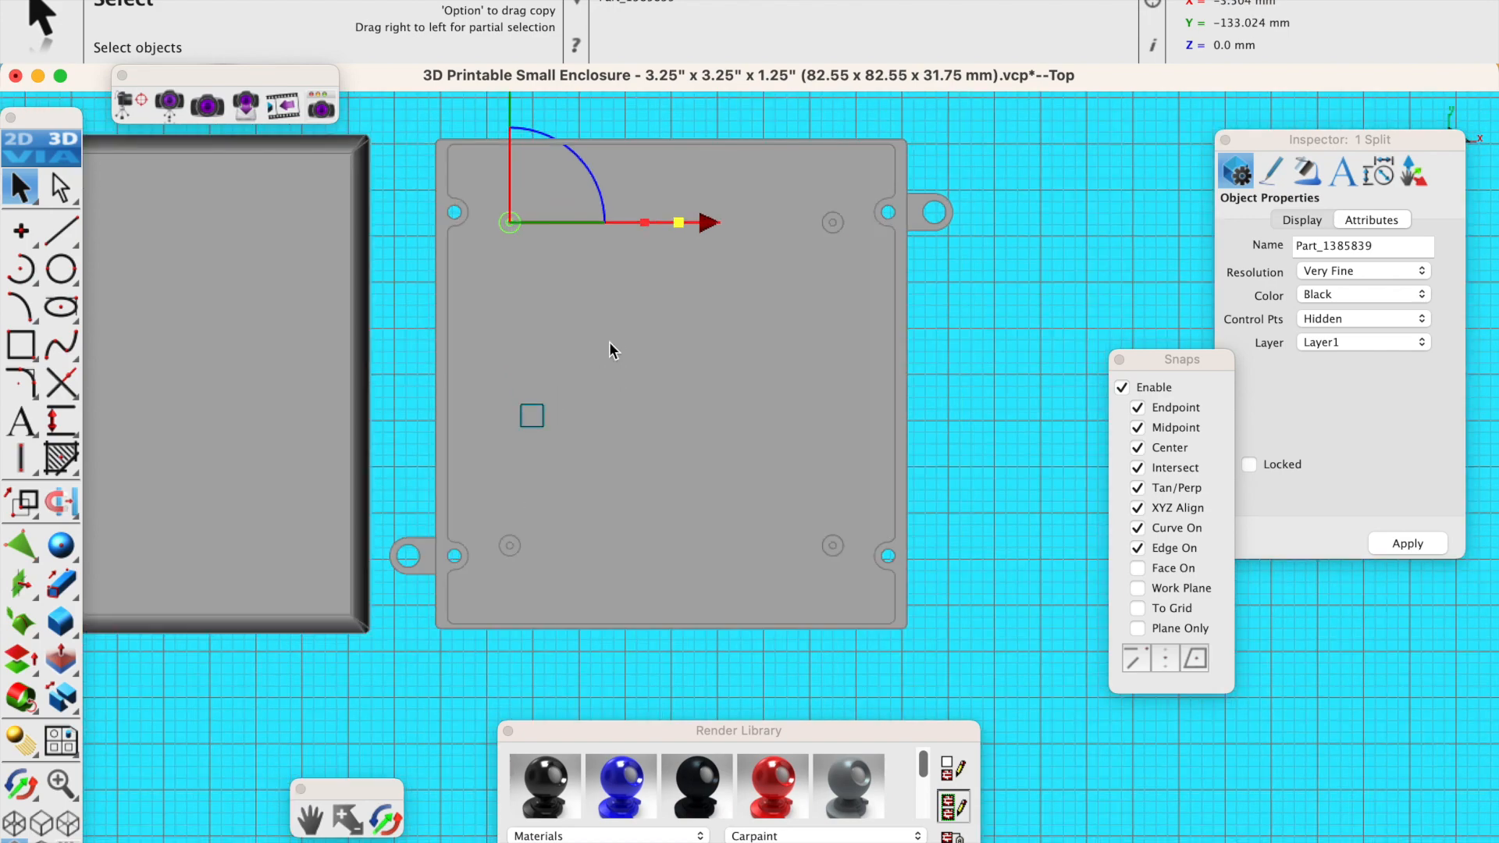
pyautogui.scroll(-3, 609, 340)
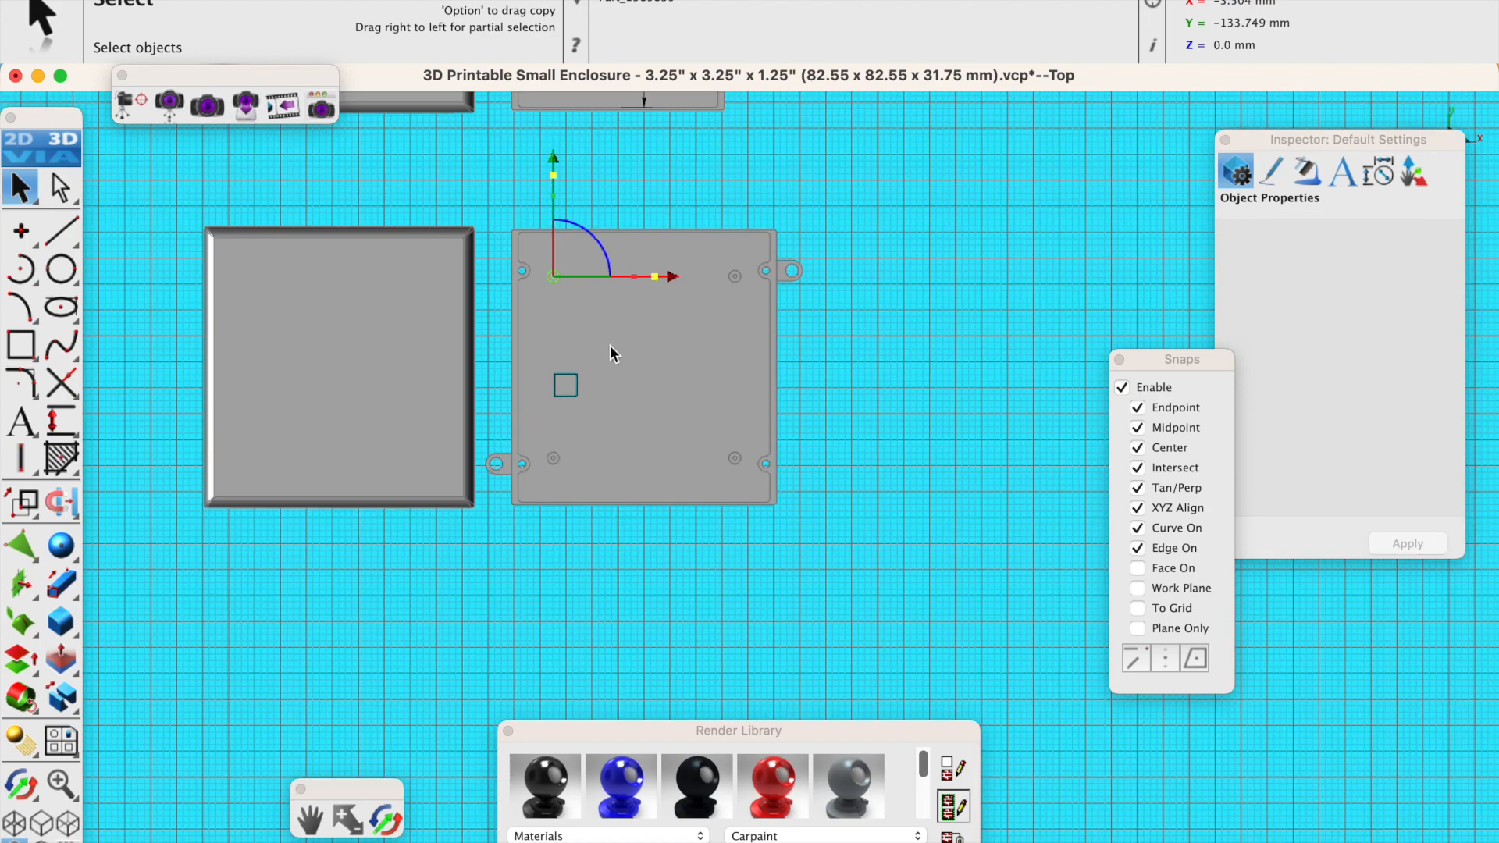
pyautogui.scroll(2, 621, 307)
pyautogui.moveTo(516, 109); pyautogui.dragTo(515, 213)
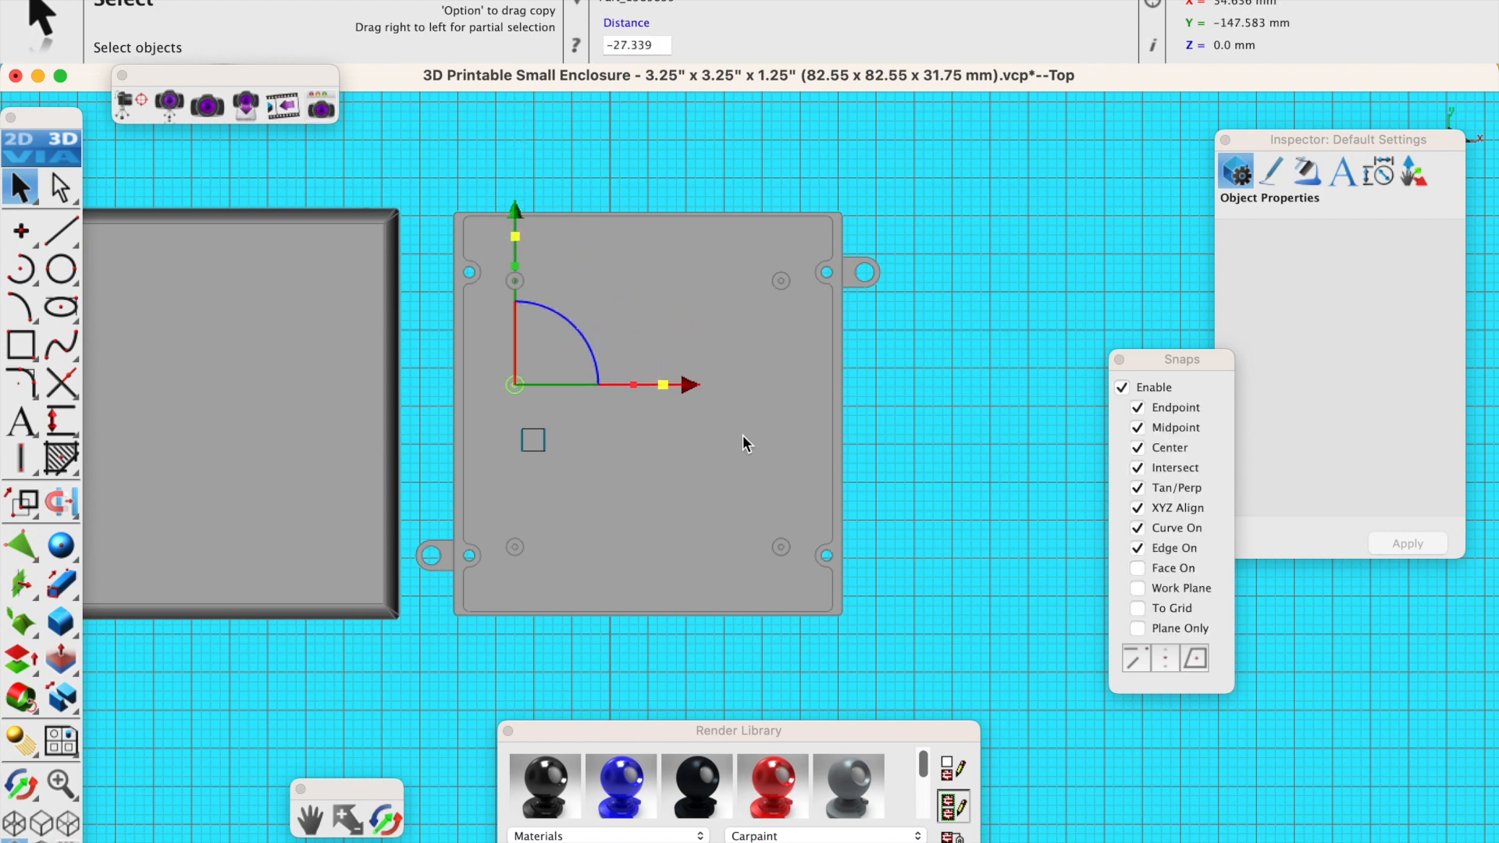
pyautogui.click(886, 368)
# Select the back right standoff as its own split part instead of the base body.
pyautogui.click(782, 291)
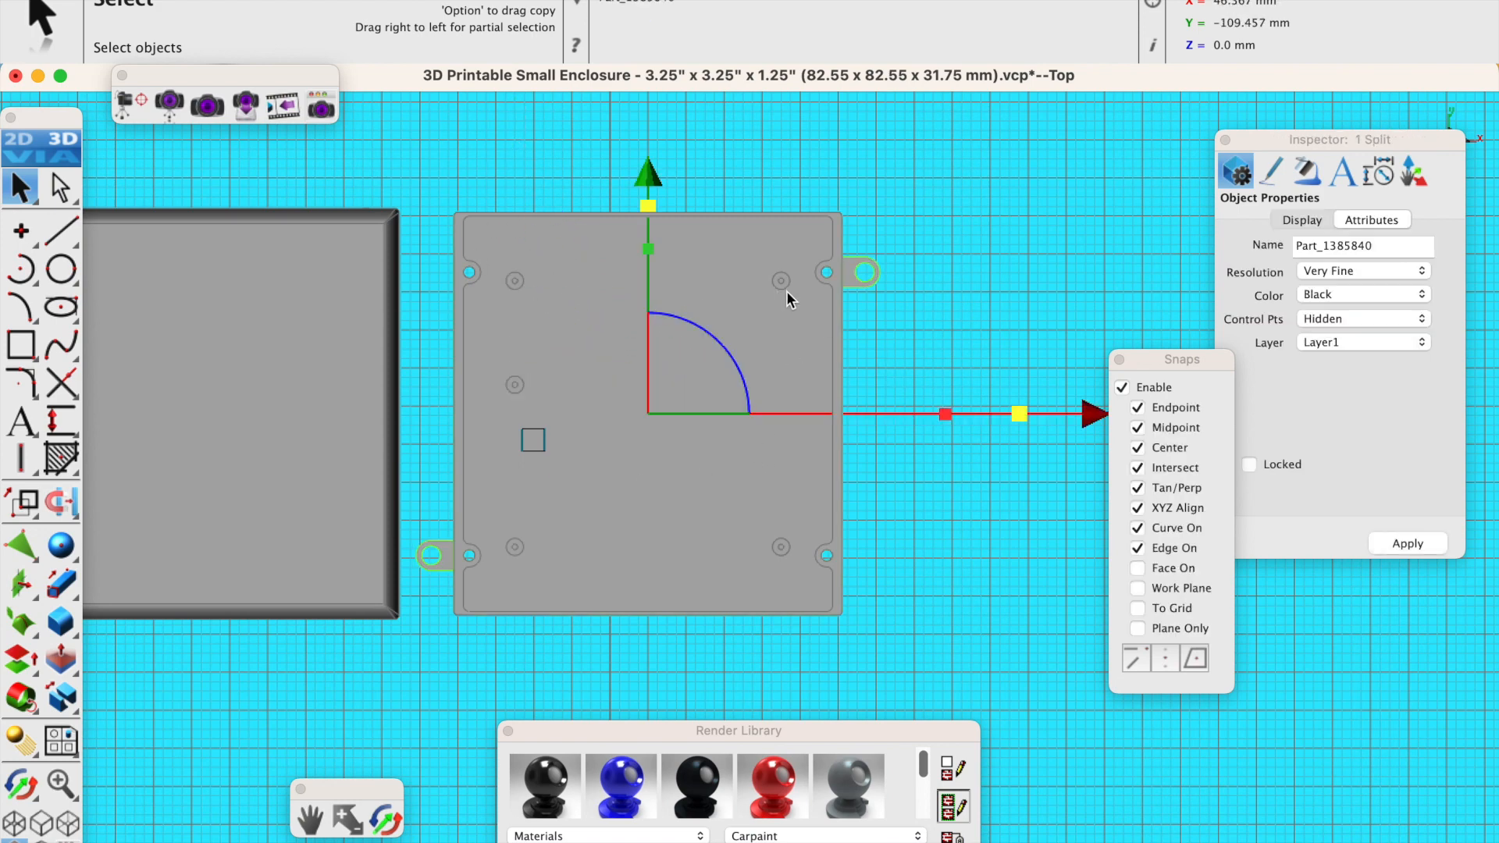
pyautogui.click(821, 301)
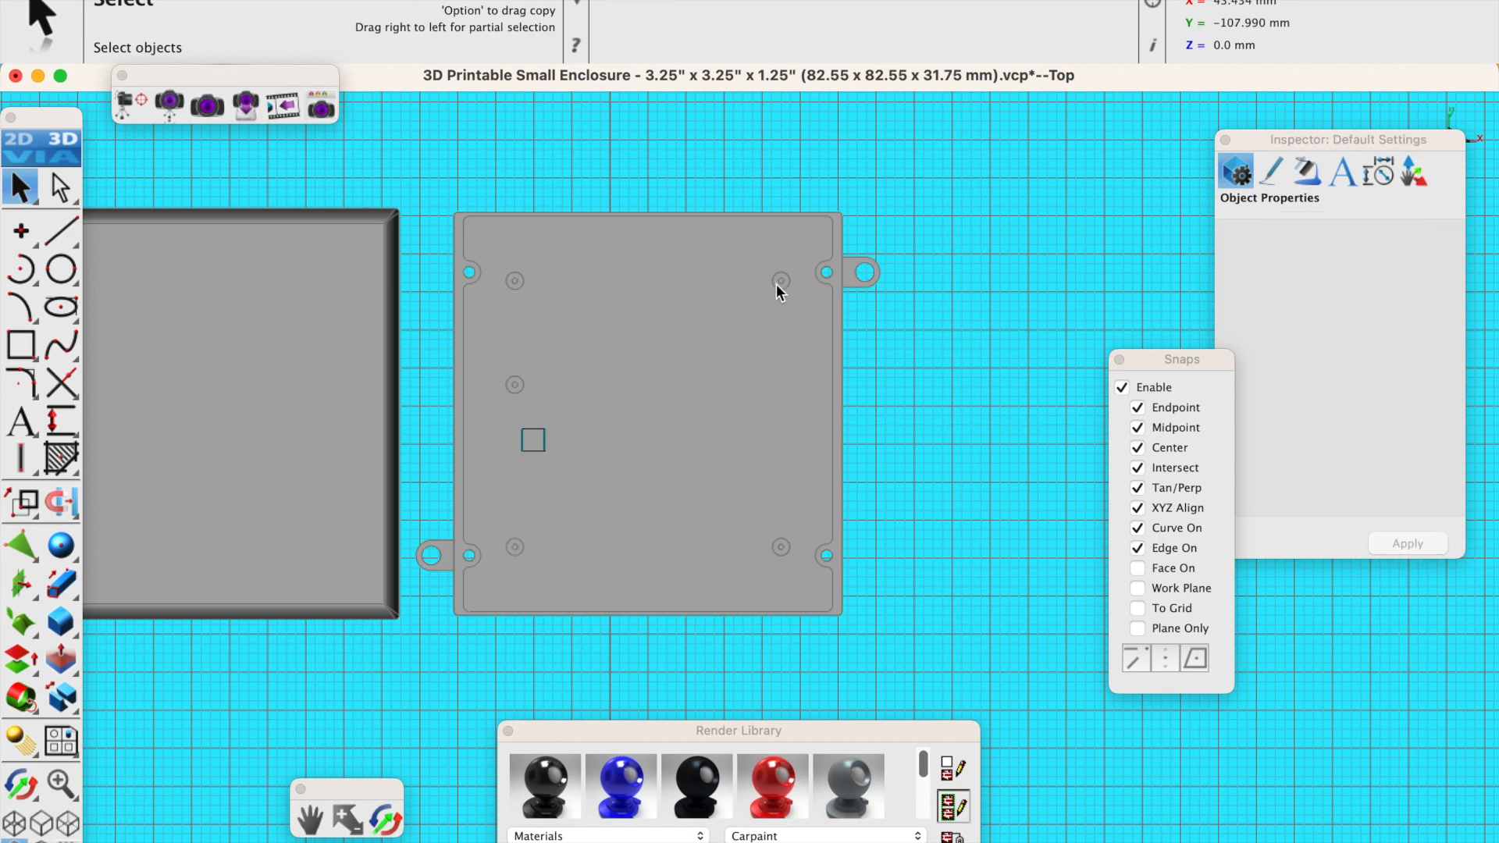
pyautogui.click(777, 286)
pyautogui.click(826, 291)
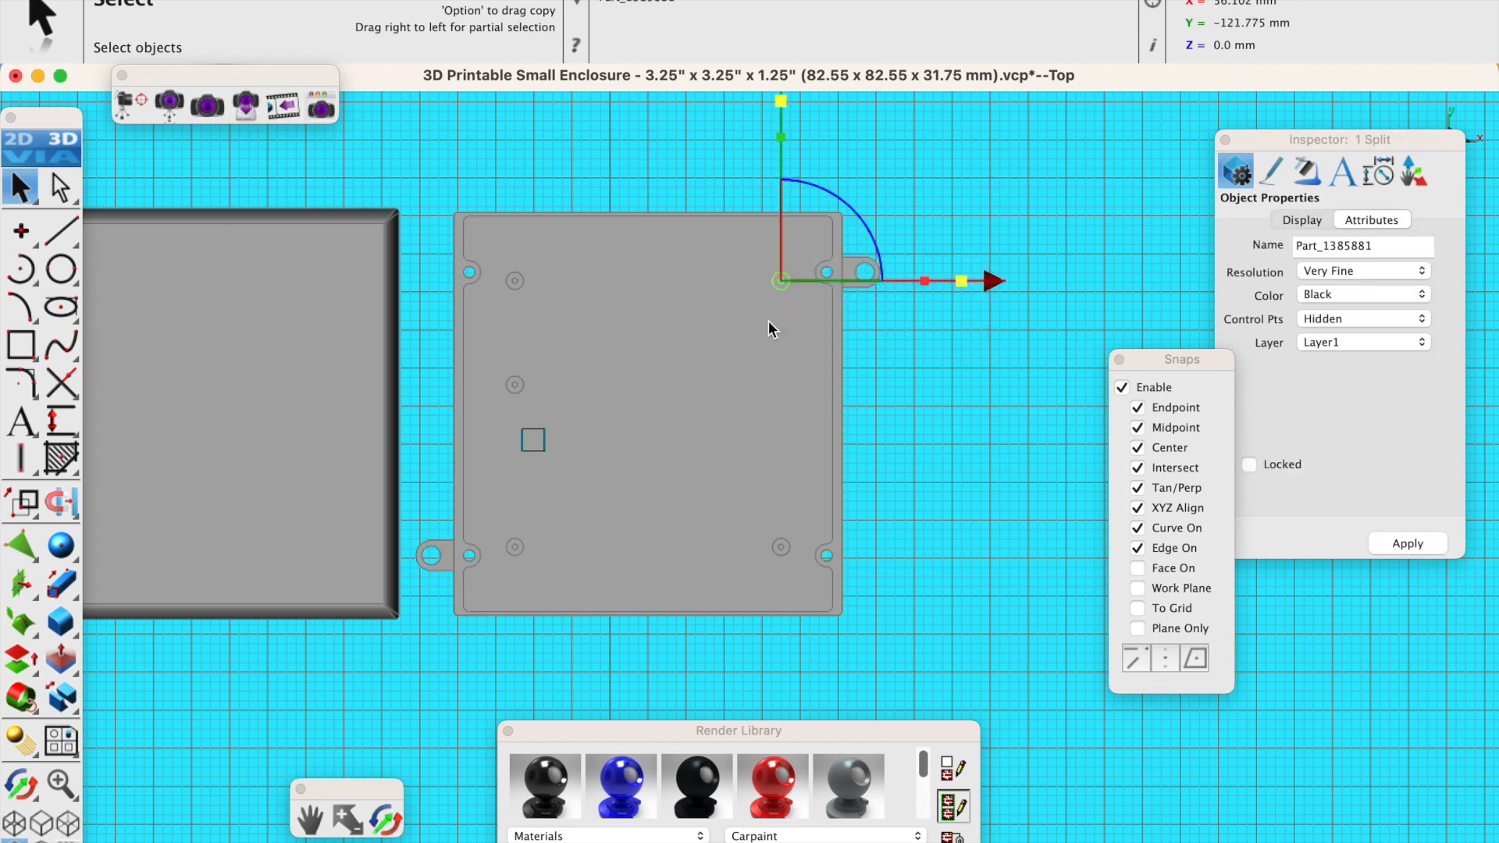
pyautogui.scroll(-5, 770, 320)
pyautogui.scroll(4, 783, 244)
pyautogui.moveTo(777, 188); pyautogui.dragTo(775, 255)
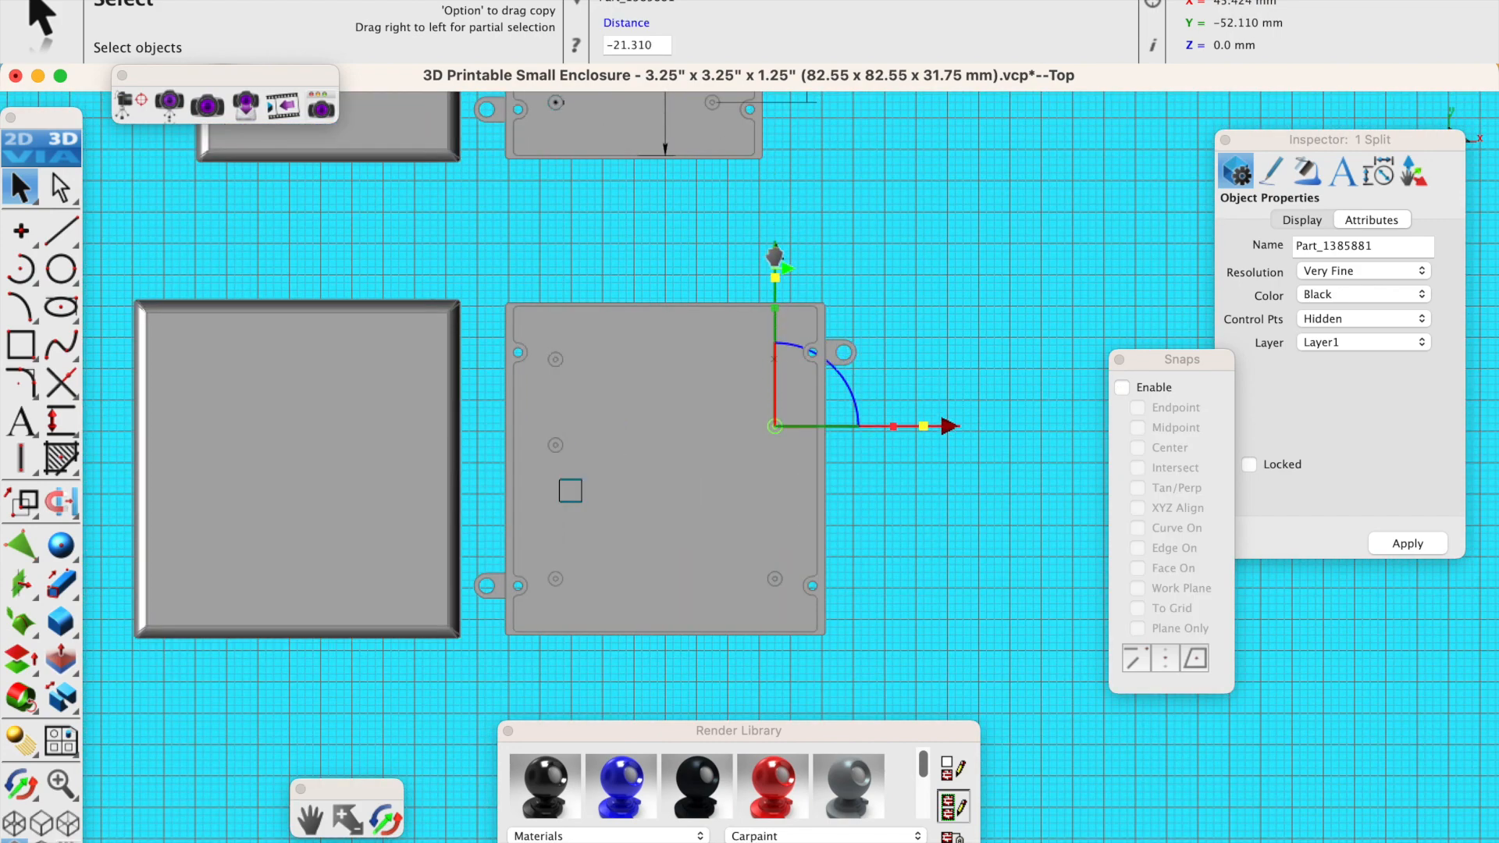
pyautogui.click(907, 278)
pyautogui.press('super+z')
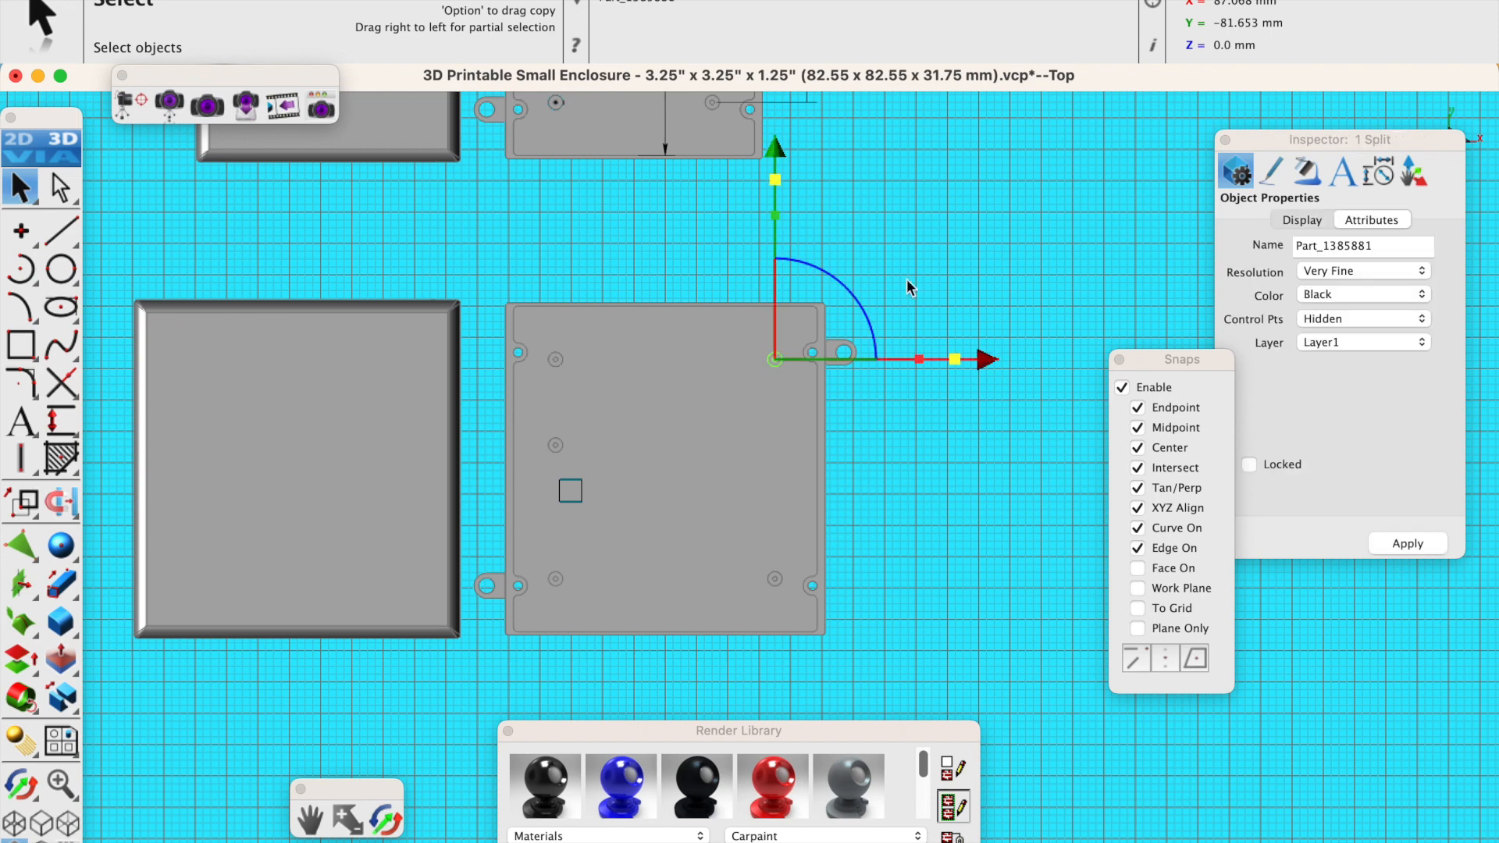
# Copy the back right standoff toward the front along Y, placing it roughly halfway between the two right standoffs.
pyautogui.click(906, 278)
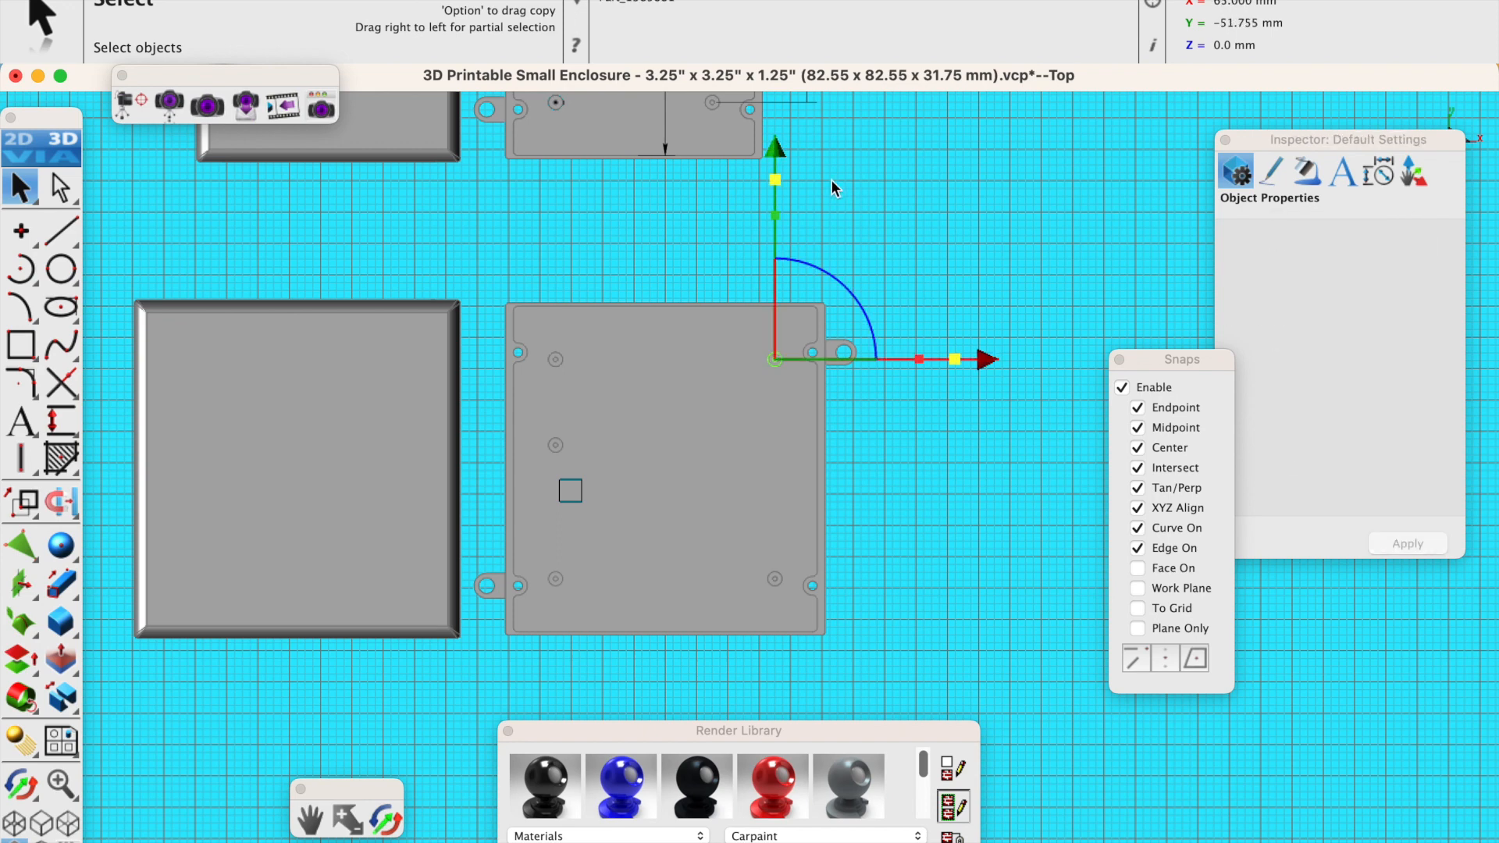
pyautogui.moveTo(781, 150); pyautogui.dragTo(780, 248)
pyautogui.click(1035, 338)
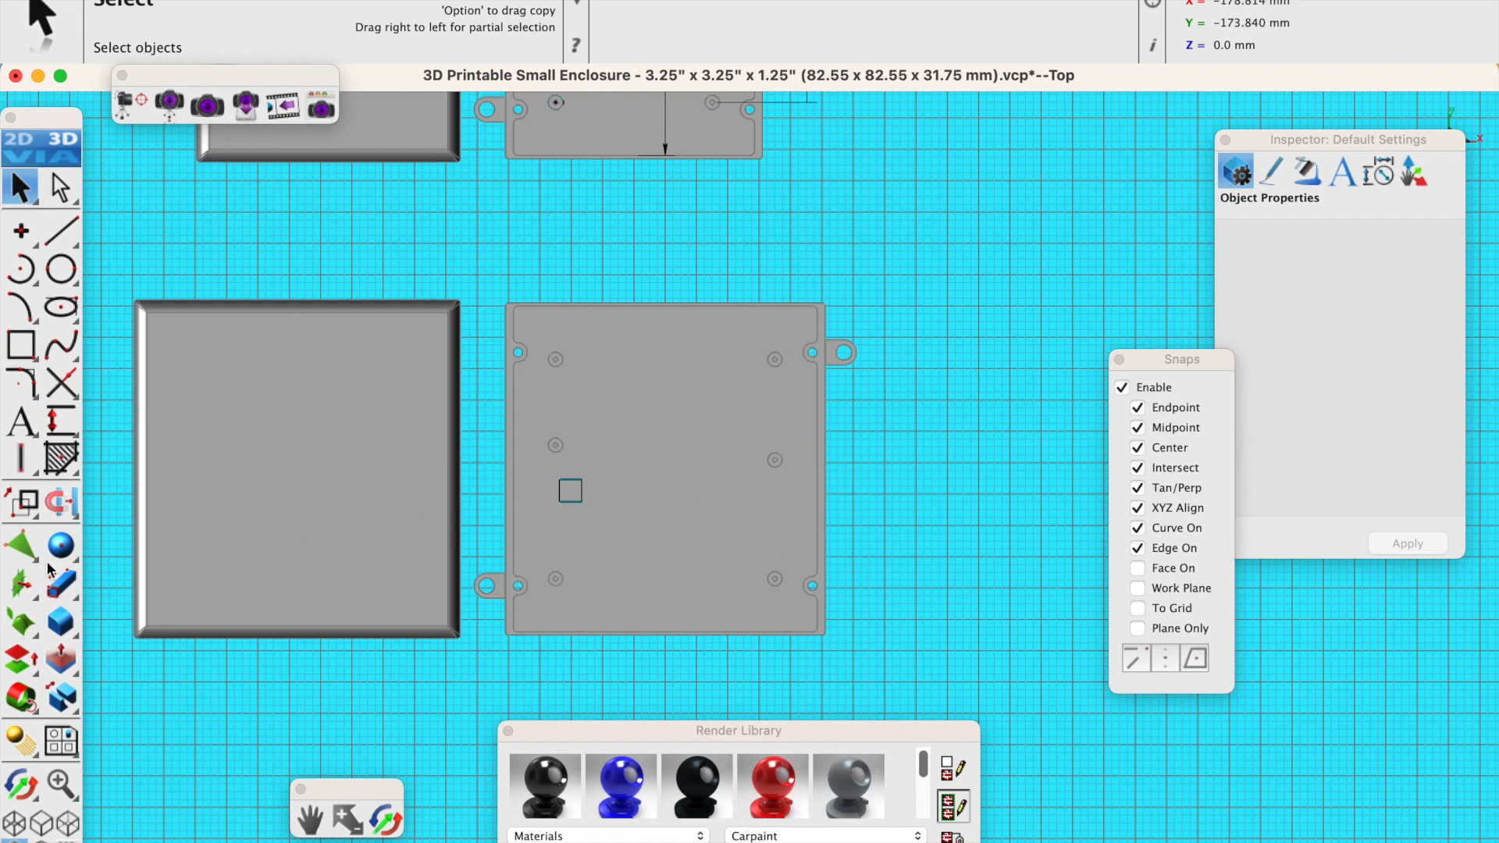
# Start the Align tool and set it to align object centers vertically.
pyautogui.moveTo(70, 510); pyautogui.dragTo(199, 508)
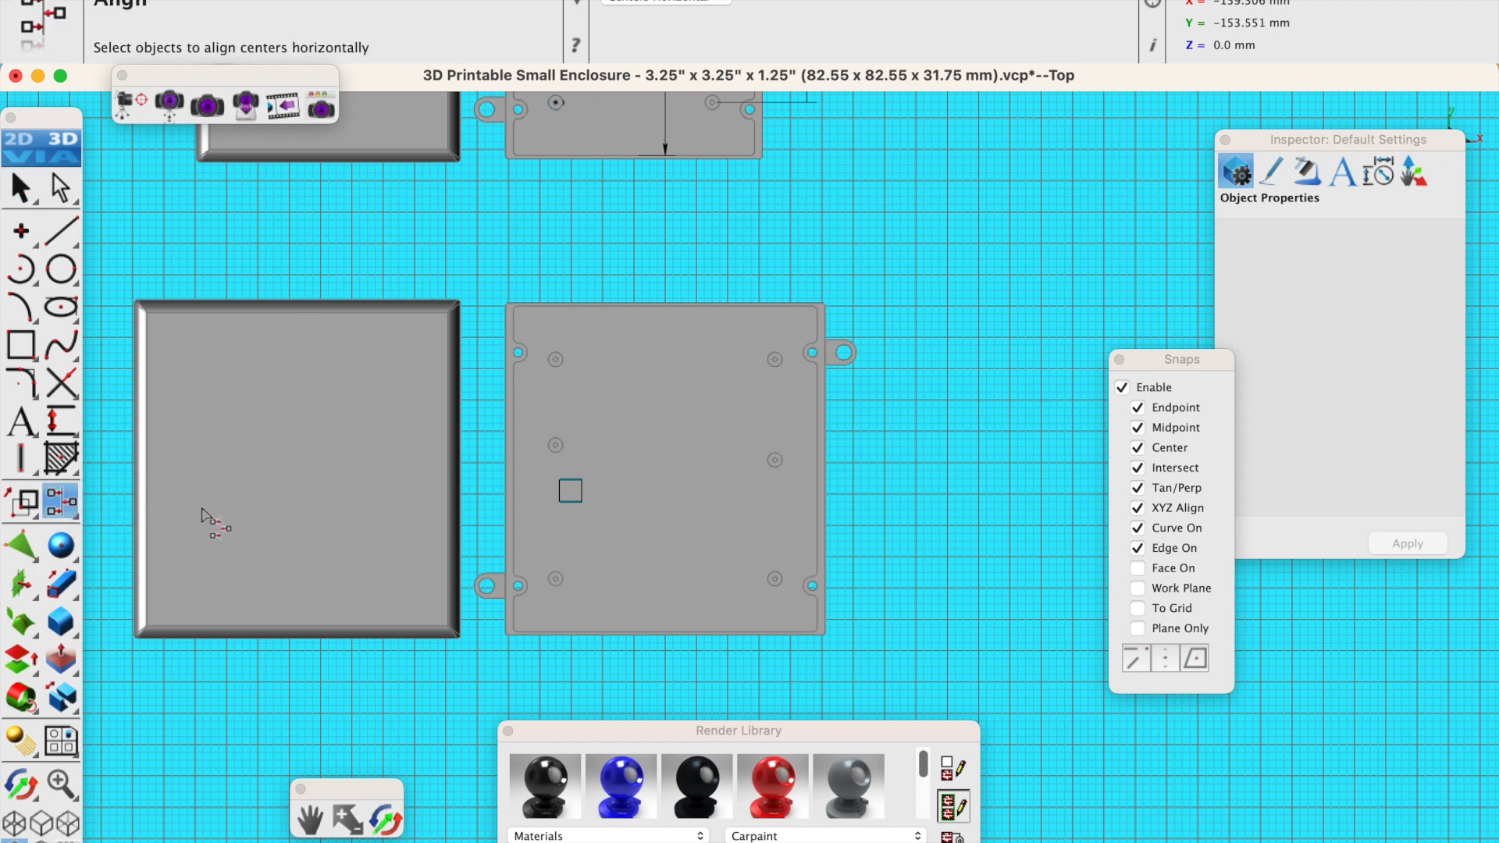
pyautogui.click(706, 8)
pyautogui.click(690, 19)
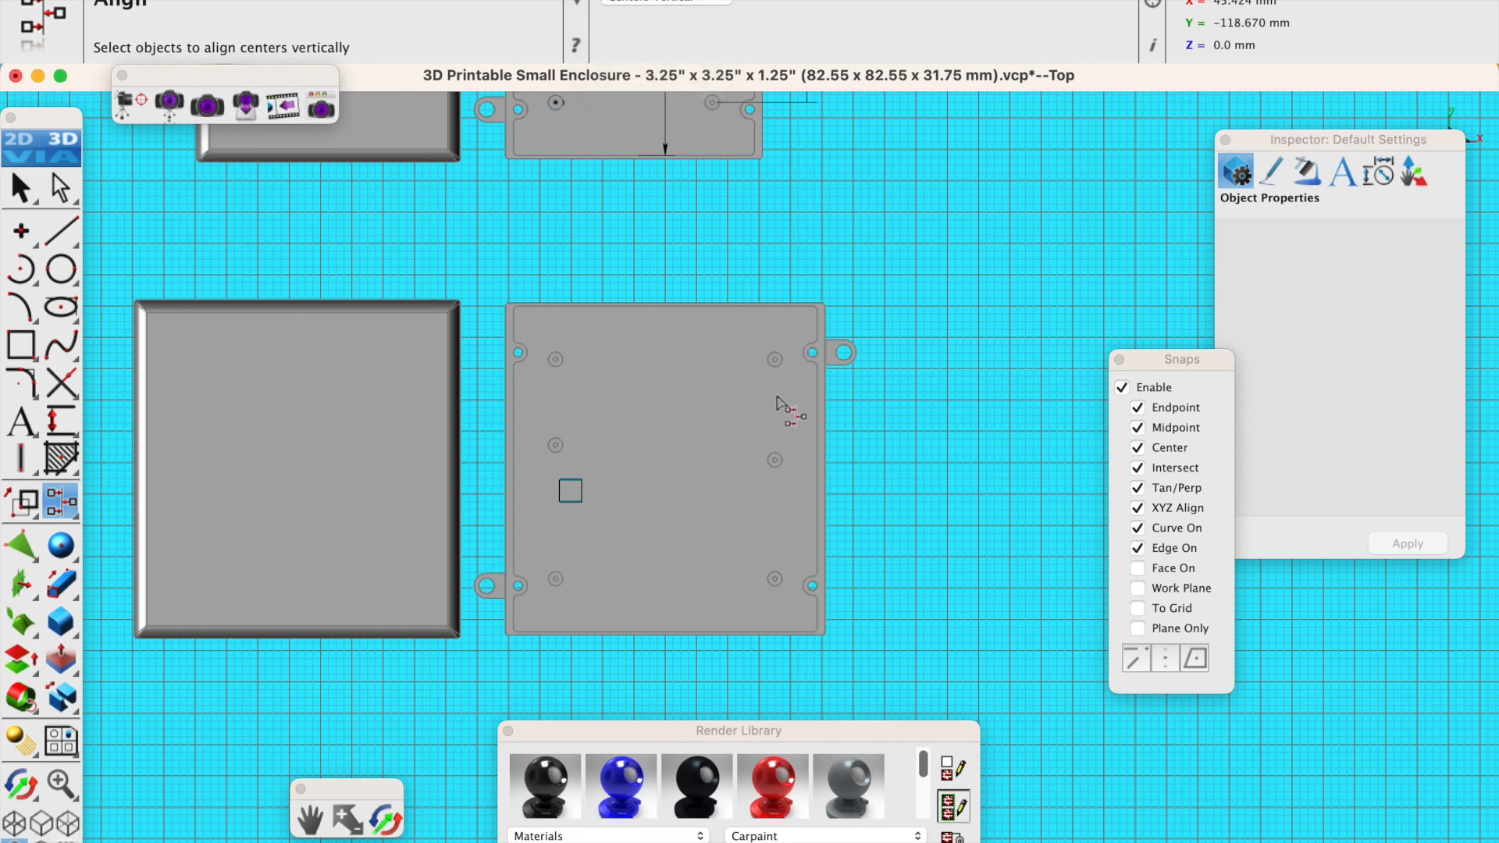
pyautogui.click(684, 459)
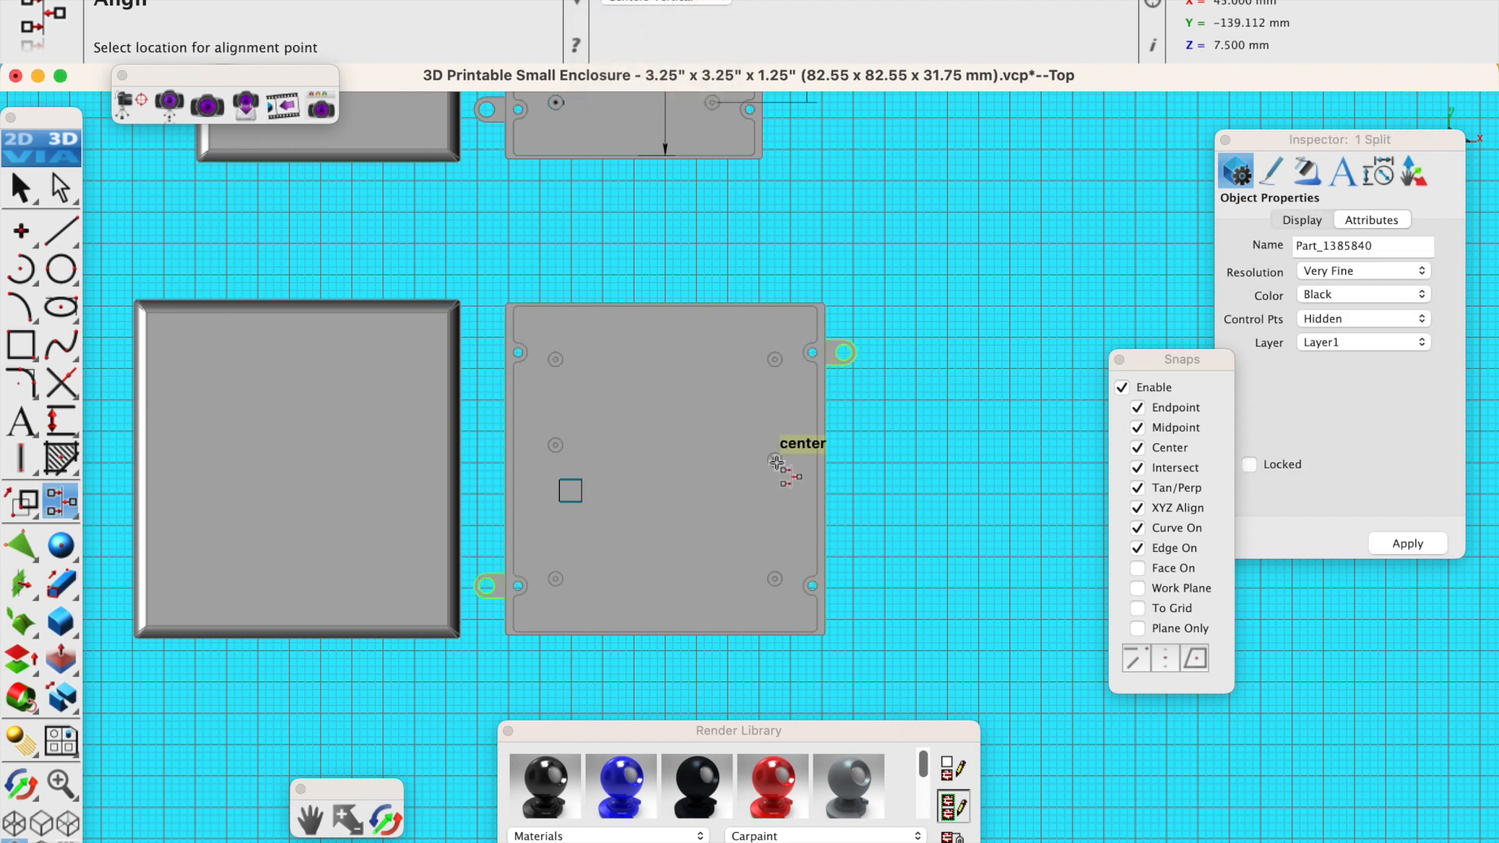
pyautogui.click(775, 462)
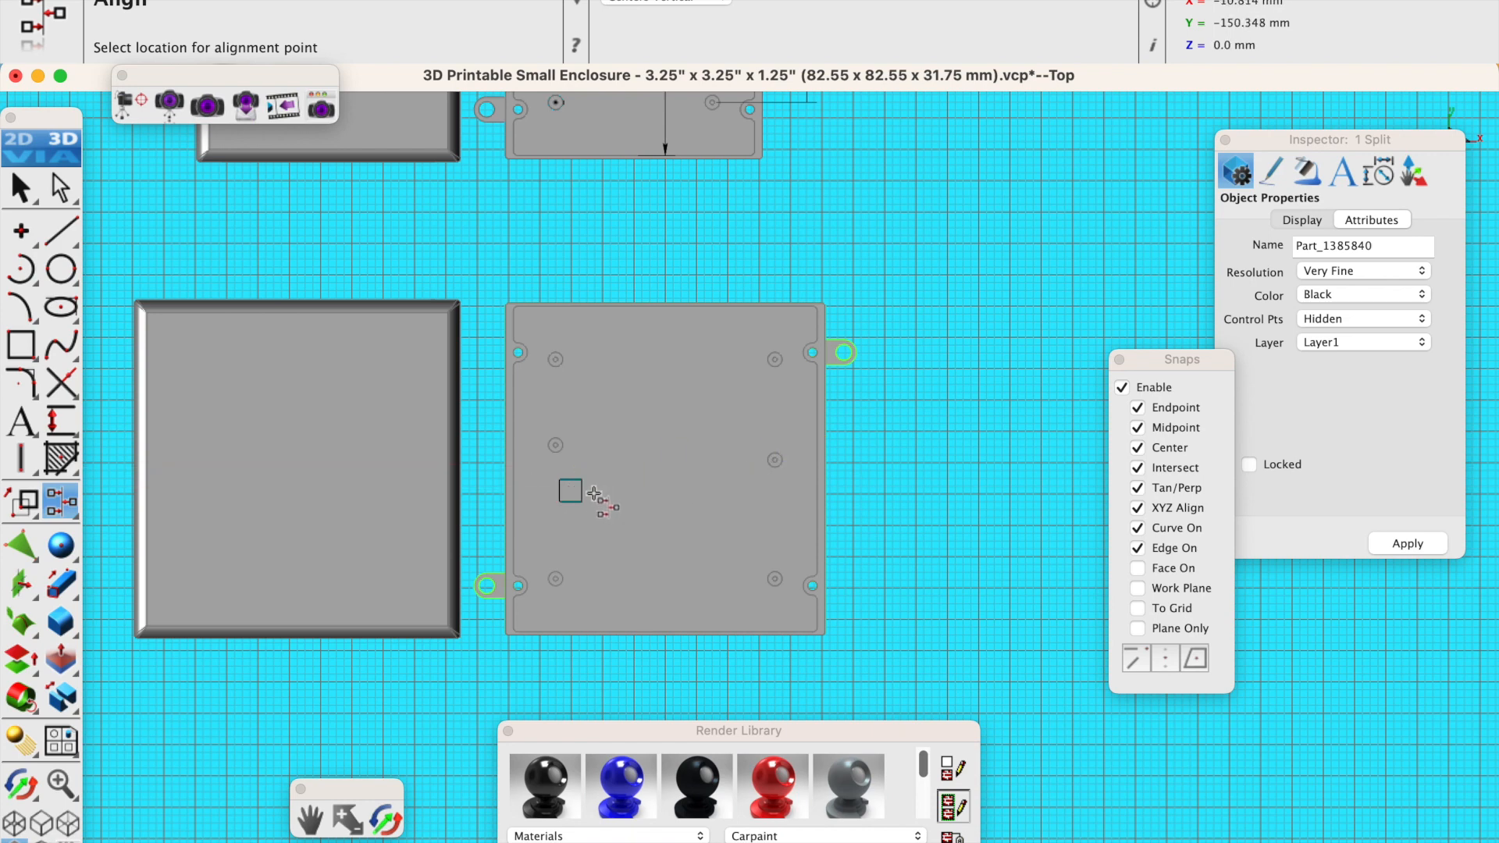
pyautogui.click(21, 188)
pyautogui.click(319, 228)
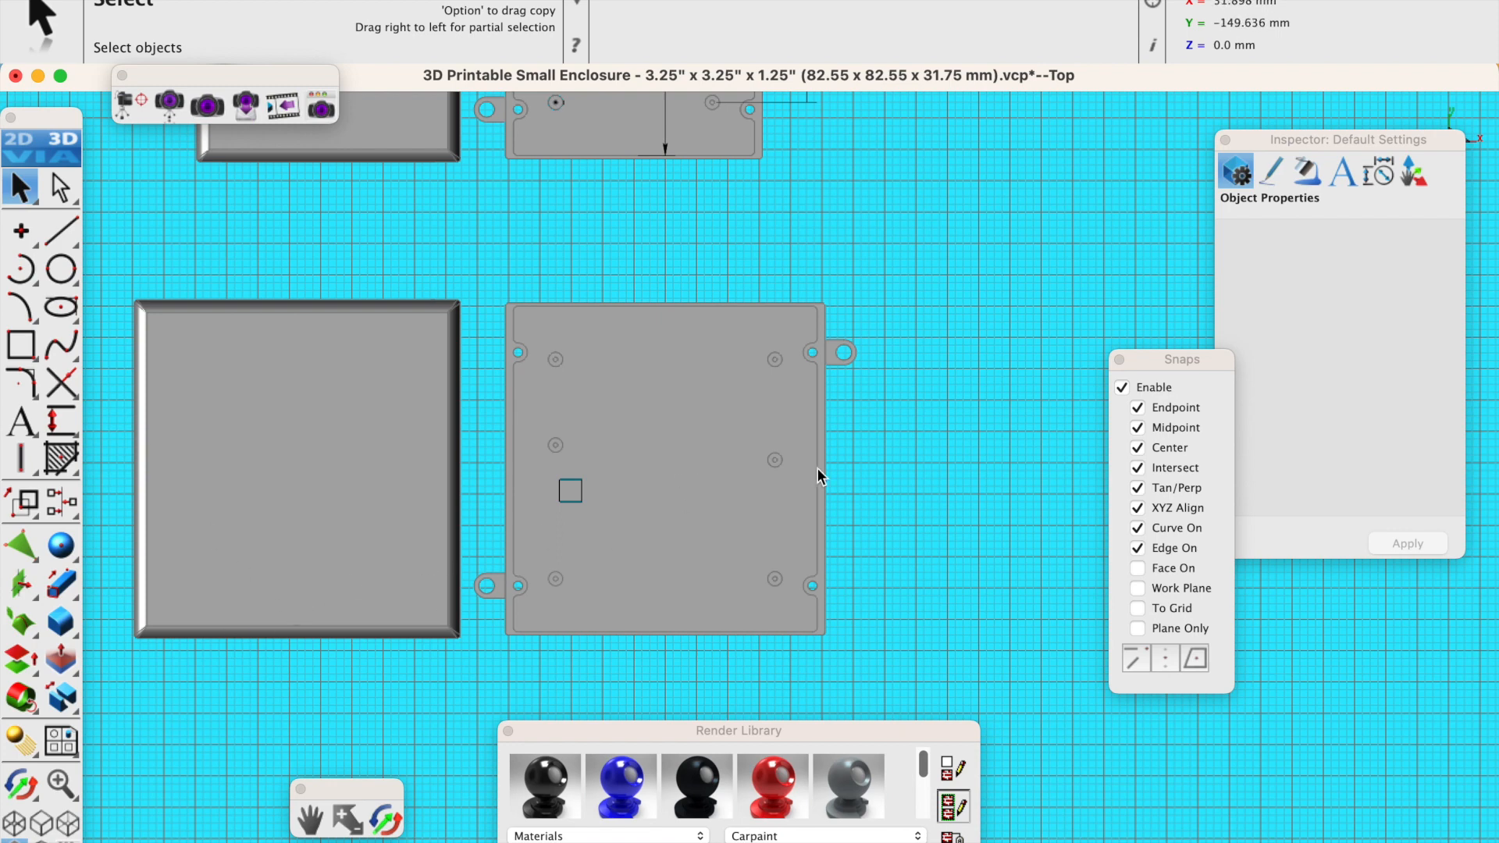
# Align the right standoff copy's center vertically with the midpoint of the base's right edge.
pyautogui.click(778, 460)
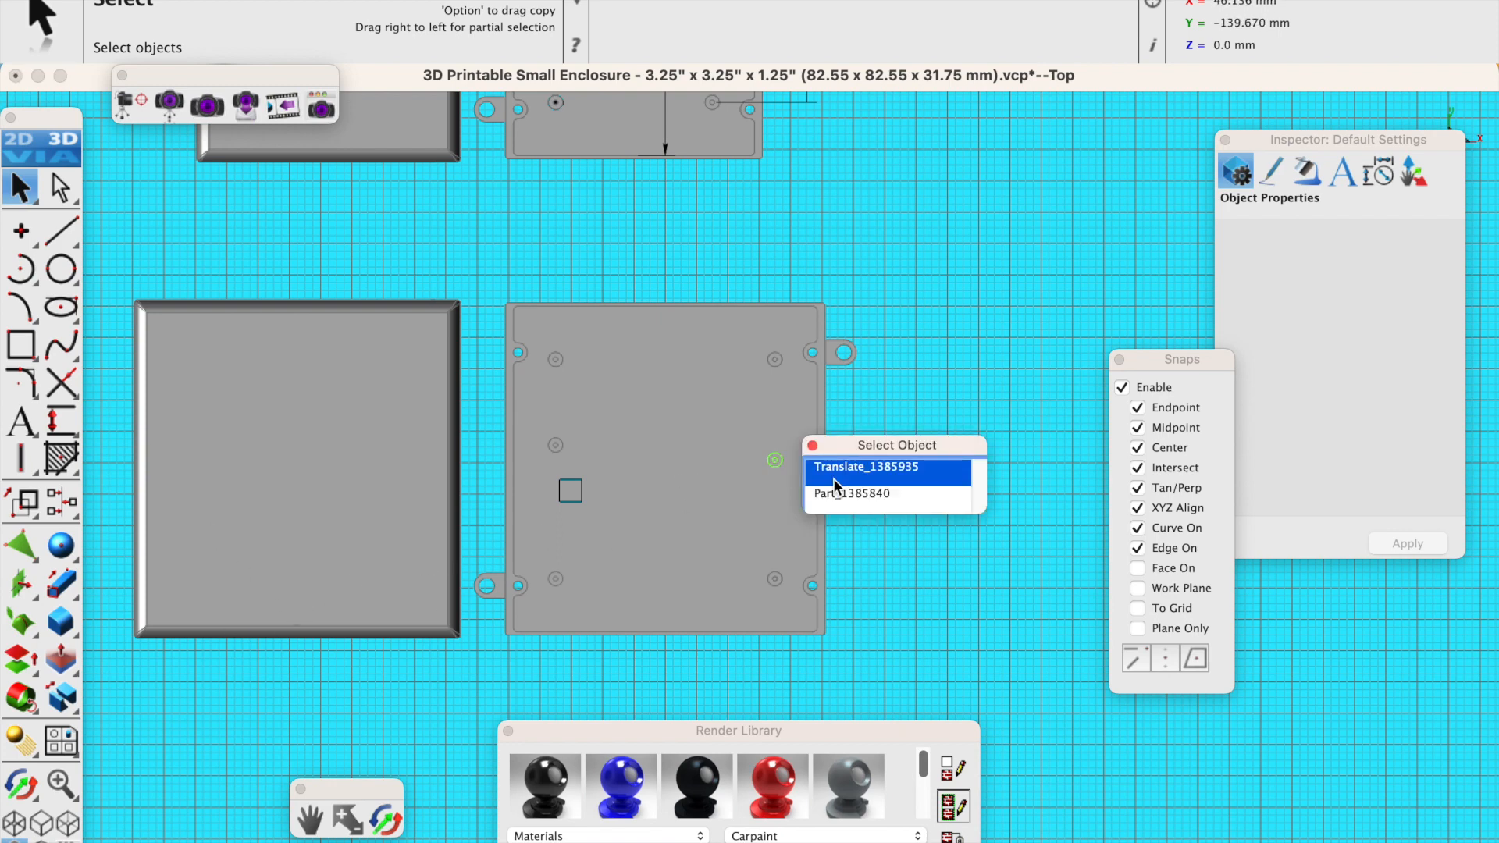
pyautogui.click(834, 478)
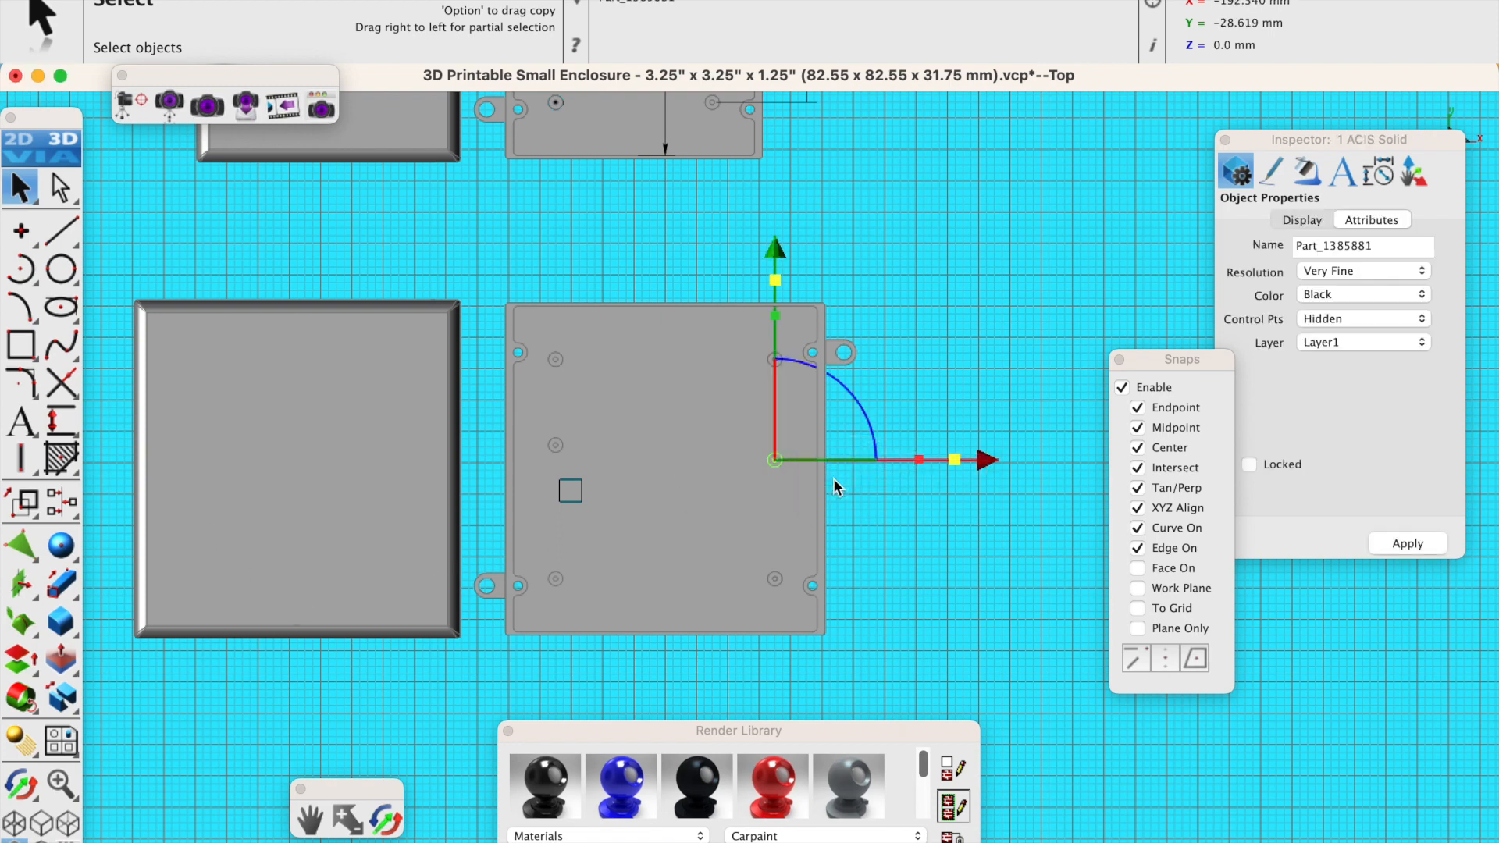
pyautogui.click(61, 502)
pyautogui.scroll(3, 821, 470)
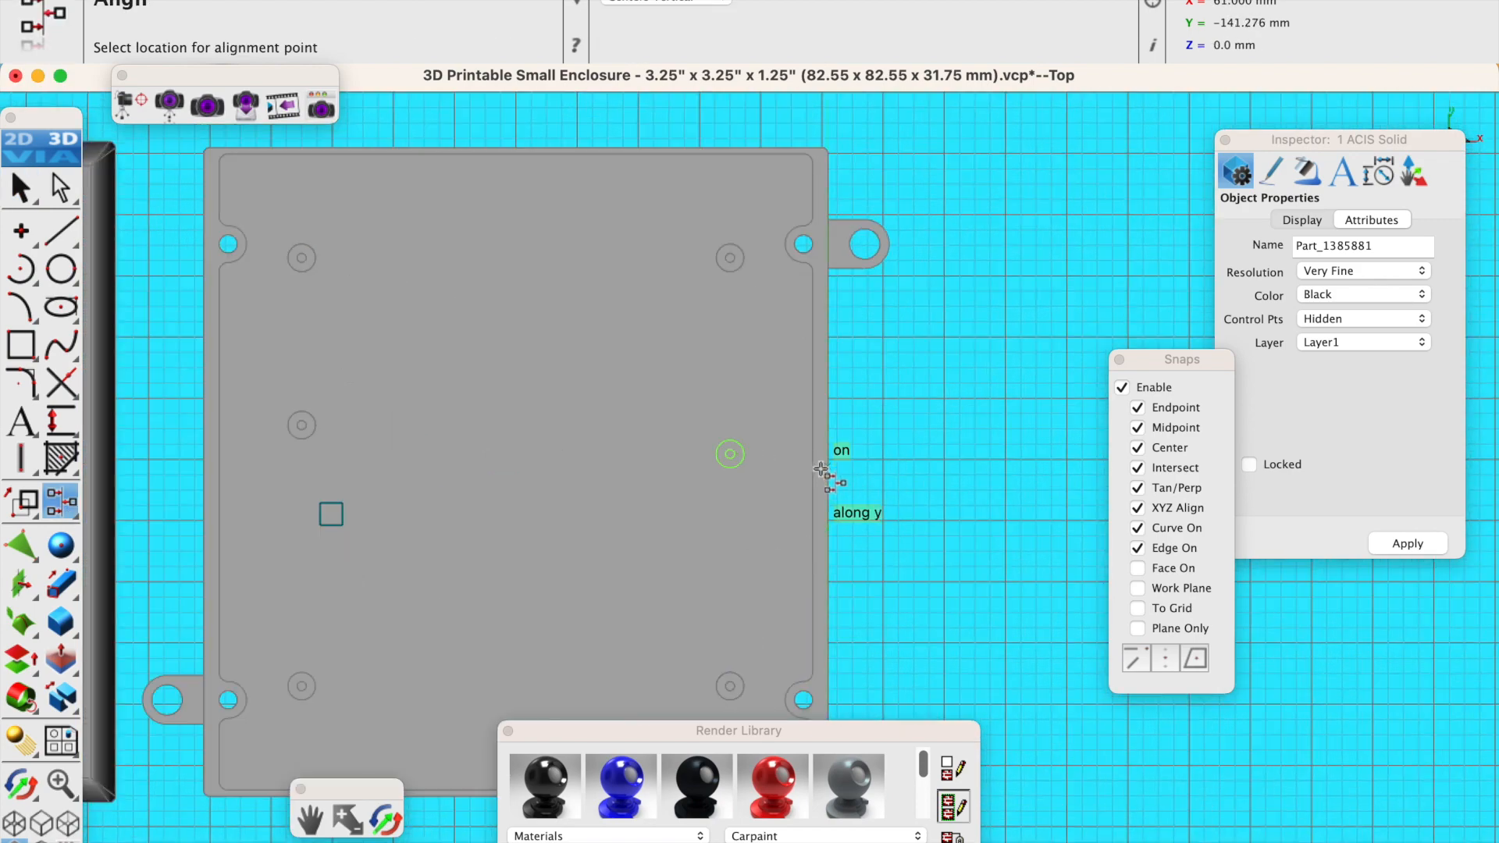
pyautogui.click(817, 477)
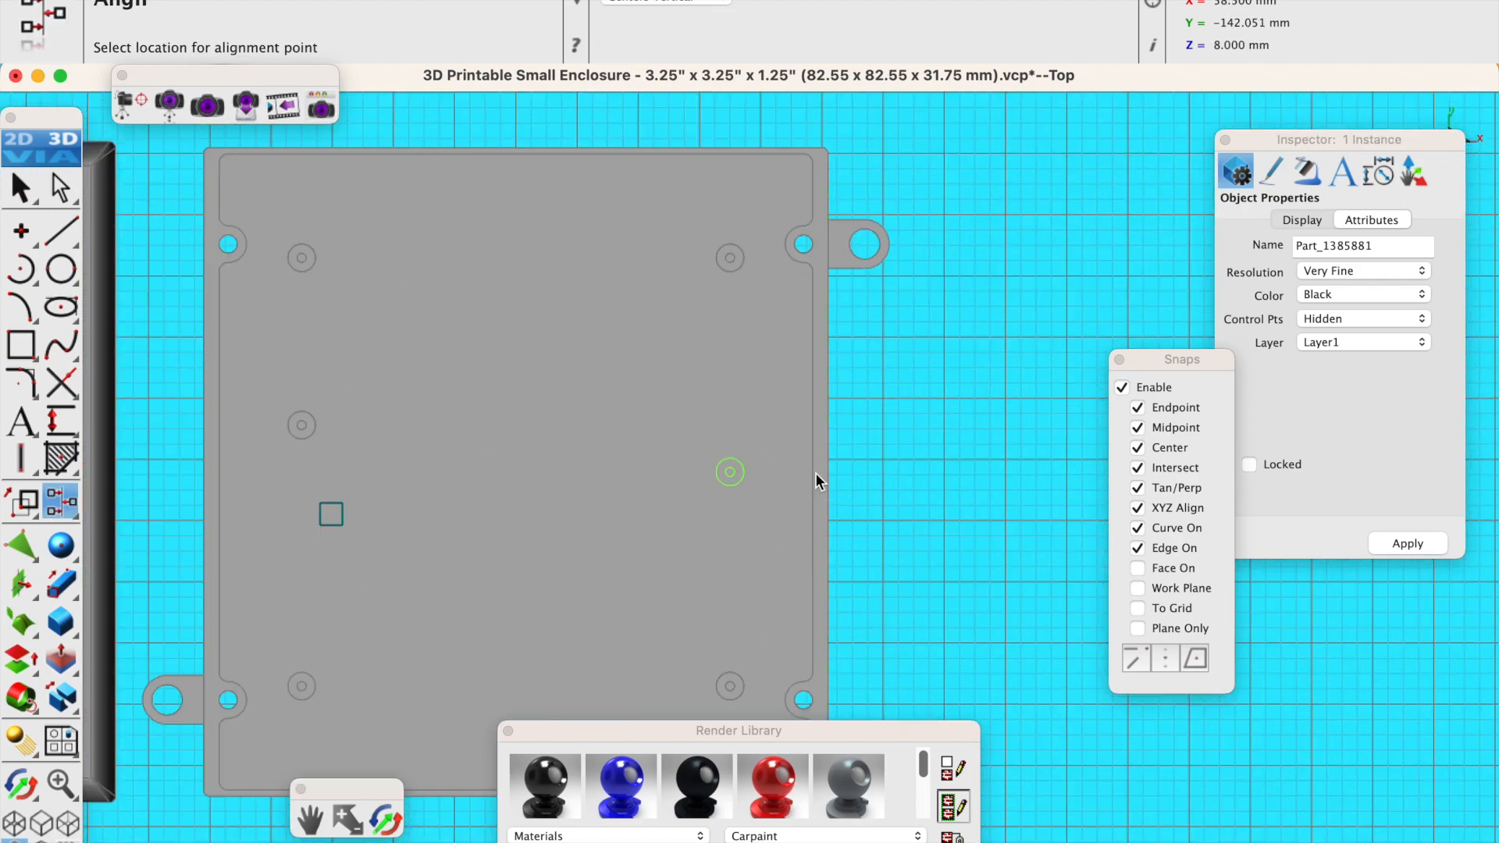
pyautogui.scroll(-5, 685, 529)
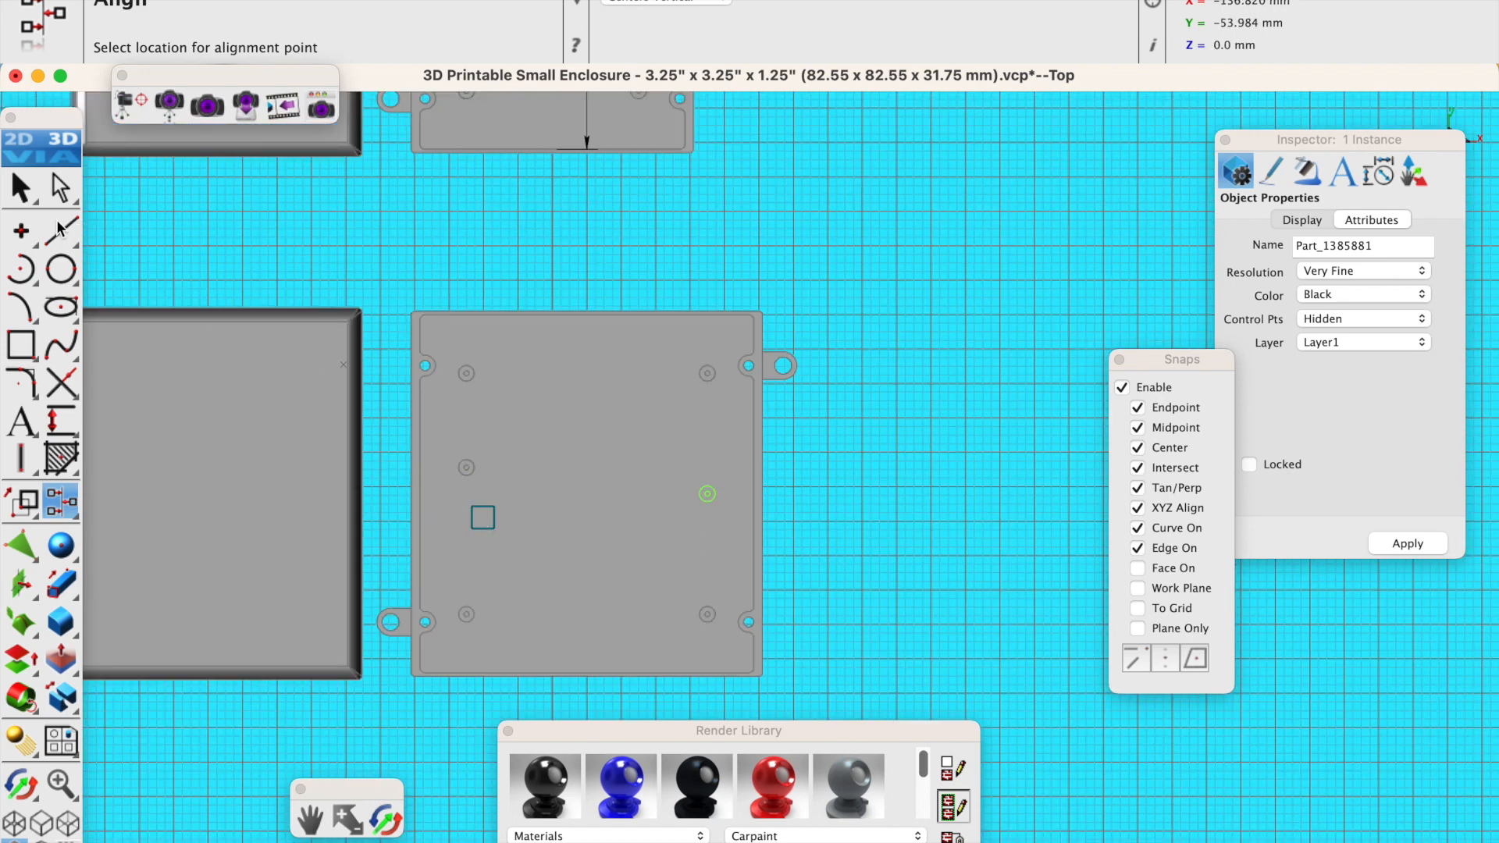
pyautogui.click(20, 188)
pyautogui.click(253, 235)
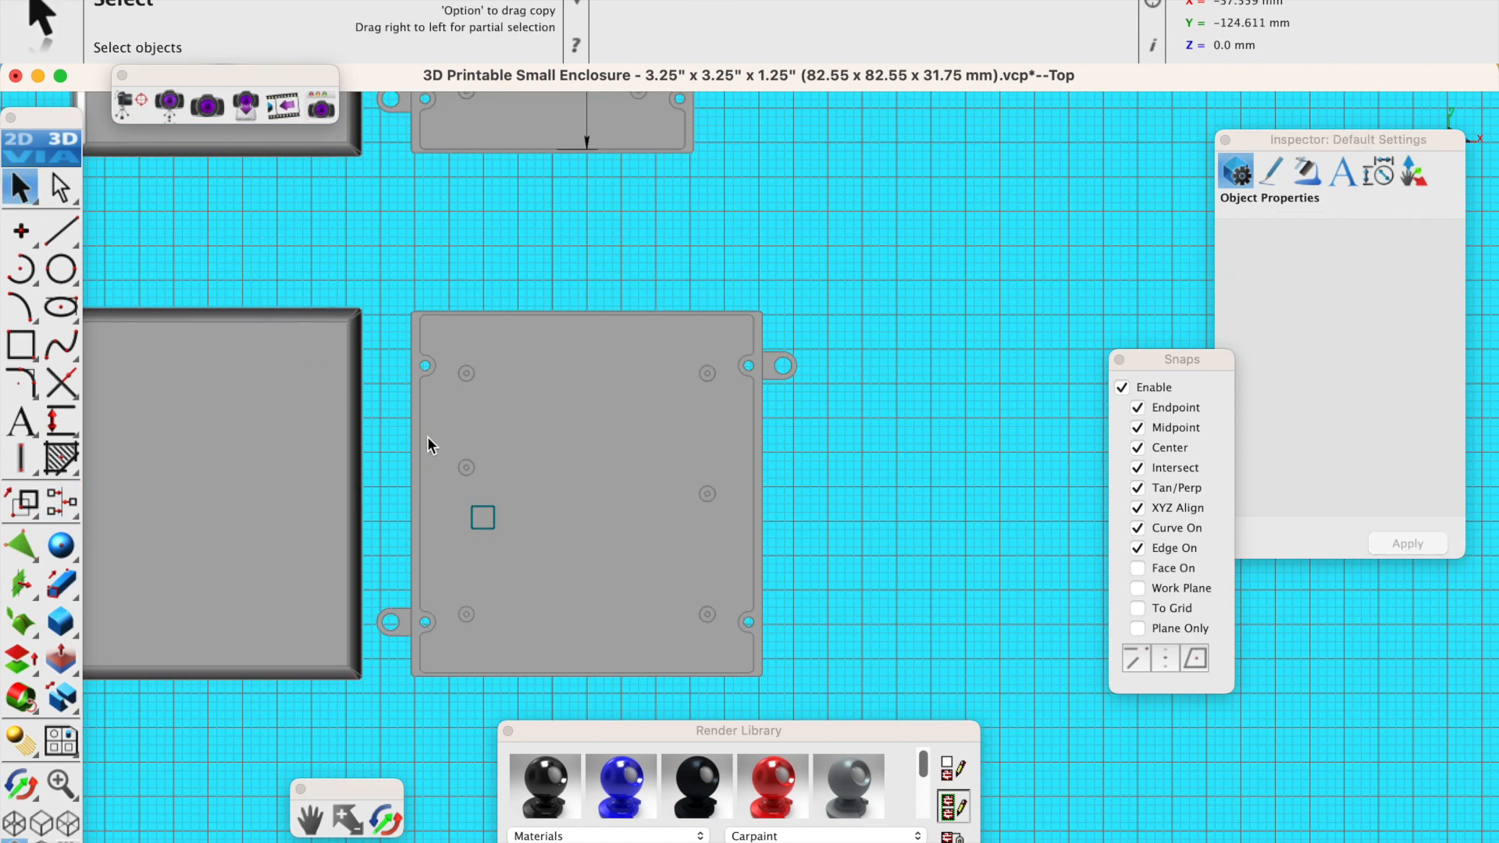
# Align the left standoff copy's center vertically with the midpoint of the base's left edge.
pyautogui.click(474, 471)
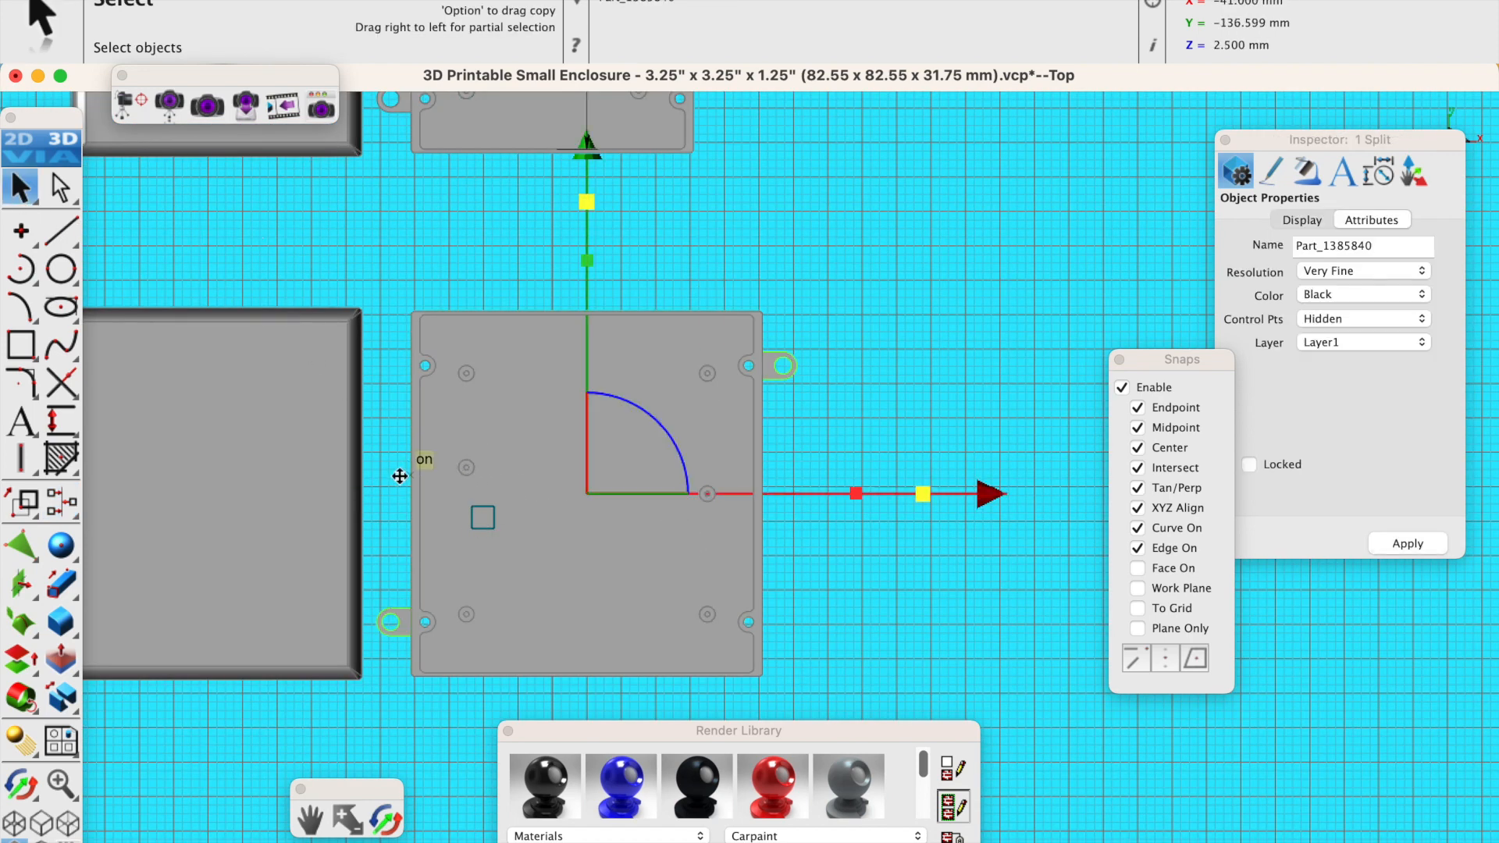
pyautogui.click(381, 288)
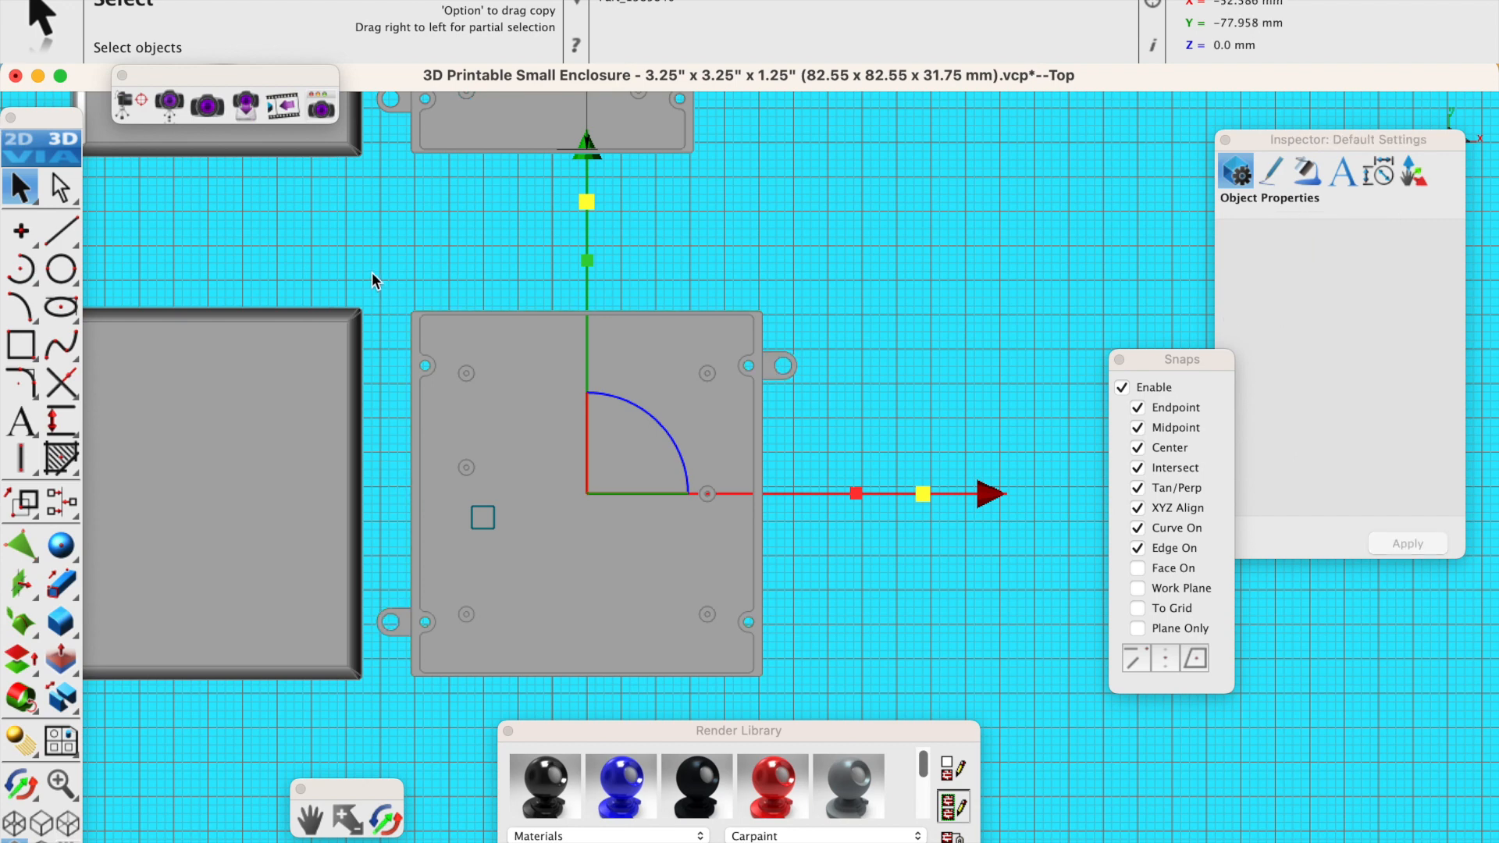
pyautogui.click(470, 466)
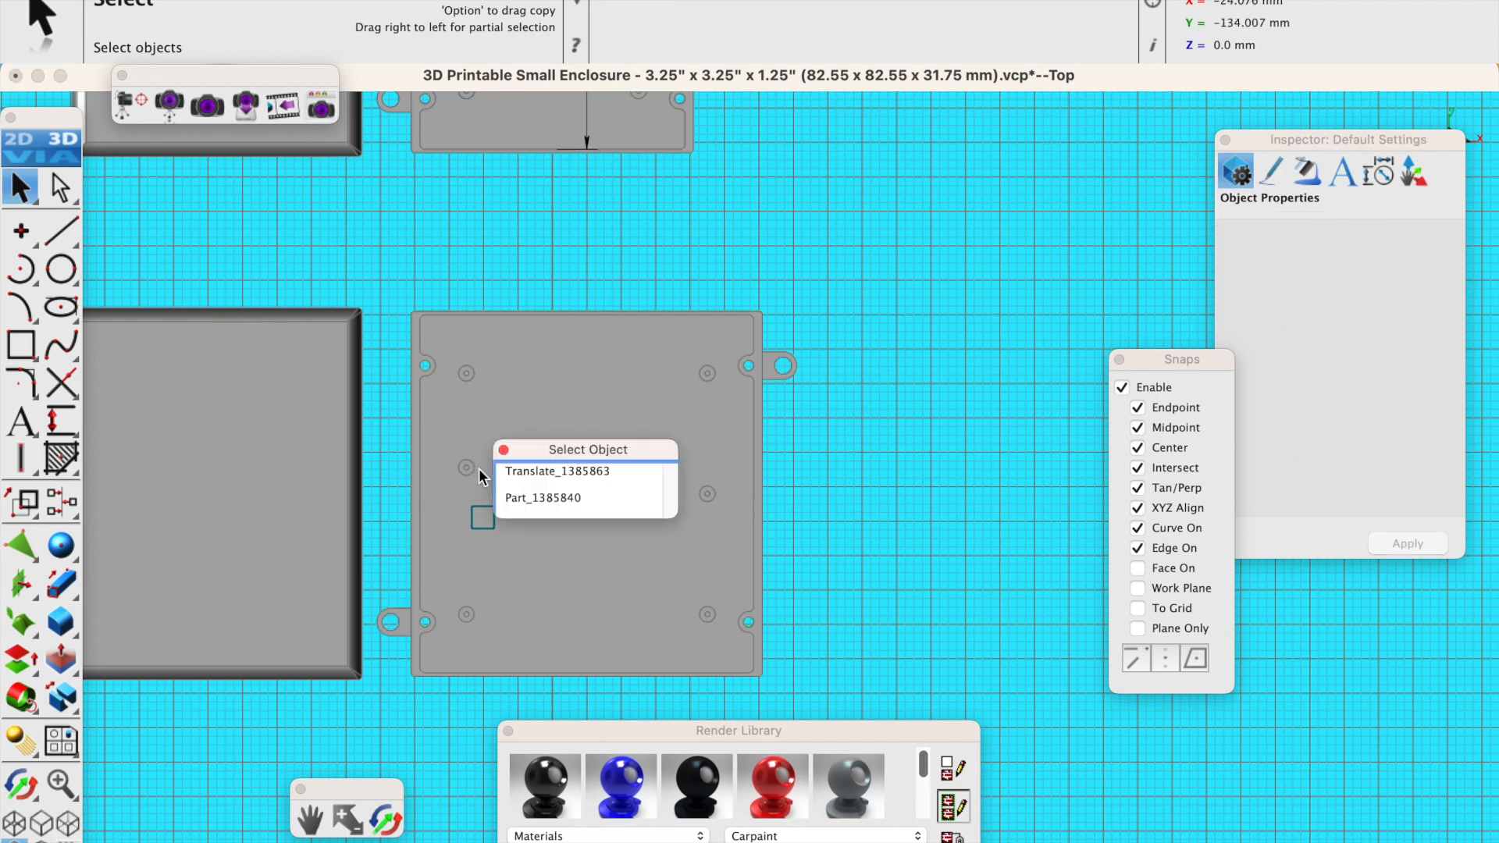
pyautogui.click(523, 475)
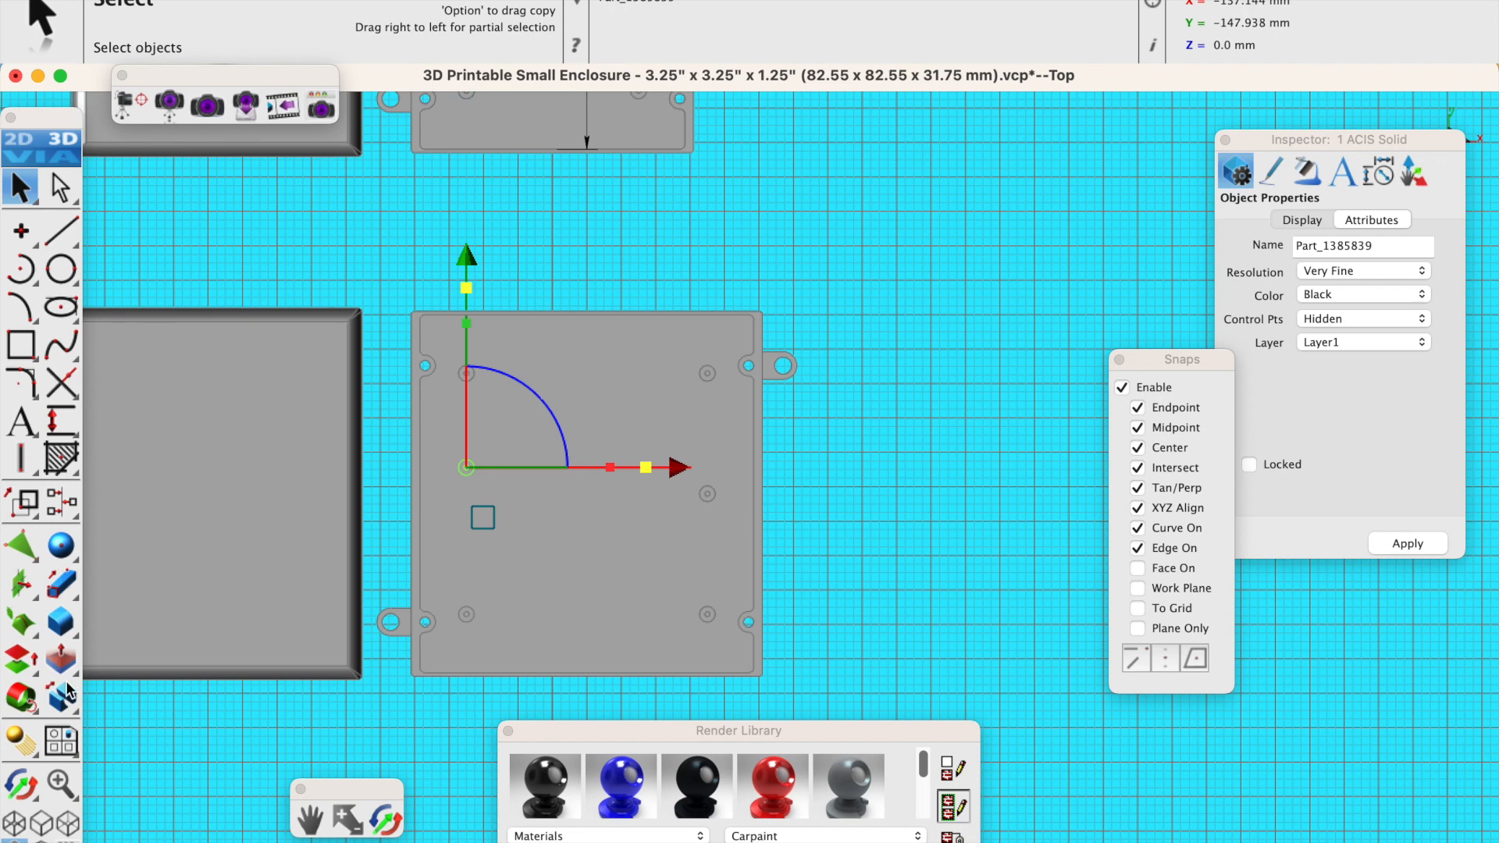
pyautogui.click(61, 502)
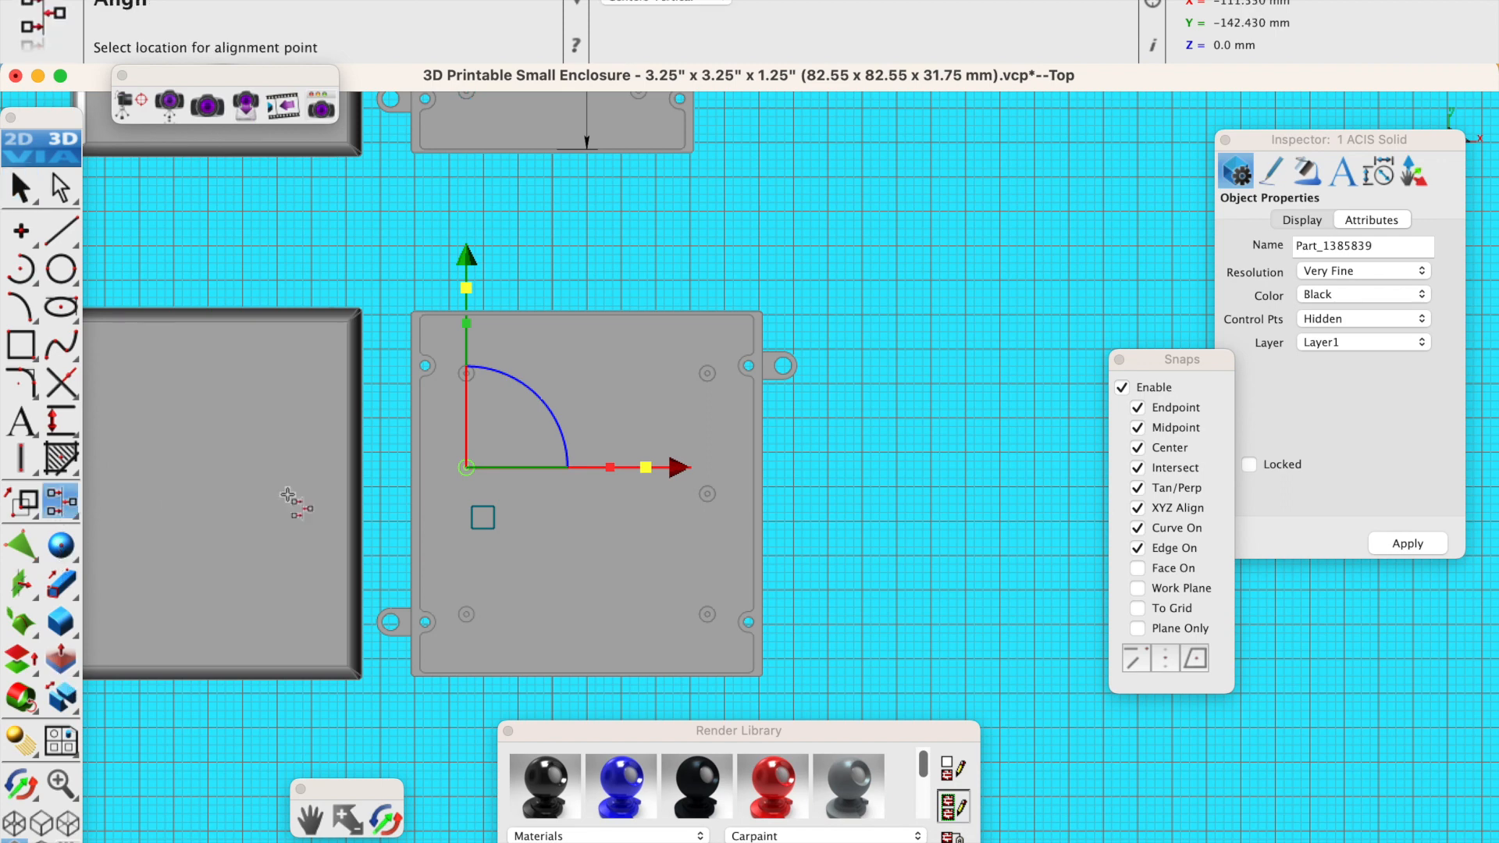
pyautogui.click(422, 485)
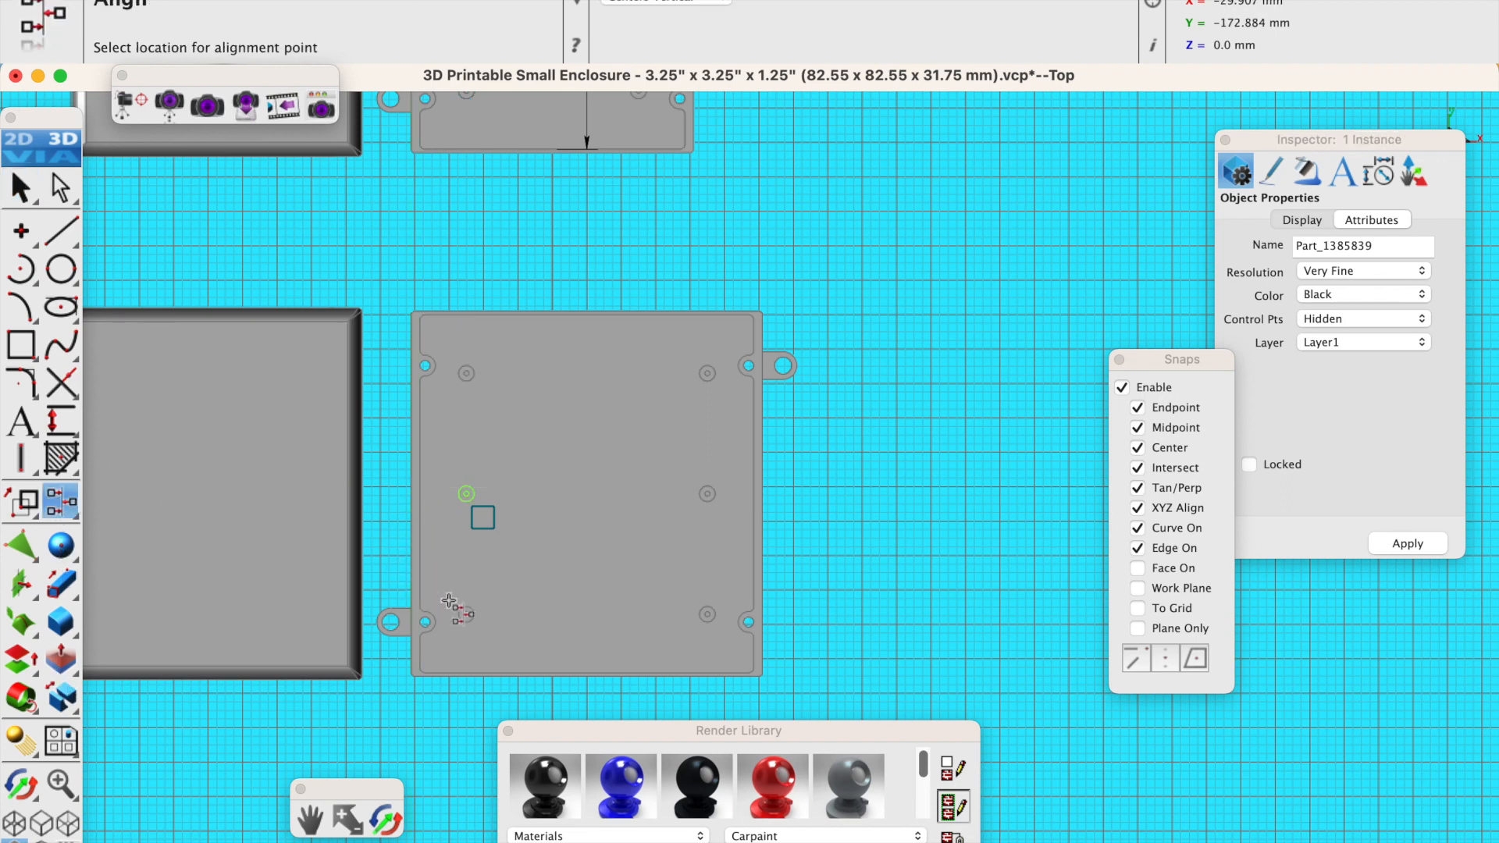
pyautogui.click(28, 199)
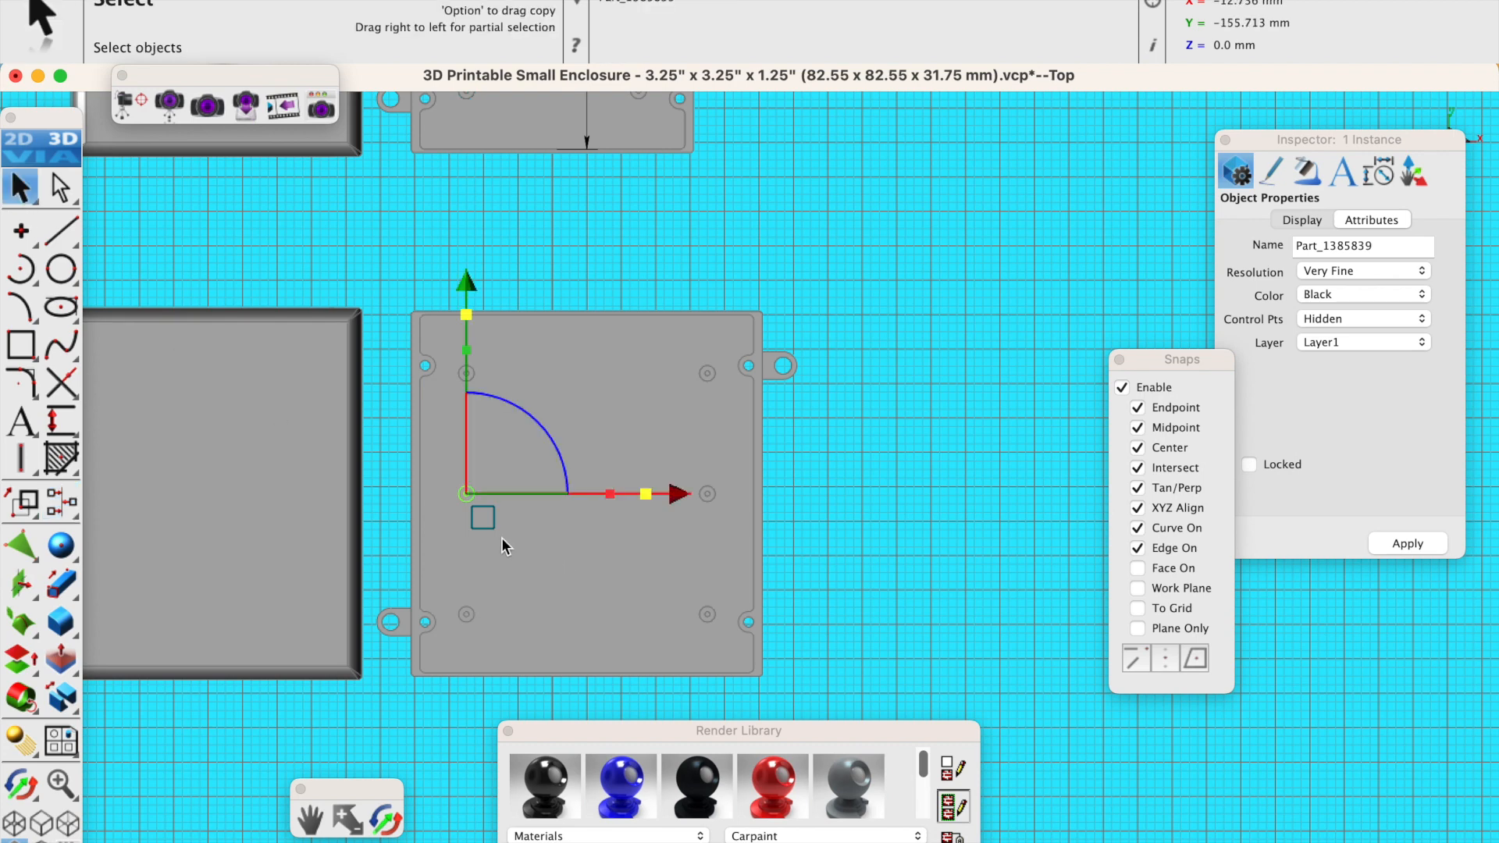
# Delete the small square surface on the base floor near the left middle standoff, removing its dependencies.
pyautogui.click(392, 530)
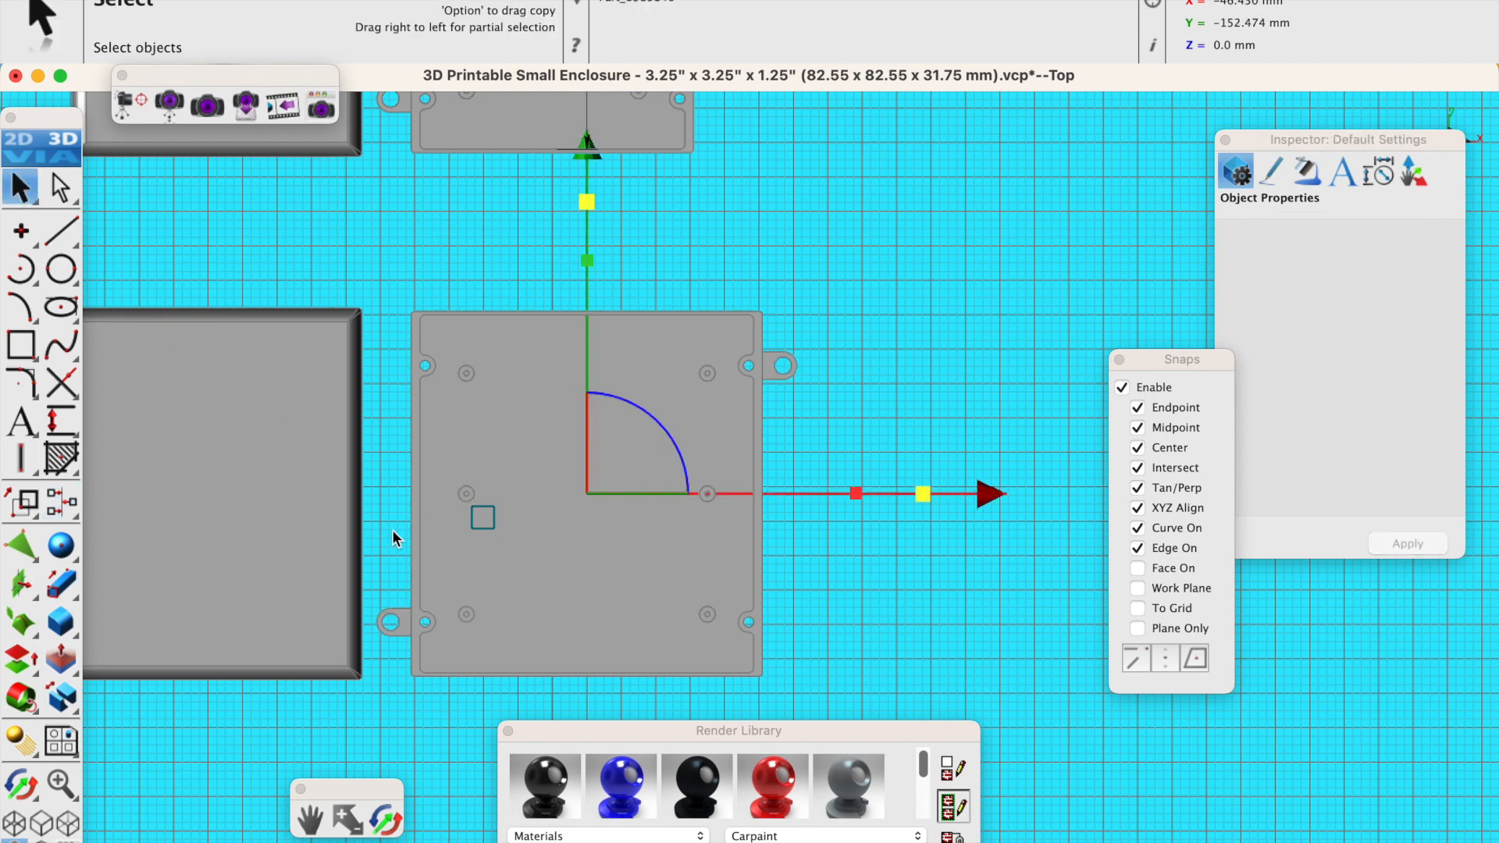
pyautogui.click(476, 527)
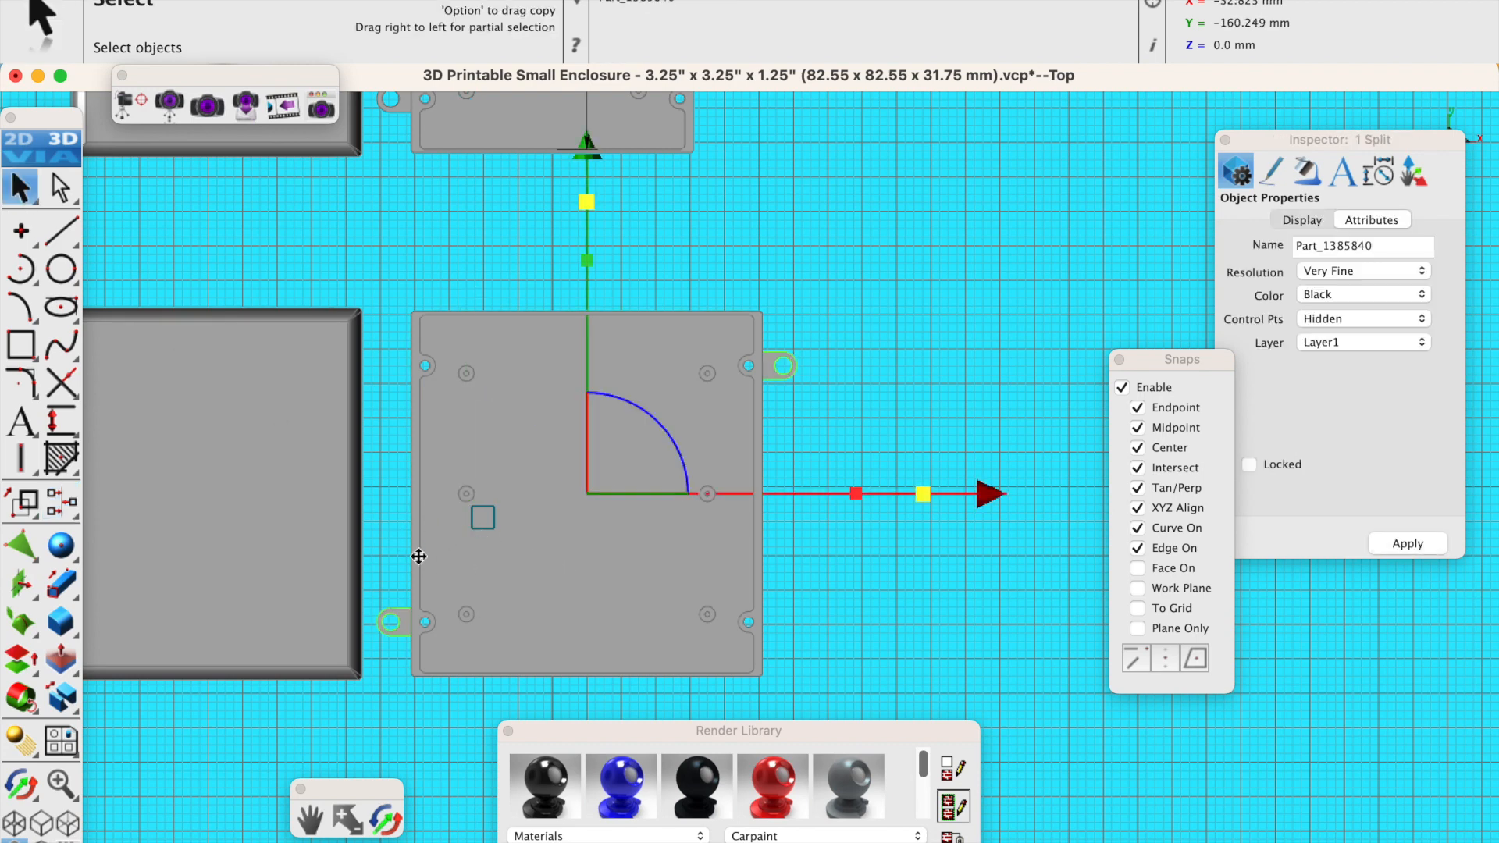
pyautogui.click(217, 251)
pyautogui.click(384, 817)
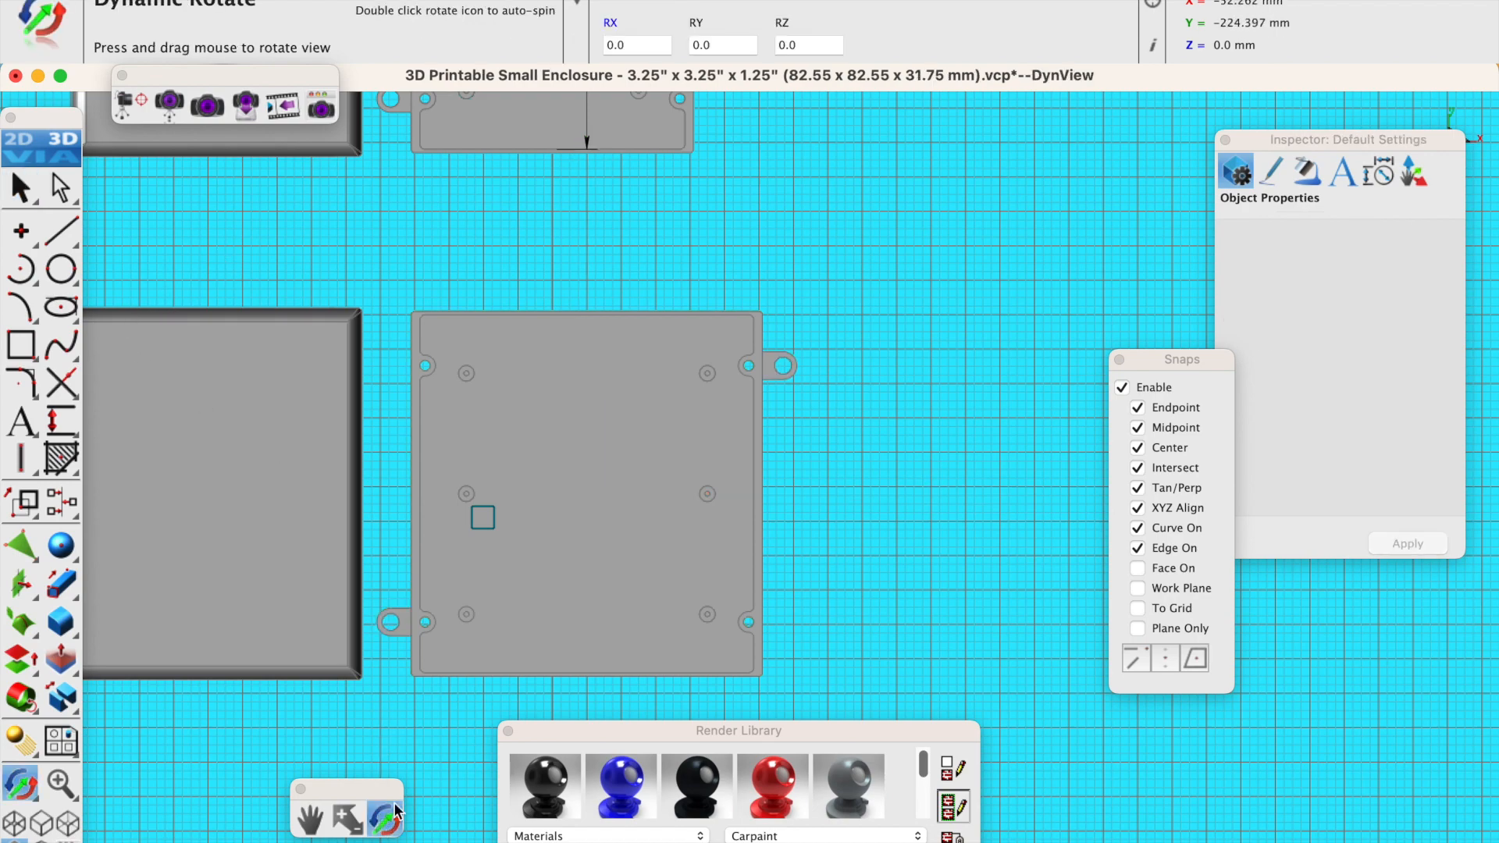
pyautogui.moveTo(579, 641); pyautogui.dragTo(625, 601)
pyautogui.scroll(5, 542, 515)
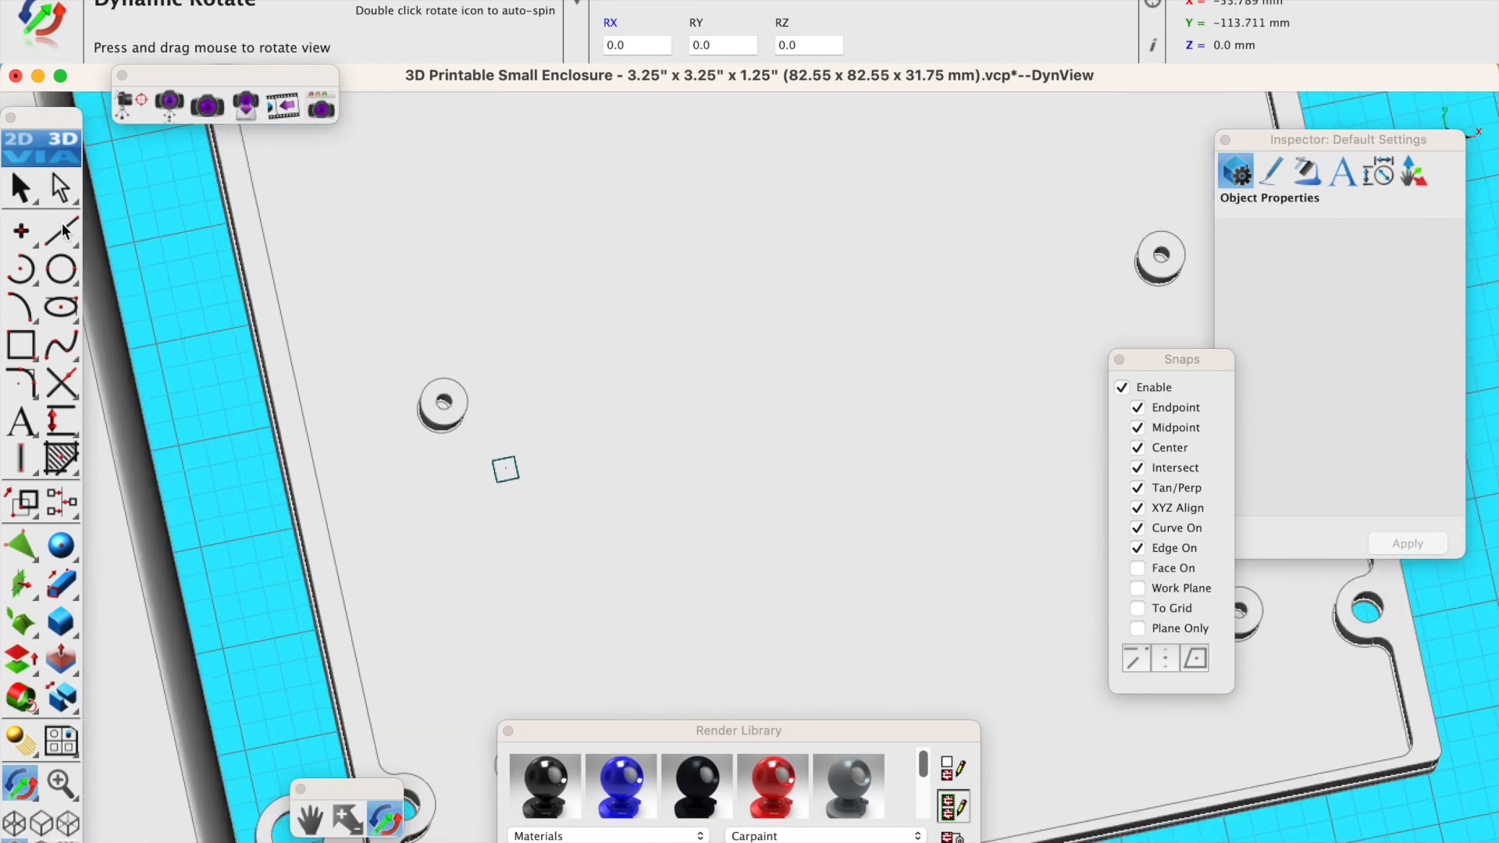
pyautogui.click(27, 198)
pyautogui.click(503, 482)
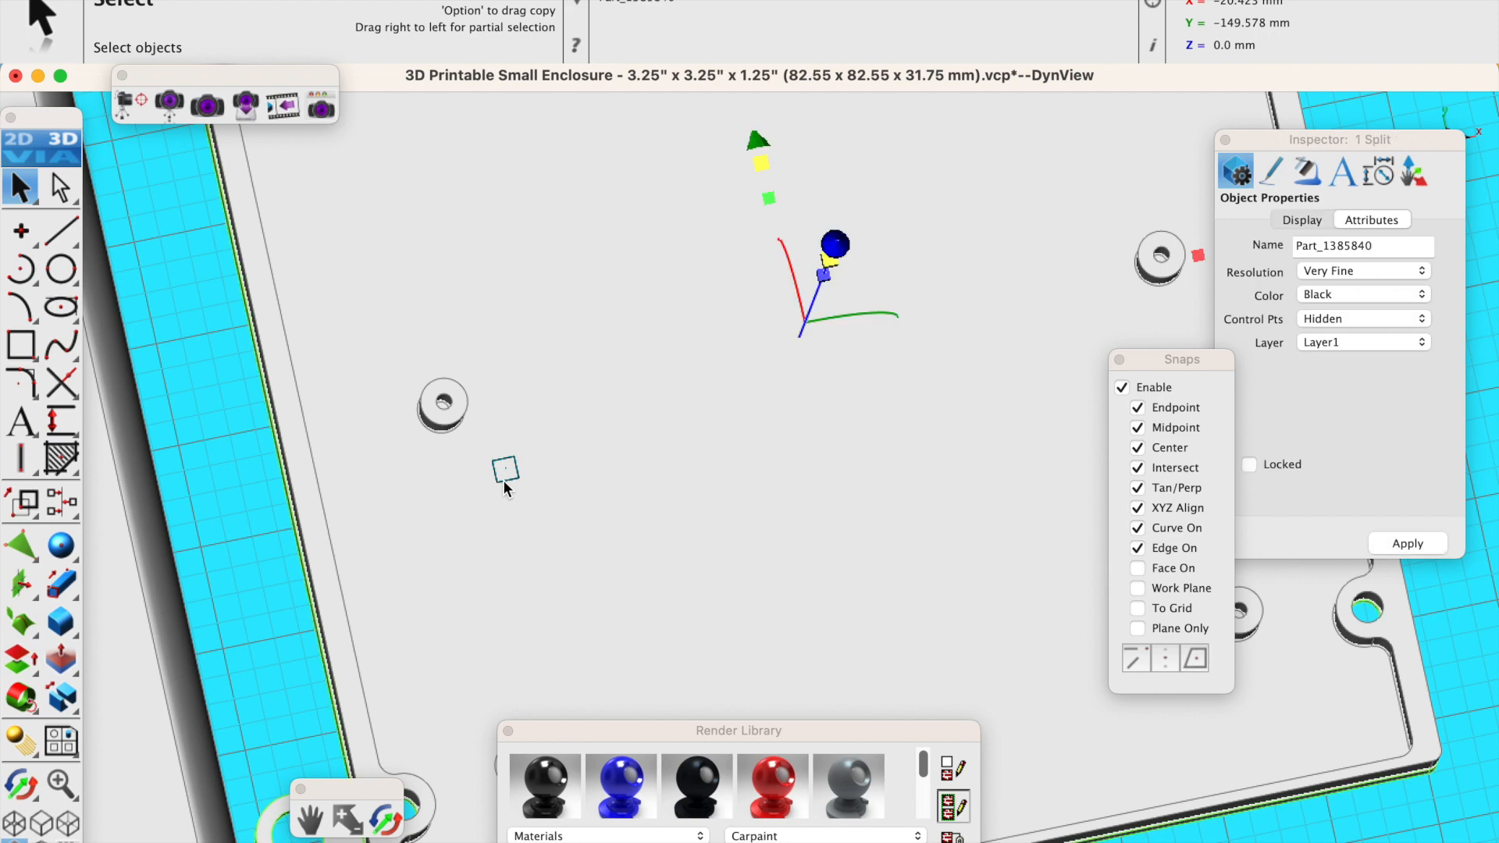
pyautogui.click(515, 479)
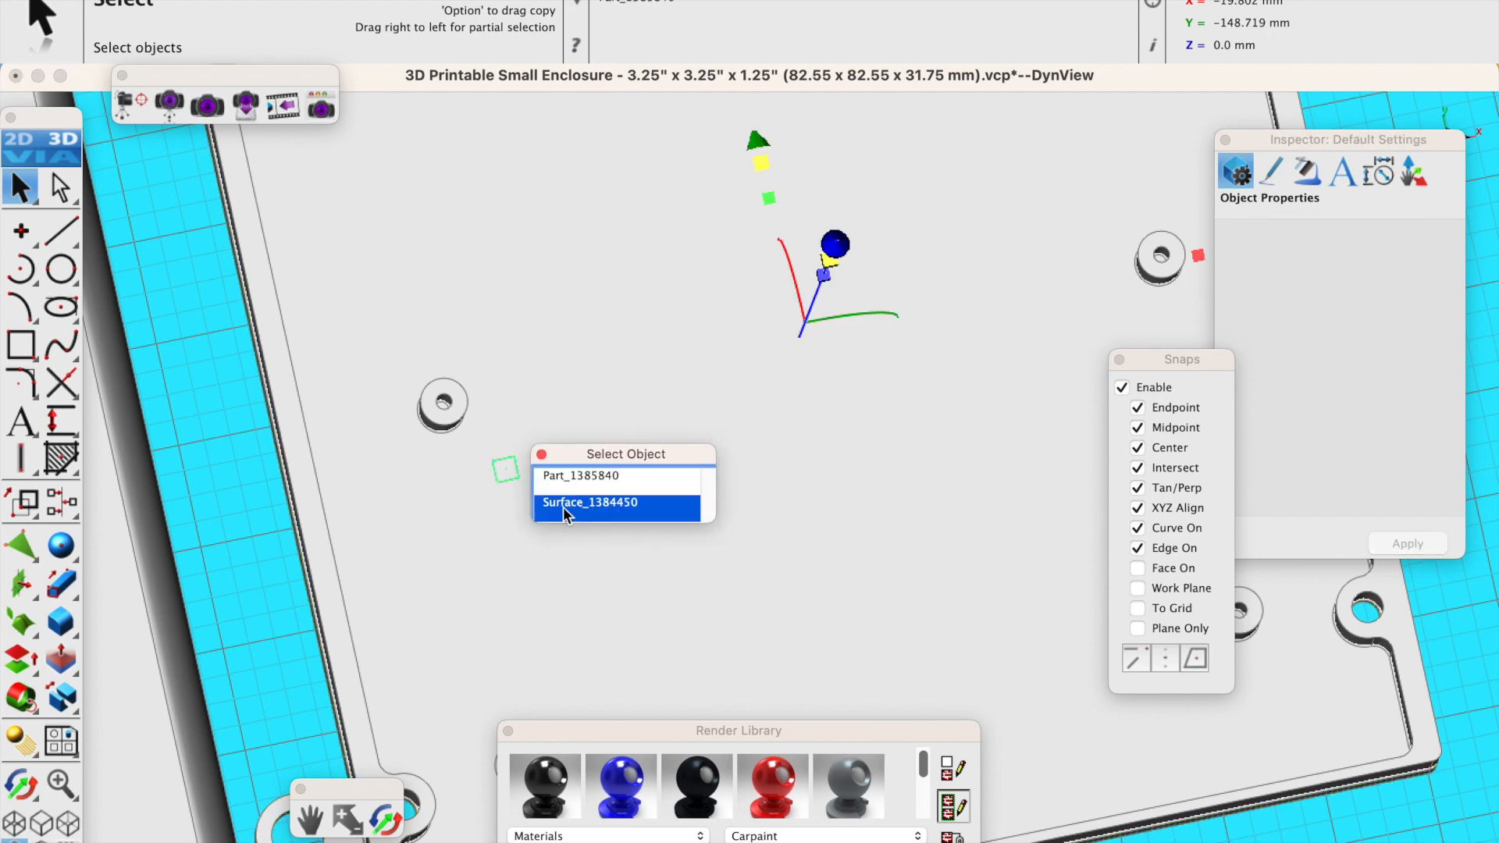
pyautogui.click(563, 502)
pyautogui.press('Delete')
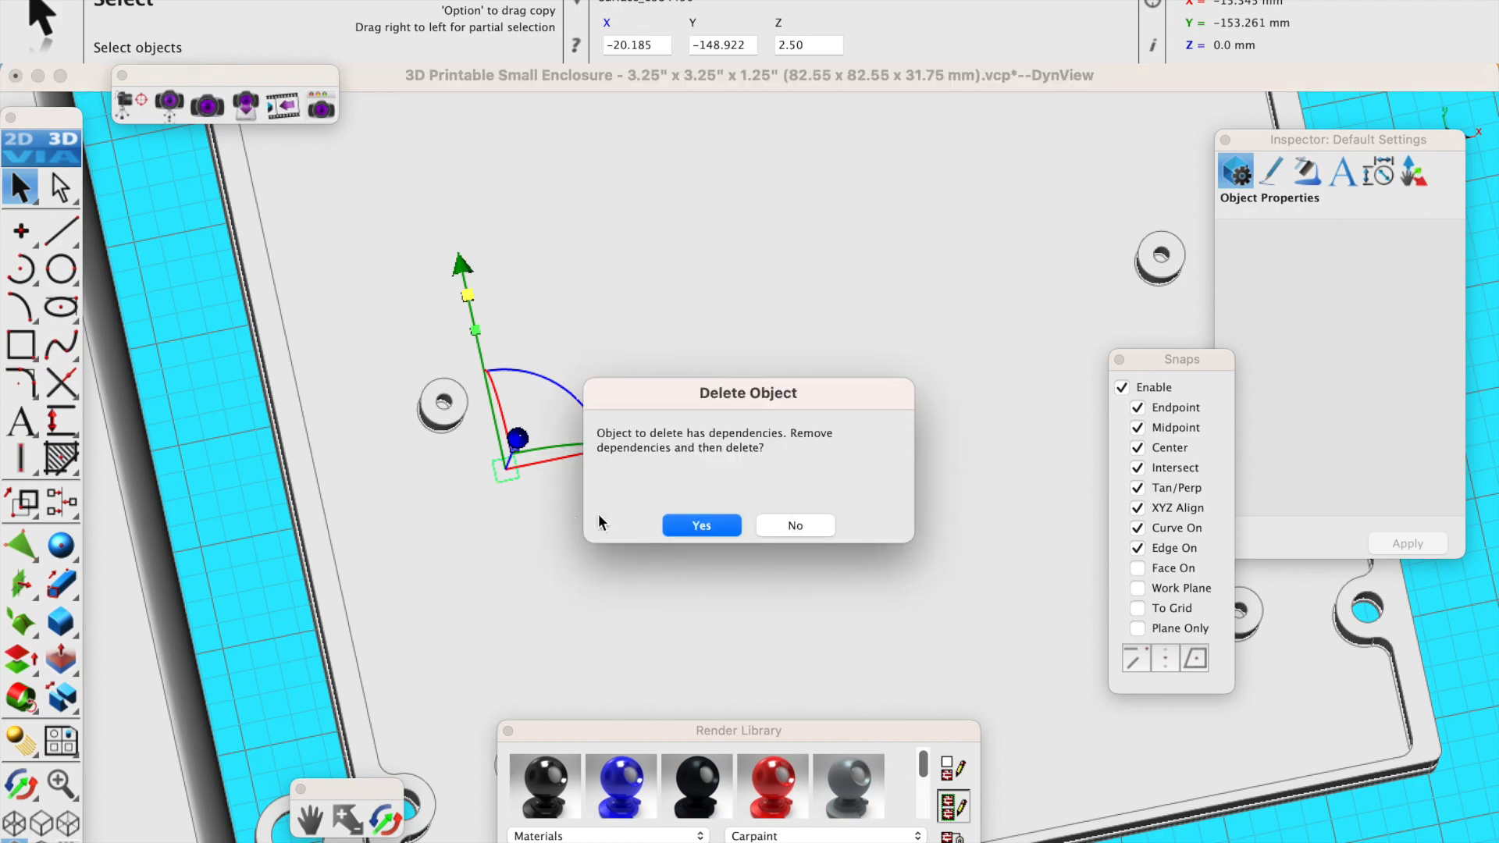
pyautogui.click(697, 525)
pyautogui.scroll(-5, 597, 535)
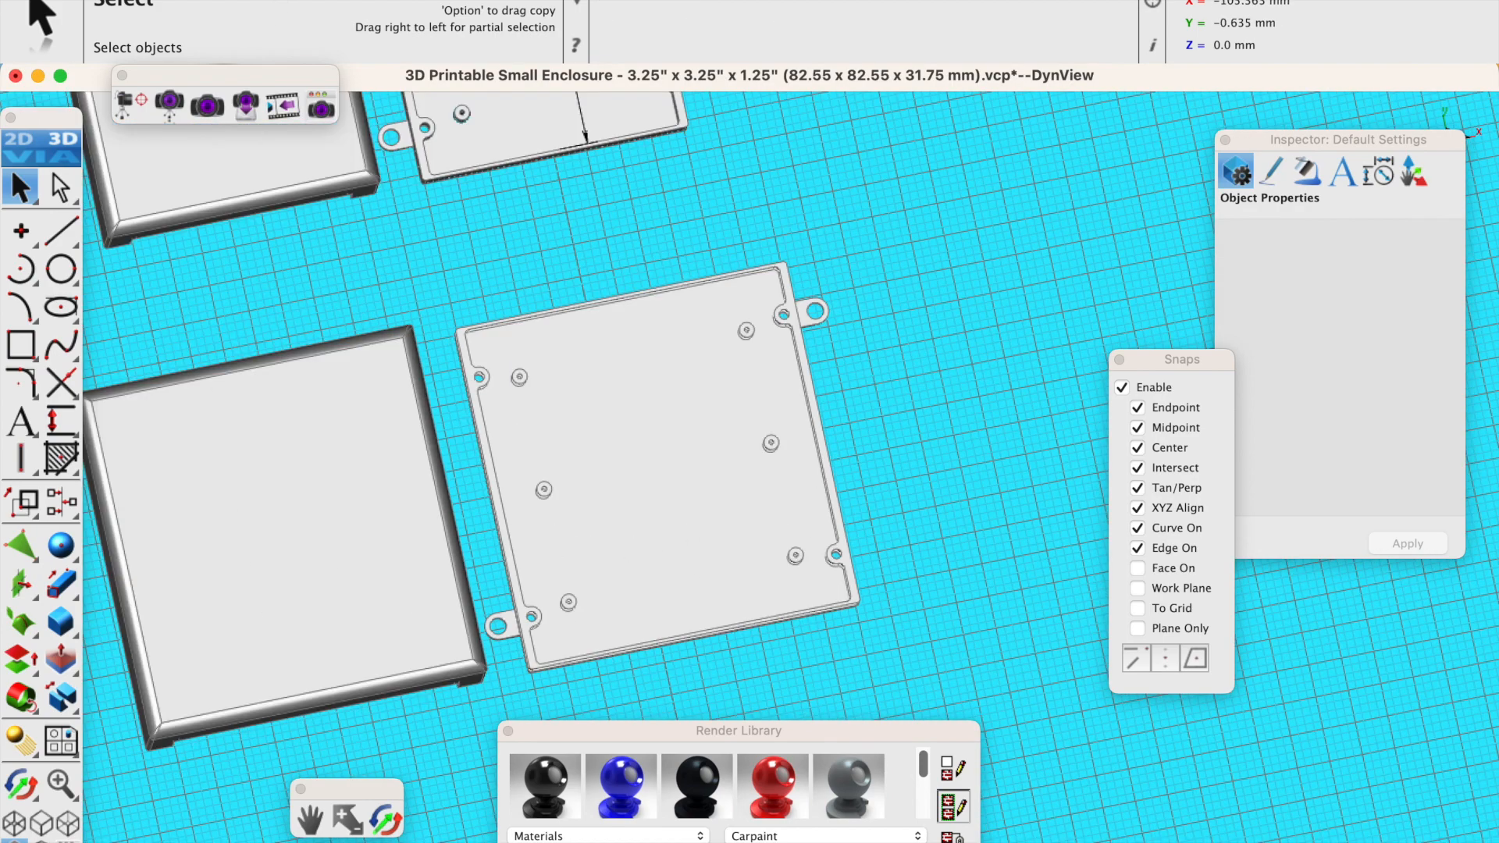
# In the top view, check the base's back left screw hole diameter by tracing it with an opposite-point circle, and discard the circle.
pyautogui.click(253, 1)
pyautogui.click(306, 91)
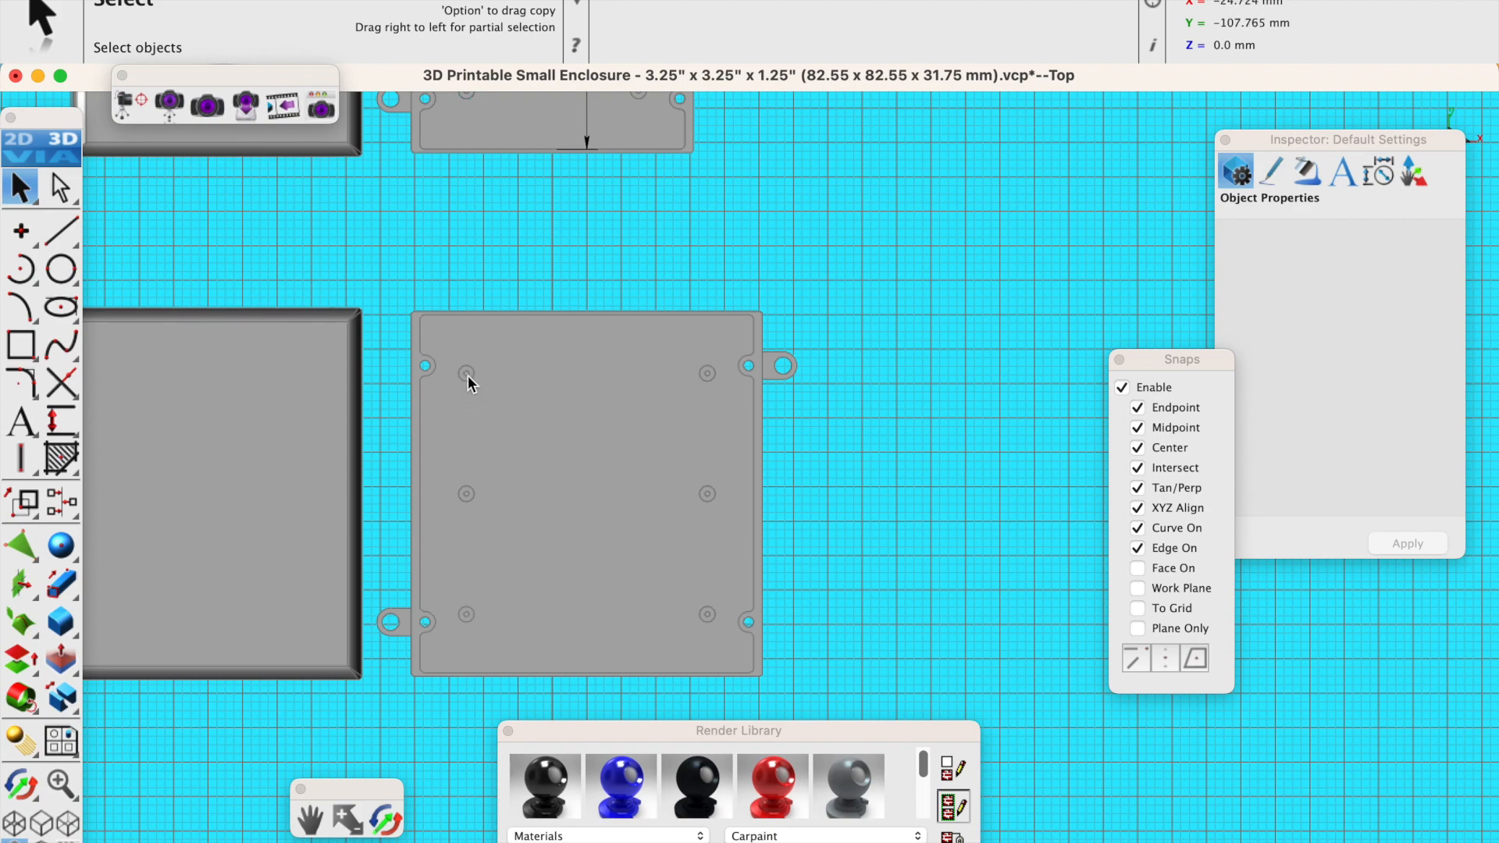
pyautogui.scroll(5, 467, 376)
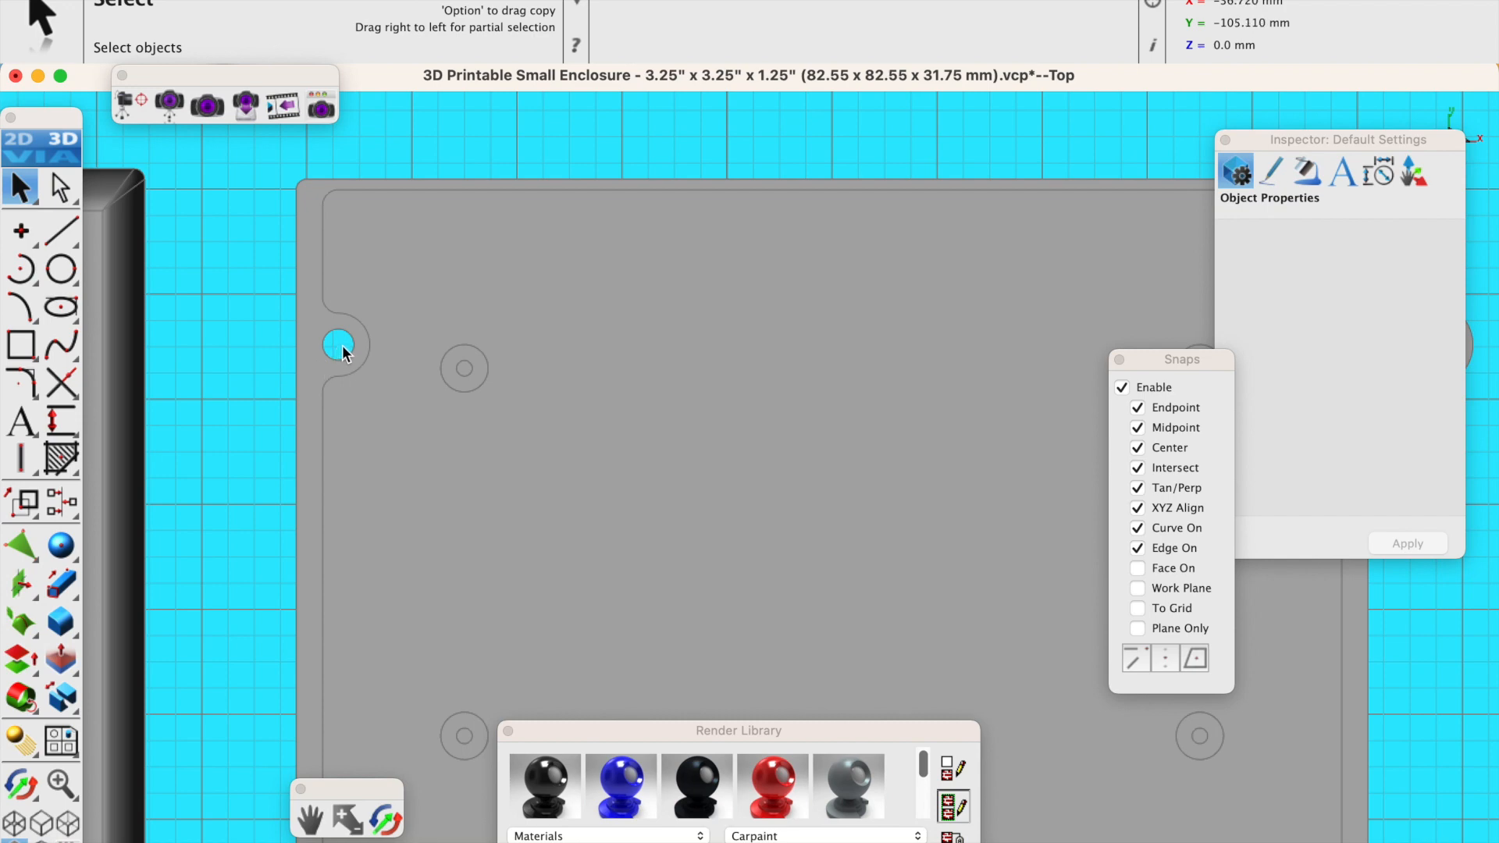
pyautogui.moveTo(66, 280); pyautogui.dragTo(180, 267)
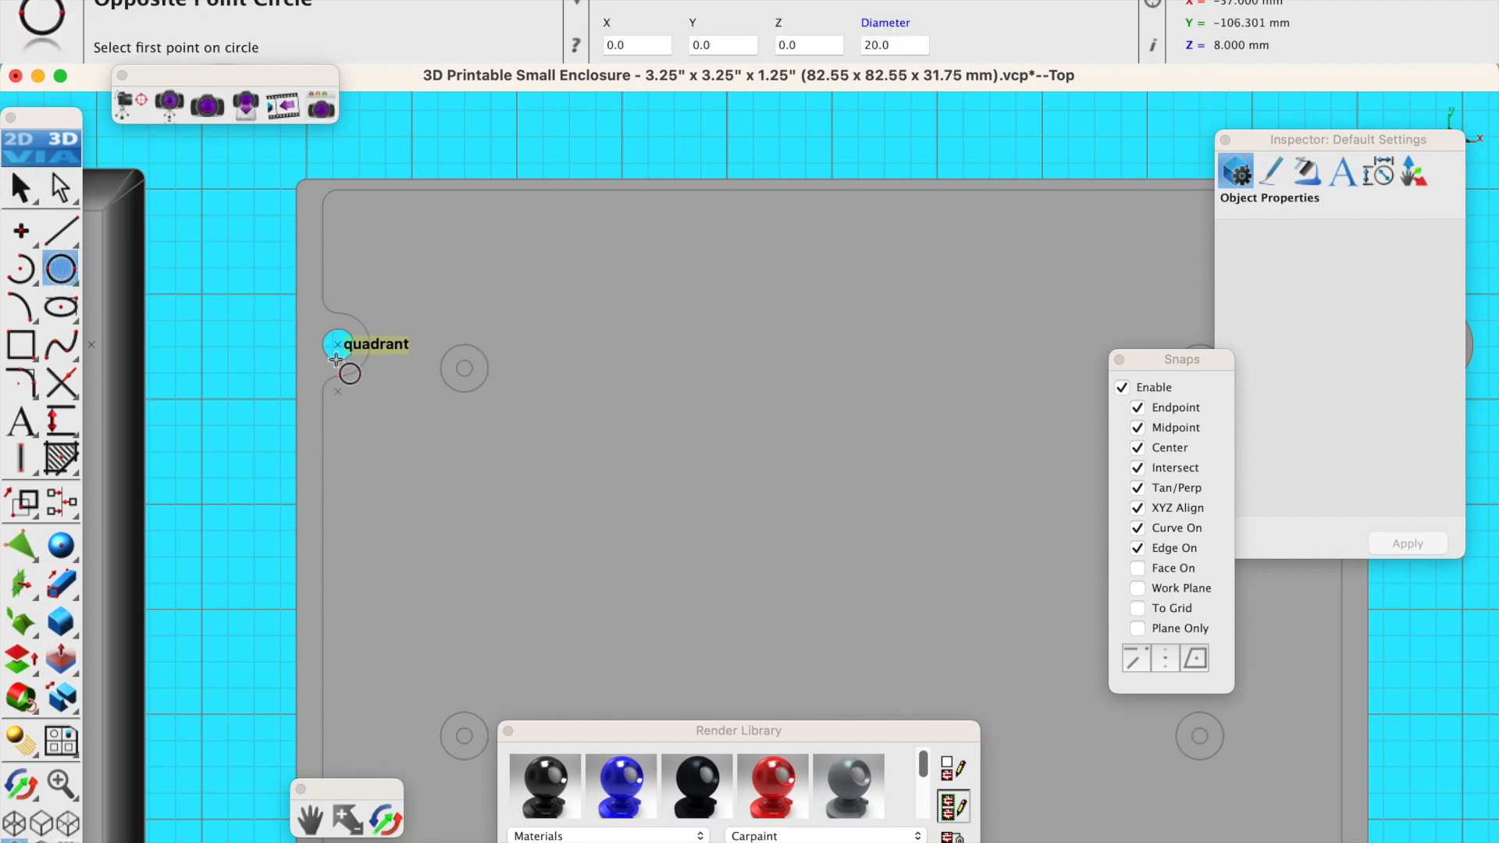
pyautogui.scroll(3, 337, 361)
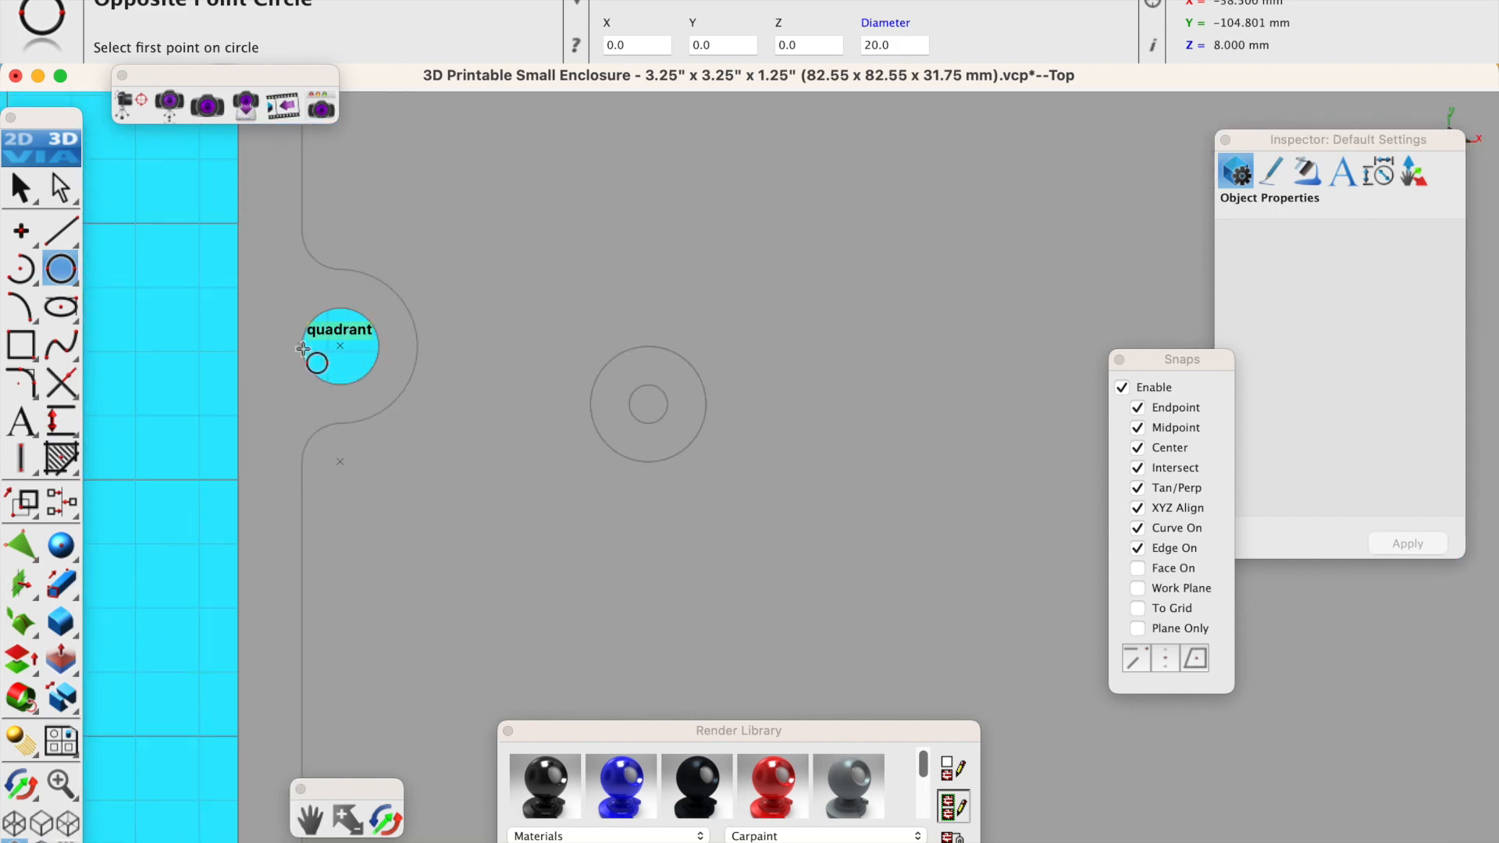
pyautogui.click(303, 349)
pyautogui.click(379, 346)
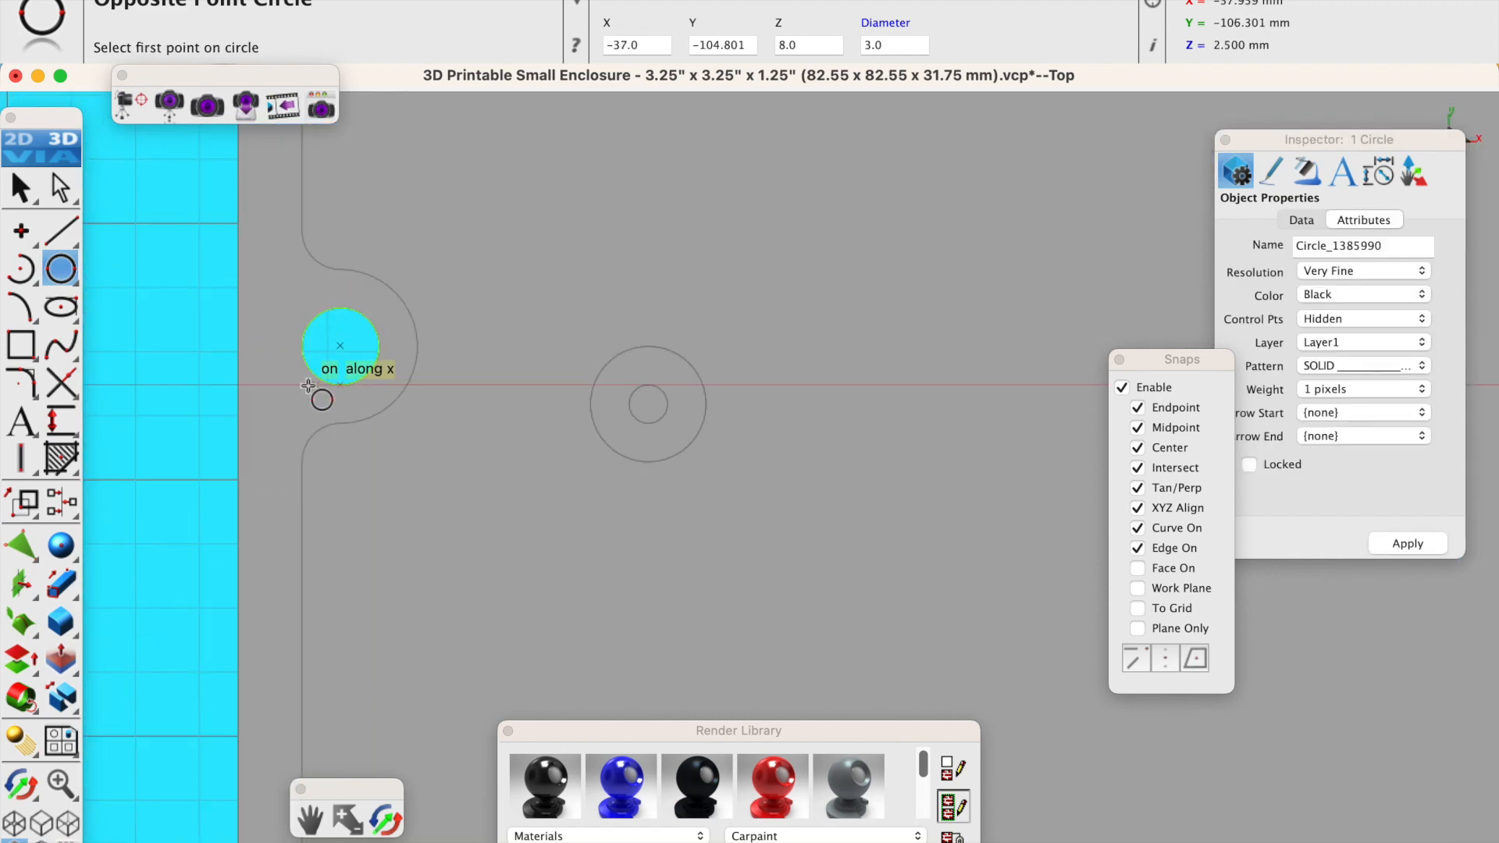
pyautogui.scroll(-5, 308, 385)
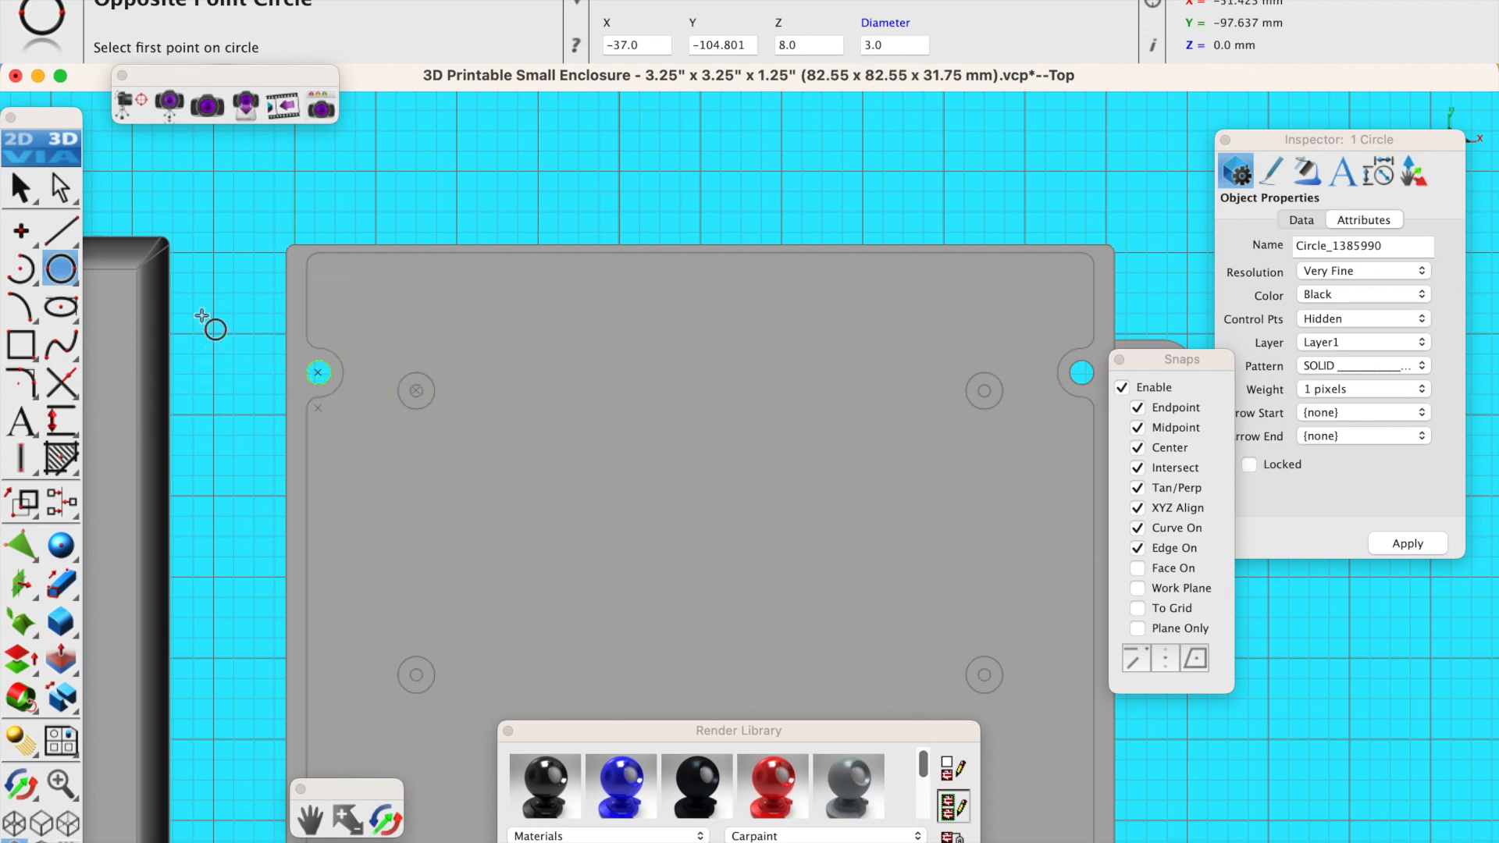
pyautogui.press('Escape')
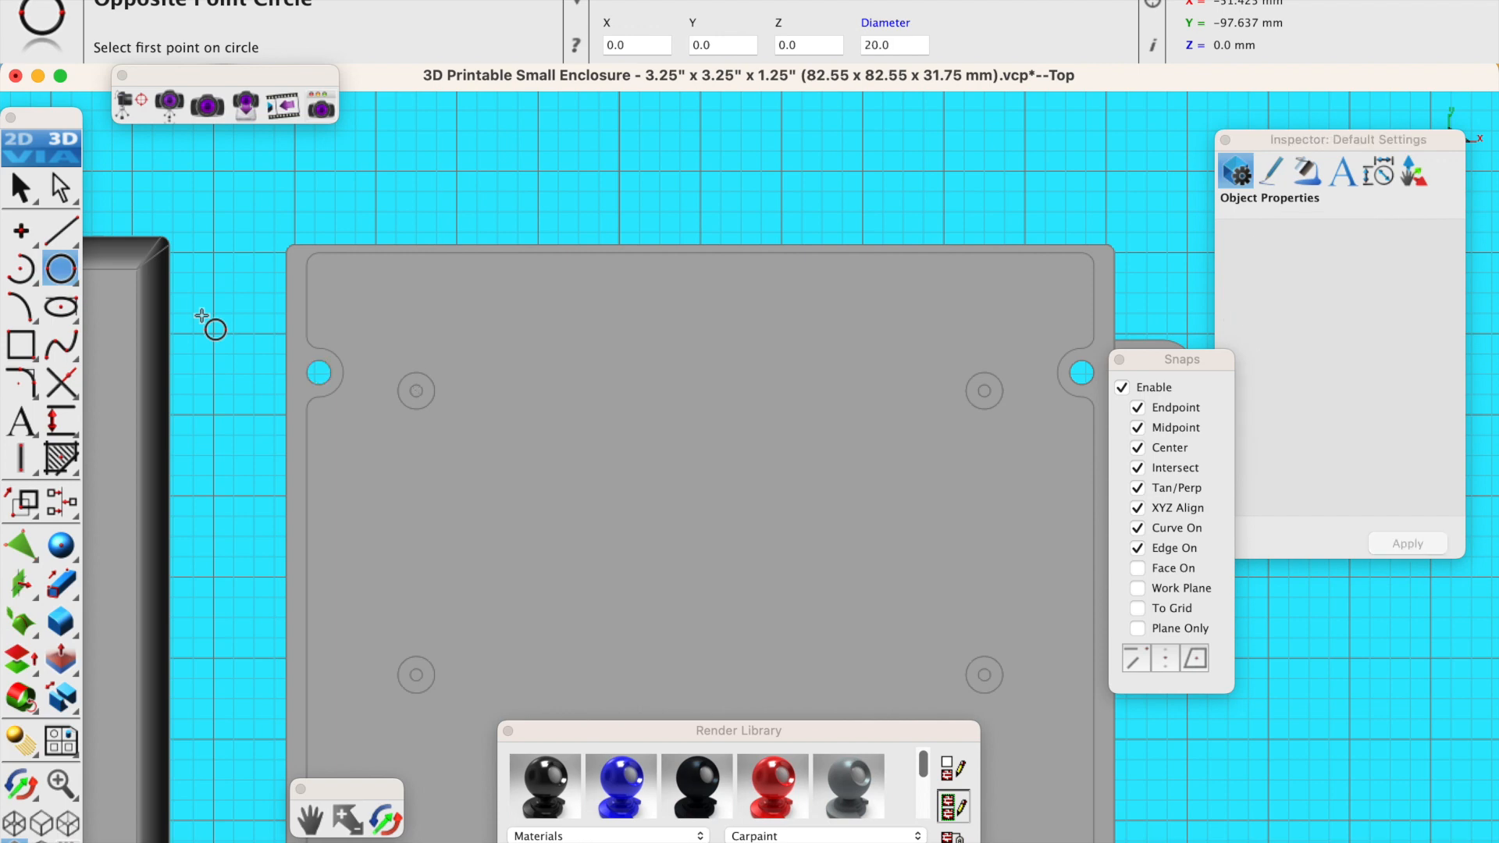
# Place 2.5 mm diameter center-point circles at the centers of the back left and back right standoffs.
pyautogui.moveTo(66, 275); pyautogui.dragTo(103, 269)
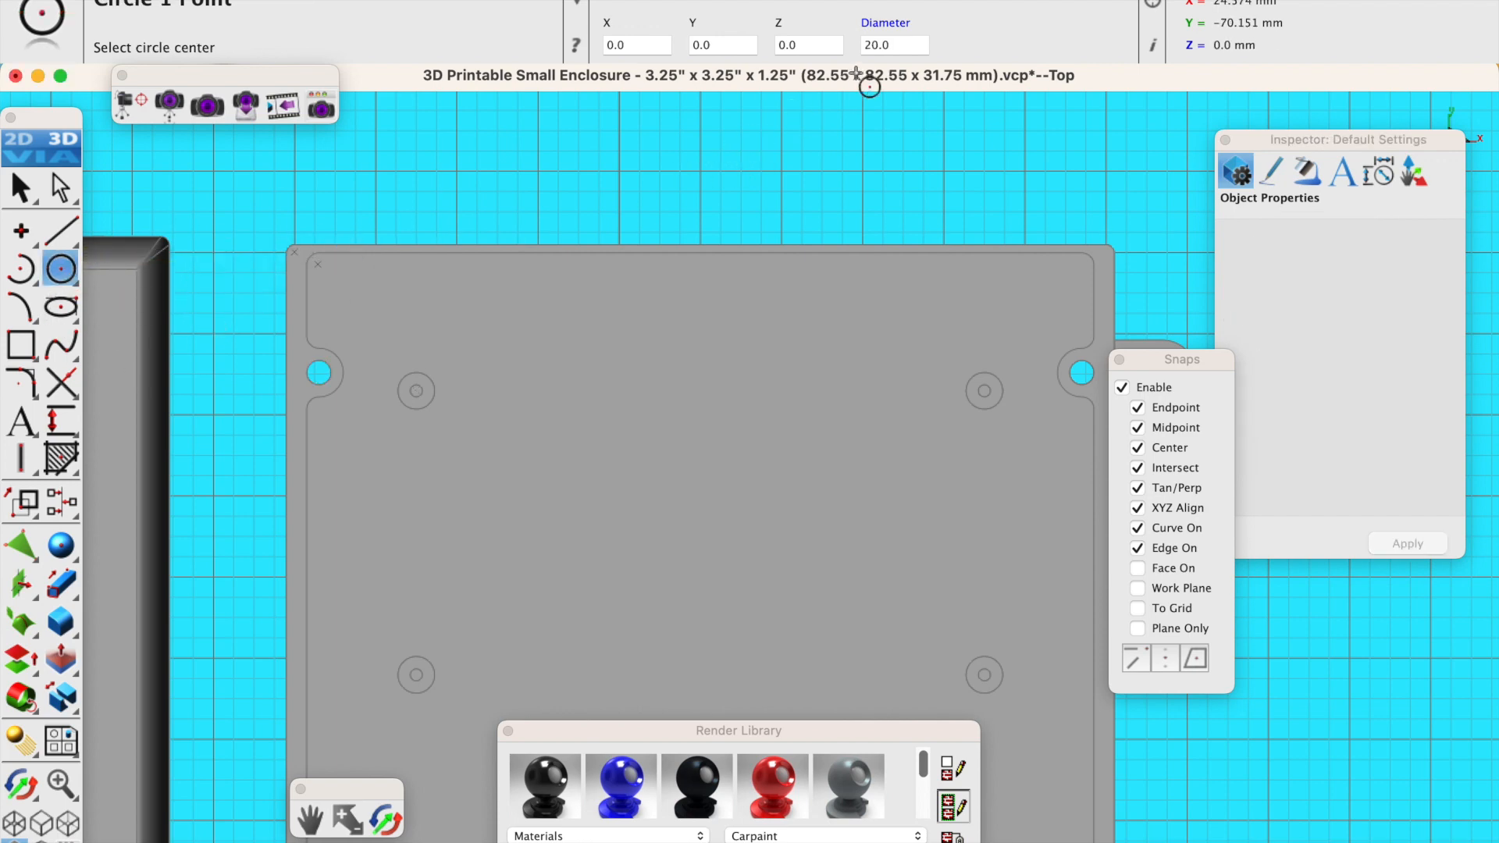
pyautogui.click(896, 44)
pyautogui.write('2.')
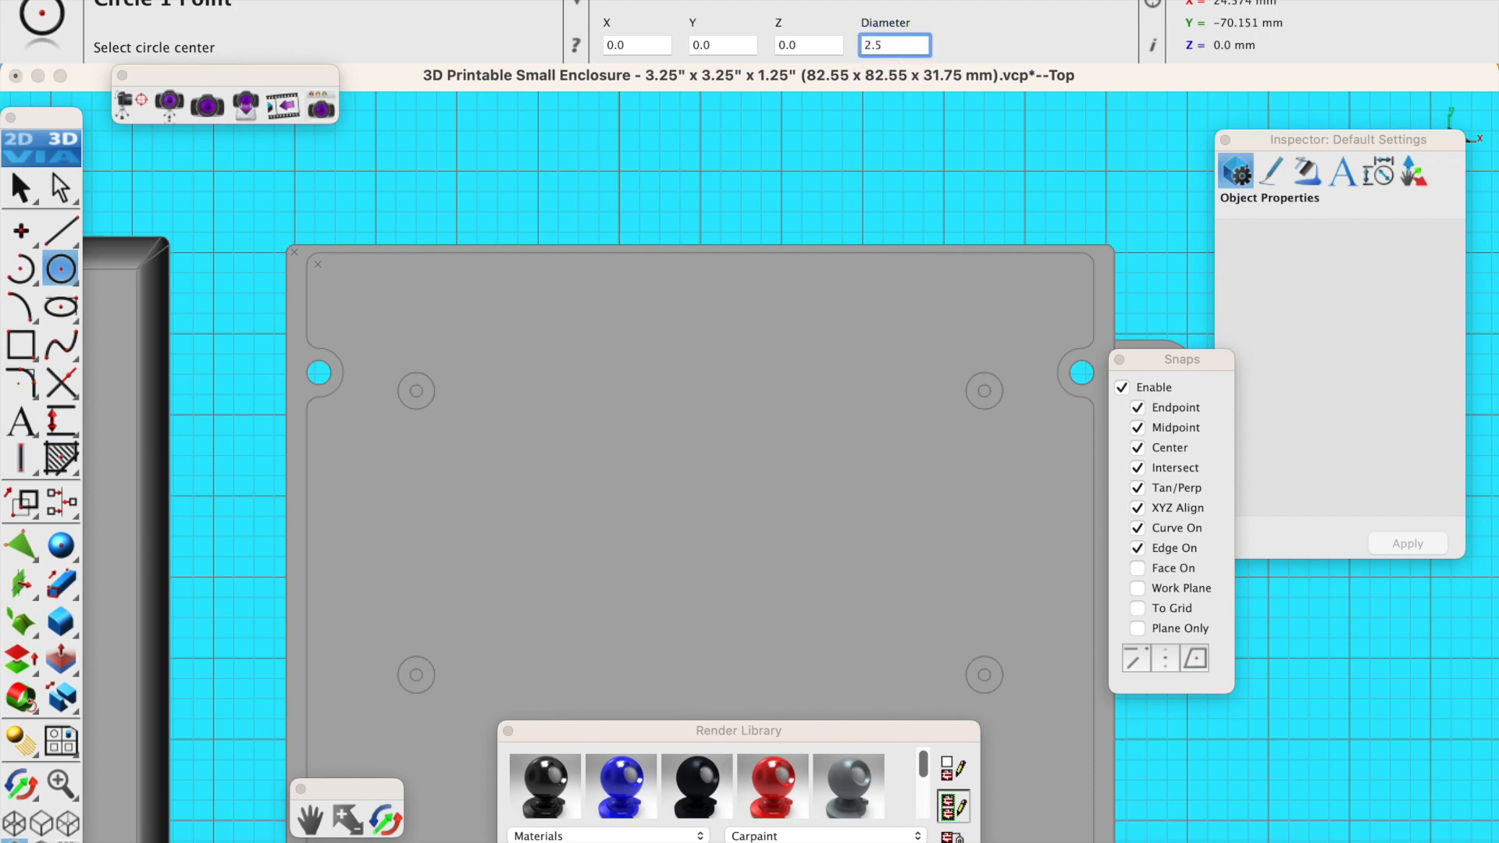
pyautogui.scroll(3, 427, 395)
pyautogui.click(393, 384)
pyautogui.scroll(-3, 395, 411)
pyautogui.scroll(3, 990, 429)
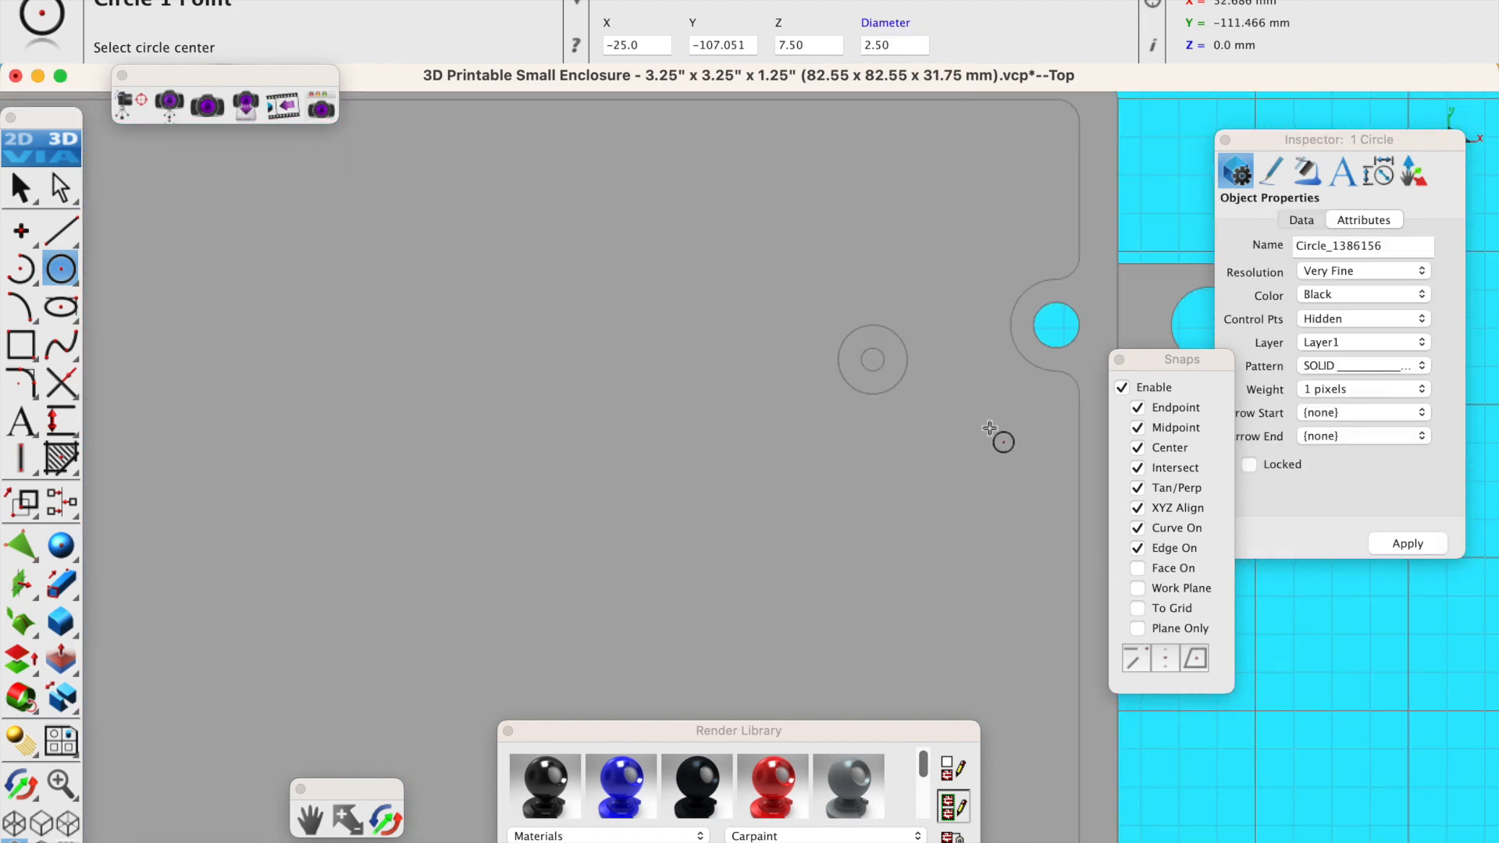
pyautogui.click(873, 360)
pyautogui.scroll(-4, 820, 391)
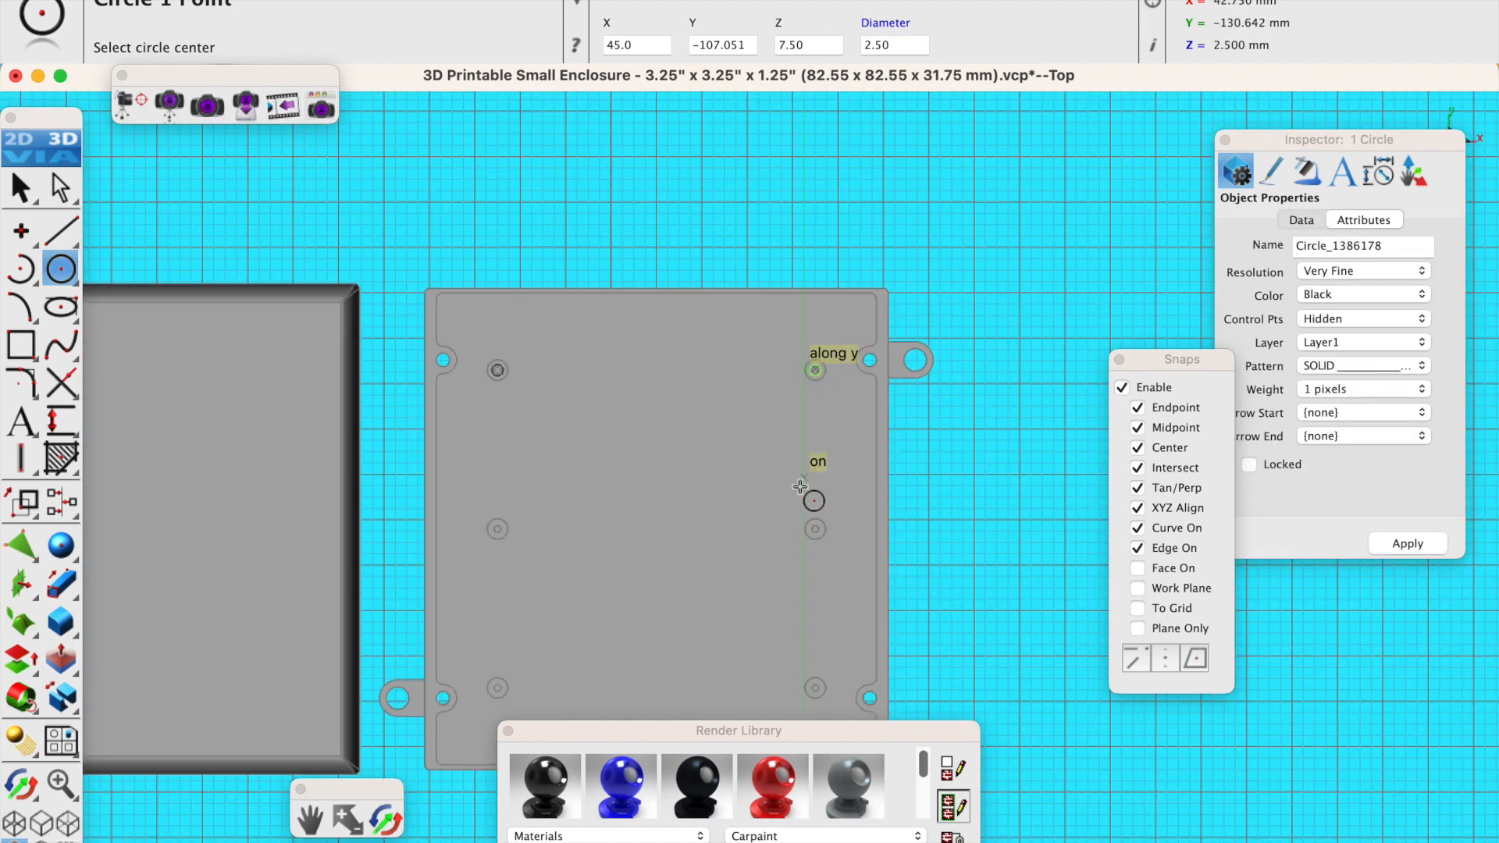
# Place matching 2.5 mm circles at the centers of the middle right and front right standoffs.
pyautogui.scroll(3, 812, 523)
pyautogui.click(810, 521)
pyautogui.scroll(-3, 741, 531)
pyautogui.scroll(3, 770, 577)
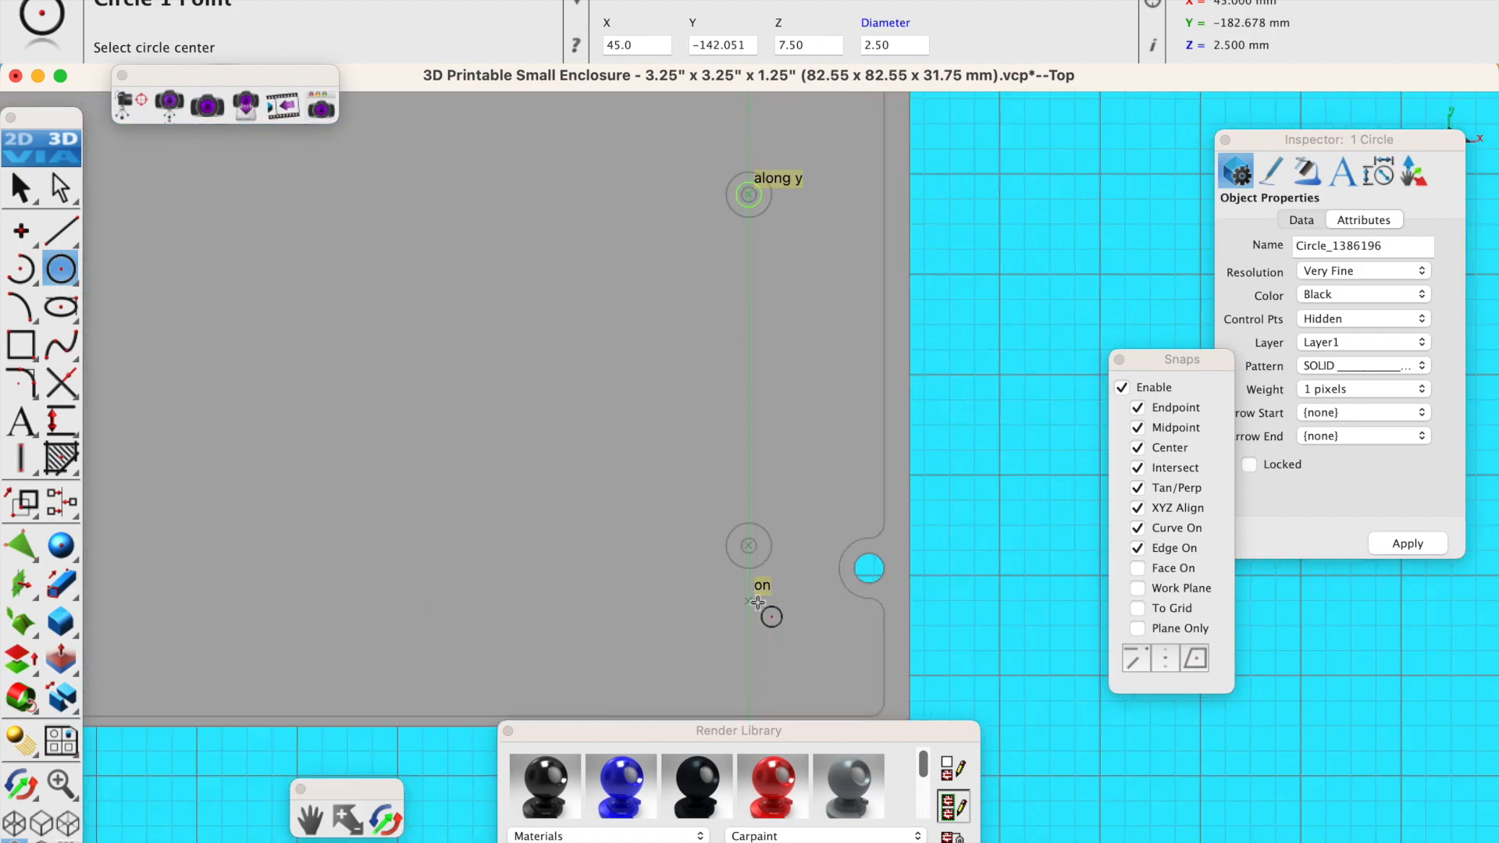
pyautogui.click(749, 545)
pyautogui.scroll(-1, 649, 551)
pyautogui.scroll(-2, 650, 550)
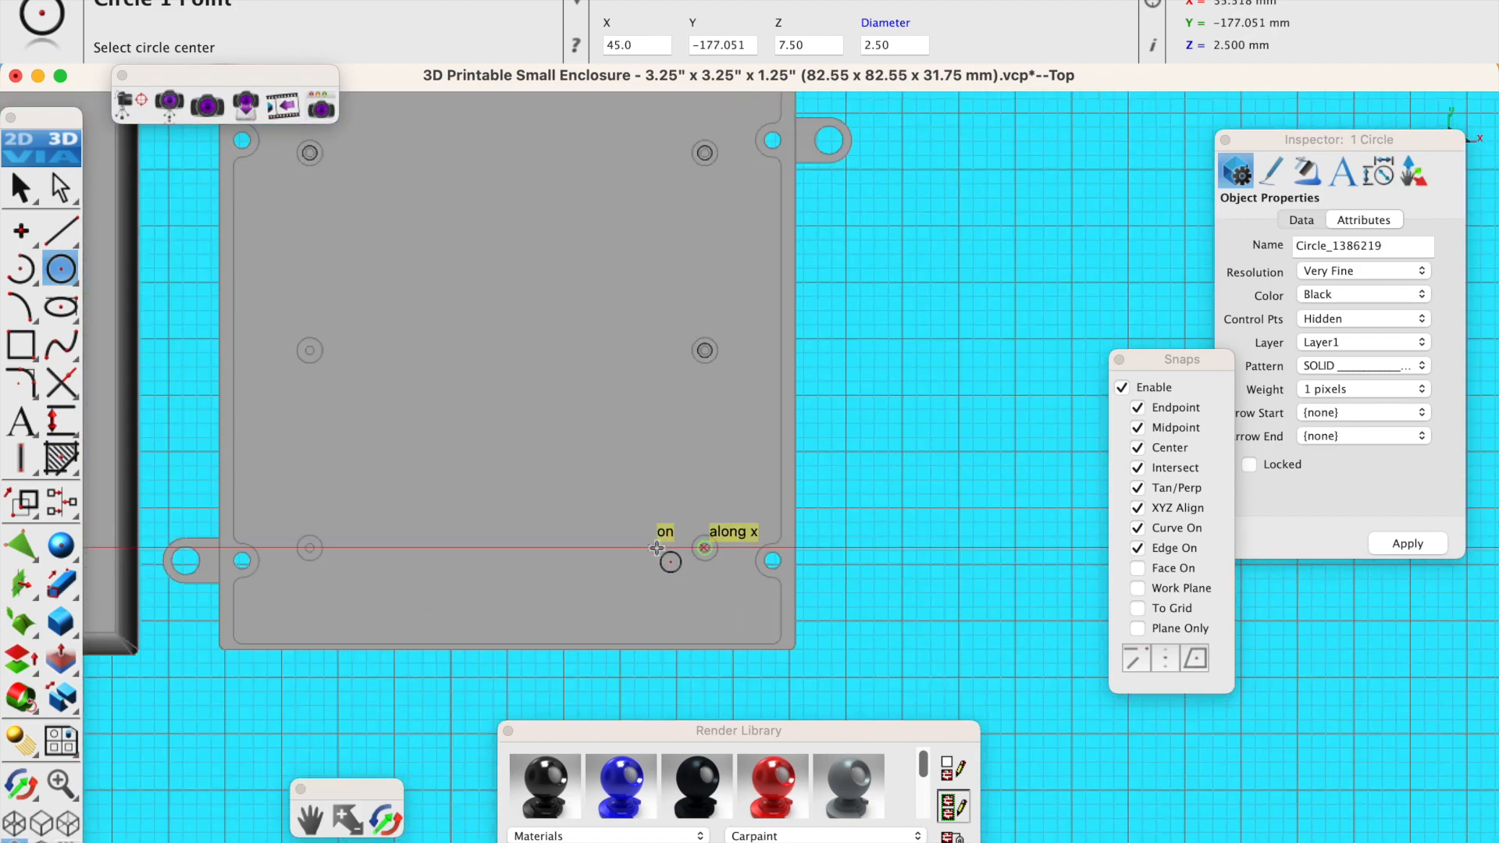
# Place matching 2.5 mm circles at the centers of the front left and middle left standoffs.
pyautogui.scroll(3, 465, 576)
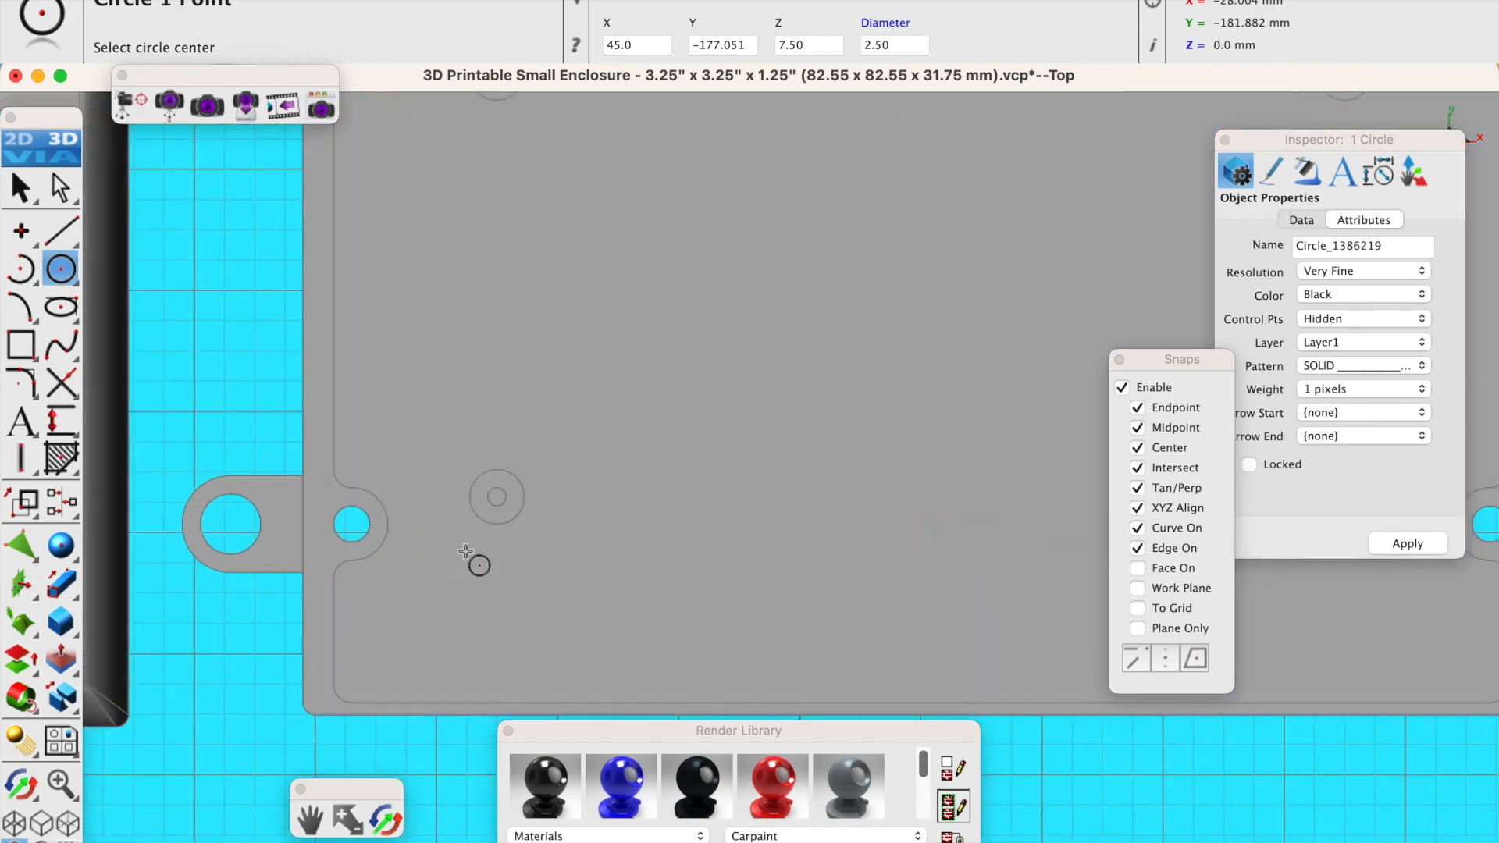
pyautogui.click(494, 498)
pyautogui.scroll(-2, 495, 500)
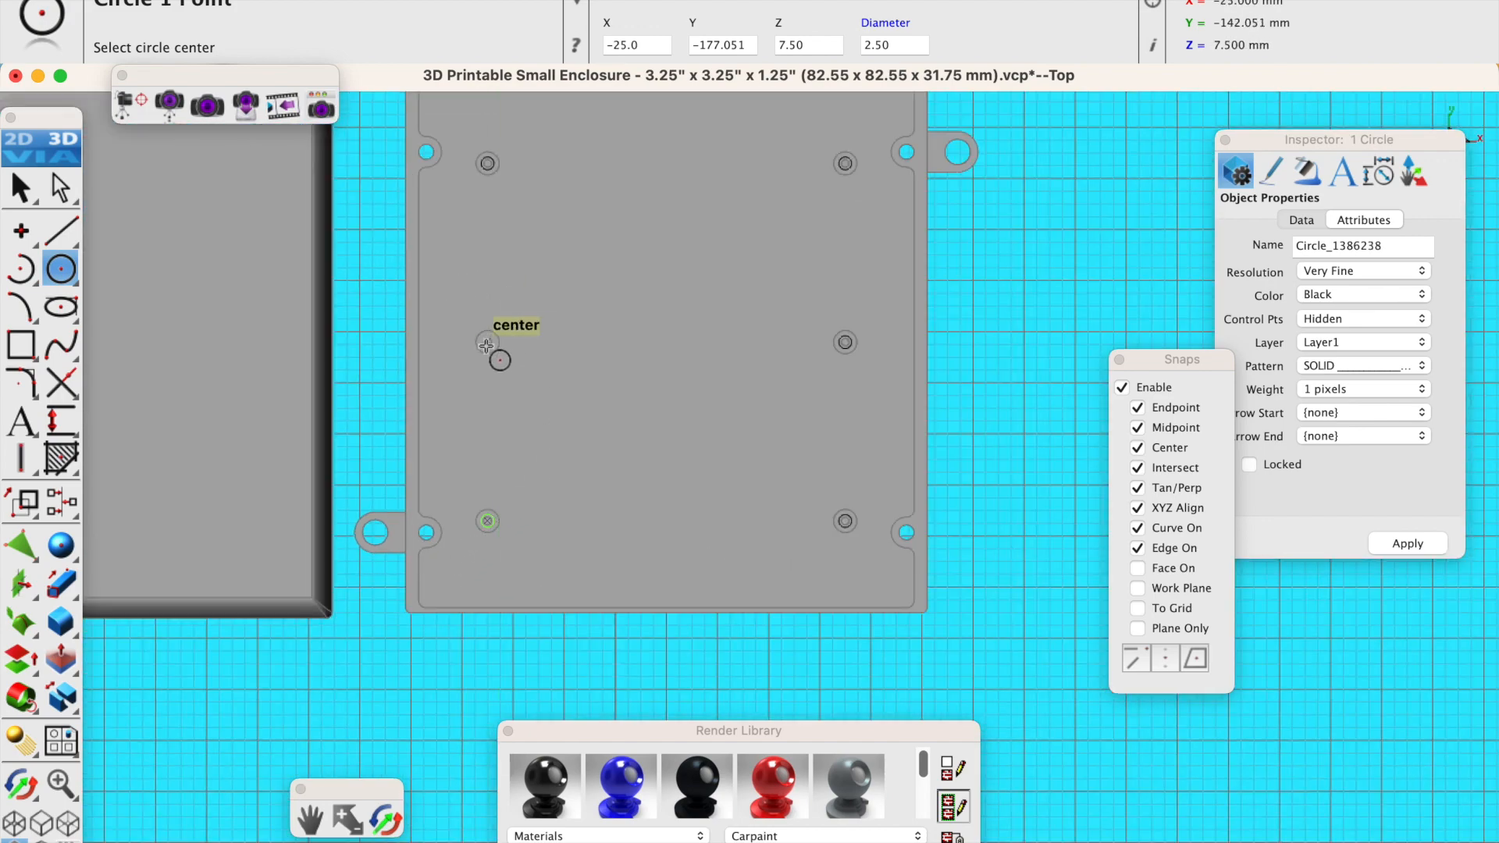
pyautogui.click(488, 342)
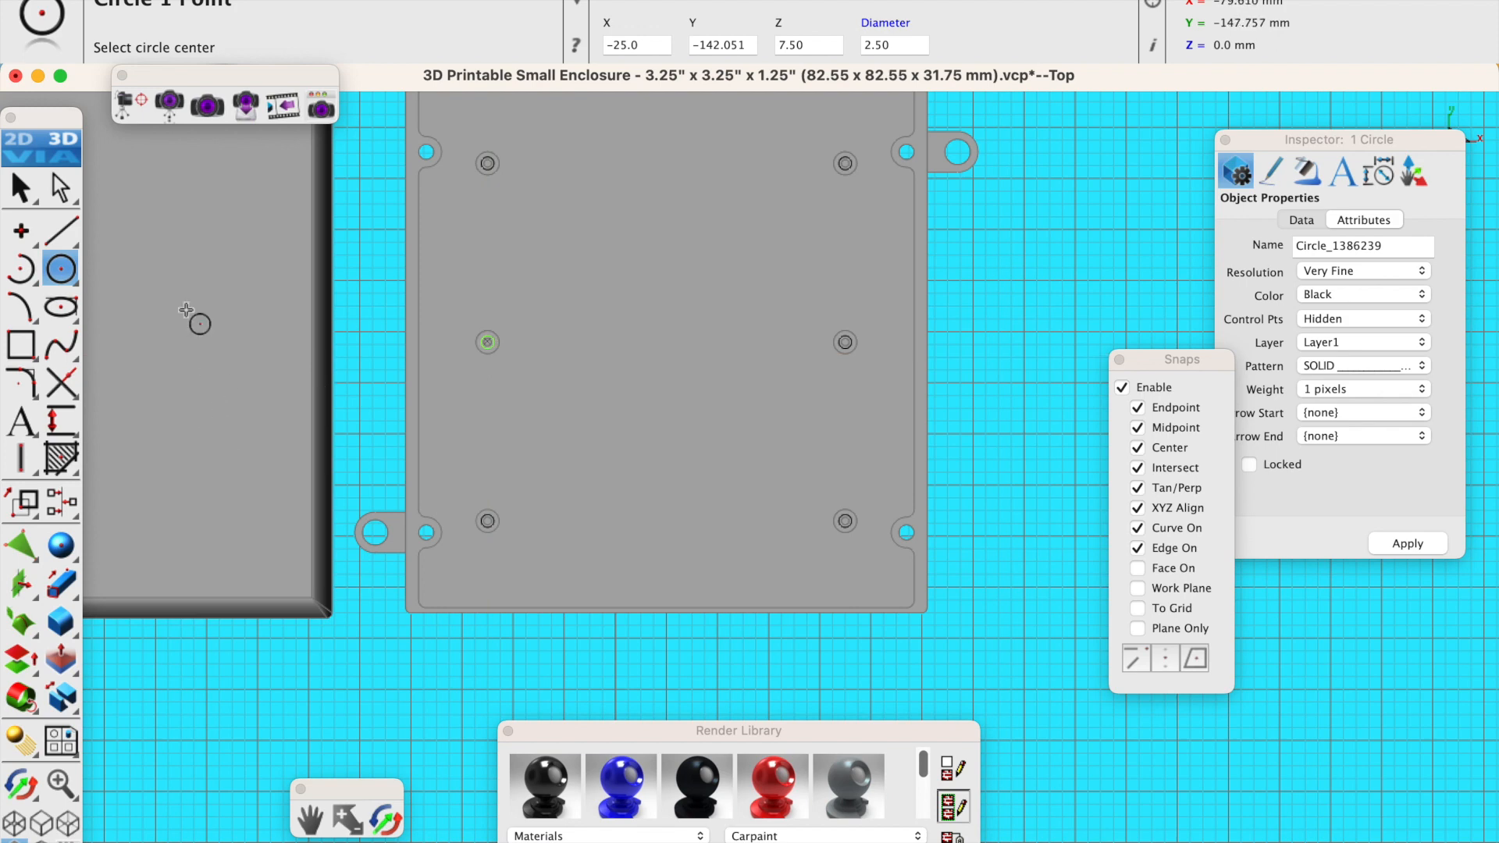
pyautogui.click(21, 190)
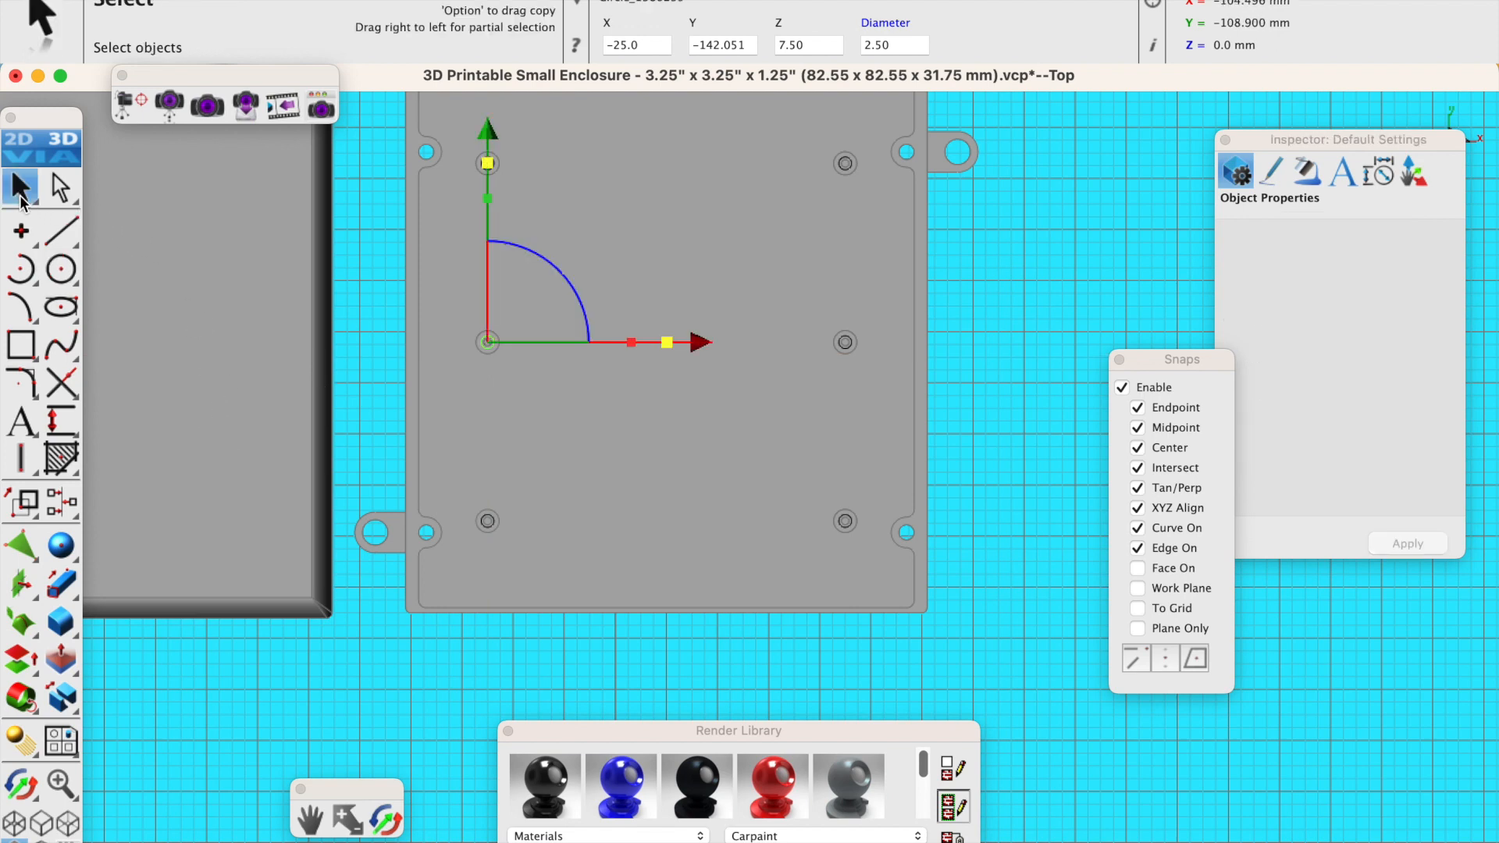
pyautogui.click(376, 227)
pyautogui.scroll(4, 506, 172)
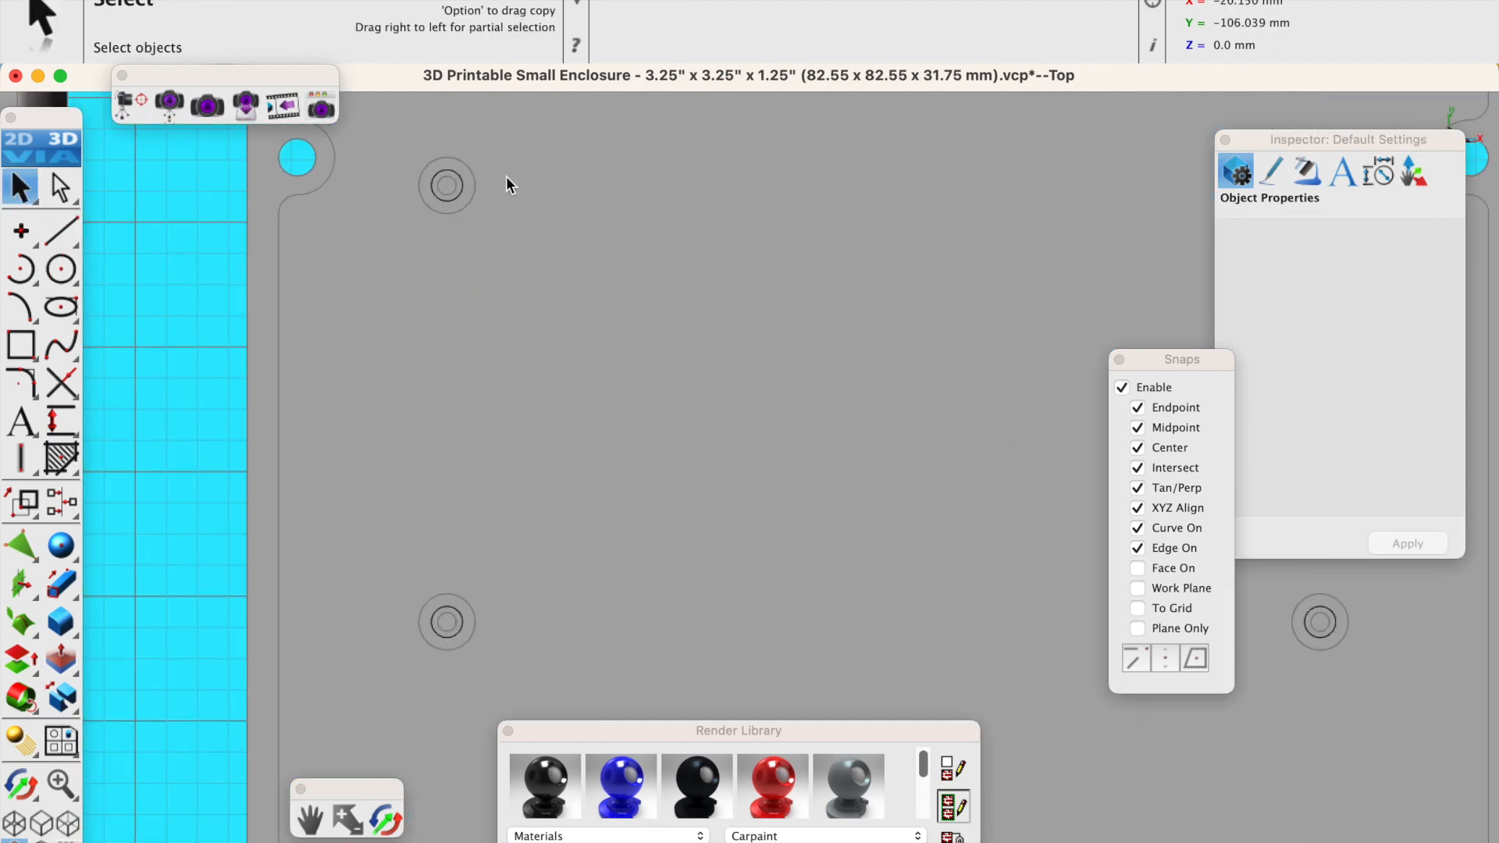
pyautogui.click(457, 204)
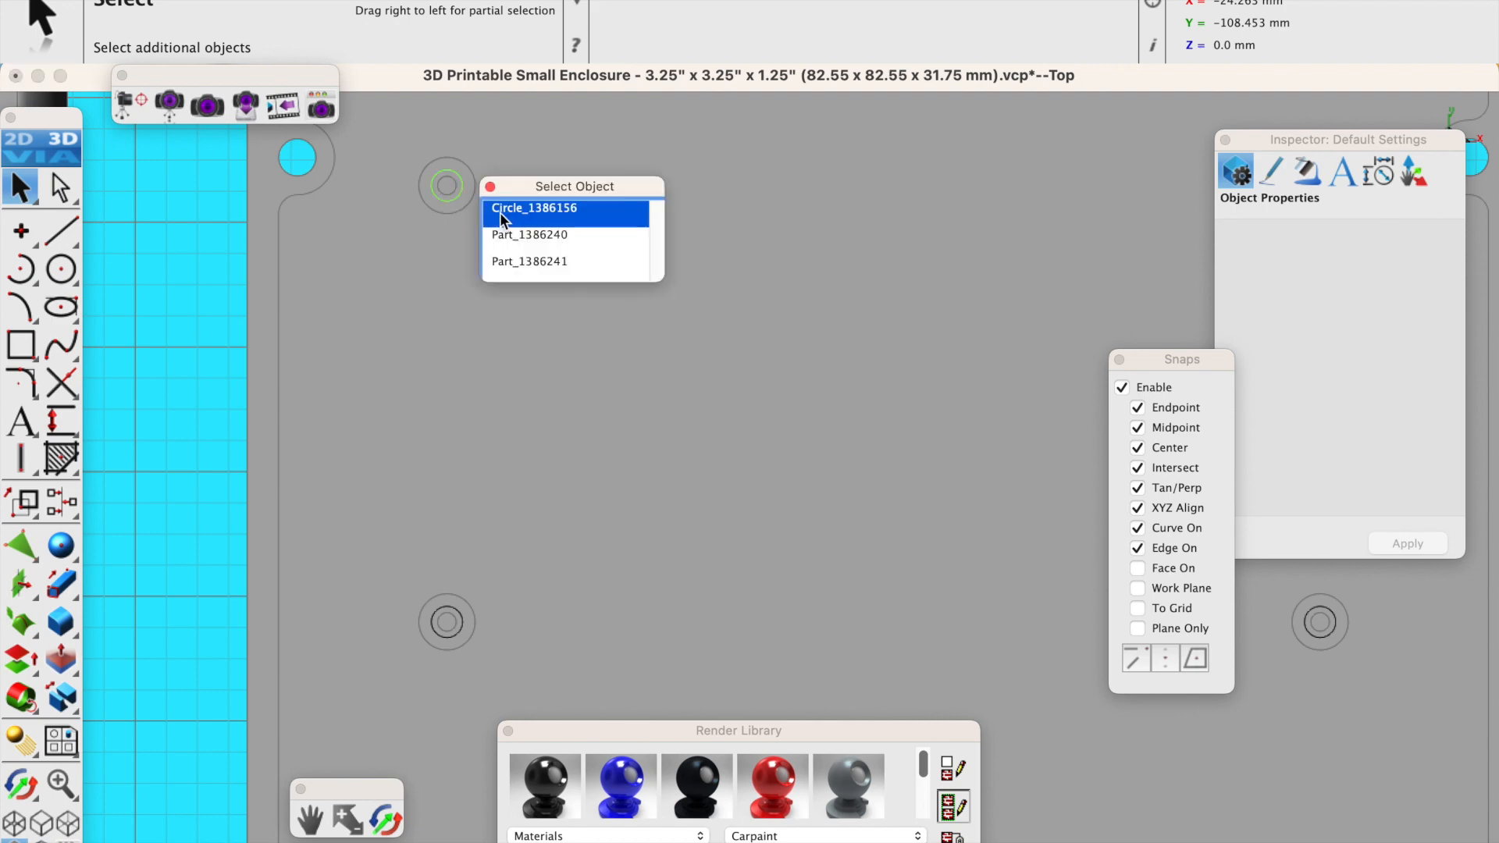
pyautogui.click(506, 209)
pyautogui.scroll(-2, 473, 246)
pyautogui.scroll(2, 756, 226)
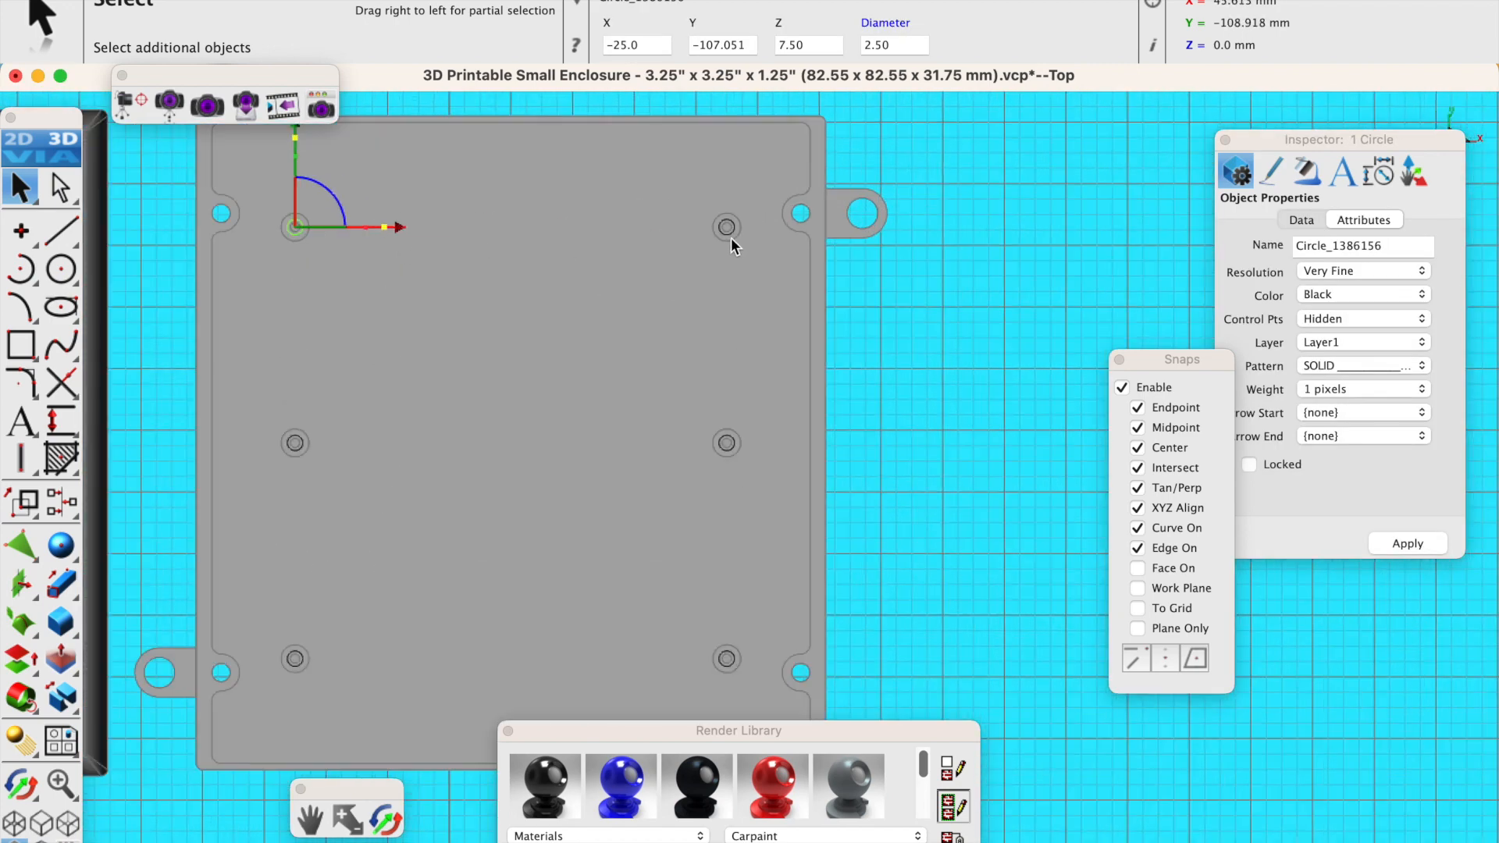
pyautogui.click(731, 238)
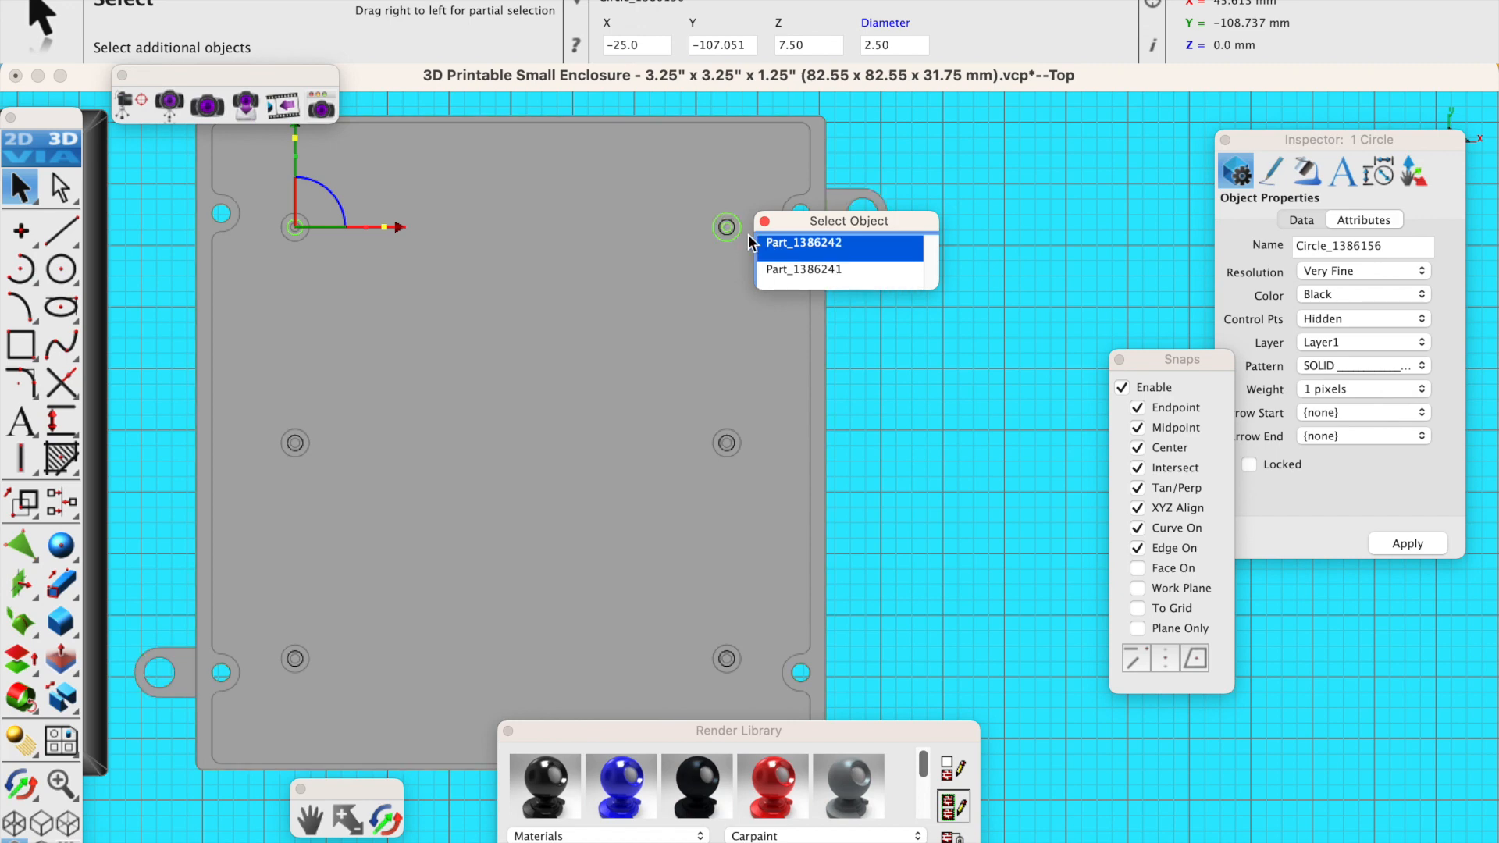
pyautogui.scroll(2, 726, 228)
pyautogui.scroll(3, 726, 222)
pyautogui.press('Escape')
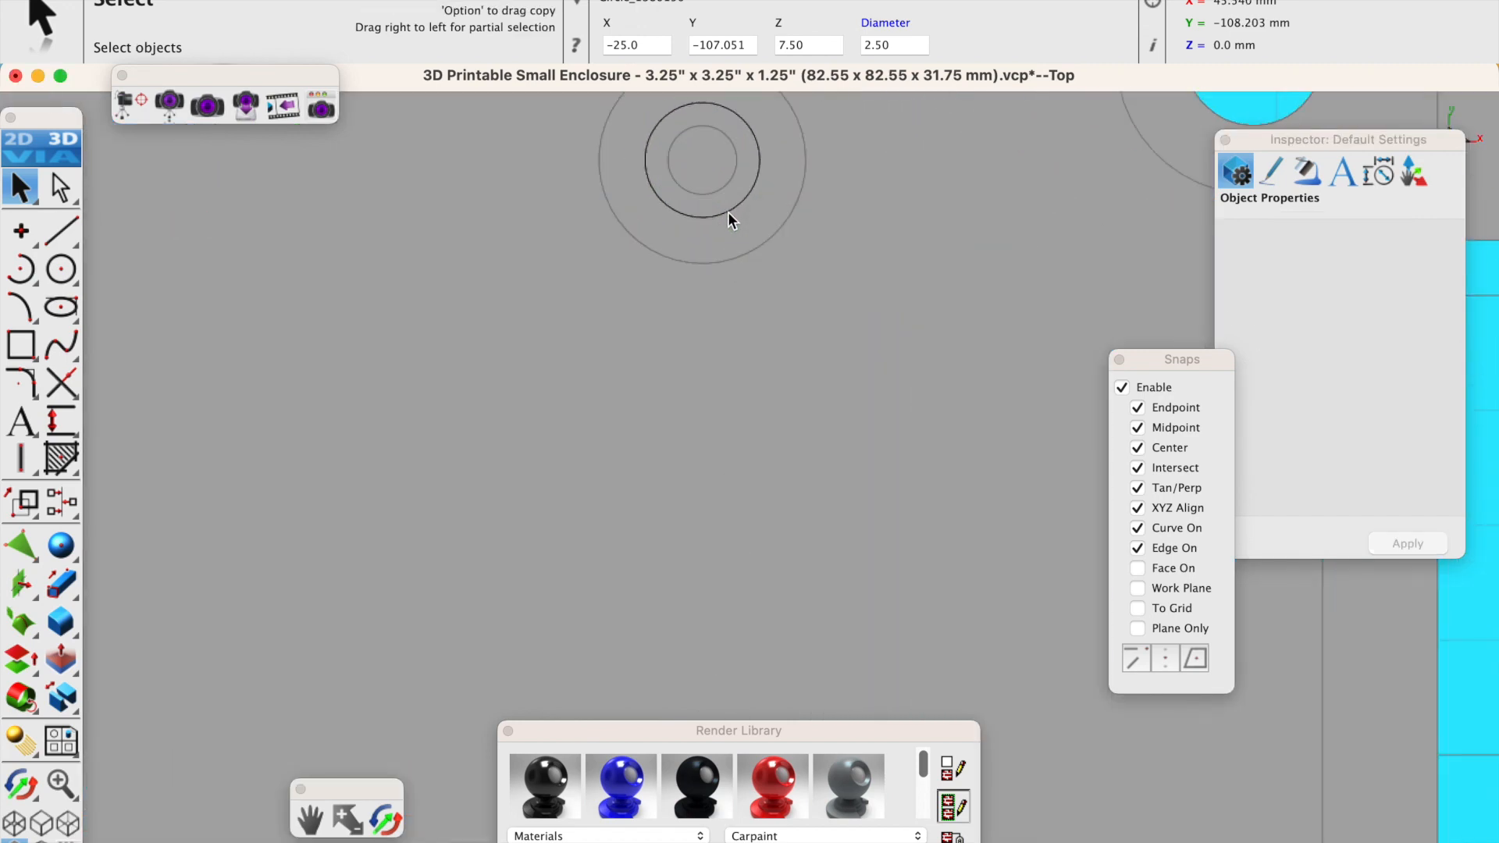
# Select the 2.5 mm circles on the back right, middle right and back left standoffs together.
pyautogui.click(733, 212)
pyautogui.click(773, 222)
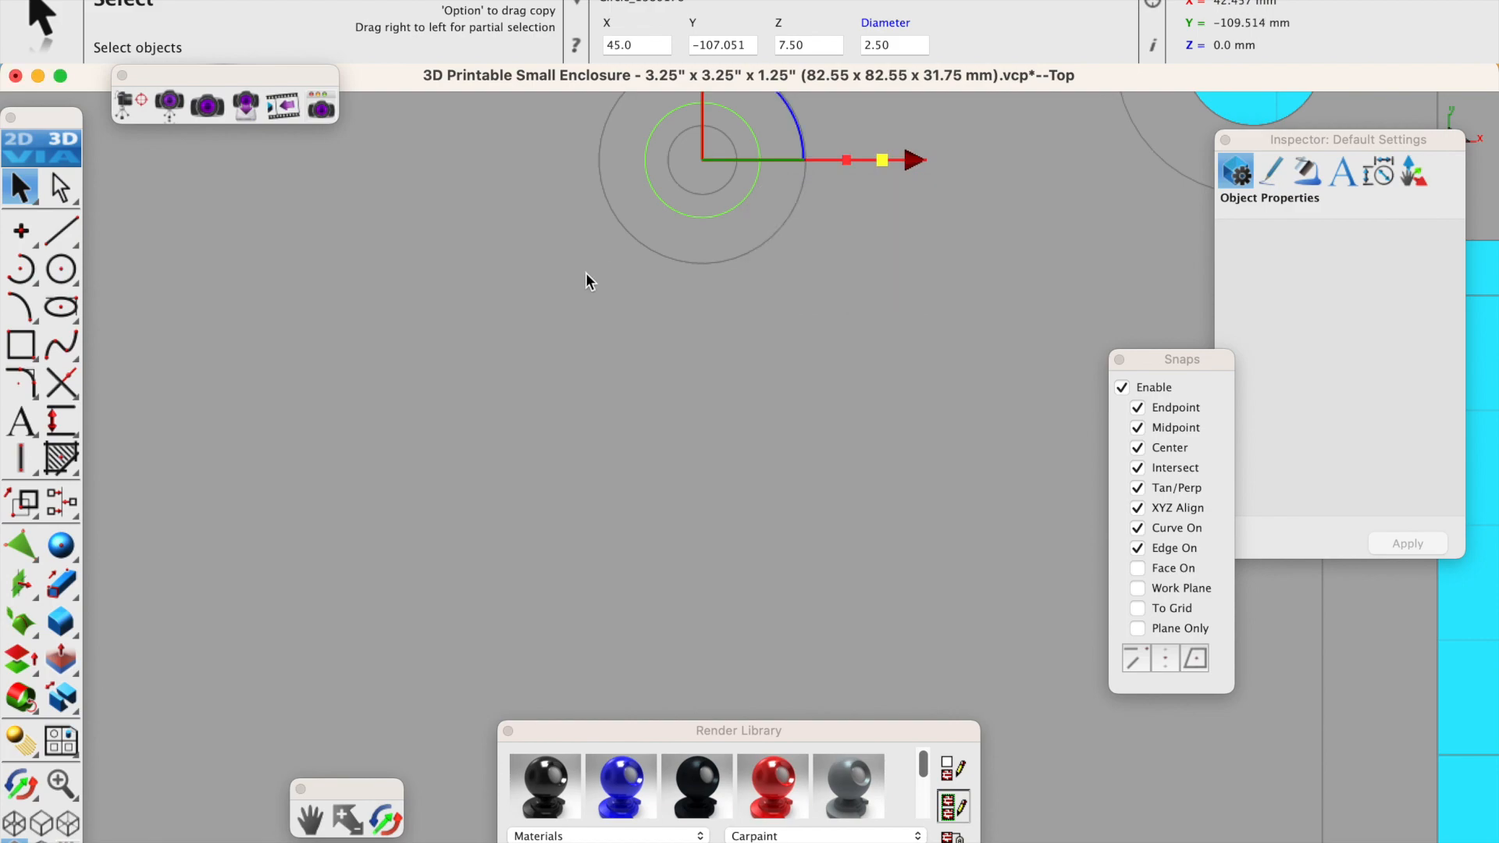
pyautogui.scroll(-5, 618, 267)
pyautogui.scroll(5, 613, 370)
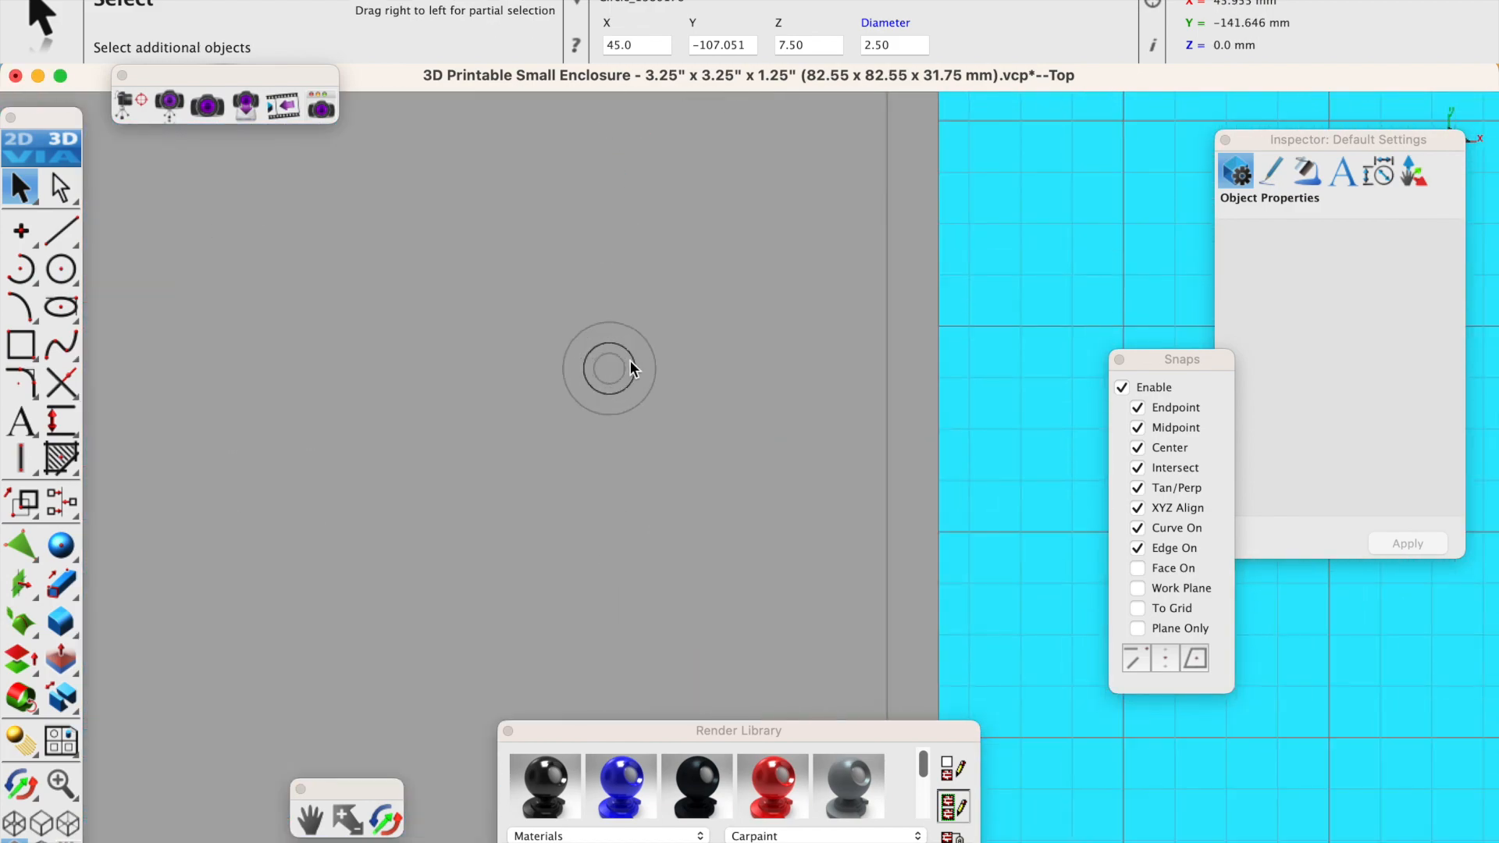
pyautogui.click(631, 356)
pyautogui.click(687, 361)
pyautogui.scroll(-5, 558, 326)
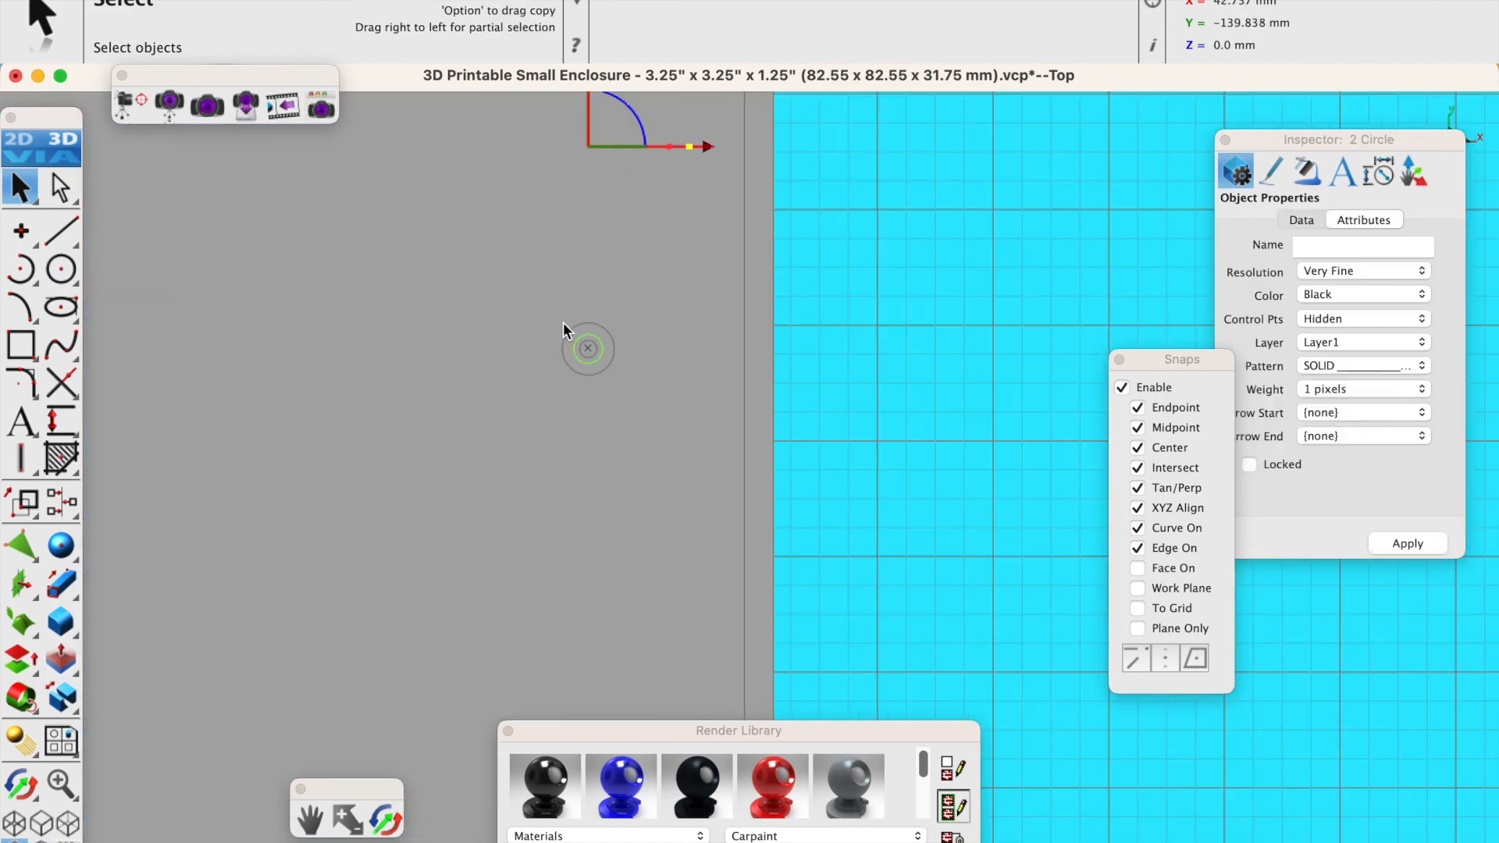
pyautogui.scroll(5, 371, 226)
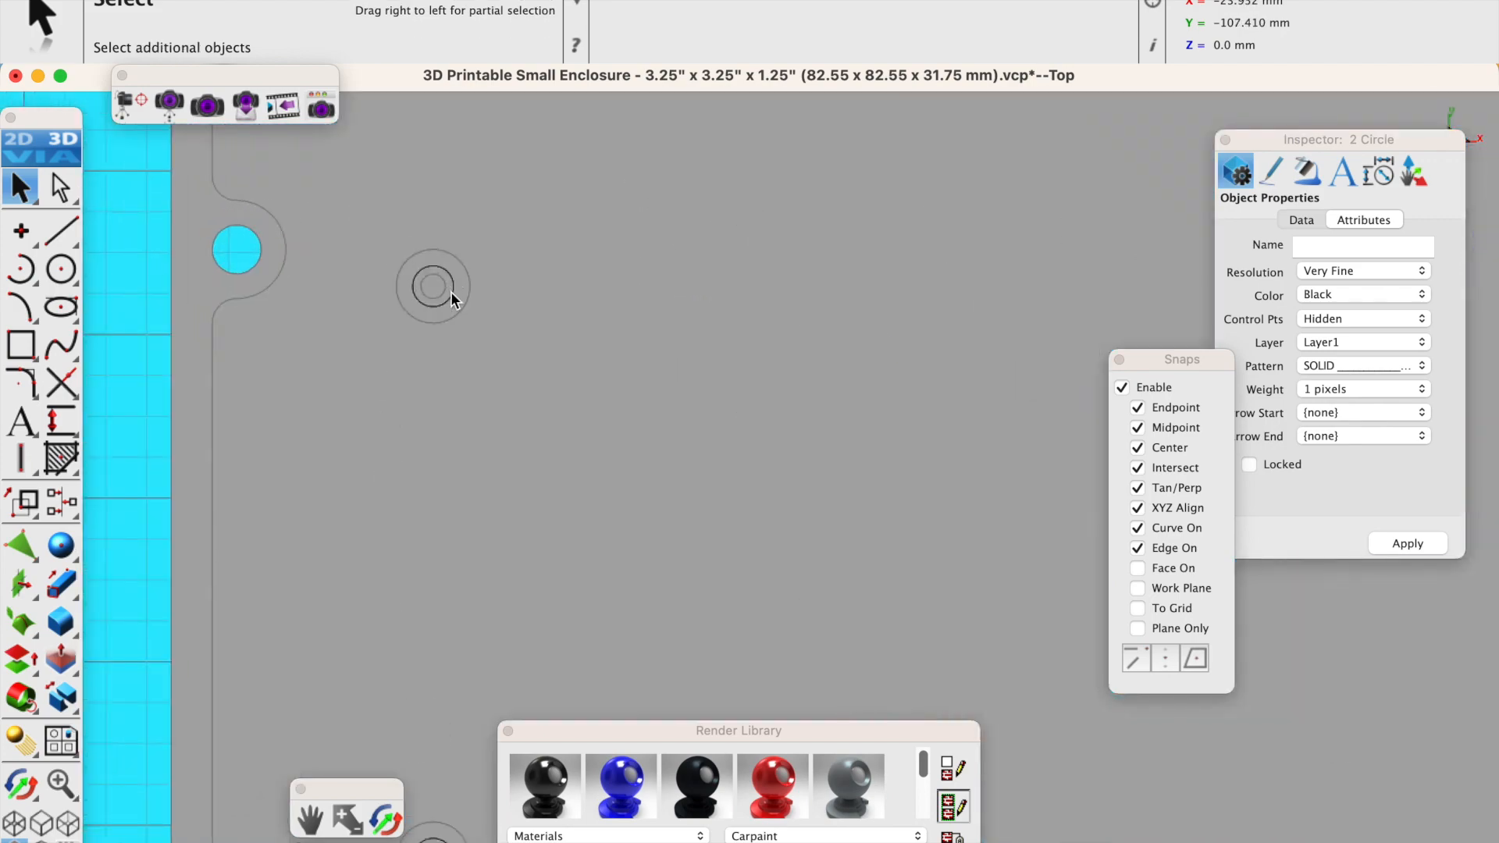
pyautogui.keyDown('shift'); pyautogui.click(452, 292); pyautogui.keyUp('shift')
pyautogui.click(499, 301)
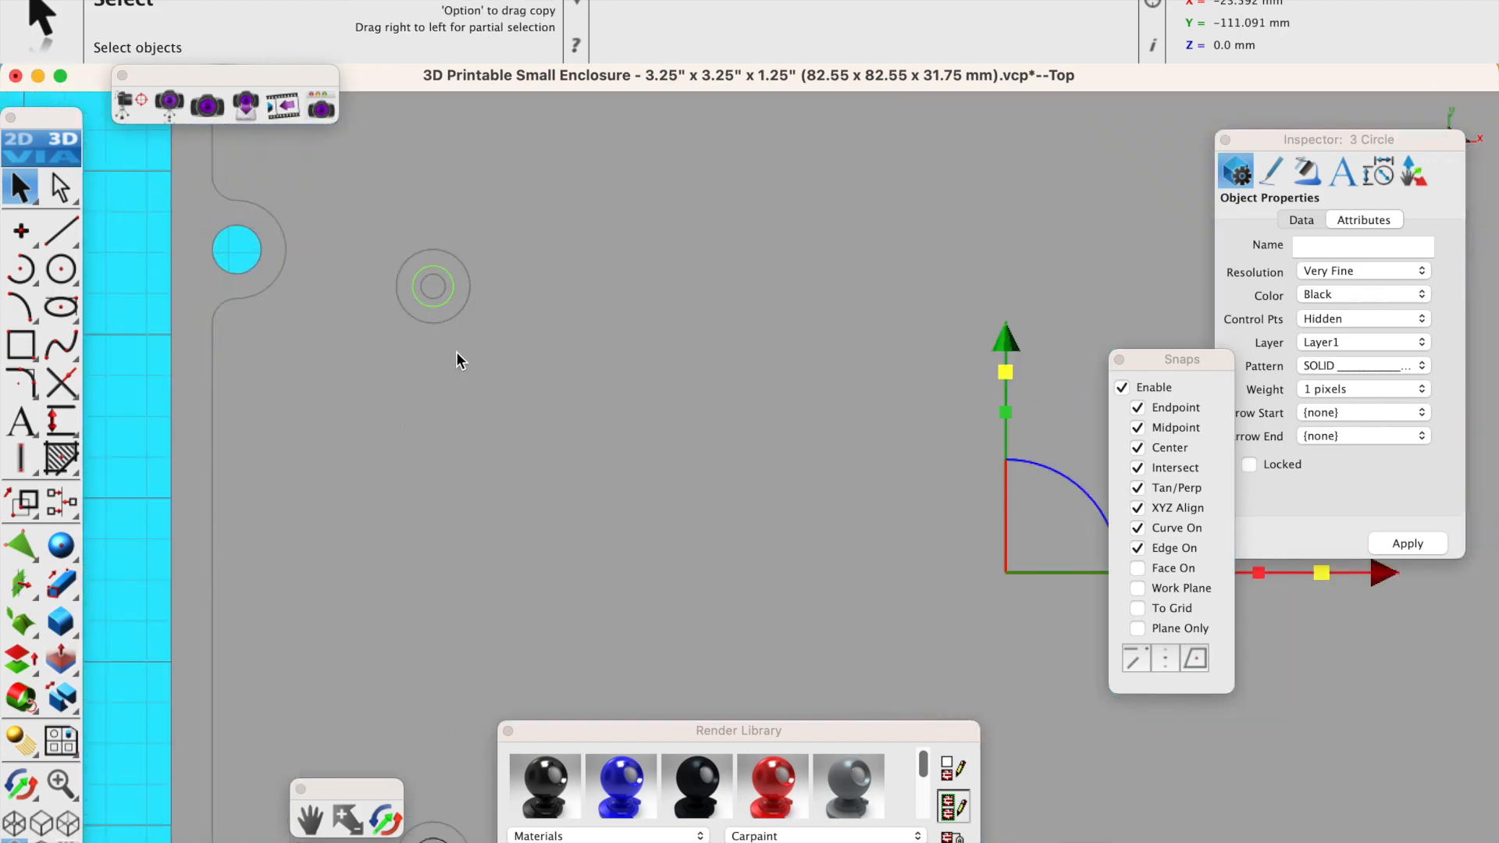
# Add the 2.5 mm circles on the middle left and front left standoffs to the selection.
pyautogui.scroll(-5, 459, 352)
pyautogui.scroll(-2, 459, 351)
pyautogui.scroll(5, 455, 431)
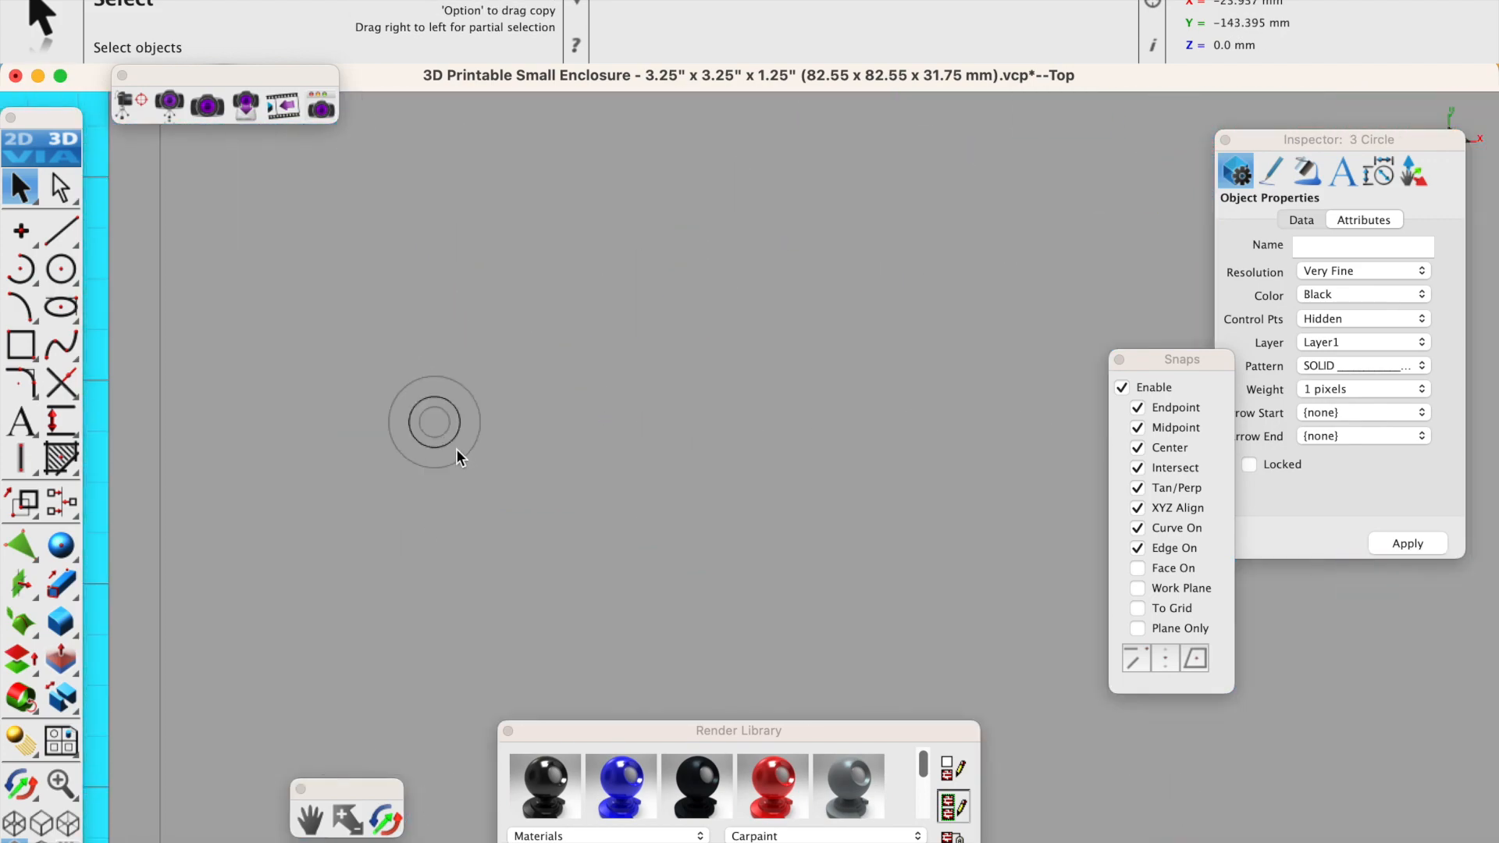
pyautogui.click(454, 426)
pyautogui.keyDown('shift'); pyautogui.click(503, 434); pyautogui.keyUp('shift')
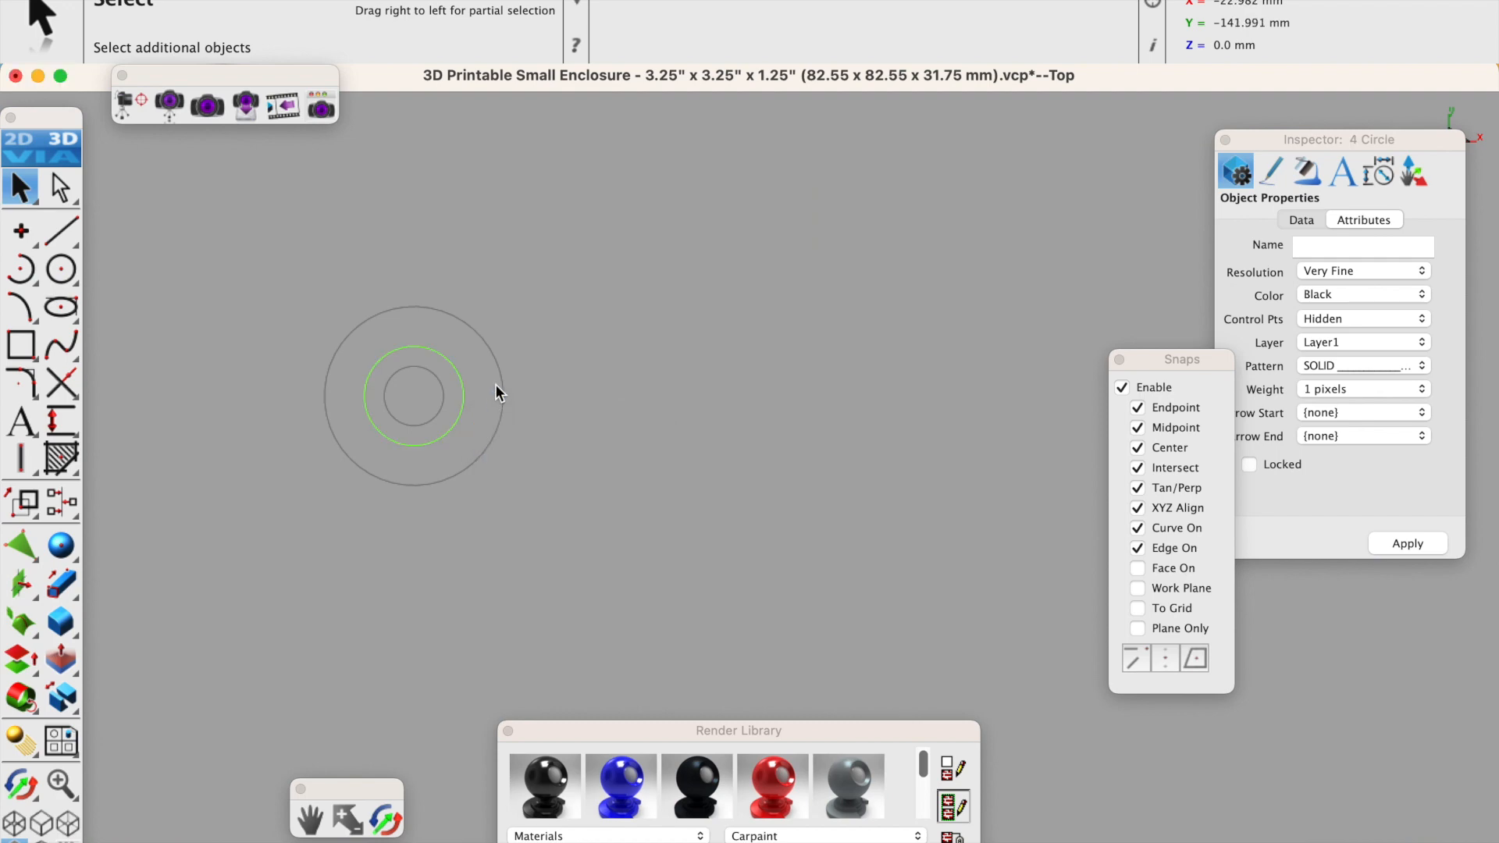
pyautogui.scroll(-5, 491, 401)
pyautogui.scroll(5, 492, 547)
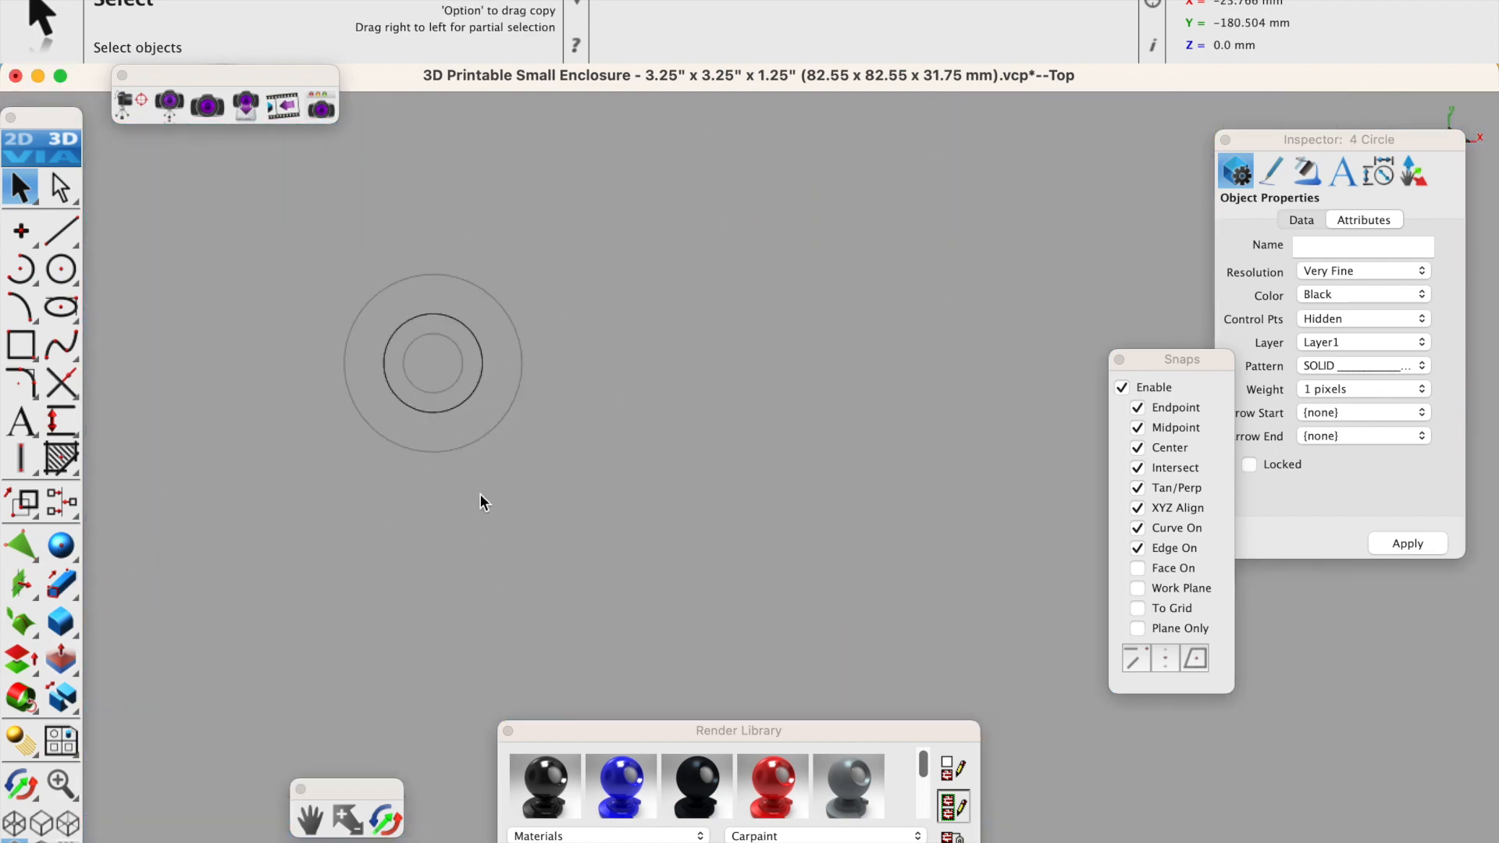
pyautogui.keyDown('shift'); pyautogui.click(462, 401); pyautogui.keyUp('shift')
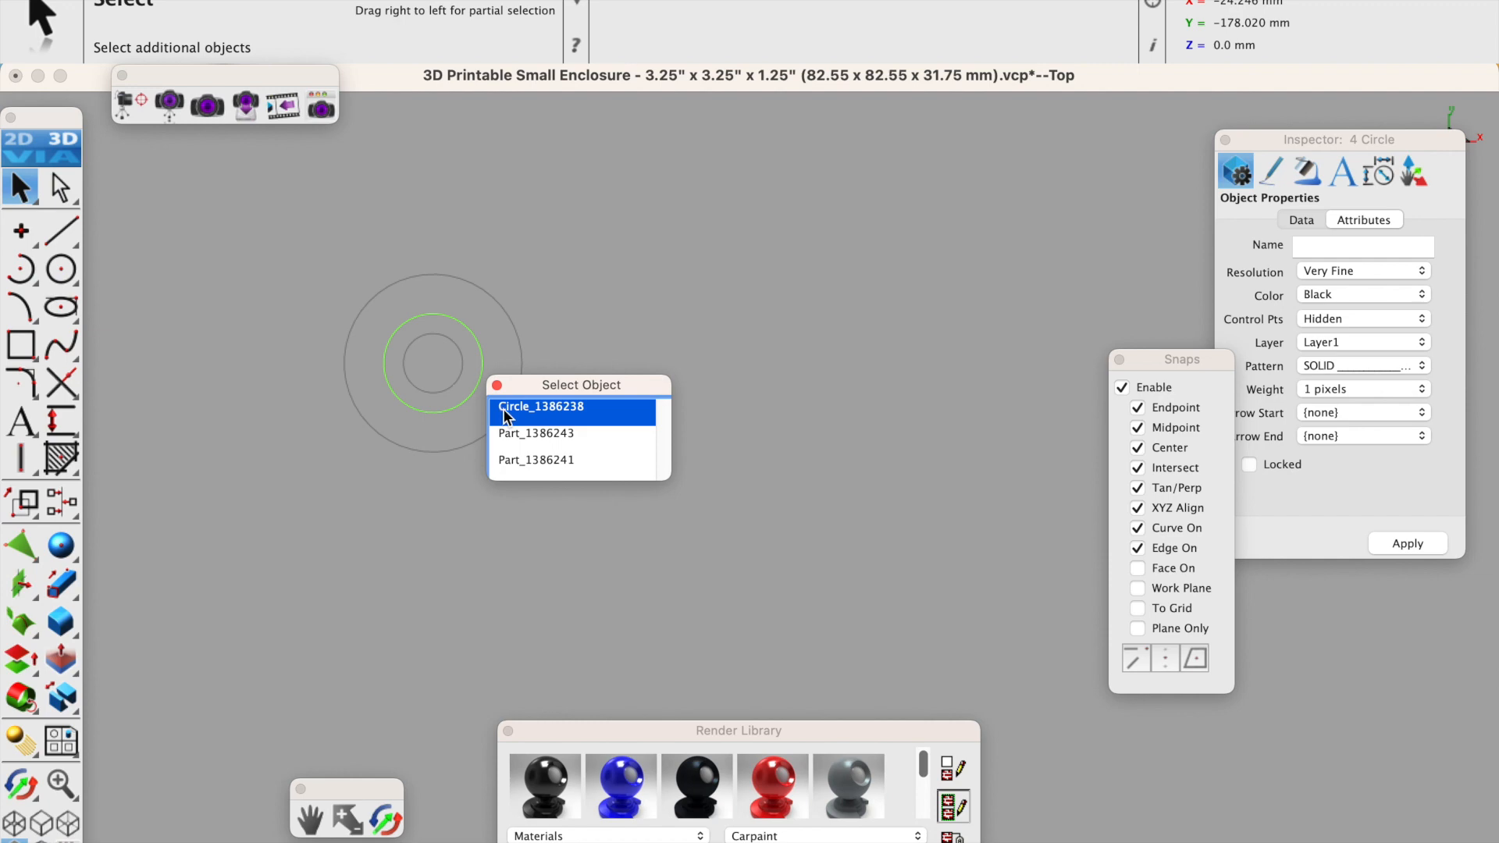
pyautogui.click(502, 408)
# Add the front right standoff's circle to the selection and extrude all six circles as 20 mm solids.
pyautogui.scroll(-5, 700, 424)
pyautogui.scroll(2, 782, 404)
pyautogui.scroll(3, 782, 405)
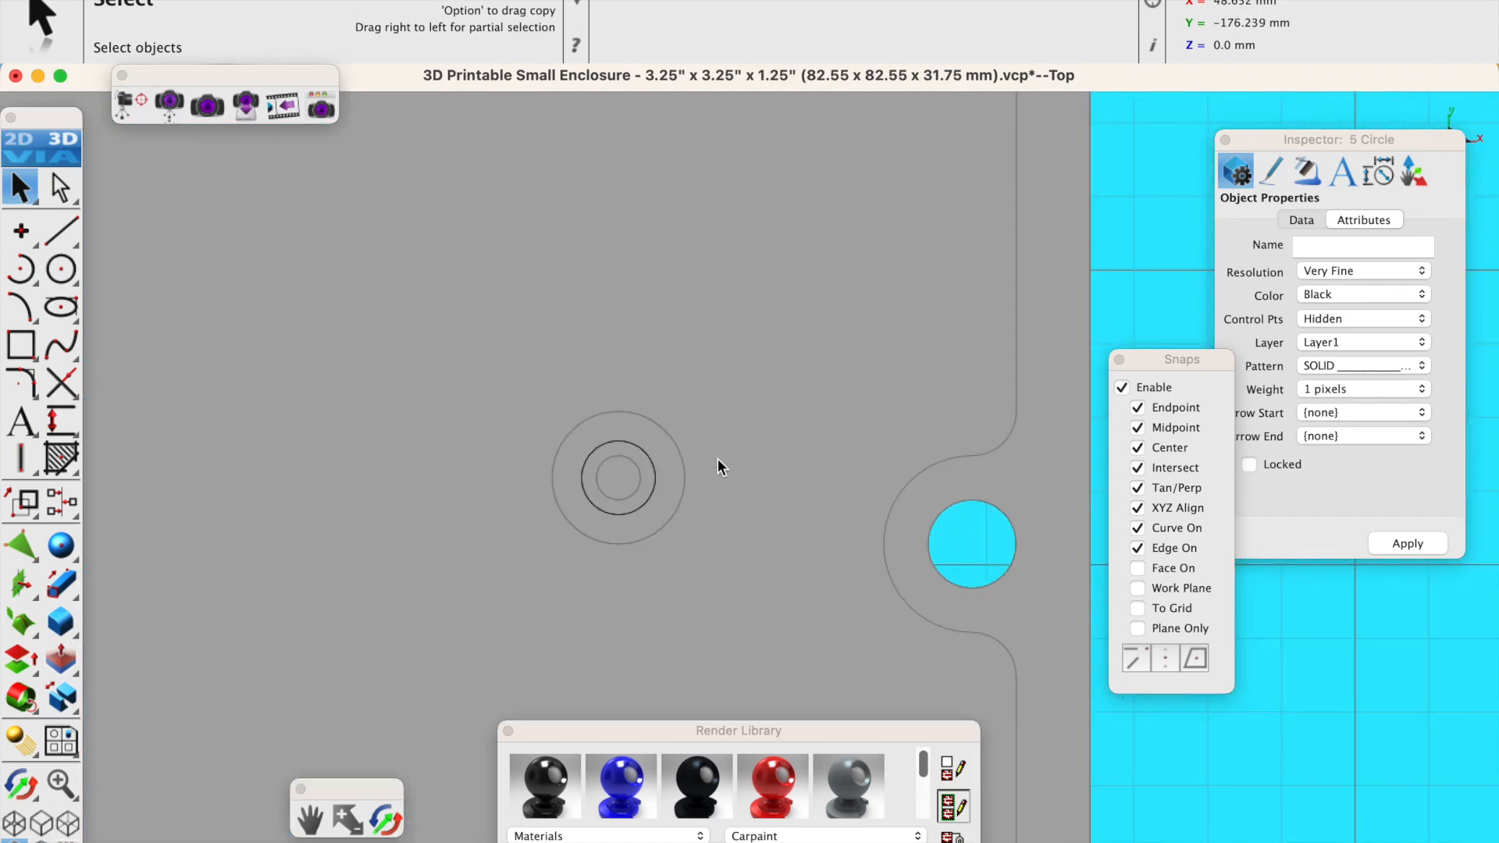
pyautogui.keyDown('shift'); pyautogui.click(653, 494); pyautogui.keyUp('shift')
pyautogui.click(703, 502)
pyautogui.scroll(-5, 692, 460)
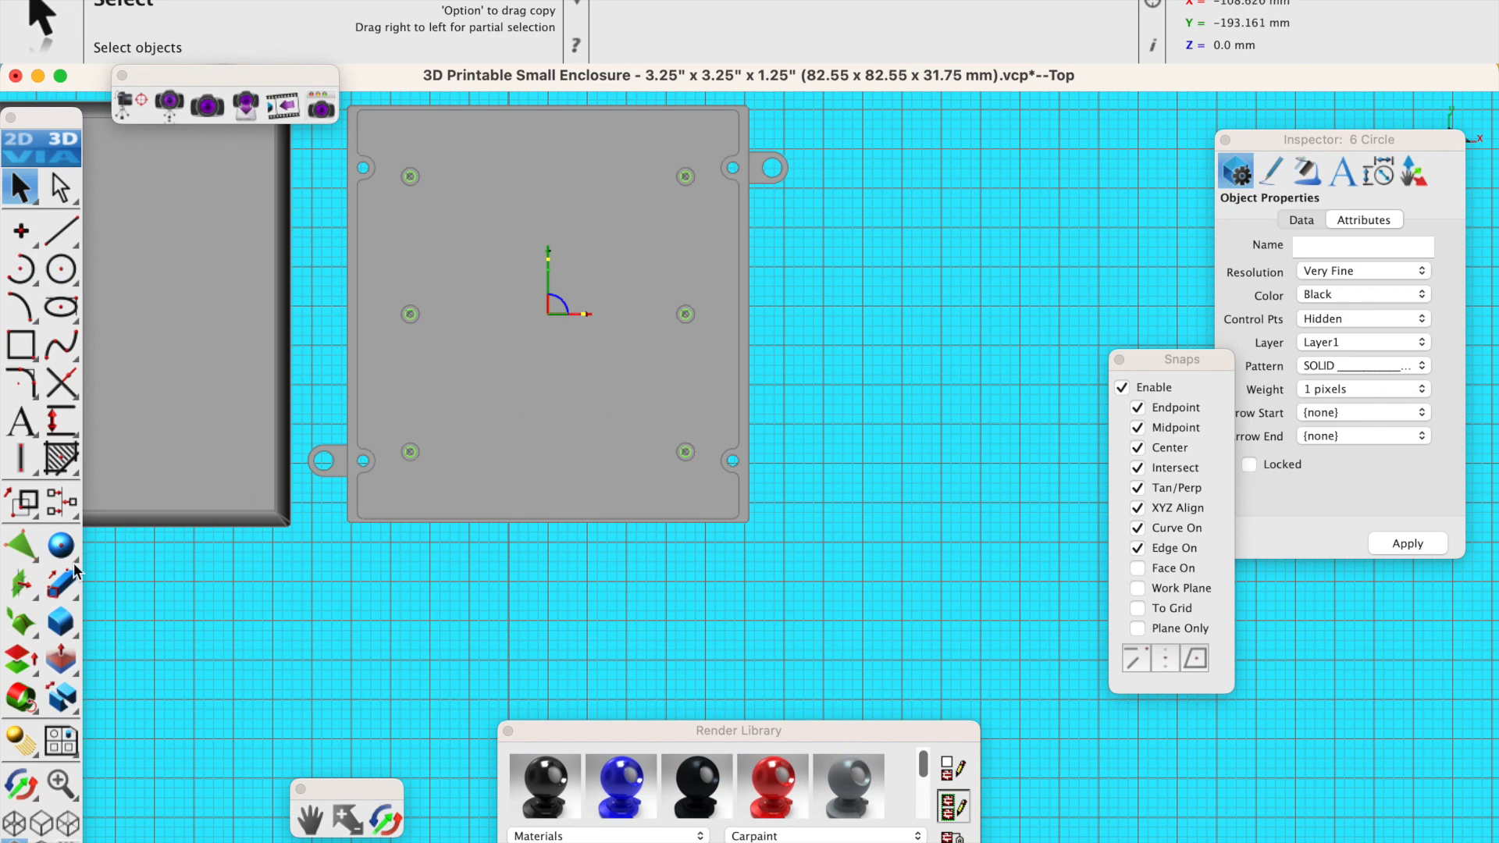
pyautogui.click(60, 584)
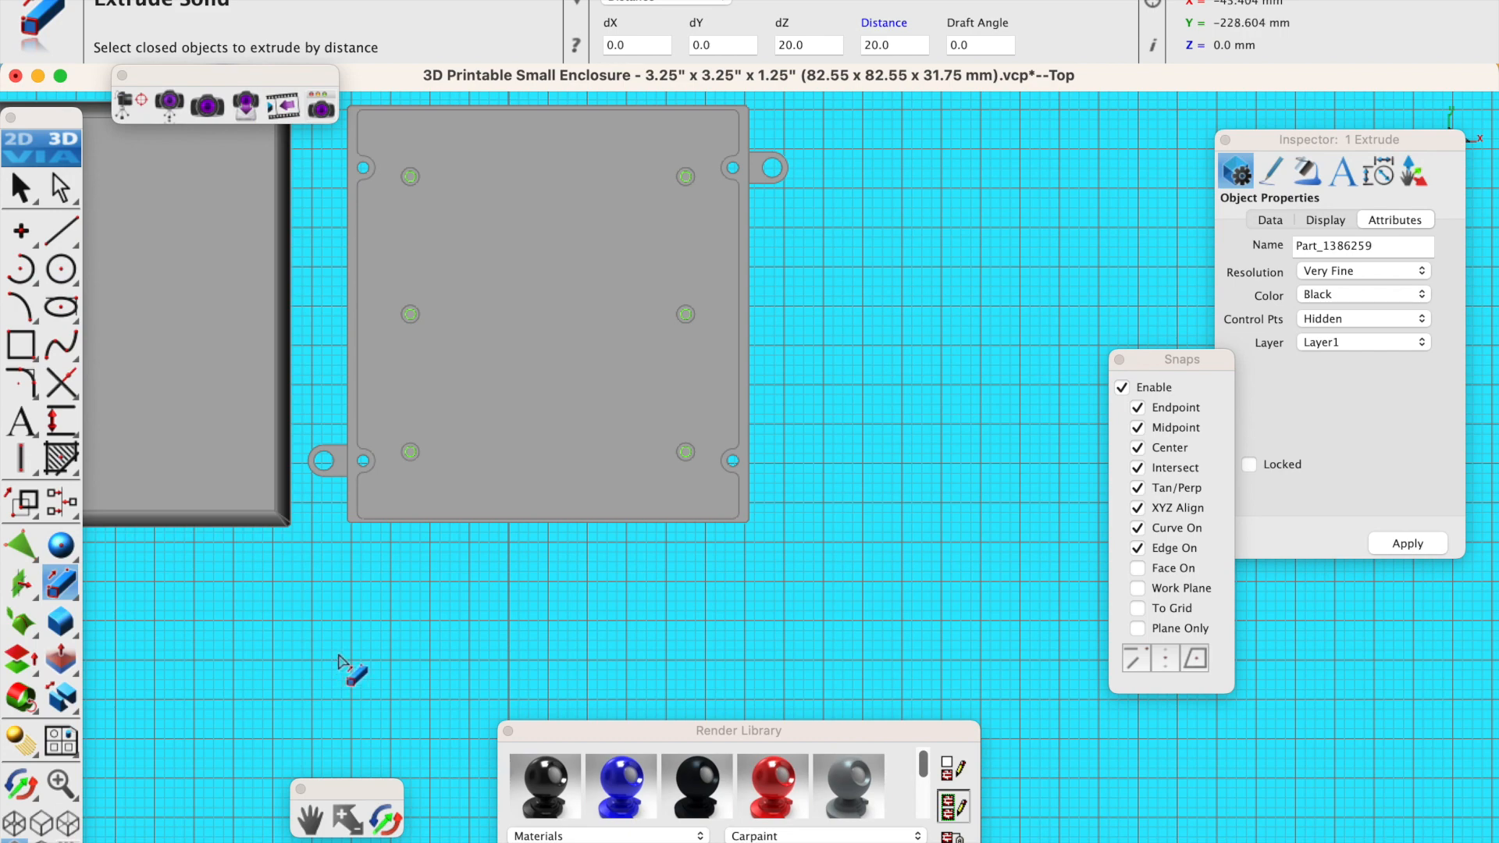
# Rotate to a tilted 3D view and move the six extruded cylinders together by -6 mm vertically, down into the standoffs.
pyautogui.click(385, 820)
pyautogui.moveTo(467, 703); pyautogui.dragTo(476, 462)
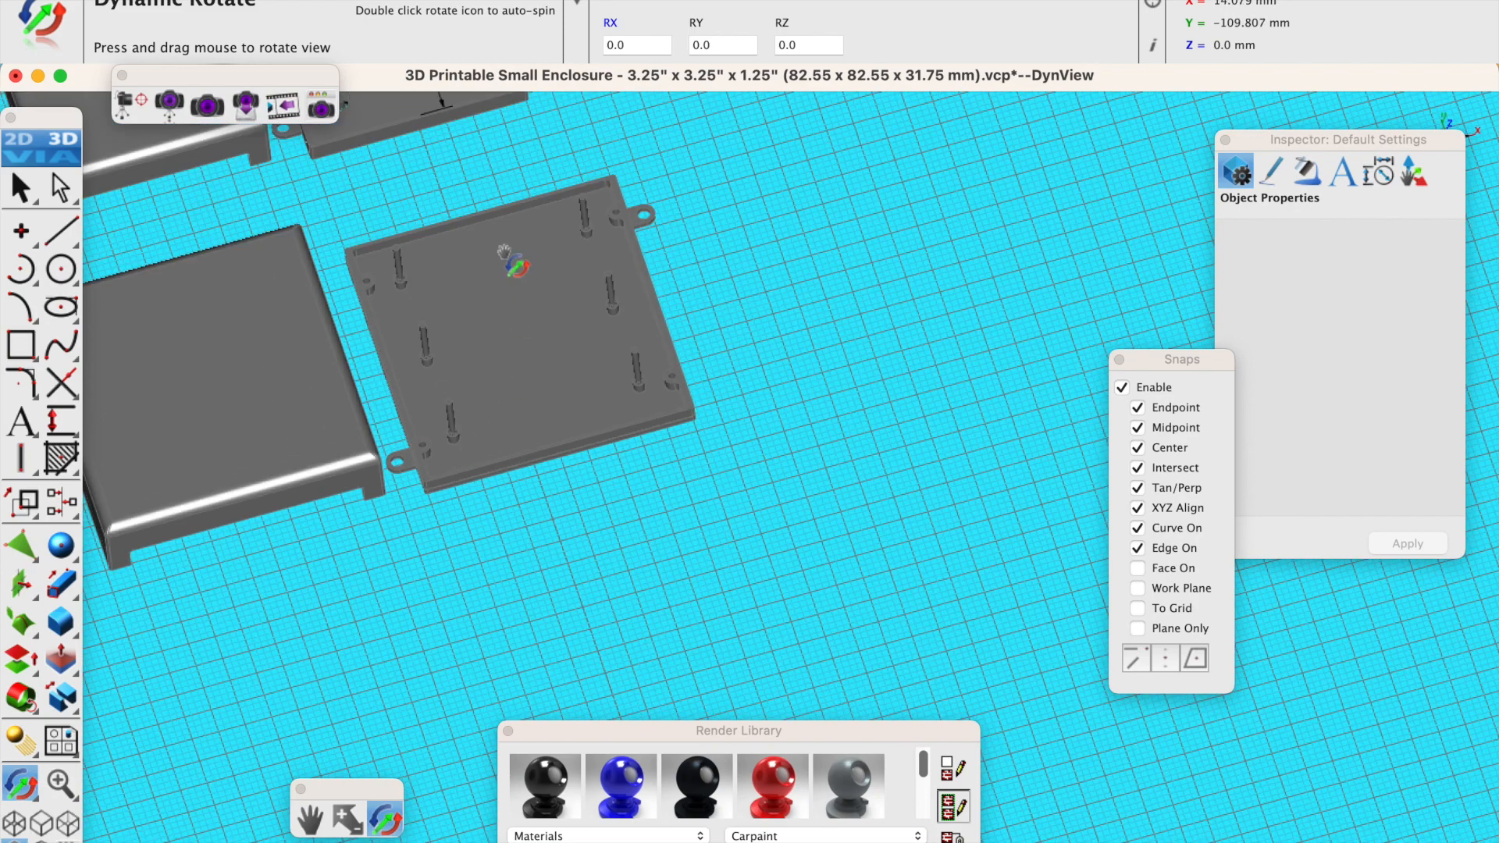
pyautogui.moveTo(511, 262); pyautogui.dragTo(468, 278)
pyautogui.click(22, 191)
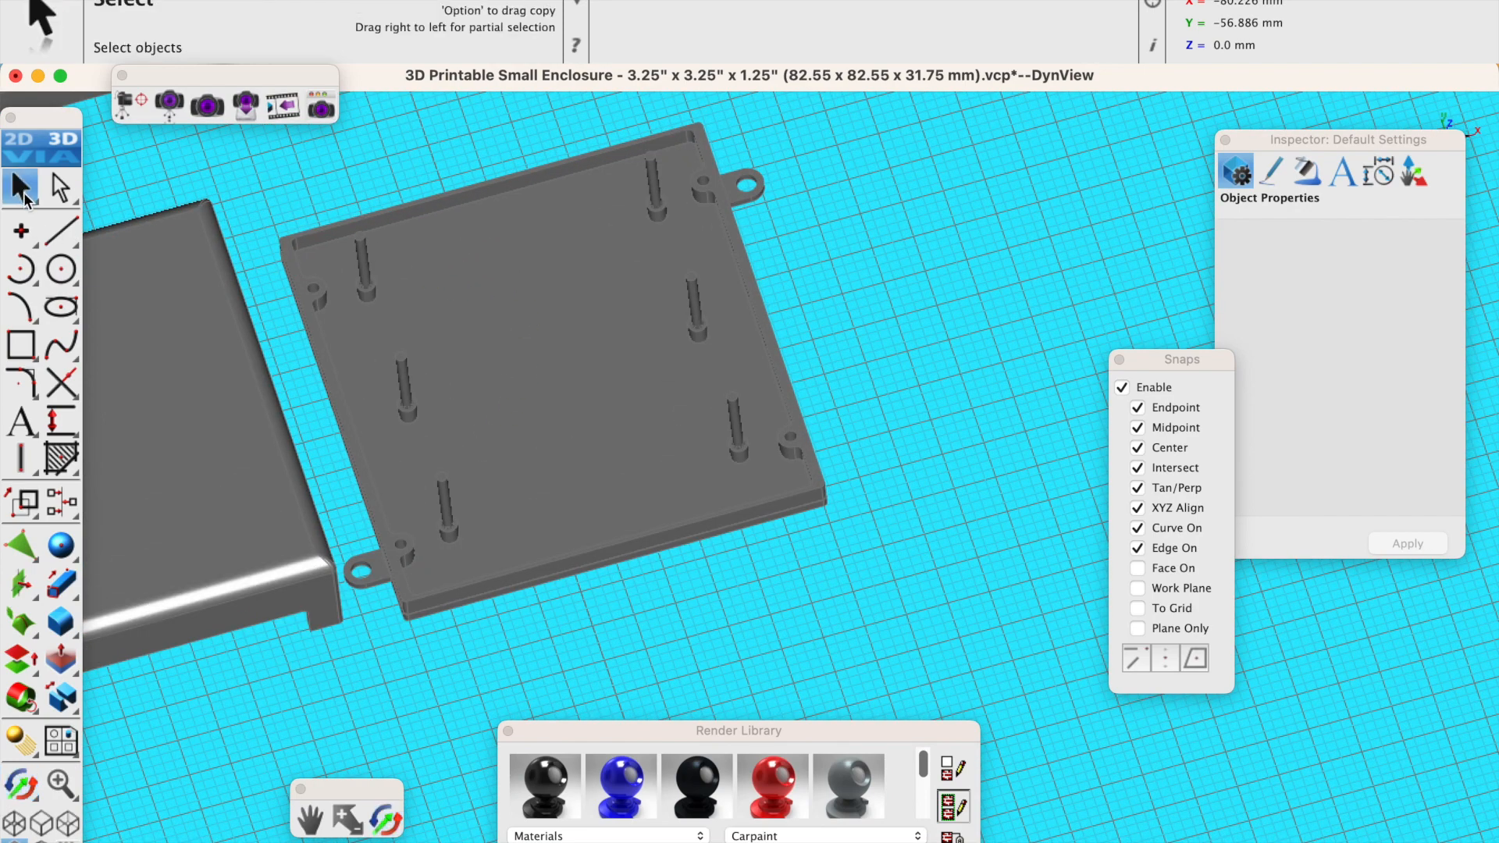
pyautogui.click(362, 245)
pyautogui.click(407, 254)
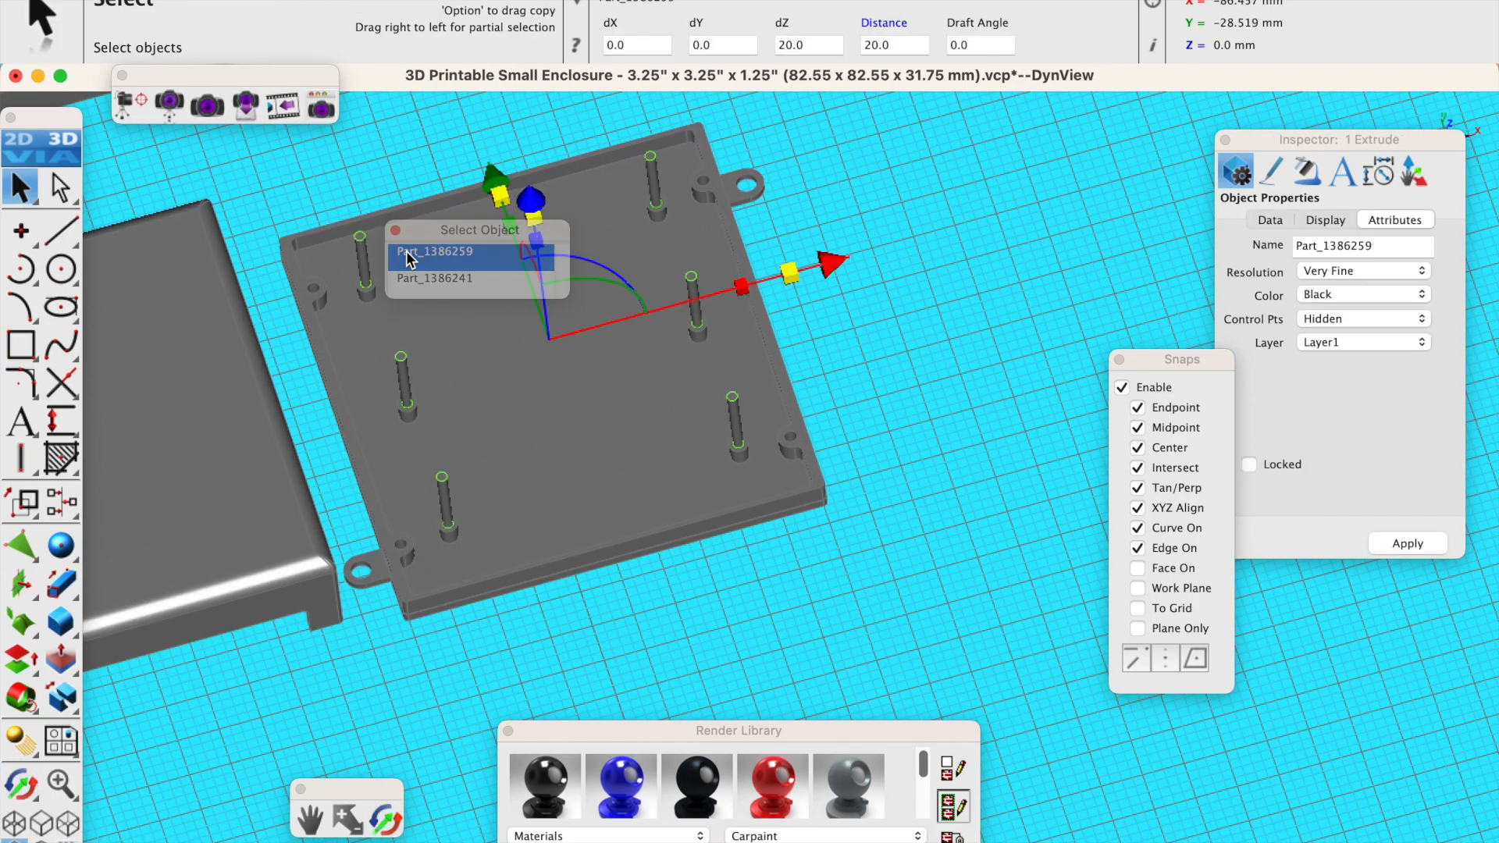
pyautogui.moveTo(540, 214); pyautogui.dragTo(544, 233)
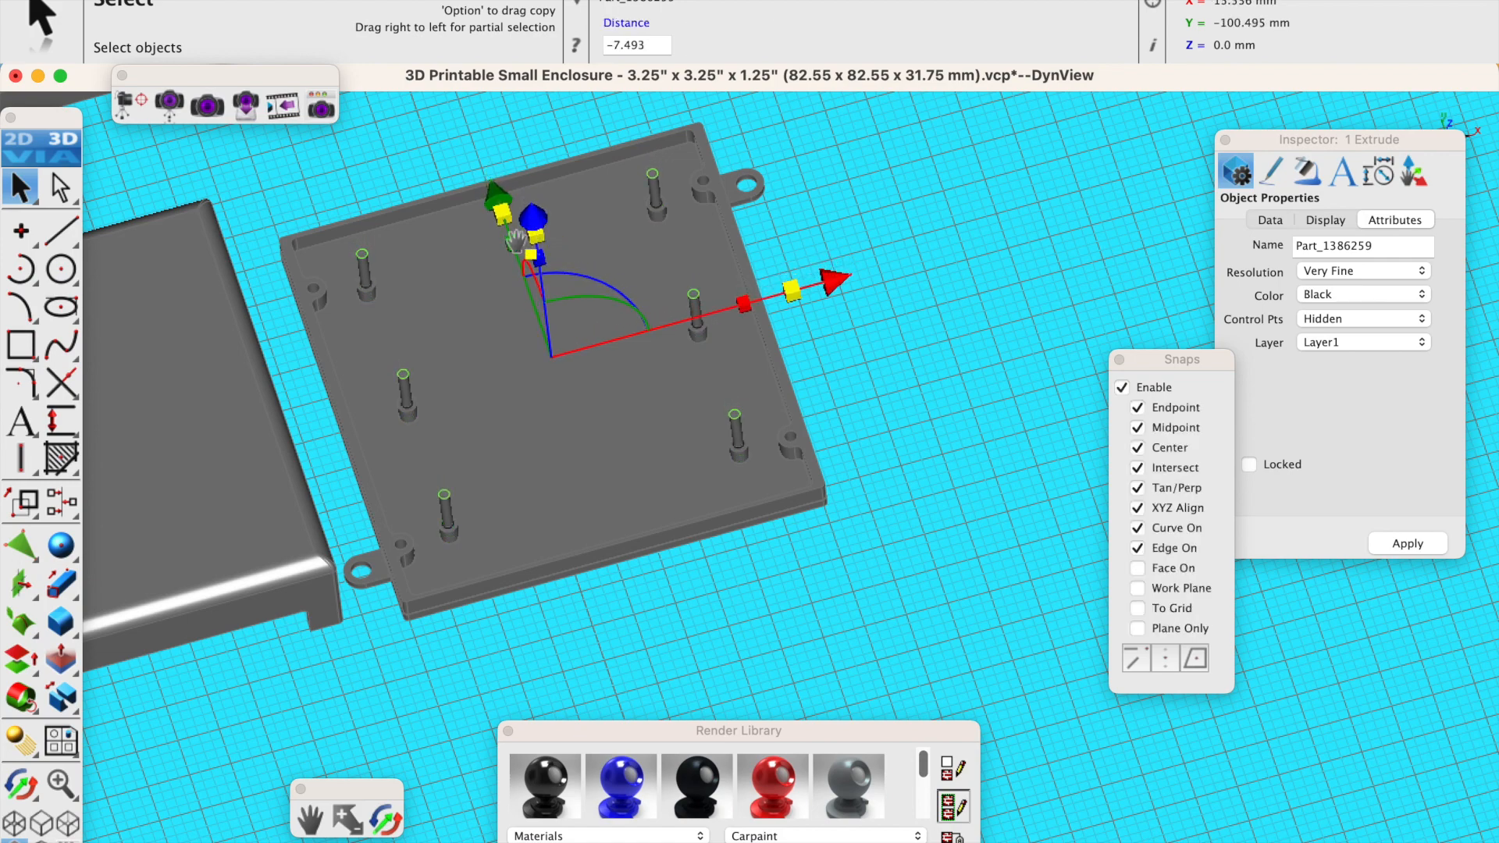
pyautogui.click(619, 46)
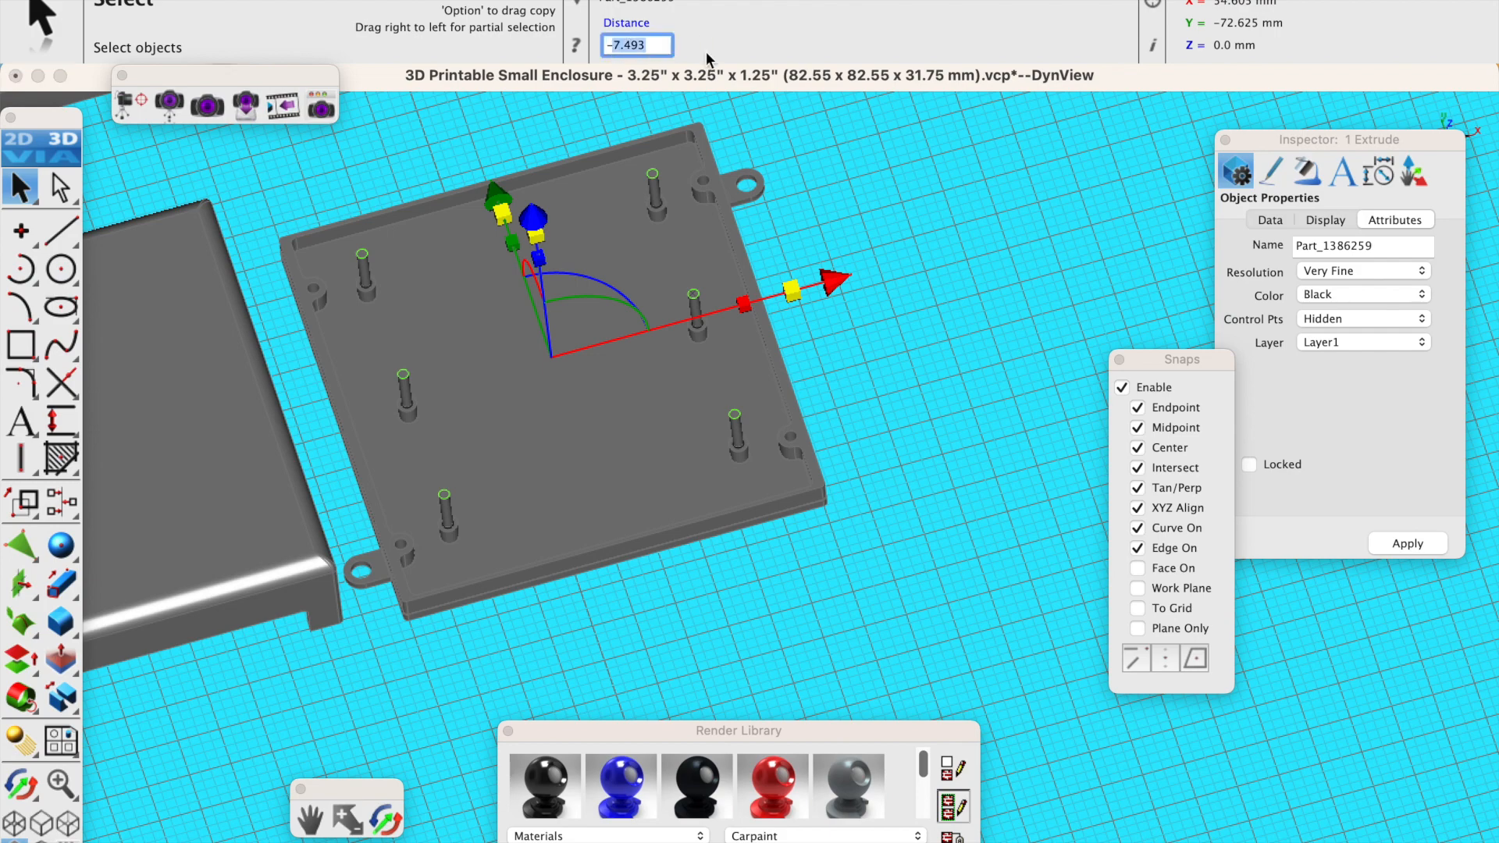
pyautogui.write('-6')
pyautogui.press('Return')
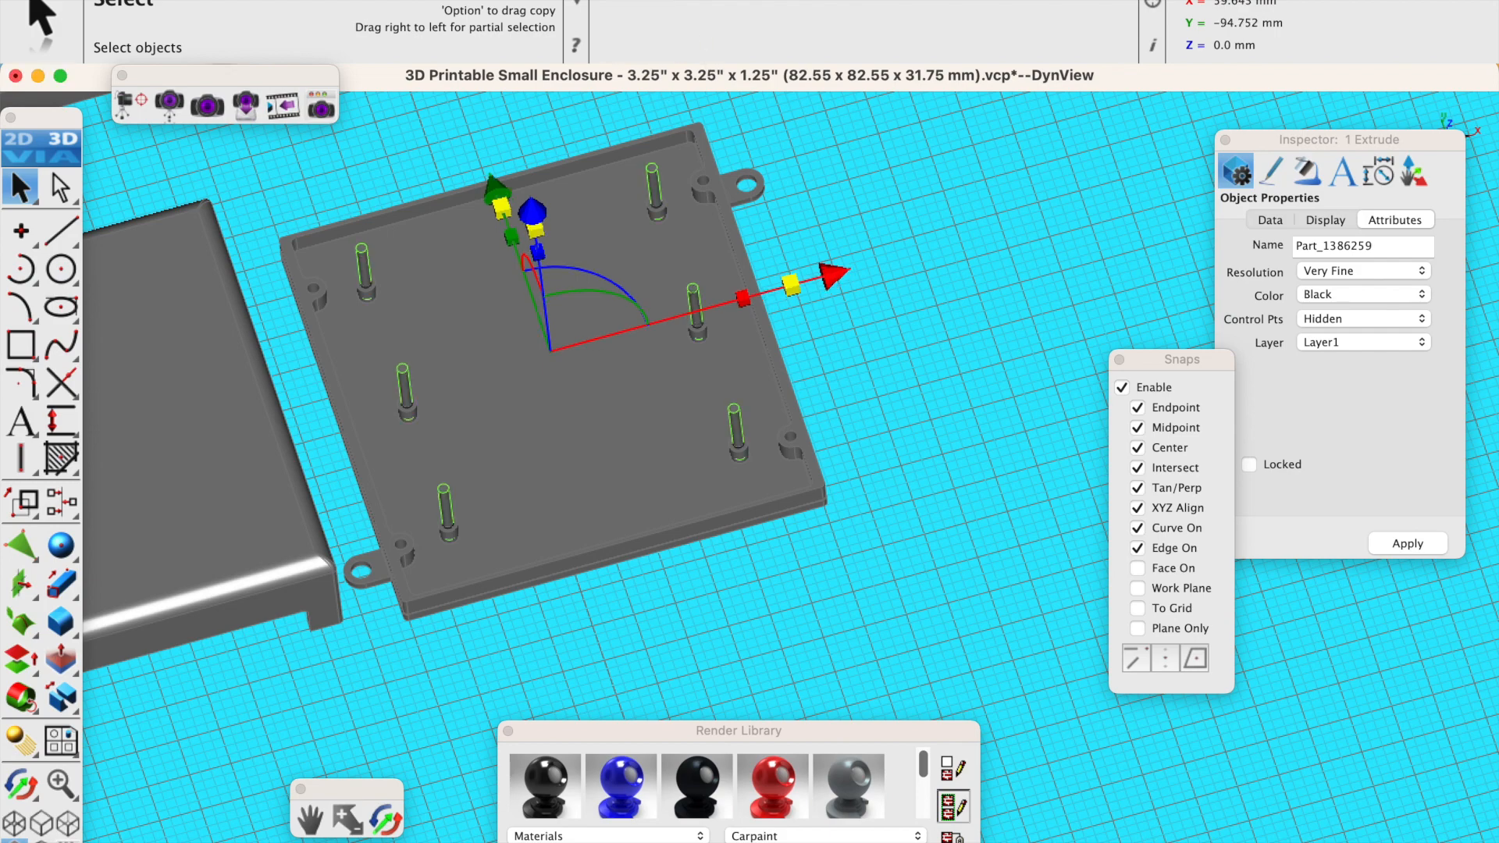
pyautogui.click(700, 578)
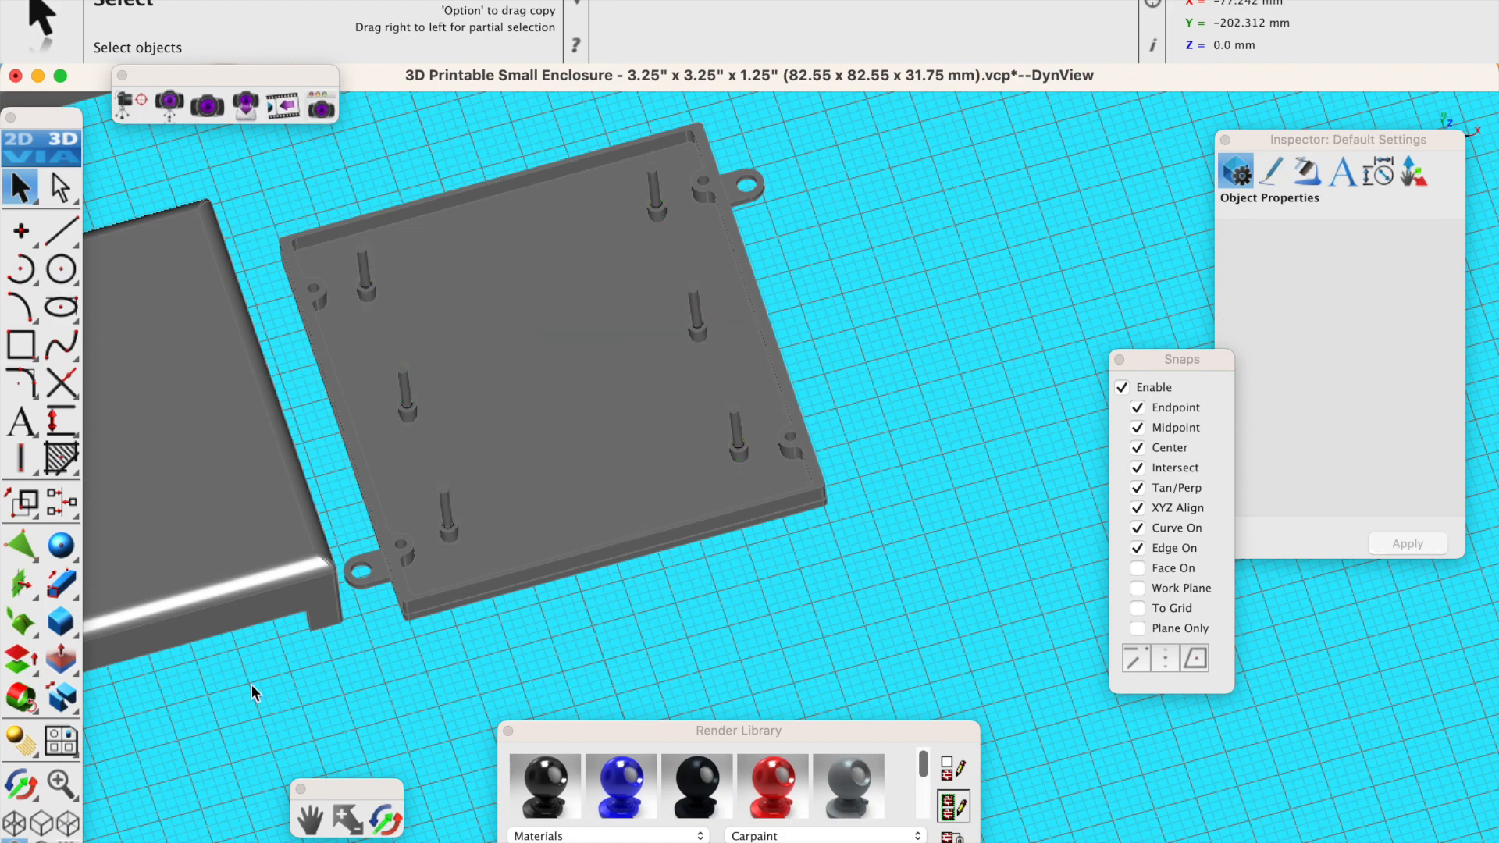
# Use Add Solid with the enlarged base as the target to merge the front left and middle left standoffs into it.
pyautogui.moveTo(71, 700)
pyautogui.mouseDown()
pyautogui.moveTo(253, 697)
pyautogui.moveTo(100, 700)
pyautogui.mouseUp()
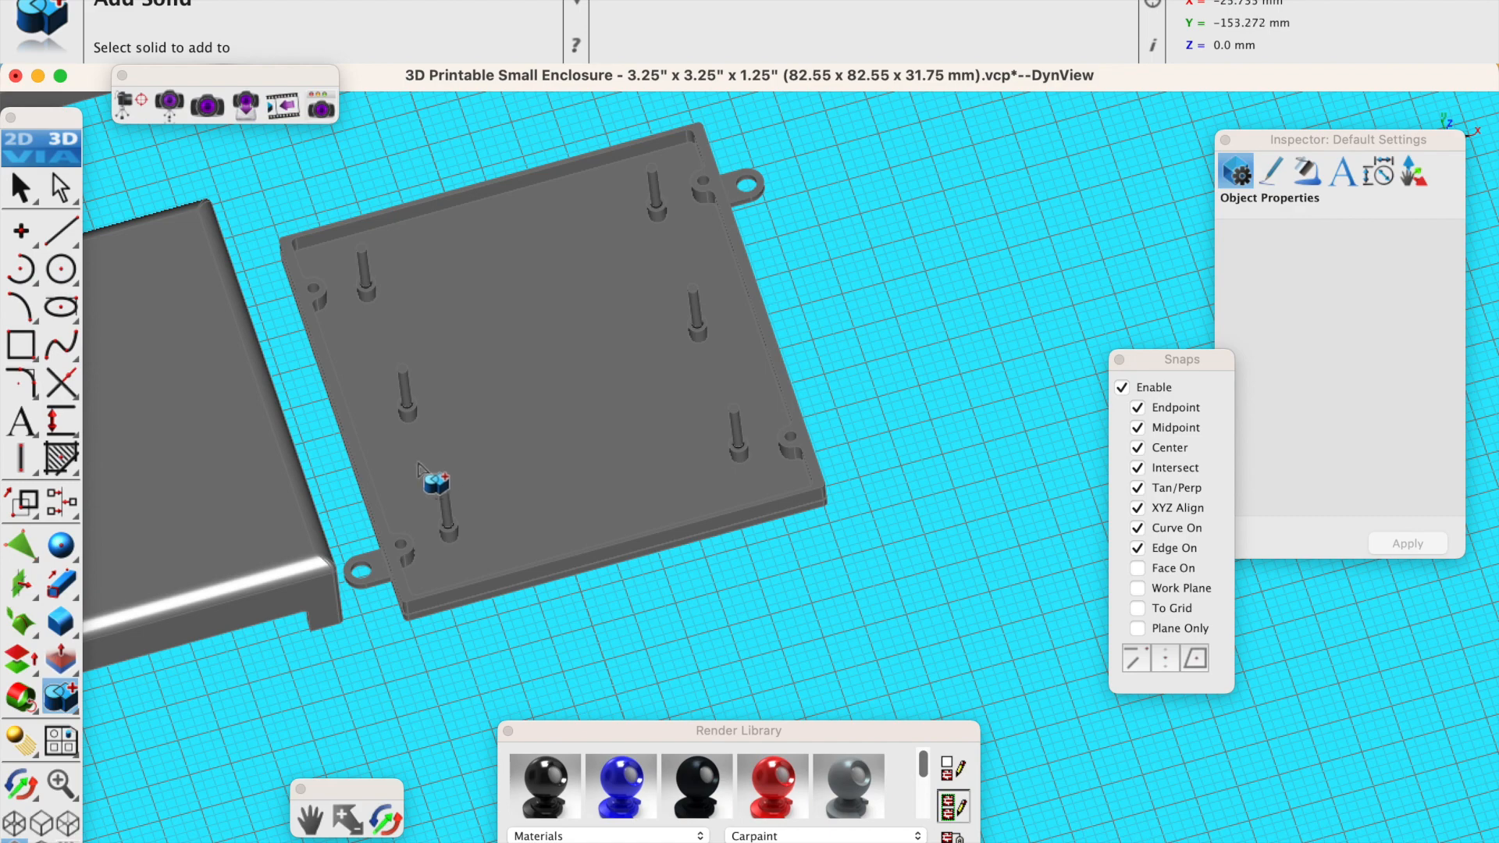
pyautogui.click(521, 482)
pyautogui.scroll(3, 460, 558)
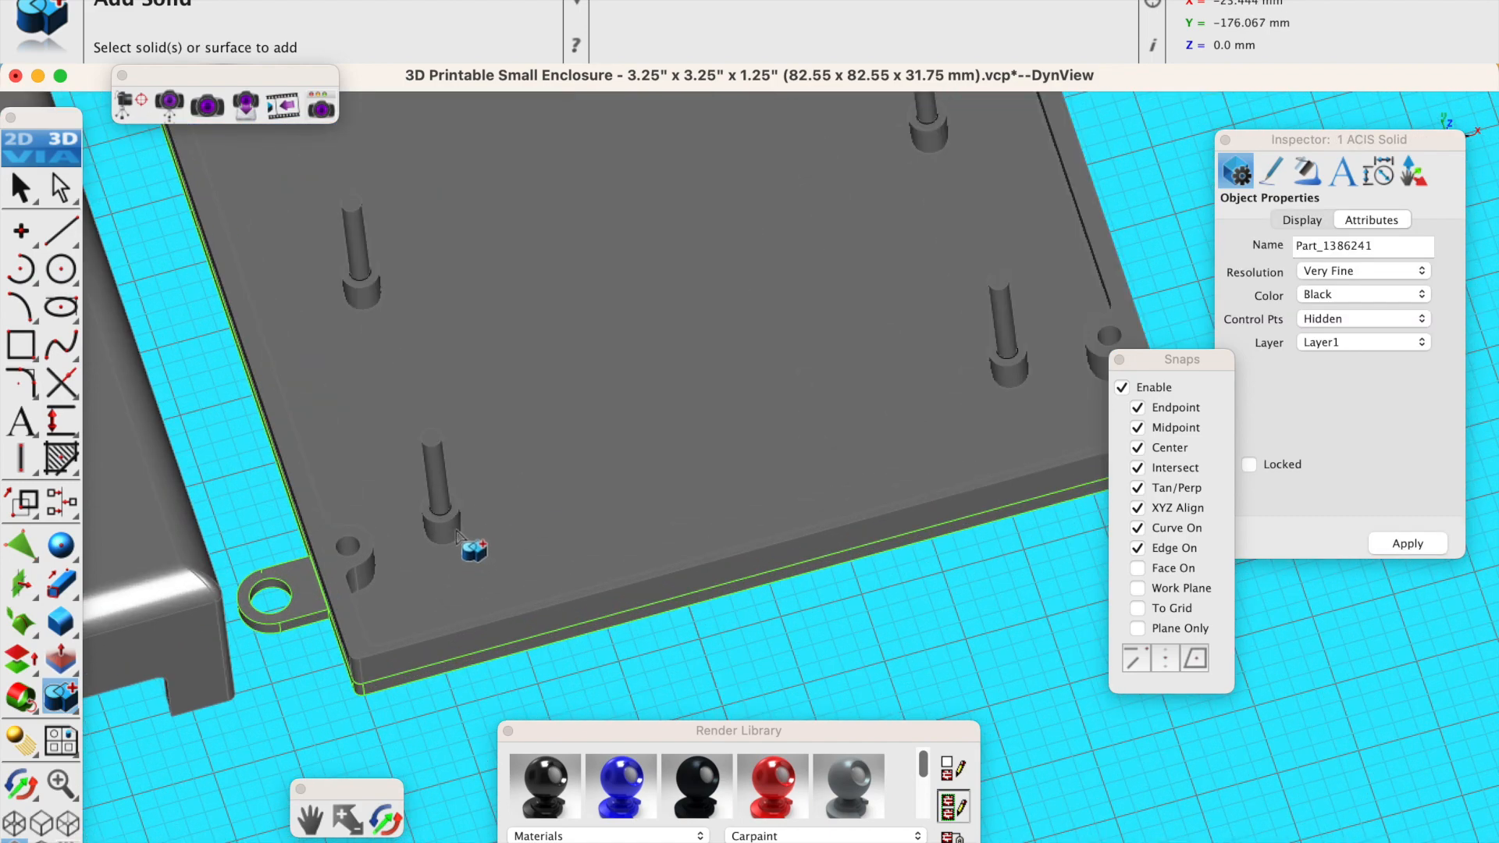
pyautogui.click(457, 533)
pyautogui.click(499, 537)
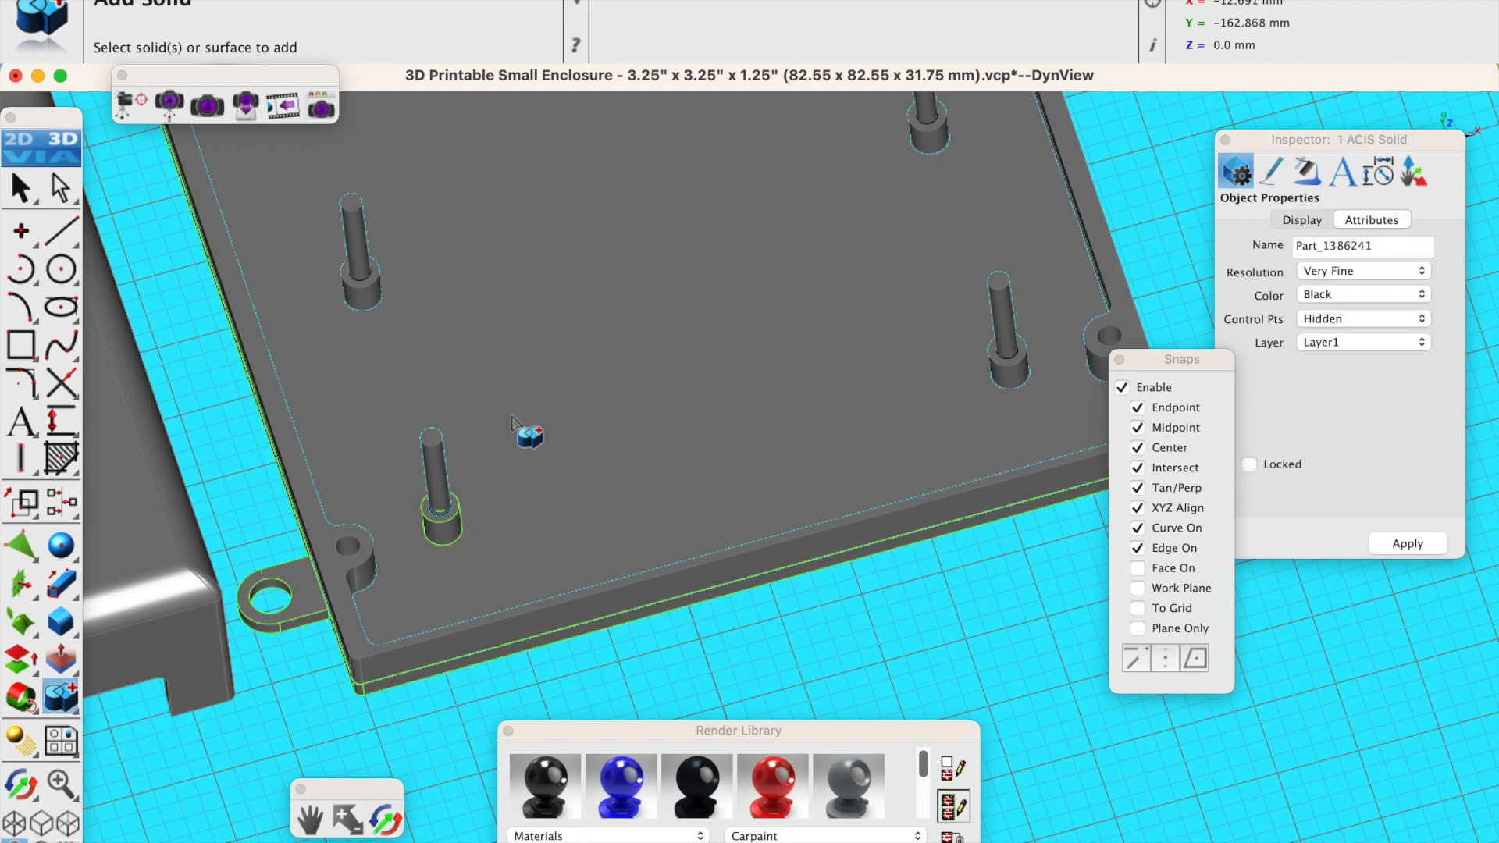
pyautogui.click(379, 297)
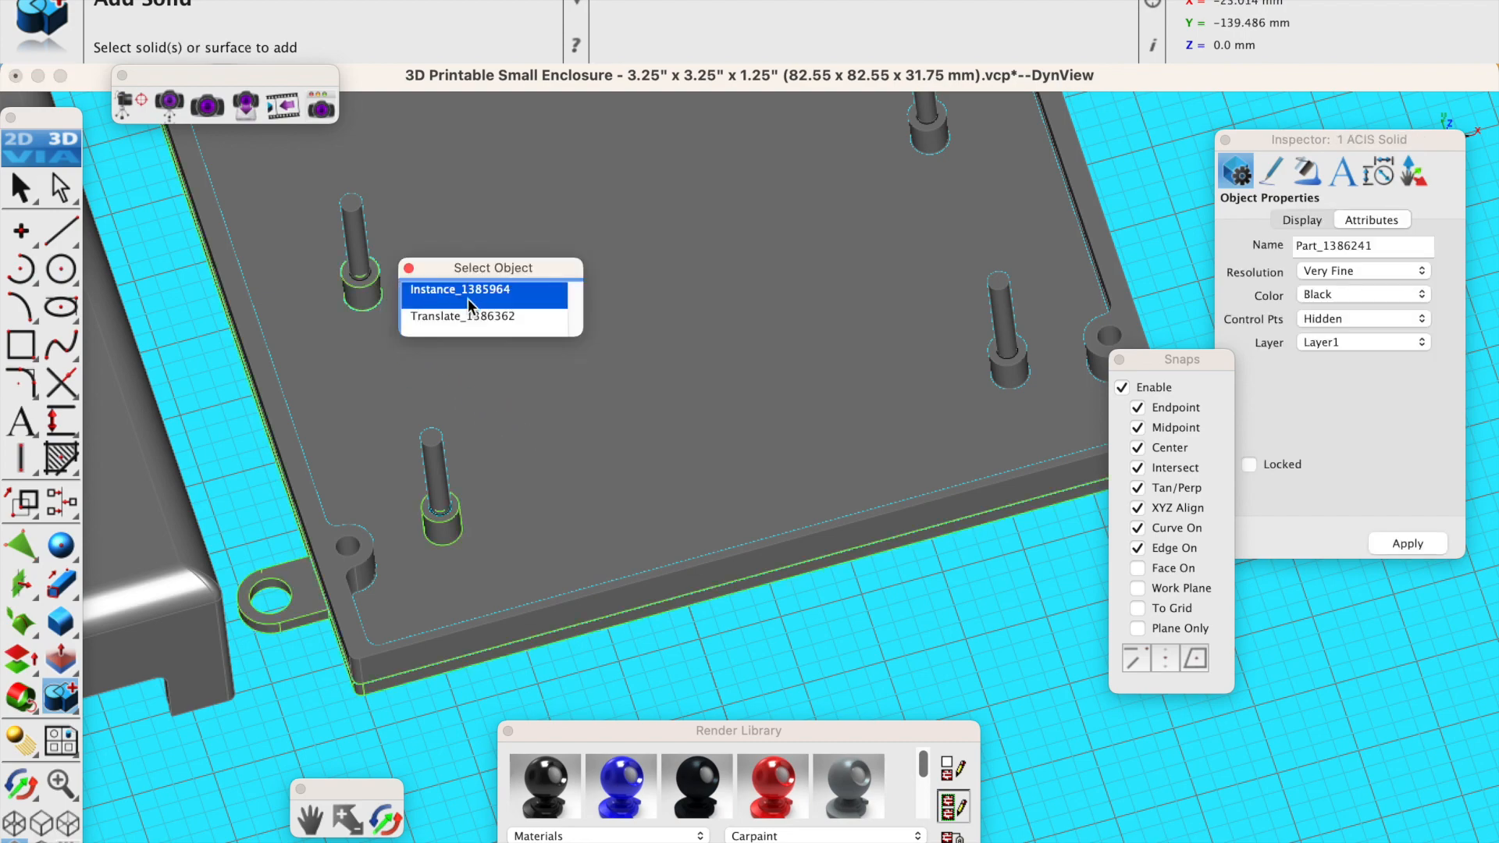
pyautogui.click(467, 298)
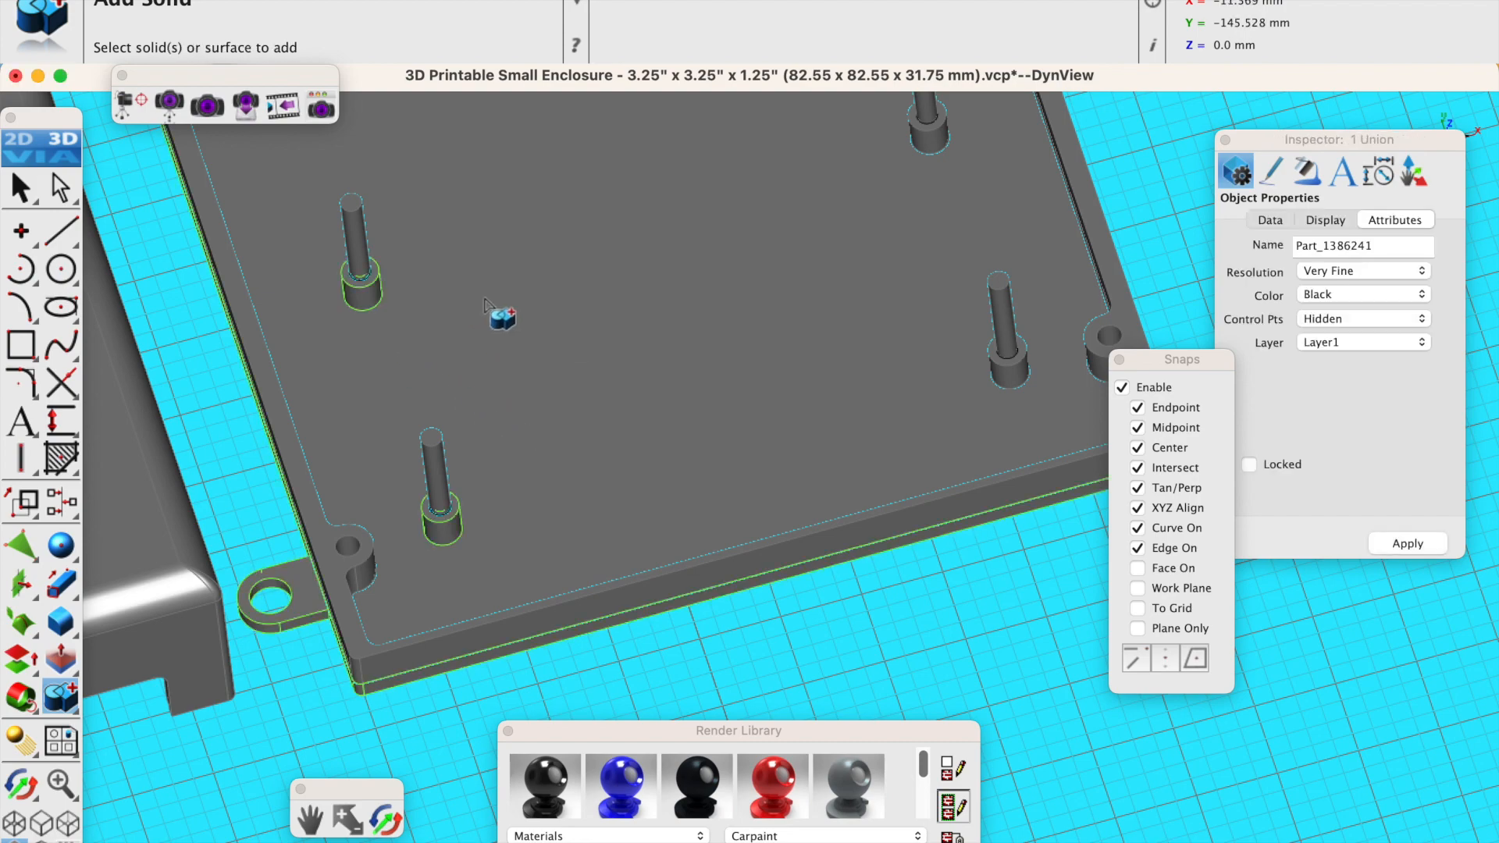
# Merge the middle right and front right standoffs into the base with the same Add Solid operation.
pyautogui.scroll(-3, 488, 304)
pyautogui.scroll(4, 730, 220)
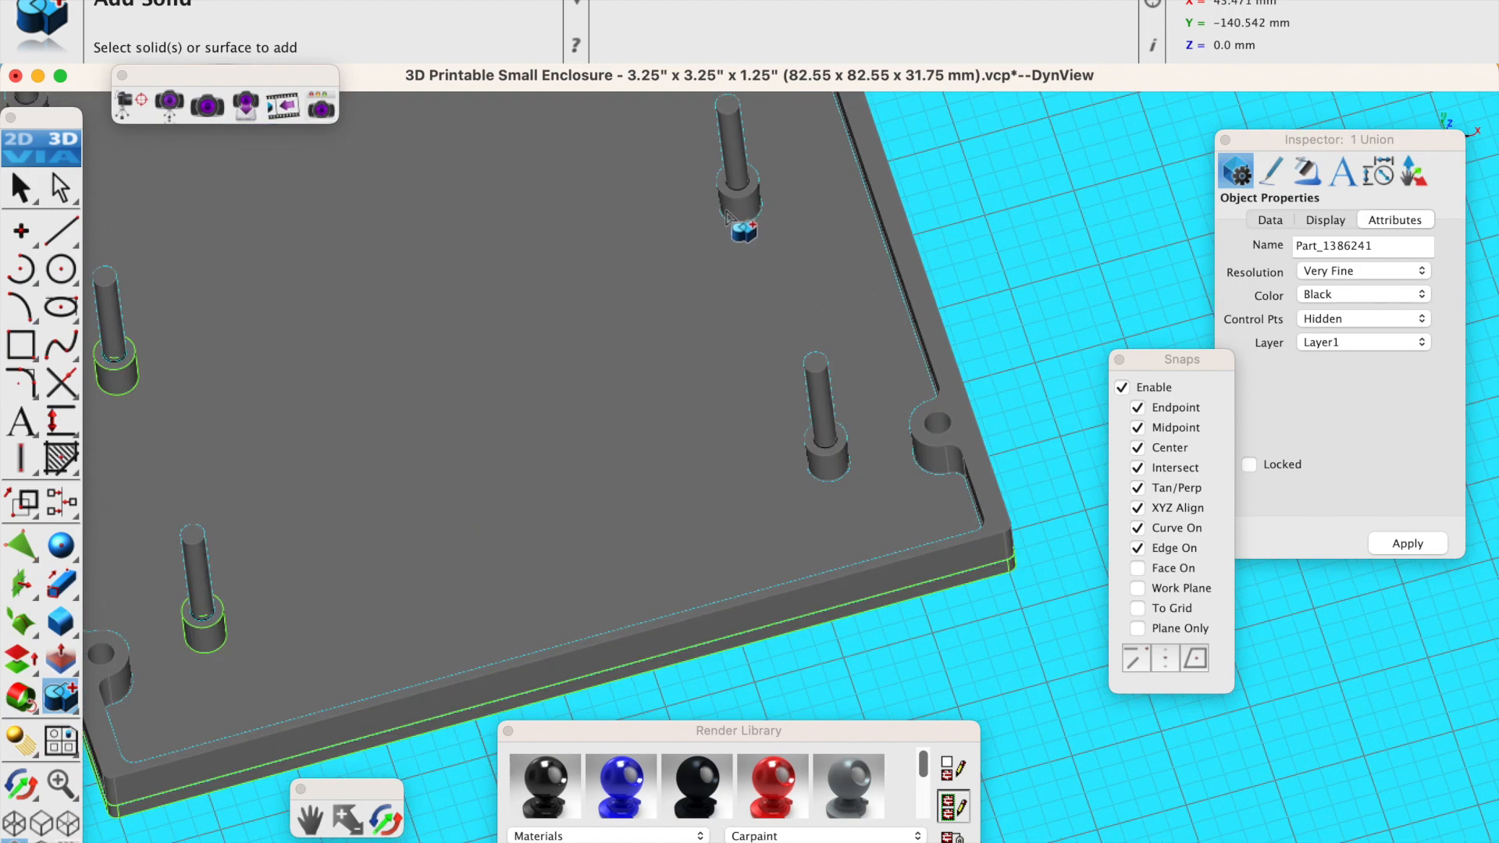
pyautogui.click(729, 220)
pyautogui.click(770, 221)
pyautogui.click(696, 368)
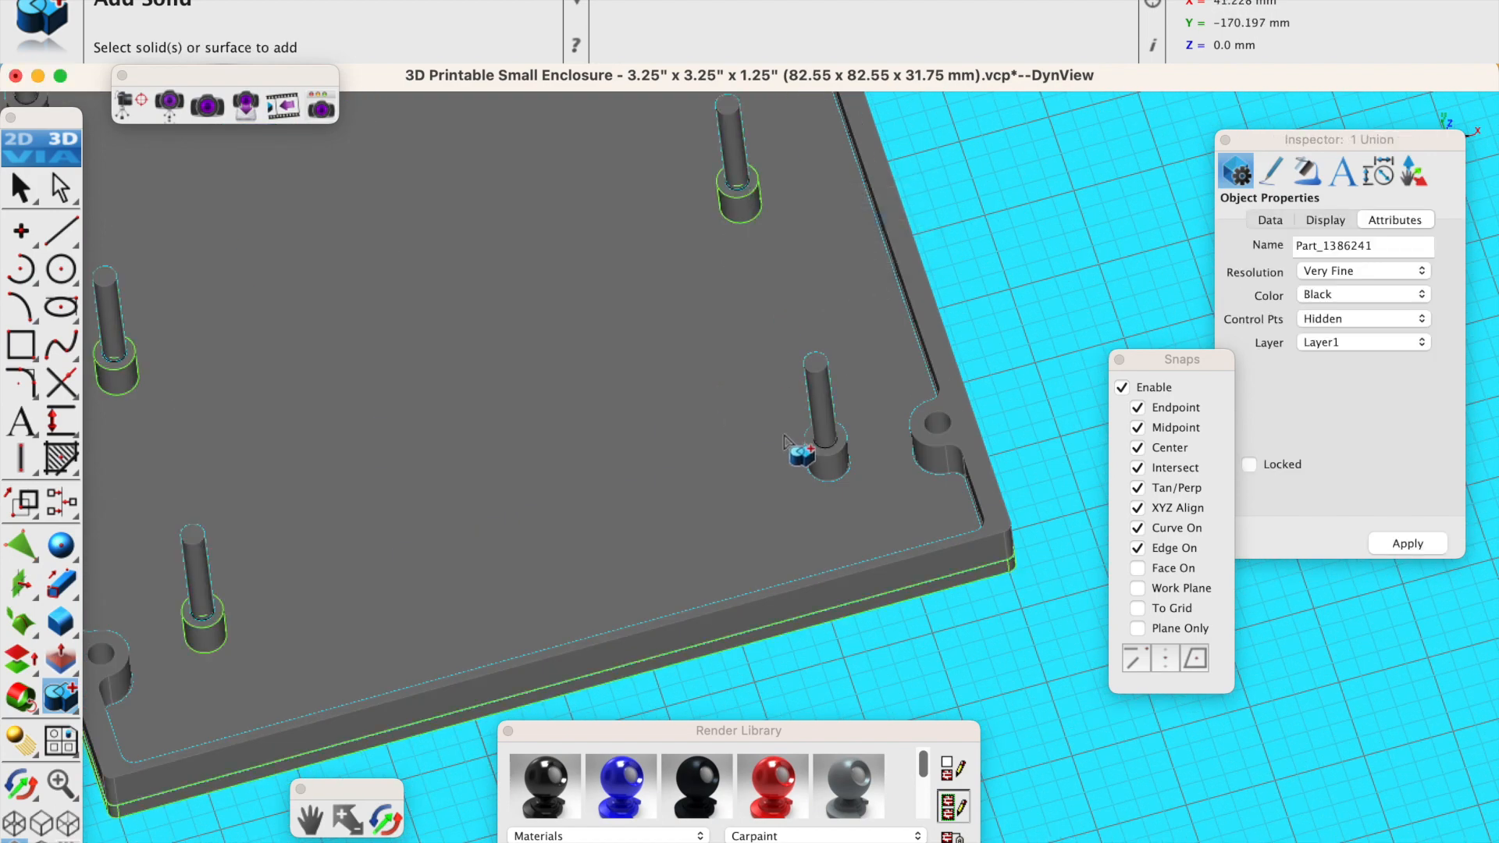
pyautogui.click(806, 448)
pyautogui.scroll(-3, 705, 425)
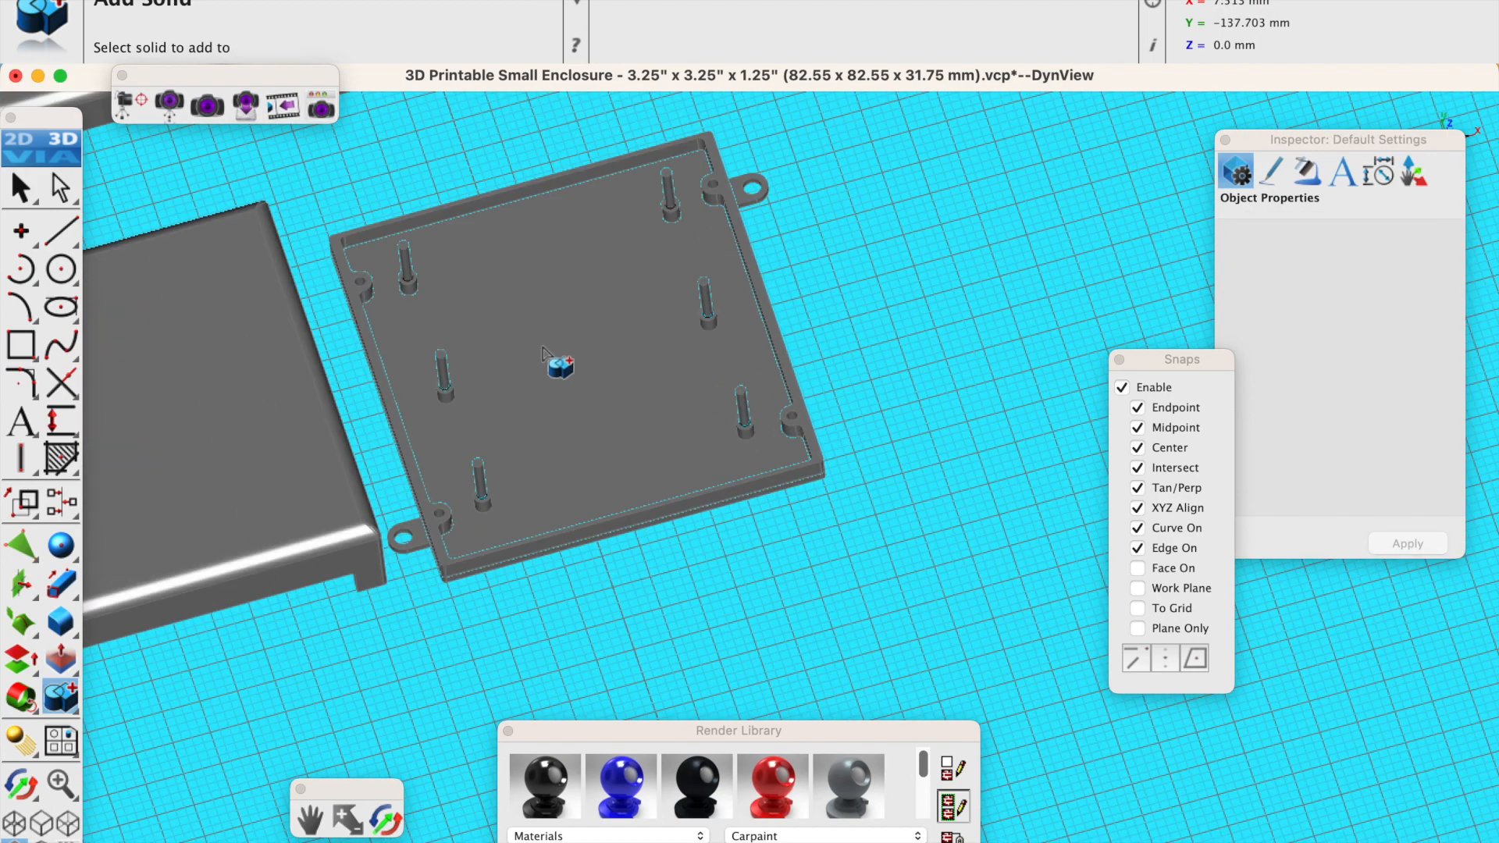
# Merge the remaining back left and back right standoffs into the base with Add Solid.
pyautogui.scroll(4, 484, 320)
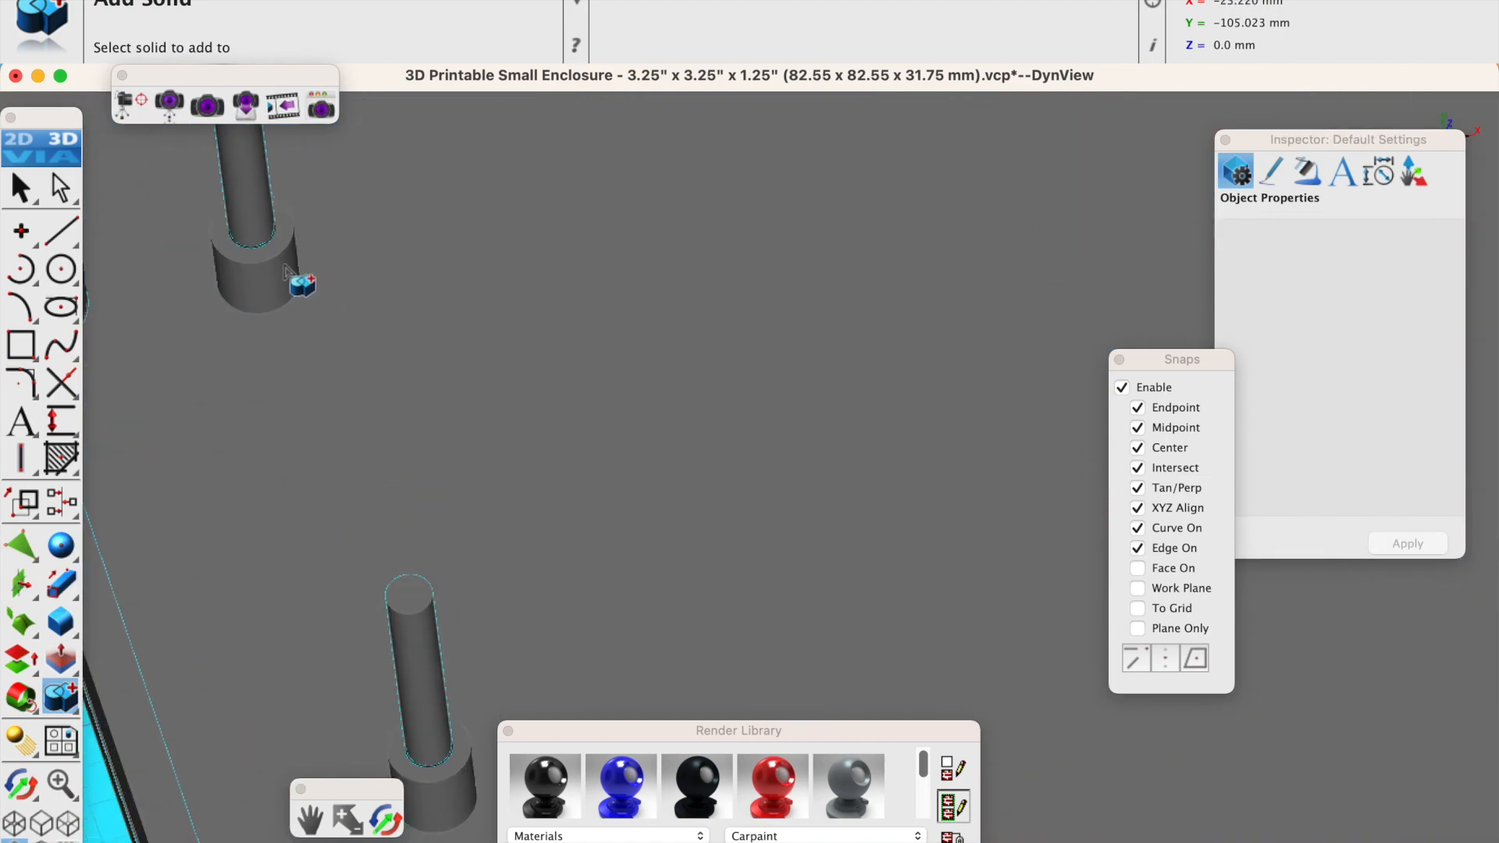
pyautogui.scroll(-5, 348, 308)
pyautogui.click(519, 228)
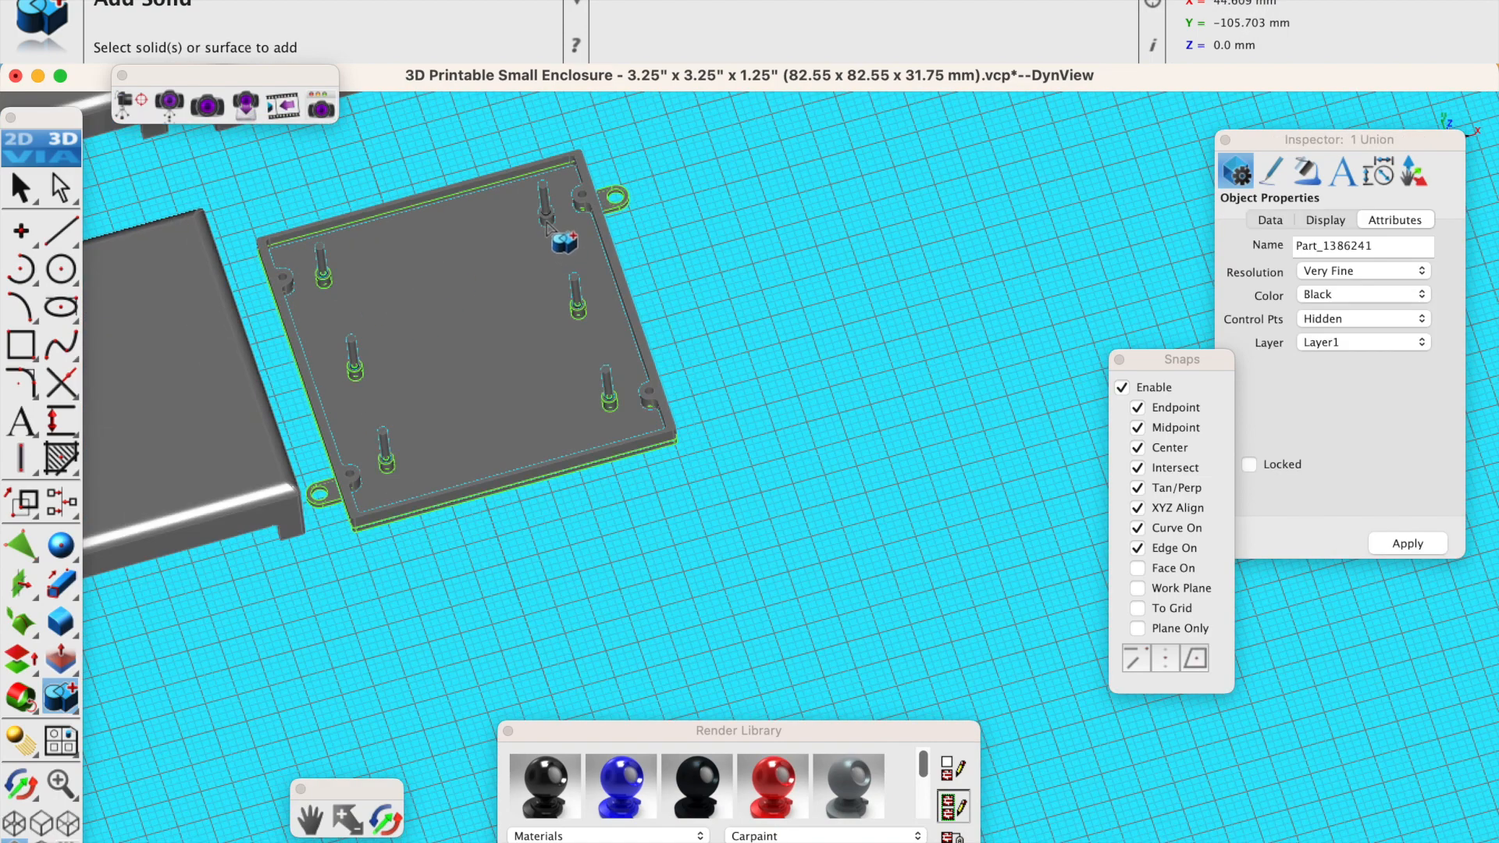
pyautogui.scroll(5, 547, 222)
pyautogui.click(566, 212)
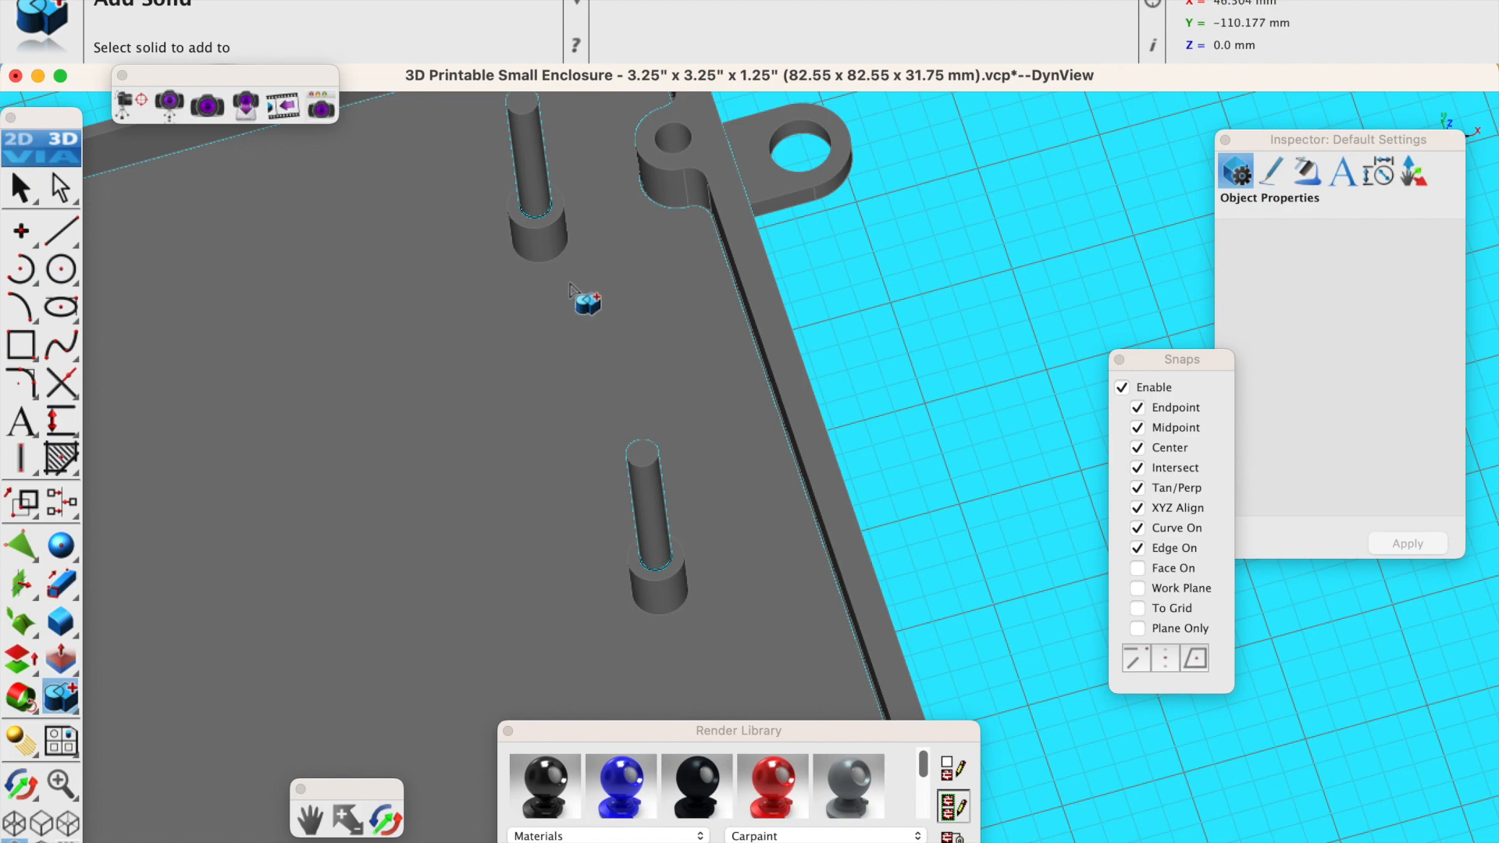
# Use Subtract Solid to cut the six tall cylinders from the merged base, leaving screw holes in its standoffs.
pyautogui.scroll(-5, 579, 290)
pyautogui.click(21, 187)
pyautogui.click(479, 347)
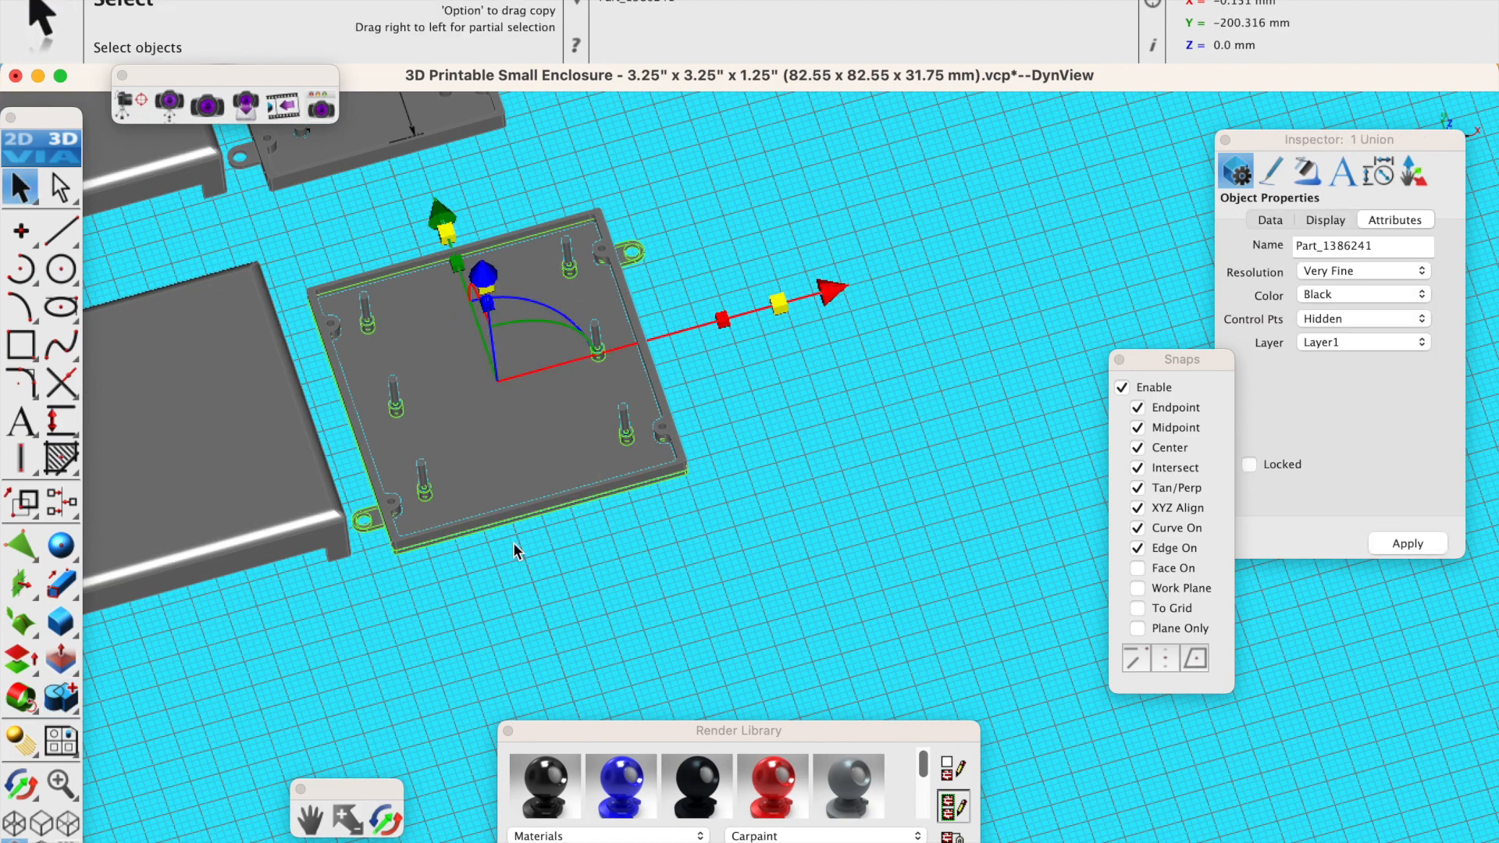
pyautogui.click(256, 675)
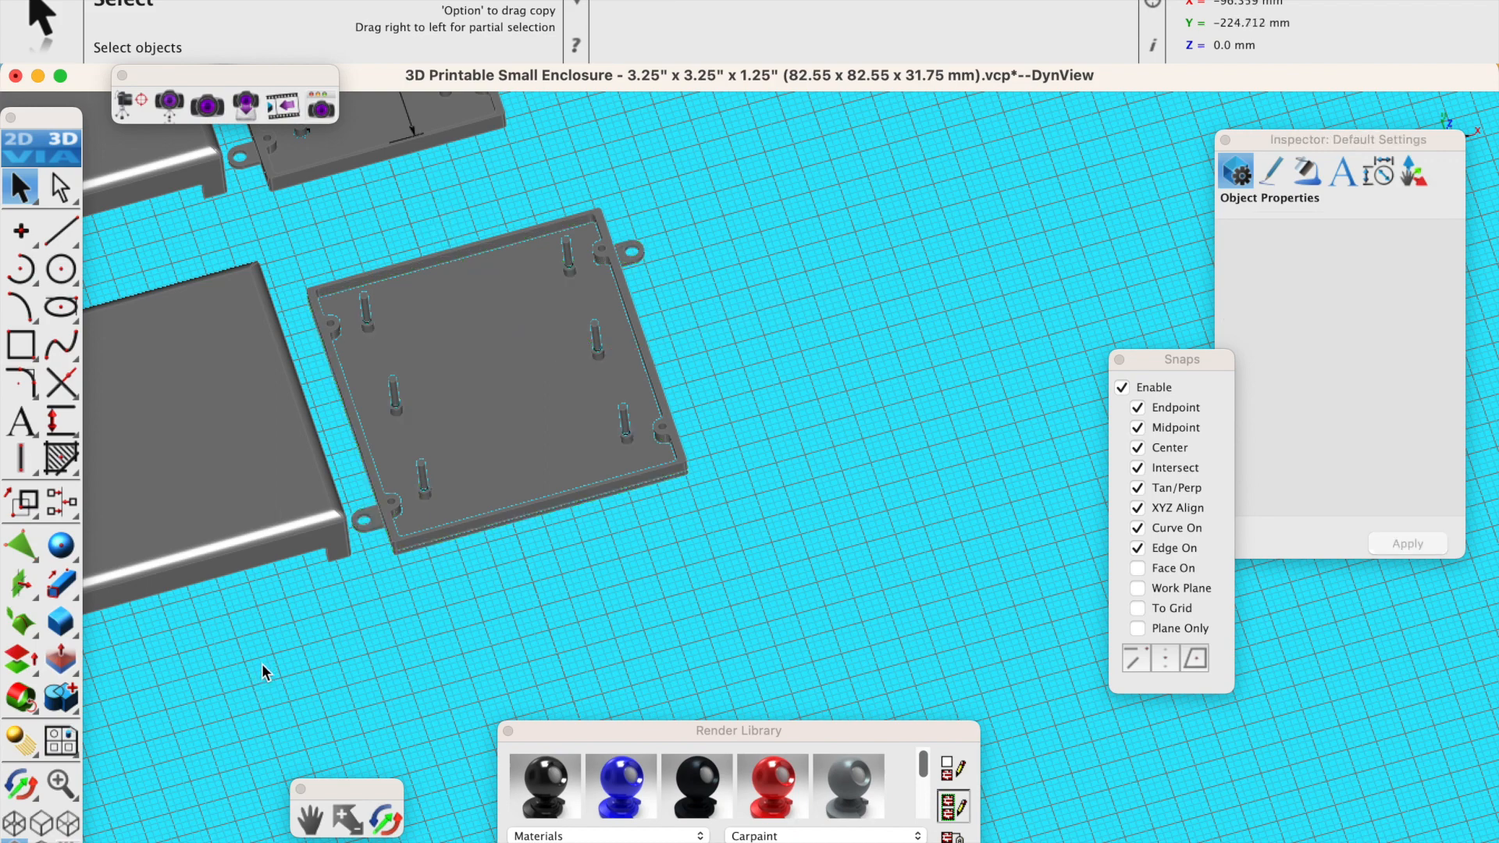
pyautogui.click(71, 698)
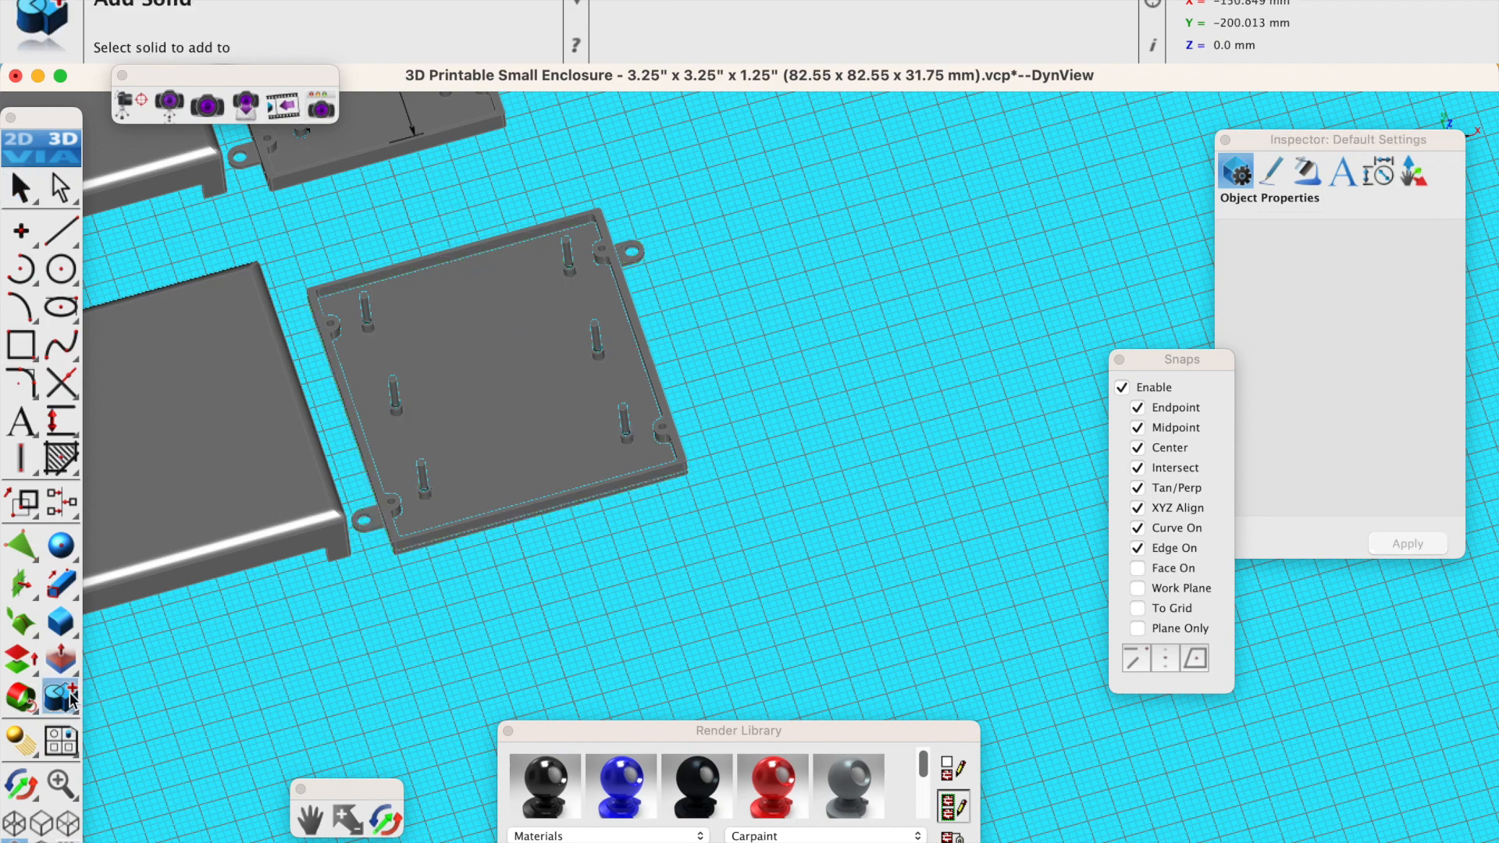
pyautogui.click(136, 699)
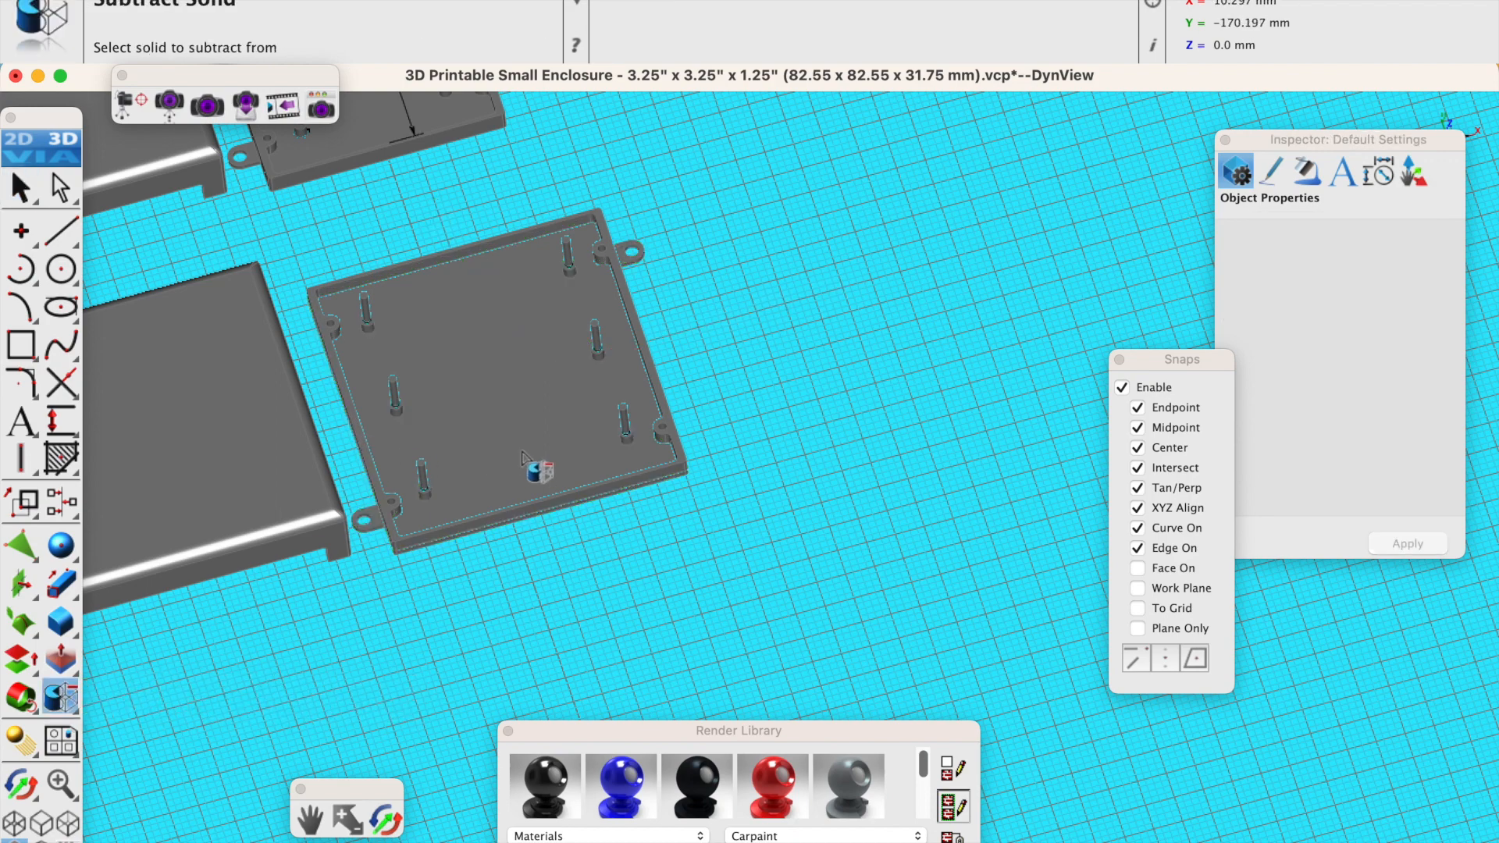
pyautogui.click(500, 422)
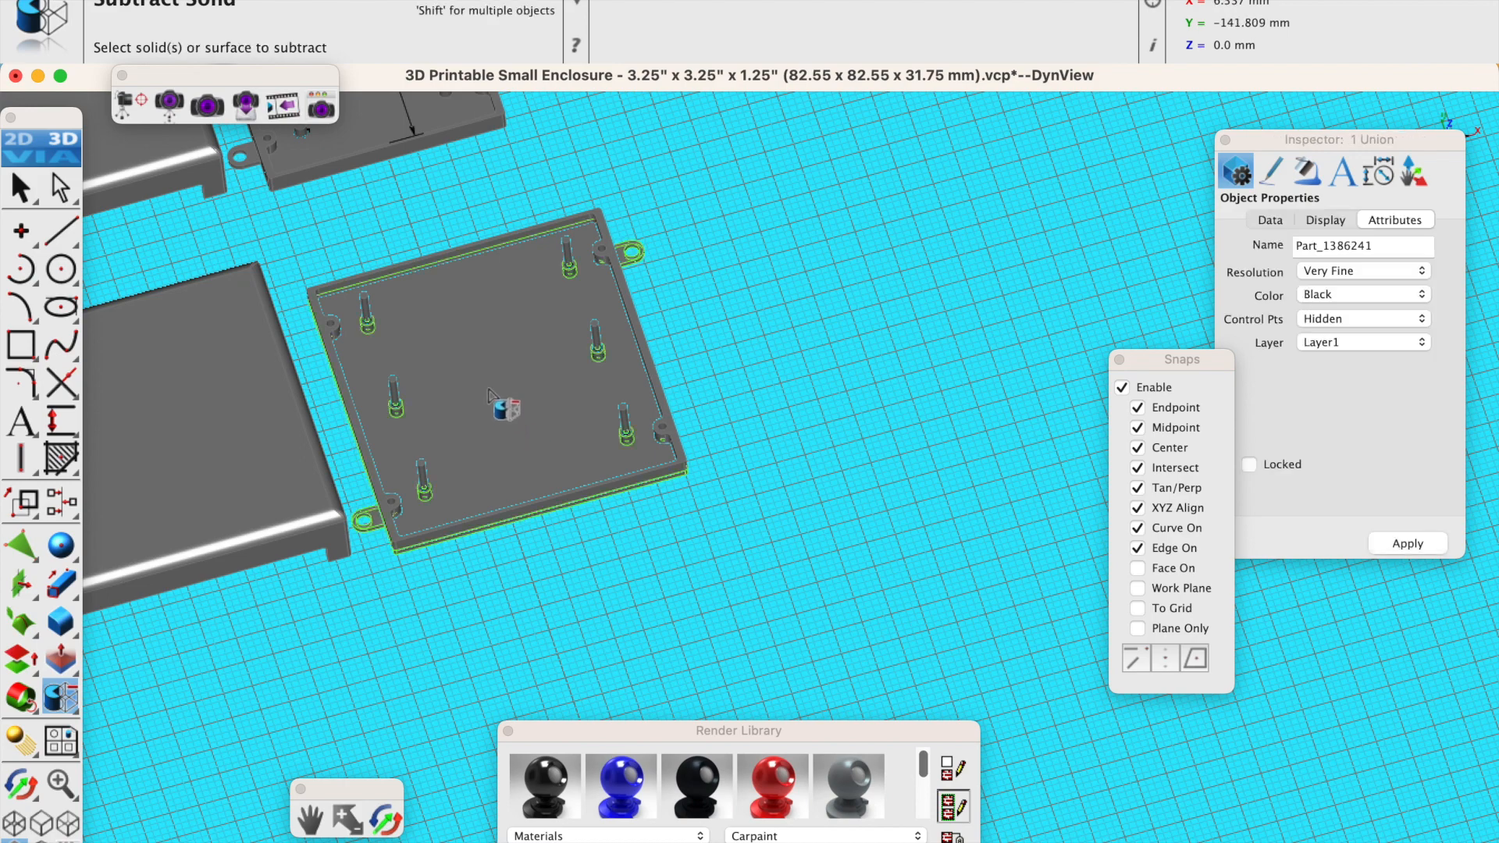
pyautogui.scroll(5, 366, 331)
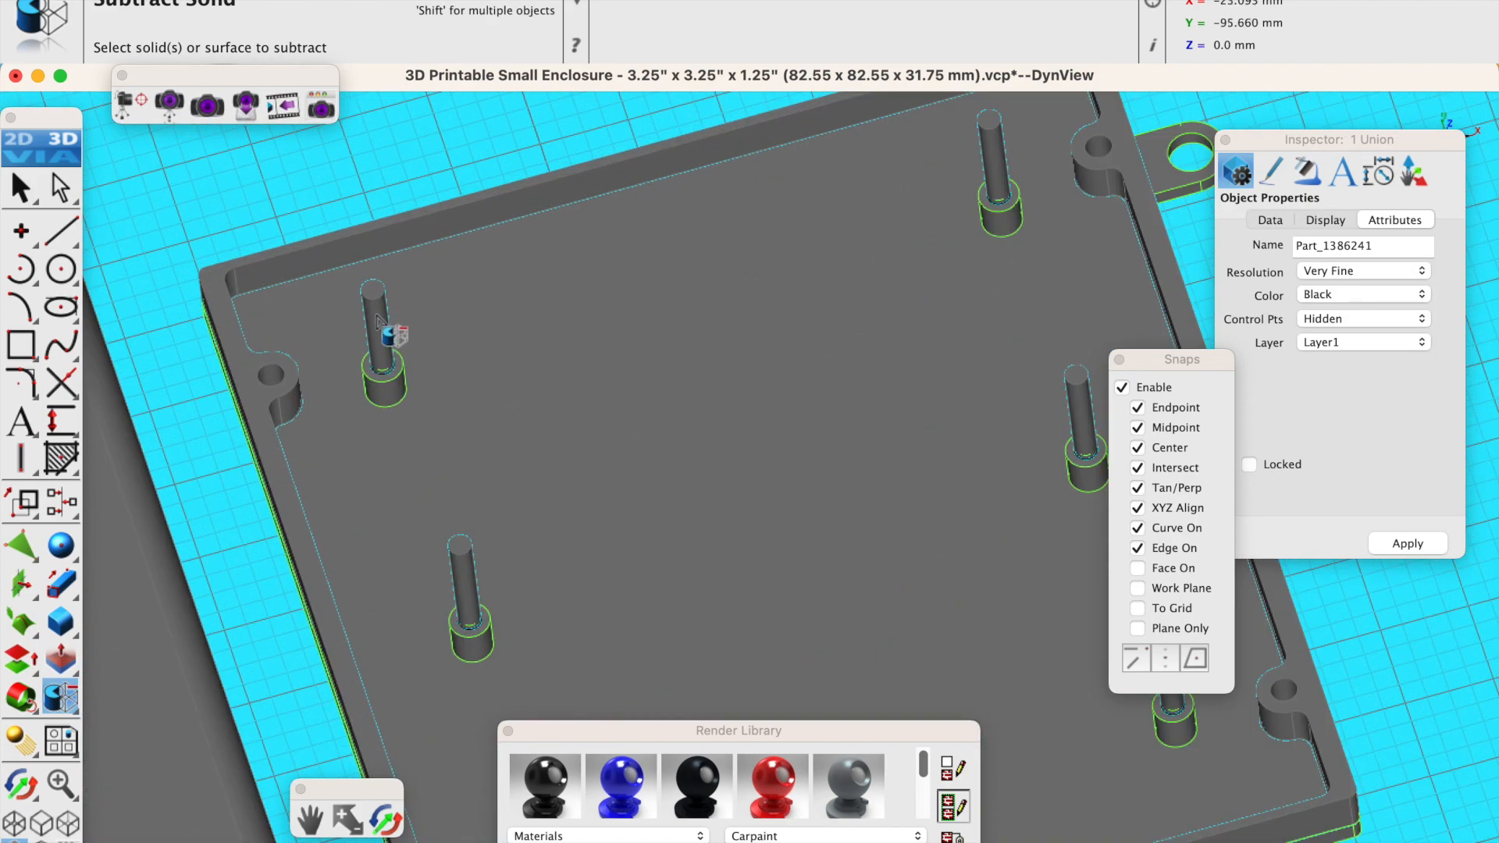
pyautogui.click(383, 320)
pyautogui.scroll(-5, 545, 351)
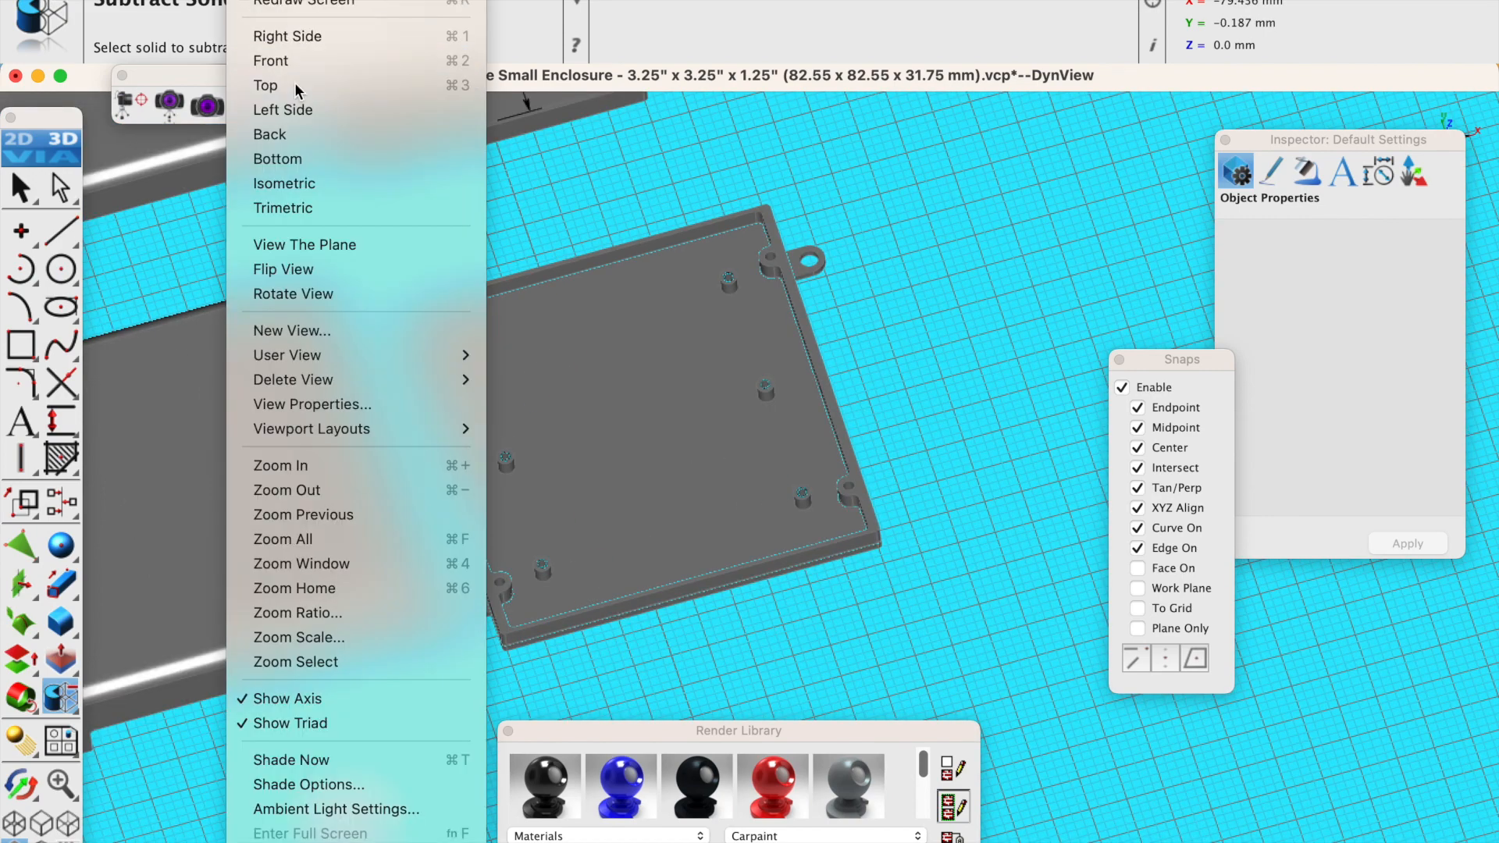
# Measure the back left standoff's hole diameter in the top view with a vertical dimension and delete the dimension.
pyautogui.click(294, 82)
pyautogui.scroll(5, 419, 154)
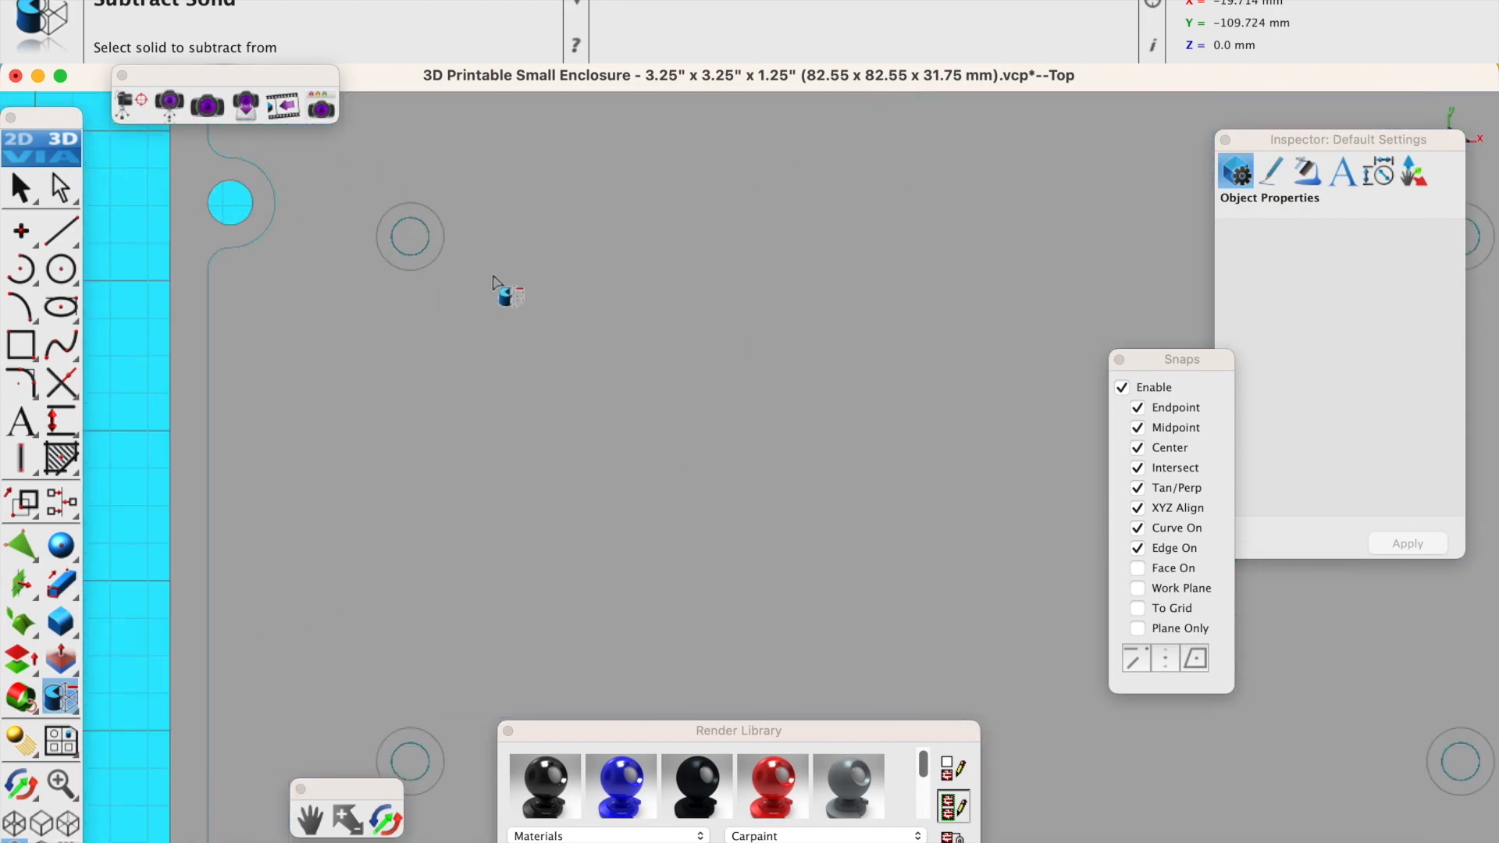
pyautogui.click(71, 421)
pyautogui.scroll(3, 449, 236)
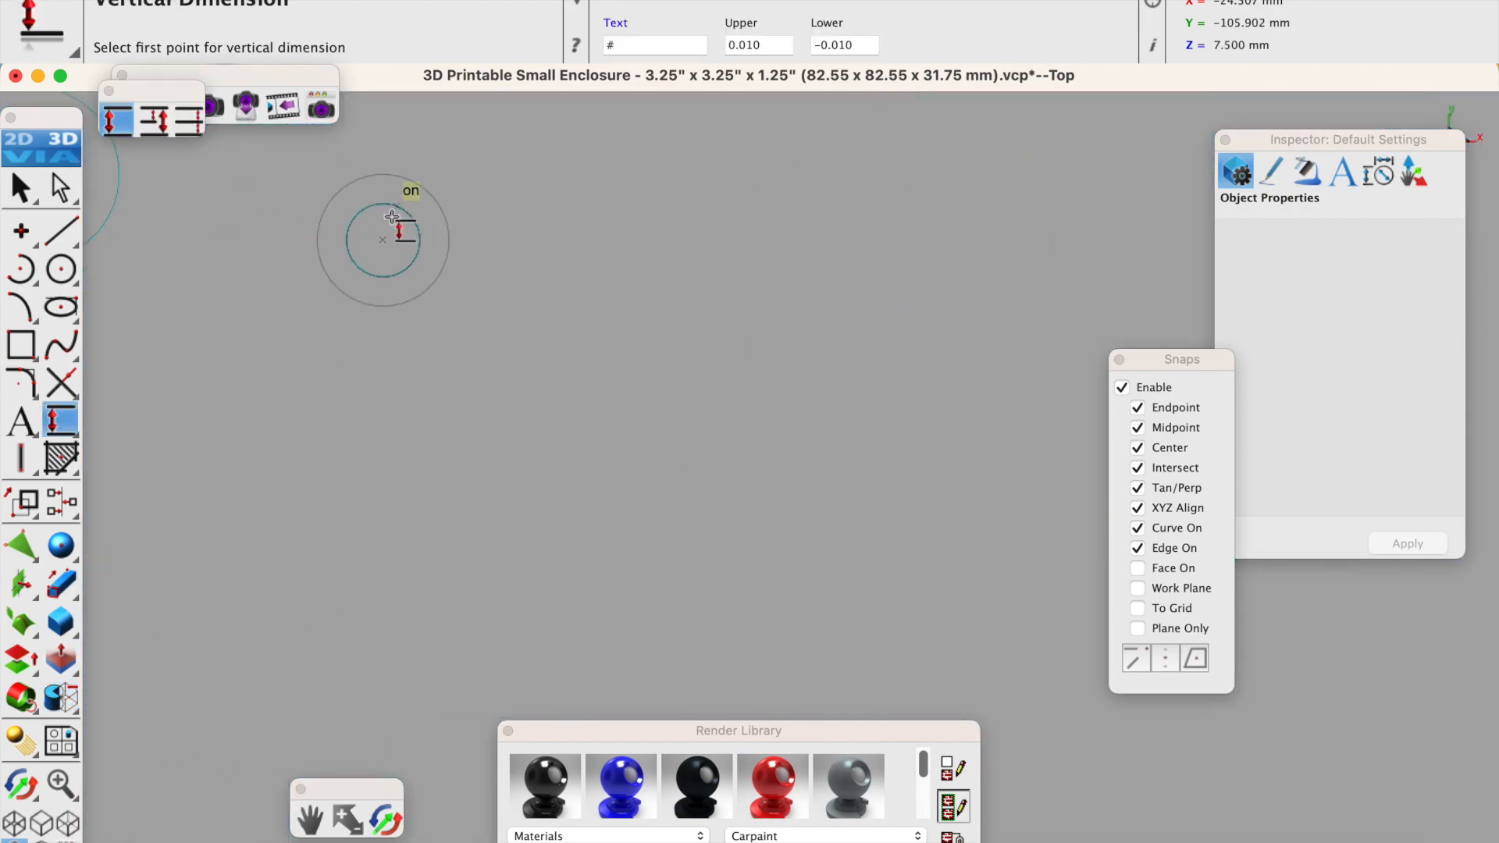
pyautogui.click(388, 209)
pyautogui.click(383, 275)
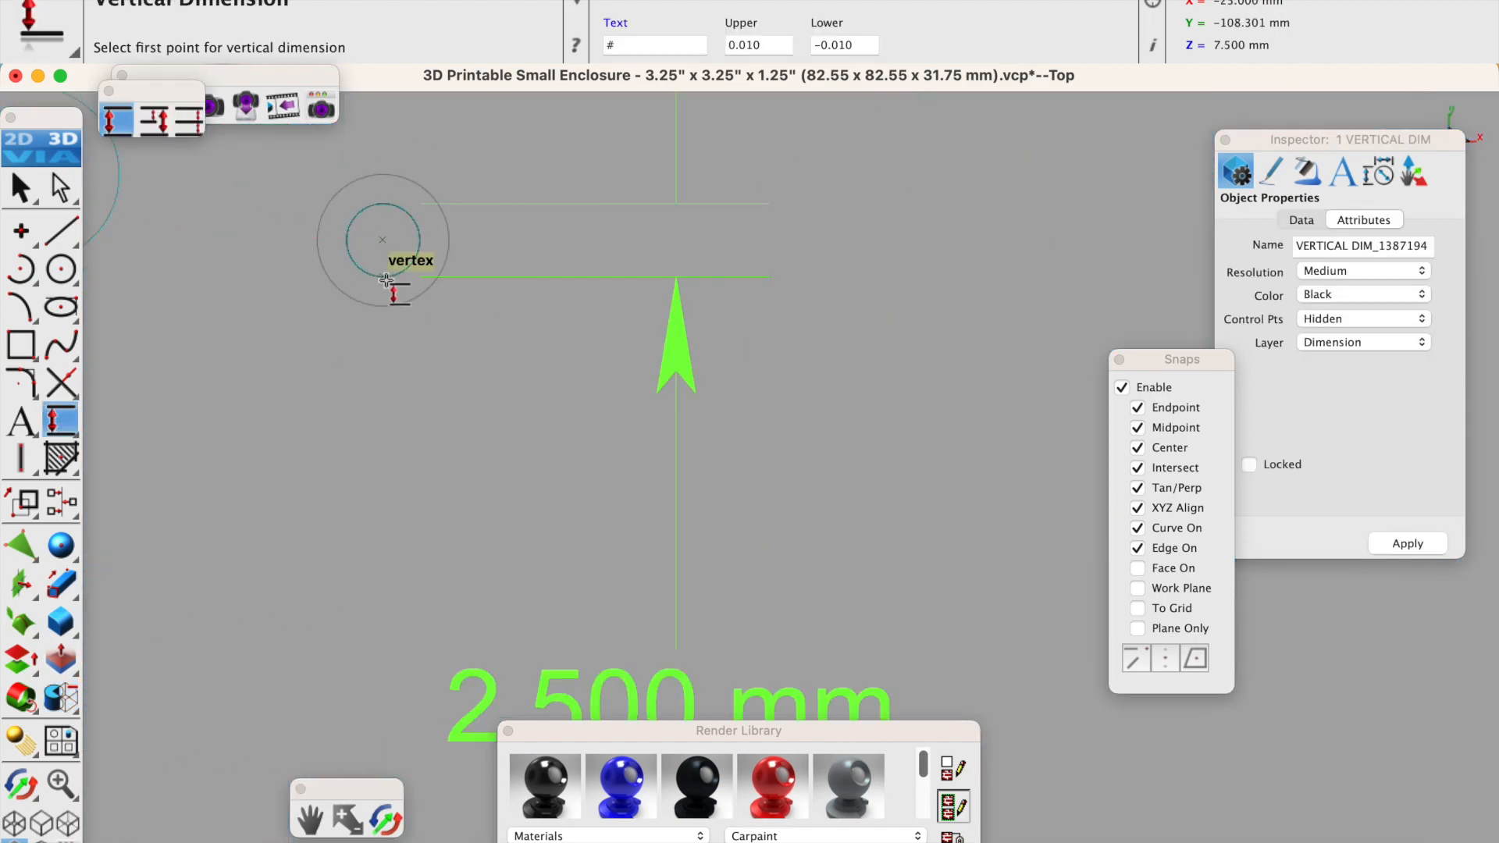
pyautogui.scroll(-3, 390, 265)
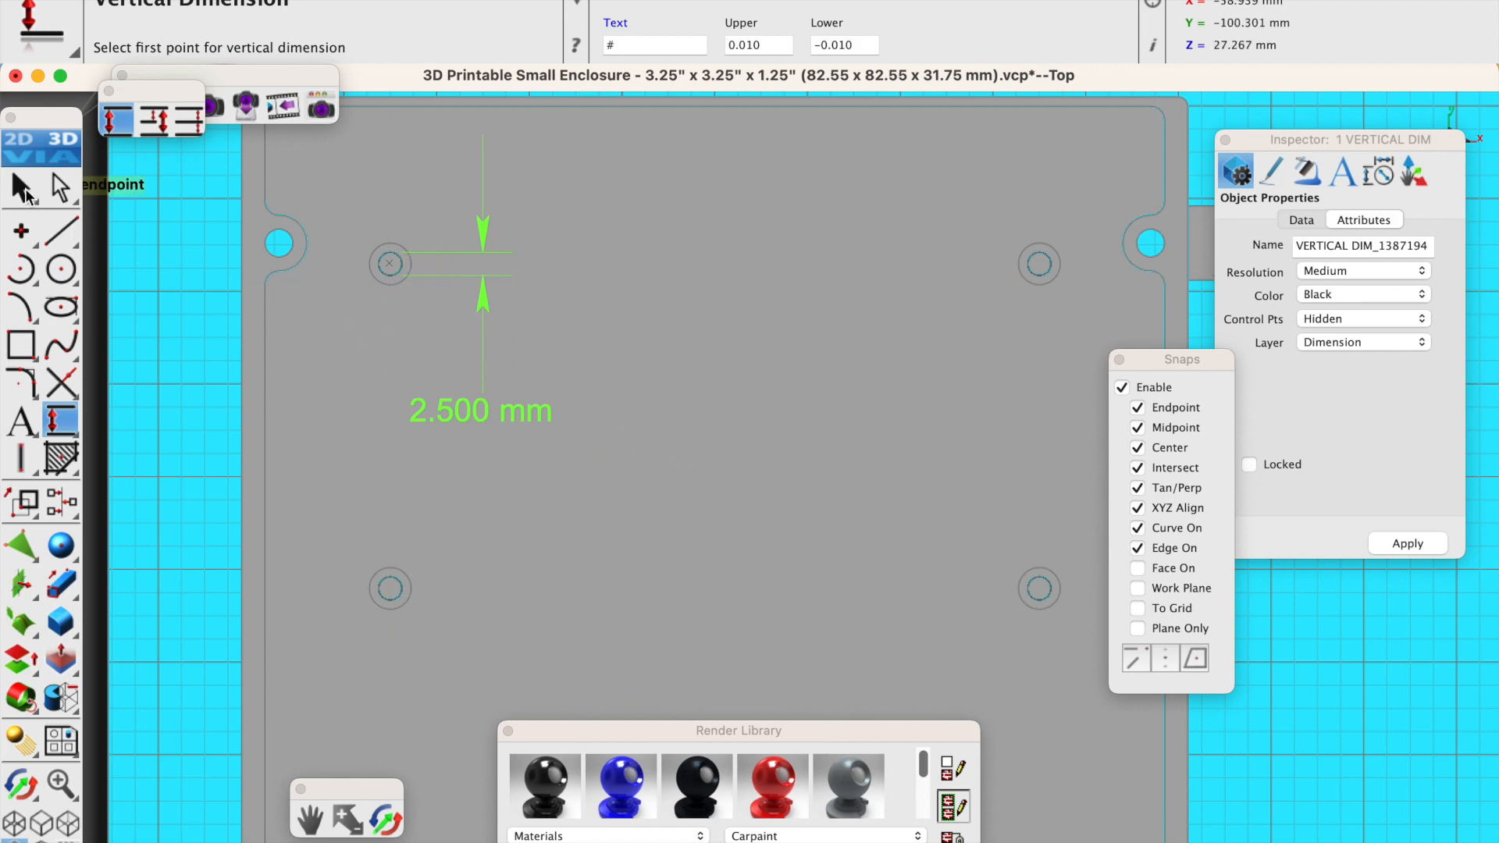
pyautogui.click(22, 189)
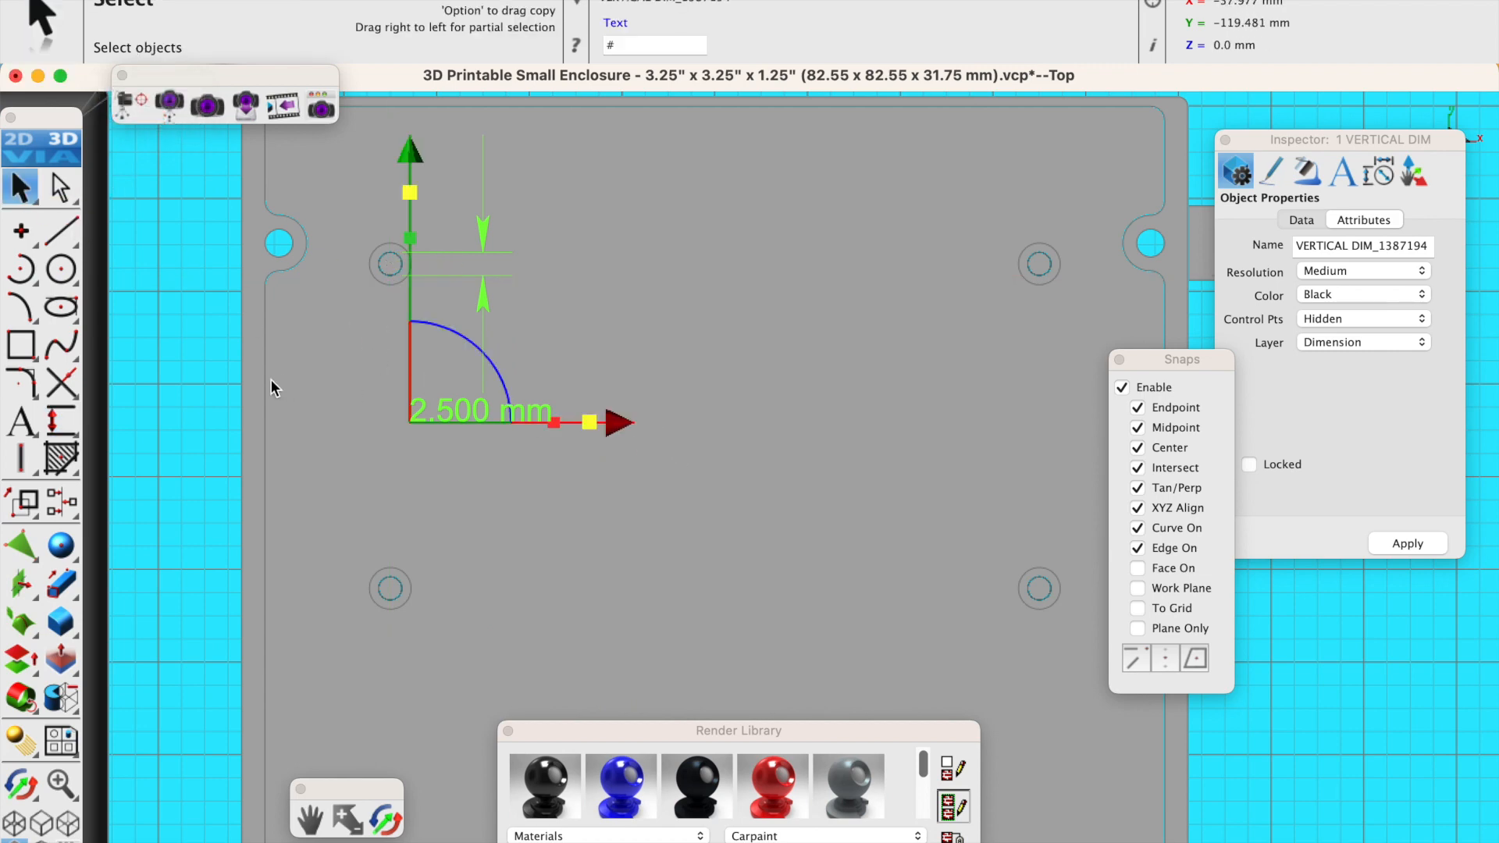
pyautogui.press('Delete')
pyautogui.scroll(-5, 278, 382)
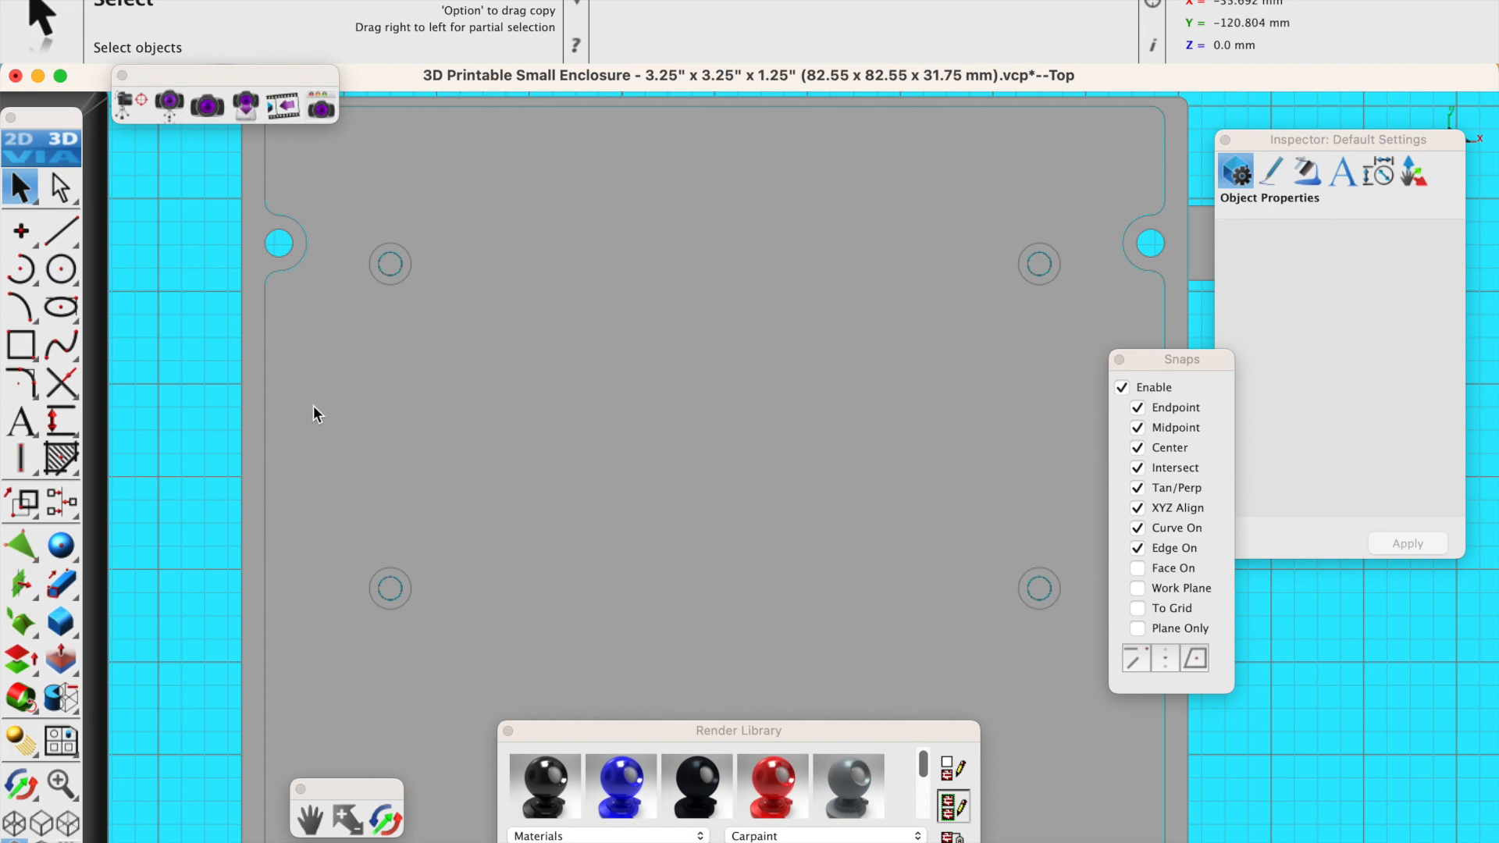
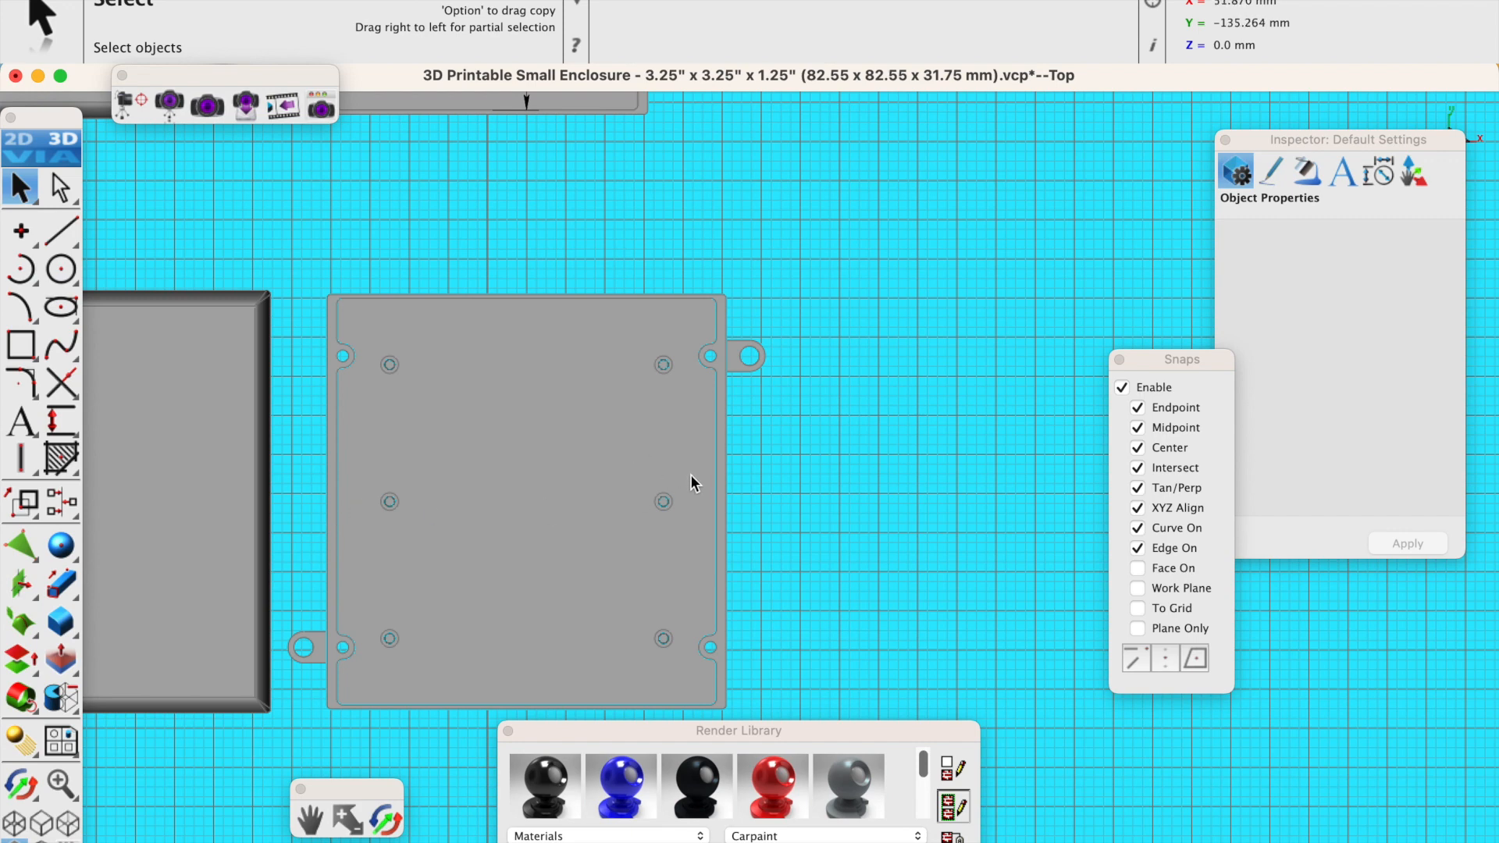
pyautogui.click(21, 589)
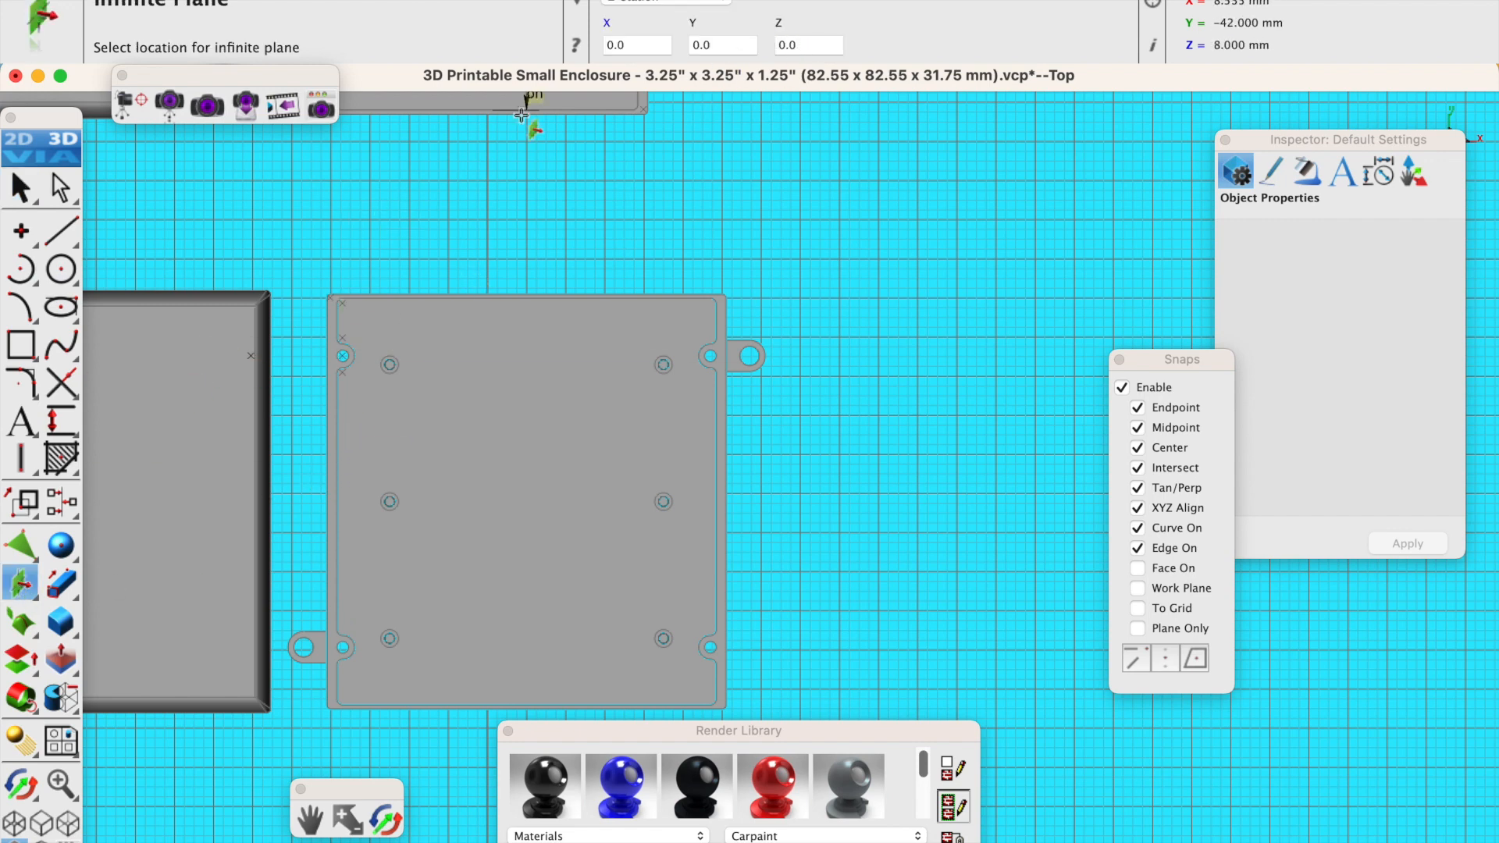
pyautogui.click(716, 3)
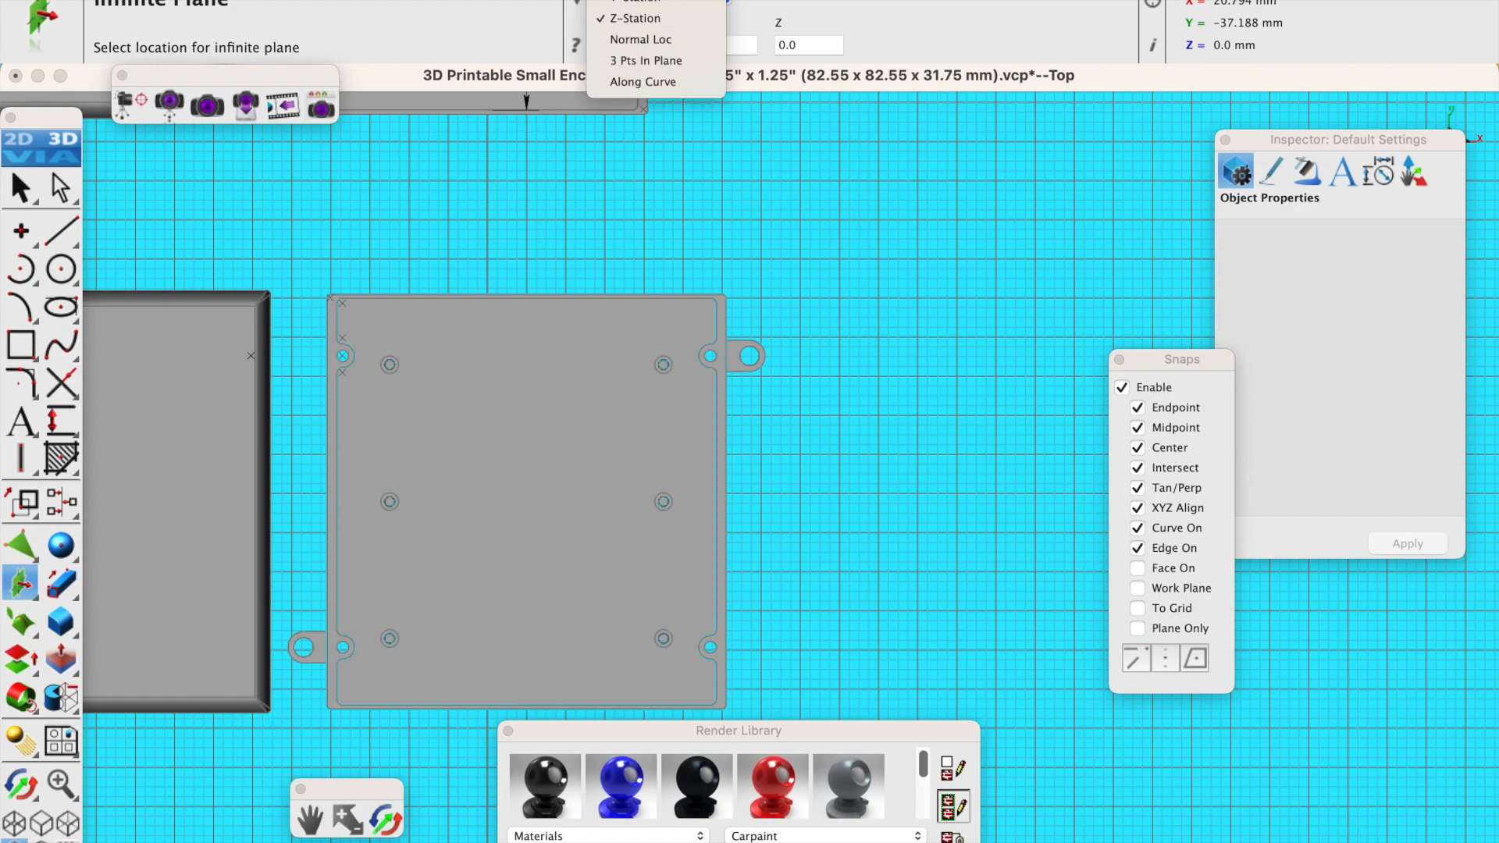
pyautogui.click(635, 0)
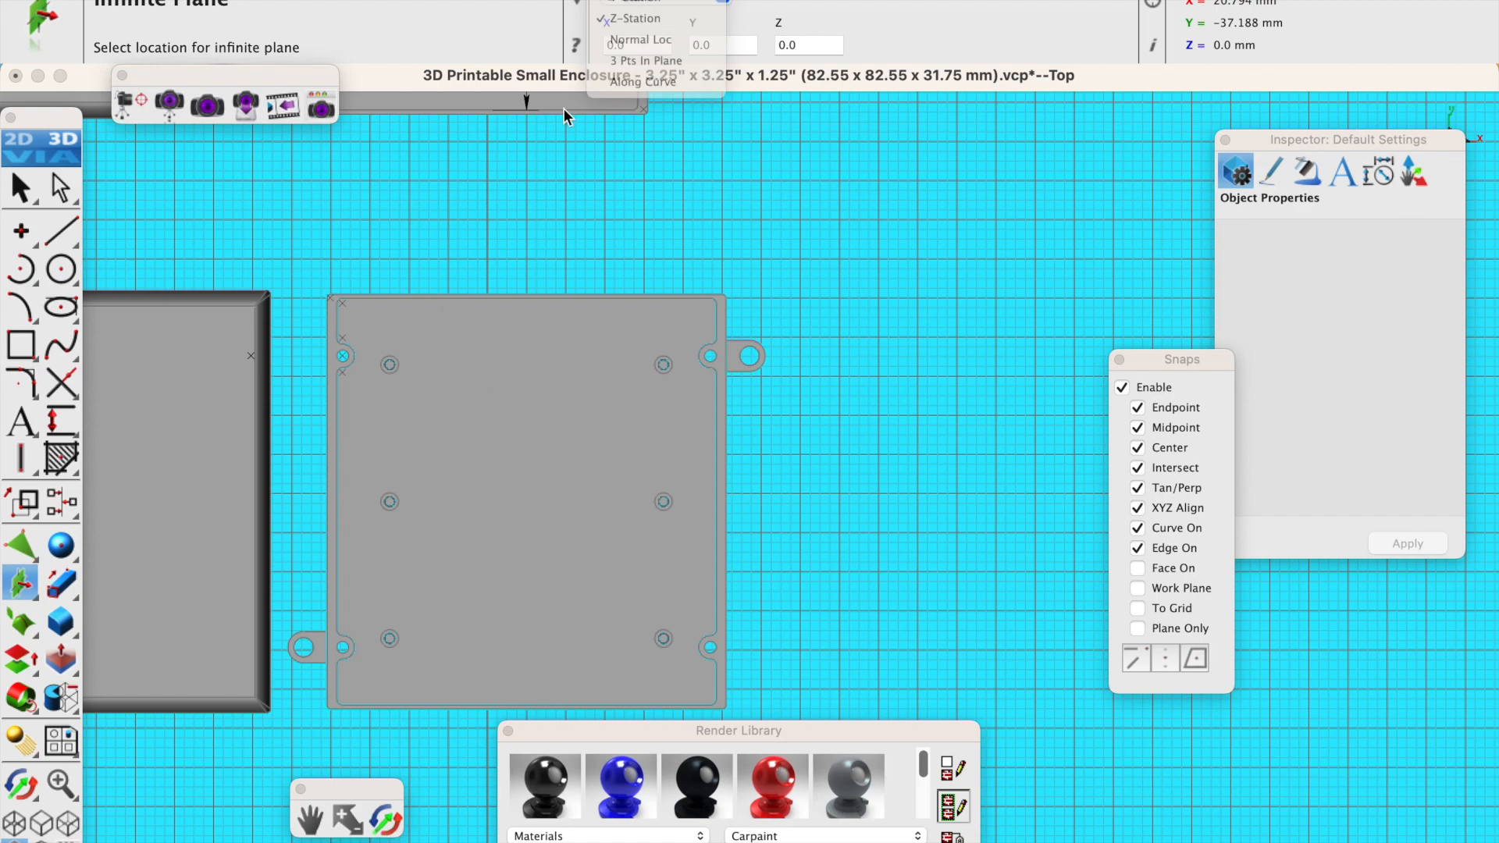
# Rotate to a tilted 3D view of the base showing its standoffs and screw holes.
pyautogui.click(386, 819)
pyautogui.moveTo(668, 625); pyautogui.dragTo(646, 366)
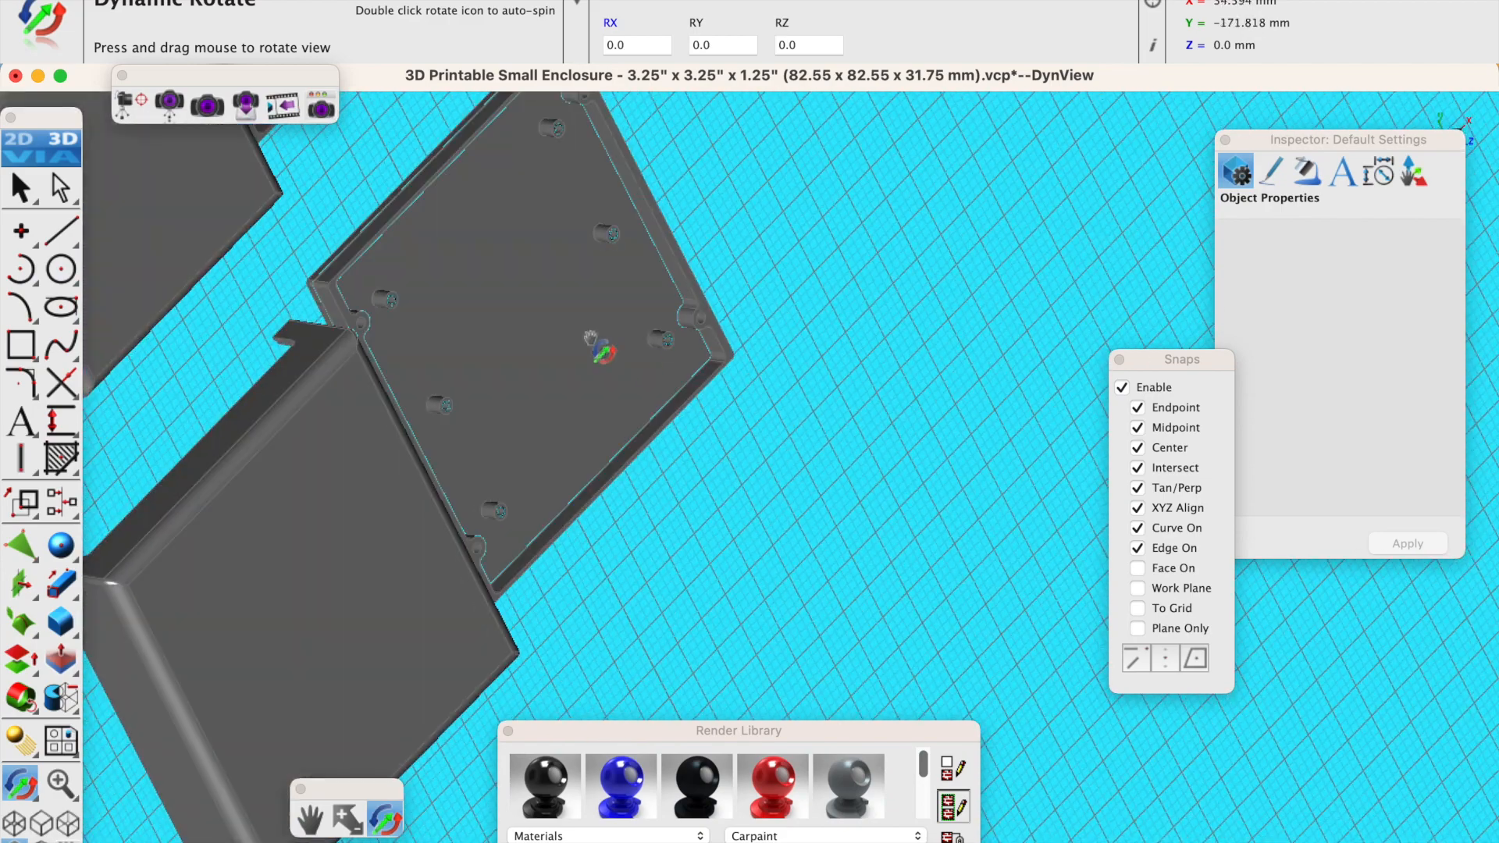
pyautogui.scroll(-3, 502, 320)
pyautogui.scroll(3, 553, 233)
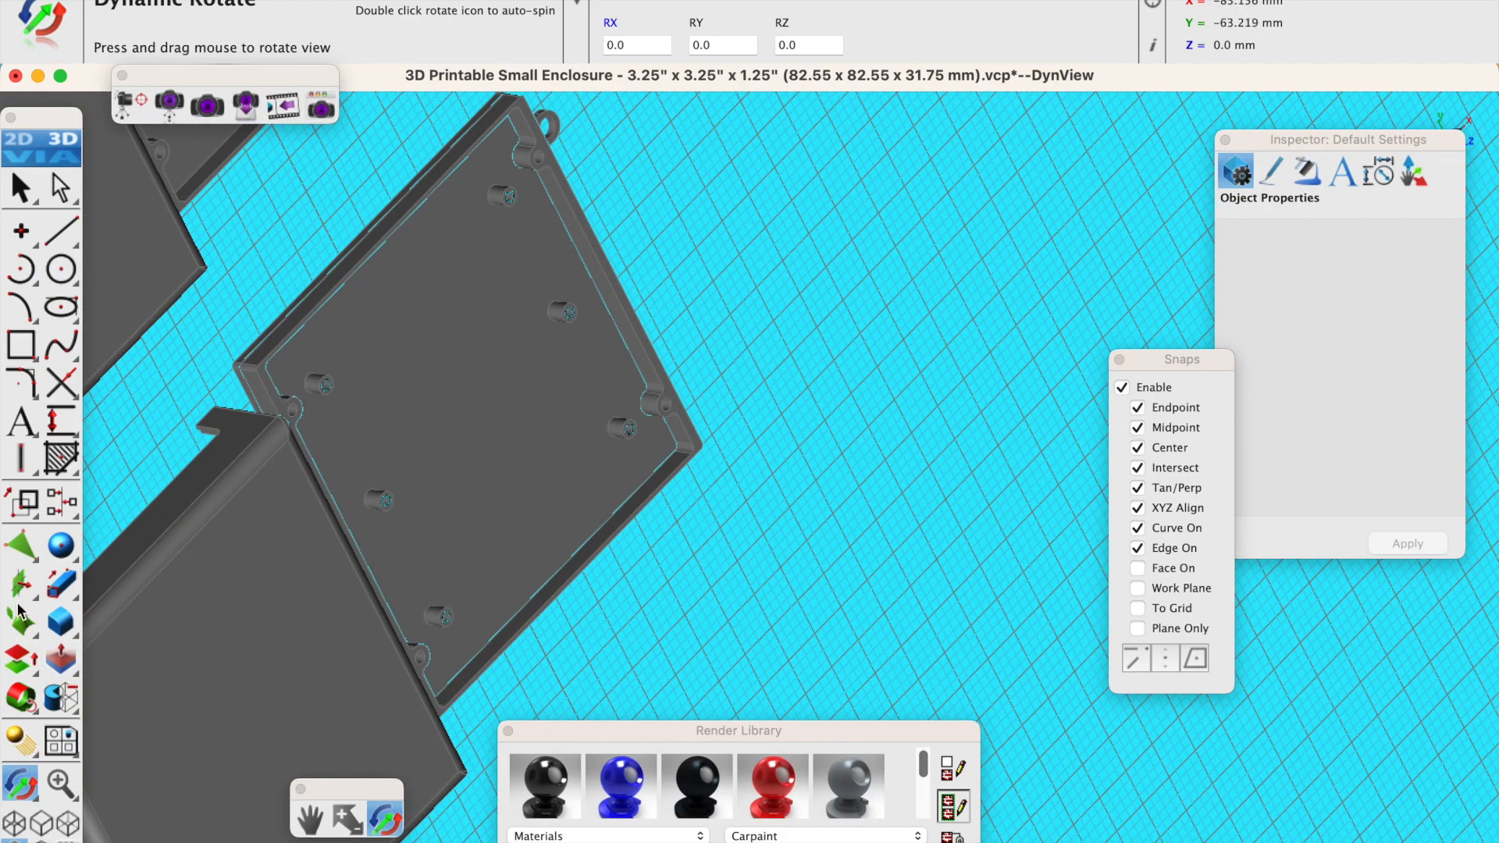
# Place an infinite plane on the outer side edge of the enclosure base, on the side with the upper mounting ear.
pyautogui.click(20, 584)
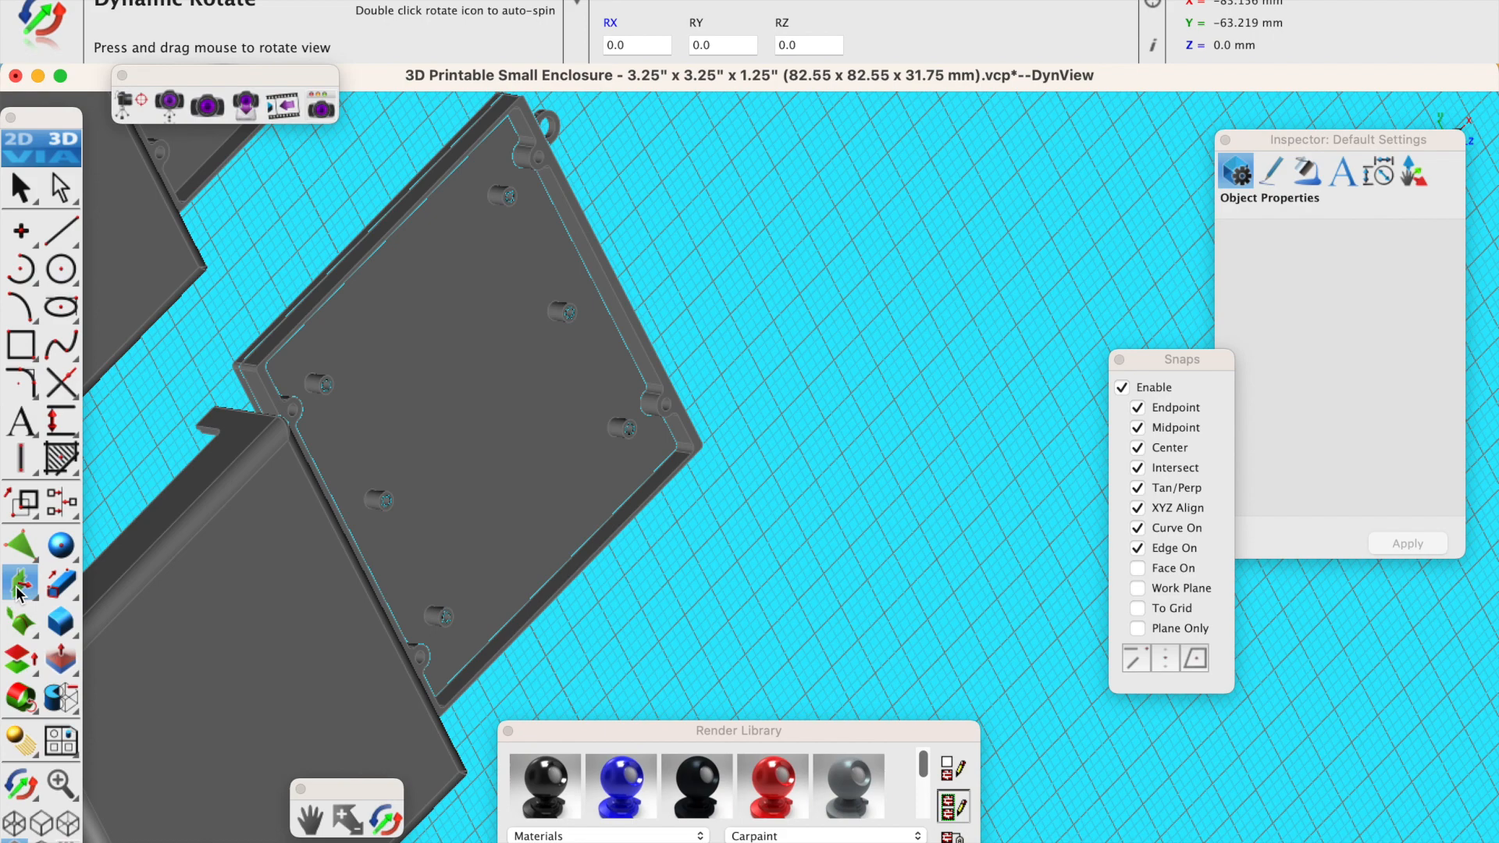
pyautogui.click(610, 291)
pyautogui.scroll(2, 636, 302)
pyautogui.scroll(3, 636, 302)
pyautogui.scroll(-3, 645, 301)
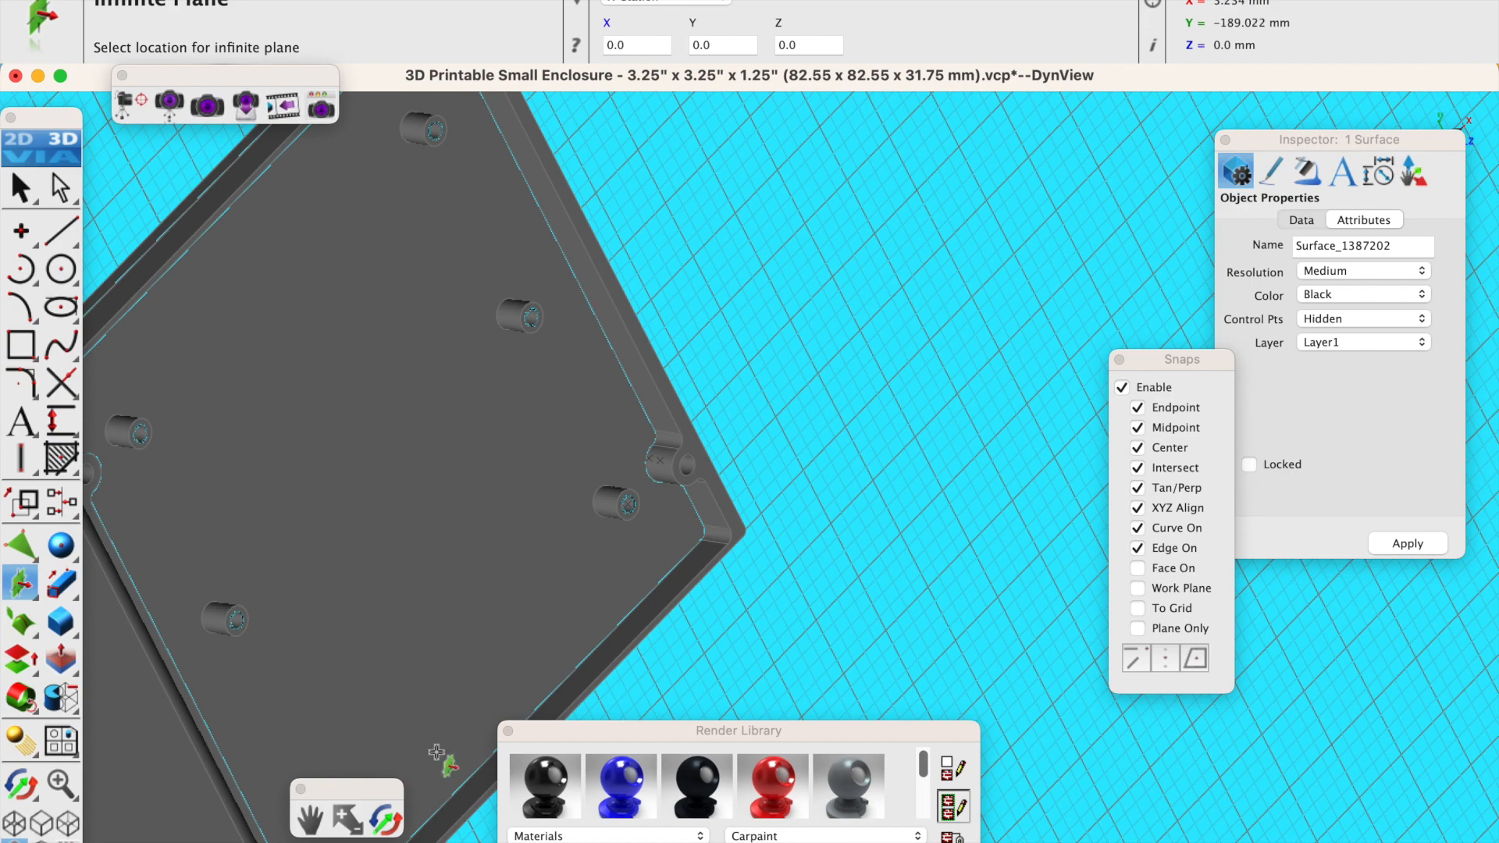
# Examine the infinite plane's position against the base's side wall from an angled view and from the top view.
pyautogui.click(385, 818)
pyautogui.moveTo(496, 560); pyautogui.dragTo(335, 536)
pyautogui.moveTo(421, 490); pyautogui.dragTo(208, 485)
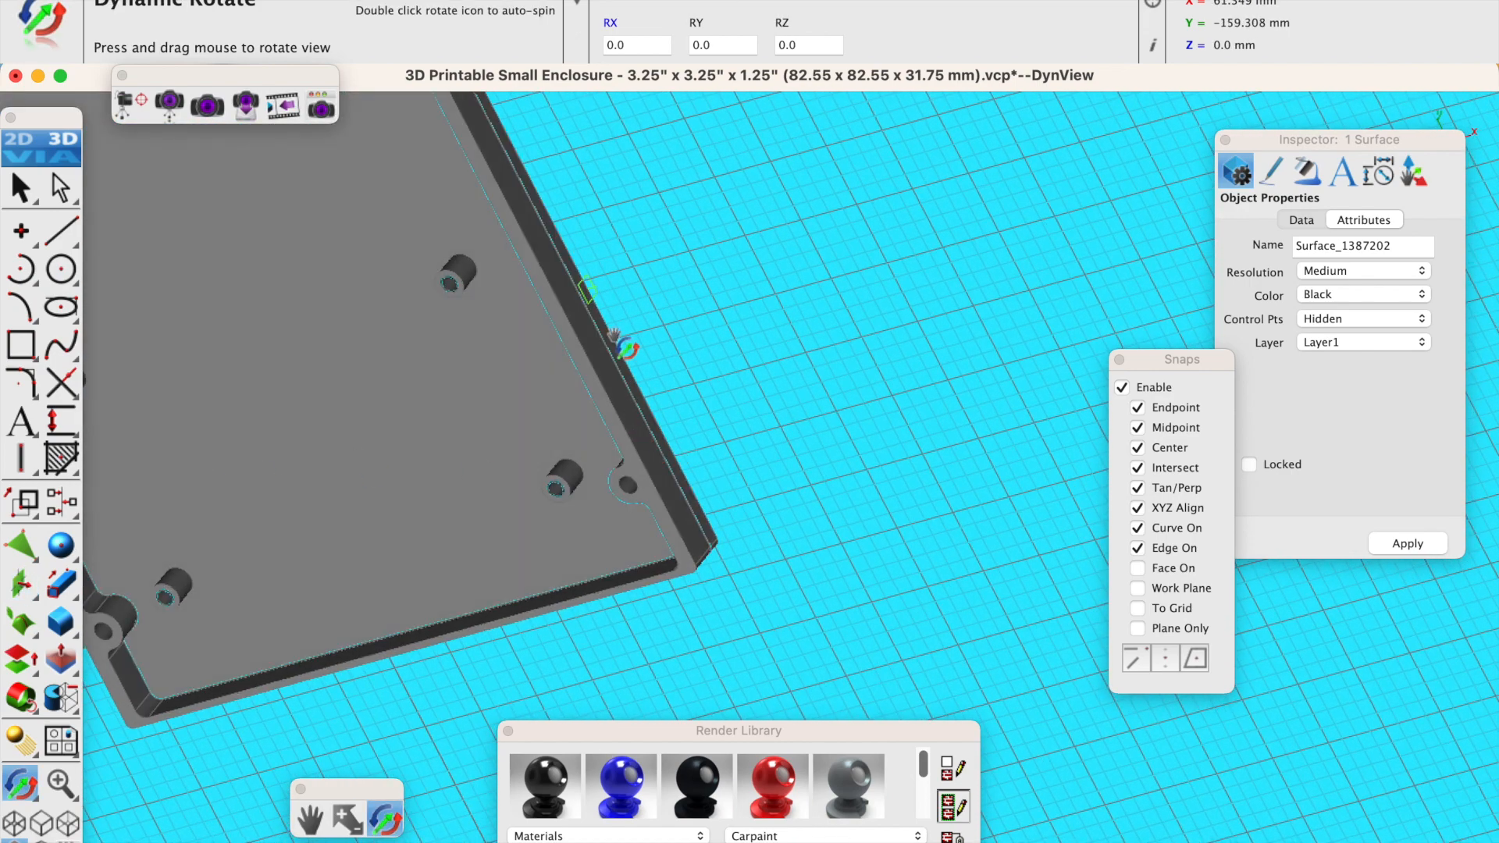
pyautogui.scroll(3, 616, 339)
pyautogui.scroll(-3, 569, 406)
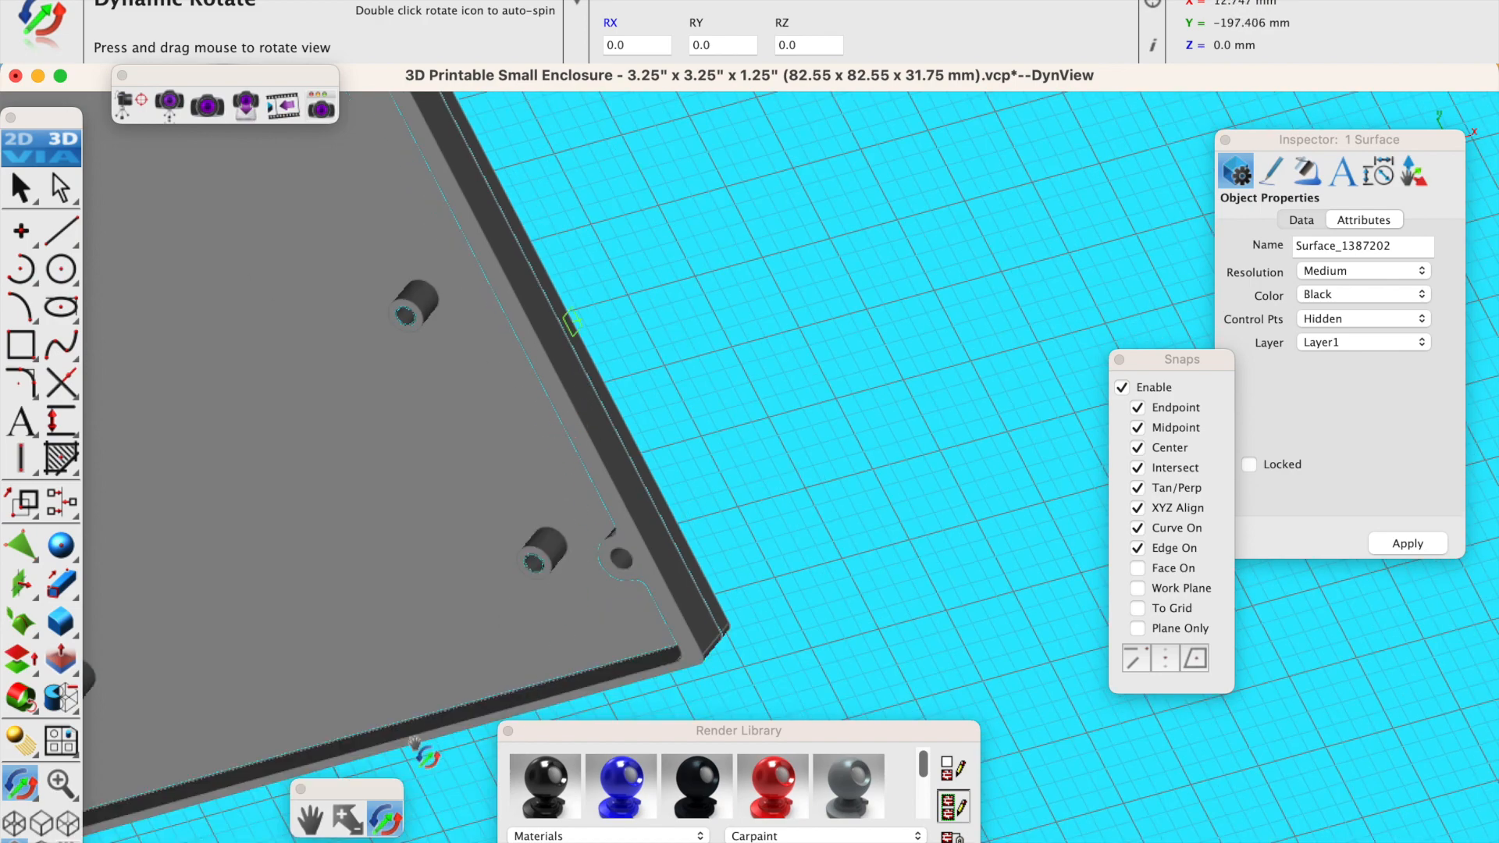
pyautogui.moveTo(466, 589); pyautogui.dragTo(602, 374)
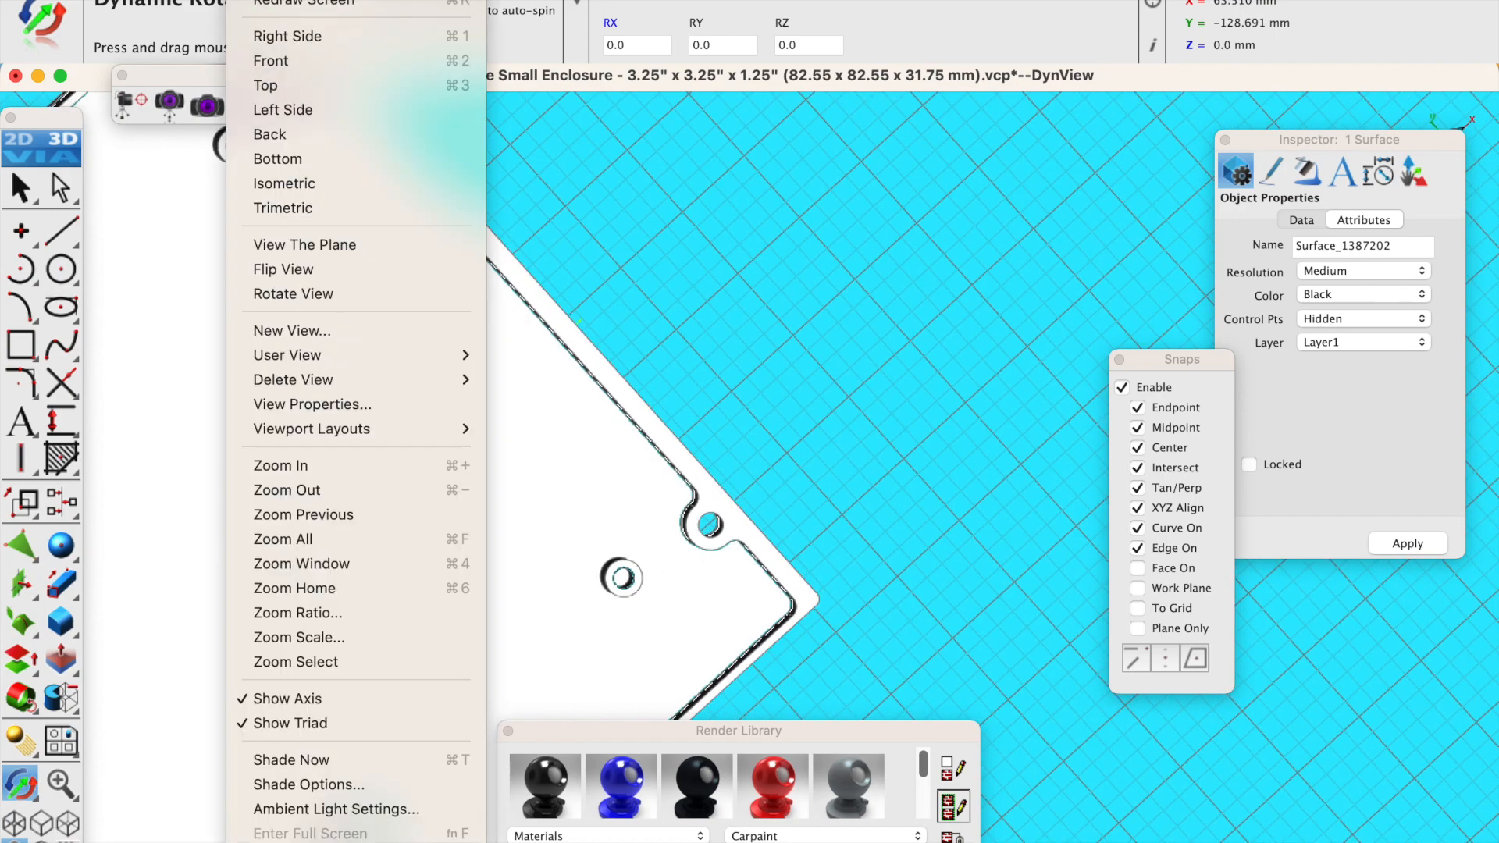
pyautogui.click(279, 82)
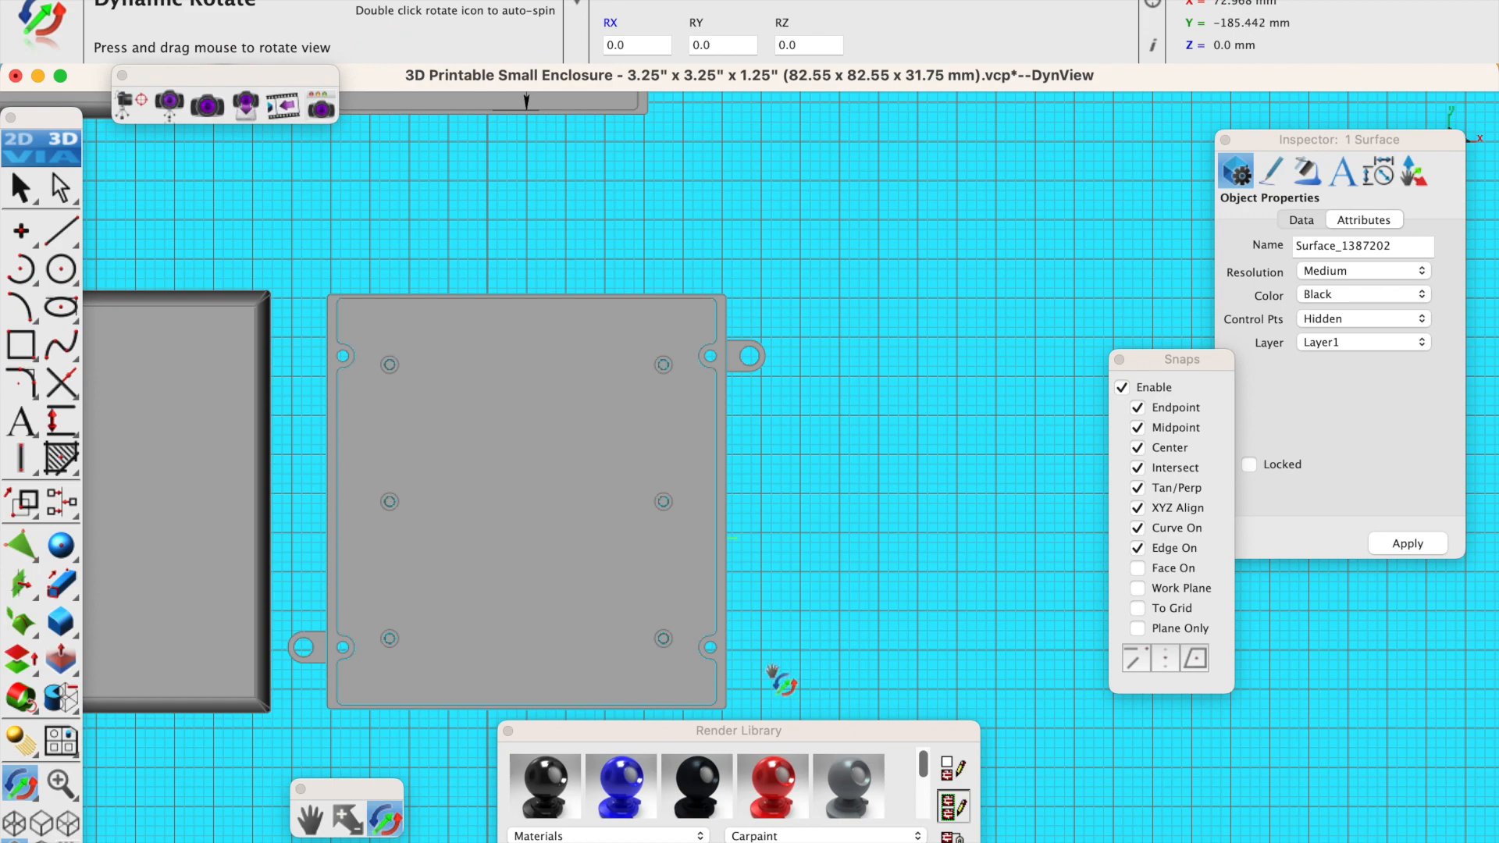
pyautogui.scroll(3, 777, 670)
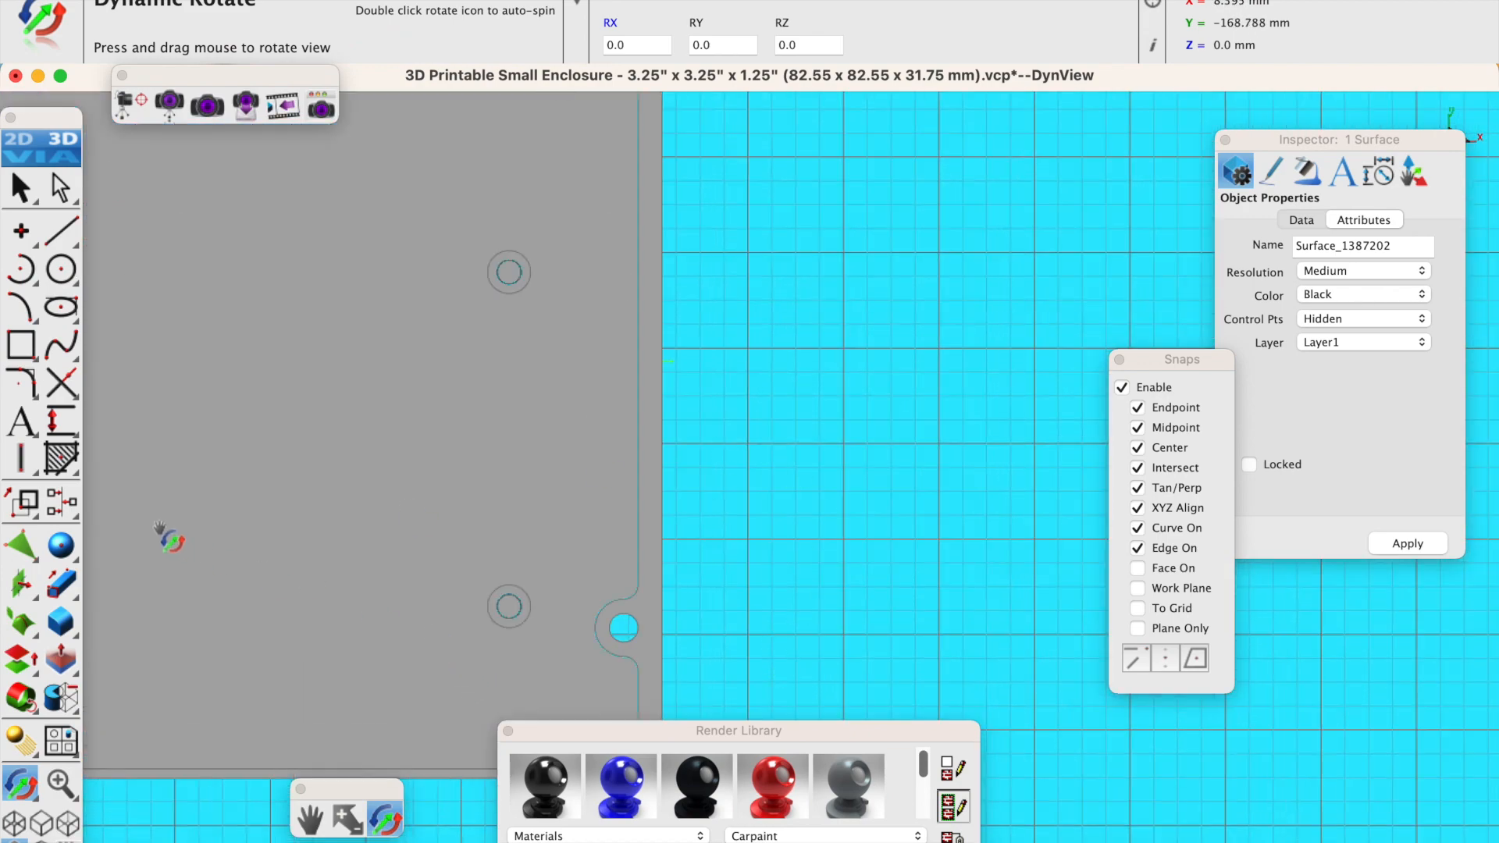
# Measure the horizontal offset between the base's inner rim edge and outer side edge with a dimension, and undo that dimension.
pyautogui.moveTo(54, 419); pyautogui.dragTo(141, 424)
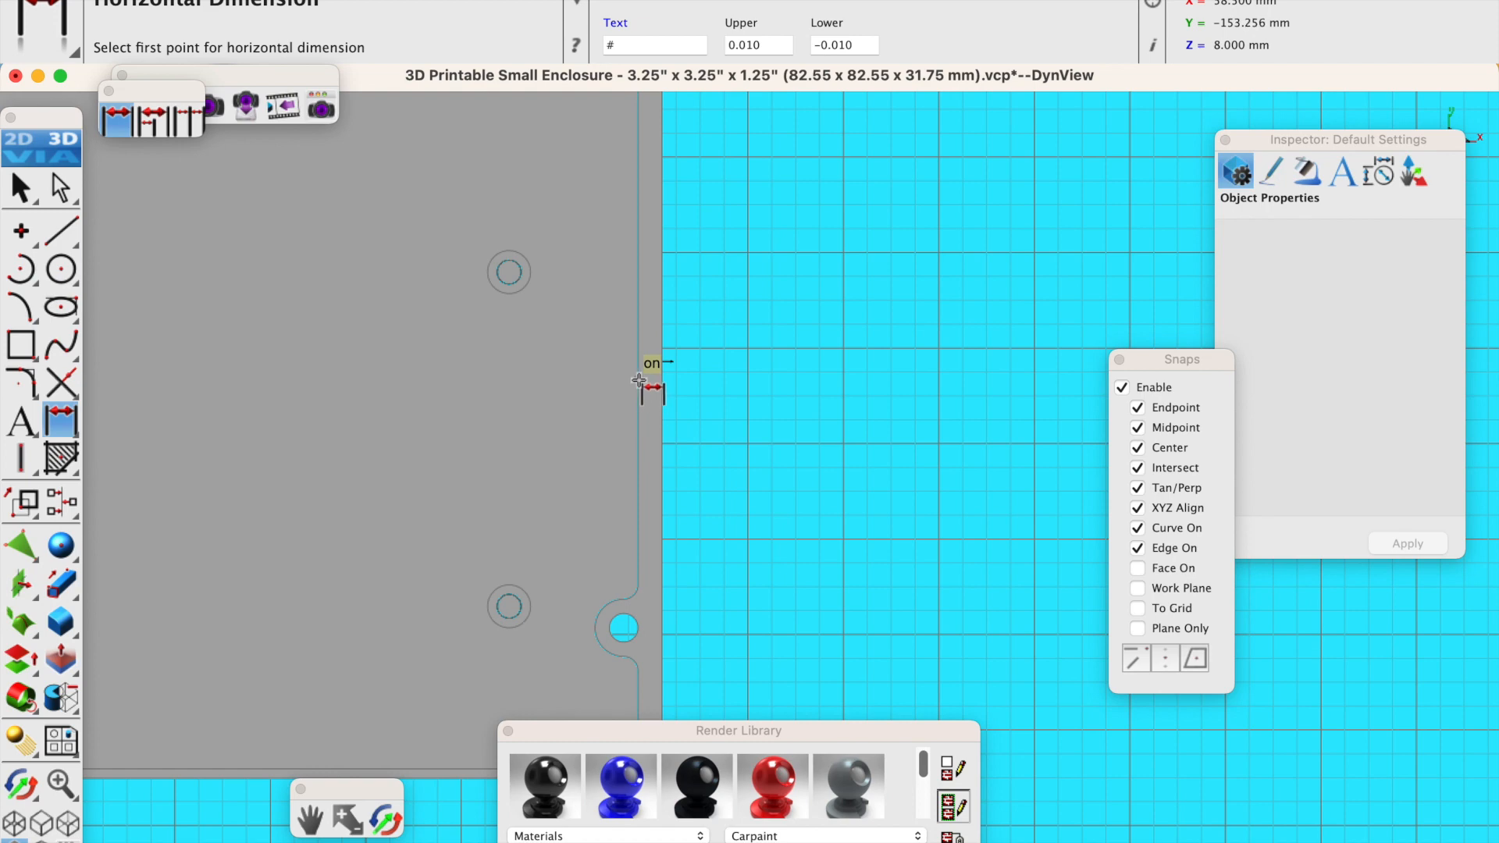
pyautogui.scroll(5, 639, 380)
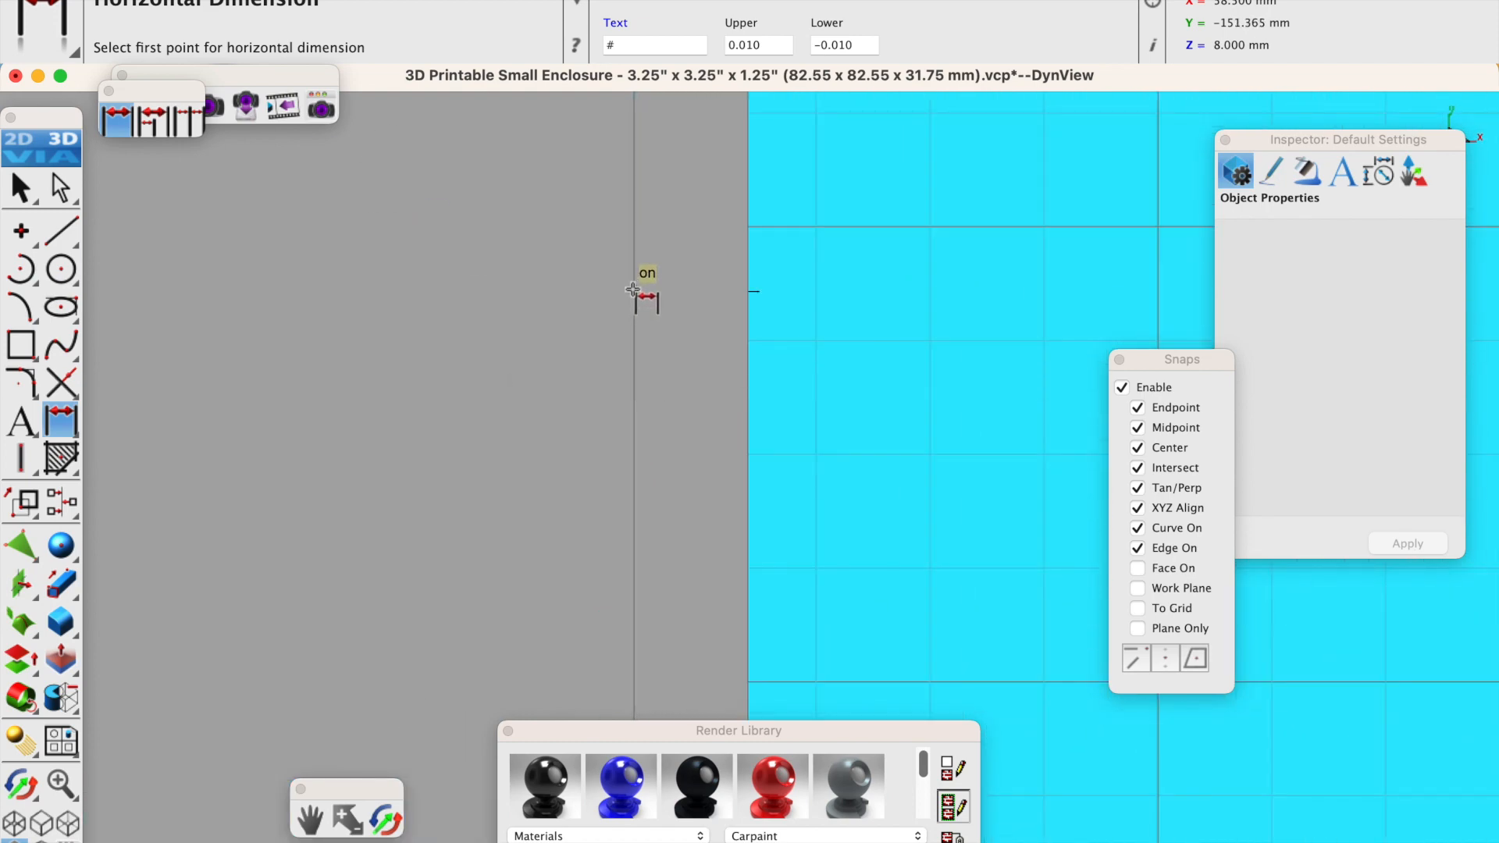
pyautogui.scroll(-2, 647, 242)
pyautogui.scroll(-2, 644, 197)
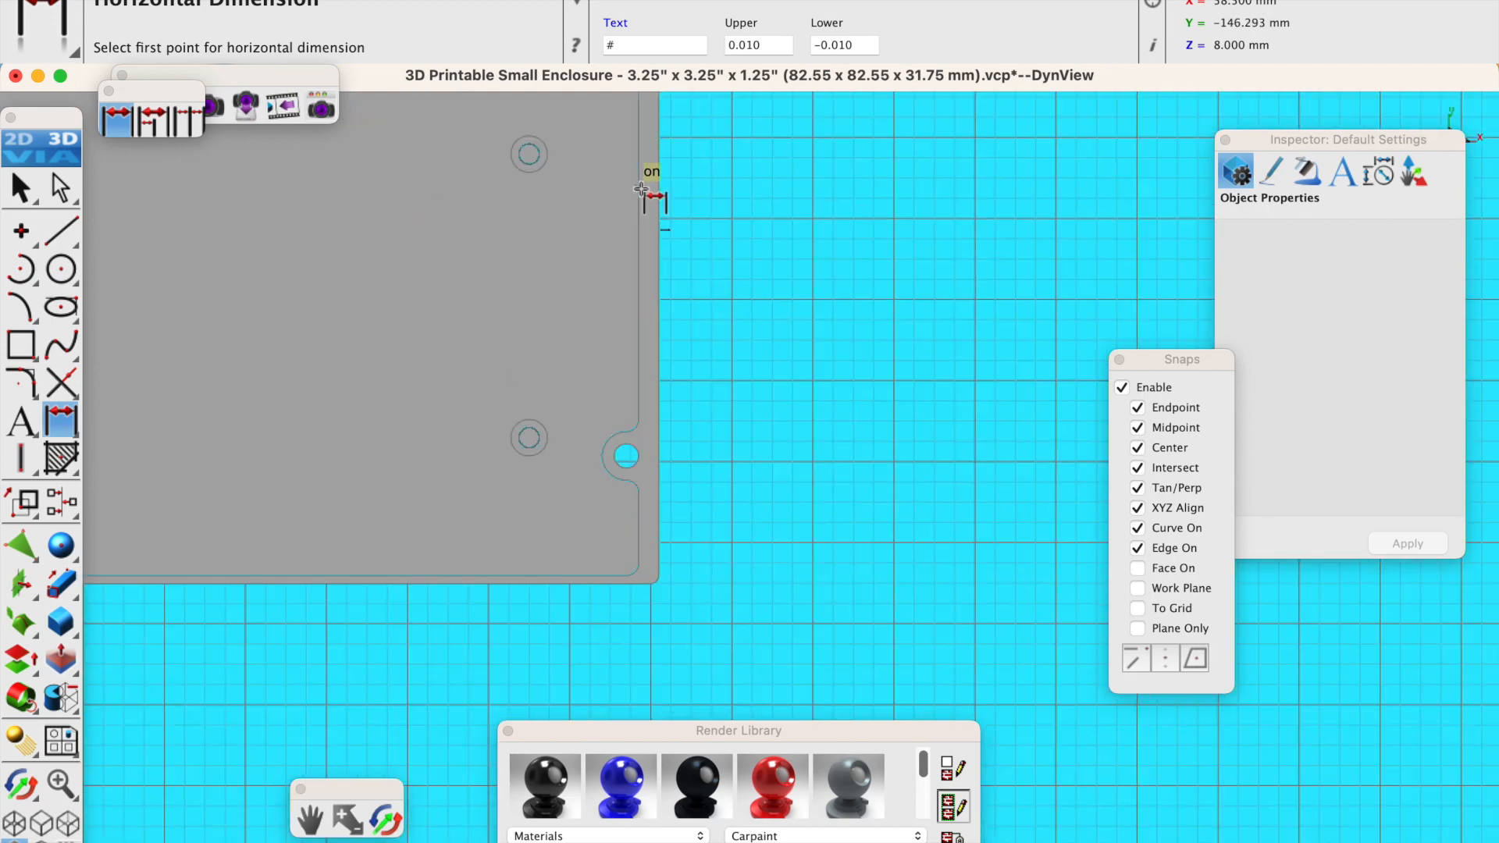
pyautogui.scroll(-3, 640, 190)
pyautogui.click(641, 163)
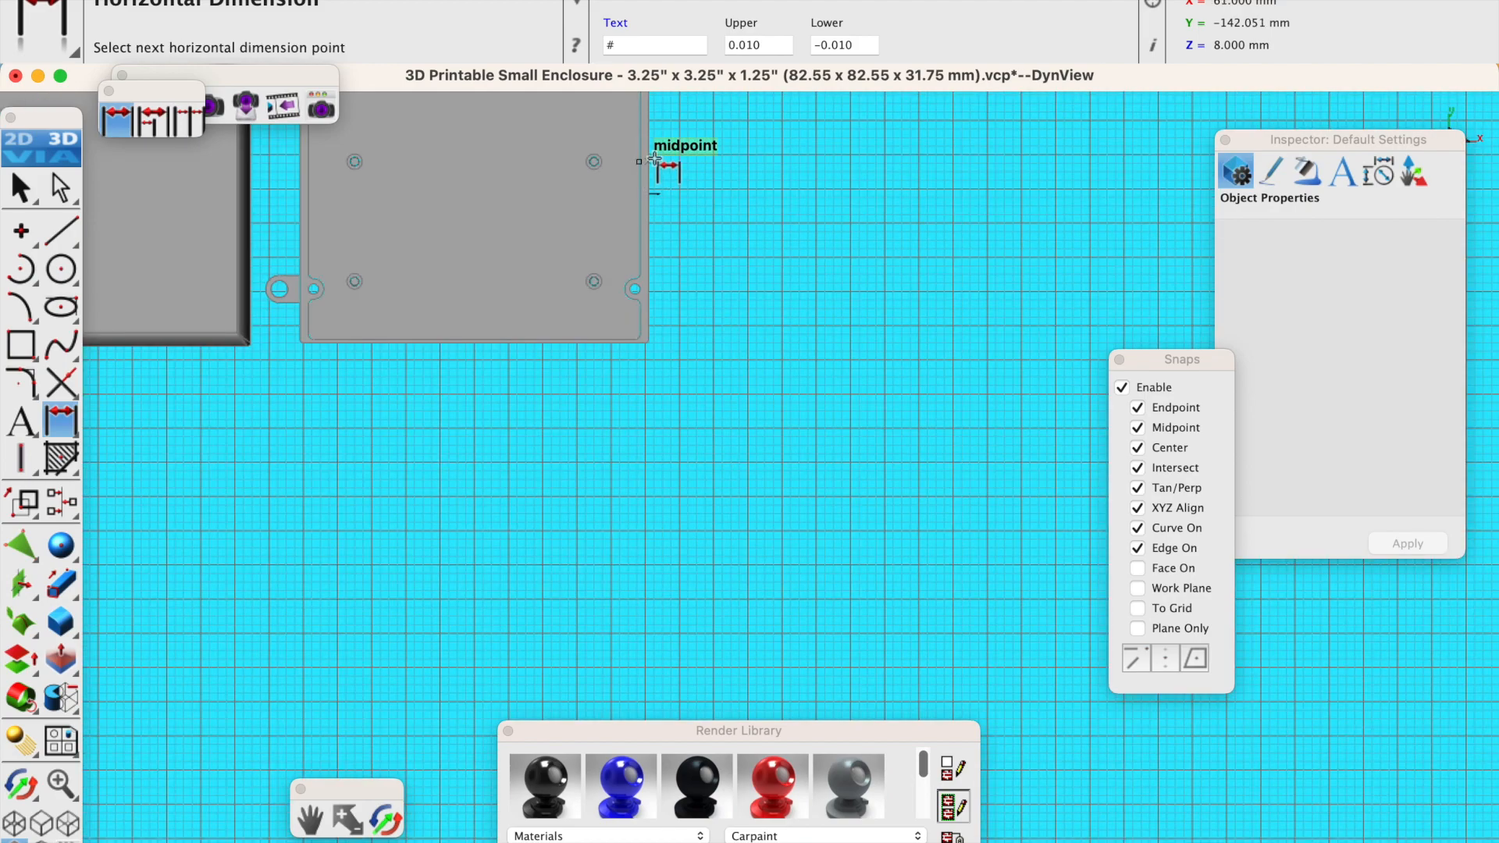
pyautogui.scroll(5, 653, 166)
pyautogui.click(649, 188)
pyautogui.scroll(-4, 664, 188)
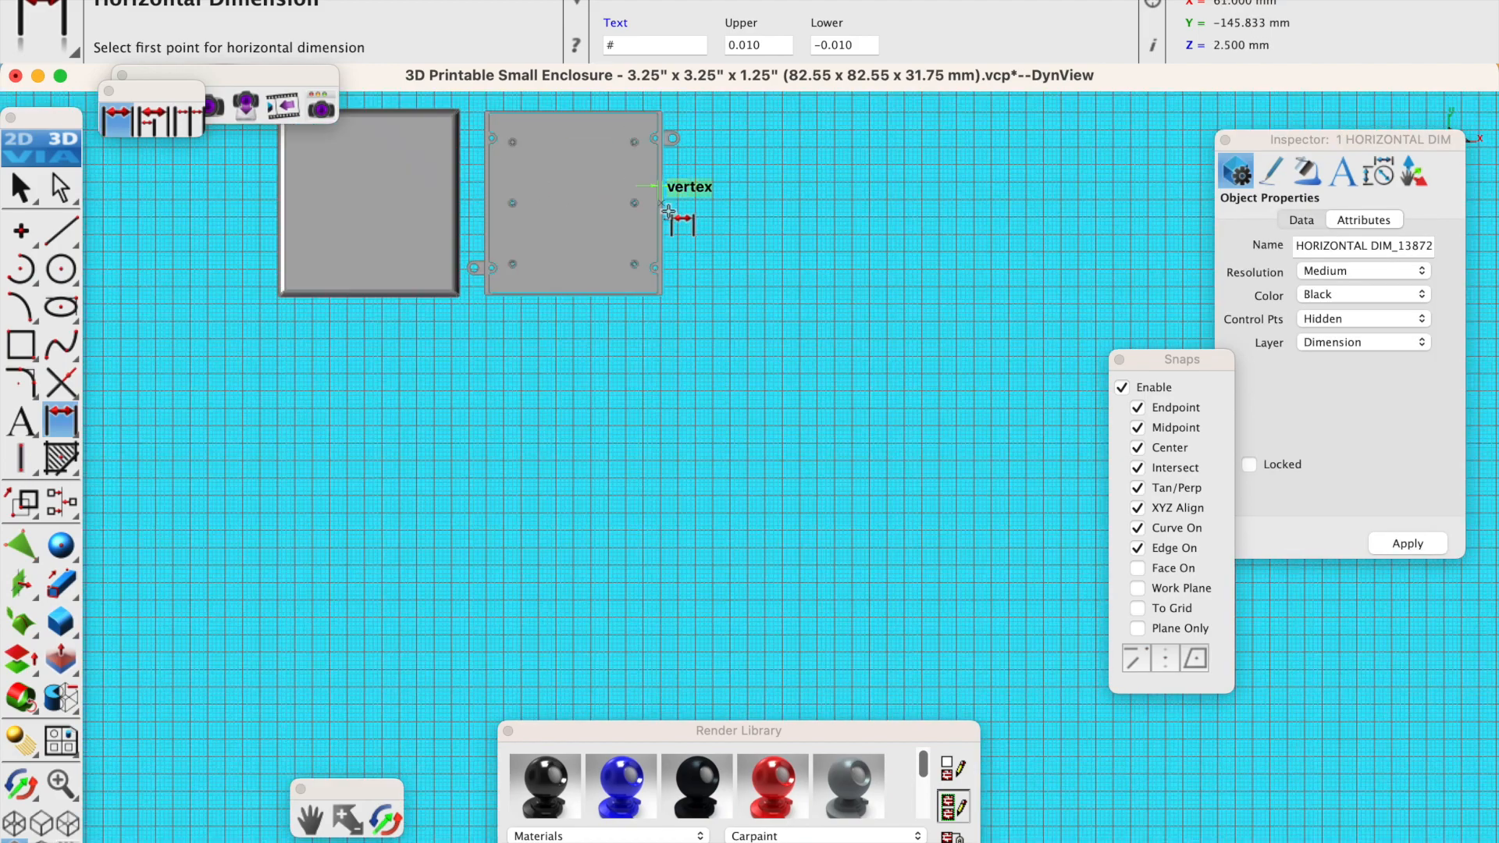
pyautogui.scroll(3, 709, 191)
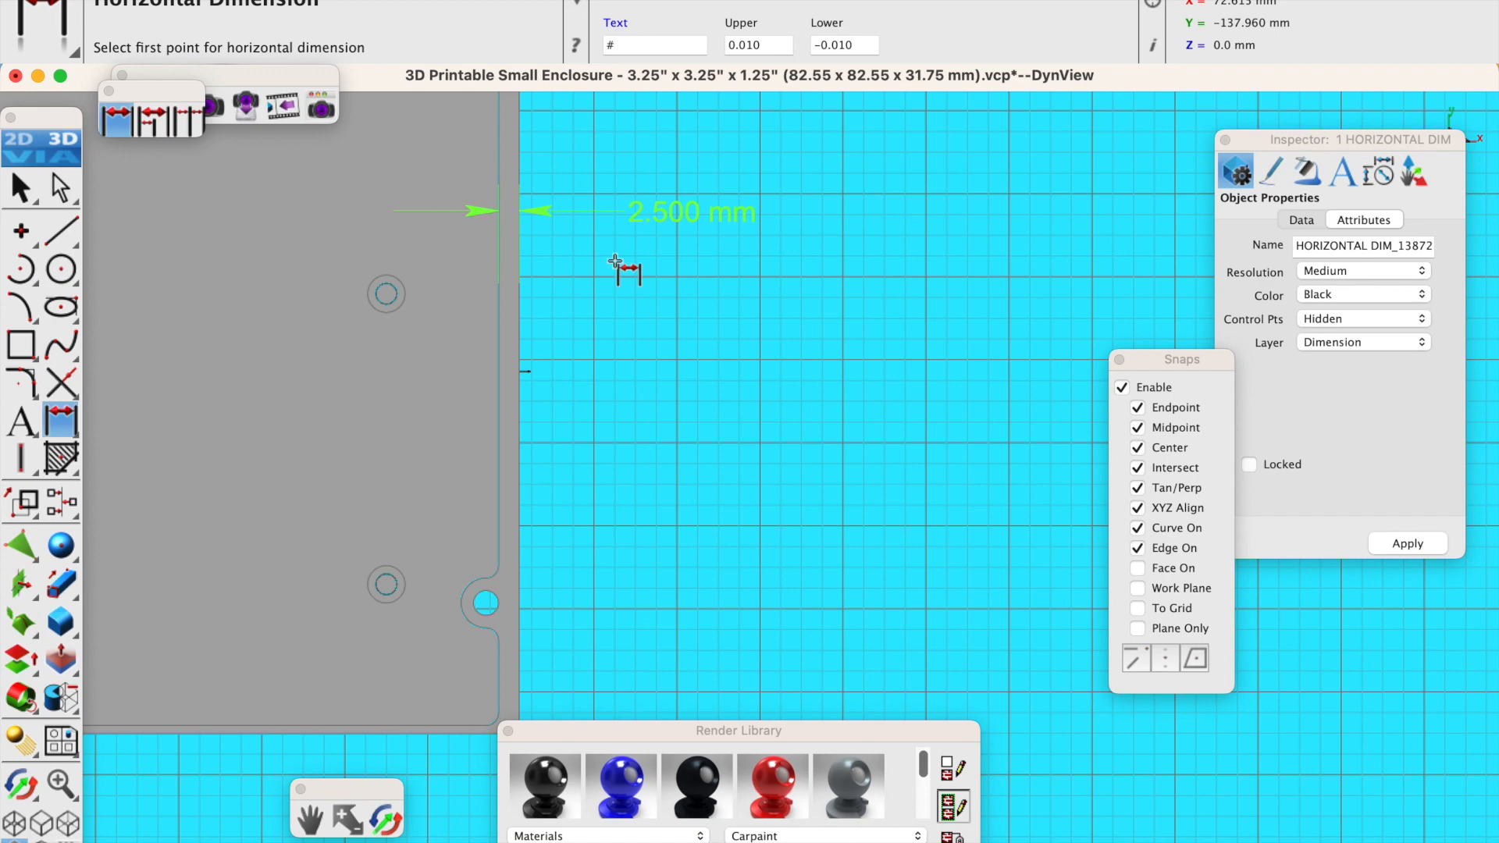
pyautogui.press('super+z')
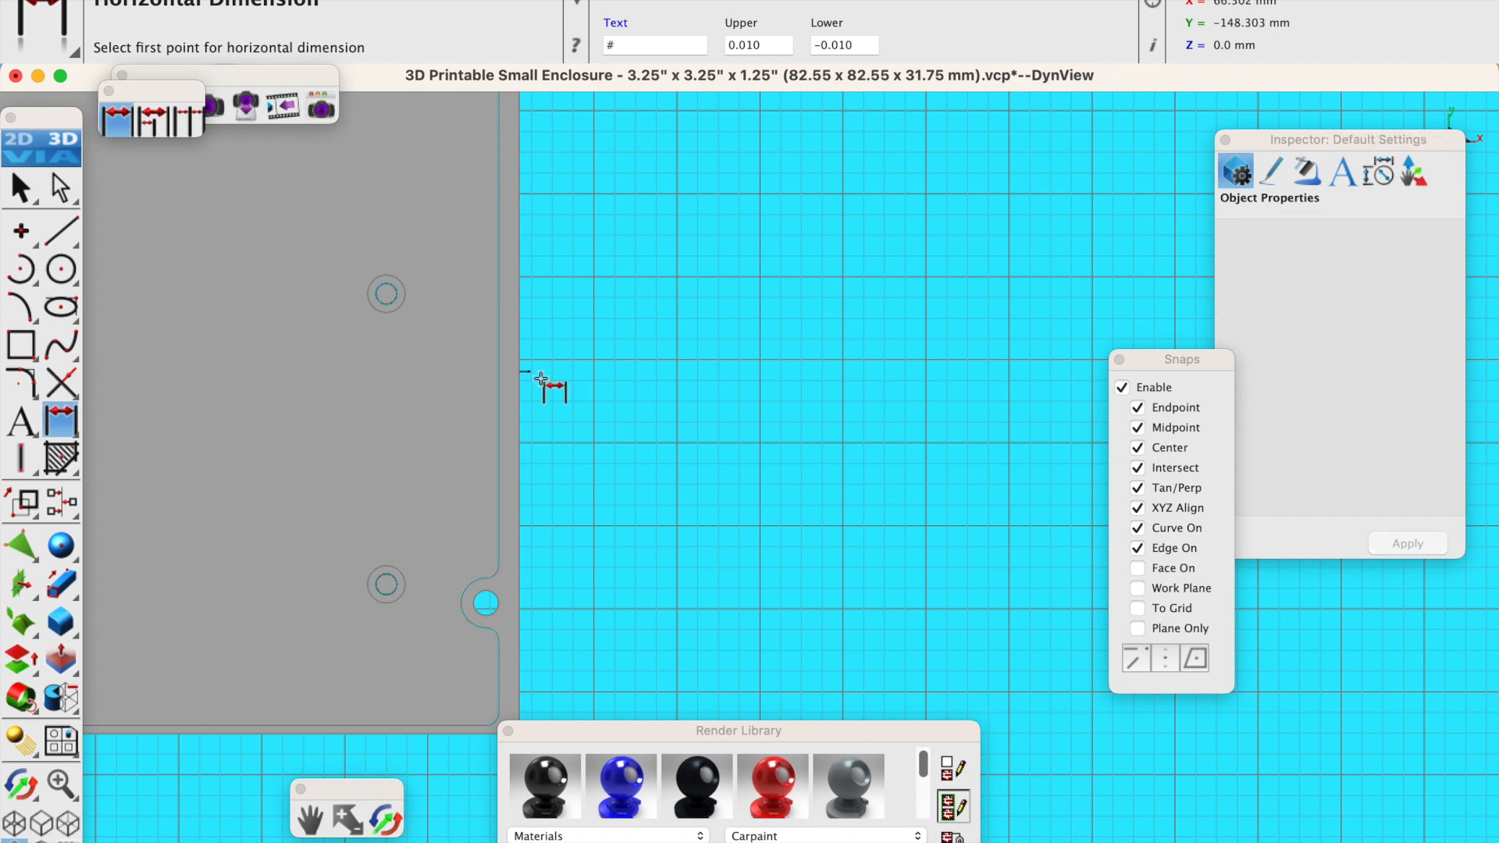
pyautogui.click(21, 187)
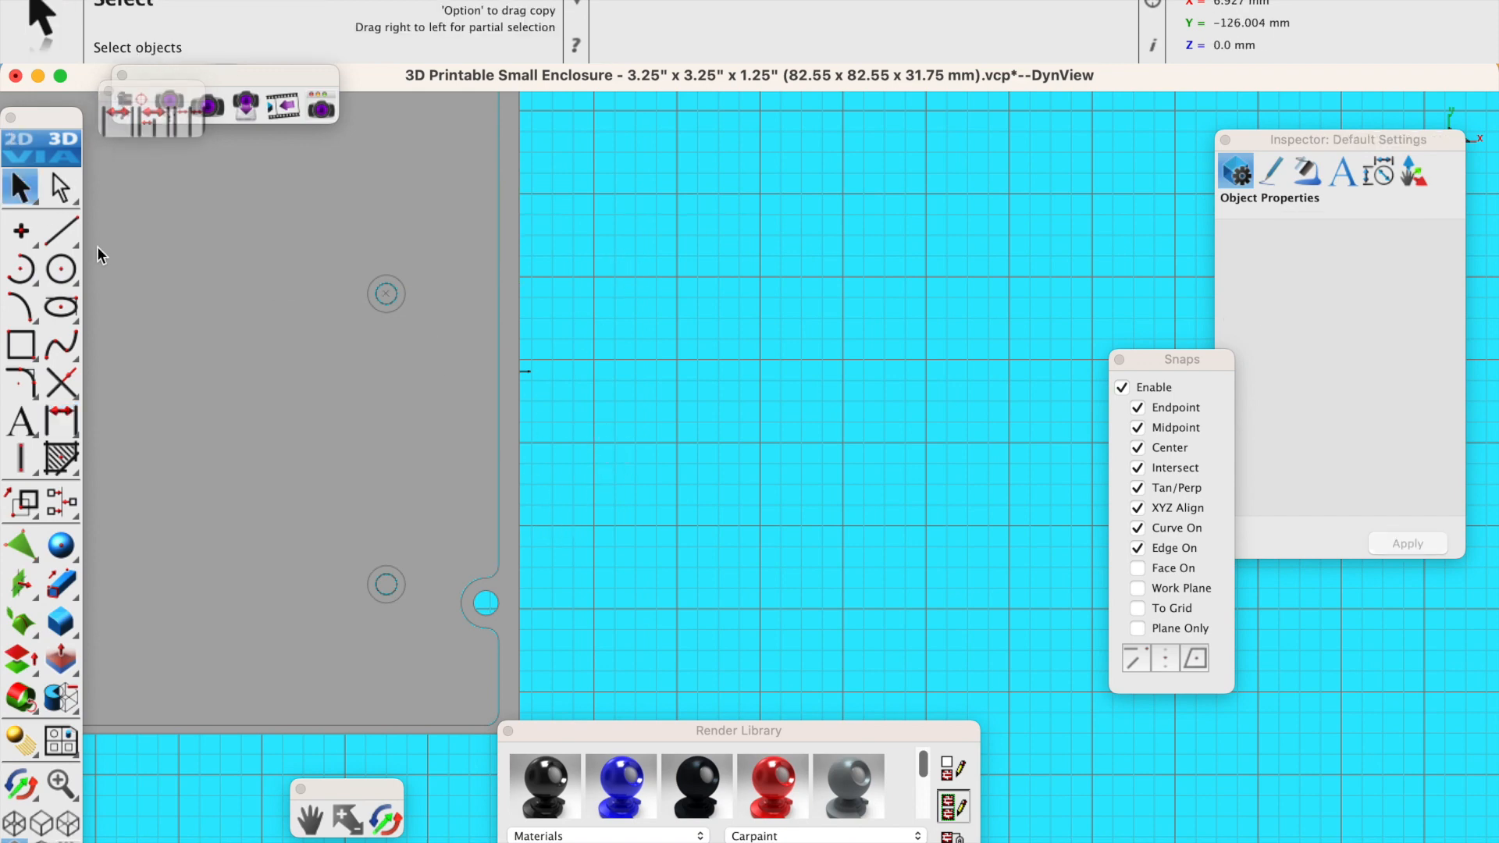
pyautogui.moveTo(645, 359); pyautogui.dragTo(444, 451)
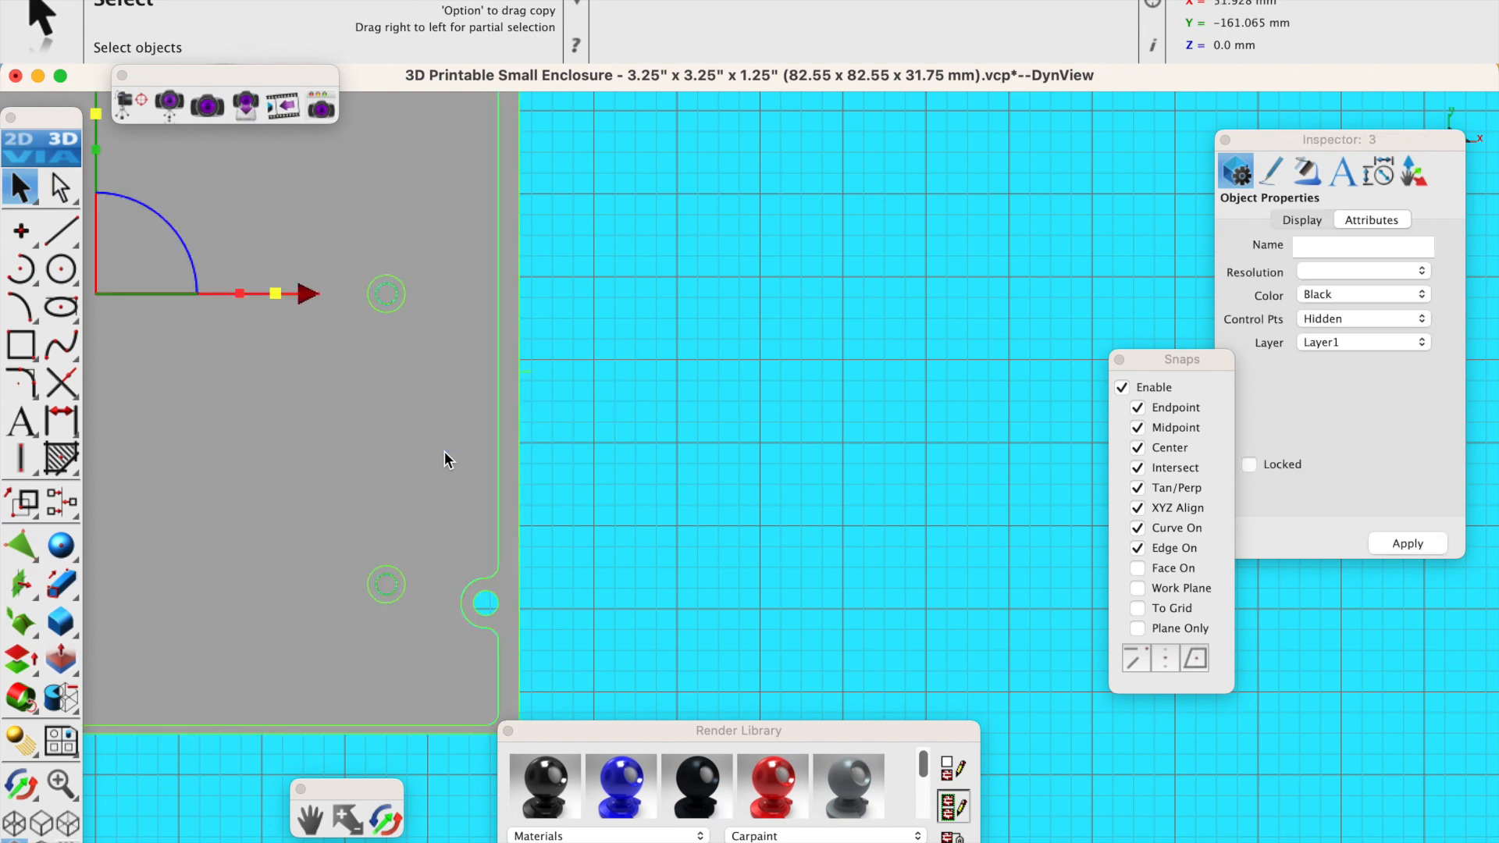
pyautogui.scroll(5, 595, 459)
pyautogui.click(602, 500)
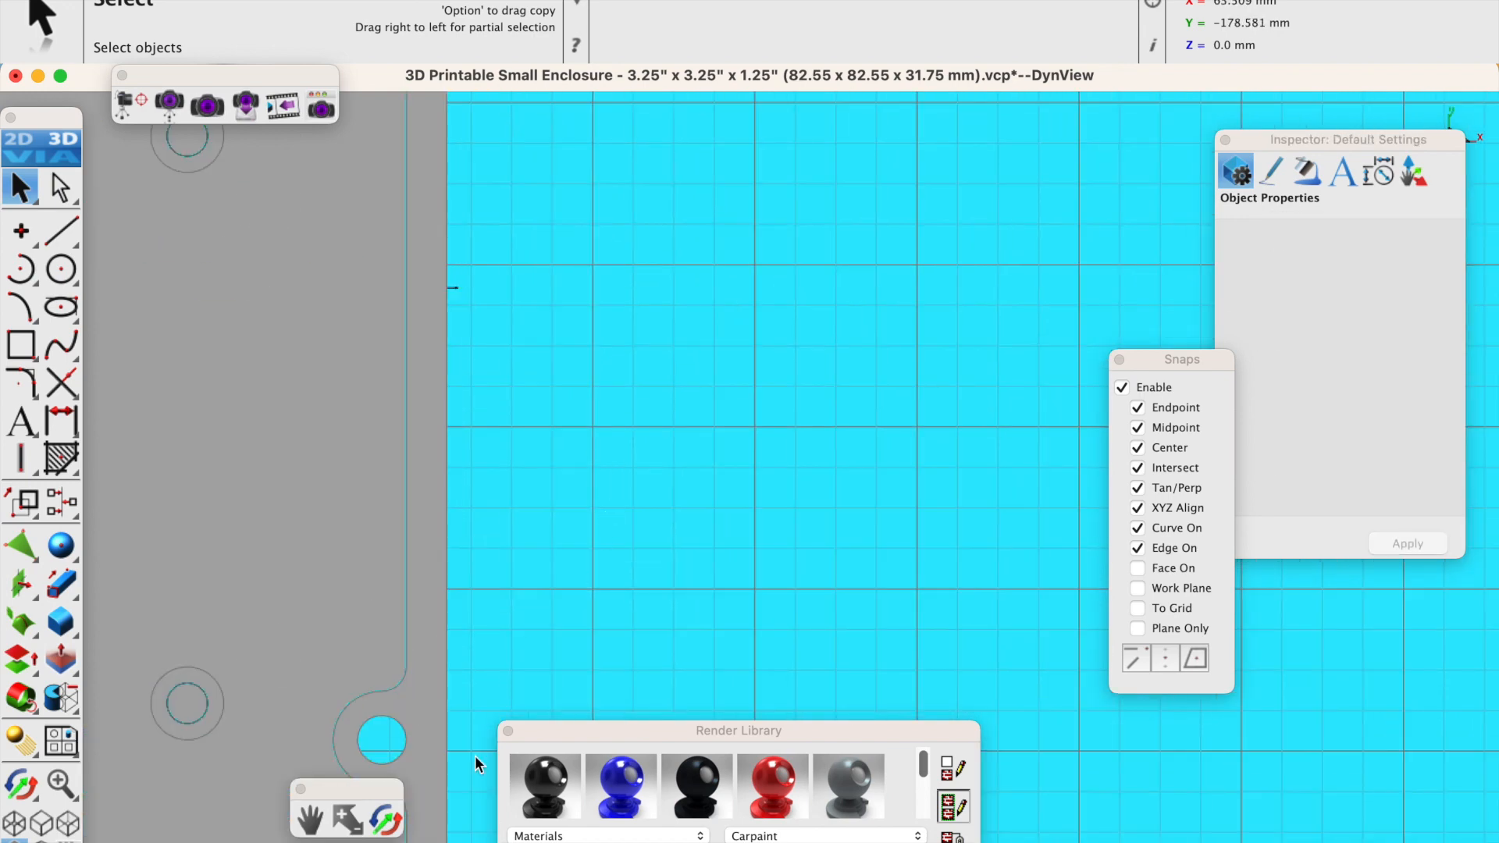
# Select the infinite plane at the side edge of the base and move it 20 mm upward along Z.
pyautogui.click(386, 821)
pyautogui.moveTo(531, 636); pyautogui.dragTo(234, 488)
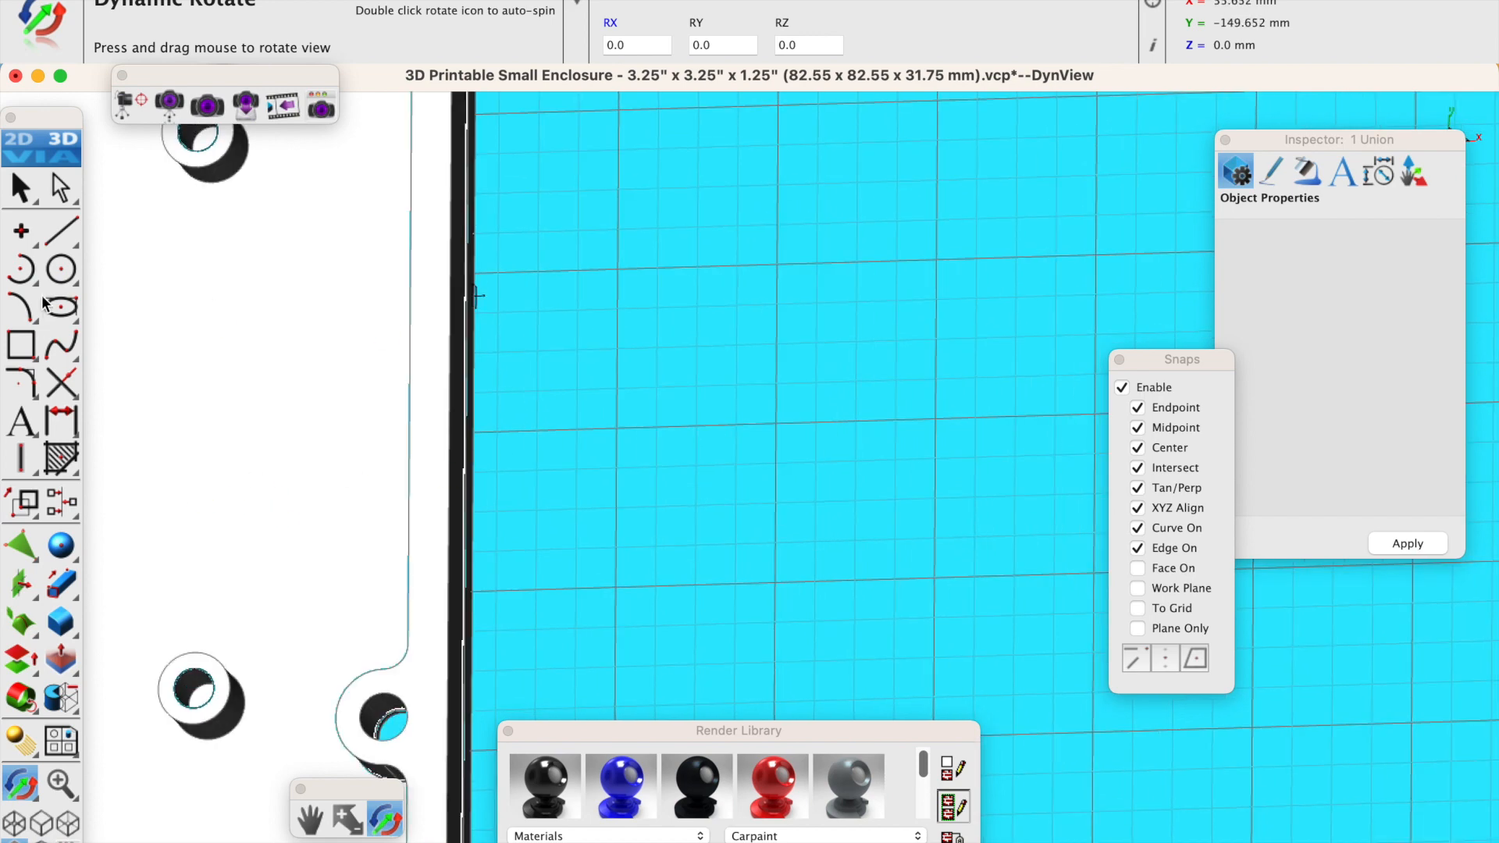
pyautogui.click(21, 190)
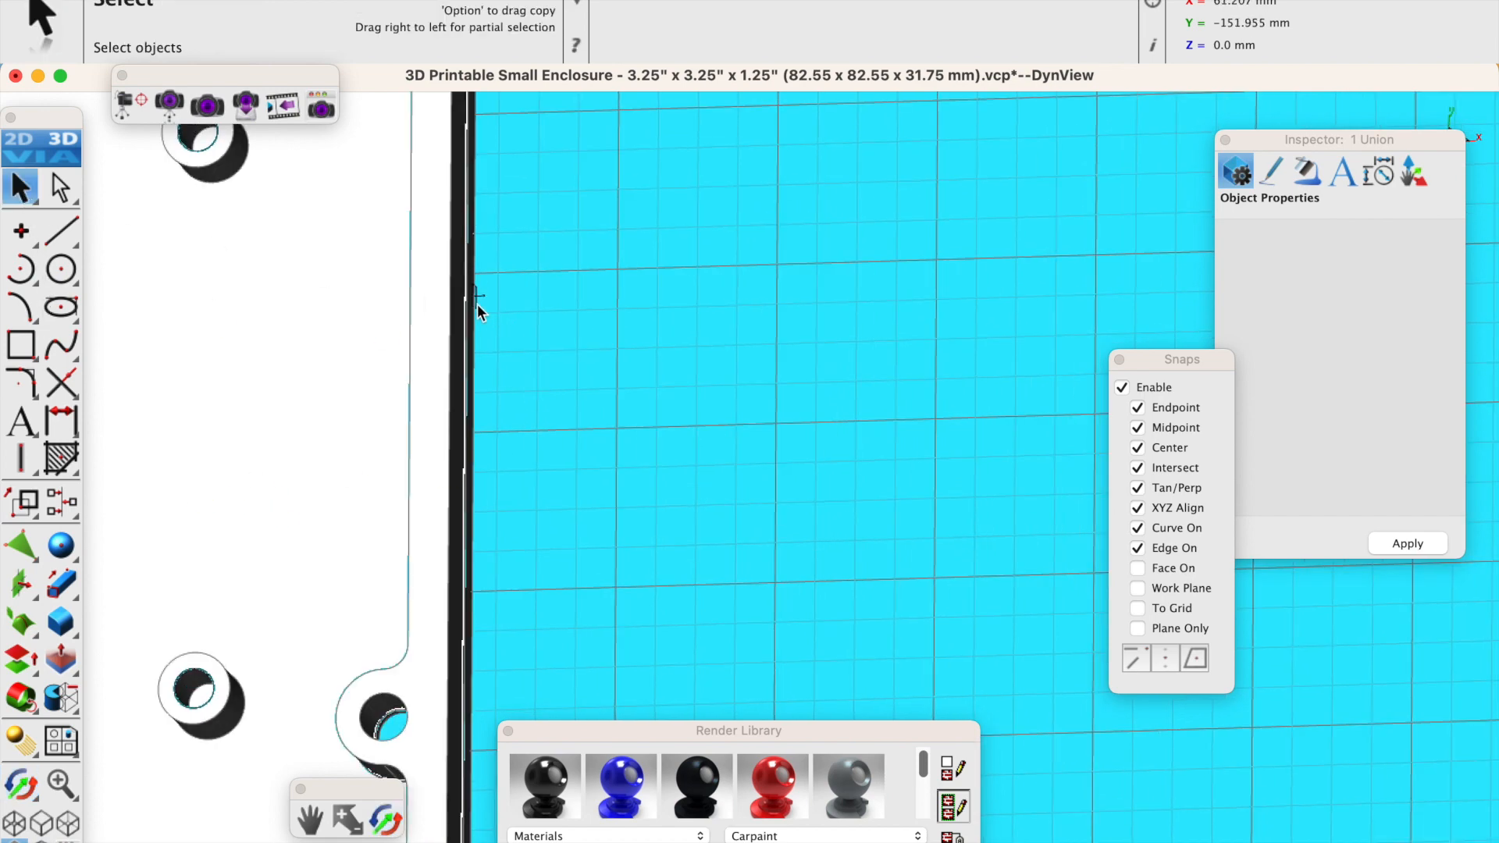
pyautogui.click(476, 303)
pyautogui.moveTo(437, 259); pyautogui.dragTo(378, 196)
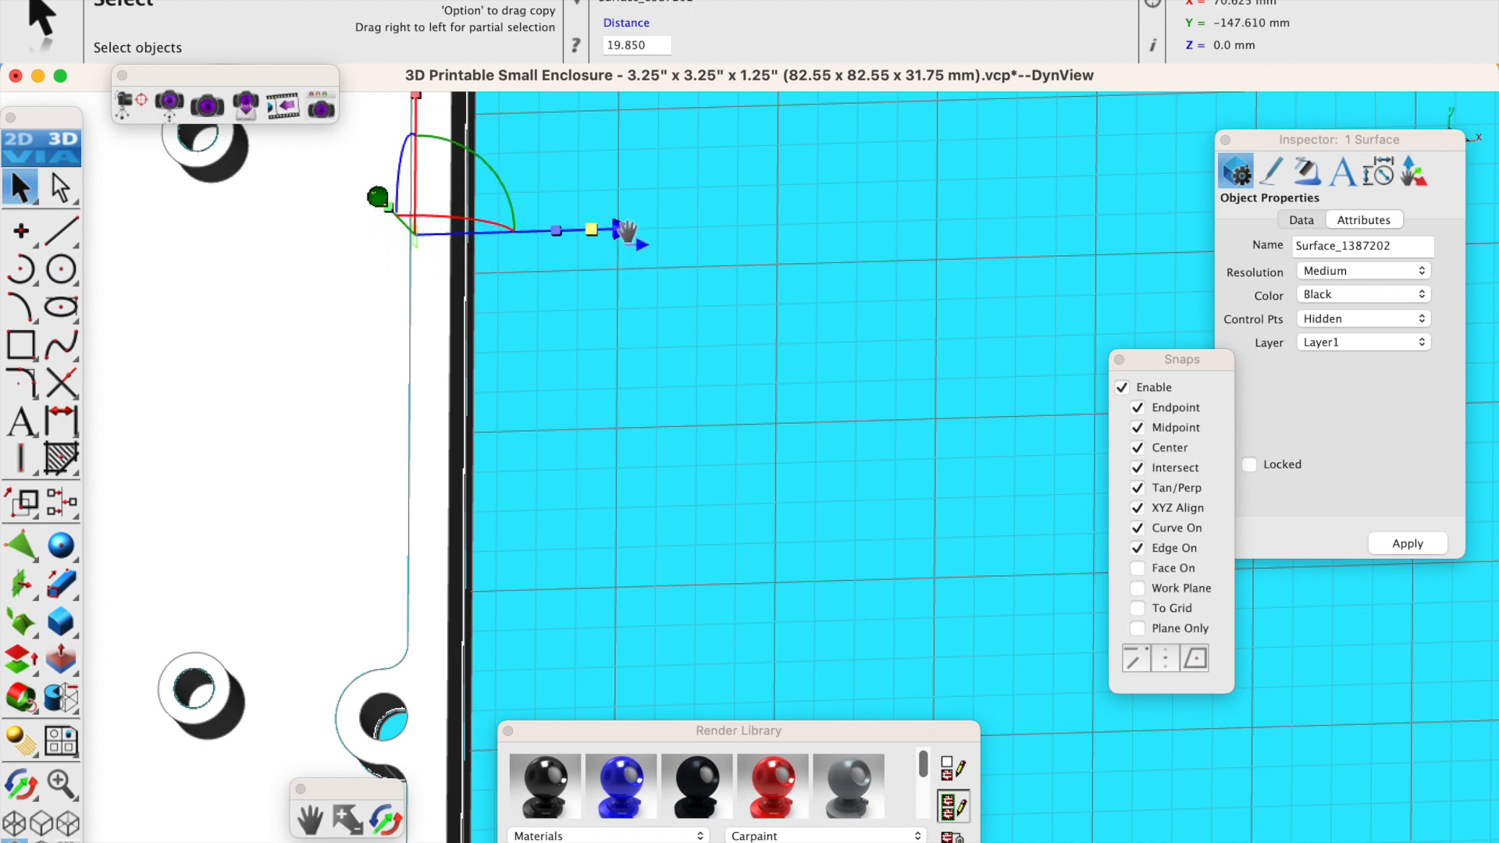
pyautogui.click(661, 44)
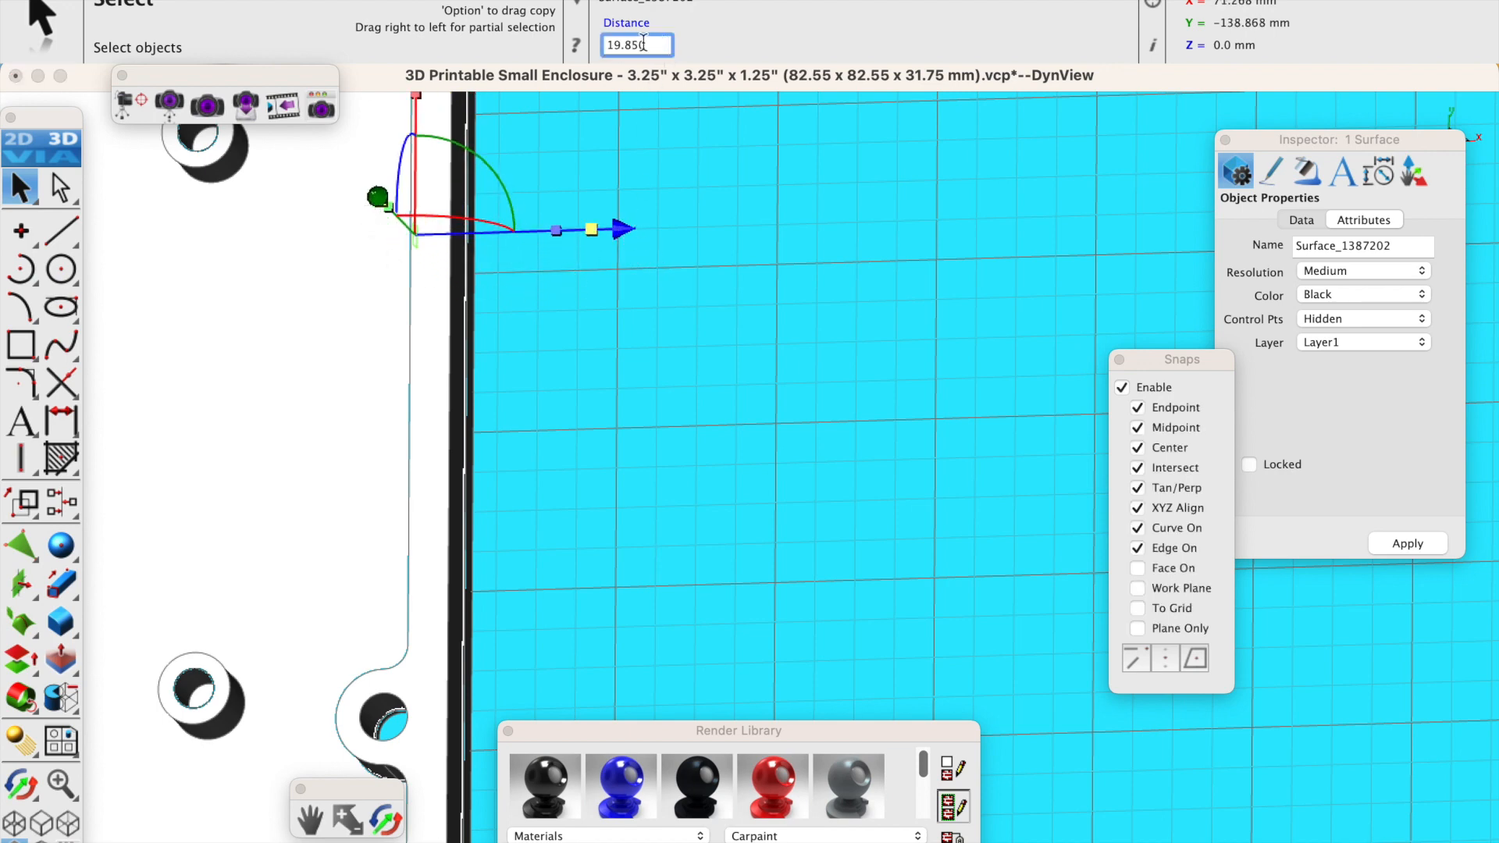
pyautogui.write('20')
pyautogui.press('Return')
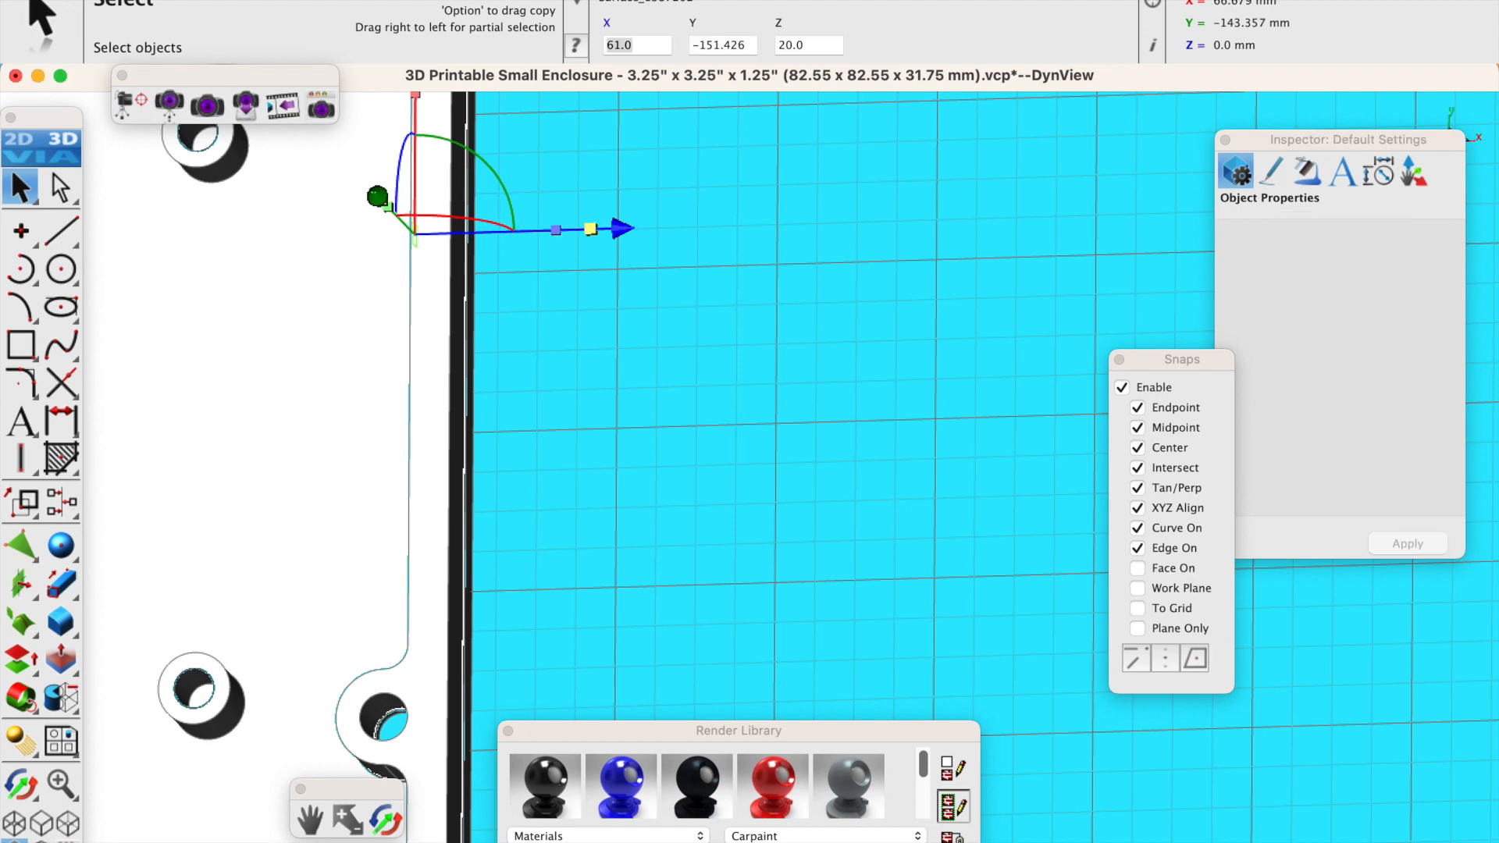
# Move the infinite plane -2.5 mm along X so it aligns with the inner rim edge of the base.
pyautogui.moveTo(628, 229); pyautogui.dragTo(612, 230)
pyautogui.click(654, 49)
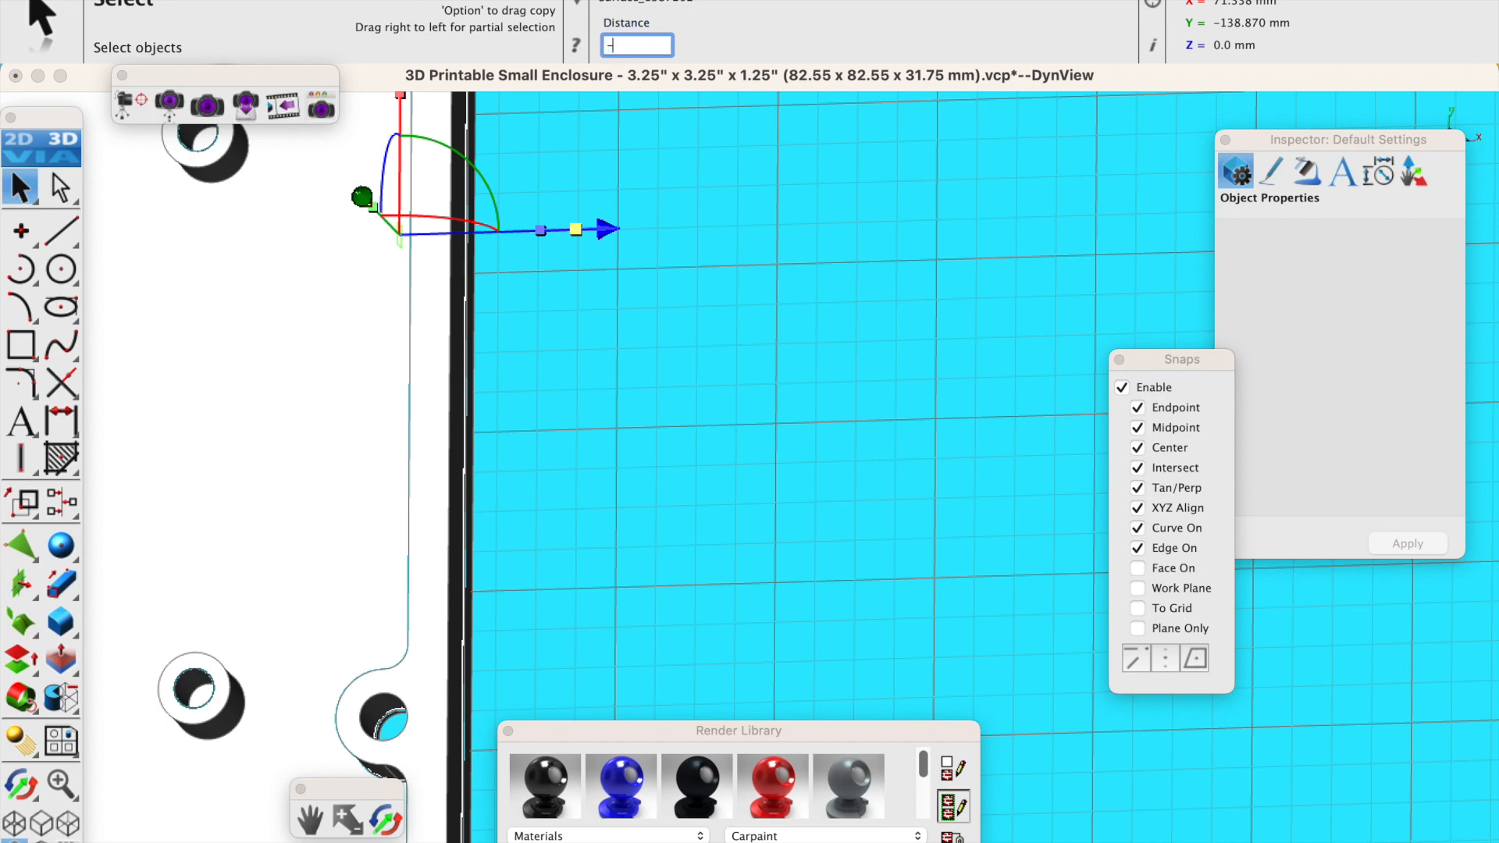
pyautogui.write('-2.5')
pyautogui.press('Return')
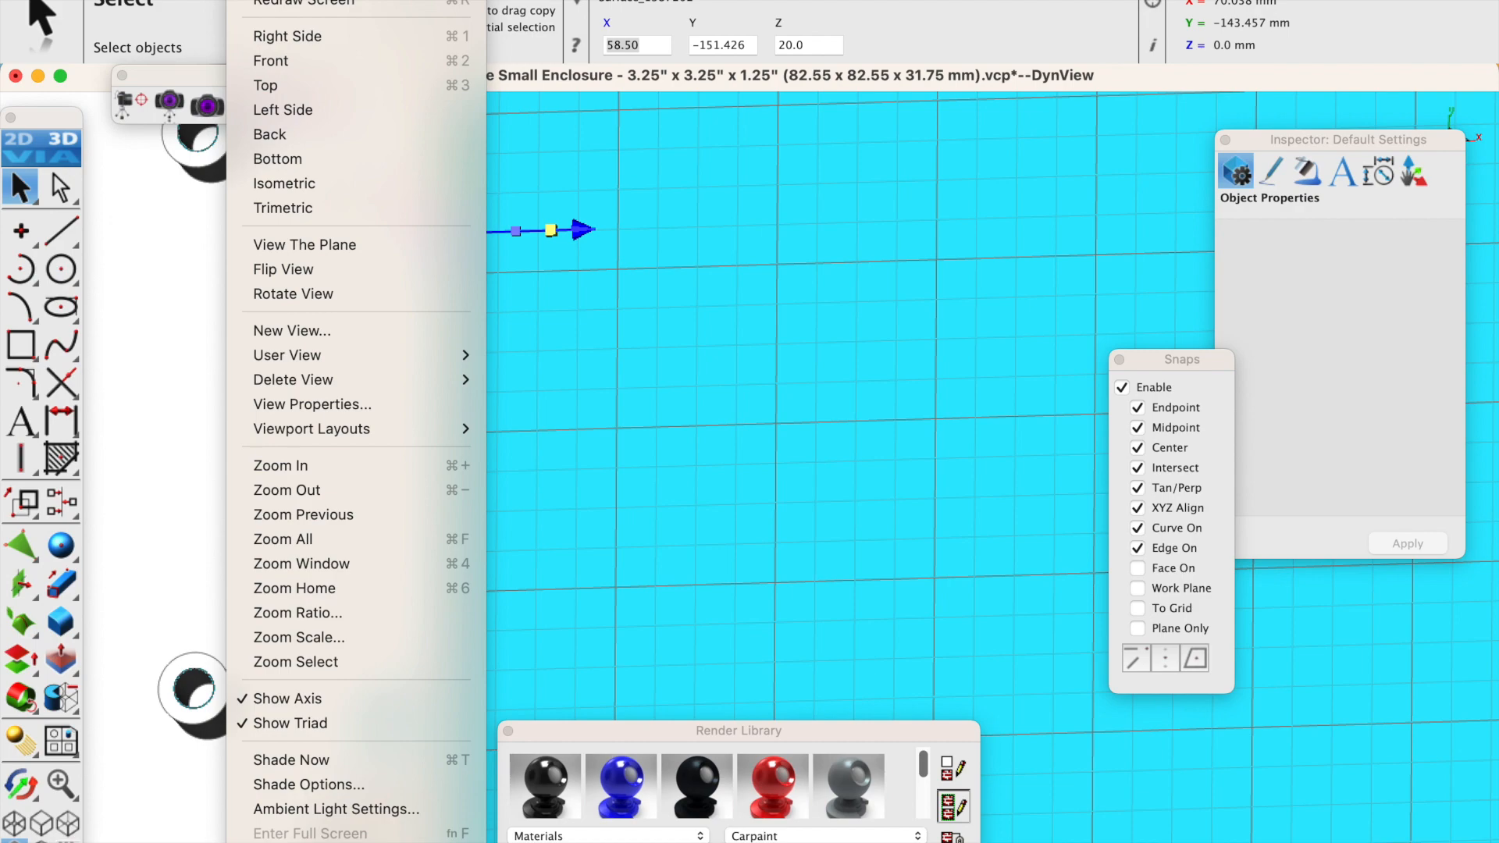
# Split the enclosure base's rim solid with the infinite plane surface, using Split Solid in the top view.
pyautogui.click(300, 85)
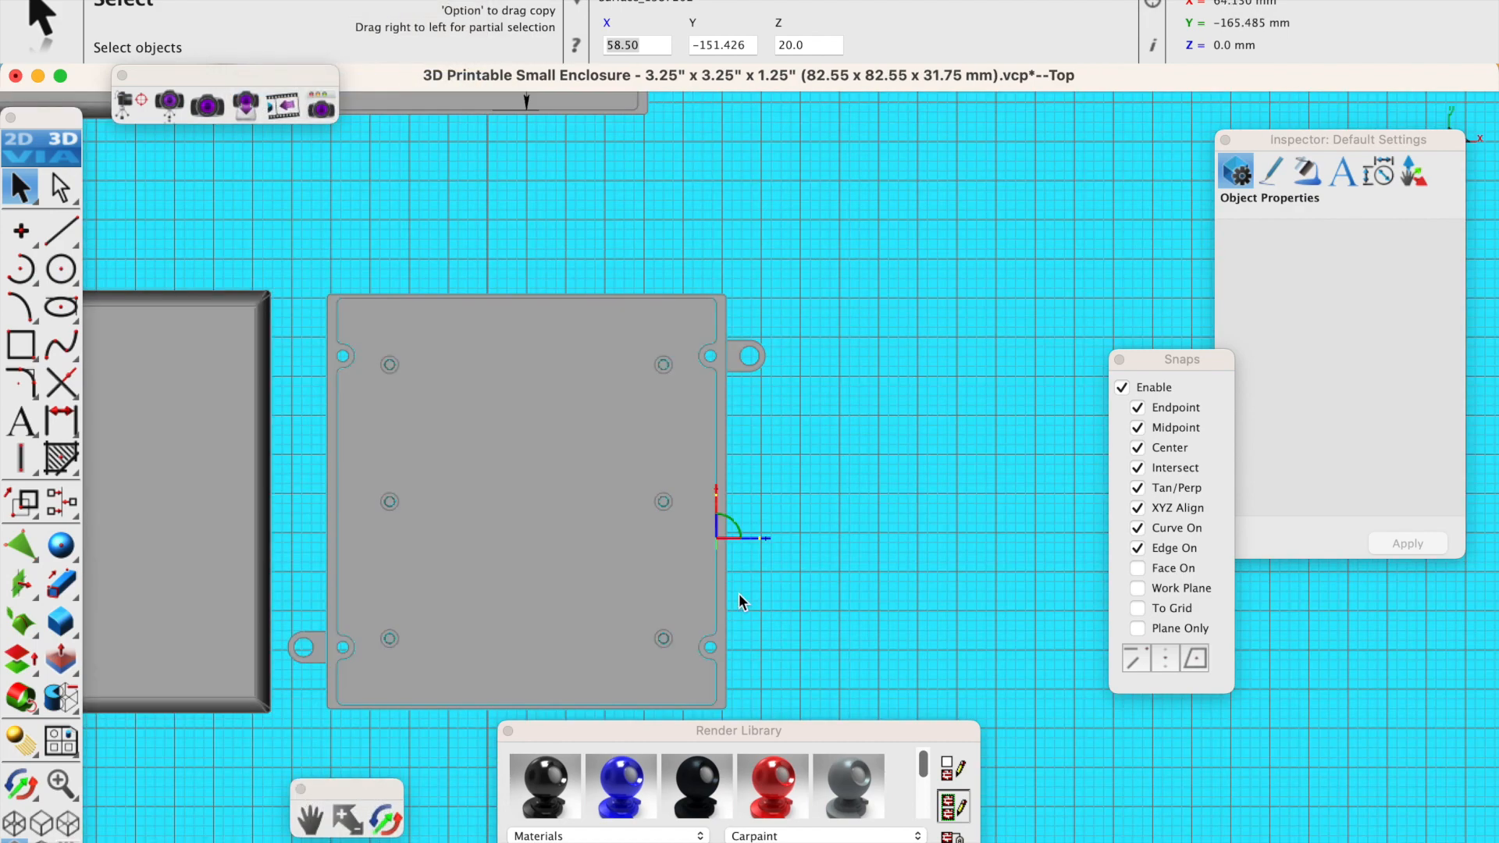
pyautogui.scroll(6, 735, 558)
pyautogui.scroll(-3, 735, 558)
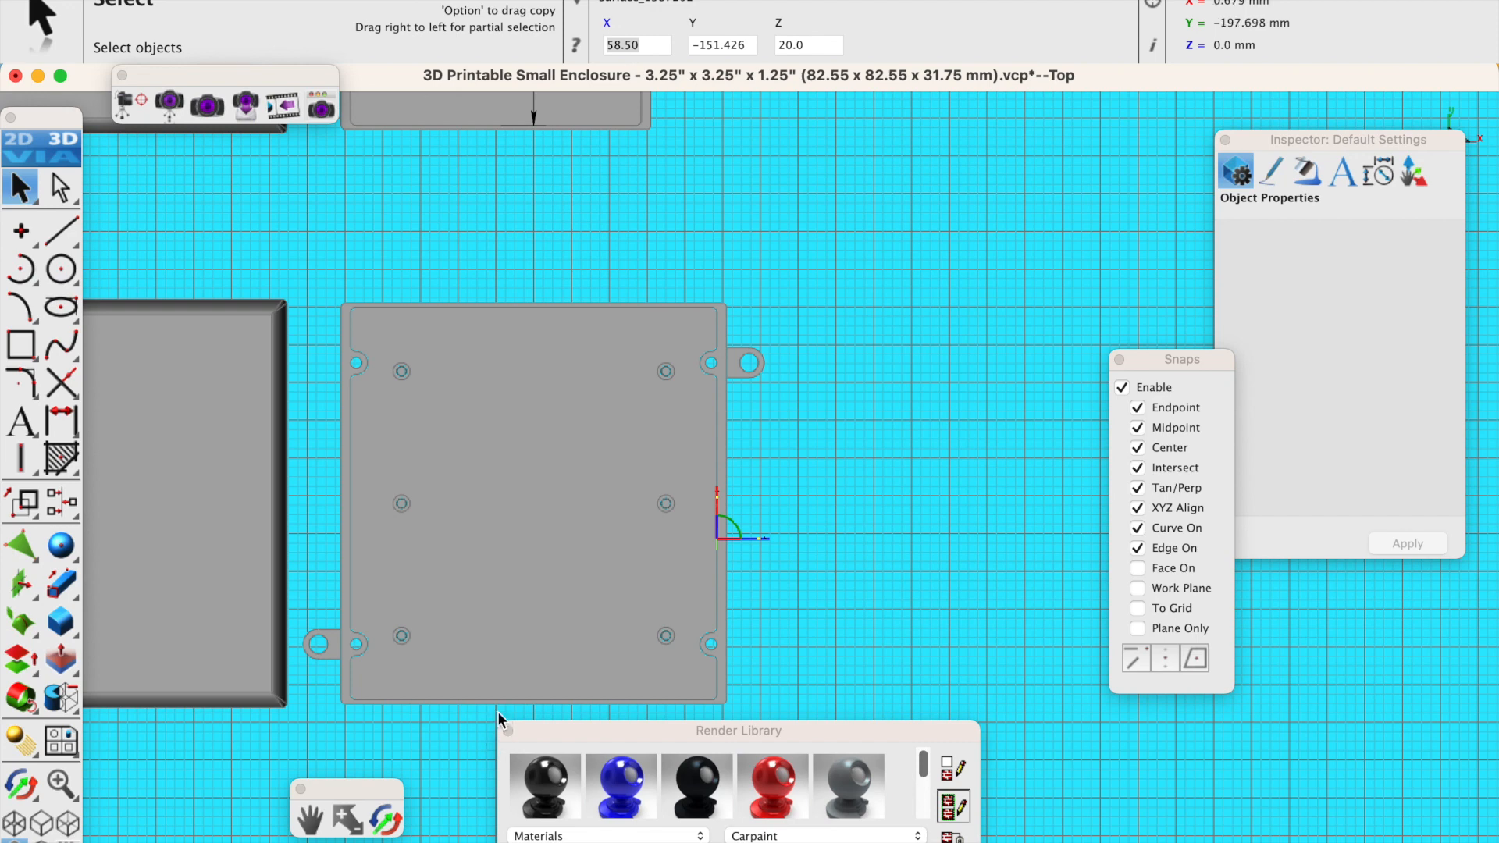
pyautogui.click(62, 699)
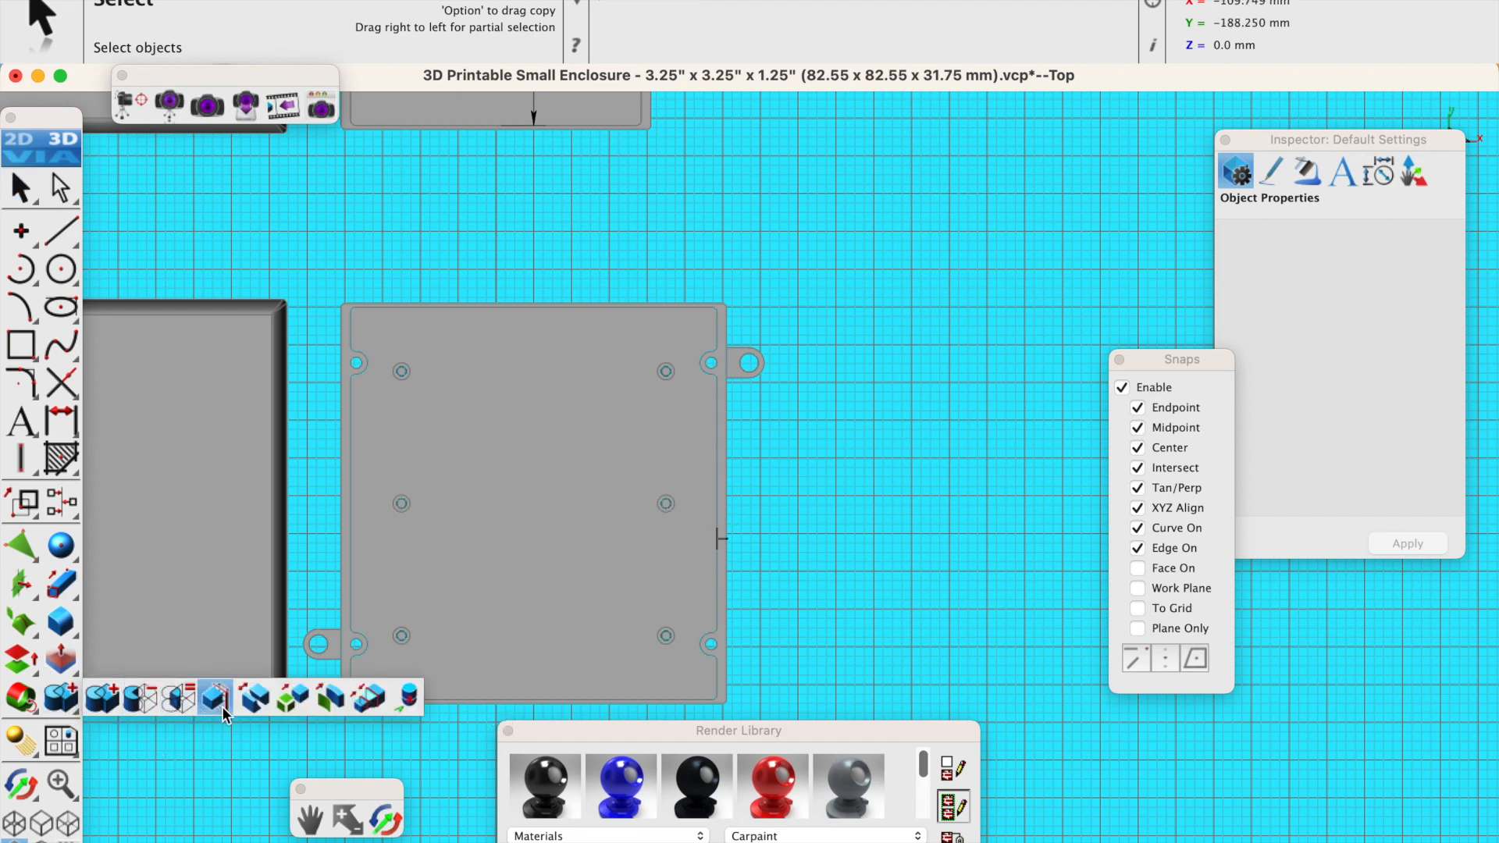
pyautogui.click(262, 709)
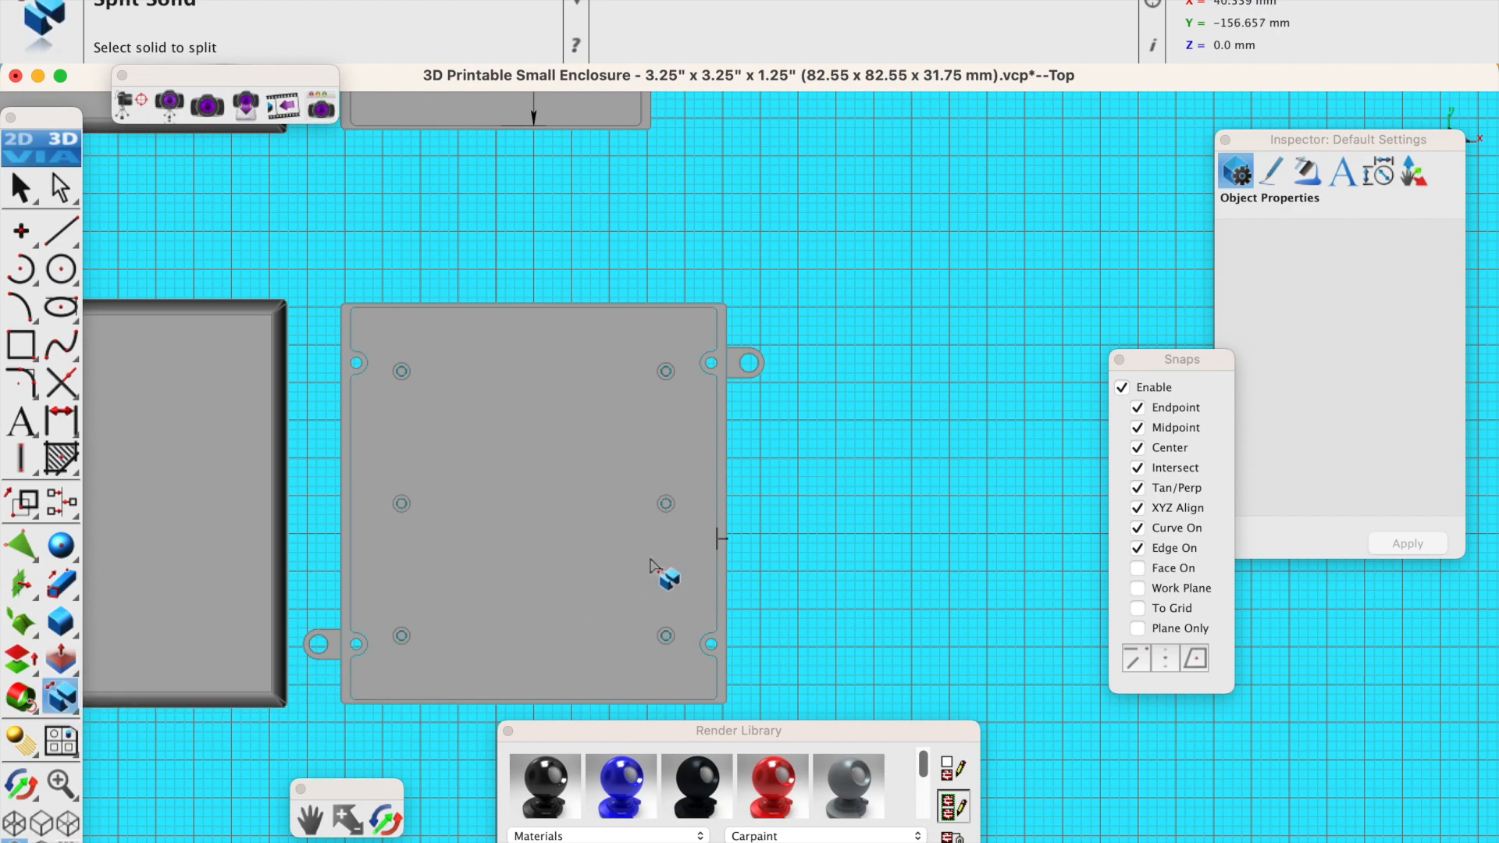
pyautogui.scroll(2, 724, 388)
pyautogui.scroll(1, 724, 388)
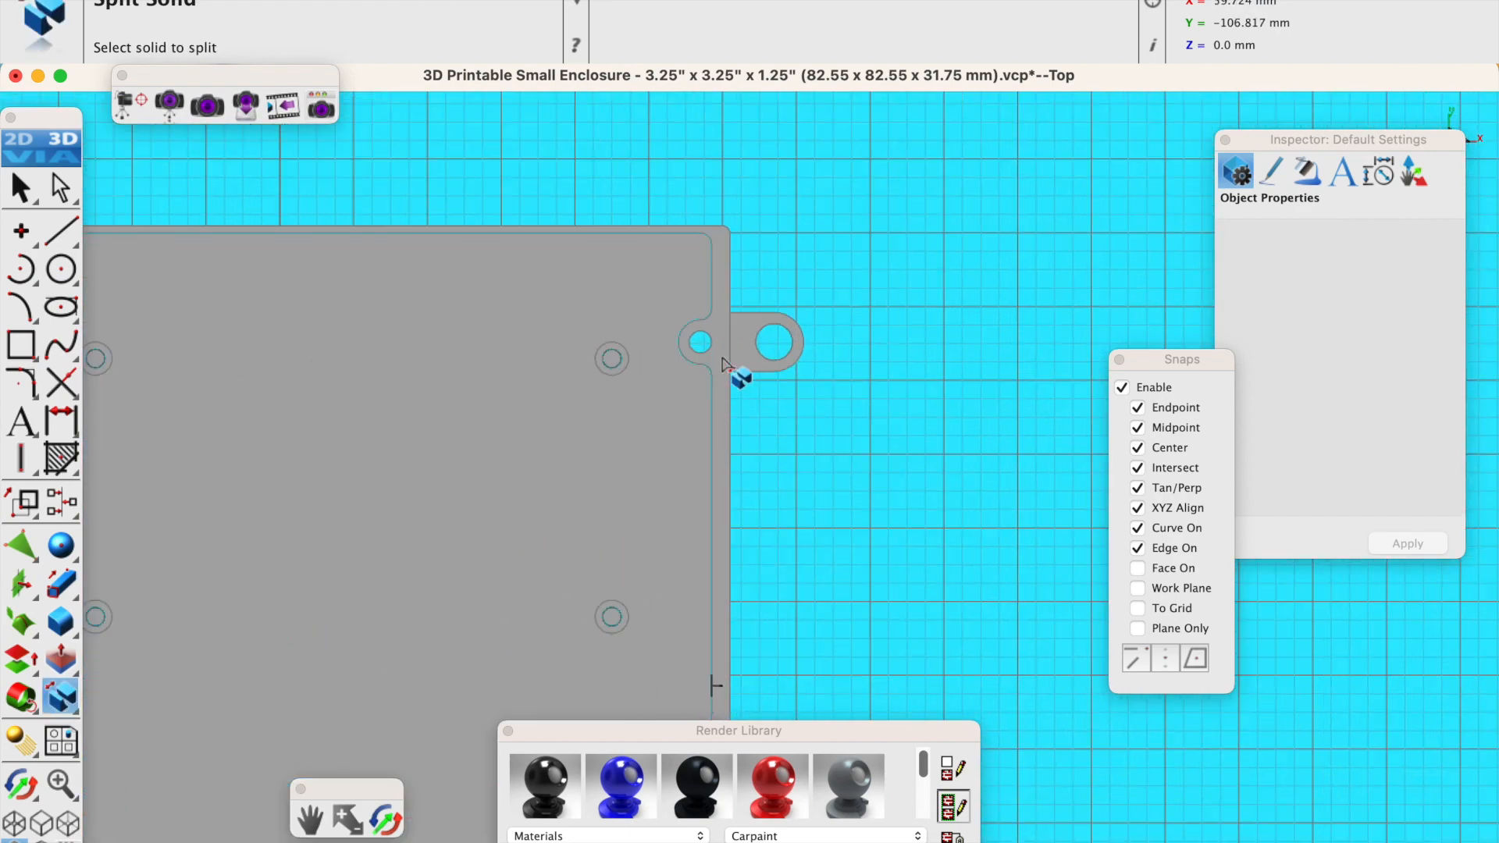
pyautogui.click(721, 357)
pyautogui.click(767, 369)
pyautogui.scroll(-3, 671, 507)
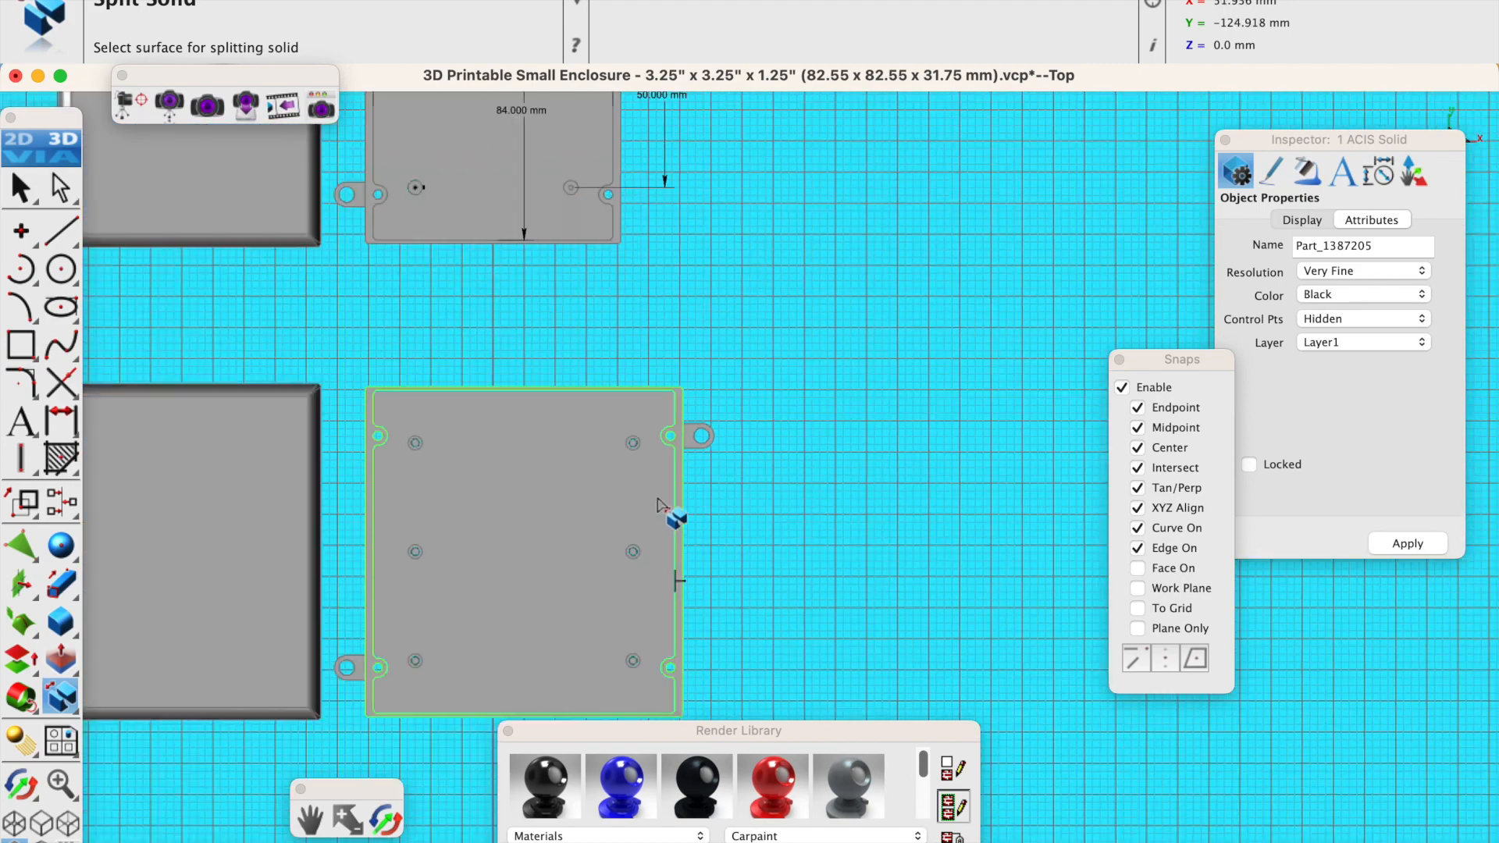
pyautogui.scroll(4, 688, 584)
pyautogui.scroll(1, 688, 584)
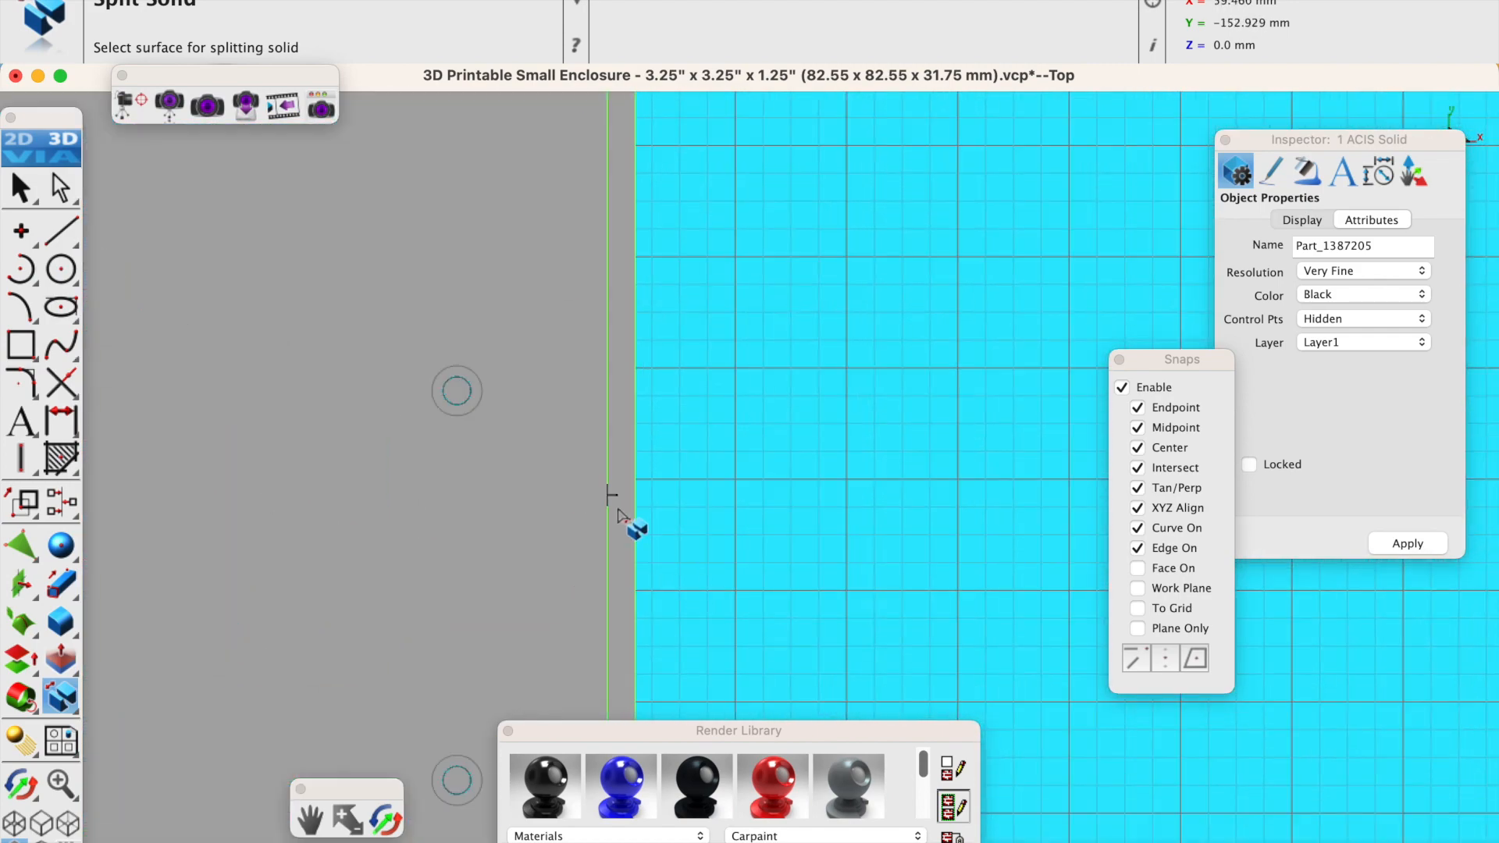
pyautogui.click(608, 506)
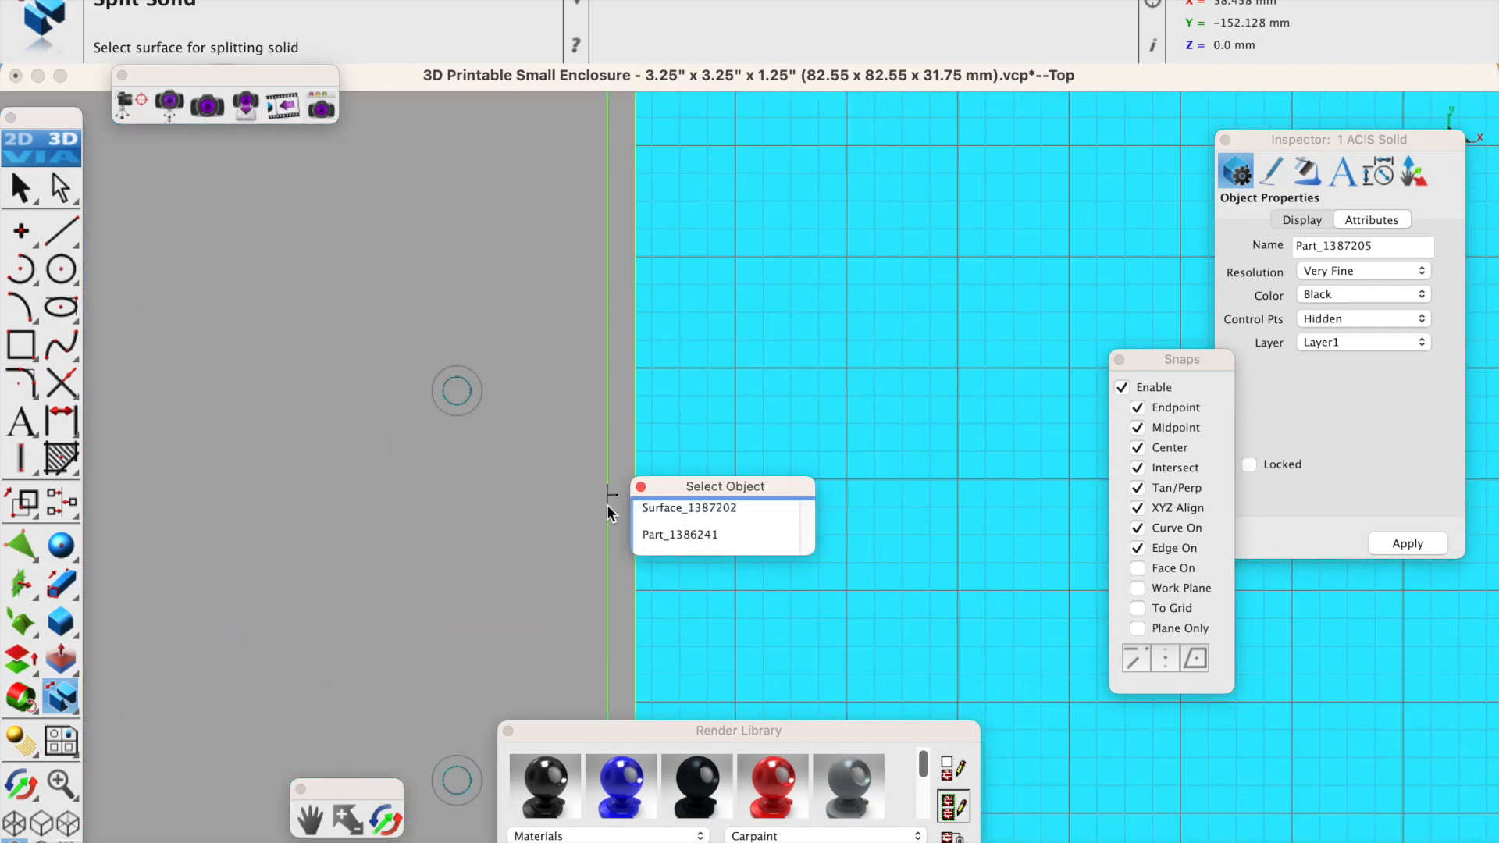
pyautogui.click(664, 513)
pyautogui.scroll(-2, 644, 511)
pyautogui.scroll(-3, 645, 511)
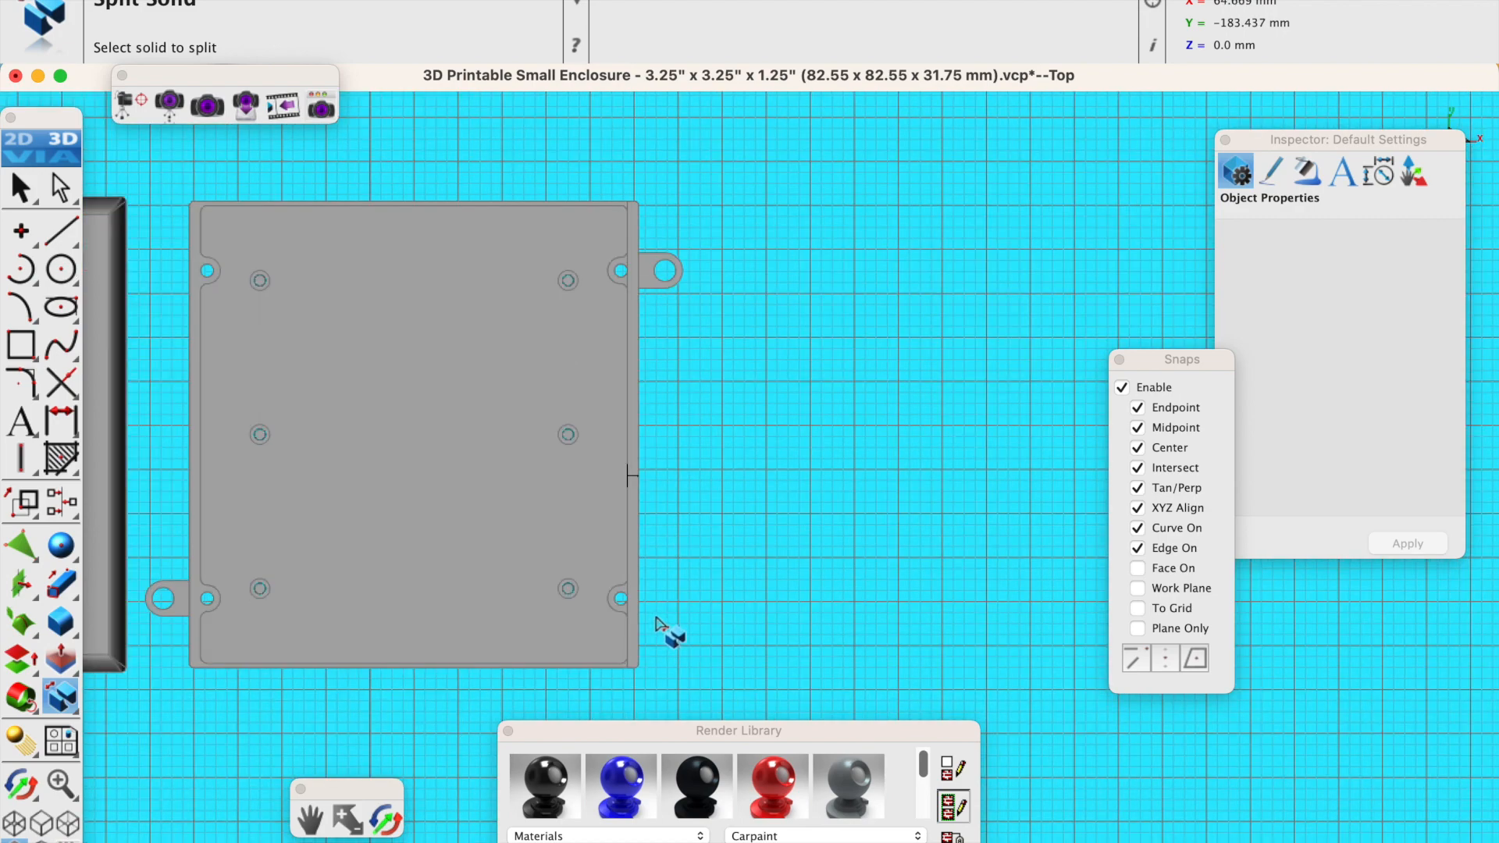
# Copy the split-off lower-right screw boss of the base rim and move the copy upward along Y between the two right-hand bosses.
pyautogui.click(20, 189)
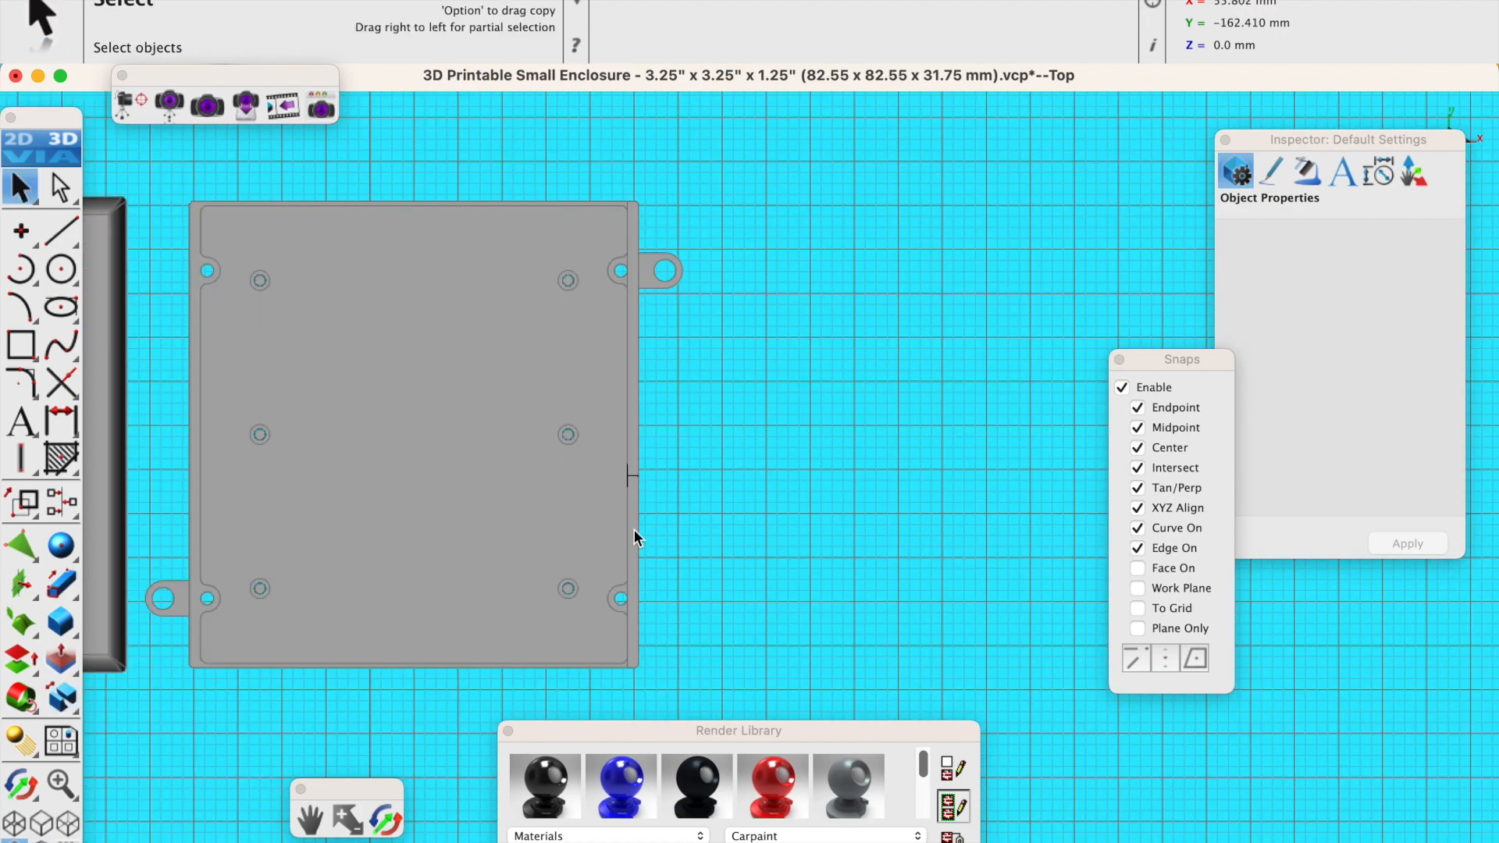
pyautogui.click(618, 597)
pyautogui.click(687, 592)
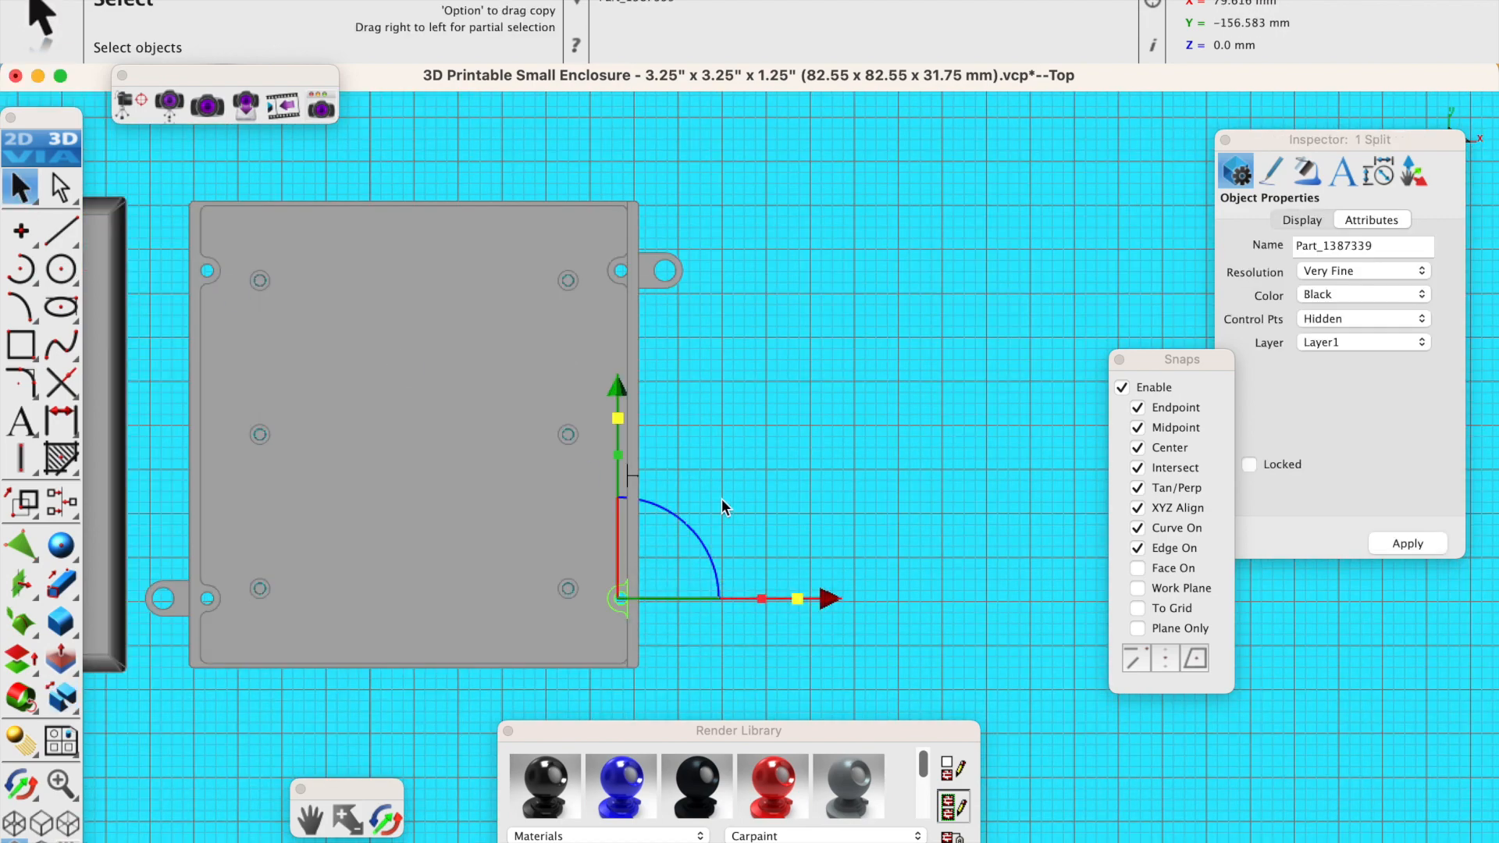
pyautogui.scroll(3, 717, 491)
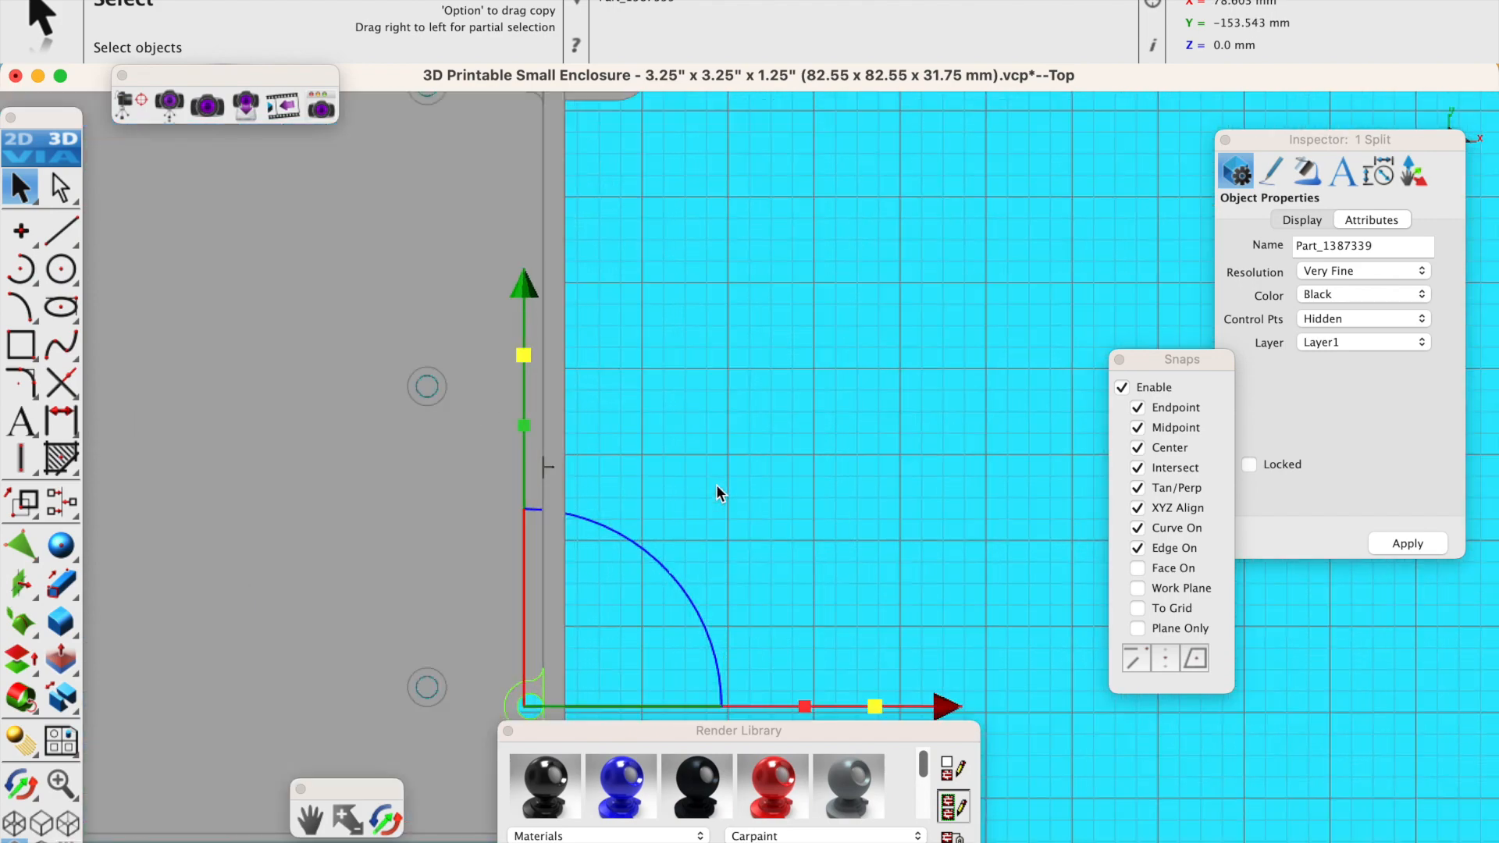
pyautogui.scroll(-3, 717, 485)
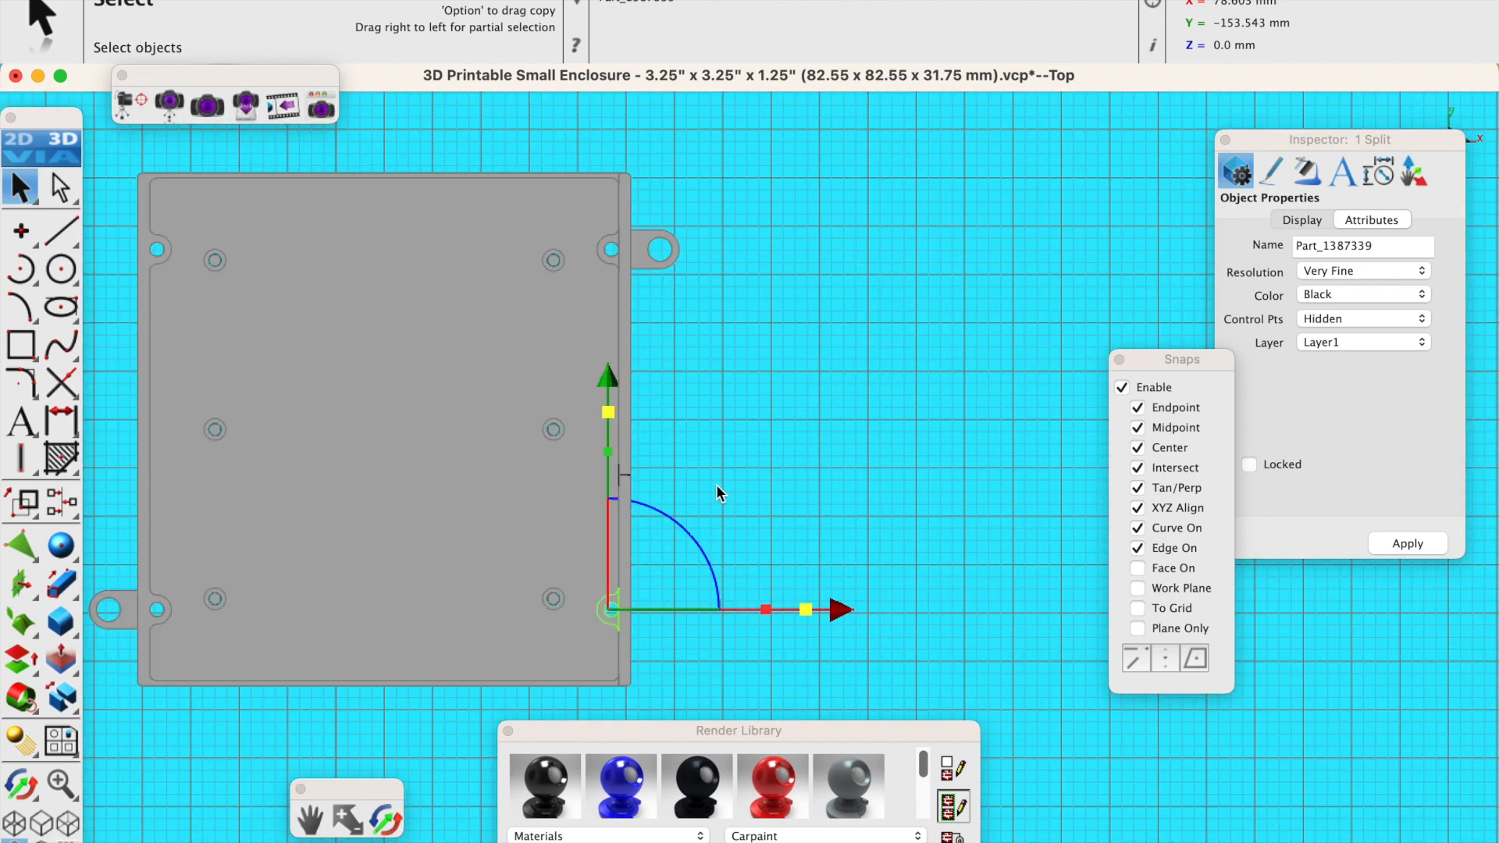
pyautogui.click(717, 485)
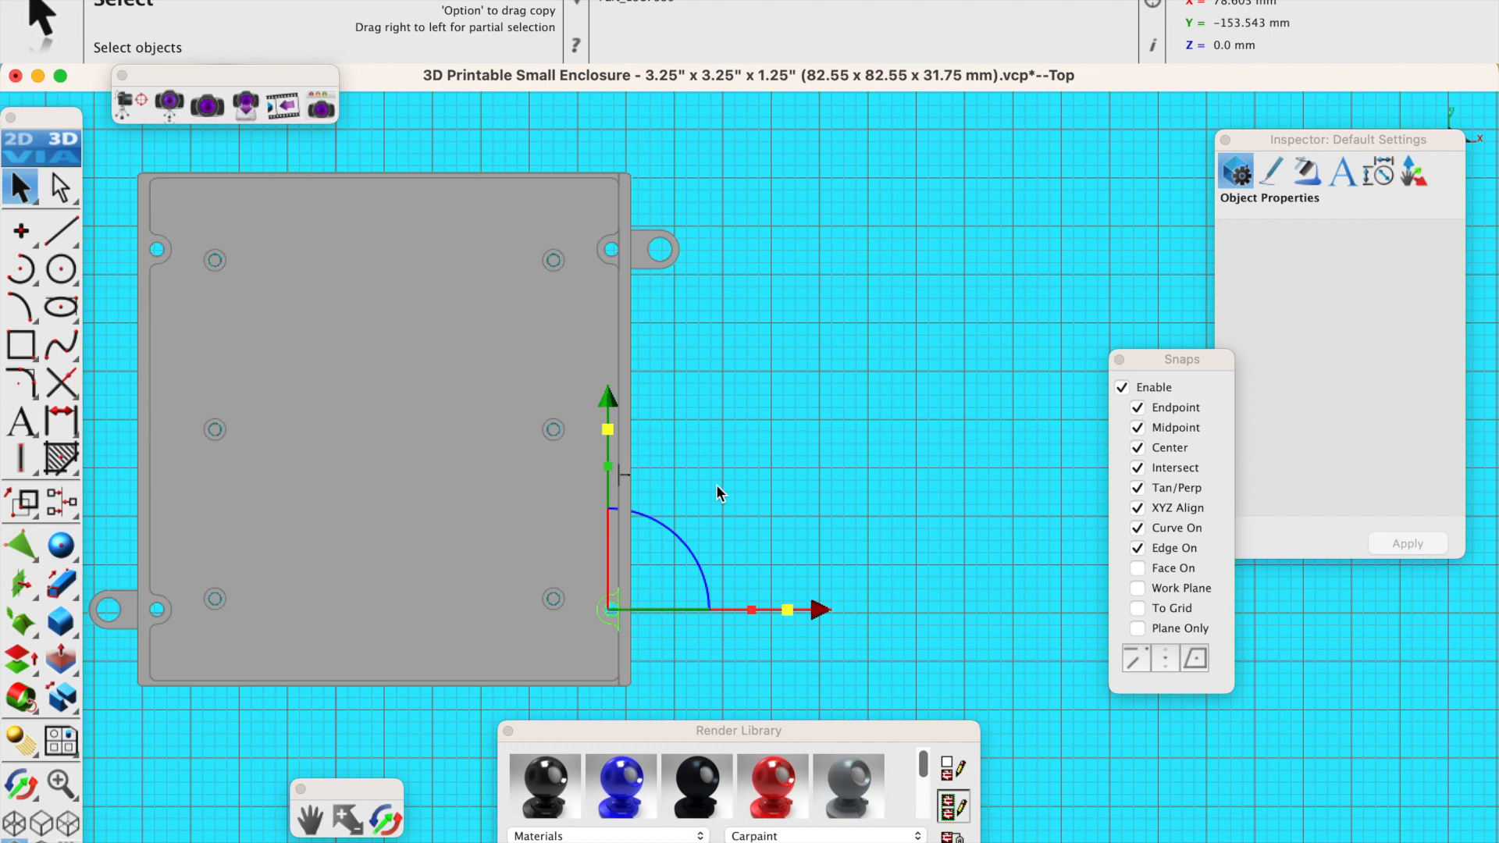
pyautogui.moveTo(601, 402); pyautogui.dragTo(603, 290)
pyautogui.click(778, 436)
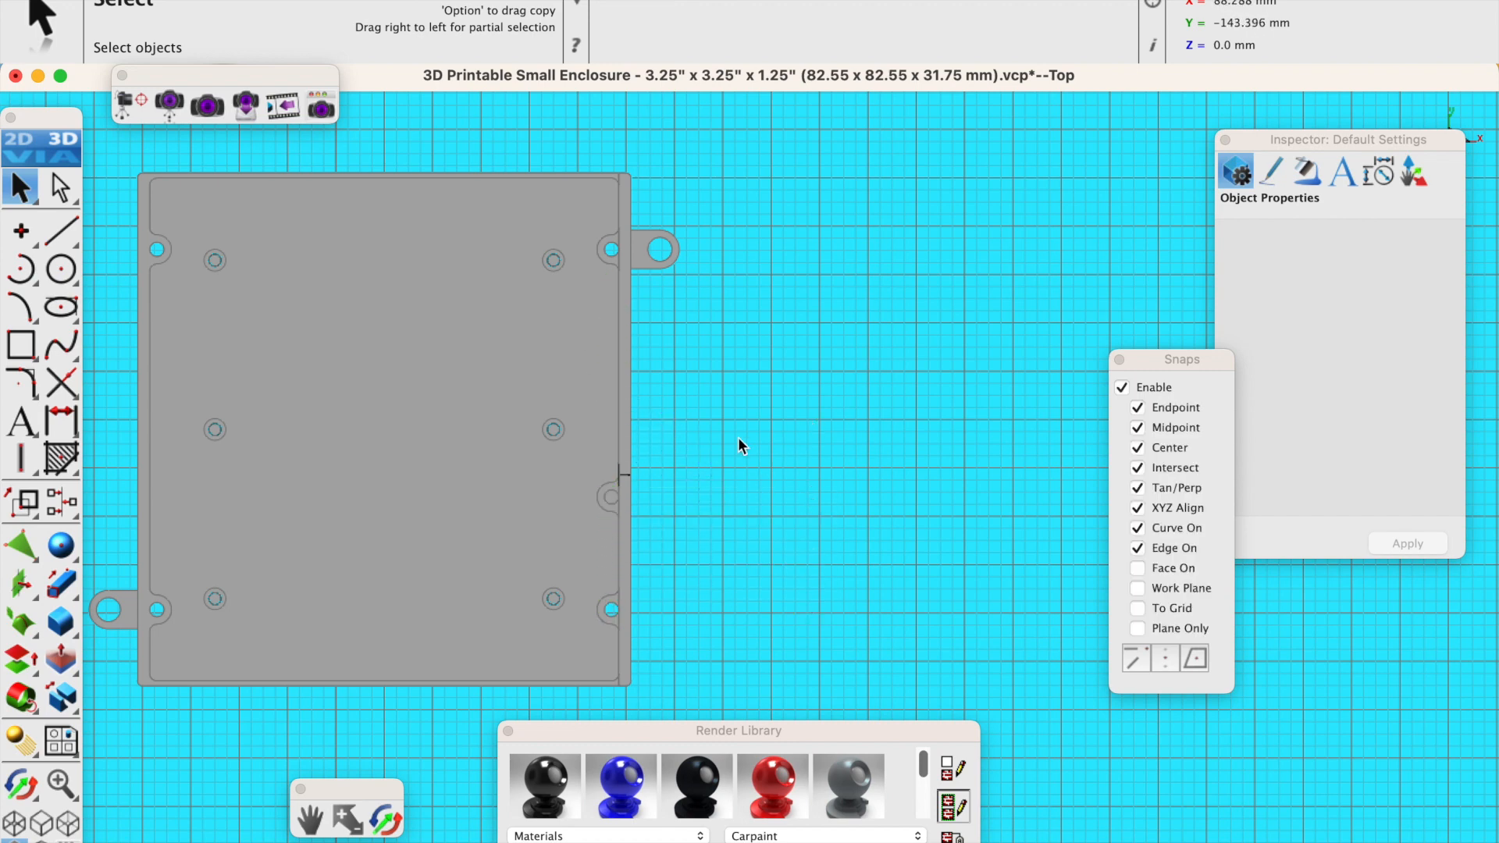
# Align the center of the copied right-hand boss vertically with the middle row of standoffs, using the Centers Vertical alignment.
pyautogui.click(63, 502)
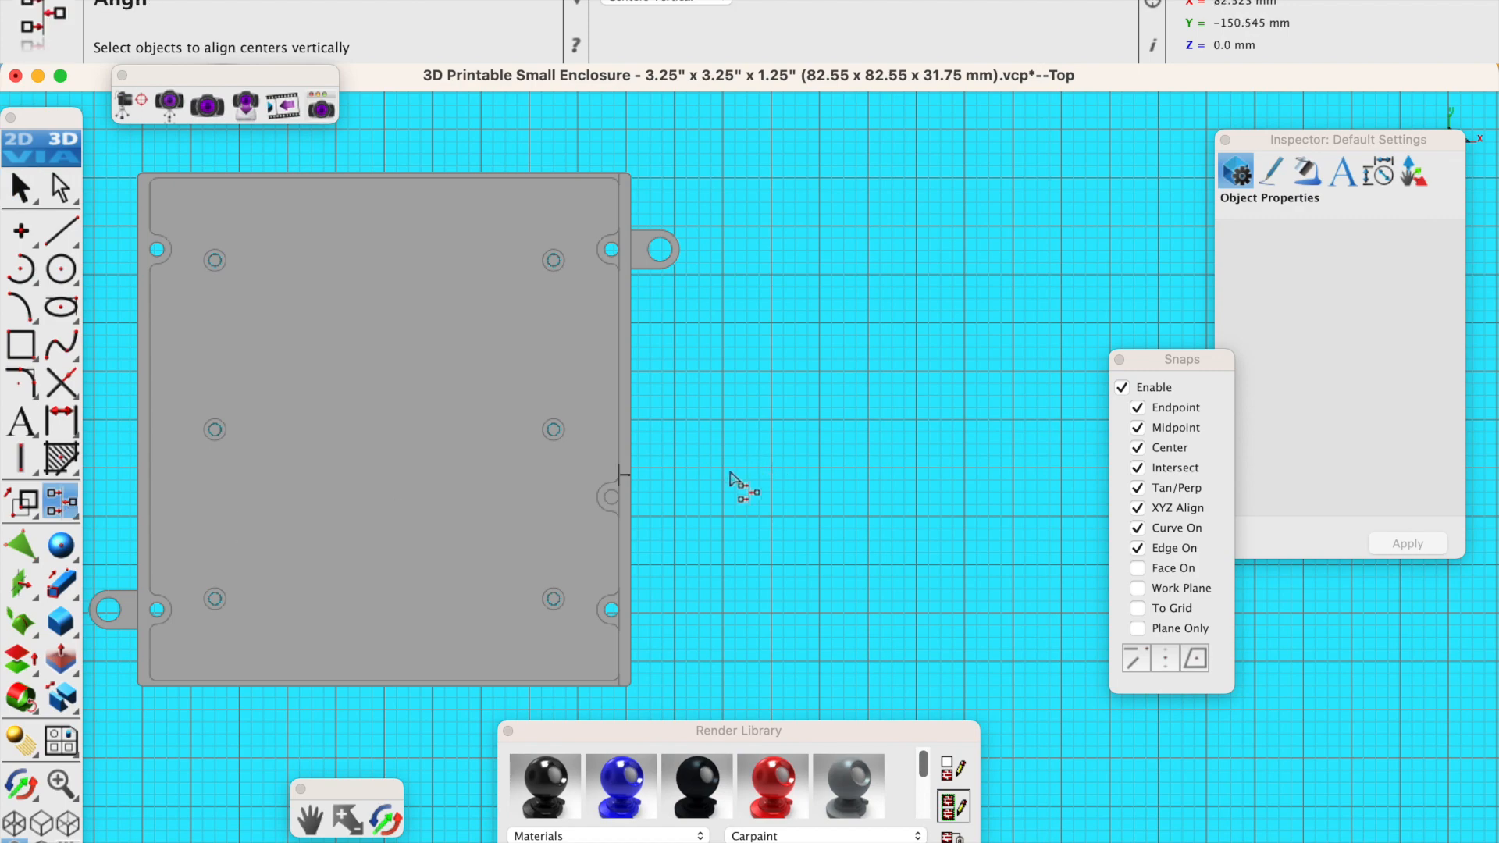
pyautogui.scroll(1, 734, 480)
pyautogui.click(572, 512)
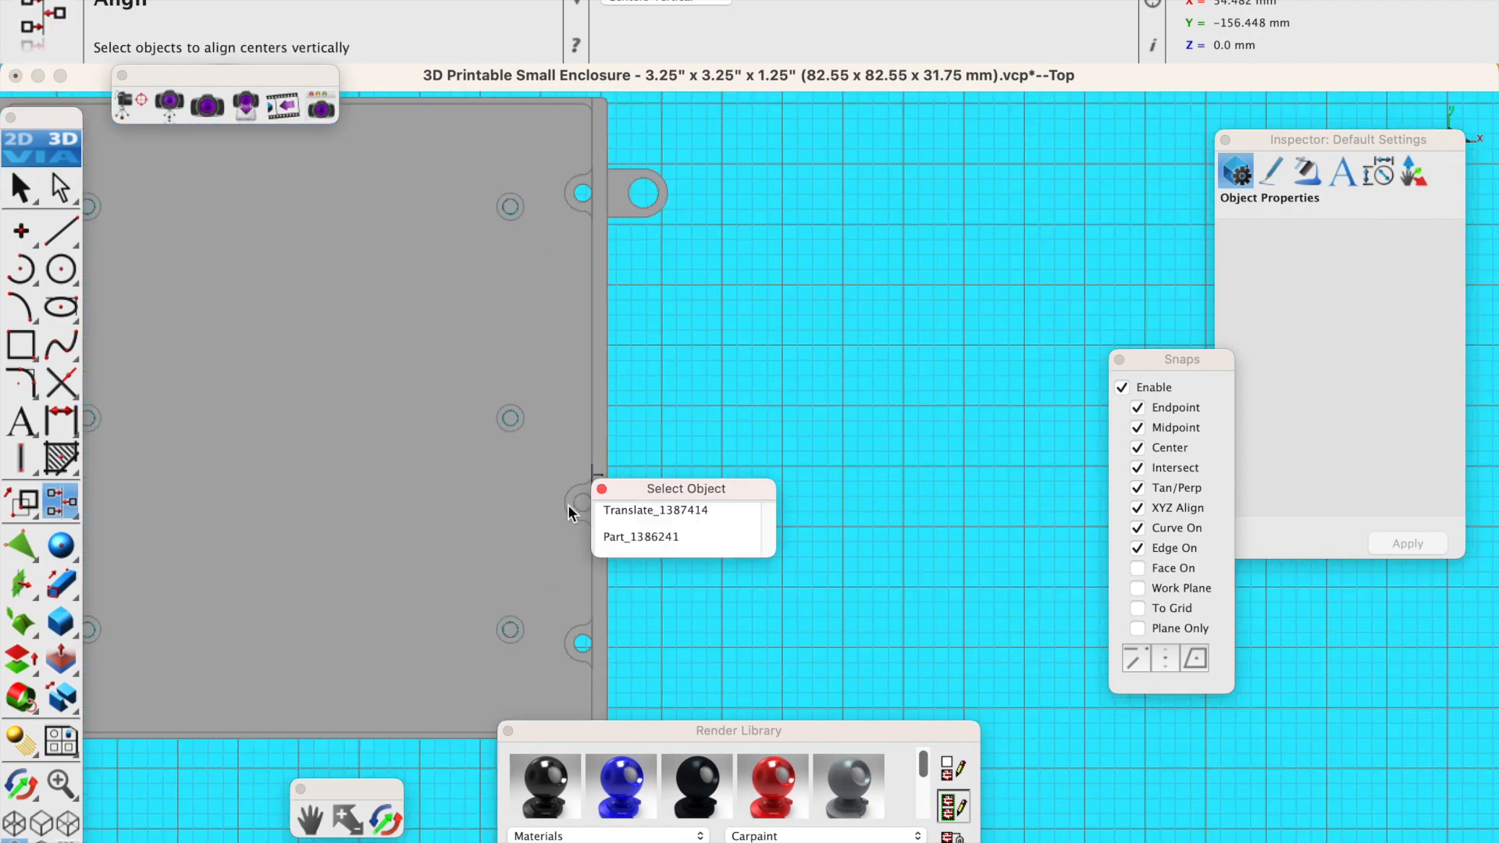
pyautogui.click(617, 508)
pyautogui.click(609, 475)
pyautogui.scroll(-1, 681, 508)
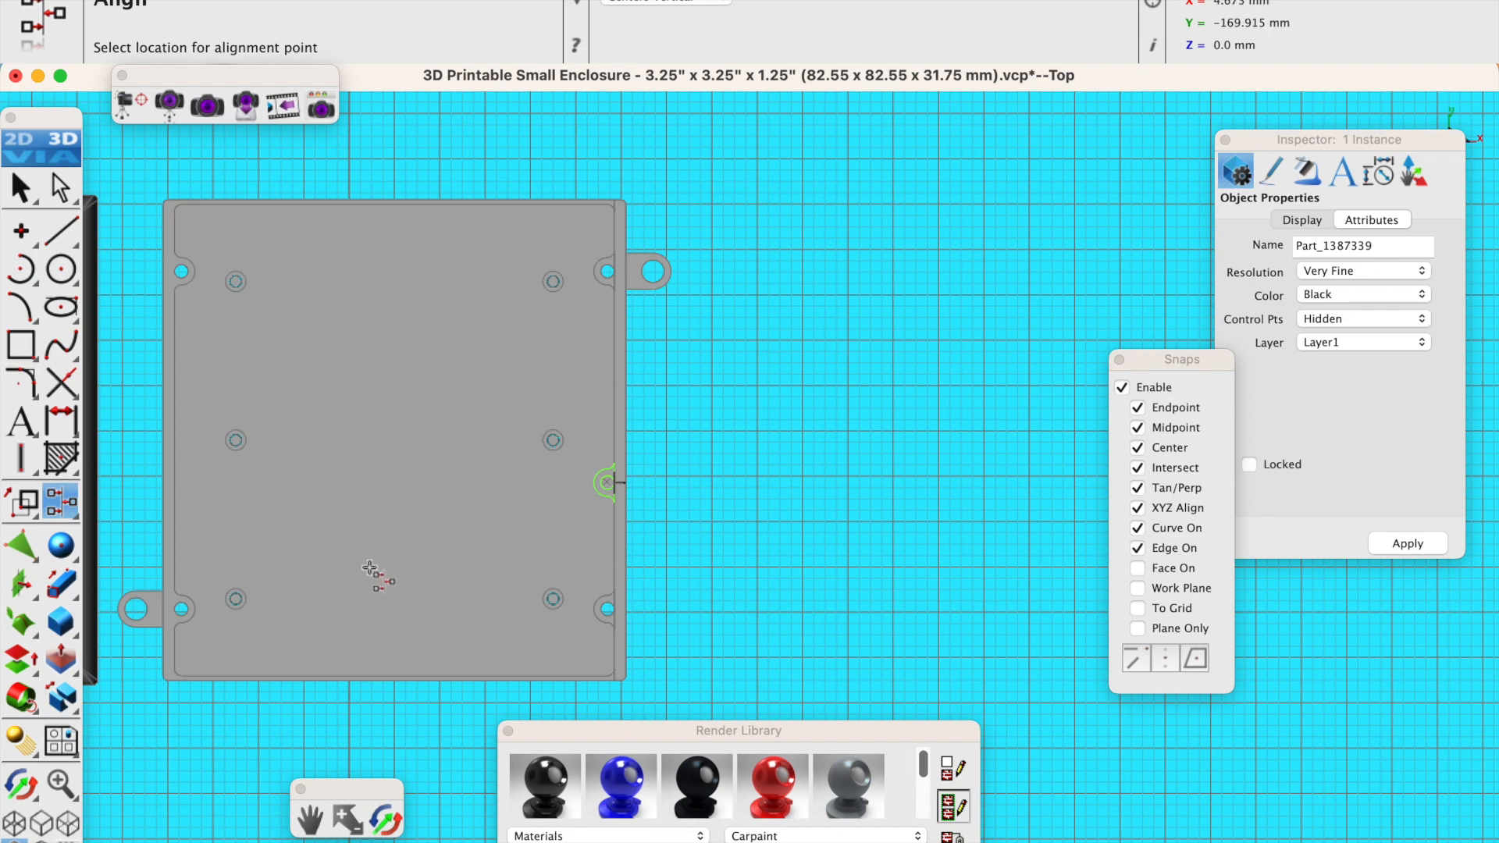
pyautogui.click(629, 439)
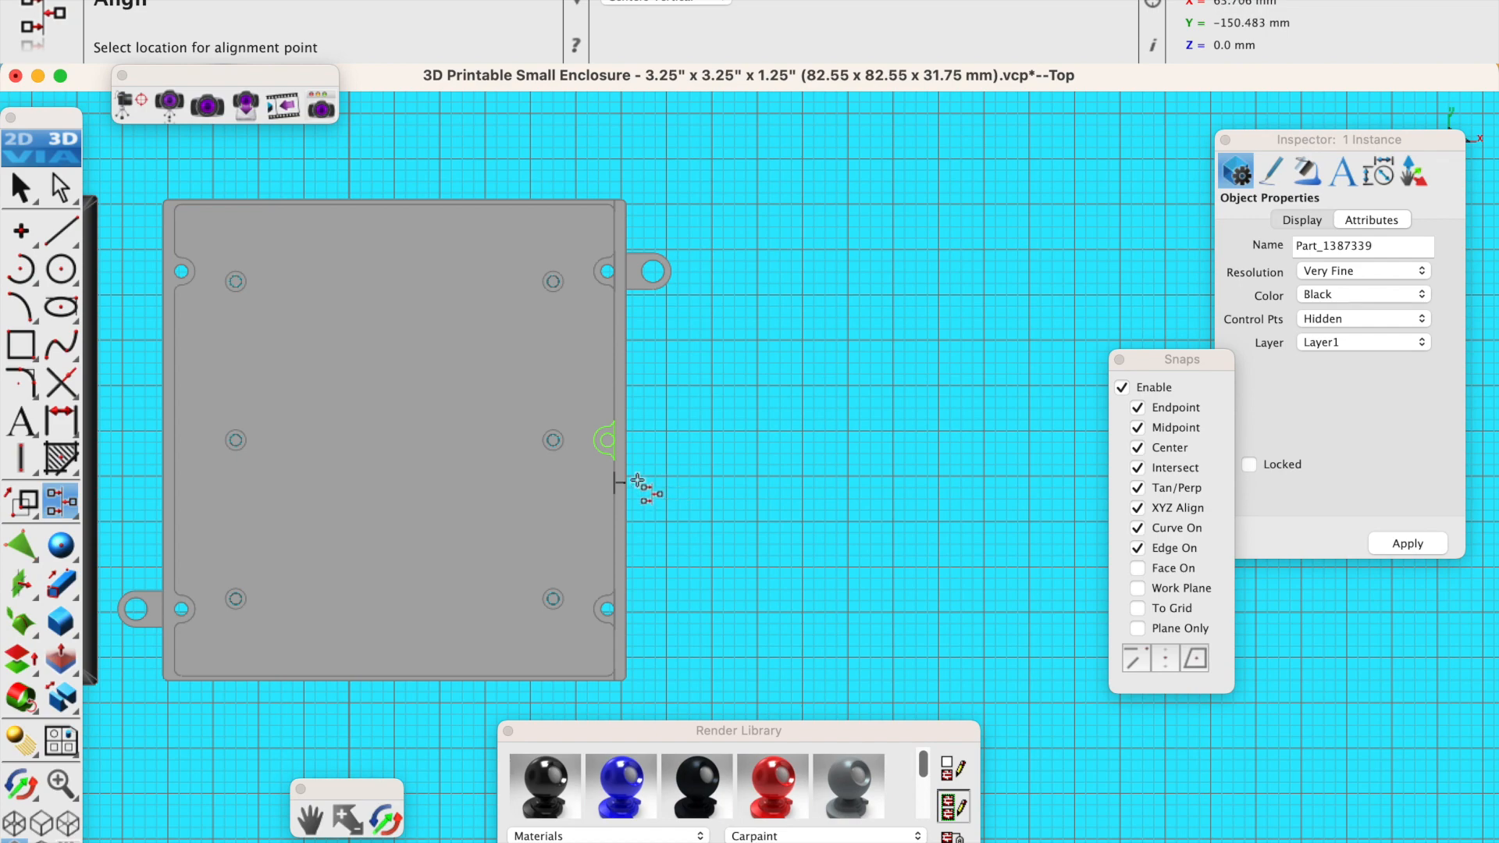
pyautogui.scroll(5, 637, 480)
pyautogui.scroll(-5, 555, 501)
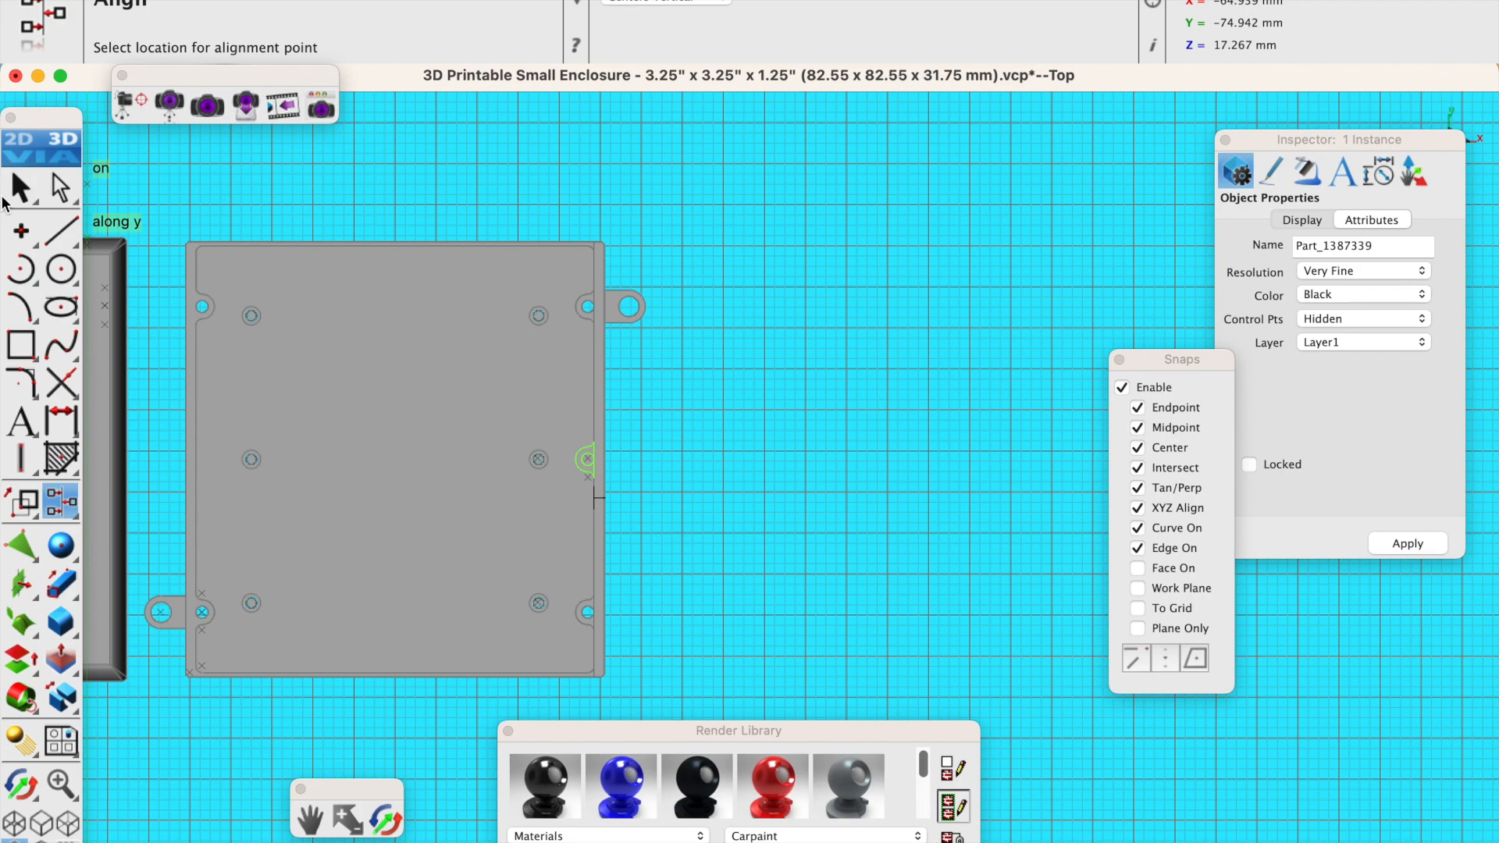
pyautogui.click(20, 188)
pyautogui.click(249, 192)
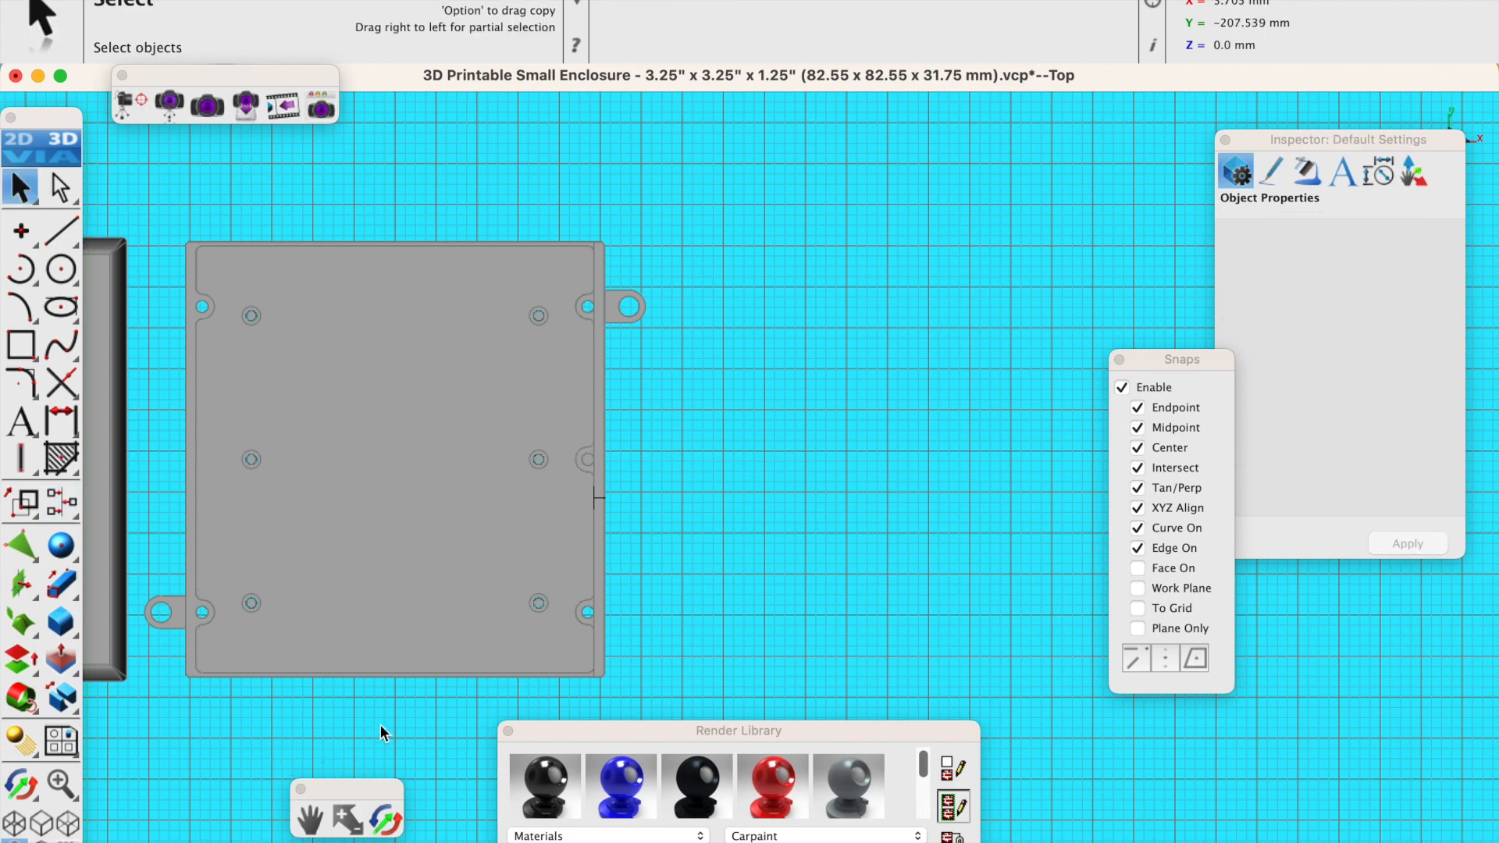
# Place an infinite plane at the midpoint of the inner rim edge on the base's left side.
pyautogui.click(389, 812)
pyautogui.moveTo(373, 745); pyautogui.dragTo(176, 625)
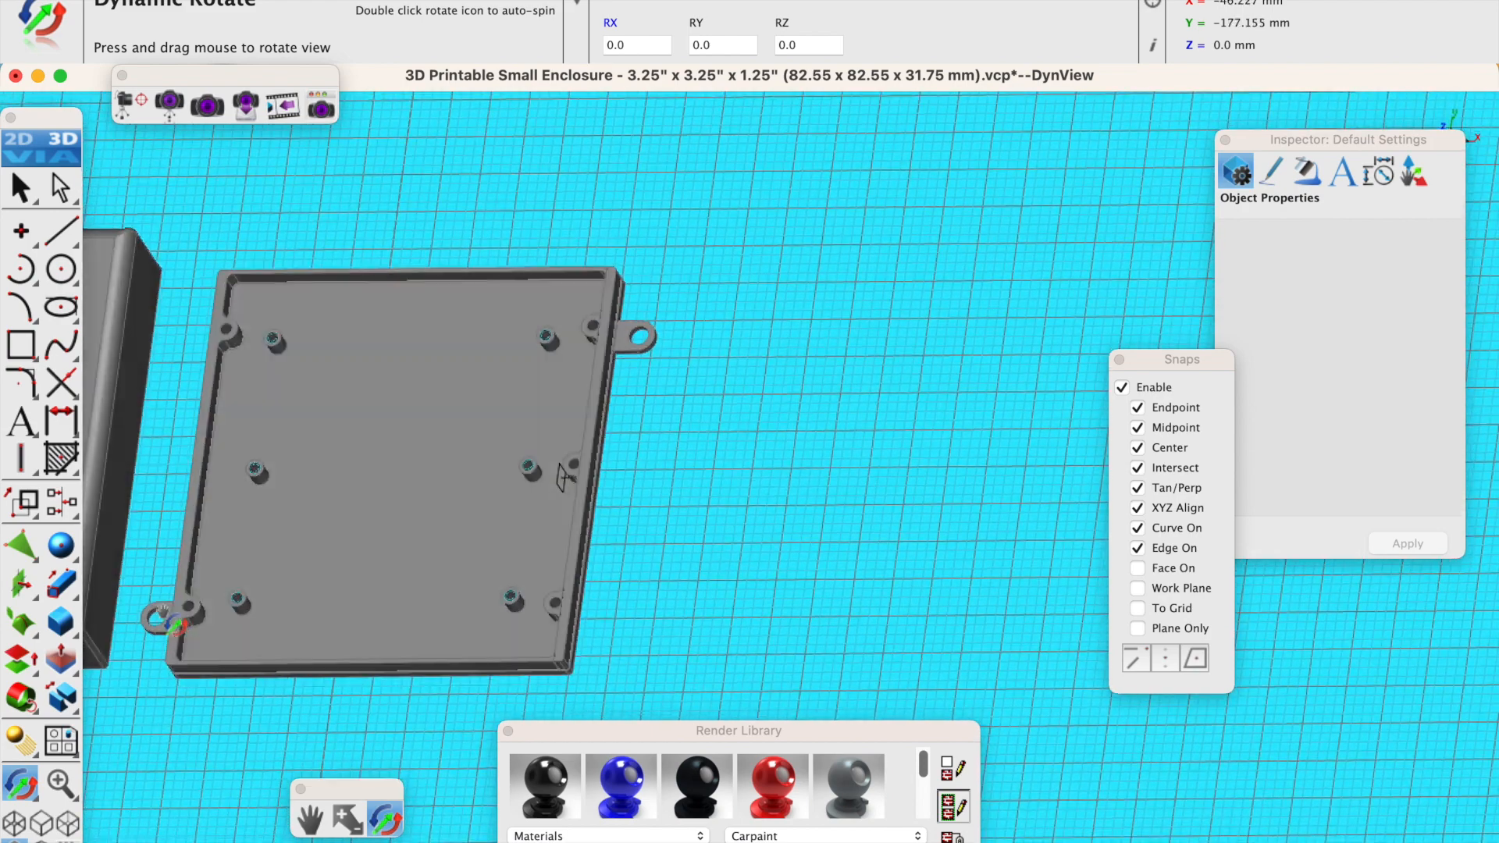
pyautogui.click(21, 584)
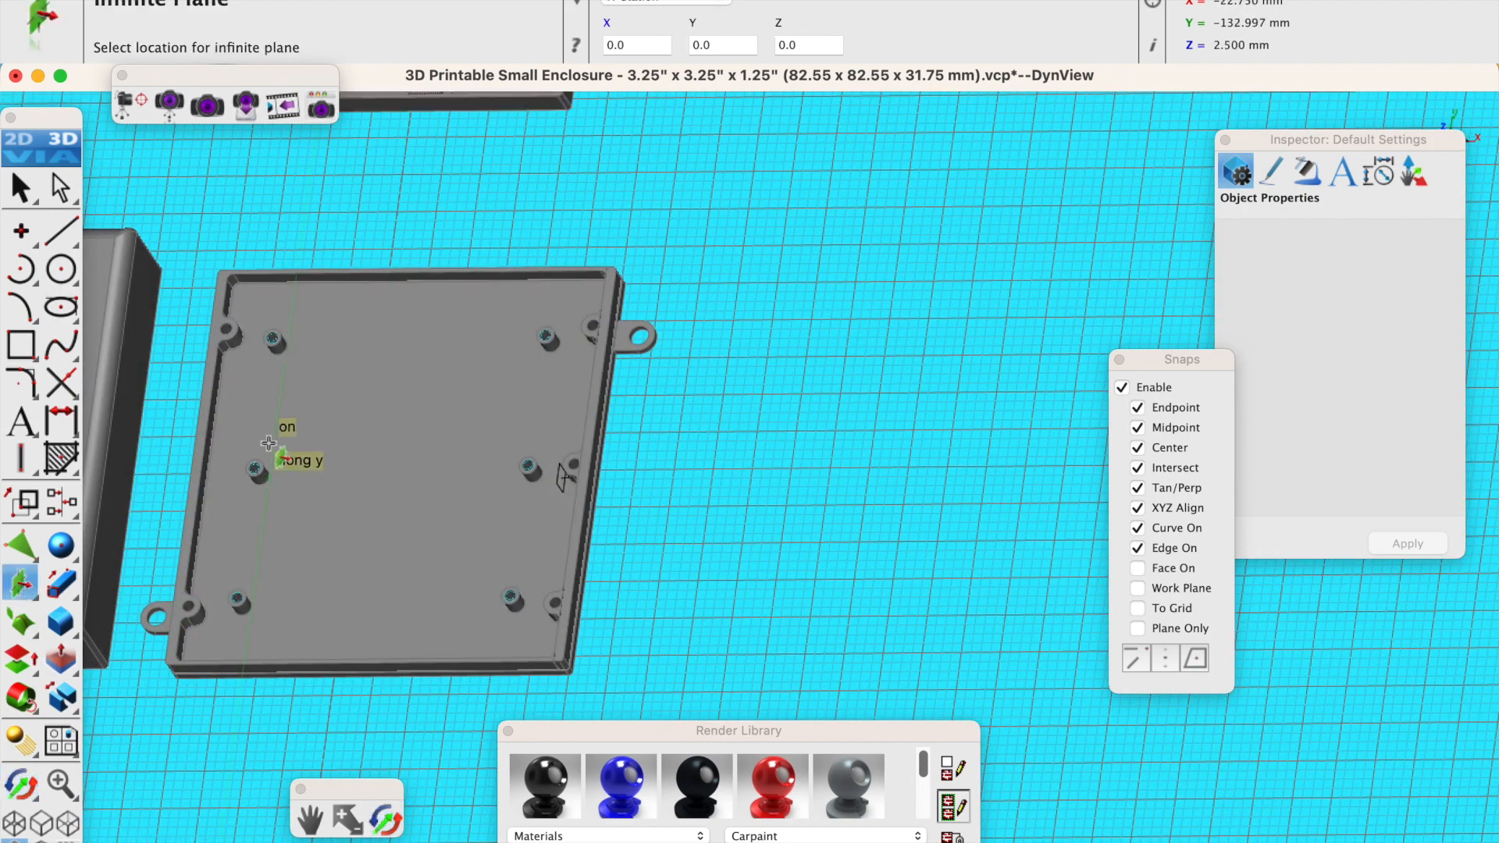
pyautogui.scroll(5, 235, 437)
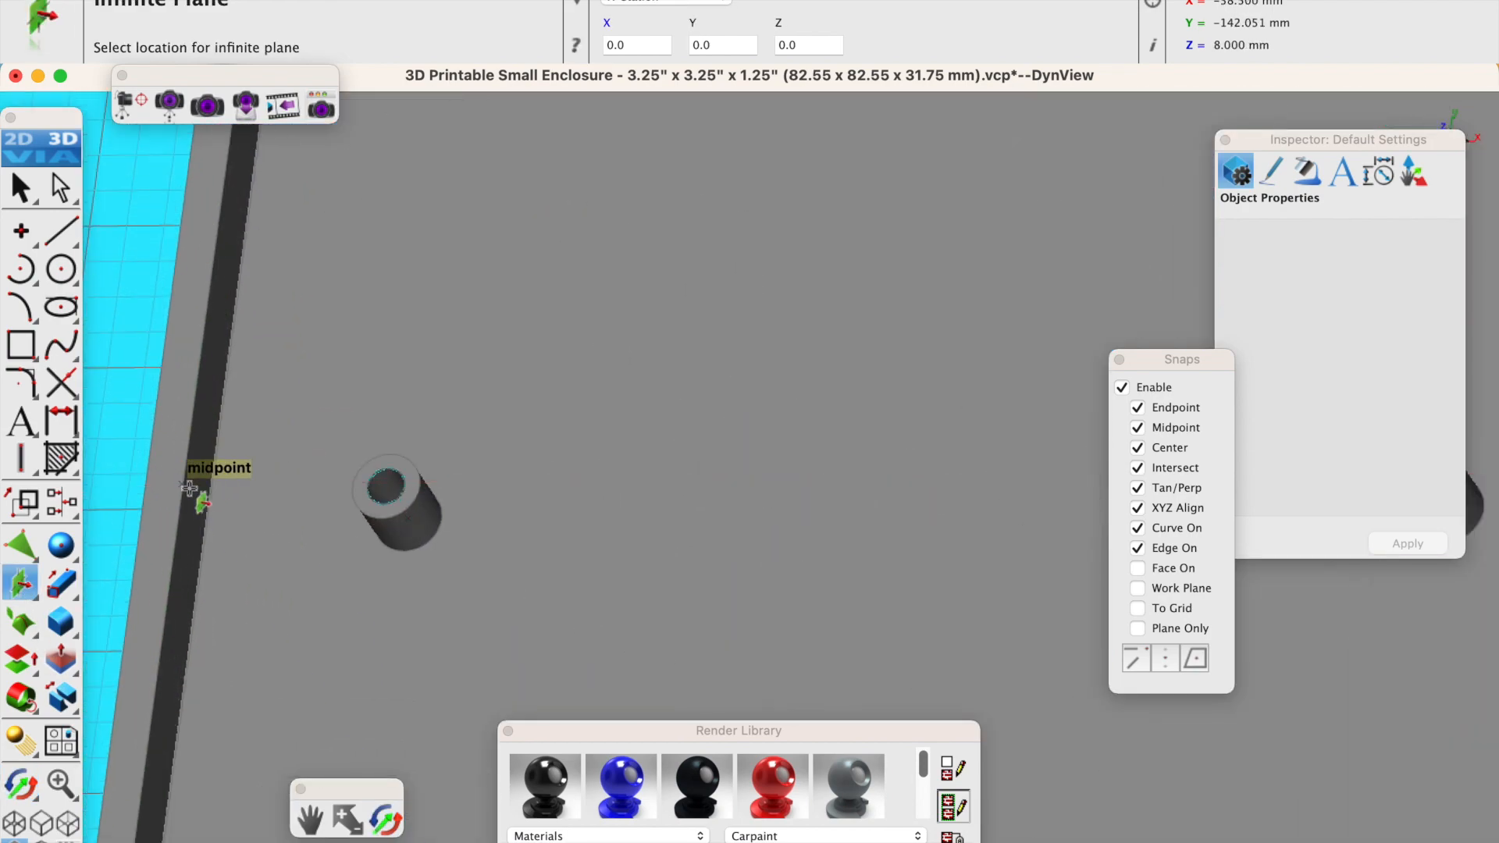
pyautogui.click(188, 489)
pyautogui.scroll(-5, 217, 542)
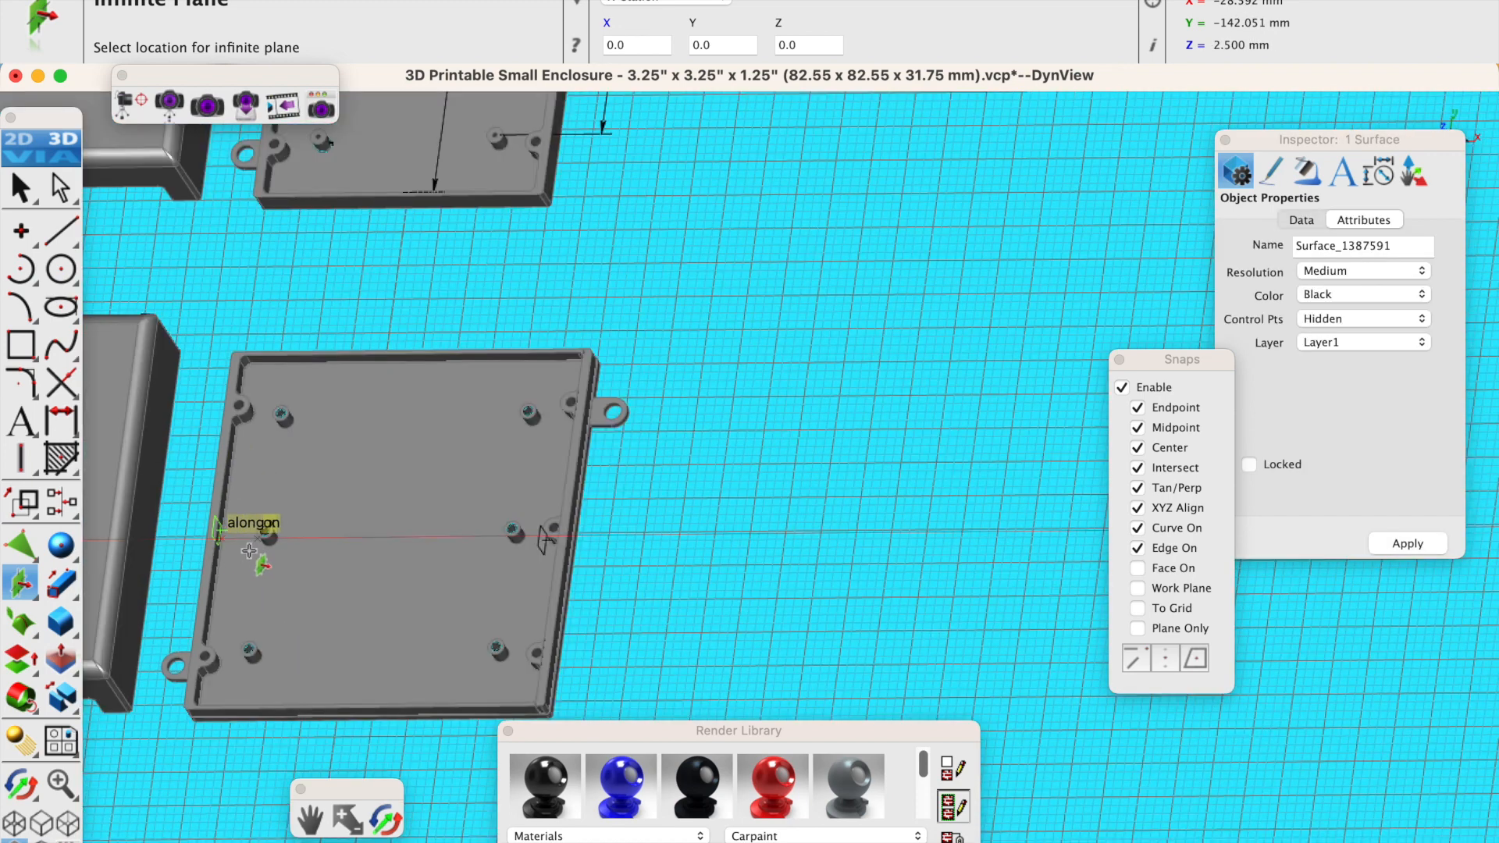
# Split the base's rim solid with the infinite plane on its left side.
pyautogui.click(63, 705)
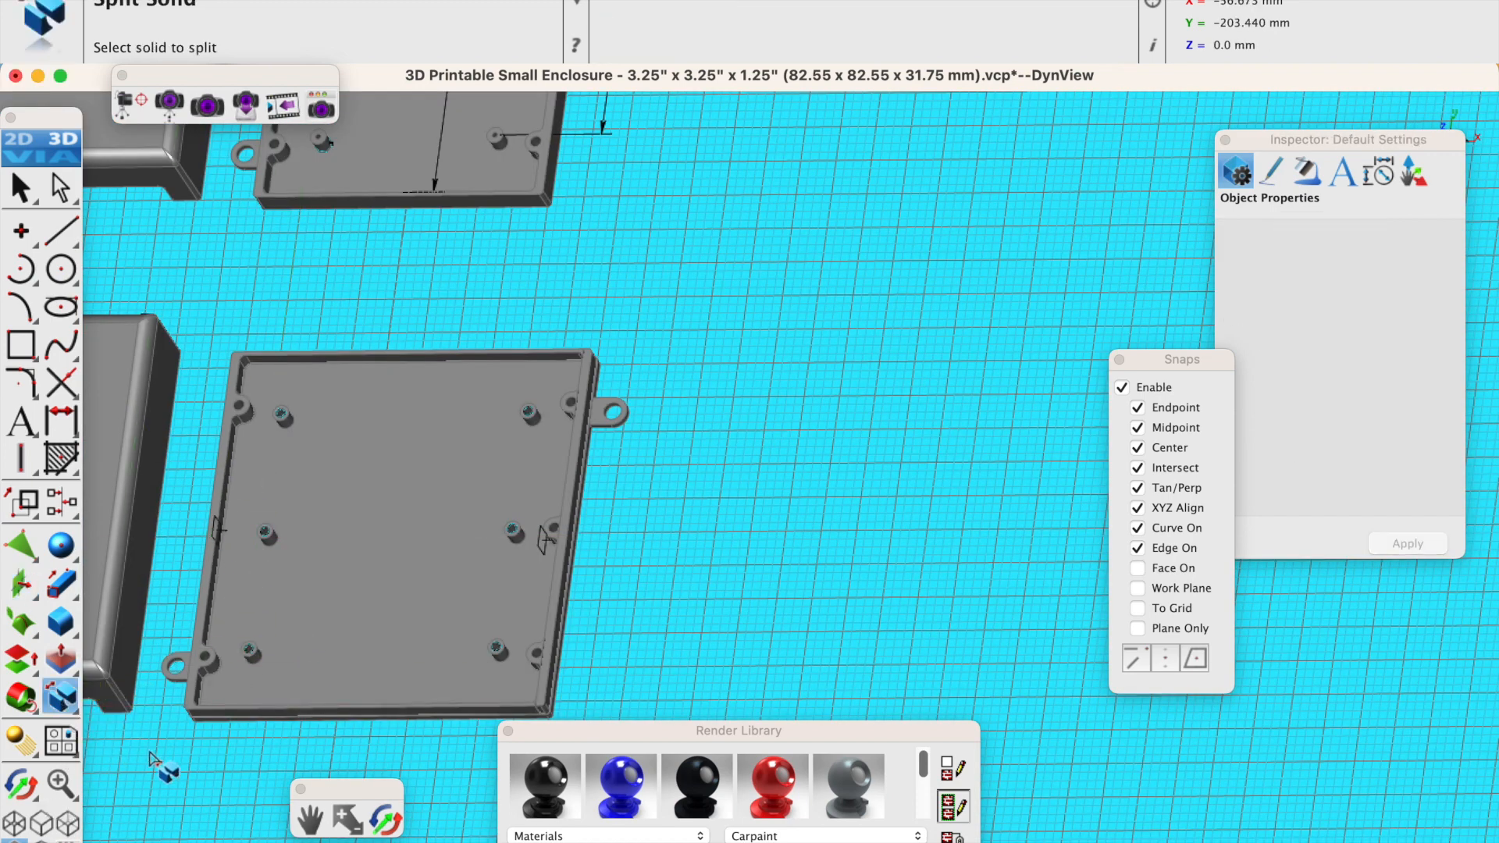
pyautogui.click(206, 587)
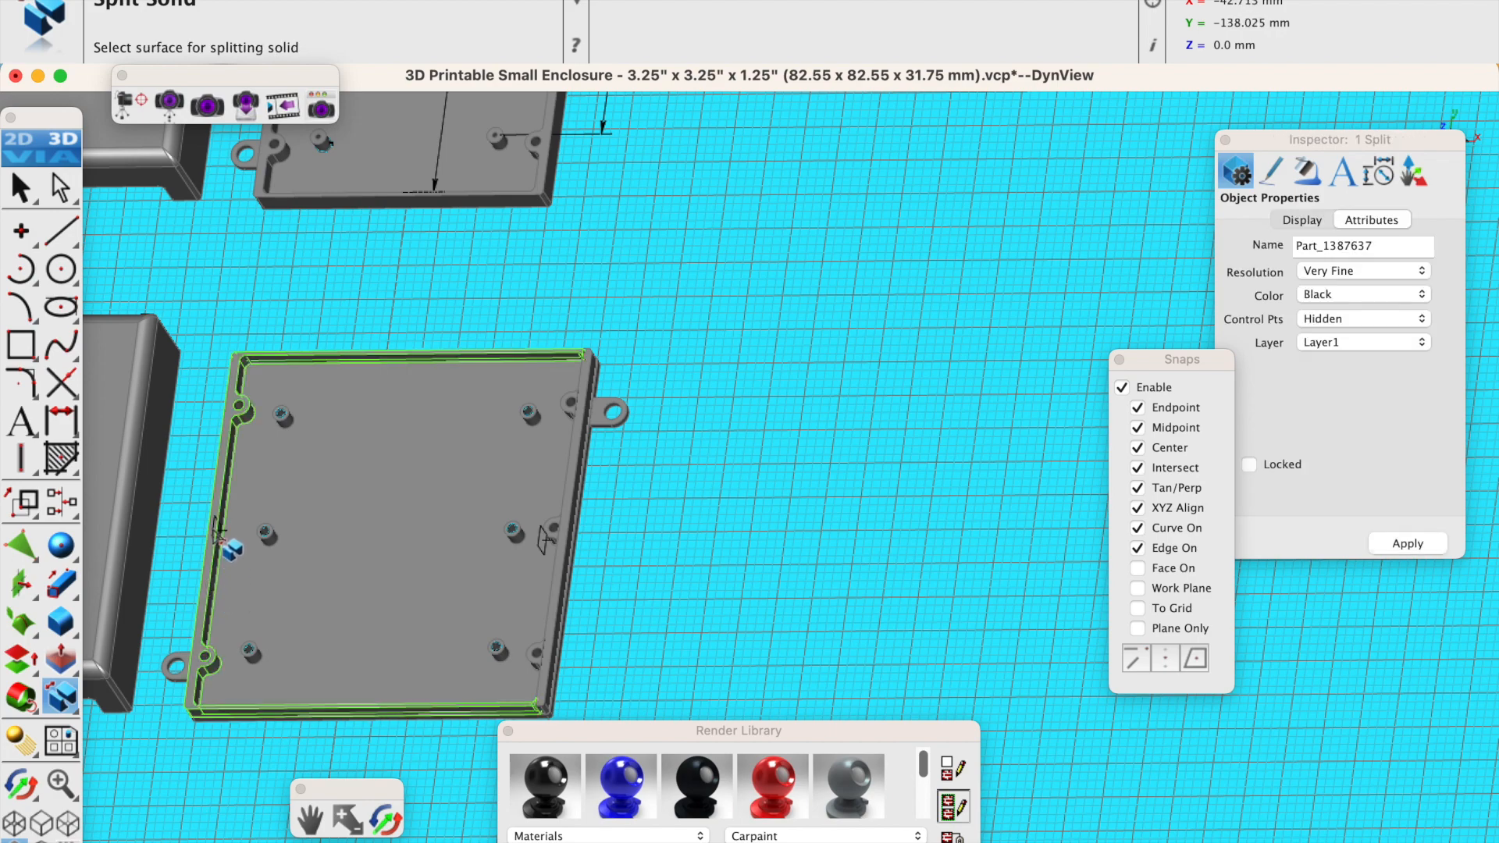
pyautogui.click(219, 532)
pyautogui.click(272, 538)
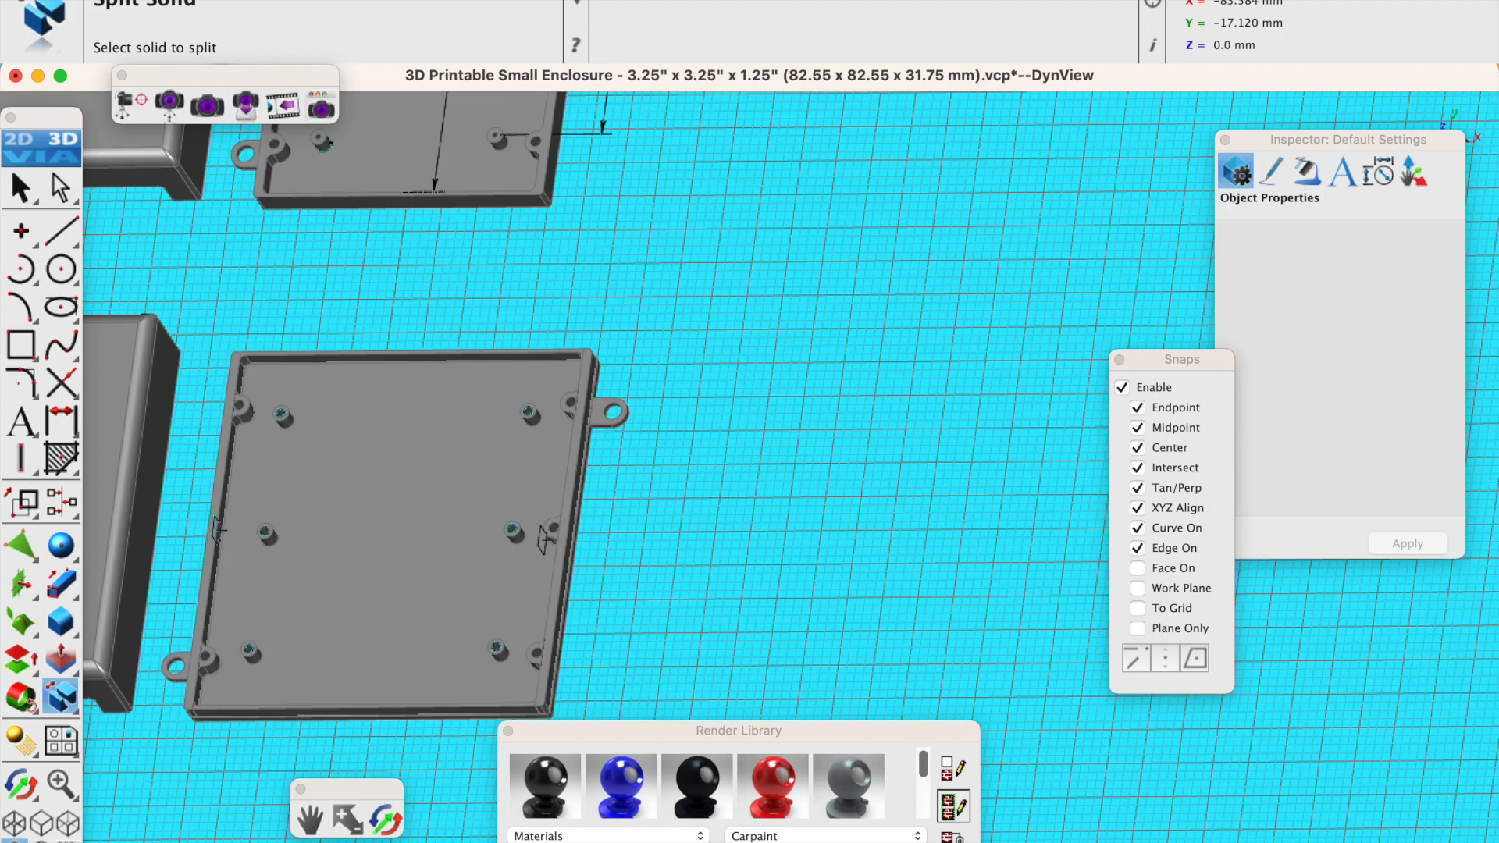
# Return to the top view and duplicate the split-off lower-left screw boss of the rim.
pyautogui.click(238, 0)
pyautogui.click(289, 85)
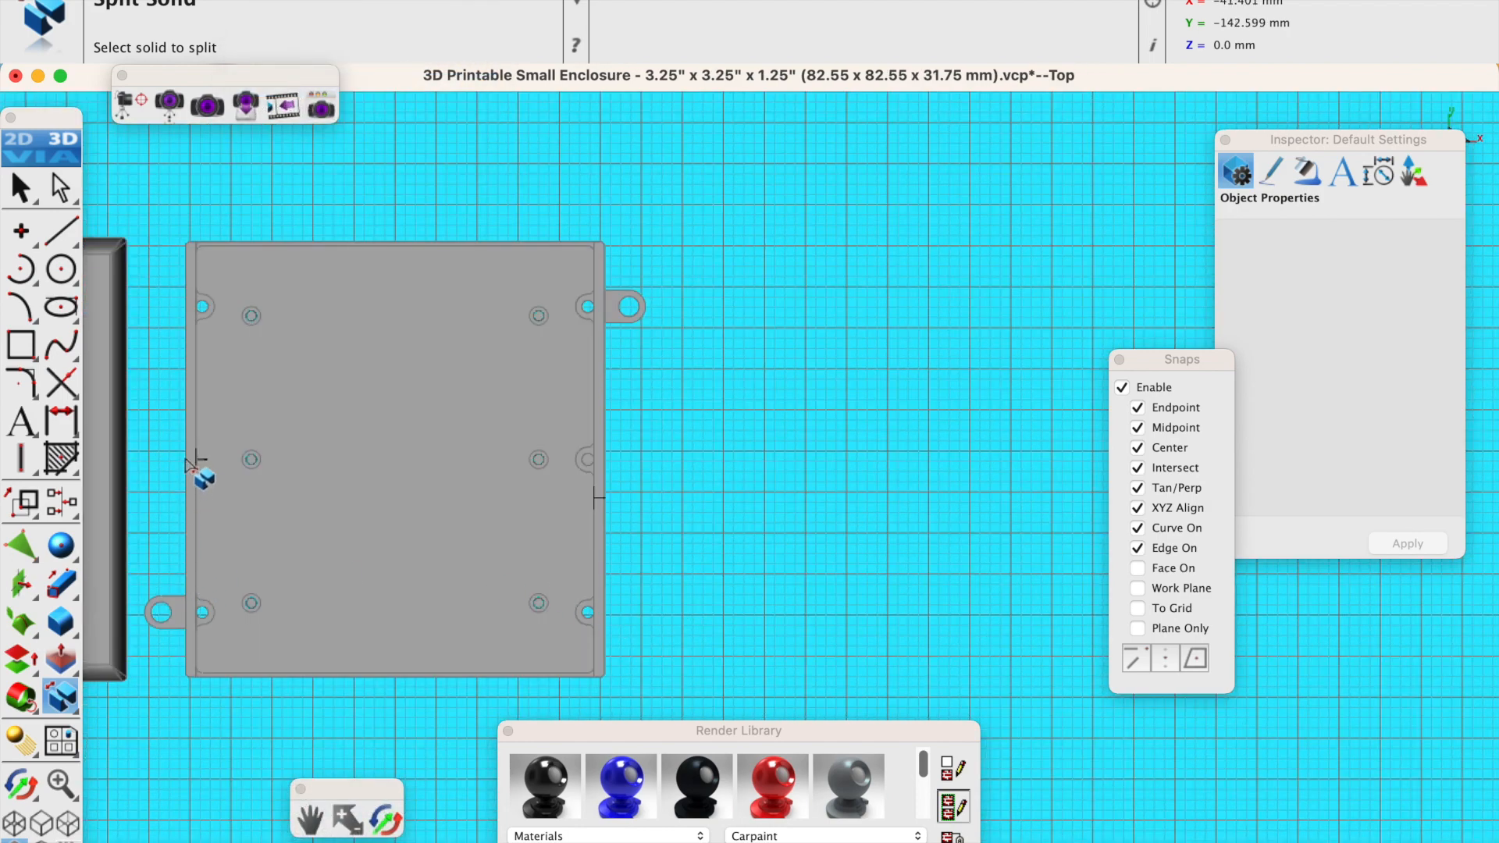
pyautogui.scroll(5, 191, 469)
pyautogui.scroll(-6, 199, 468)
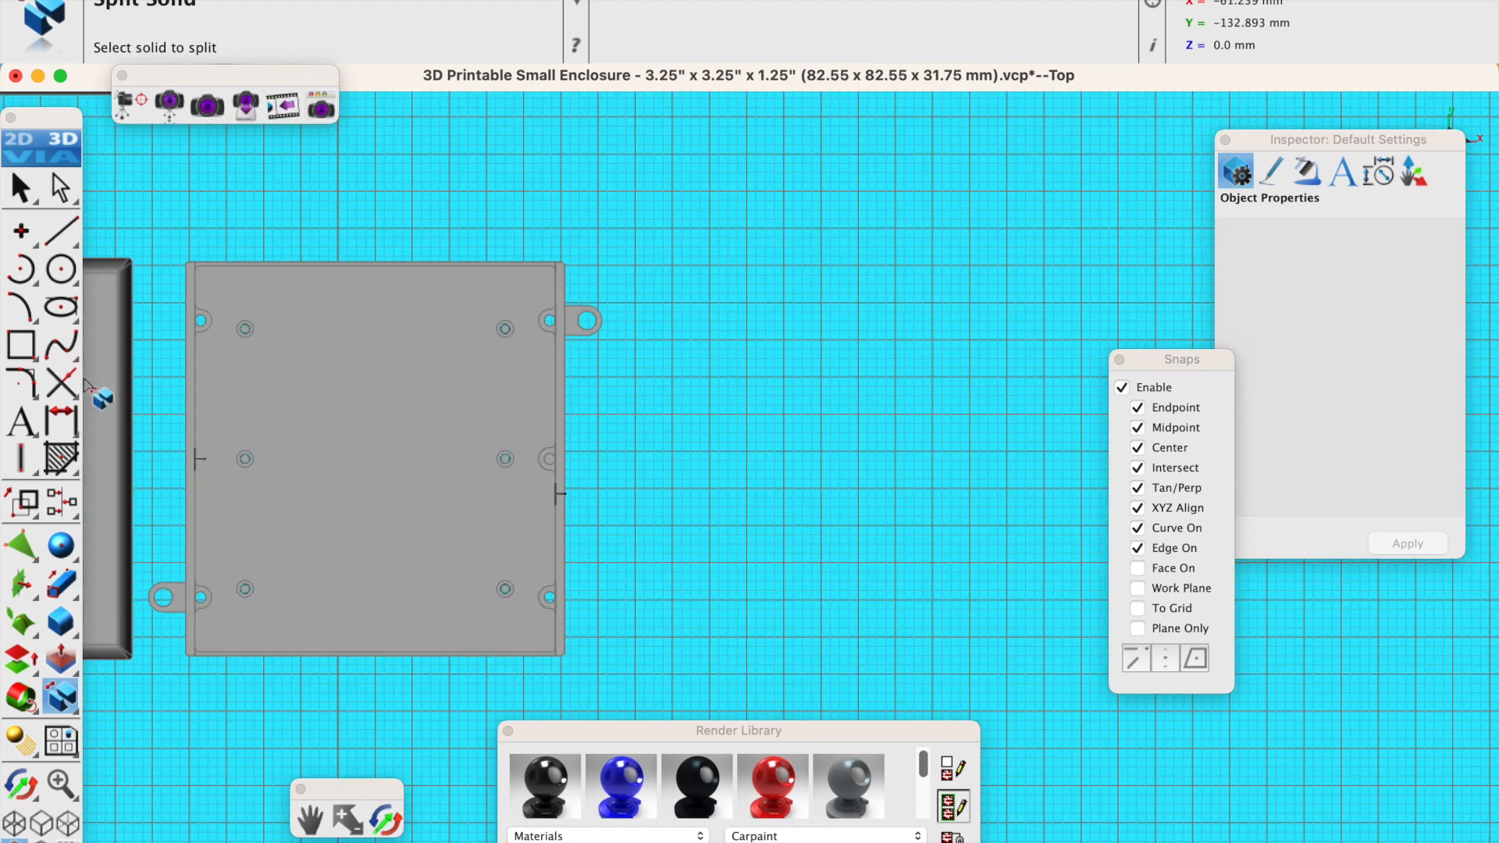
pyautogui.click(20, 188)
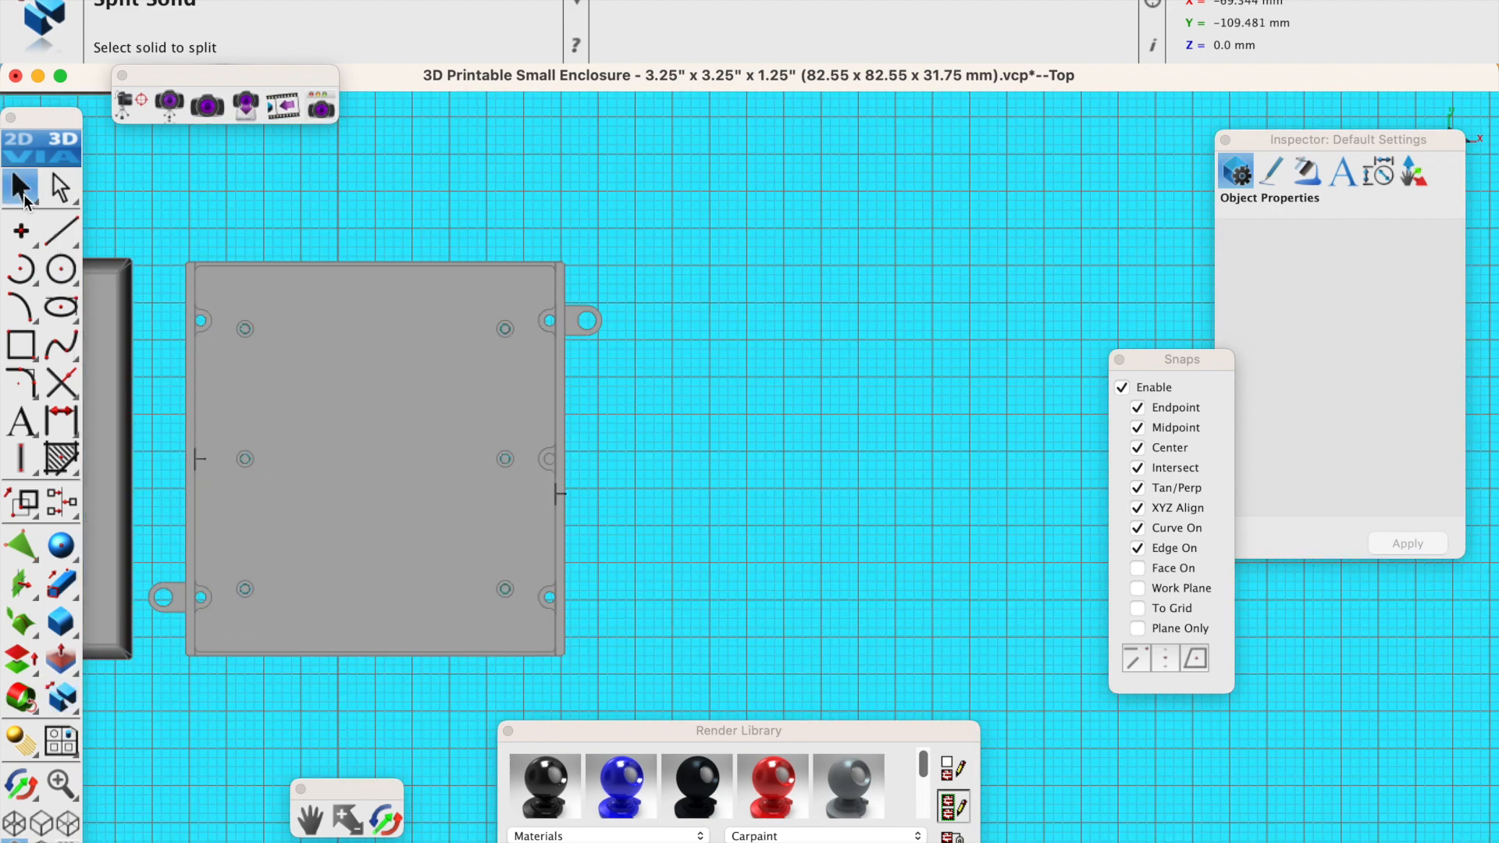
pyautogui.click(211, 603)
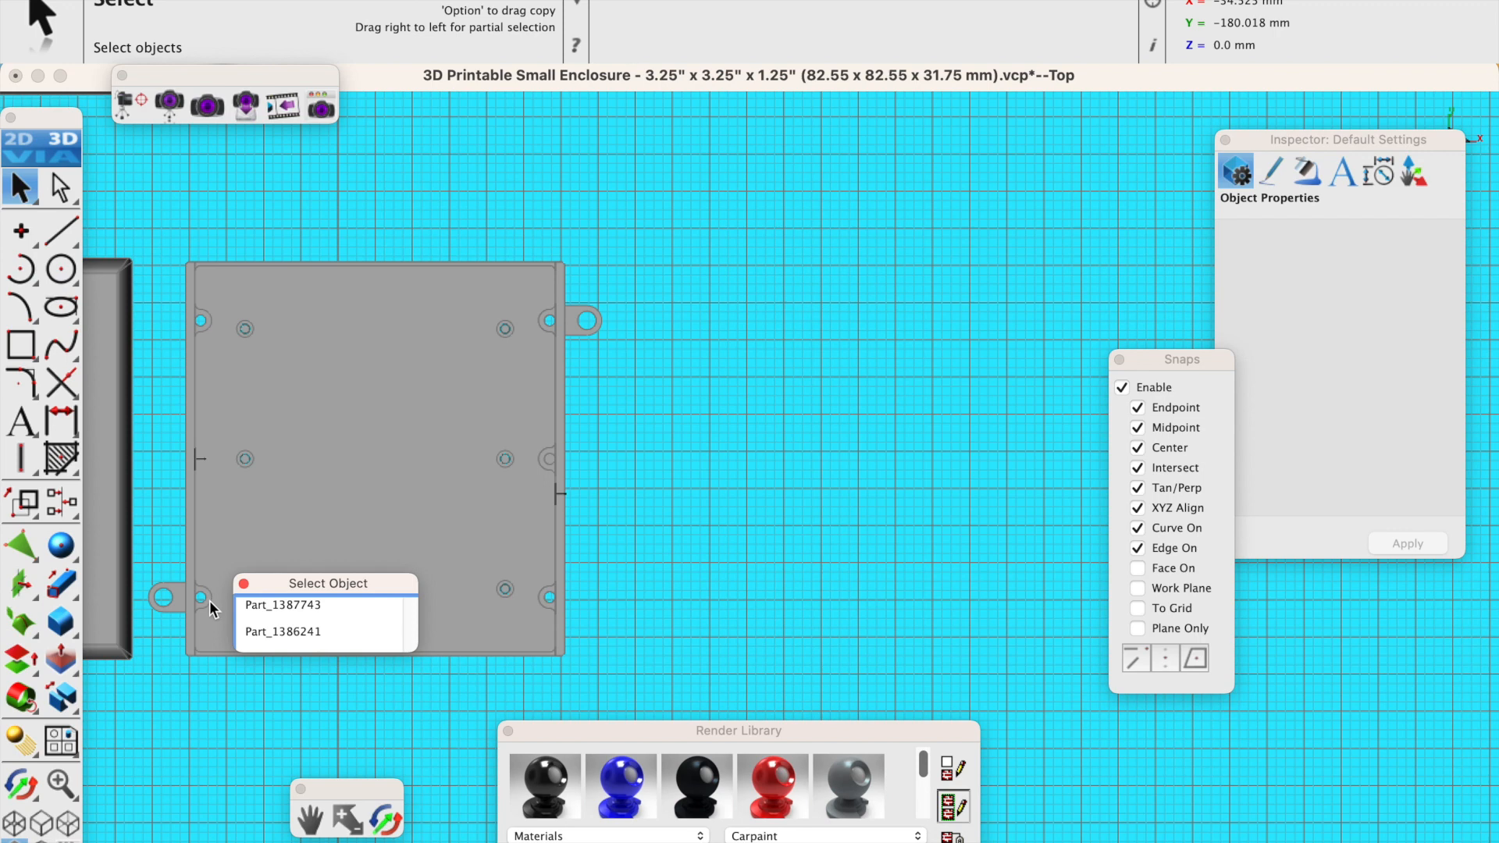
pyautogui.click(278, 615)
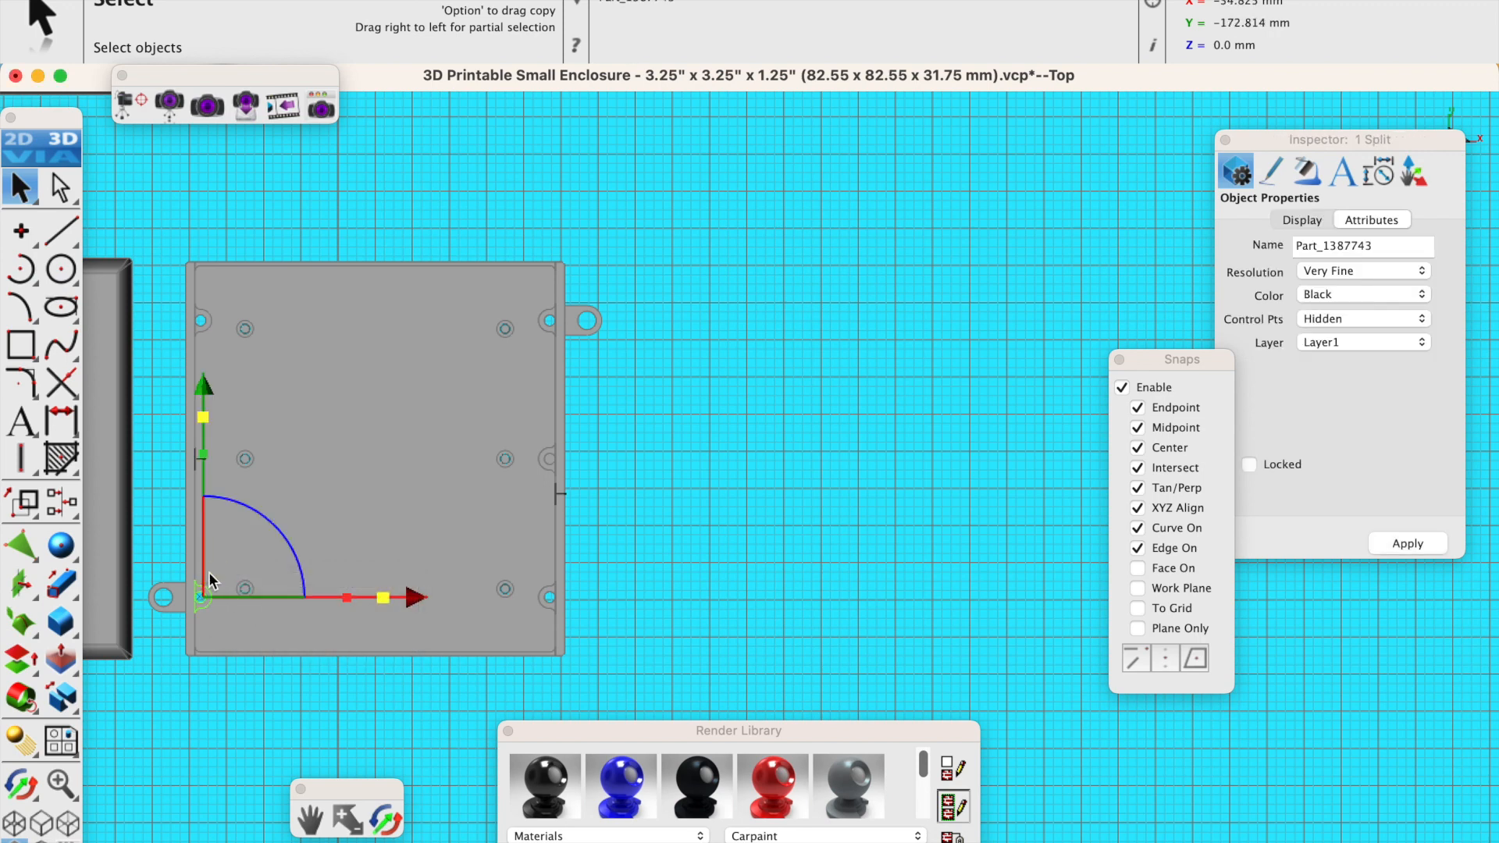
pyautogui.press('Delete')
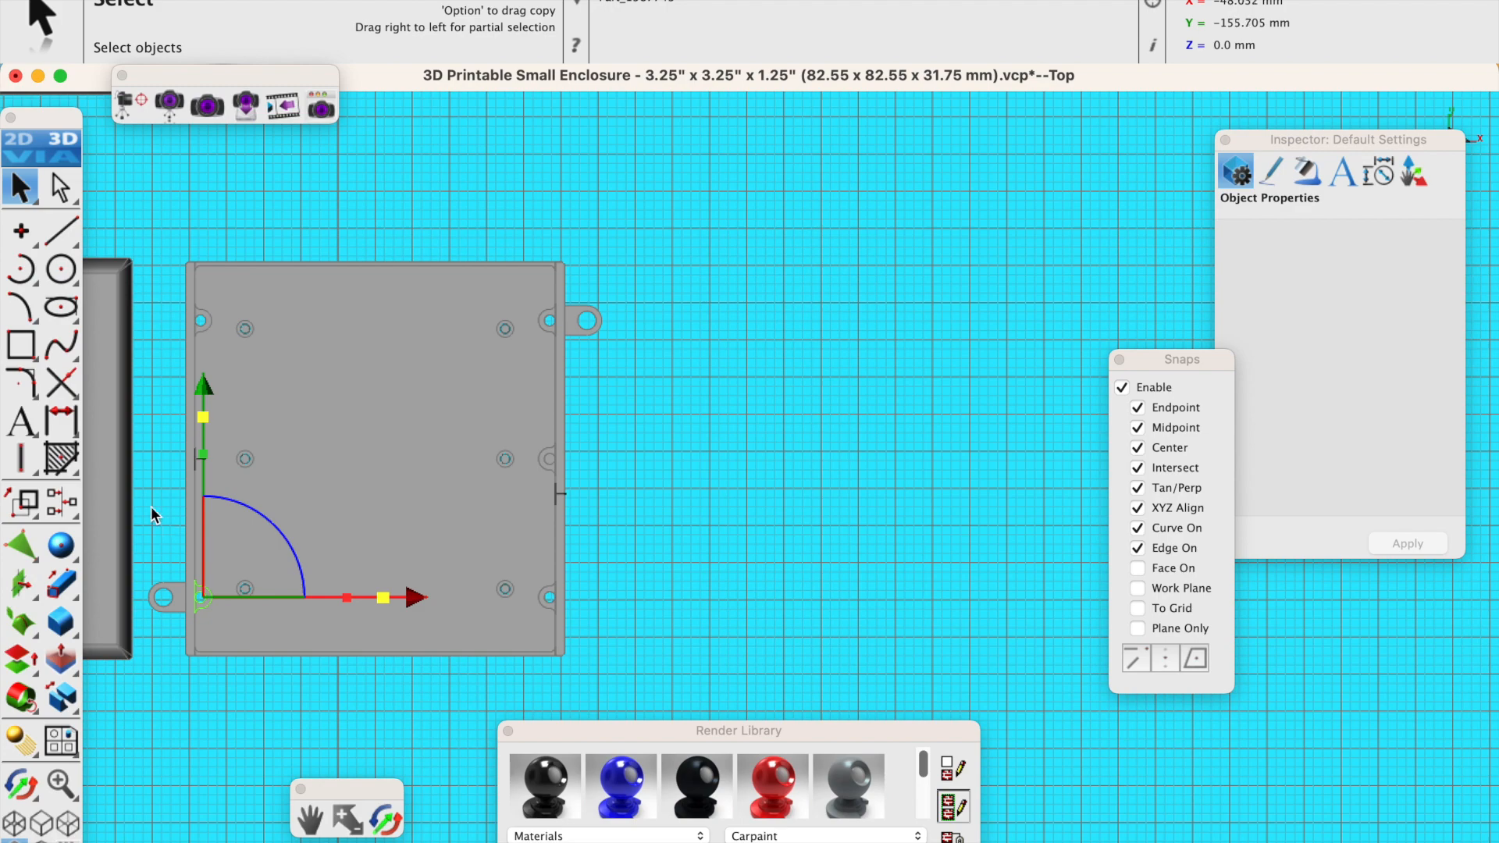
# Align the center of the duplicated left-hand boss vertically with the middle row of standoffs.
pyautogui.click(61, 506)
pyautogui.scroll(5, 266, 460)
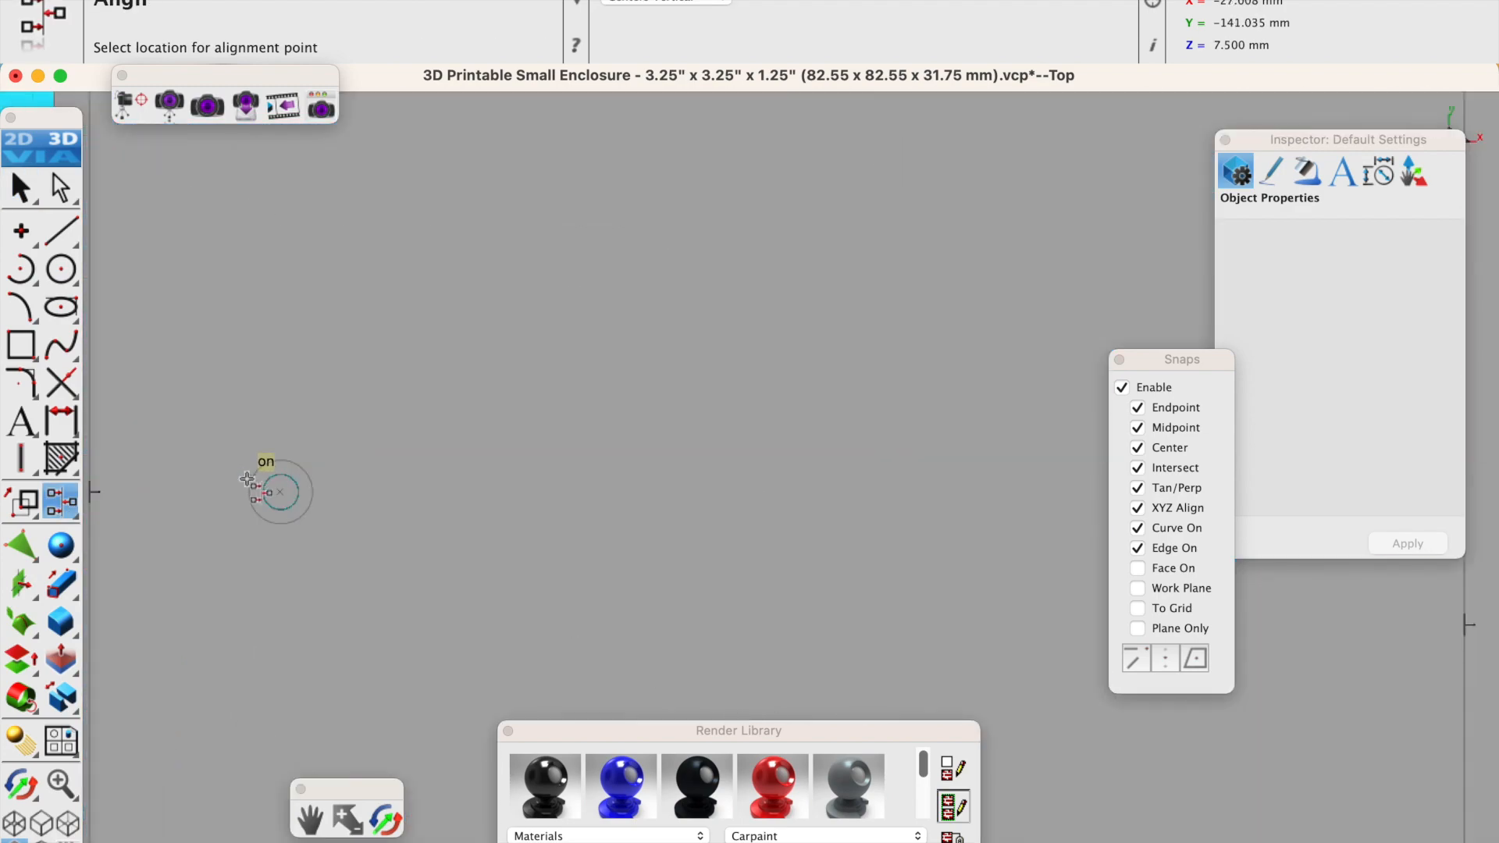
pyautogui.scroll(-5, 280, 494)
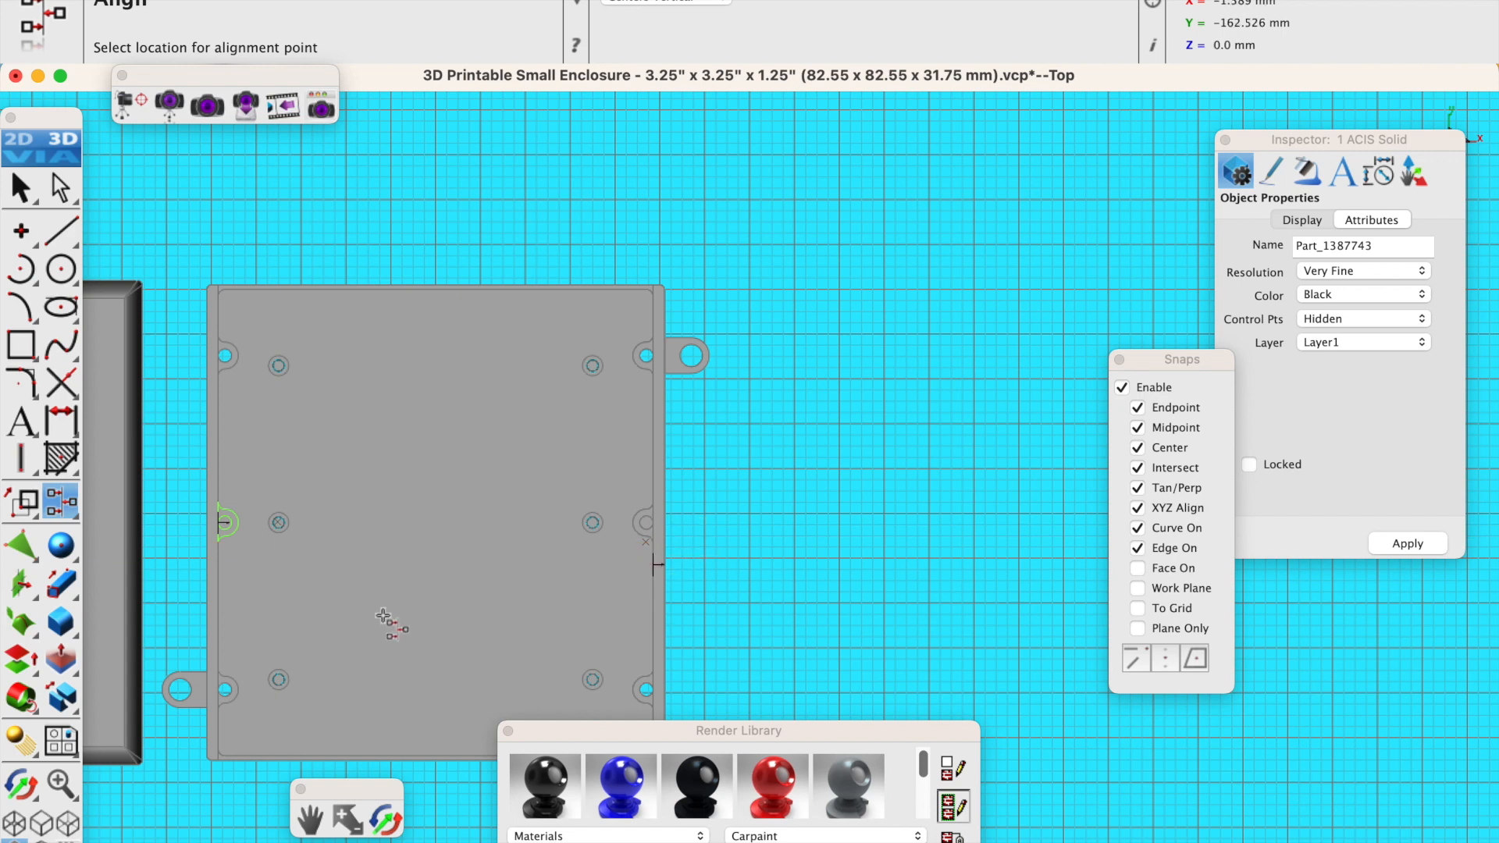
pyautogui.click(25, 192)
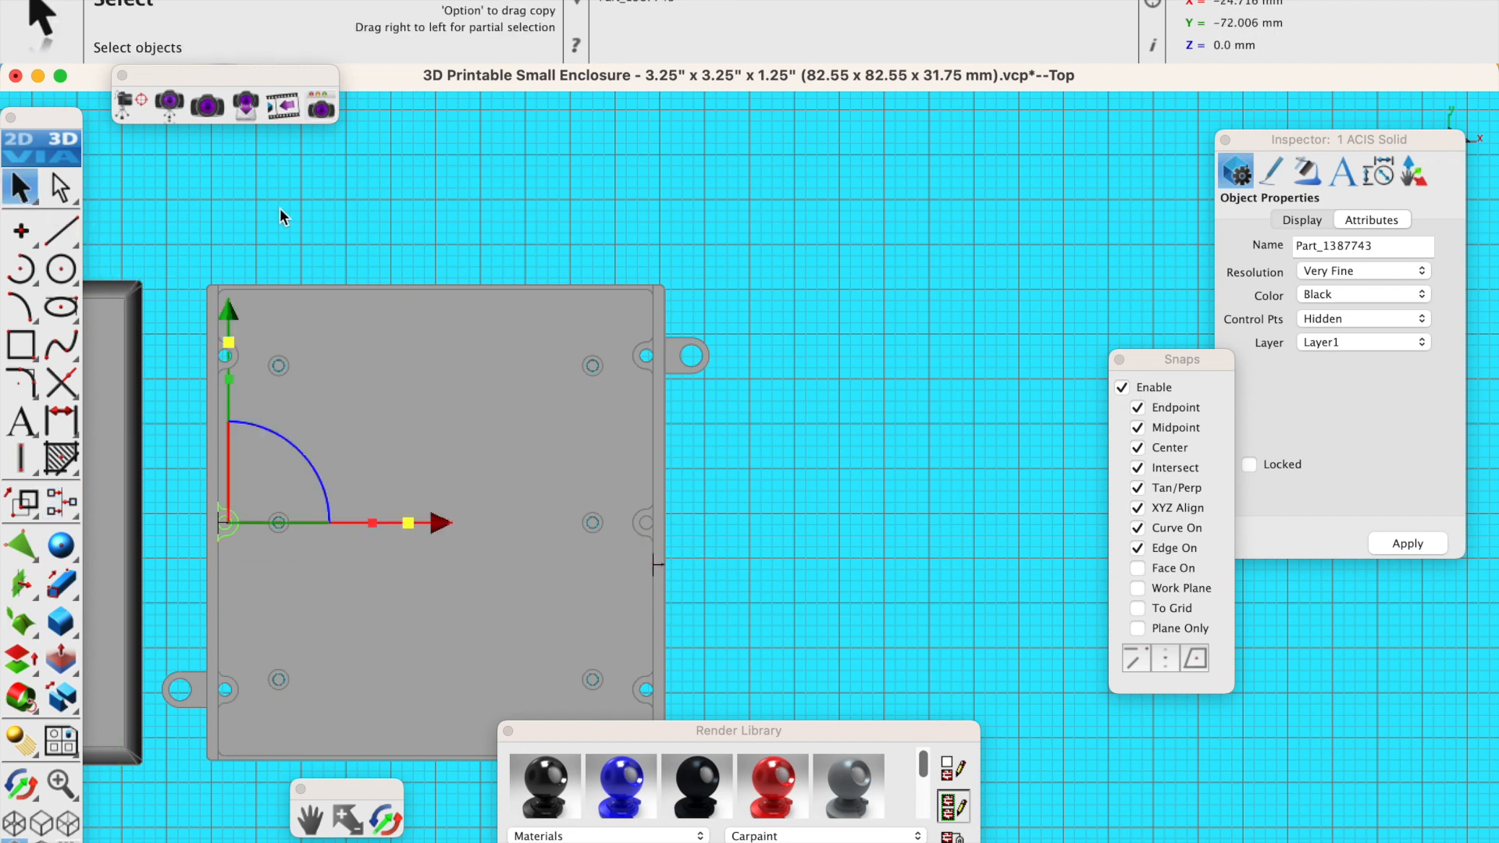
pyautogui.click(167, 580)
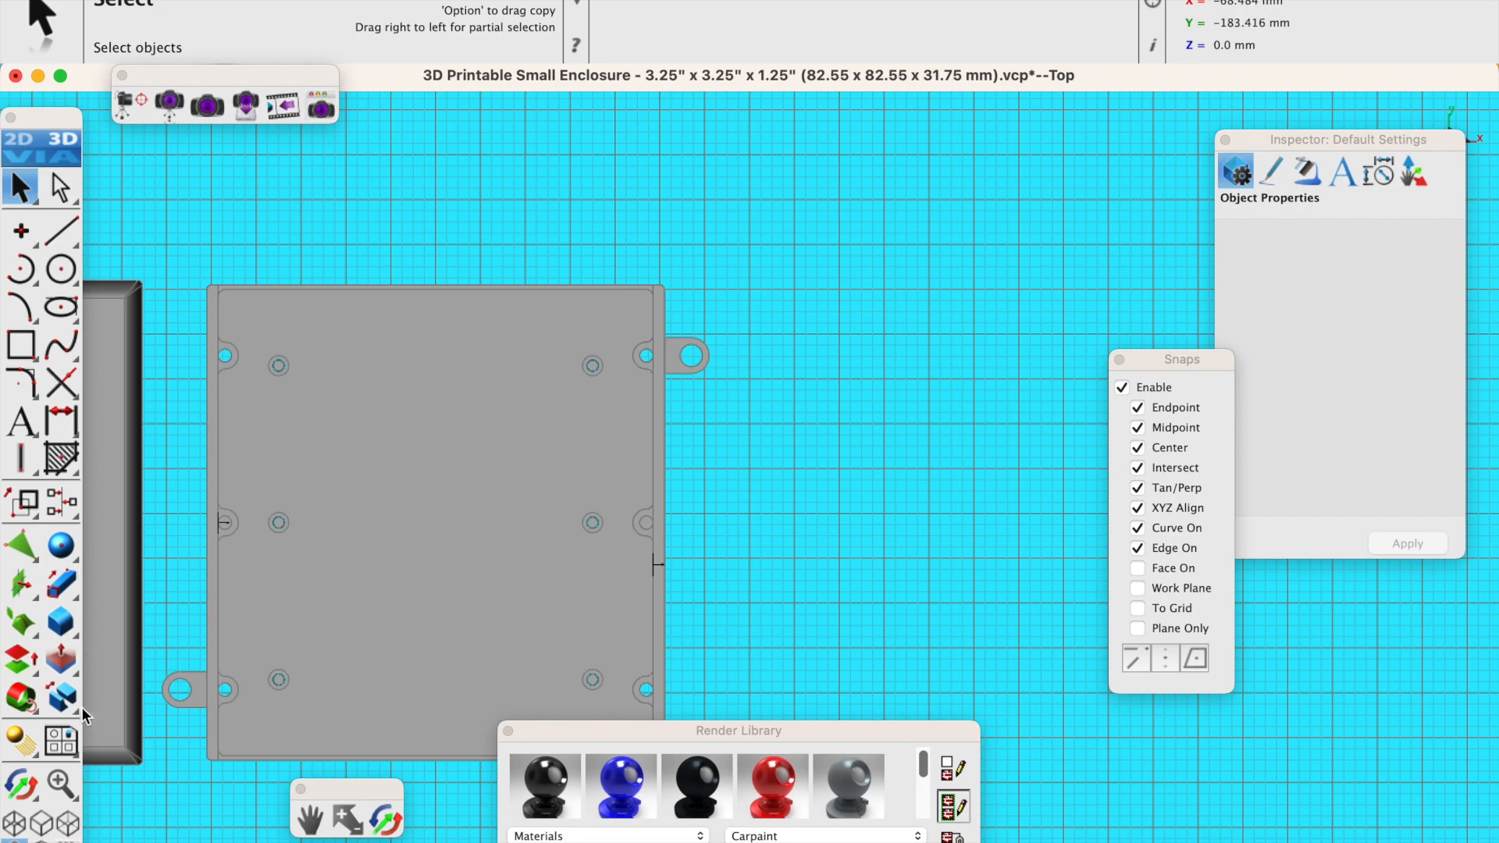
# Draw a 3 mm diameter circle centered on the hole outline of the middle-left screw boss.
pyautogui.click(60, 585)
pyautogui.scroll(5, 227, 519)
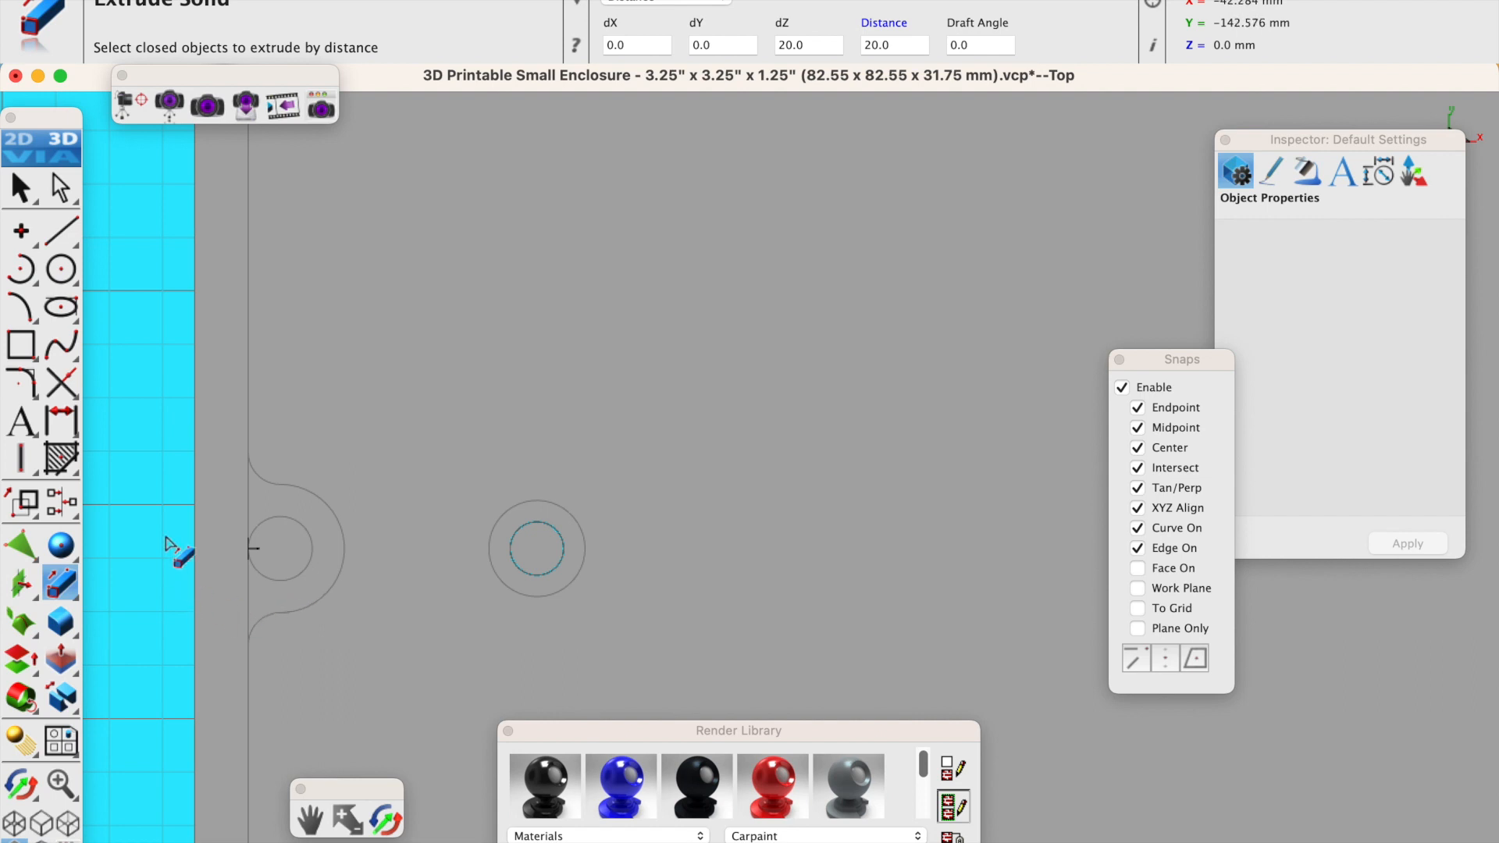
pyautogui.click(62, 275)
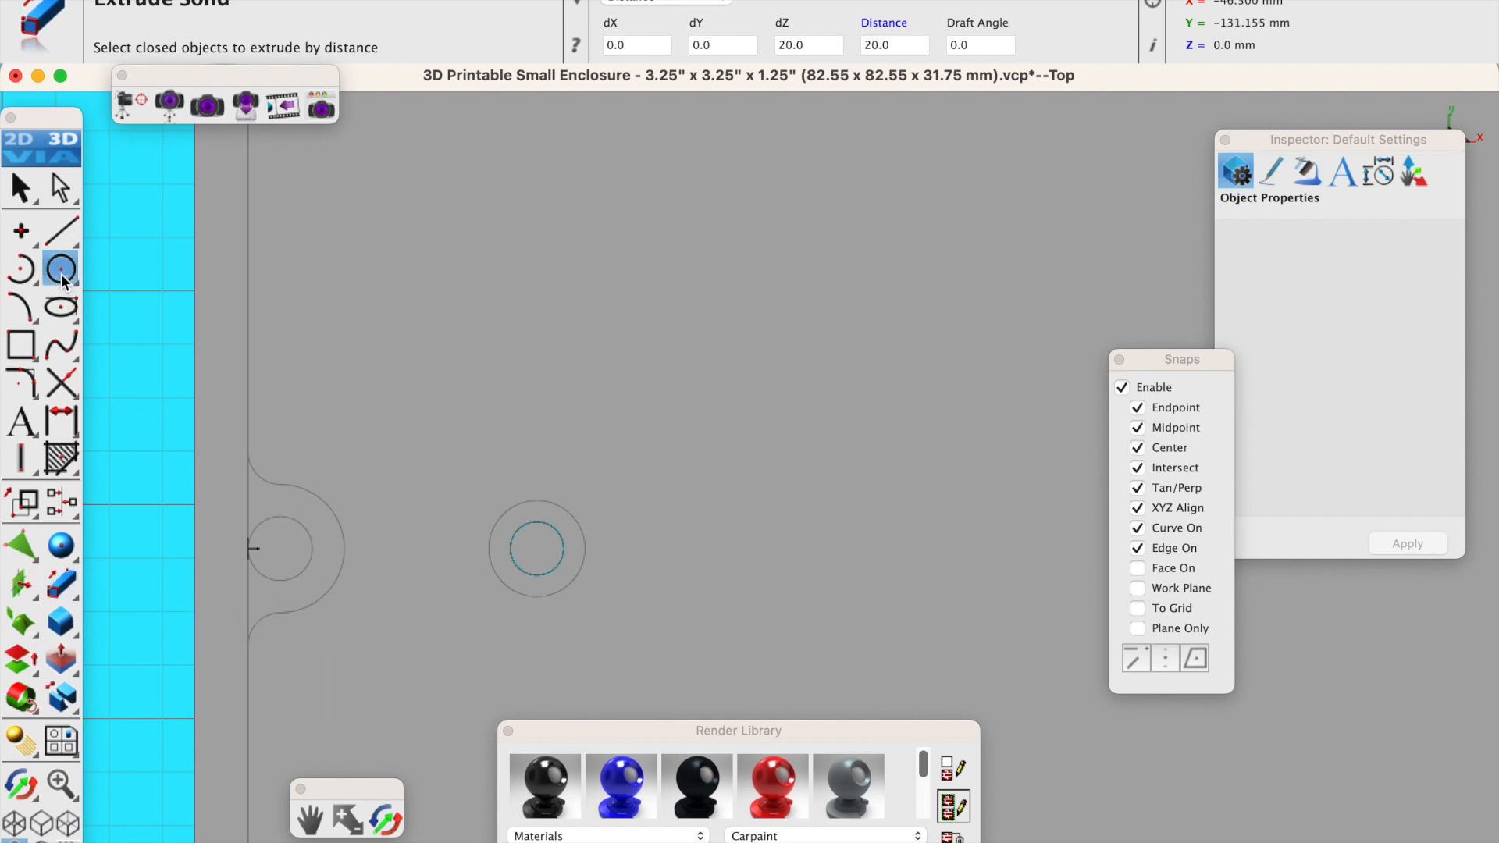
pyautogui.click(282, 552)
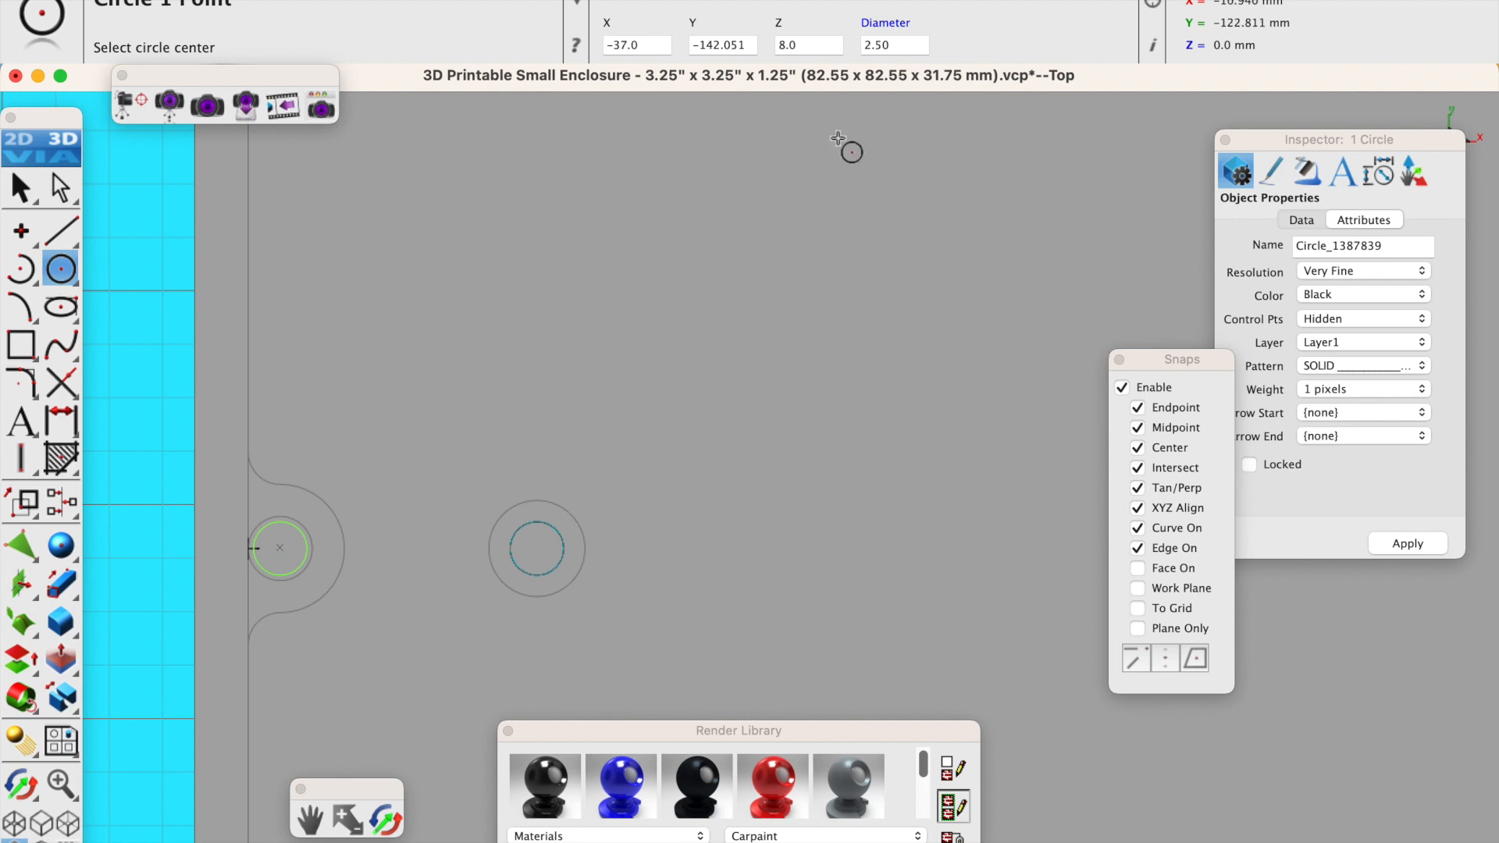
pyautogui.click(897, 44)
pyautogui.write('3')
pyautogui.press('Return')
pyautogui.scroll(-5, 713, 385)
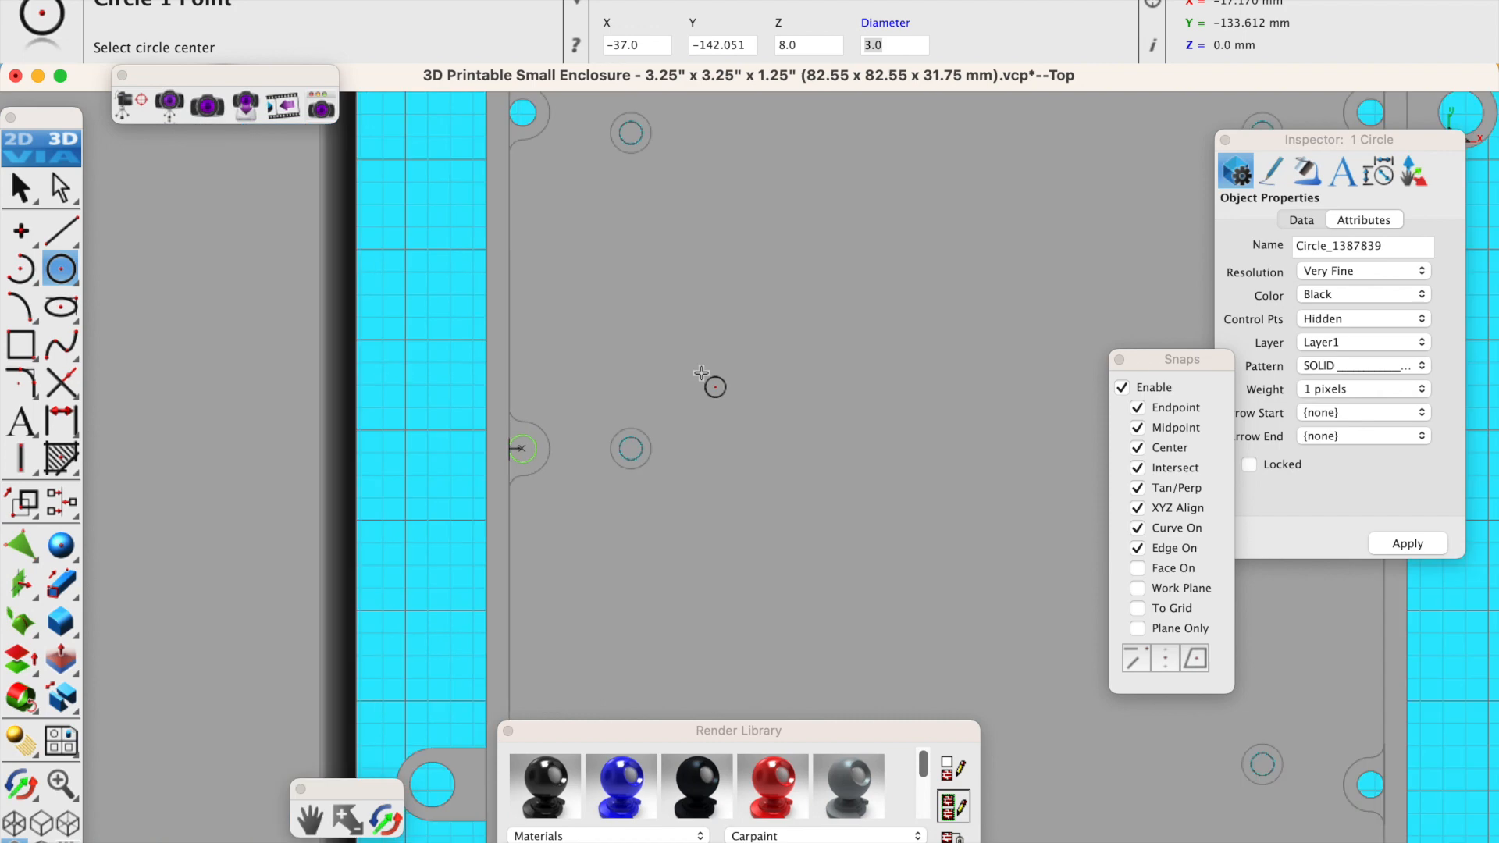
# Draw another 3 mm diameter circle centered on the middle-right screw boss.
pyautogui.scroll(5, 1094, 417)
pyautogui.scroll(-5, 952, 402)
pyautogui.scroll(5, 1026, 408)
pyautogui.click(907, 429)
pyautogui.scroll(-5, 1027, 367)
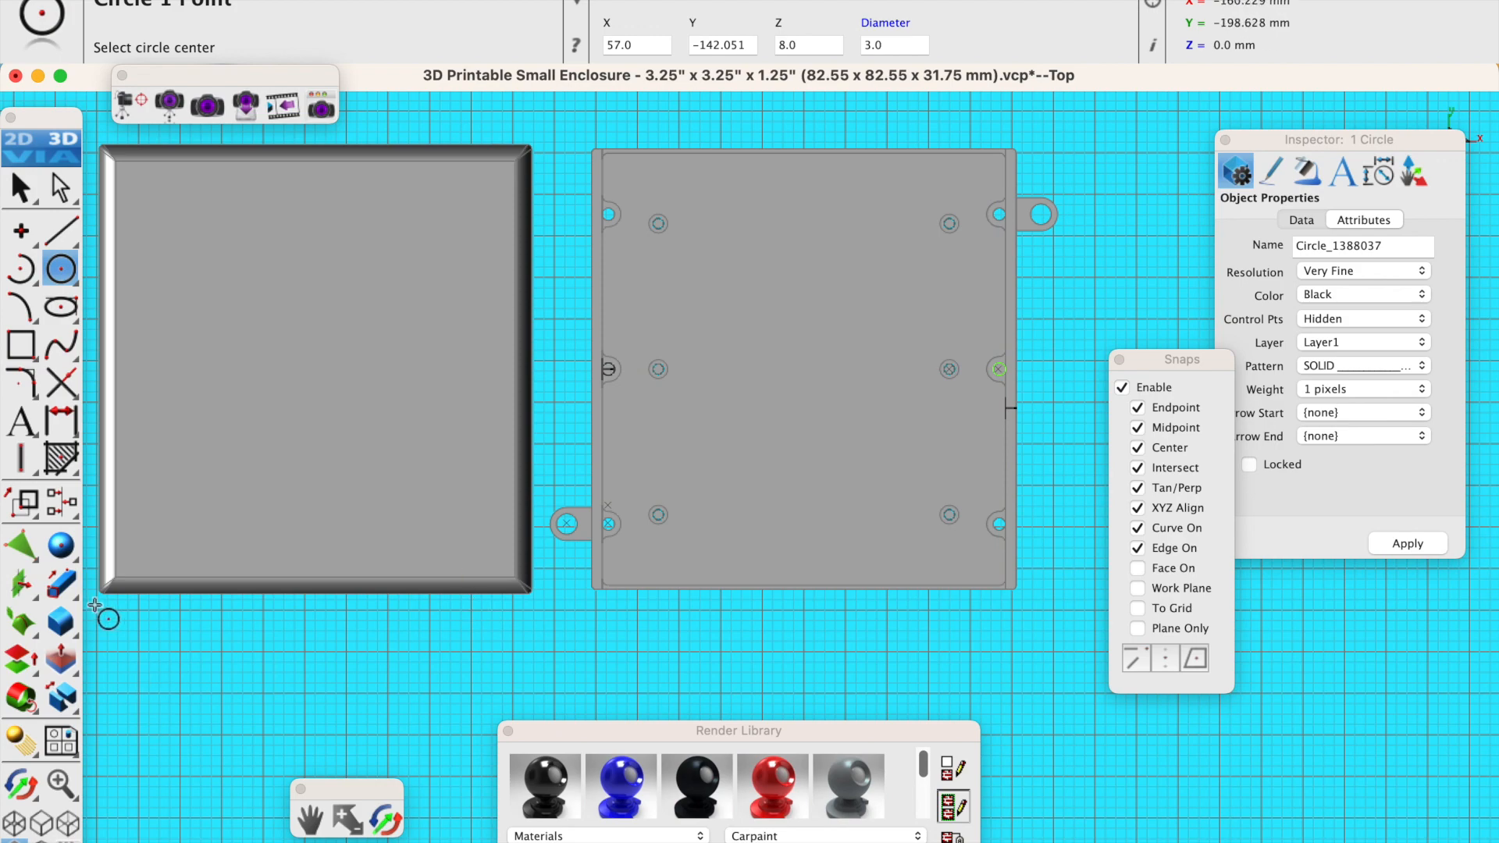
# Extrude the two 3 mm circles at the middle-left and middle-right screw bosses by 20 mm.
pyautogui.click(61, 582)
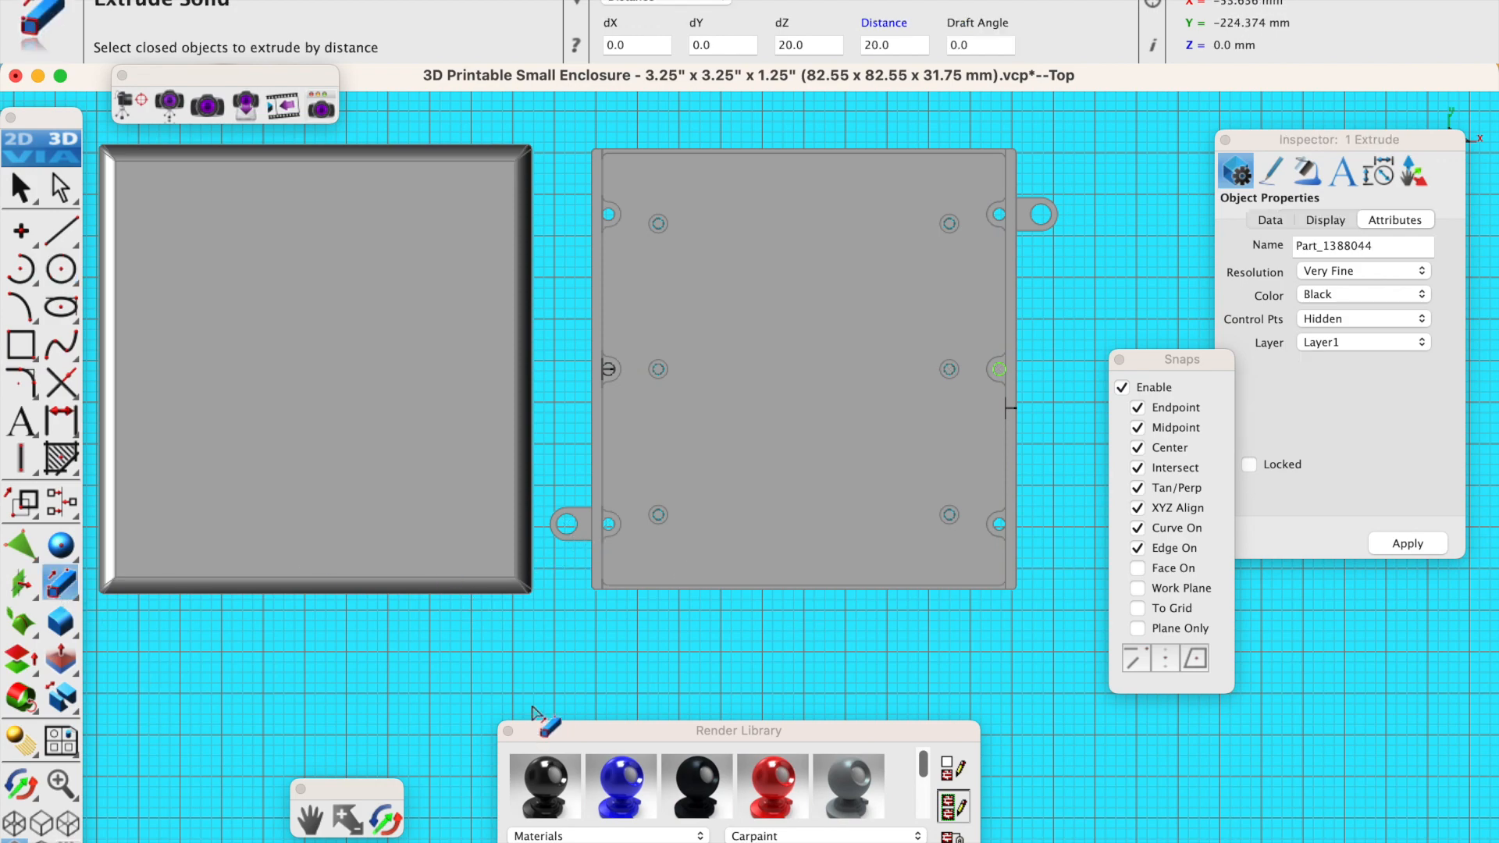
pyautogui.scroll(5, 619, 376)
pyautogui.scroll(2, 619, 376)
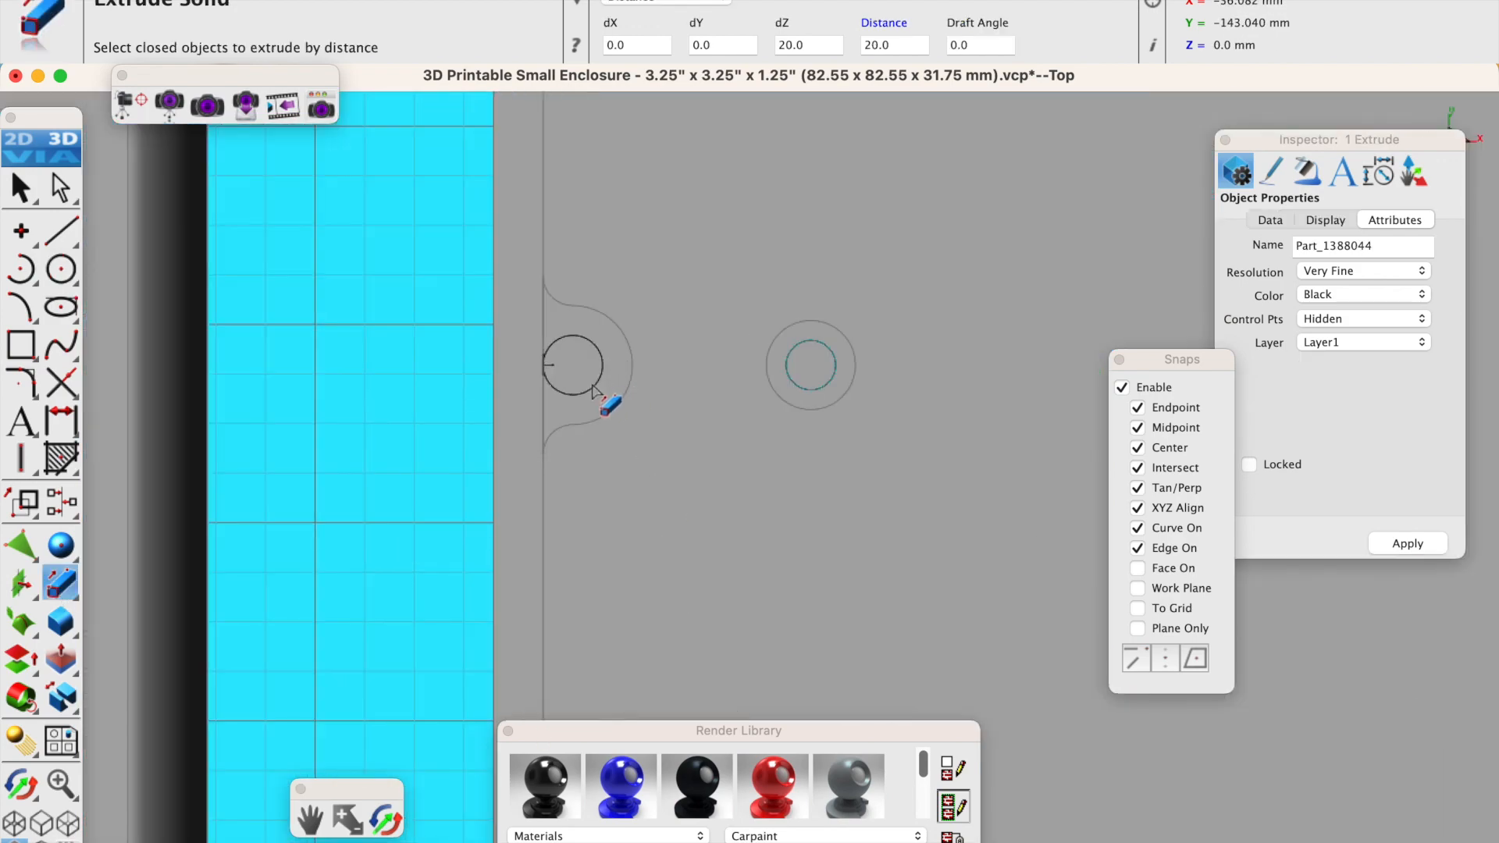
pyautogui.click(594, 388)
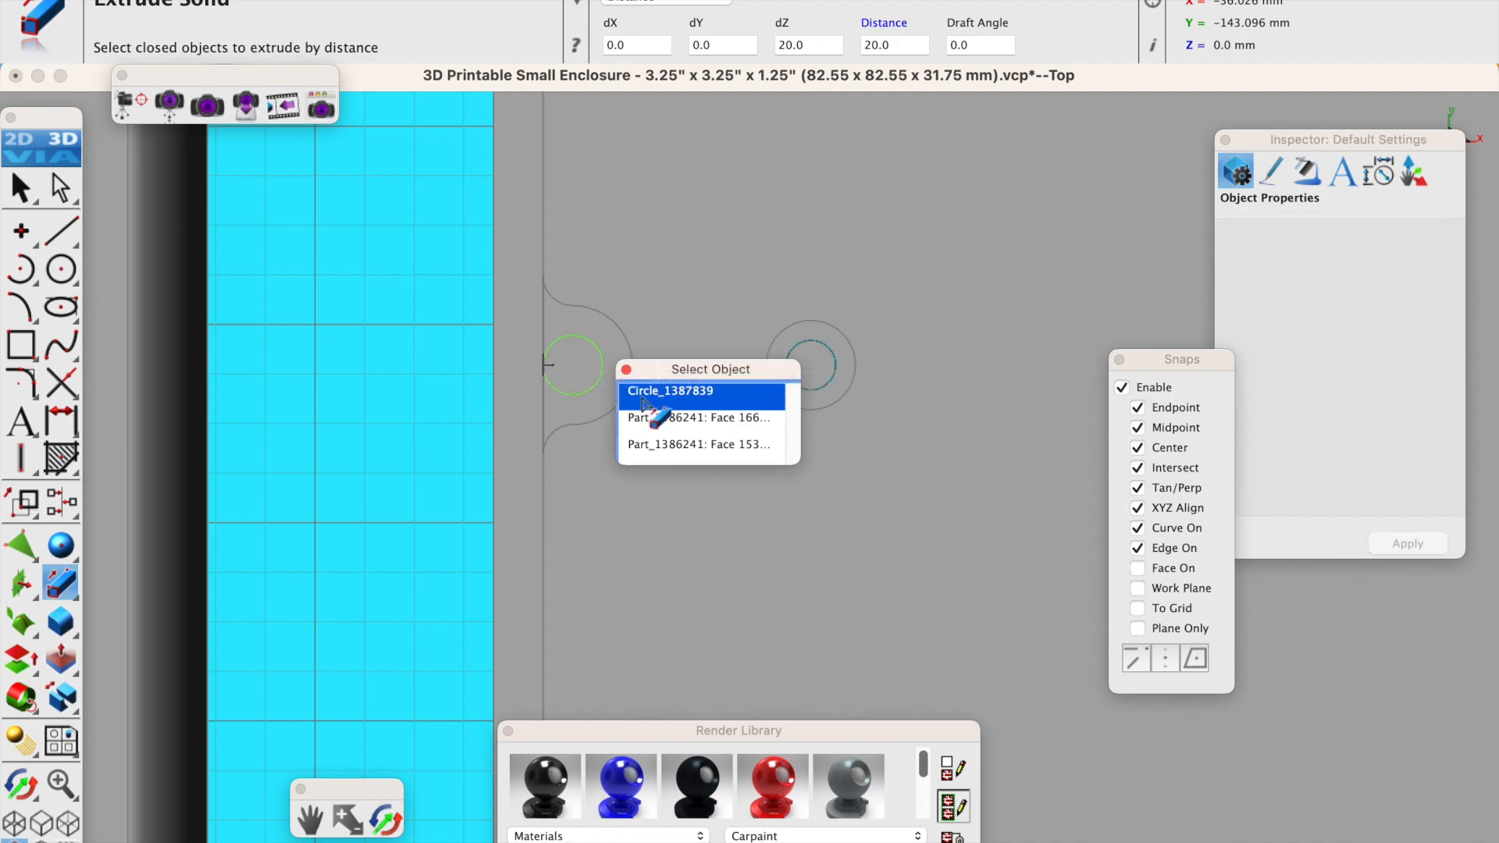
pyautogui.click(671, 392)
# Select both extruded cylinders at the middle screw bosses in a tilted view of the base.
pyautogui.scroll(-8, 480, 428)
pyautogui.click(385, 820)
pyautogui.moveTo(548, 724); pyautogui.dragTo(441, 537)
pyautogui.scroll(-8, 430, 525)
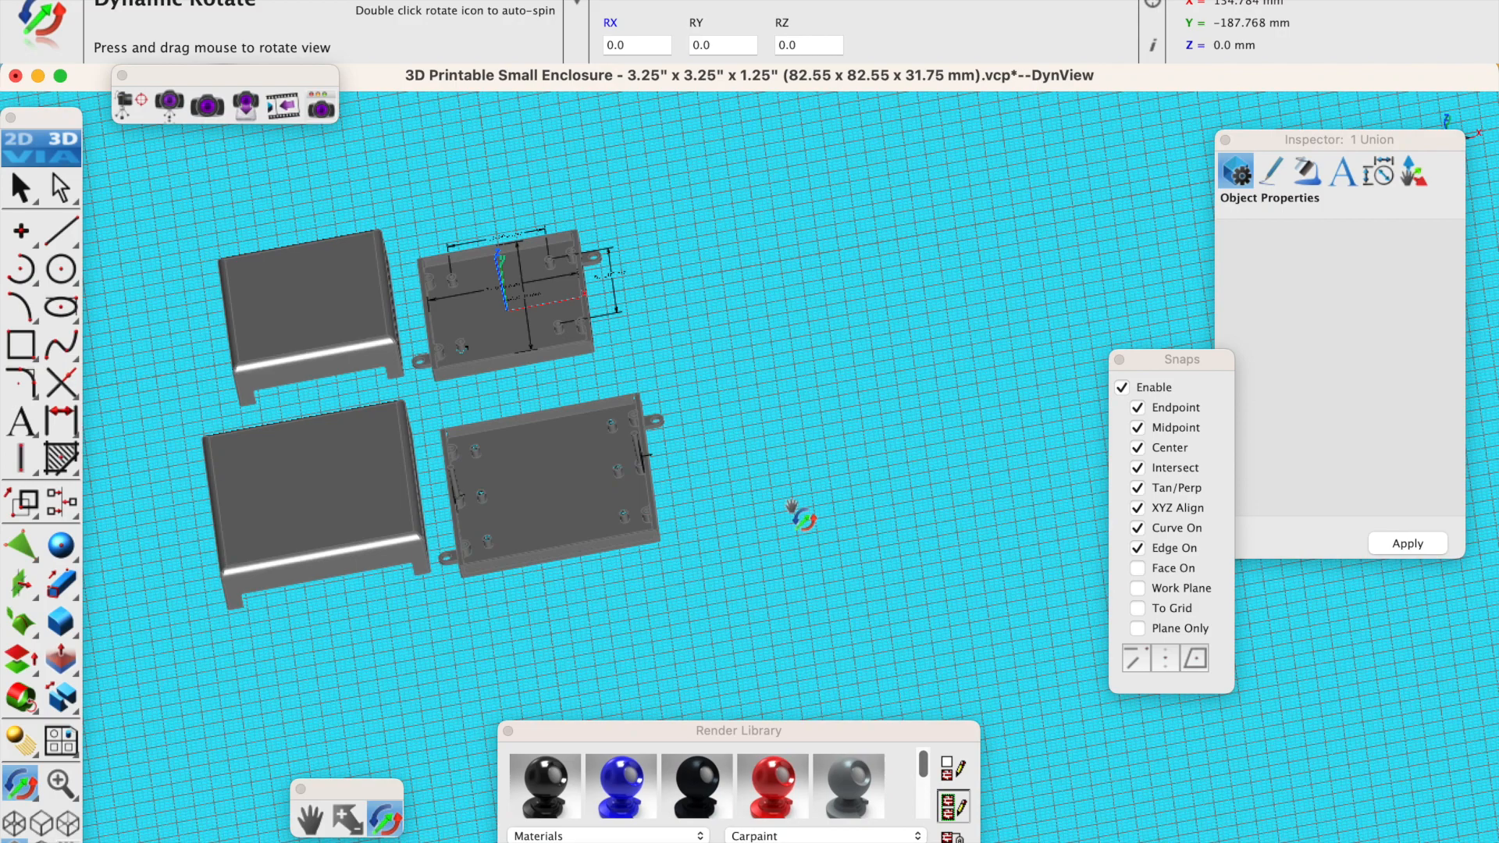
pyautogui.scroll(8, 716, 506)
pyautogui.scroll(-5, 647, 512)
pyautogui.scroll(2, 455, 509)
pyautogui.scroll(2, 454, 509)
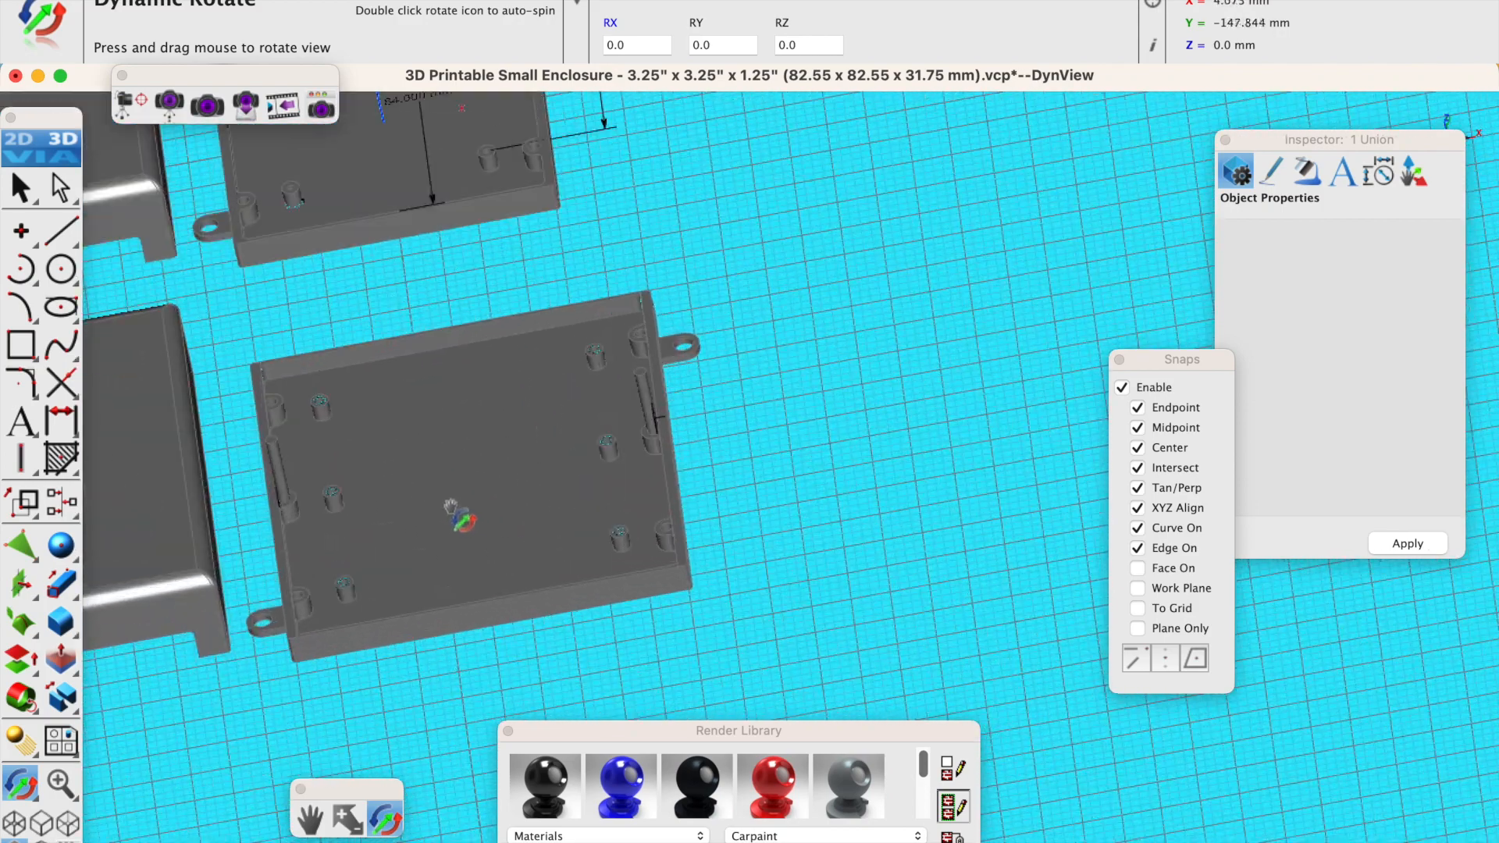
pyautogui.click(21, 188)
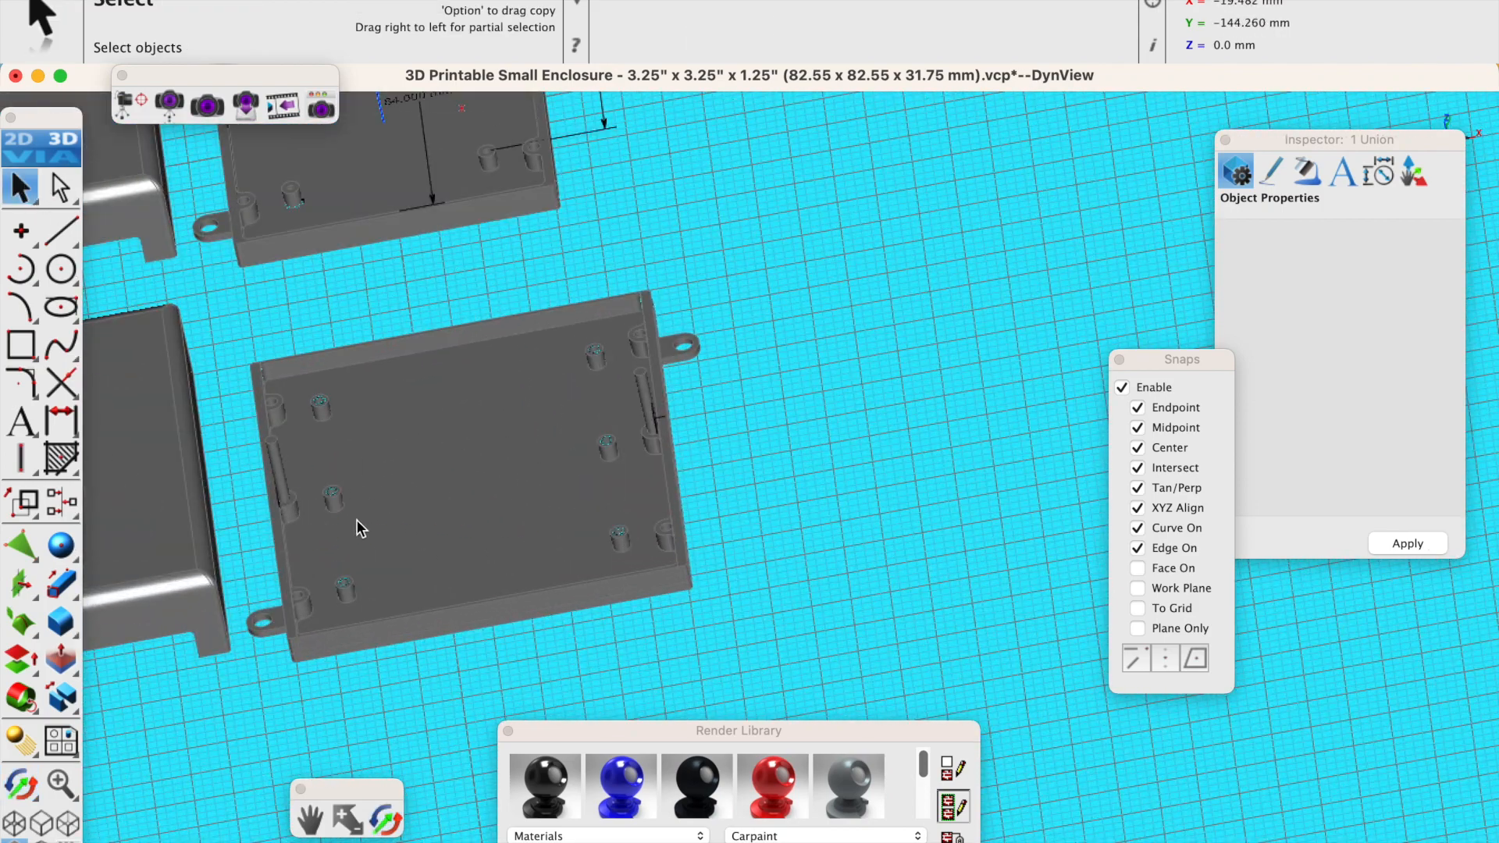
pyautogui.scroll(5, 260, 460)
pyautogui.click(307, 465)
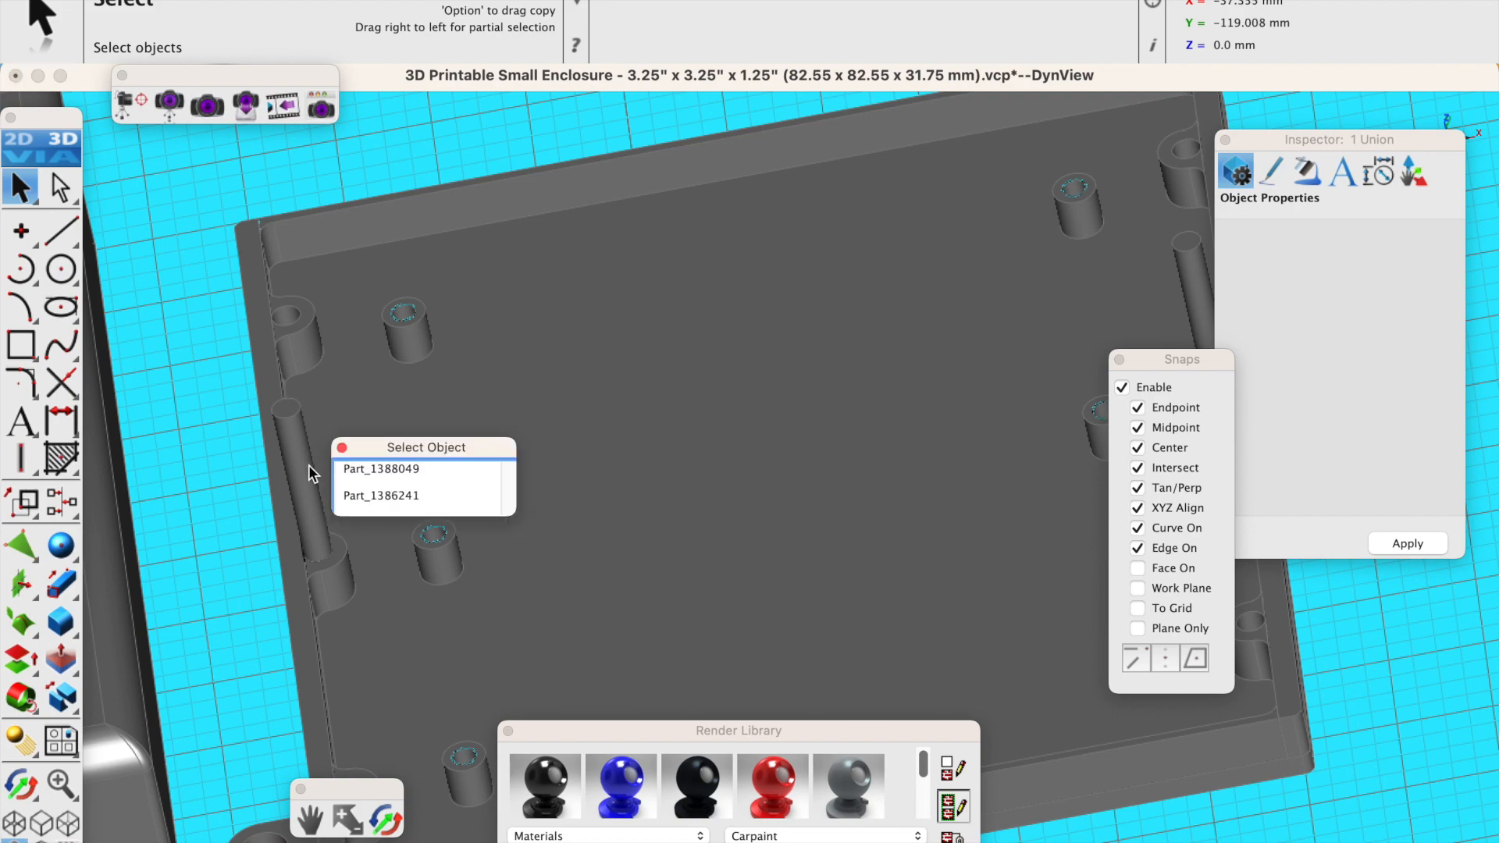
pyautogui.click(367, 472)
pyautogui.scroll(-5, 338, 429)
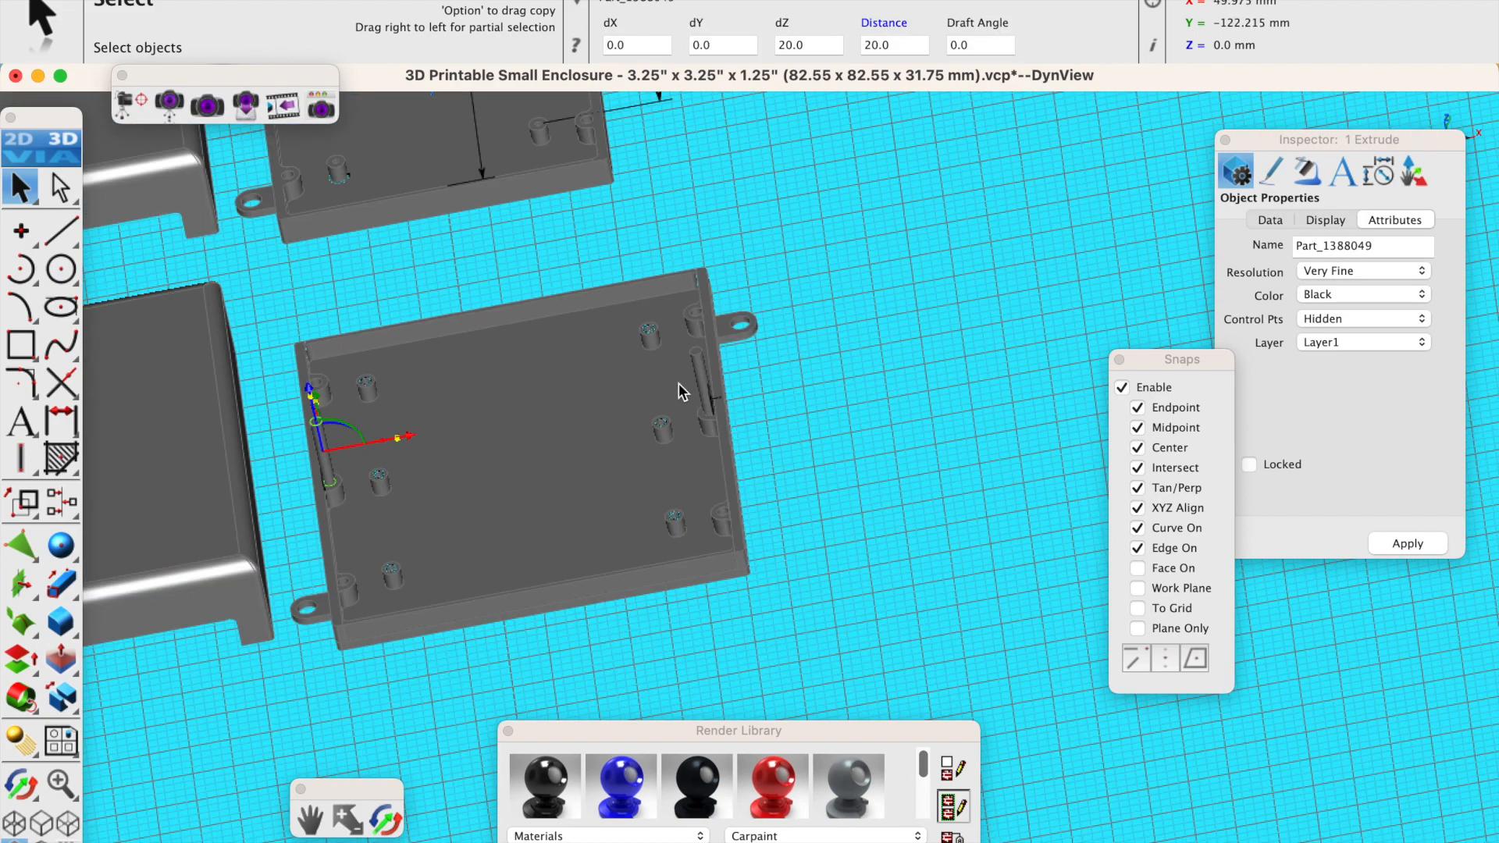
pyautogui.scroll(5, 724, 368)
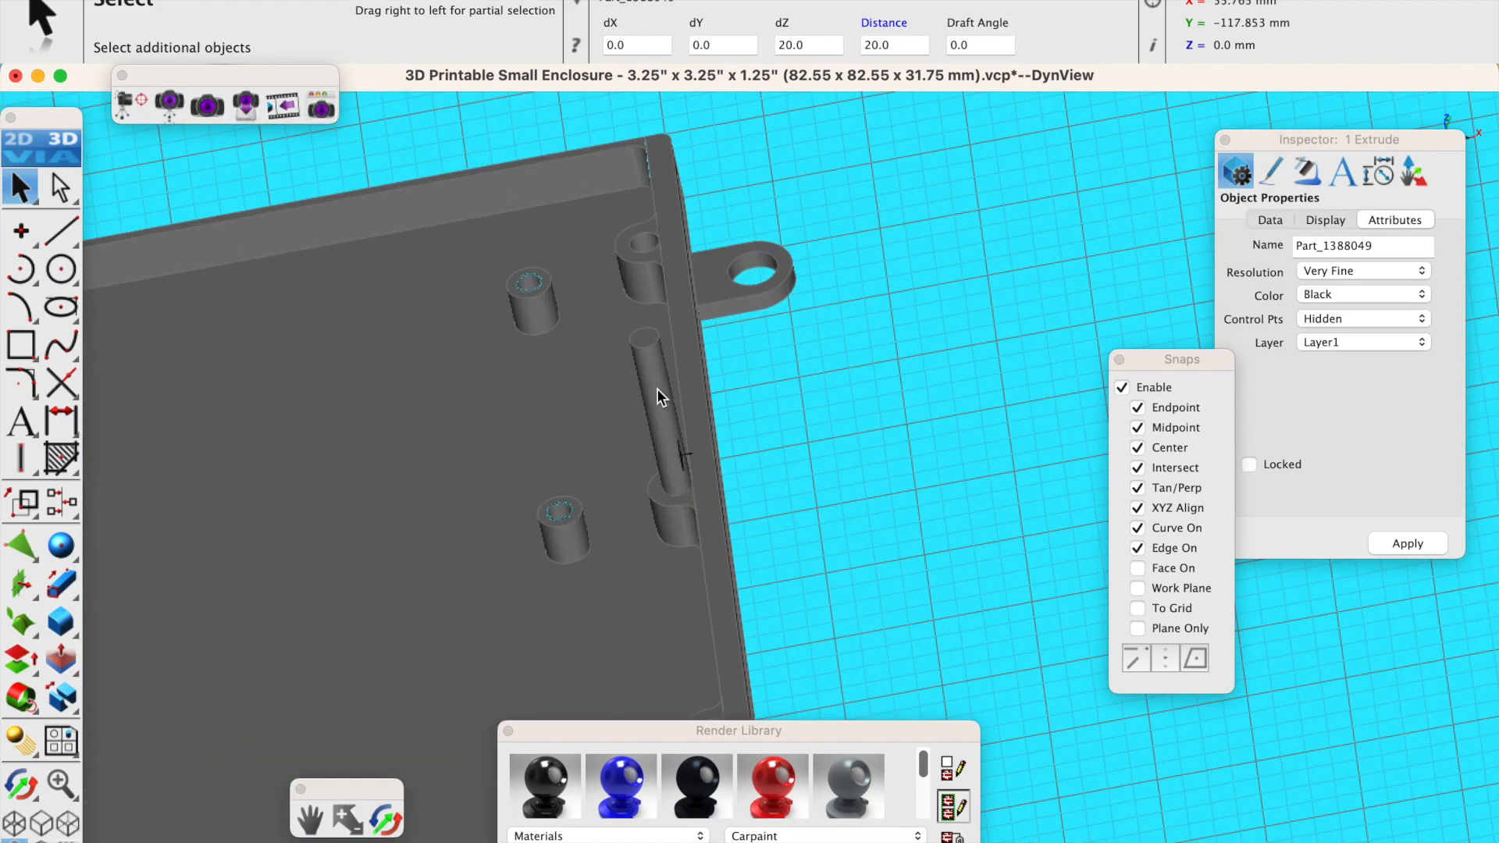
pyautogui.keyDown('shift'); pyautogui.click(657, 389); pyautogui.keyUp('shift')
pyautogui.click(711, 404)
# Try to lower both selected cylinders along the vertical axis, undoing each move.
pyautogui.scroll(-5, 729, 409)
pyautogui.moveTo(559, 400); pyautogui.dragTo(571, 450)
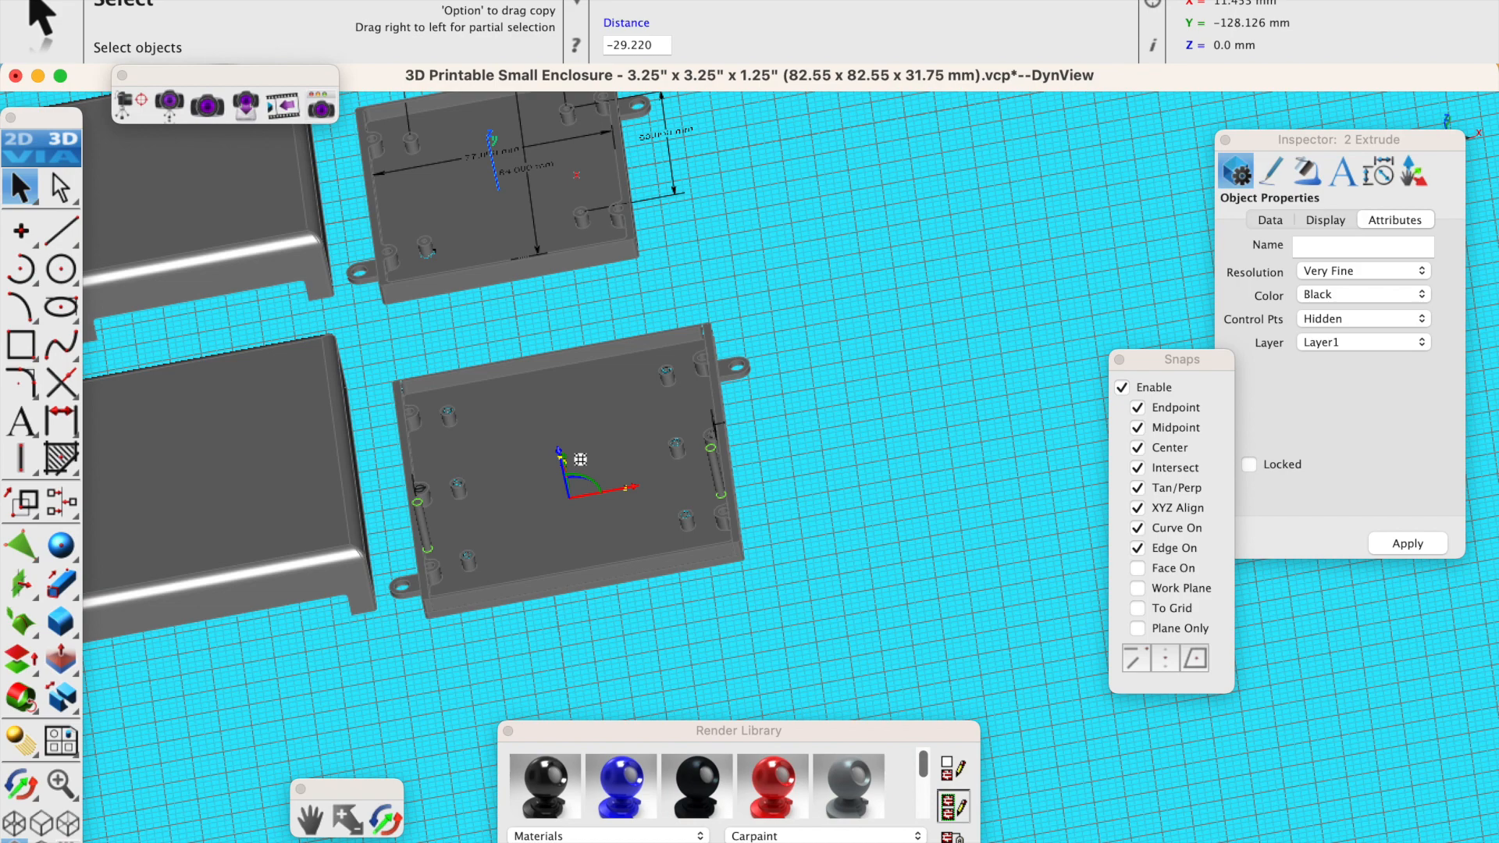
pyautogui.press('super+z')
pyautogui.moveTo(527, 292); pyautogui.dragTo(616, 484)
pyautogui.press('super+z')
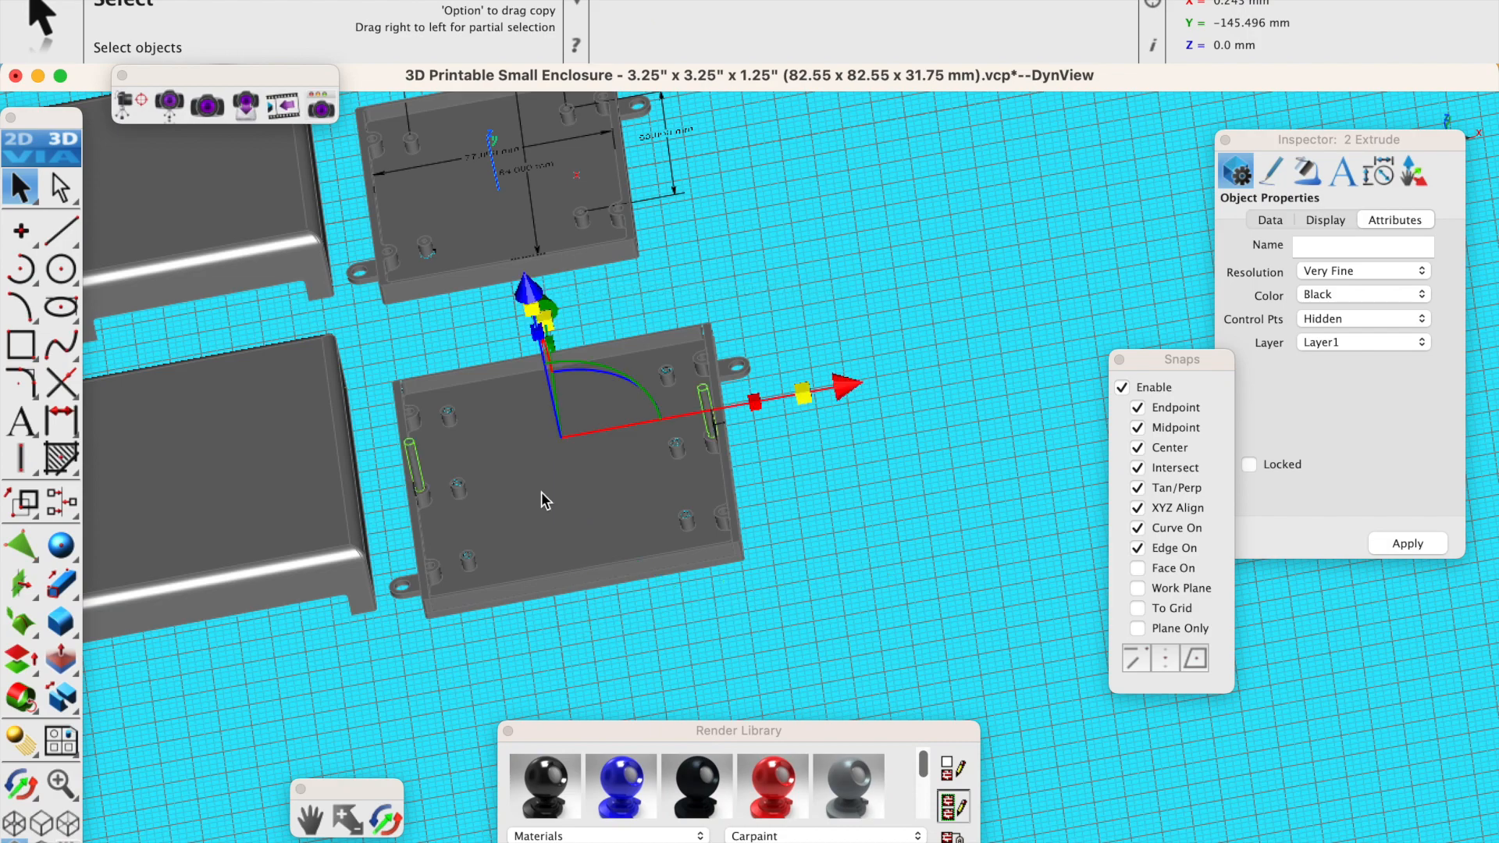
# Move both cylinders about 17.4 mm straight down through the middle screw bosses, viewed from a low angle.
pyautogui.click(393, 829)
pyautogui.moveTo(459, 733); pyautogui.dragTo(698, 629)
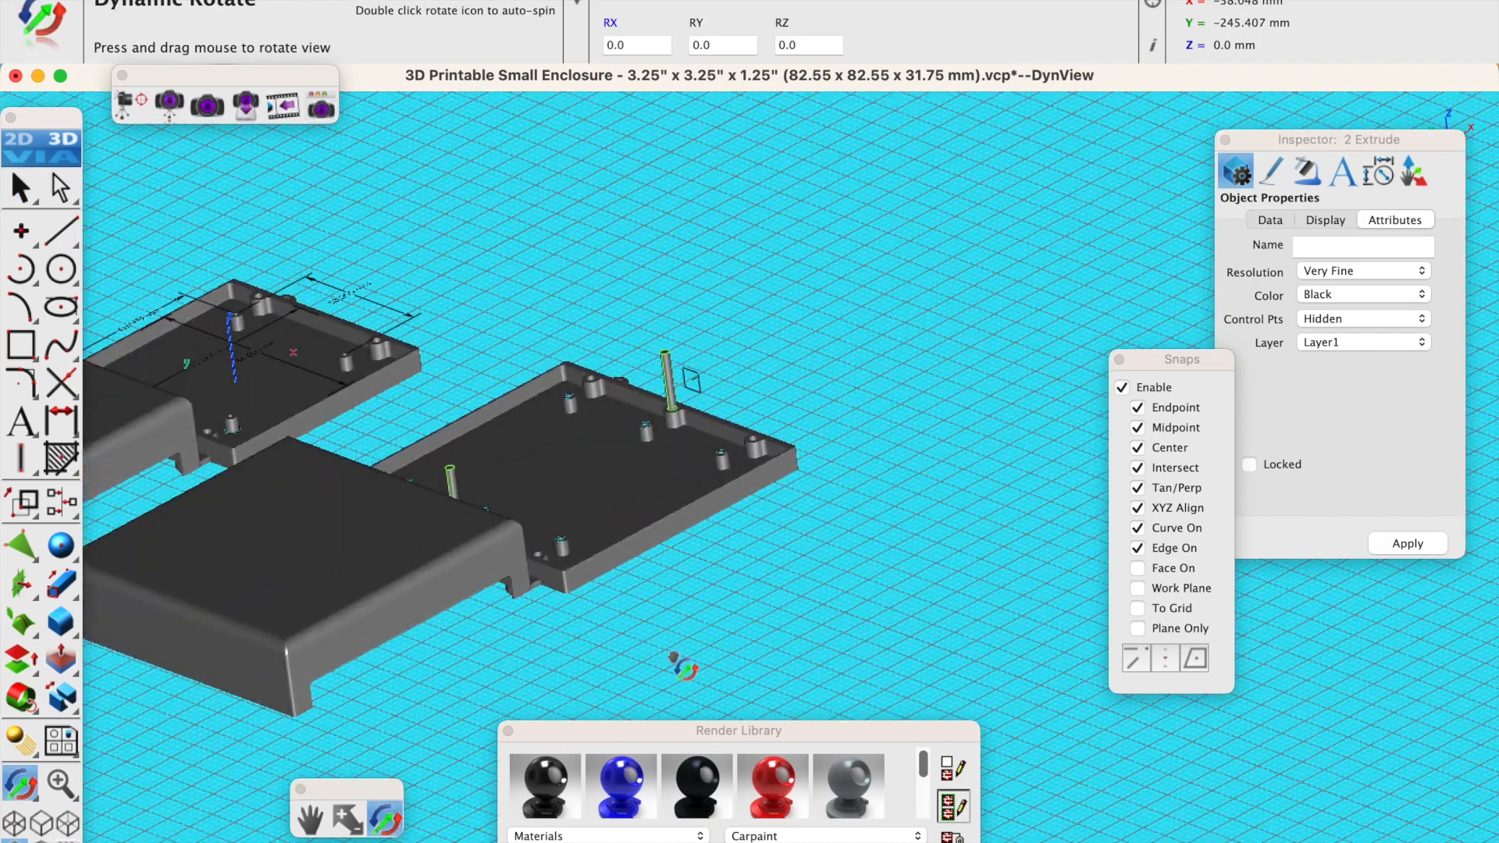
pyautogui.click(21, 187)
pyautogui.moveTo(536, 254); pyautogui.dragTo(540, 306)
pyautogui.click(946, 363)
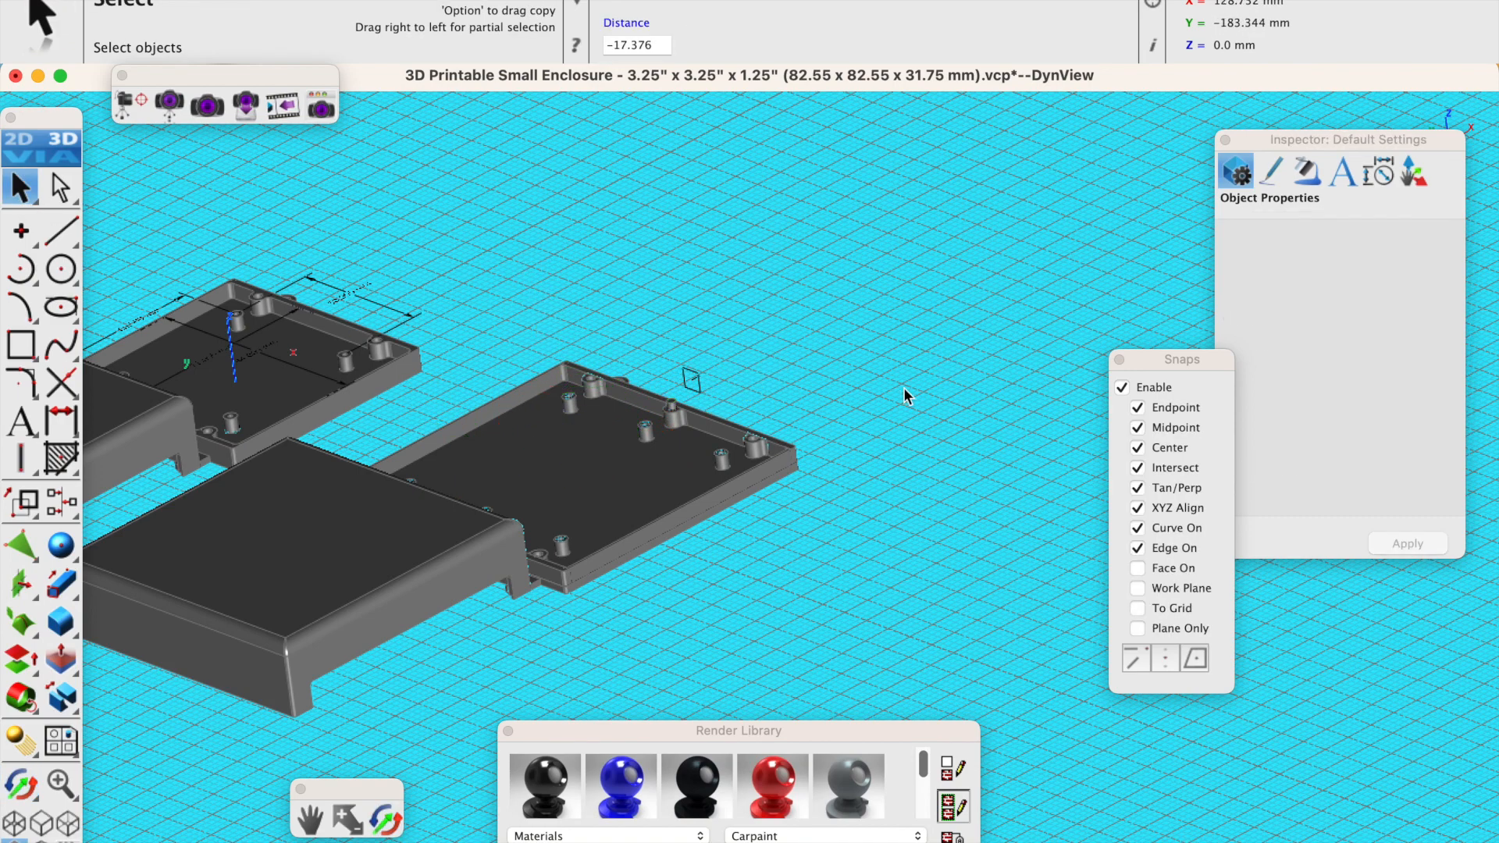
# Subtract the left cylinder from the enclosure base at the middle-left screw boss.
pyautogui.scroll(4, 659, 457)
pyautogui.scroll(-5, 659, 457)
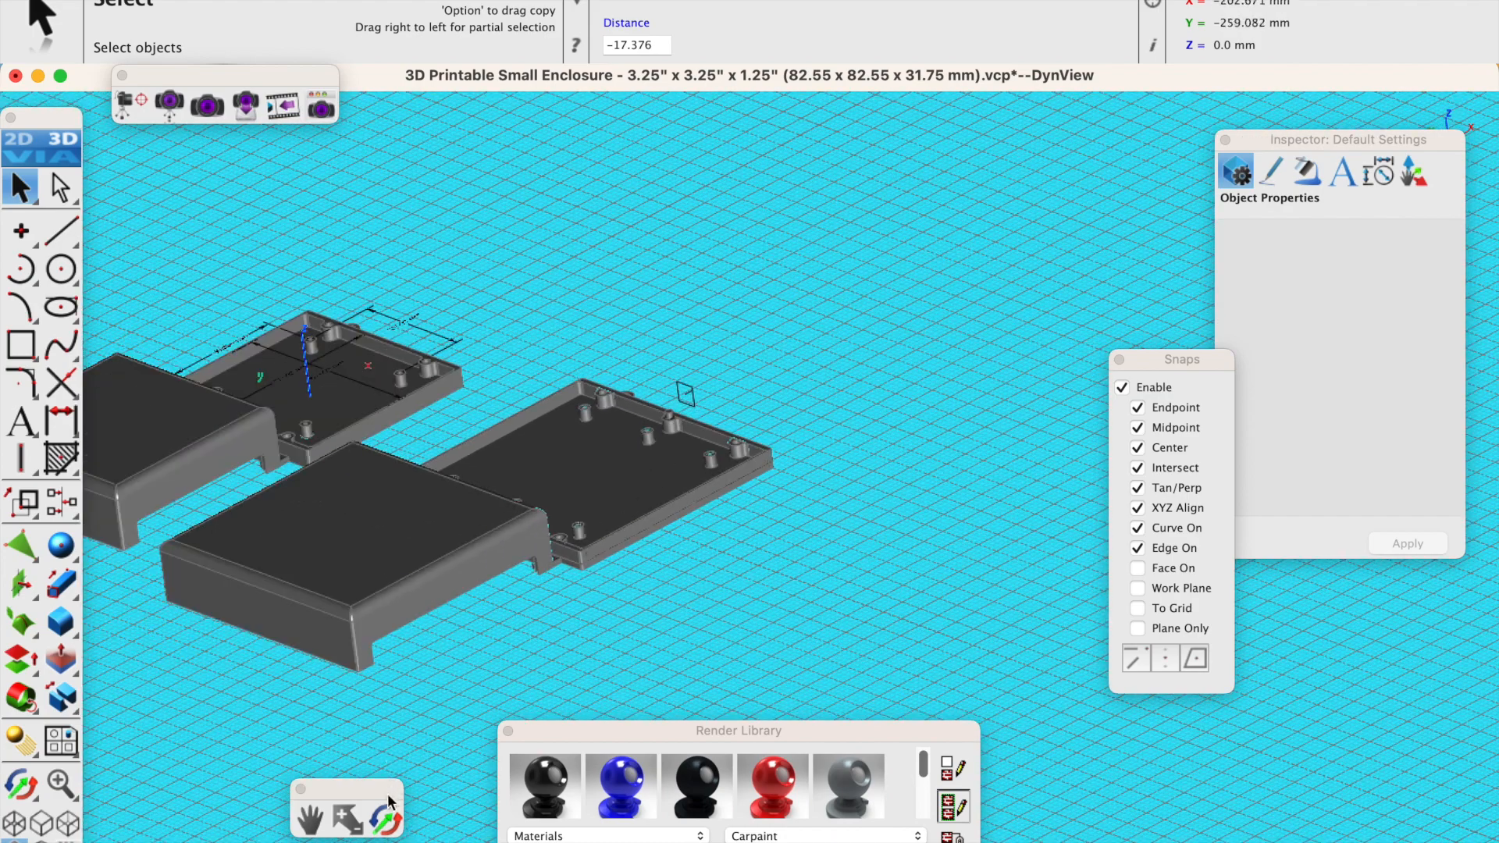
pyautogui.click(384, 819)
pyautogui.moveTo(480, 662); pyautogui.dragTo(488, 637)
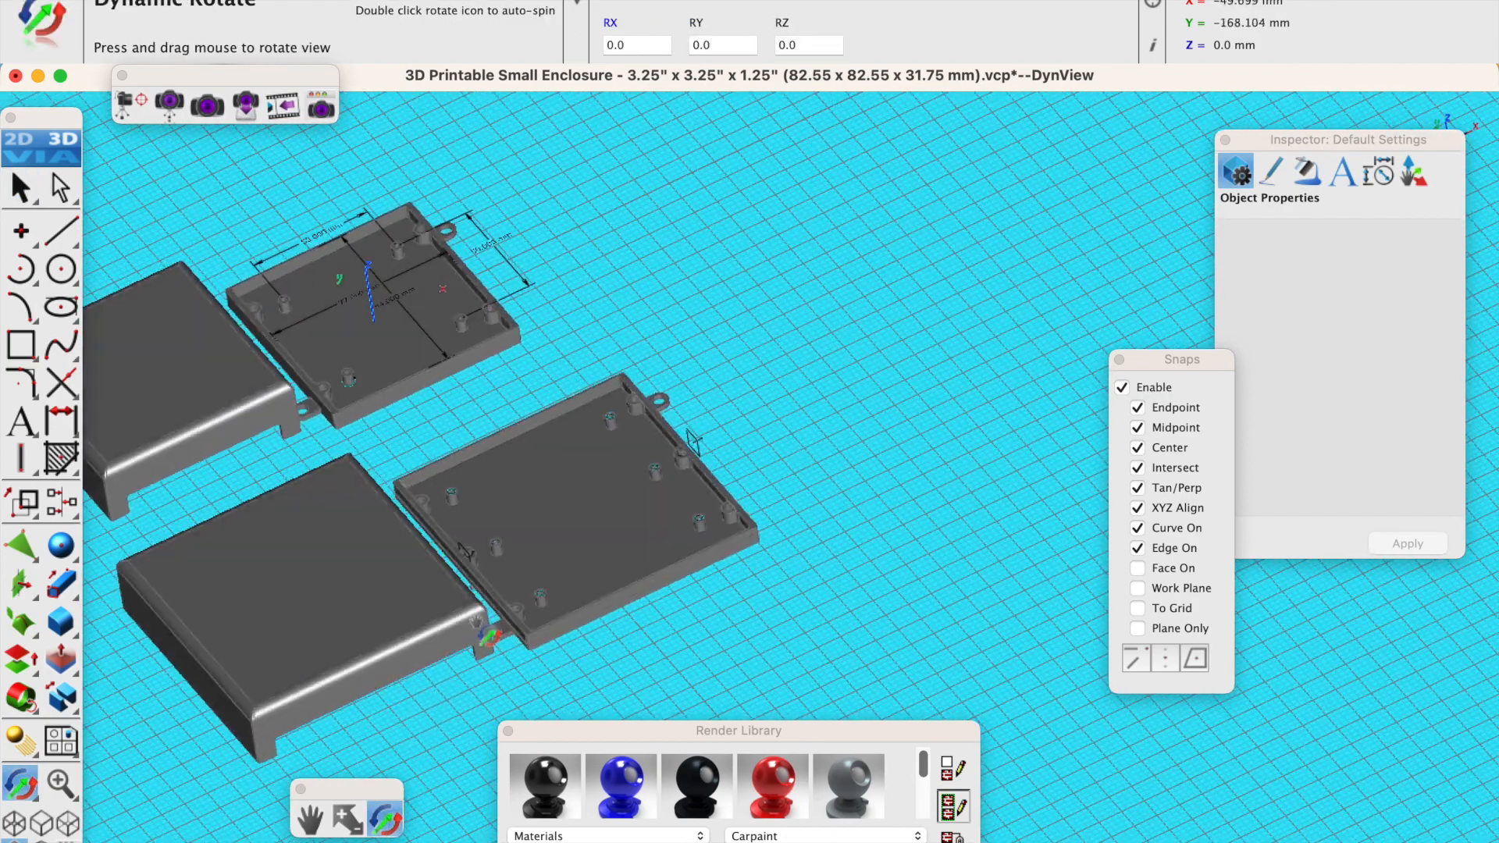
pyautogui.scroll(3, 485, 636)
pyautogui.moveTo(61, 703); pyautogui.dragTo(156, 704)
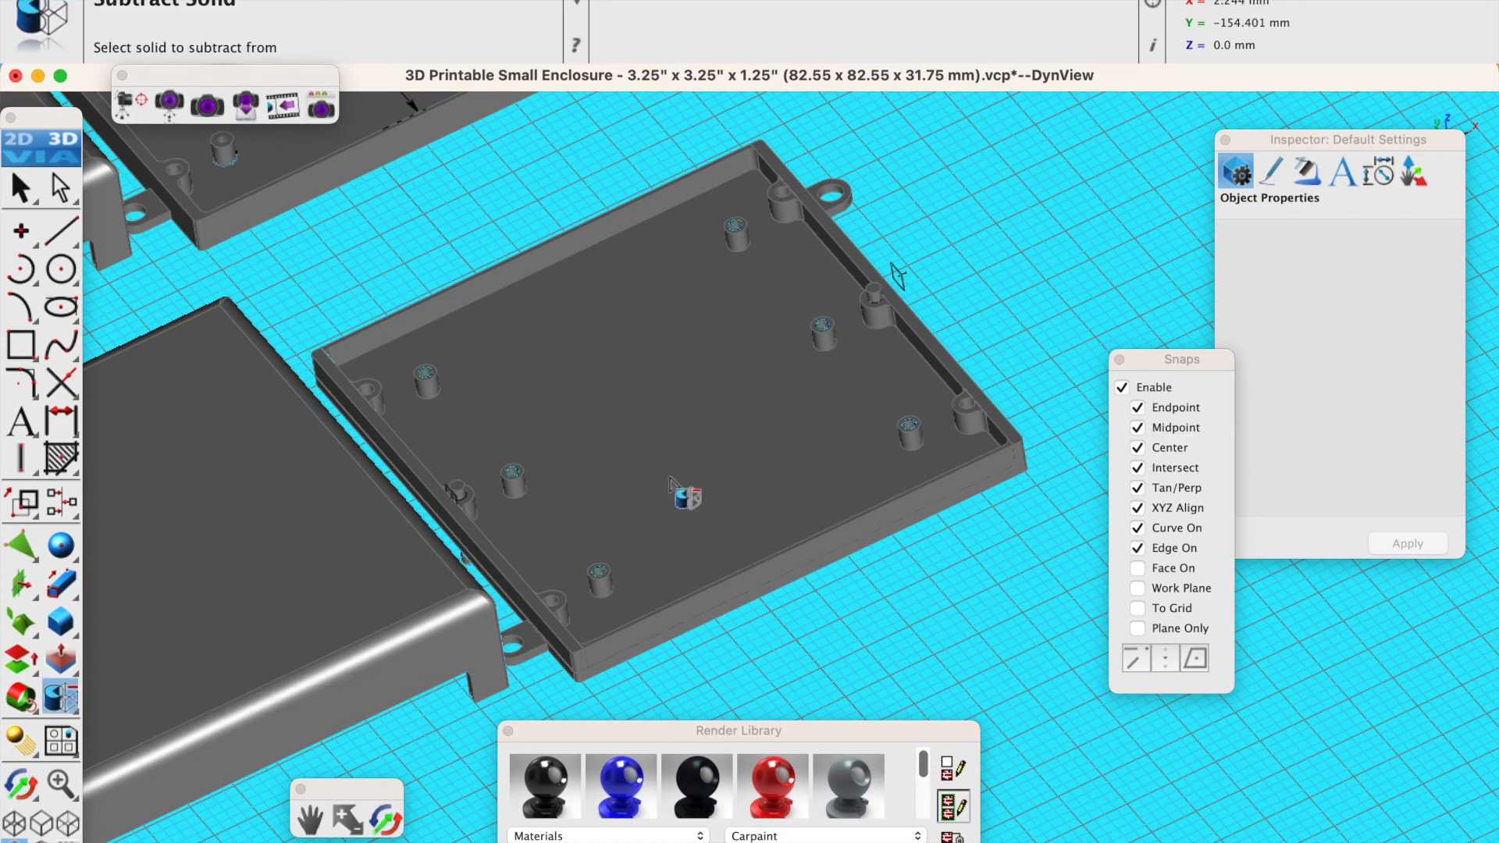
pyautogui.click(670, 482)
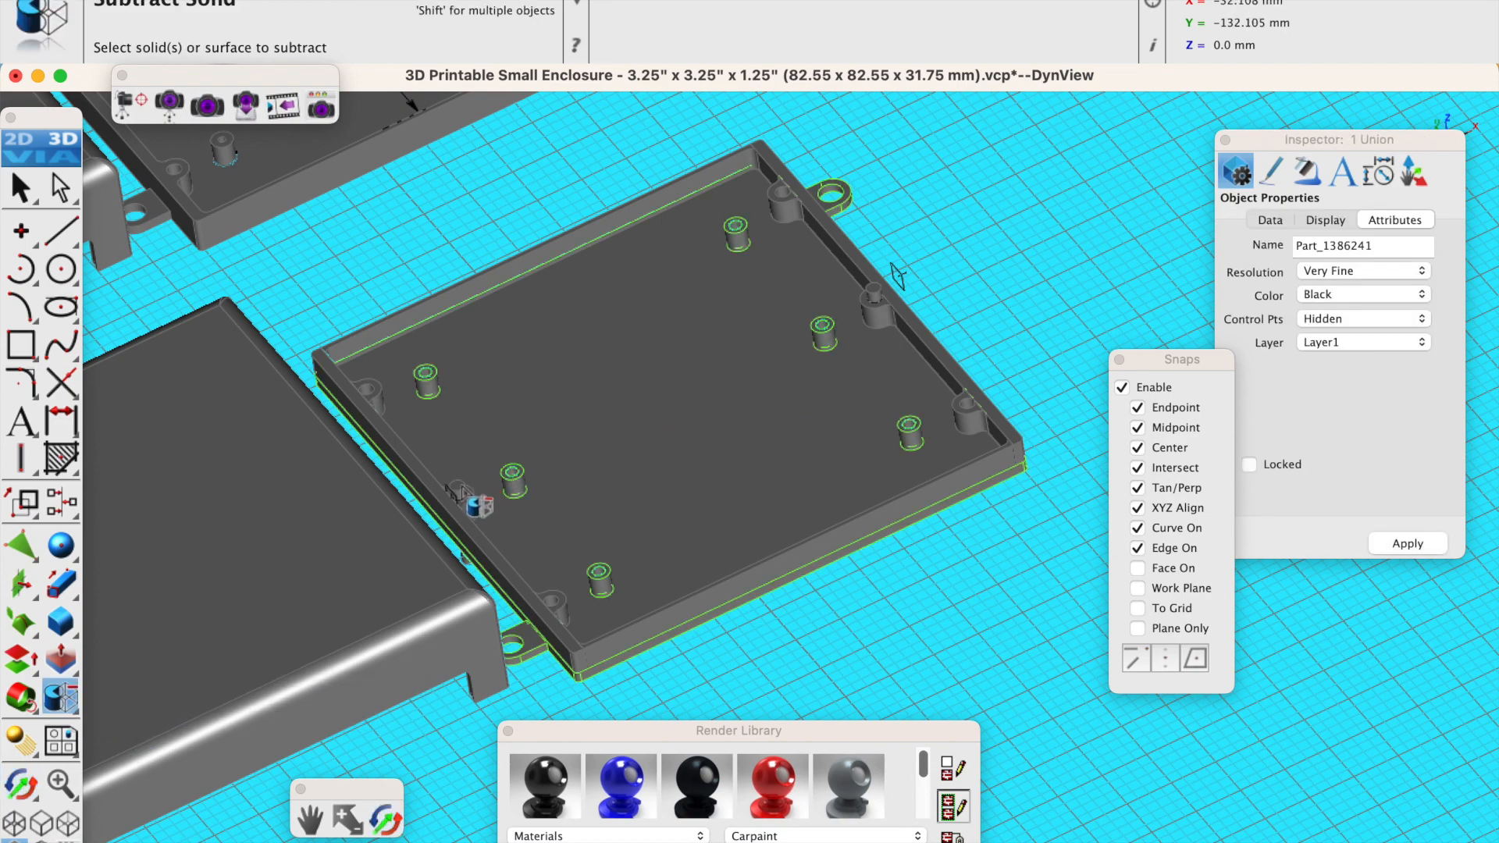
pyautogui.scroll(5, 463, 492)
pyautogui.click(460, 494)
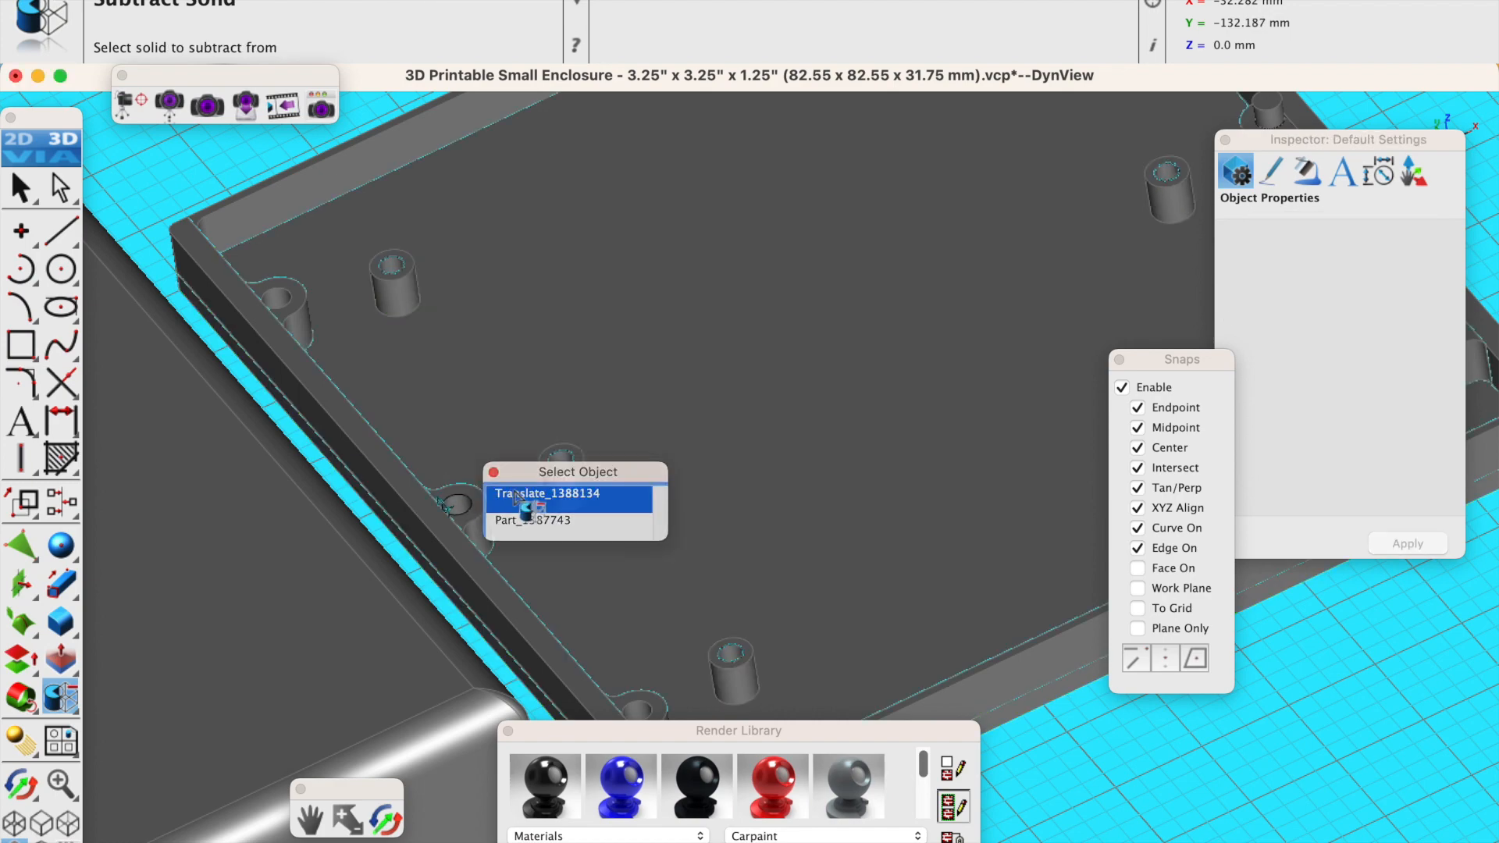
pyautogui.click(514, 495)
# Subtract the right cylinder from the enclosure base at the middle-right screw boss.
pyautogui.scroll(-8, 686, 468)
pyautogui.scroll(5, 806, 445)
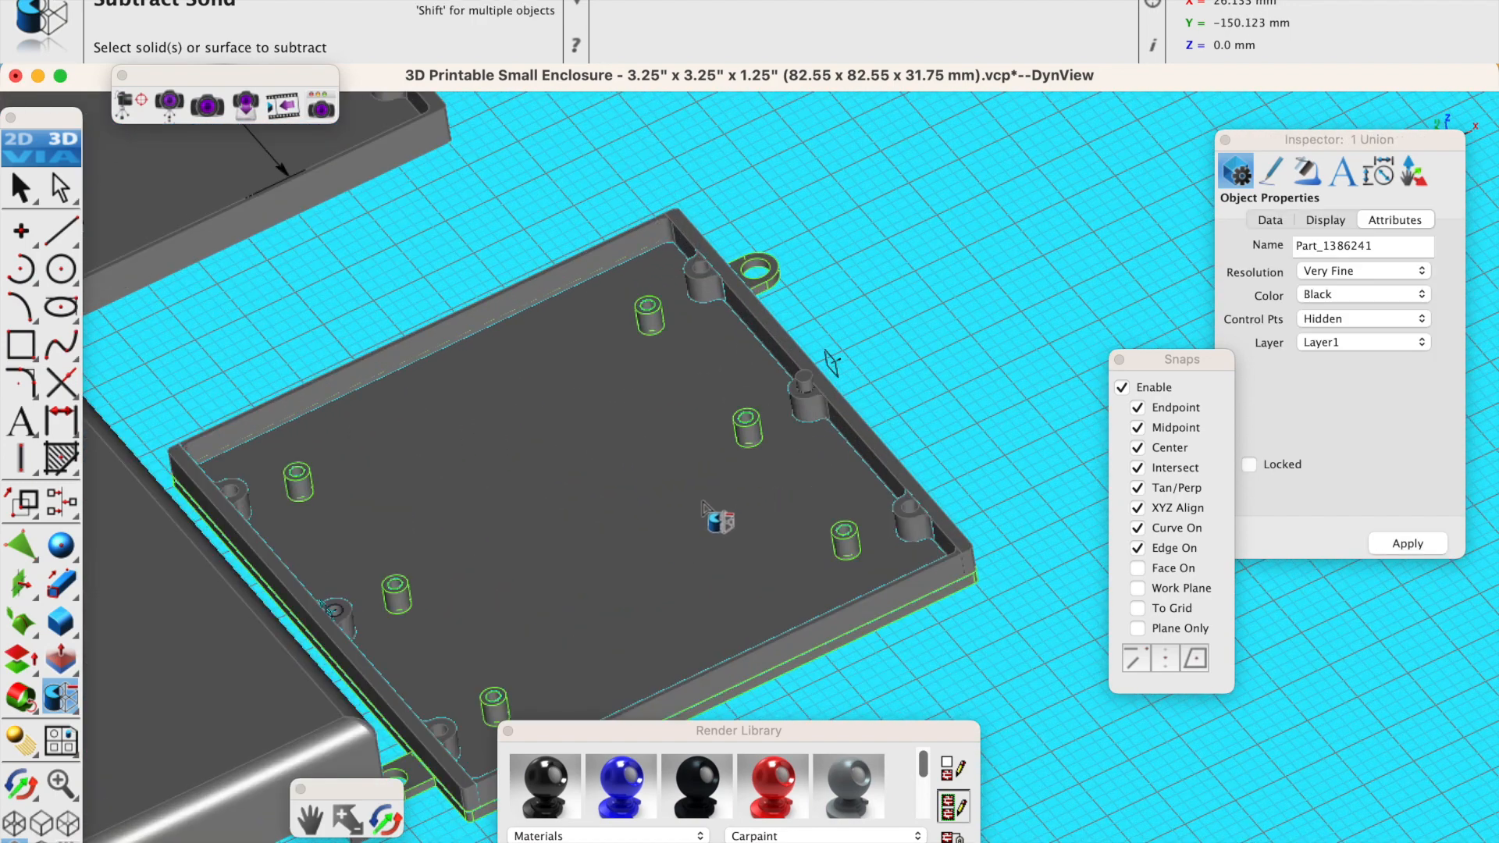
pyautogui.click(805, 384)
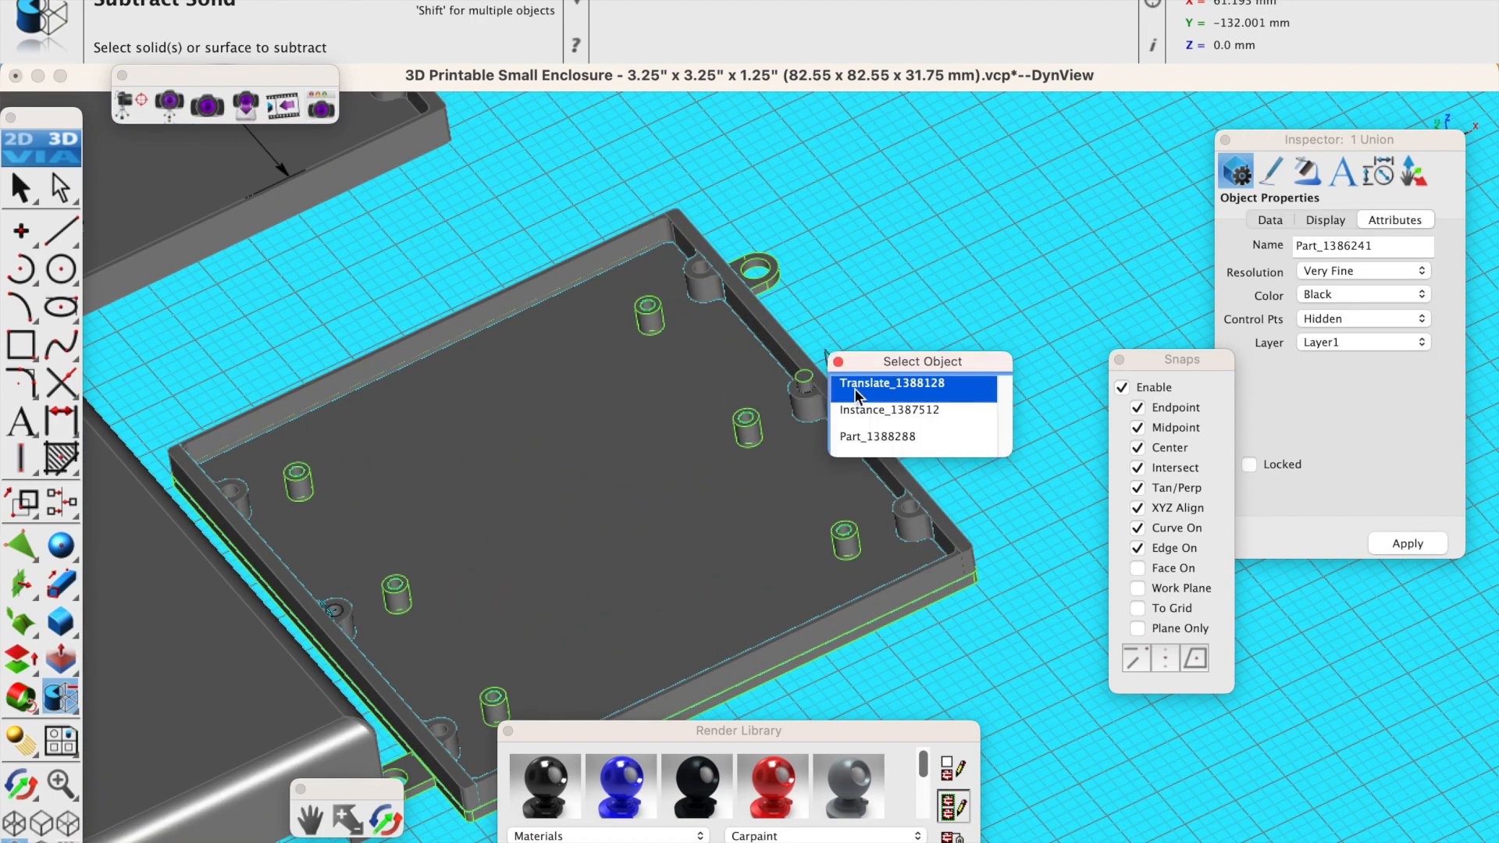
pyautogui.click(867, 381)
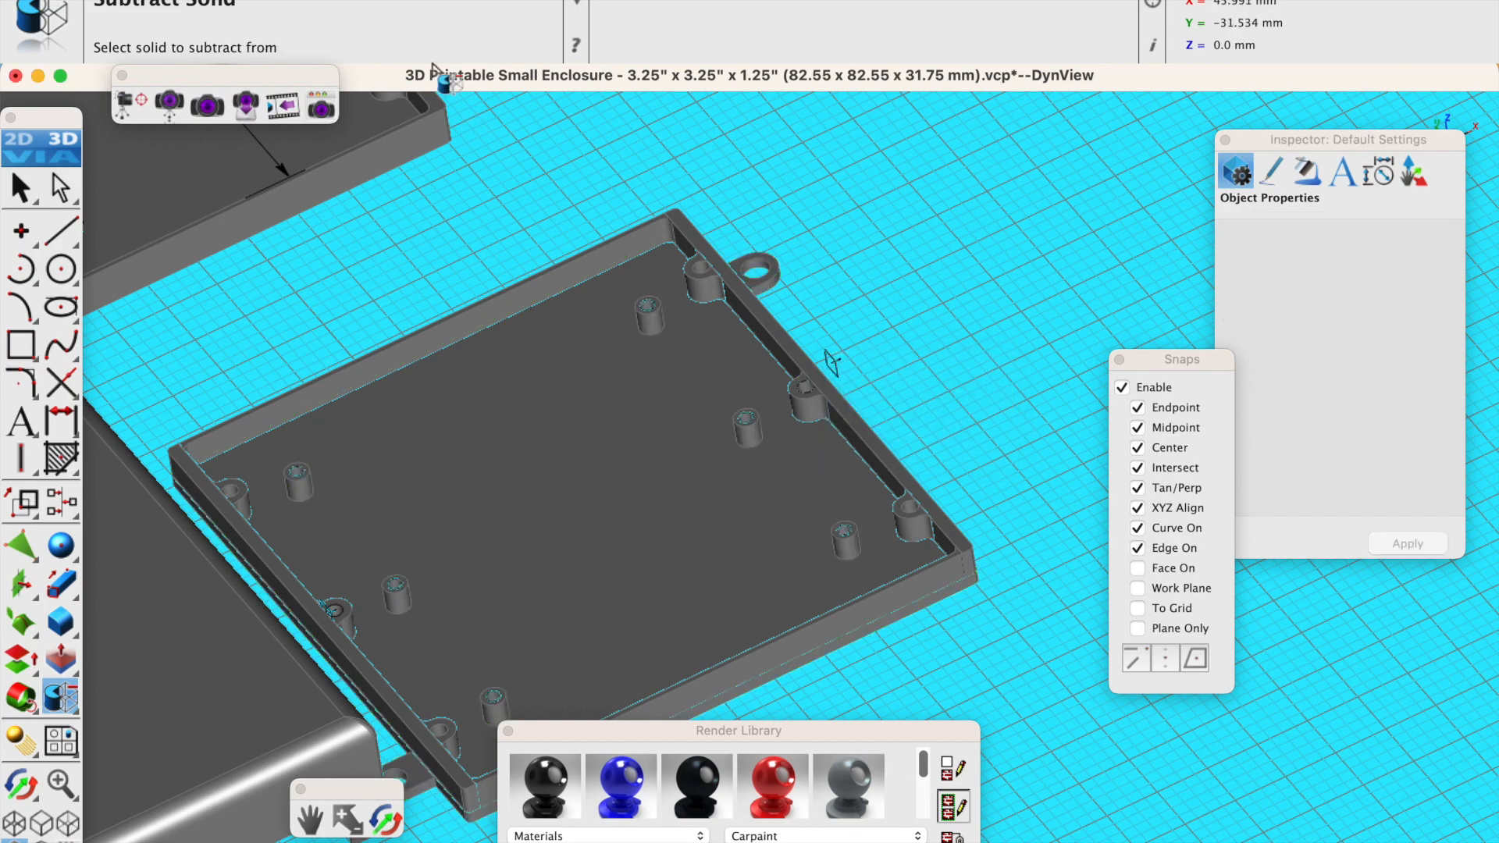
# Return to the top view and try to union all solids of the enclosure base in one selection.
pyautogui.click(279, 1)
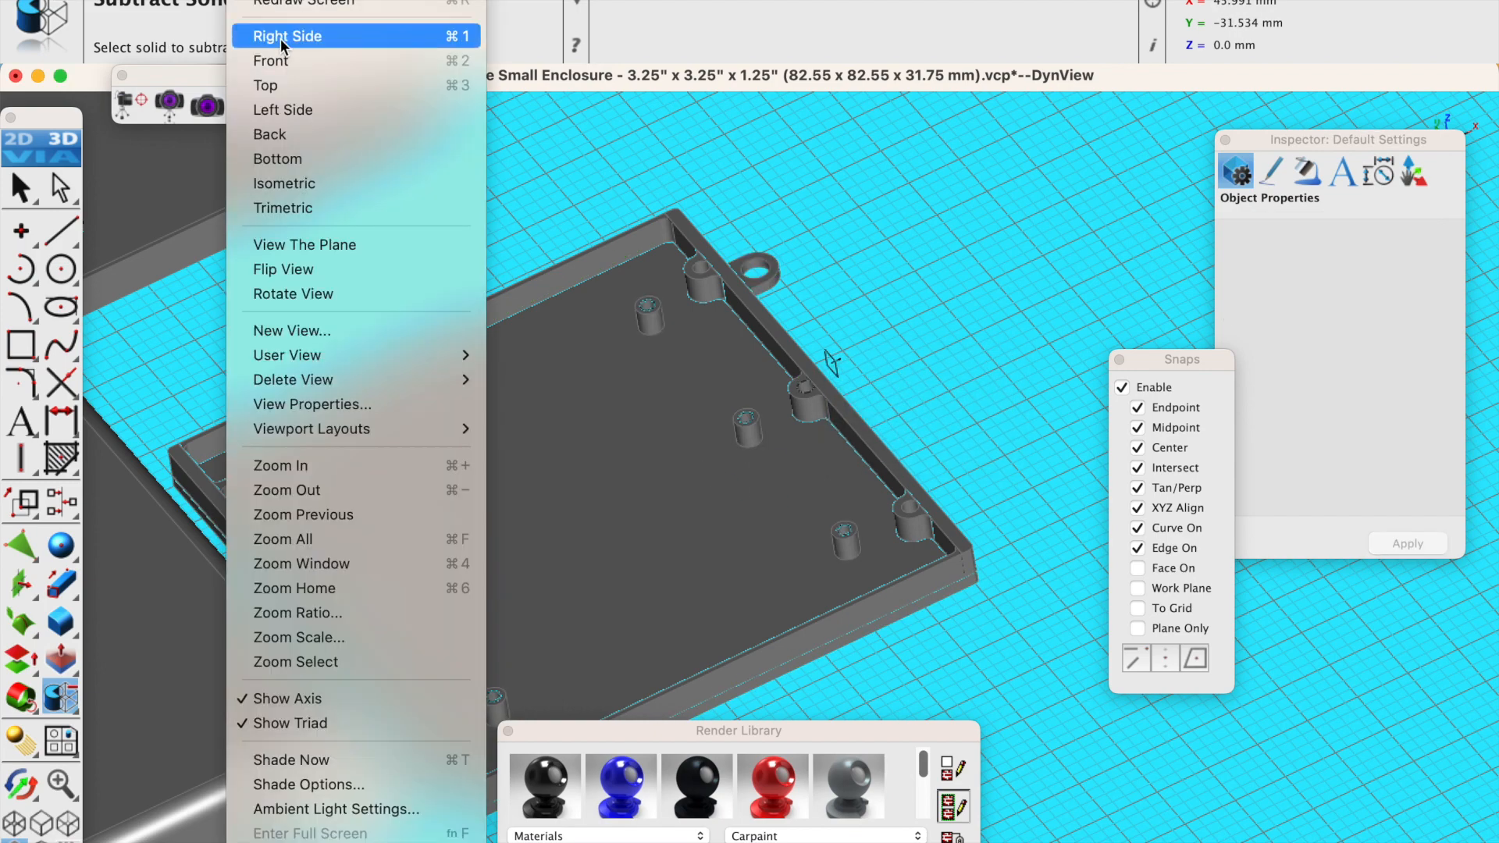
pyautogui.click(279, 87)
pyautogui.scroll(-3, 514, 290)
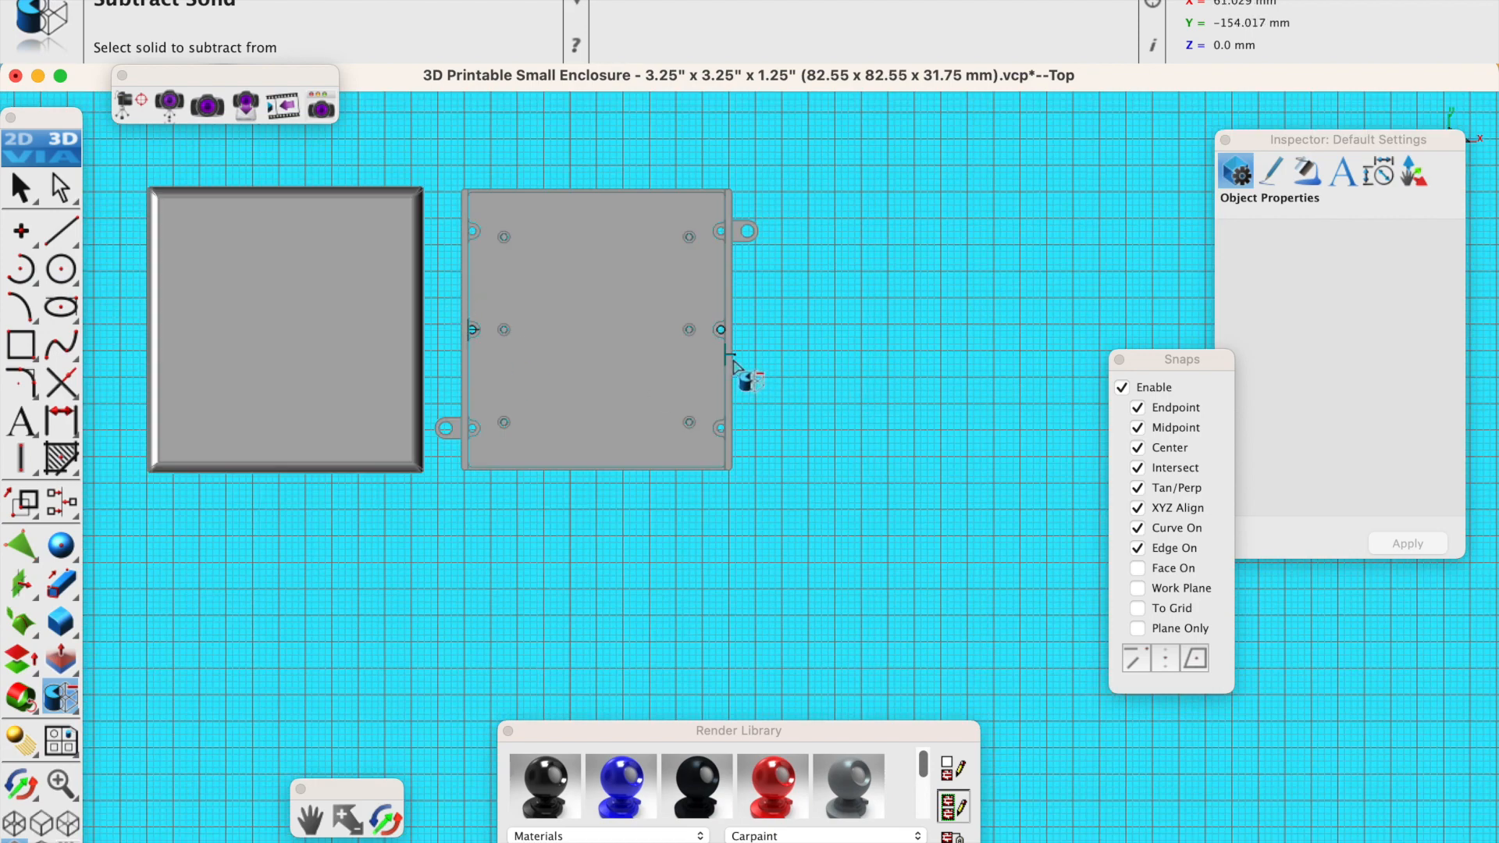
pyautogui.scroll(3, 730, 356)
pyautogui.scroll(-2, 730, 351)
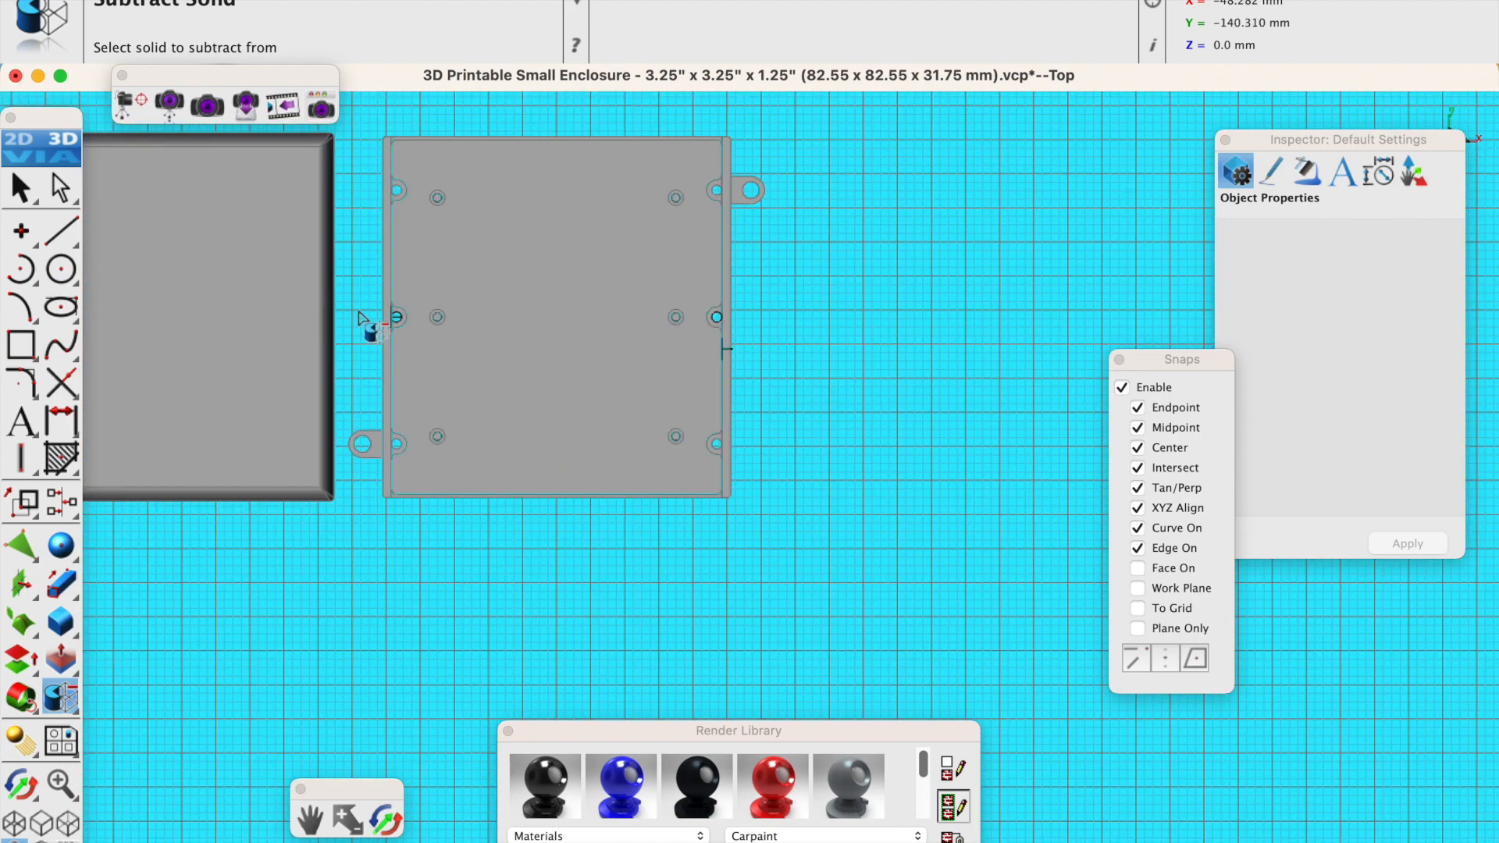
pyautogui.moveTo(62, 700); pyautogui.dragTo(119, 703)
pyautogui.moveTo(589, 398); pyautogui.dragTo(353, 125)
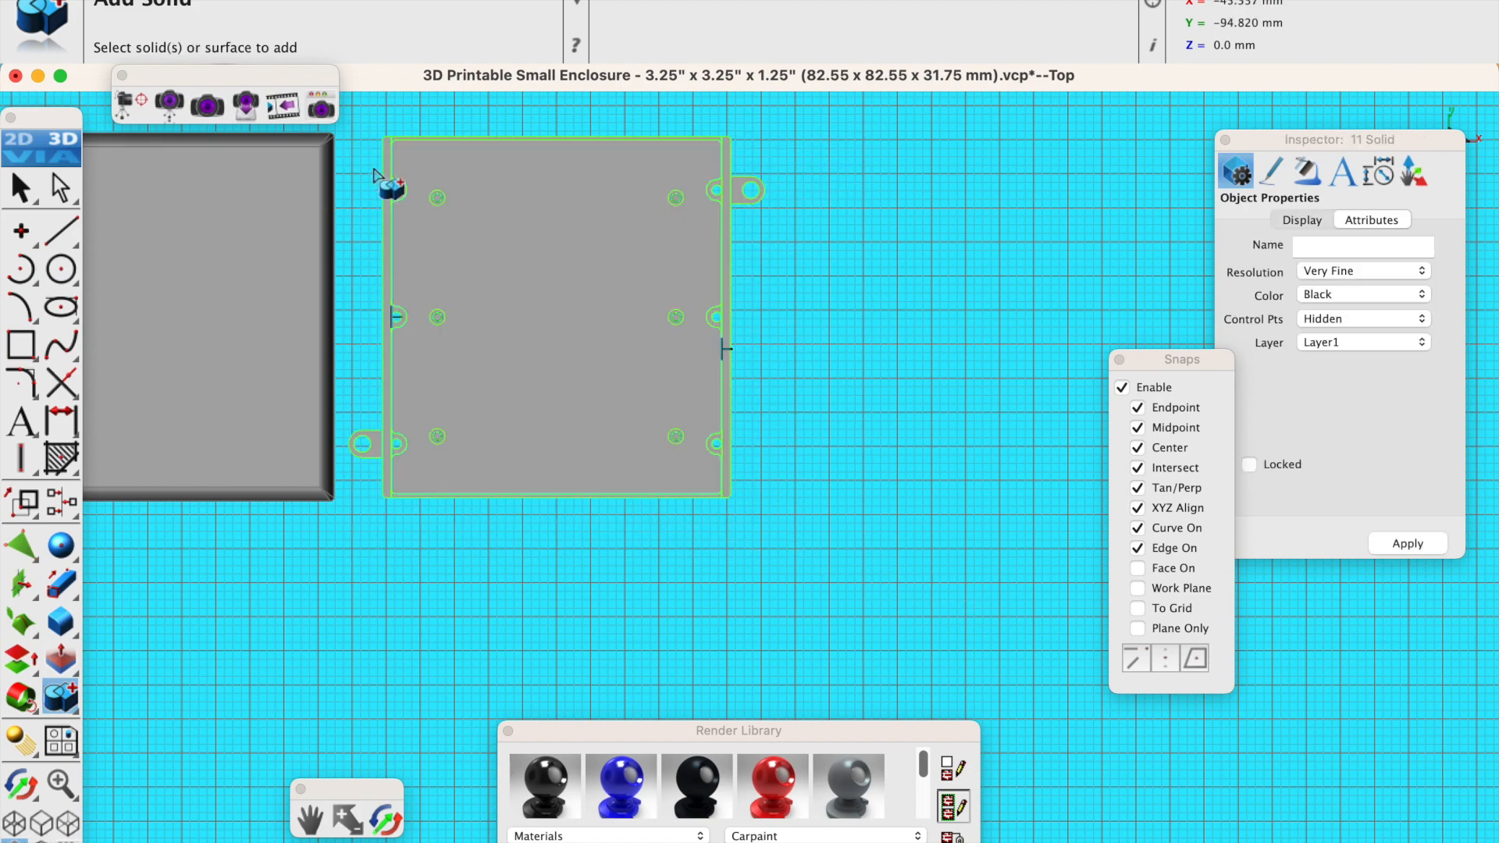
pyautogui.click(20, 190)
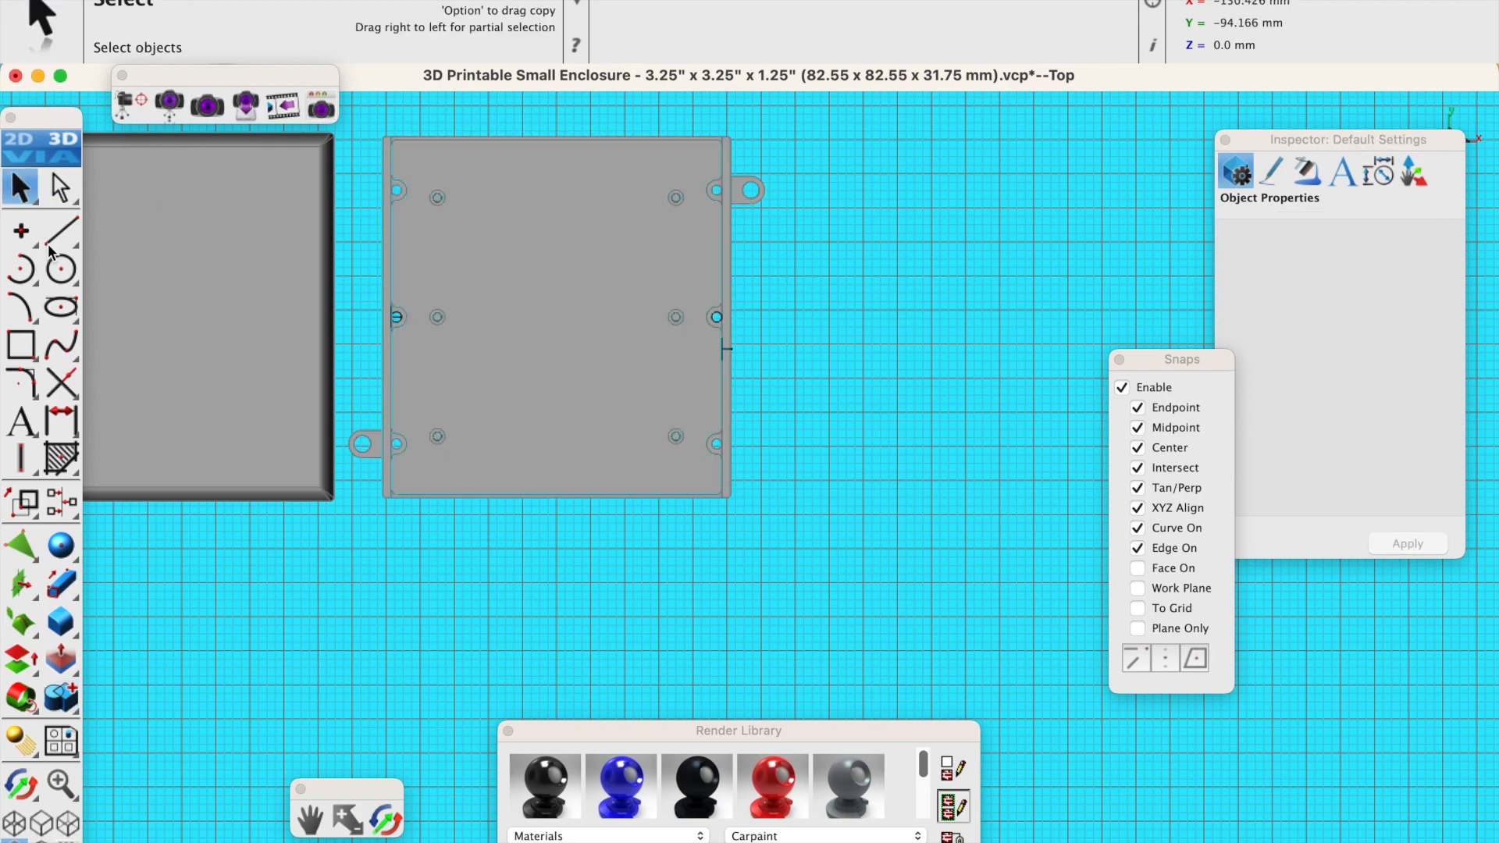
pyautogui.click(416, 476)
pyautogui.scroll(5, 402, 470)
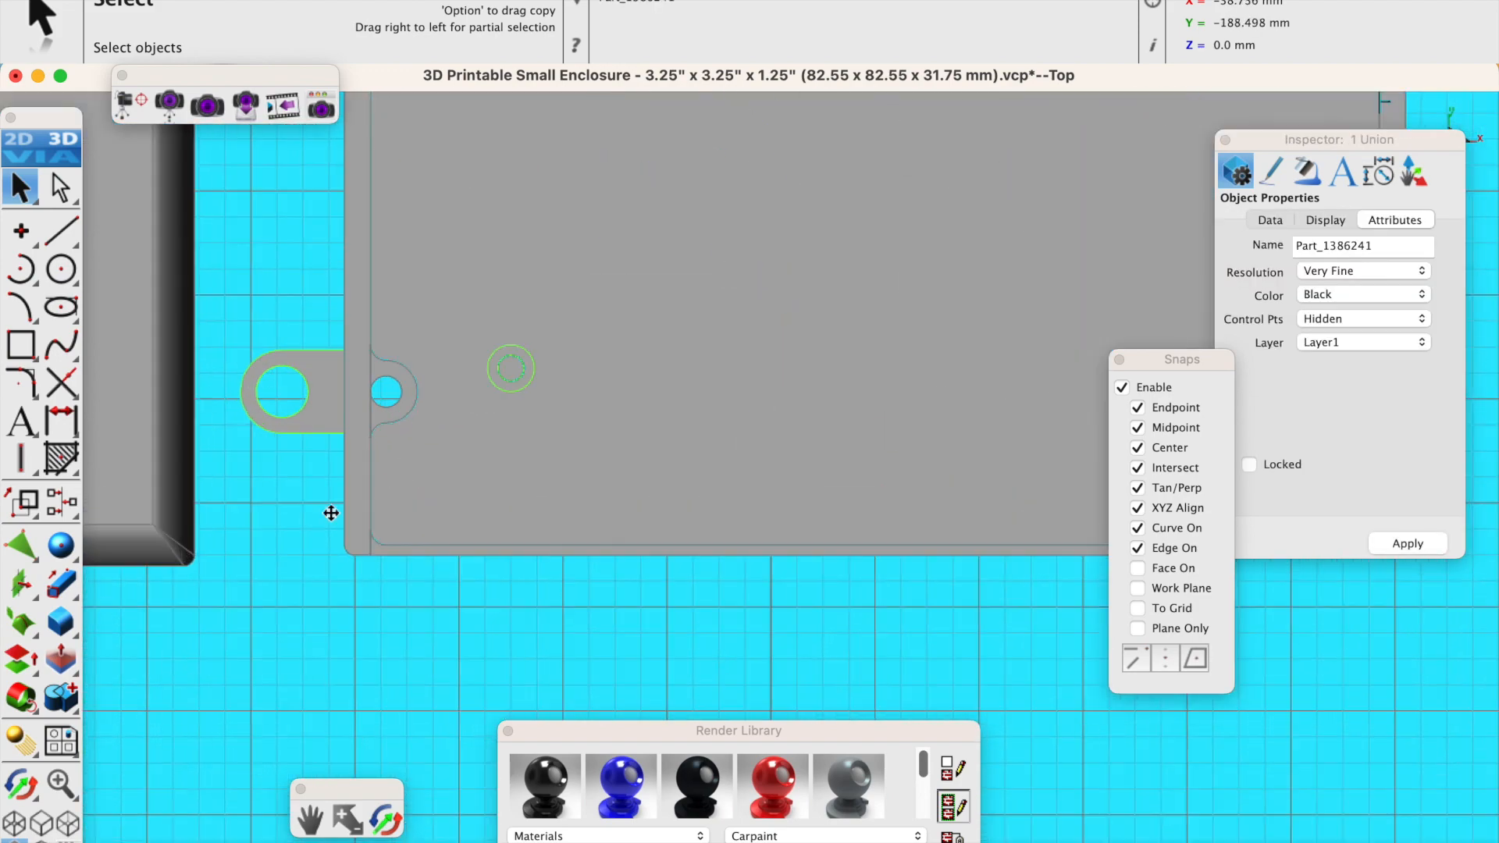
# Union the base plate with its left rim section and the lower-left screw boss.
pyautogui.click(63, 699)
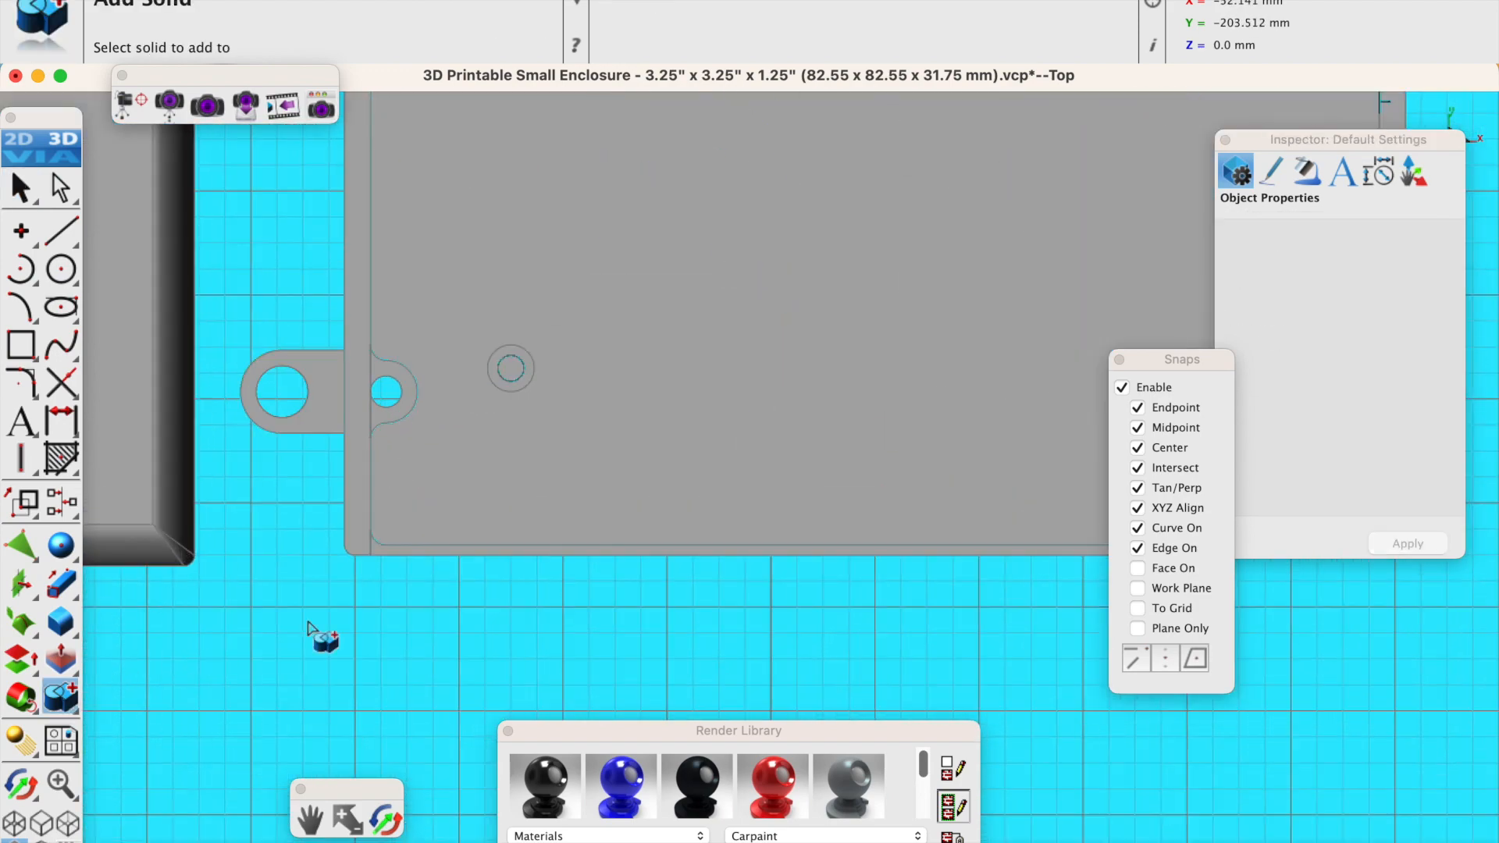
pyautogui.click(423, 568)
pyautogui.click(464, 566)
pyautogui.click(365, 529)
pyautogui.click(415, 478)
pyautogui.click(393, 411)
# Add the middle-left screw boss to the unioned enclosure base.
pyautogui.scroll(-6, 434, 438)
pyautogui.scroll(5, 432, 300)
pyautogui.click(419, 407)
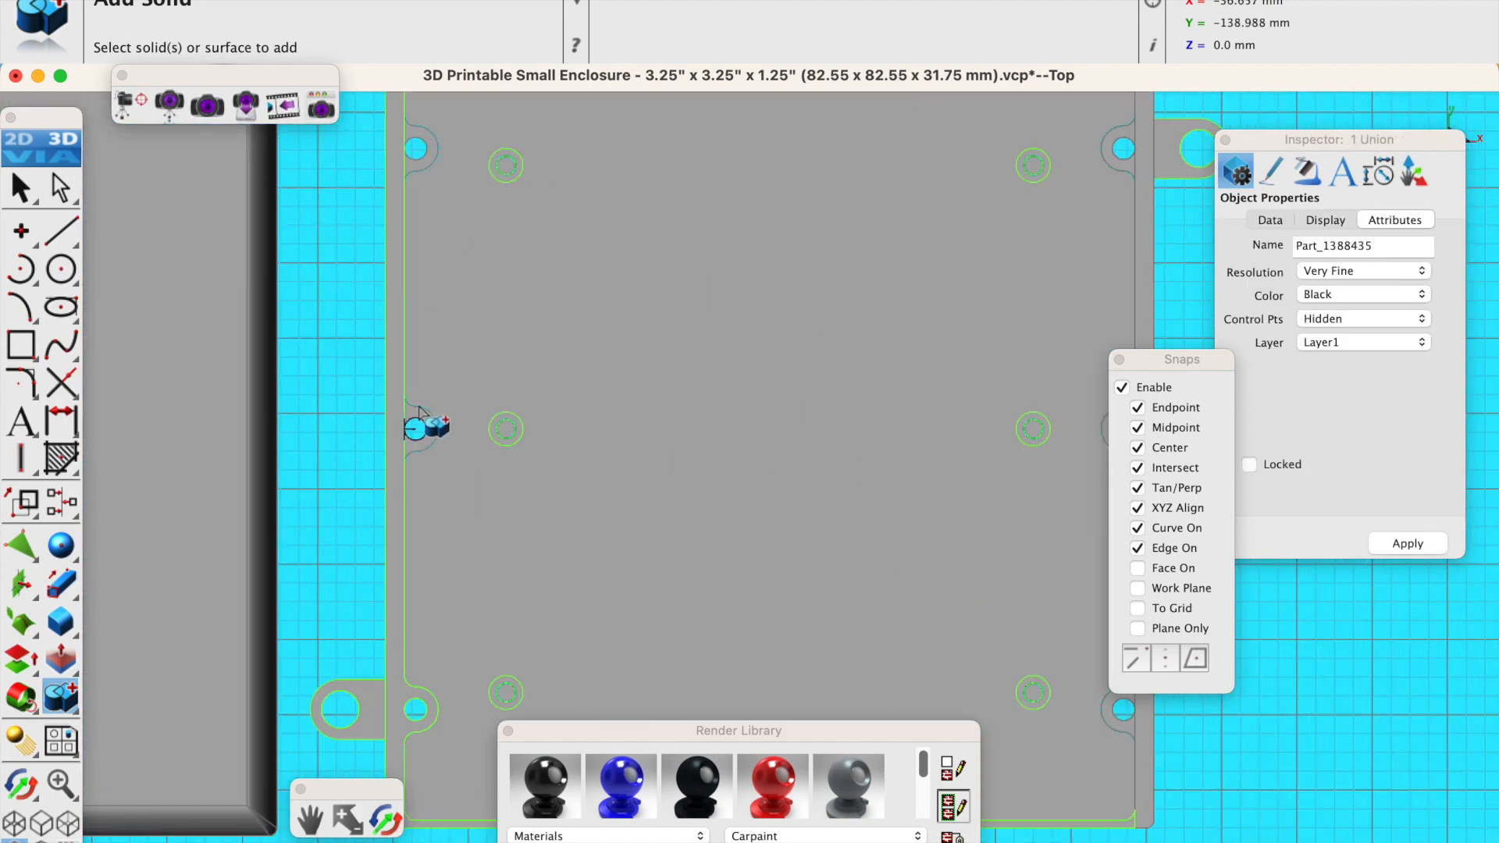
pyautogui.scroll(-6, 438, 406)
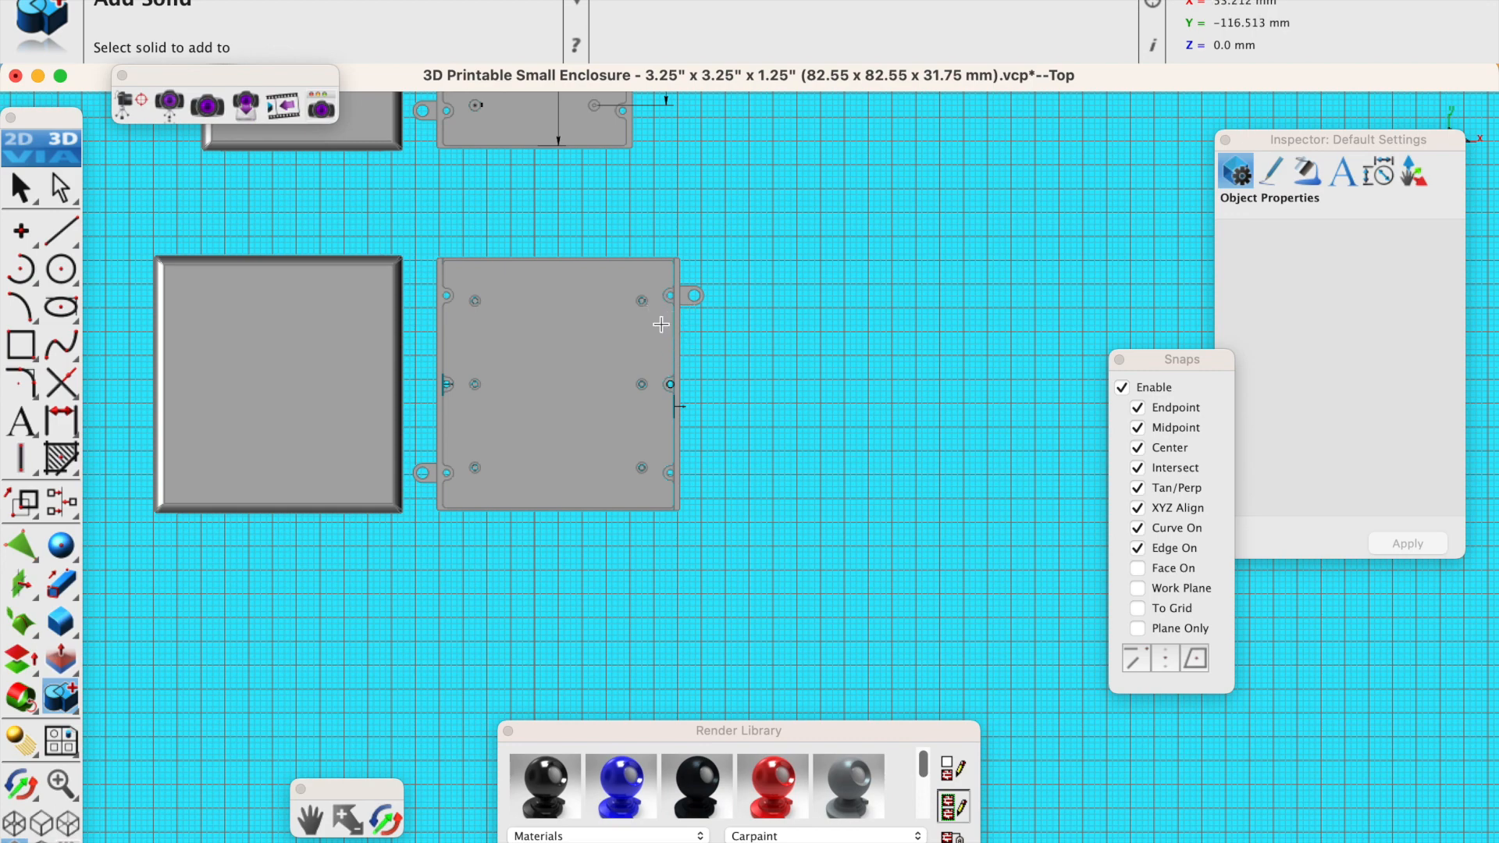
pyautogui.press('Return')
# Union the right rim section and the right-hand screw bosses with the enclosure base.
pyautogui.scroll(3, 653, 414)
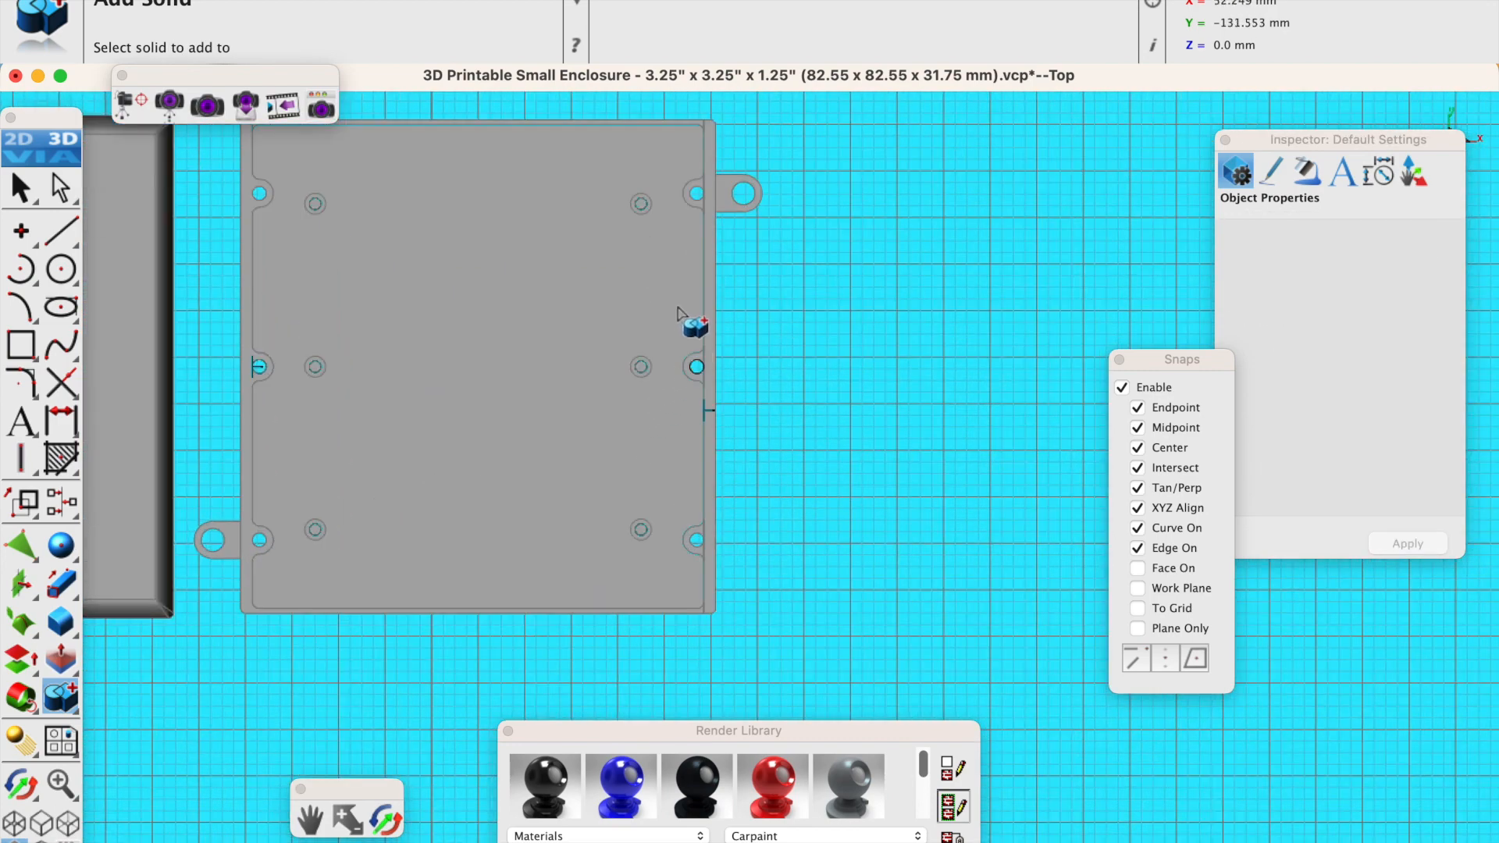
pyautogui.click(710, 199)
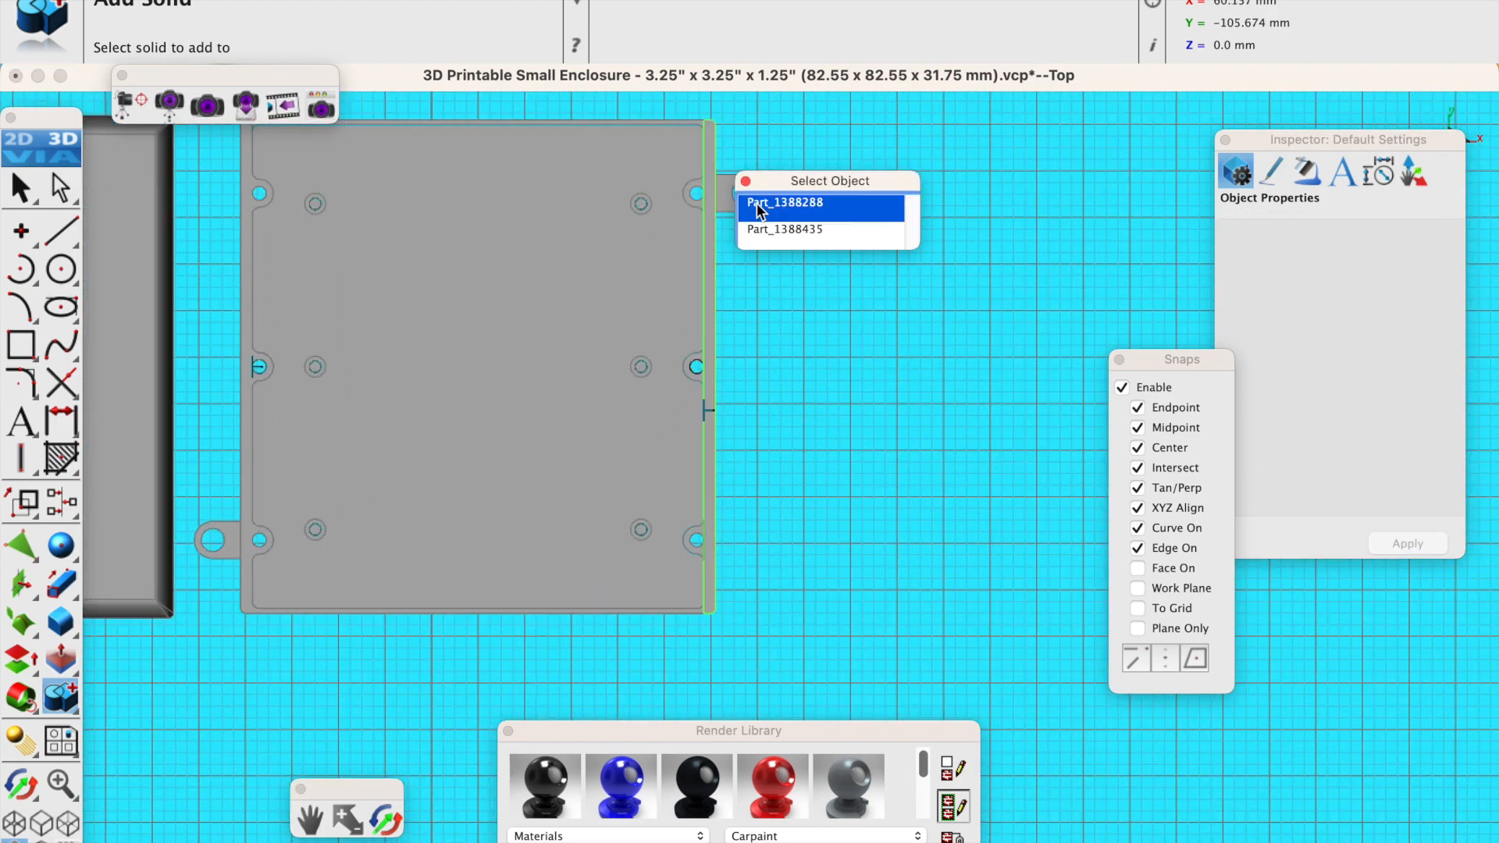
pyautogui.click(757, 205)
pyautogui.click(706, 228)
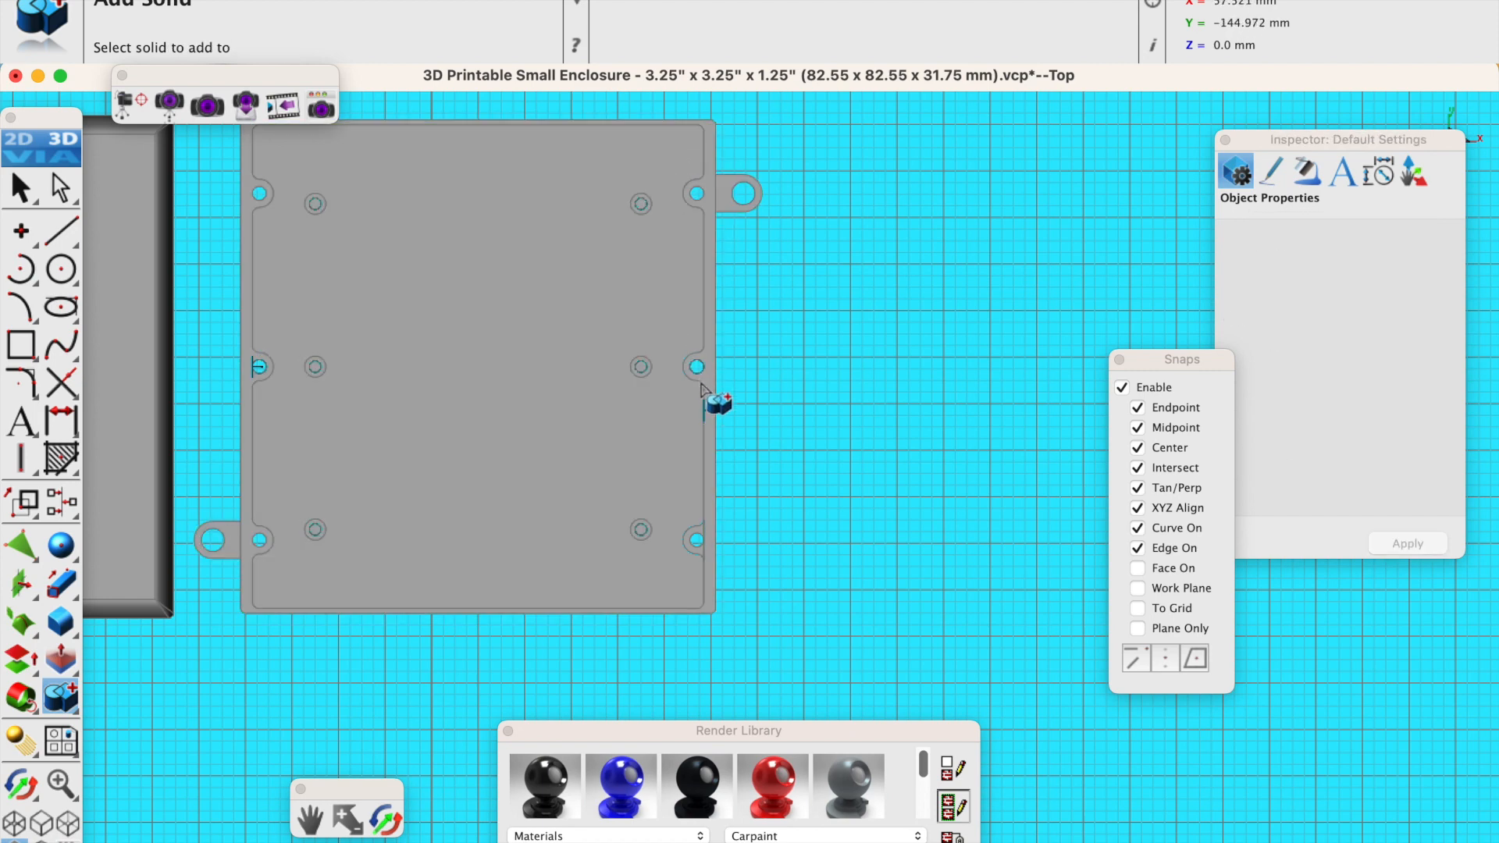
pyautogui.click(694, 538)
pyautogui.scroll(-3, 422, 252)
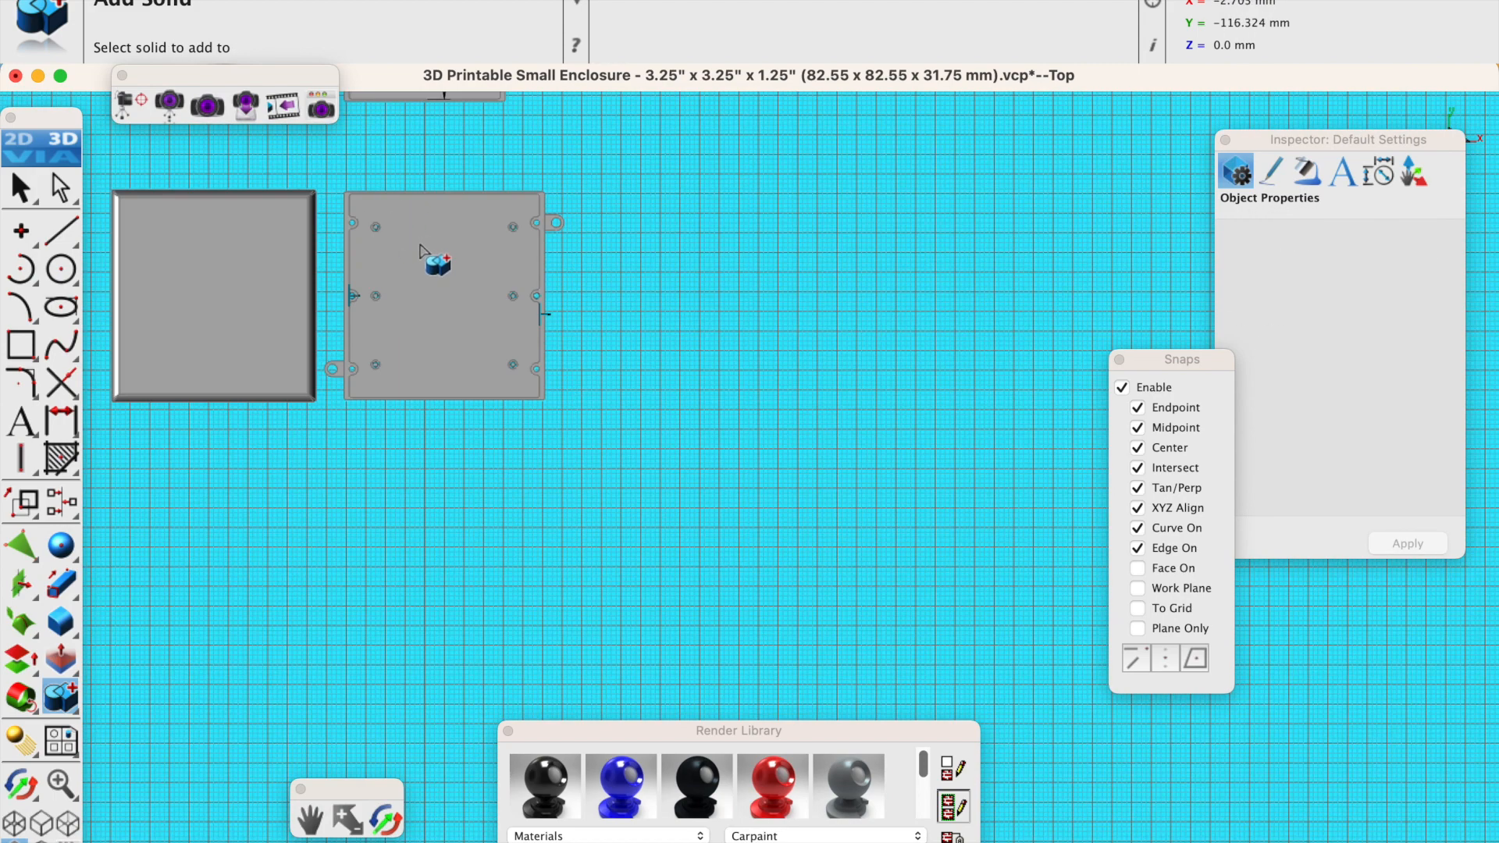
pyautogui.scroll(2, 493, 270)
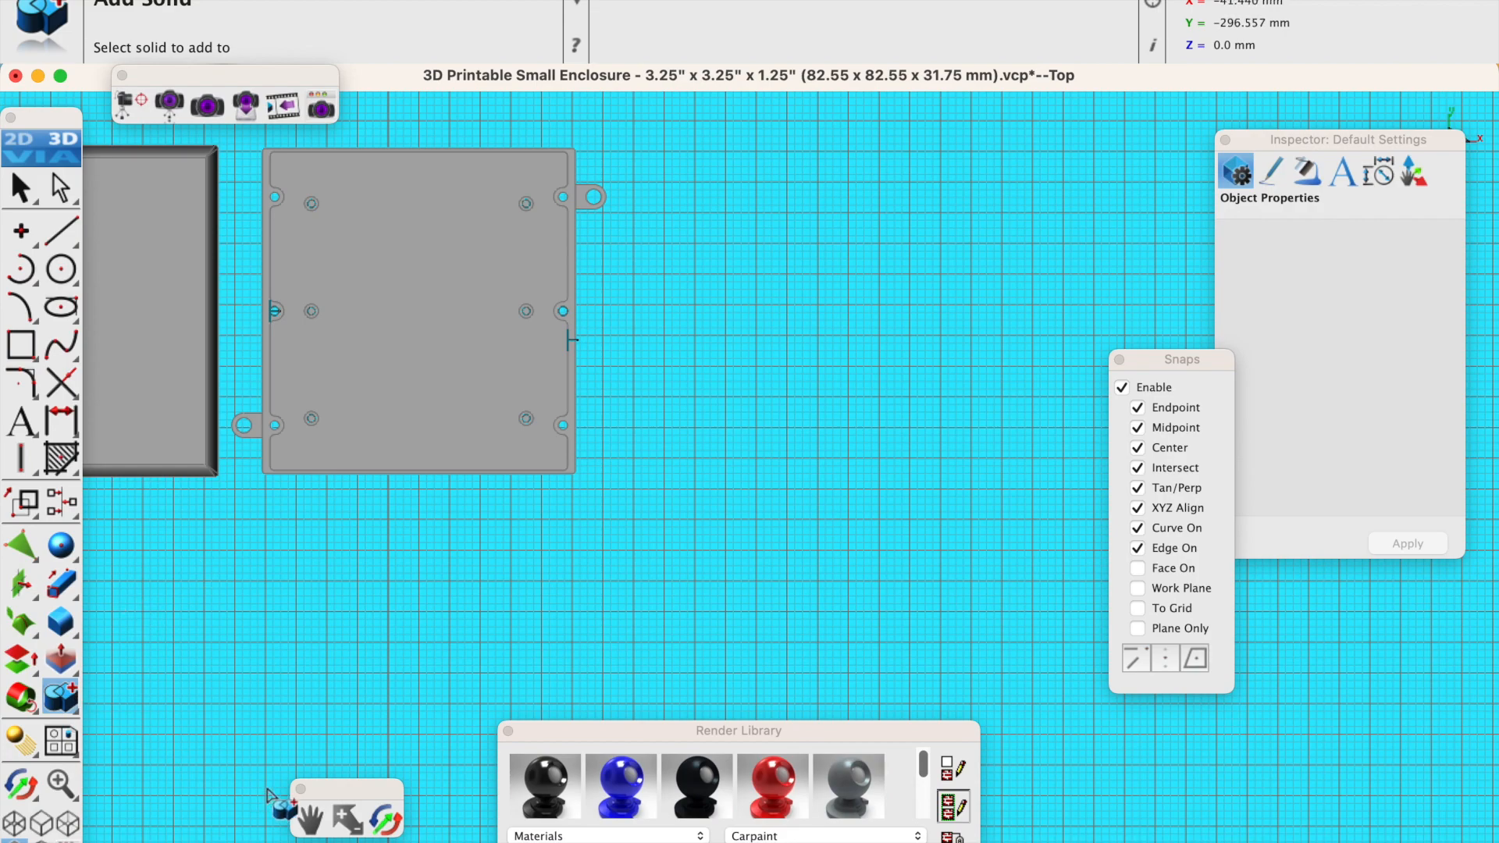
# Show the enclosure base from its underside and start a Constant Chamfer defined by a single length.
pyautogui.click(386, 821)
pyautogui.moveTo(391, 692); pyautogui.dragTo(394, 464)
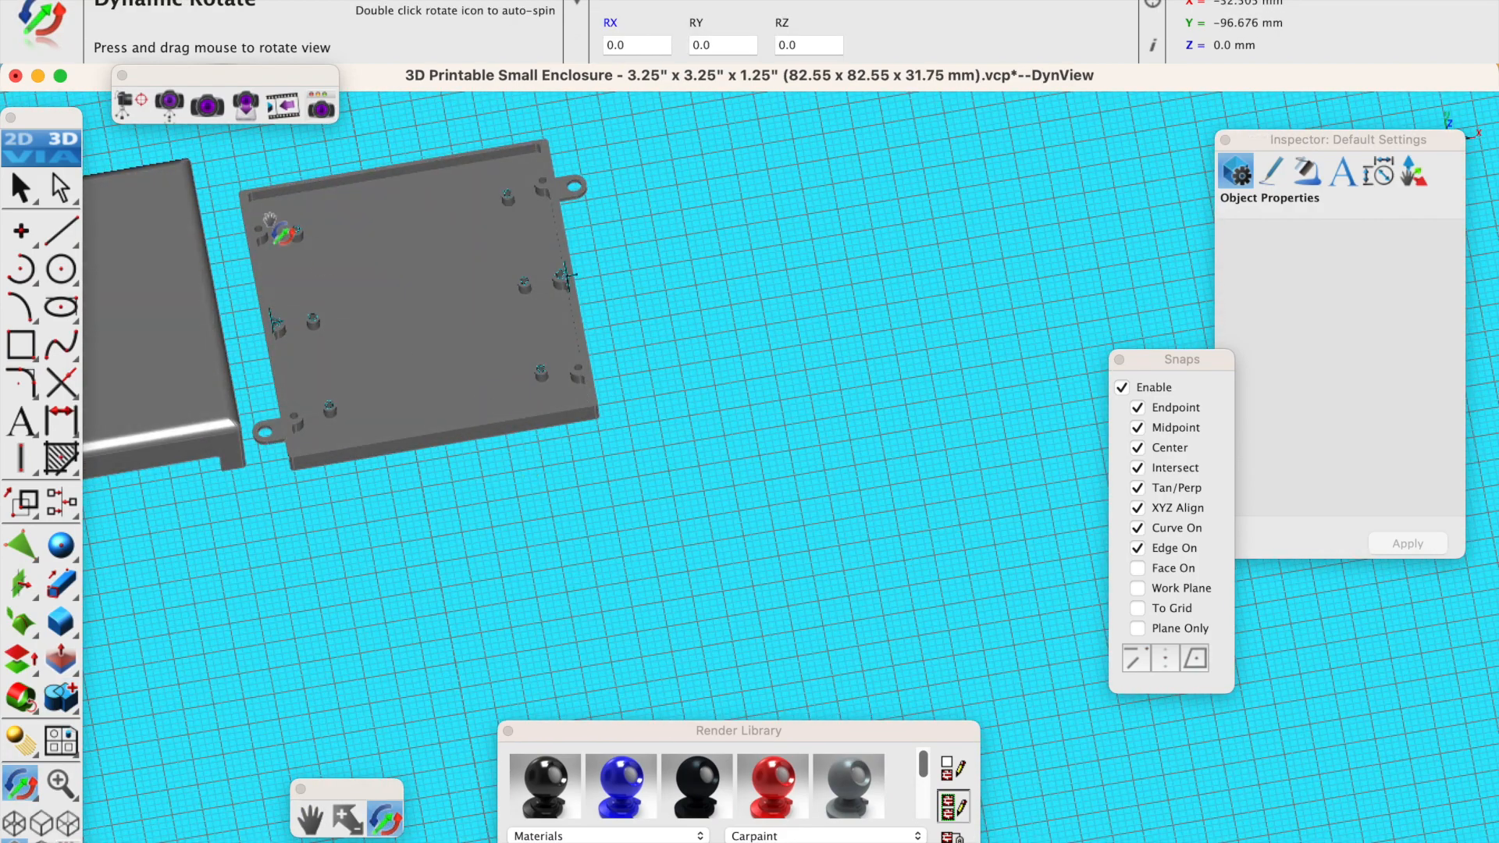
pyautogui.click(255, 0)
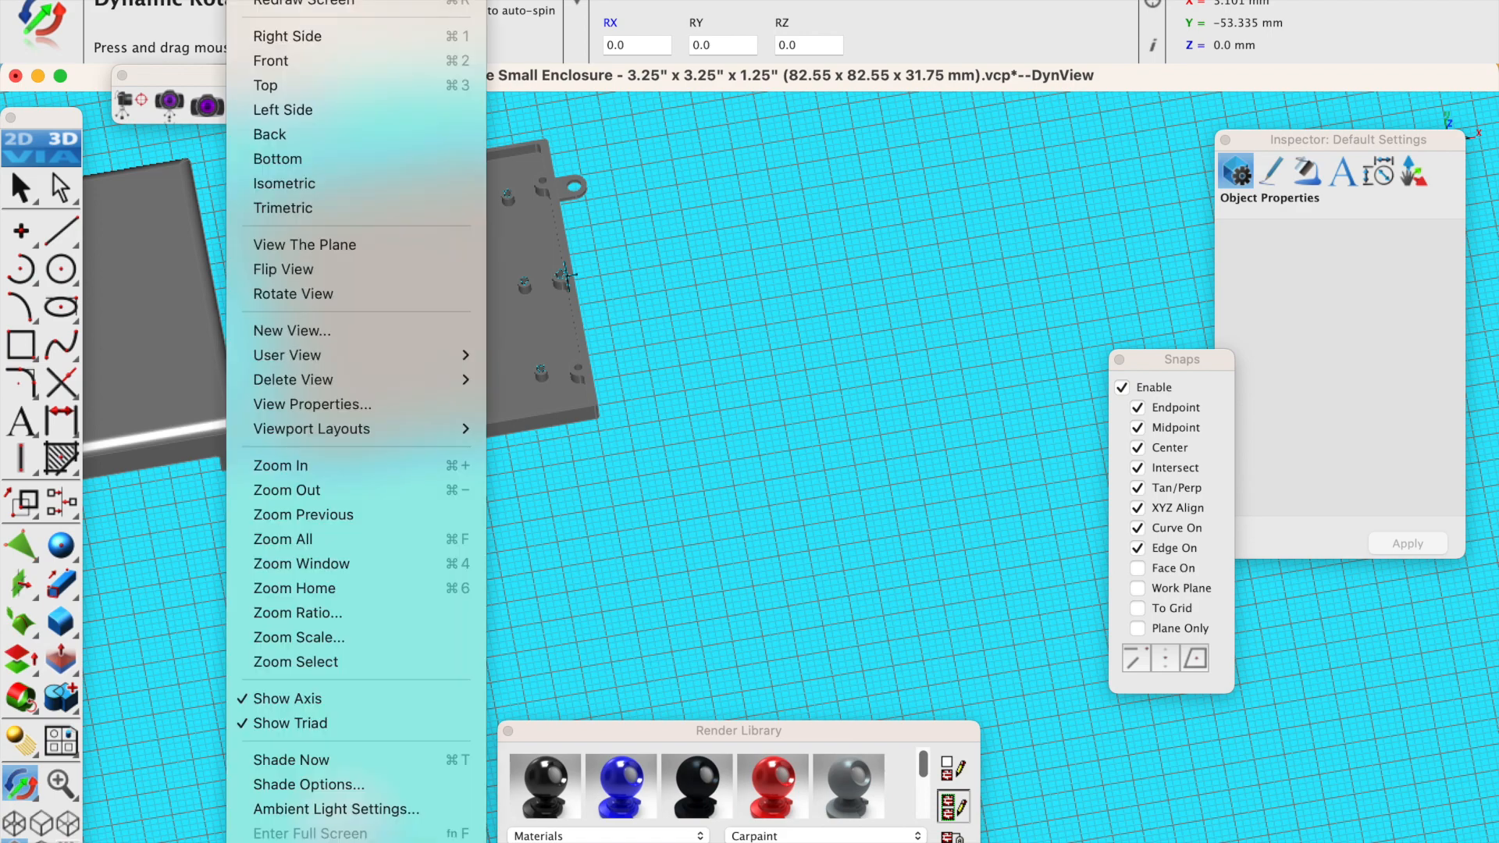
pyautogui.click(302, 157)
pyautogui.scroll(-3, 428, 321)
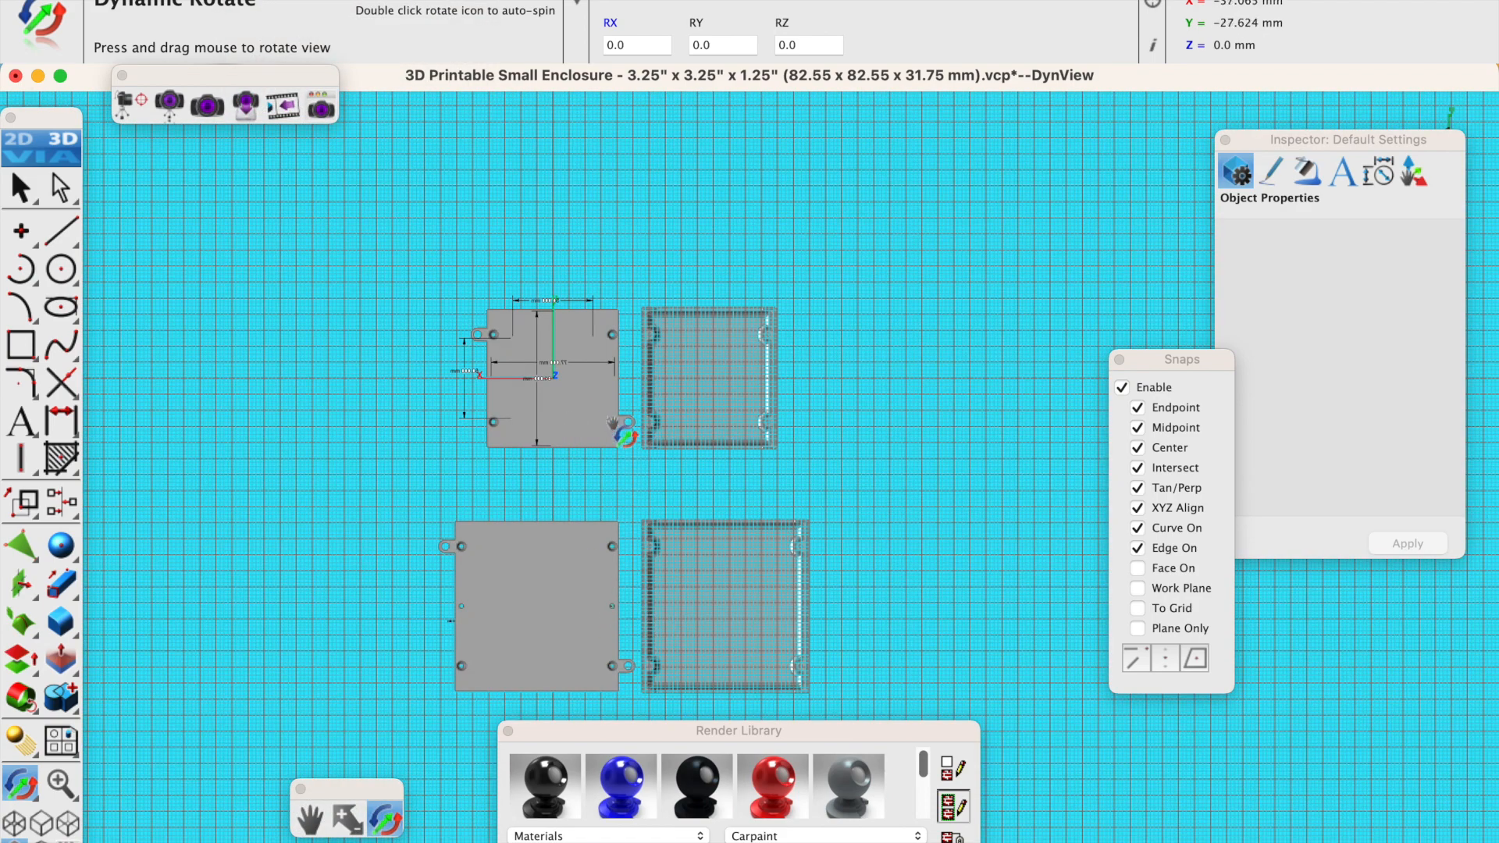
pyautogui.scroll(5, 592, 643)
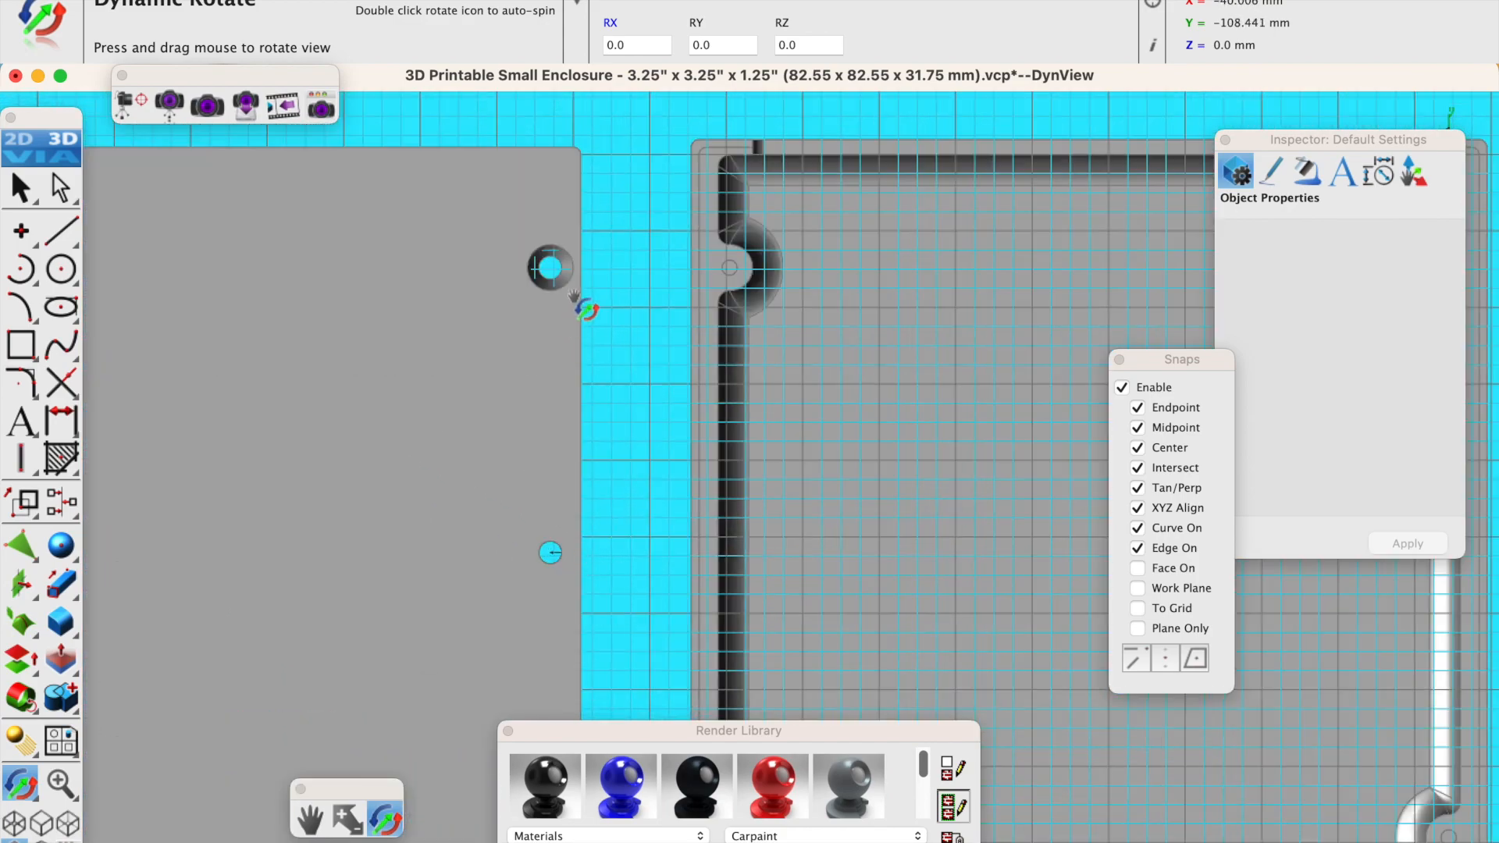
pyautogui.scroll(-5, 479, 508)
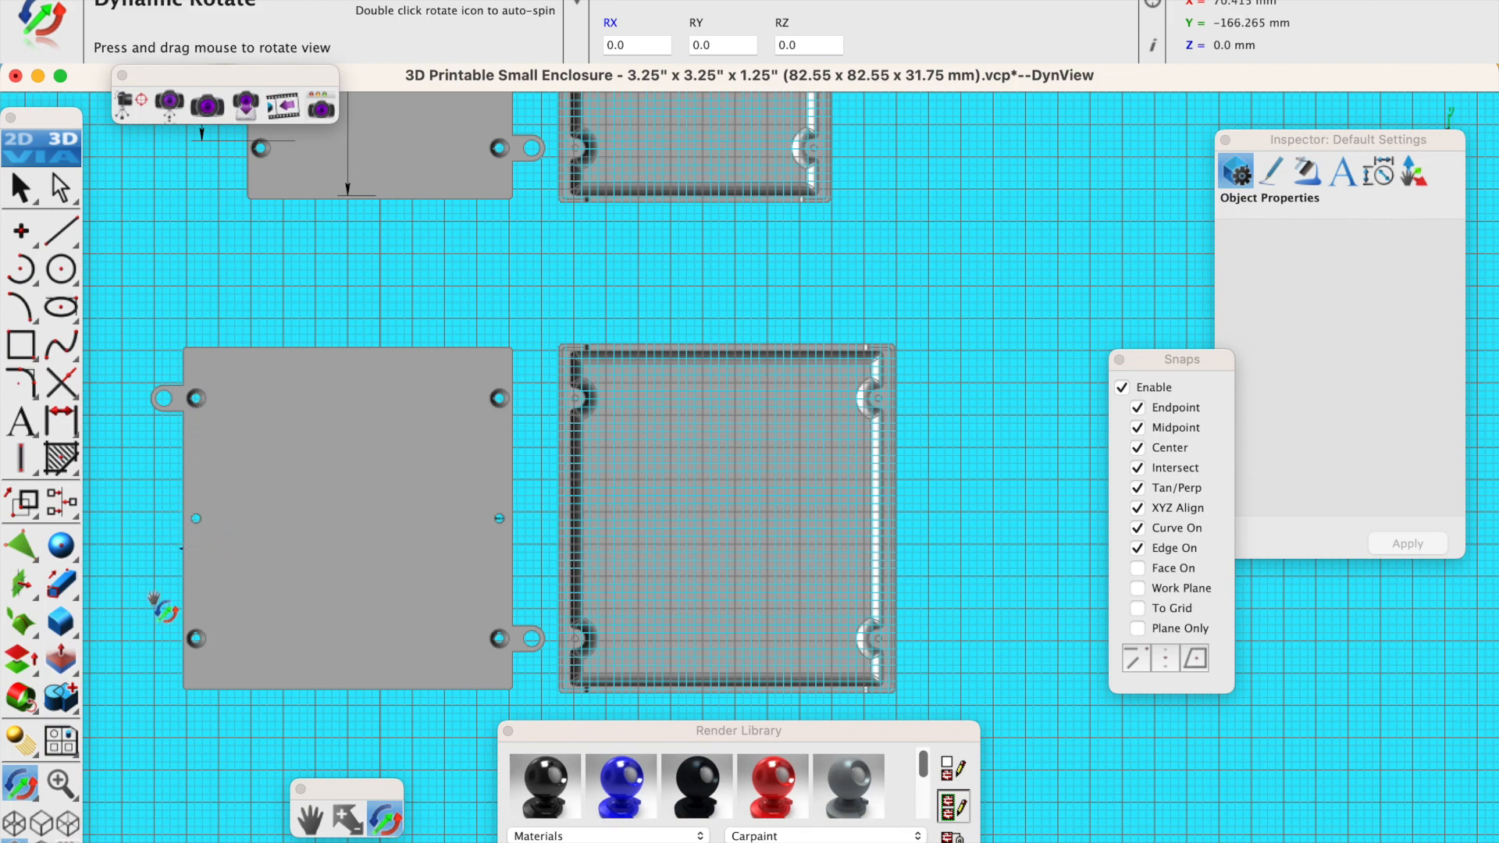
pyautogui.click(68, 634)
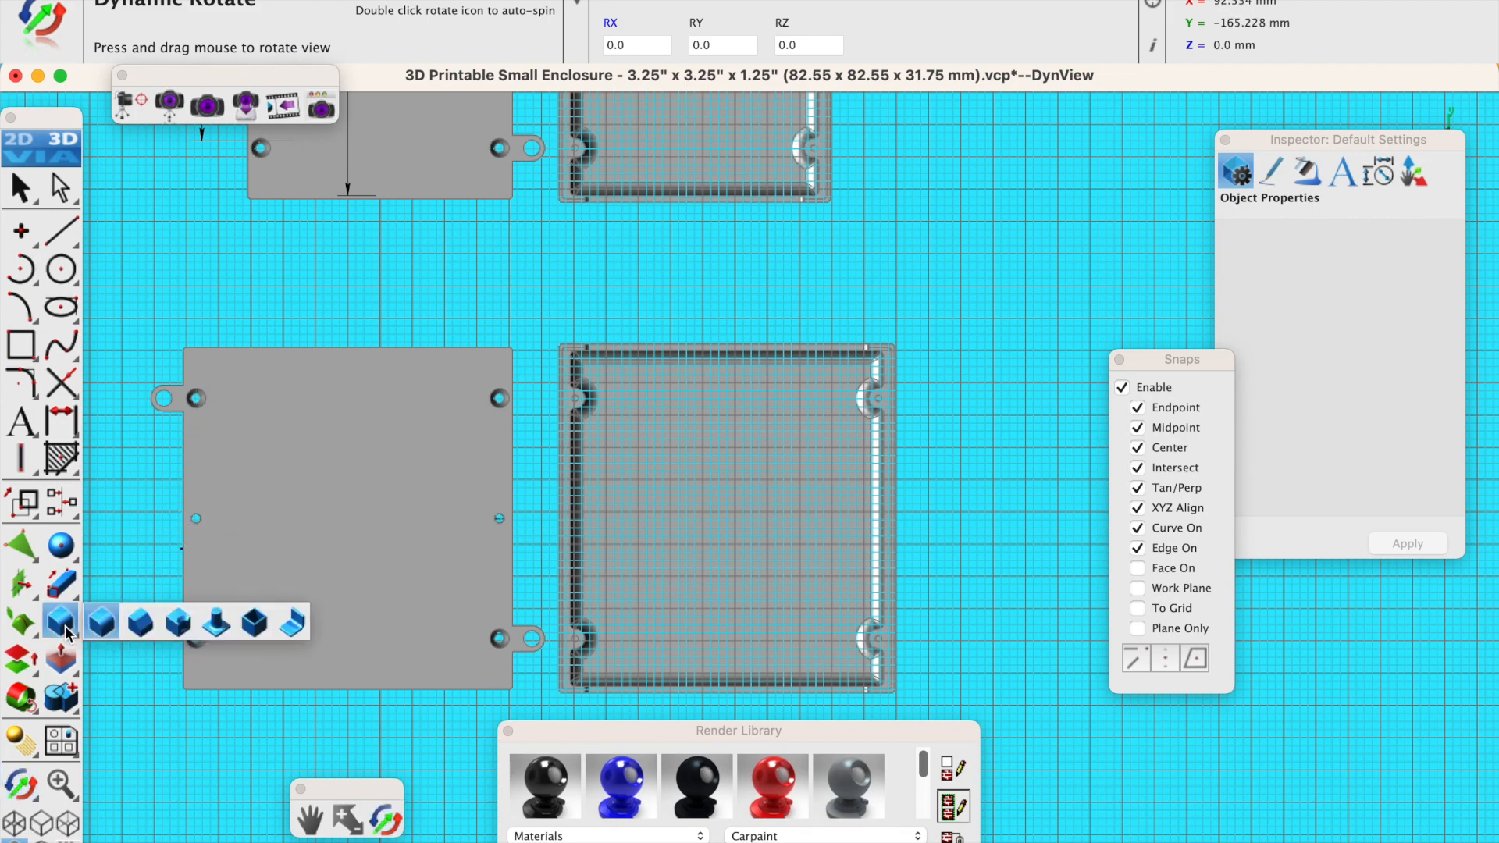
pyautogui.click(139, 622)
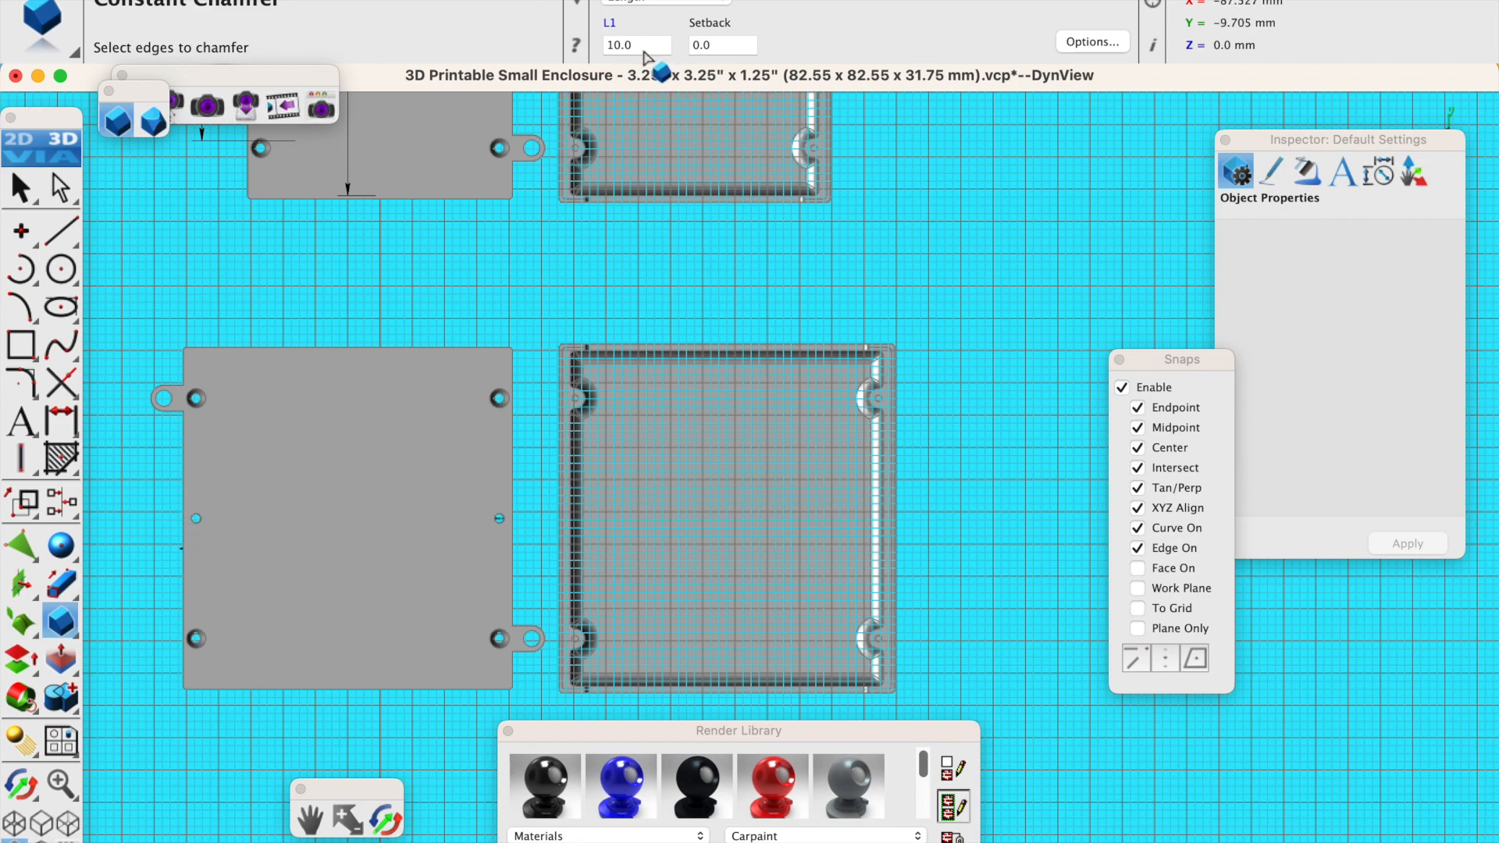
pyautogui.click(656, 3)
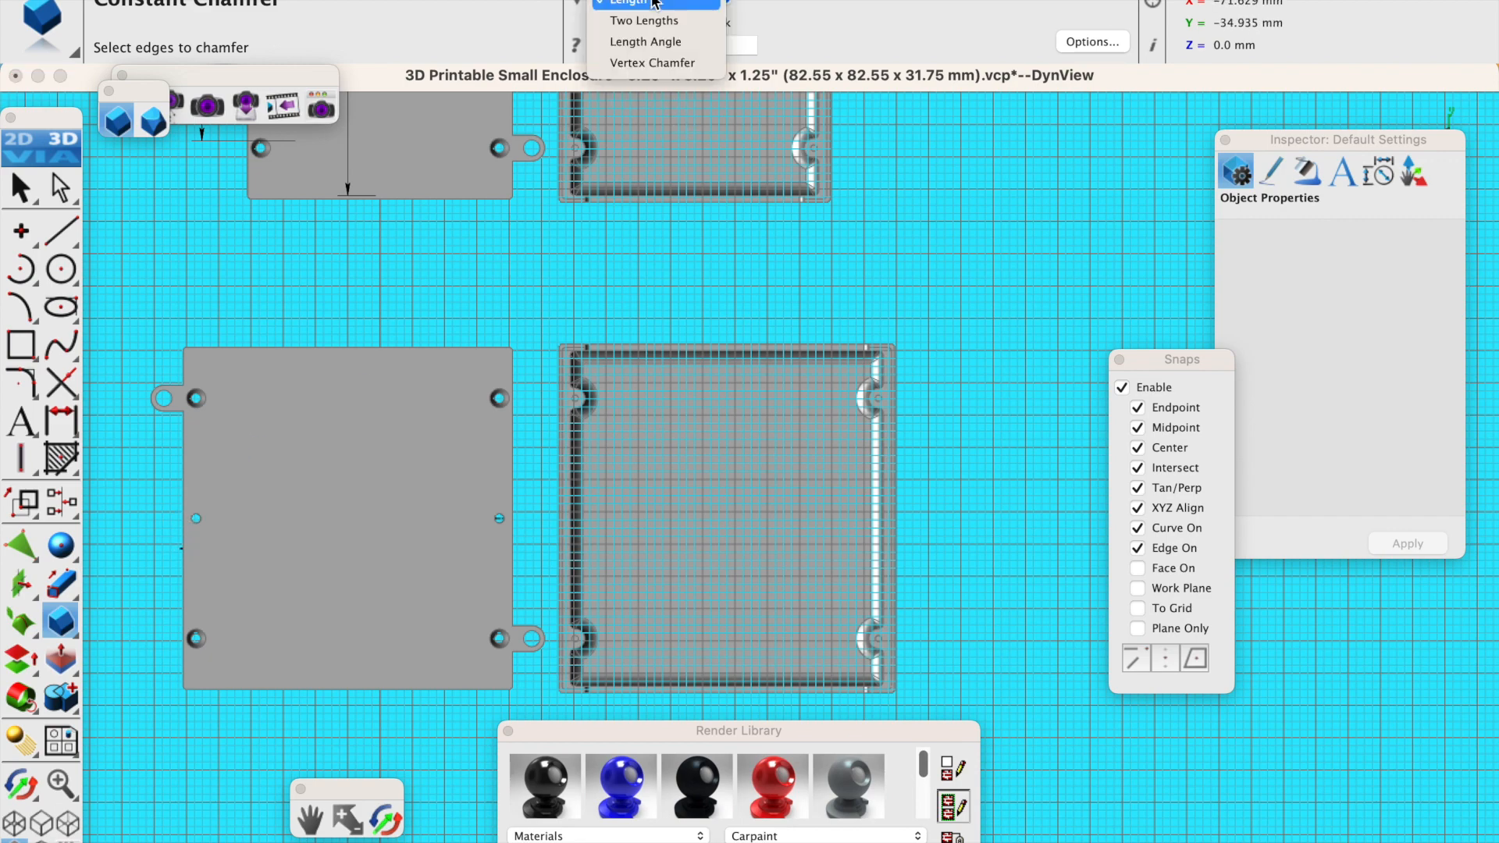
pyautogui.click(660, 4)
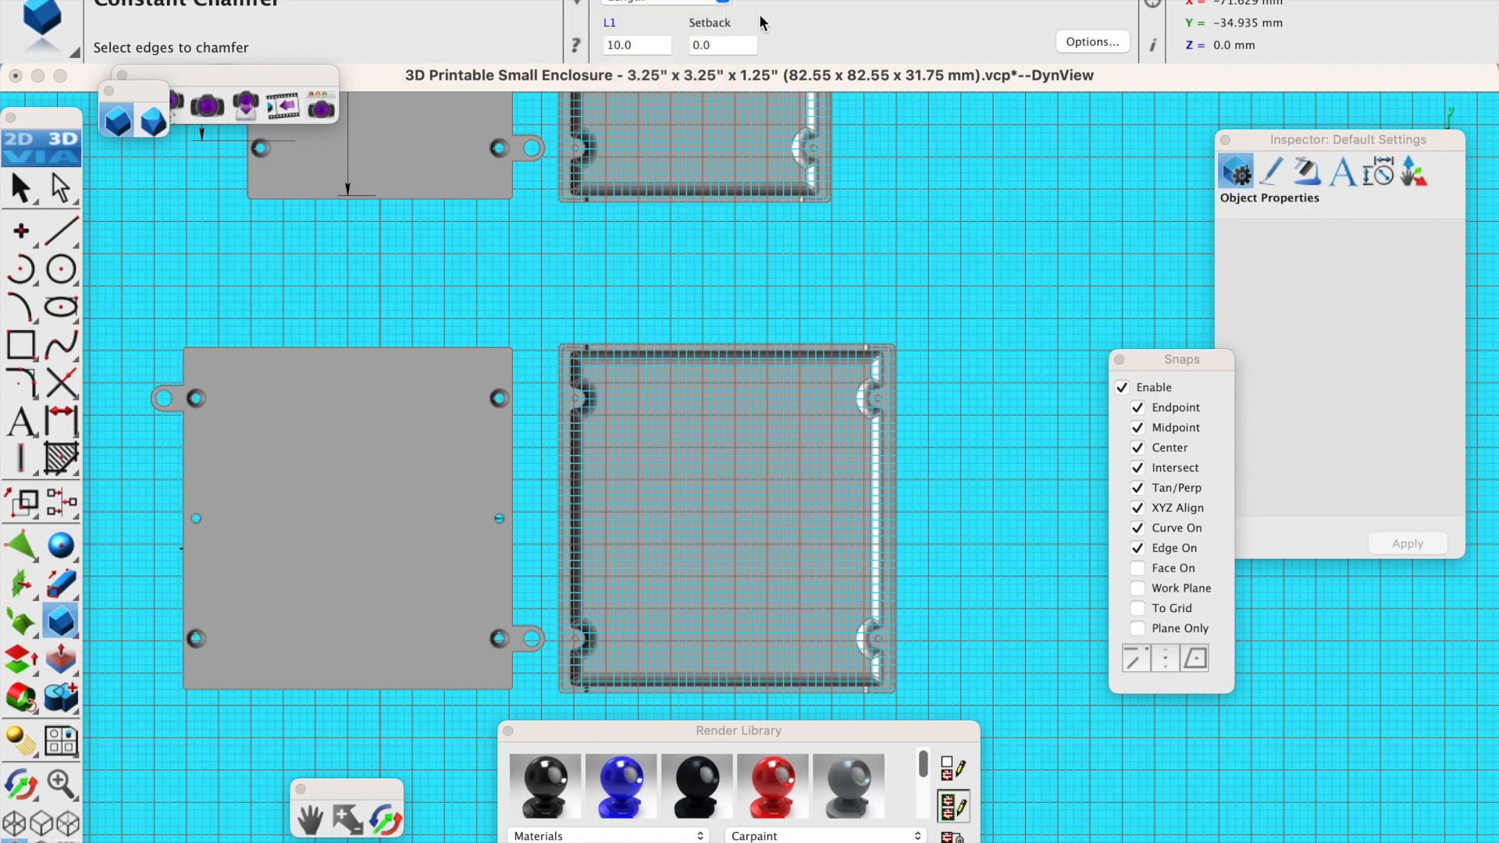
# Chamfer the edge of the left middle screw hole on the enclosure base's underside with a length of 1 mm.
pyautogui.click(232, 582)
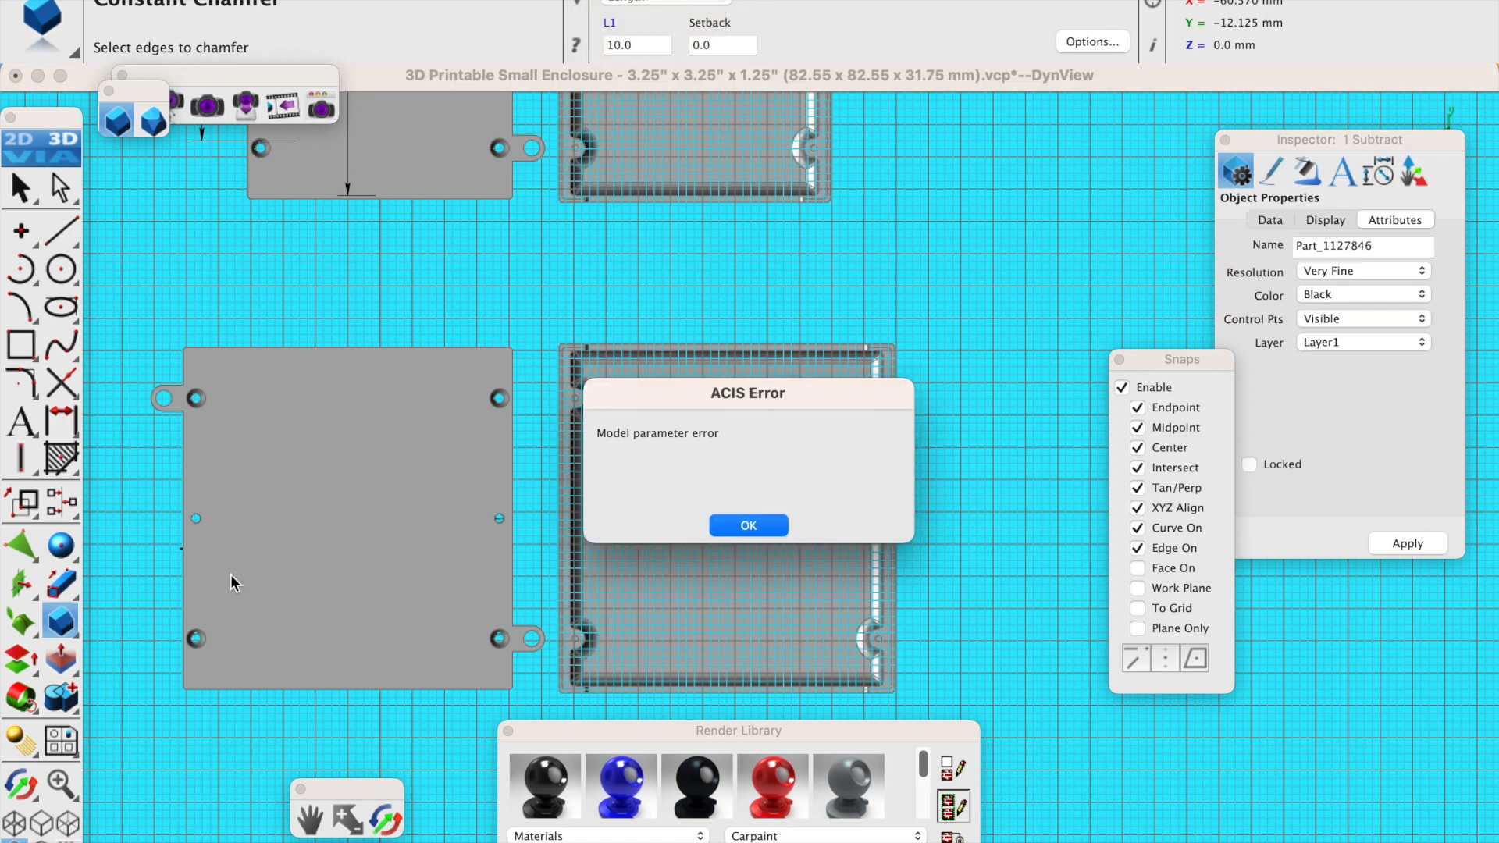
pyautogui.click(749, 526)
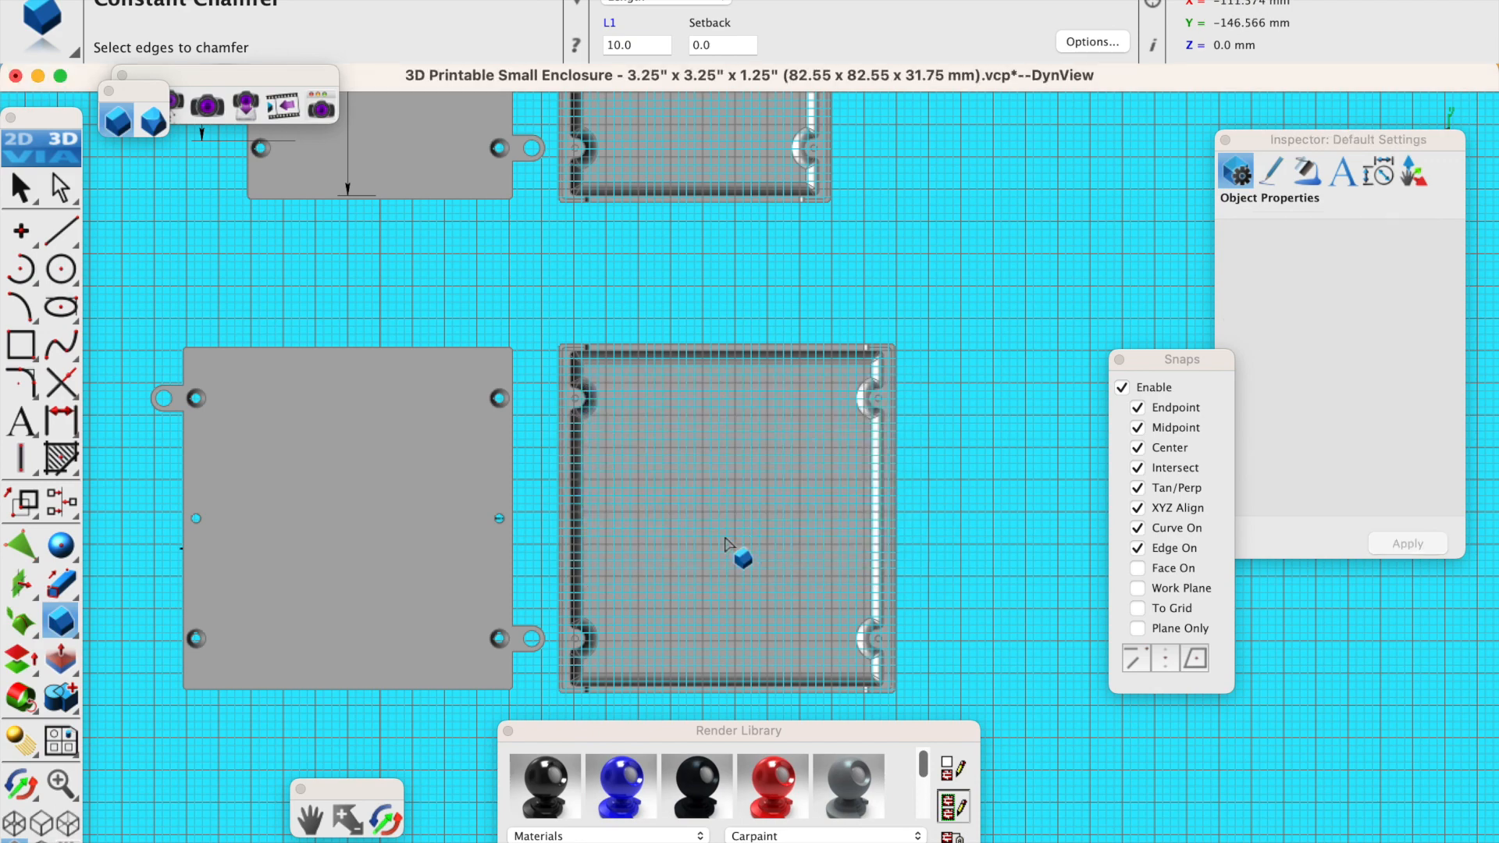
pyautogui.scroll(3, 234, 437)
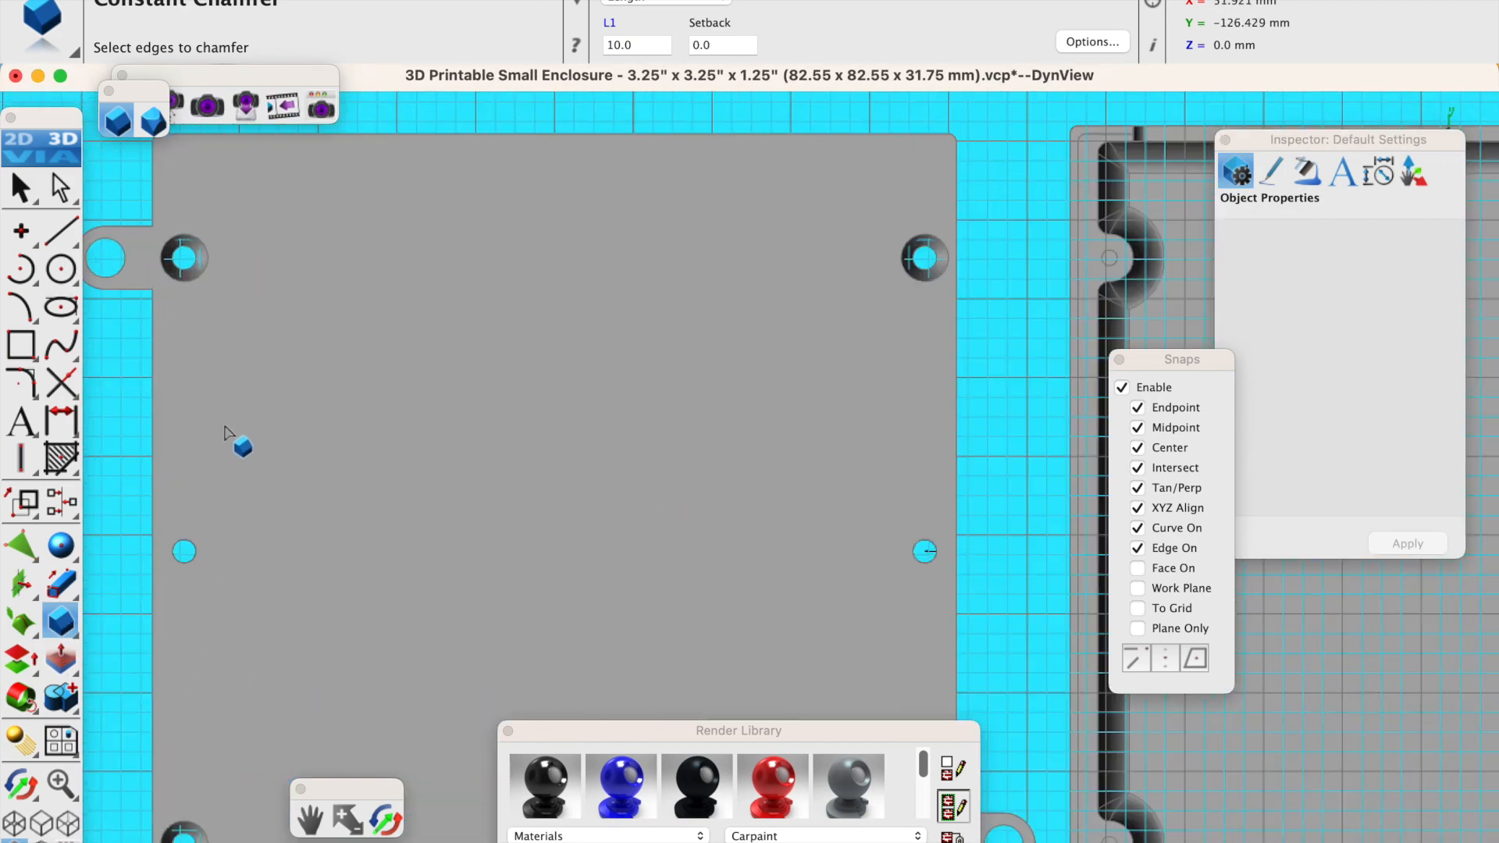
pyautogui.scroll(3, 220, 293)
pyautogui.scroll(-5, 325, 375)
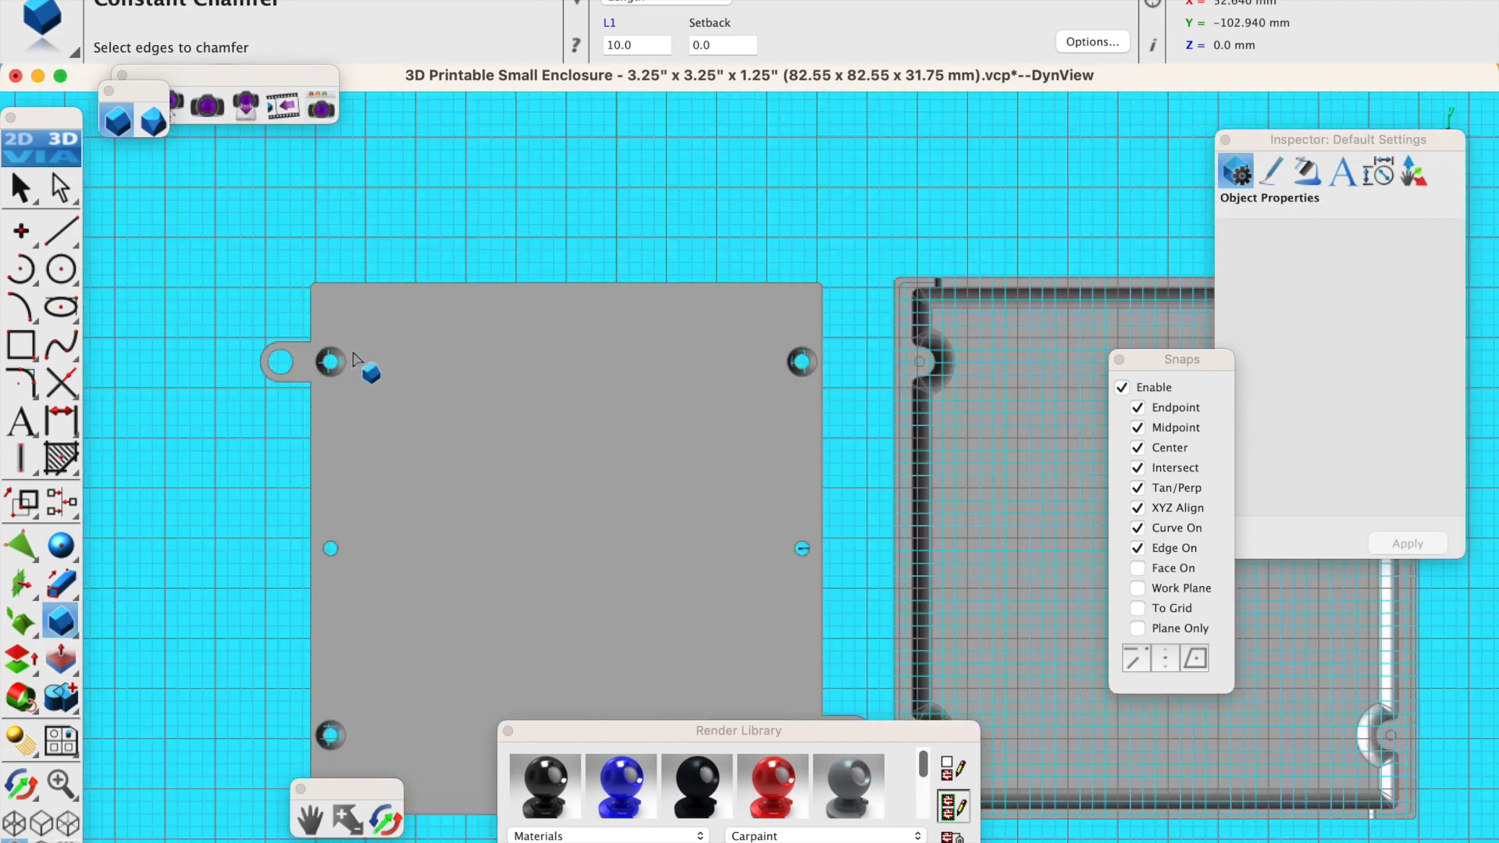
pyautogui.scroll(-1, 387, 616)
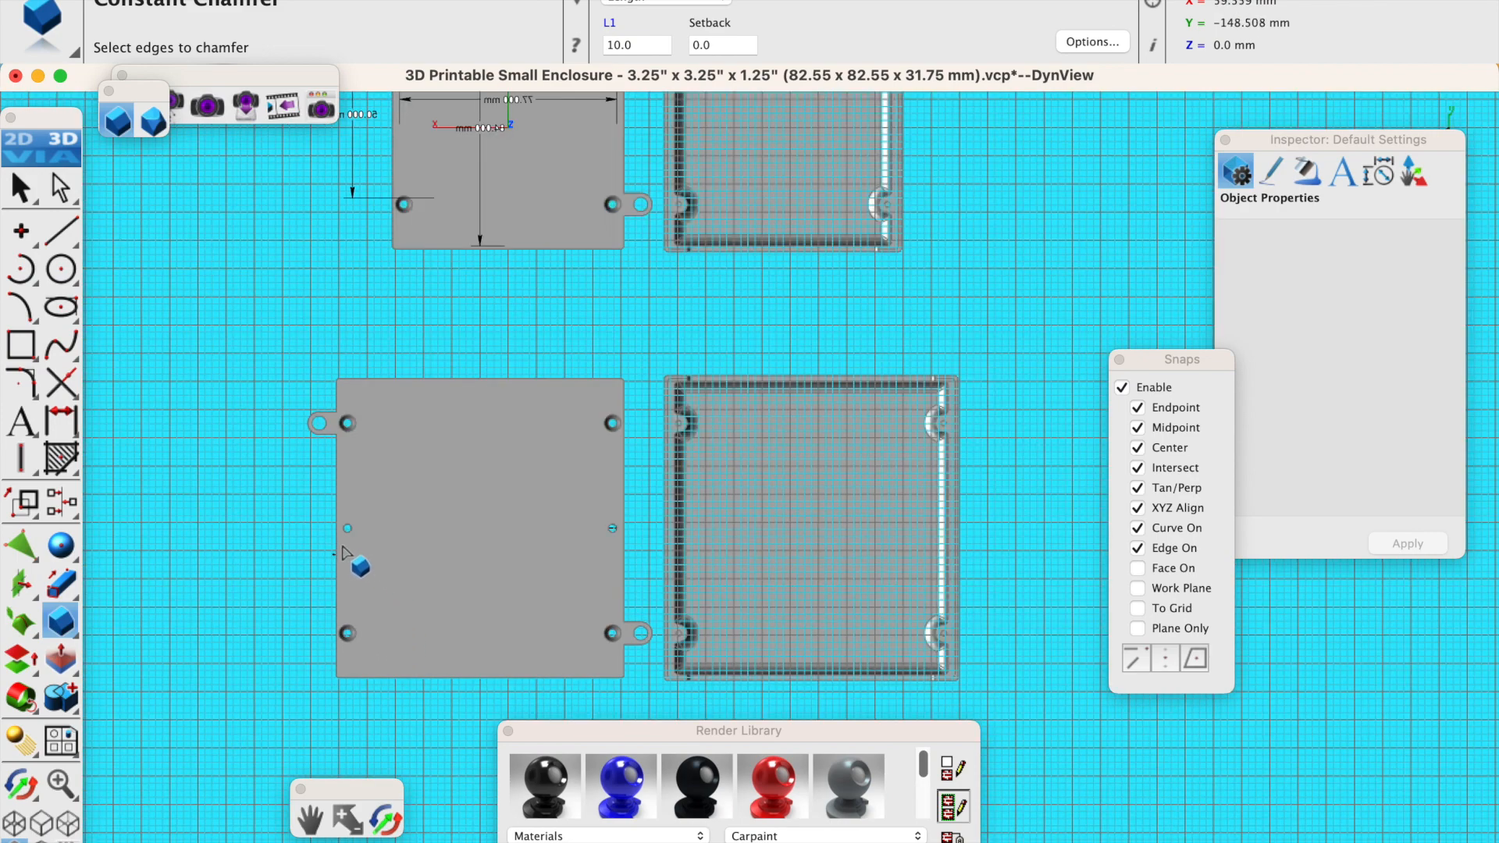
pyautogui.scroll(5, 347, 550)
pyautogui.click(396, 471)
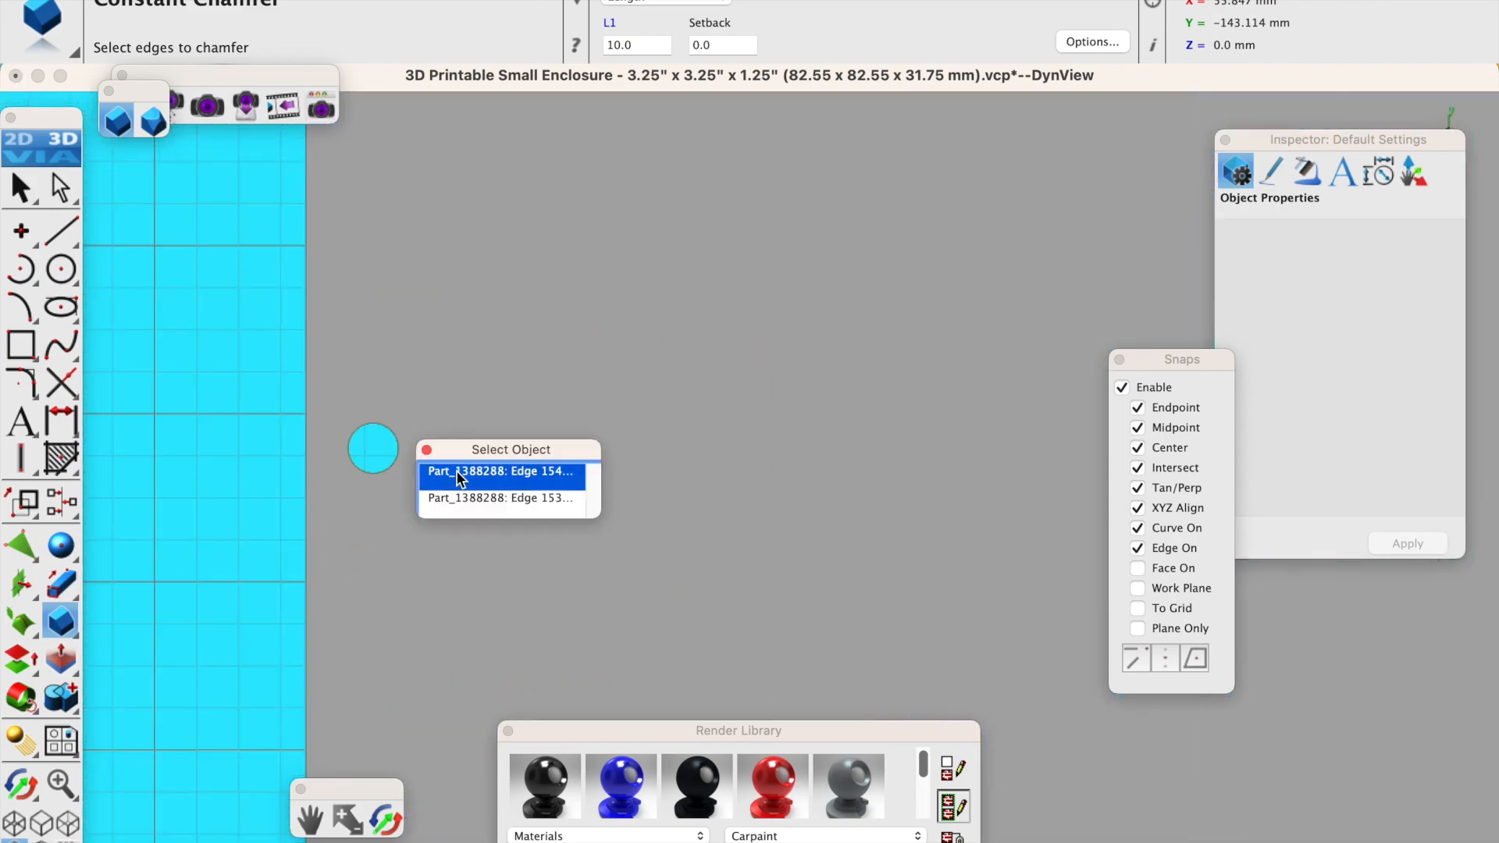
pyautogui.click(461, 503)
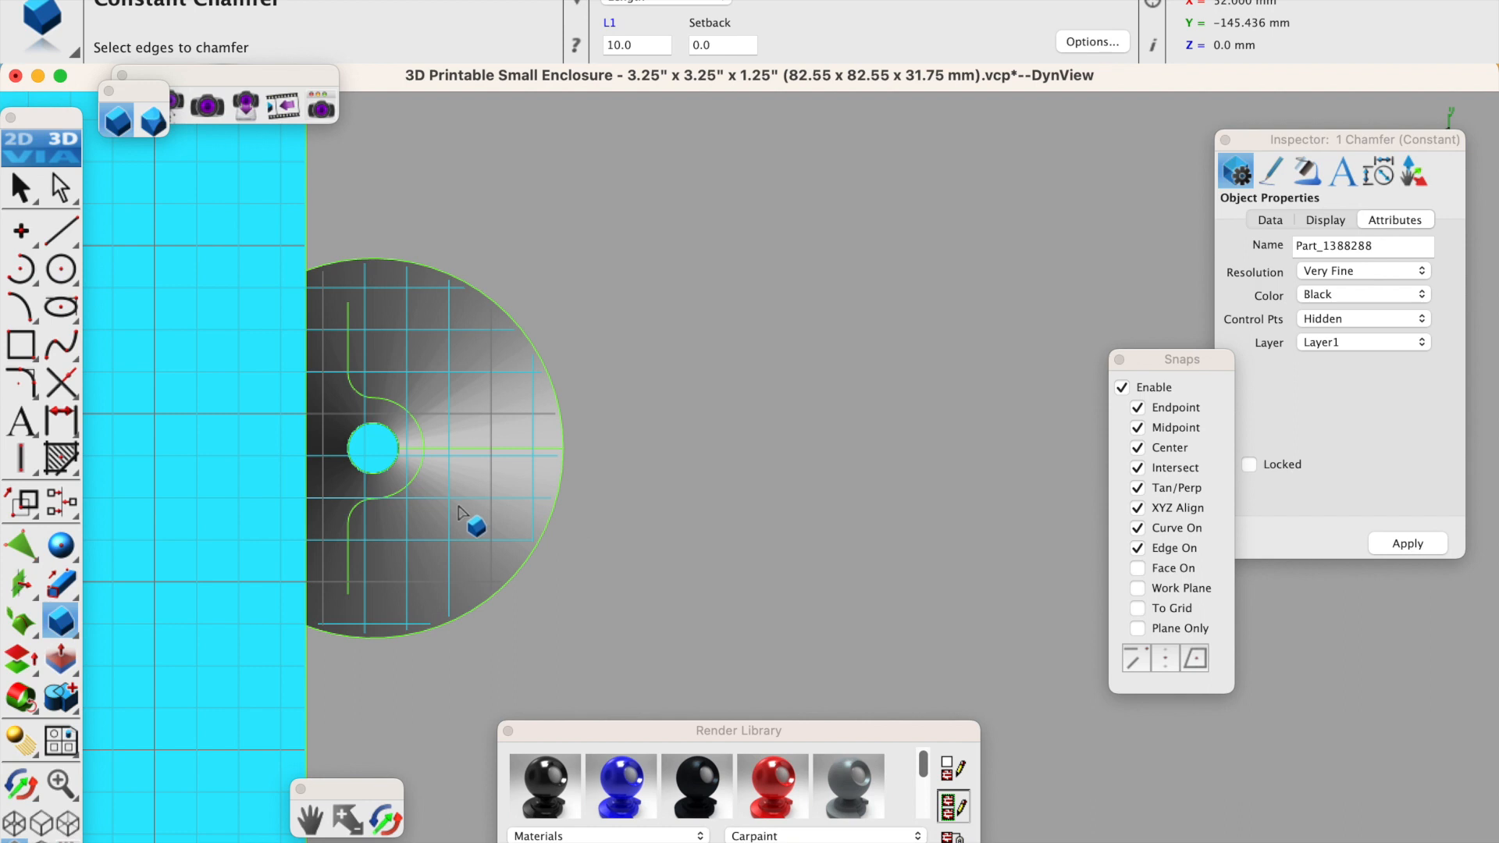
pyautogui.click(640, 45)
pyautogui.write('1')
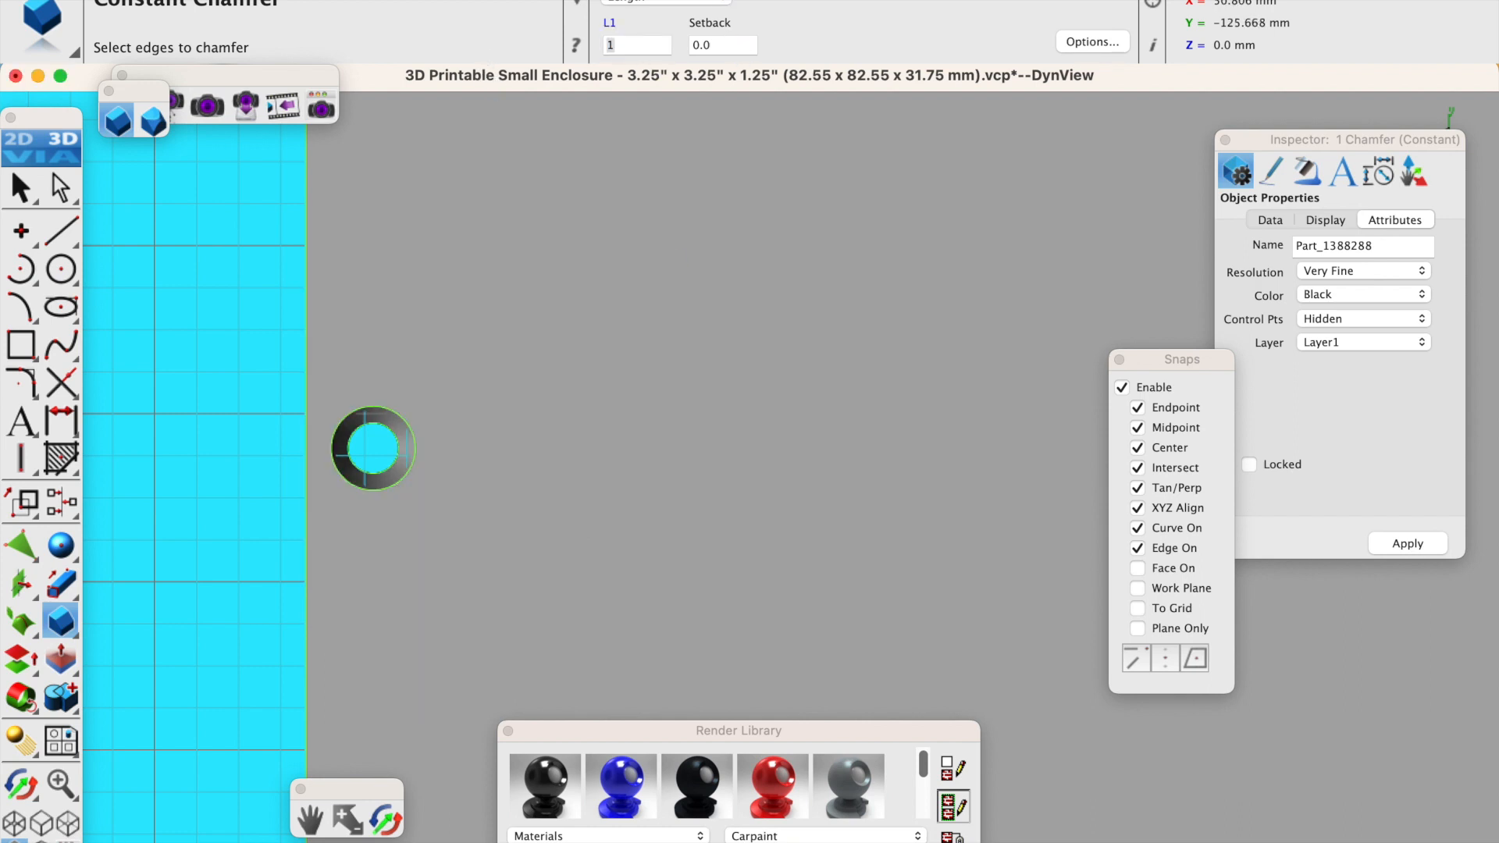
# Compare the new chamfer with the corner holes and set its length to 1.5 mm.
pyautogui.scroll(-5, 417, 236)
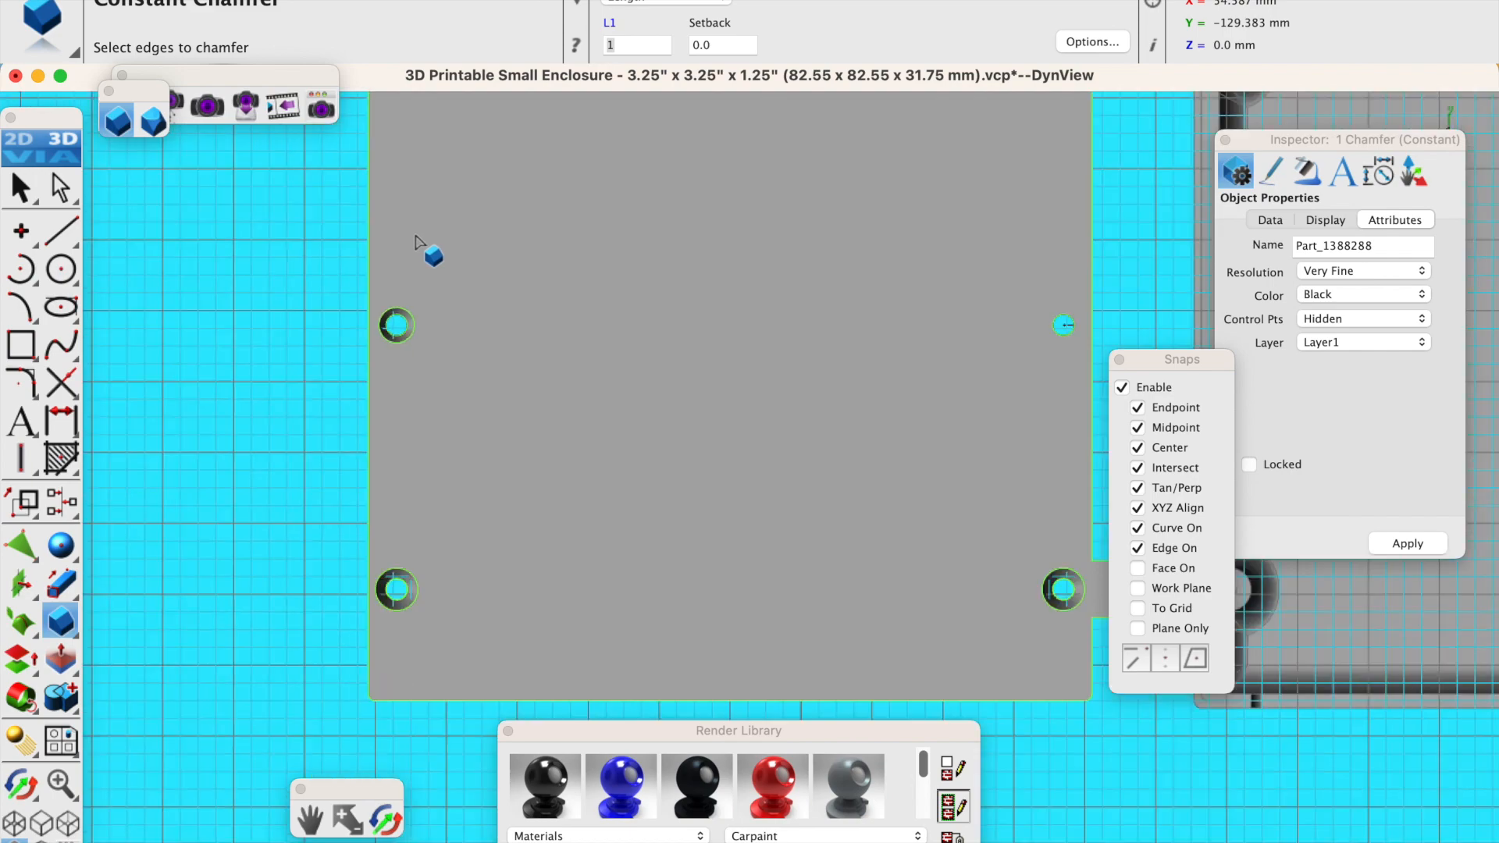
pyautogui.scroll(3, 412, 183)
pyautogui.scroll(4, 418, 168)
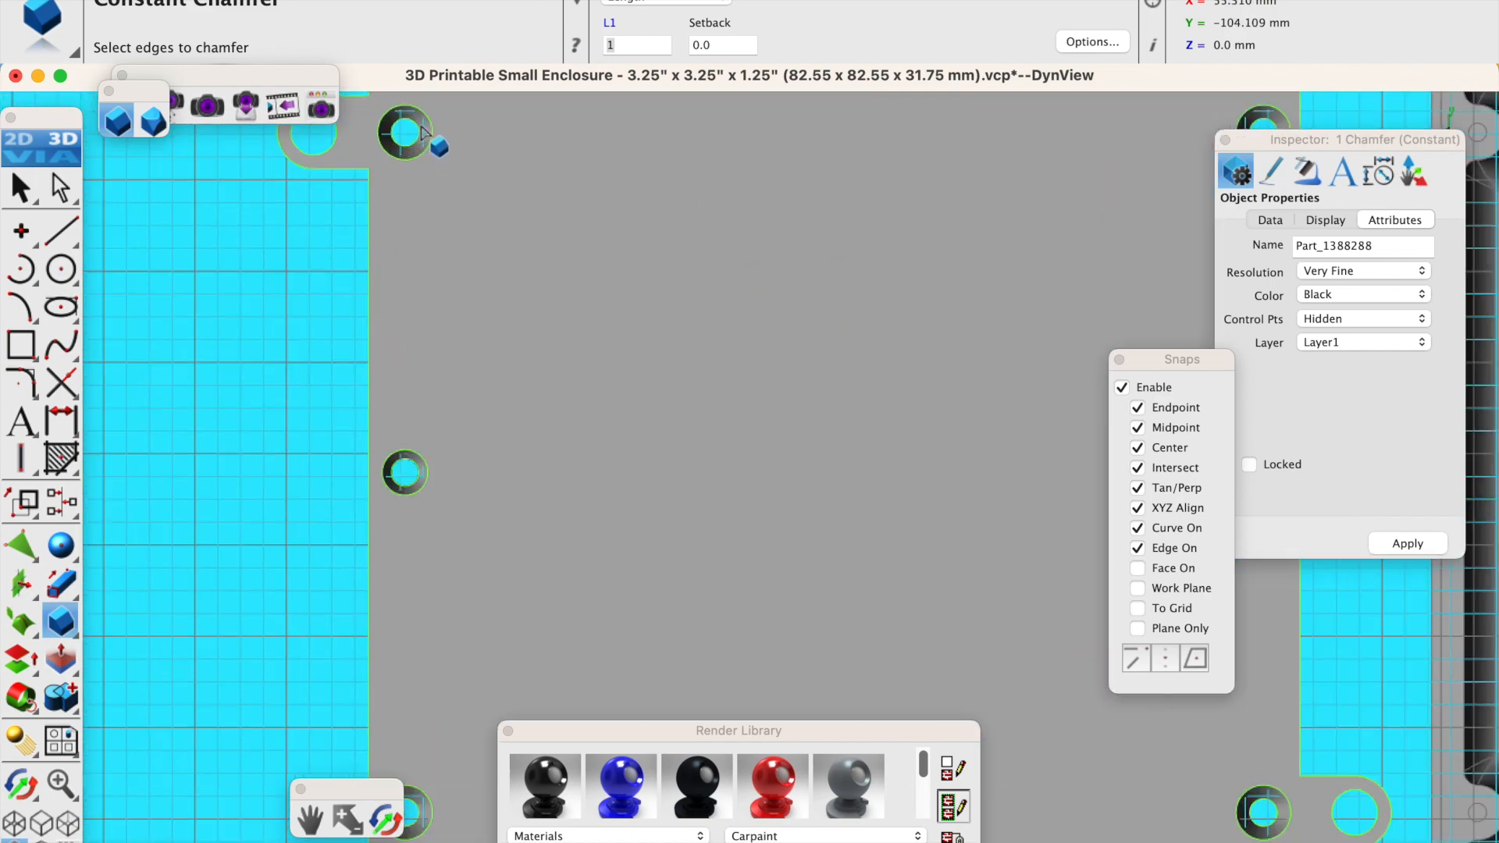
pyautogui.click(640, 45)
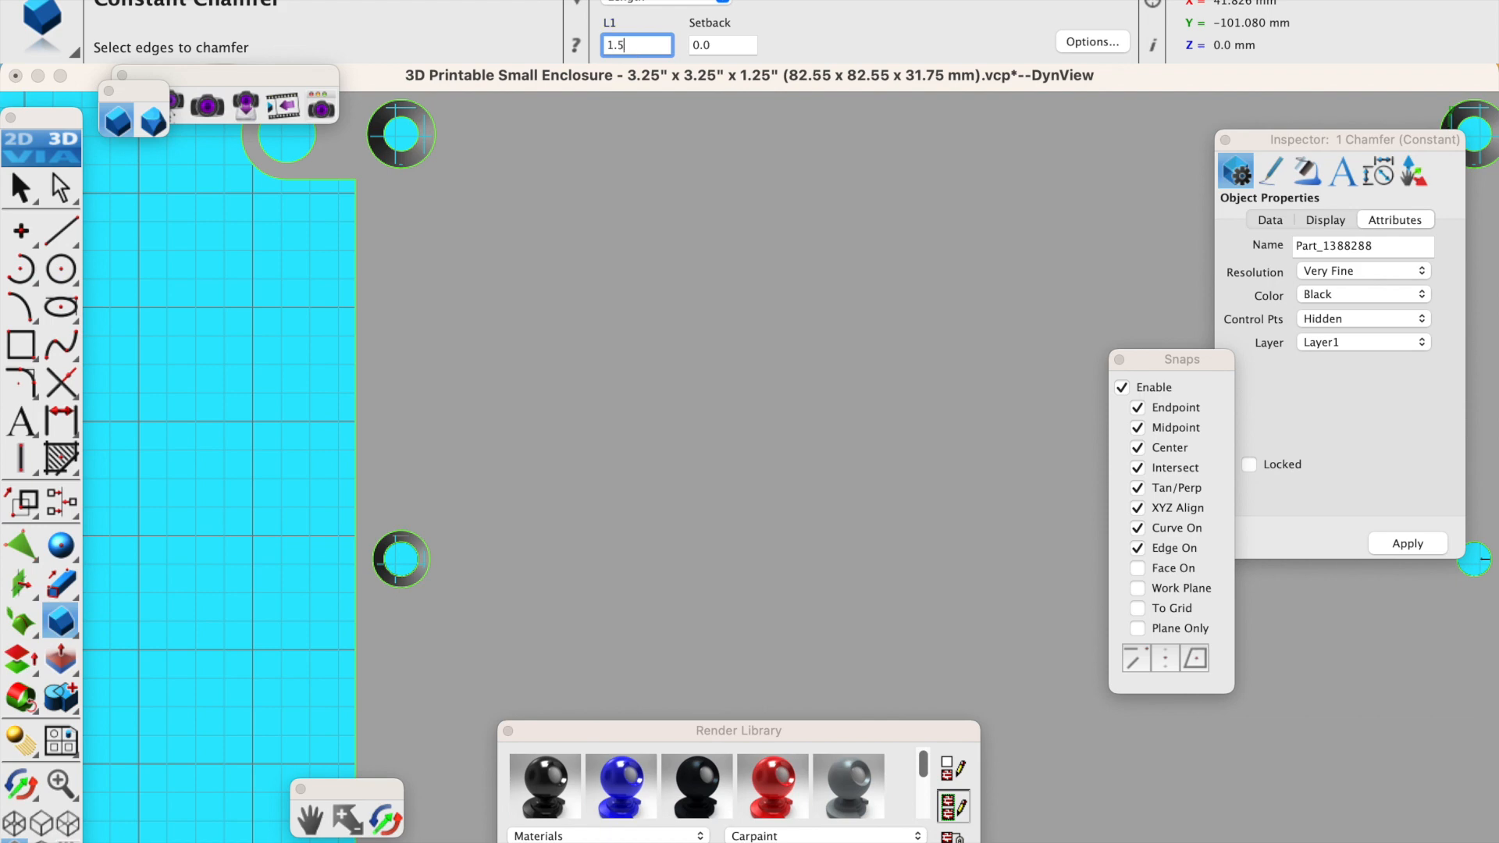
pyautogui.press('Return')
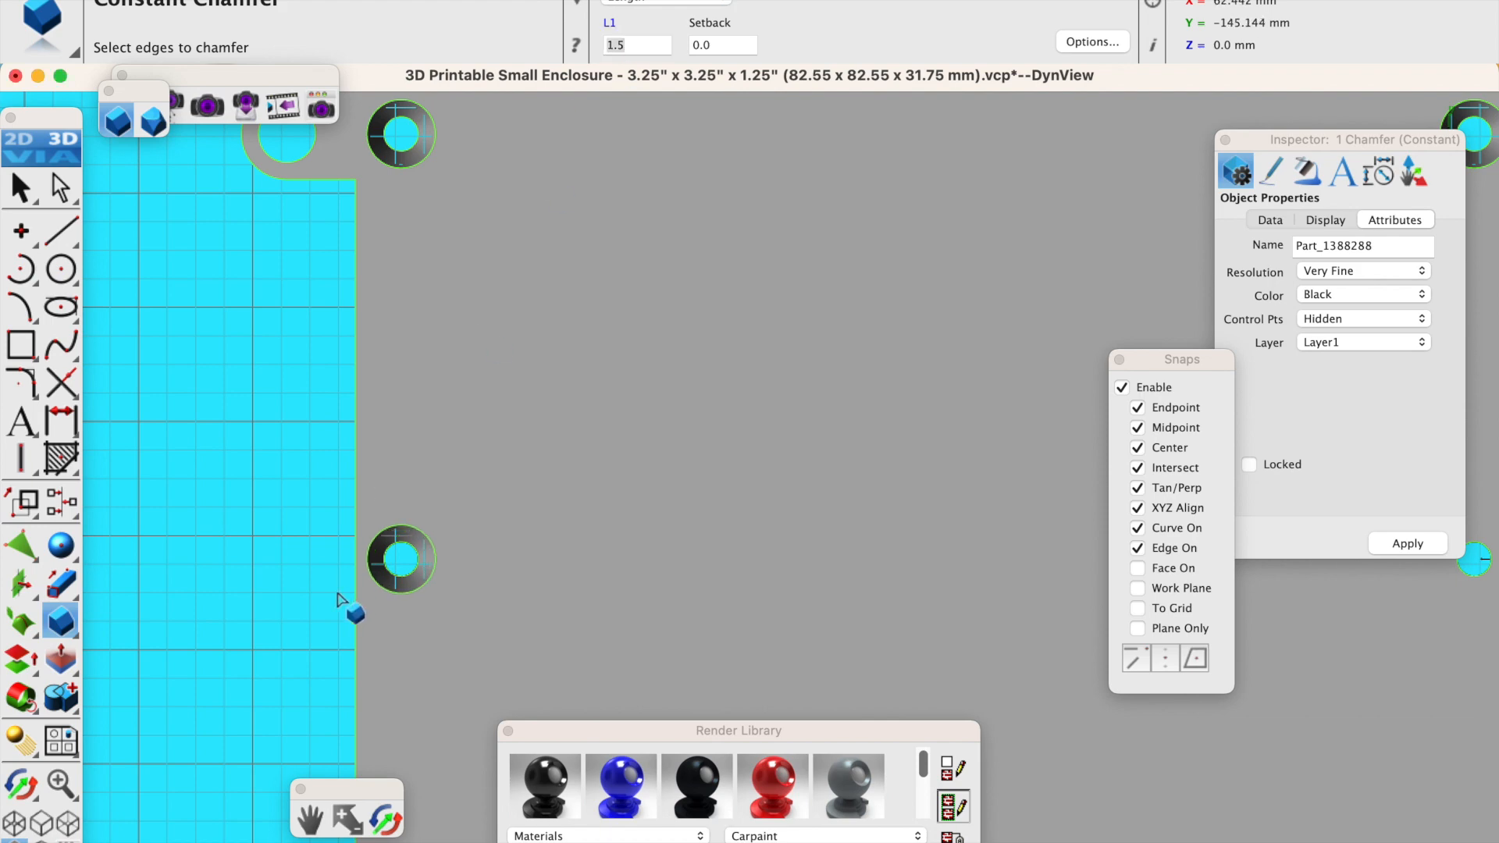
# Chamfer the edge of the right middle screw hole on the base's underside with a length of 1.5 mm.
pyautogui.scroll(-3, 328, 536)
pyautogui.click(385, 820)
pyautogui.moveTo(419, 740); pyautogui.dragTo(609, 562)
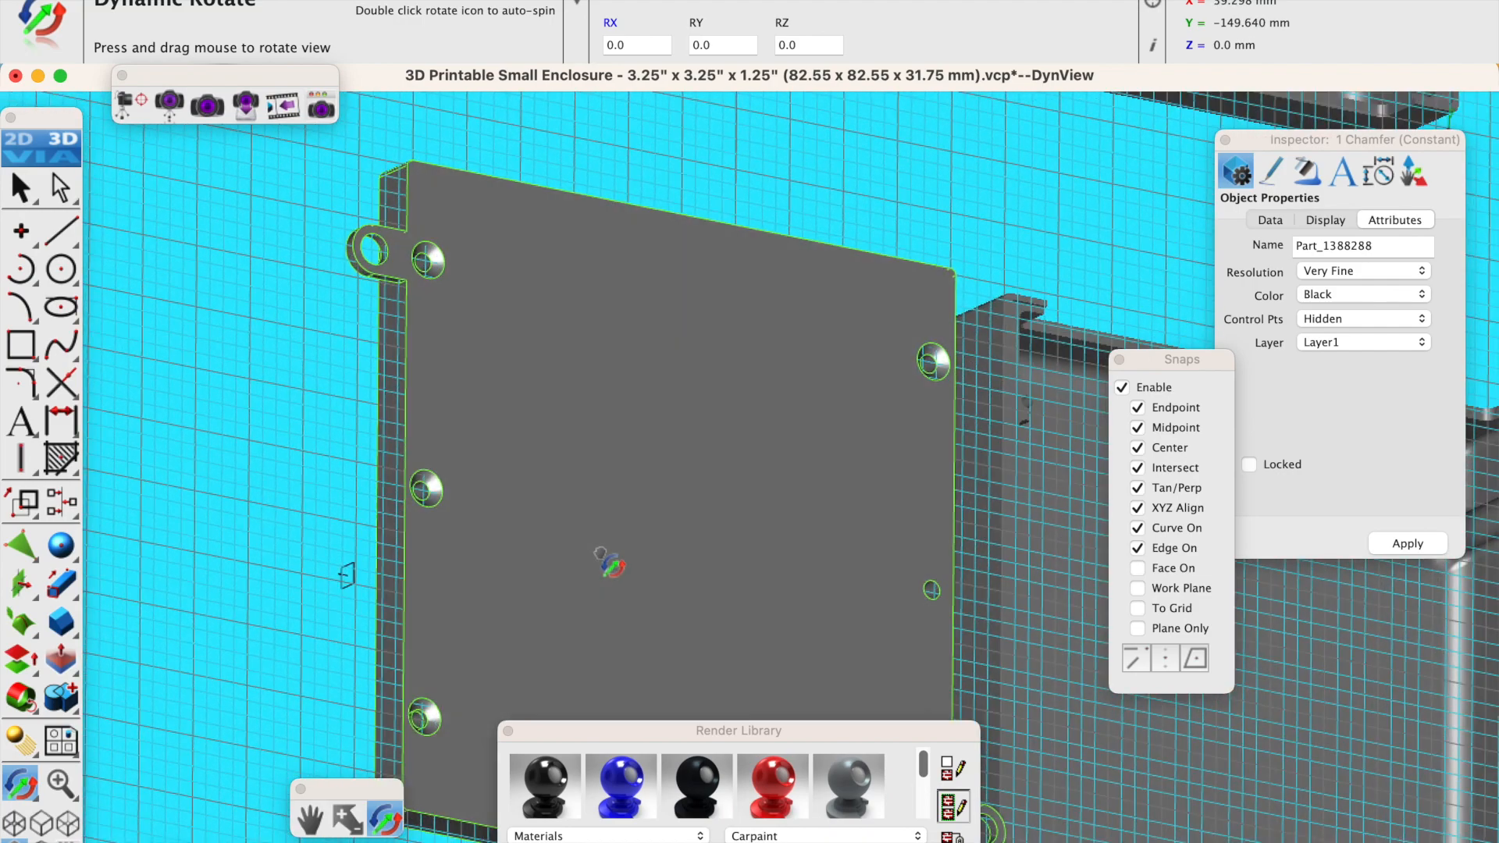
pyautogui.scroll(-2, 514, 543)
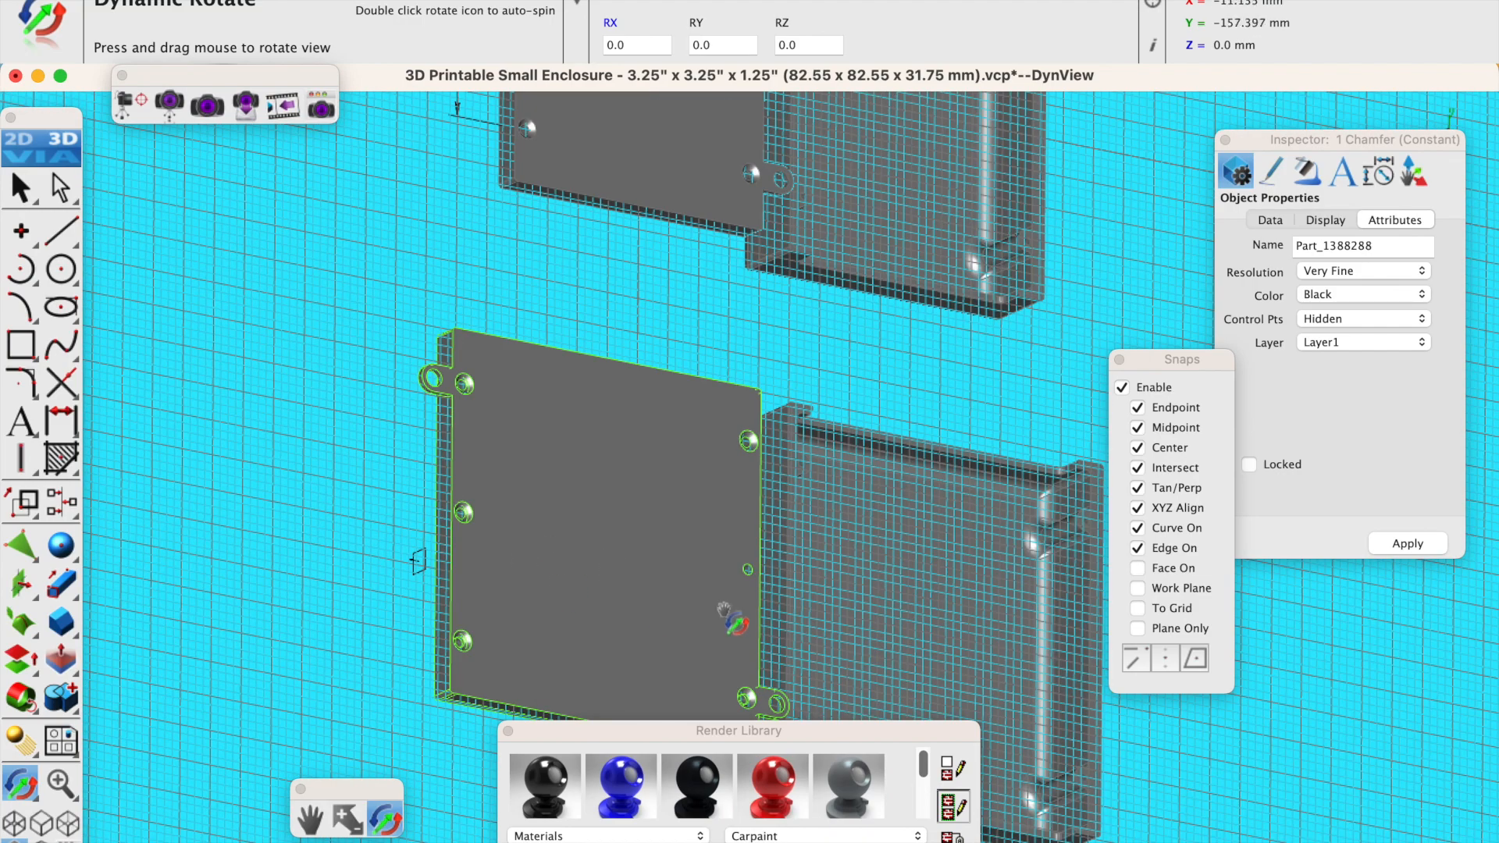
pyautogui.scroll(3, 773, 574)
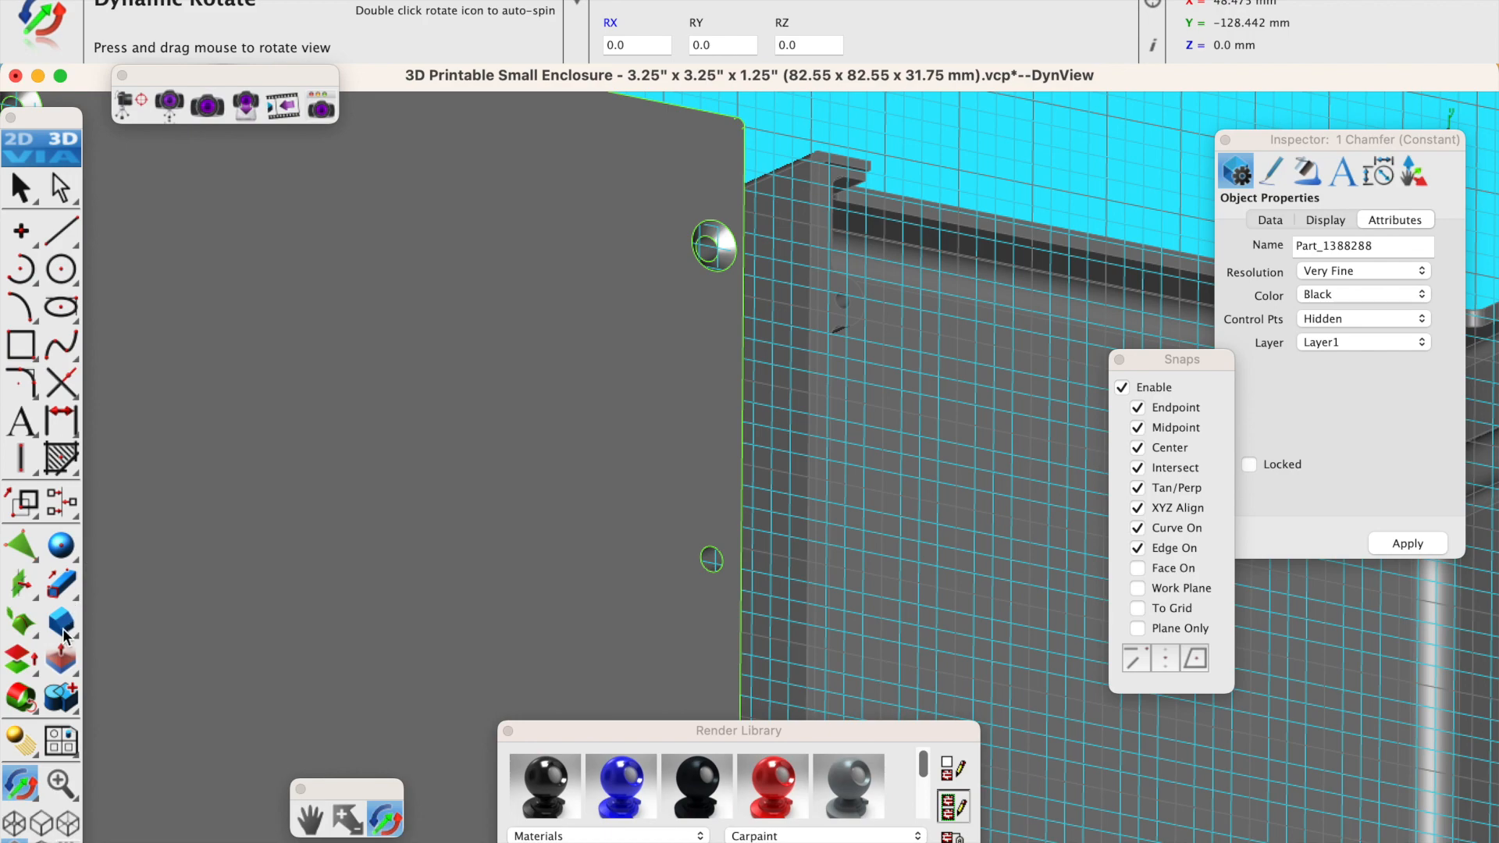
pyautogui.click(63, 632)
pyautogui.scroll(3, 714, 558)
pyautogui.click(718, 568)
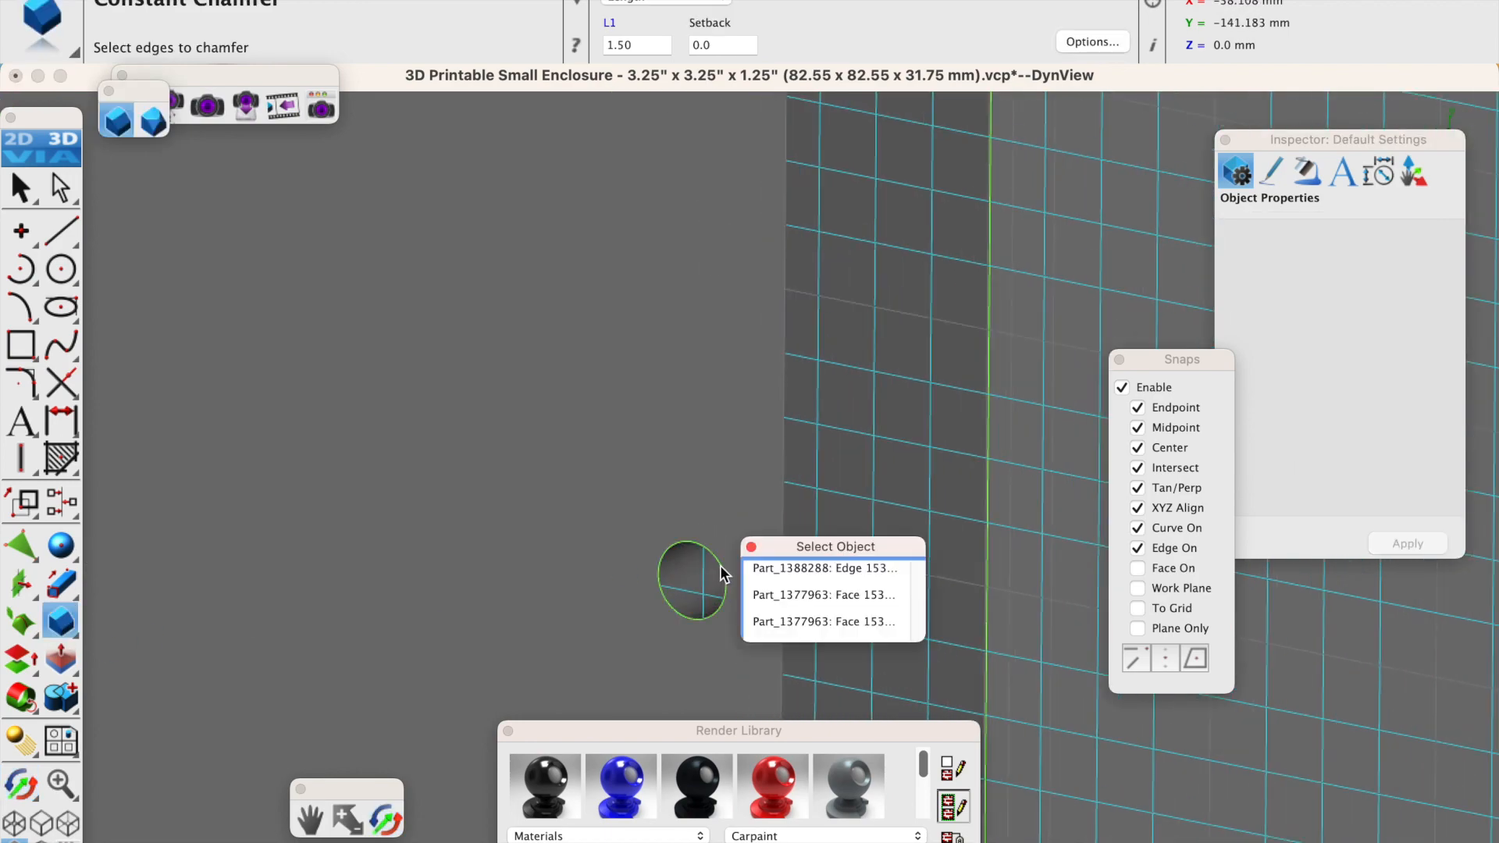
pyautogui.click(788, 569)
pyautogui.scroll(-3, 658, 517)
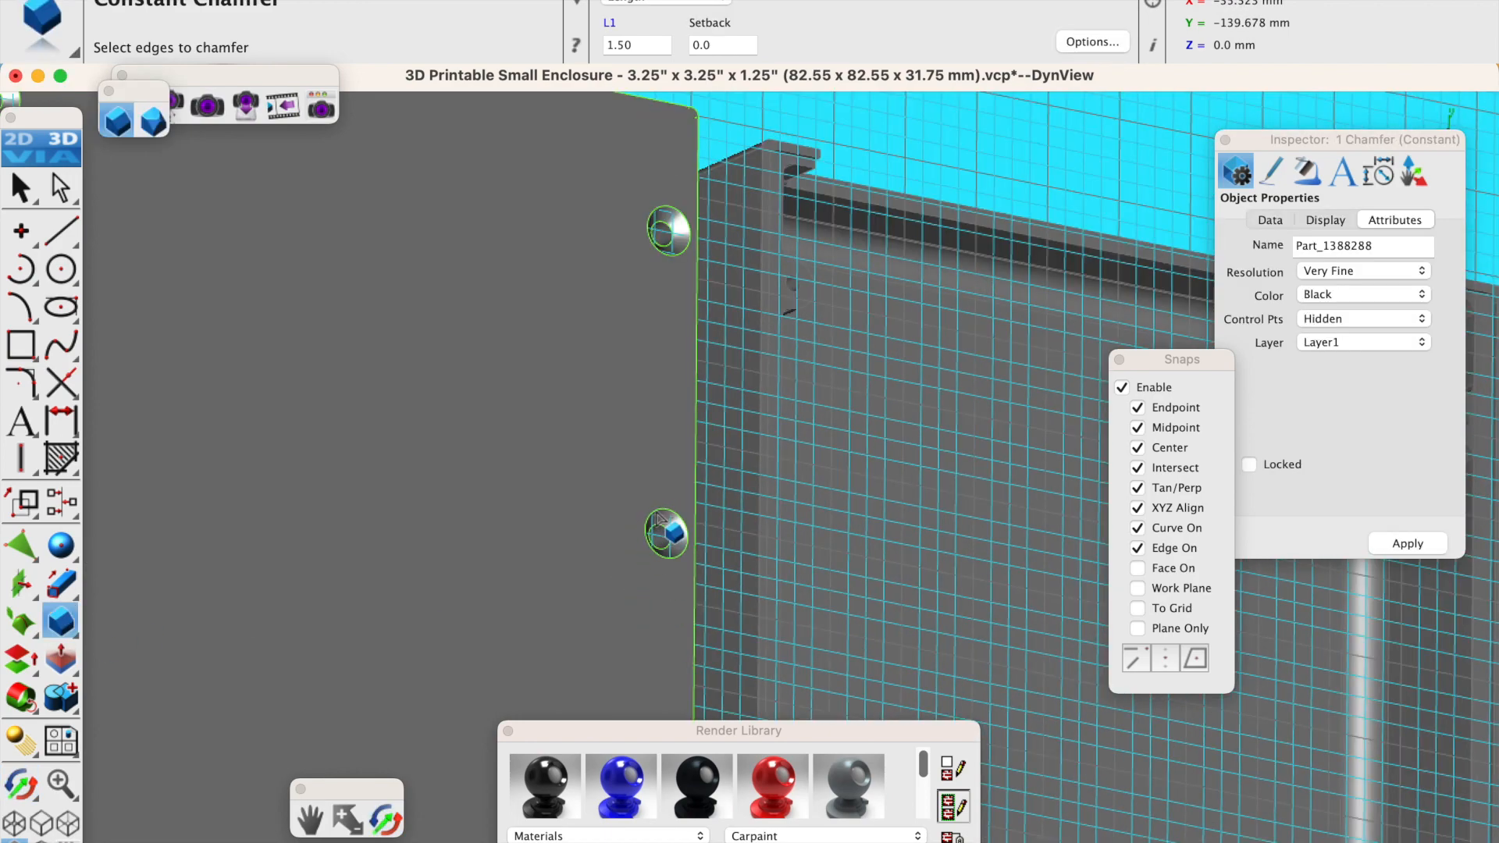
pyautogui.scroll(-5, 658, 516)
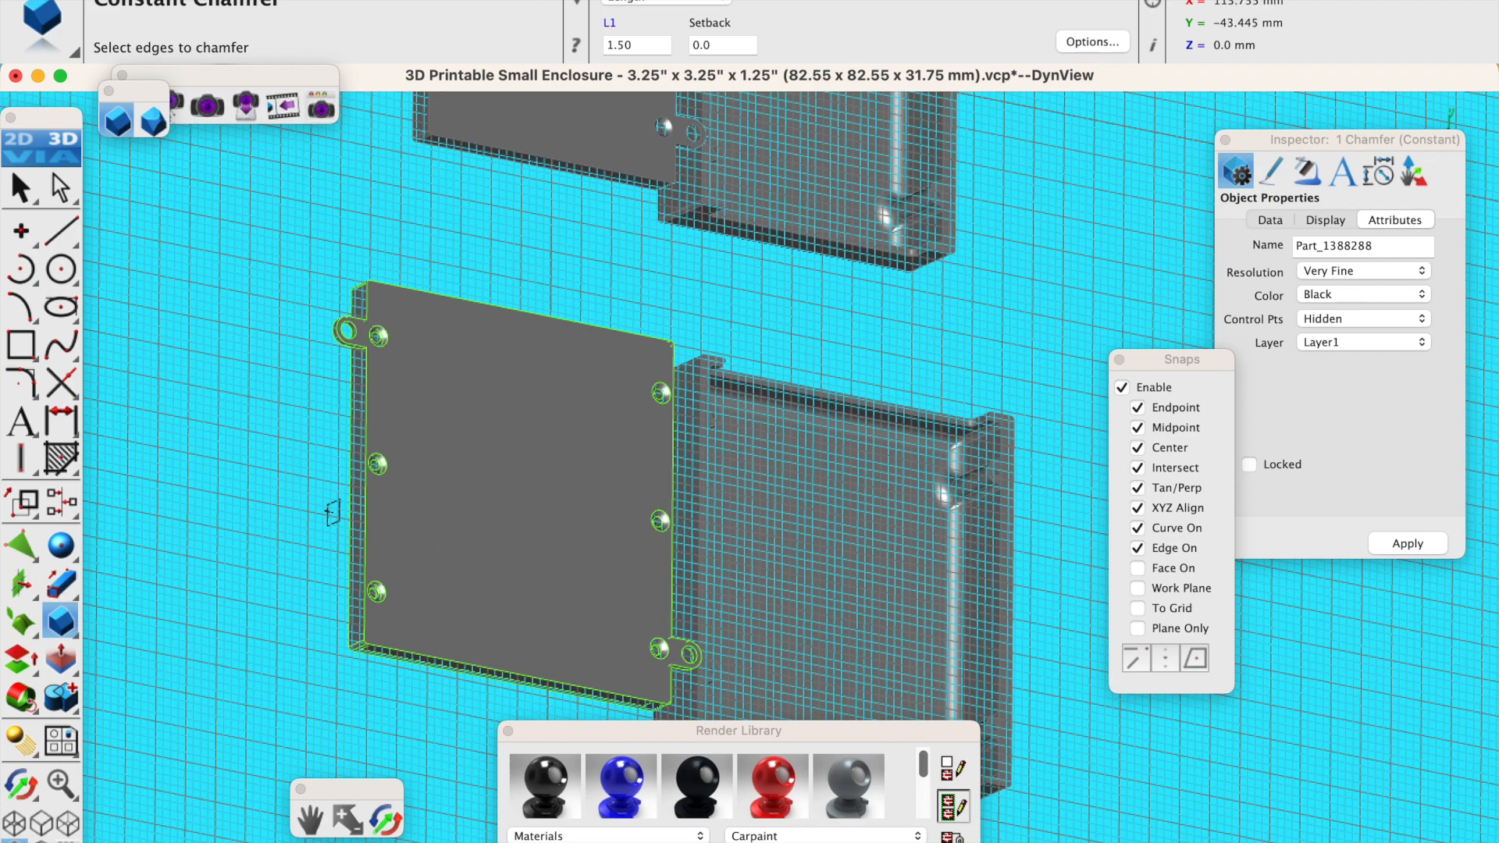
# Save a copy of the drawing on the Desktop under its existing name with "V2" added at the end.
pyautogui.click(163, 0)
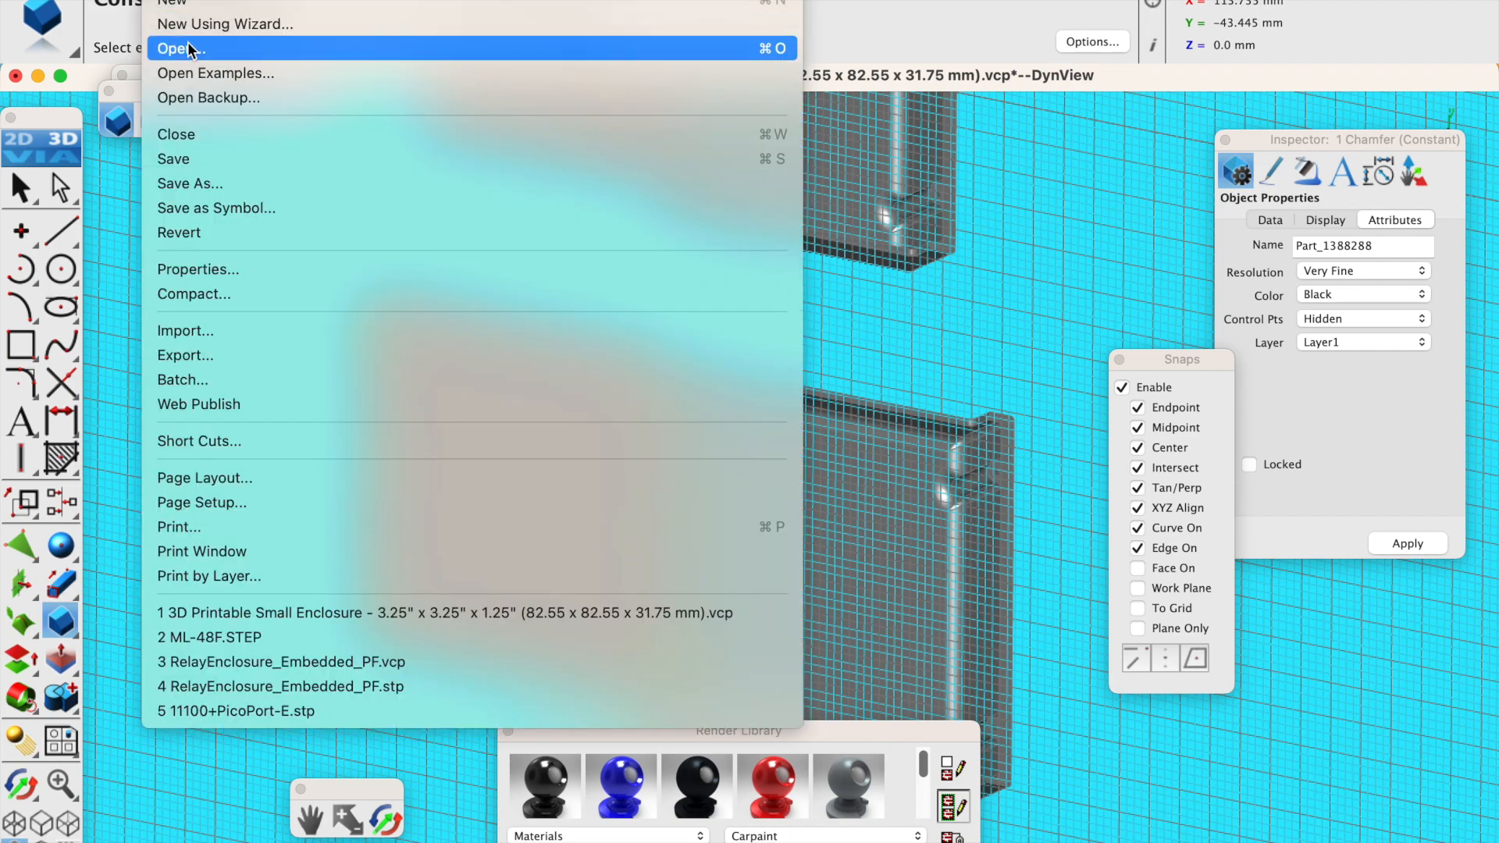
pyautogui.click(198, 186)
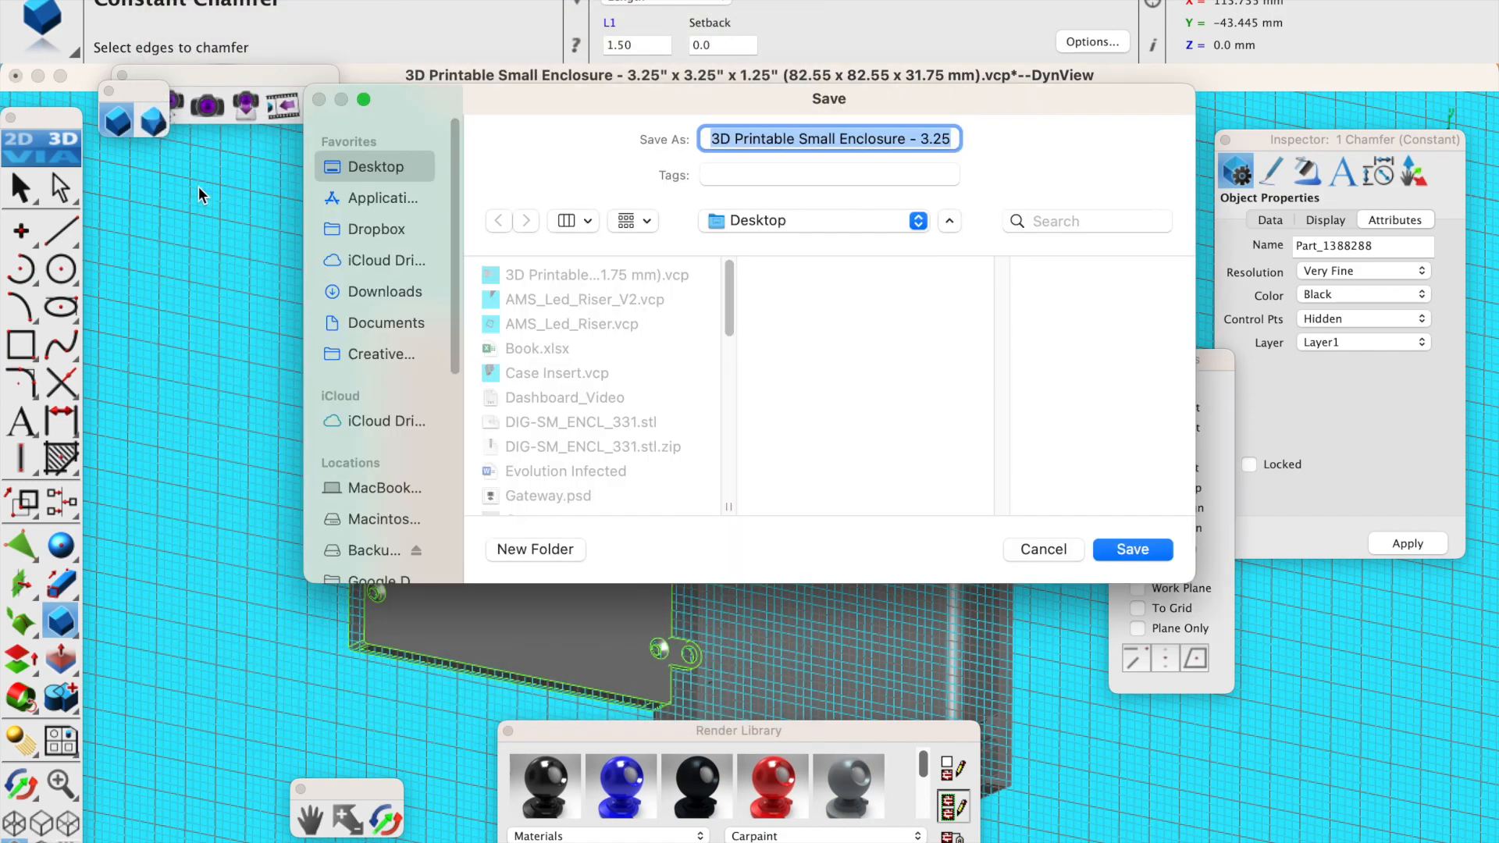
pyautogui.click(840, 139)
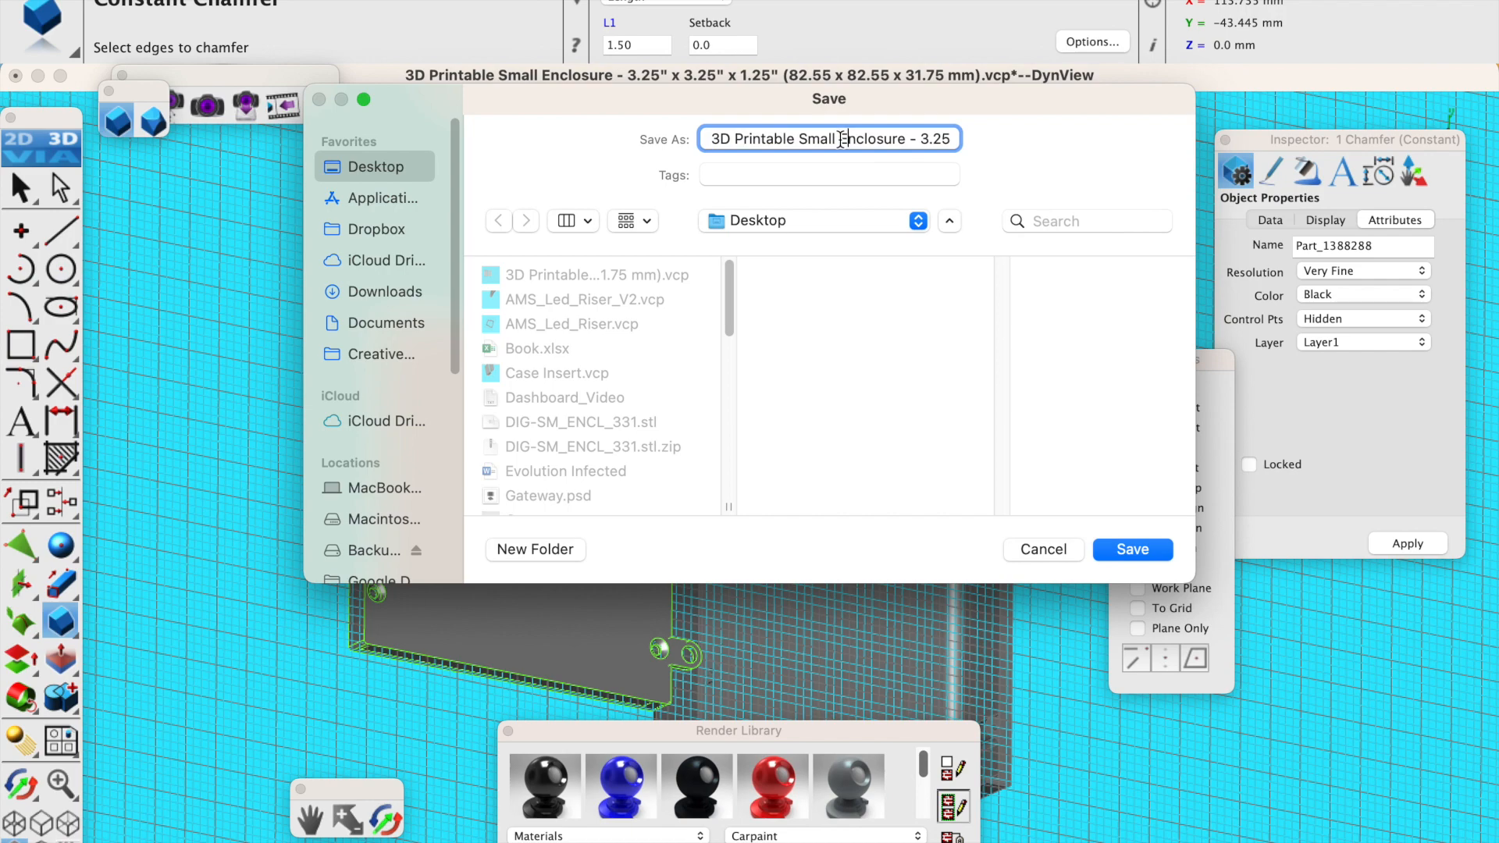
pyautogui.press('Right')
pyautogui.press('Right')
pyautogui.press('Right')
pyautogui.press('Right')
pyautogui.press('Right')
pyautogui.press('Right')
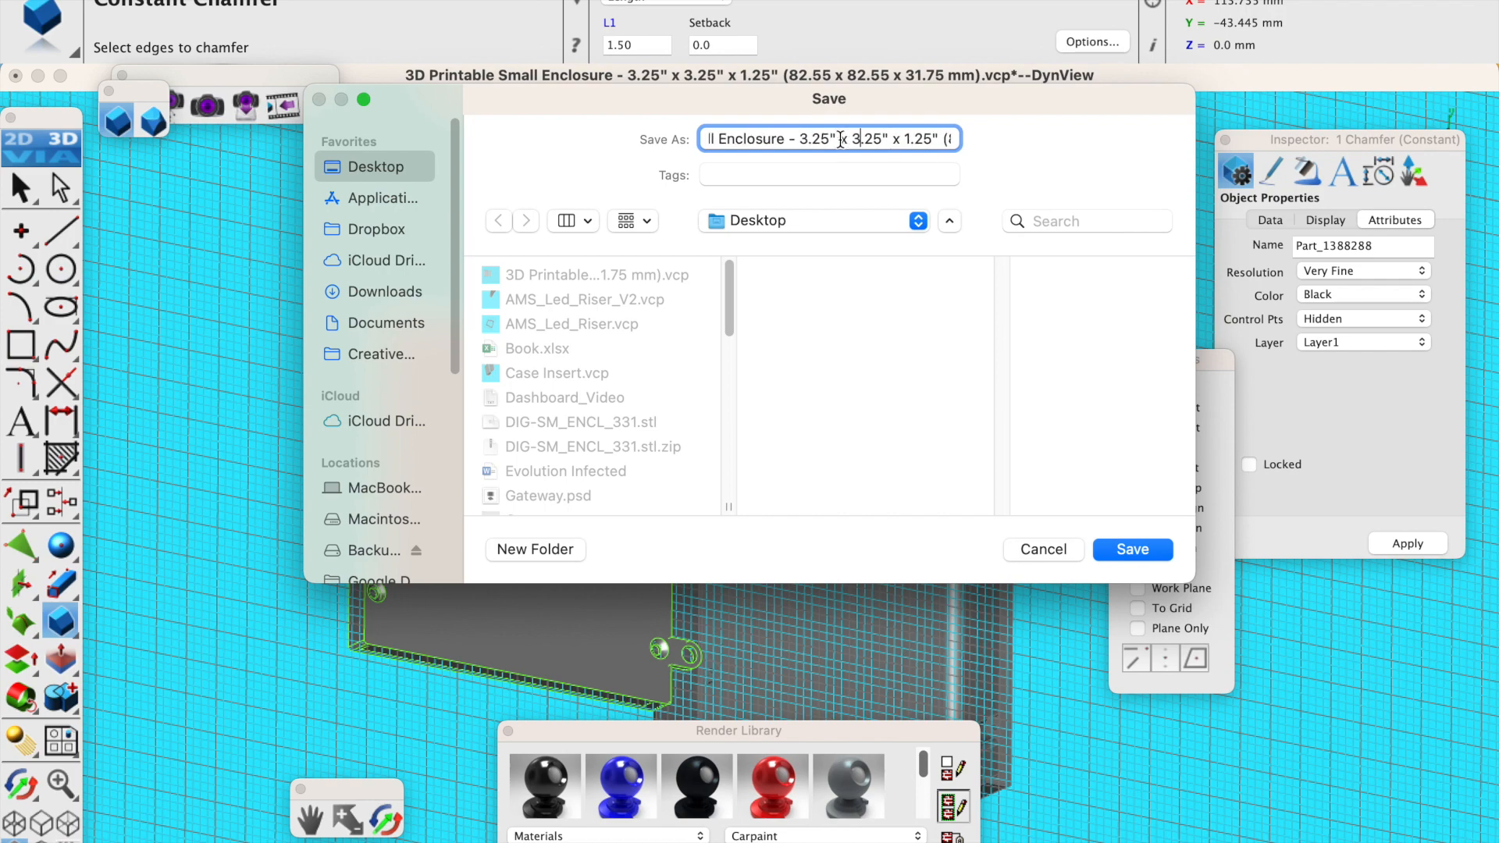
pyautogui.press('Right')
pyautogui.press('Right')
pyautogui.press('Right')
pyautogui.press('Right')
pyautogui.press('Right')
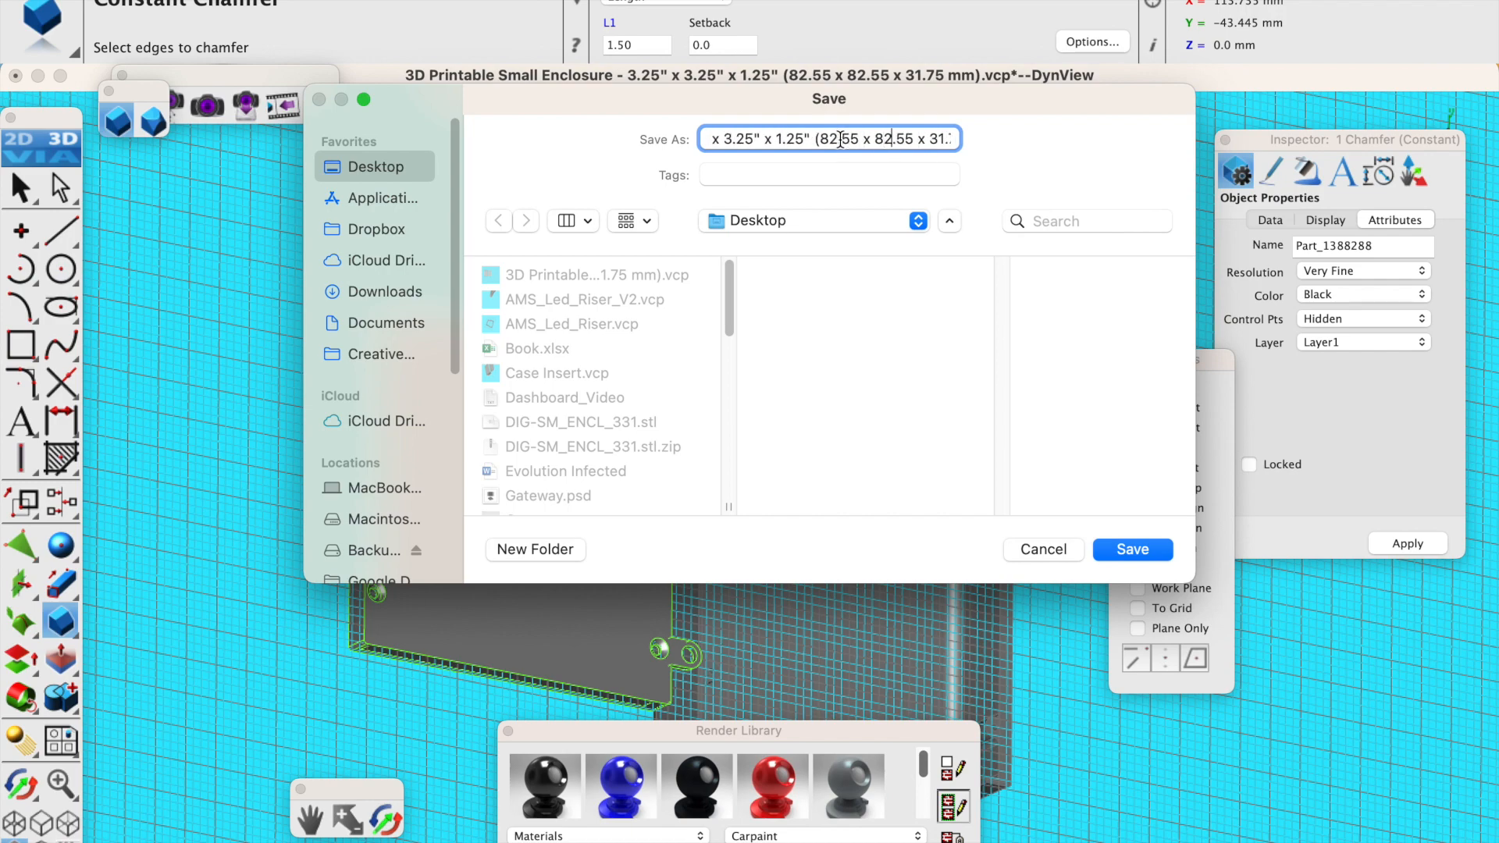
pyautogui.press('Right')
pyautogui.press('Right')
pyautogui.press('Right')
pyautogui.press('Right')
pyautogui.press('Right')
pyautogui.press('Right')
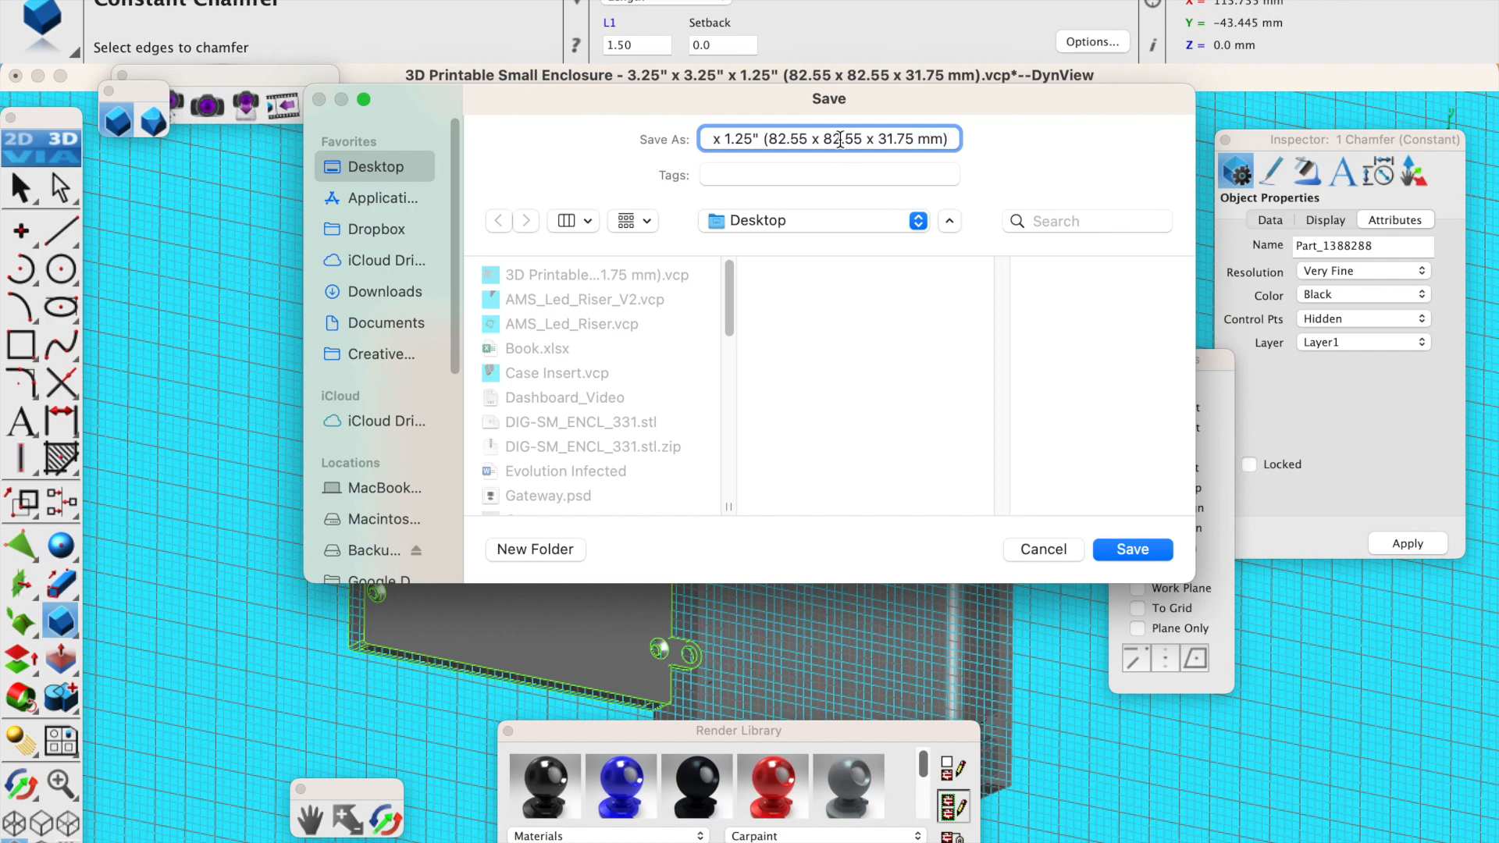
pyautogui.write('V2')
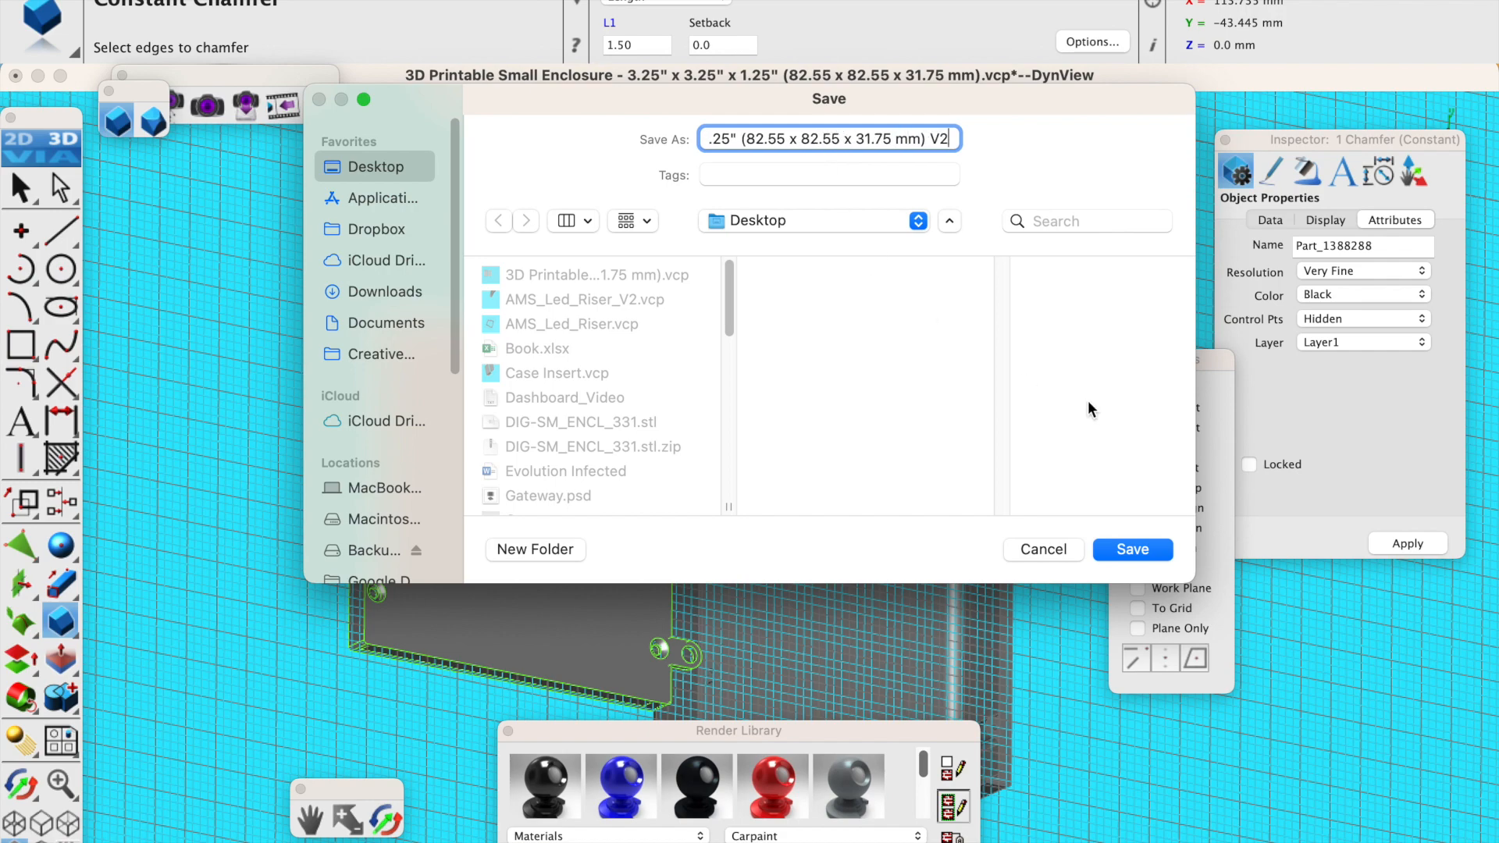
pyautogui.click(1124, 548)
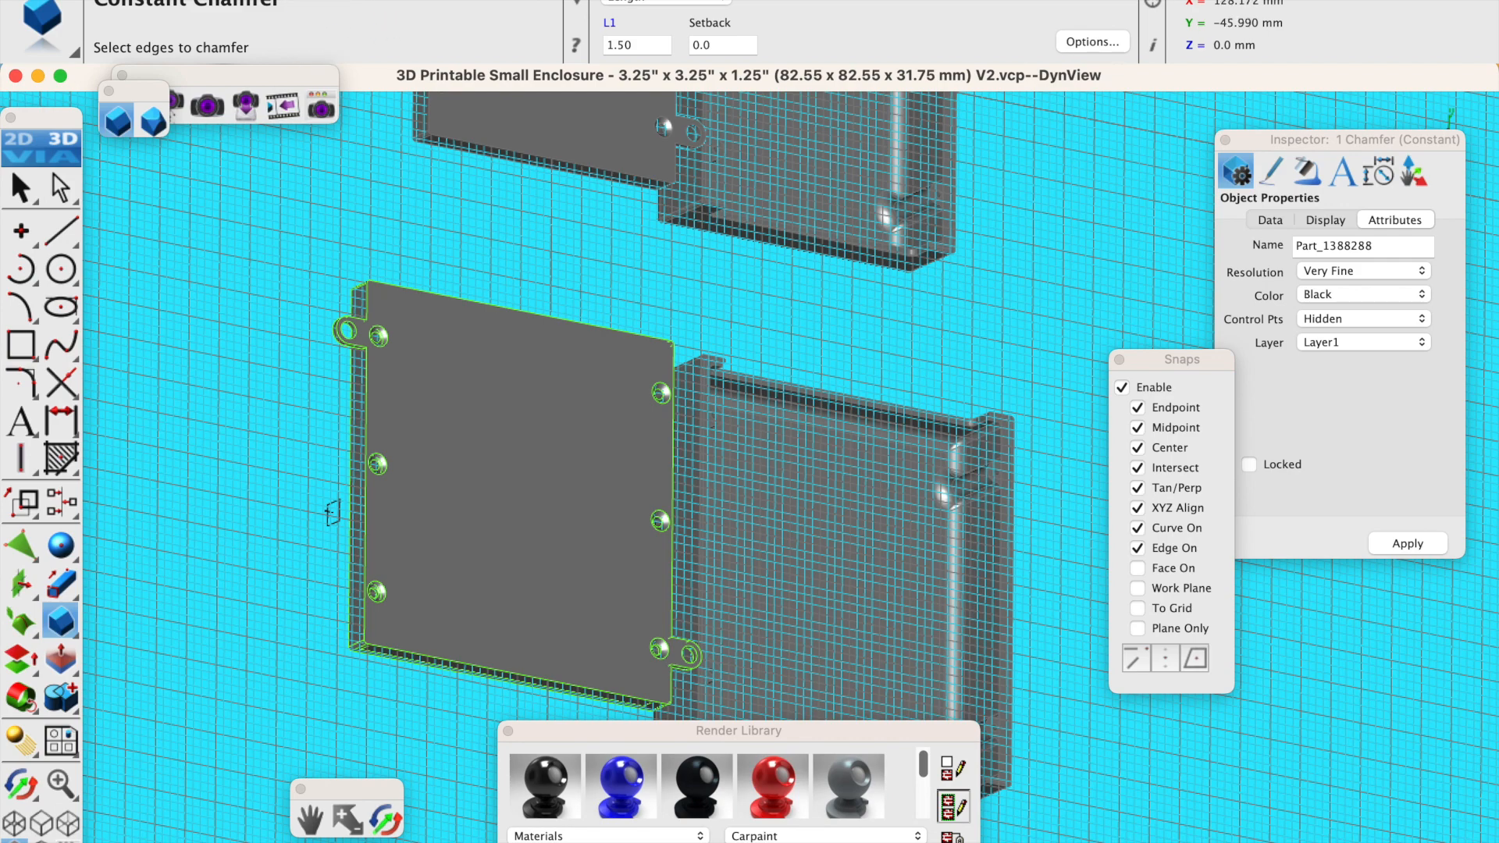
# Examine the corner screw bosses of the enclosure cover beside the base in the bottom view.
pyautogui.click(251, 0)
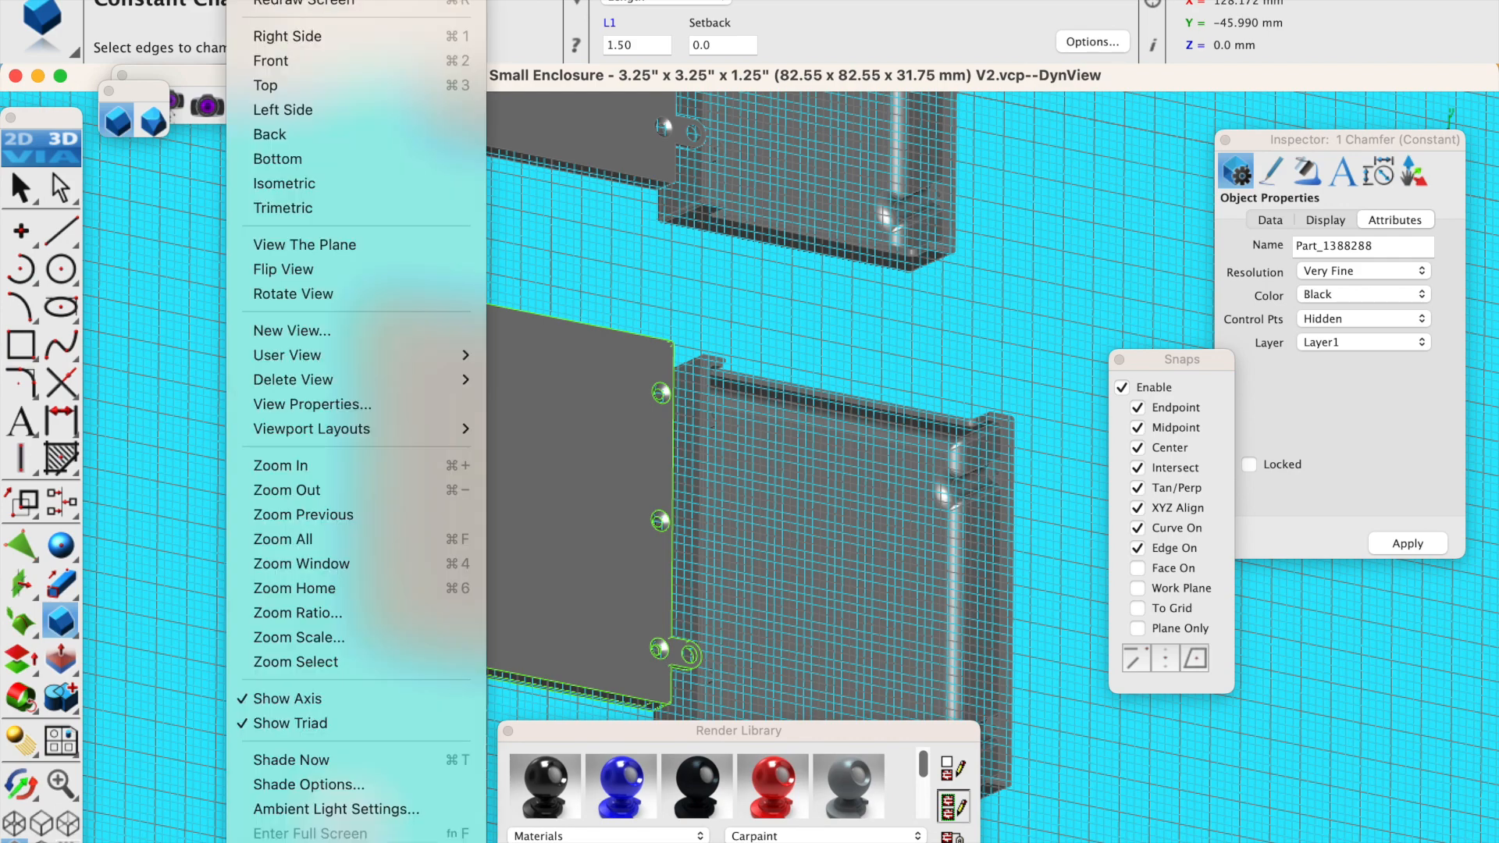
pyautogui.click(308, 158)
pyautogui.scroll(-8, 732, 452)
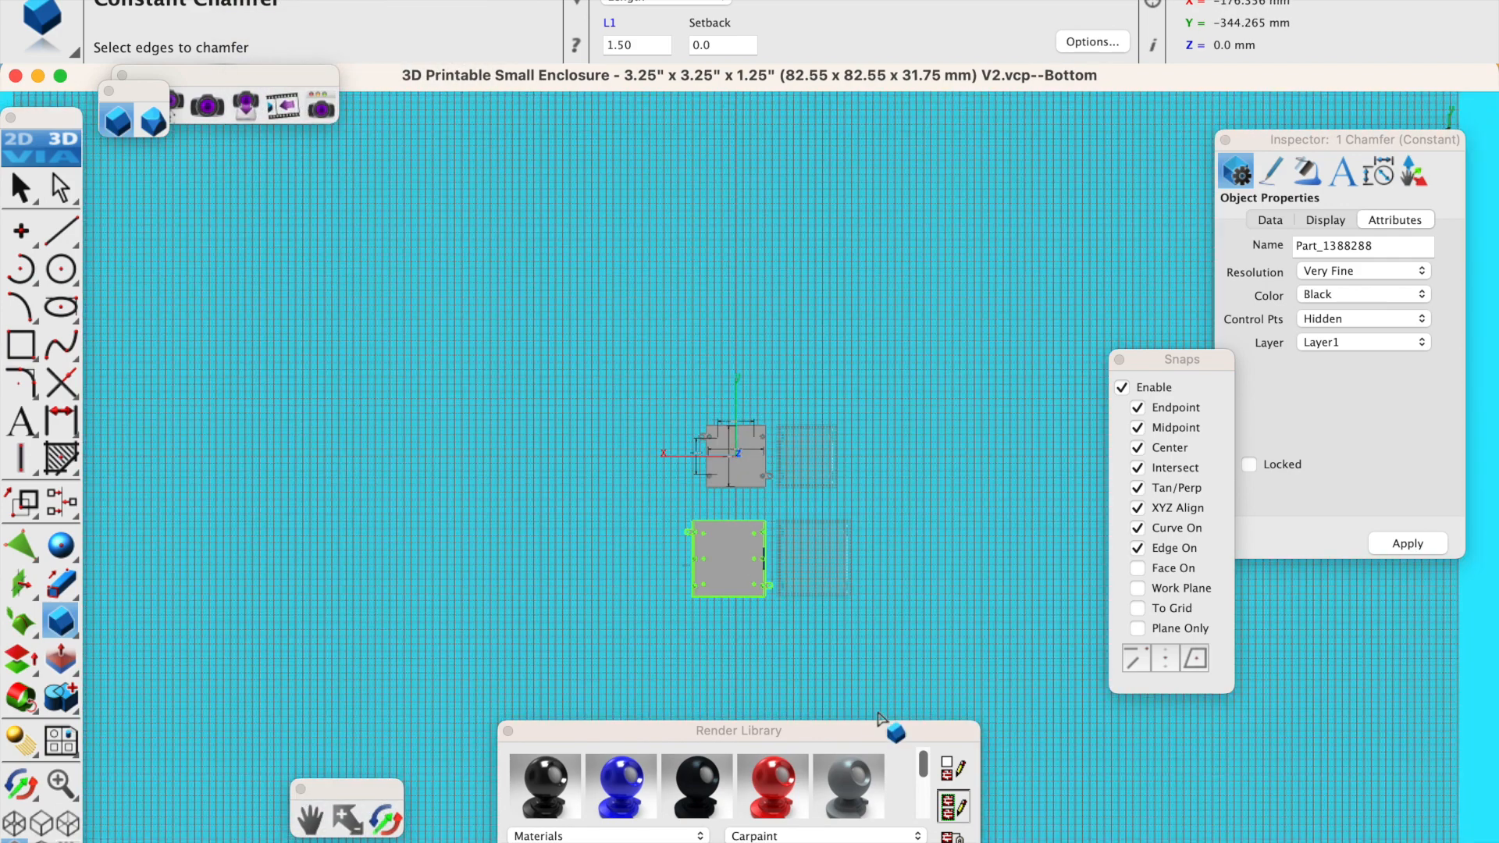
pyautogui.scroll(7, 855, 687)
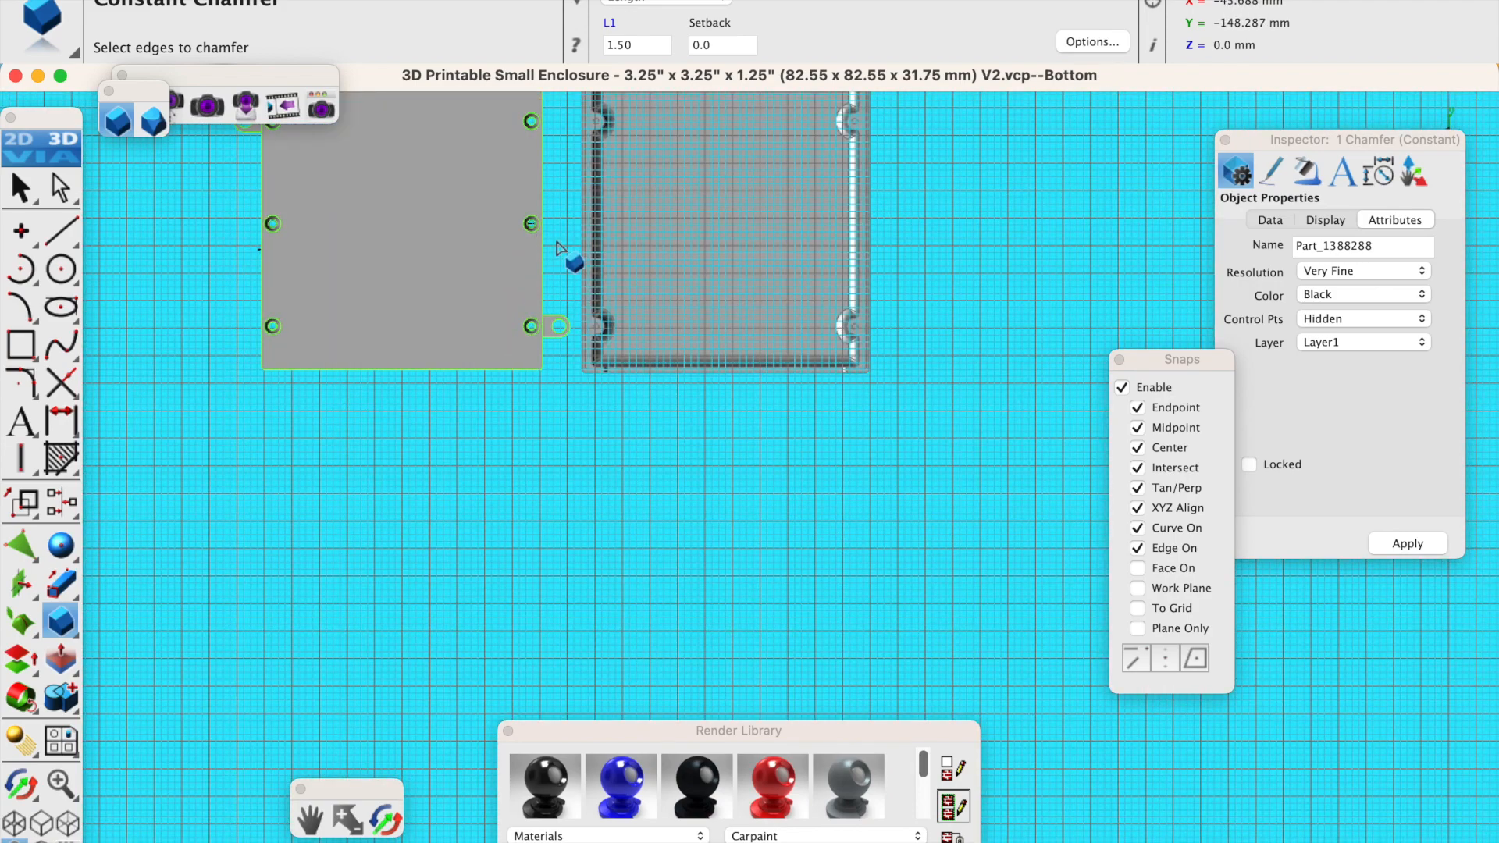
pyautogui.scroll(-2, 534, 237)
pyautogui.scroll(6, 608, 208)
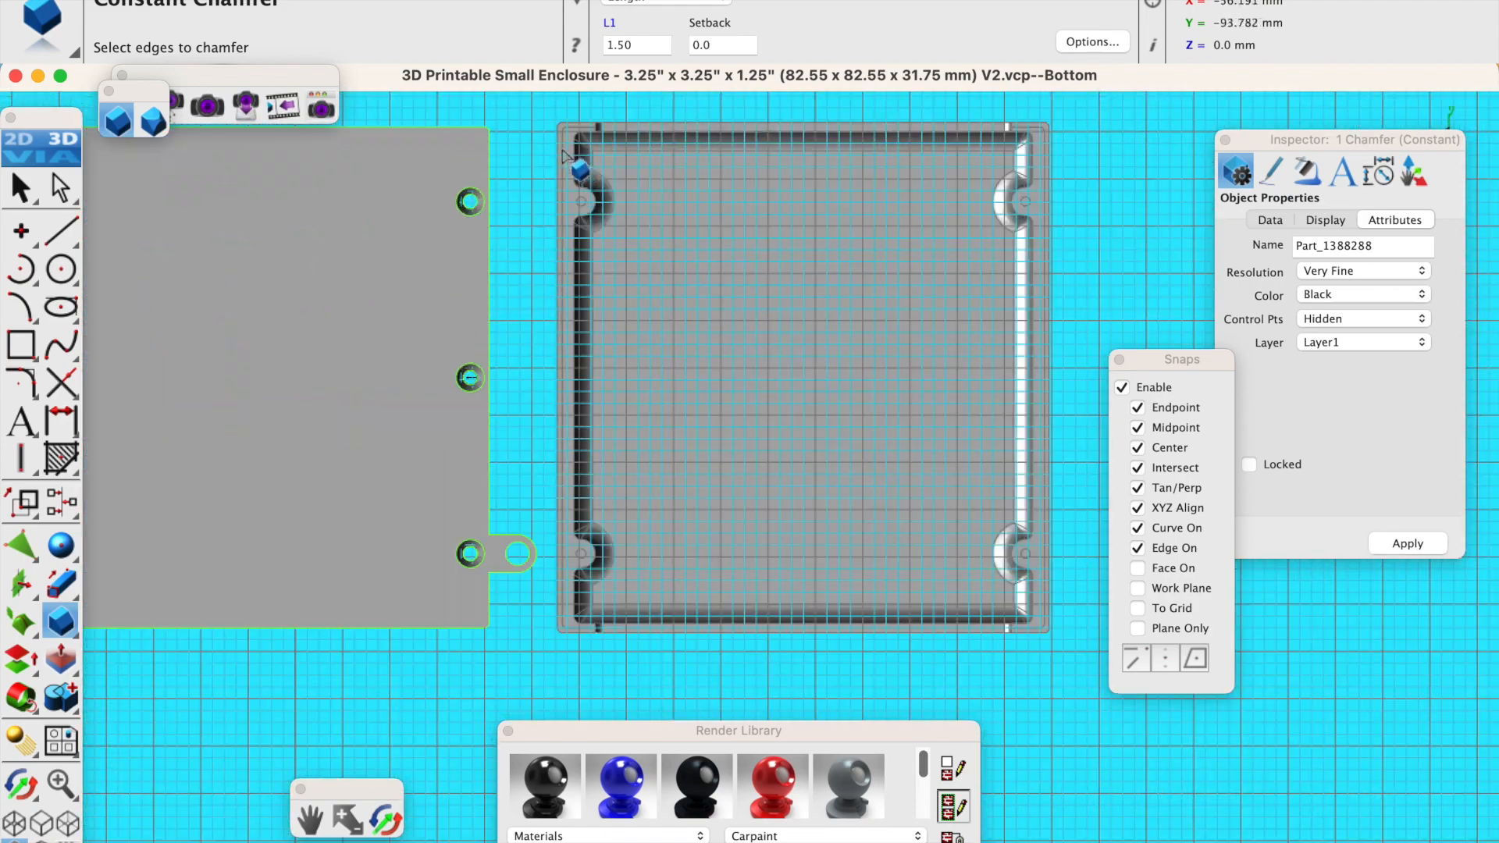
pyautogui.scroll(3, 612, 242)
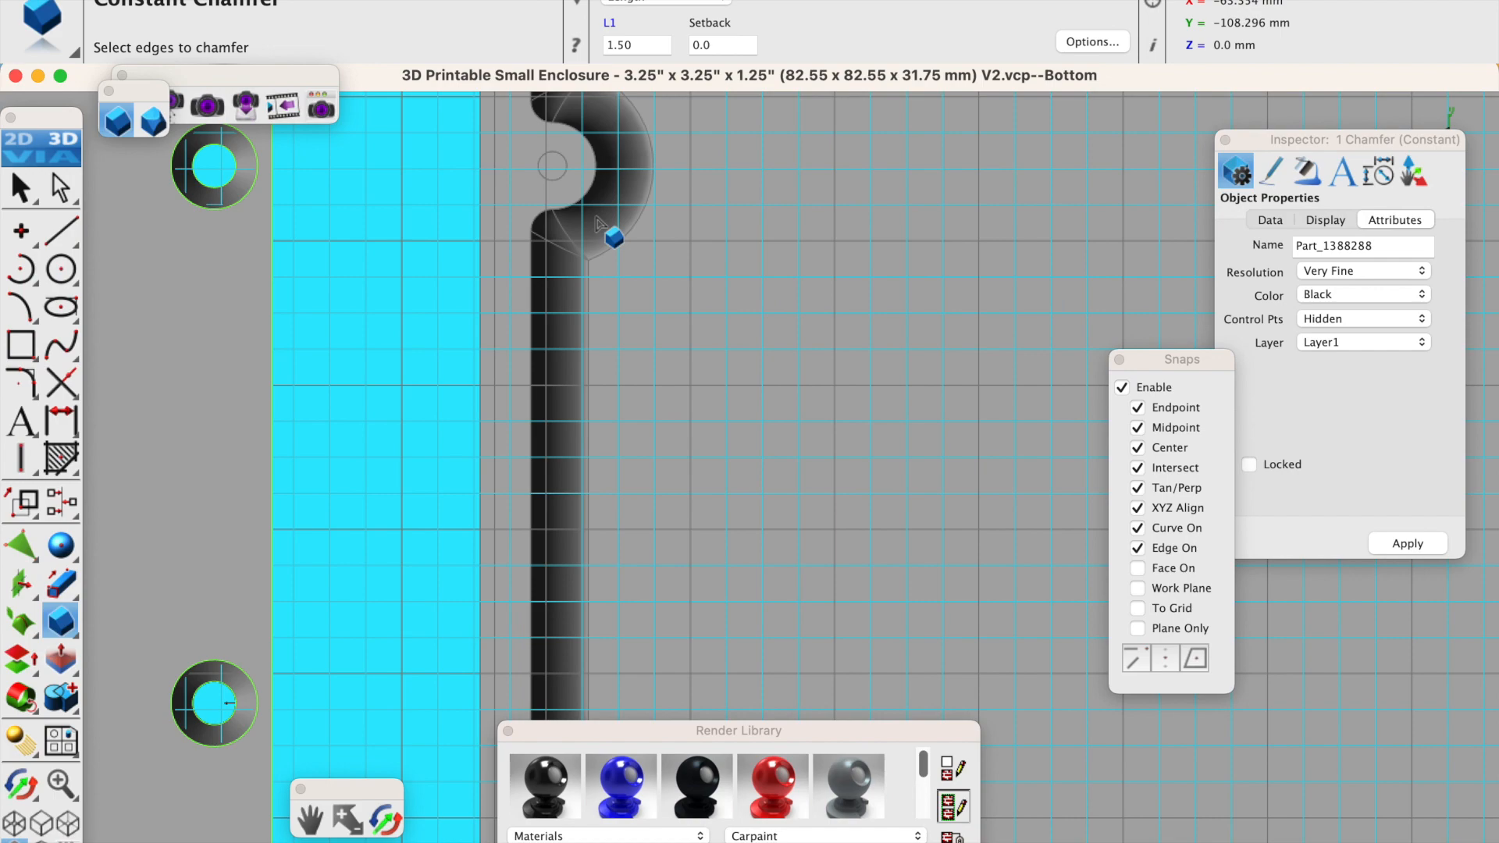
pyautogui.scroll(-5, 597, 224)
pyautogui.scroll(3, 597, 224)
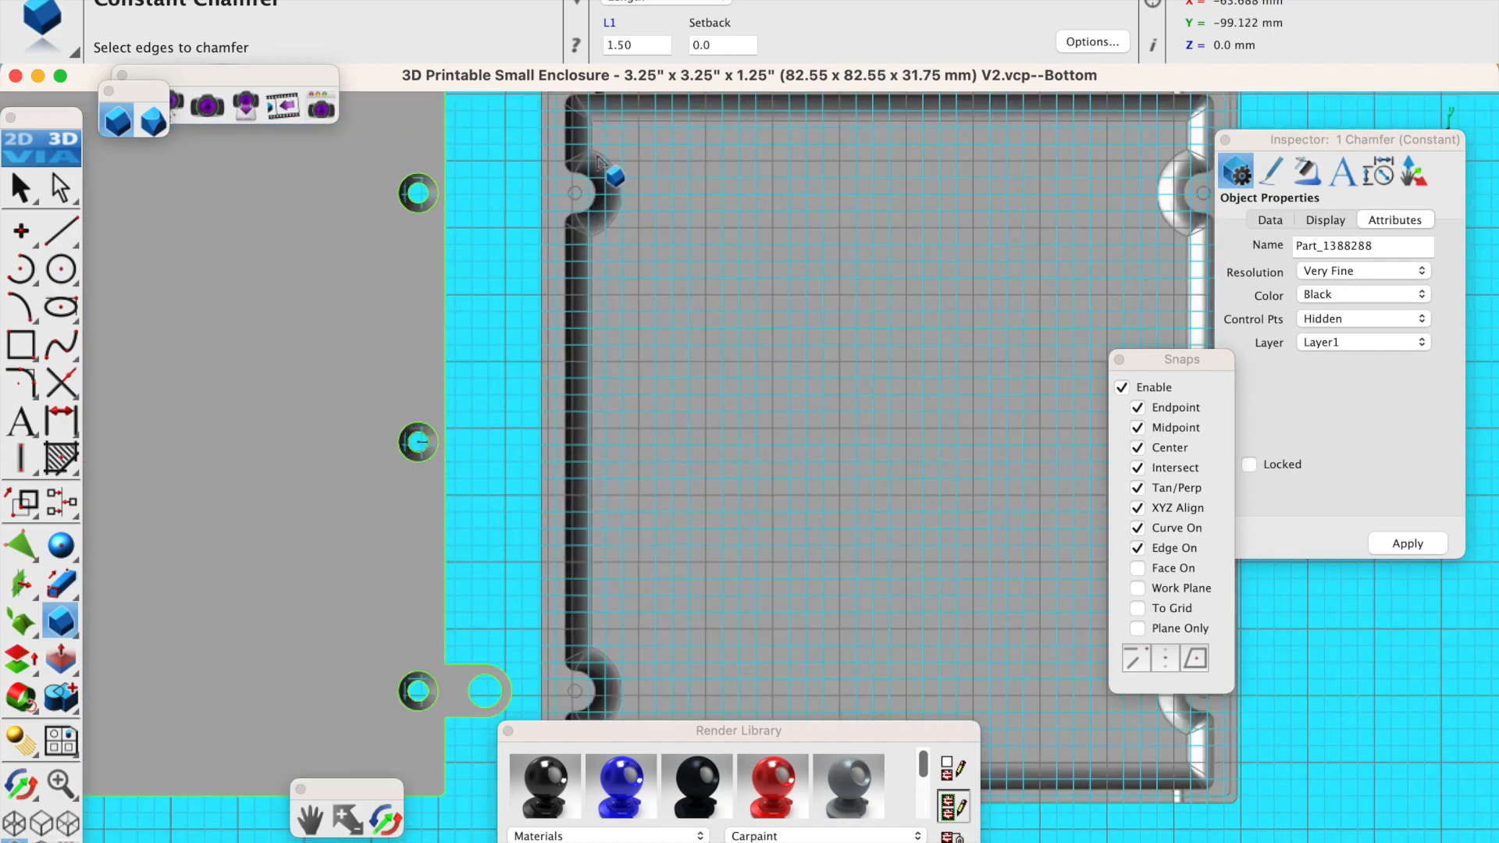
pyautogui.scroll(-4, 599, 162)
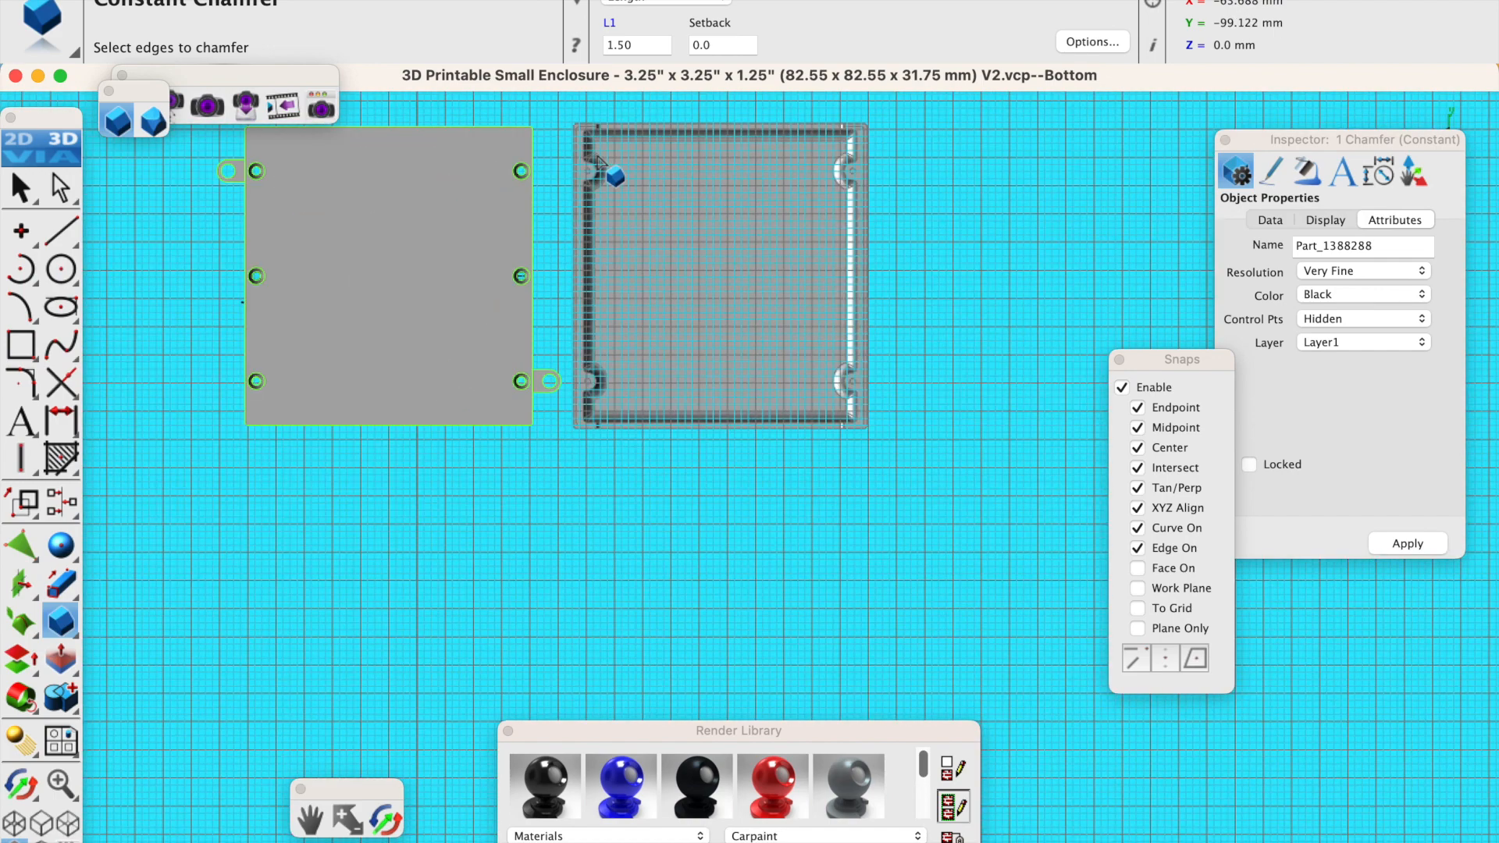
# Inspect the cover's corner bosses and inner wall fillets in 3D from several angles.
pyautogui.click(390, 821)
pyautogui.moveTo(625, 478); pyautogui.dragTo(693, 437)
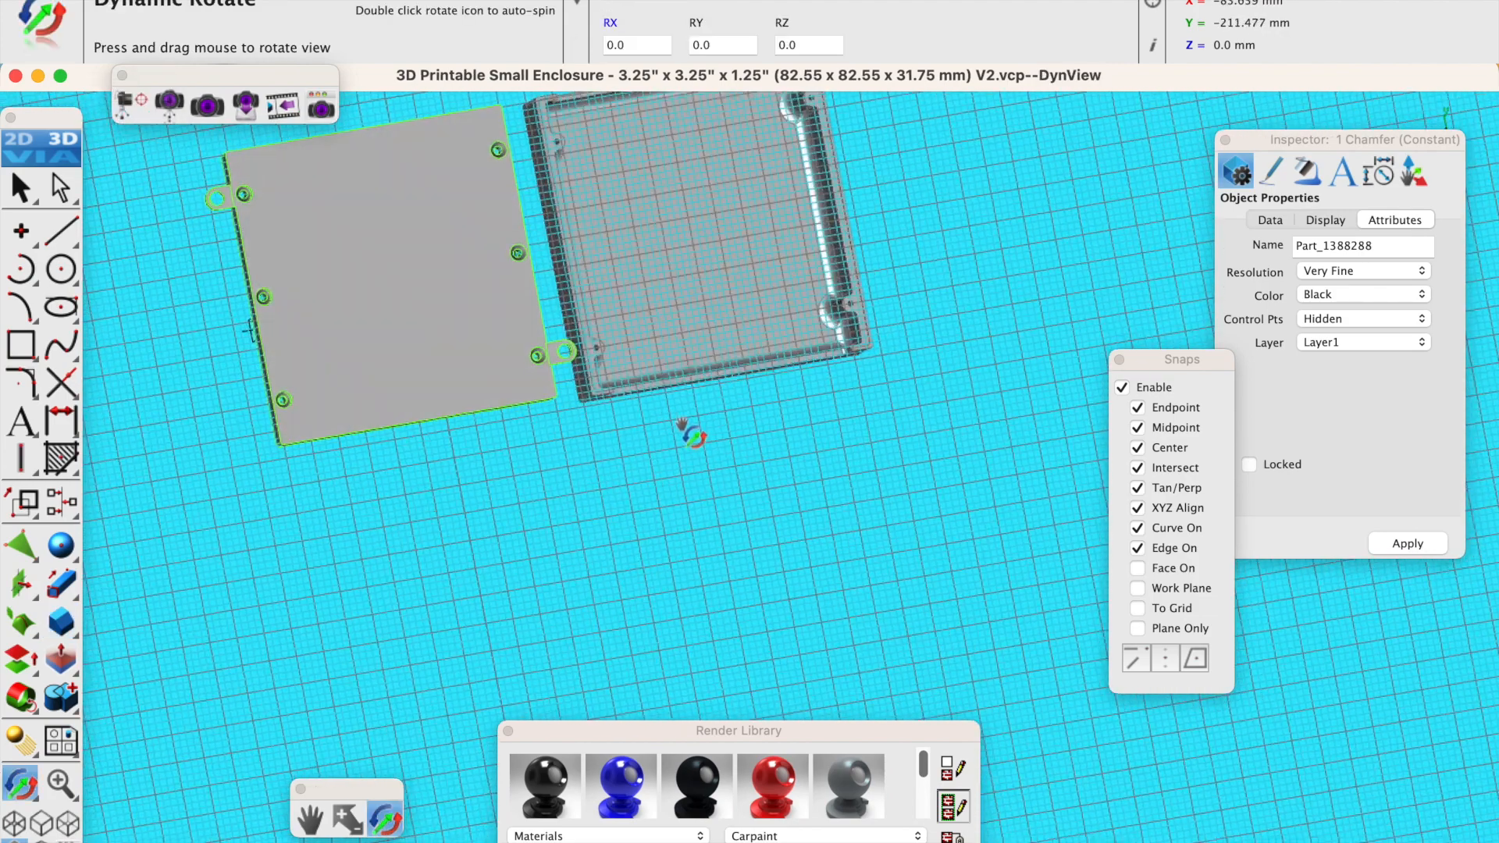
pyautogui.moveTo(615, 371); pyautogui.dragTo(736, 369)
pyautogui.moveTo(590, 331); pyautogui.dragTo(563, 410)
pyautogui.scroll(5, 563, 410)
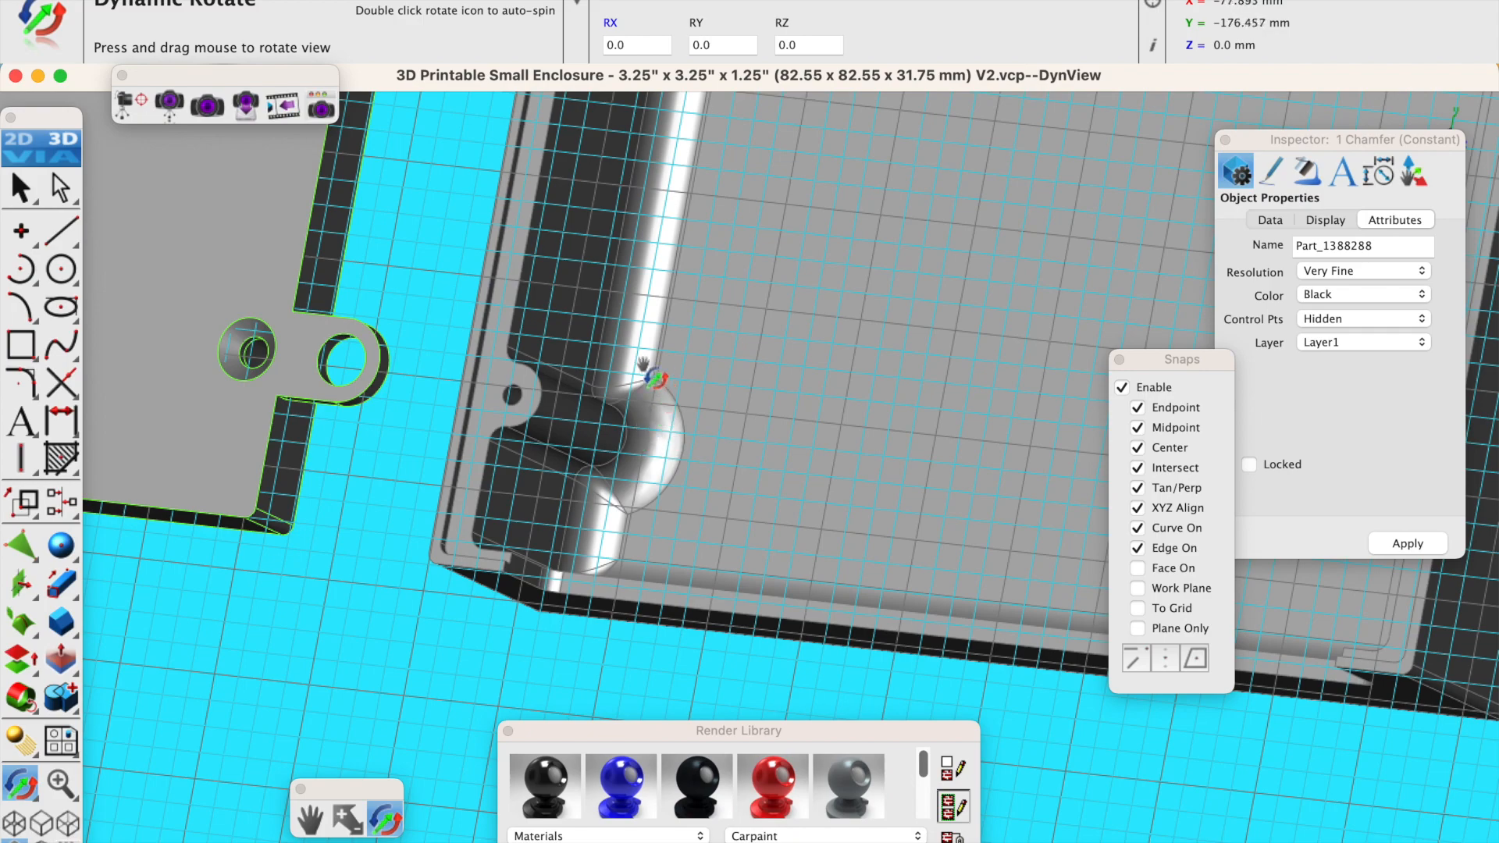
pyautogui.scroll(-5, 656, 356)
pyautogui.scroll(-3, 722, 234)
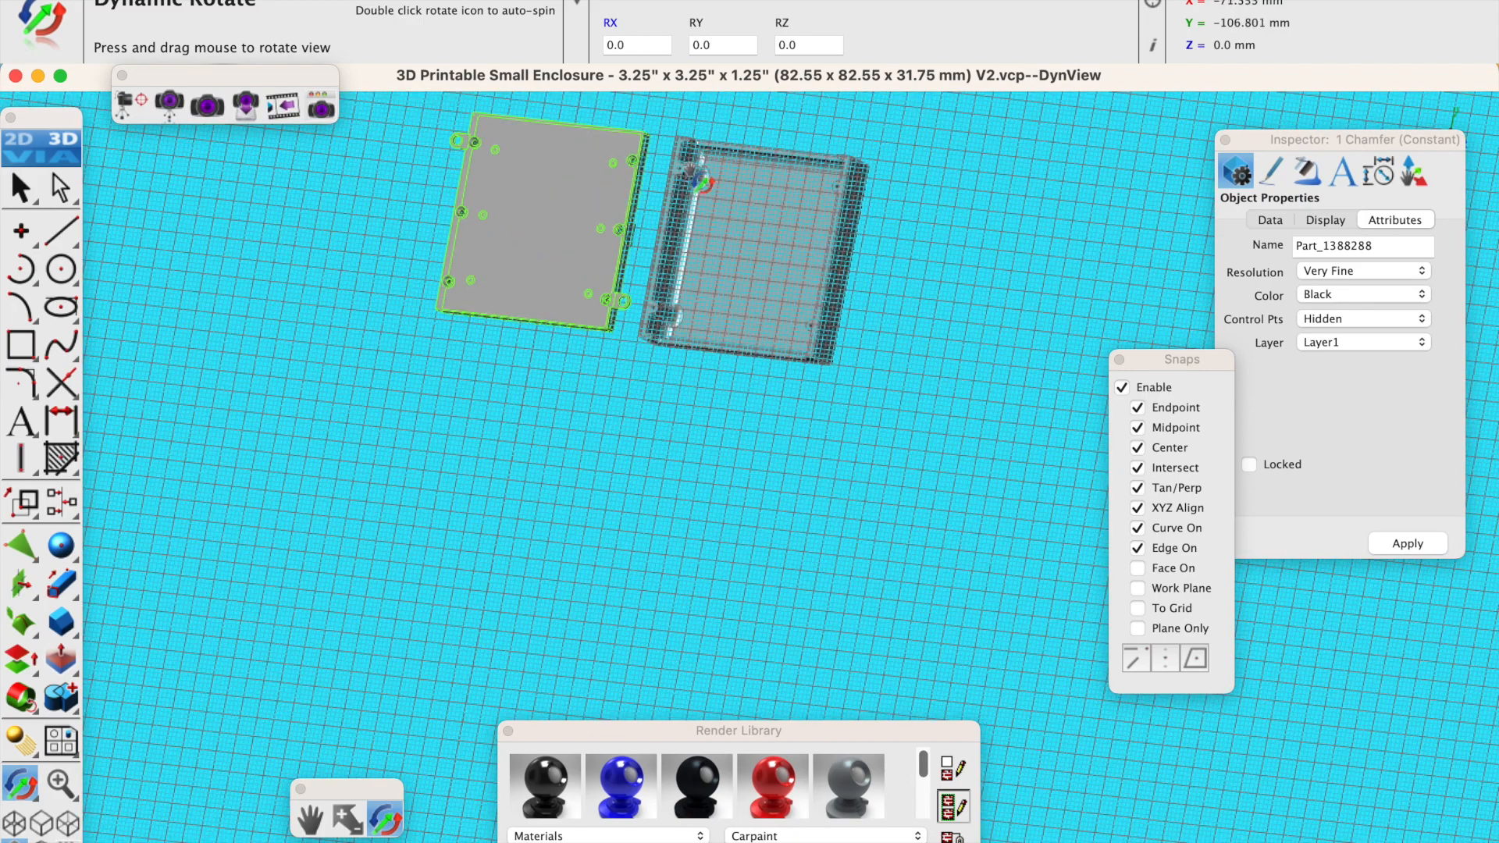
pyautogui.scroll(6, 698, 172)
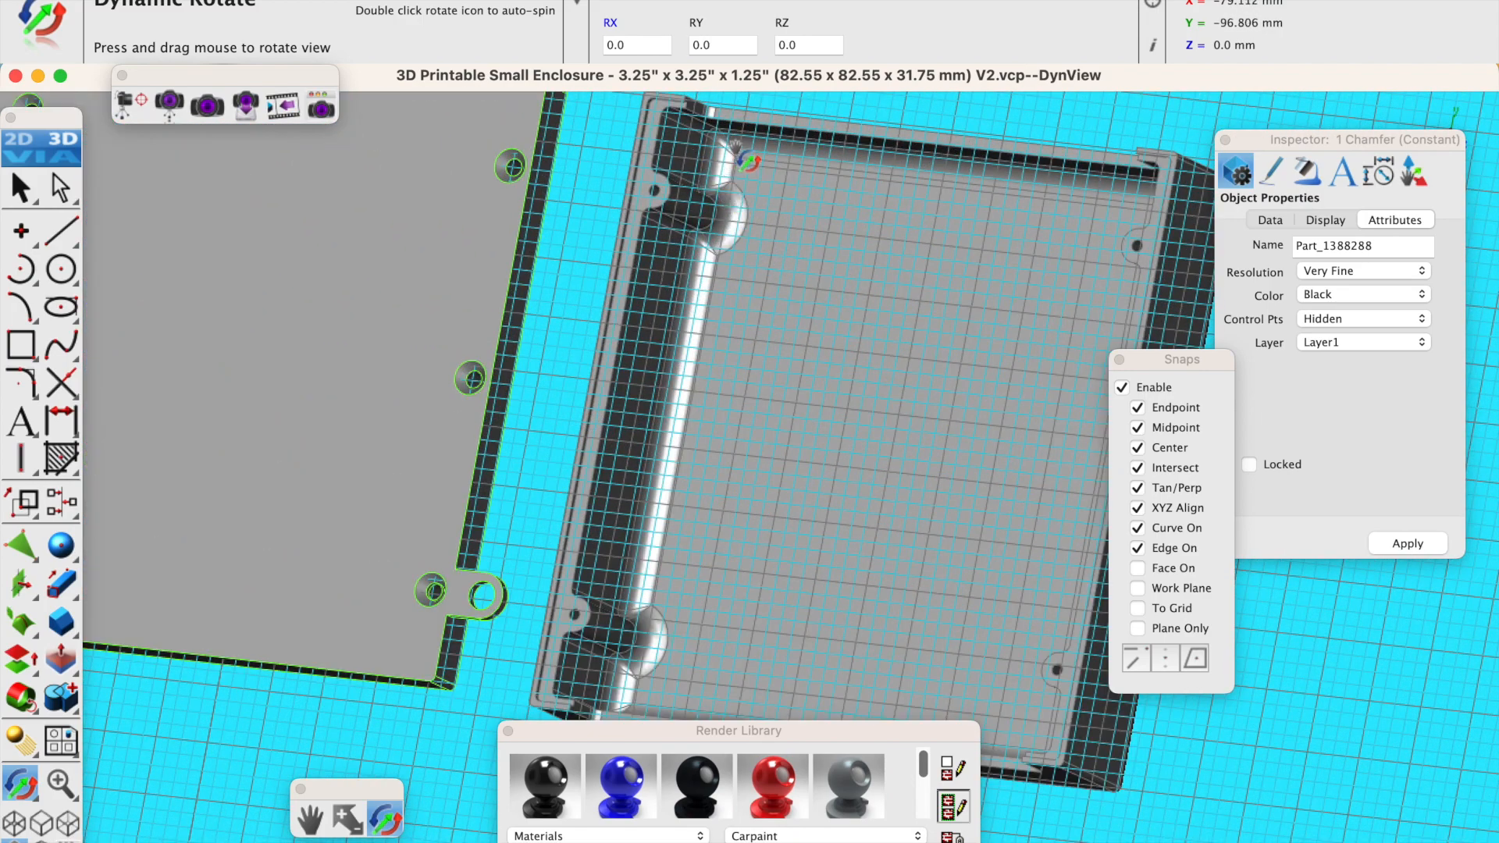
pyautogui.moveTo(747, 165); pyautogui.dragTo(697, 297)
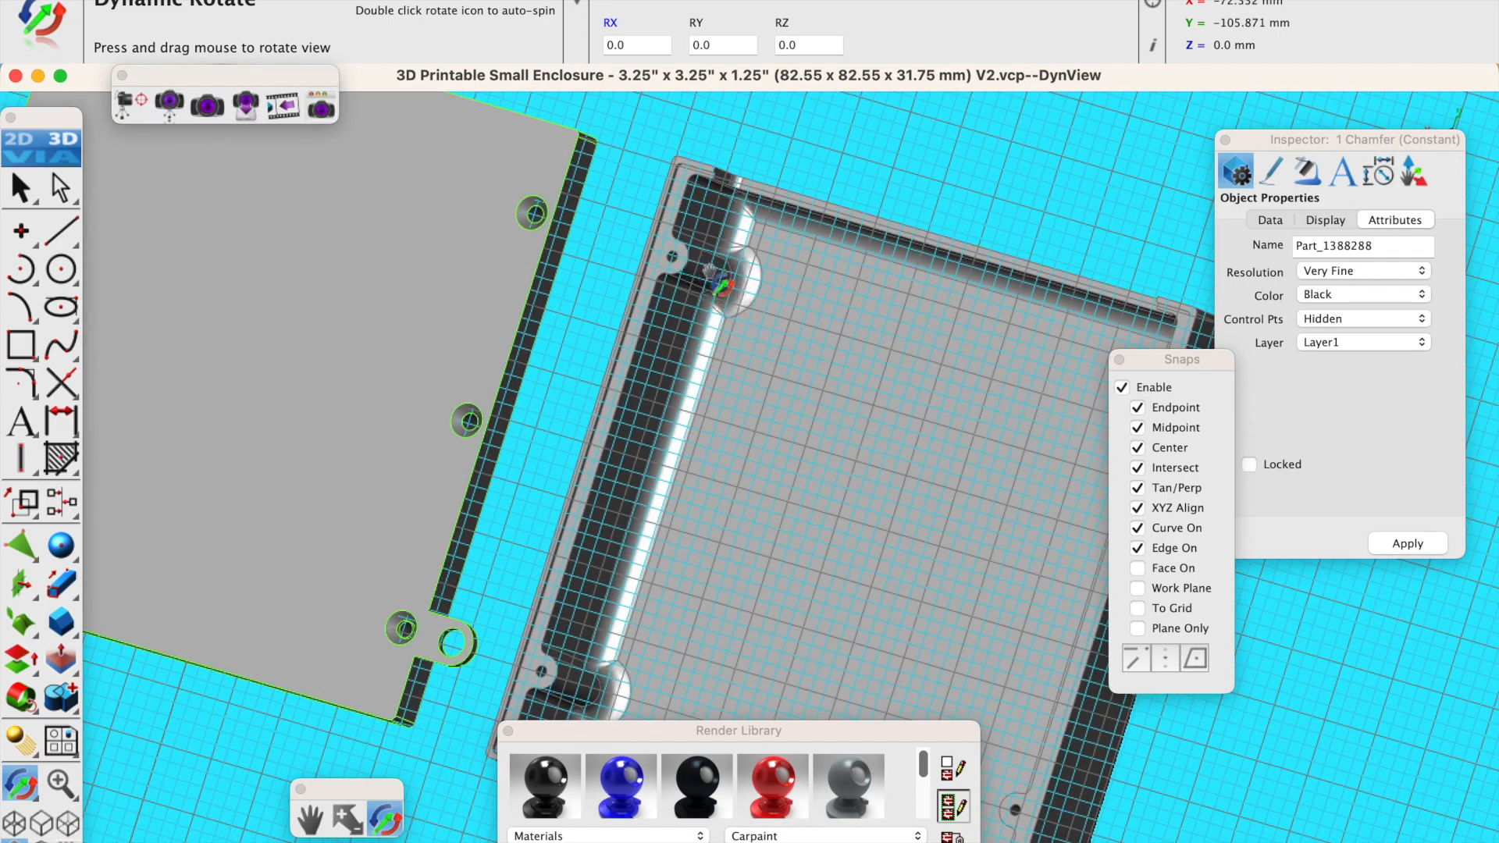
pyautogui.scroll(-5, 708, 271)
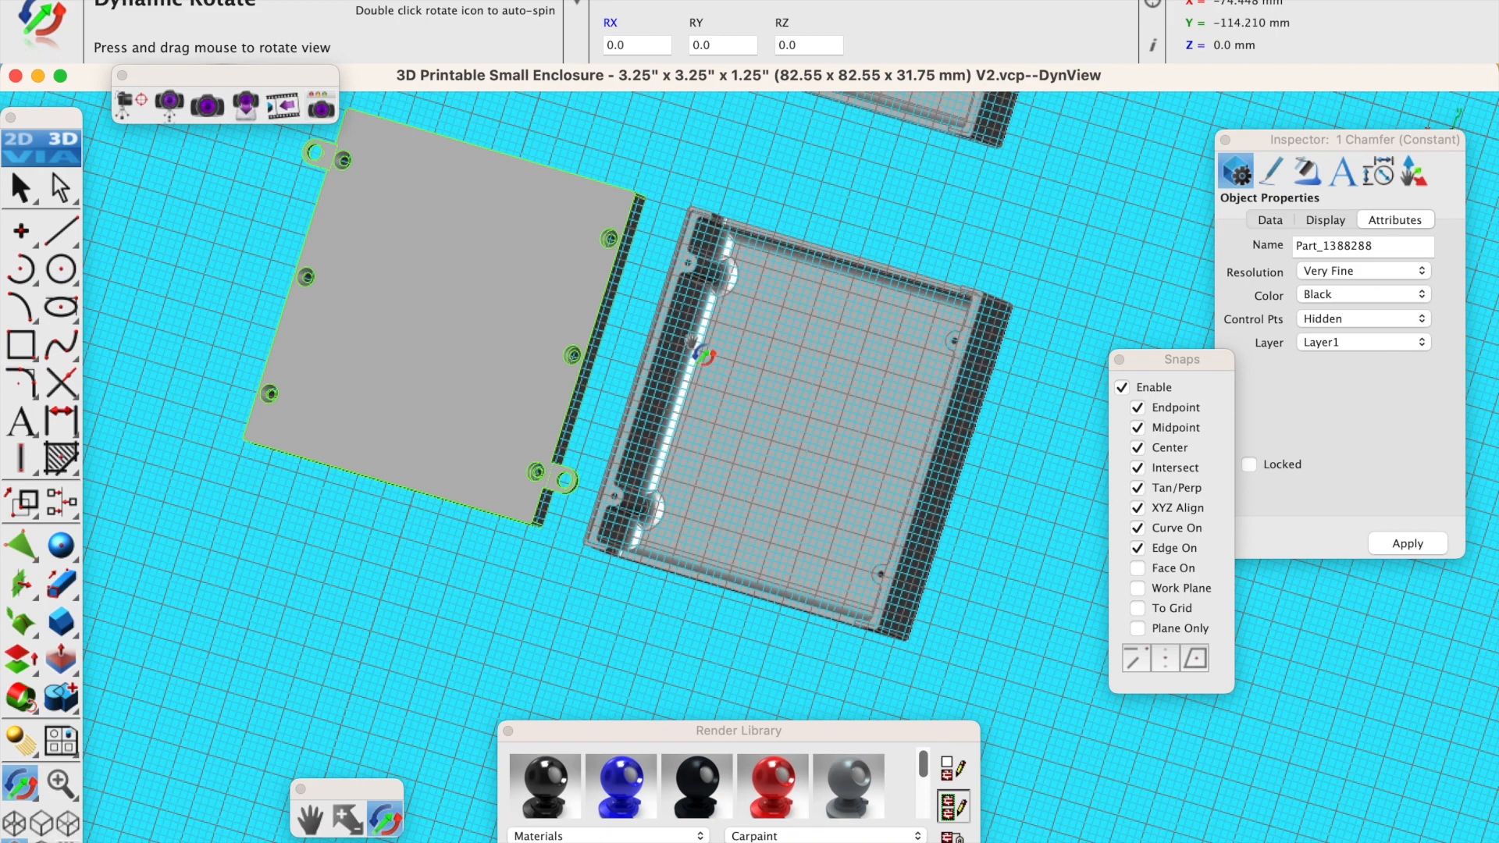
pyautogui.scroll(5, 712, 283)
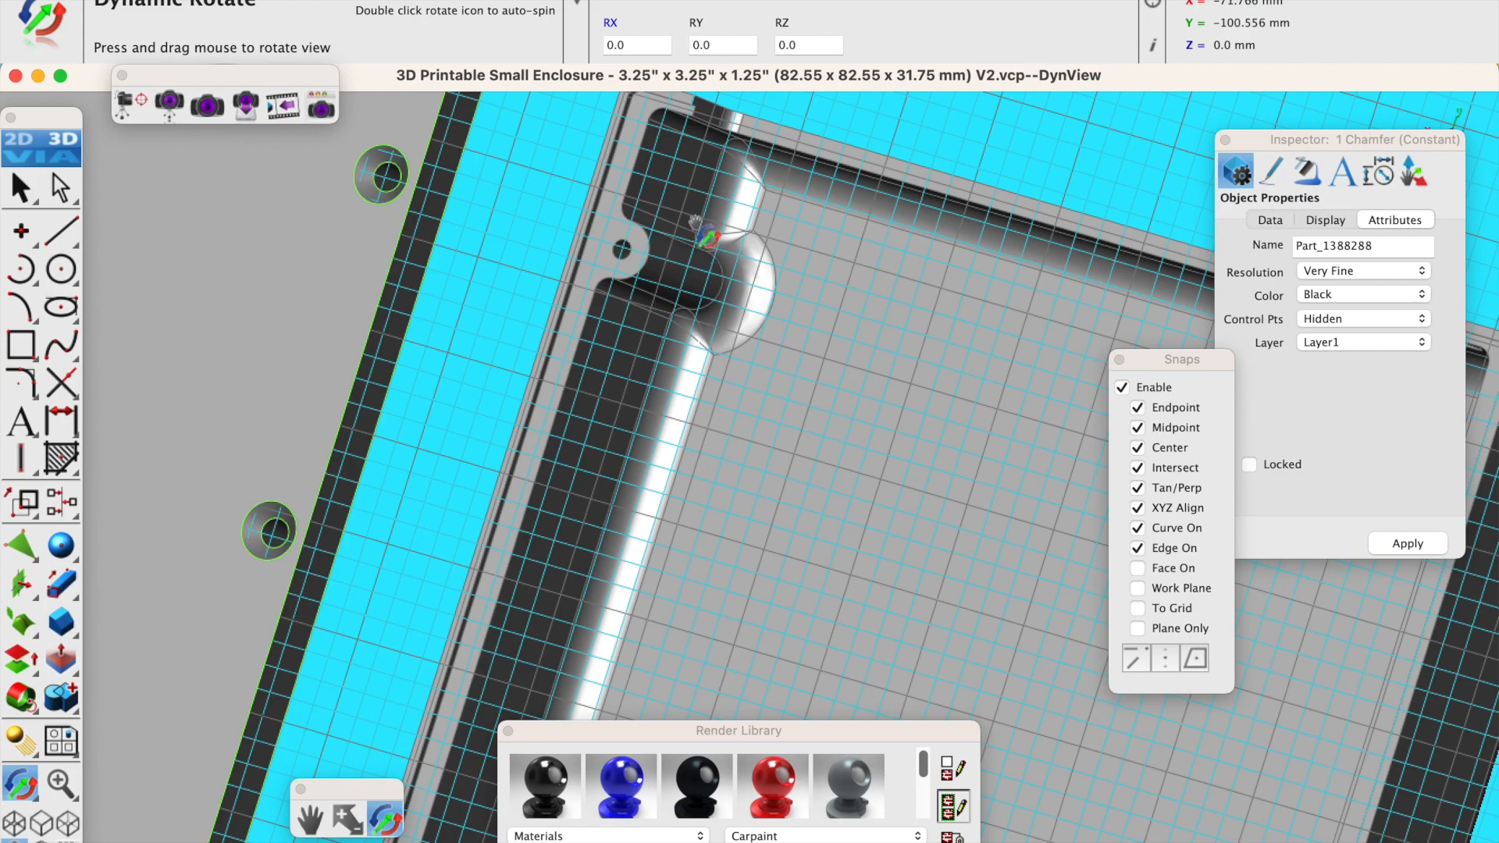
pyautogui.moveTo(672, 401); pyautogui.dragTo(608, 530)
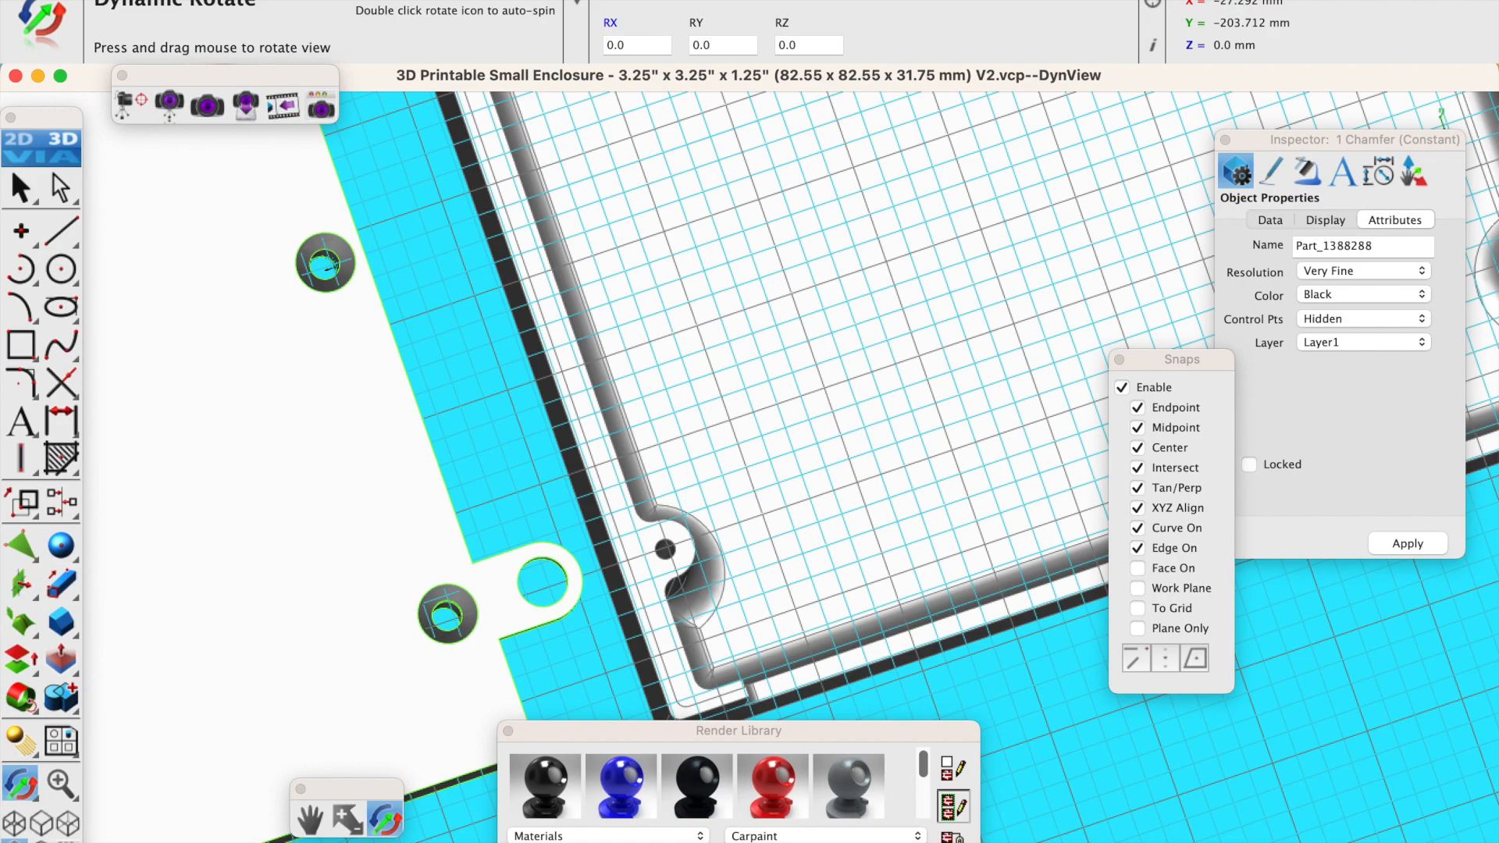
pyautogui.press('super+shift+5')
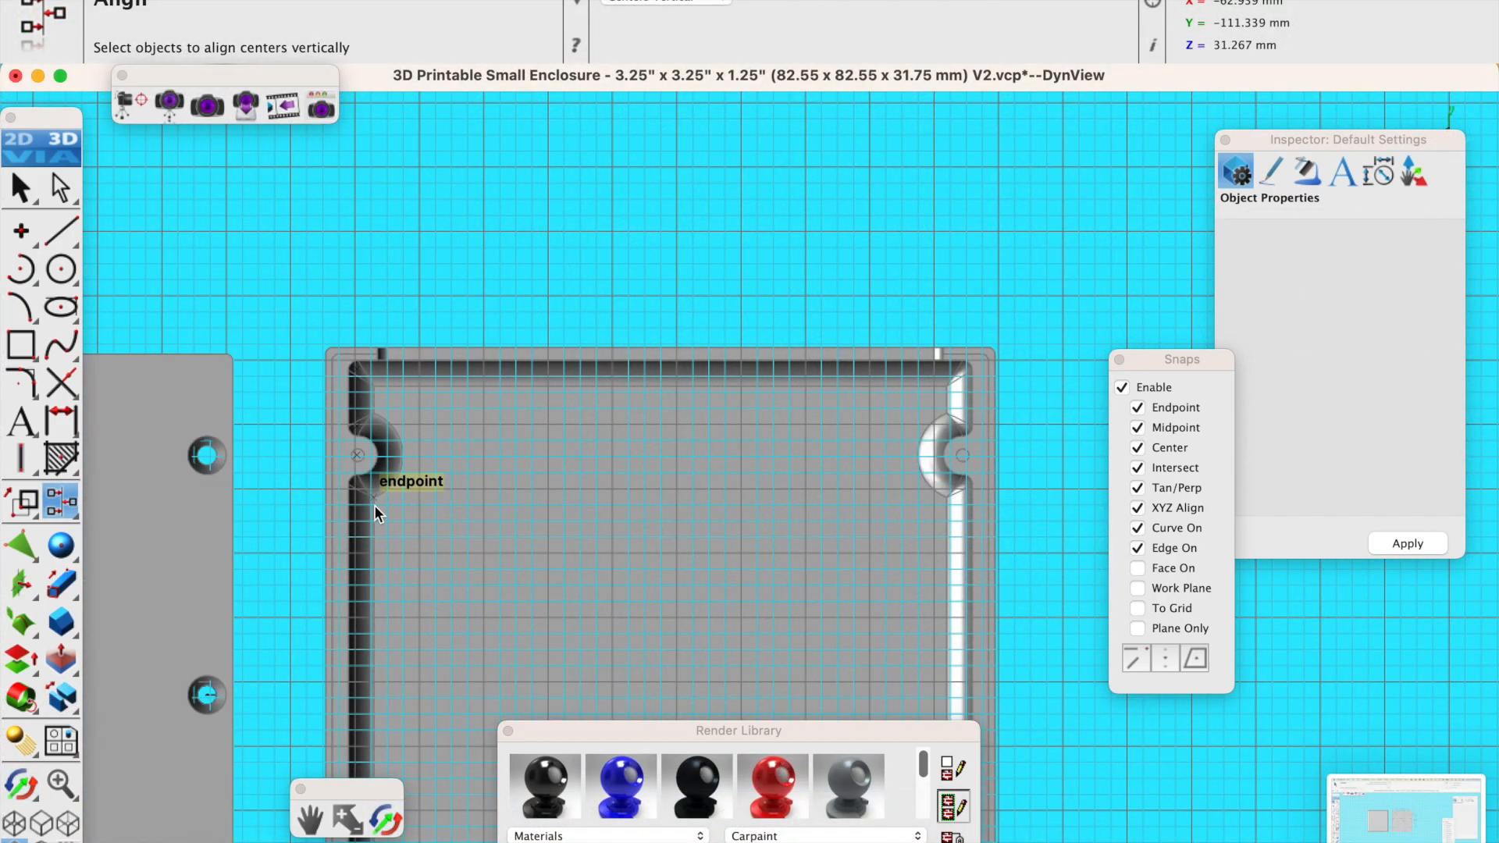
# Place an infinite plane at the upper endpoint where the cover's upper-left boss fillet meets the straight wall edge.
pyautogui.scroll(5, 373, 505)
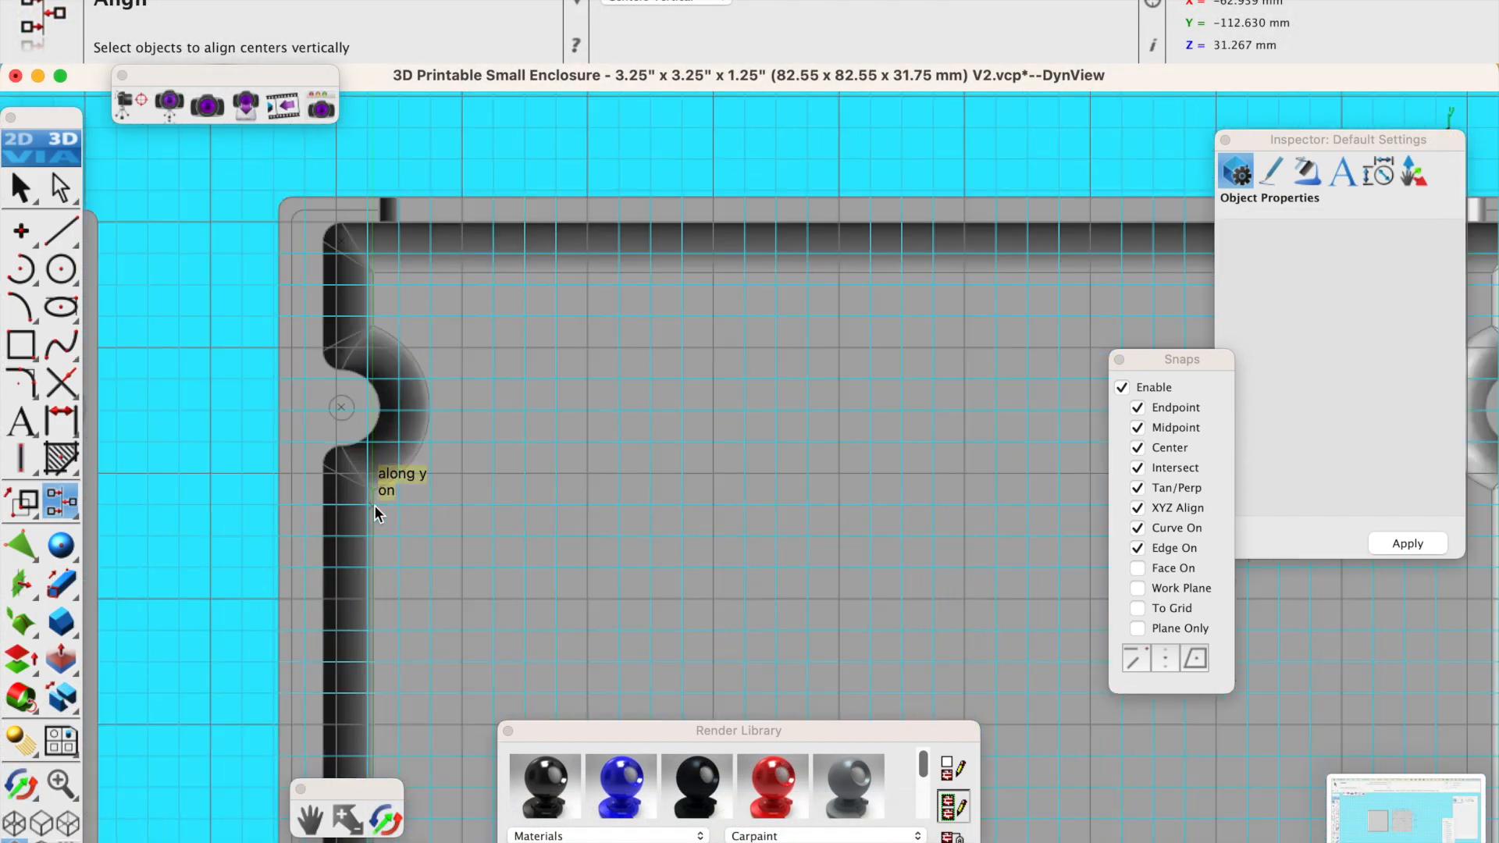
pyautogui.scroll(-5, 755, 475)
pyautogui.scroll(-3, 785, 500)
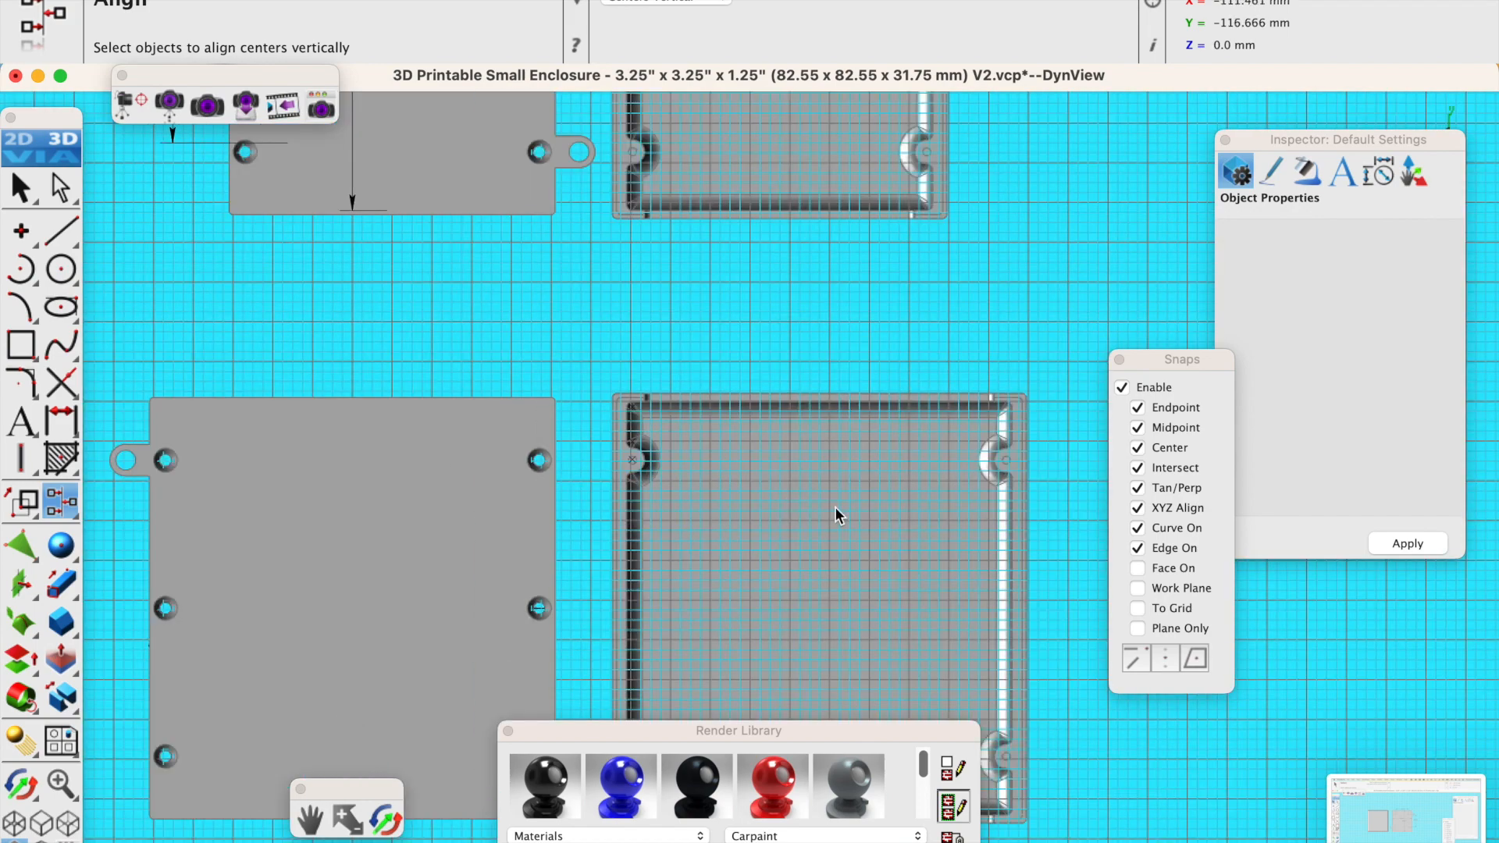
pyautogui.scroll(2, 835, 515)
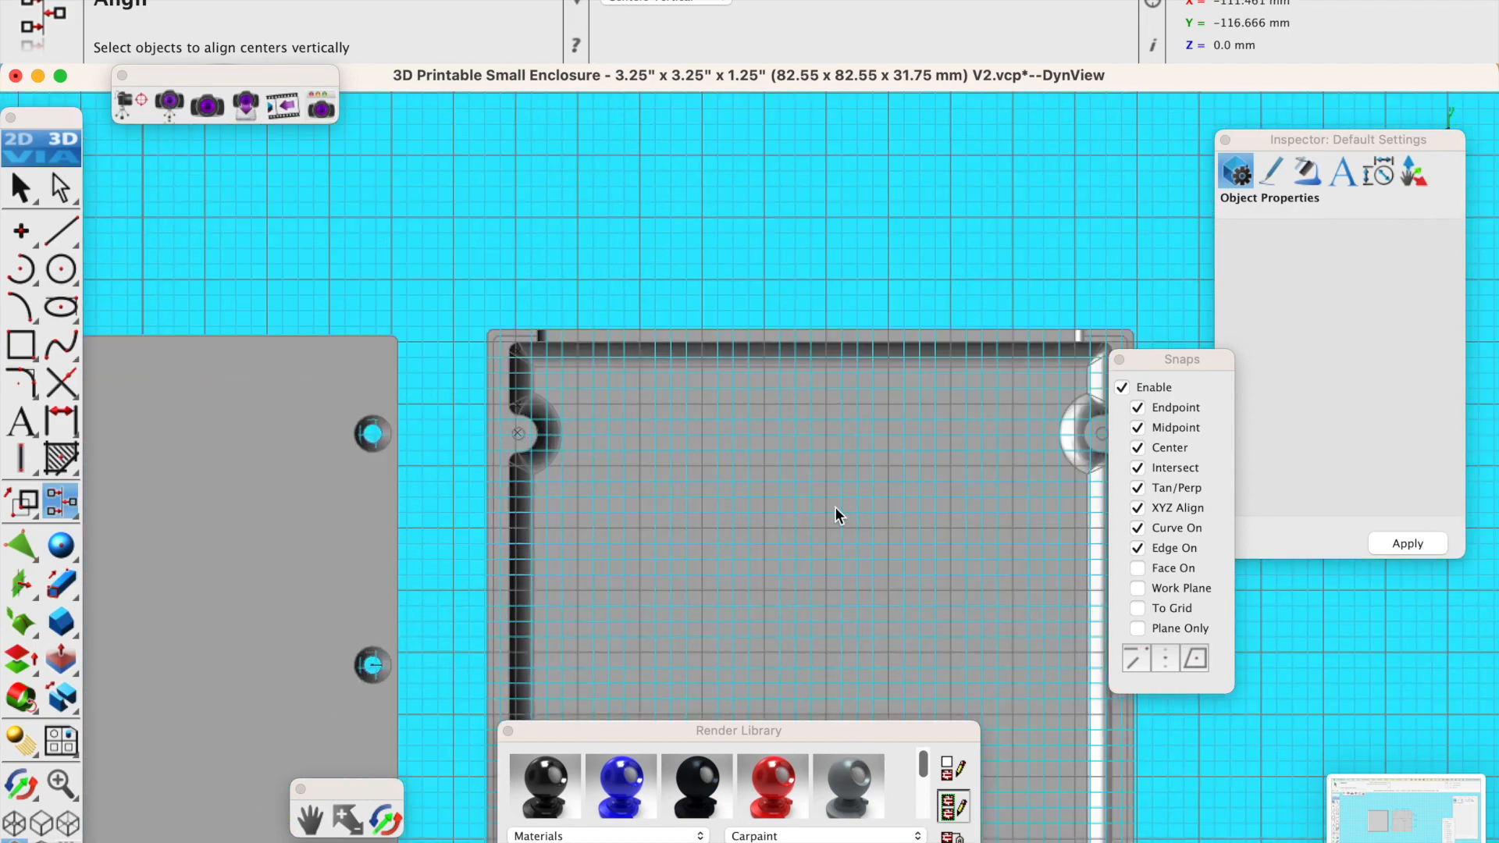
pyautogui.click(19, 587)
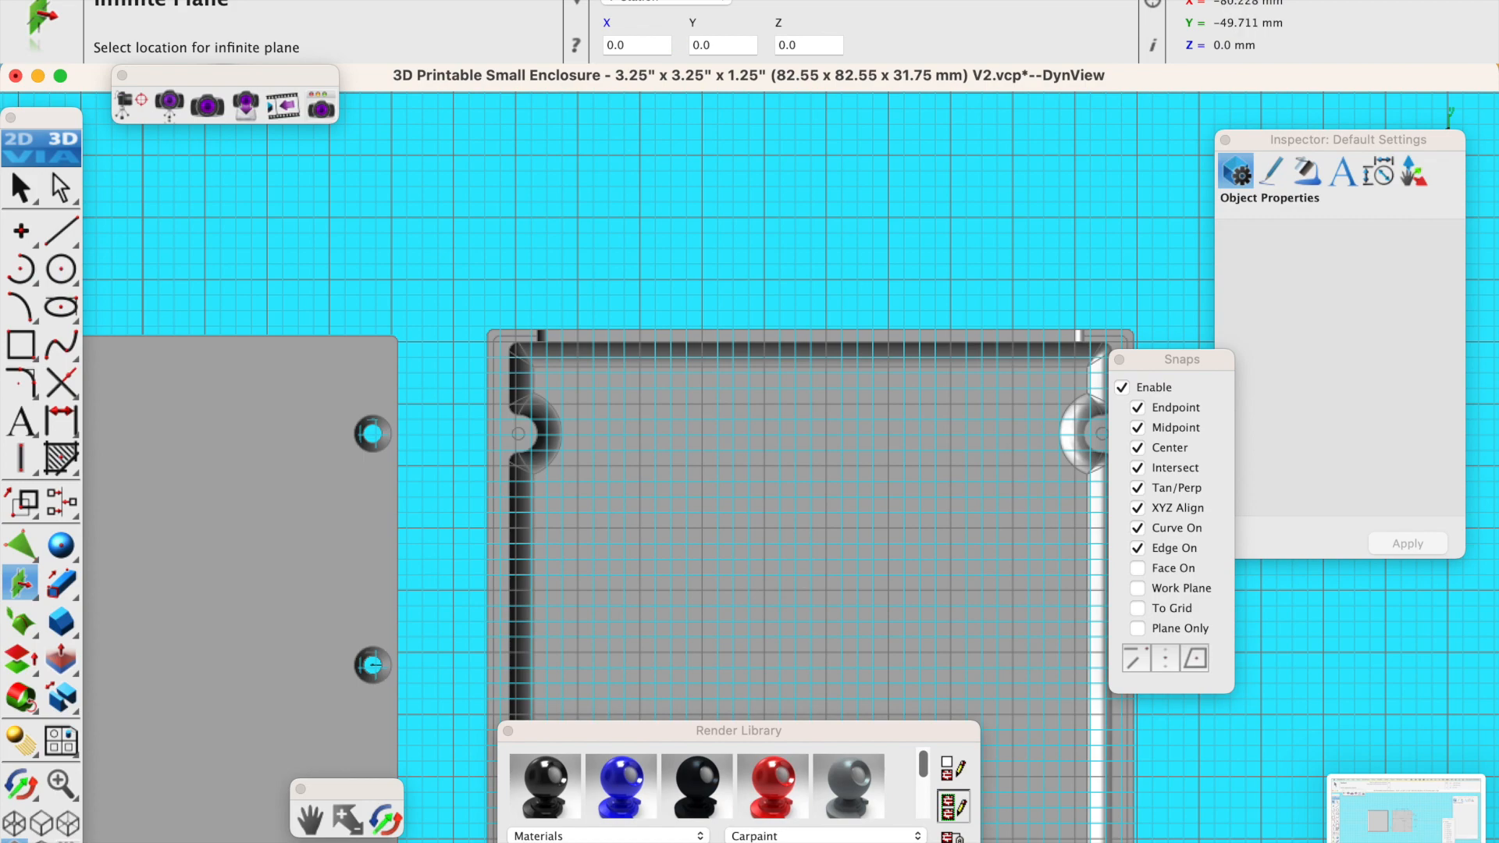
pyautogui.scroll(5, 539, 351)
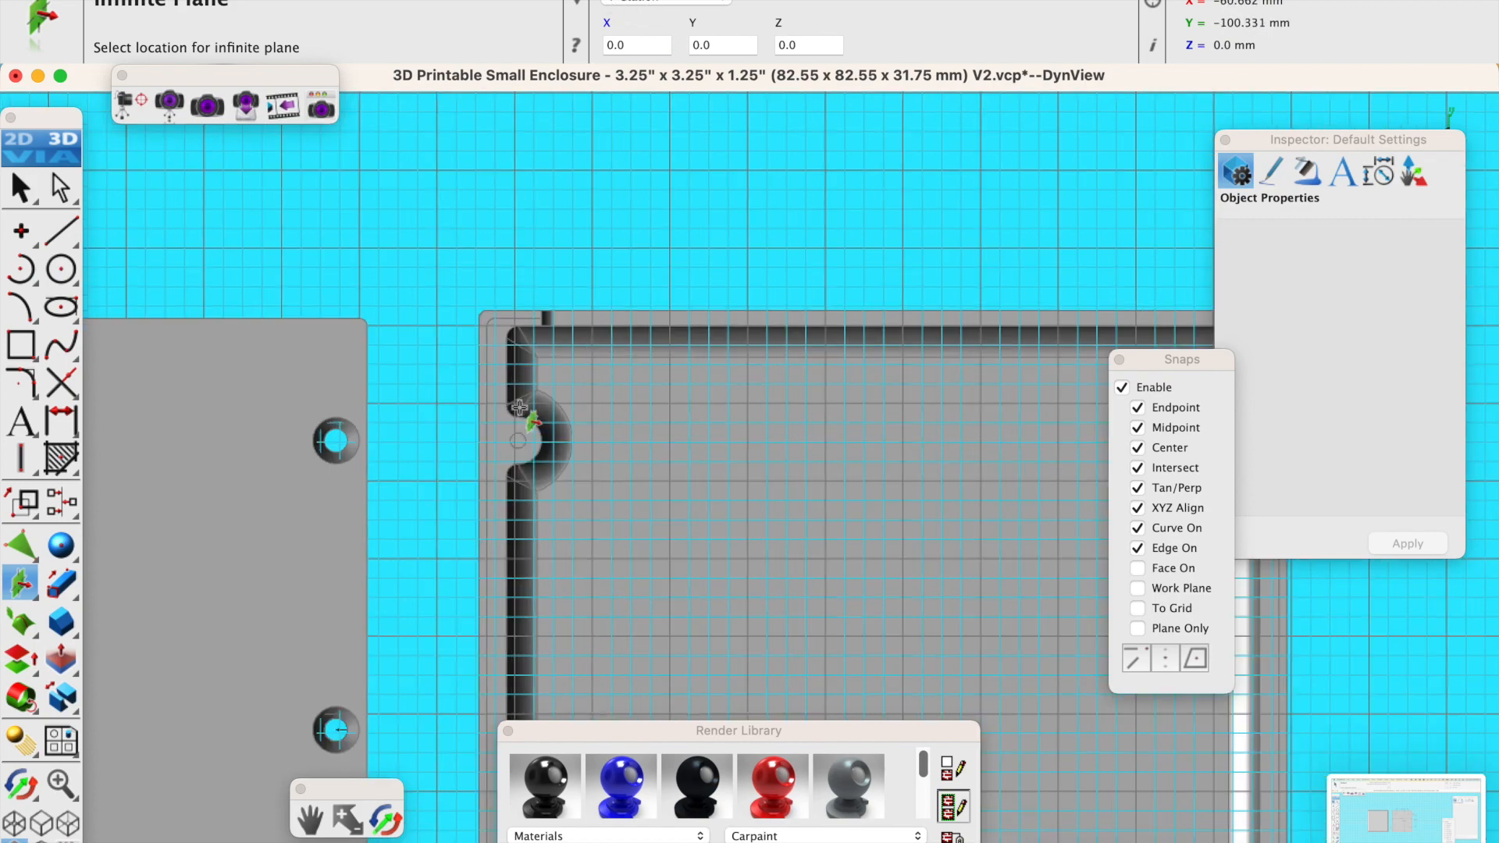
pyautogui.click(528, 346)
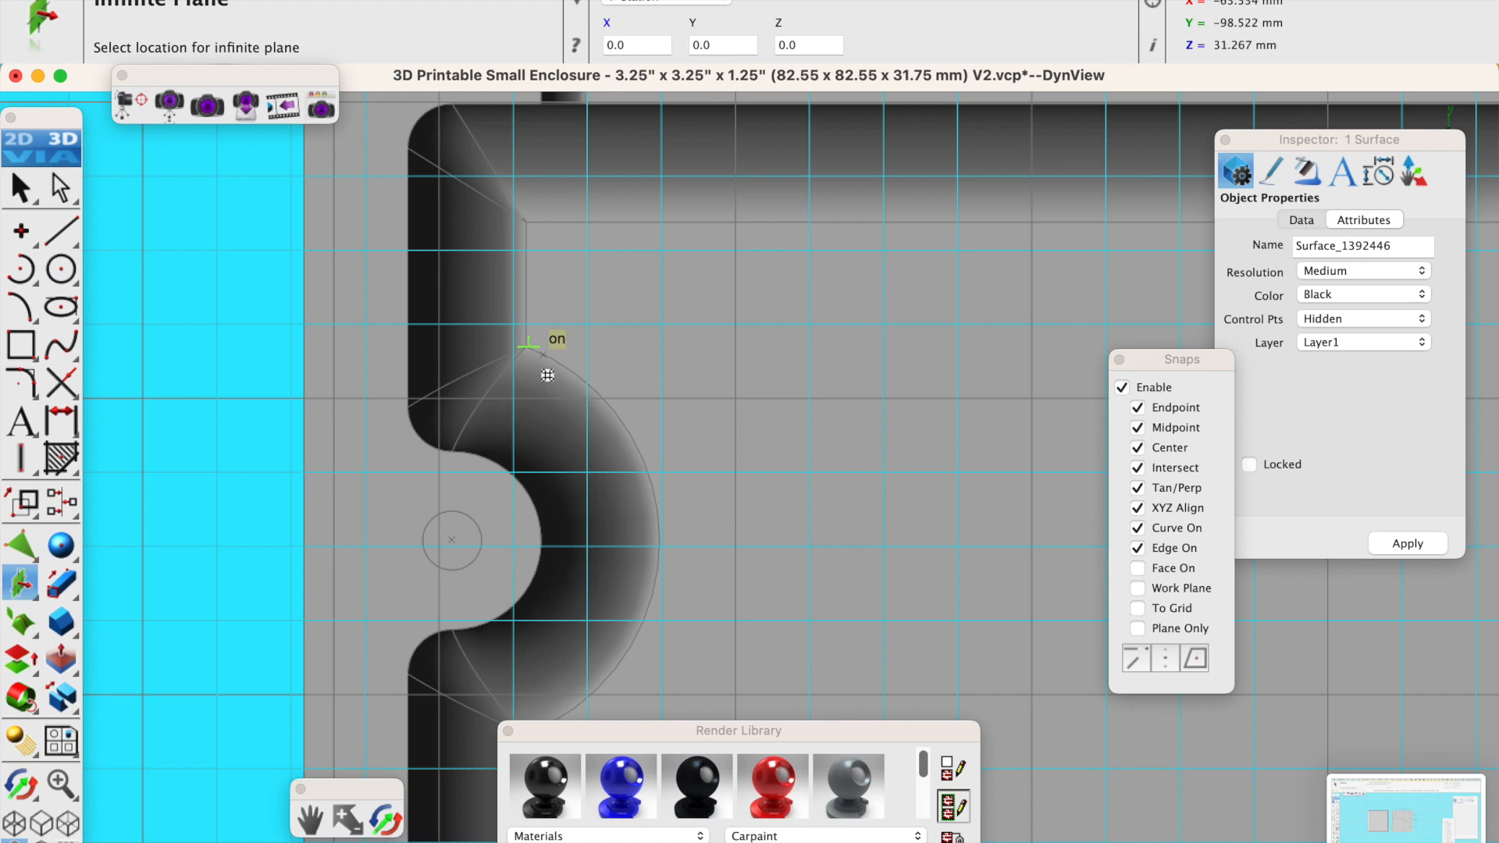
pyautogui.press('super+z')
pyautogui.click(531, 352)
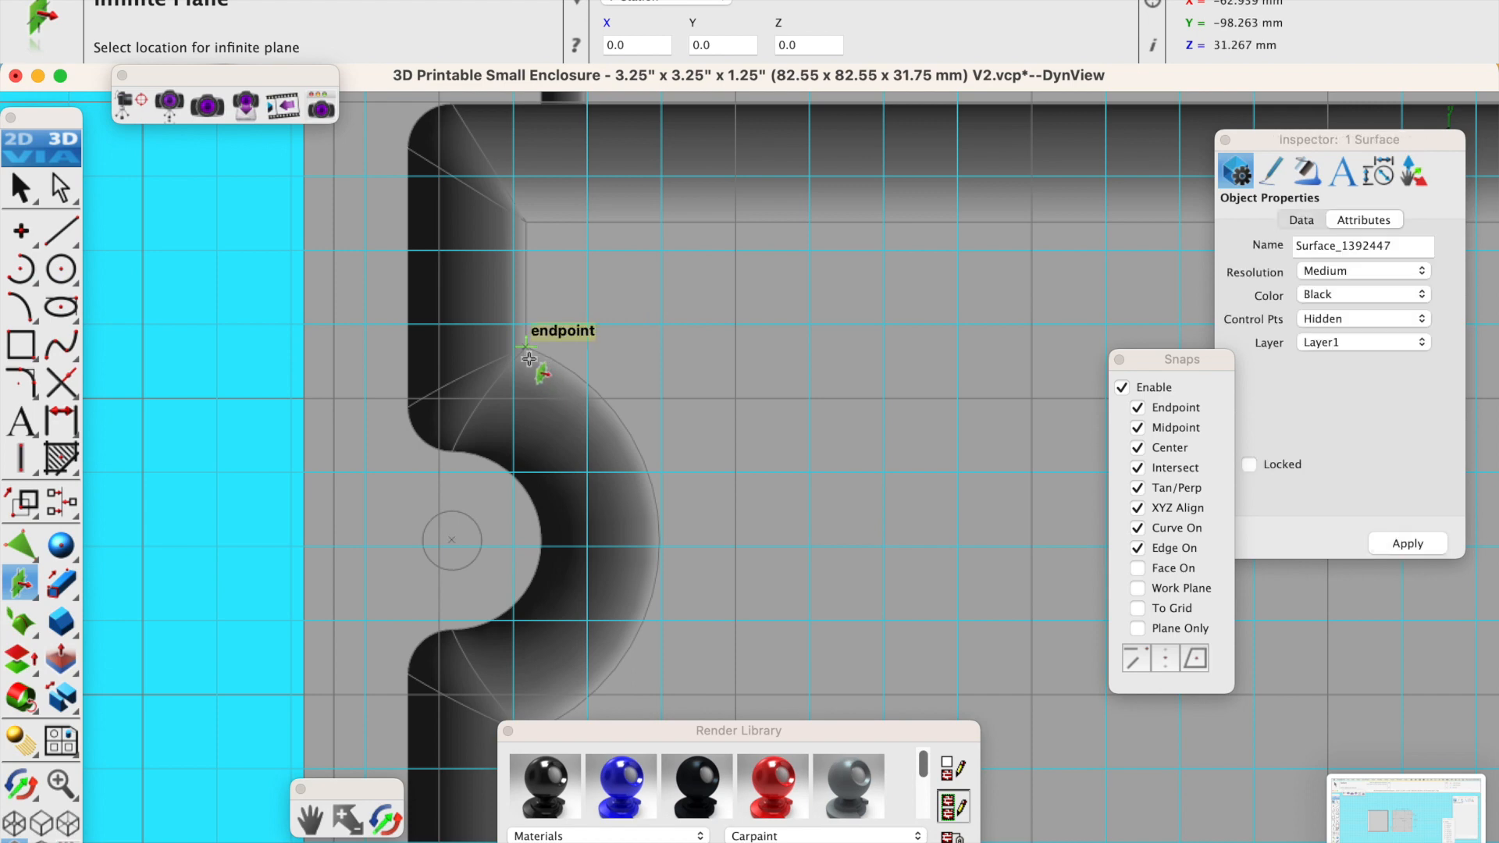
# Place a second infinite plane at the lower vertex of the same boss fillet on the cover.
pyautogui.scroll(-3, 468, 335)
pyautogui.scroll(5, 492, 515)
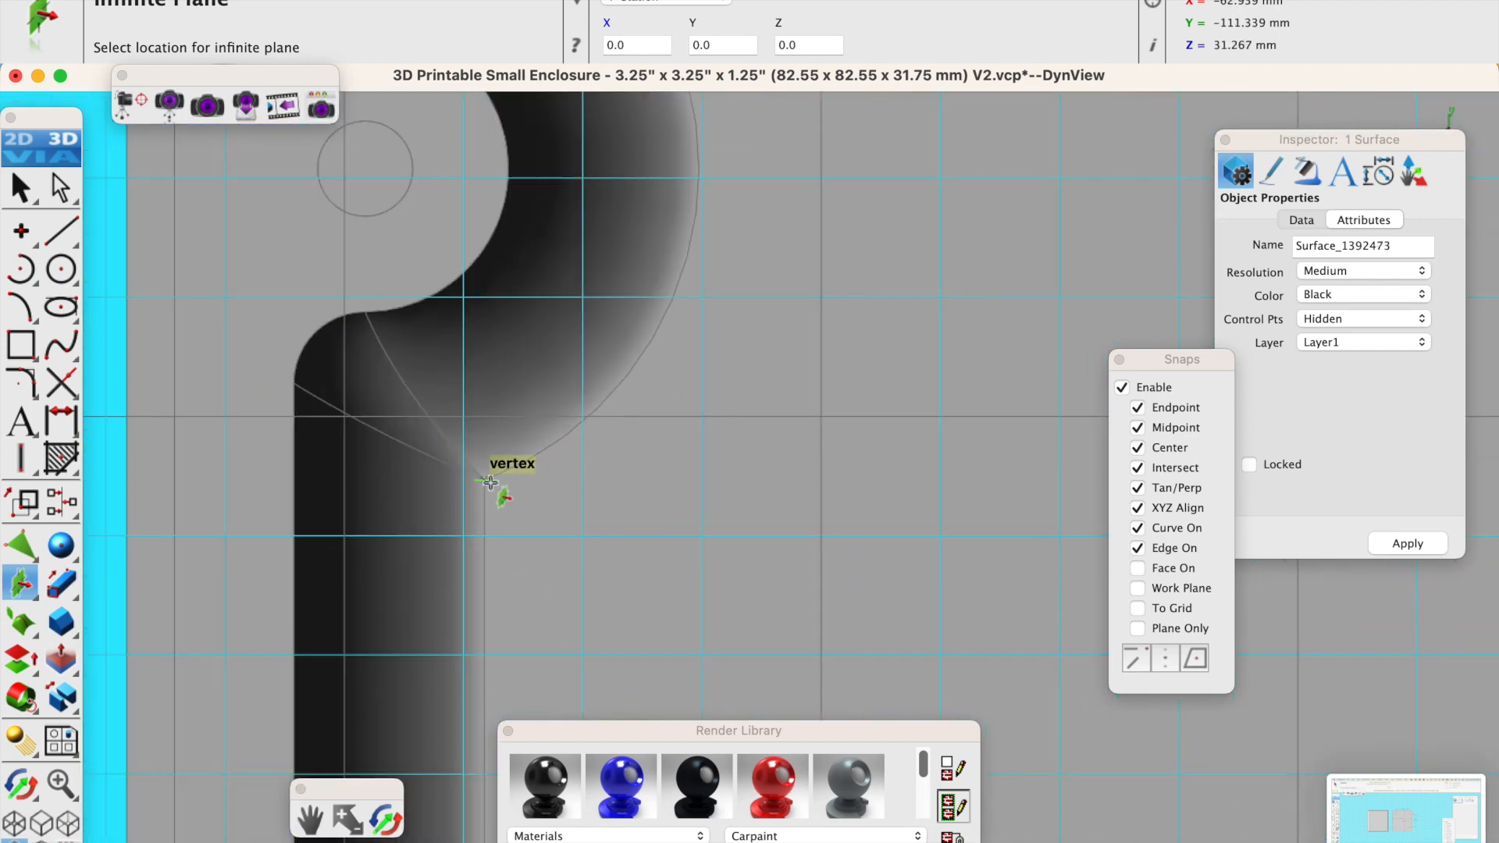
pyautogui.click(502, 485)
pyautogui.scroll(-5, 515, 453)
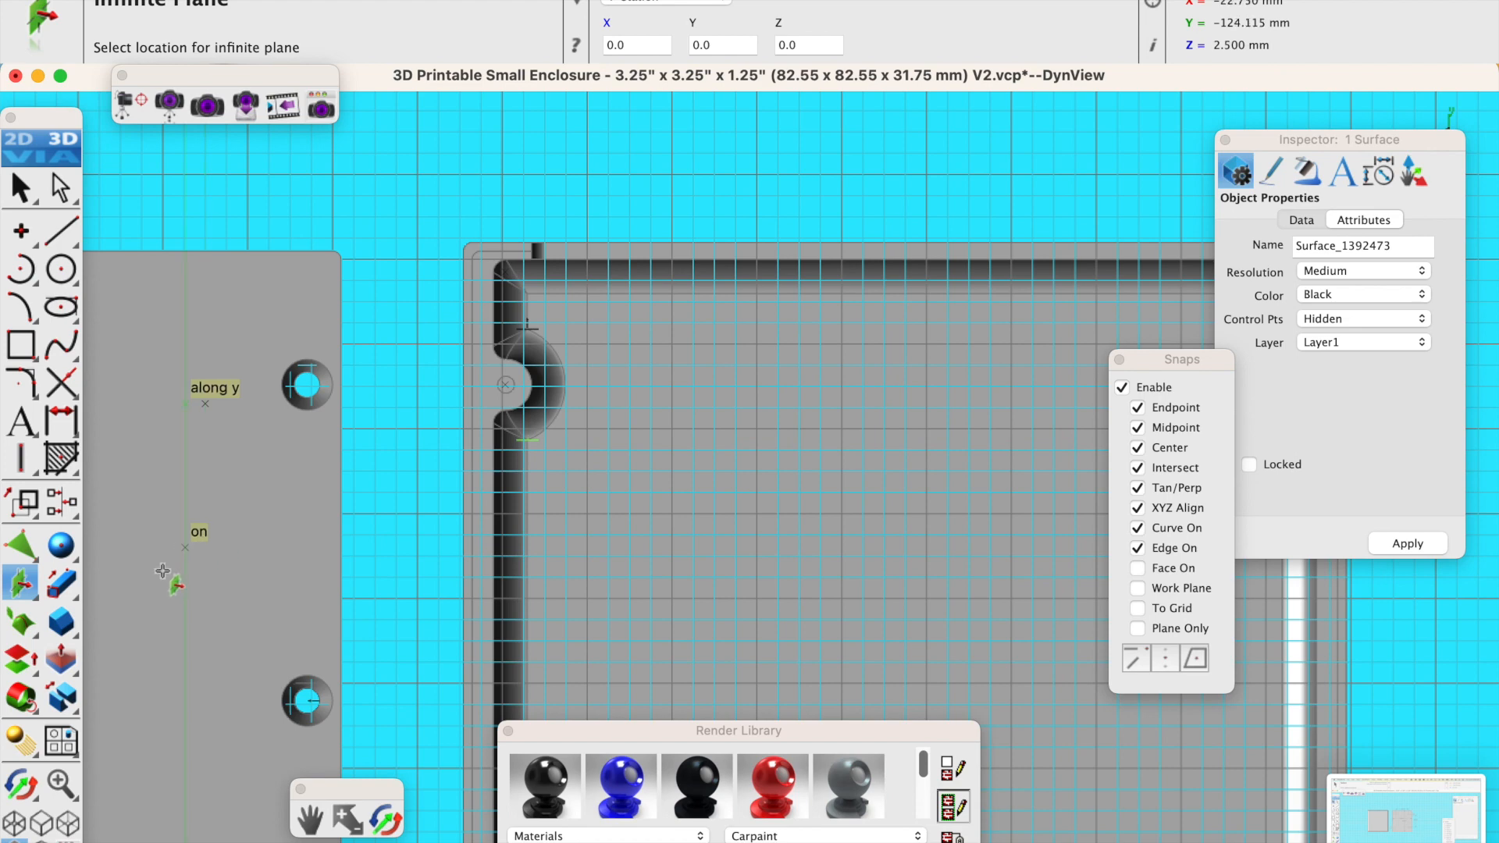
pyautogui.click(35, 198)
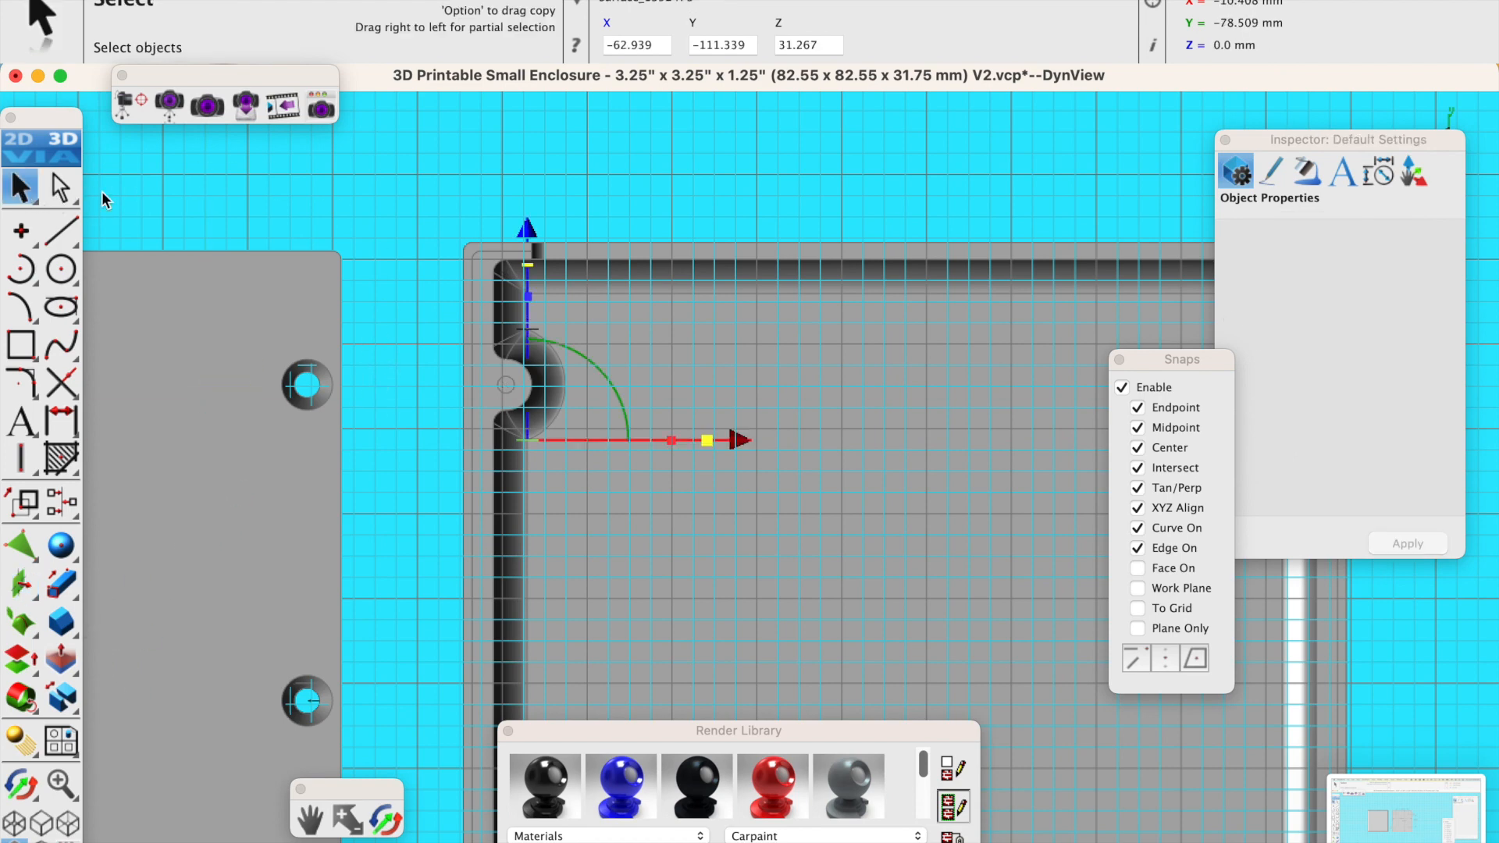
# Split the cover solid with the infinite plane just below the upper-left boss.
pyautogui.click(67, 700)
pyautogui.click(730, 547)
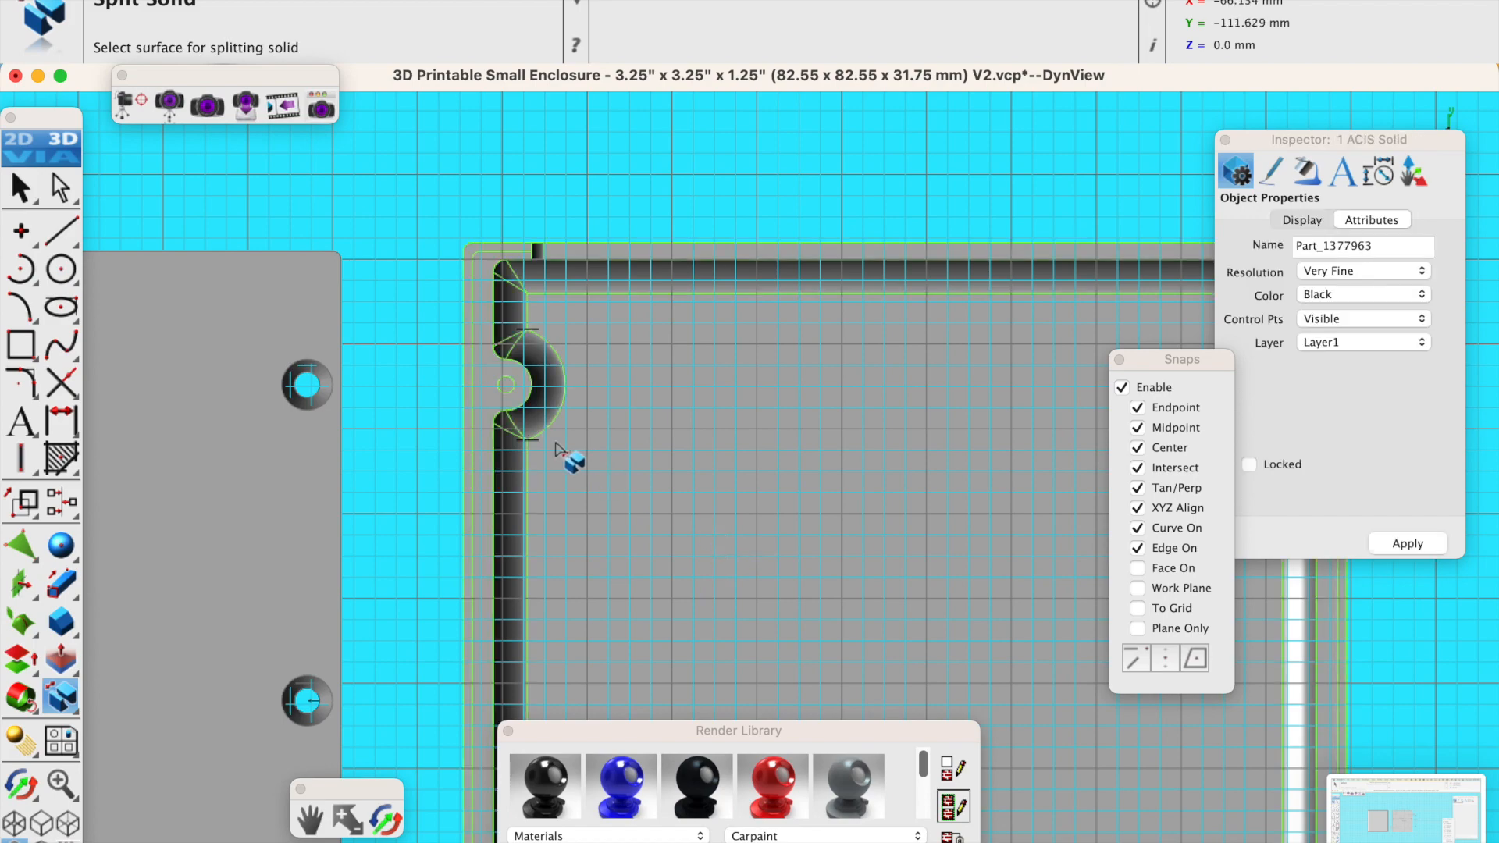
pyautogui.scroll(5, 556, 445)
pyautogui.click(460, 439)
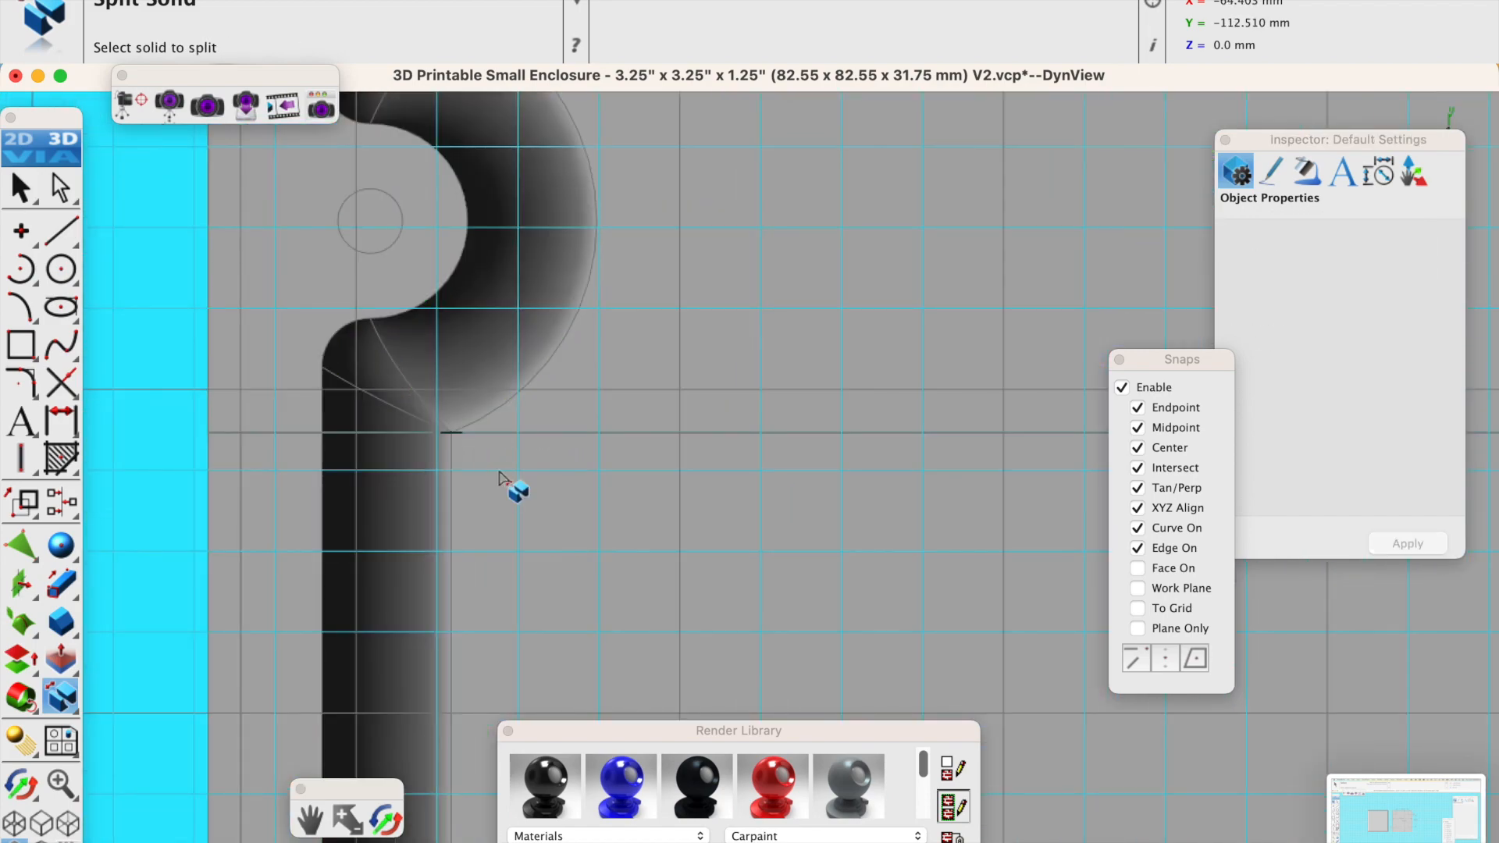
# Split the cover's upper portion with the infinite plane just above the upper-left boss.
pyautogui.scroll(-5, 508, 489)
pyautogui.click(557, 330)
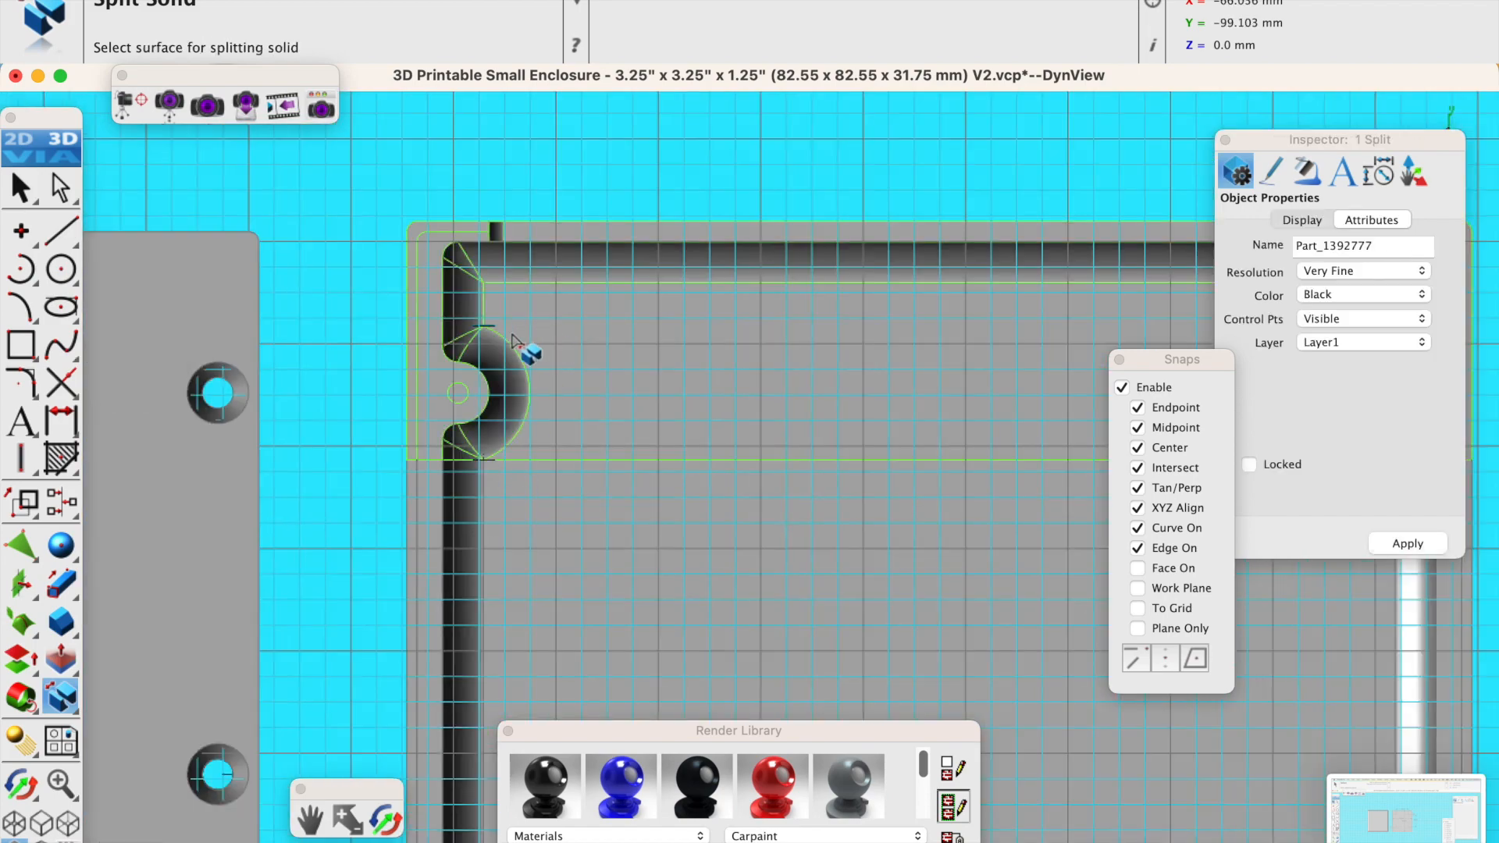
pyautogui.scroll(2, 519, 333)
pyautogui.click(478, 326)
pyautogui.scroll(-5, 542, 361)
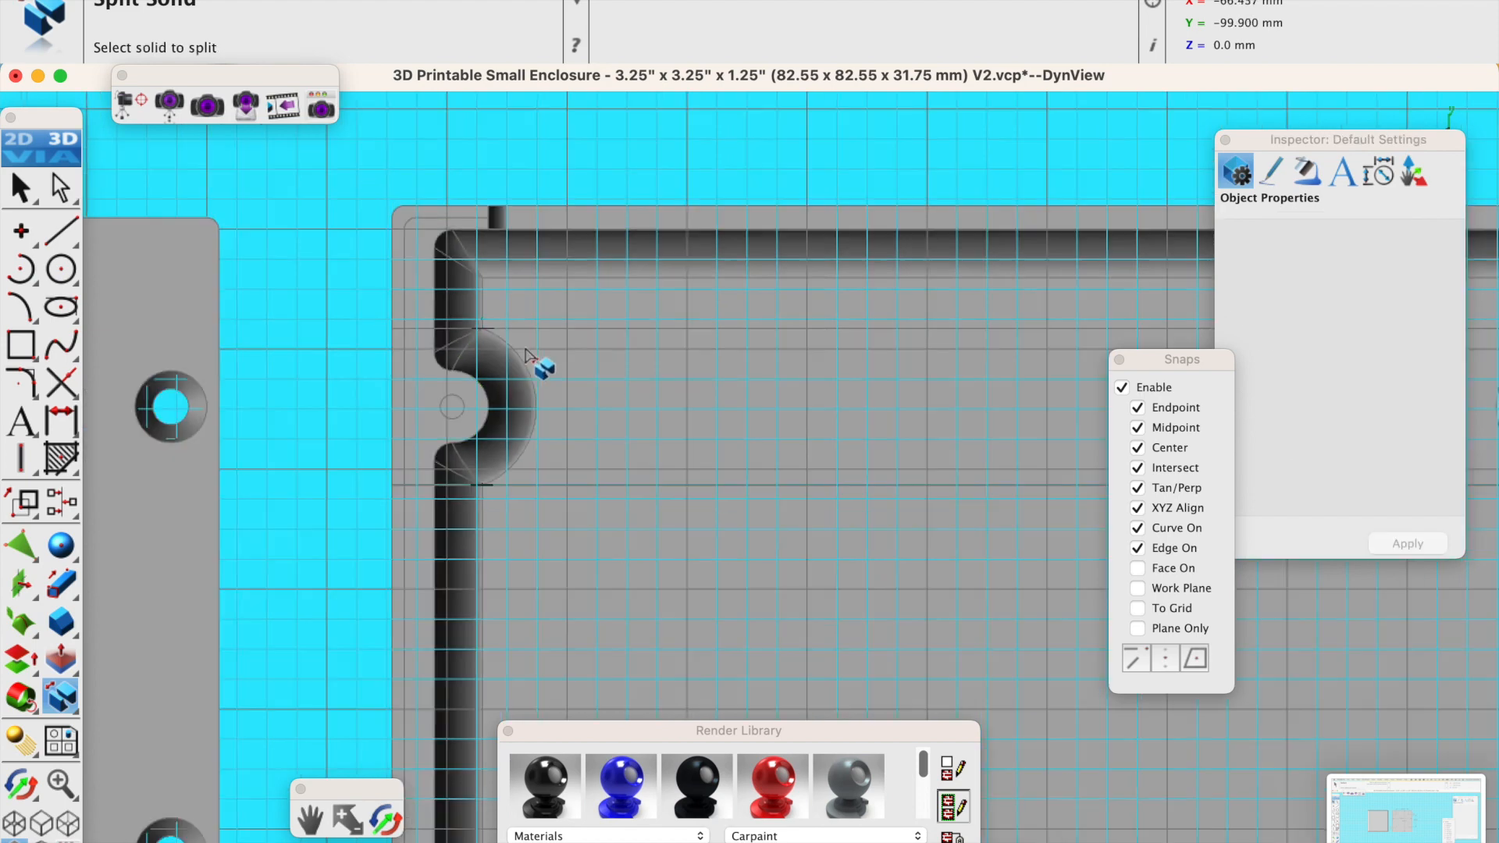
# Copy the split strip containing the two upper bosses down along the Y axis, just below the original strip.
pyautogui.click(22, 189)
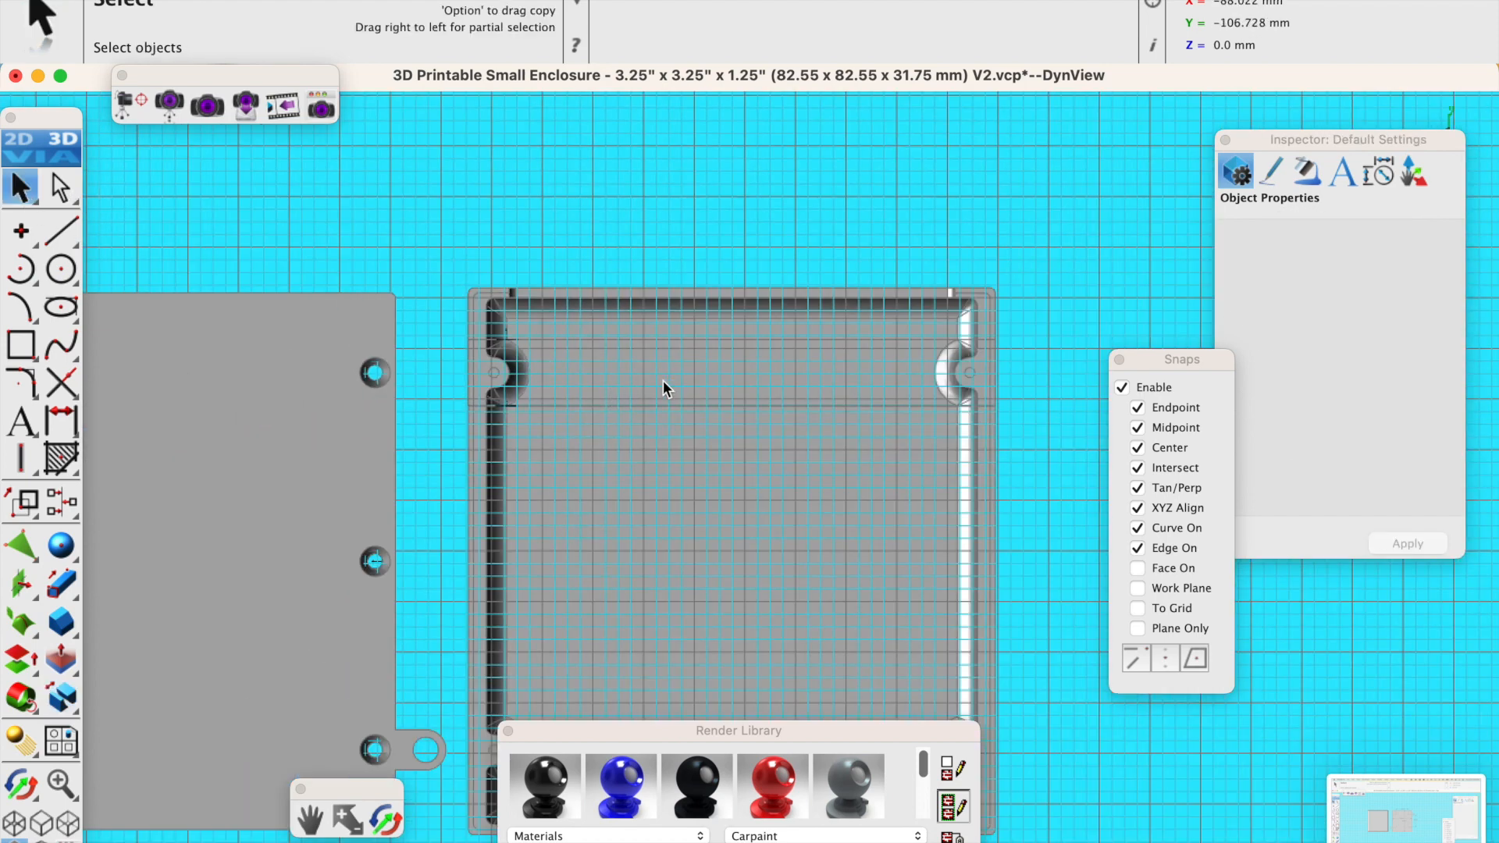
pyautogui.click(597, 377)
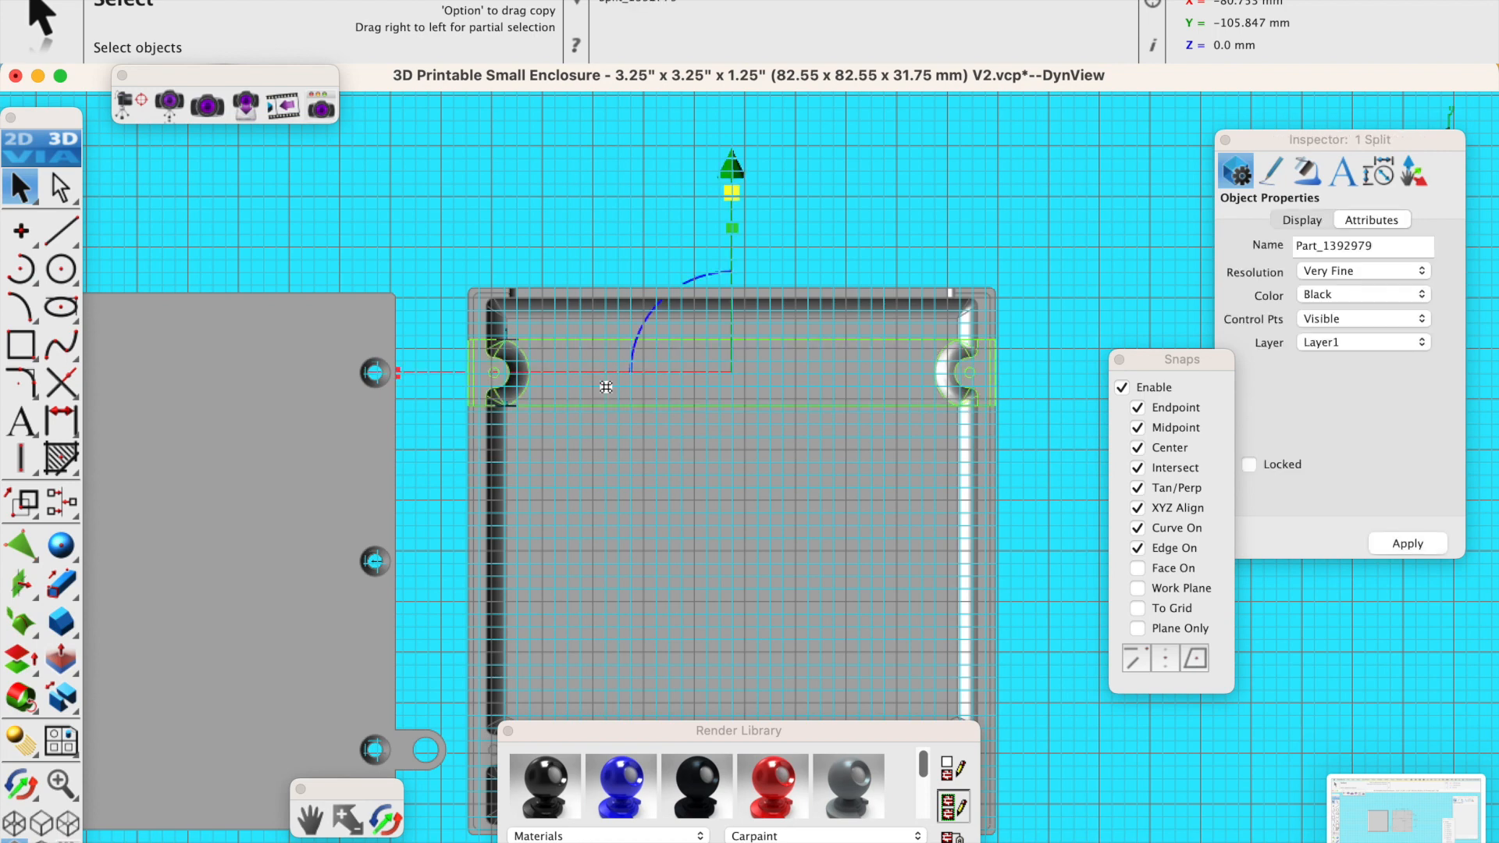
pyautogui.click(597, 377)
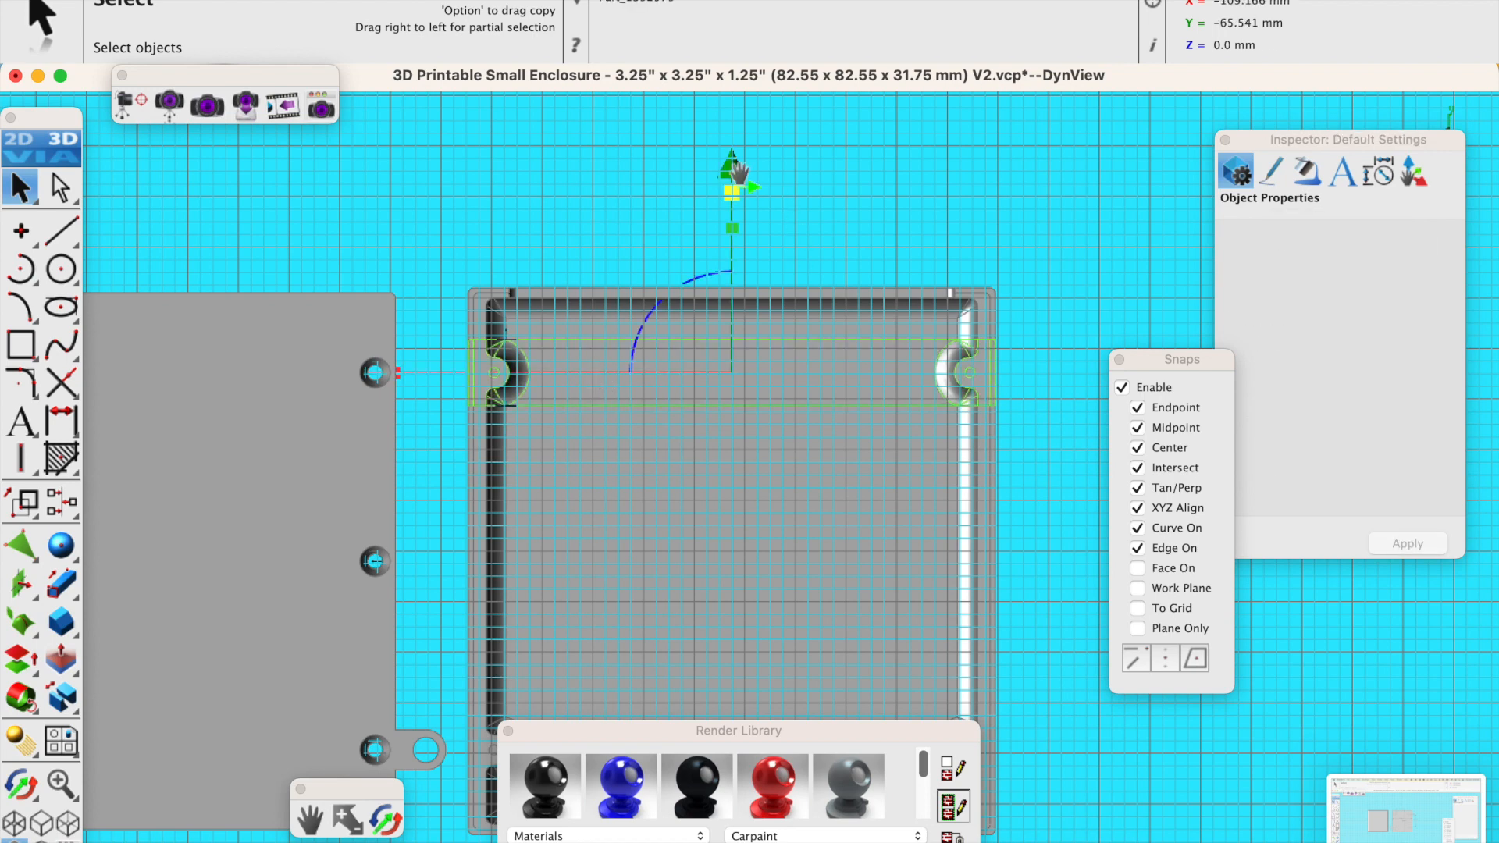
pyautogui.keyDown('alt'); pyautogui.moveTo(734, 170); pyautogui.dragTo(735, 247); pyautogui.keyUp('alt')
pyautogui.click(61, 501)
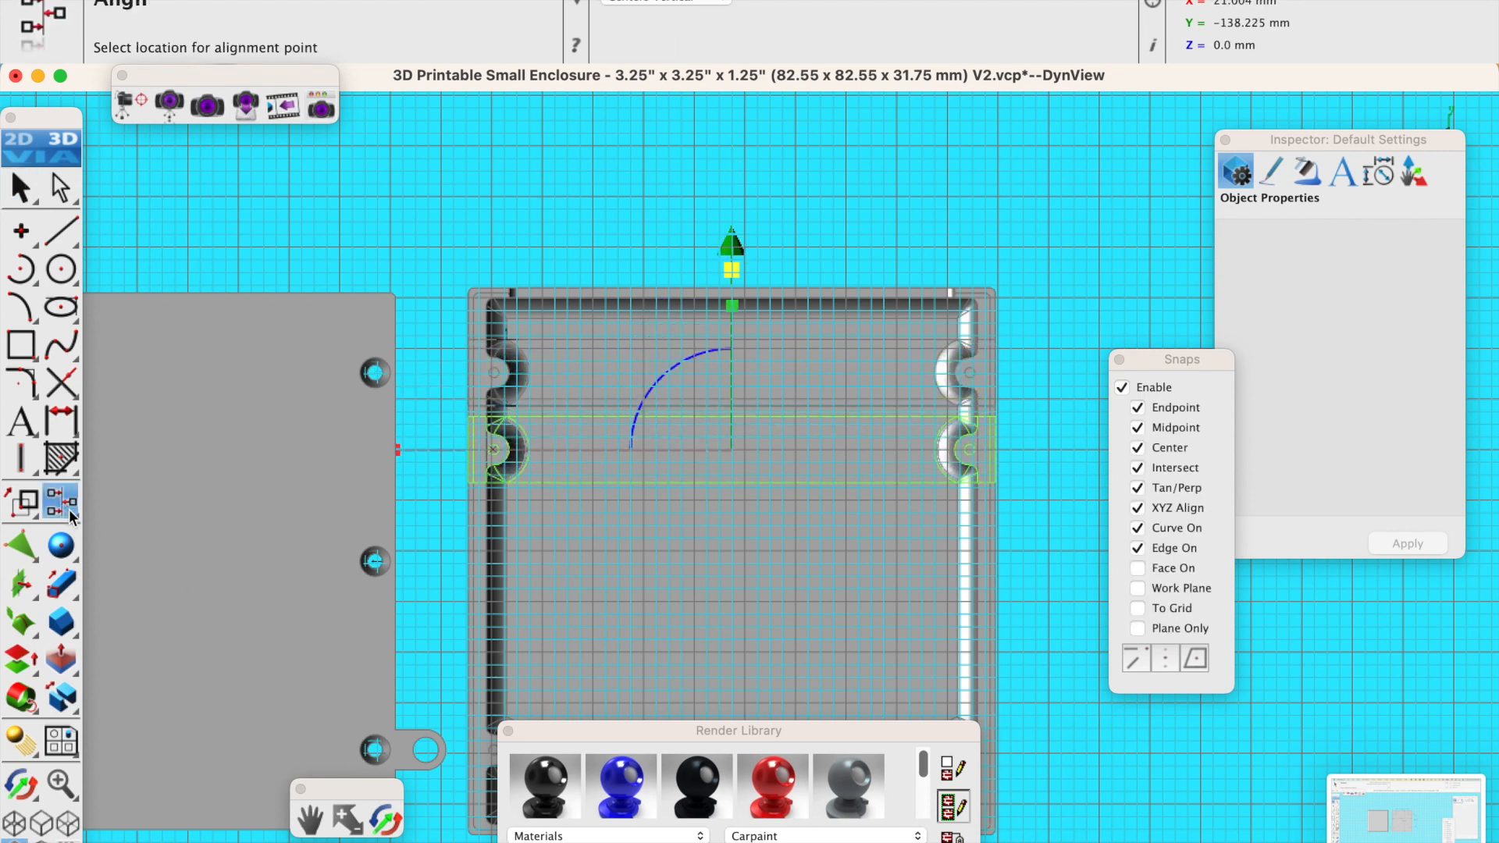
pyautogui.click(21, 189)
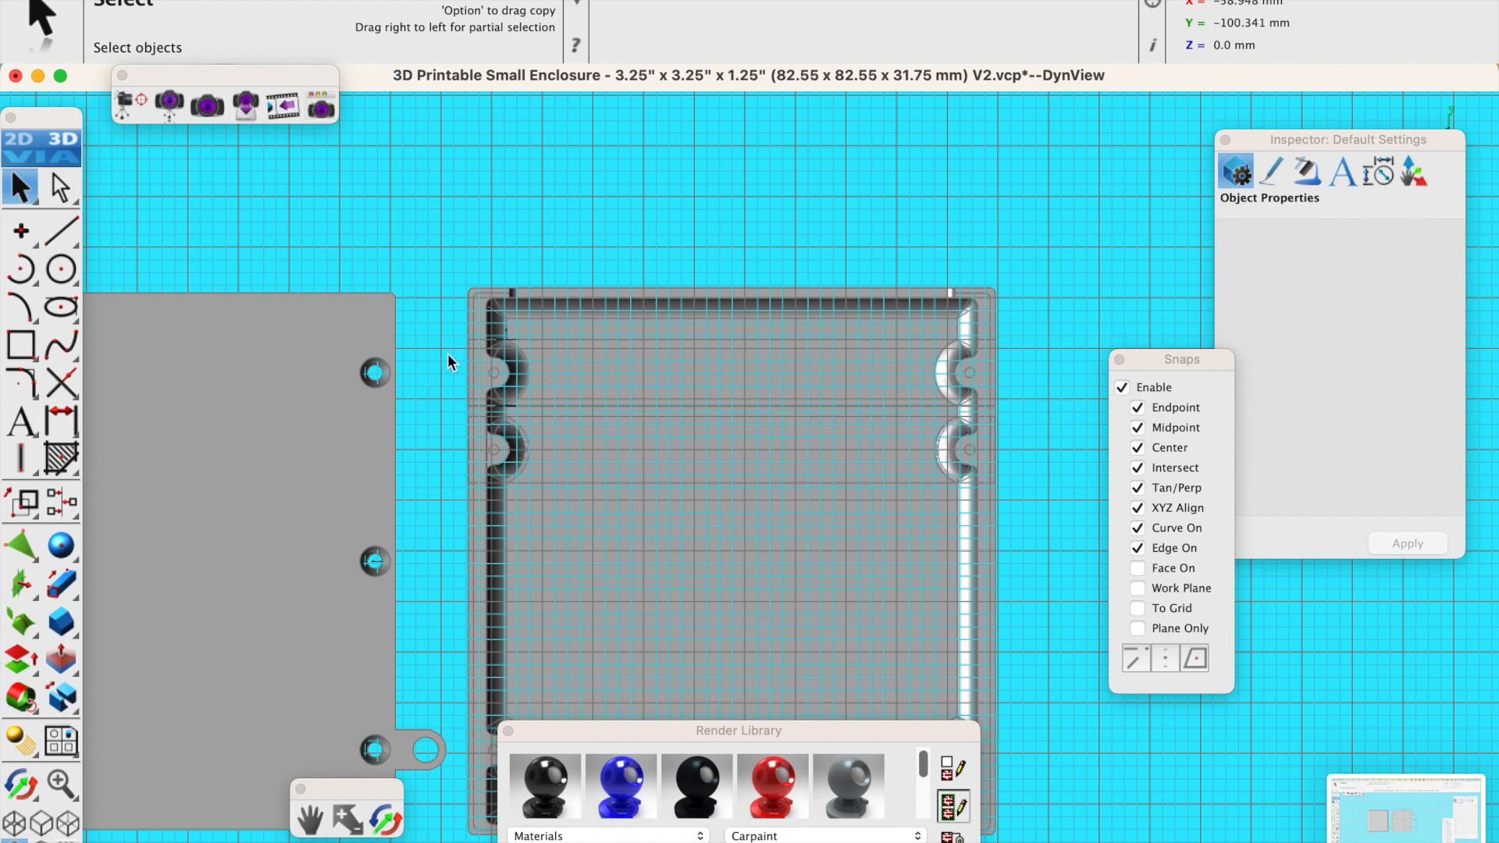
# Merge the original boss strip with the cover's upper and lower portions into one solid using Add Solid.
pyautogui.moveTo(68, 702); pyautogui.dragTo(252, 698)
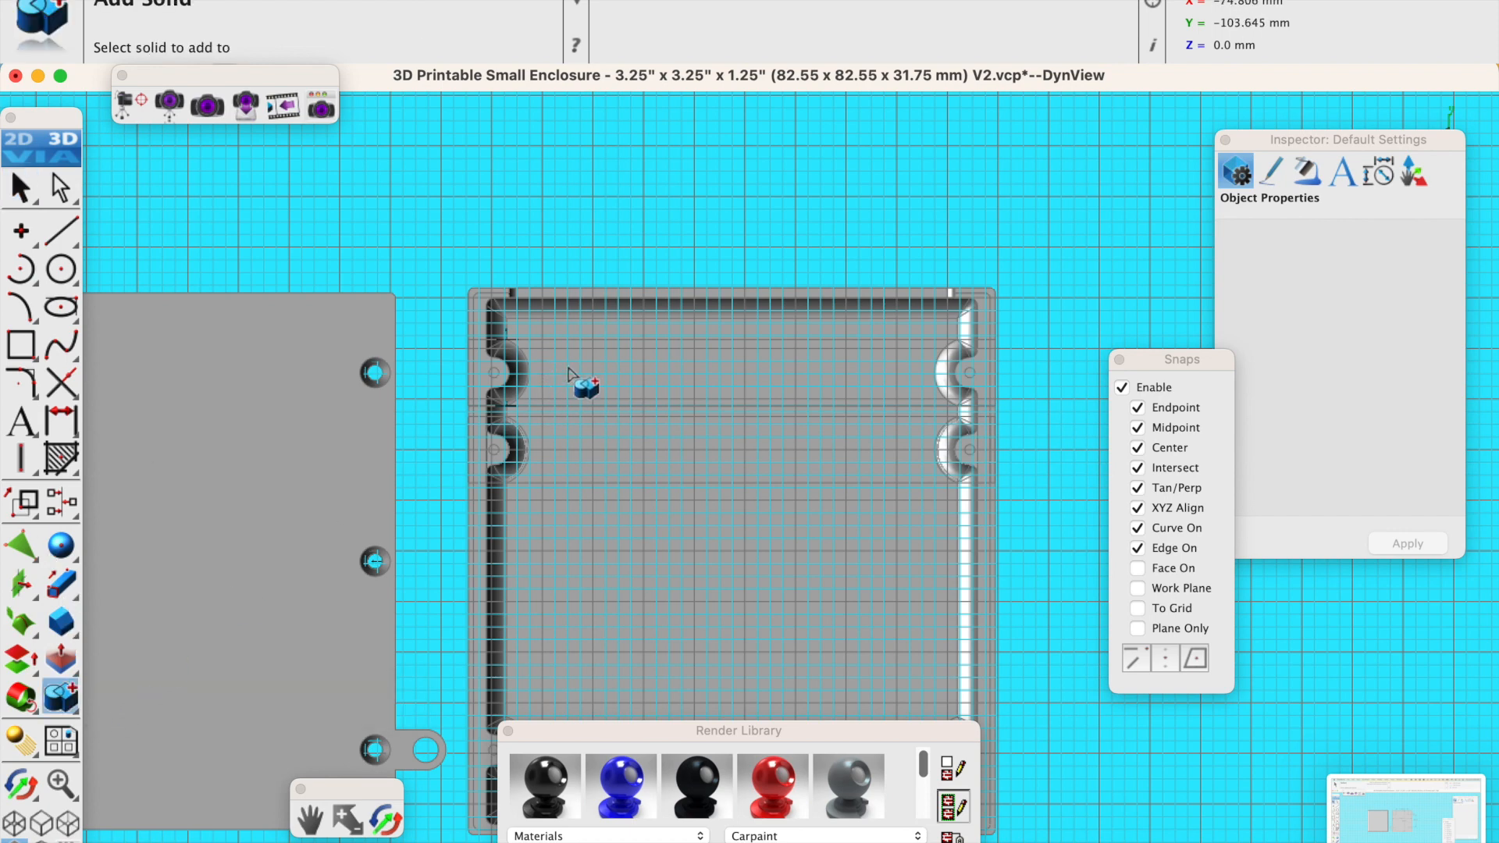
pyautogui.click(569, 373)
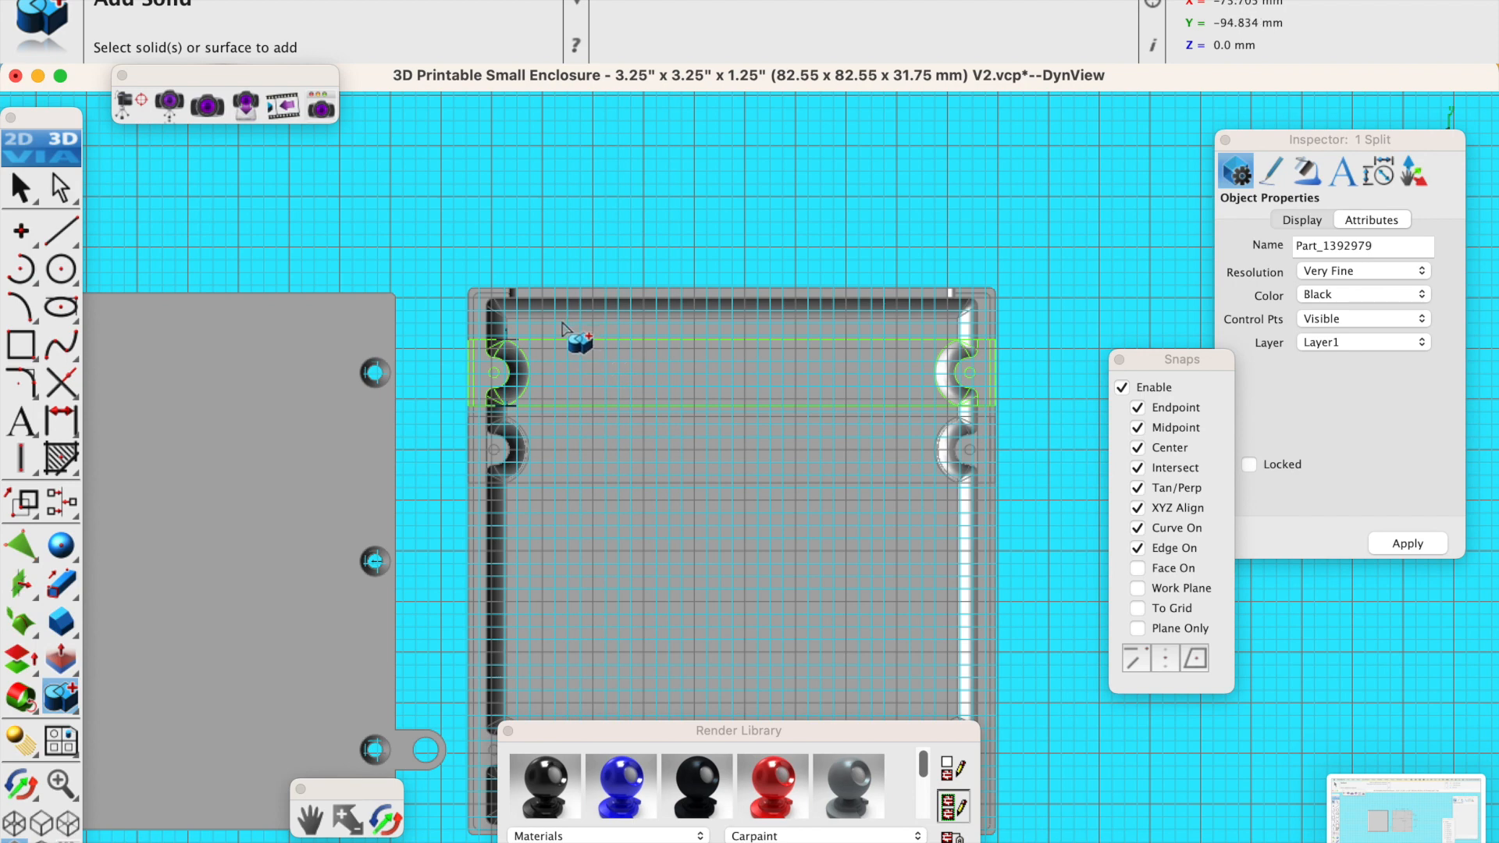
pyautogui.click(579, 367)
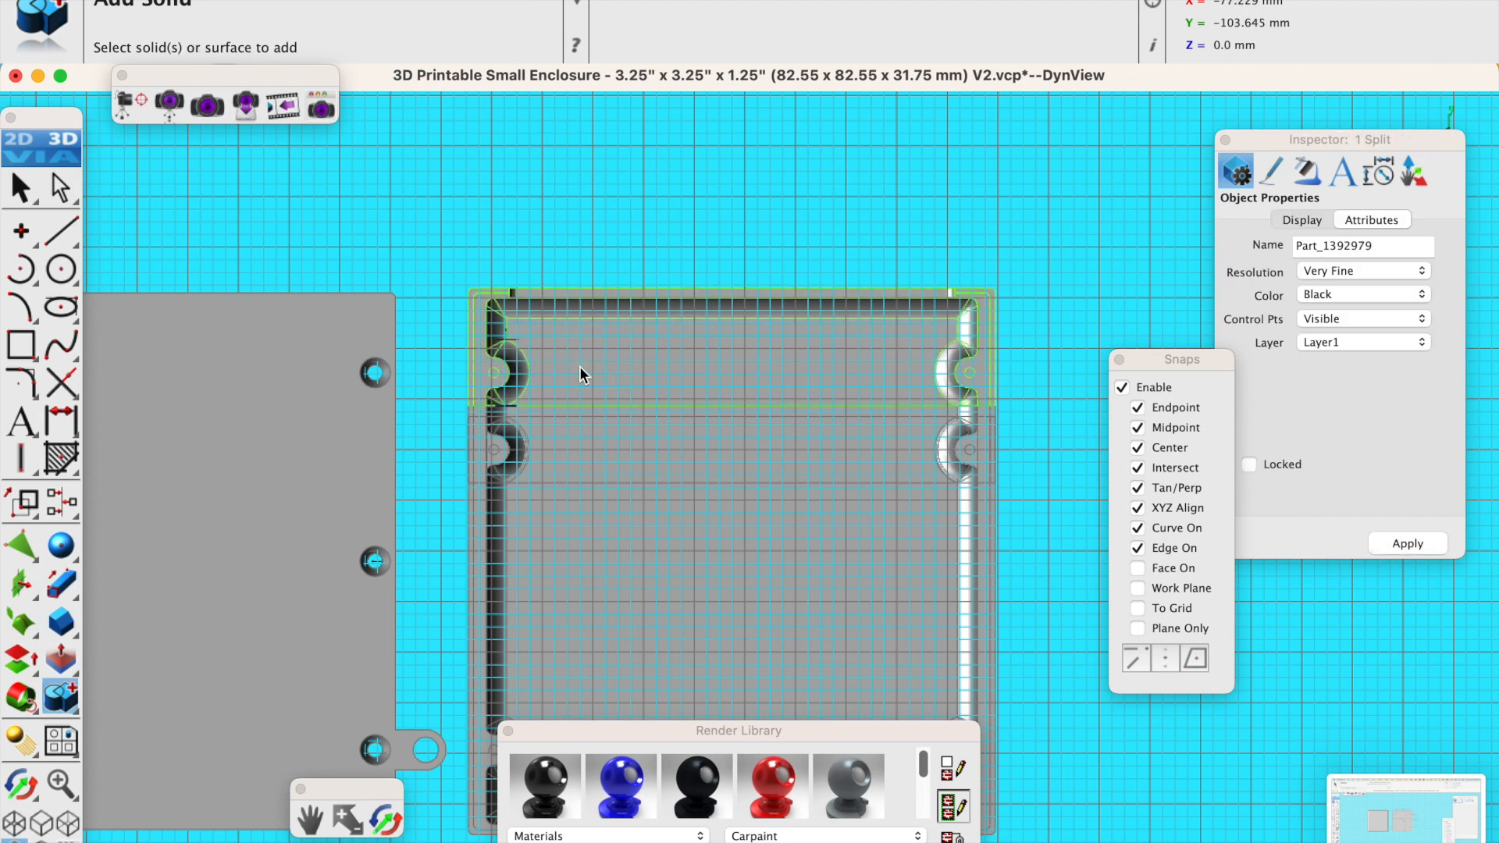
pyautogui.click(590, 577)
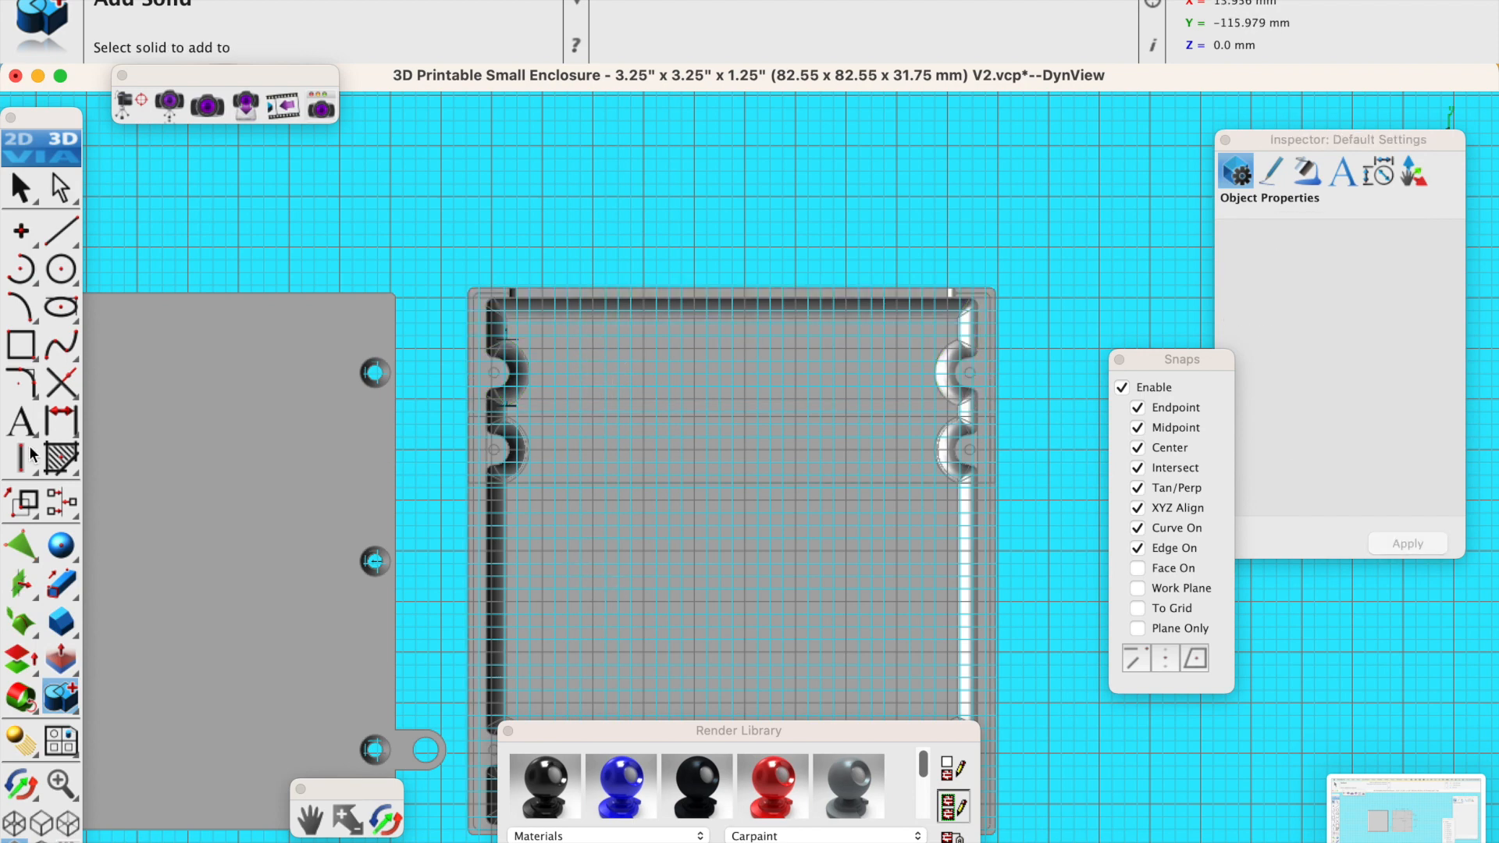
# Move the copied two-boss strip farther down along the Y axis, close to the middle of the cover.
pyautogui.click(26, 195)
pyautogui.click(621, 444)
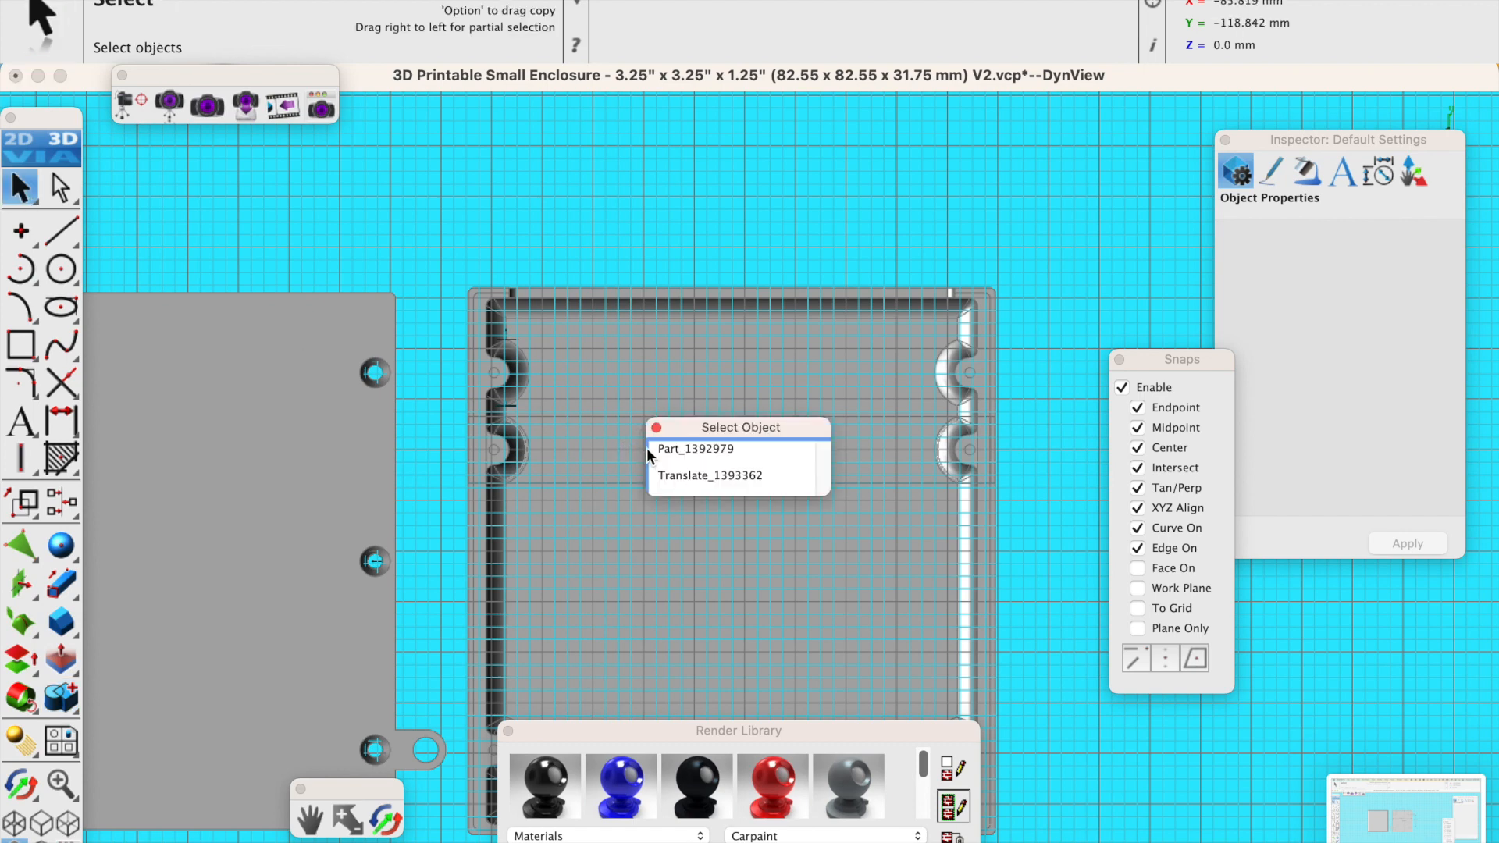
pyautogui.click(679, 459)
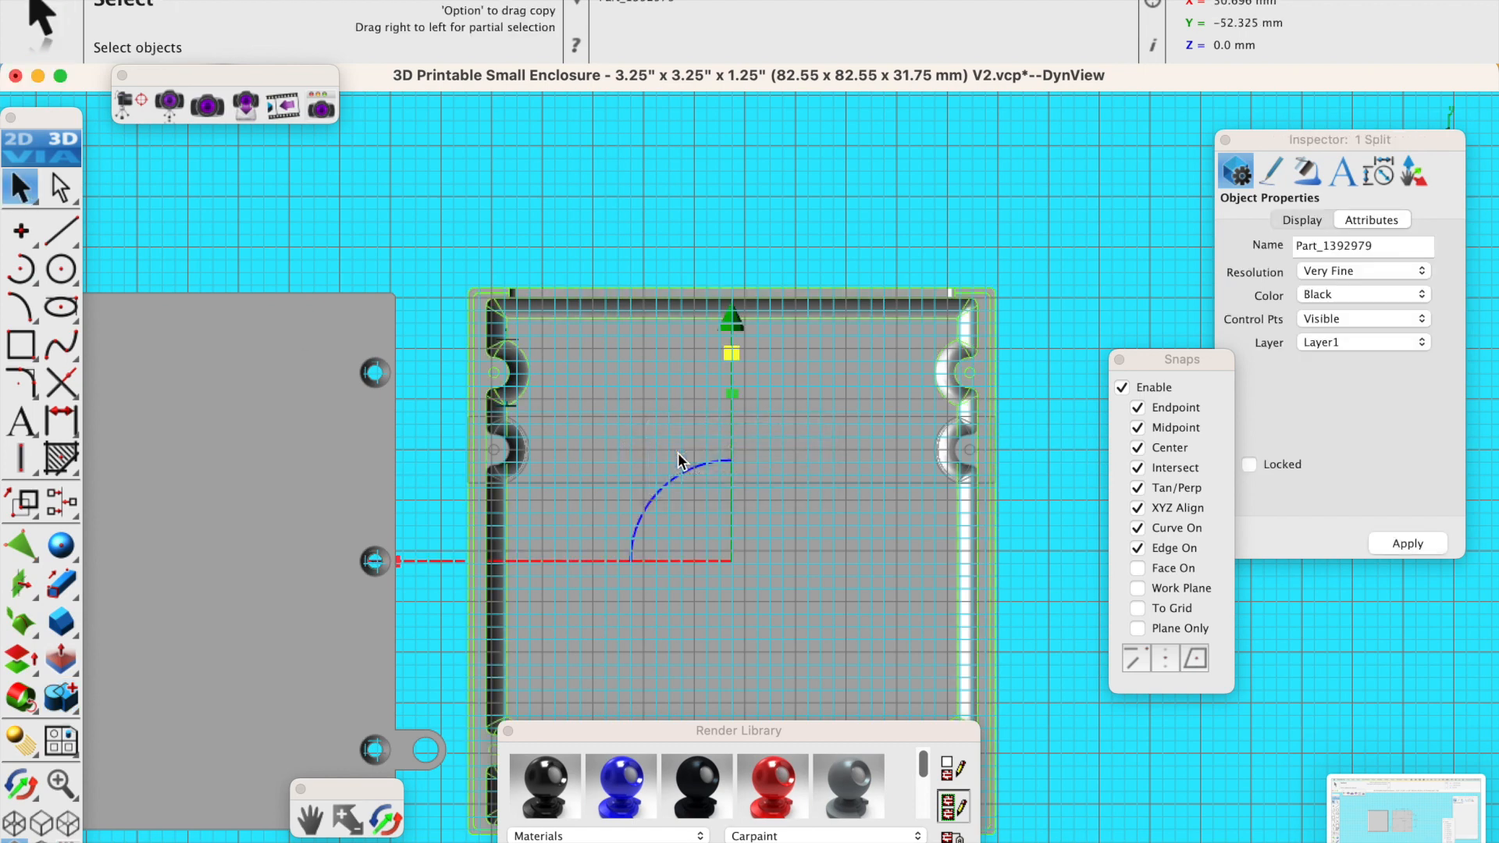
pyautogui.click(1029, 451)
pyautogui.click(965, 462)
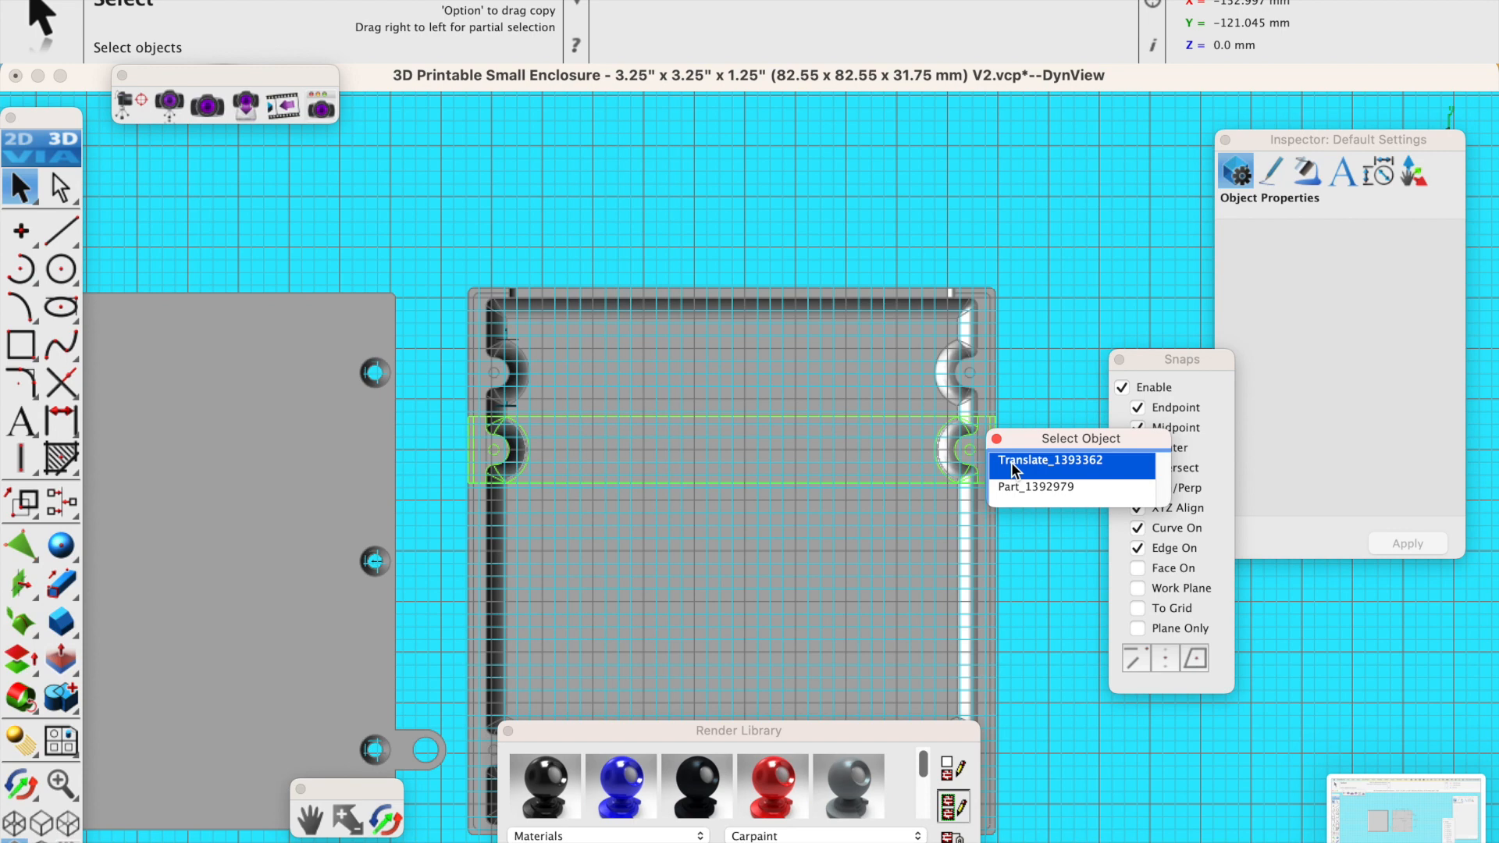
pyautogui.click(1010, 462)
pyautogui.moveTo(728, 247); pyautogui.dragTo(723, 289)
pyautogui.click(704, 230)
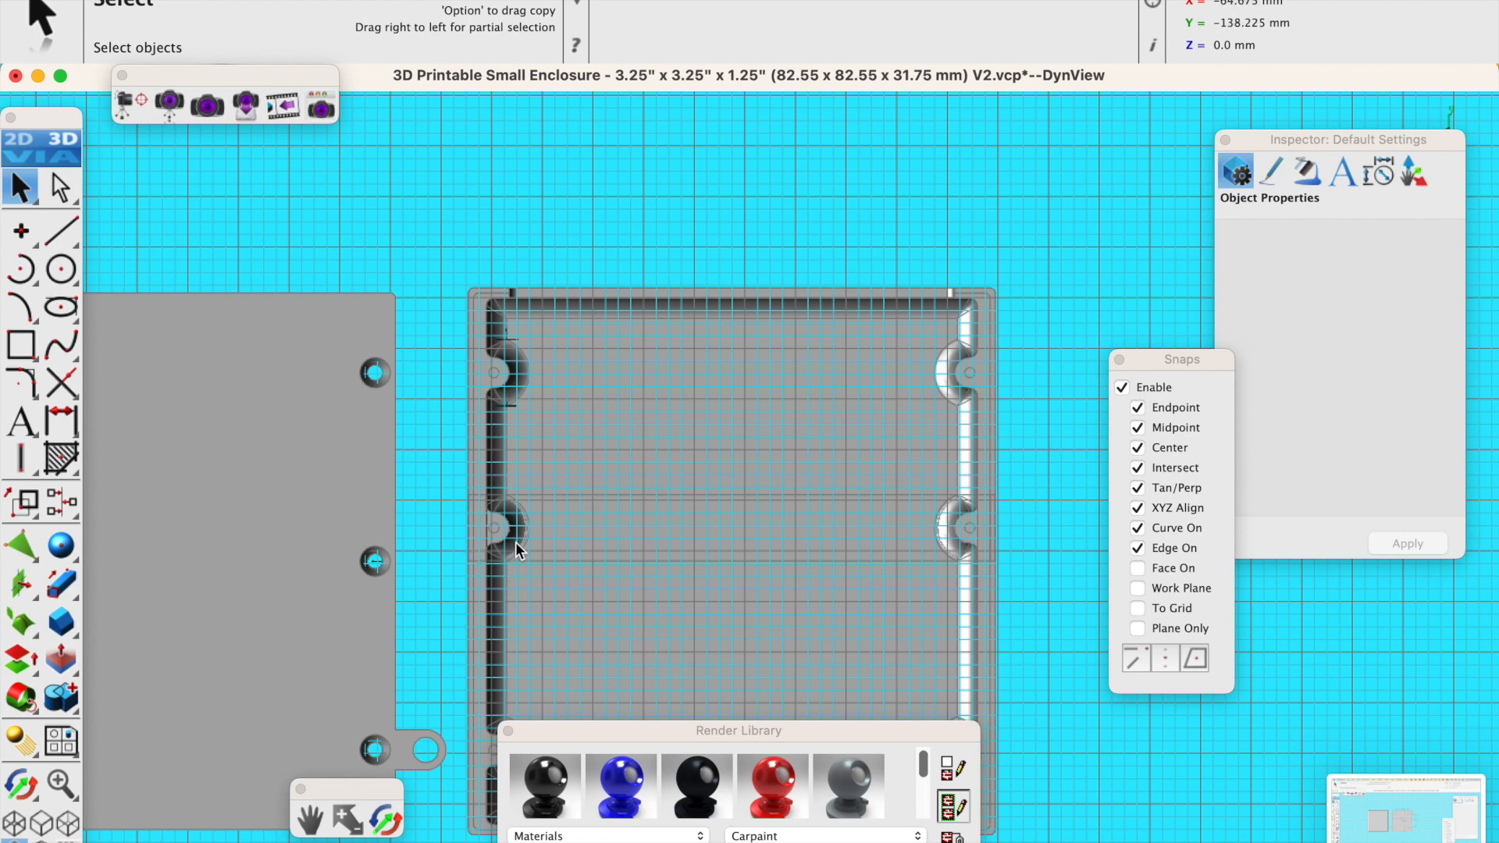
# Align the copied boss strip's center vertically to the midpoint of the cover's side edge.
pyautogui.click(58, 509)
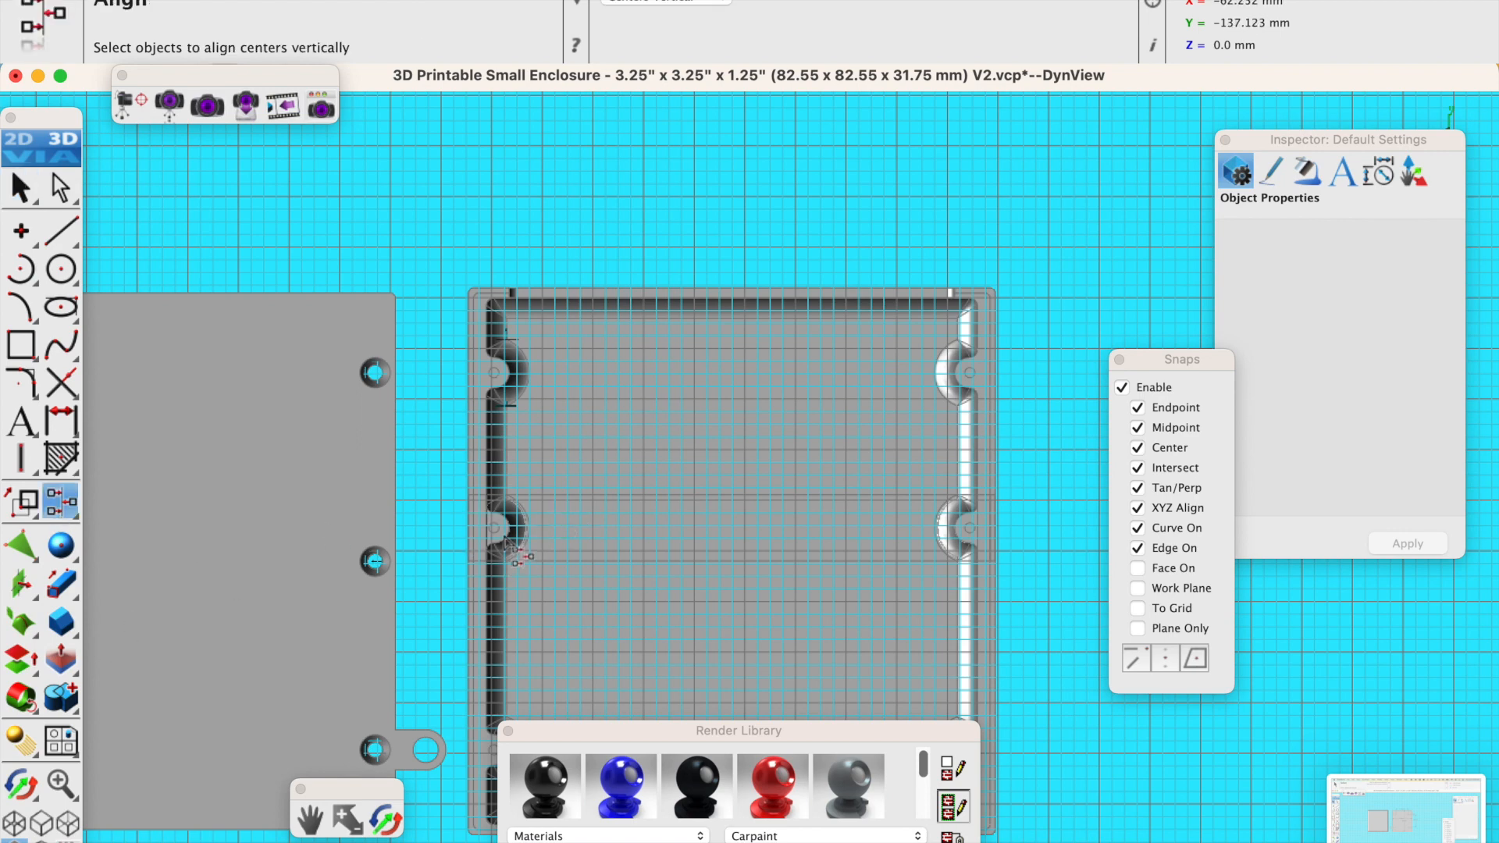
pyautogui.click(513, 549)
pyautogui.click(562, 542)
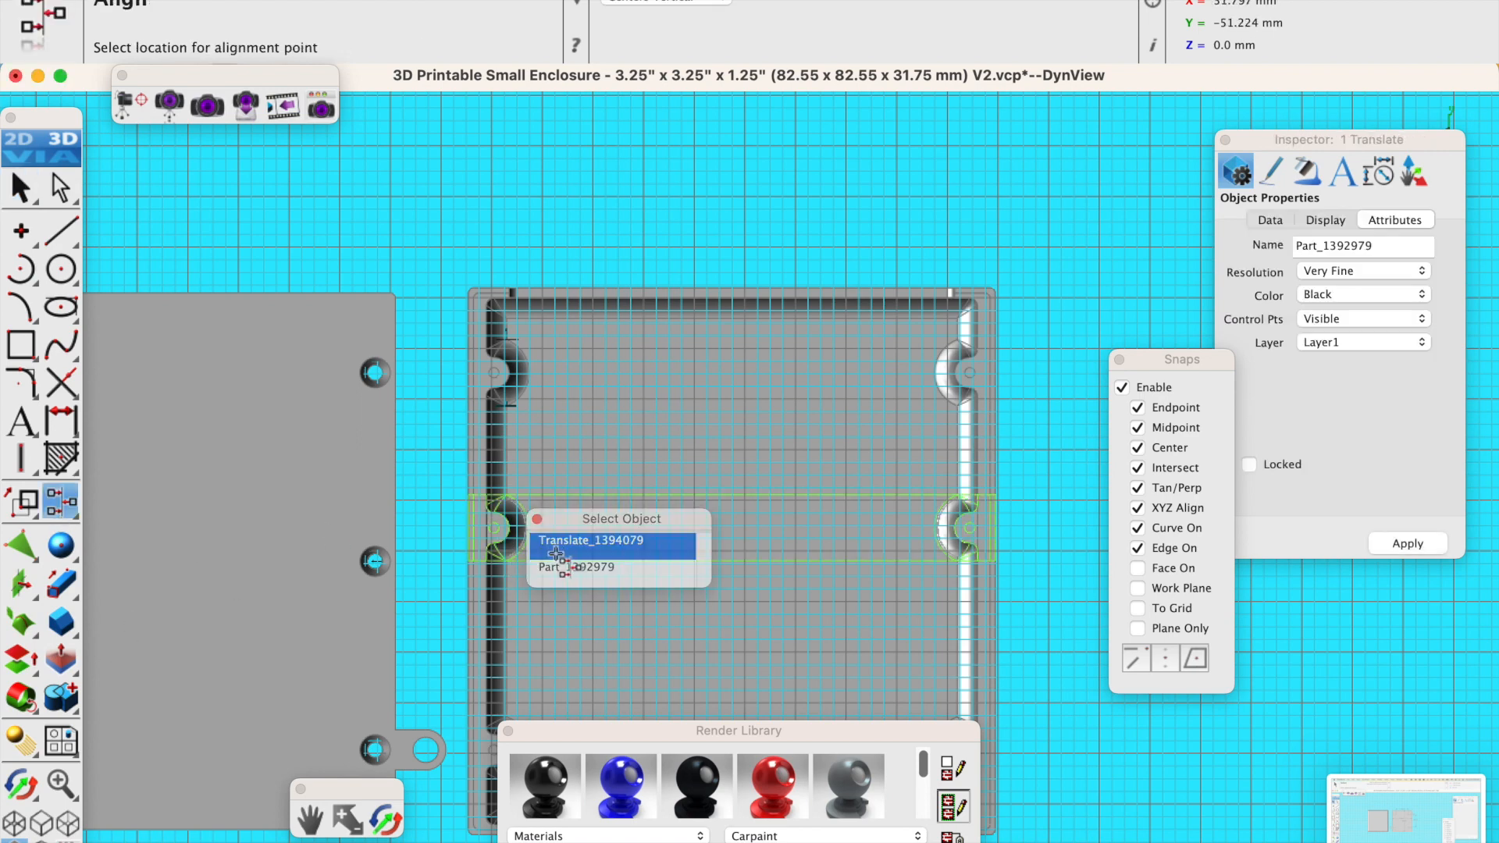
pyautogui.click(996, 563)
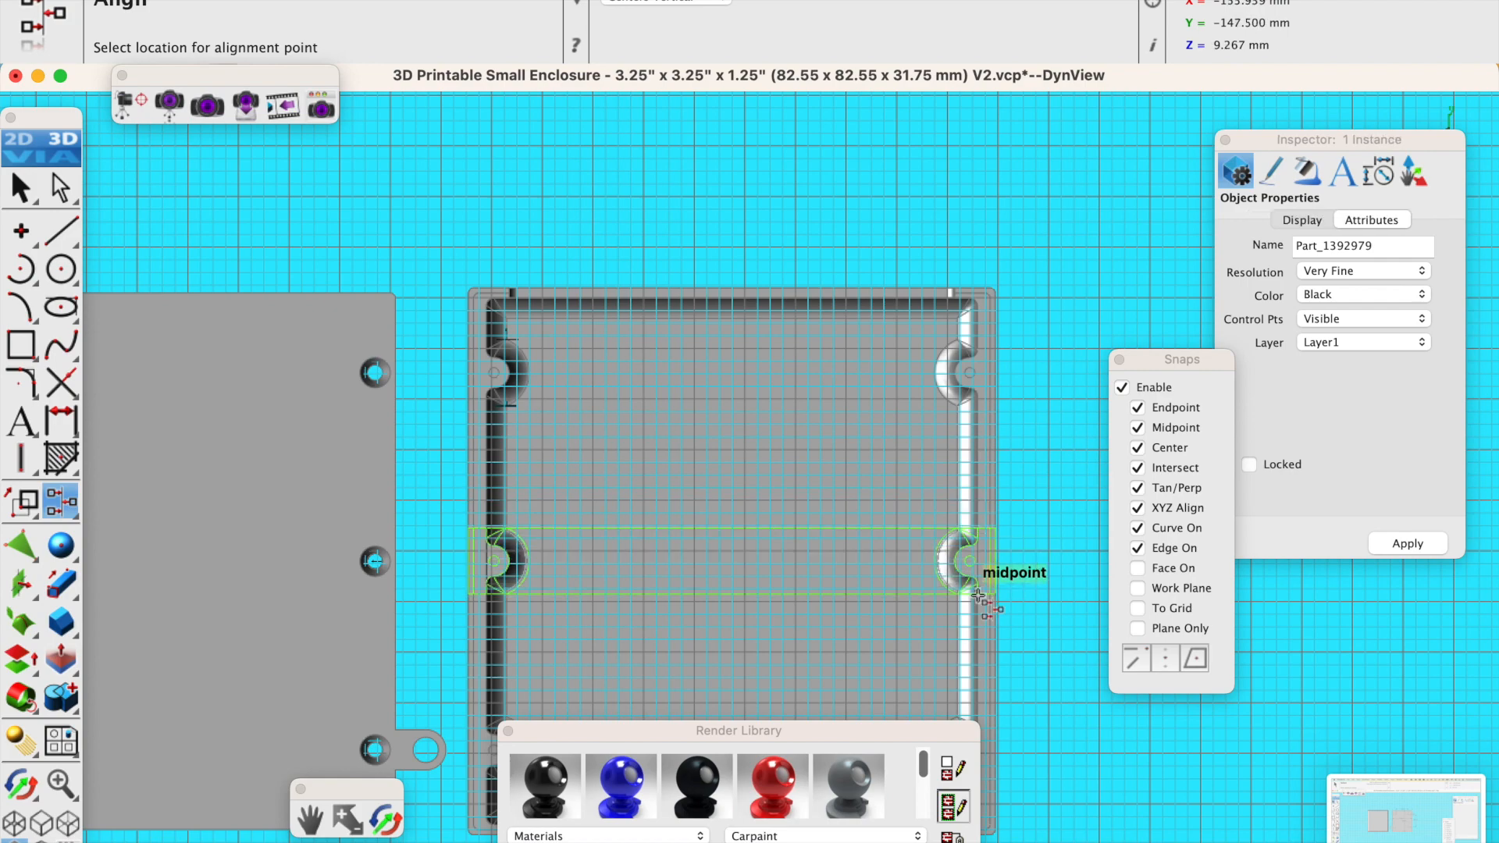
# Merge the centered boss strip into the cover solid with Add Solid.
pyautogui.scroll(-3, 840, 598)
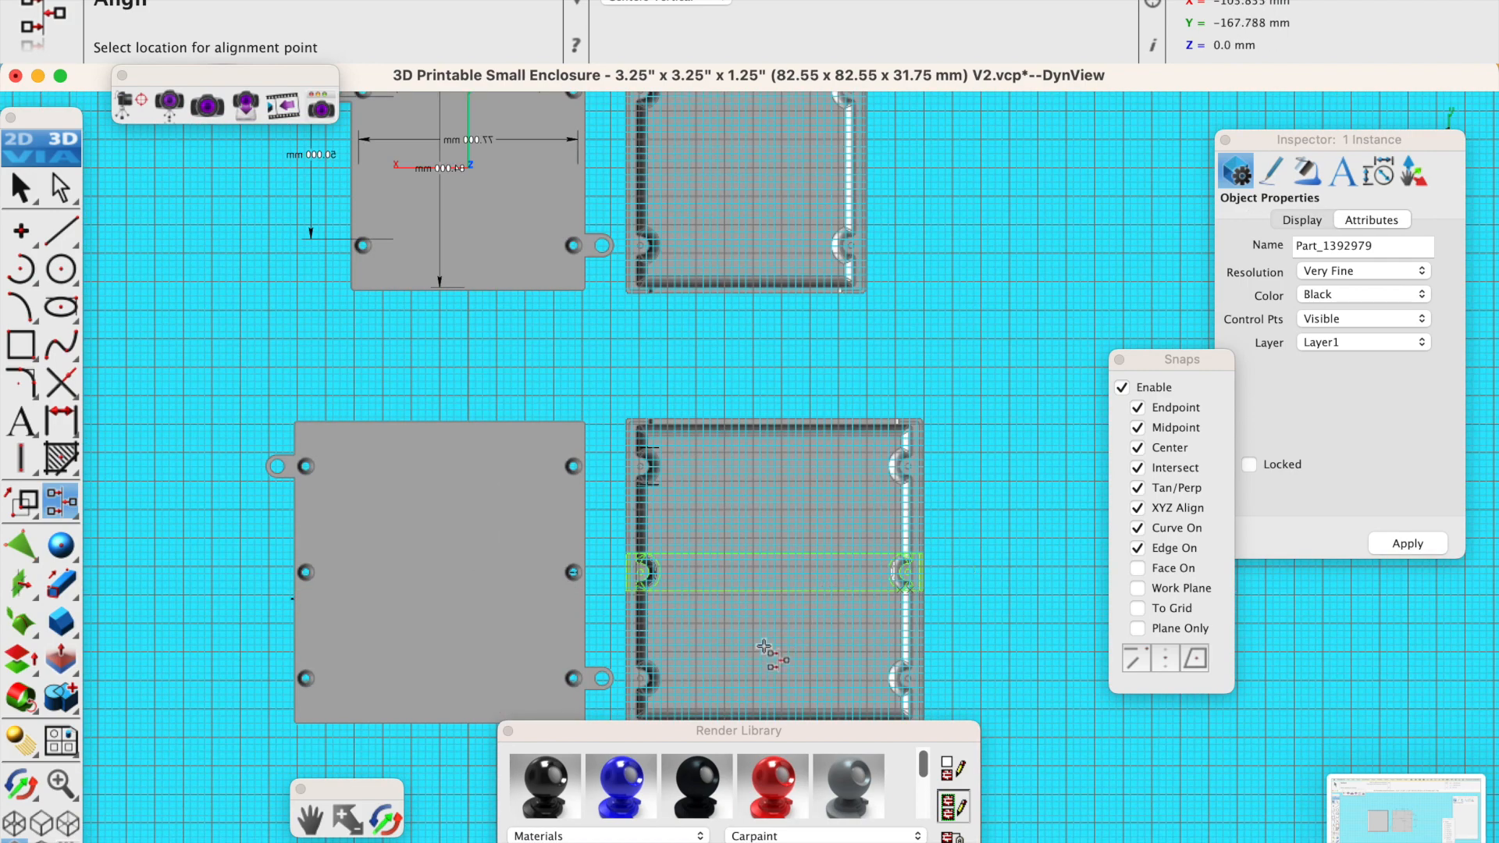
pyautogui.click(61, 697)
pyautogui.click(746, 633)
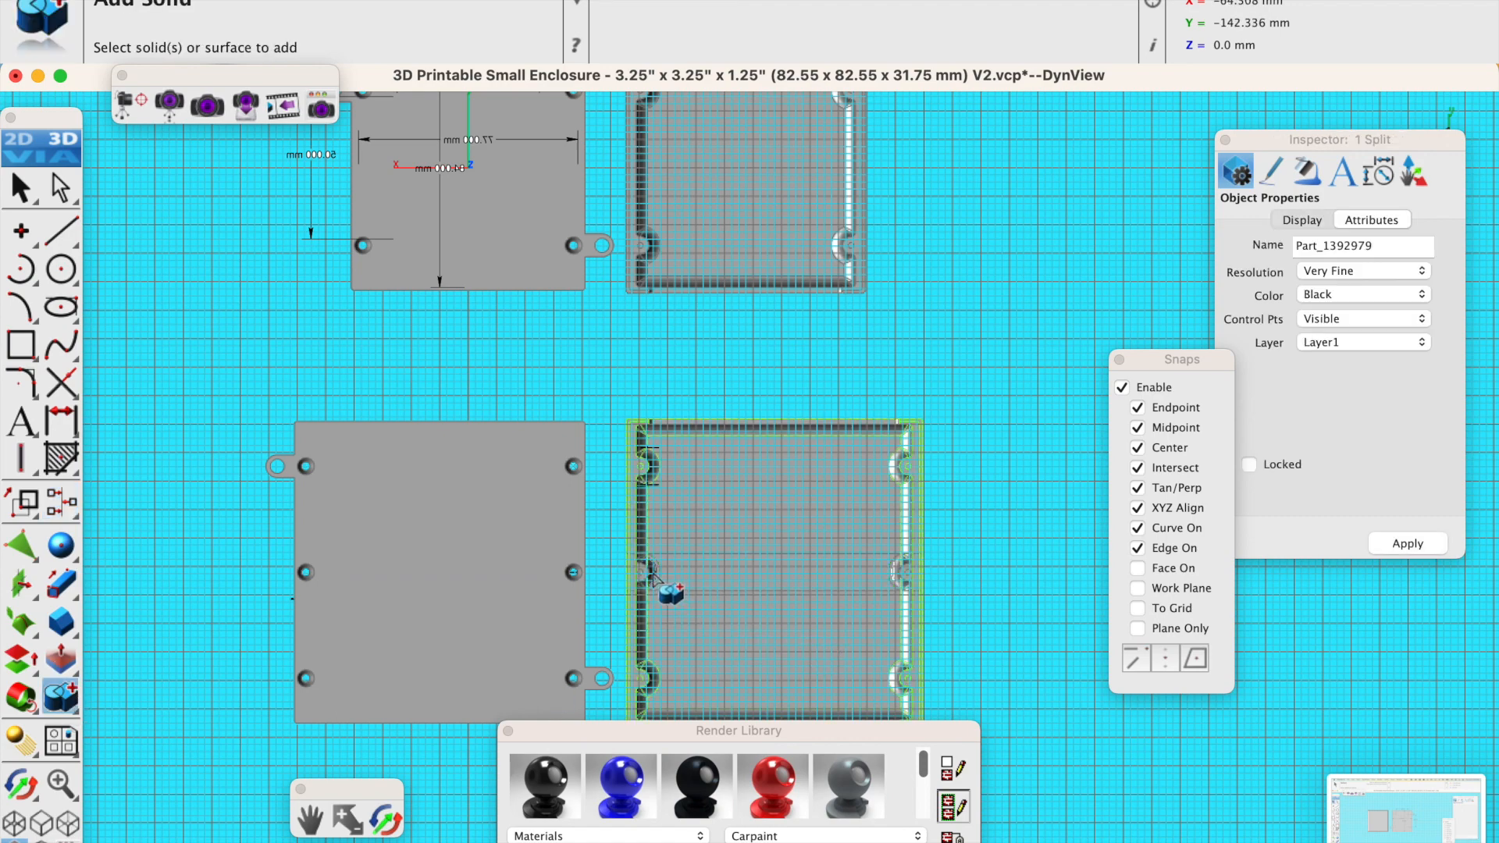
pyautogui.click(641, 573)
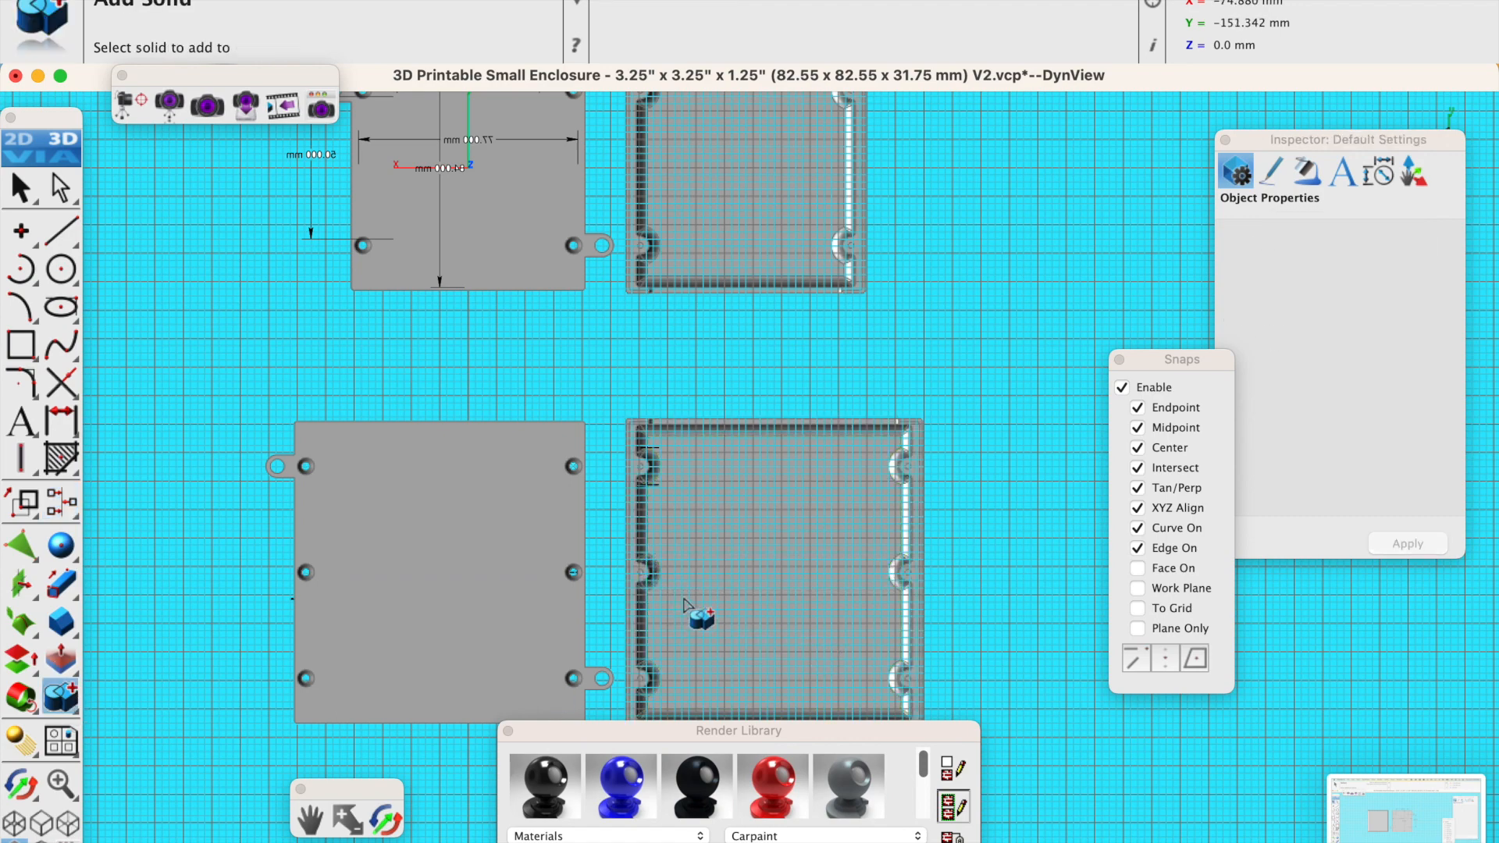
# Add a vertical dimension between the screw-hole centers of the cover's upper-left and middle-left bosses.
pyautogui.scroll(-5, 688, 573)
pyautogui.scroll(8, 731, 633)
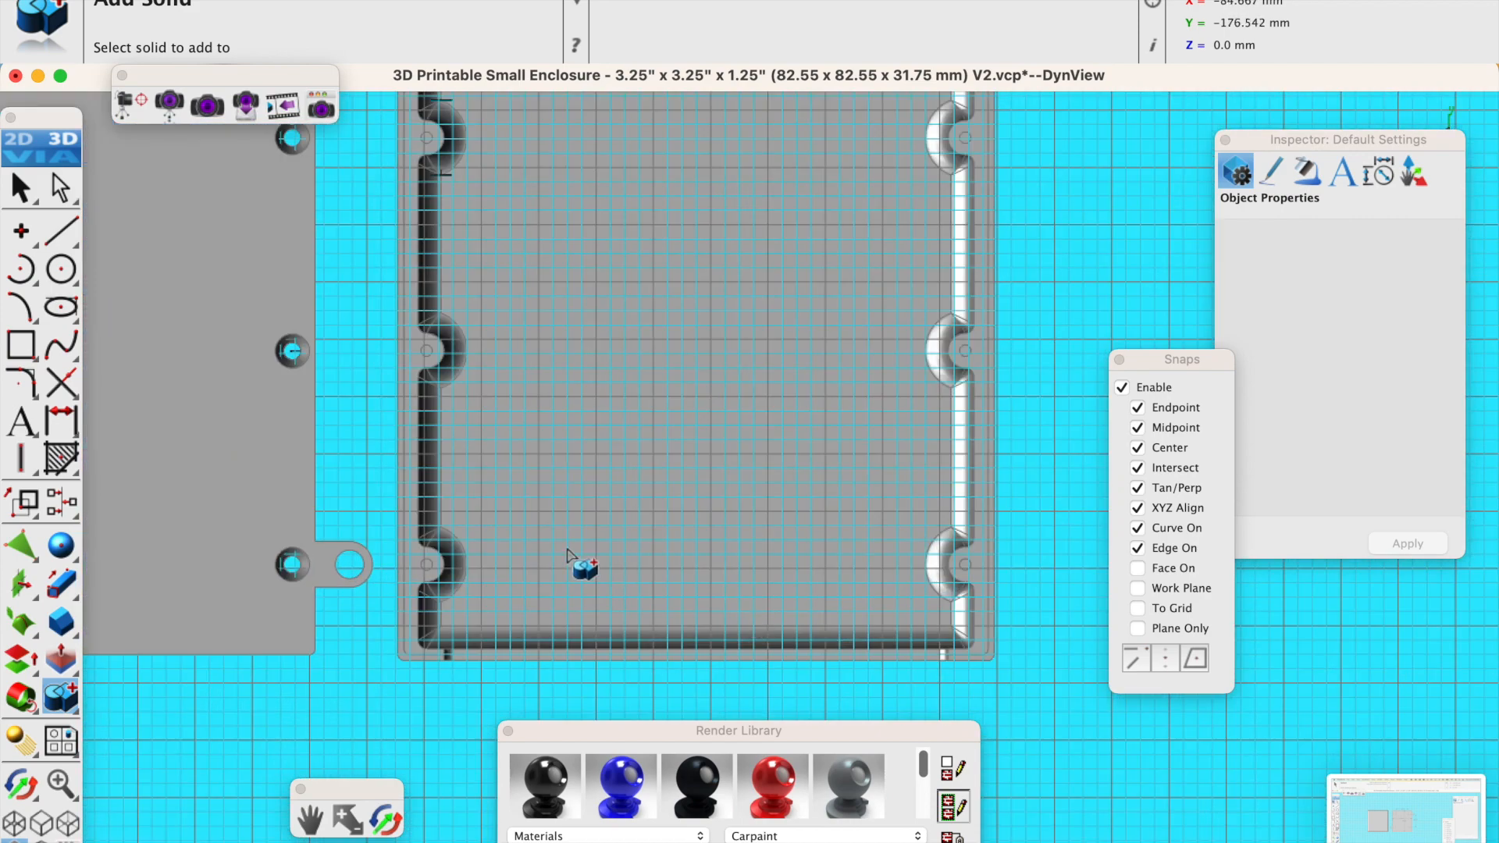
pyautogui.scroll(1, 573, 559)
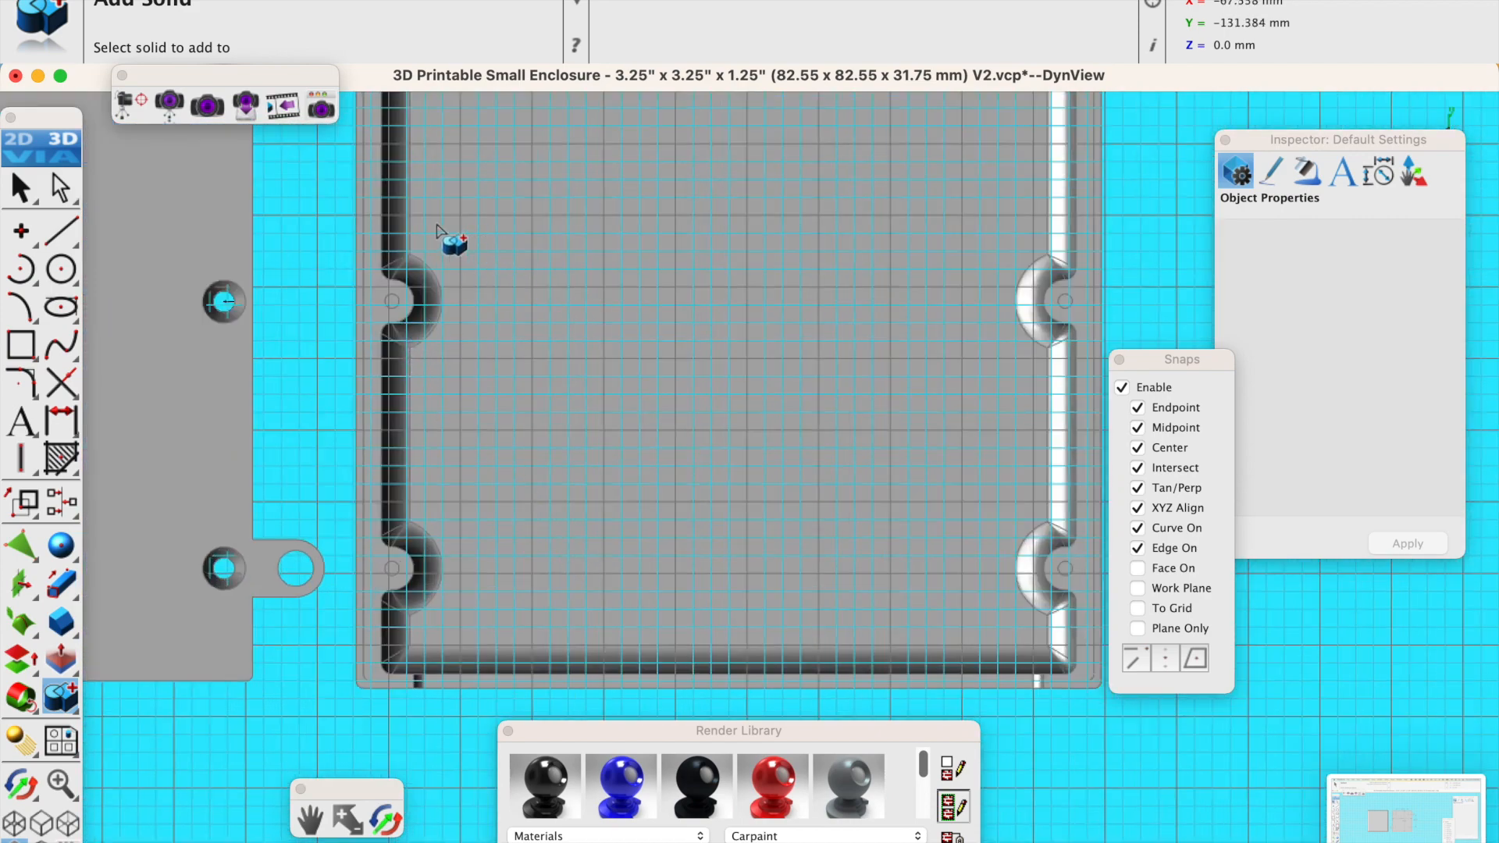
pyautogui.scroll(5, 377, 351)
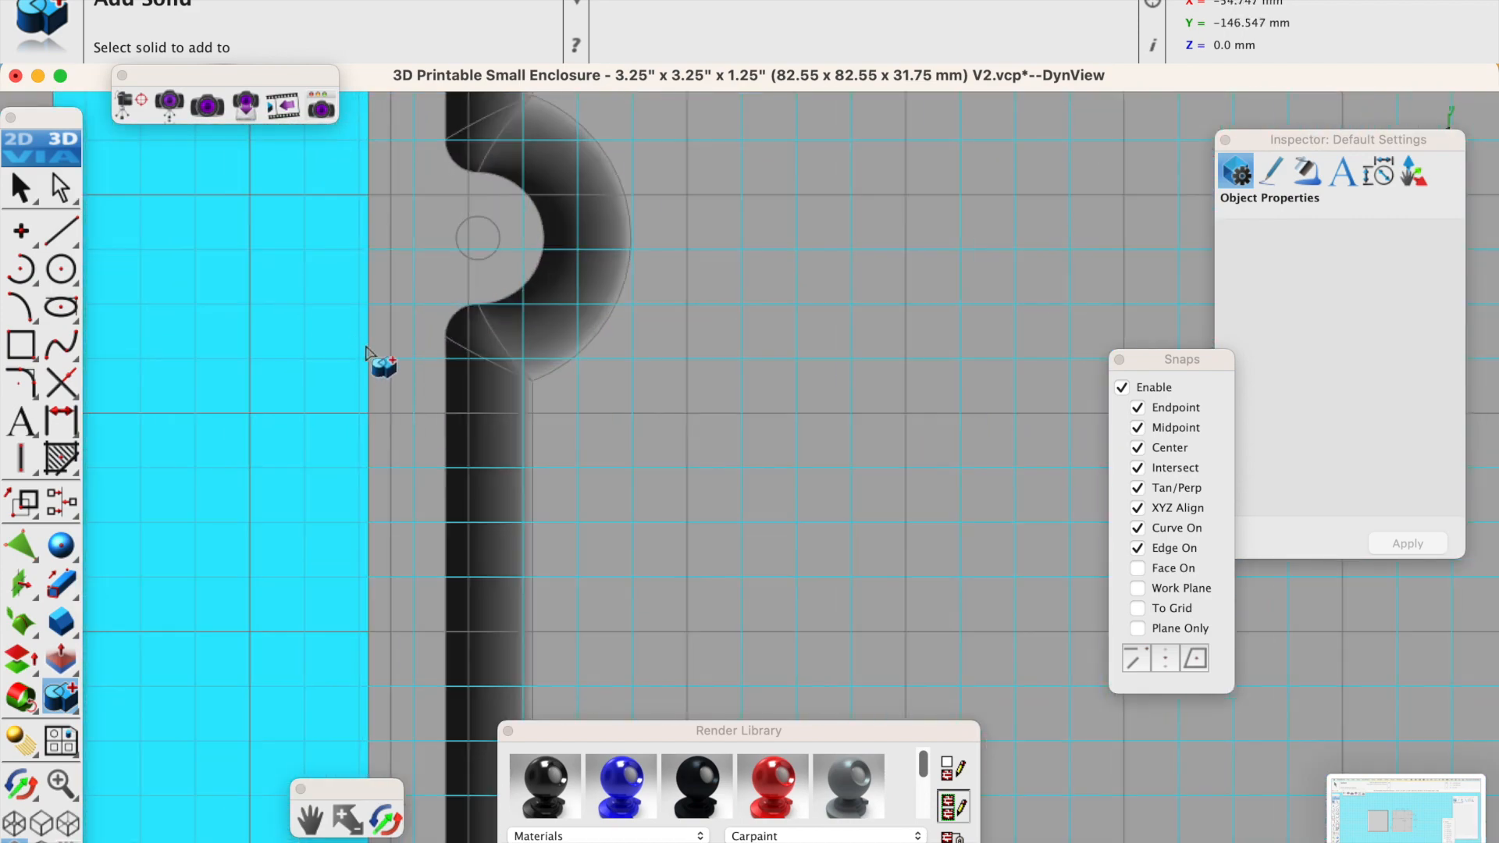
pyautogui.scroll(-6, 558, 385)
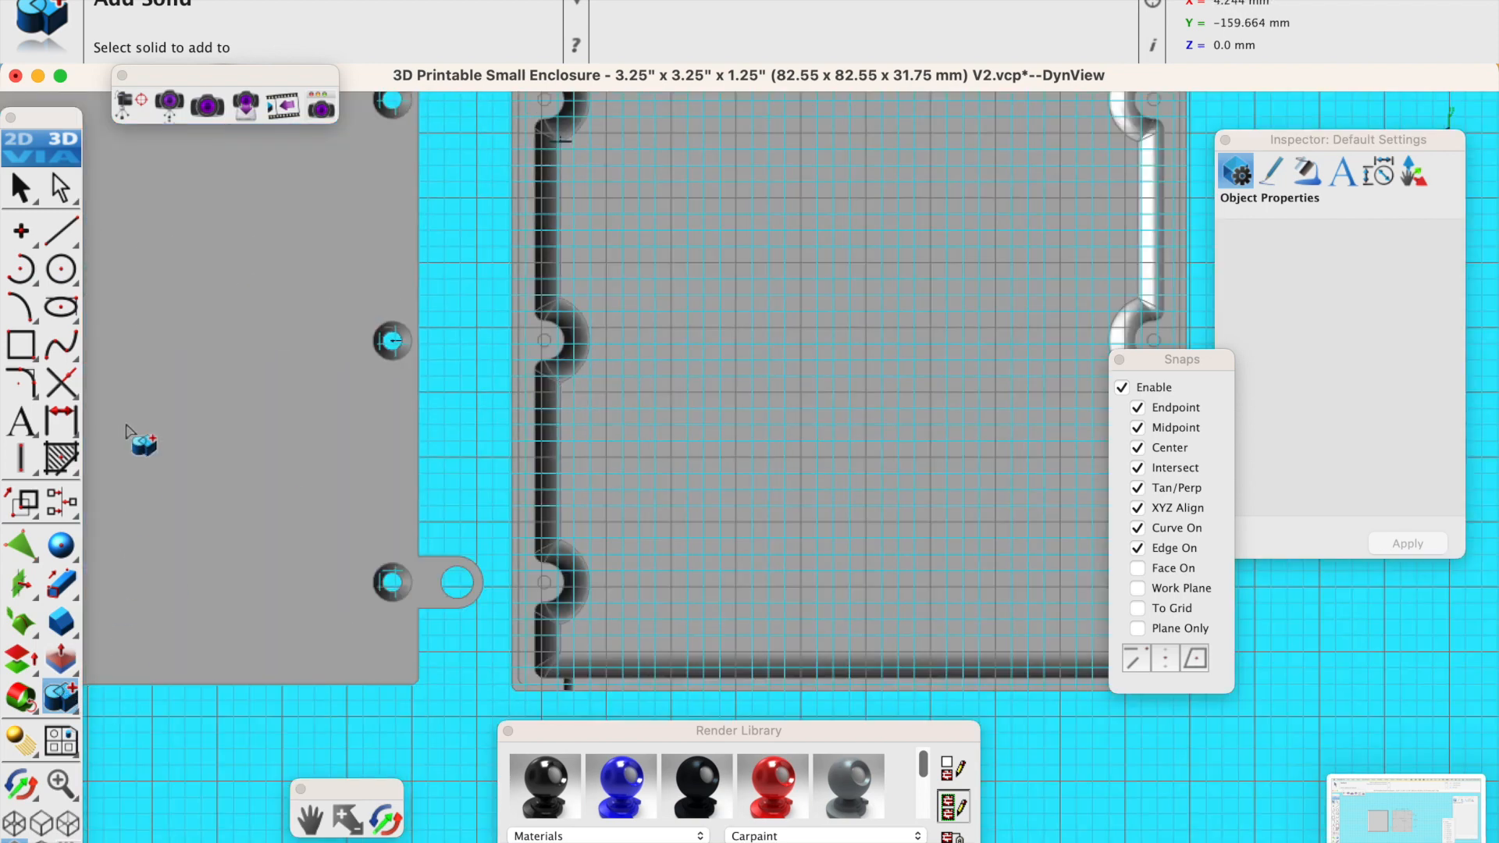
pyautogui.moveTo(63, 417); pyautogui.dragTo(173, 420)
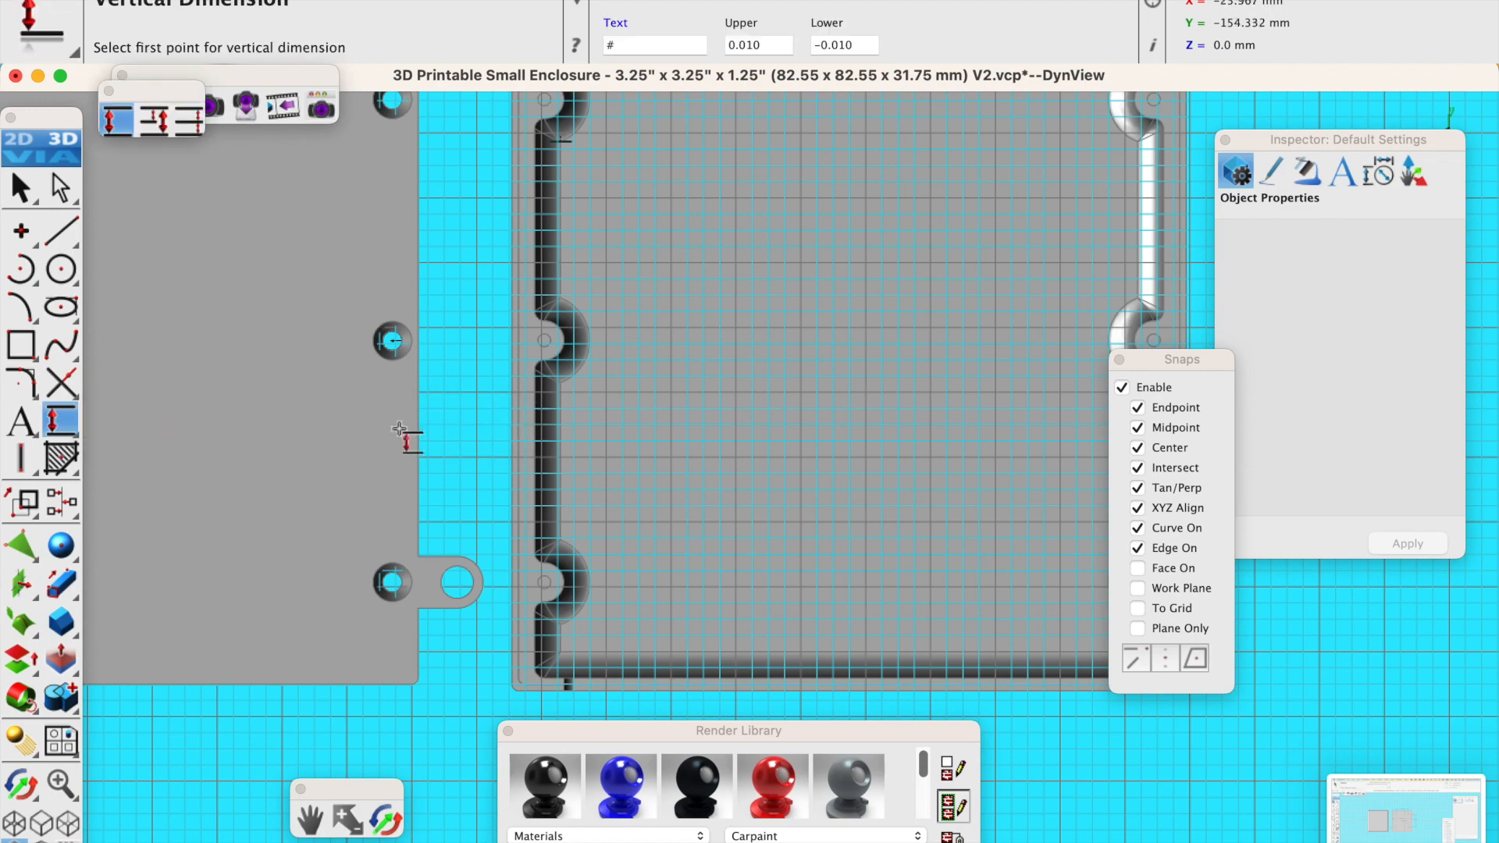
pyautogui.scroll(-4, 557, 445)
pyautogui.scroll(6, 560, 308)
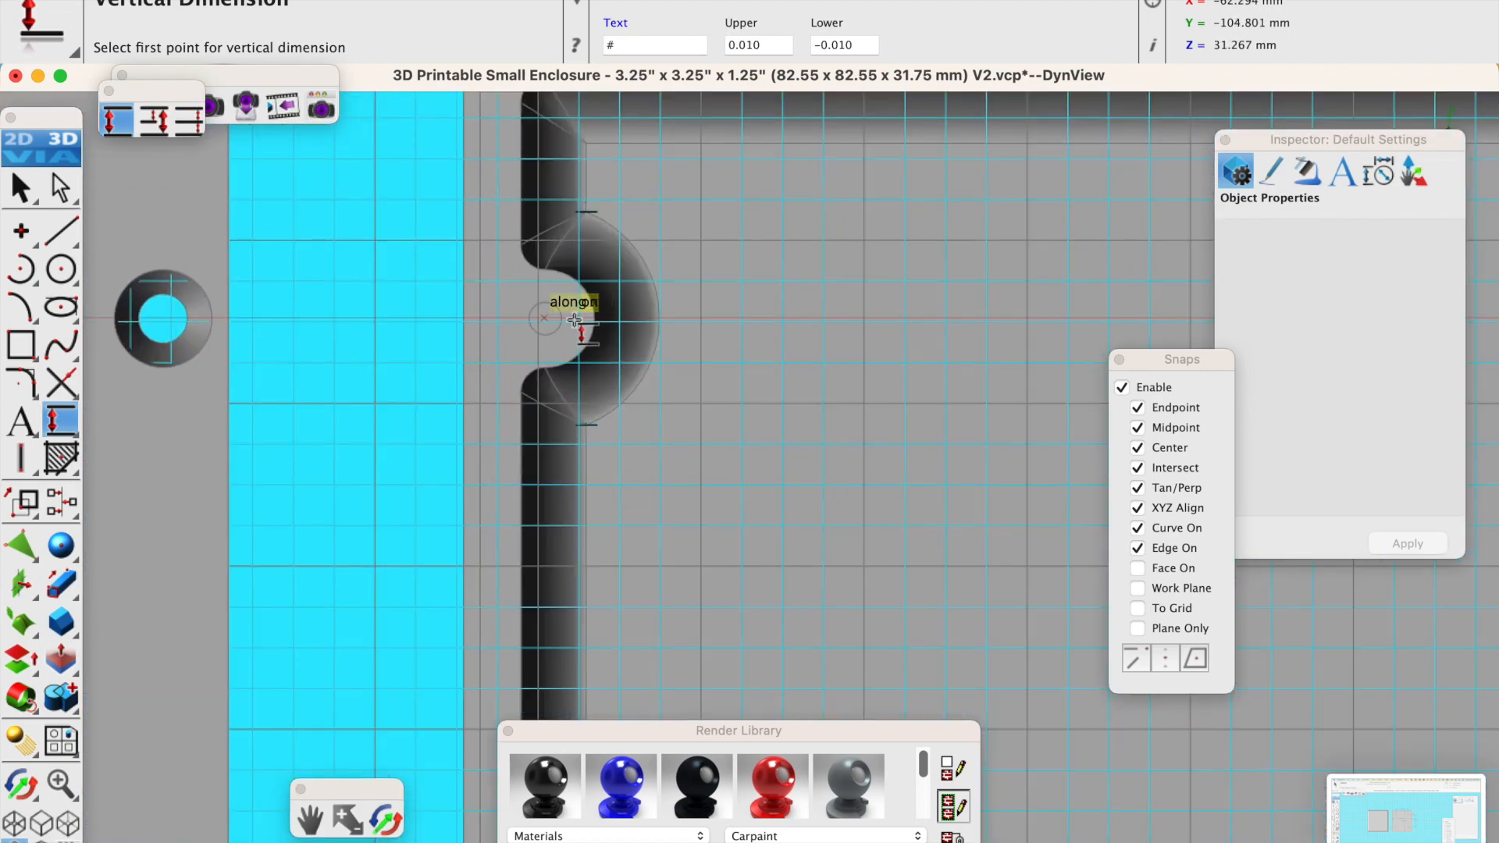
pyautogui.click(544, 320)
pyautogui.scroll(-6, 568, 332)
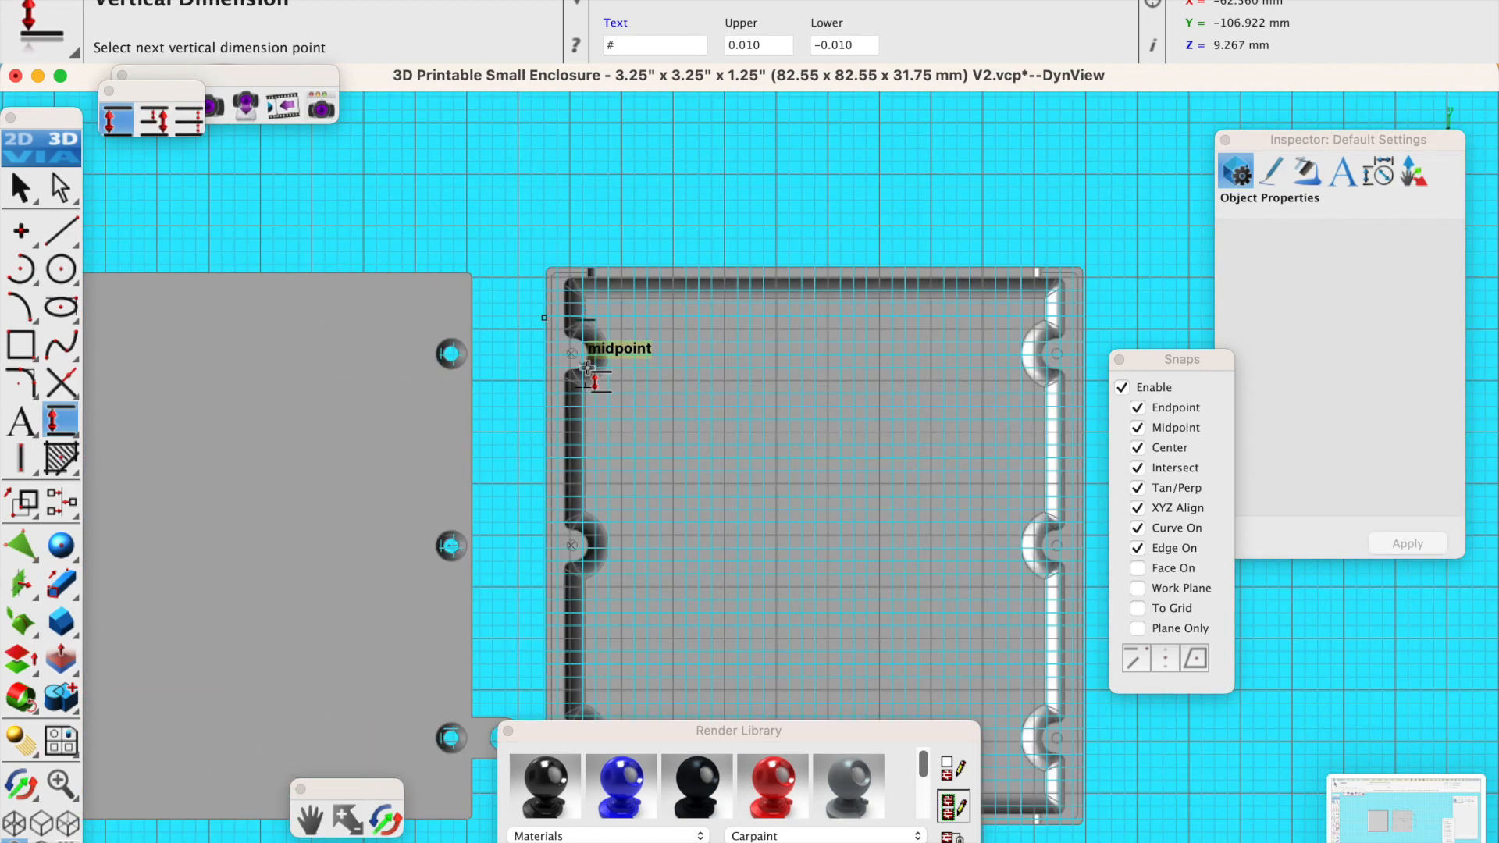
pyautogui.scroll(7, 555, 538)
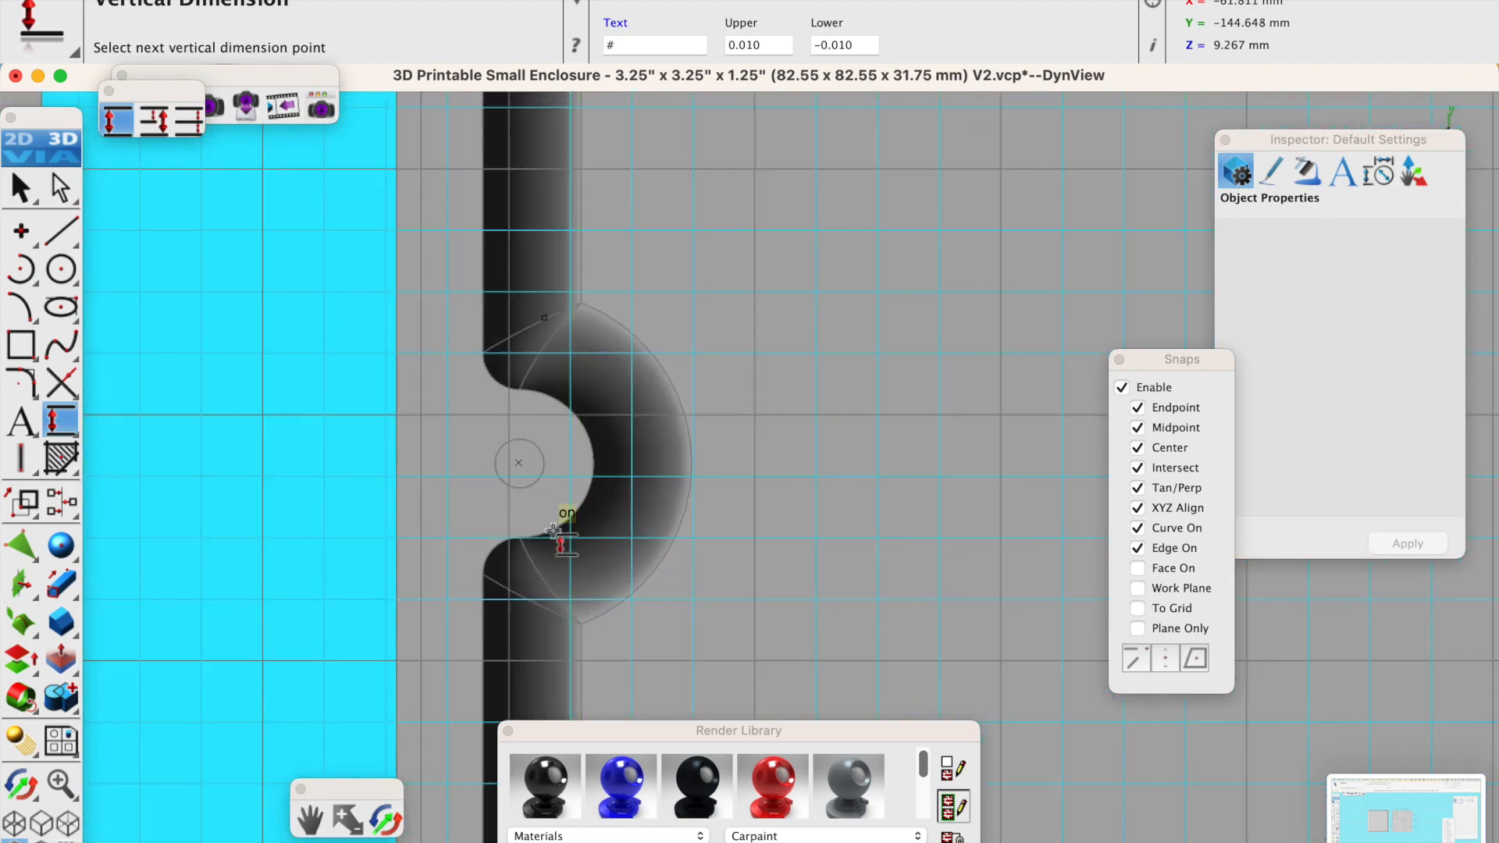
pyautogui.click(521, 463)
pyautogui.scroll(-6, 601, 500)
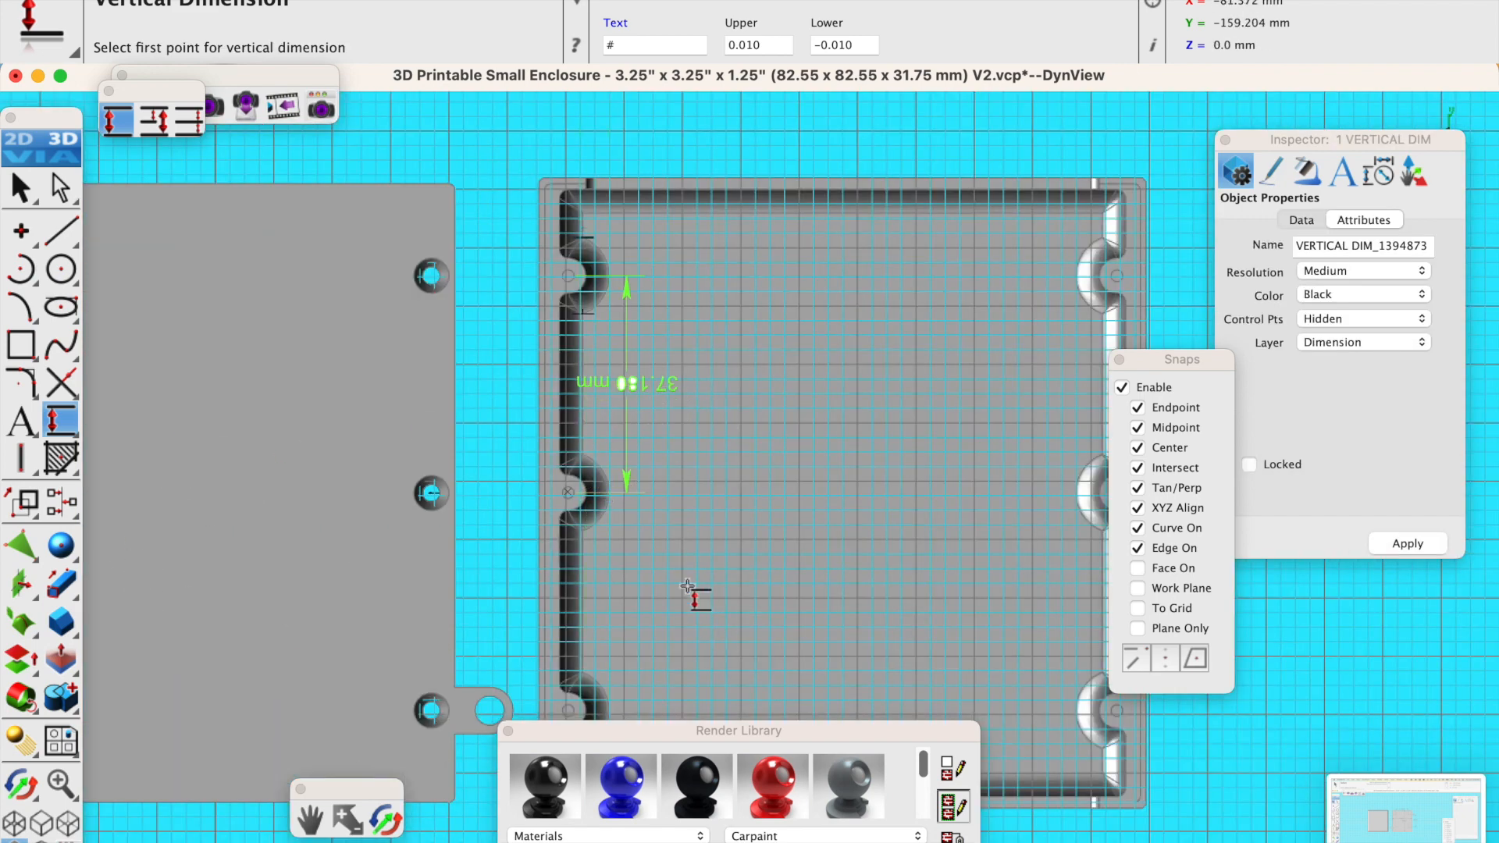
# Add a vertical dimension between the screw-hole centers of the cover's middle-left and lower-left bosses.
pyautogui.scroll(2, 571, 496)
pyautogui.scroll(5, 571, 496)
pyautogui.click(565, 484)
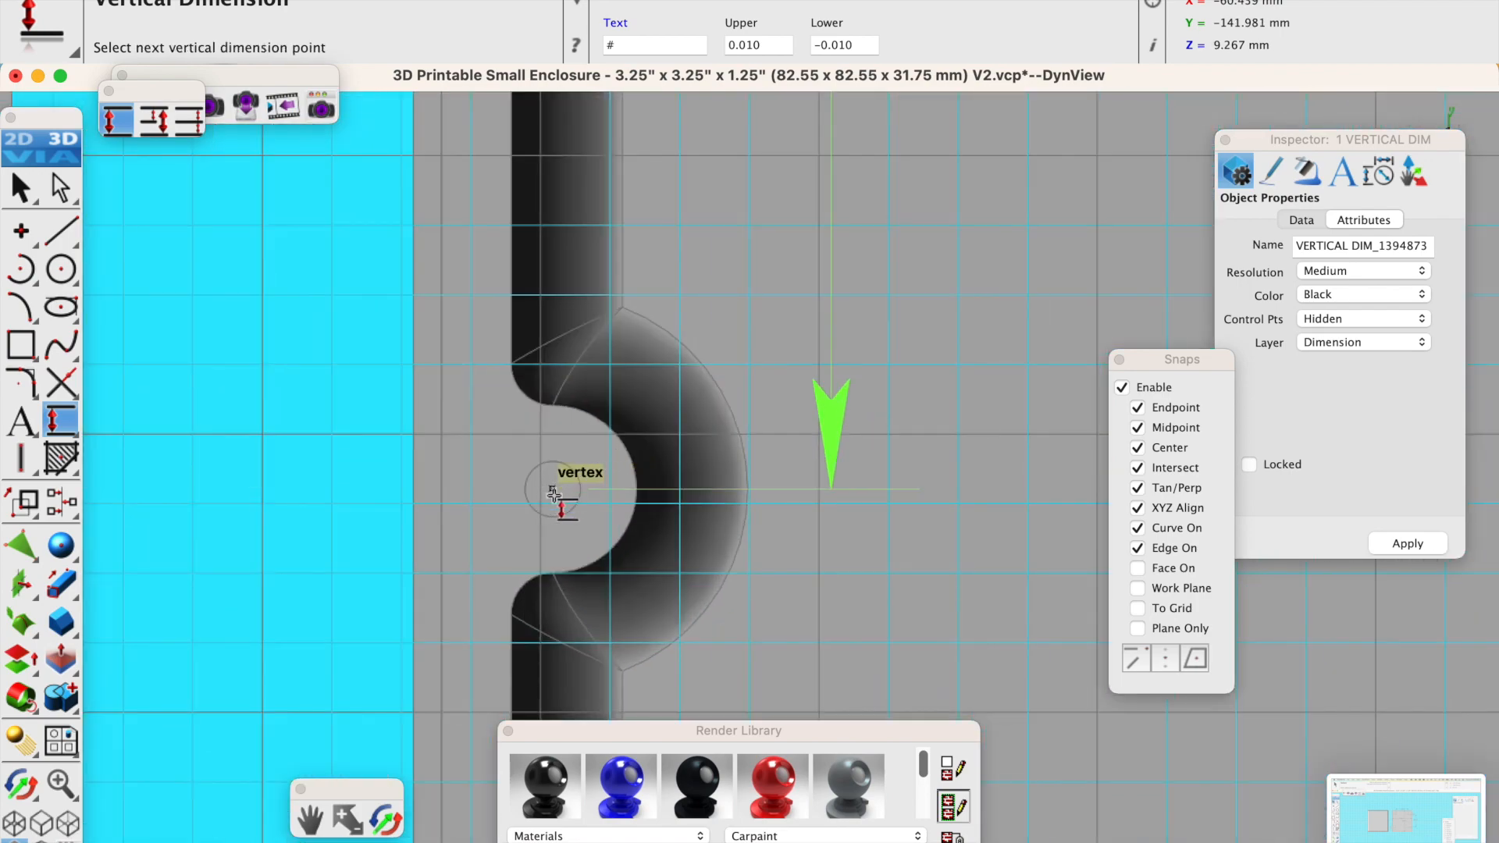
pyautogui.scroll(-6, 584, 498)
pyautogui.scroll(-3, 587, 501)
pyautogui.scroll(10, 539, 609)
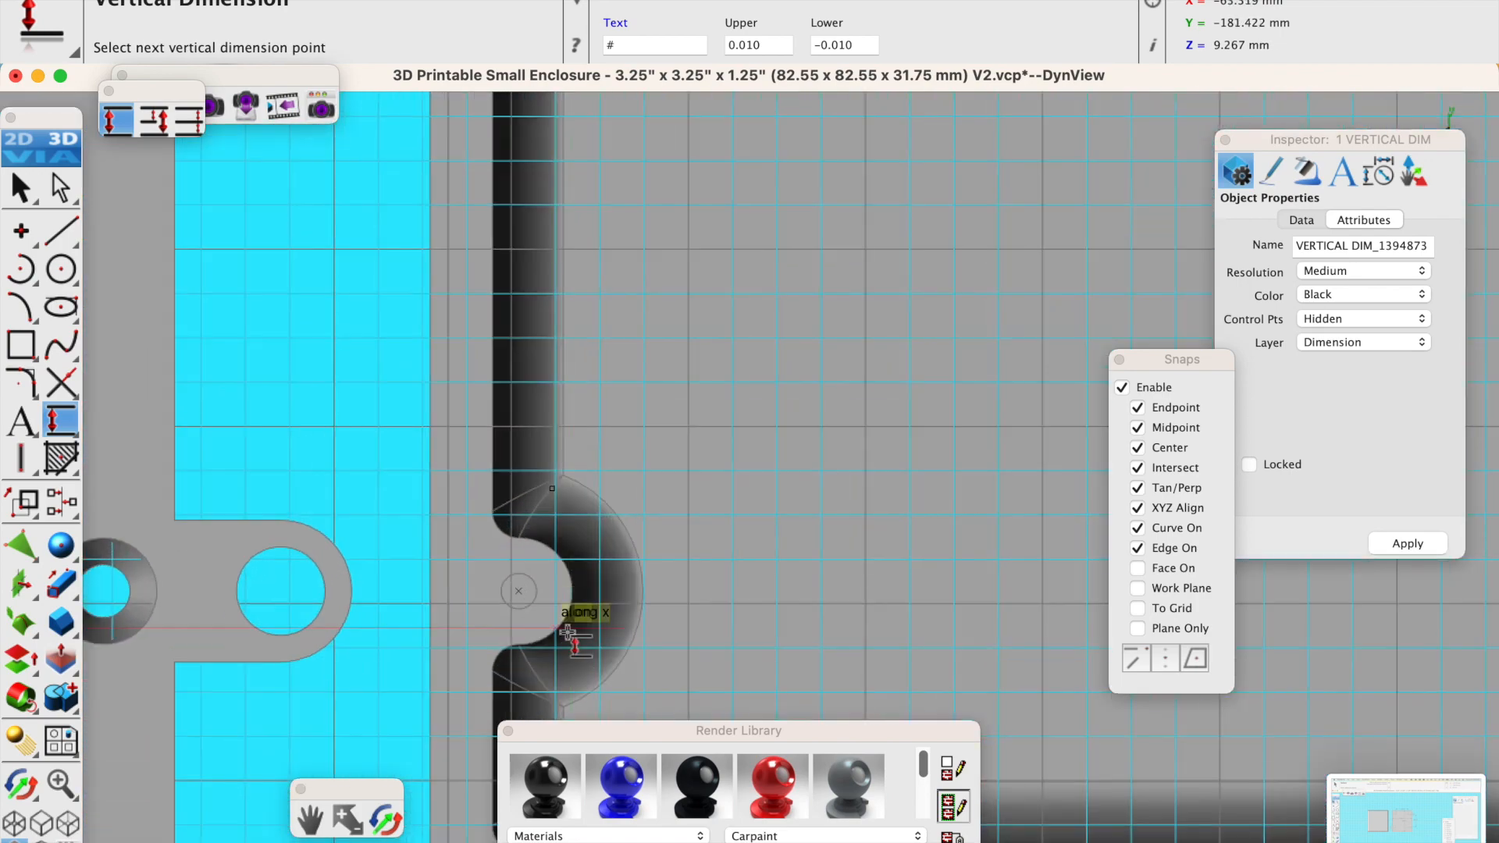
pyautogui.click(522, 593)
pyautogui.scroll(-5, 522, 594)
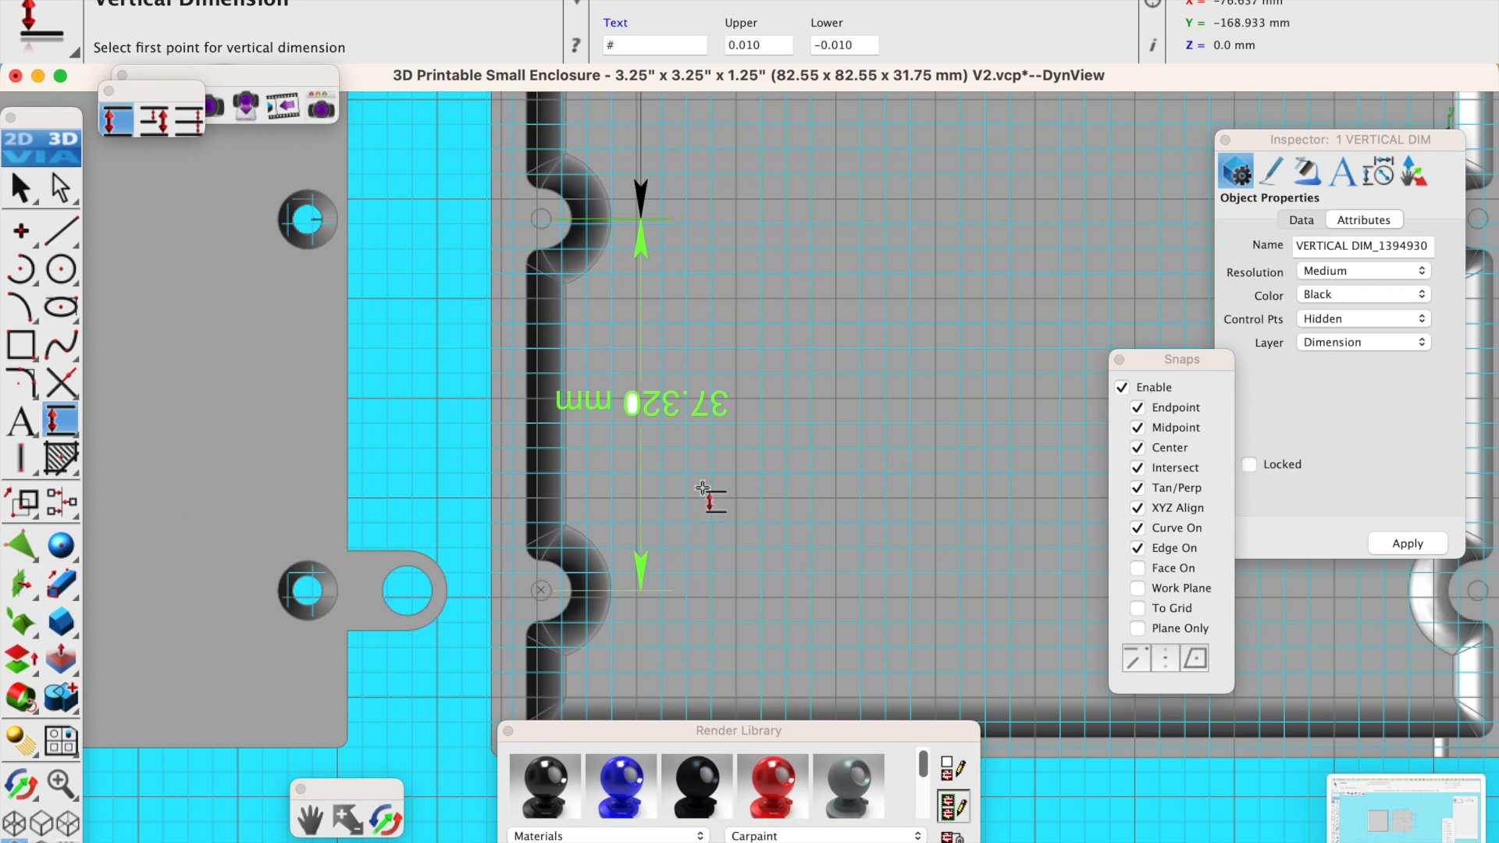
# Dimension the vertical spacing between the base plate's upper-right and middle-right hole centers.
pyautogui.scroll(-3, 710, 492)
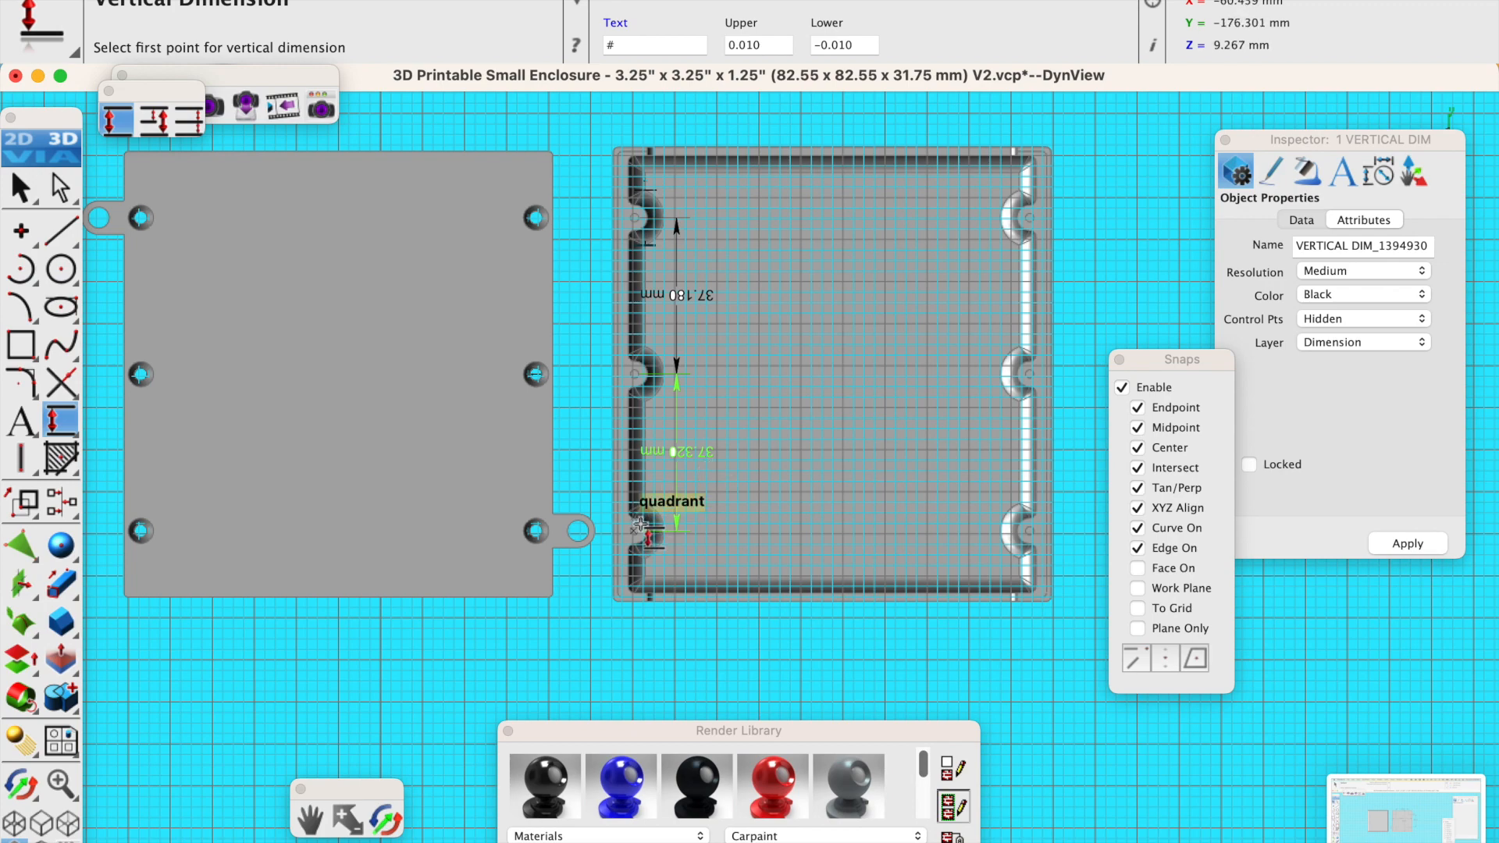
pyautogui.scroll(5, 532, 380)
pyautogui.click(675, 342)
pyautogui.scroll(-5, 675, 342)
pyautogui.scroll(5, 656, 367)
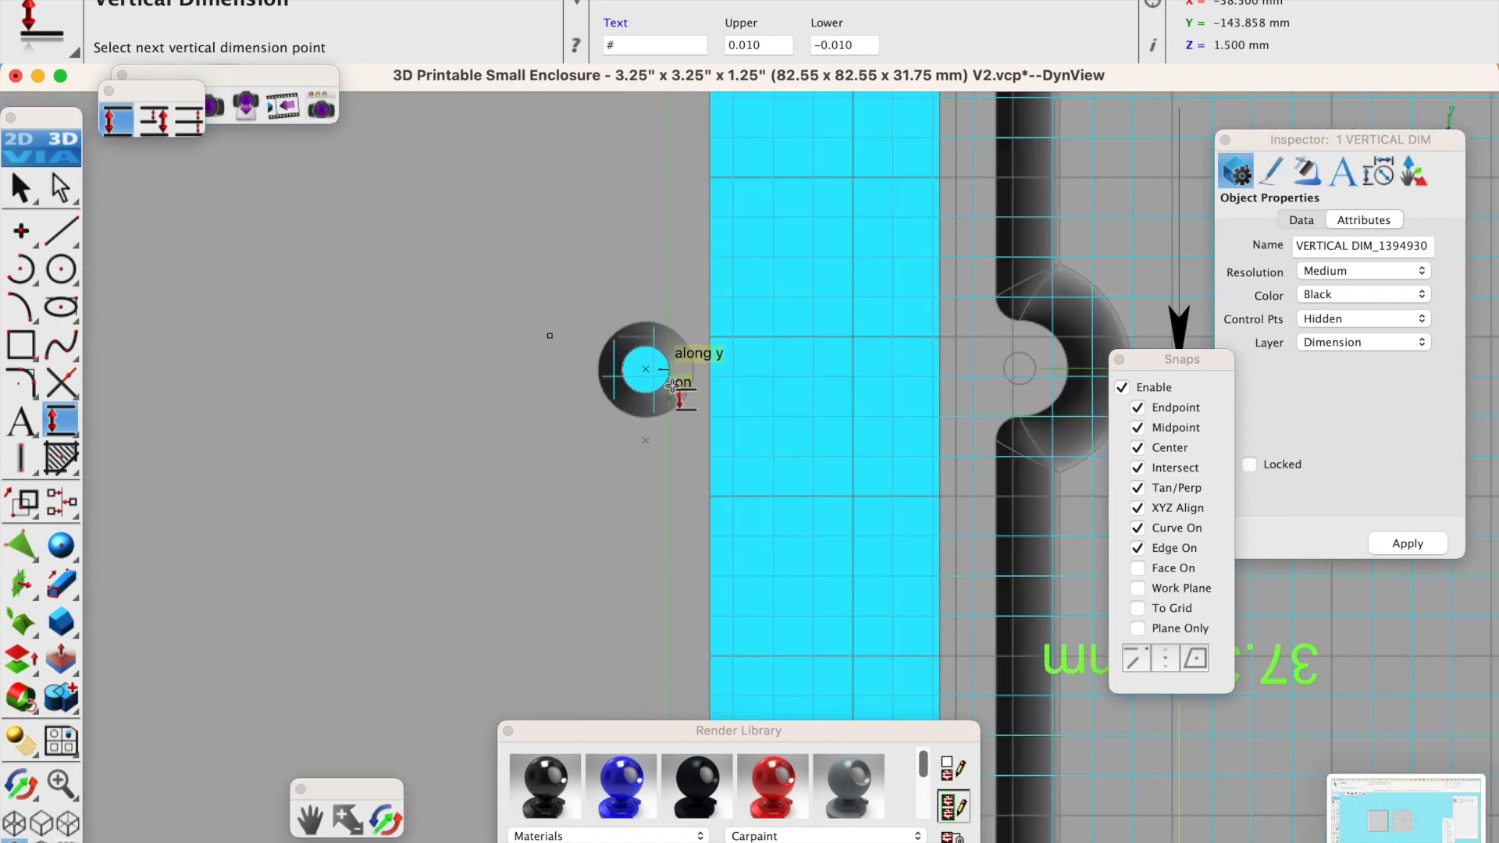
pyautogui.click(647, 373)
pyautogui.scroll(-5, 624, 374)
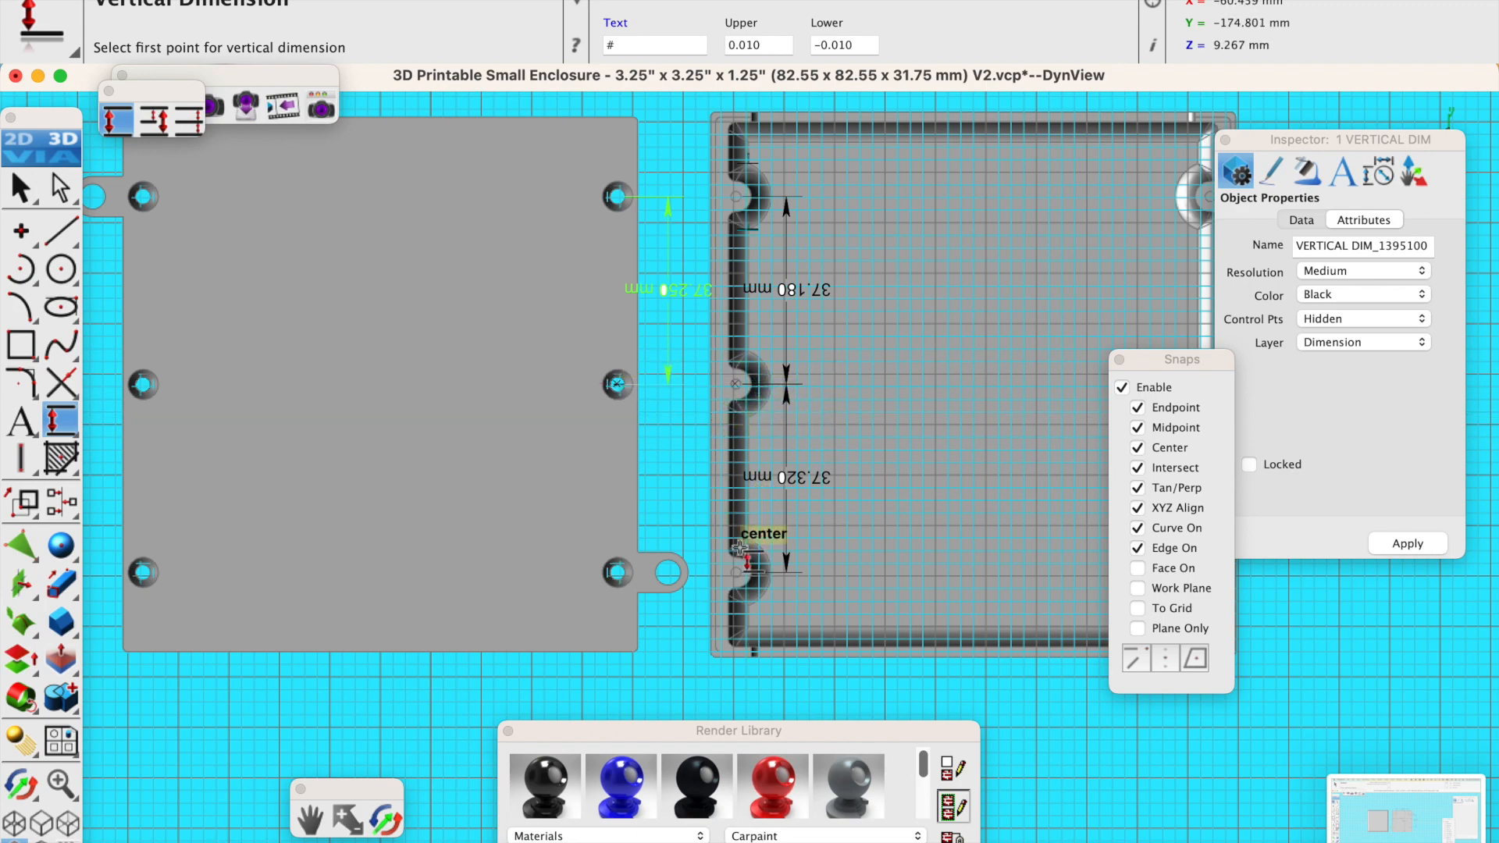
# Dimension the vertical spacing between the base plate's middle-right and lower-right hole centers and compare it with the cover's boss spacing.
pyautogui.scroll(1, 625, 564)
pyautogui.scroll(3, 624, 564)
pyautogui.scroll(-3, 619, 452)
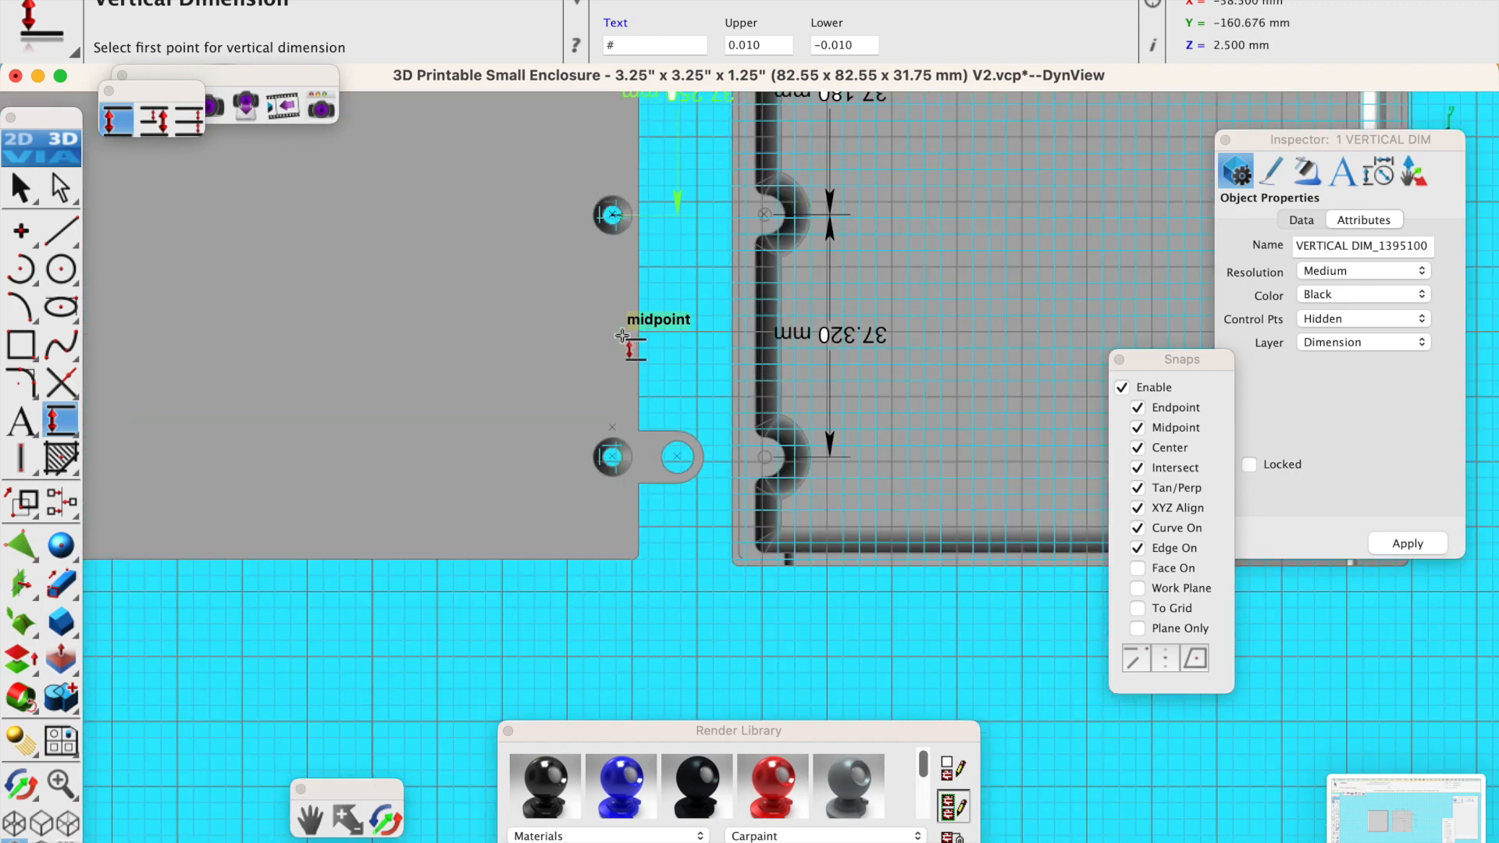
pyautogui.scroll(2, 619, 227)
pyautogui.scroll(2, 580, 182)
pyautogui.click(581, 180)
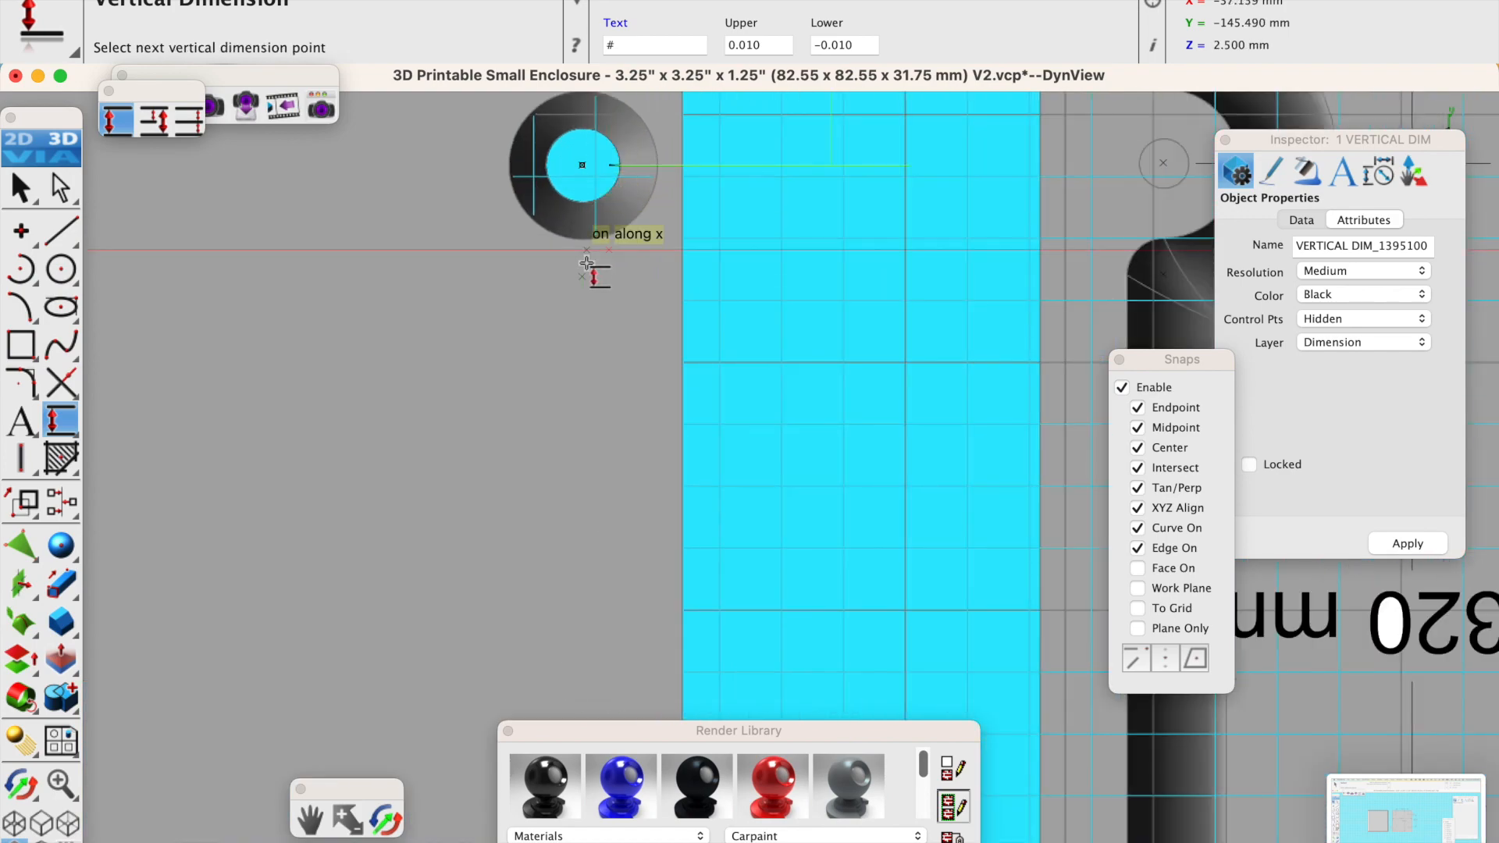
pyautogui.scroll(-6, 583, 261)
pyautogui.scroll(2, 601, 406)
pyautogui.scroll(2, 588, 460)
pyautogui.click(587, 456)
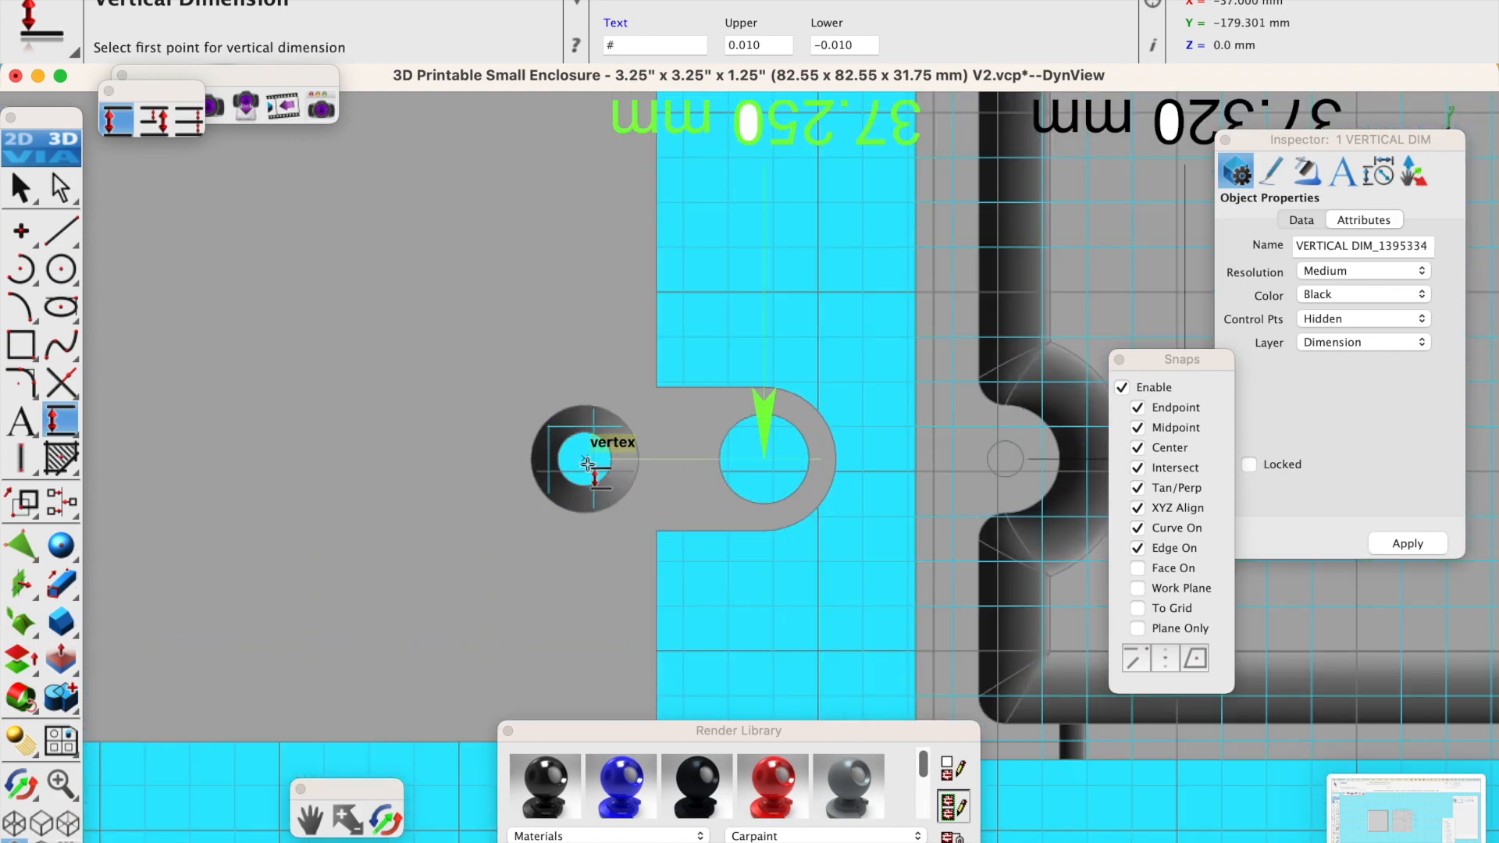
pyautogui.scroll(-3, 587, 457)
pyautogui.scroll(-3, 688, 365)
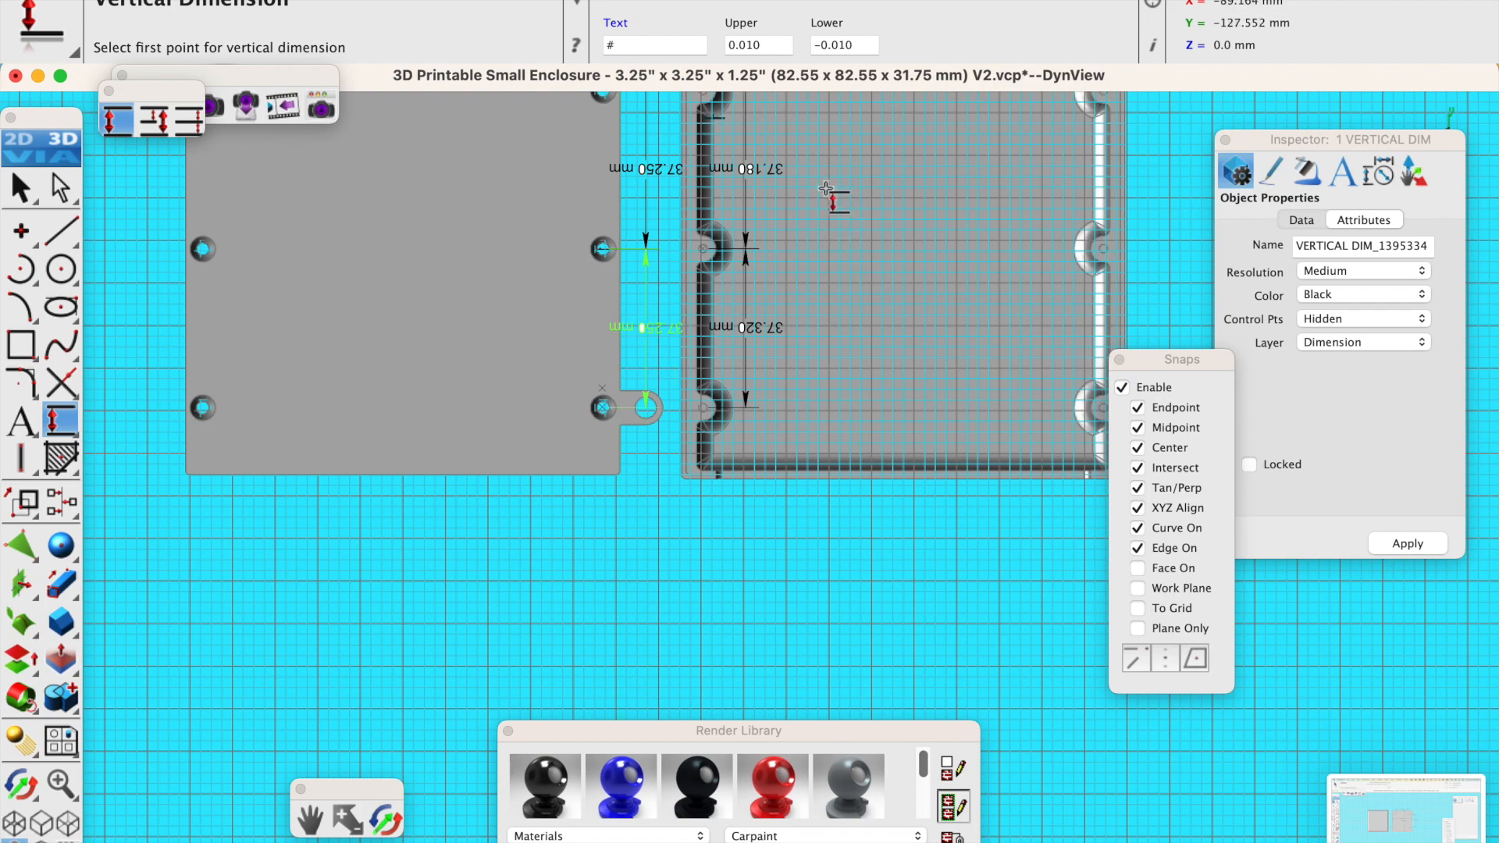
pyautogui.scroll(-3, 826, 190)
pyautogui.scroll(5, 793, 203)
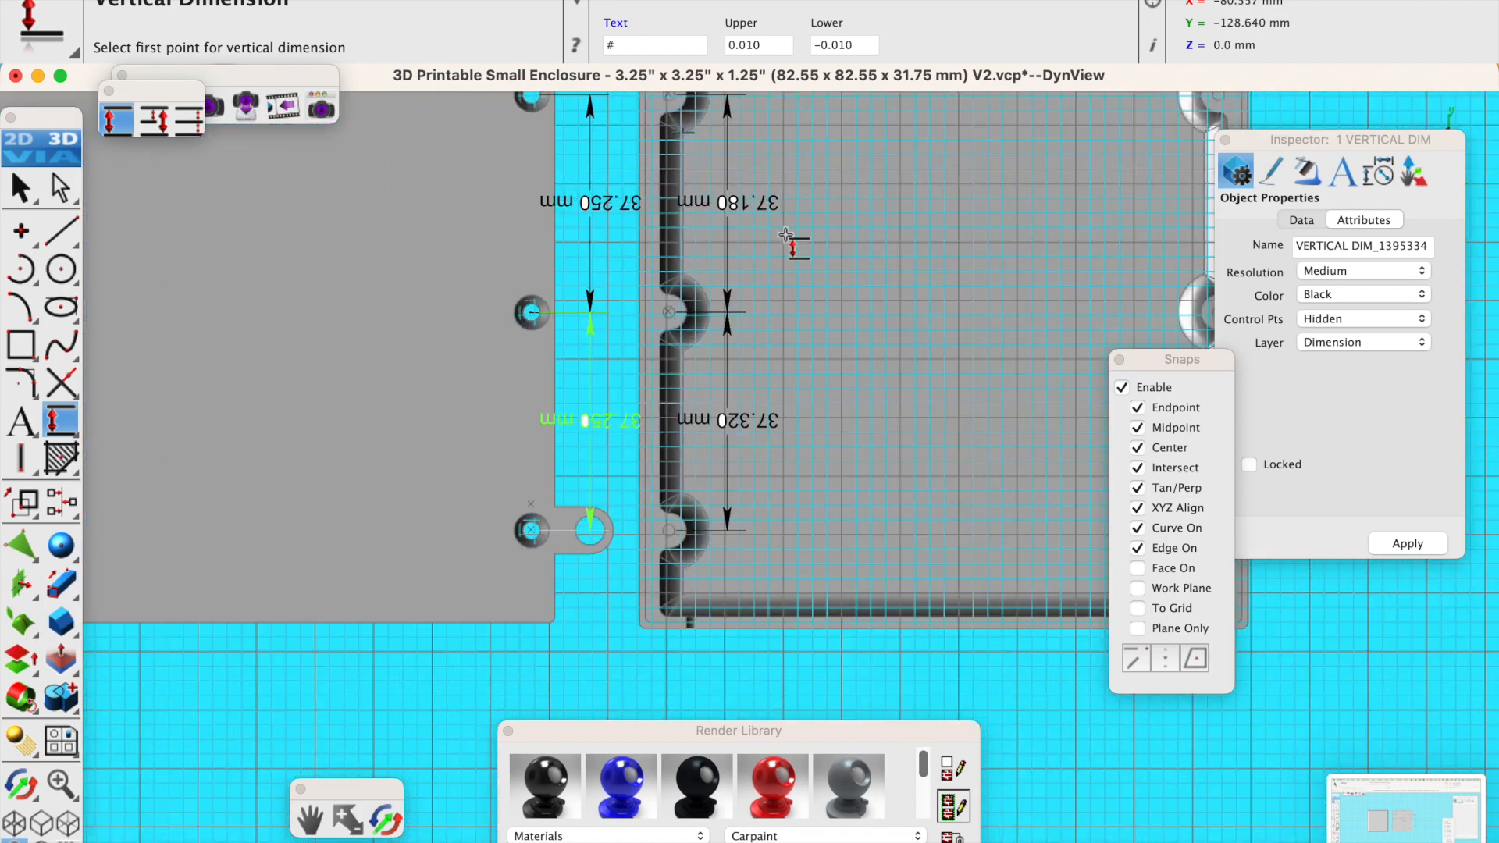
pyautogui.click(20, 188)
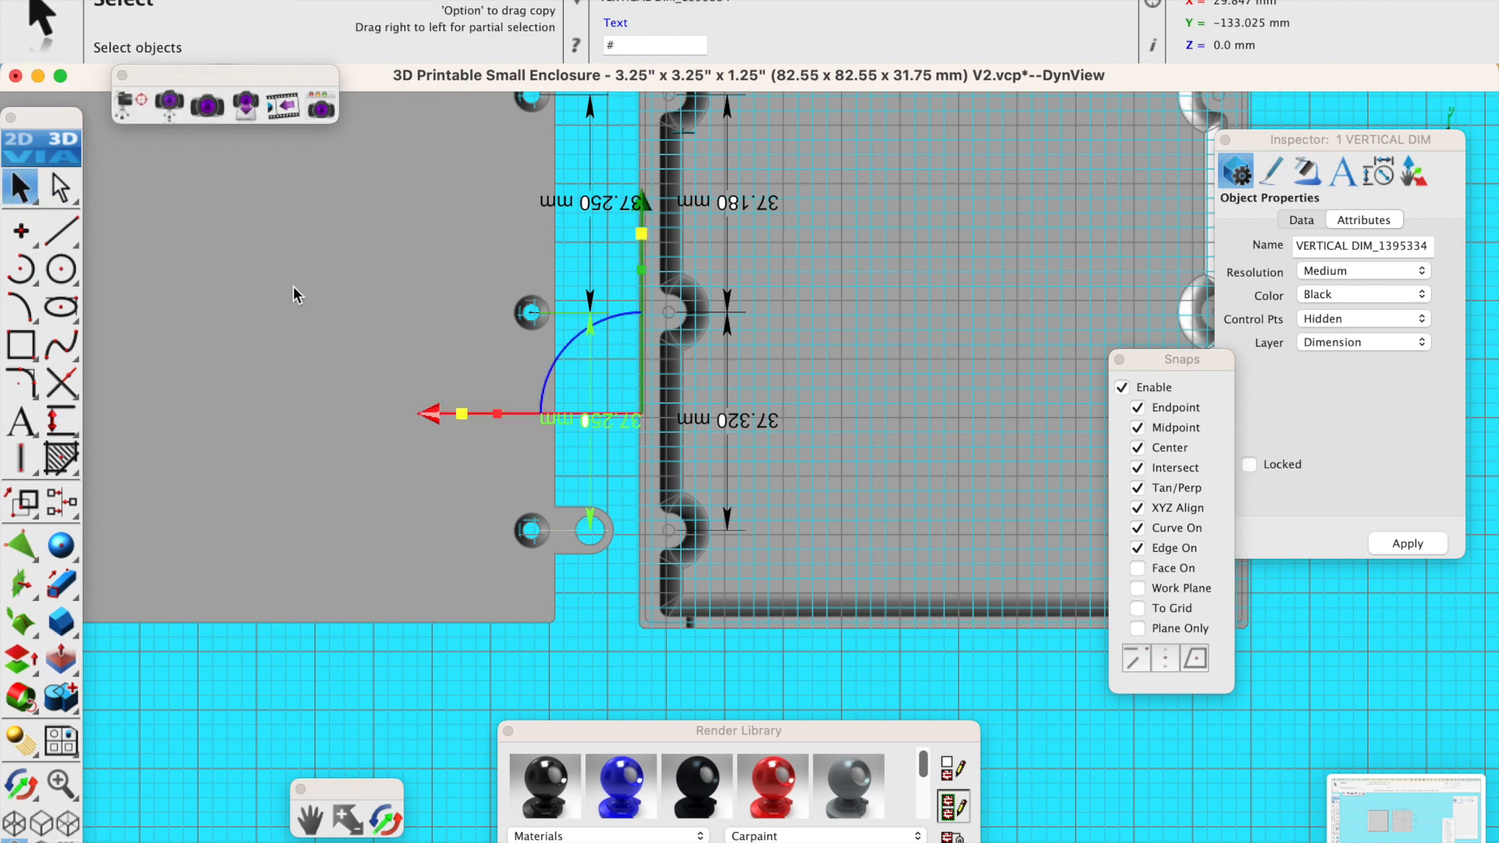
# Undo the four hole-spacing dimensions and the joining of the middle boss section to the cover.
pyautogui.click(836, 337)
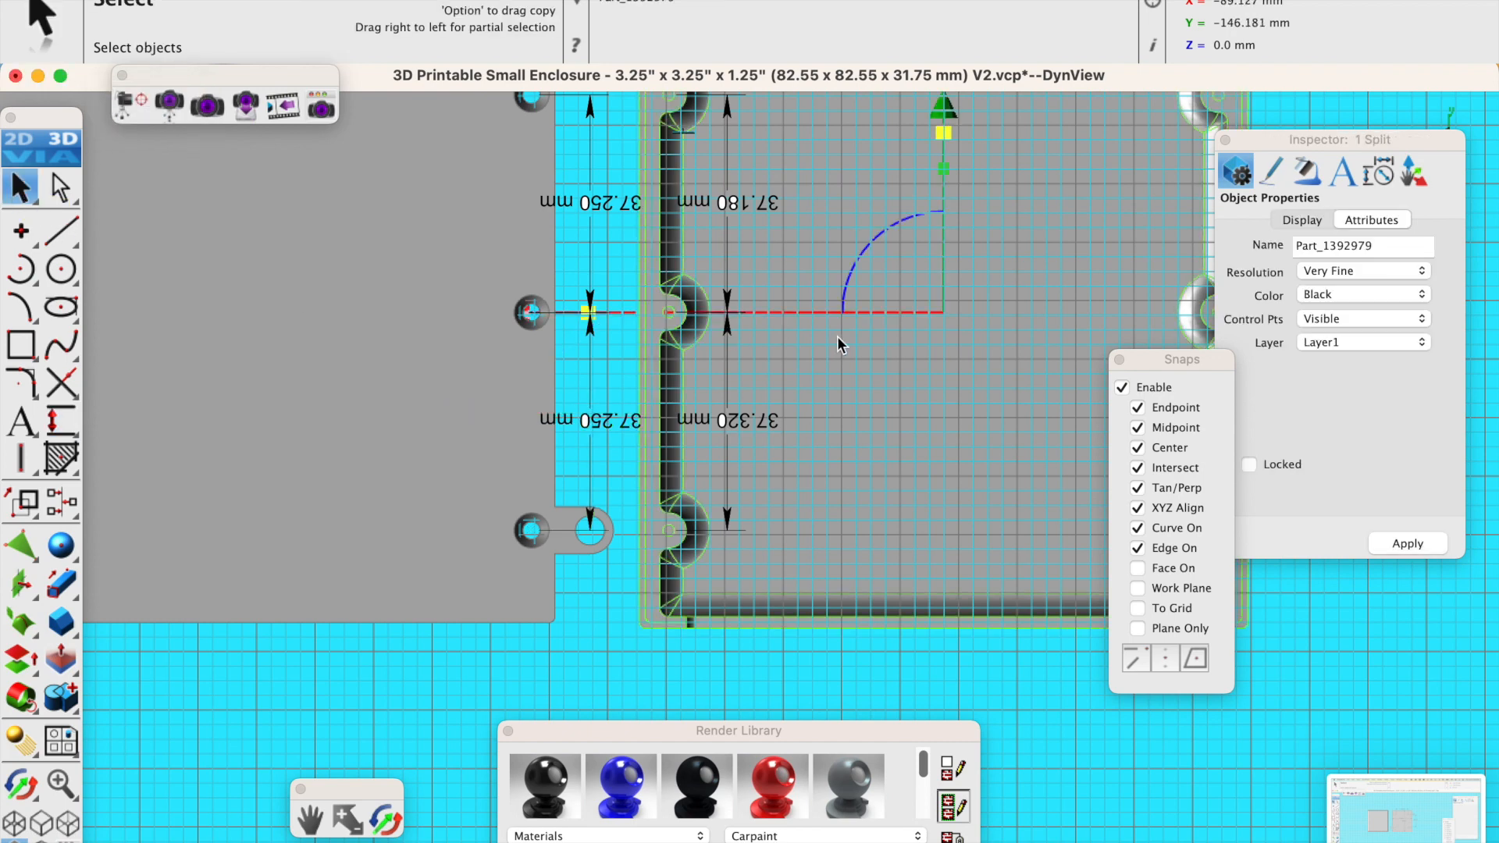
pyautogui.press('super+z')
pyautogui.press('super+z')
pyautogui.press('super+z')
pyautogui.press('super+z')
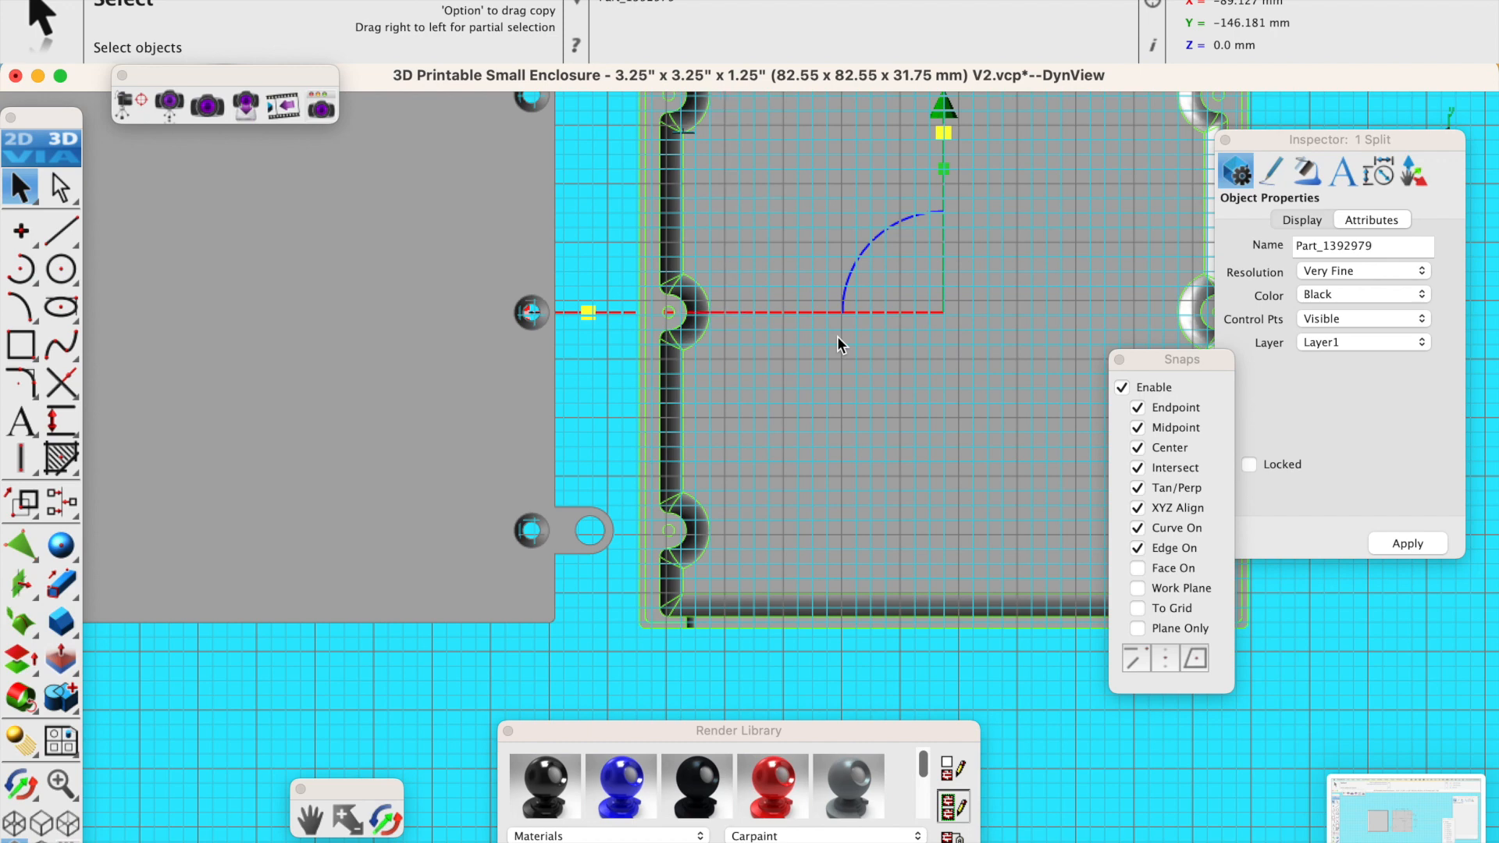
pyautogui.press('super+z')
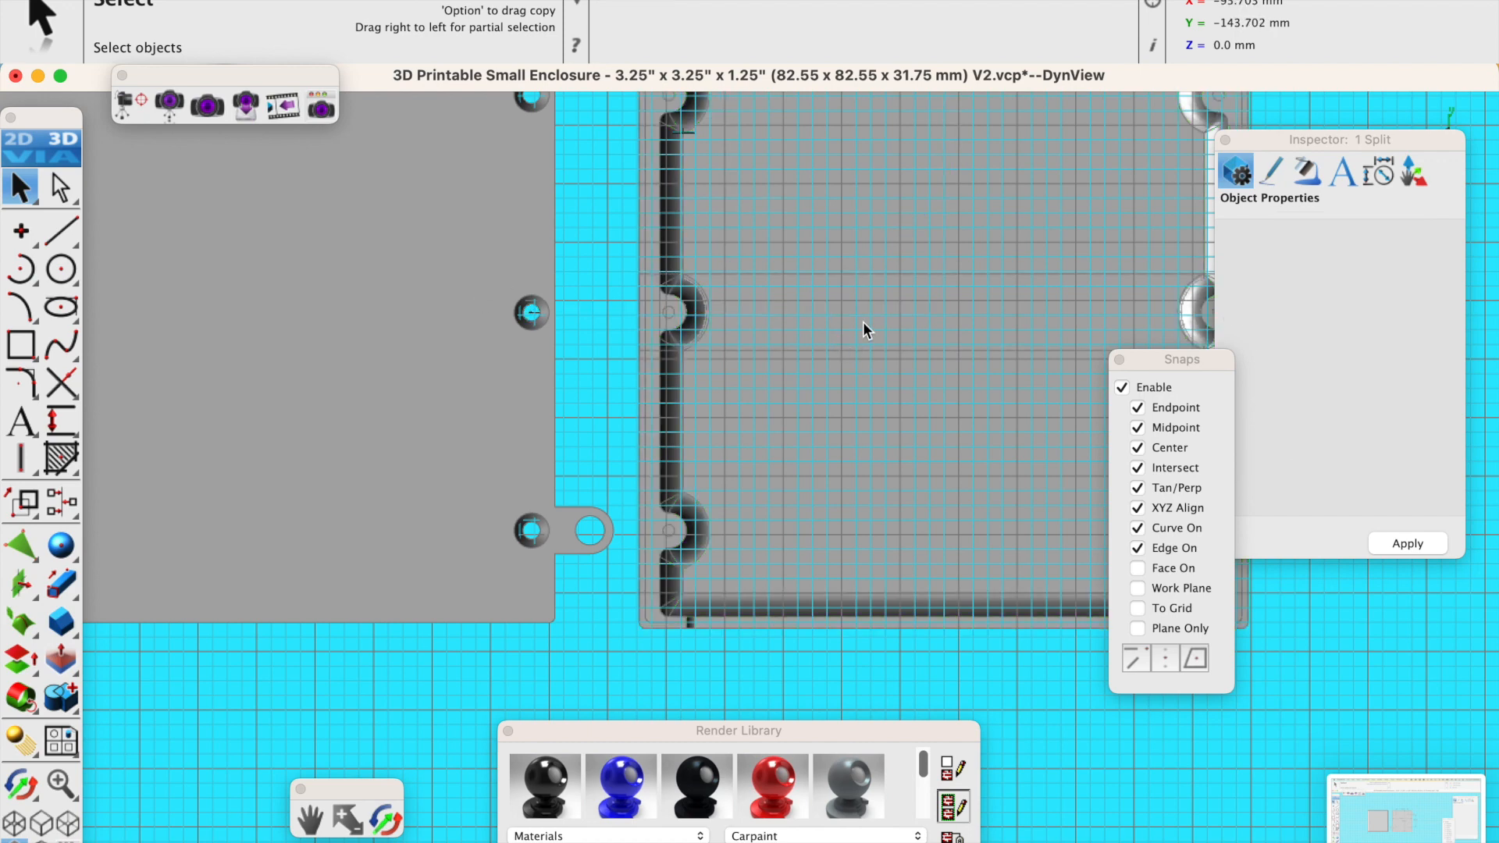
# Move the separate middle boss section 15.925 mm toward the cover's upper bosses.
pyautogui.click(863, 328)
pyautogui.click(921, 348)
pyautogui.scroll(-3, 793, 355)
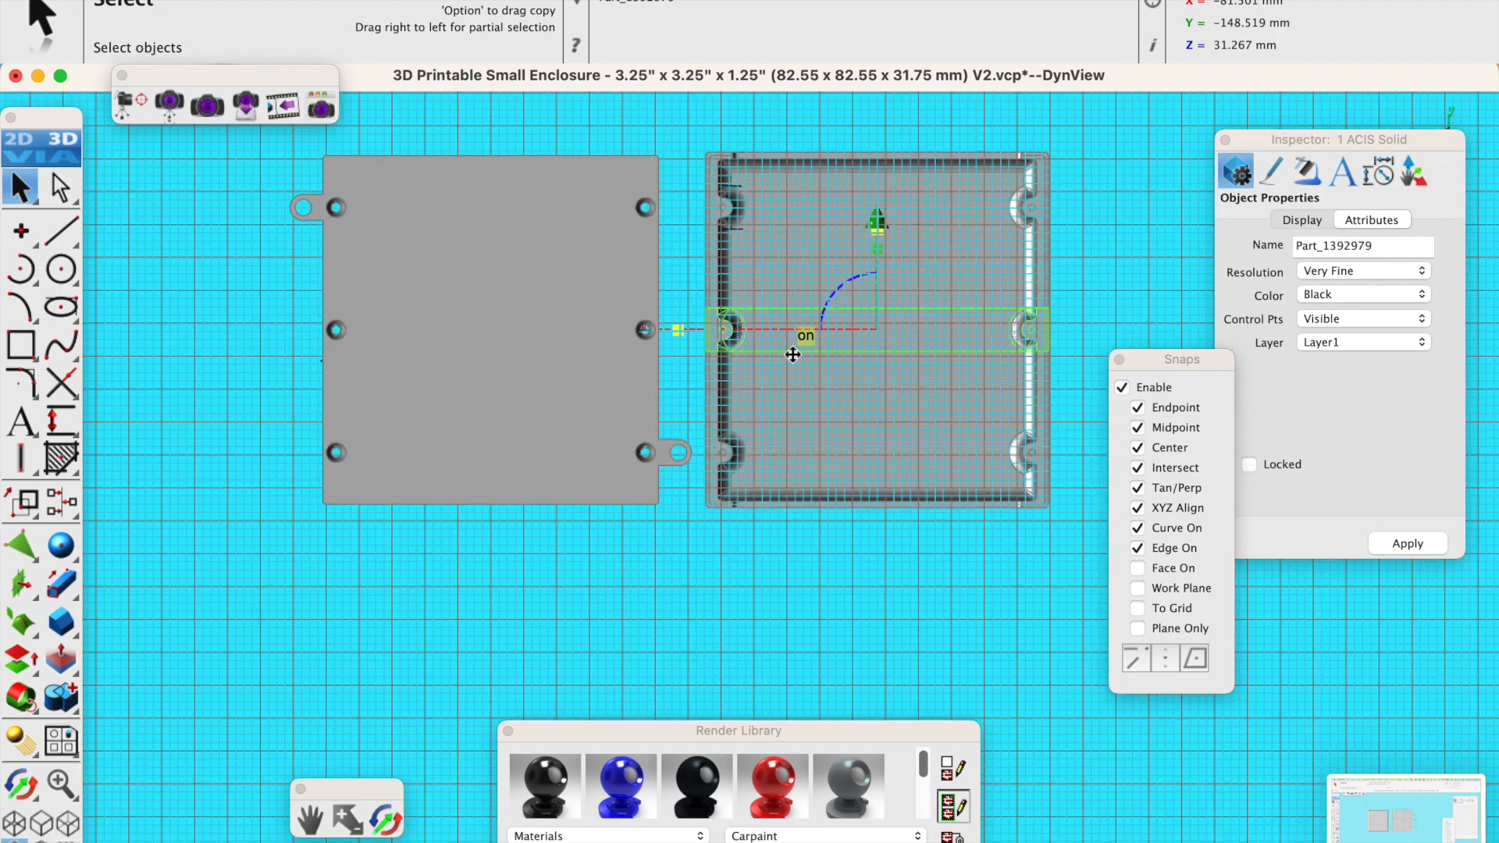
pyautogui.moveTo(876, 226); pyautogui.dragTo(875, 174)
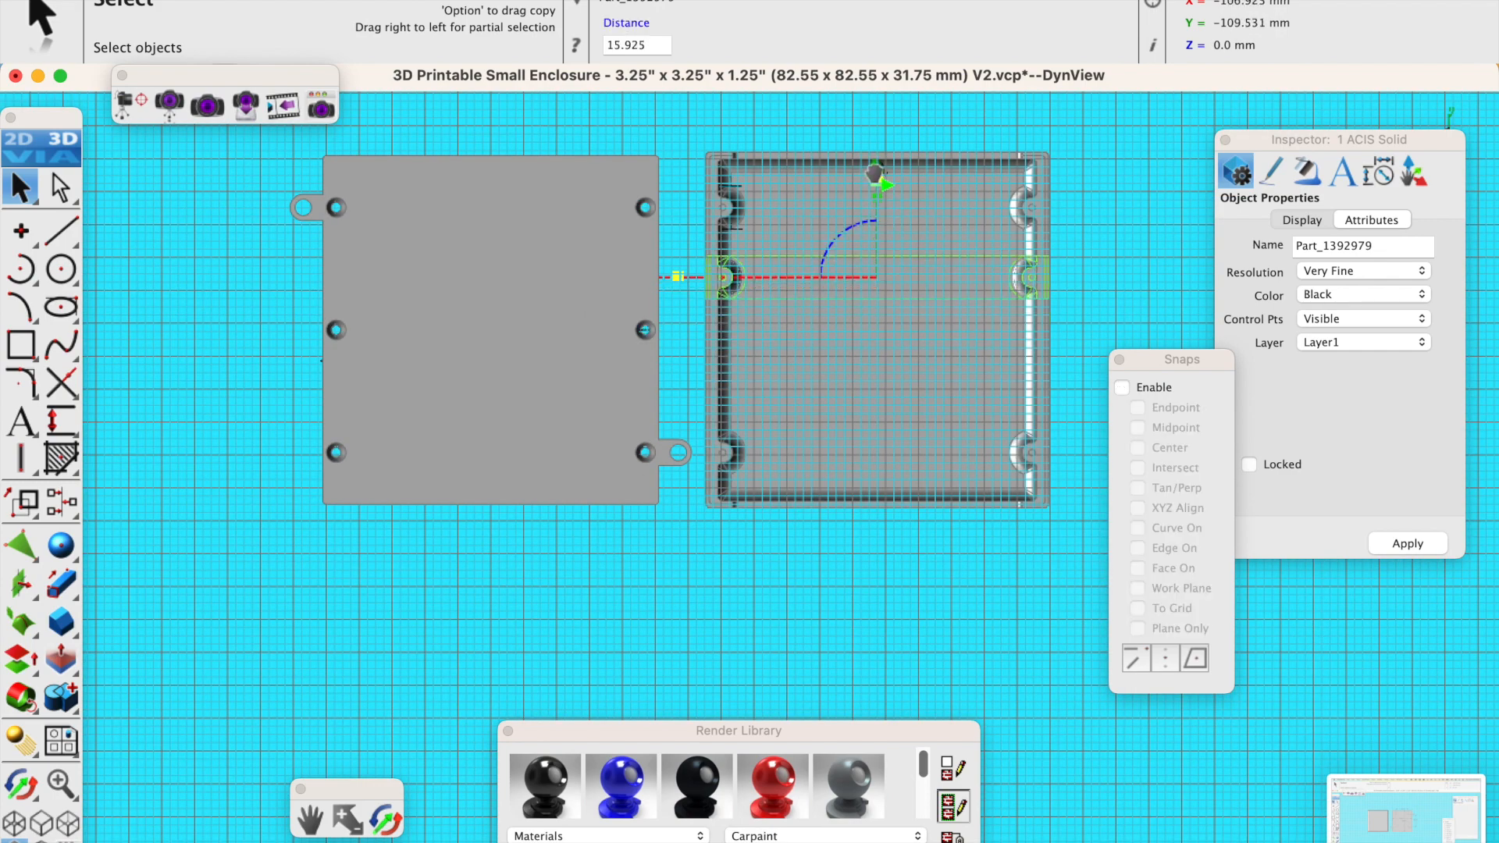
pyautogui.click(239, 346)
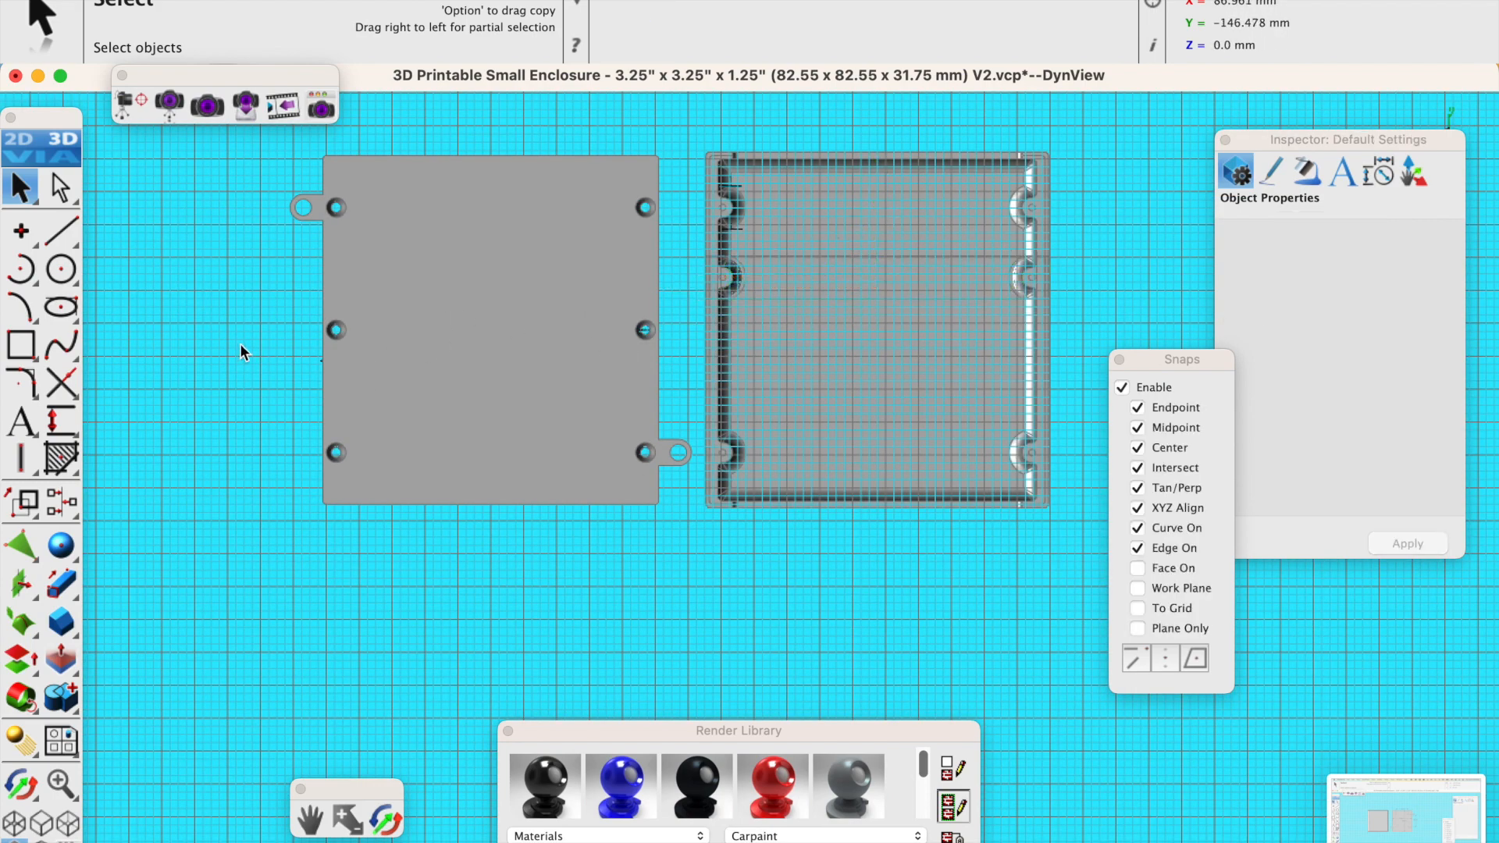
# Hide the cover body so that only the moved middle boss section remains displayed beside the base plate.
pyautogui.click(773, 281)
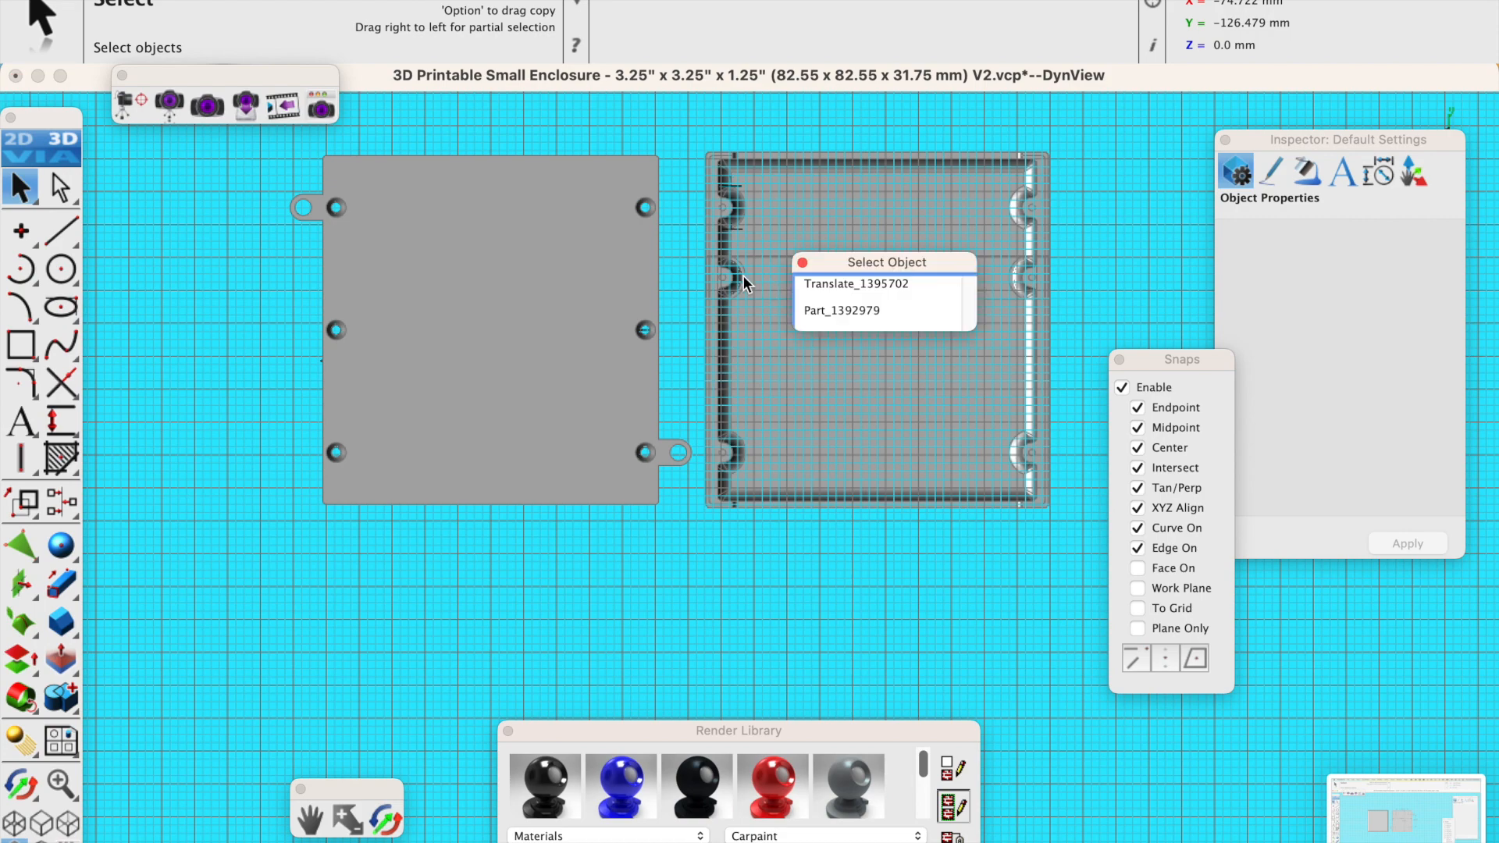
pyautogui.click(843, 307)
pyautogui.scroll(5, 705, 279)
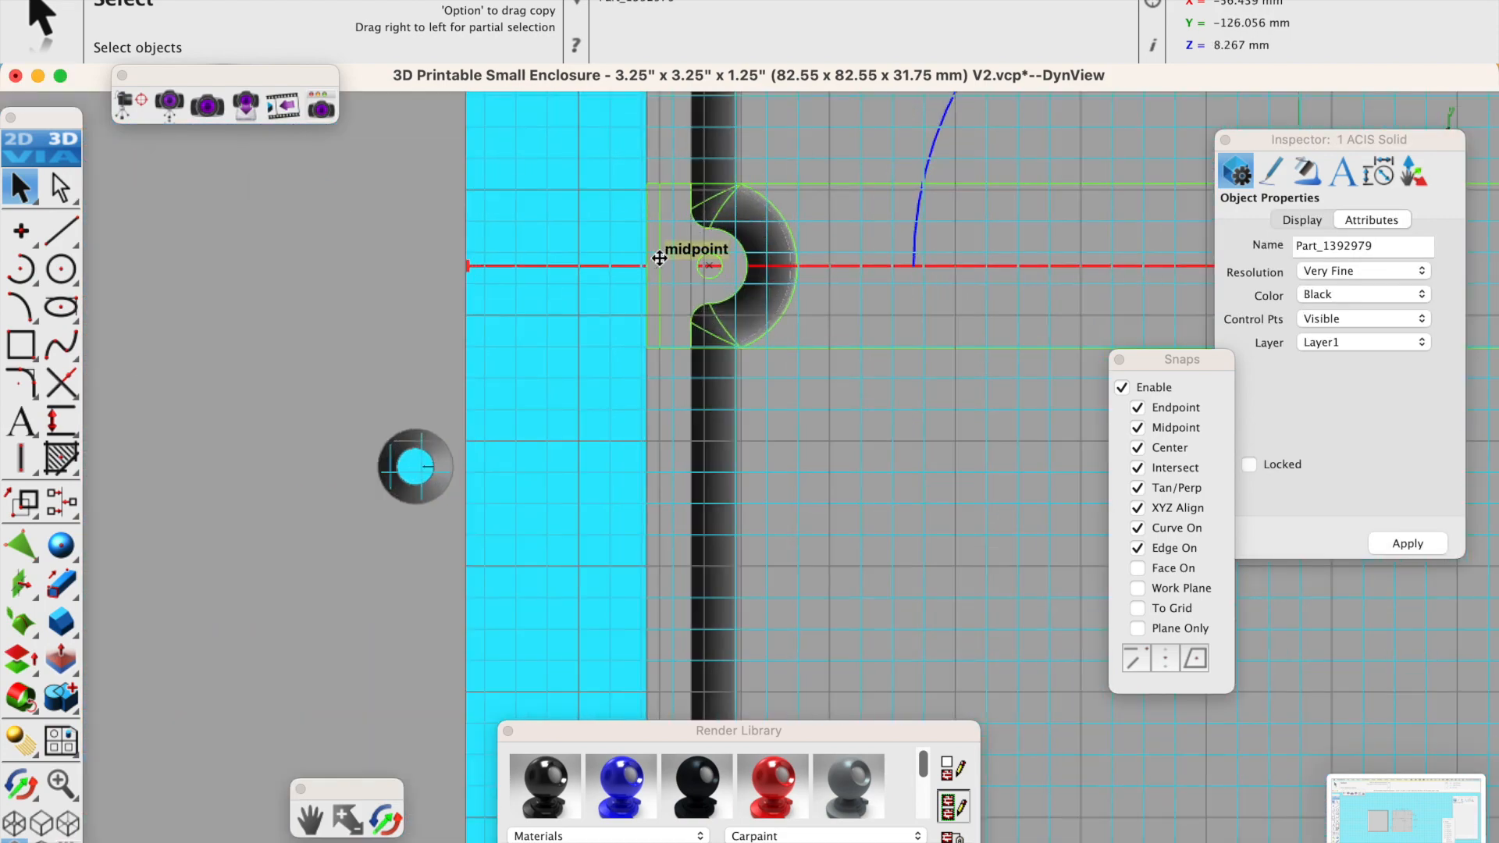
pyautogui.click(568, 219)
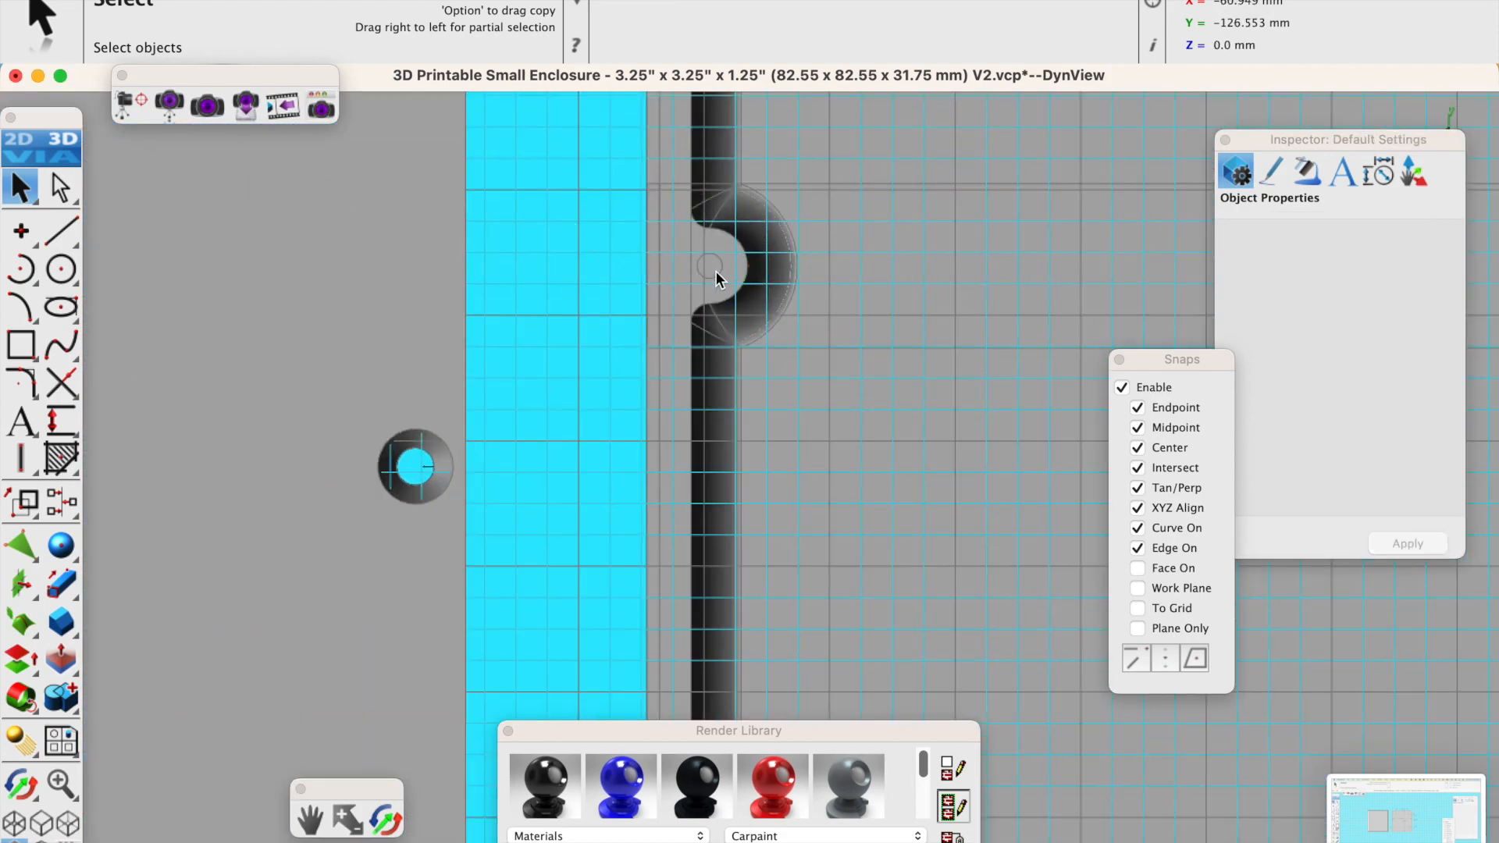
pyautogui.rightClick(815, 470)
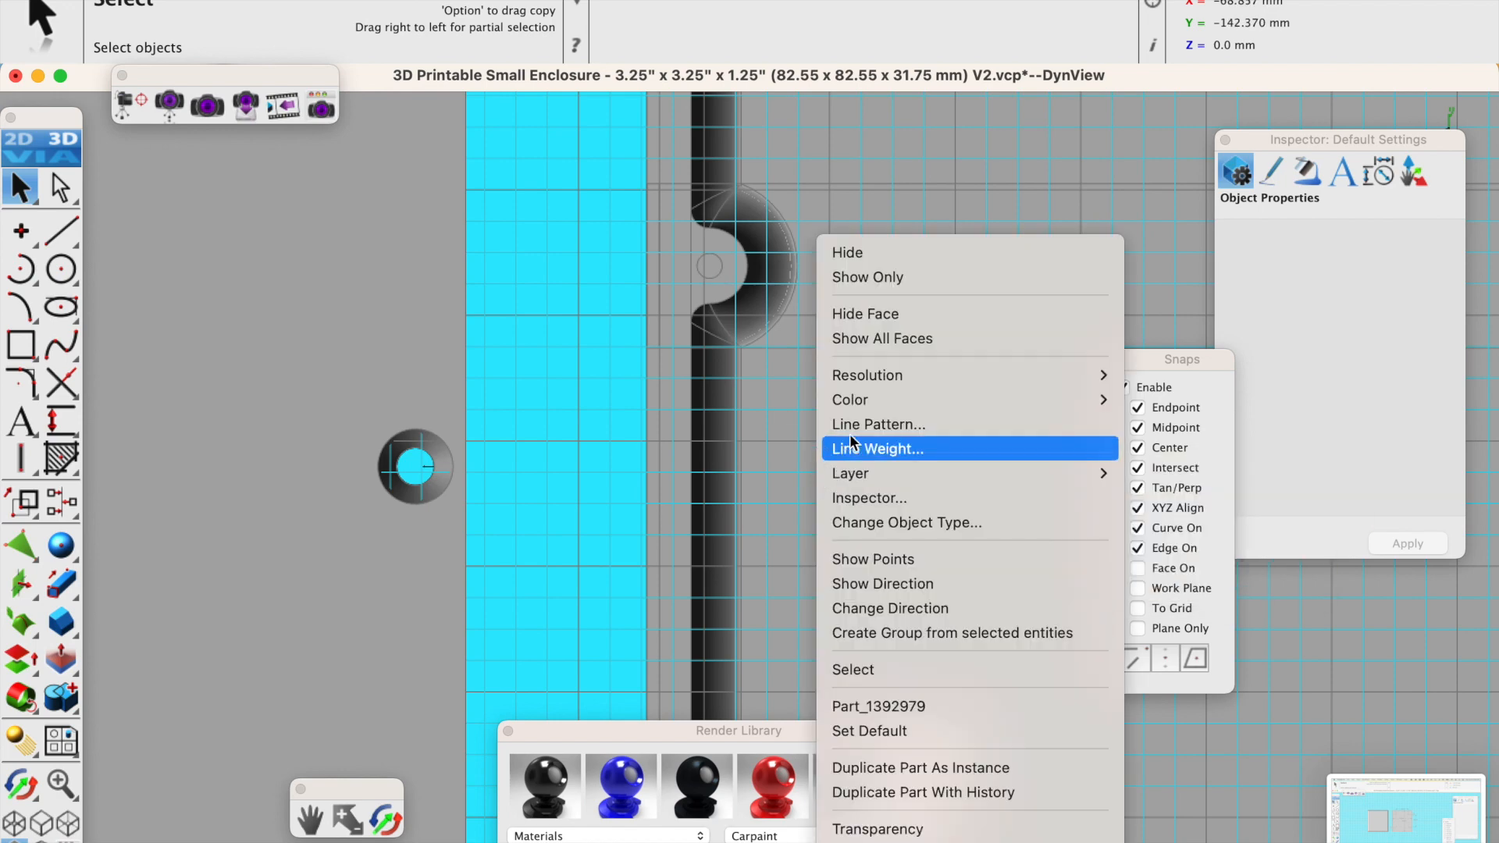
pyautogui.click(846, 252)
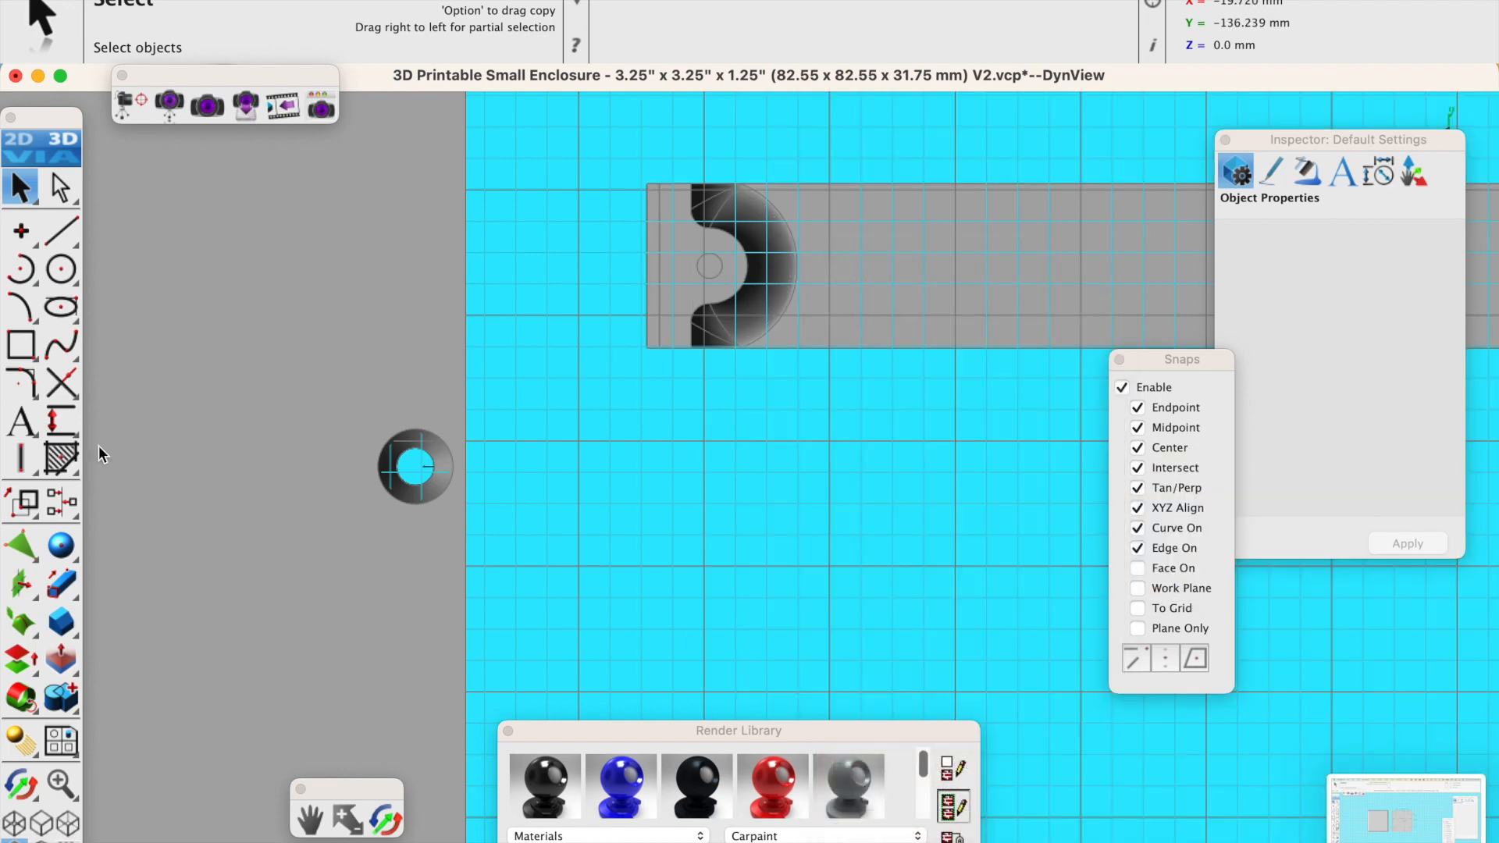
# Measure the vertical distances from the left screw-hole center to the upper and lower edges of the middle boss section.
pyautogui.click(58, 435)
pyautogui.scroll(5, 826, 177)
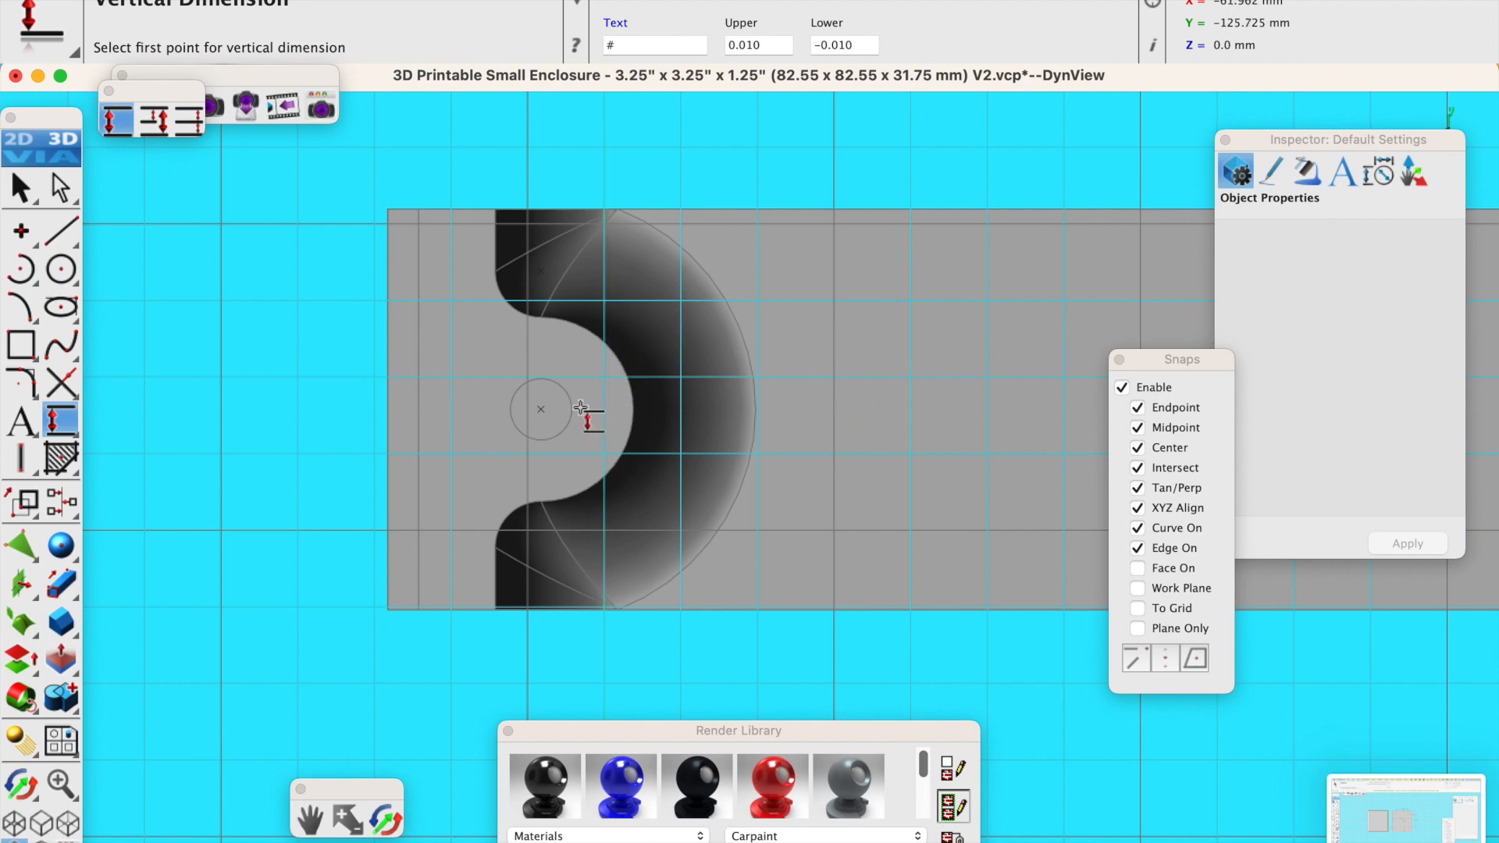
pyautogui.click(540, 411)
pyautogui.click(540, 211)
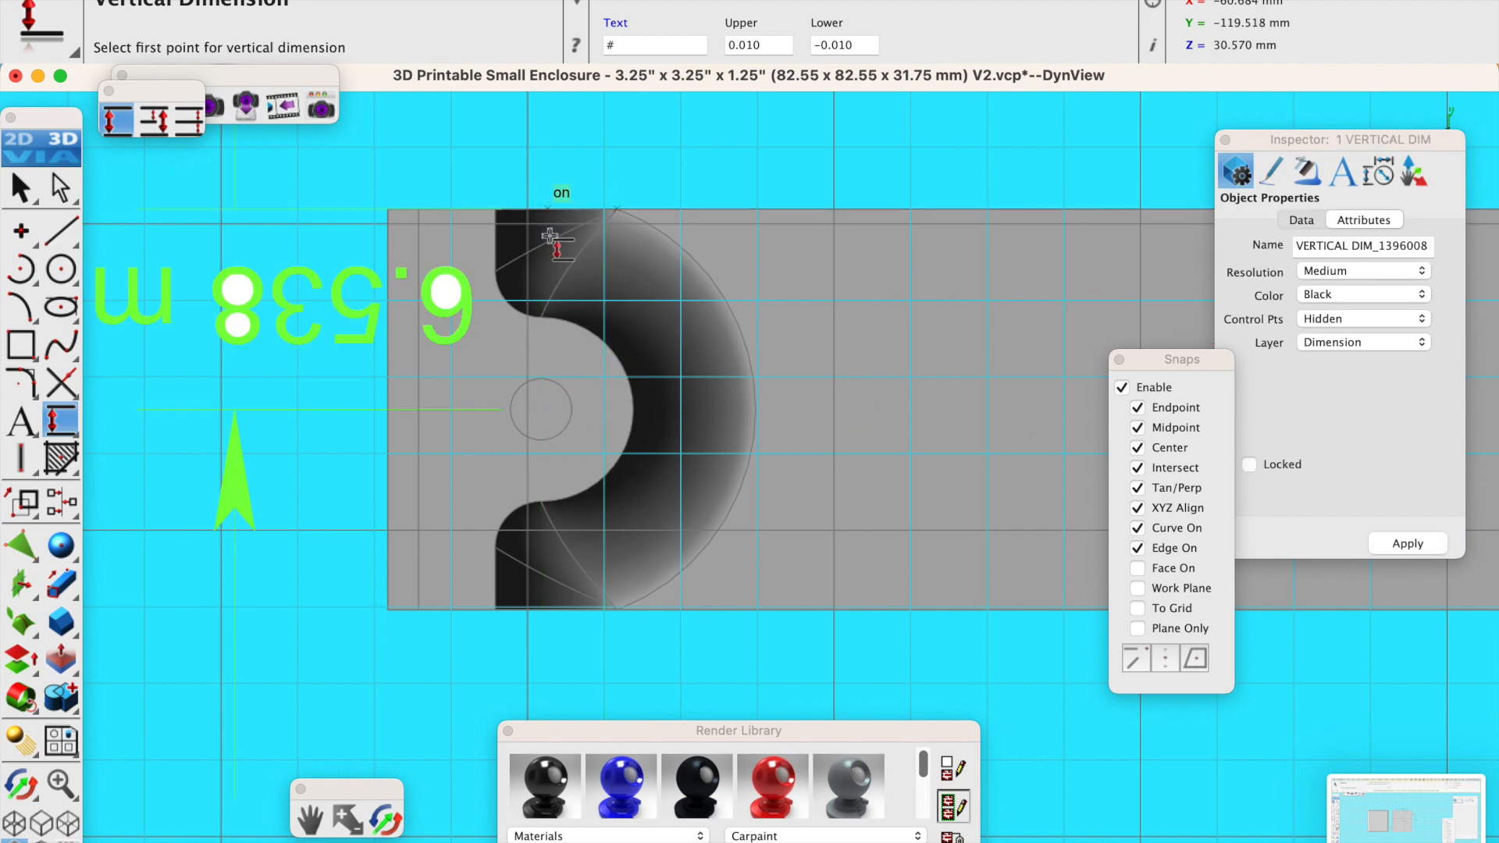
pyautogui.scroll(-3, 560, 275)
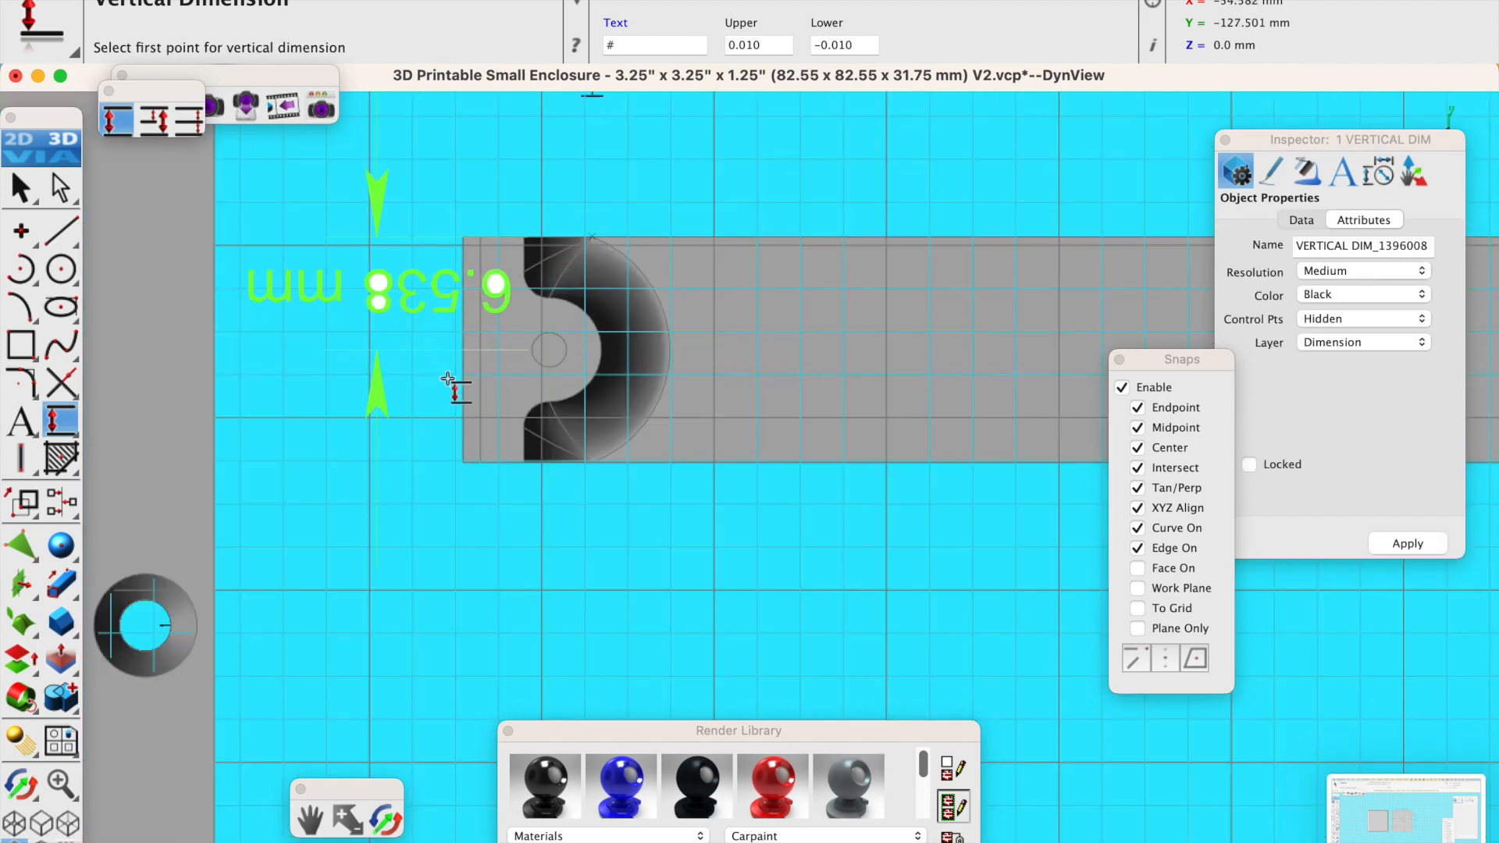
pyautogui.click(549, 352)
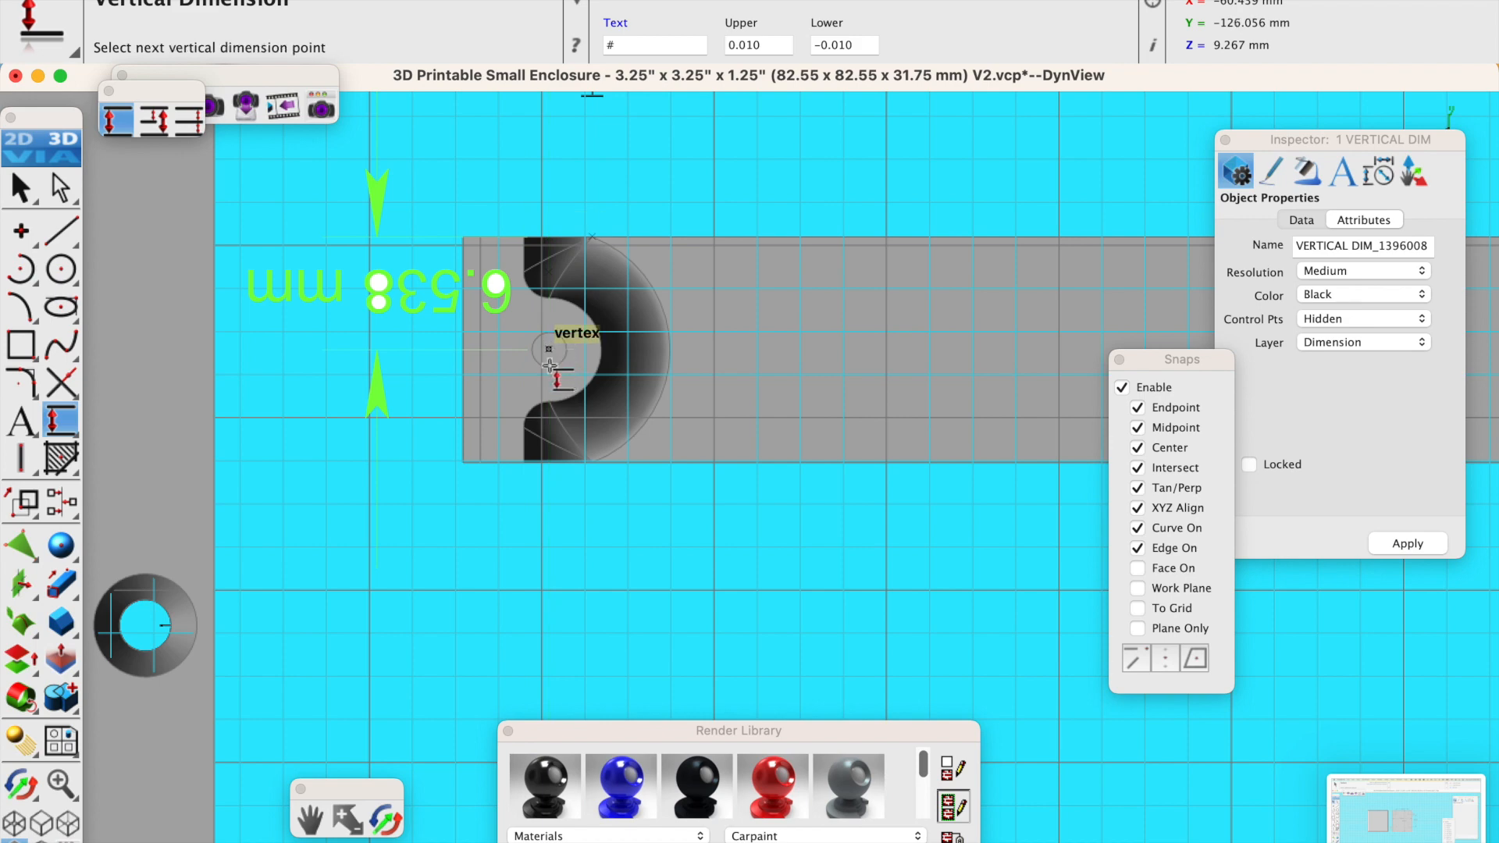
pyautogui.click(551, 465)
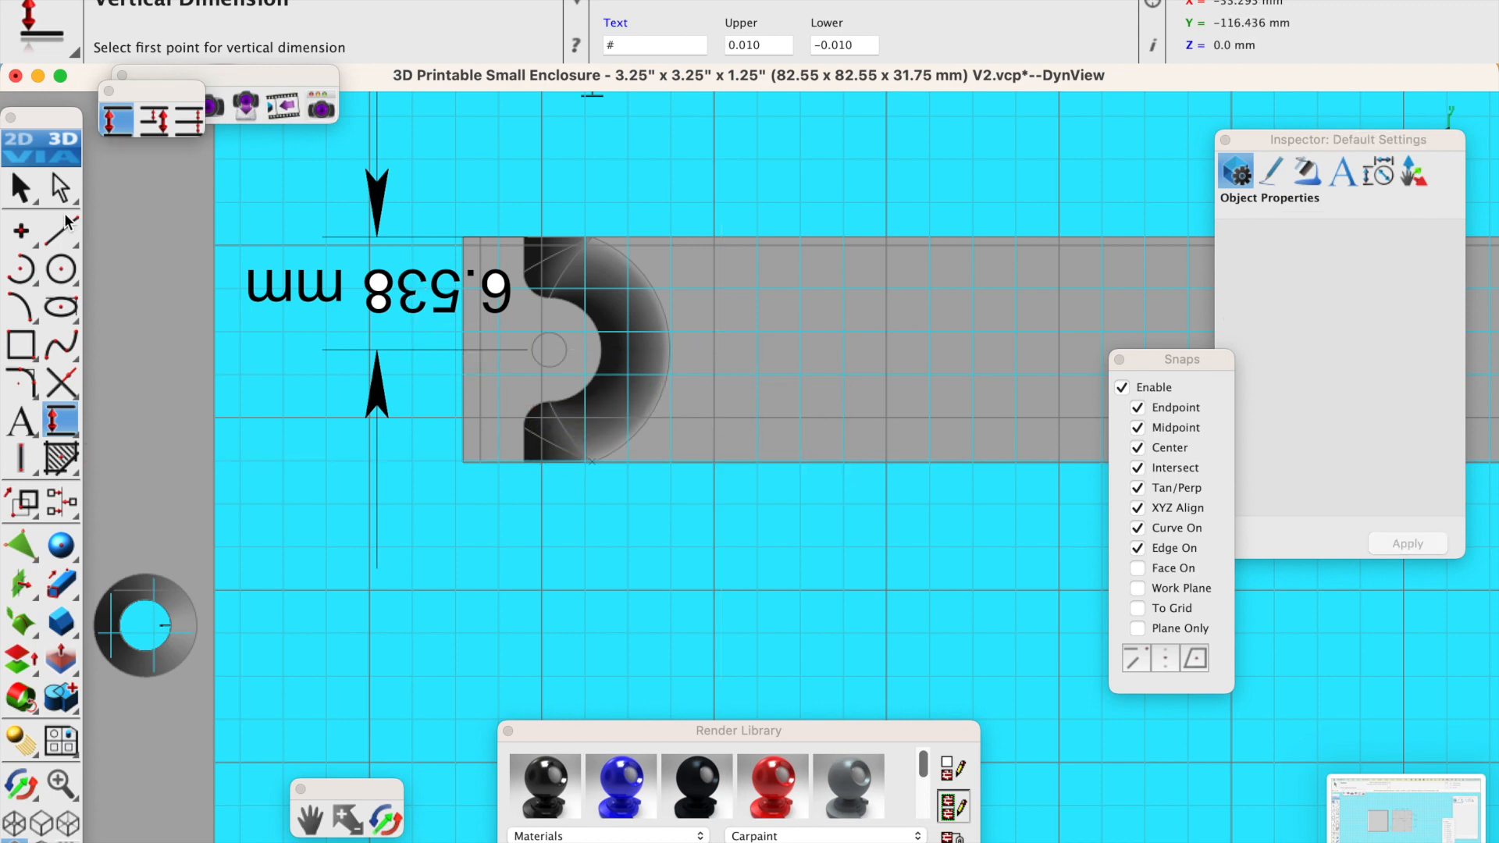
pyautogui.click(21, 189)
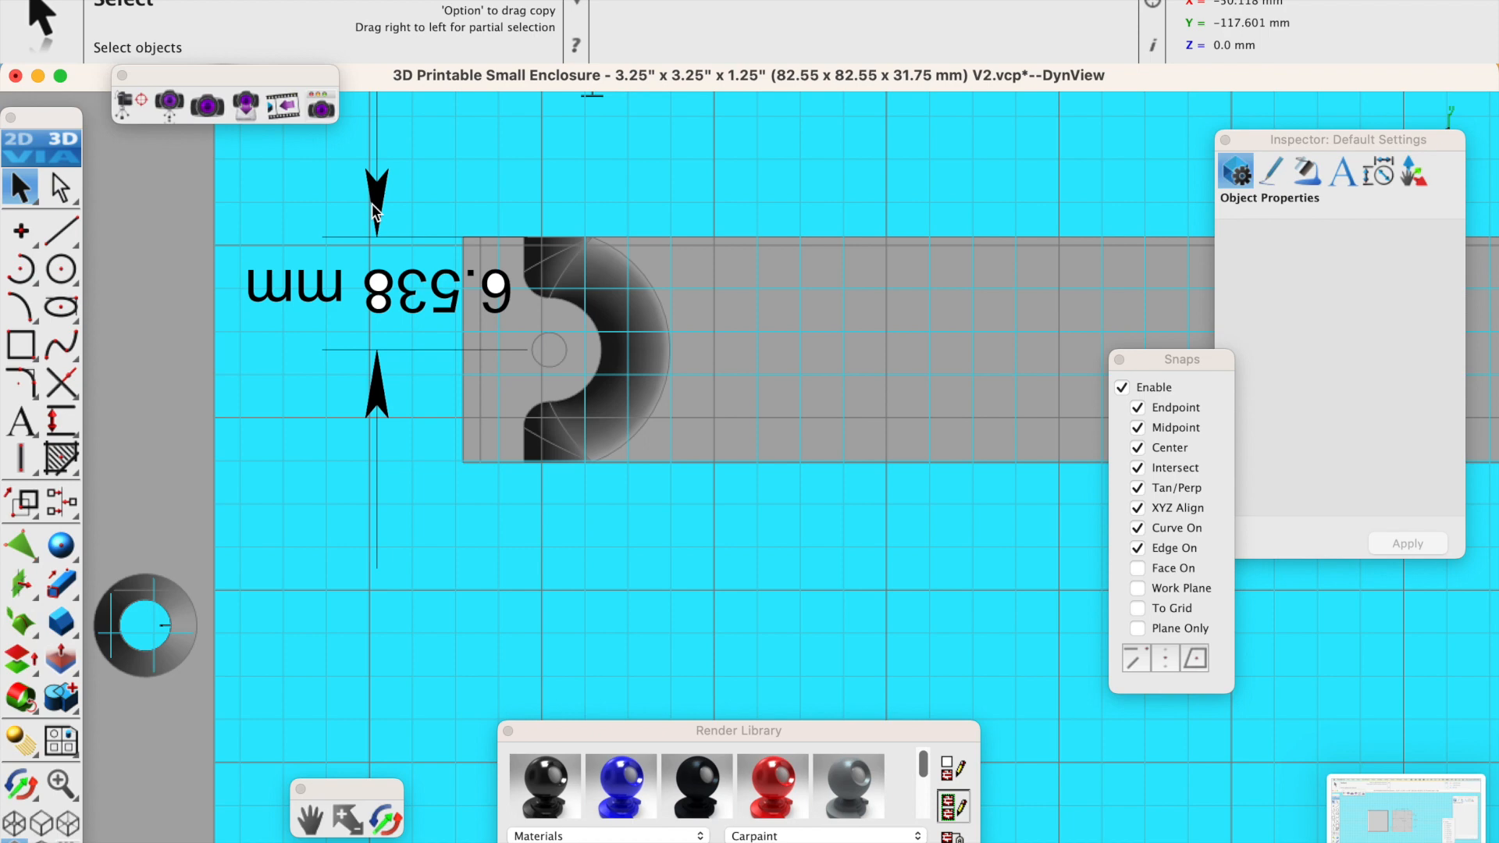
# Show all hidden objects again.
pyautogui.scroll(-10, 356, 252)
pyautogui.rightClick(766, 494)
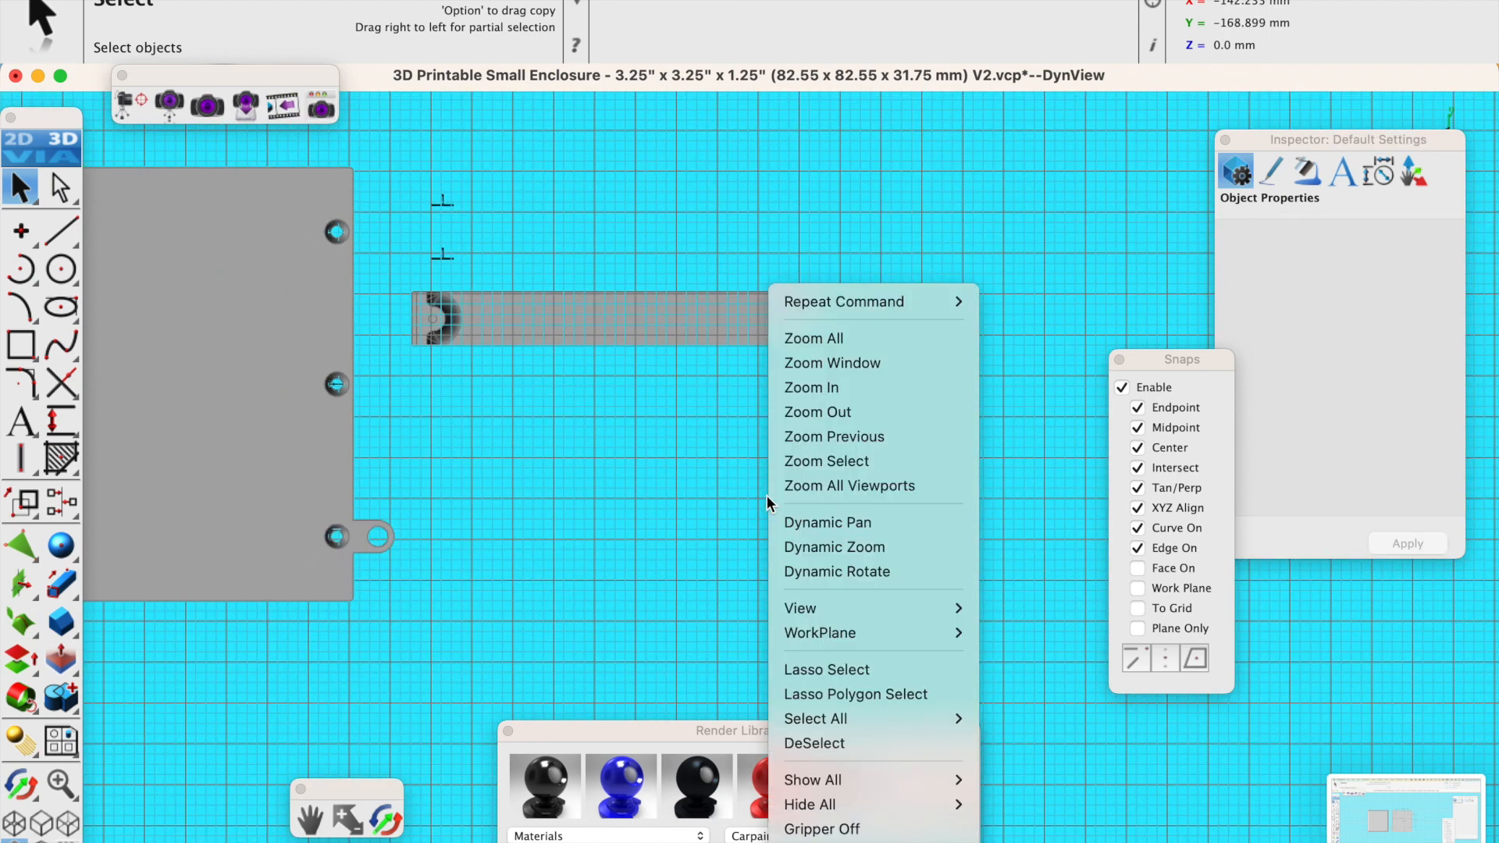
pyautogui.moveTo(852, 781)
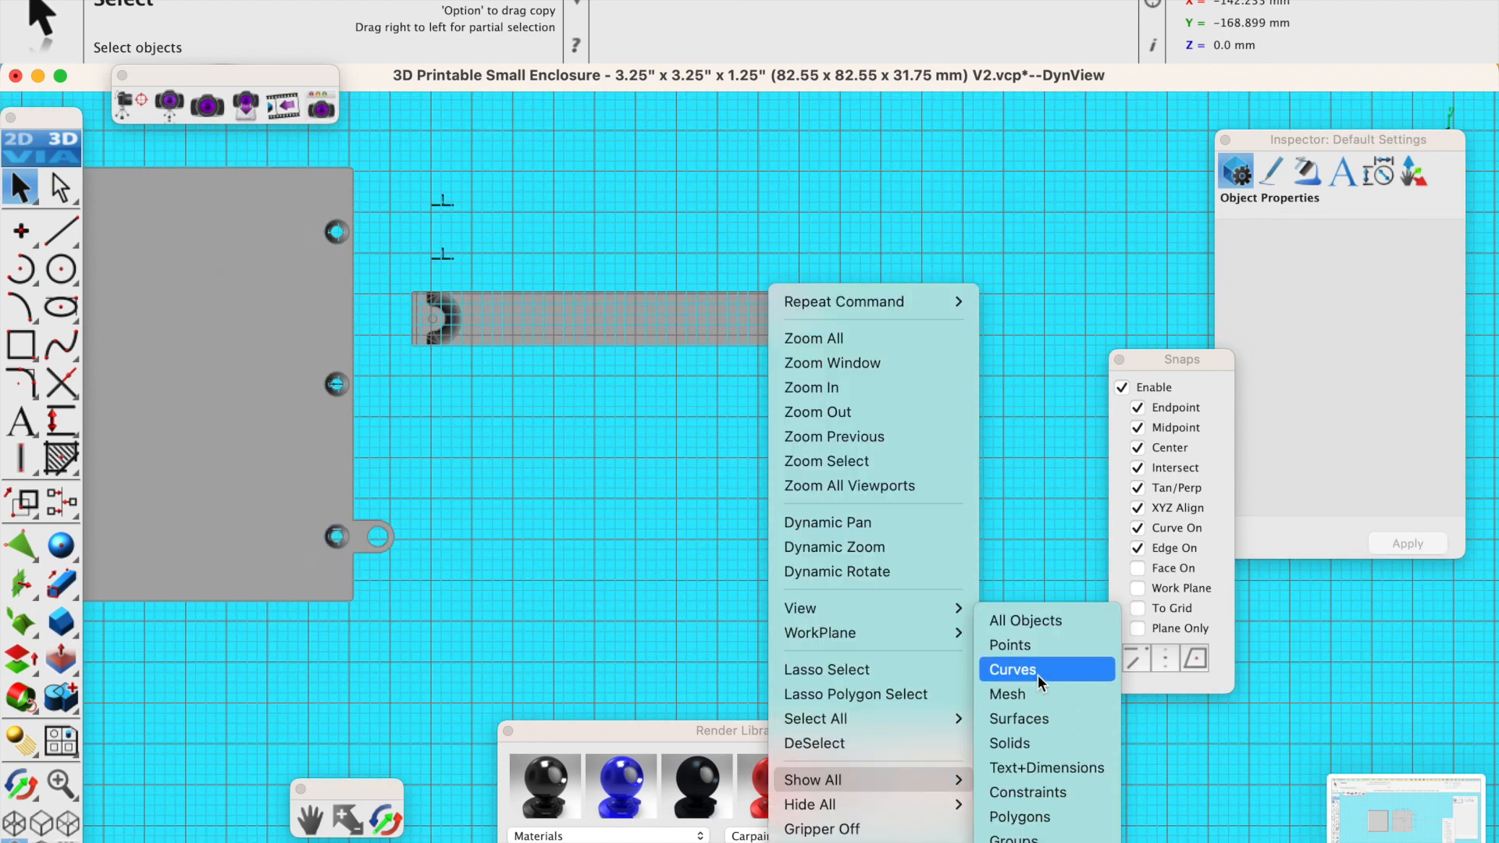
pyautogui.click(1035, 618)
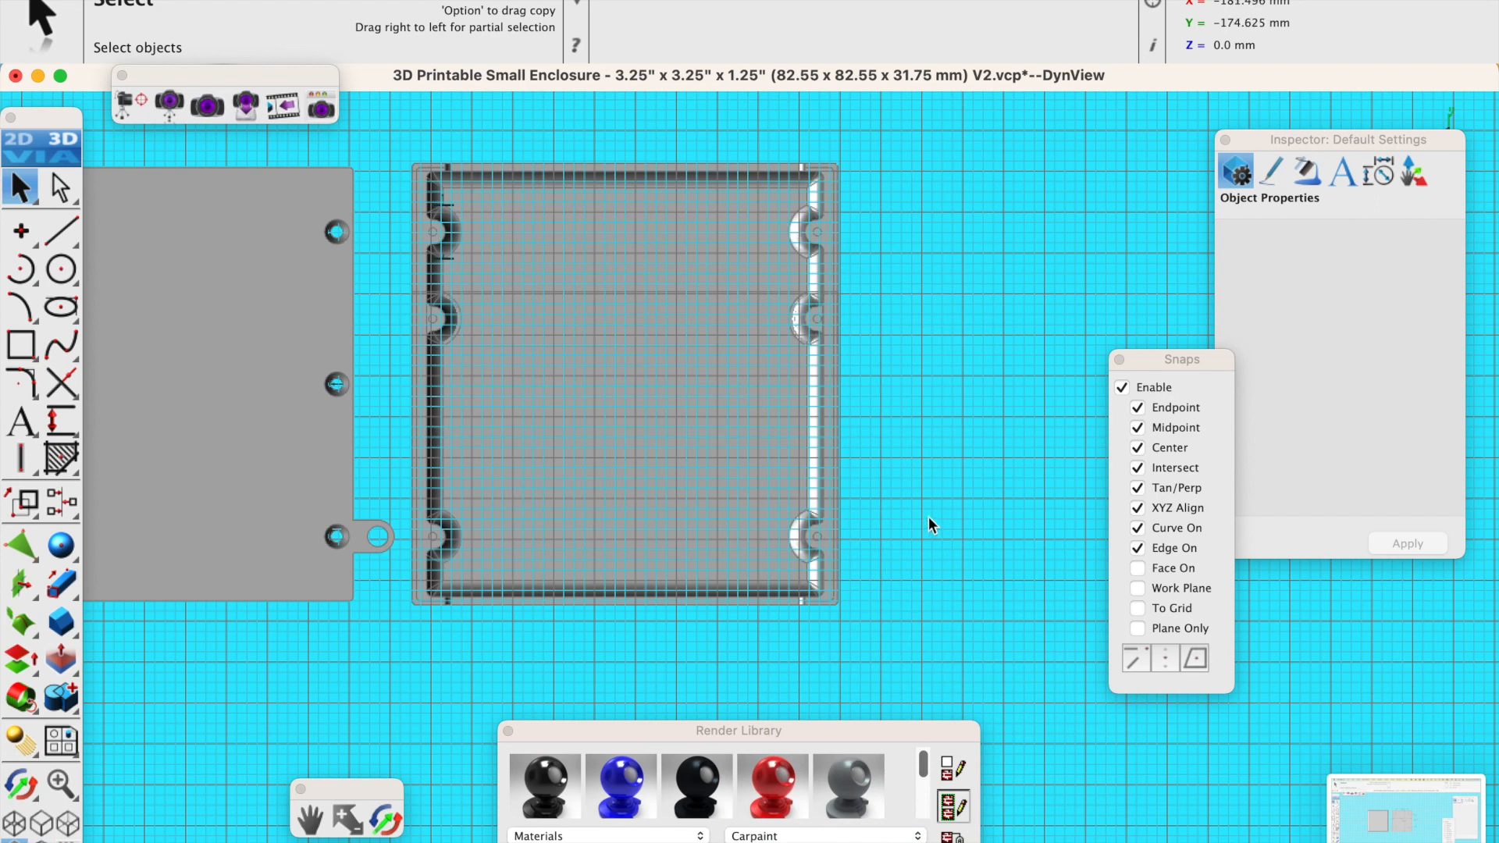
# Align the middle boss section's center vertically with the midpoint of the cover's left side edge.
pyautogui.click(59, 509)
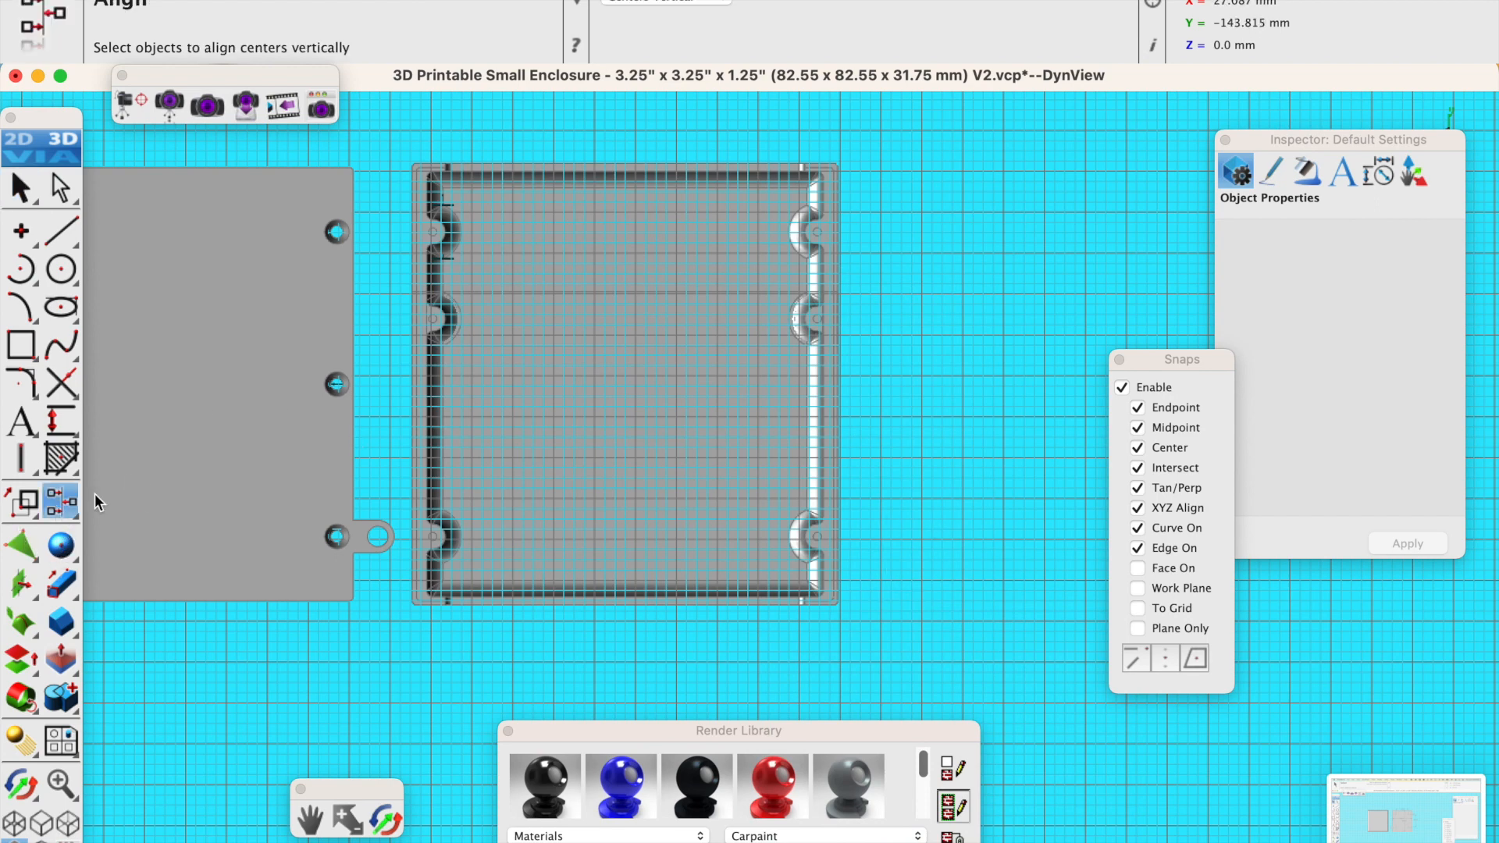
pyautogui.click(450, 317)
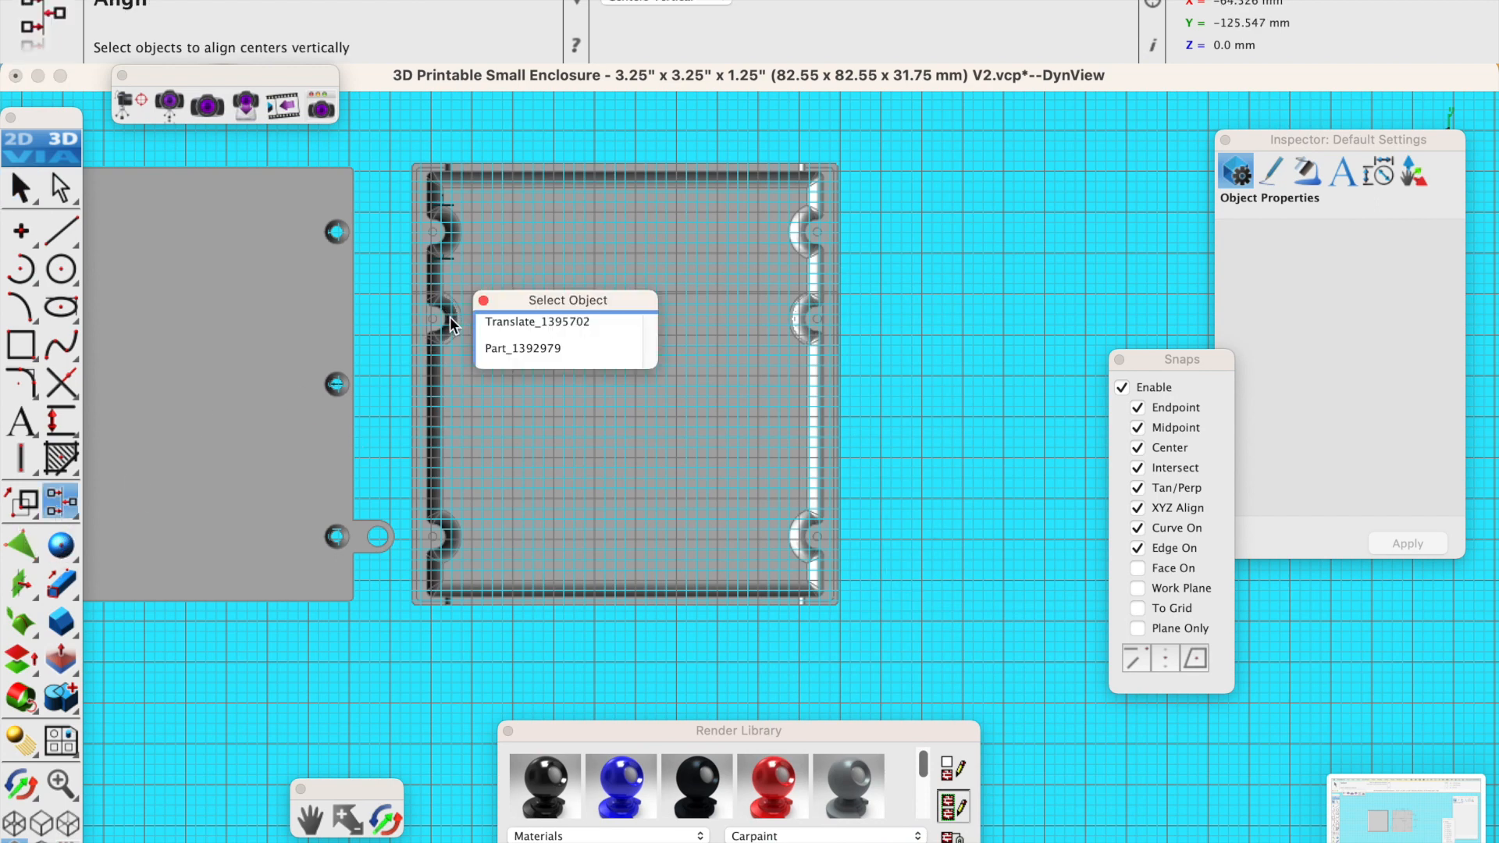
pyautogui.click(508, 328)
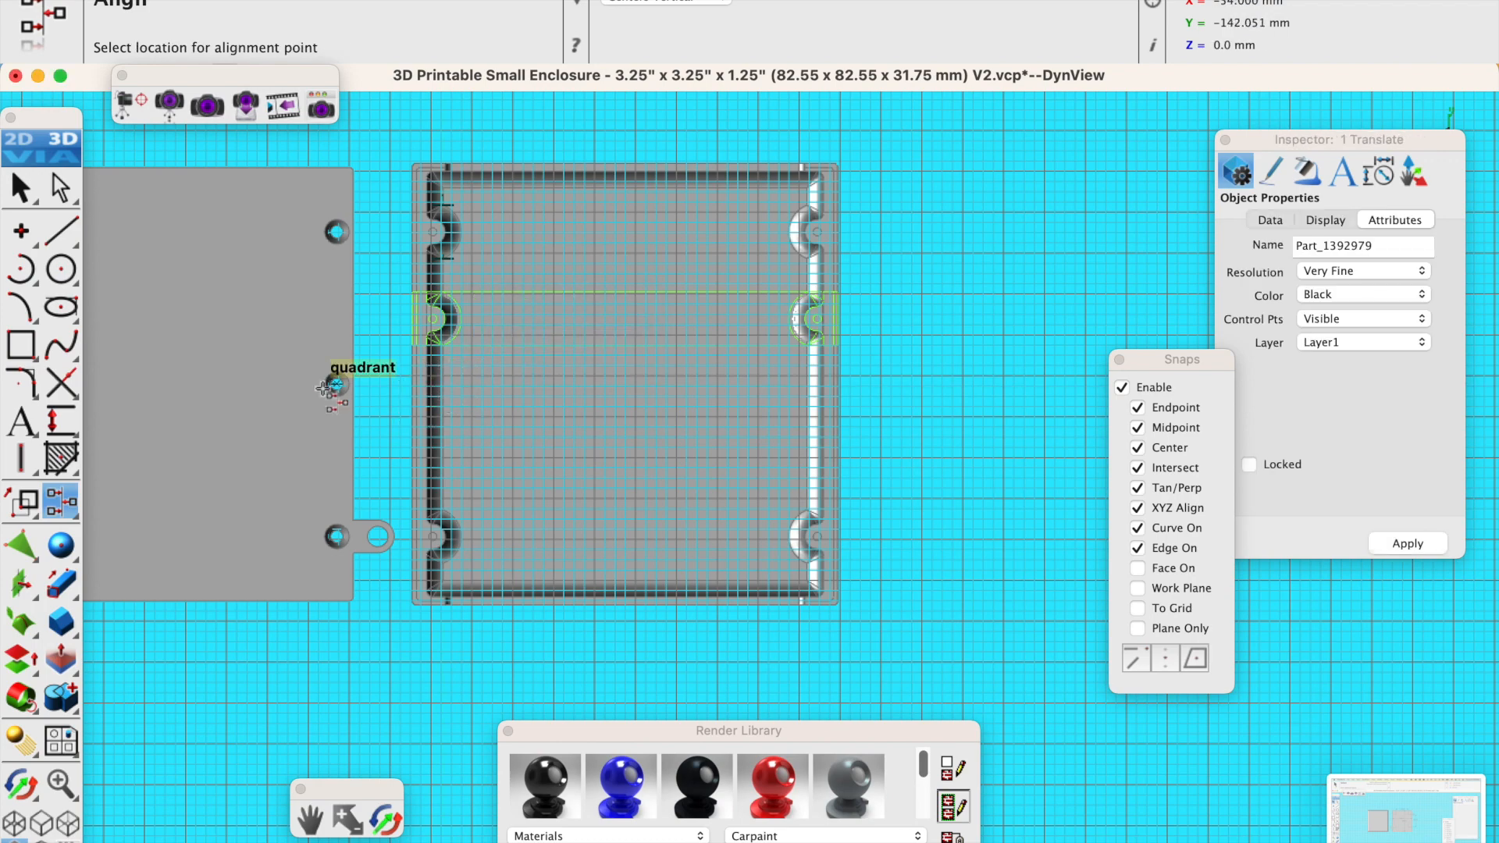
pyautogui.scroll(5, 420, 386)
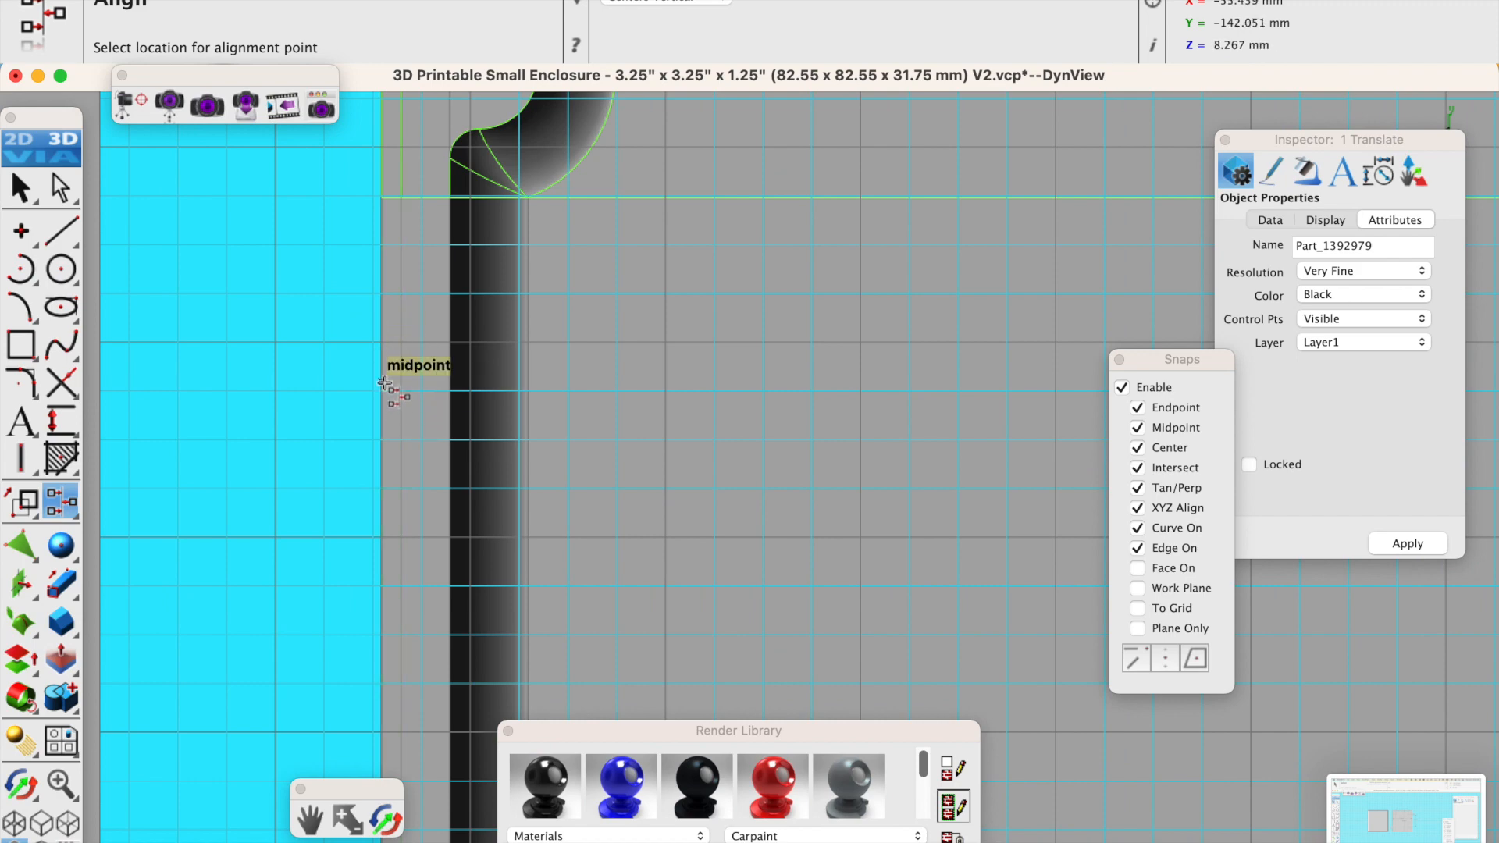
pyautogui.scroll(-5, 386, 382)
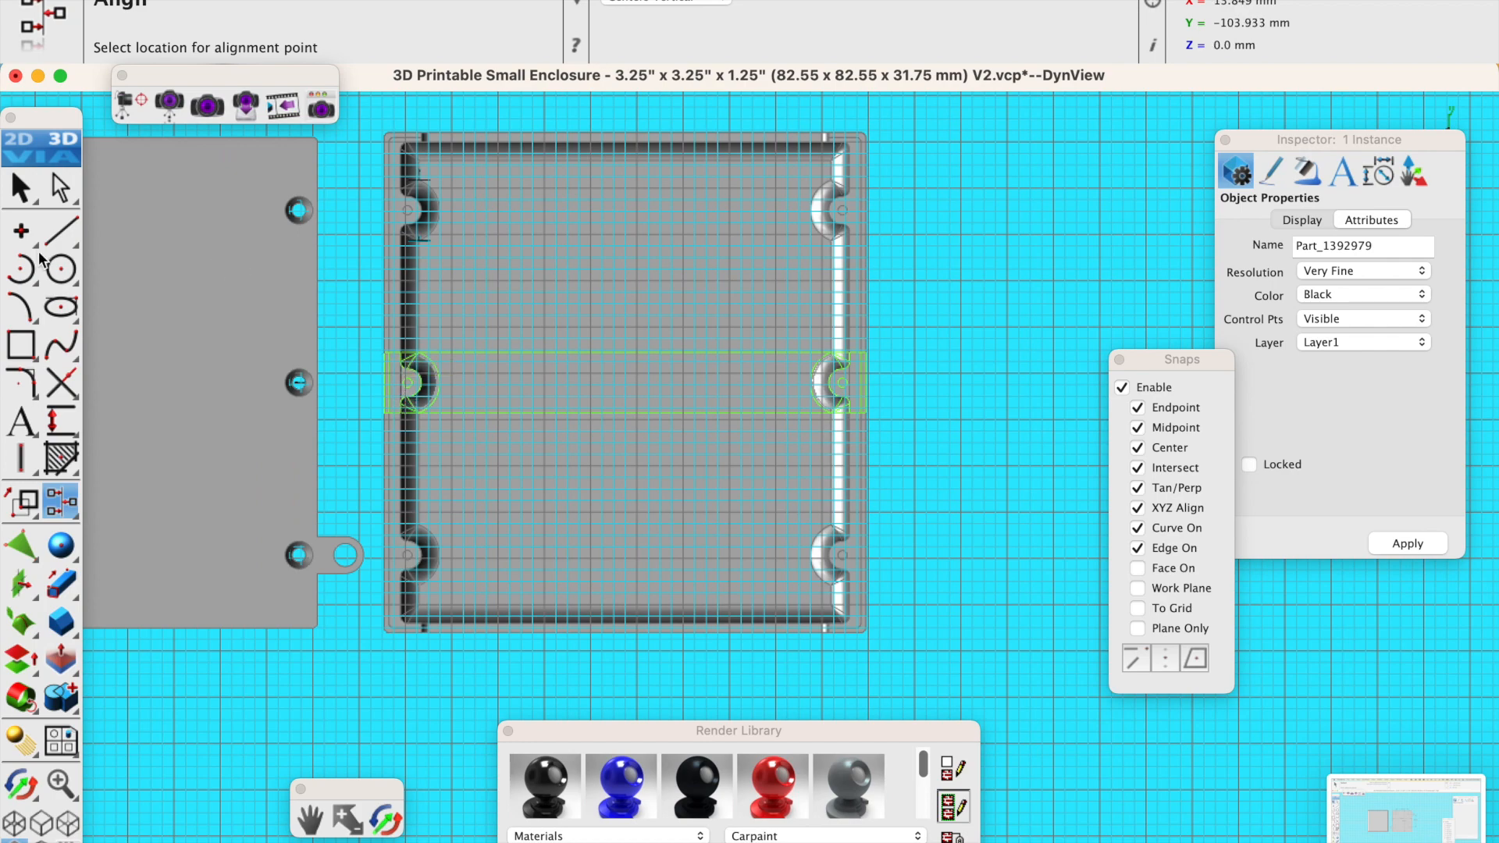
pyautogui.click(23, 195)
# Add a vertical dimension between the base plate's upper-right and middle-right hole centers.
pyautogui.click(60, 415)
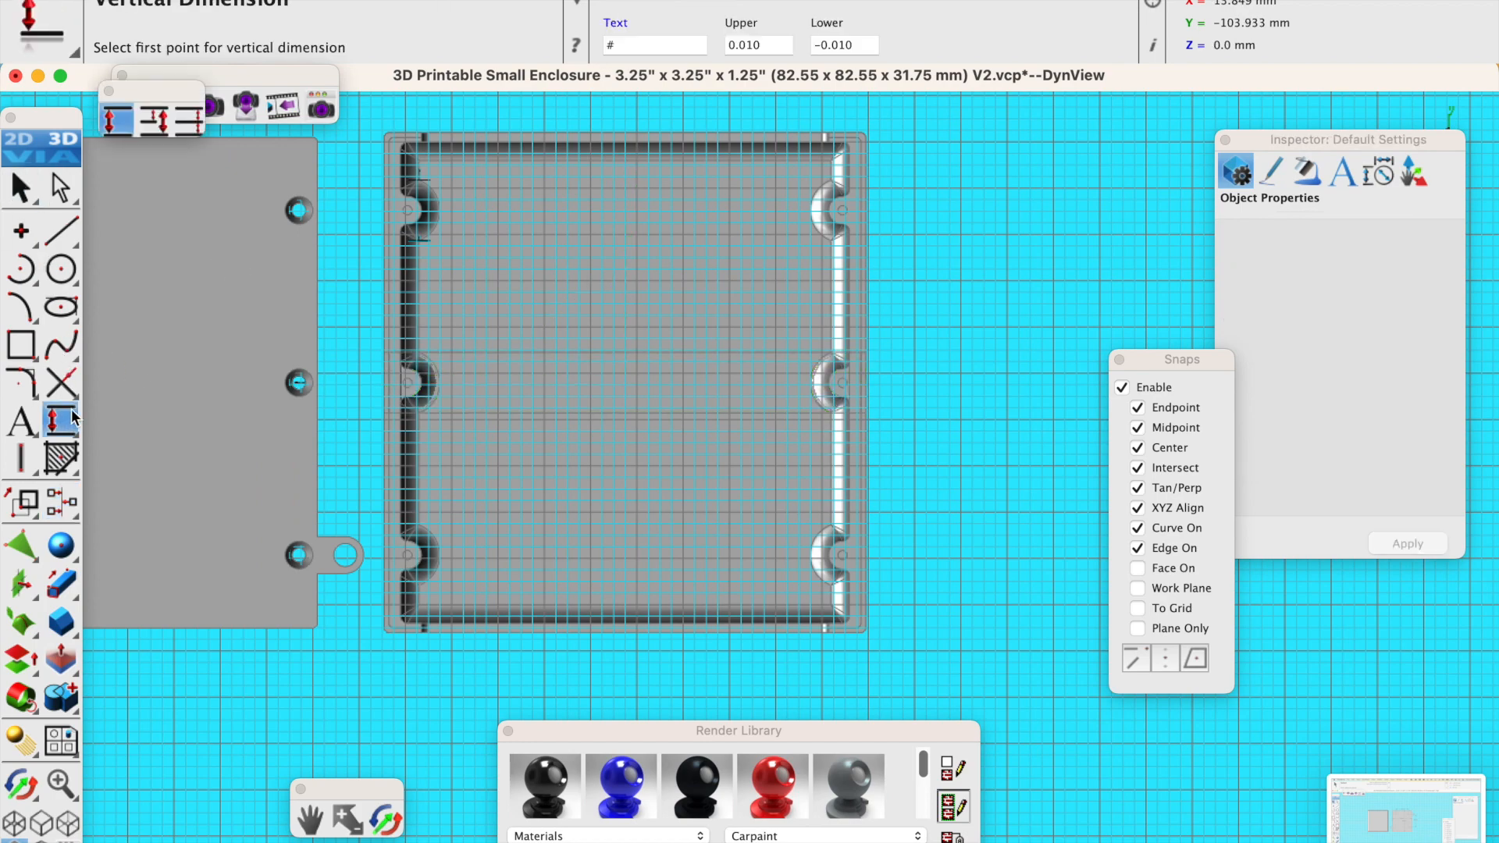
pyautogui.scroll(3, 410, 156)
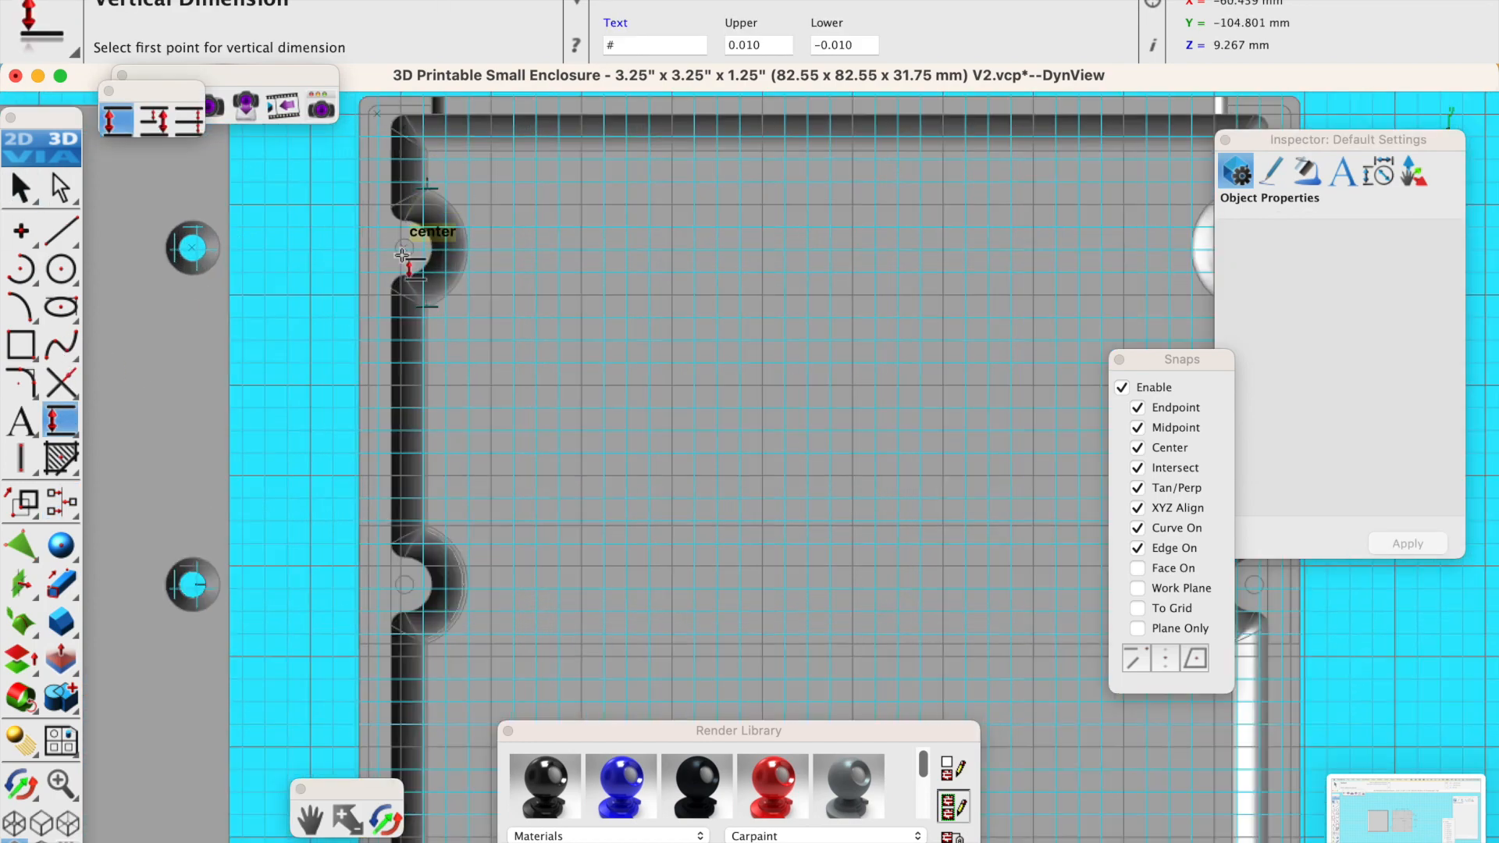
pyautogui.click(190, 248)
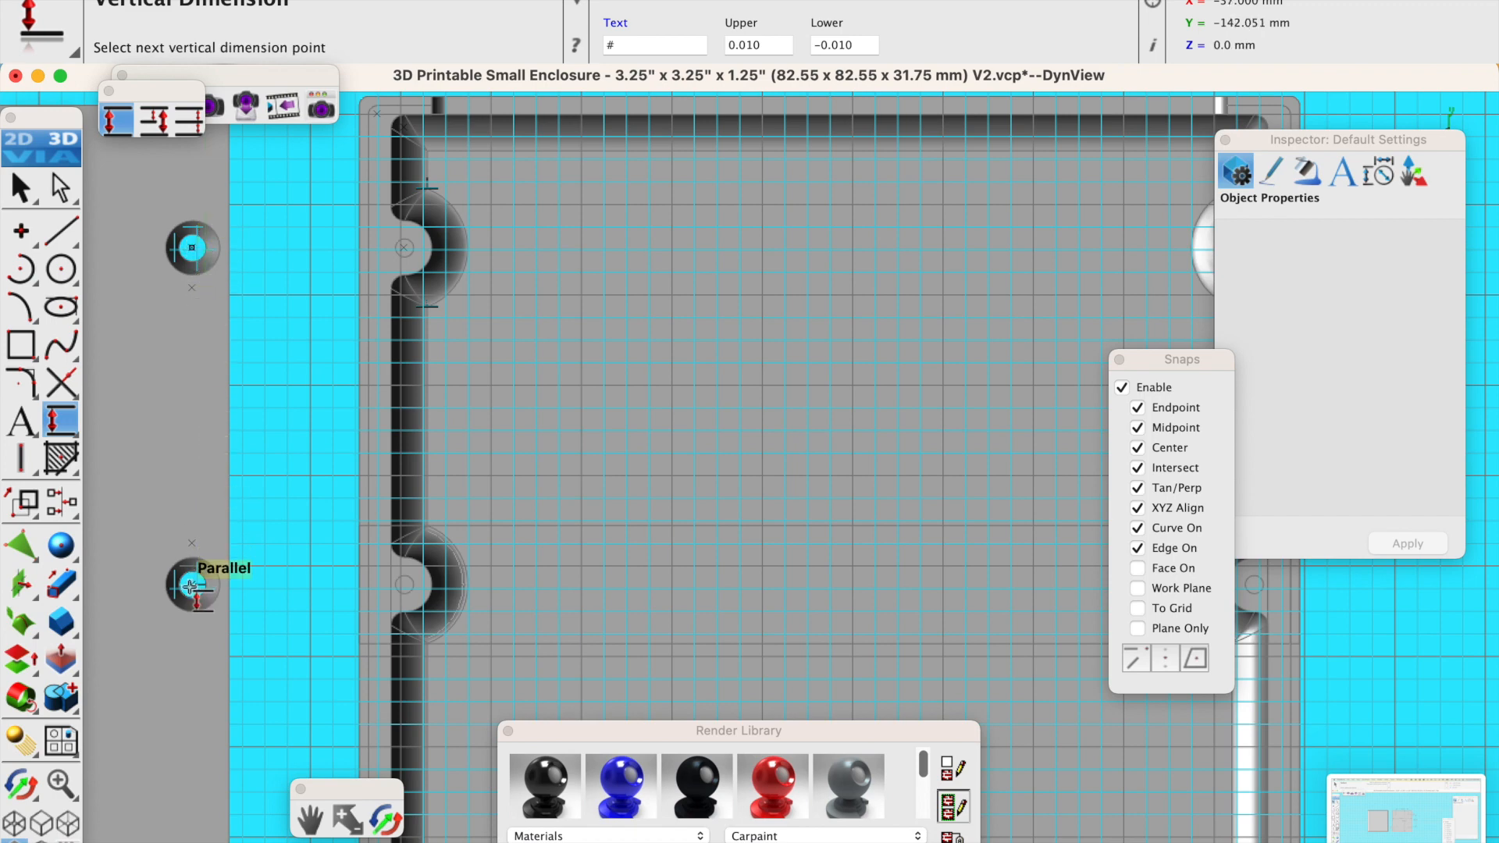
pyautogui.click(192, 584)
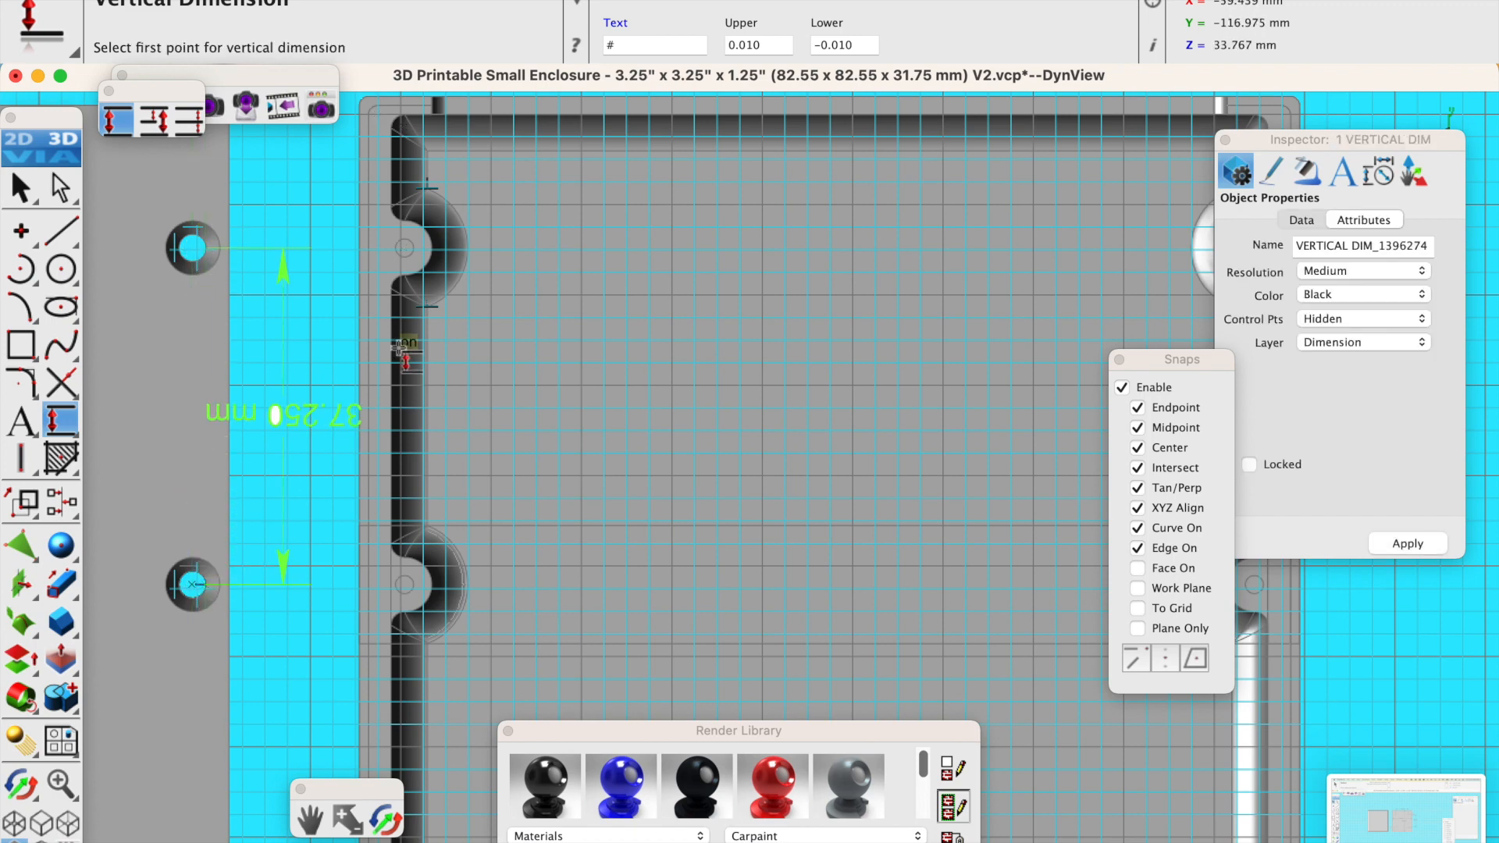
# Dimension the vertical spacing between the cover's upper-left and middle-left screw-hole centers and compare it with the base plate's spacing.
pyautogui.click(400, 265)
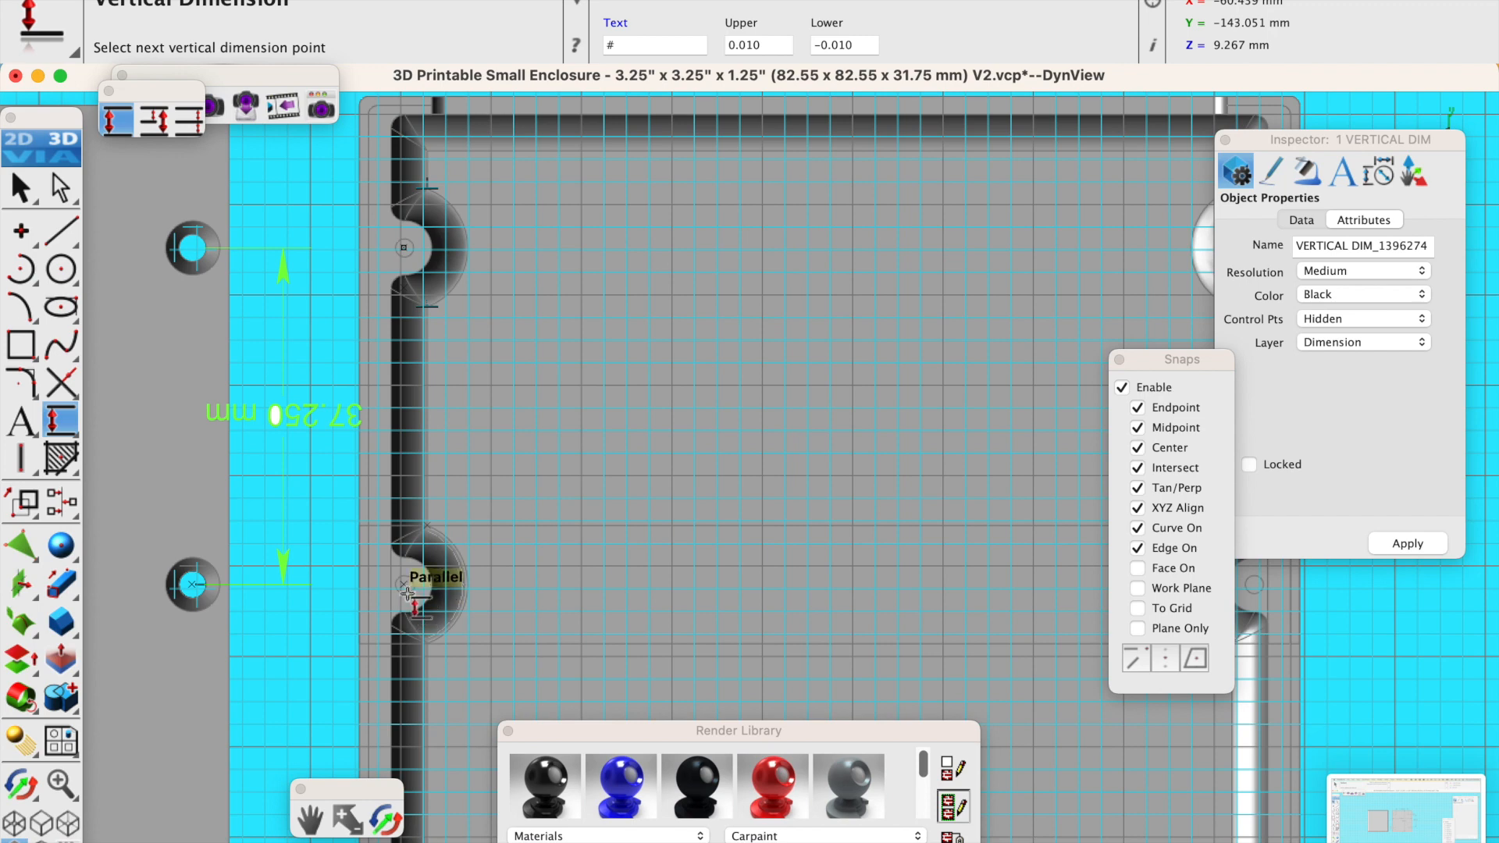
pyautogui.scroll(3, 404, 591)
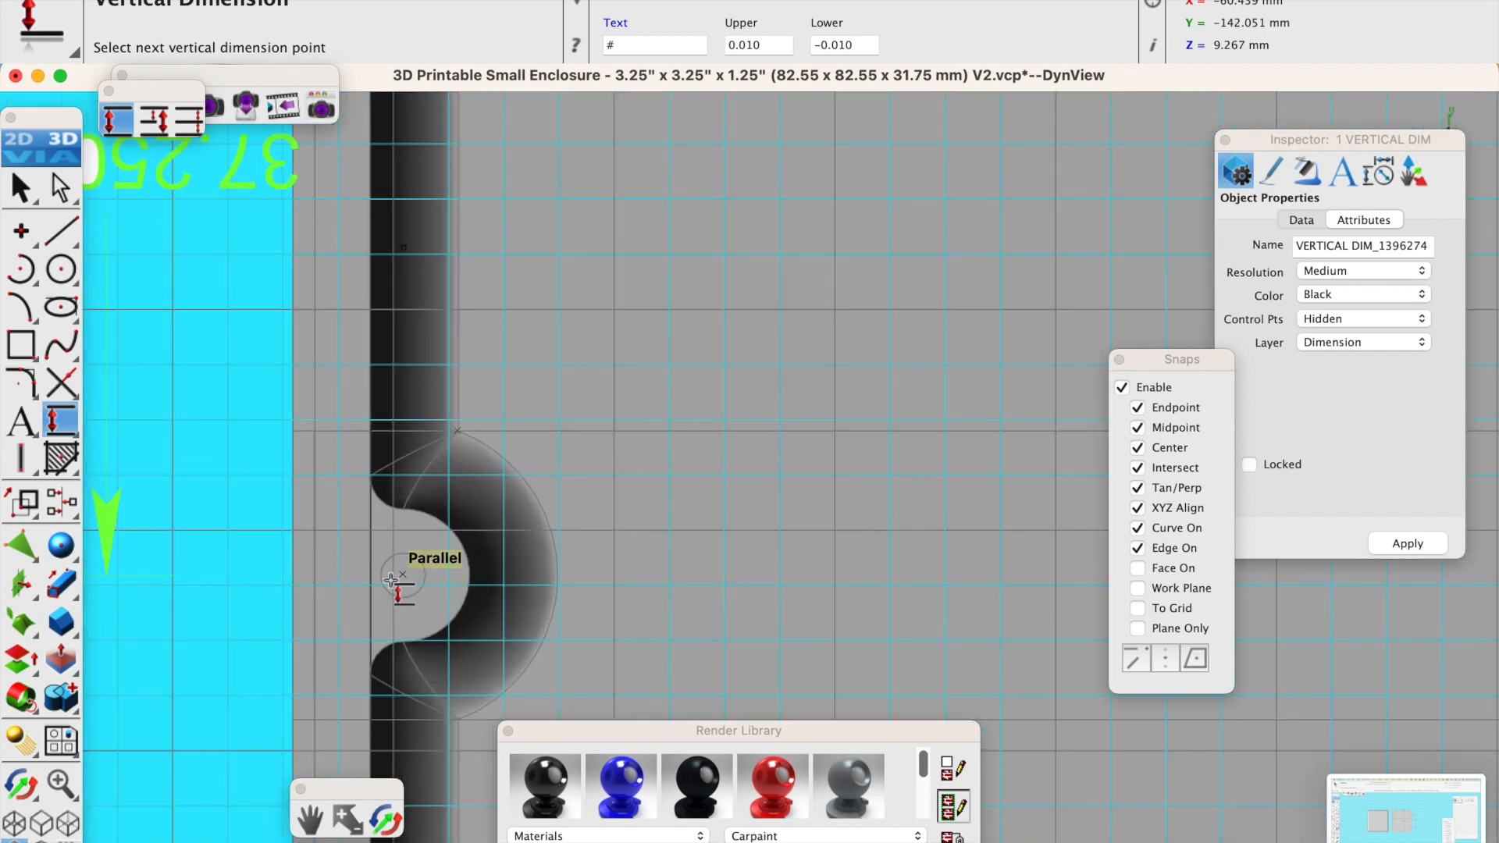
pyautogui.scroll(2, 391, 579)
pyautogui.click(400, 574)
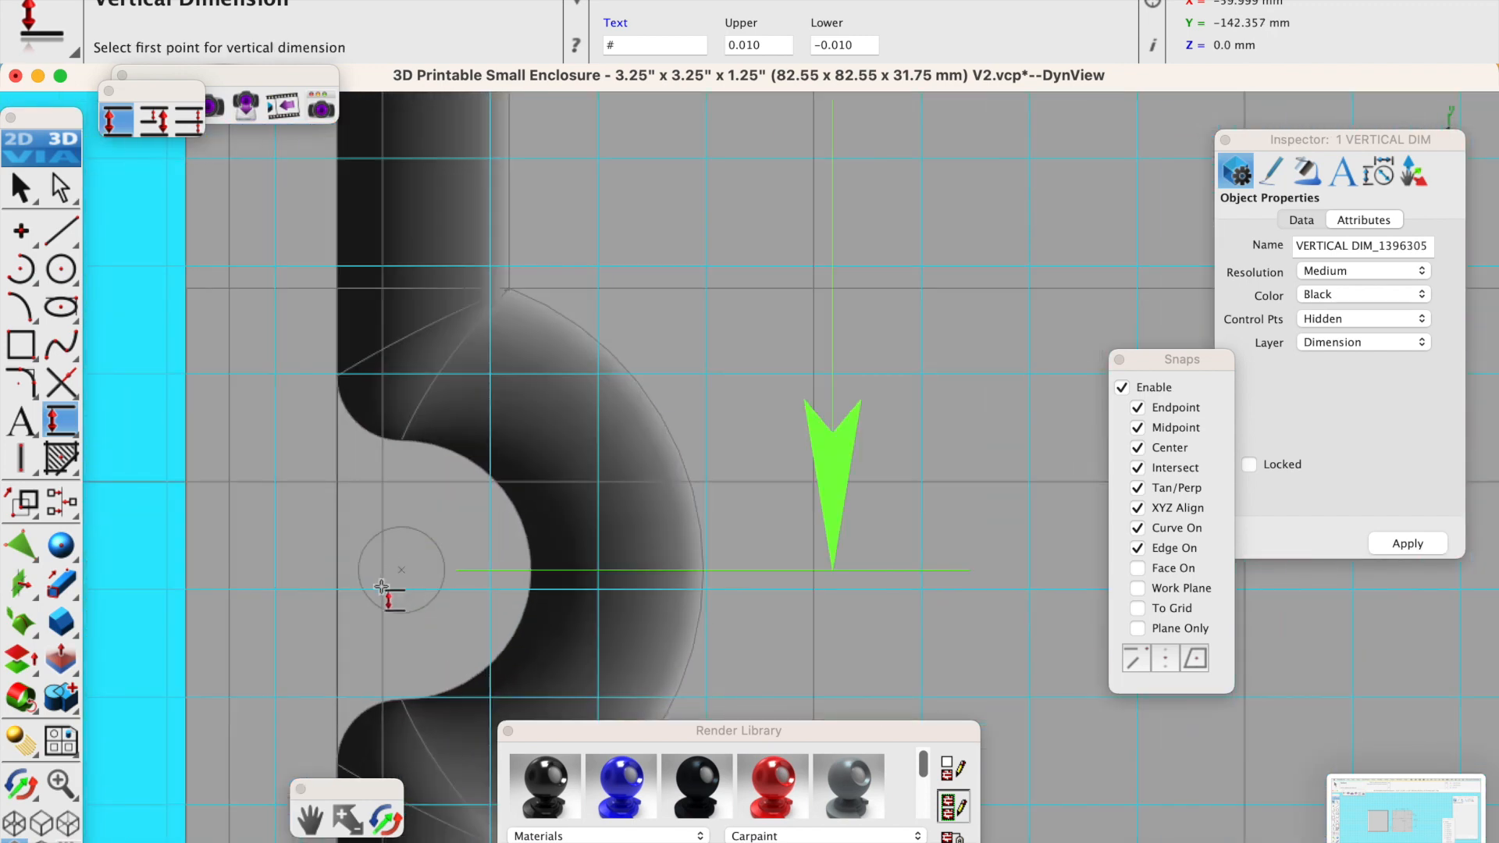
pyautogui.scroll(-4, 352, 581)
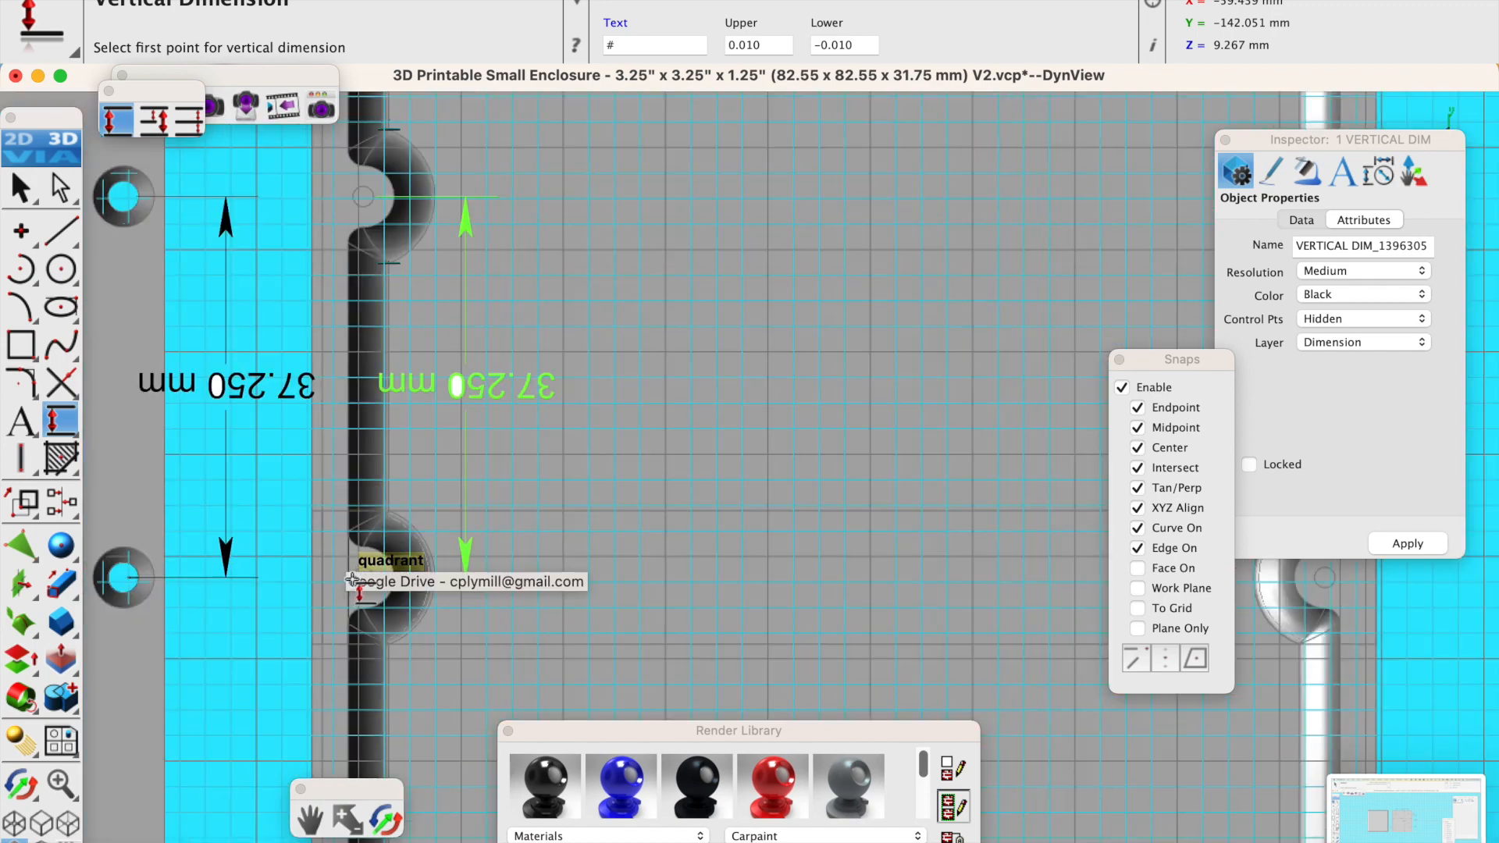
pyautogui.scroll(-4, 335, 539)
pyautogui.click(62, 692)
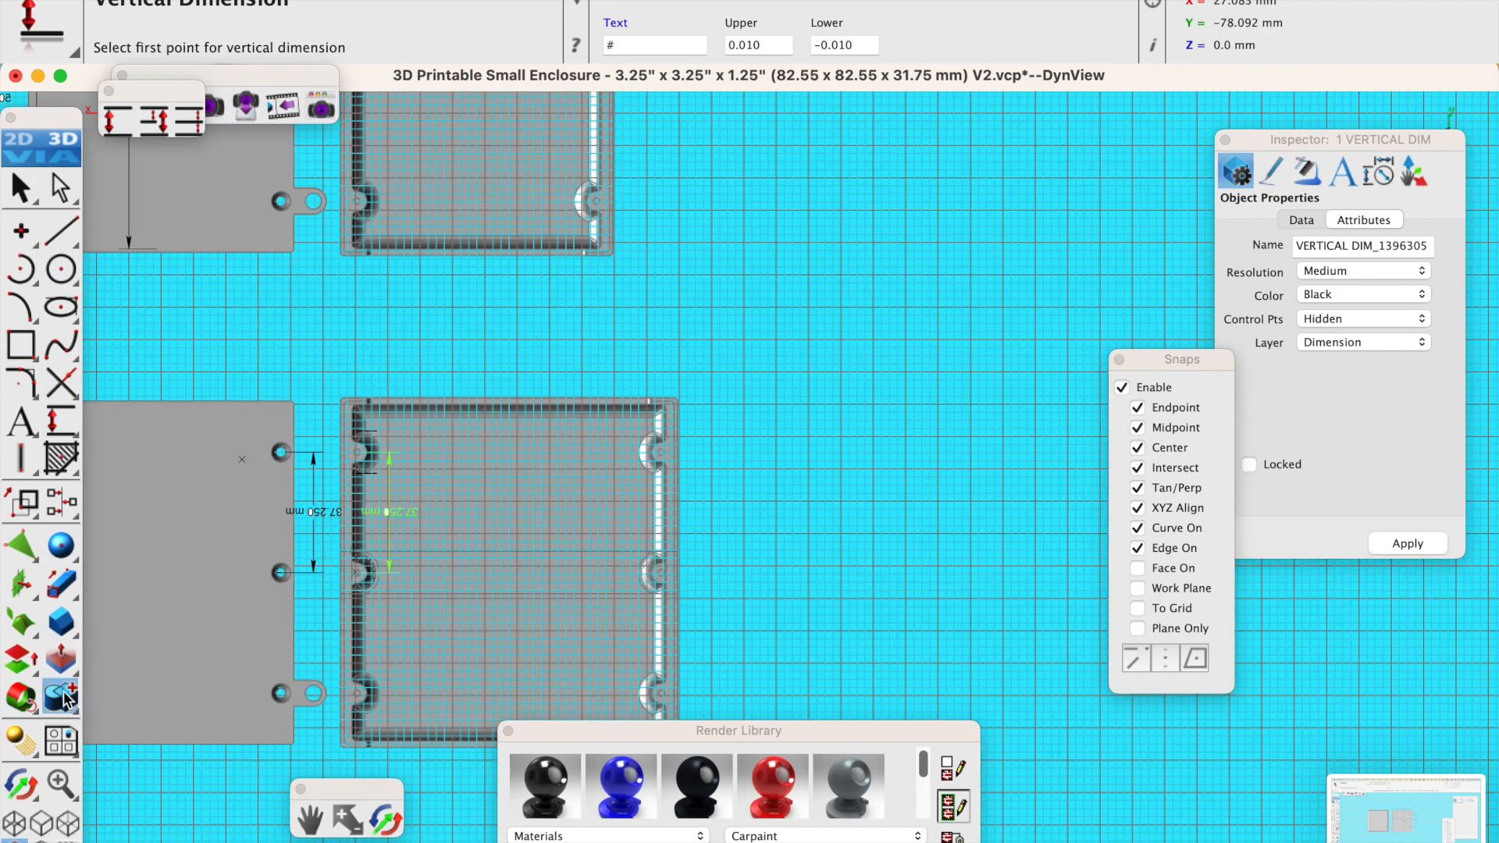
pyautogui.click(436, 629)
pyautogui.click(471, 580)
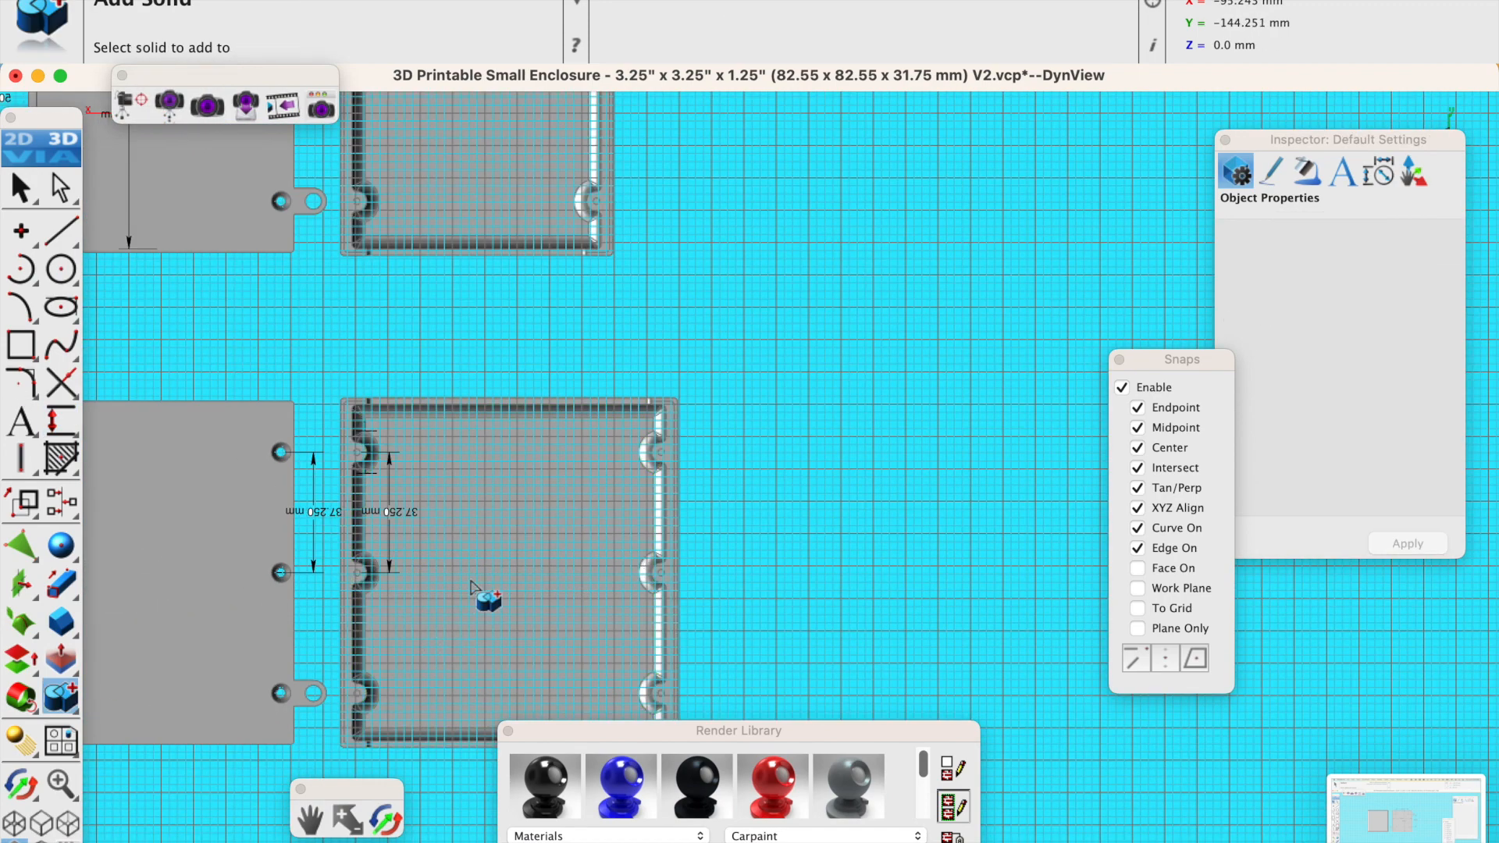
# Measure the vertical spacing between the cover's middle-left and lower-left screw-hole centers, and remove the temporary dimension.
pyautogui.scroll(-2, 476, 597)
pyautogui.scroll(5, 437, 646)
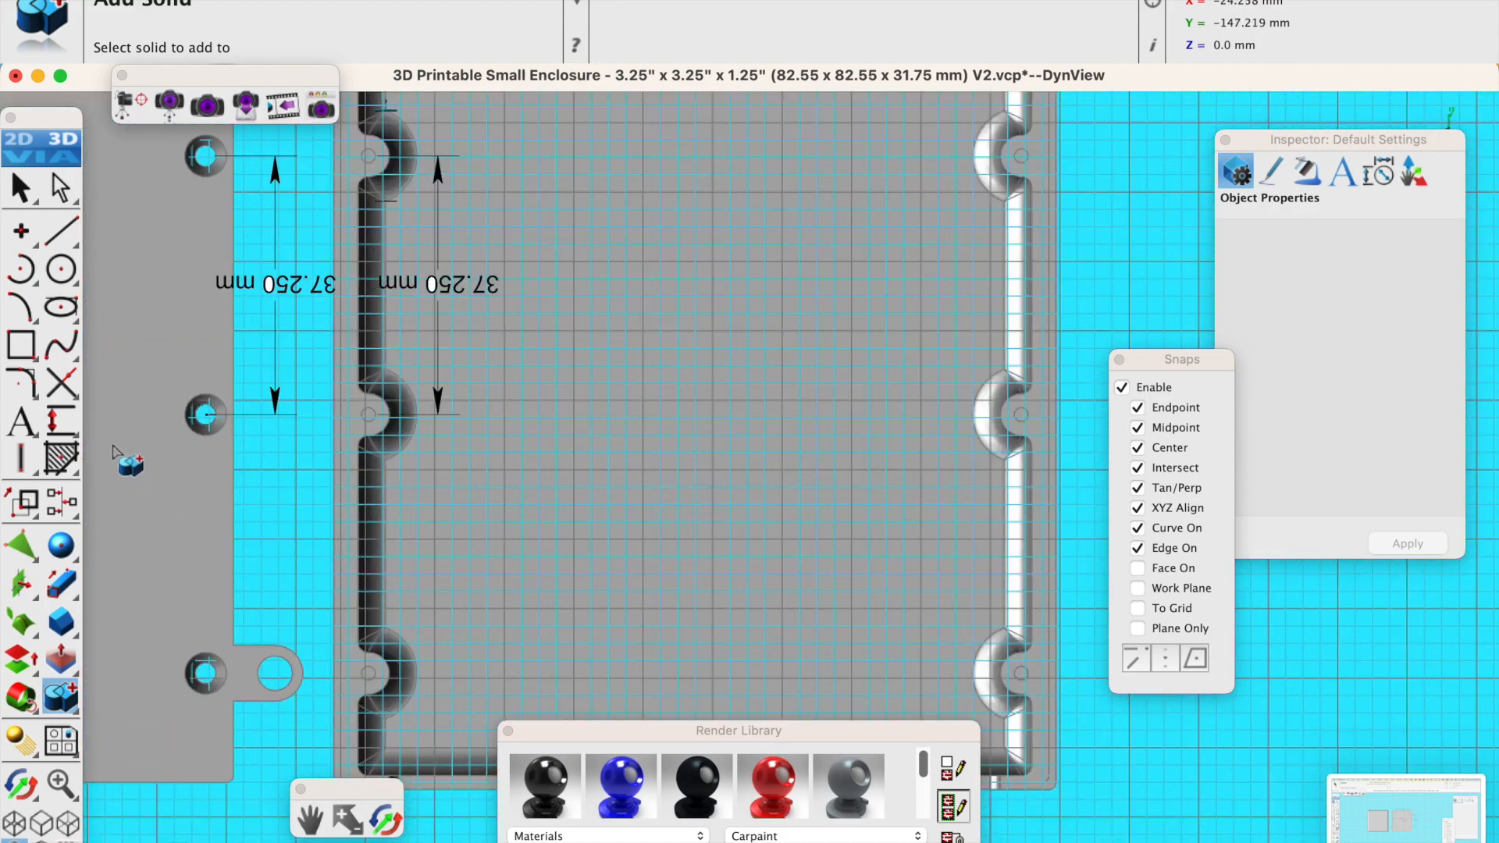
pyautogui.click(70, 427)
pyautogui.scroll(3, 438, 399)
pyautogui.click(228, 445)
pyautogui.scroll(-3, 228, 446)
pyautogui.scroll(4, 327, 593)
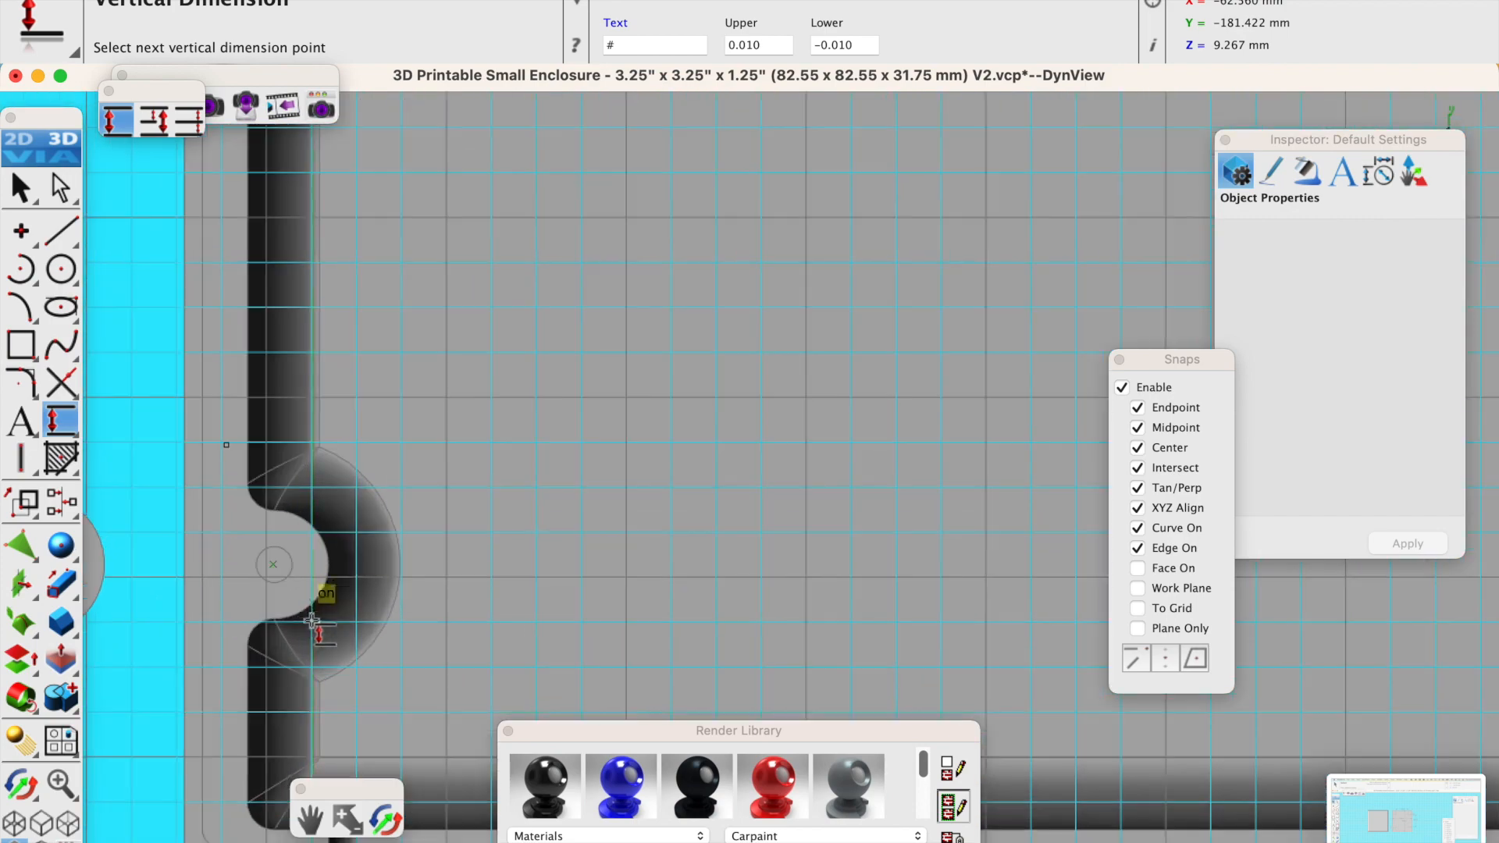
pyautogui.click(281, 572)
pyautogui.scroll(-4, 375, 538)
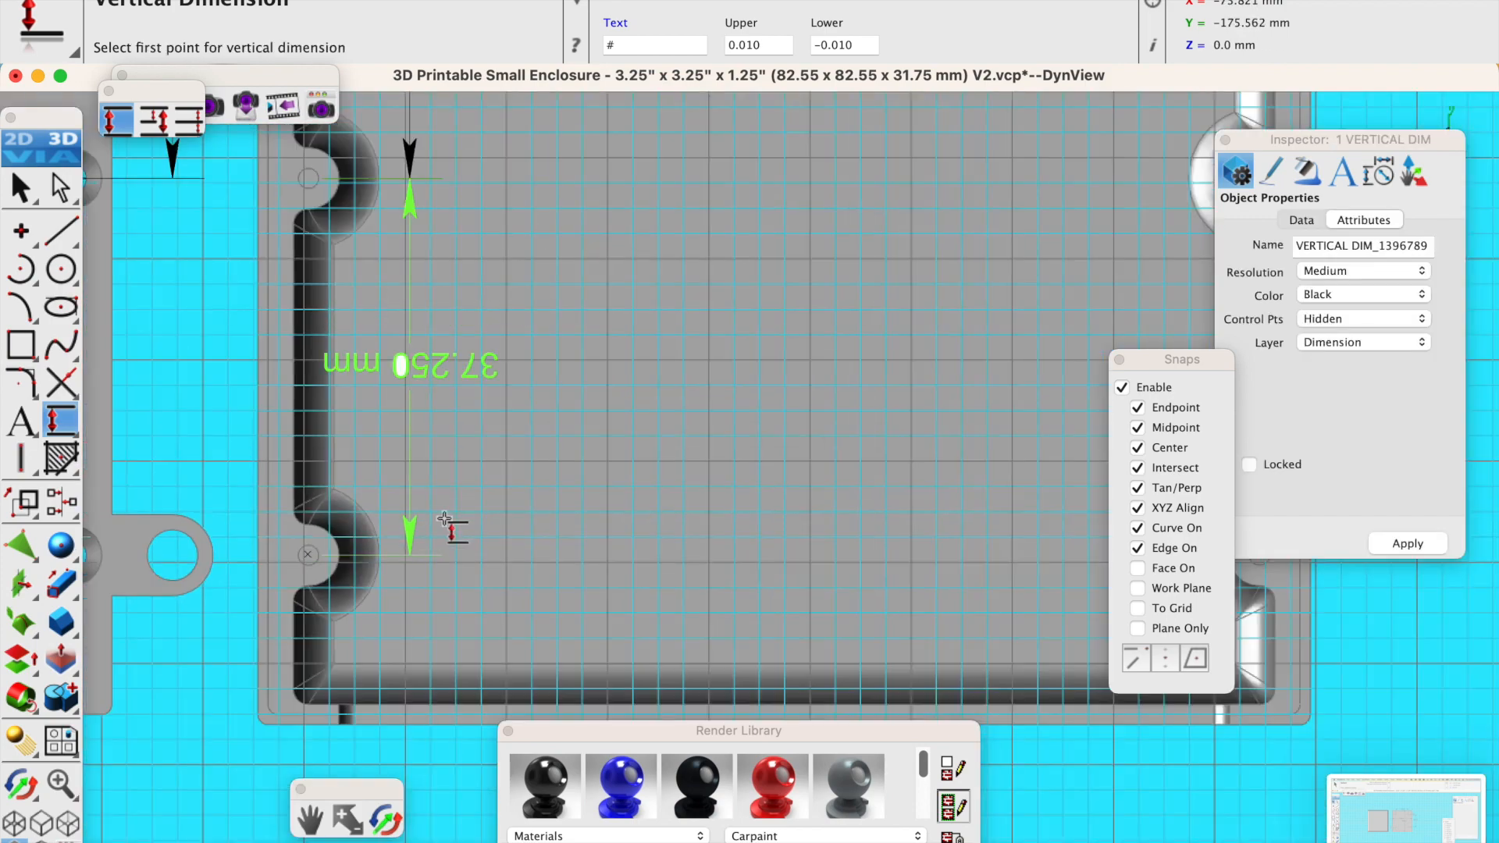
pyautogui.press('Escape')
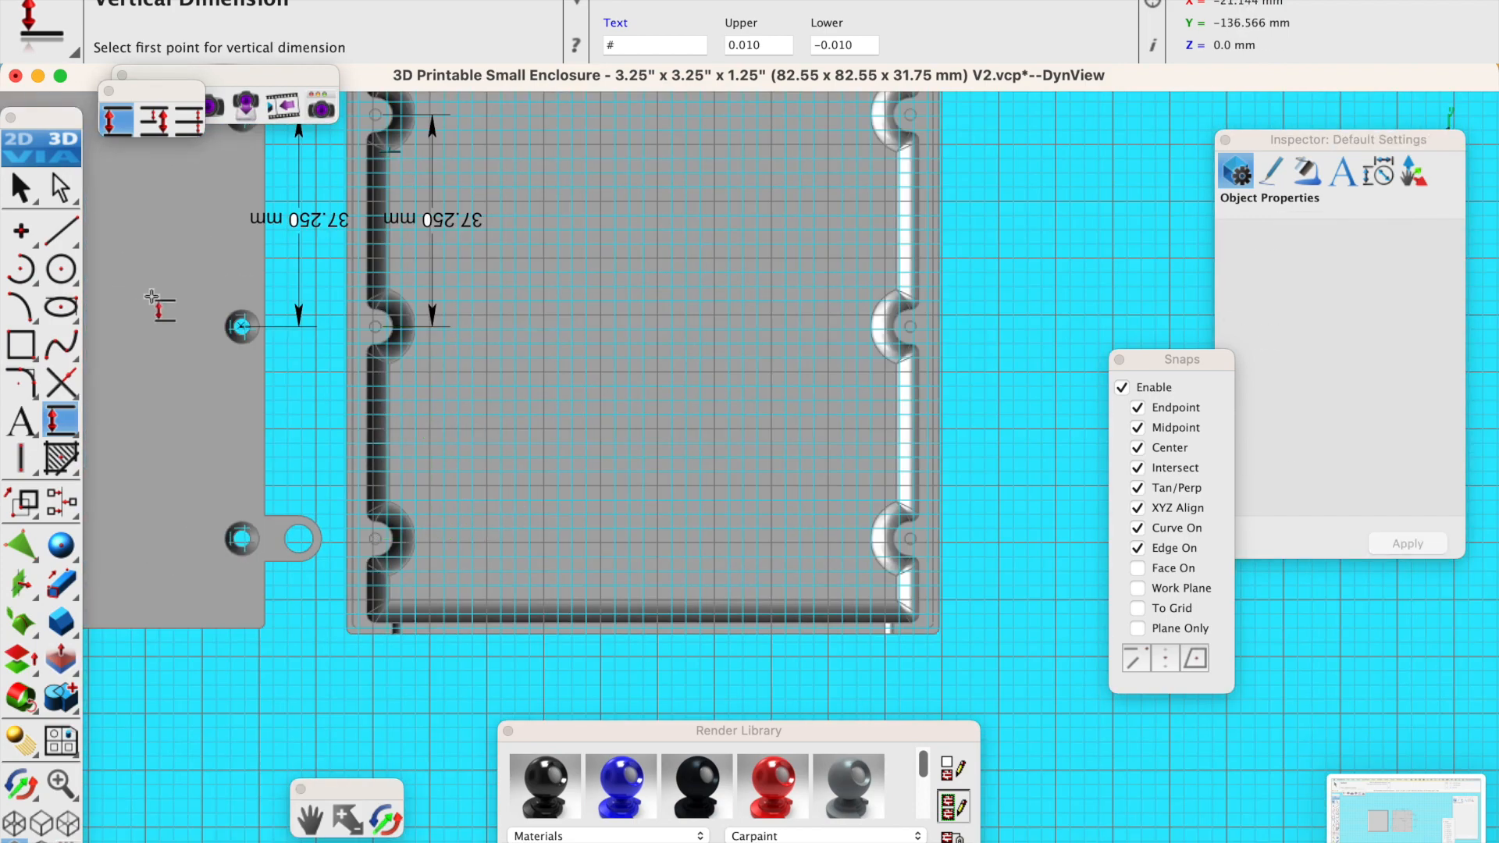
# Delete the two remaining vertical dimensions, one on the cover and one beside the base plate.
pyautogui.click(21, 188)
pyautogui.click(415, 219)
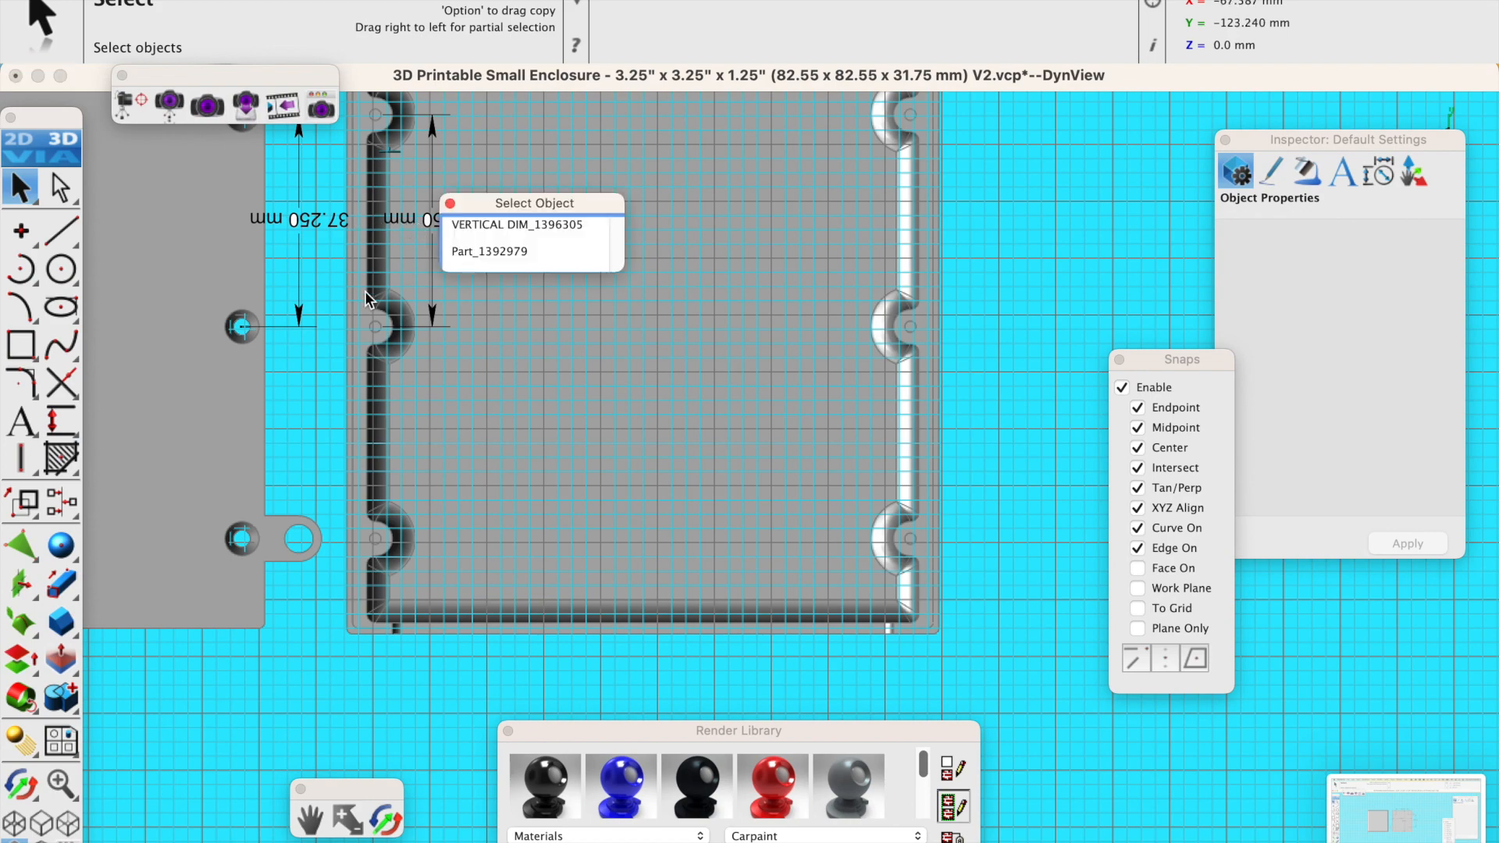
pyautogui.click(479, 232)
pyautogui.press('Delete')
pyautogui.click(311, 251)
pyautogui.press('Delete')
# Examine the cover's screw bosses and the base plate's holes and standoffs from several angles.
pyautogui.scroll(-5, 556, 304)
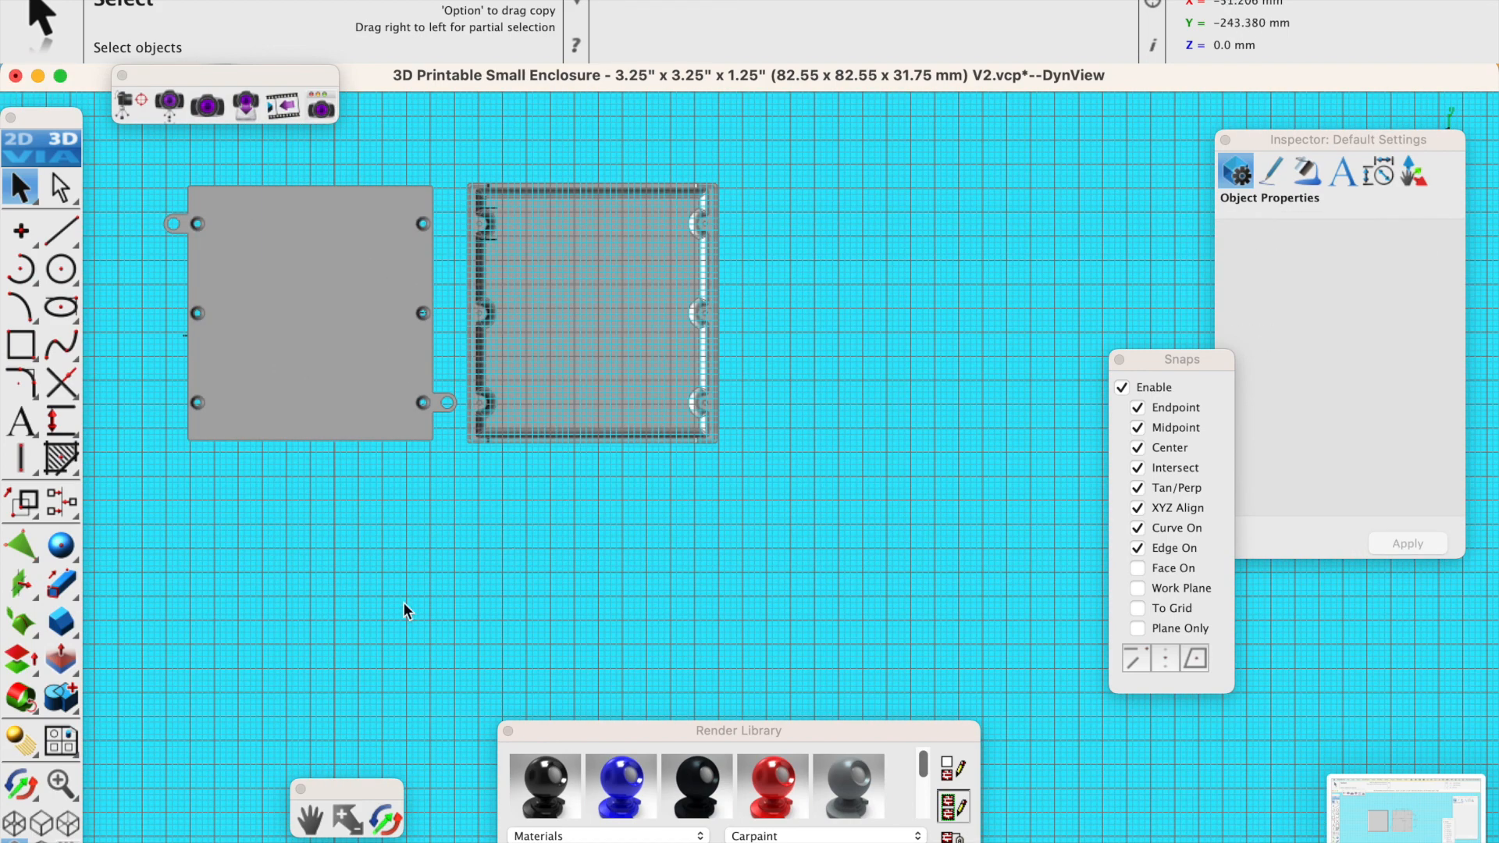
pyautogui.click(384, 820)
pyautogui.moveTo(541, 586); pyautogui.dragTo(517, 428)
pyautogui.scroll(5, 525, 426)
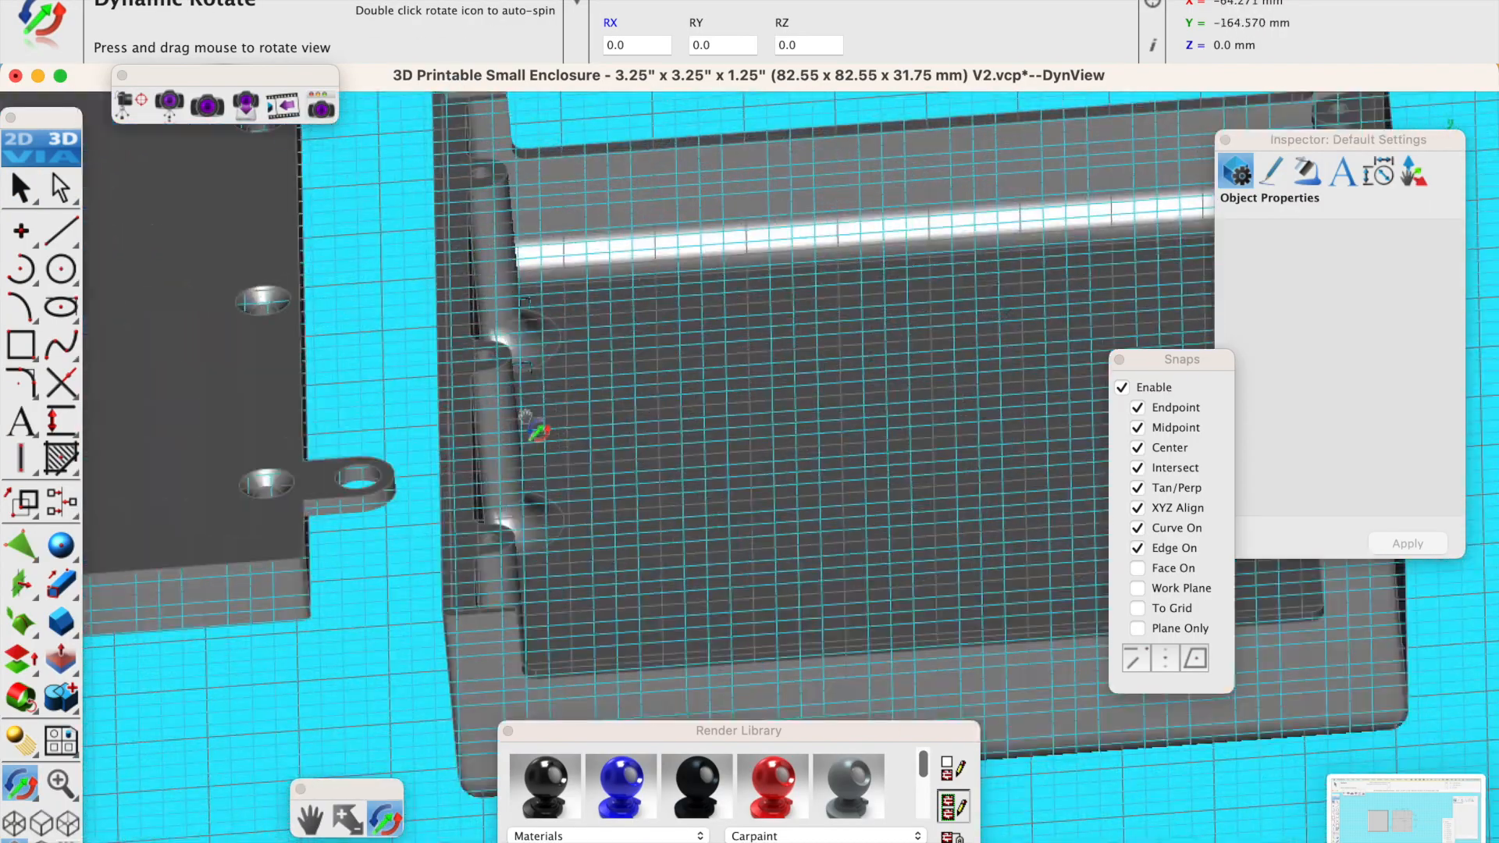
pyautogui.scroll(4, 483, 340)
pyautogui.scroll(-5, 483, 341)
pyautogui.scroll(3, 494, 341)
pyautogui.scroll(3, 499, 355)
pyautogui.scroll(-5, 490, 359)
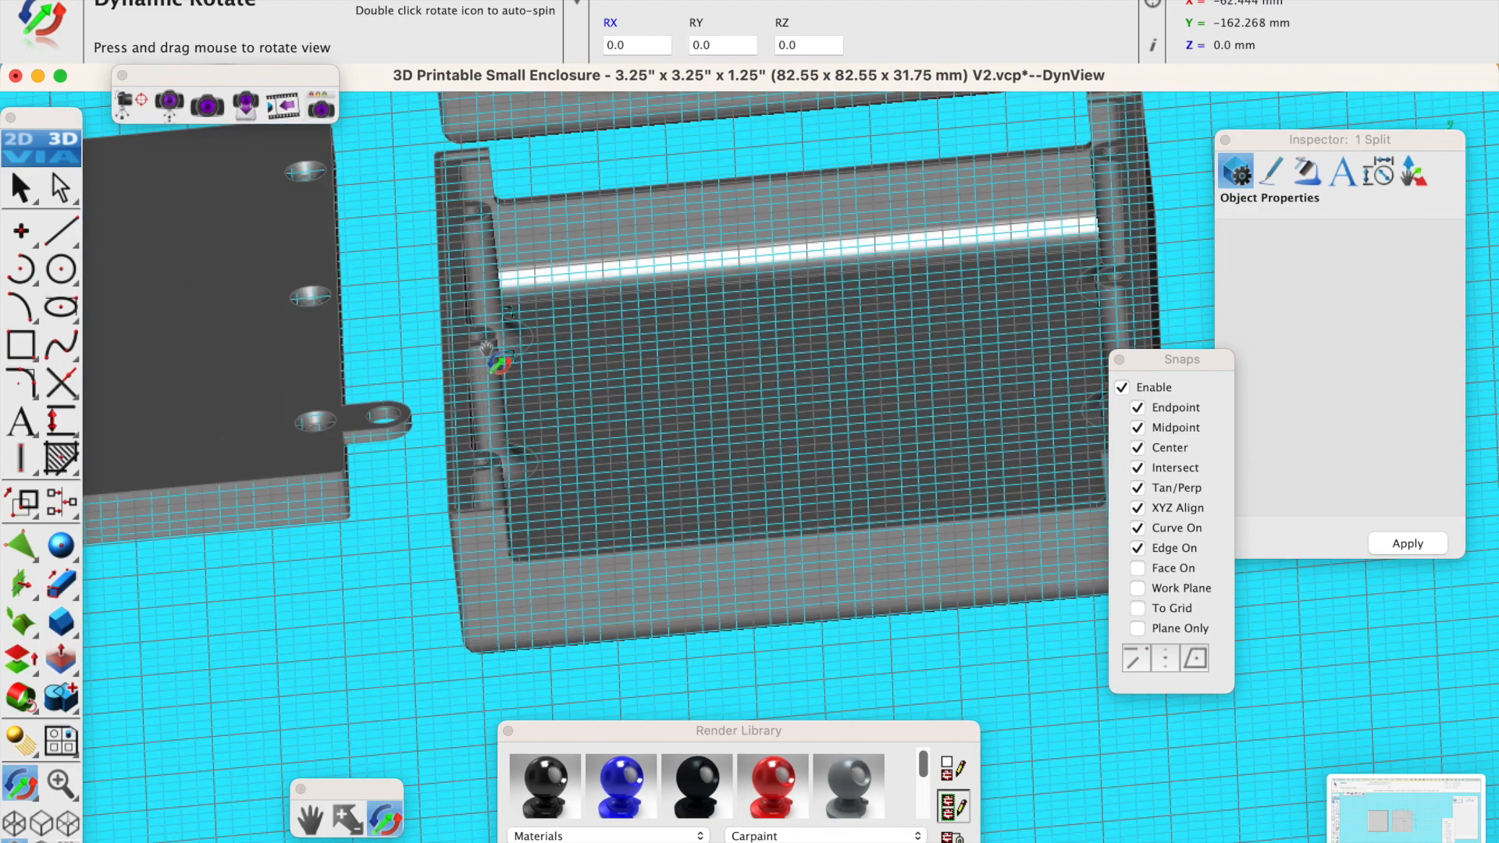
pyautogui.scroll(2, 589, 495)
pyautogui.scroll(-8, 593, 503)
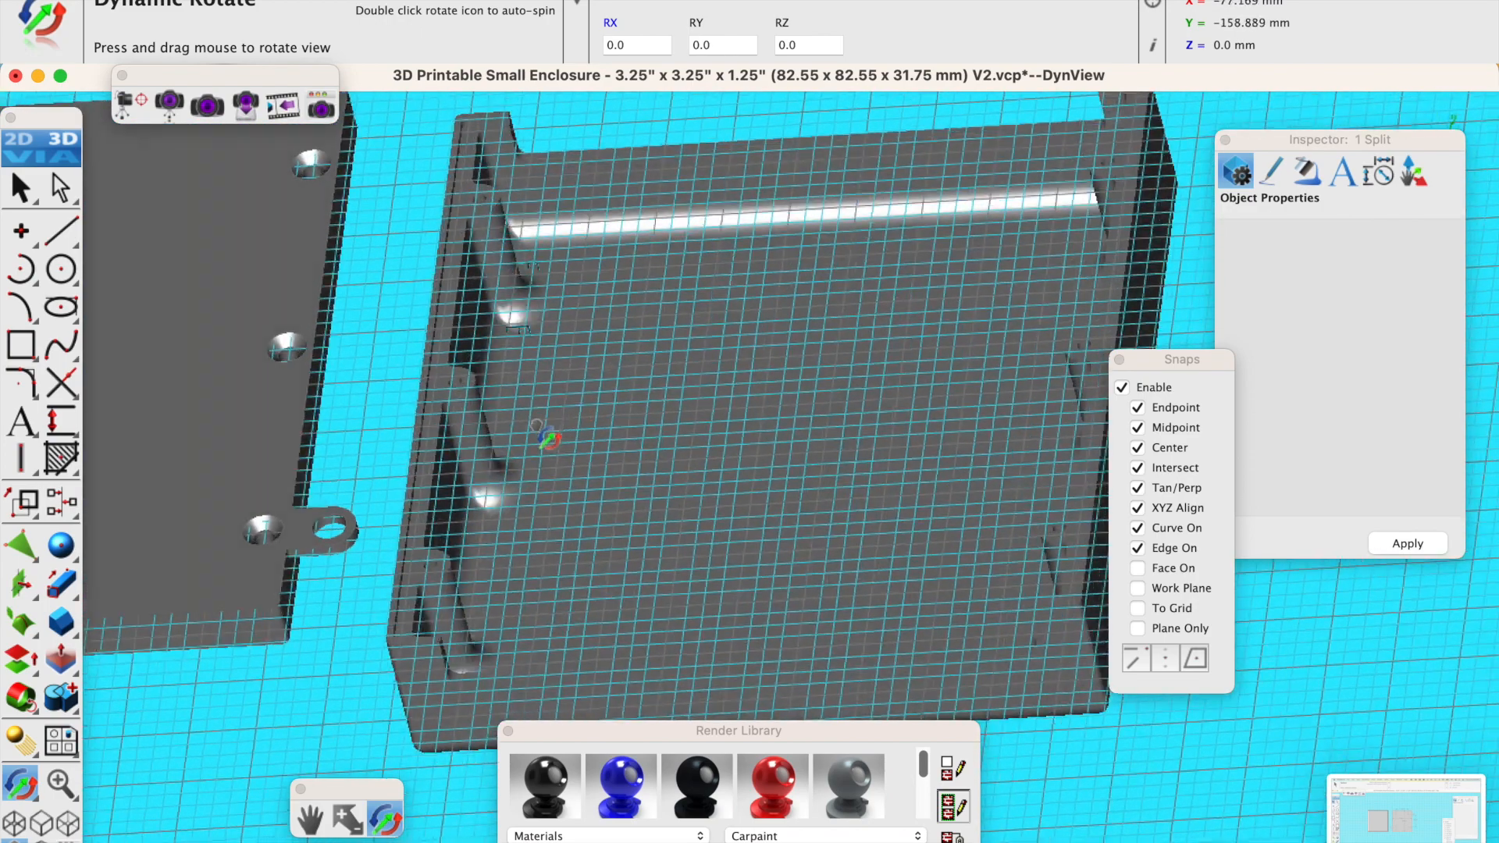
pyautogui.scroll(2, 550, 422)
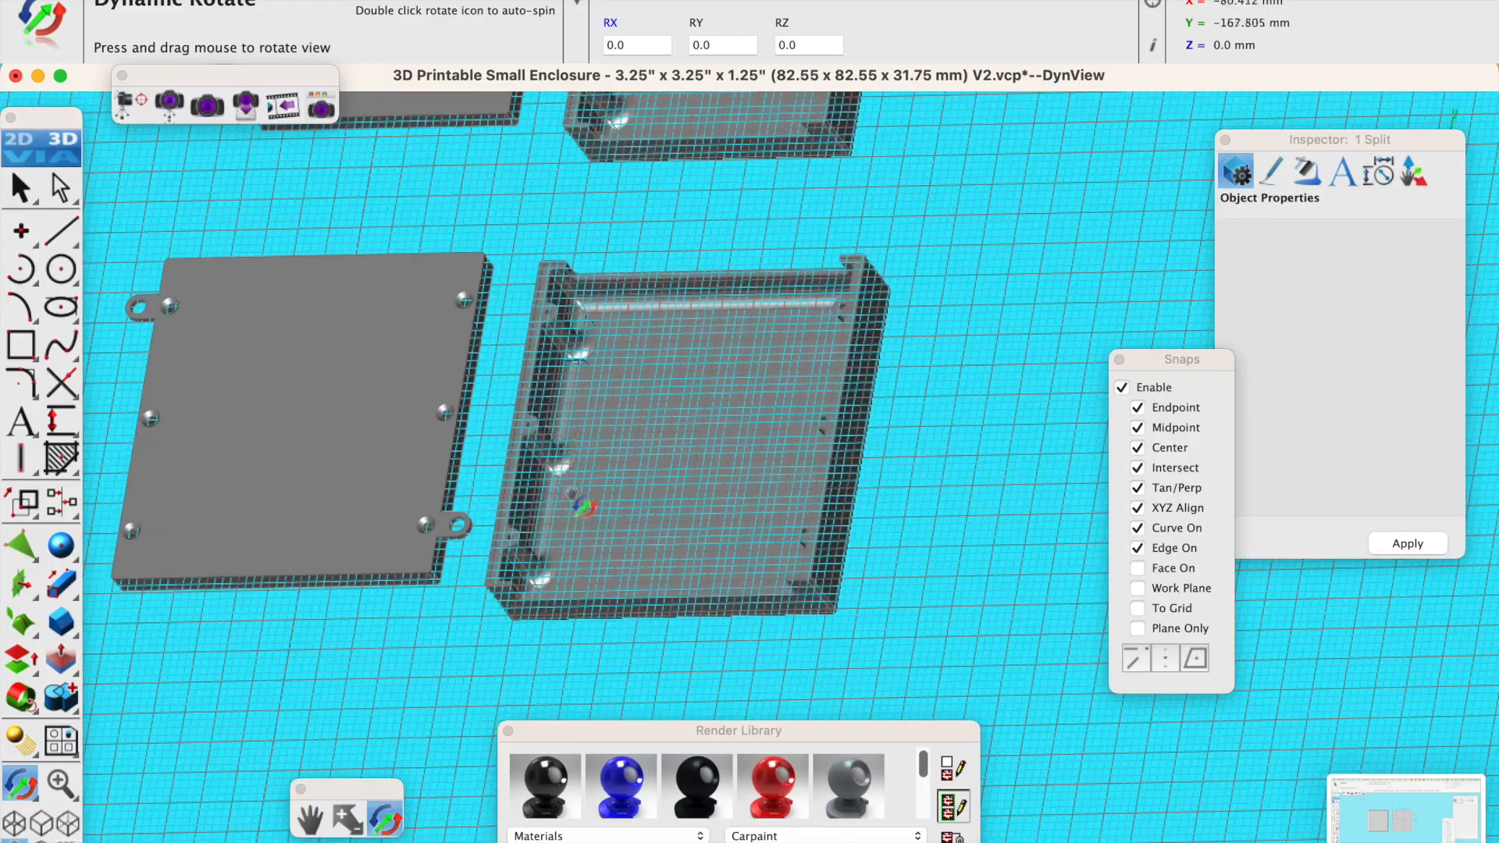
pyautogui.moveTo(582, 392); pyautogui.dragTo(561, 510)
pyautogui.moveTo(574, 361); pyautogui.dragTo(491, 412)
pyautogui.moveTo(634, 377)
pyautogui.mouseDown()
pyautogui.moveTo(659, 444)
pyautogui.moveTo(555, 348)
pyautogui.moveTo(512, 378)
pyautogui.mouseUp()
pyautogui.moveTo(636, 277)
pyautogui.mouseDown()
pyautogui.moveTo(601, 297)
pyautogui.moveTo(483, 257)
pyautogui.moveTo(812, 245)
pyautogui.moveTo(719, 359)
pyautogui.moveTo(856, 228)
pyautogui.moveTo(897, 265)
pyautogui.moveTo(812, 320)
pyautogui.mouseUp()
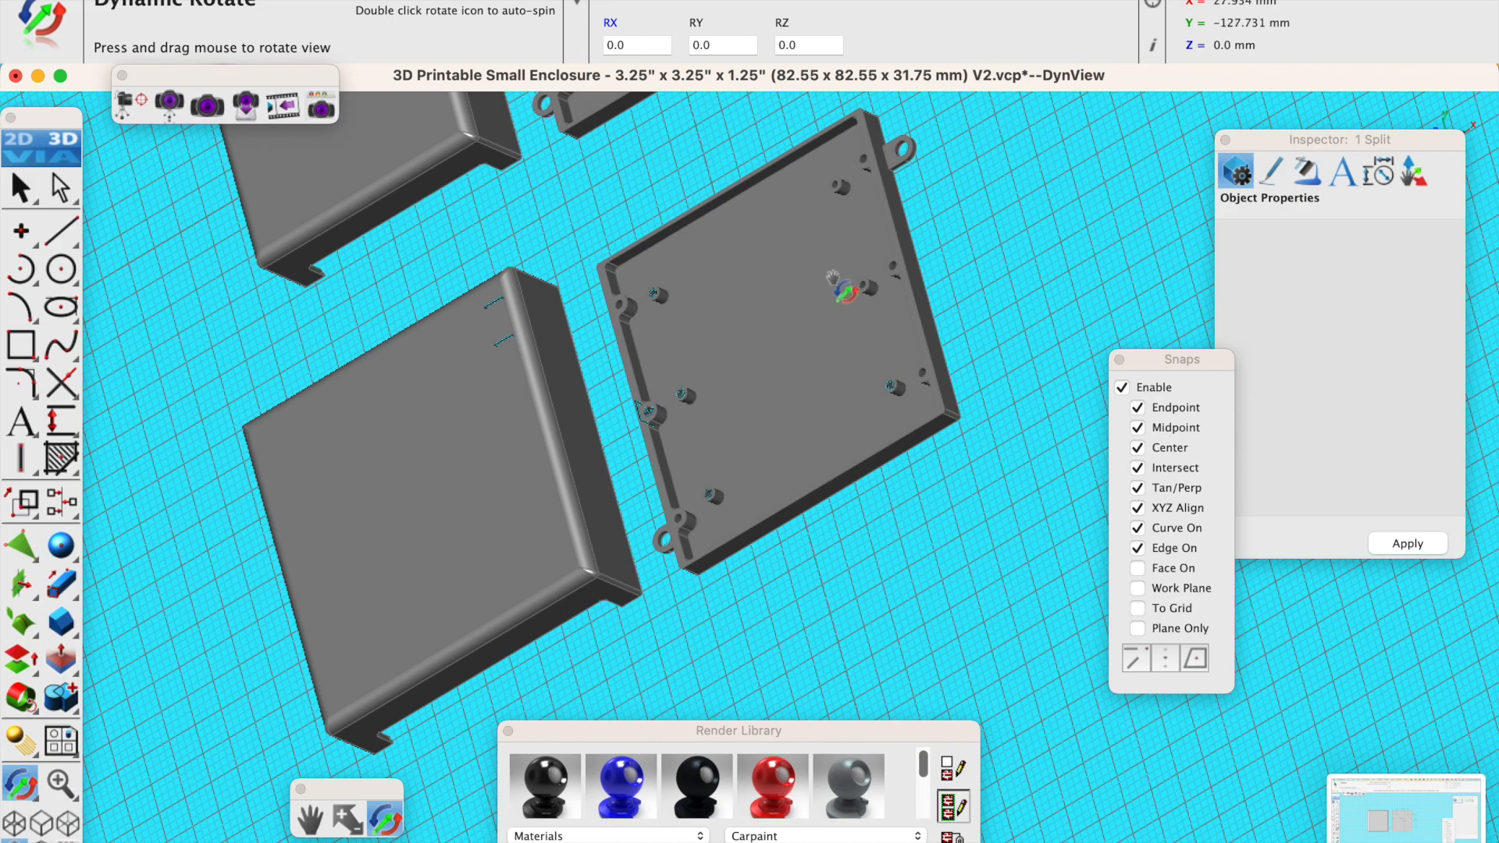
pyautogui.moveTo(835, 336); pyautogui.dragTo(928, 343)
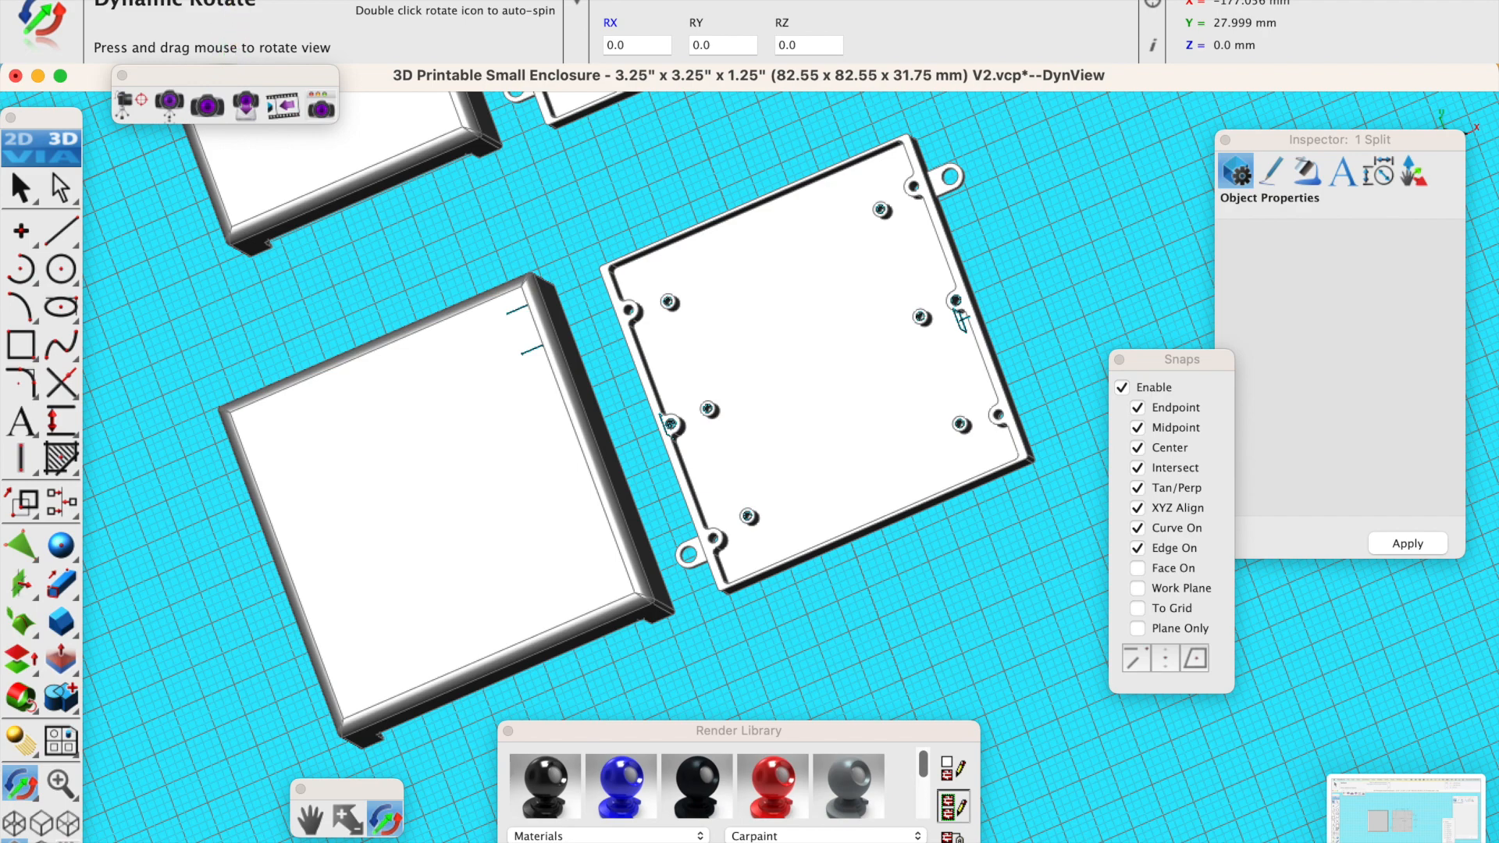
# Extrude the ring-shaped end face of the base plate's middle-left inner standoff by 20 mm.
pyautogui.click(261, 0)
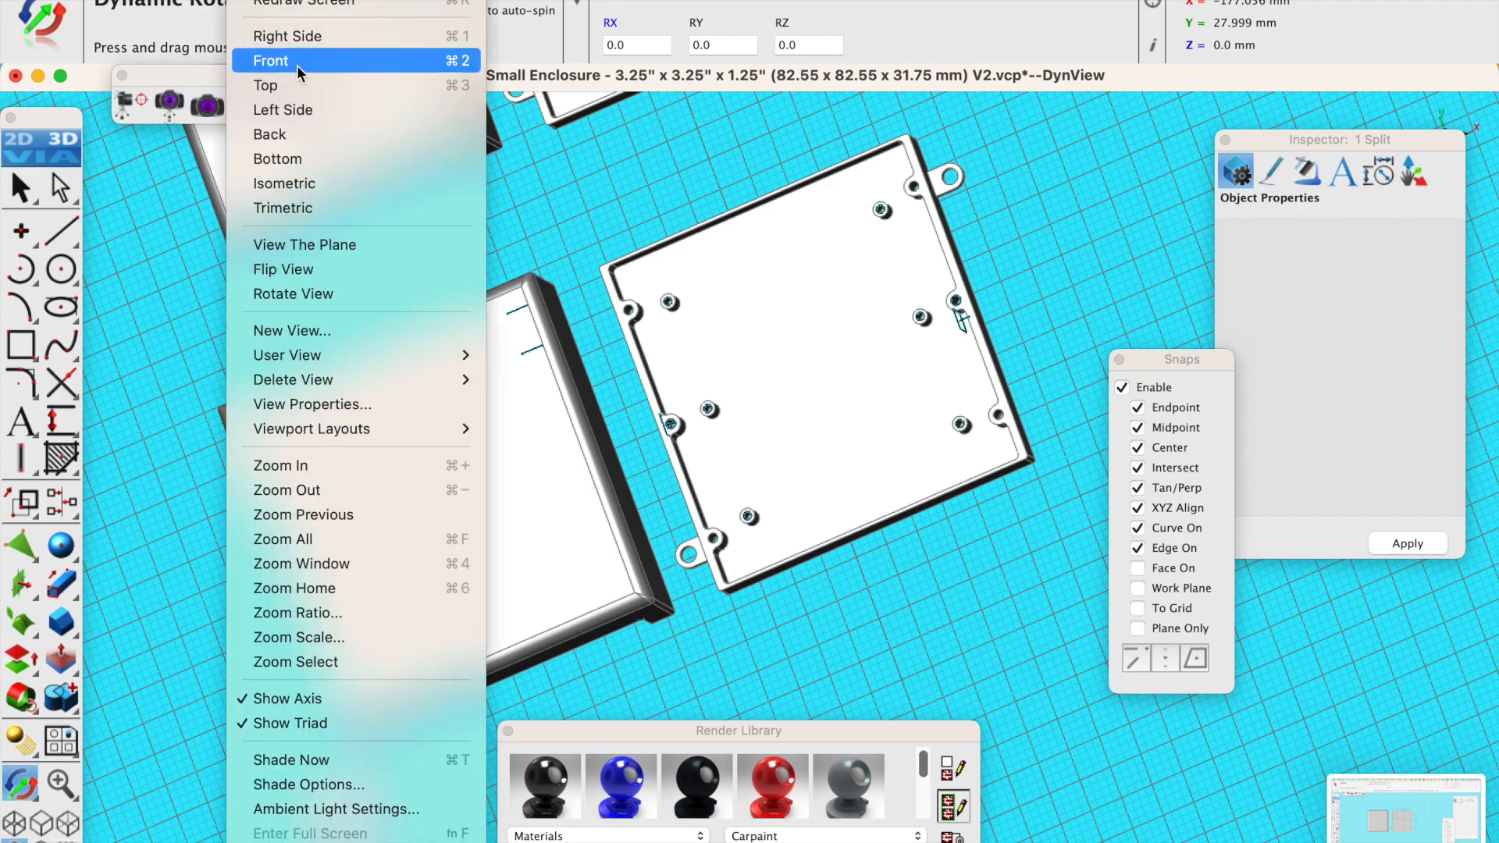
pyautogui.click(299, 69)
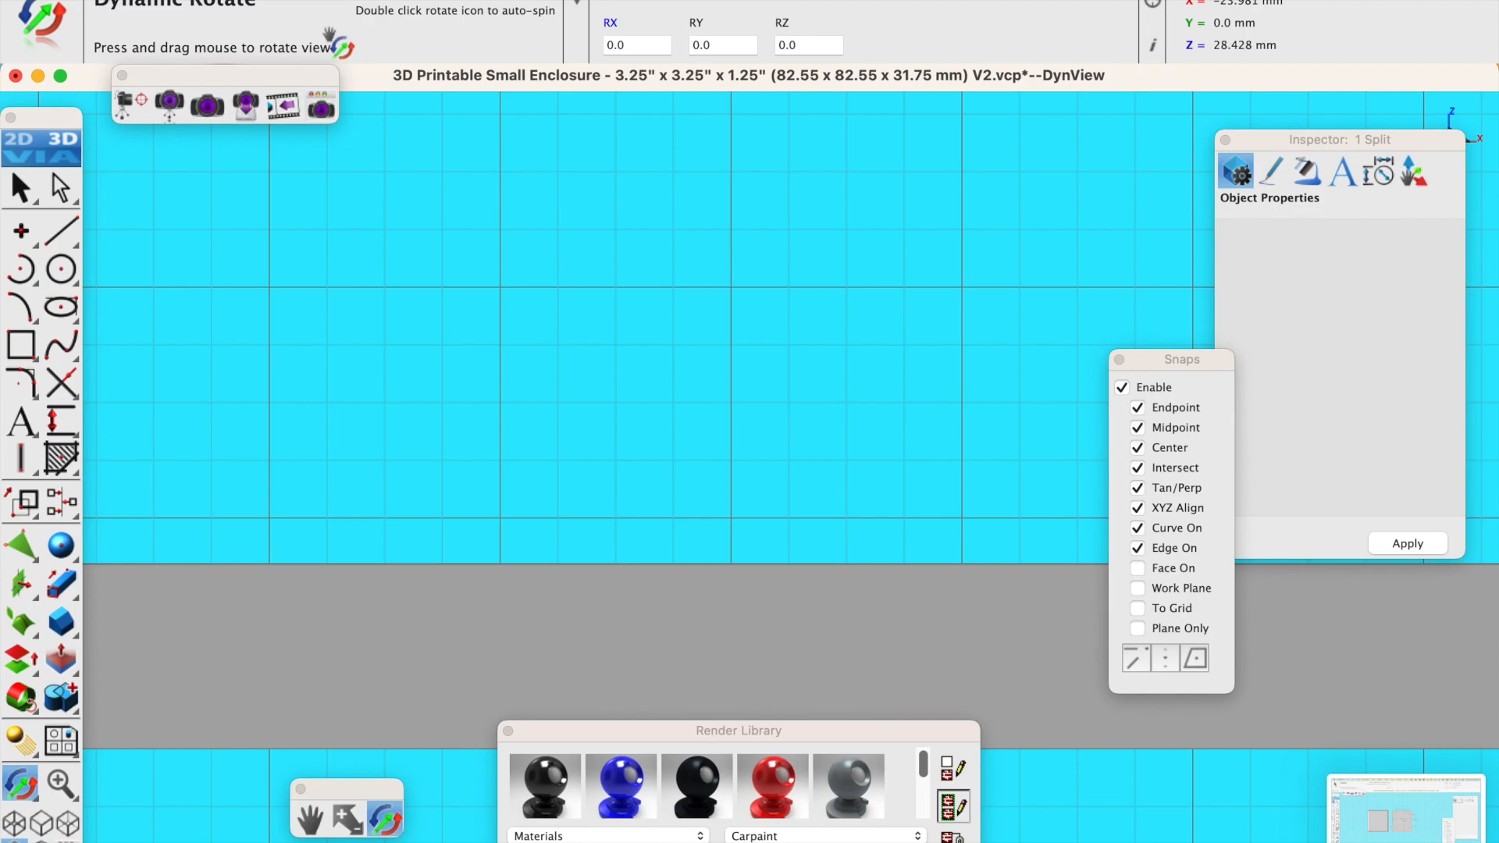
pyautogui.click(261, 0)
pyautogui.click(274, 79)
pyautogui.scroll(-5, 581, 382)
pyautogui.scroll(10, 548, 366)
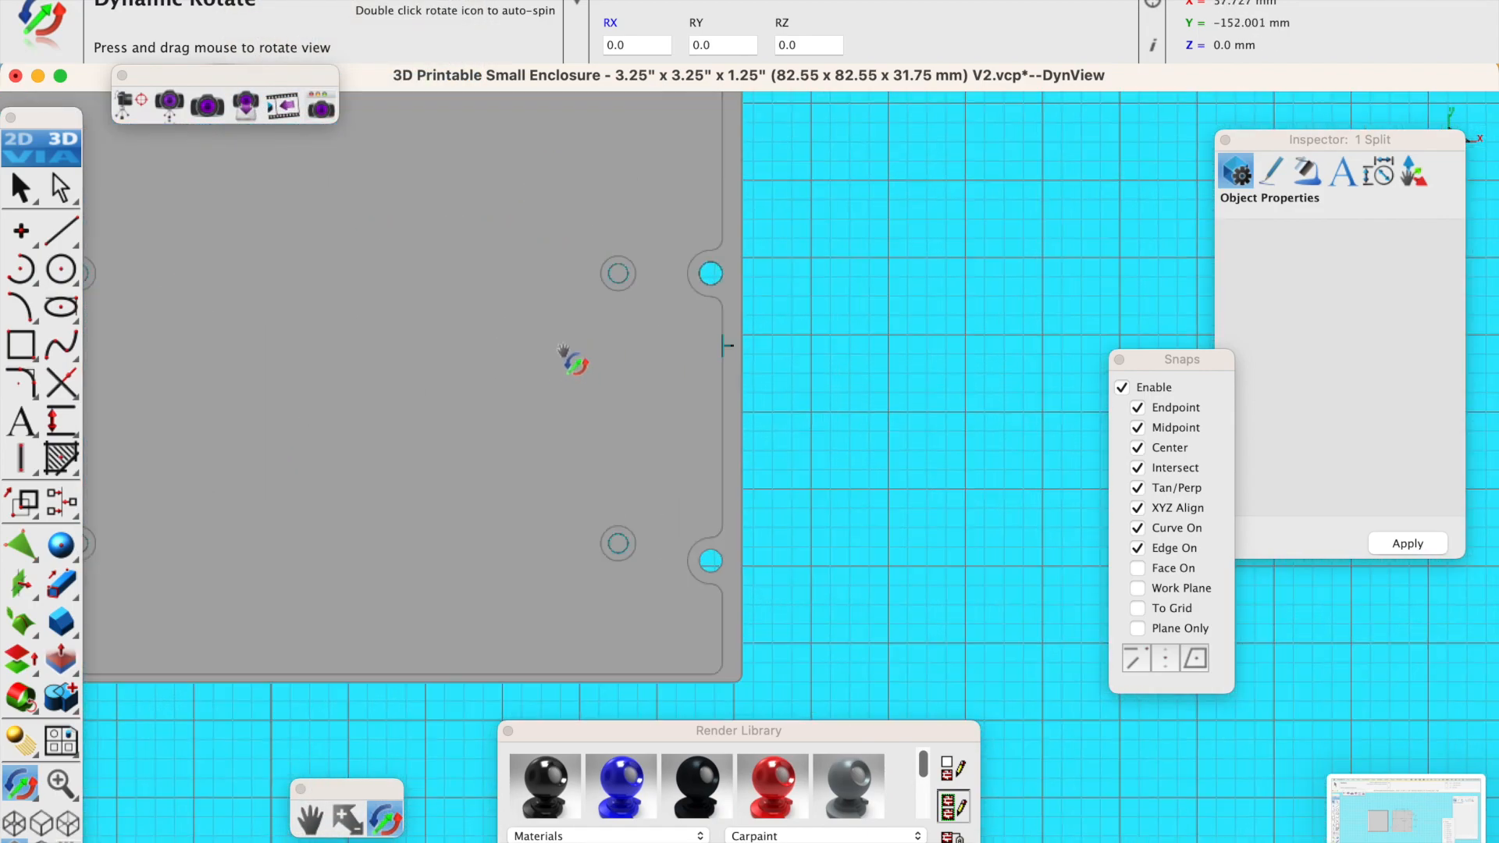
pyautogui.scroll(-3, 563, 351)
pyautogui.scroll(4, 285, 296)
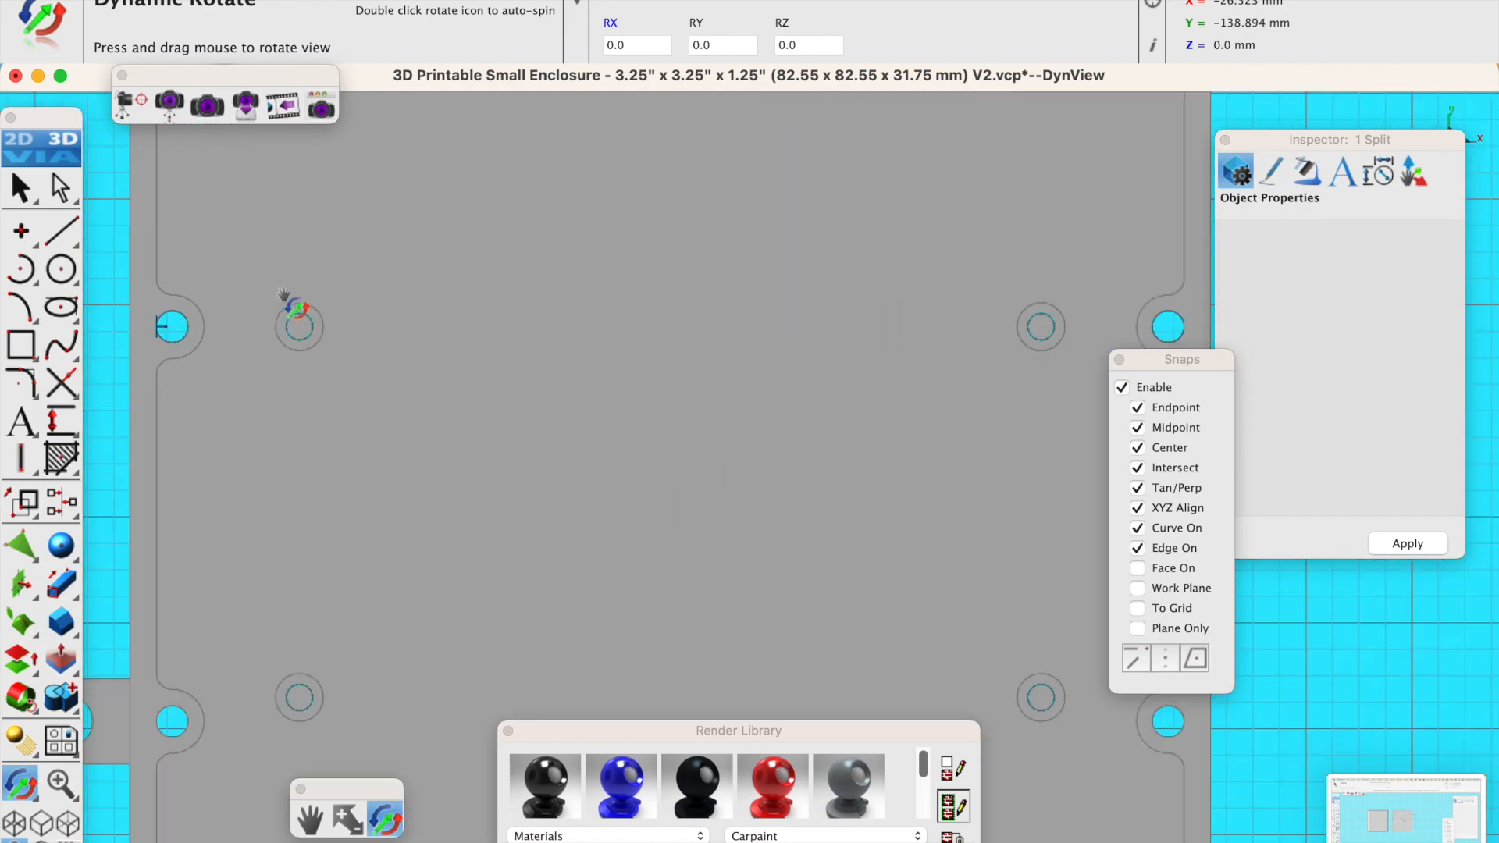
pyautogui.click(59, 589)
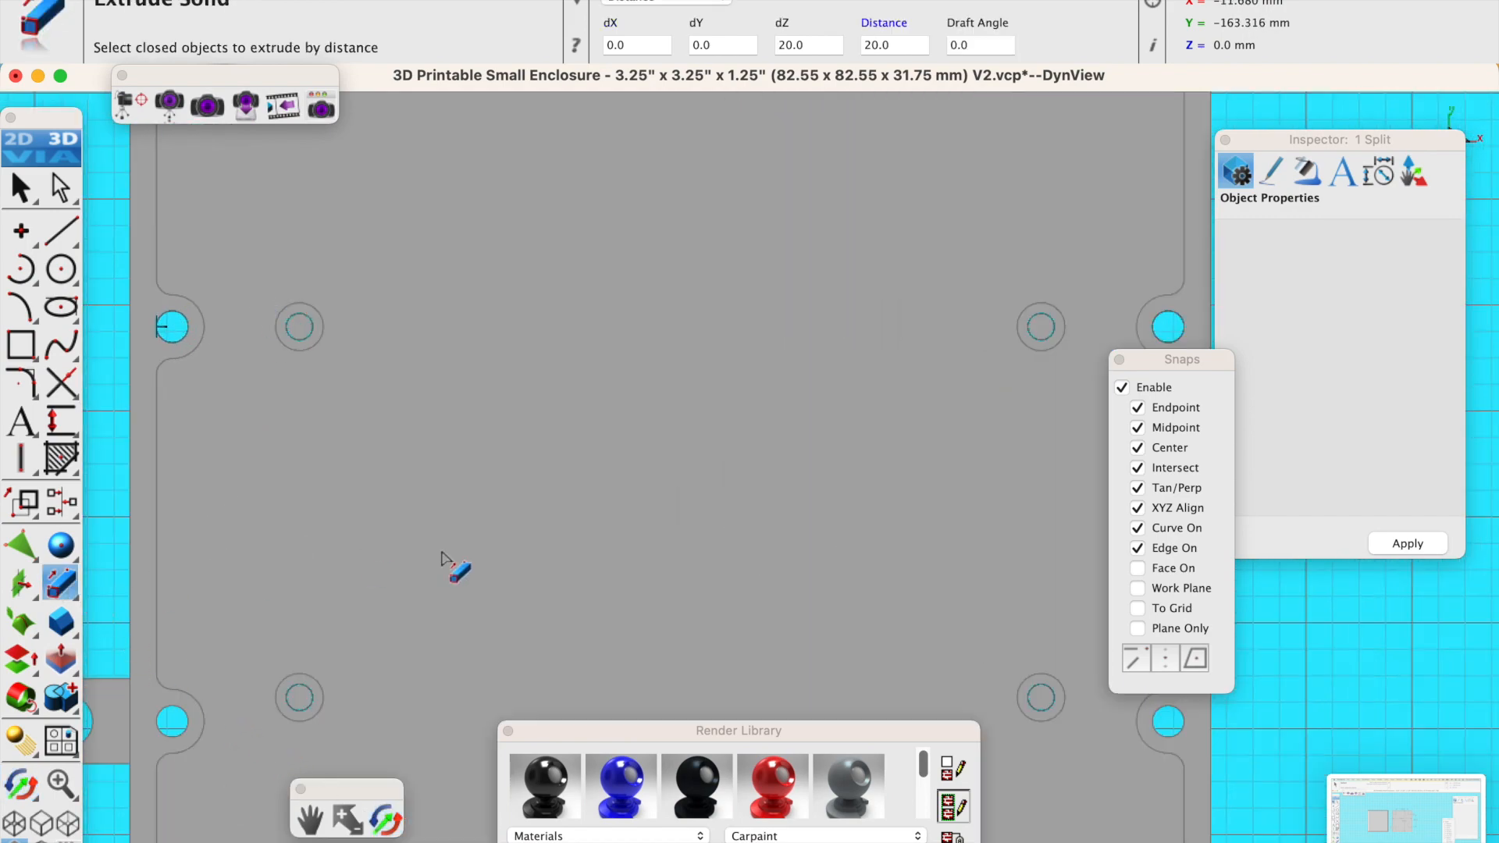
pyautogui.click(306, 347)
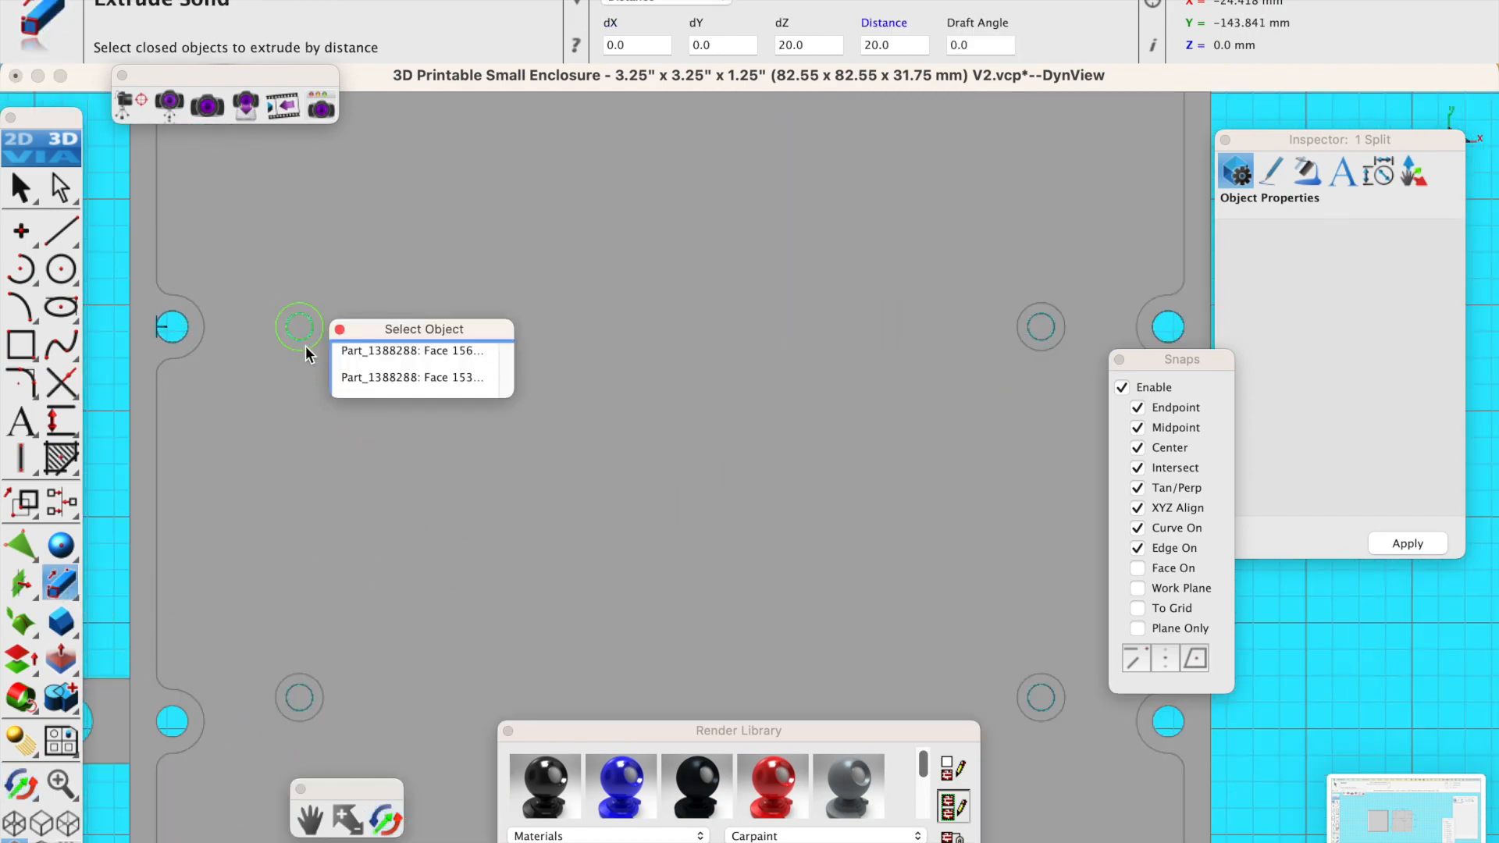
pyautogui.click(349, 357)
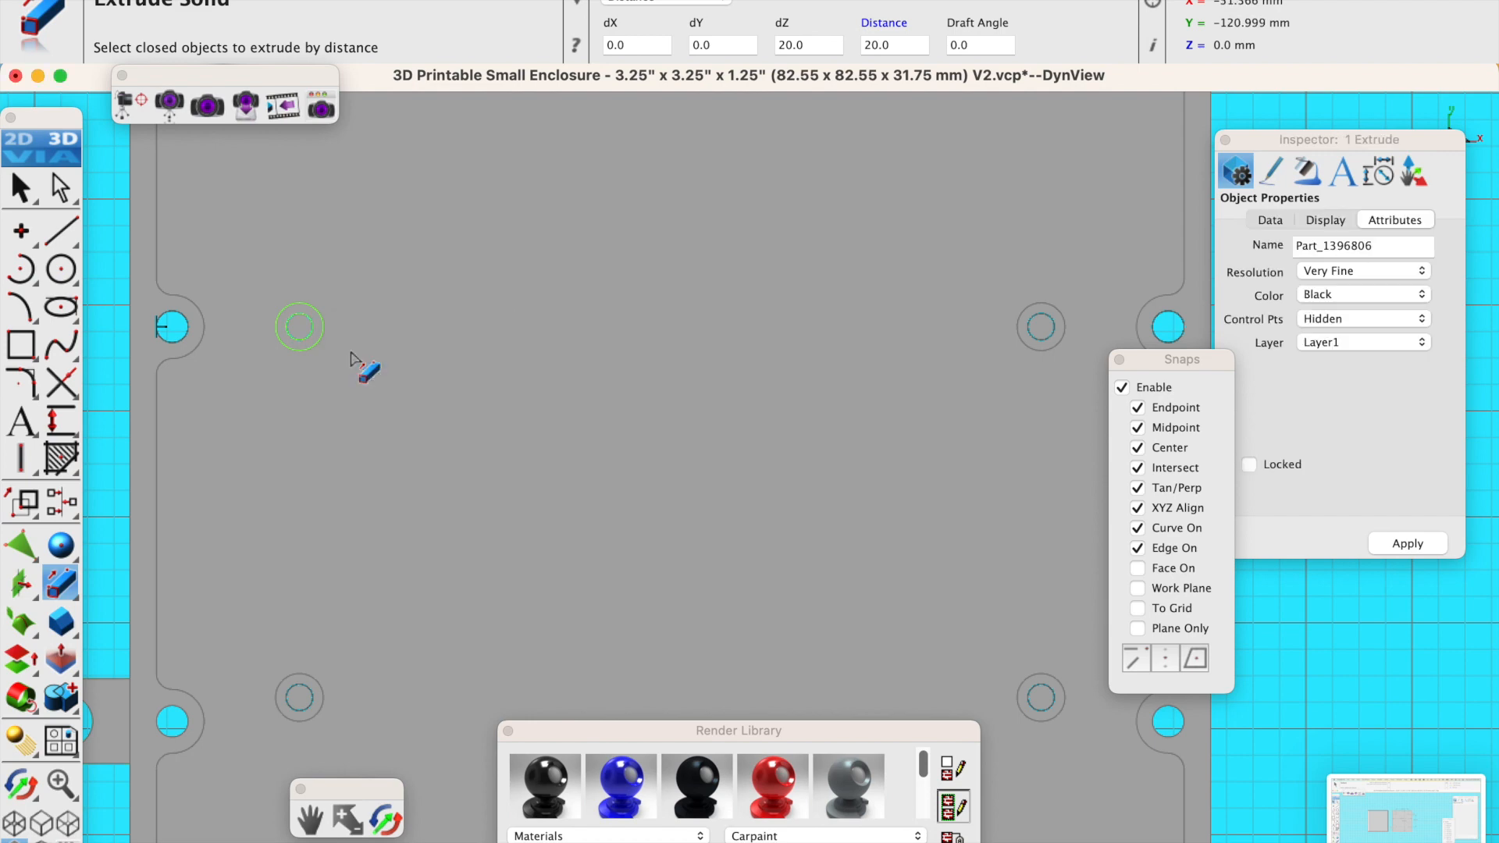
# Set the extrusion distance of the middle-left inner standoff's new cylinder to 5 mm.
pyautogui.click(385, 819)
pyautogui.moveTo(418, 722); pyautogui.dragTo(435, 612)
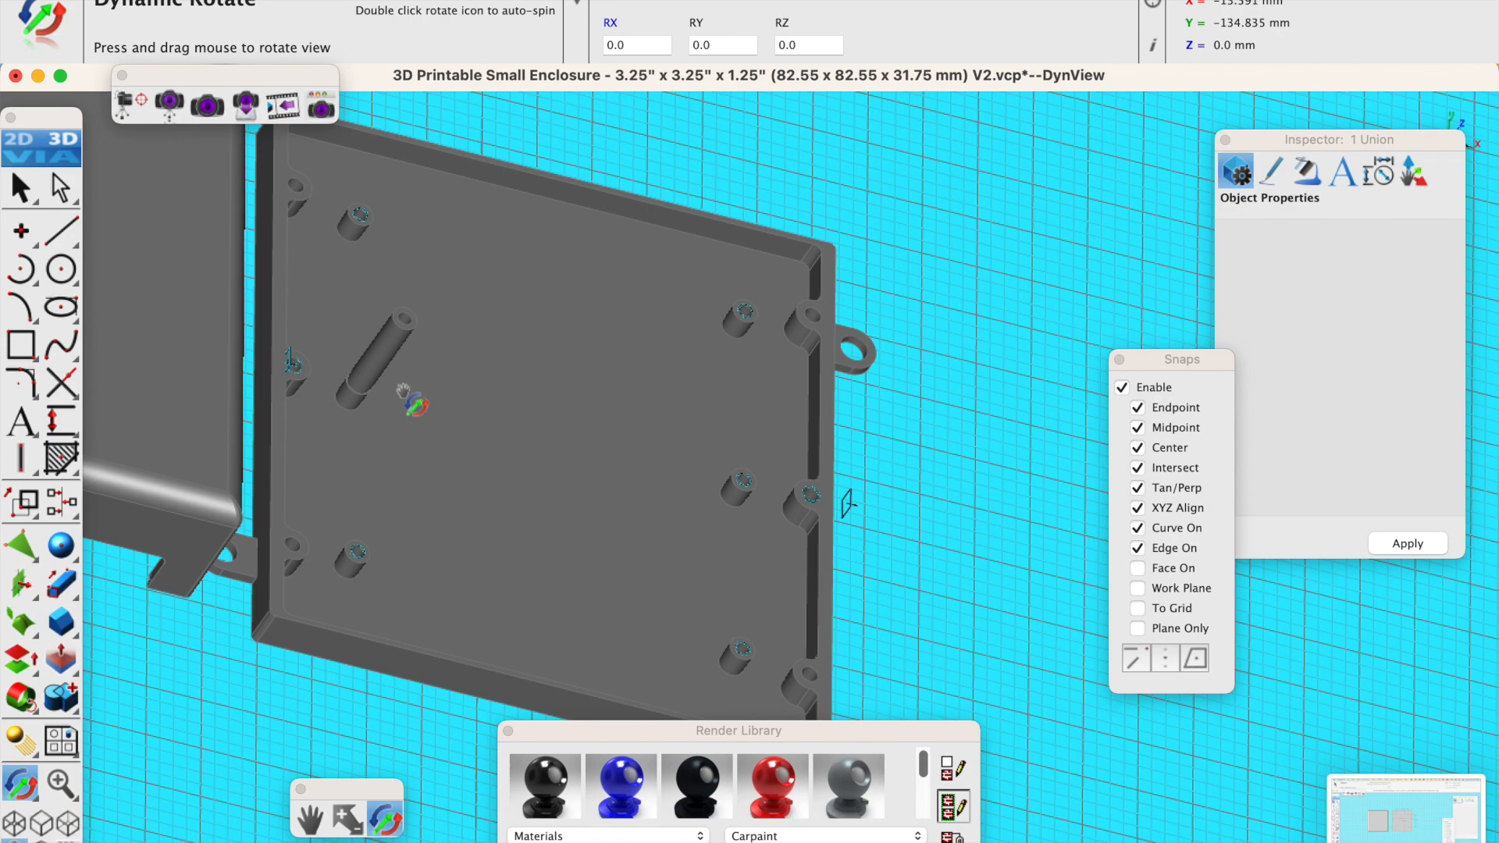
pyautogui.click(21, 192)
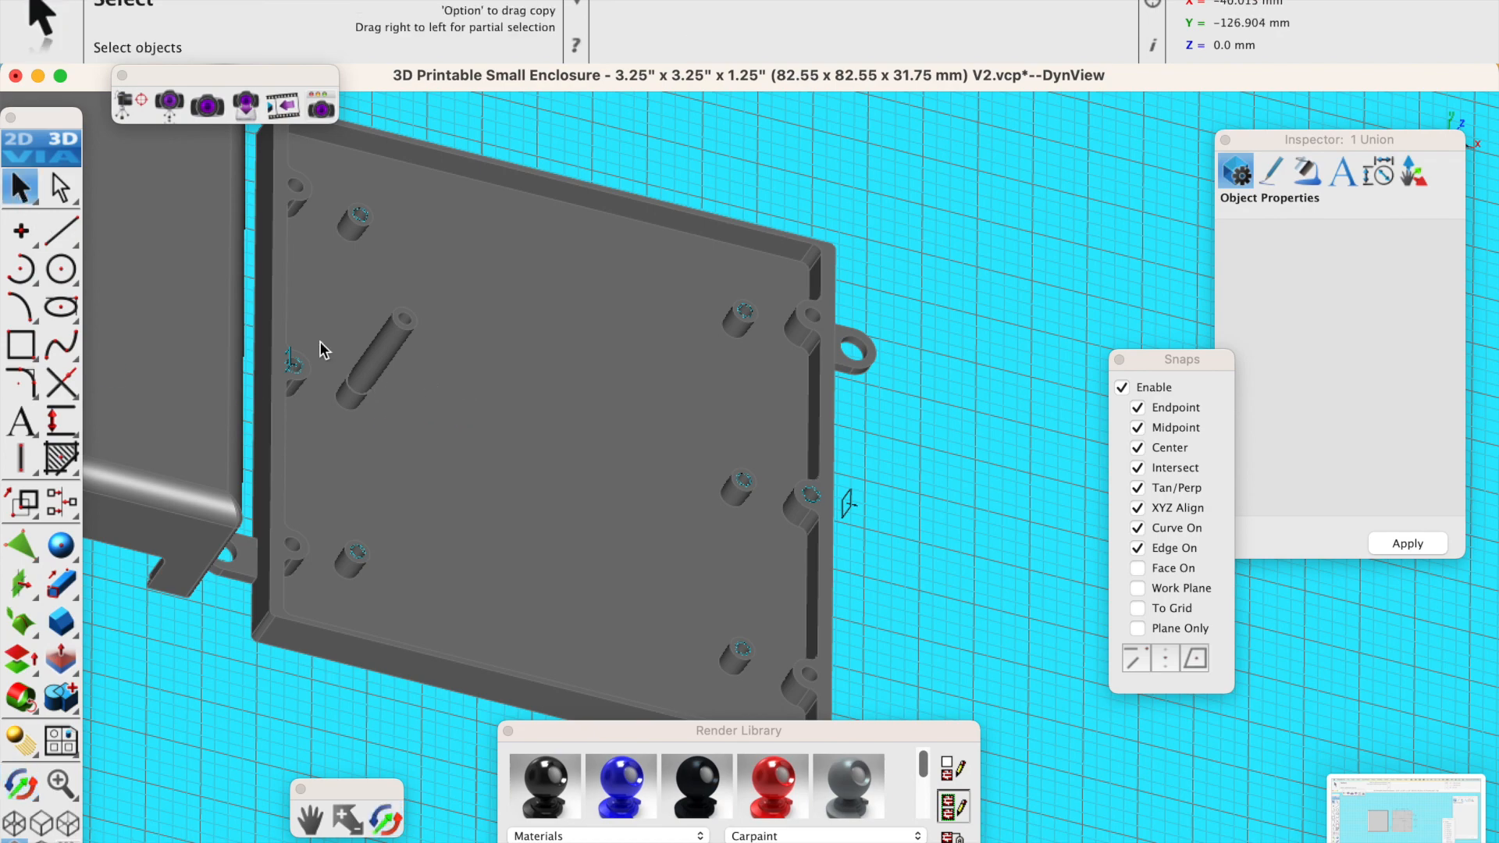
pyautogui.click(391, 362)
pyautogui.click(439, 353)
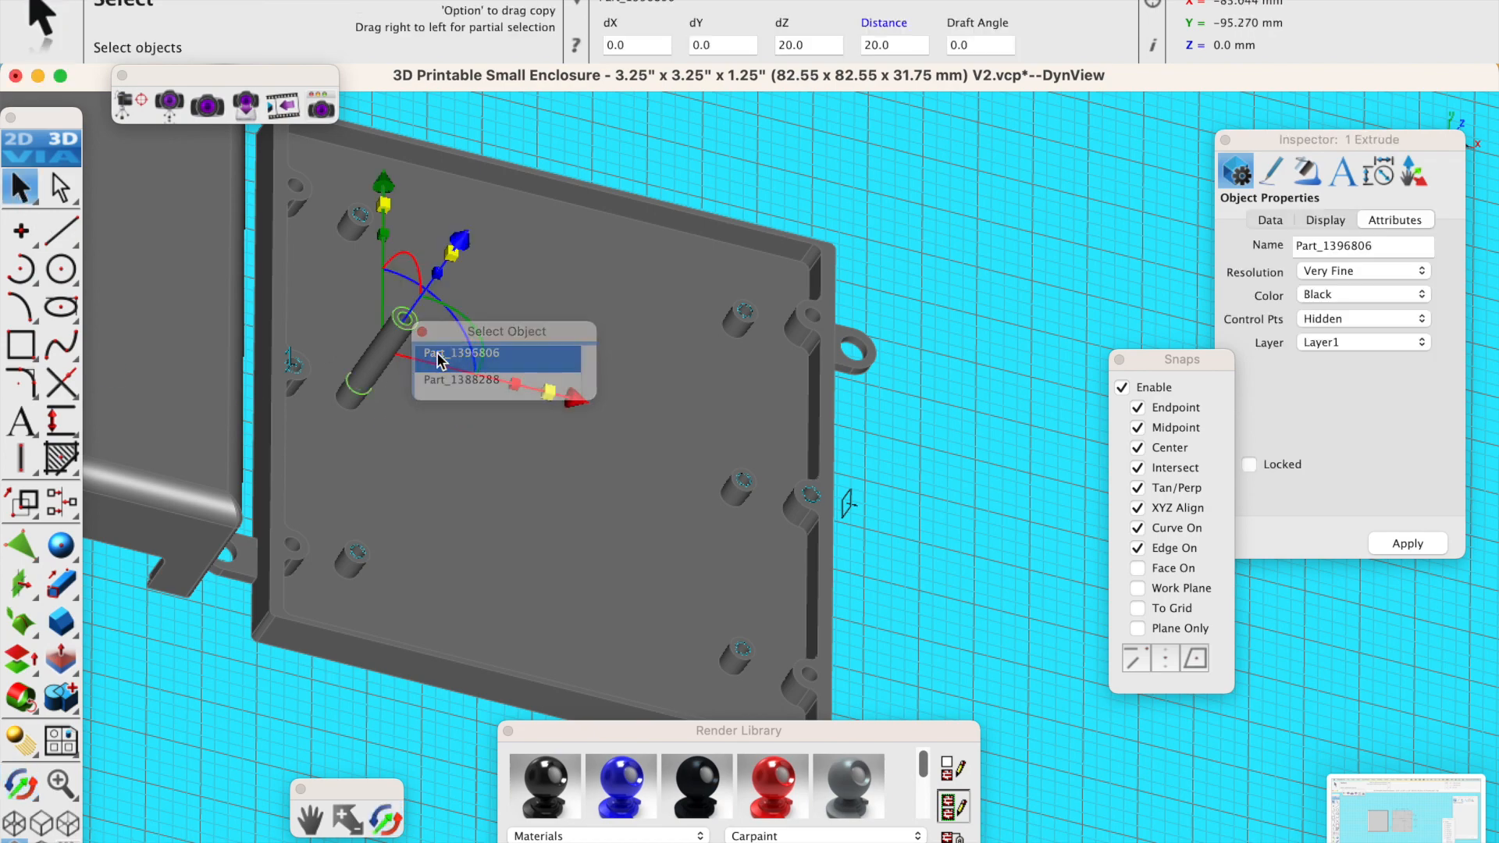
pyautogui.click(909, 45)
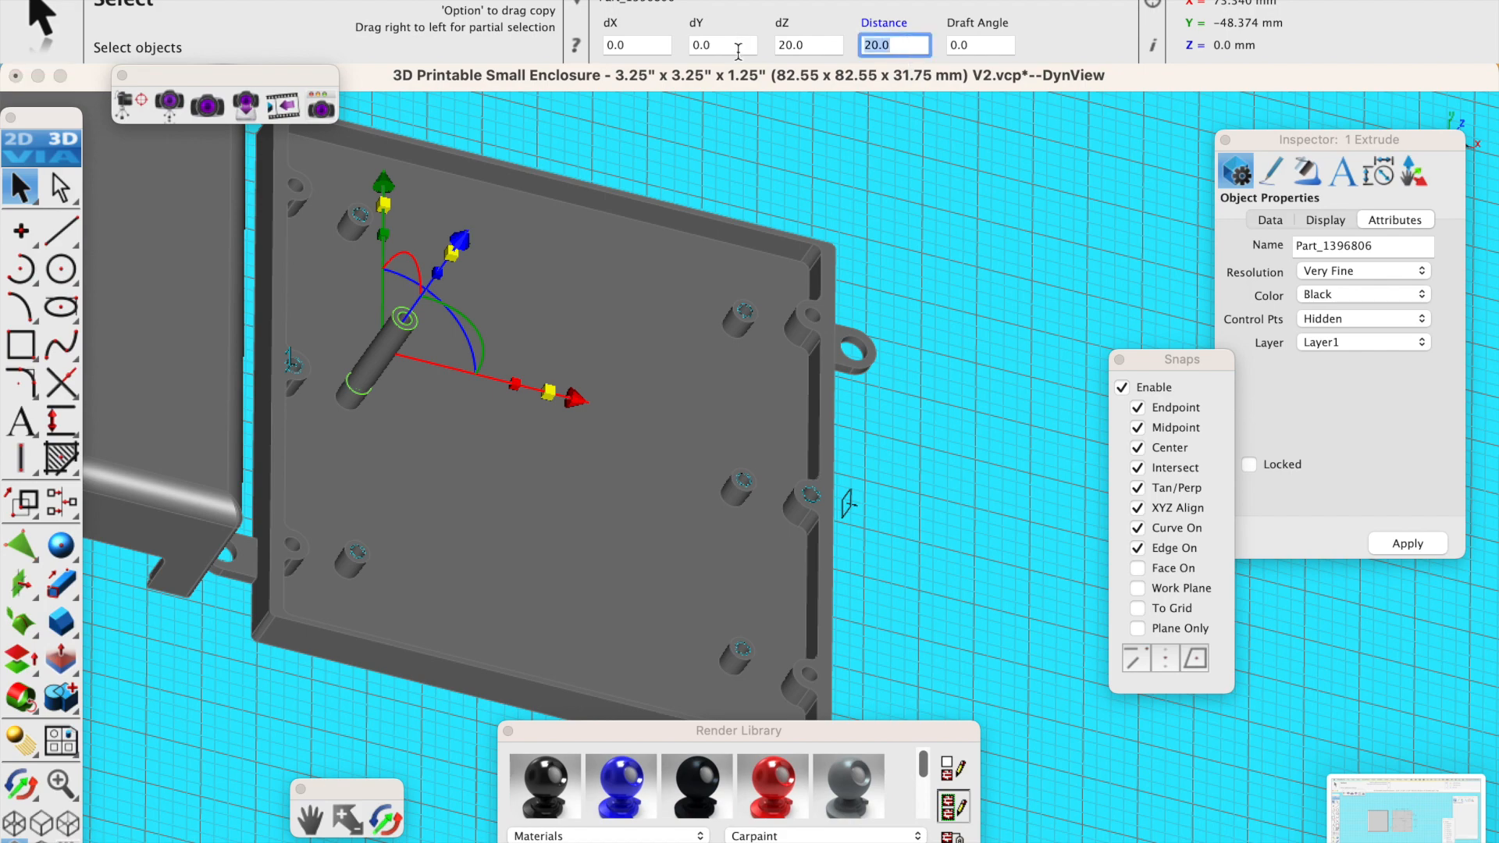
pyautogui.write('5')
pyautogui.press('Return')
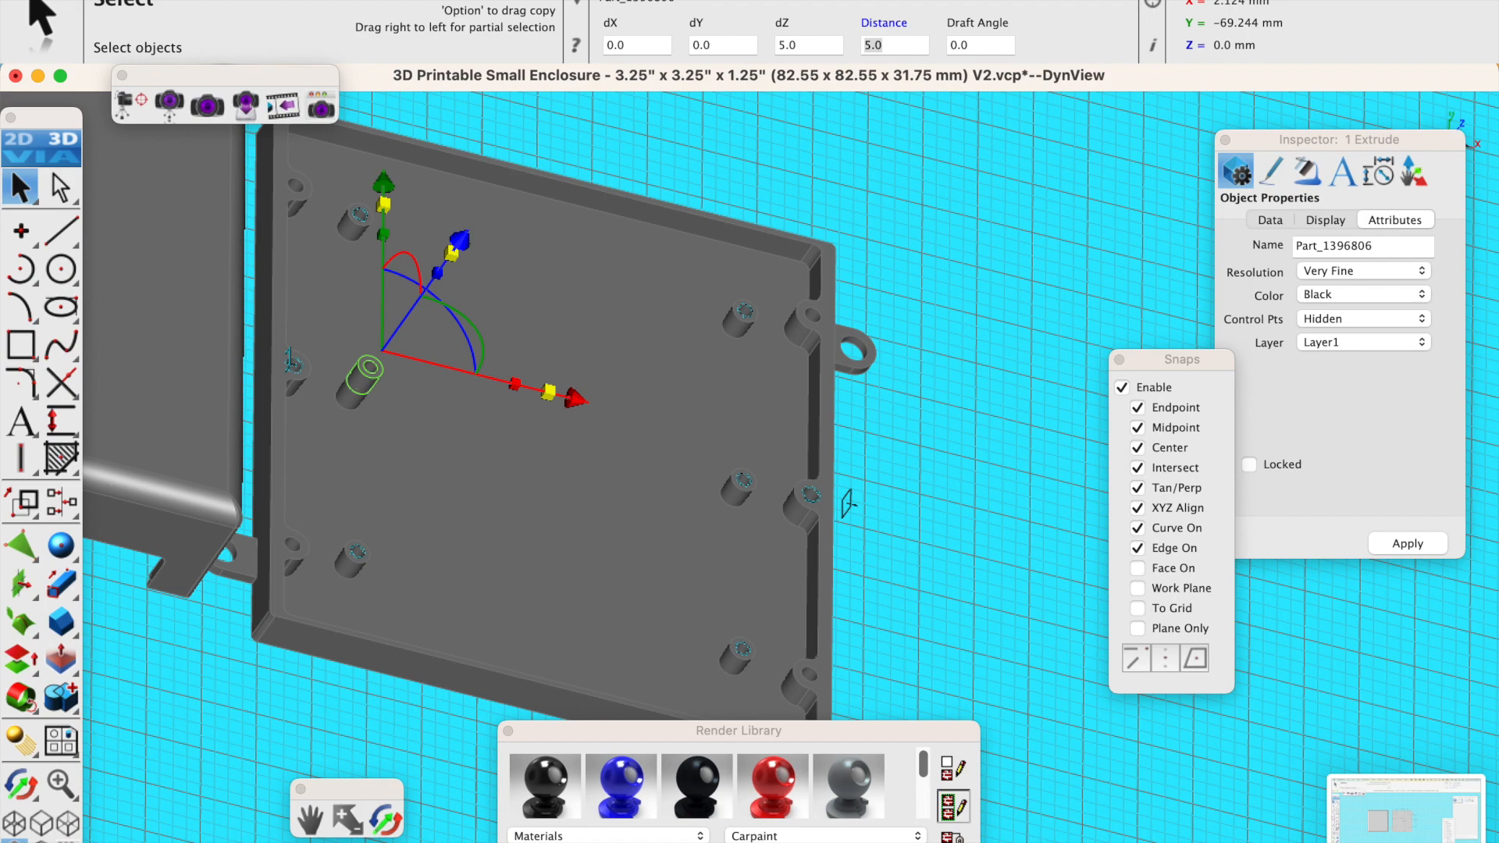
# Try to align the extruded standoff cylinder to the midpoint of the base plate's lower edge with Centers Vertical.
pyautogui.click(283, 103)
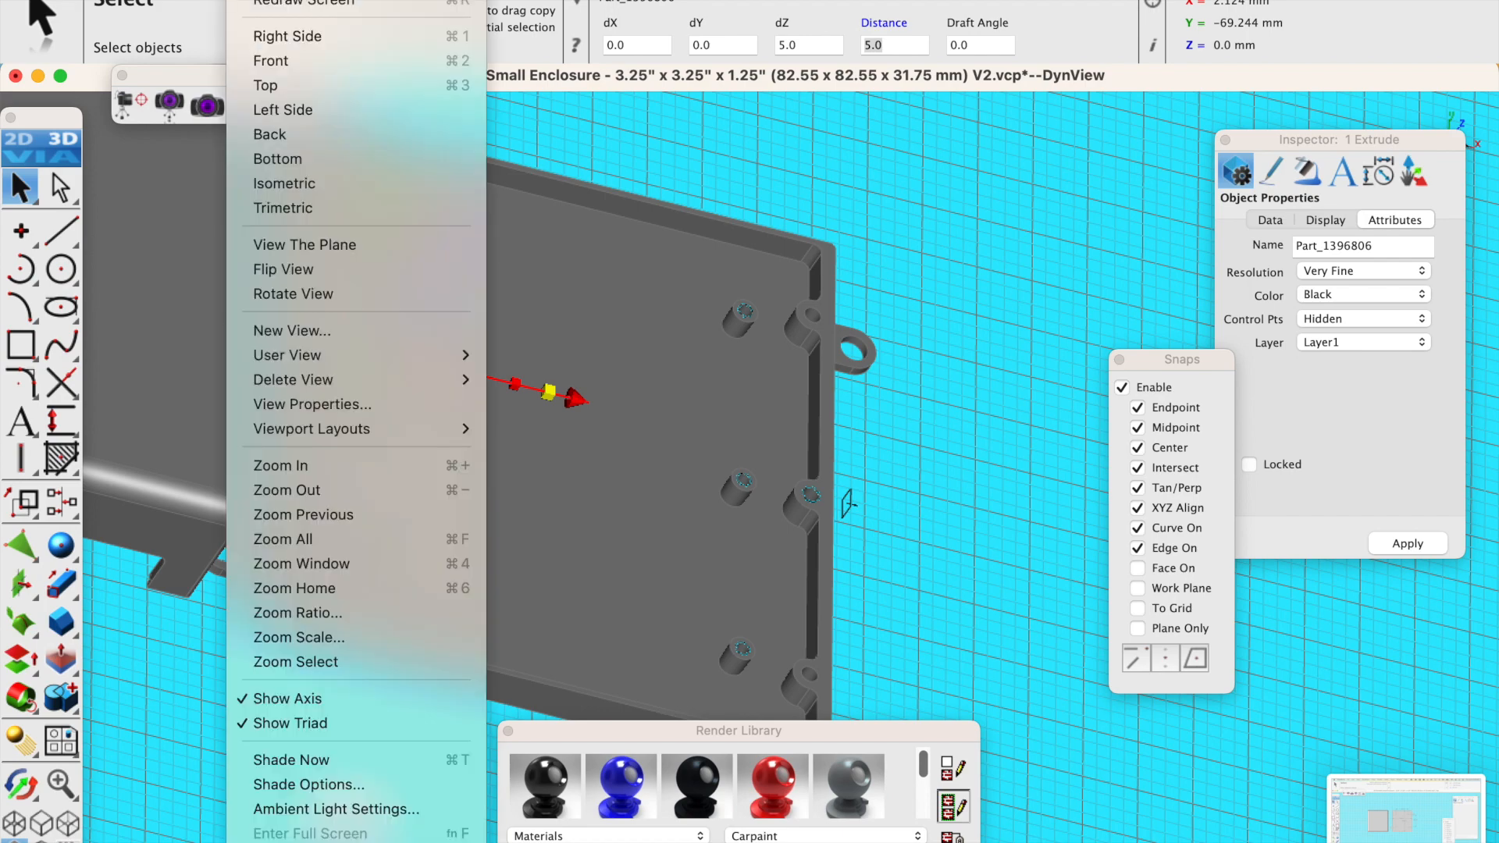
pyautogui.click(283, 81)
pyautogui.scroll(2, 415, 367)
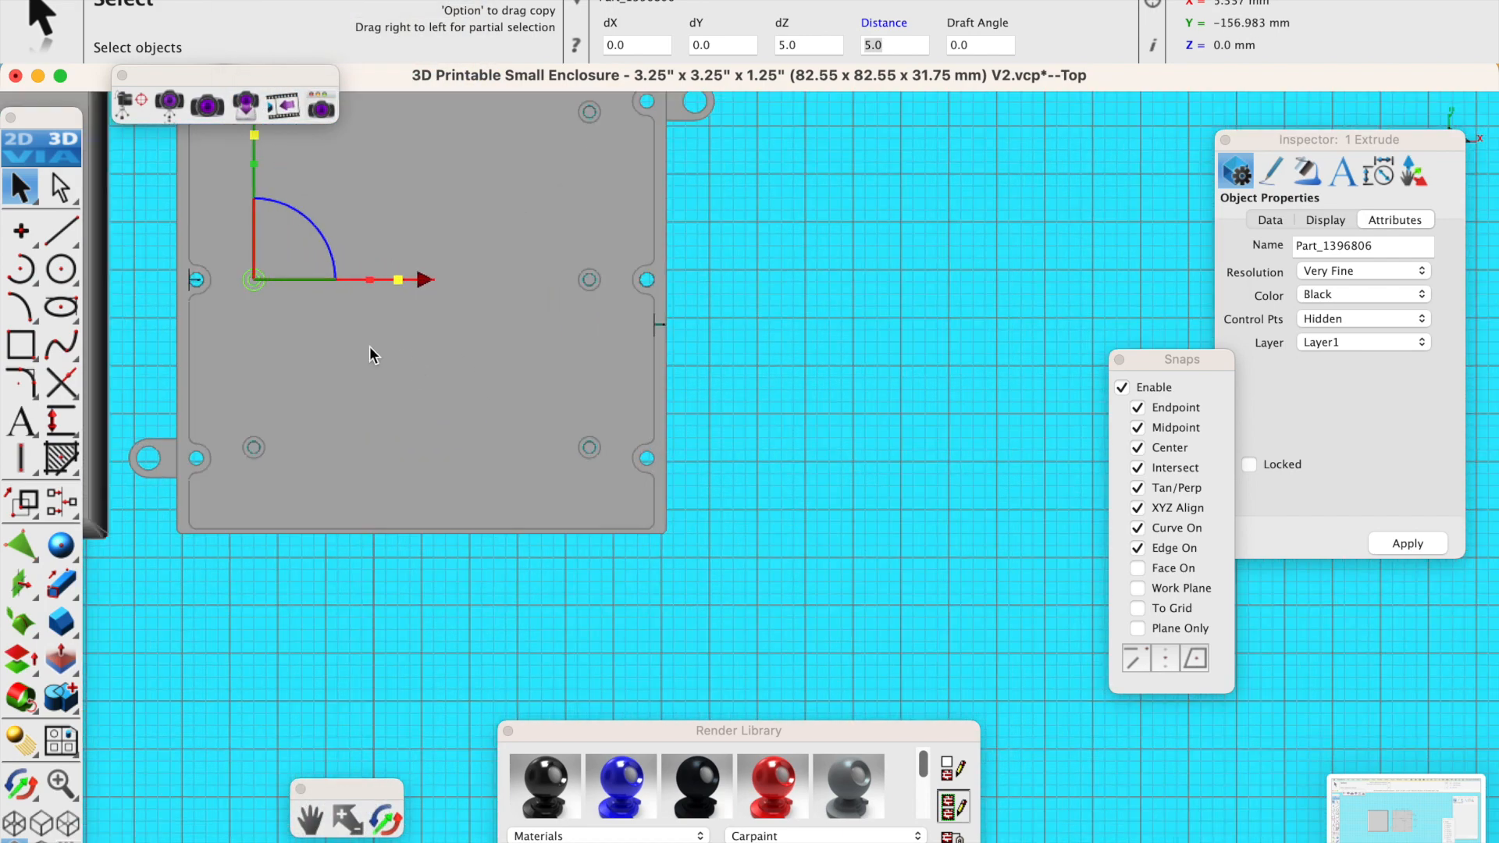
pyautogui.click(59, 507)
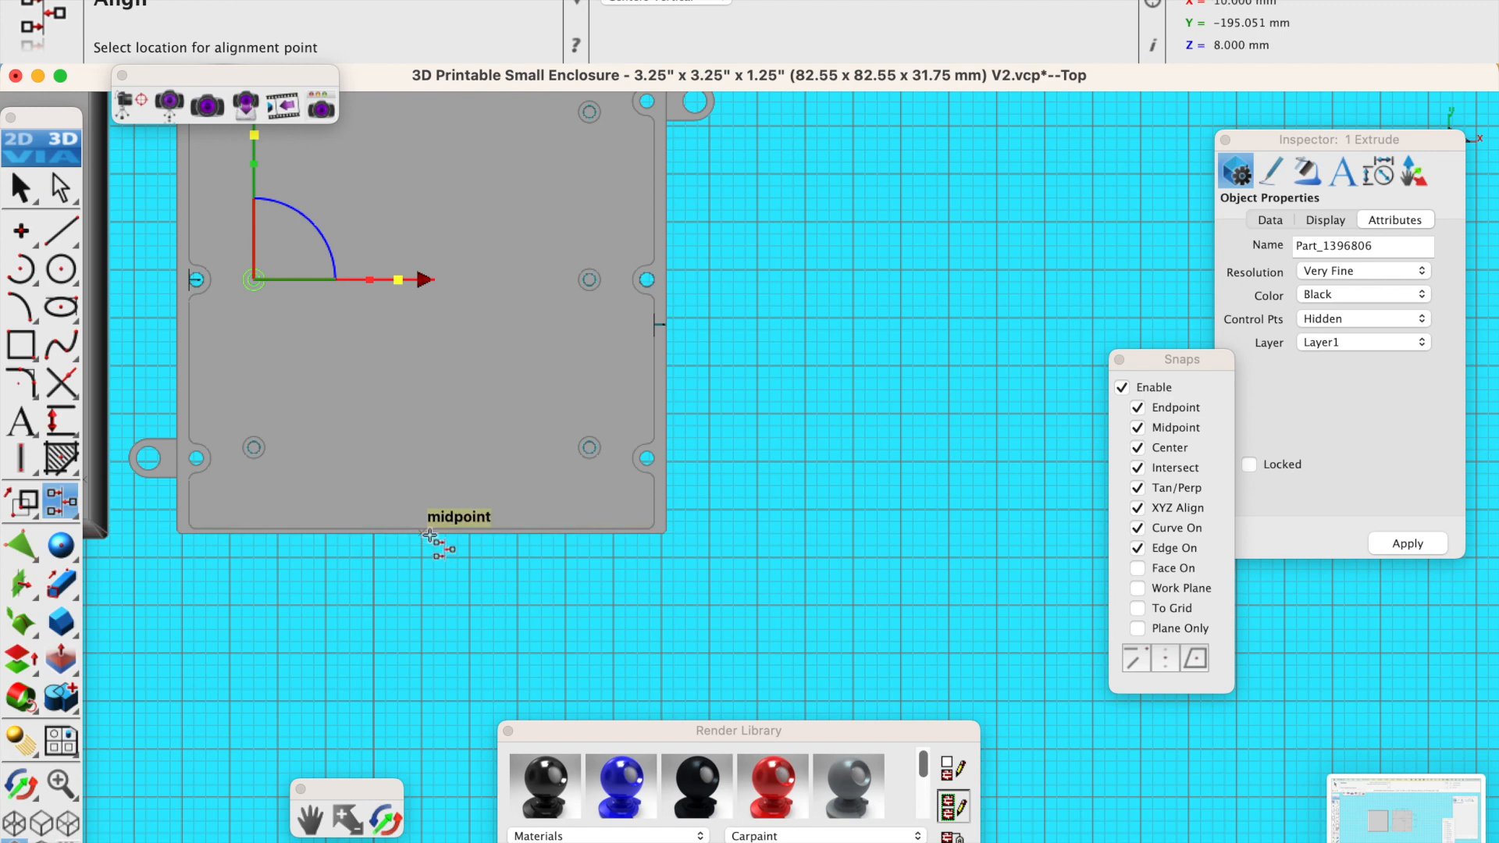
pyautogui.click(420, 539)
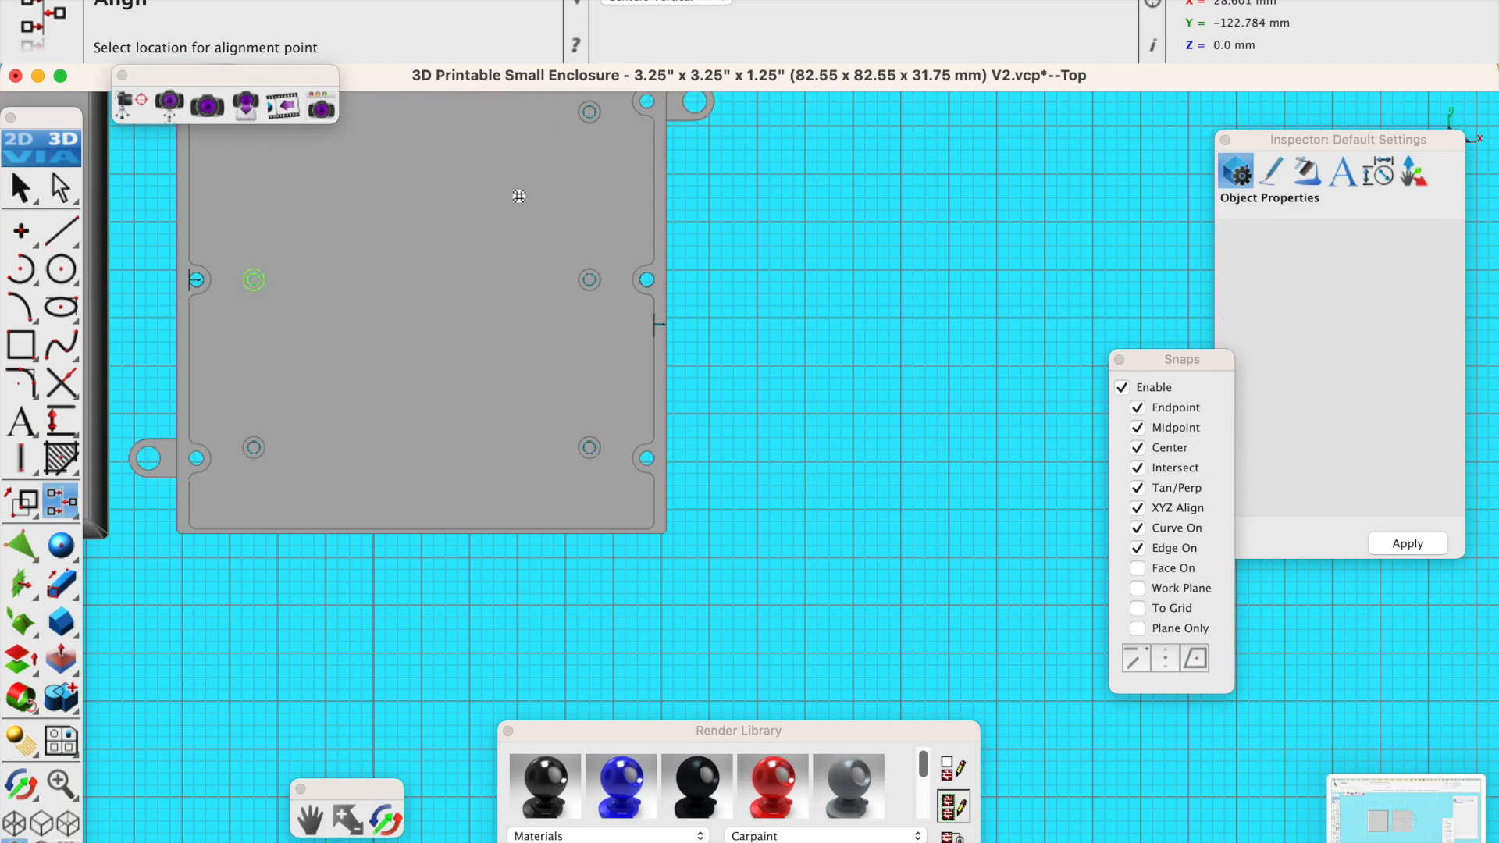
# Align the extruded standoff cylinder to the midpoint of the base plate's lower edge with Centers Horizontal.
pyautogui.click(702, 5)
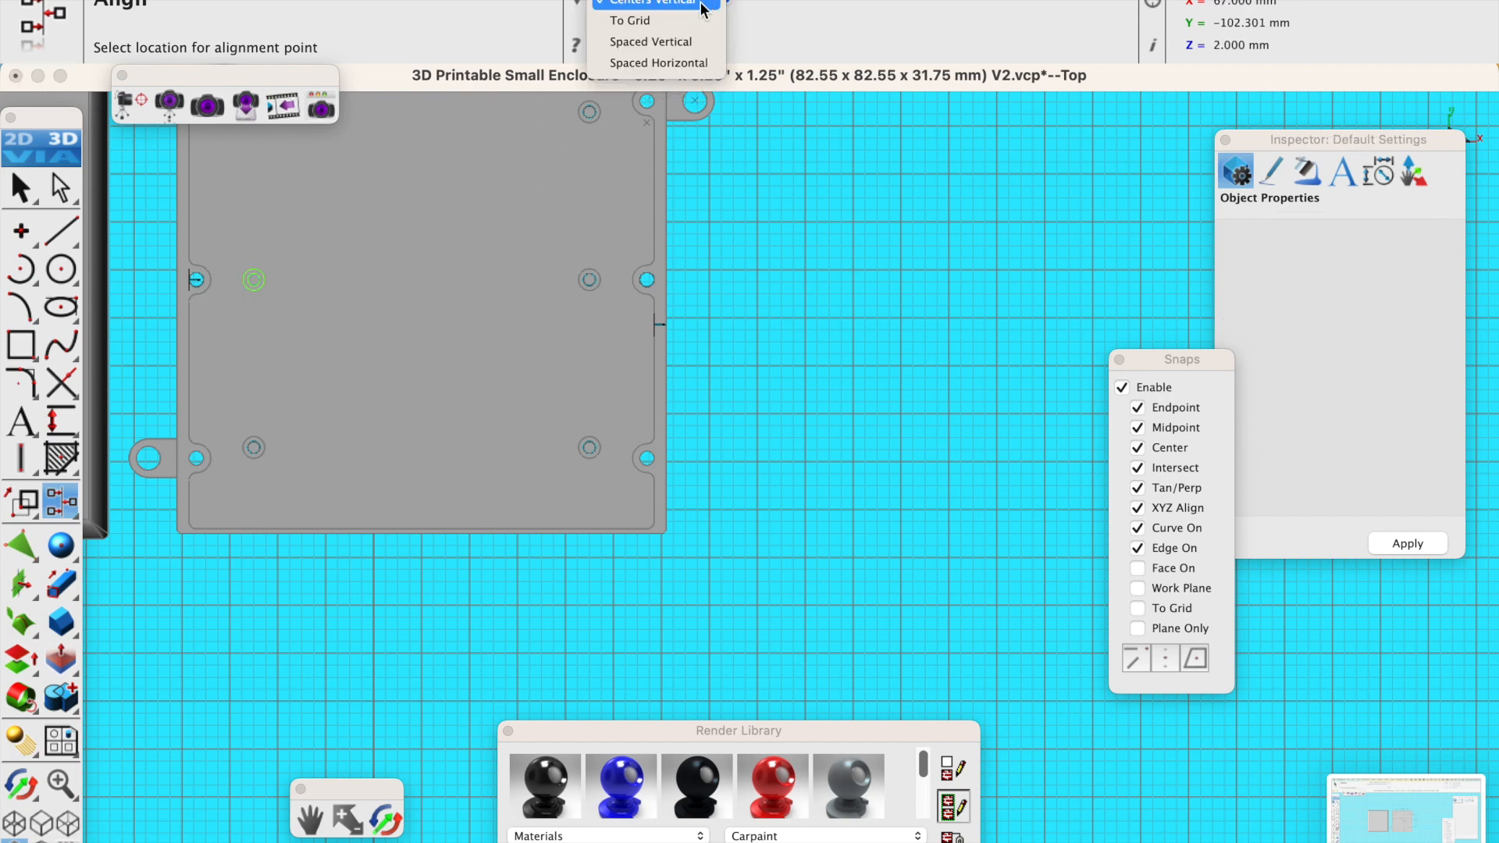
pyautogui.click(688, 40)
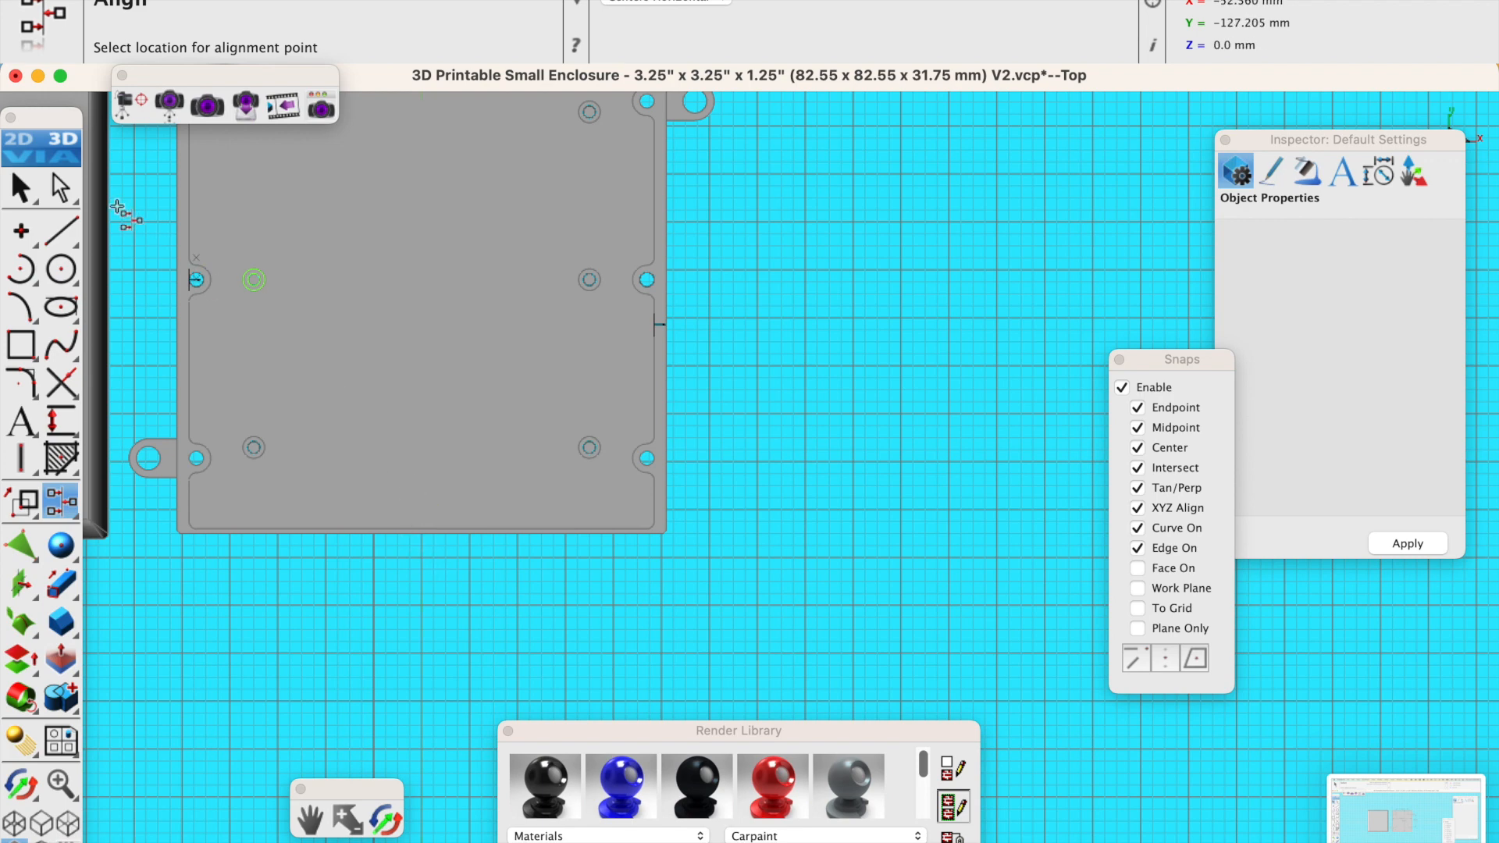
pyautogui.click(21, 190)
pyautogui.click(379, 670)
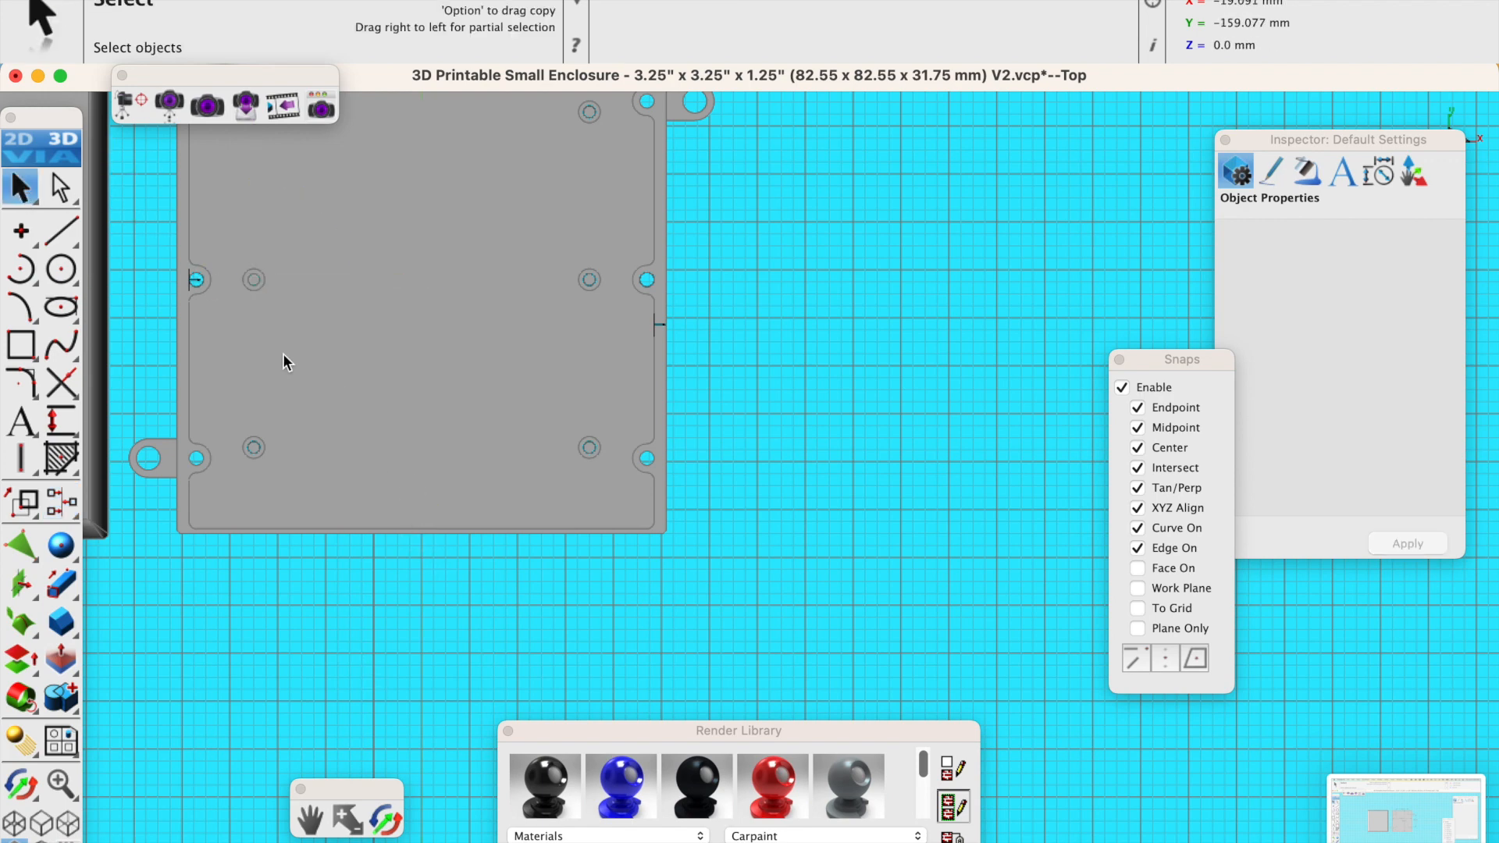
pyautogui.click(260, 286)
pyautogui.click(297, 293)
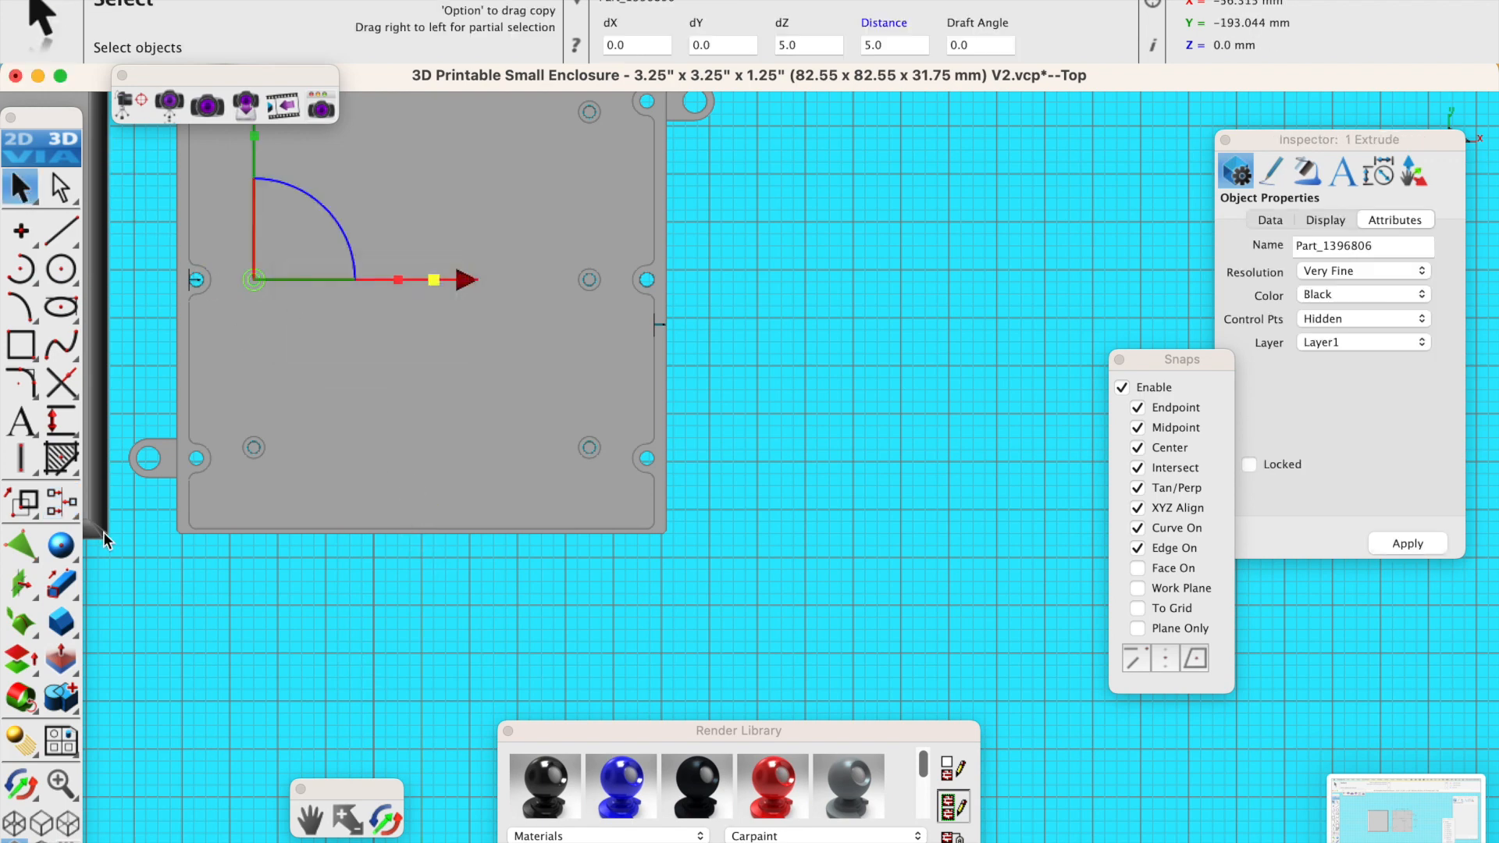
pyautogui.click(67, 506)
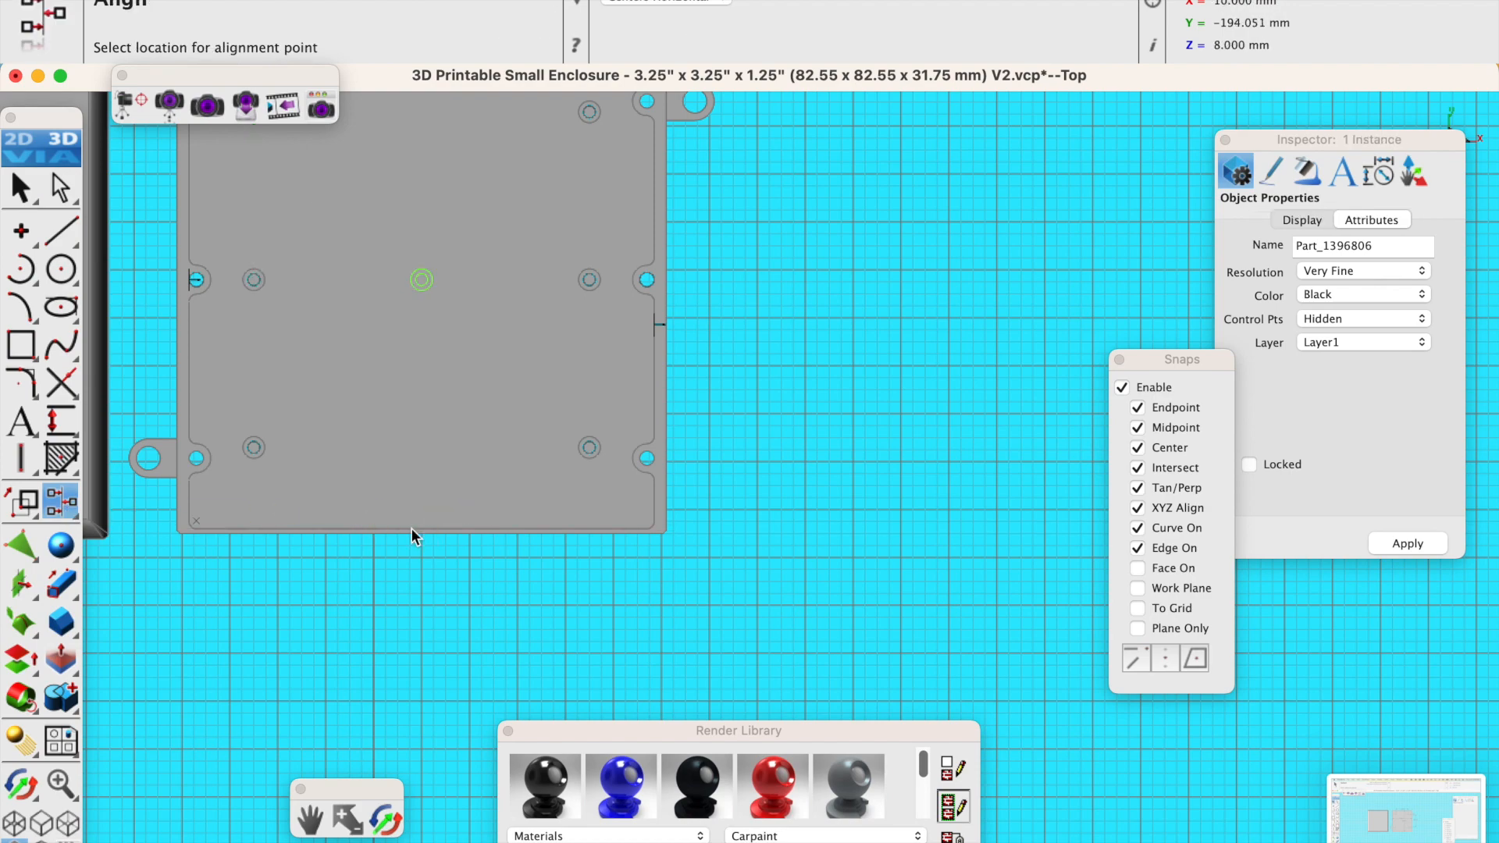
# Move the center standoff cylinder along the Z axis by a distance of -5 mm, down to the base plate's floor.
pyautogui.click(388, 816)
pyautogui.moveTo(405, 723); pyautogui.dragTo(428, 312)
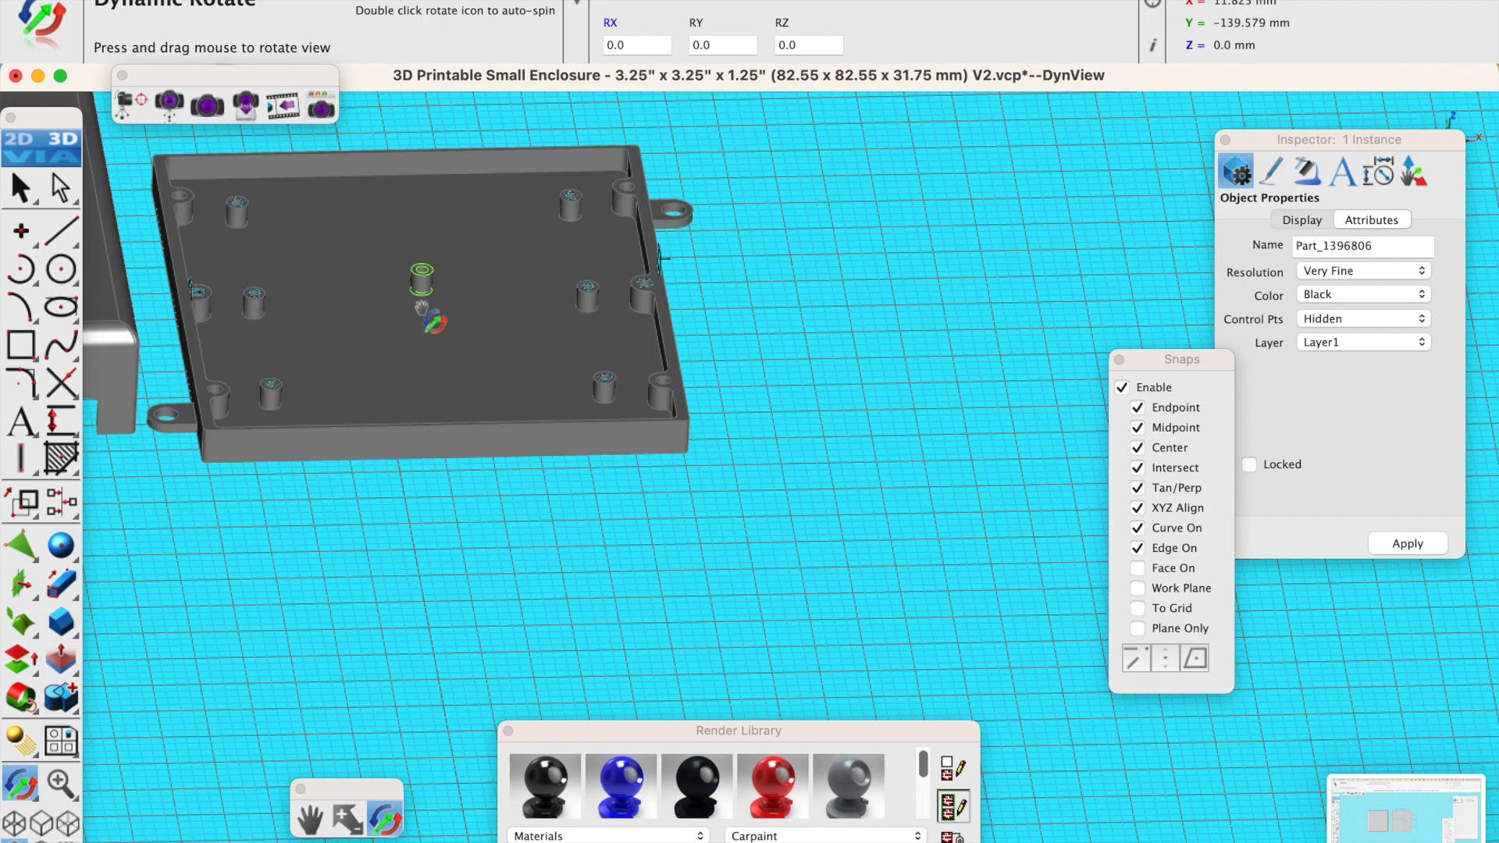
pyautogui.click(23, 189)
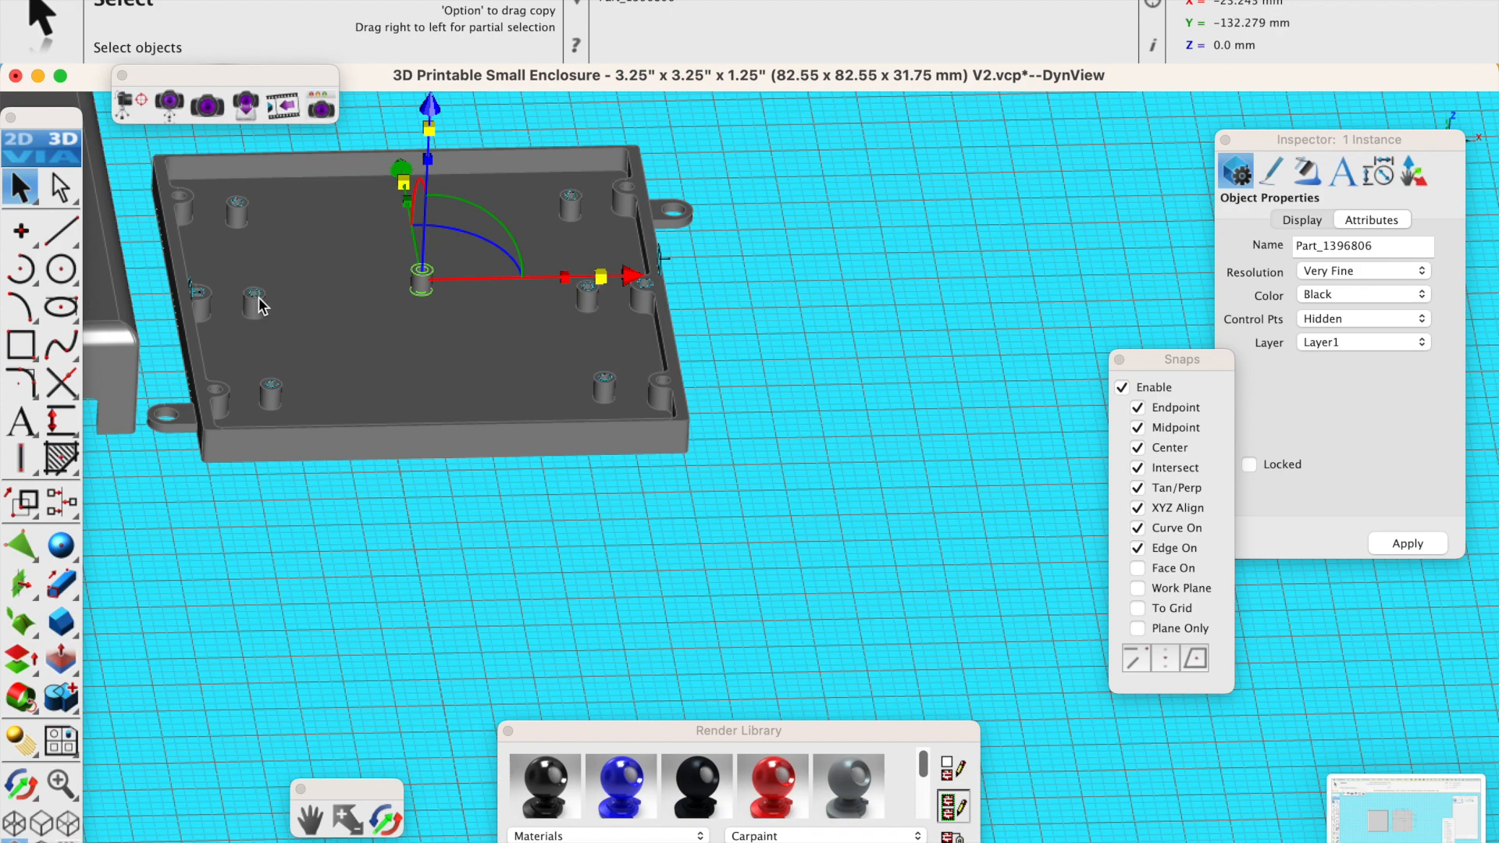
pyautogui.moveTo(429, 106); pyautogui.dragTo(426, 128)
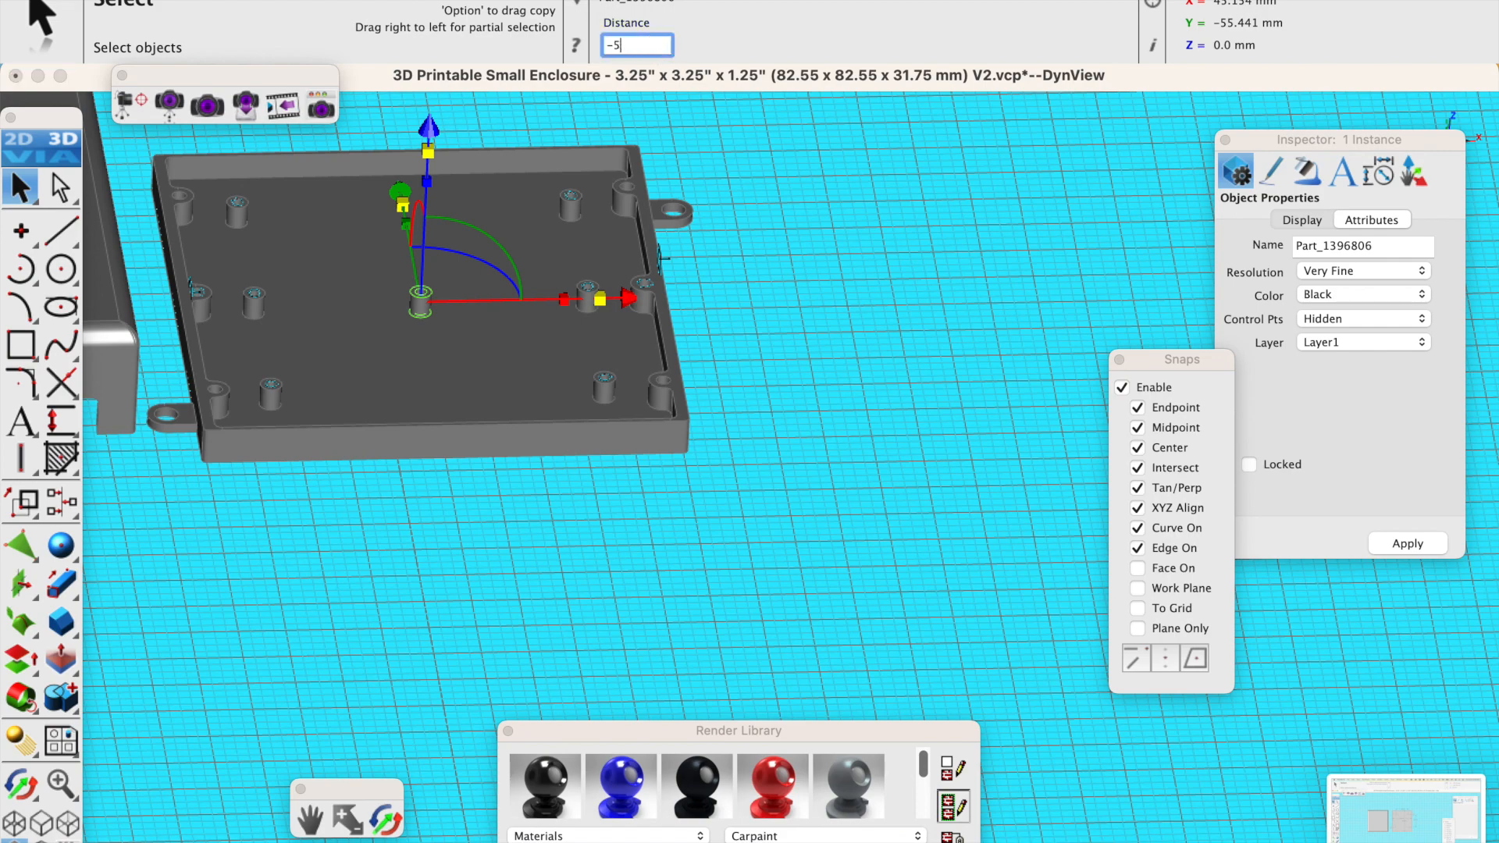
pyautogui.press('Return')
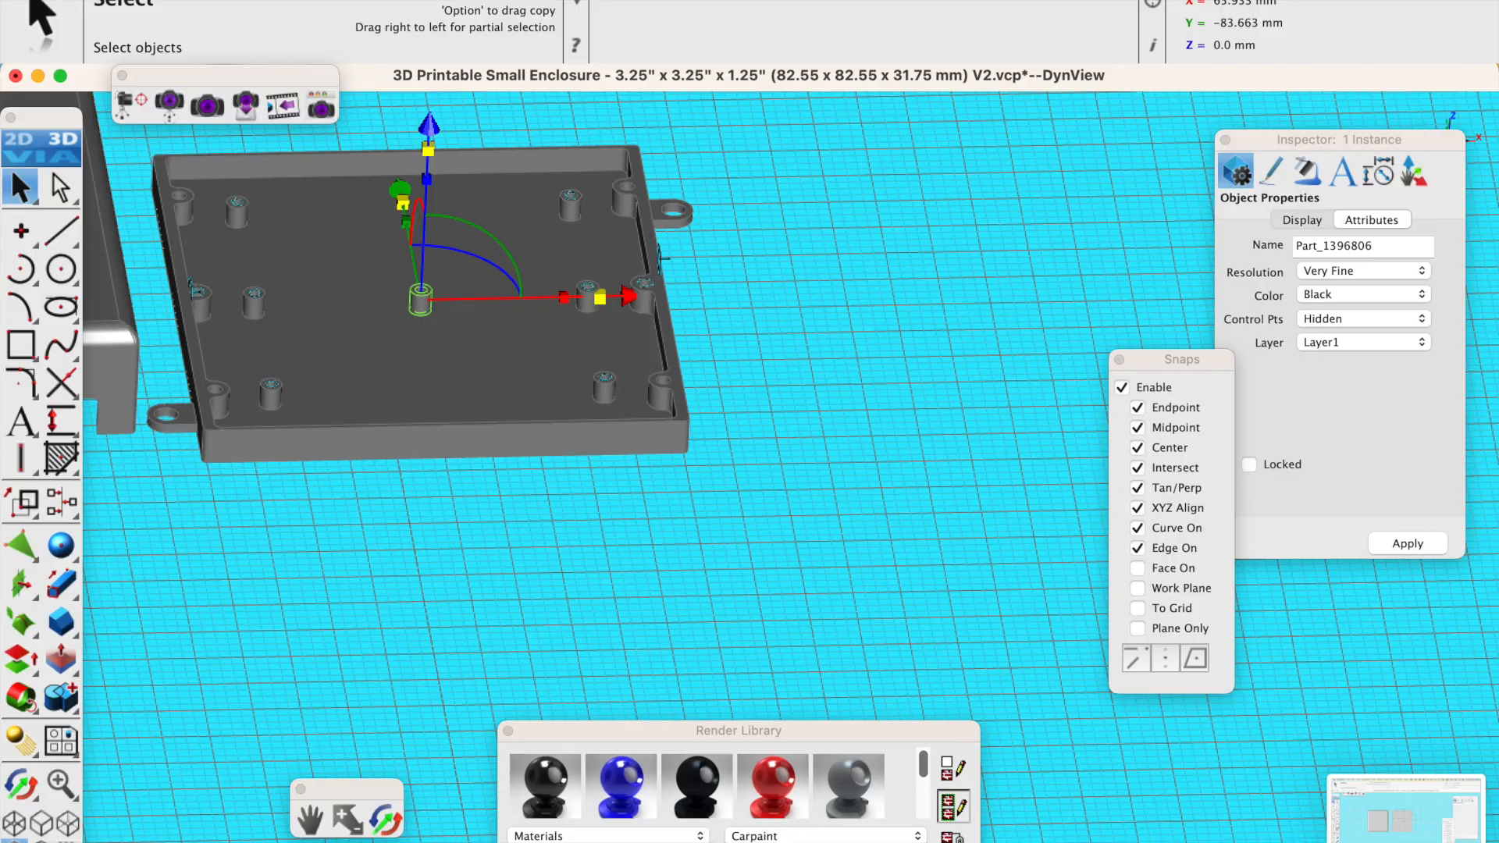
# Merge the center standoff cylinder into the base plate with Add Solid.
pyautogui.click(386, 821)
pyautogui.moveTo(461, 593); pyautogui.dragTo(462, 445)
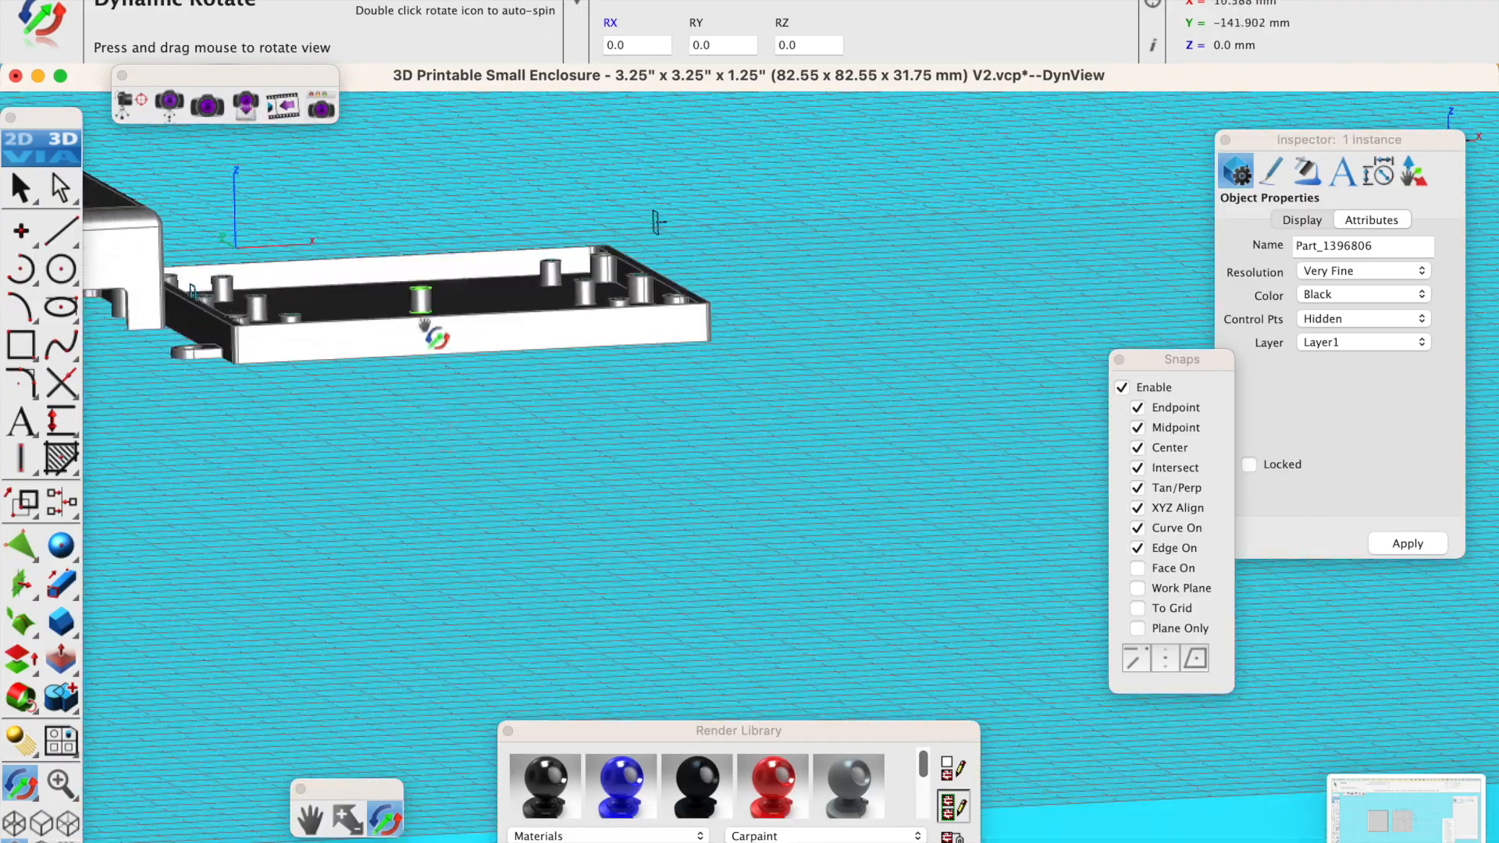
pyautogui.scroll(6, 435, 335)
pyautogui.moveTo(445, 324); pyautogui.dragTo(404, 388)
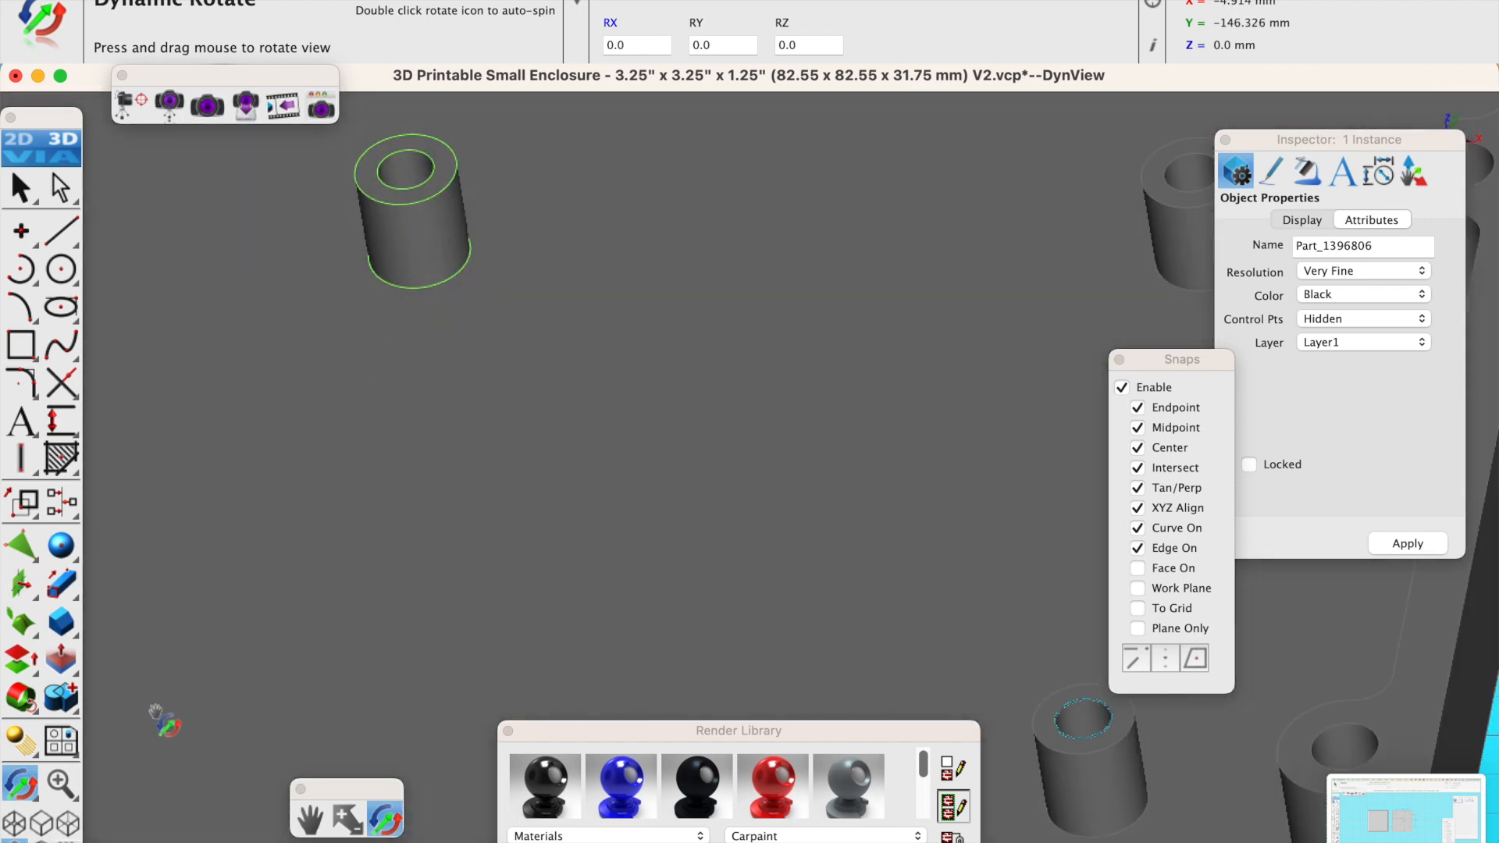
pyautogui.click(75, 710)
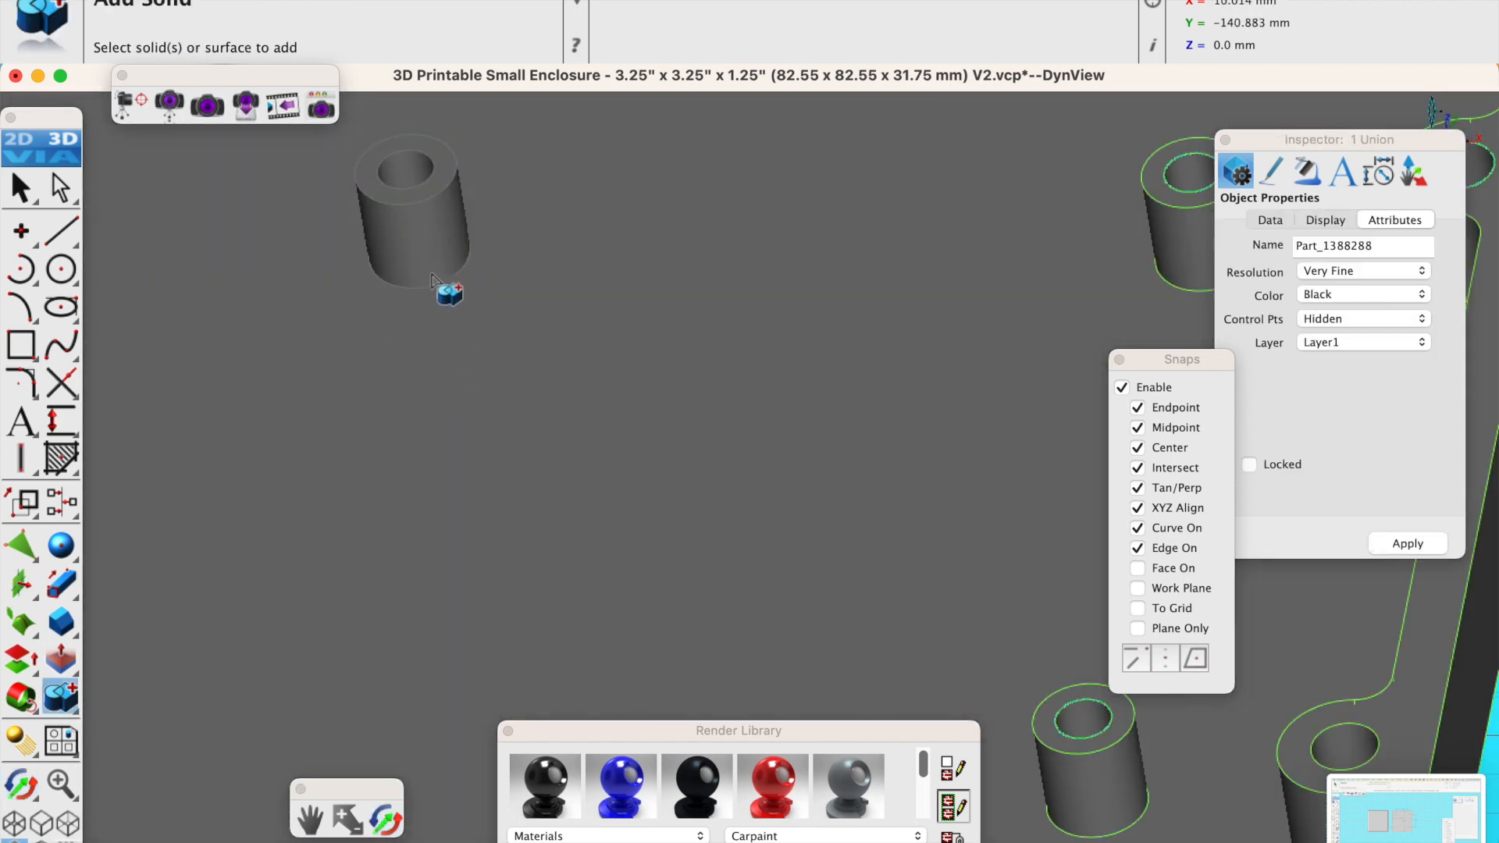
pyautogui.scroll(-5, 500, 377)
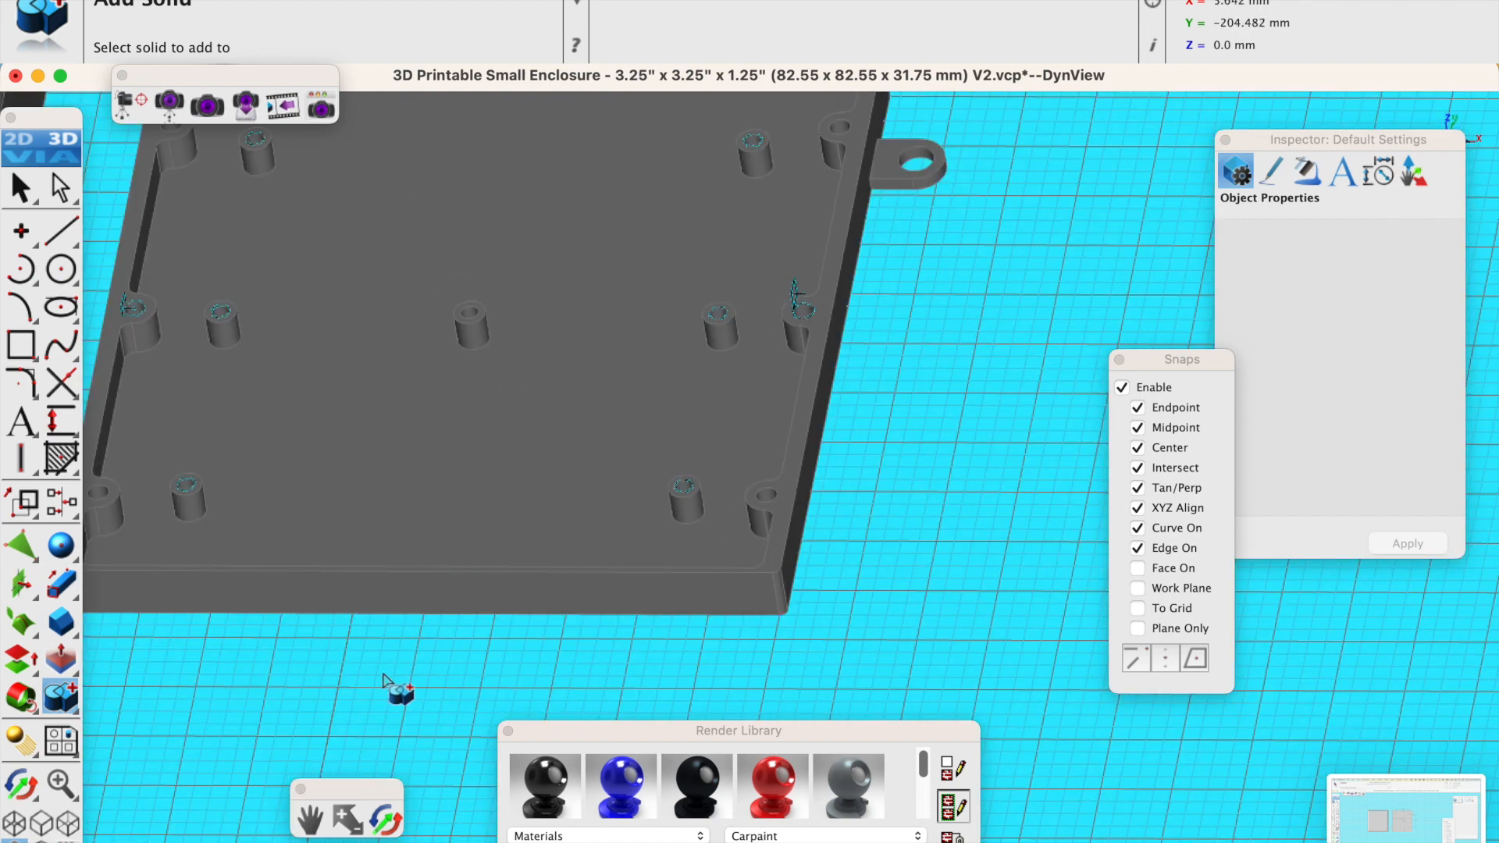
pyautogui.click(391, 827)
pyautogui.moveTo(445, 635); pyautogui.dragTo(566, 449)
pyautogui.scroll(-5, 419, 429)
pyautogui.scroll(6, 318, 403)
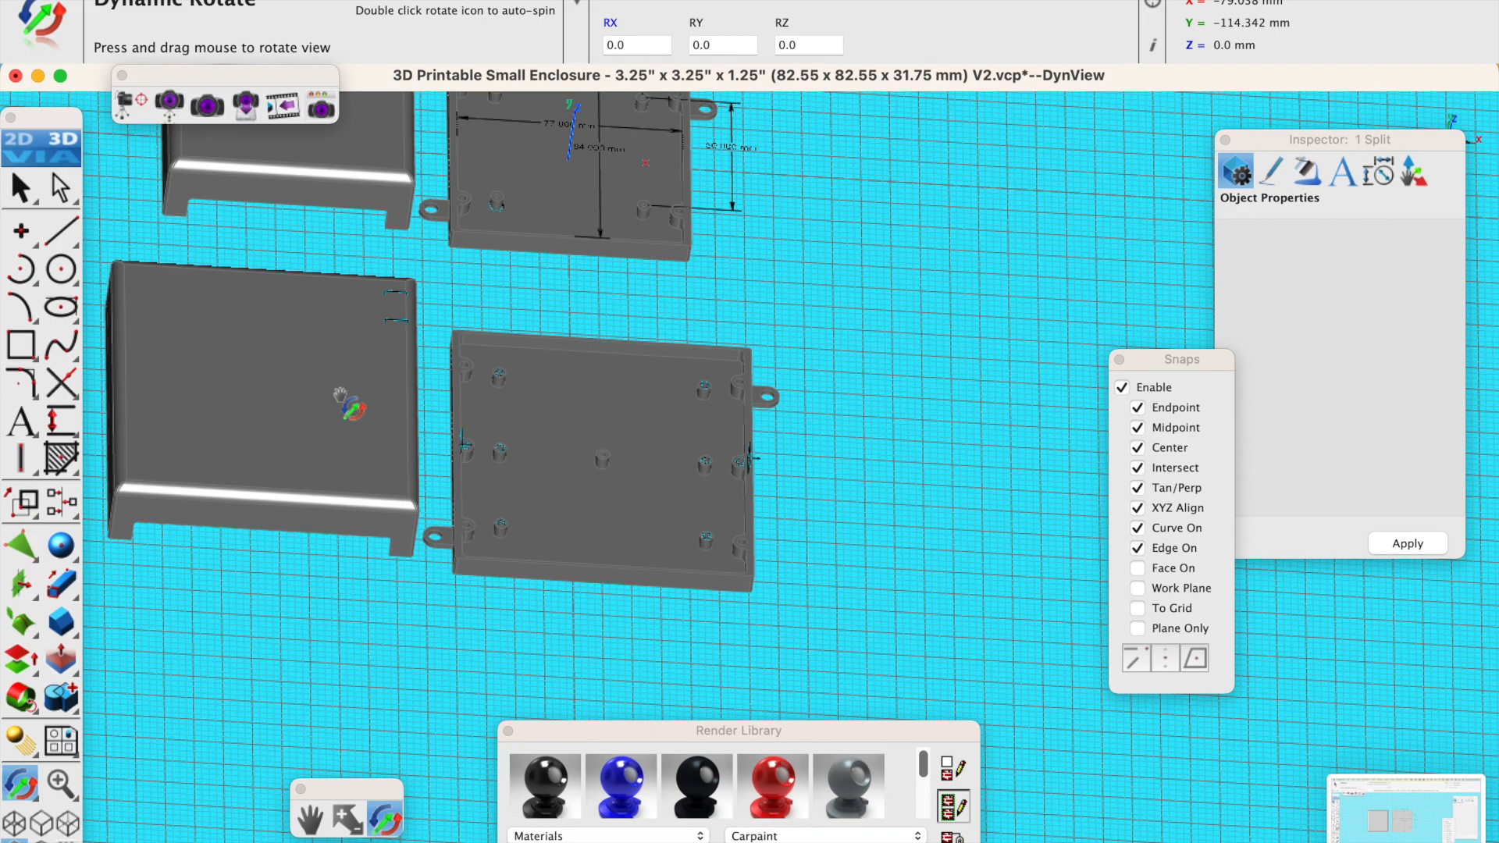
pyautogui.press('super+shift+5')
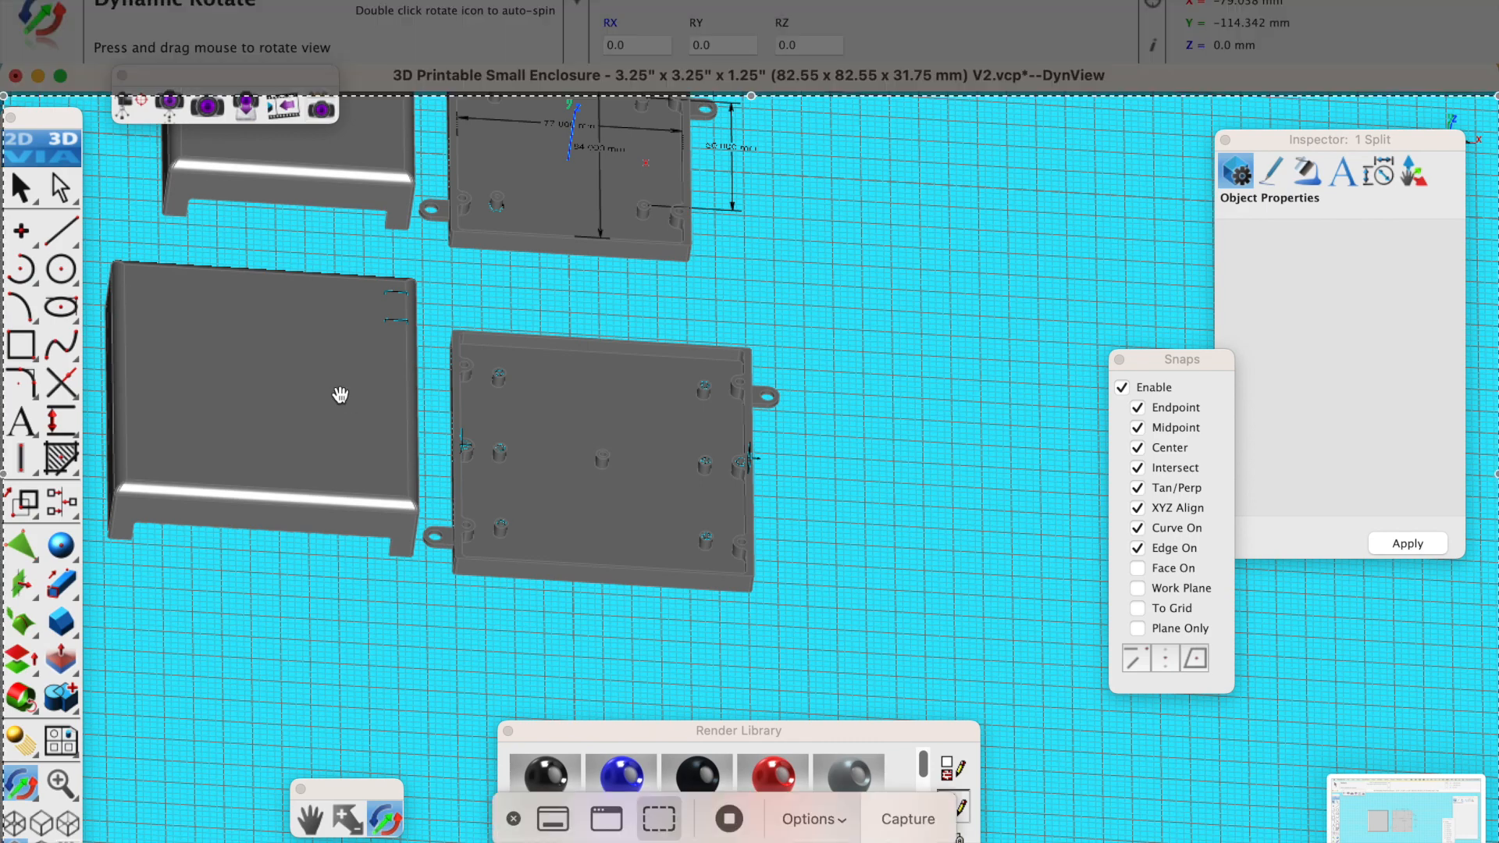